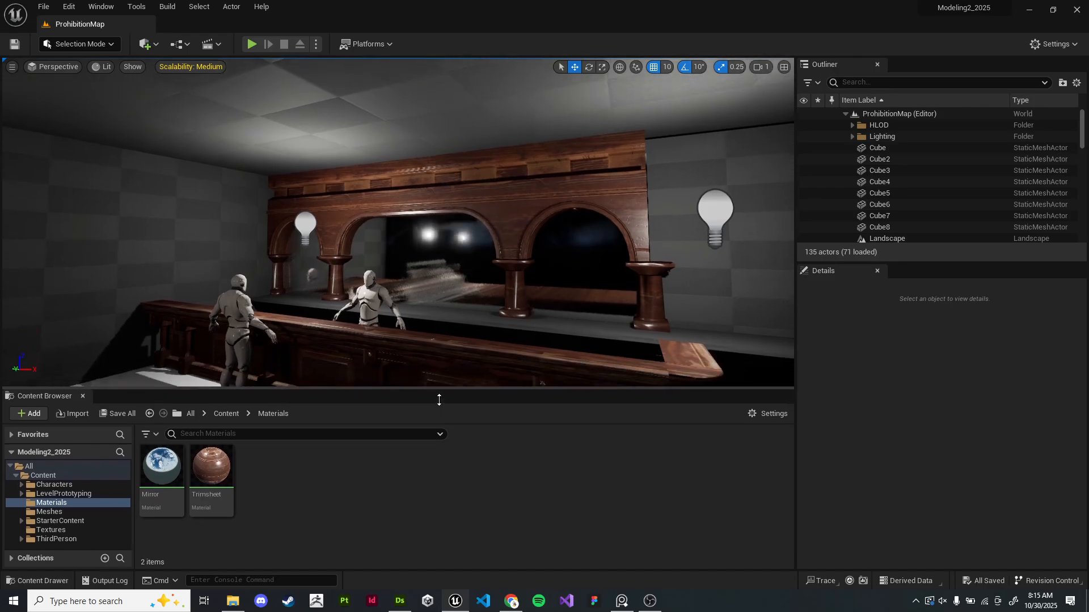
- Examine the bar scene in the level viewport and bring up the reference board window
right_drag(472, 258, 475, 283)
key(w)
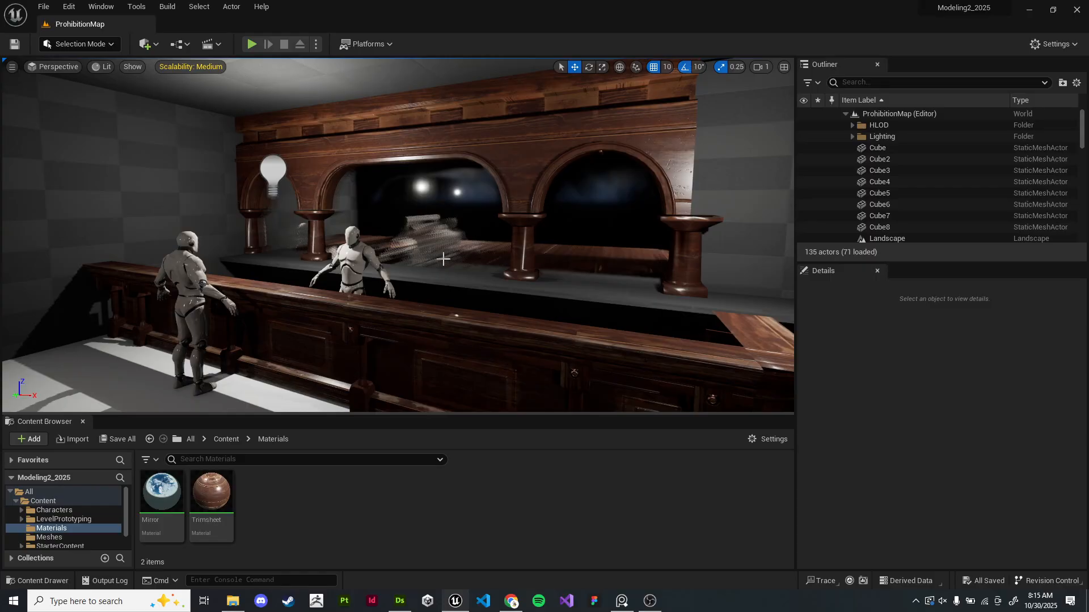
right_drag(460, 257, 425, 262)
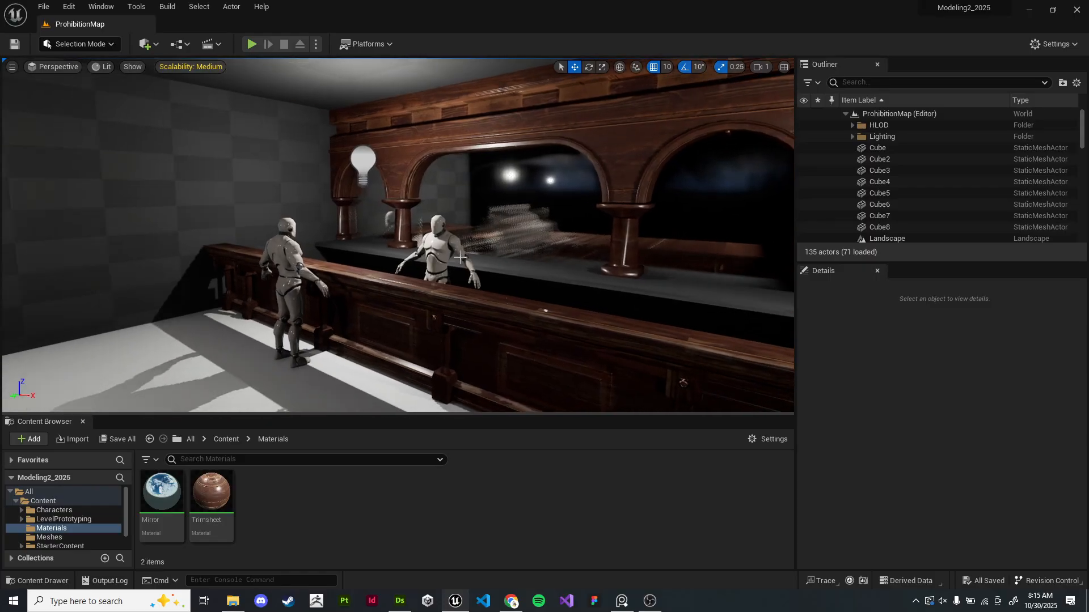
key(alt+Tab)
key(alt+Tab)
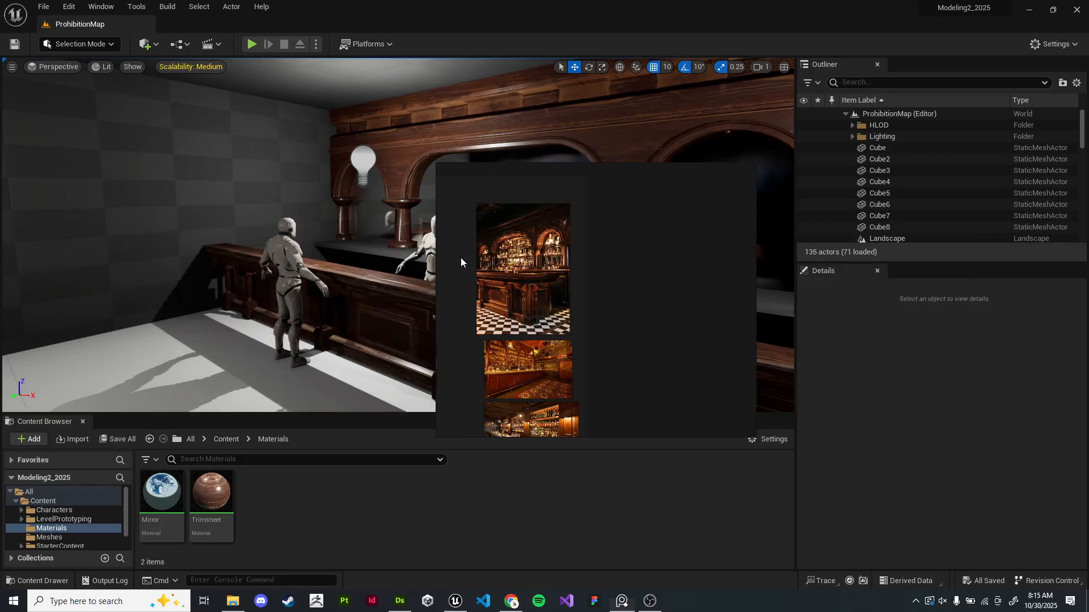
- Browse the reference board's key reference and mood images of prohibition-era bars
right_drag(478, 221, 286, 134)
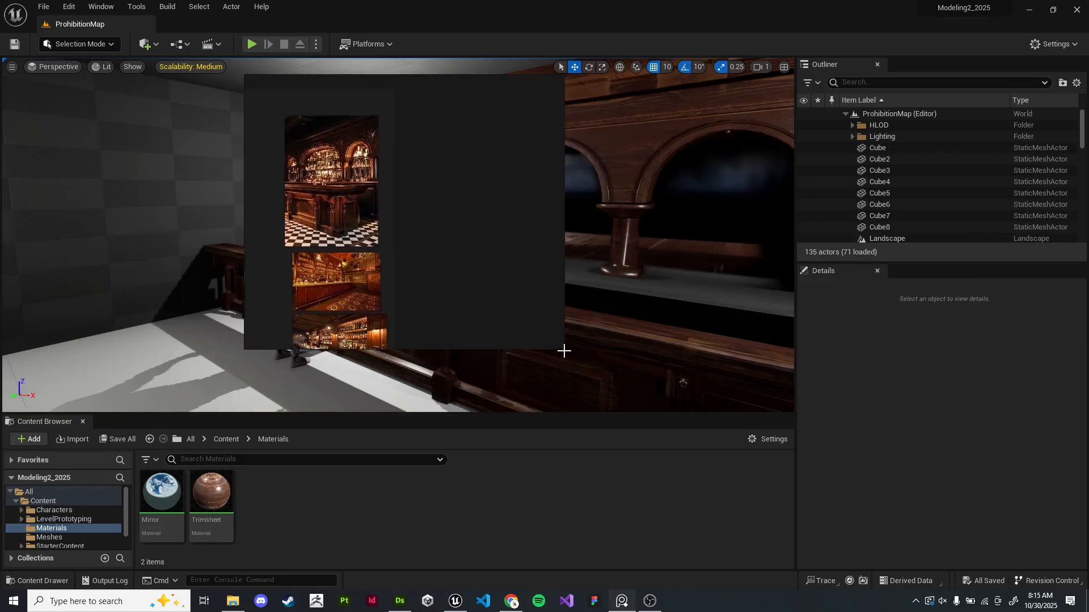
drag(564, 350, 837, 512)
right_drag(415, 283, 293, 312)
middle_drag(271, 296, 565, 265)
scroll(391, 307, up, 5)
middle_drag(383, 332, 530, 303)
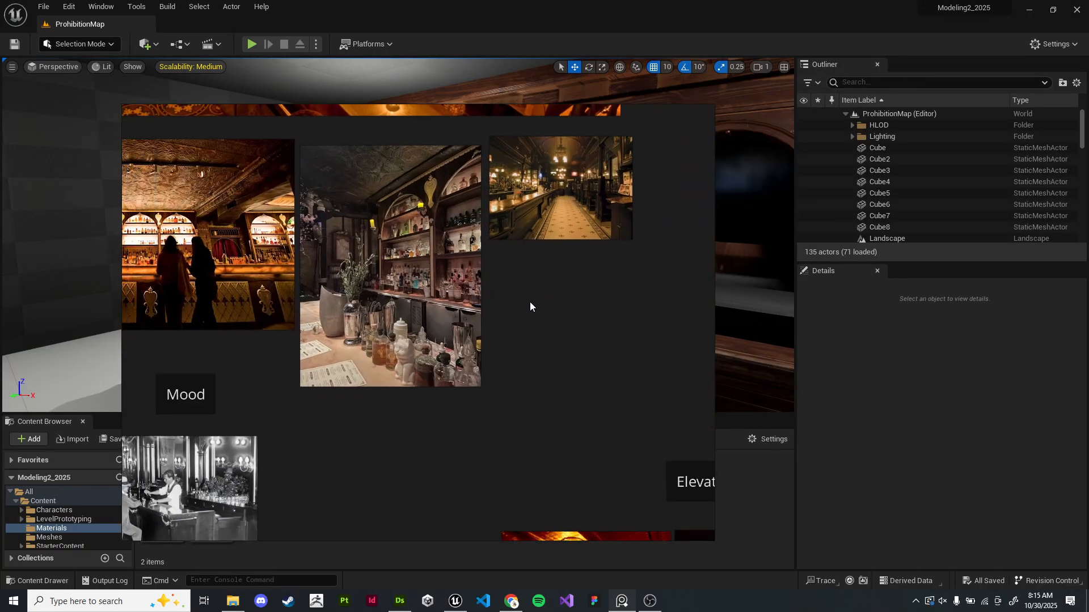
middle_drag(331, 349, 487, 361)
scroll(454, 375, up, 3)
middle_drag(496, 242, 470, 325)
middle_drag(497, 283, 457, 357)
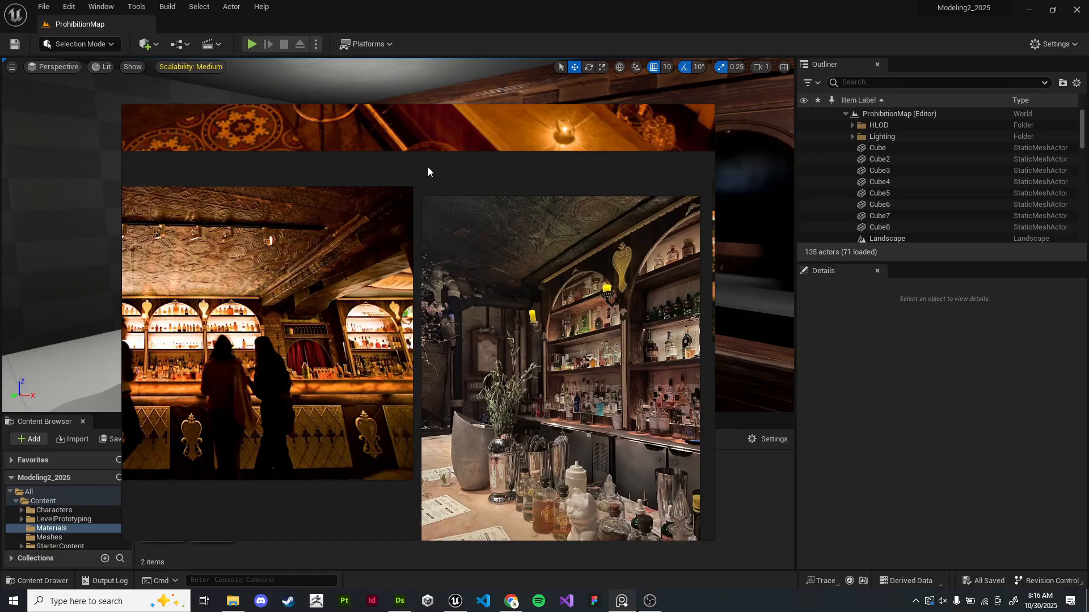
middle_drag(428, 165, 314, 339)
middle_drag(380, 285, 360, 328)
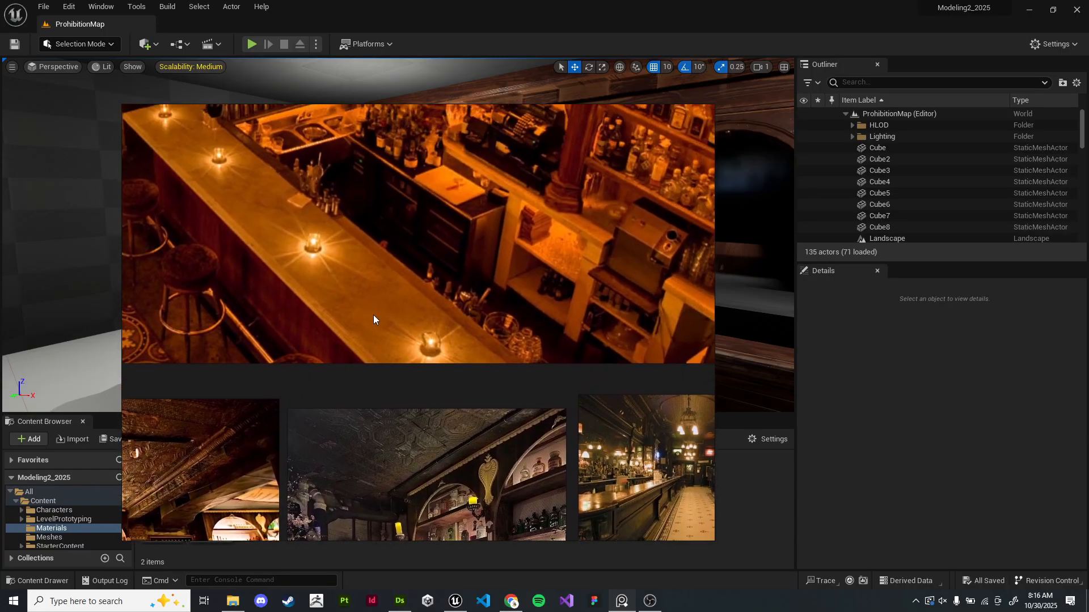
middle_drag(341, 319, 533, 345)
scroll(392, 333, down, 5)
middle_drag(448, 327, 491, 296)
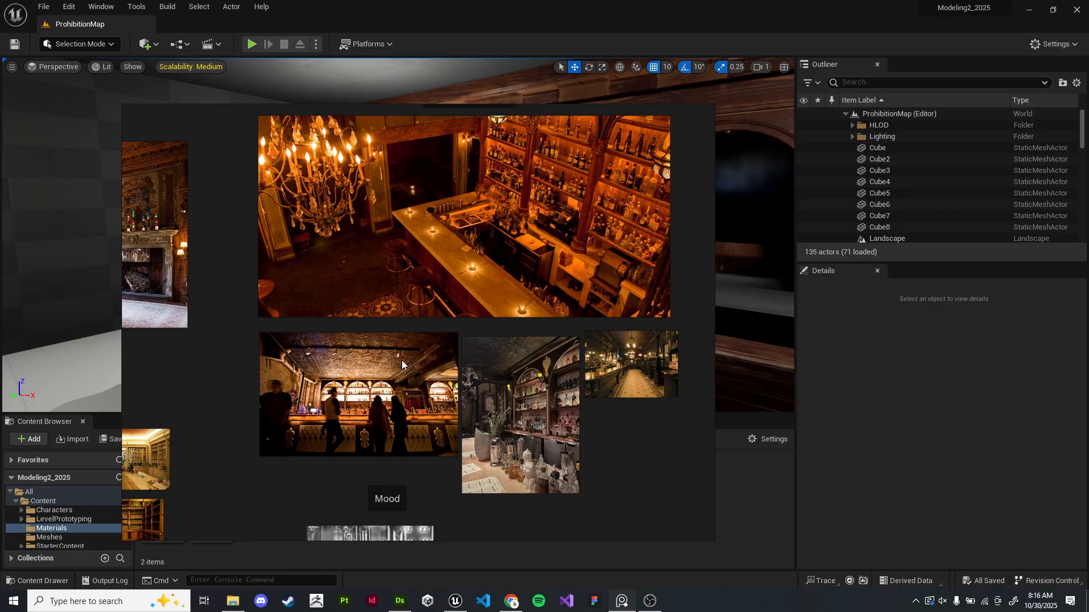
scroll(401, 359, down, 5)
scroll(401, 359, up, 4)
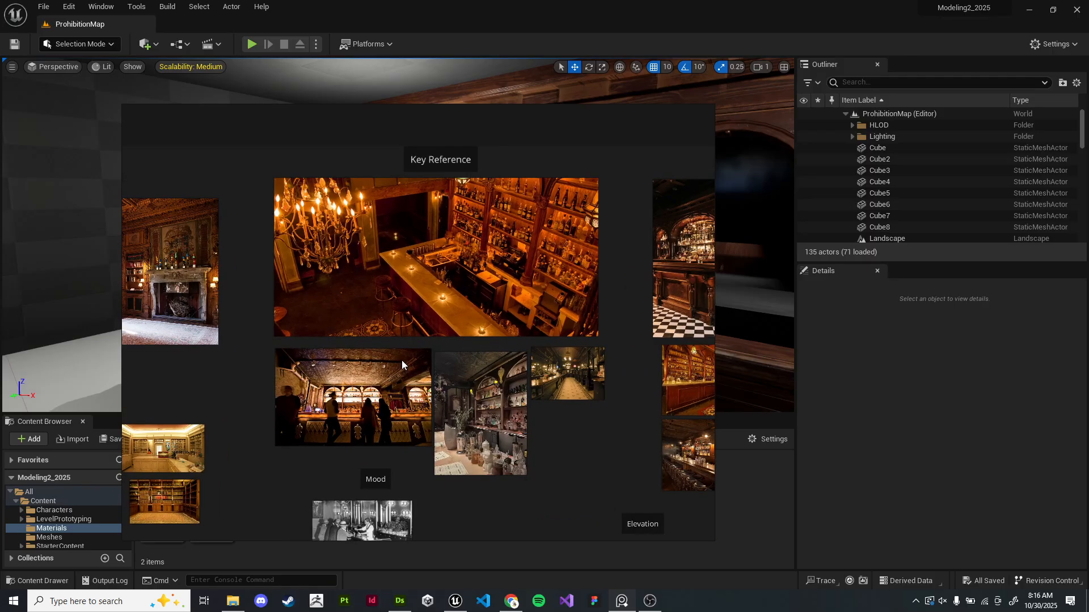
- Examine the architecture and bar elevation references on the board
right_drag(231, 394, 400, 361)
middle_drag(330, 383, 670, 342)
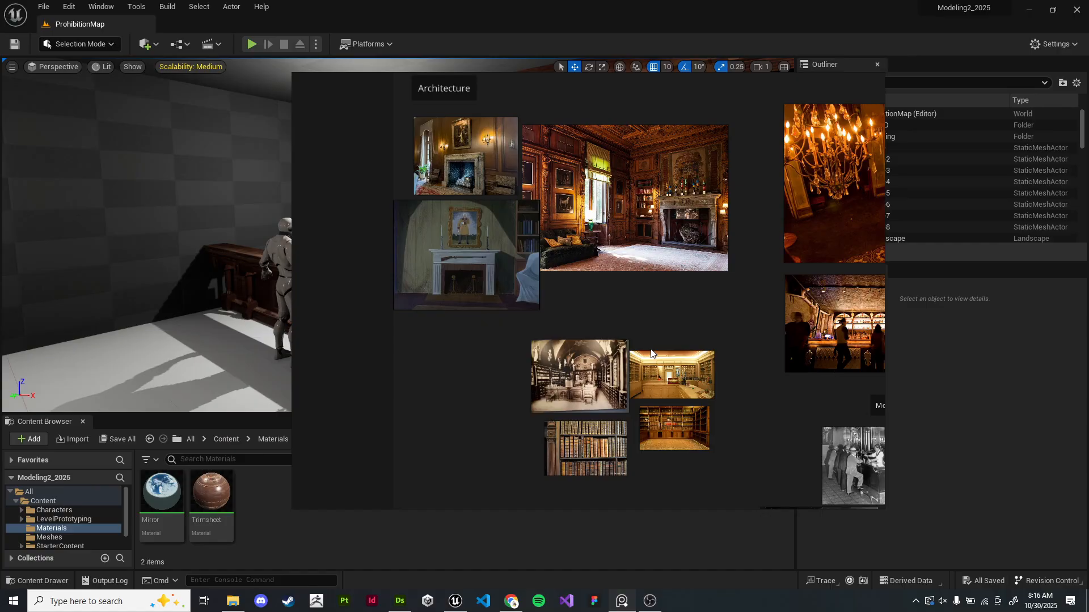
middle_drag(598, 309, 217, 369)
middle_drag(575, 289, 440, 284)
scroll(440, 285, up, 3)
middle_drag(478, 318, 617, 251)
scroll(617, 251, down, 2)
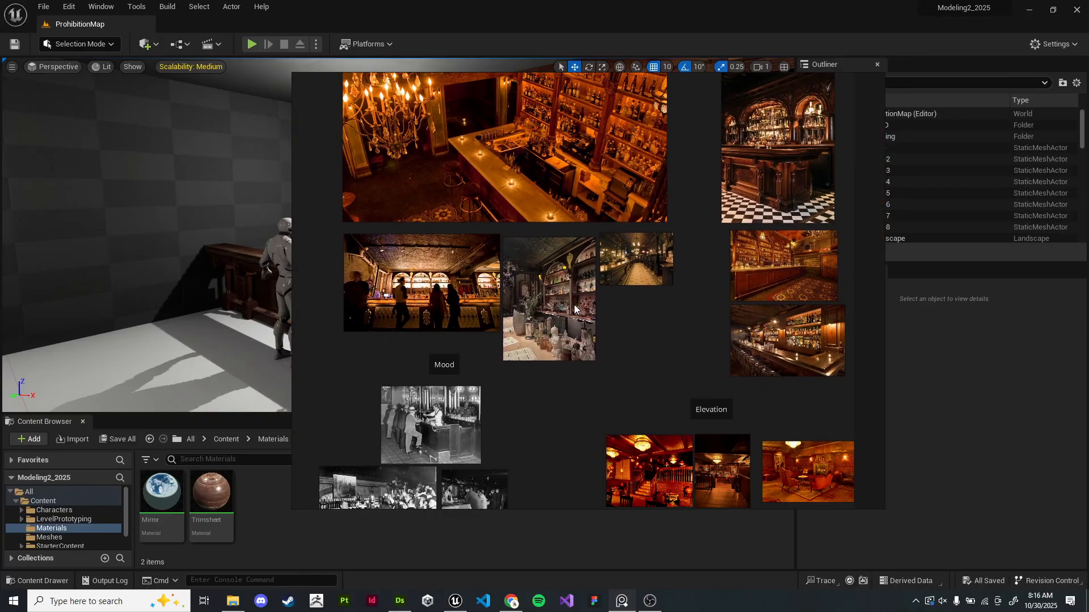
middle_drag(392, 212, 582, 342)
scroll(567, 337, up, 4)
scroll(526, 329, up, 5)
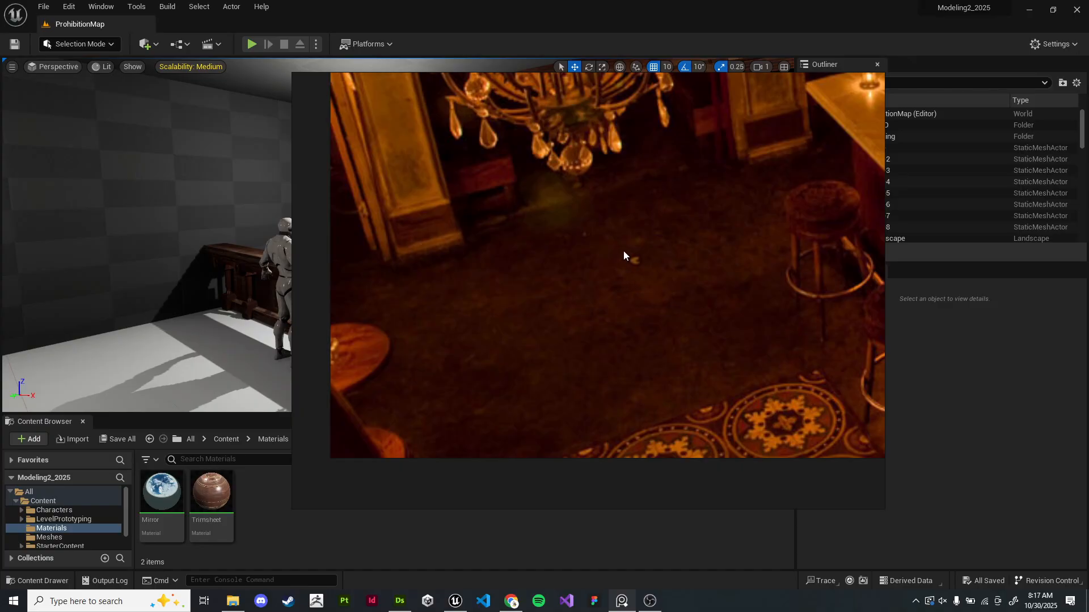
scroll(612, 308, down, 2)
scroll(580, 308, up, 2)
scroll(705, 310, down, 3)
middle_drag(788, 258, 519, 283)
middle_drag(620, 234, 468, 357)
scroll(489, 301, down, 3)
middle_drag(746, 375, 593, 270)
scroll(589, 234, up, 6)
middle_drag(586, 231, 718, 217)
scroll(709, 232, down, 1)
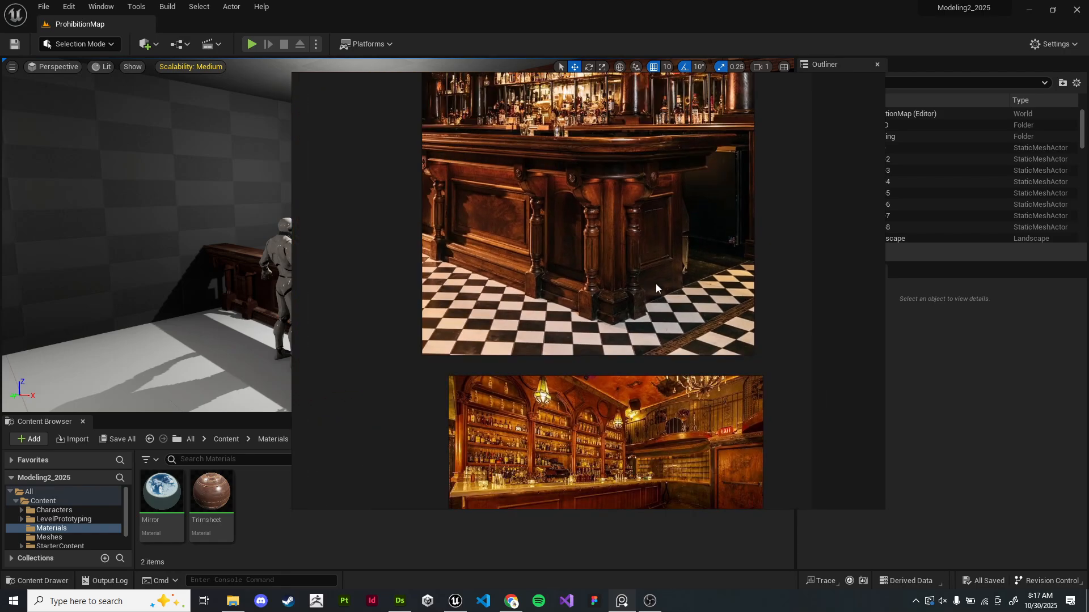
scroll(589, 298, up, 1)
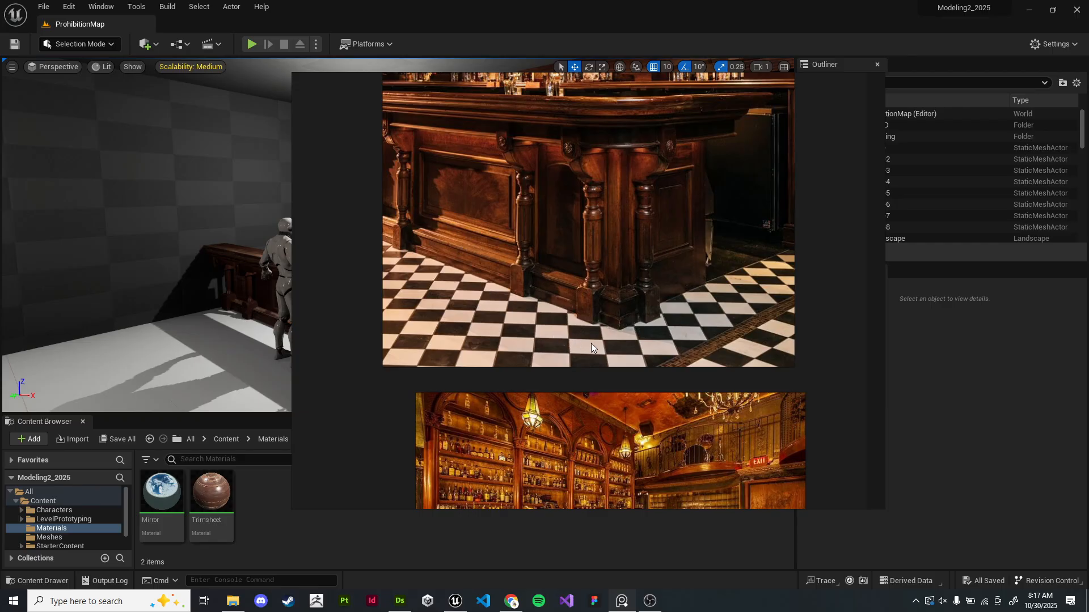
scroll(653, 339, down, 3)
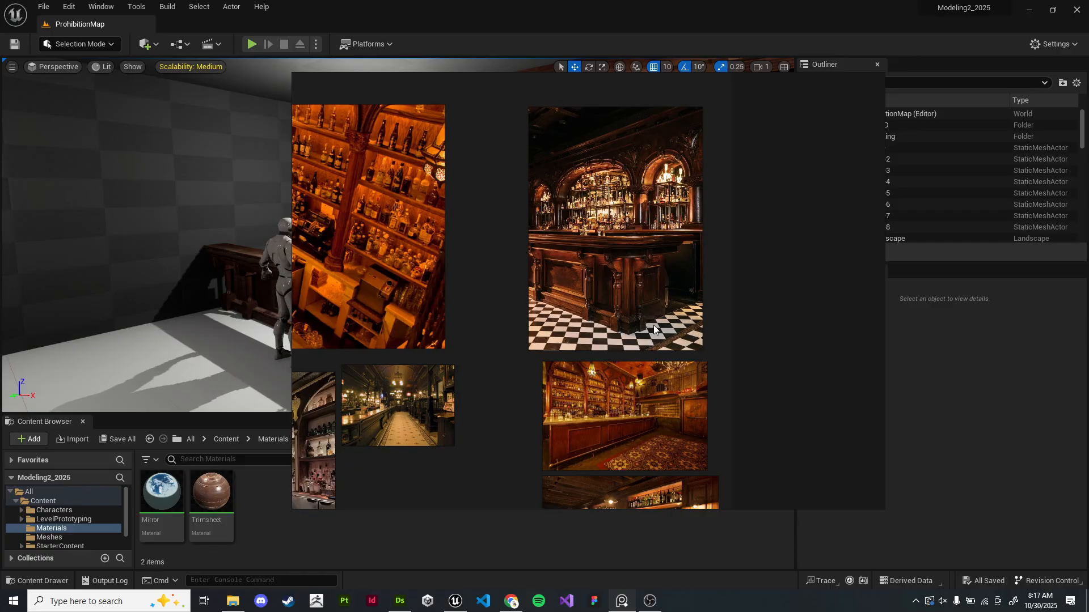
scroll(596, 290, down, 3)
middle_drag(596, 287, 696, 113)
middle_drag(585, 345, 690, 217)
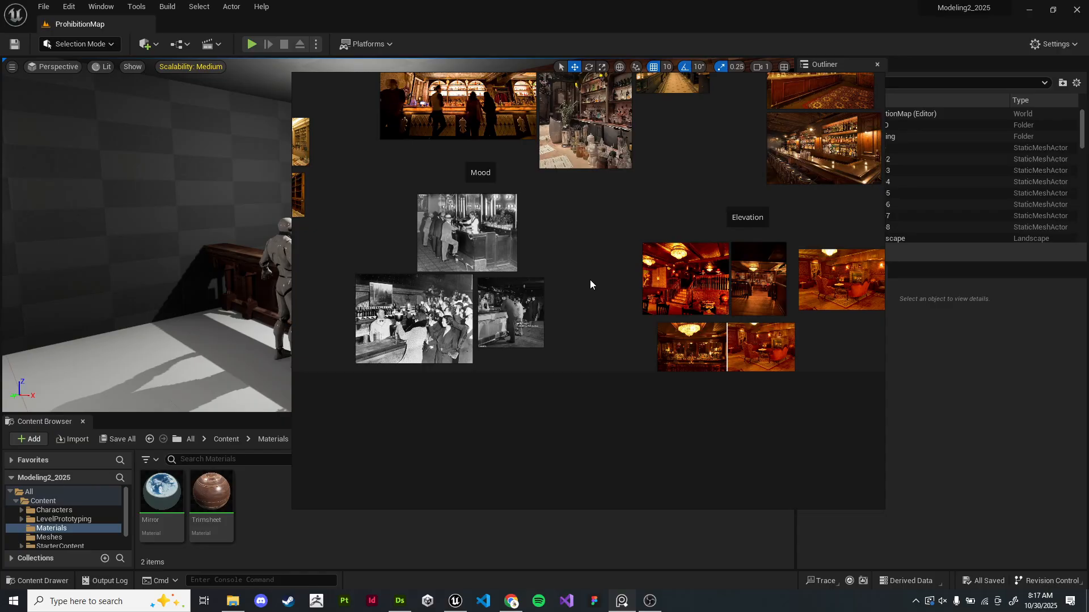
- Inspect the library and bookshelf references closely on the board
scroll(569, 278, up, 5)
middle_drag(493, 250, 713, 270)
middle_drag(397, 289, 567, 274)
scroll(574, 240, up, 4)
scroll(579, 259, down, 6)
middle_drag(394, 273, 706, 344)
middle_drag(527, 228, 616, 361)
middle_drag(619, 241, 580, 295)
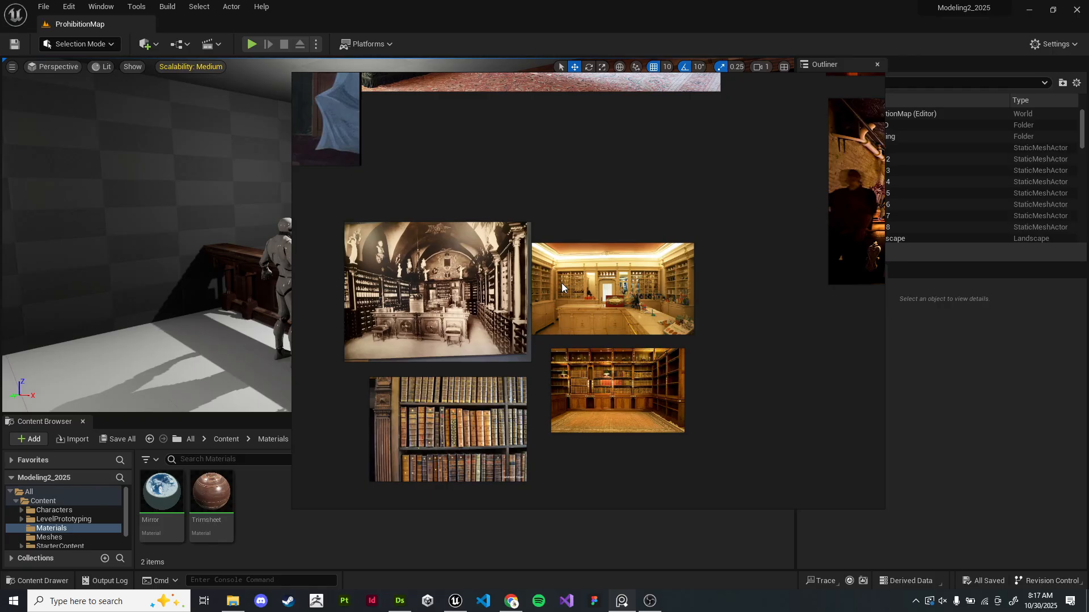
middle_drag(561, 283, 731, 265)
scroll(698, 289, down, 1)
middle_drag(729, 331, 686, 242)
scroll(663, 299, up, 3)
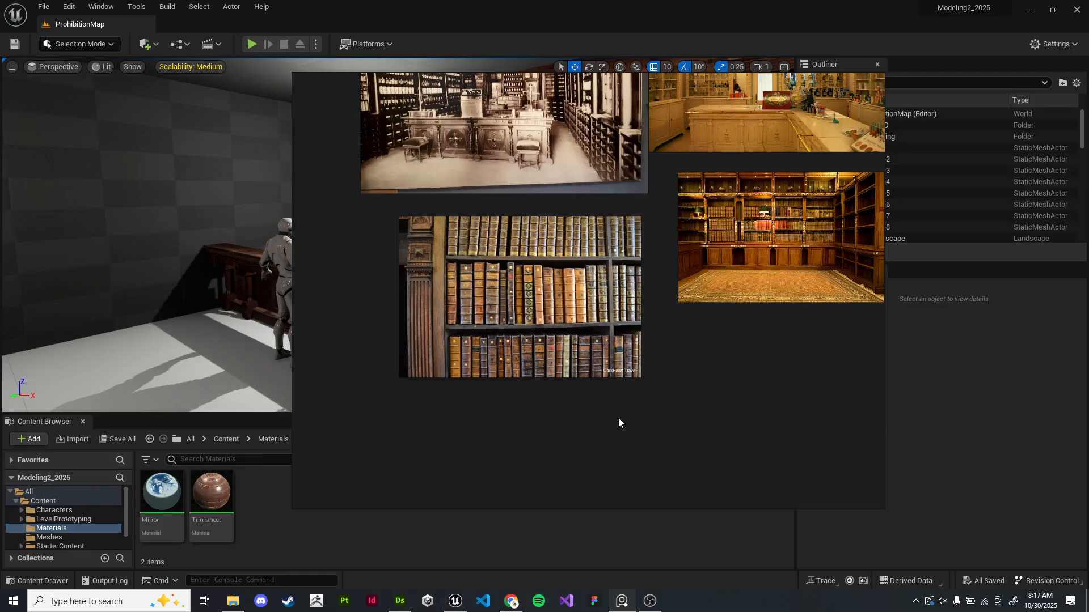
scroll(525, 333, up, 3)
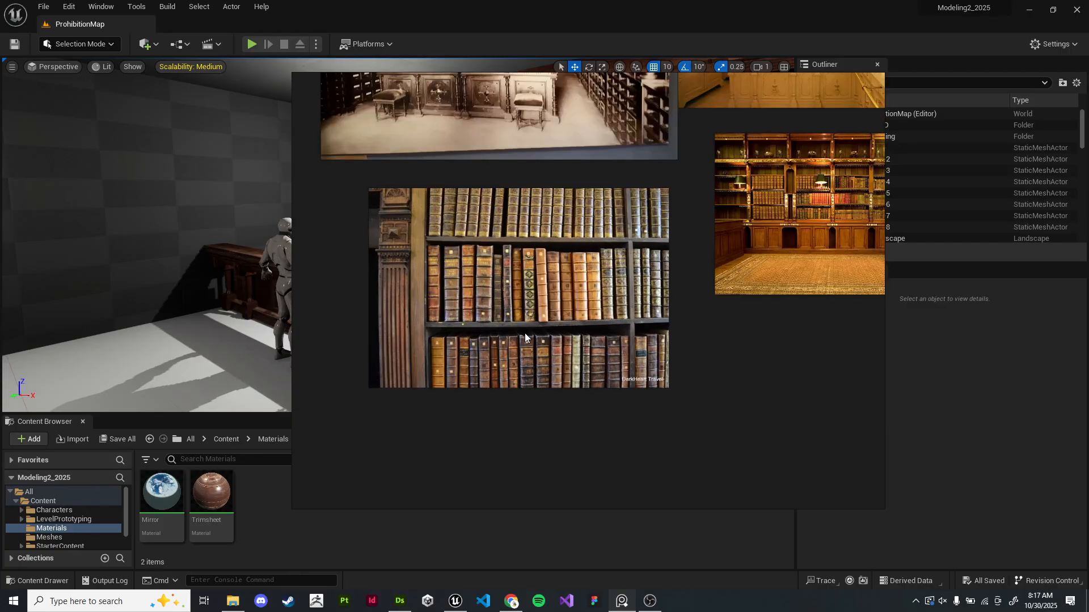
scroll(570, 298, down, 1)
middle_drag(570, 309, 597, 346)
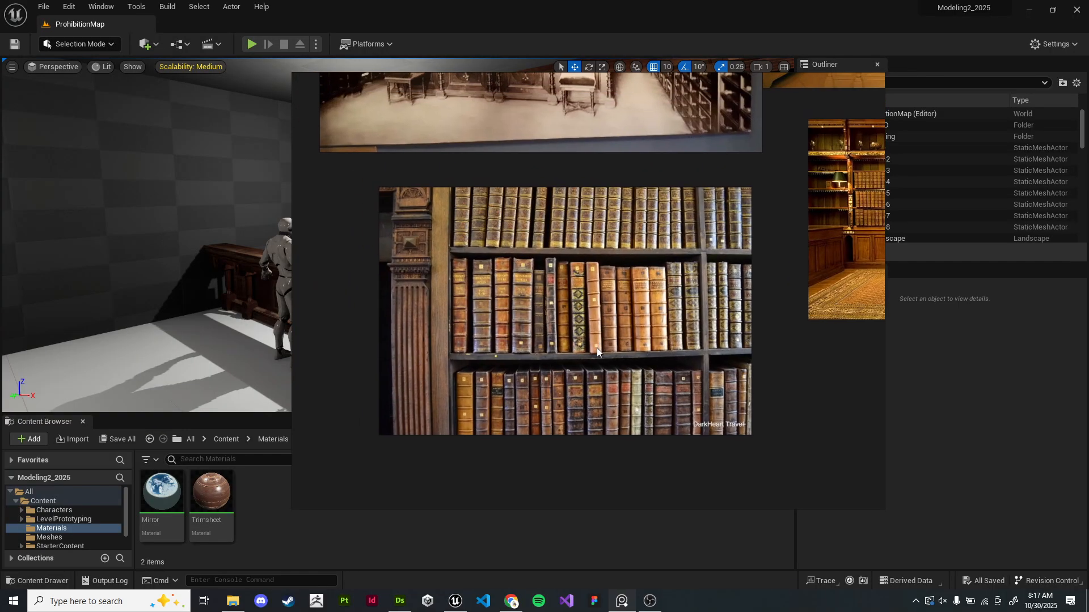
scroll(607, 359, up, 3)
scroll(644, 358, down, 2)
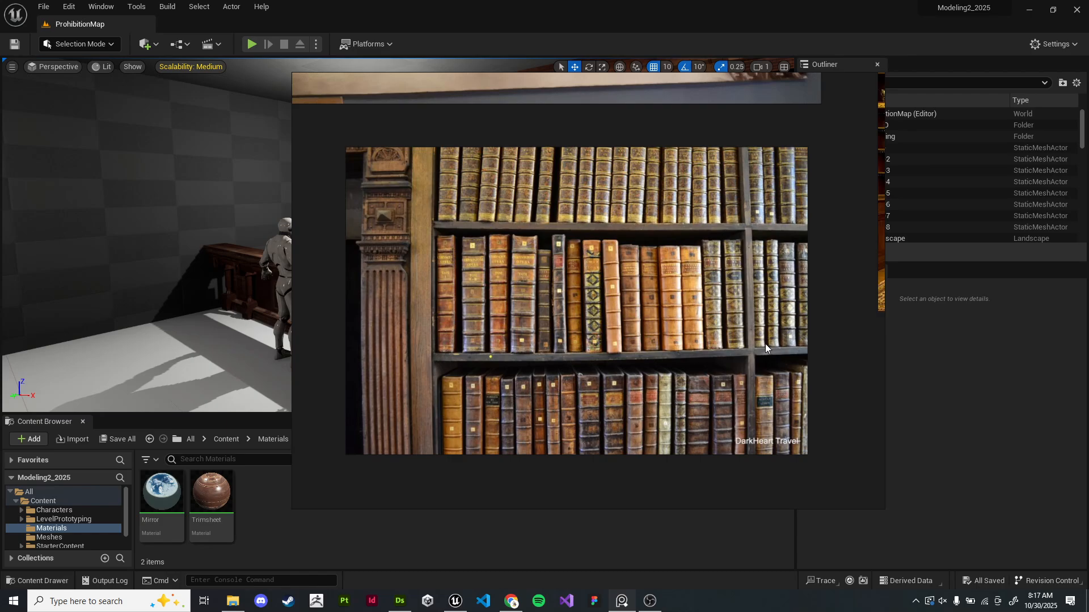
- Switch to the web browser, open a new tab and search for substance designer ladybugs
click(511, 601)
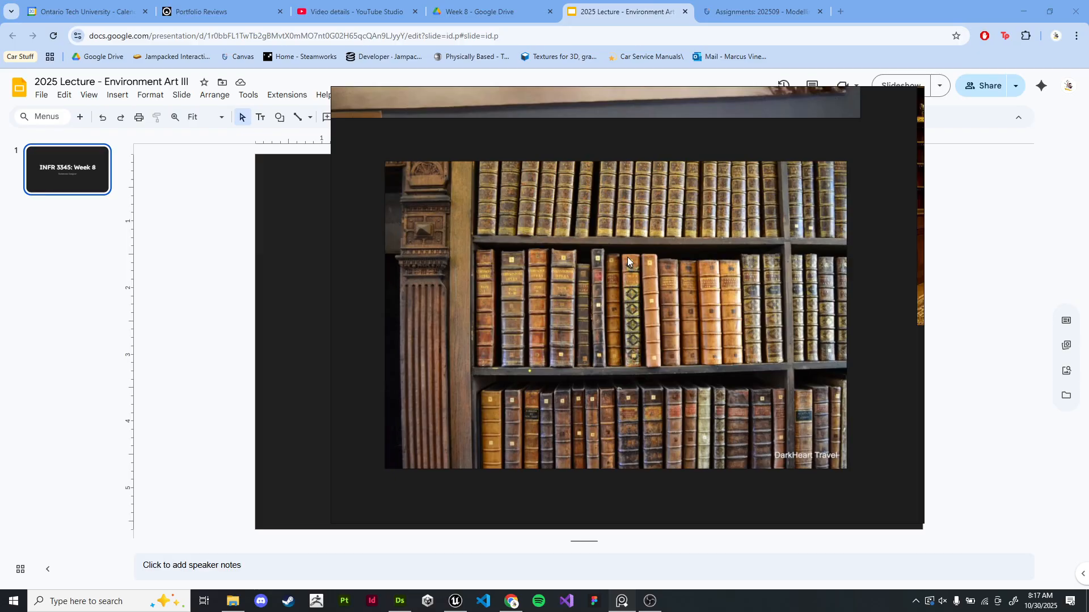
key(alt+Tab)
click(840, 11)
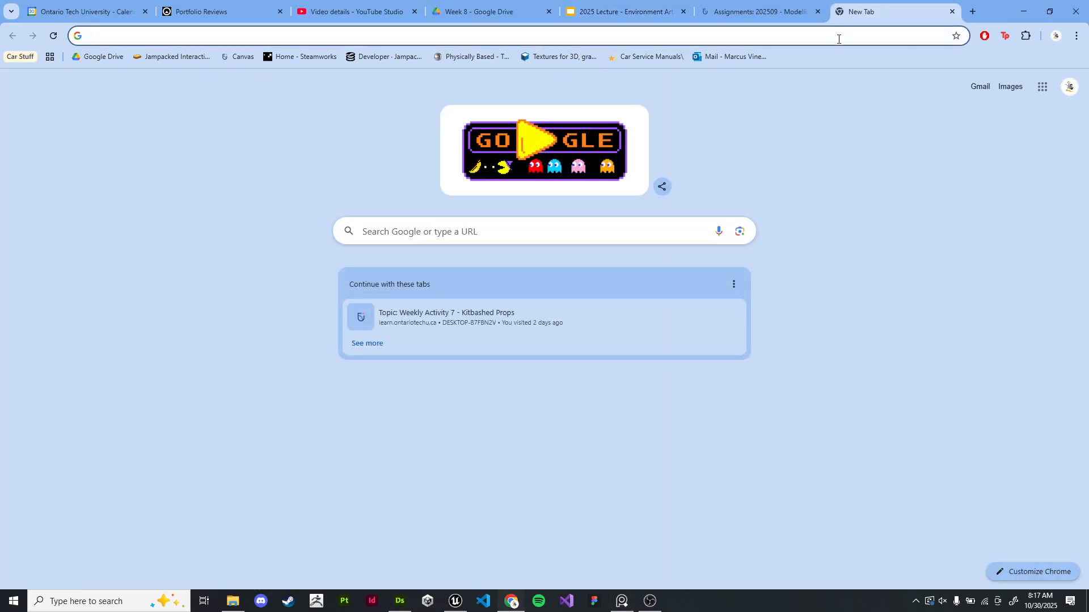
text(substance )
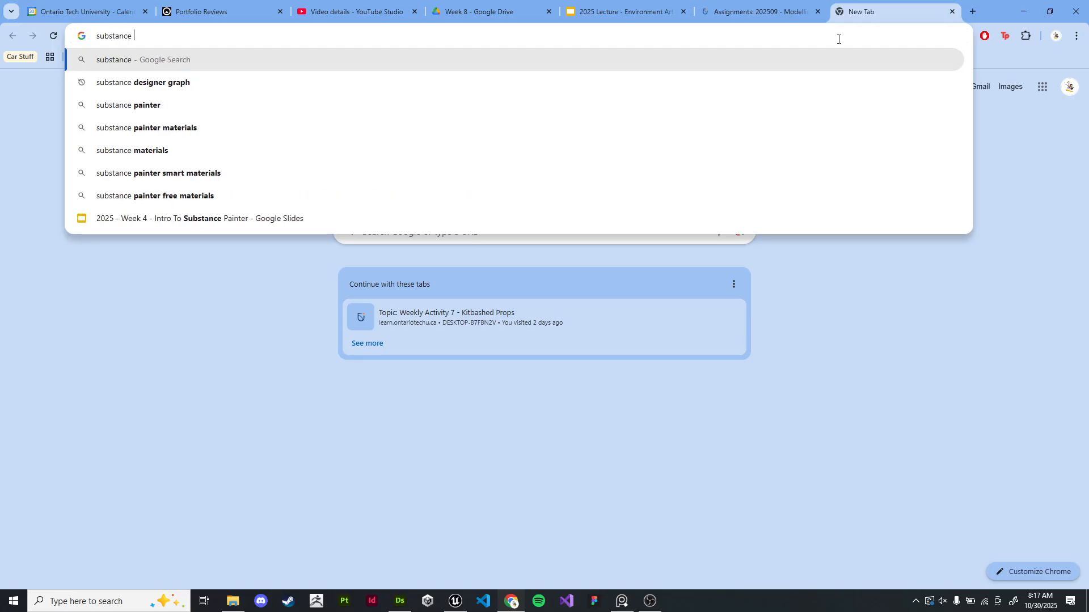
text(designer ladybugs)
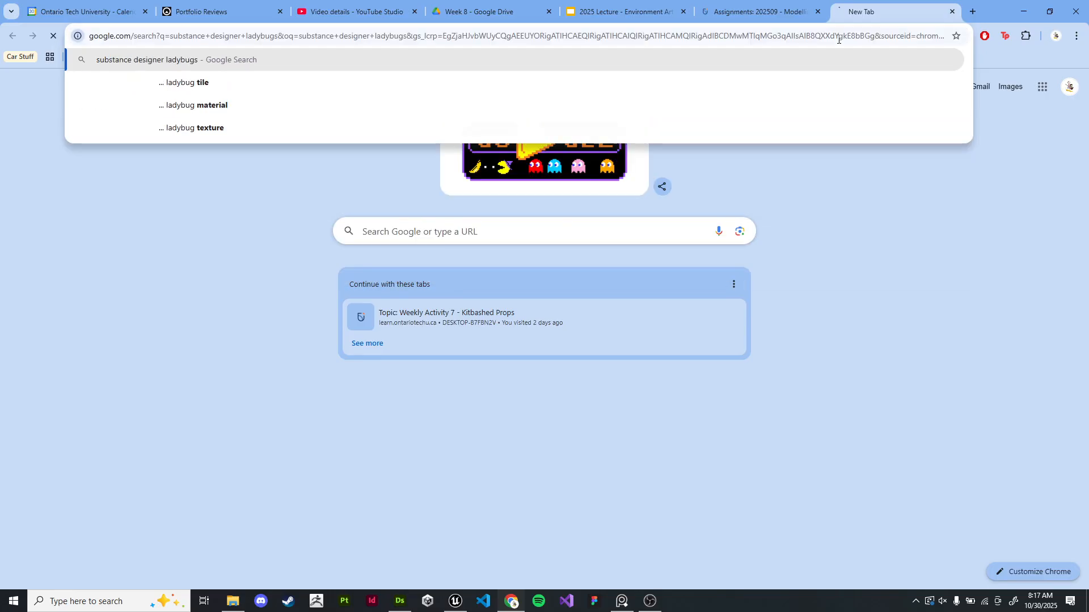
key(Return)
- Scroll the search results and open the Lead Material Artist - Ladybugs project page
scroll(594, 283, down, 4)
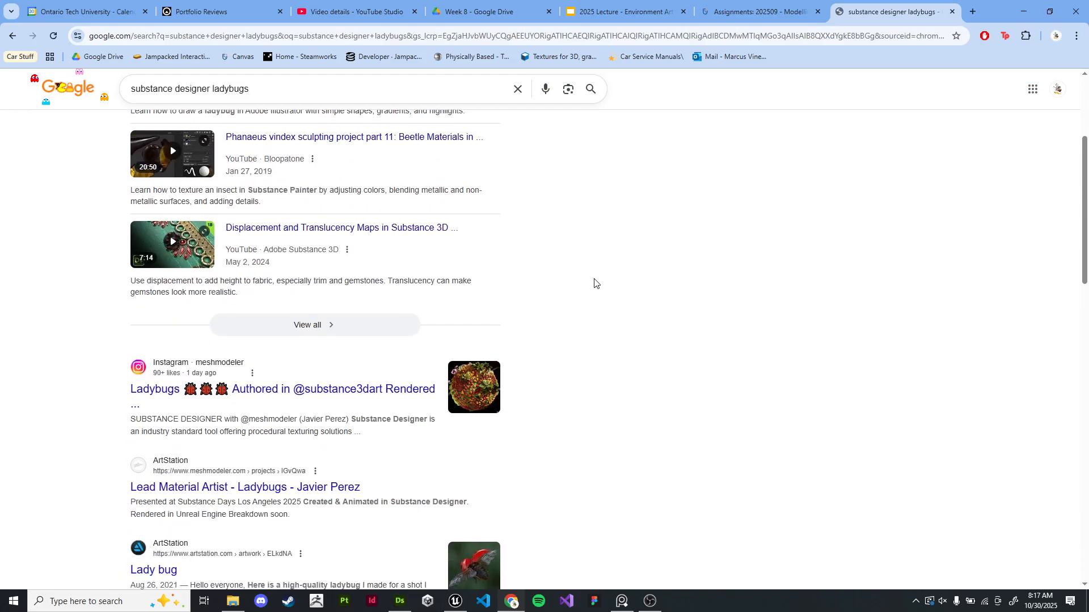
scroll(595, 283, down, 1)
scroll(595, 282, down, 1)
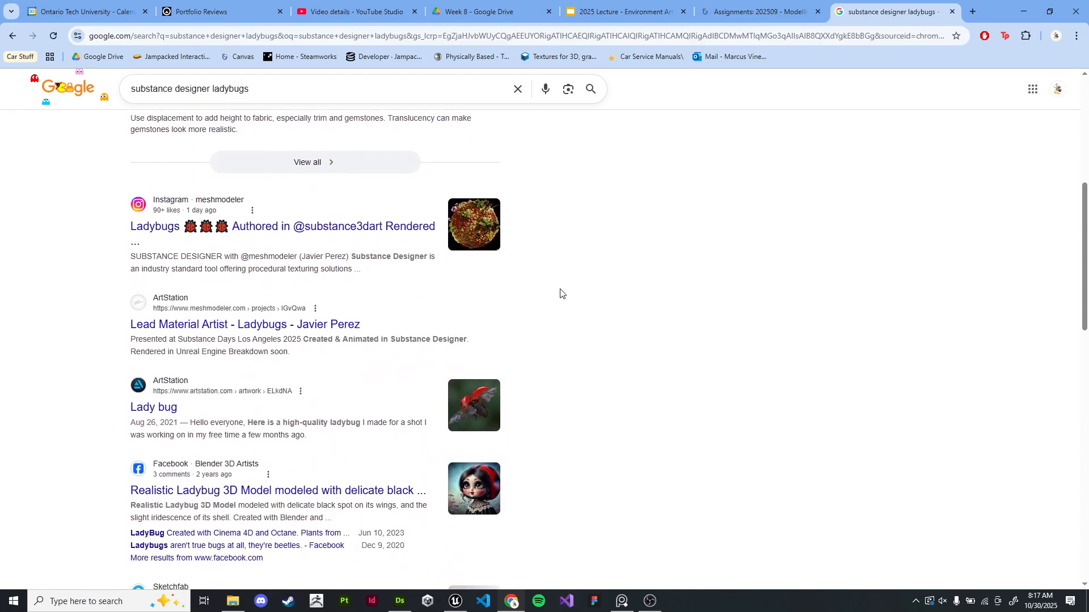
click(310, 331)
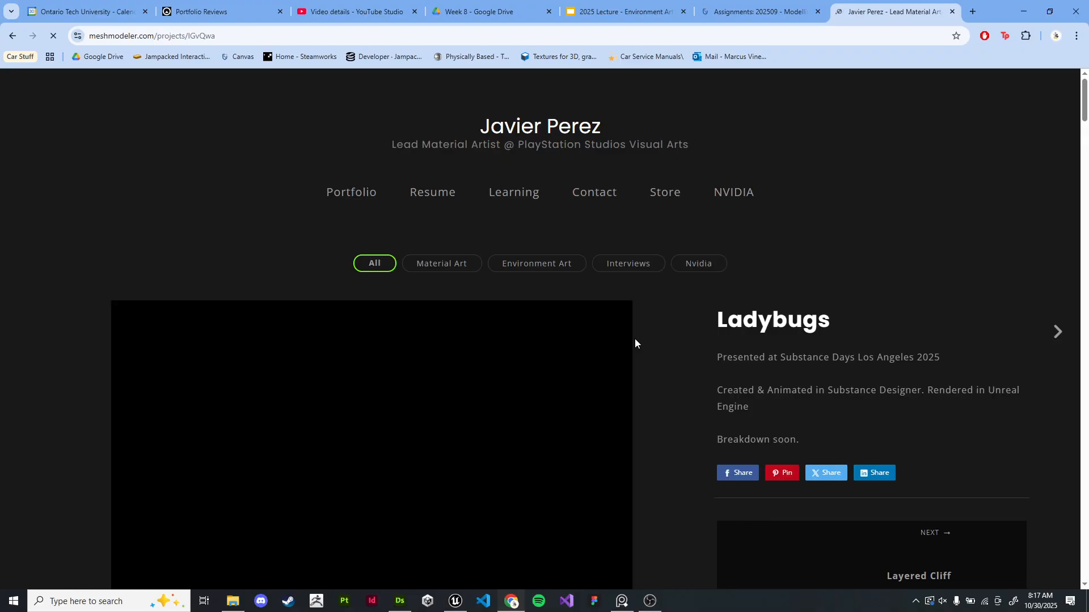
- Scroll through the Ladybugs project page, playing its video, to view all the images and animations
scroll(635, 338, down, 1)
scroll(635, 338, down, 3)
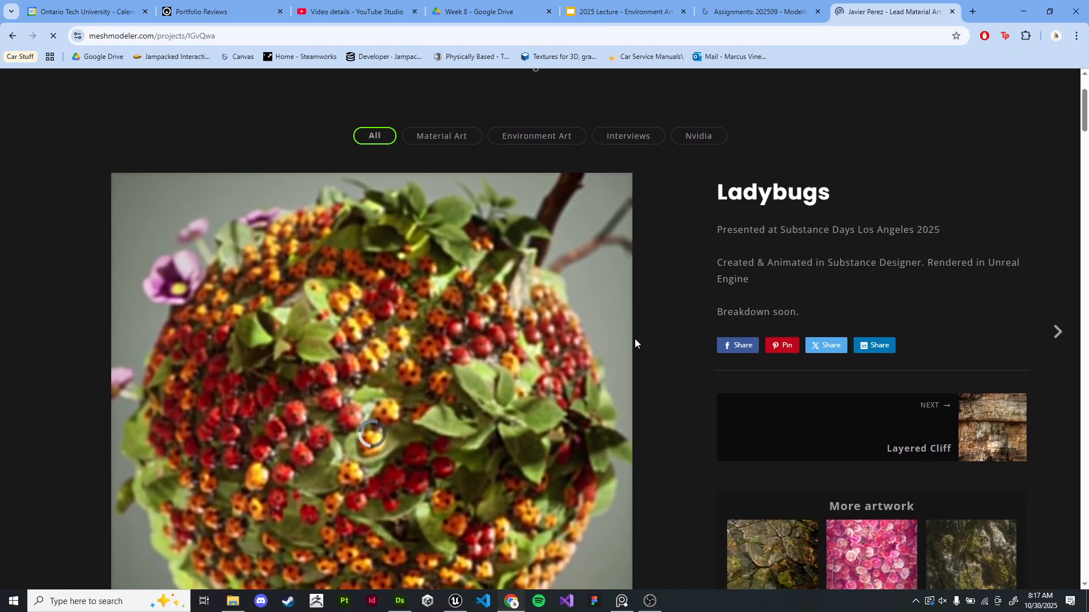
scroll(634, 338, down, 1)
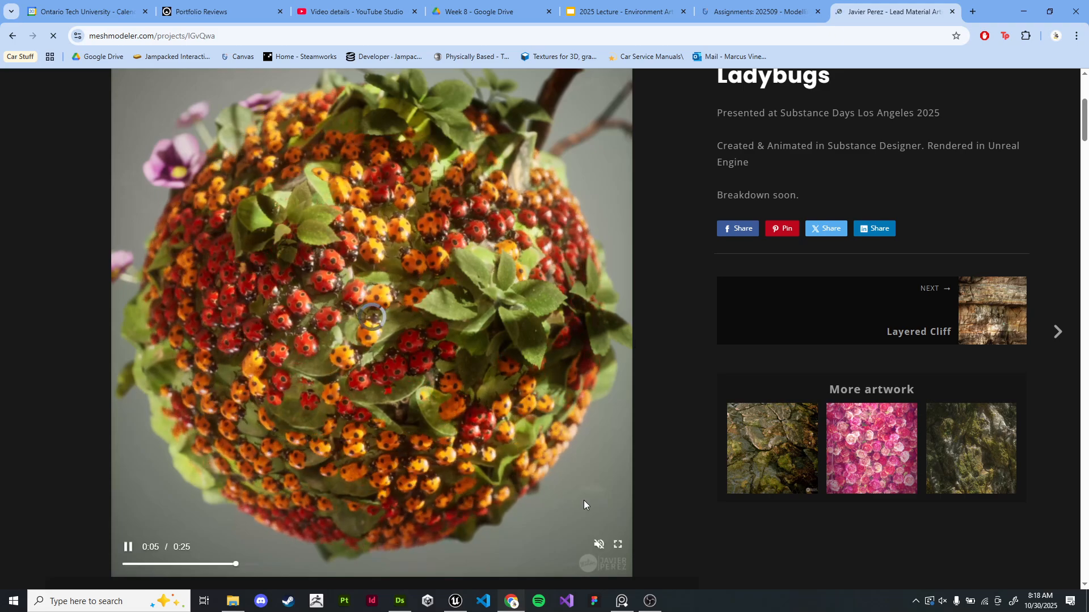
click(405, 387)
scroll(641, 403, down, 15)
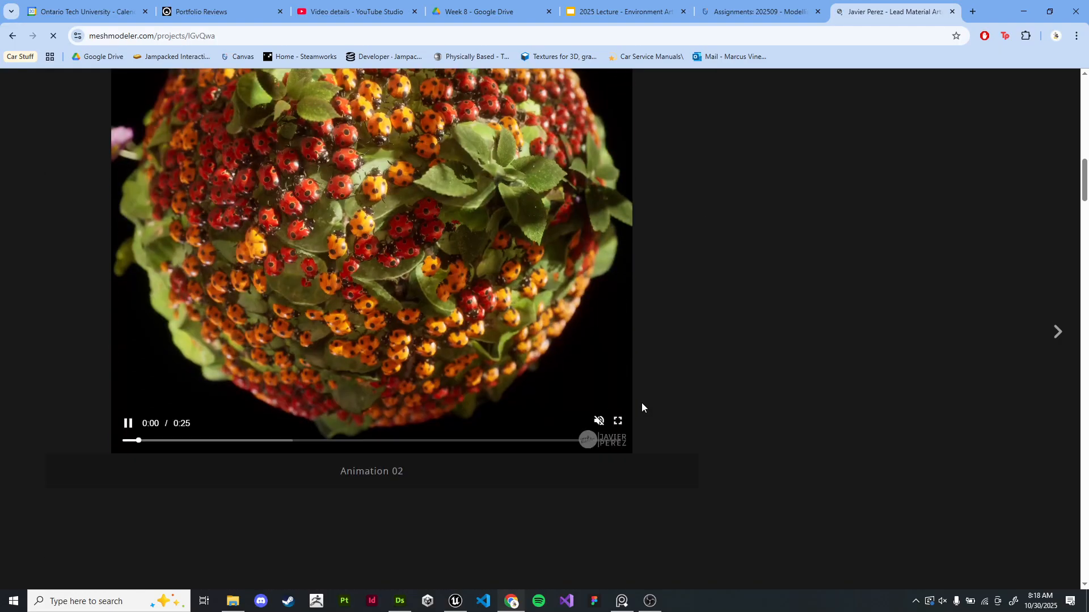
scroll(642, 402, down, 15)
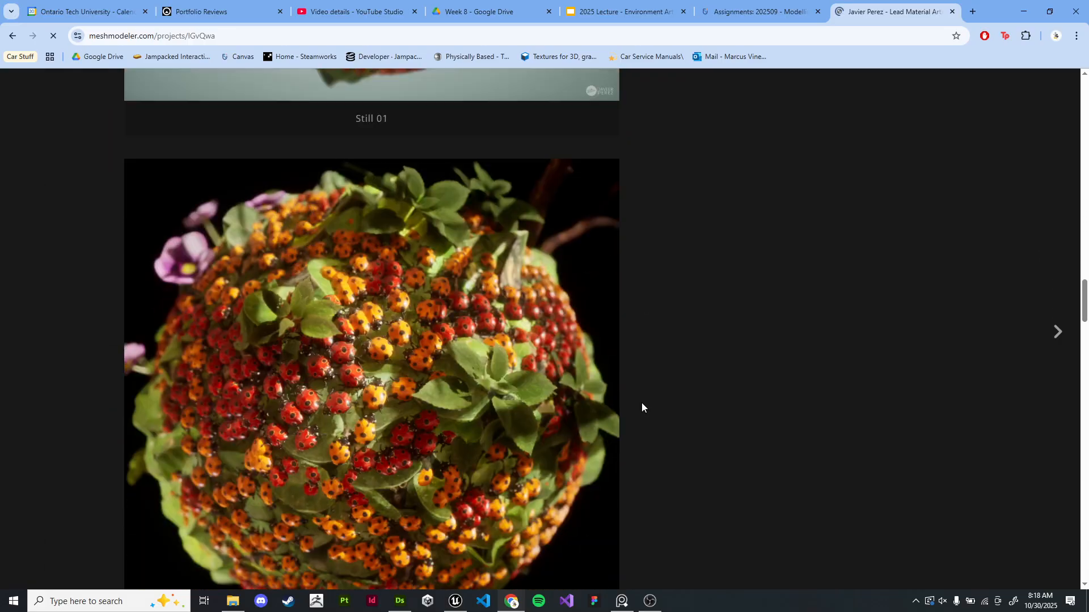
scroll(641, 407, down, 15)
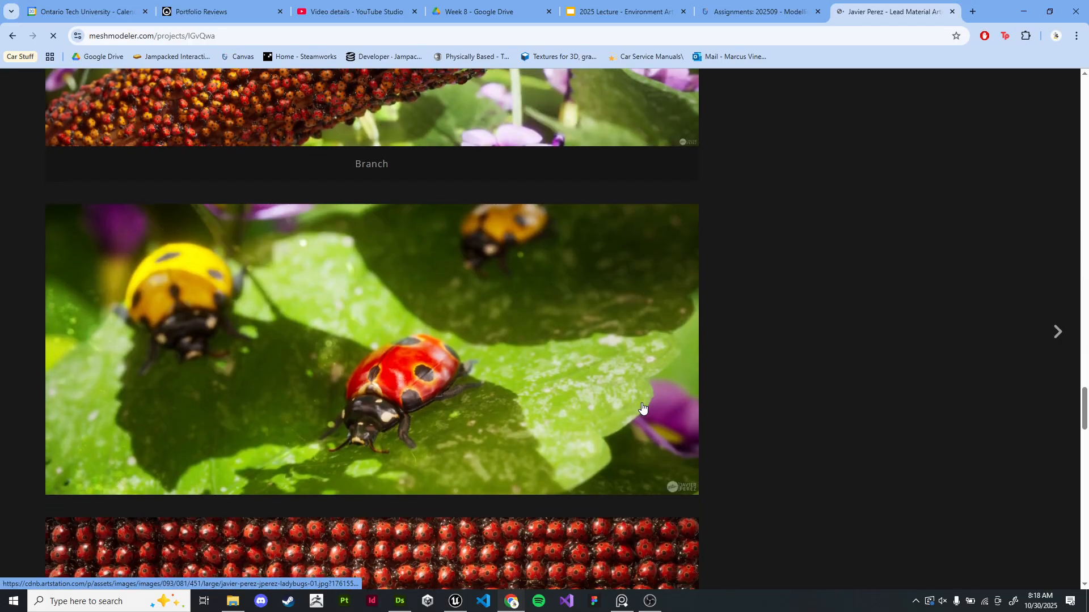
scroll(642, 407, down, 15)
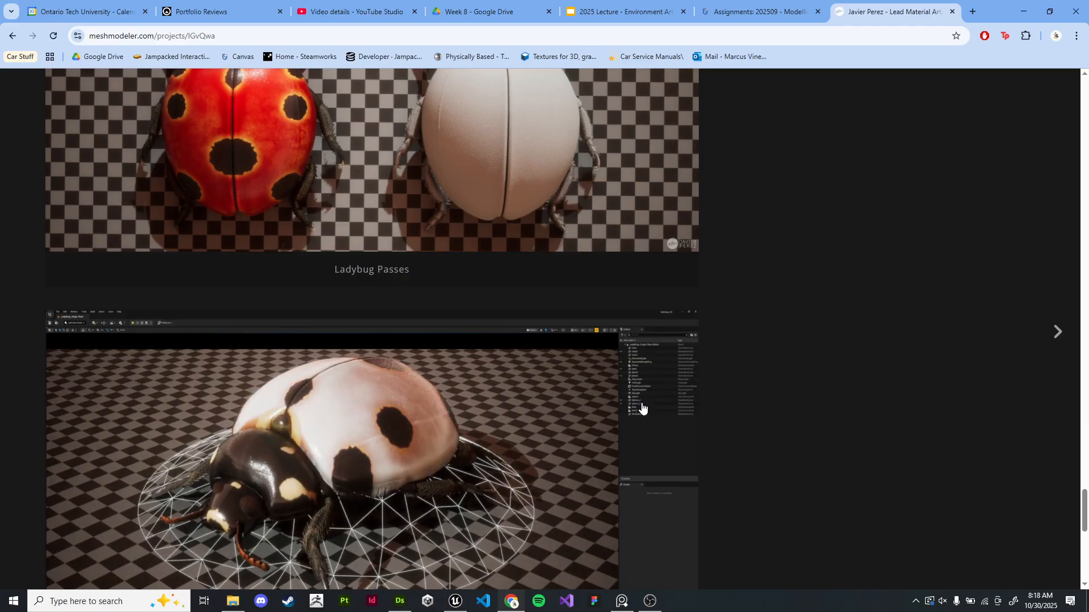
scroll(641, 407, down, 1)
scroll(641, 407, up, 3)
scroll(641, 404, down, 7)
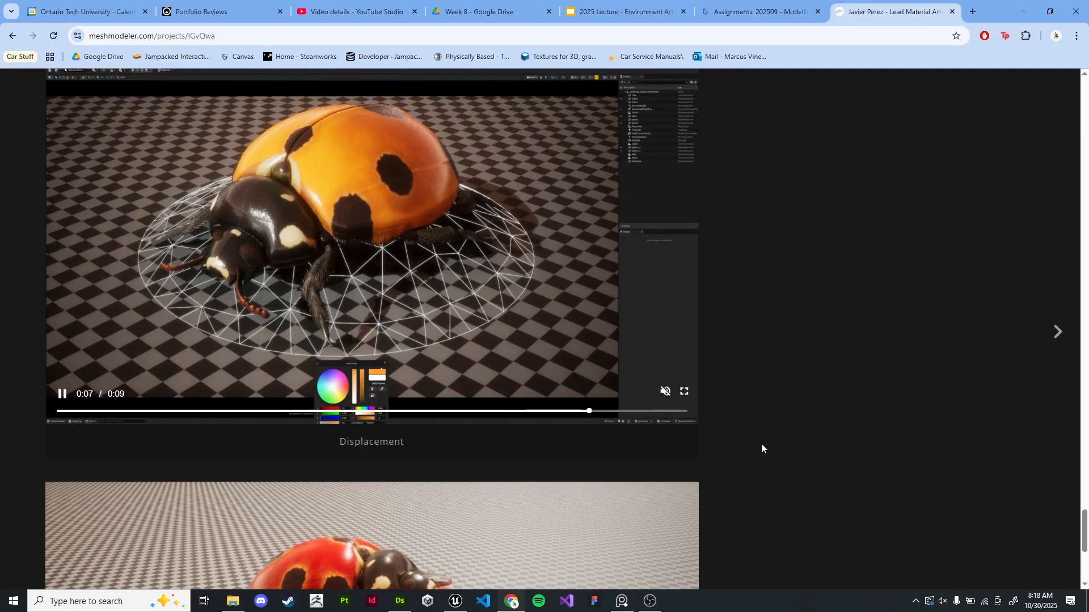
scroll(761, 443, down, 6)
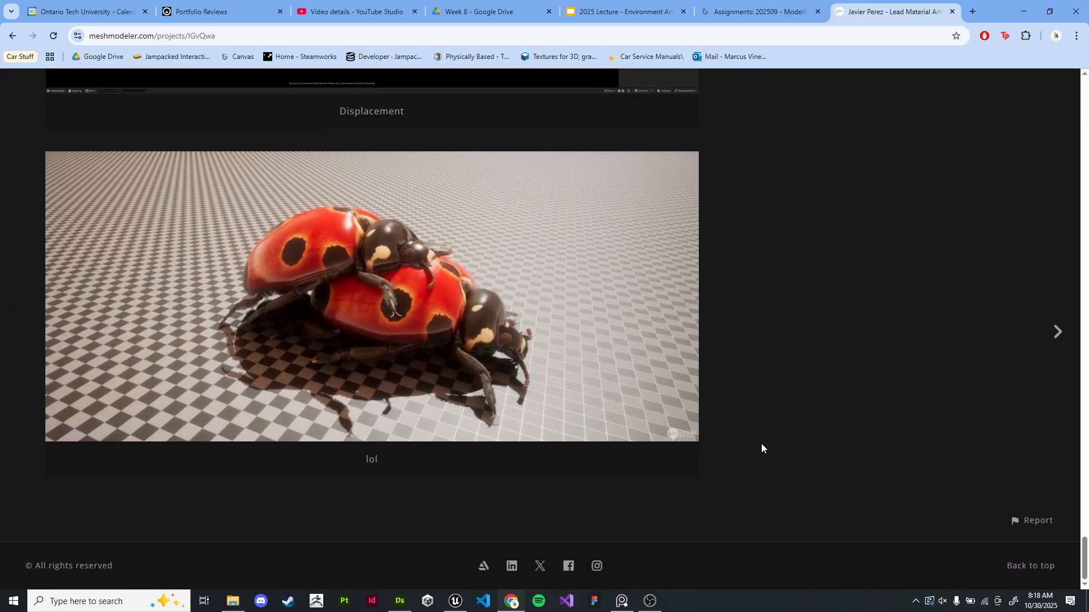
- Close the Ladybugs tab, minimize the browser and Unreal windows, and launch Substance Designer
click(952, 12)
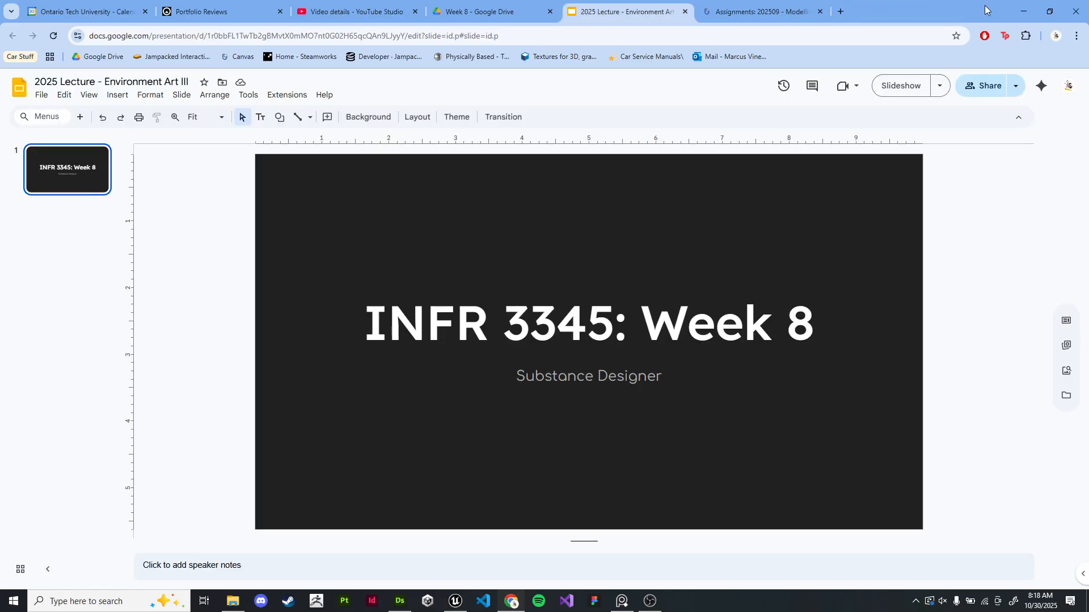
click(1027, 7)
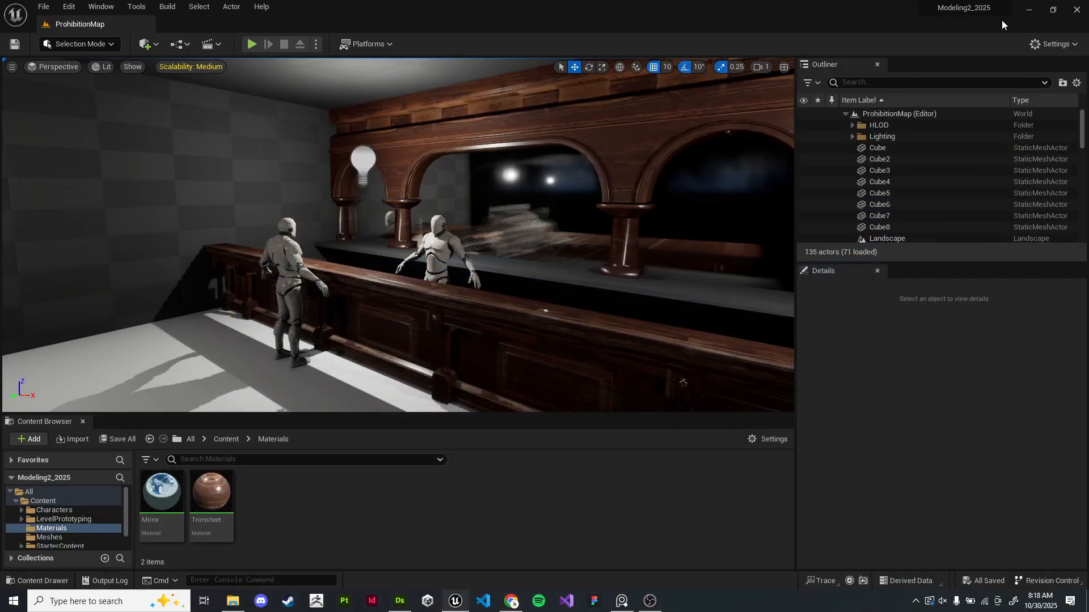
click(1031, 10)
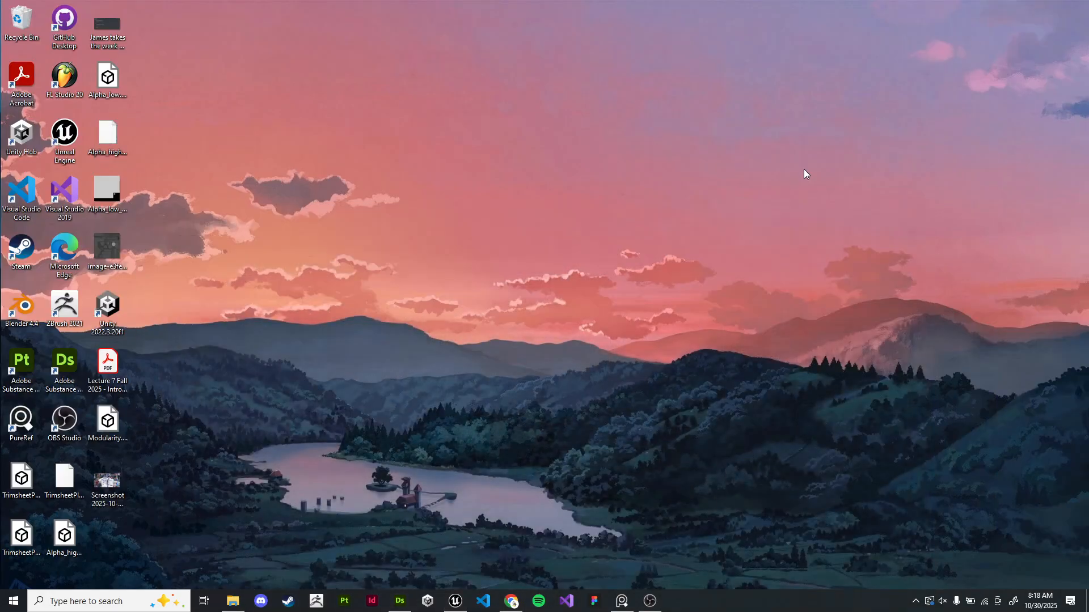
click(408, 596)
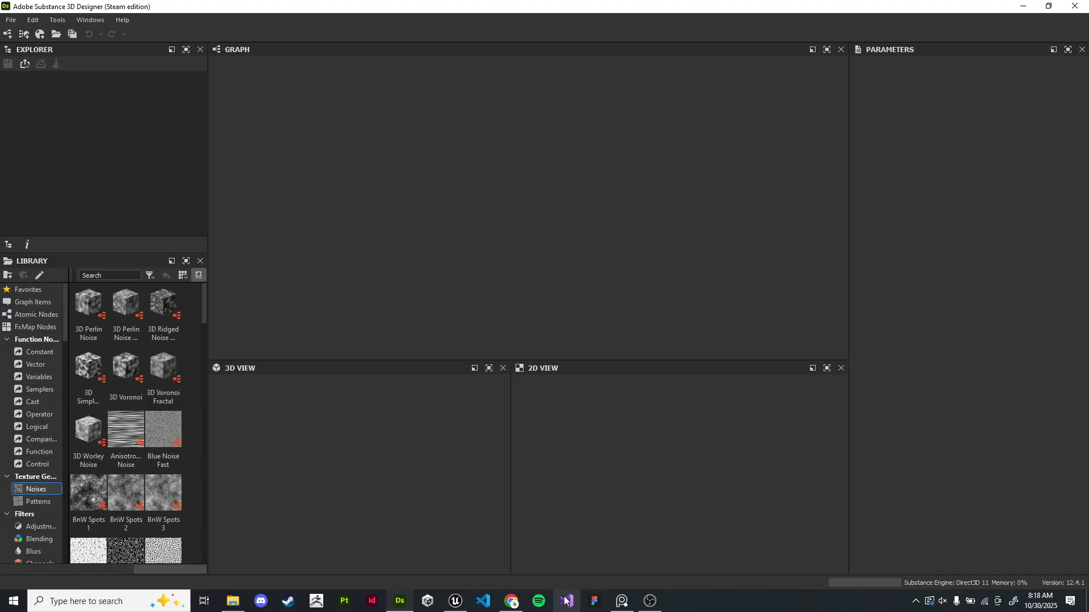
- Return to the browser and open the Assignment 2 - Designer Material discussion page from the assignments tab
click(511, 601)
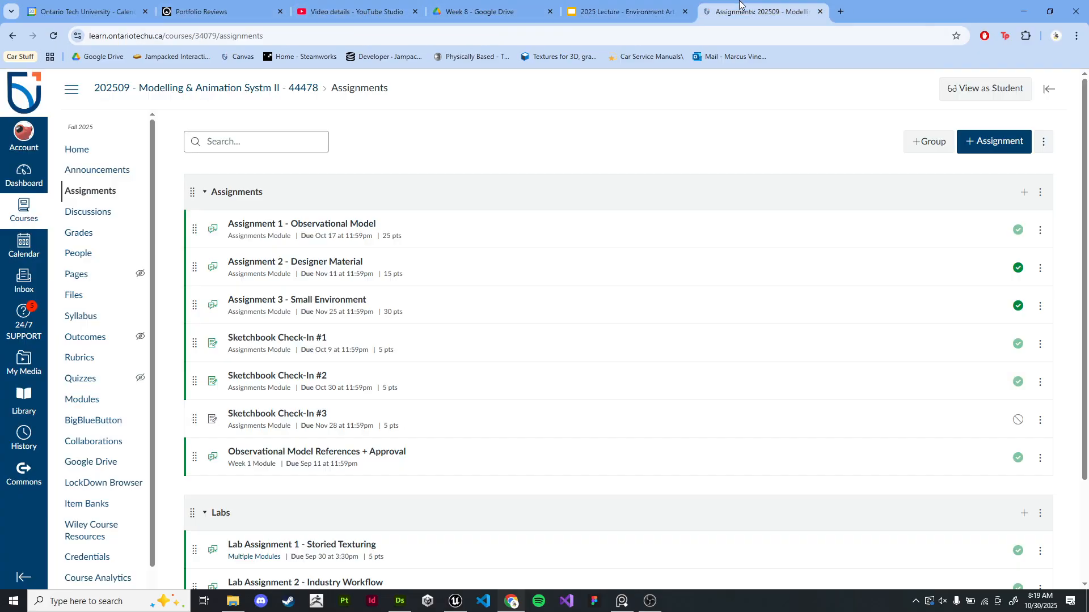
click(760, 11)
click(309, 262)
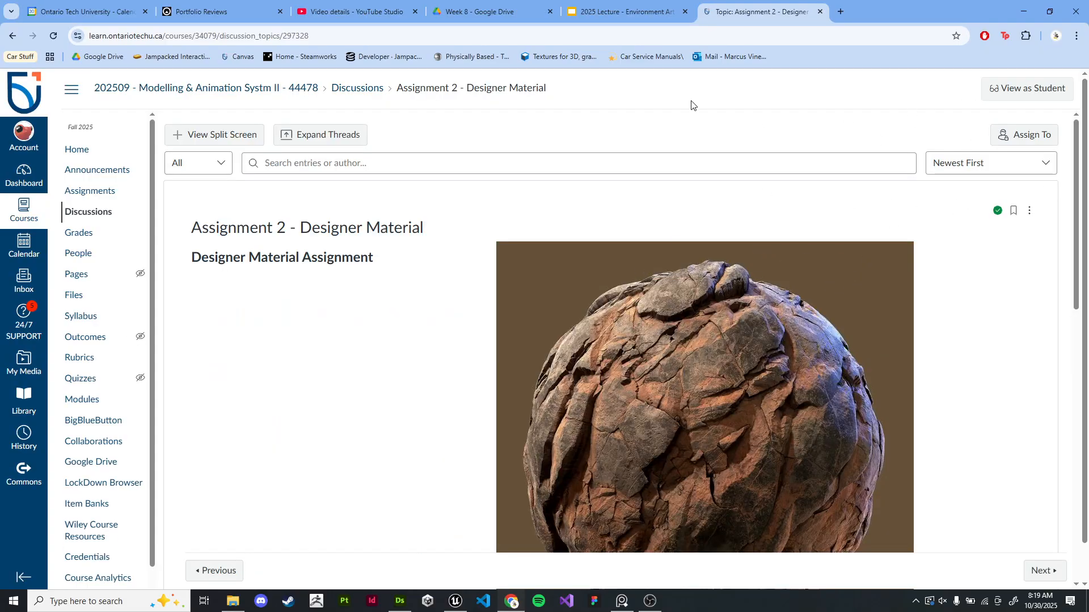
- Read the Assignment 2 details, assessment criteria and inspiration links in full screen
key(F11)
scroll(788, 324, down, 5)
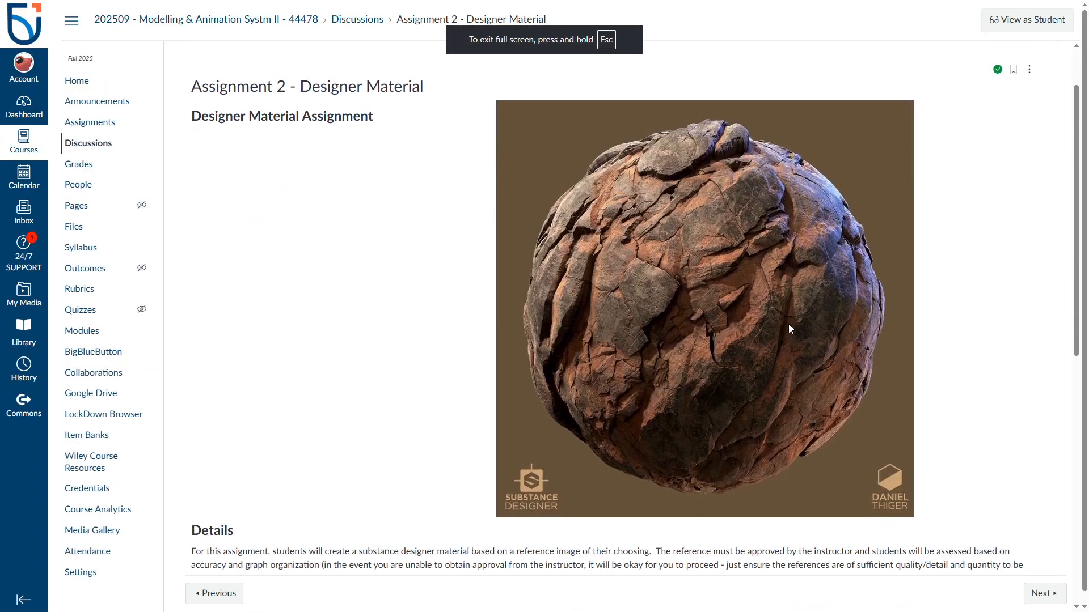
scroll(791, 329, down, 5)
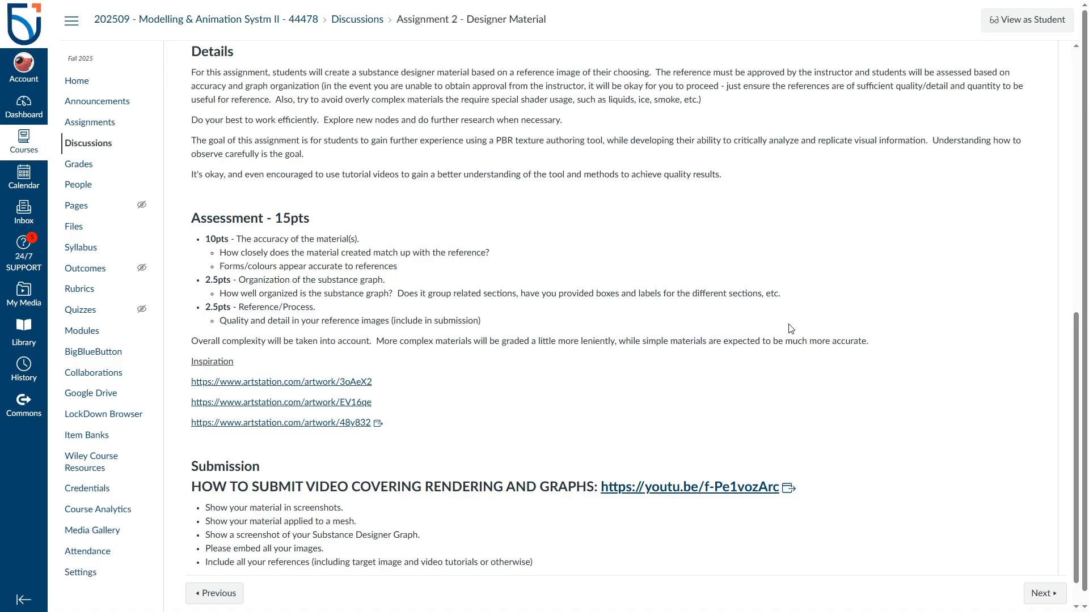
scroll(790, 329, down, 1)
scroll(790, 329, up, 1)
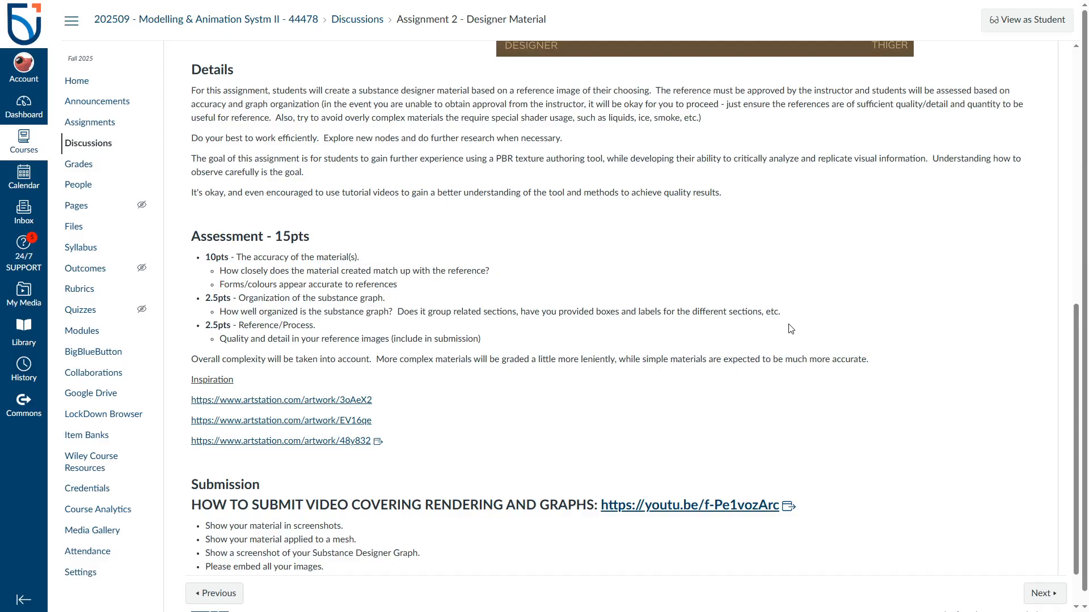
scroll(790, 329, up, 2)
scroll(790, 328, down, 1)
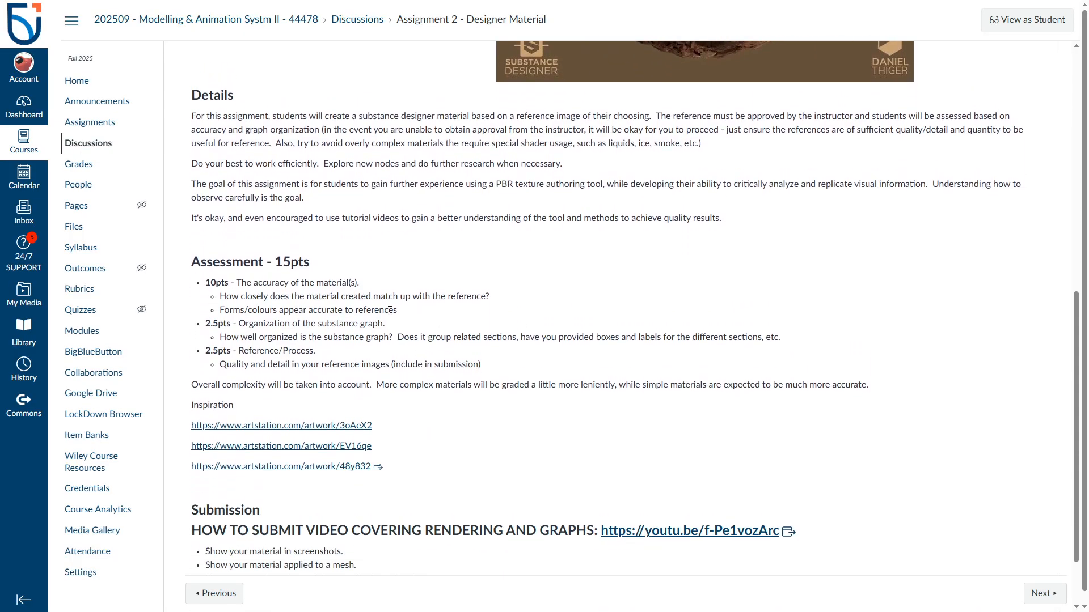
- Open the first inspiration link and scroll through the Exploring Taiwan Aged Brick Floor artwork
click(288, 427)
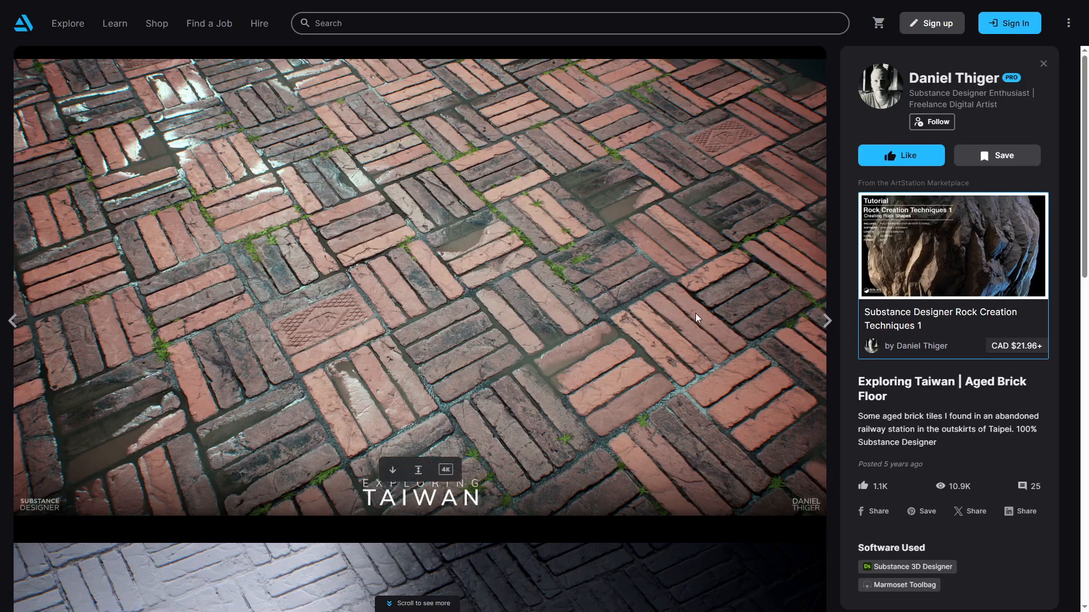
scroll(697, 316, down, 4)
scroll(696, 315, down, 5)
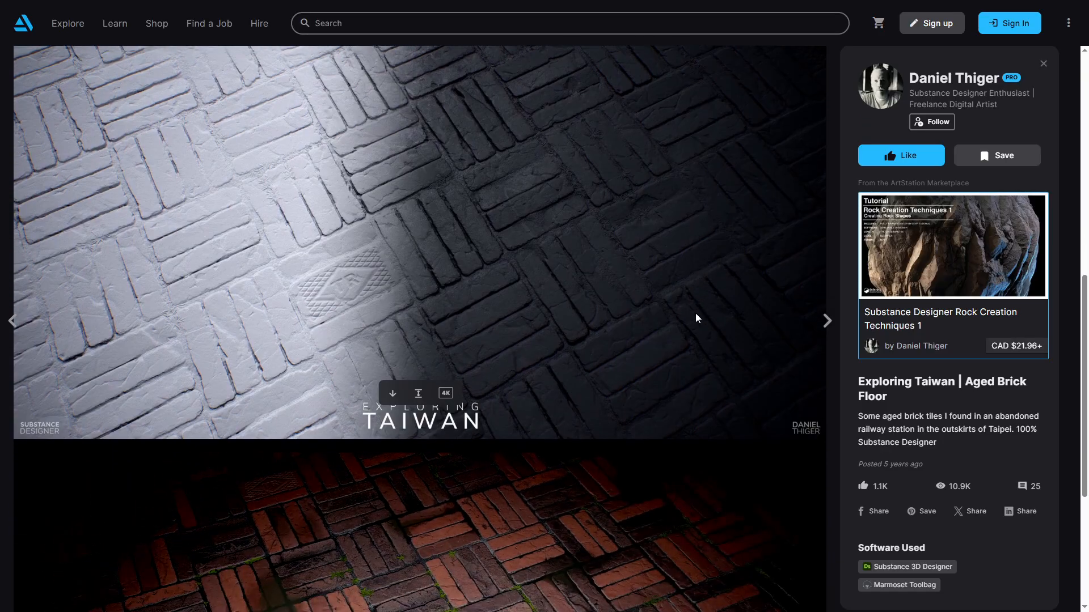
scroll(695, 313, down, 5)
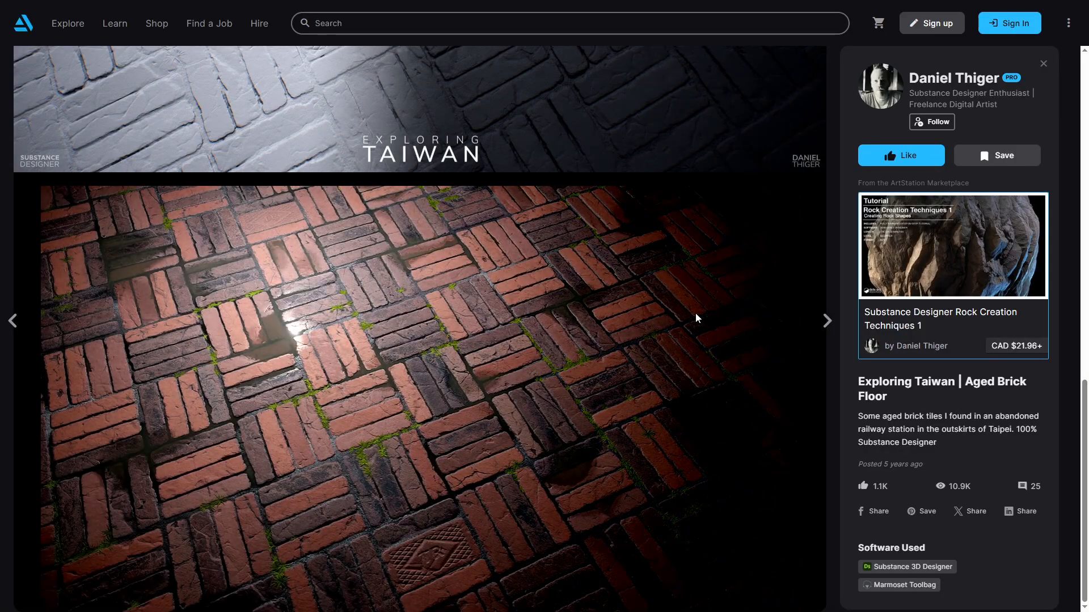
scroll(695, 313, down, 8)
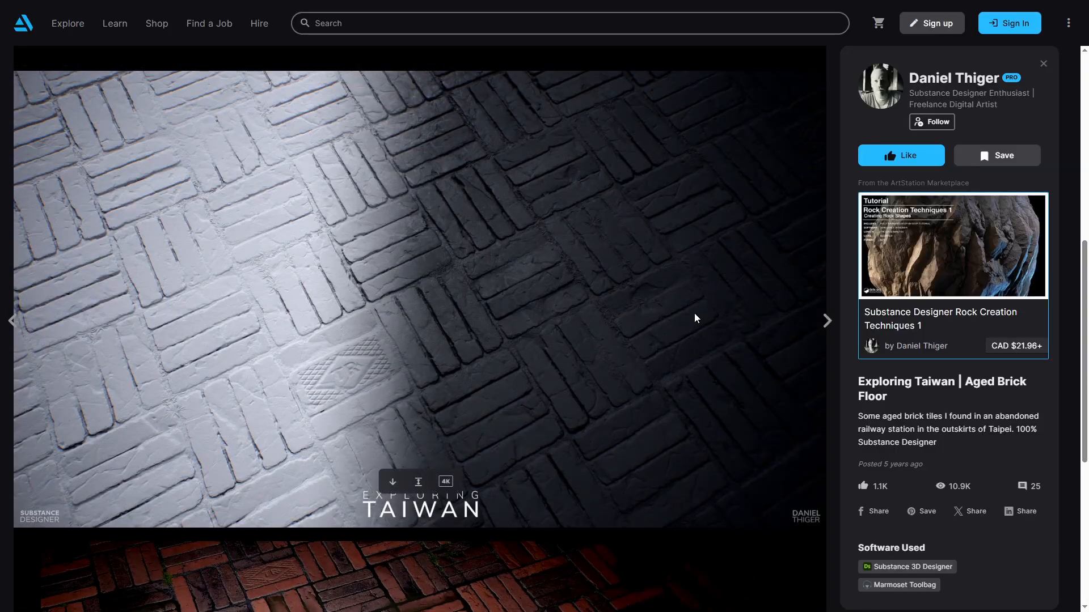
scroll(703, 323, up, 1)
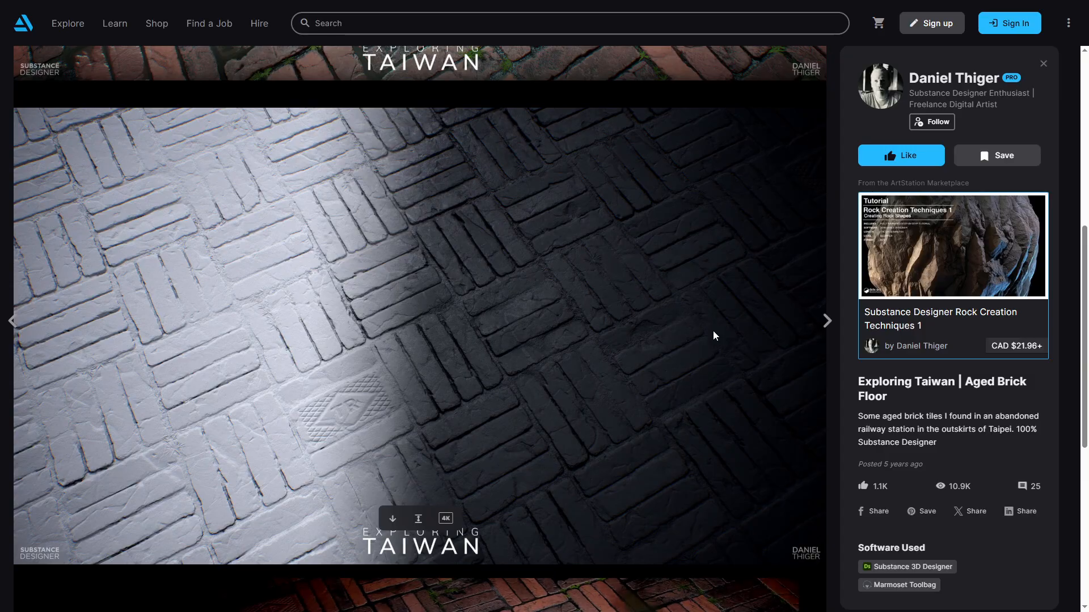
scroll(713, 335, up, 7)
mouse_move(713, 331)
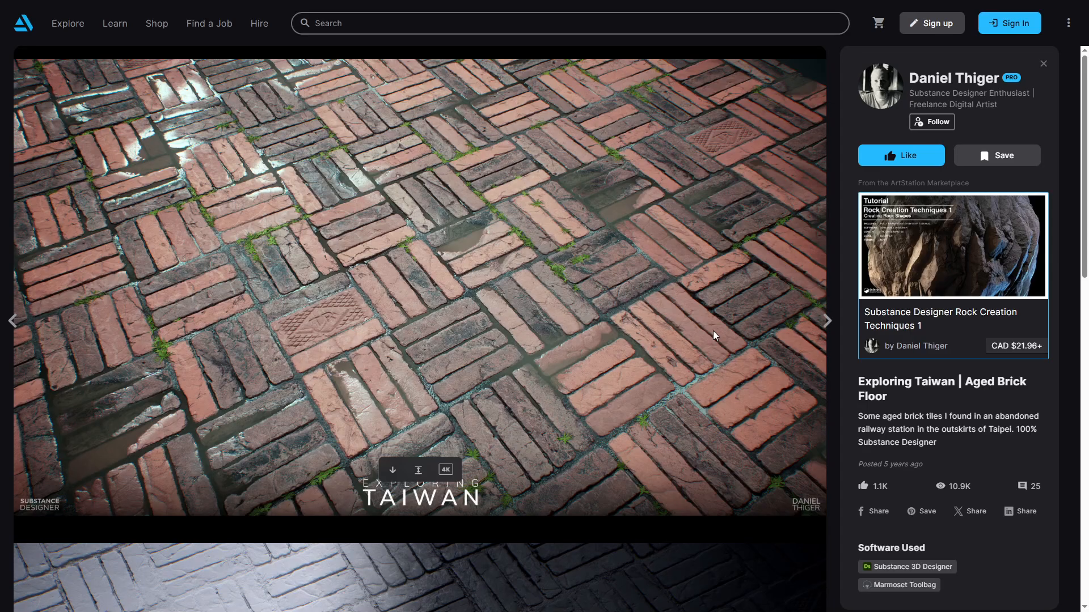
- Exit full screen, close the brick floor tab, and open the second inspiration link
key(F11)
key(ctrl+w)
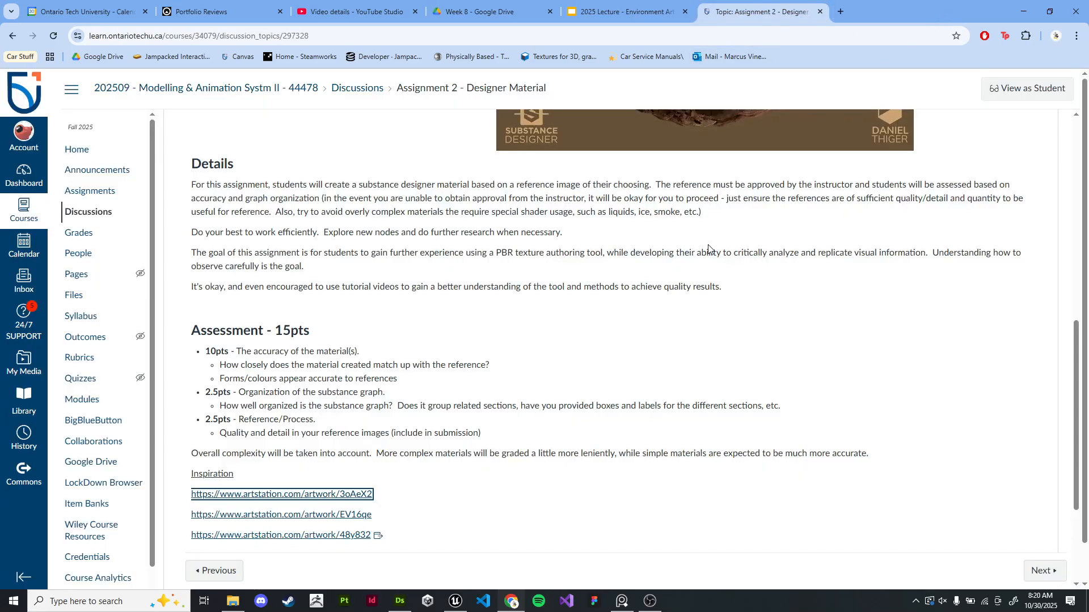
scroll(601, 363, down, 3)
click(322, 408)
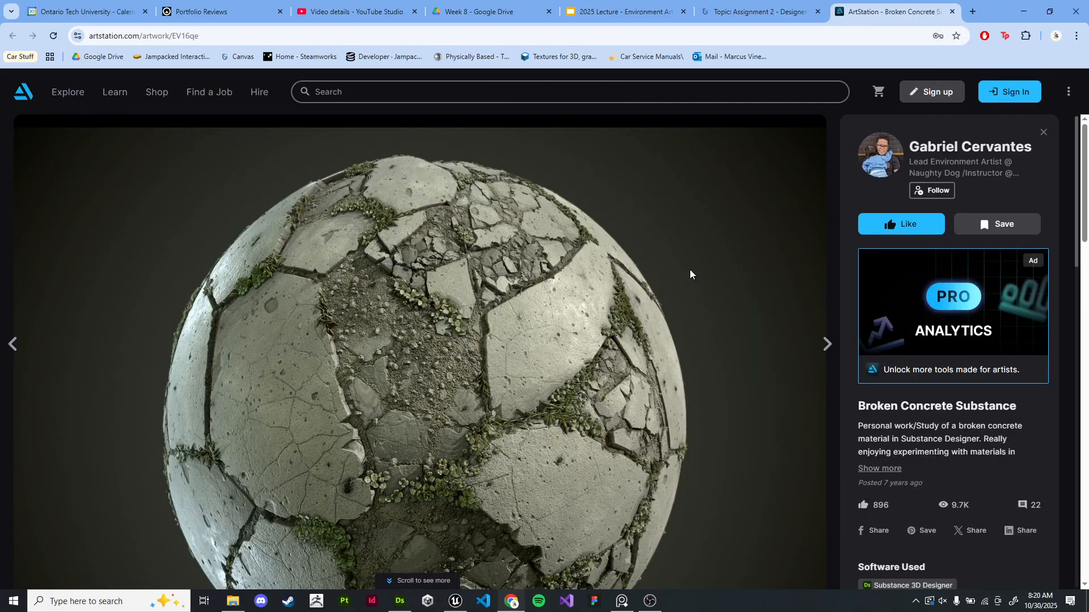
- Scroll through the Broken Concrete Substance artwork images
scroll(726, 286, down, 3)
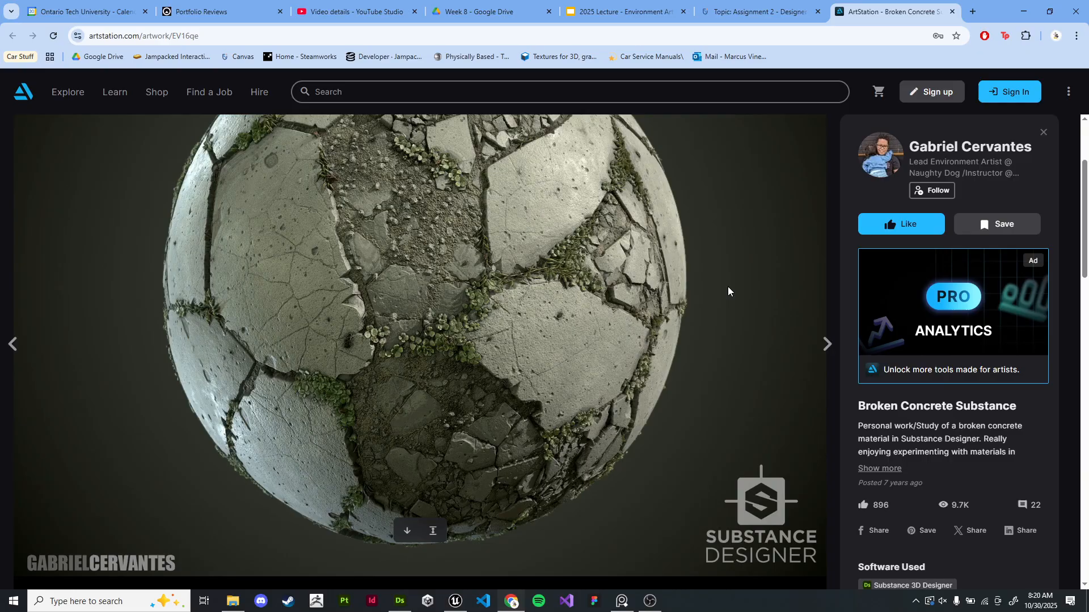
scroll(728, 291, up, 2)
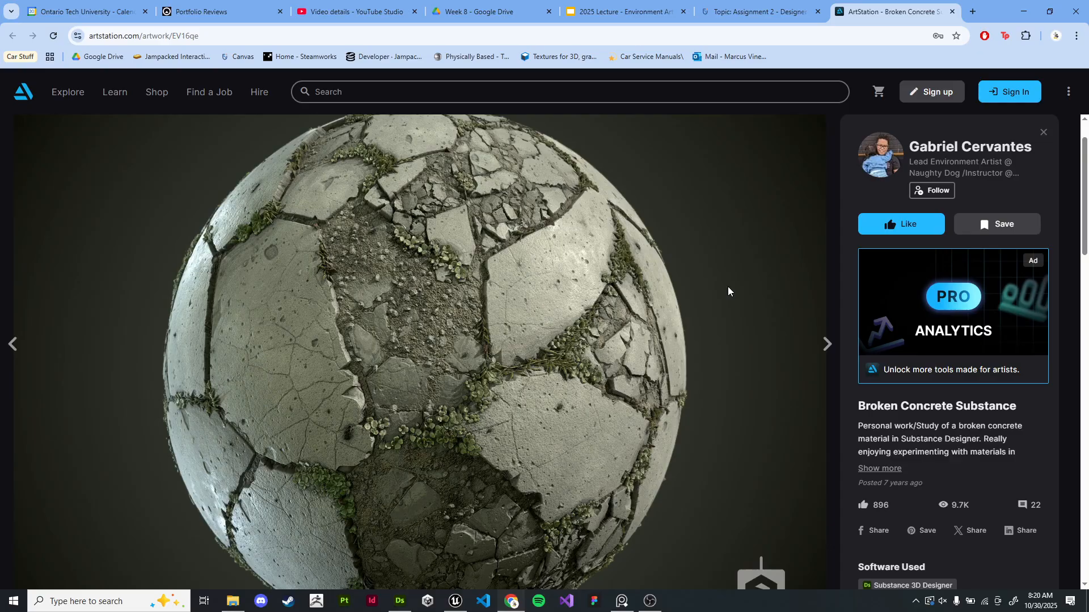
scroll(728, 291, down, 4)
scroll(727, 291, up, 4)
scroll(727, 291, down, 4)
scroll(727, 291, down, 6)
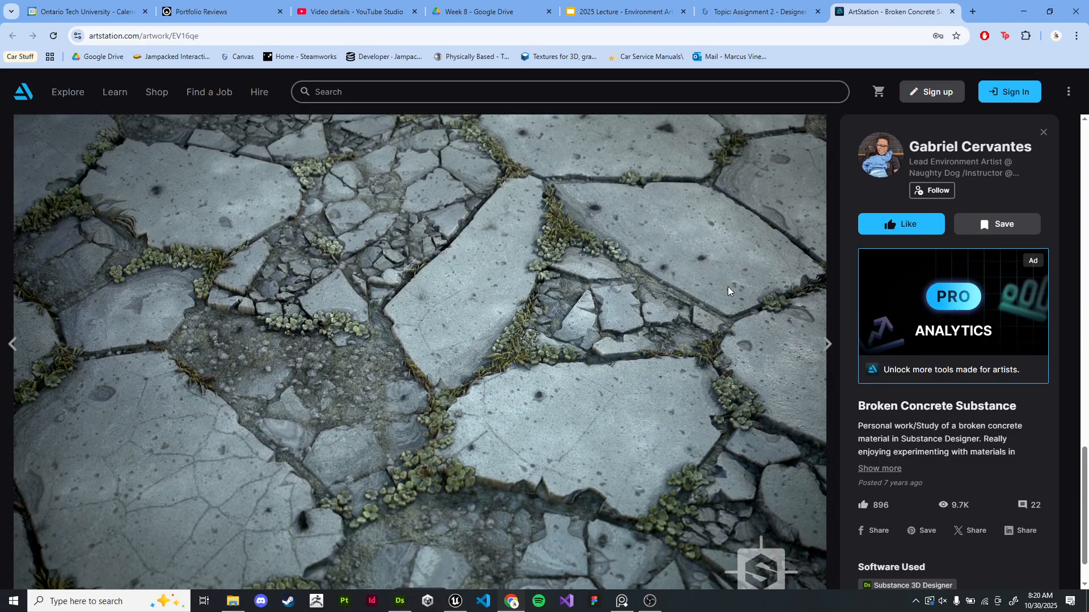
scroll(726, 287, down, 1)
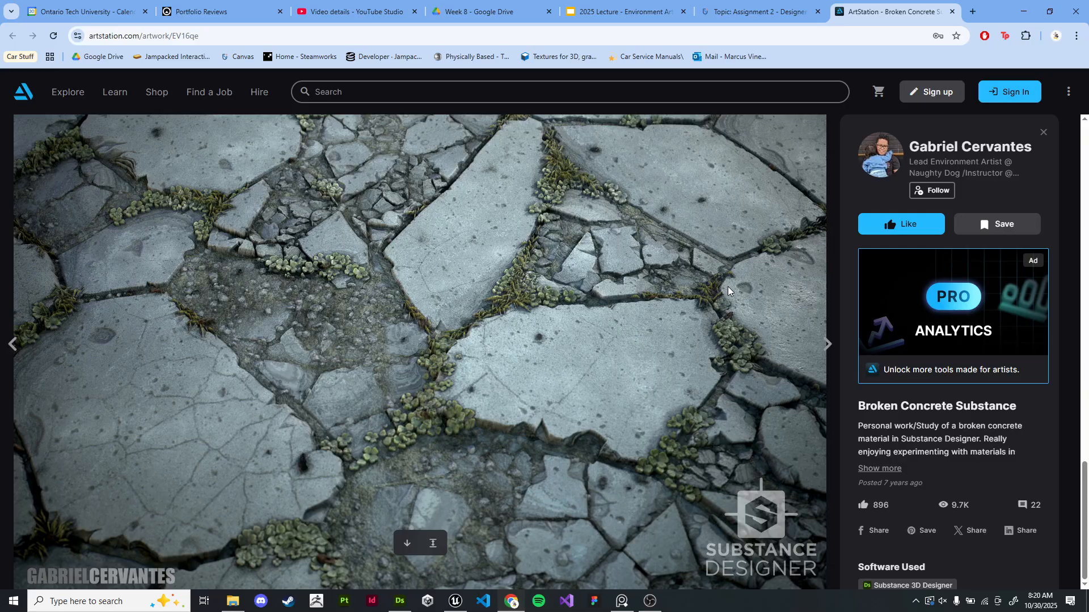
scroll(727, 287, down, 5)
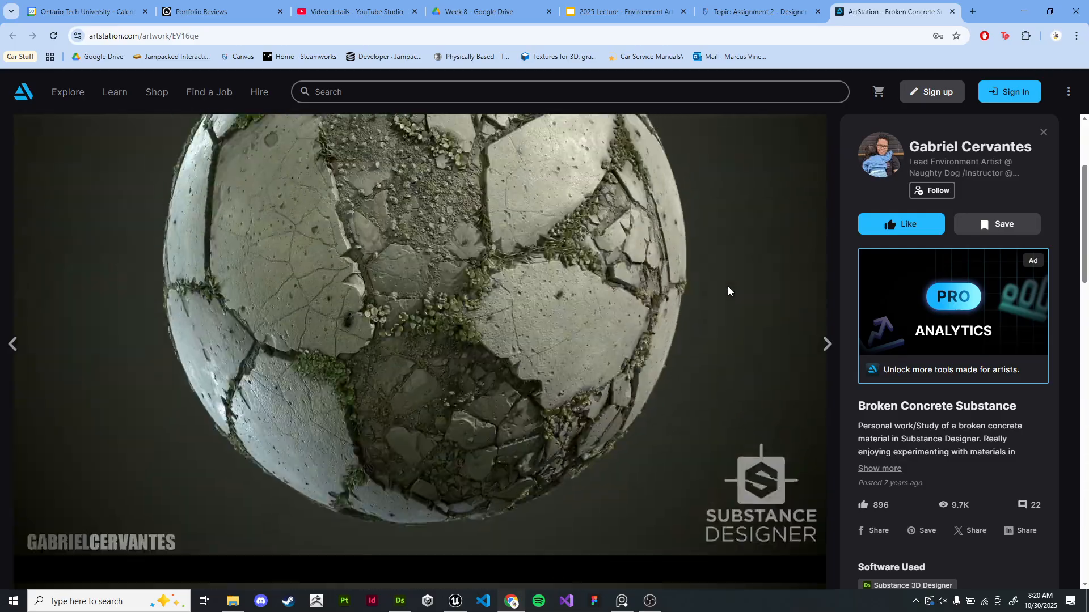
- Close the concrete tab, open the third inspiration link, and scroll through the Study - Riverbed Rocks artwork
click(952, 11)
scroll(649, 406, down, 1)
click(324, 363)
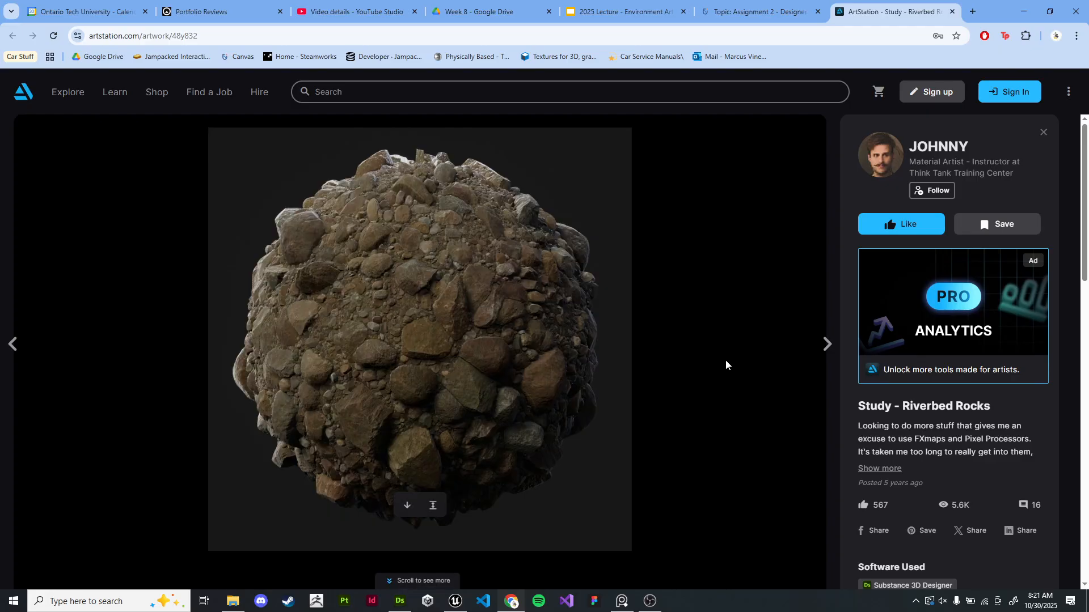
scroll(726, 359, down, 10)
scroll(726, 359, up, 5)
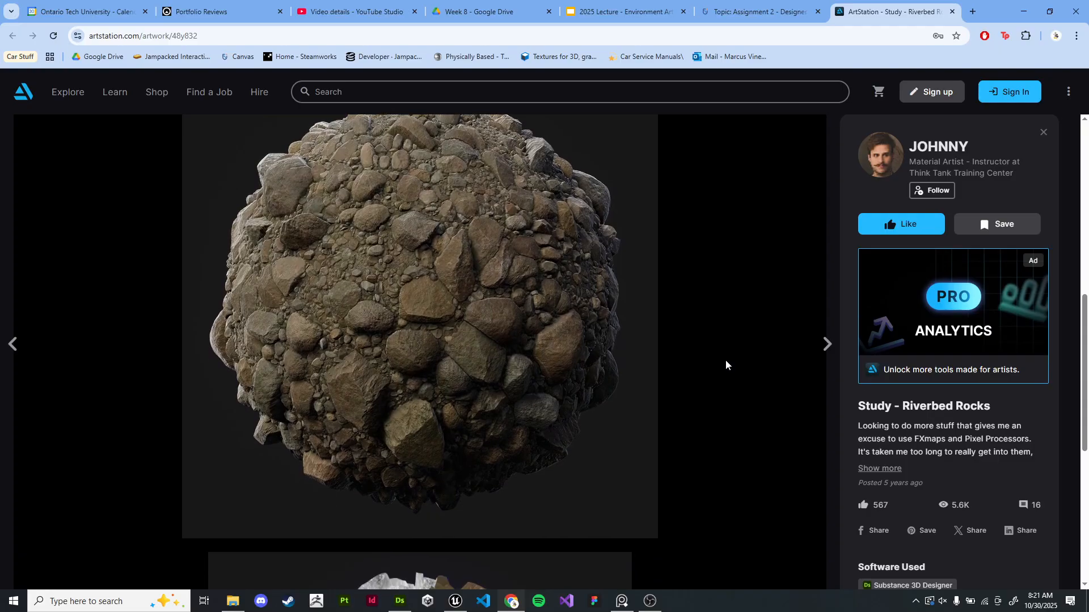
scroll(726, 361, down, 6)
scroll(726, 366, down, 1)
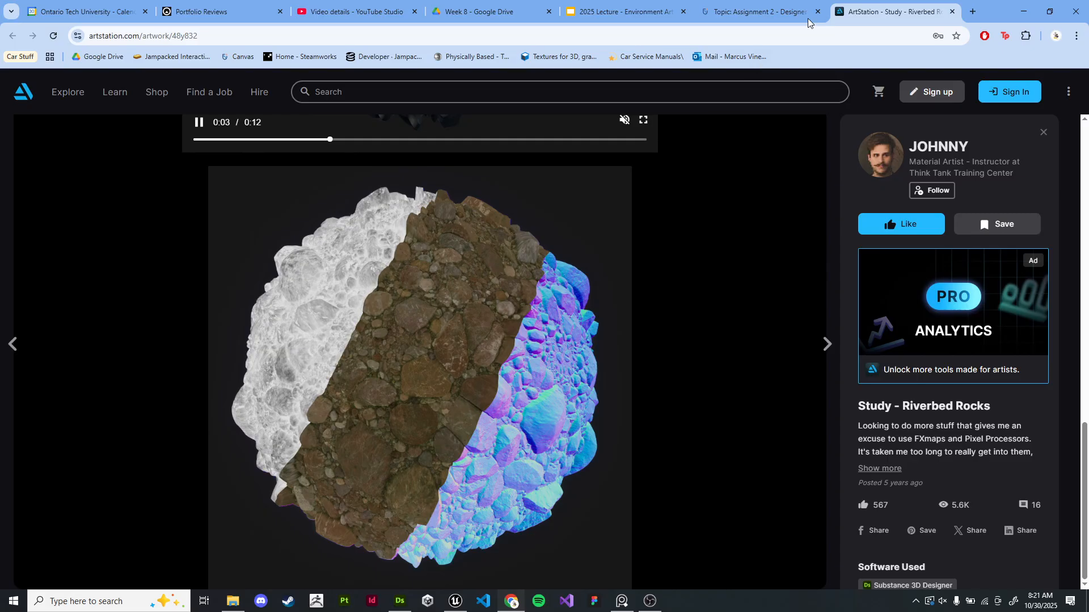
- Close the riverbed rocks tab and scroll back to the top of the assignment page
click(952, 12)
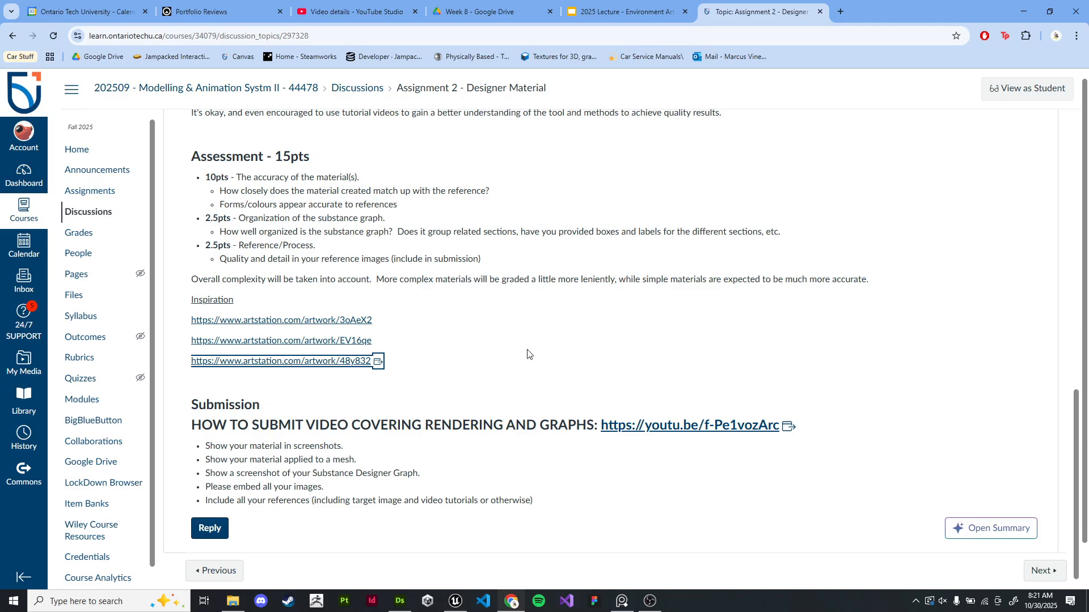
scroll(526, 351, up, 10)
scroll(318, 457, up, 5)
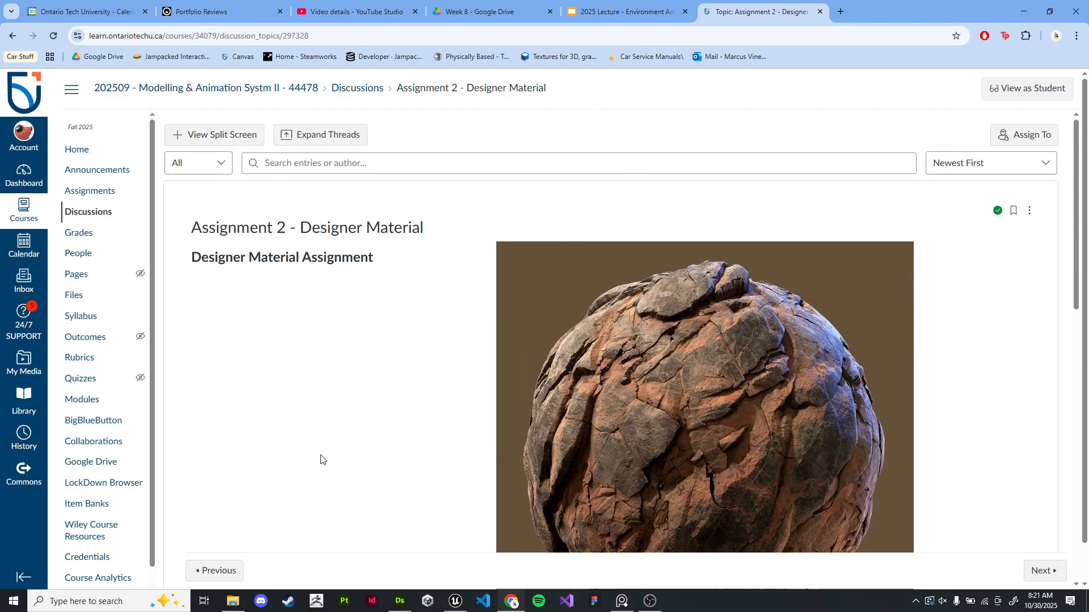
- Scroll through the assignment page's details, assessment criteria and submission requirements
scroll(318, 457, down, 15)
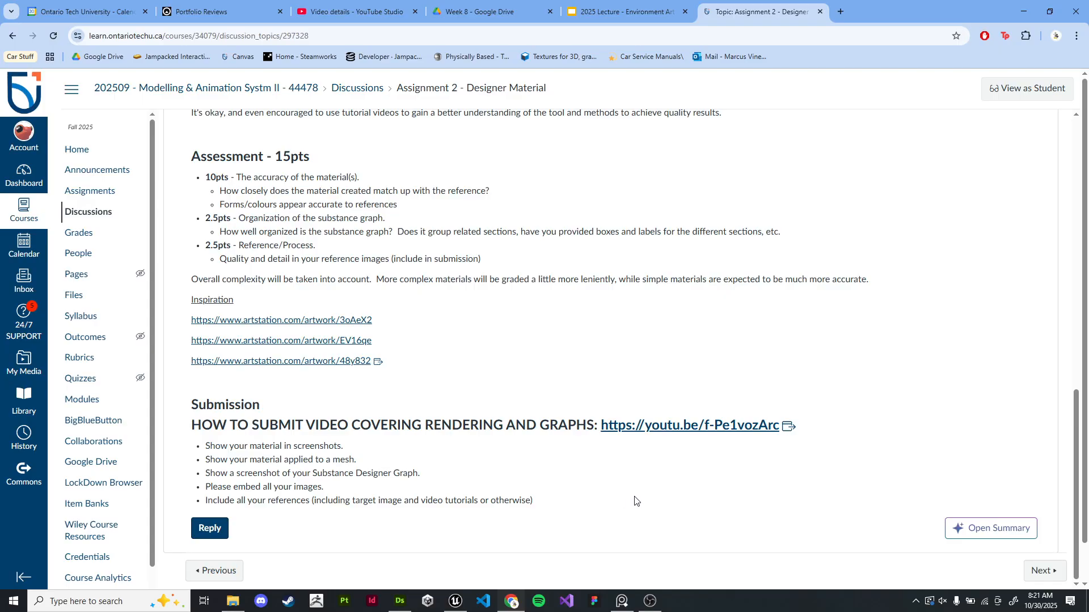
scroll(676, 377, up, 10)
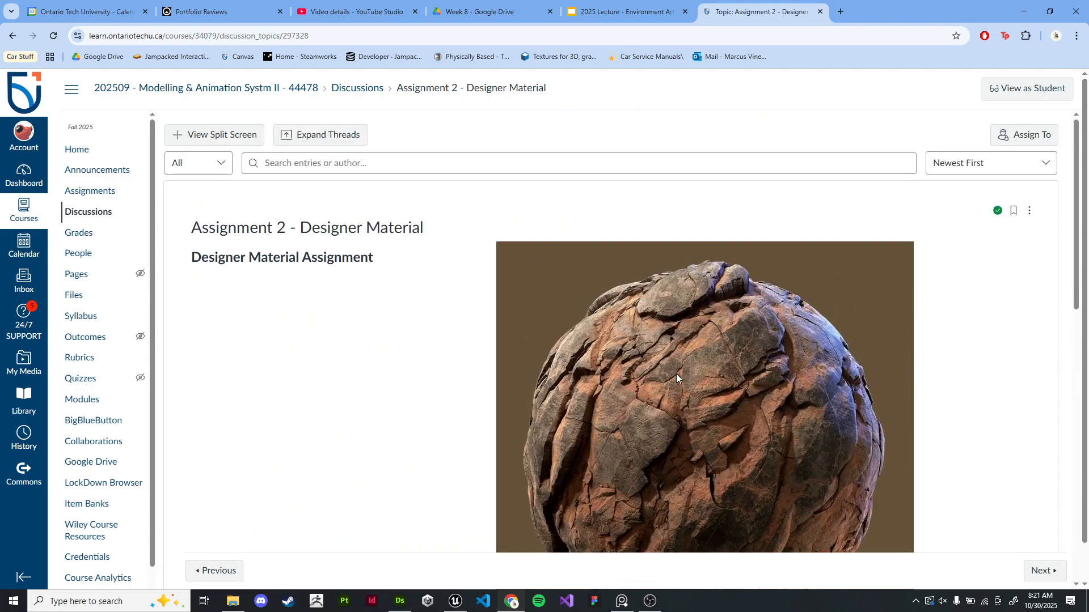
scroll(676, 373, down, 6)
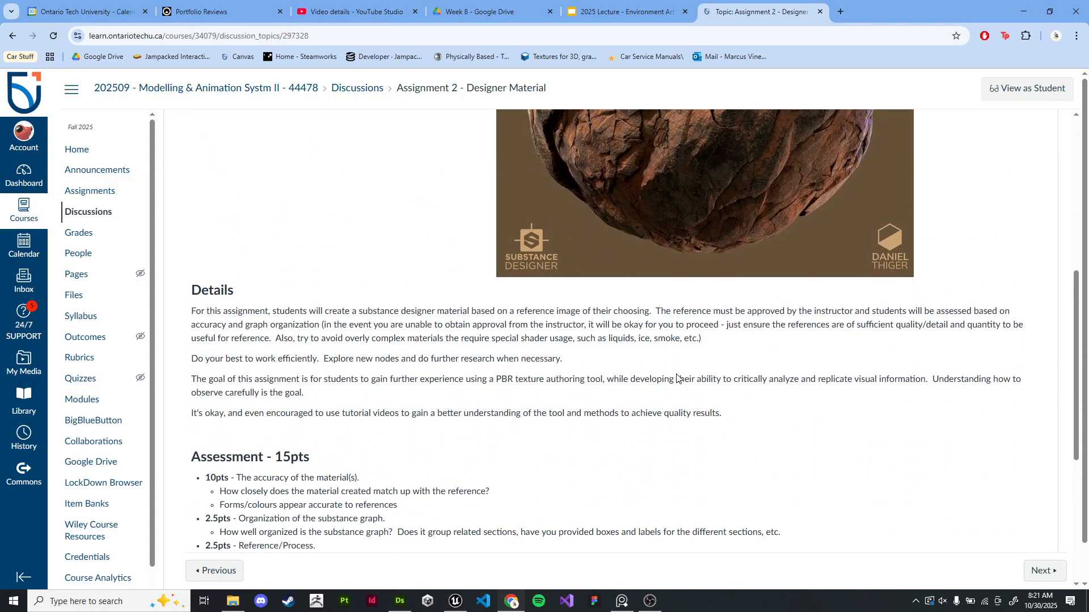
scroll(677, 377, down, 5)
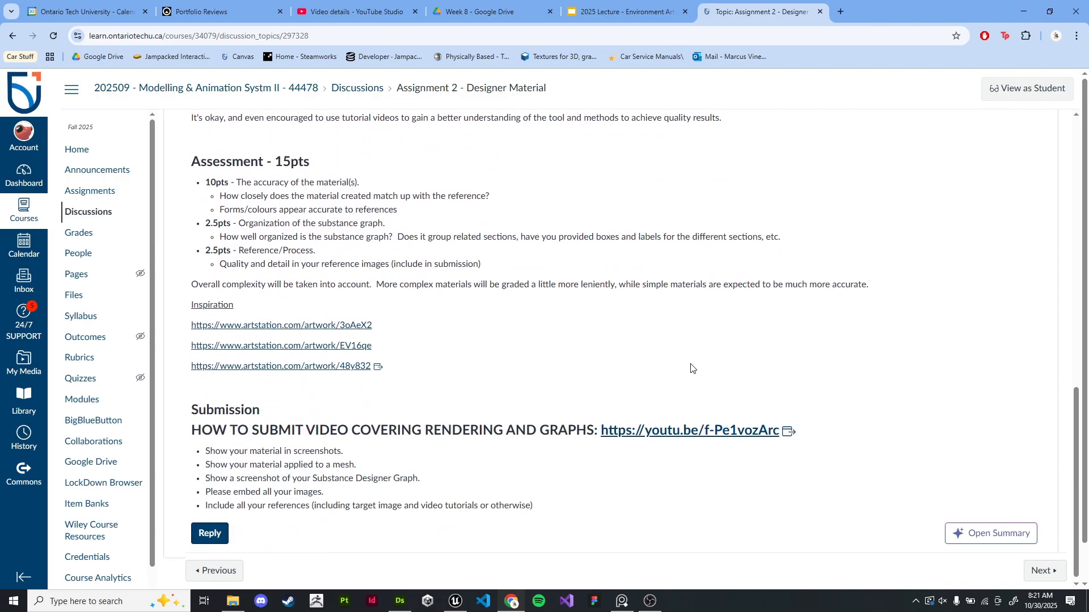
scroll(857, 391, down, 1)
scroll(858, 392, up, 2)
scroll(858, 392, down, 2)
scroll(873, 386, down, 1)
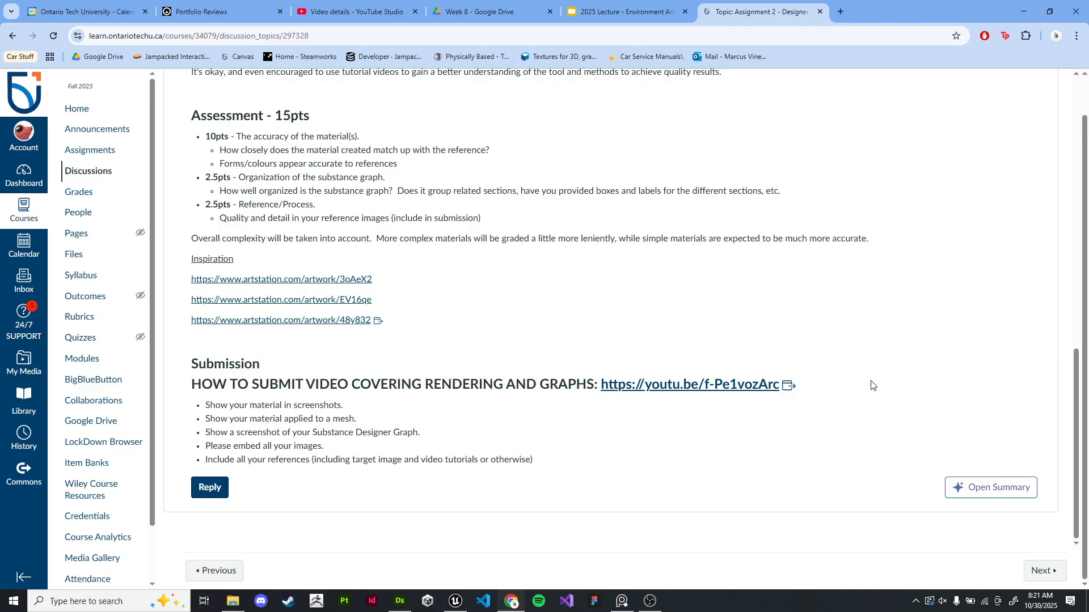
- Open the submission video link and play the video in full screen
click(703, 389)
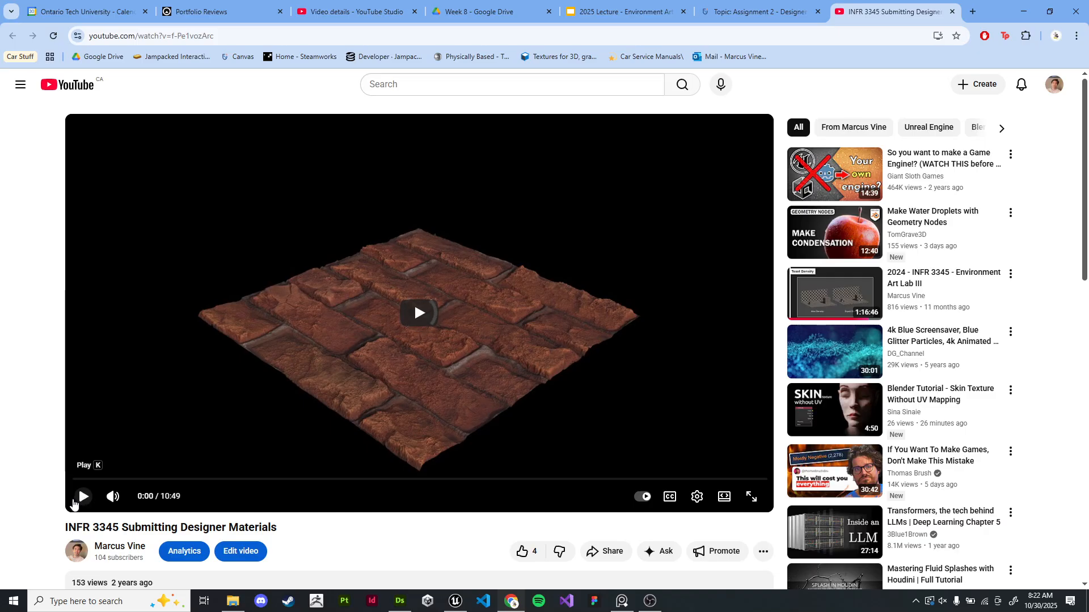
click(82, 495)
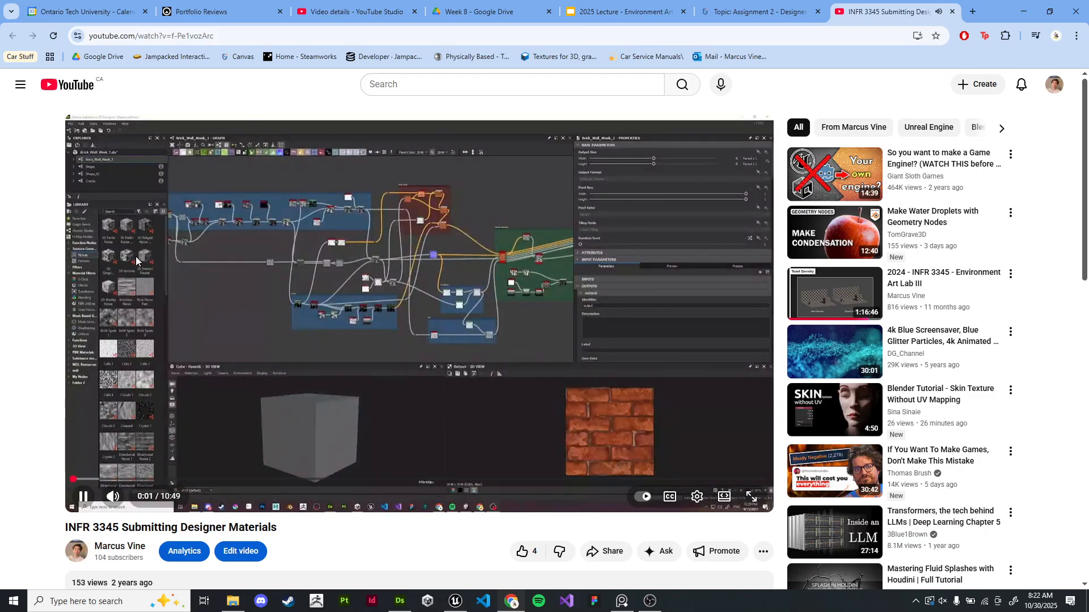
click(83, 497)
click(752, 497)
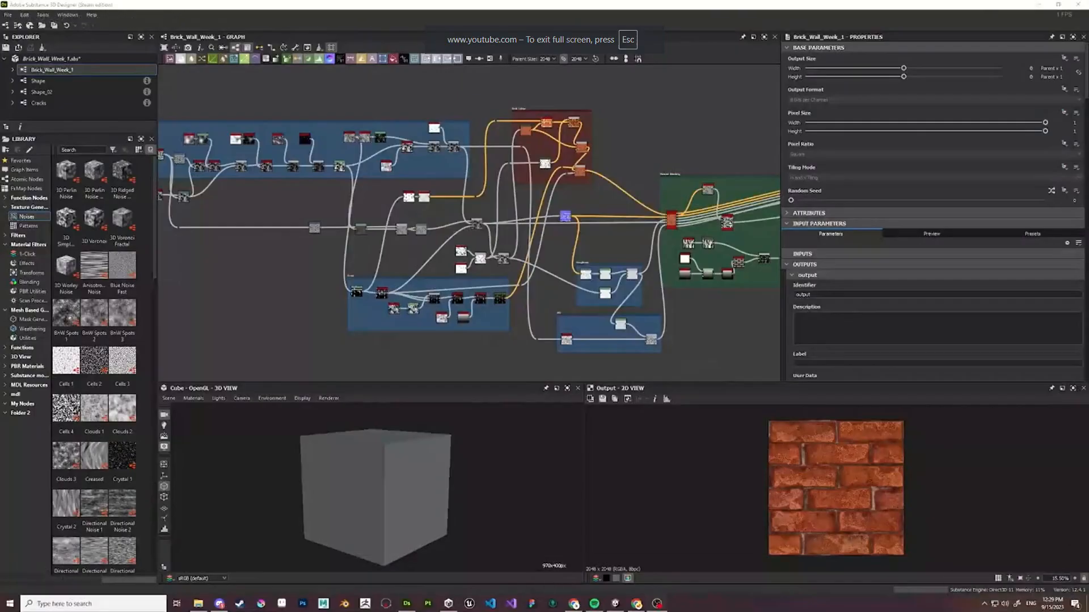
key(space)
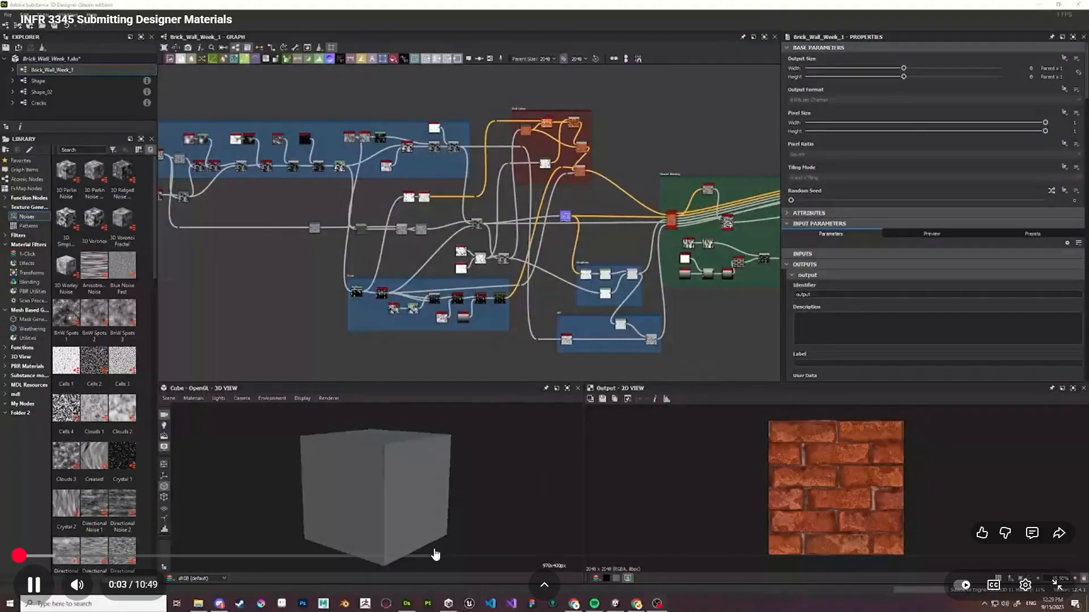
- Skip through the video to the rendered material sections, pause it and exit full screen
click(420, 557)
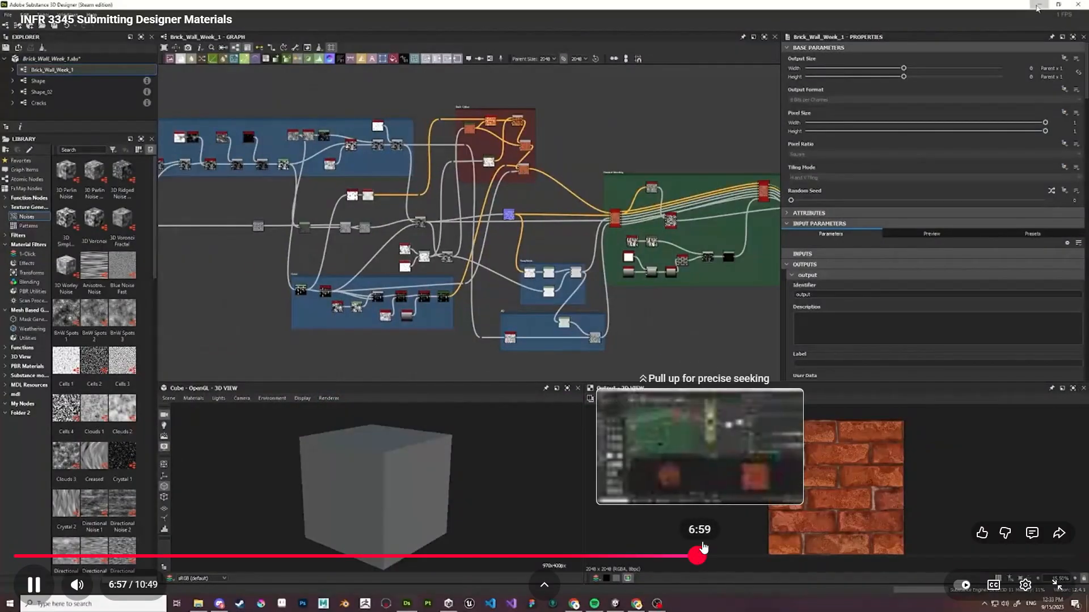
click(699, 558)
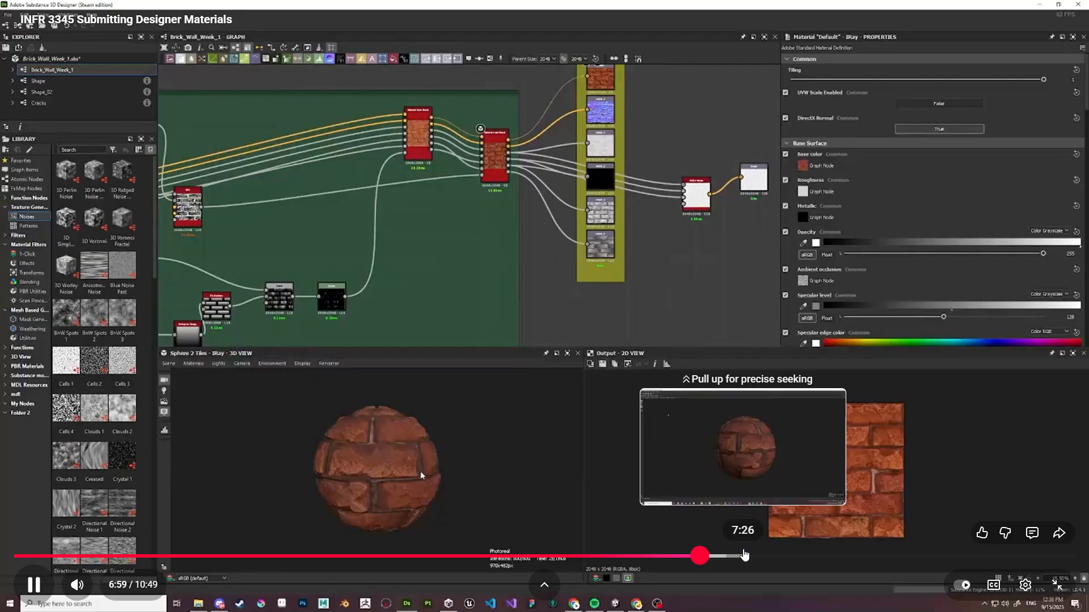
click(744, 556)
drag(744, 557, 874, 558)
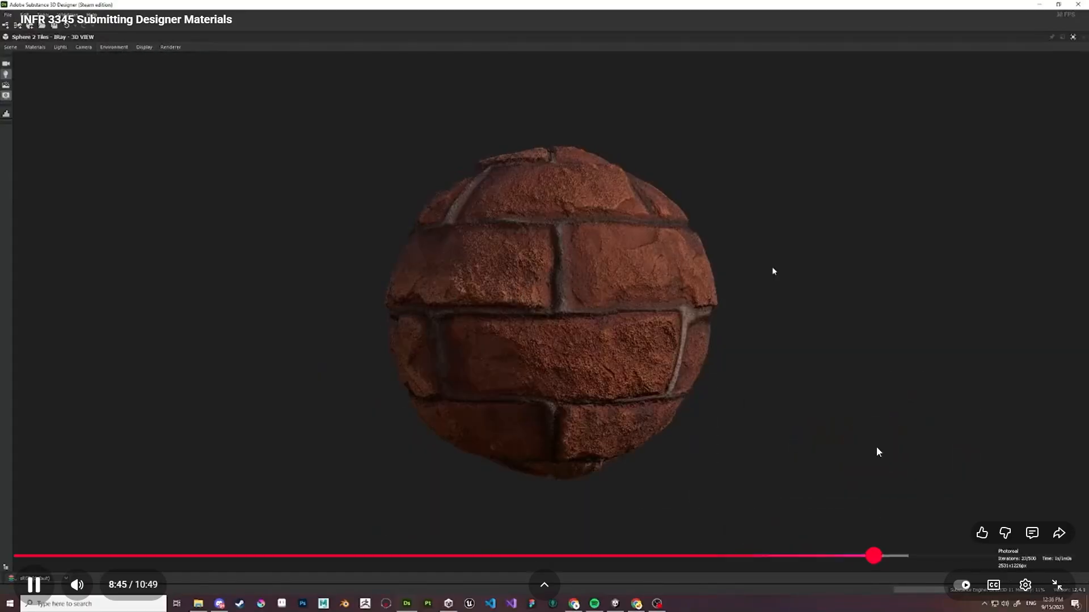
drag(951, 556, 951, 558)
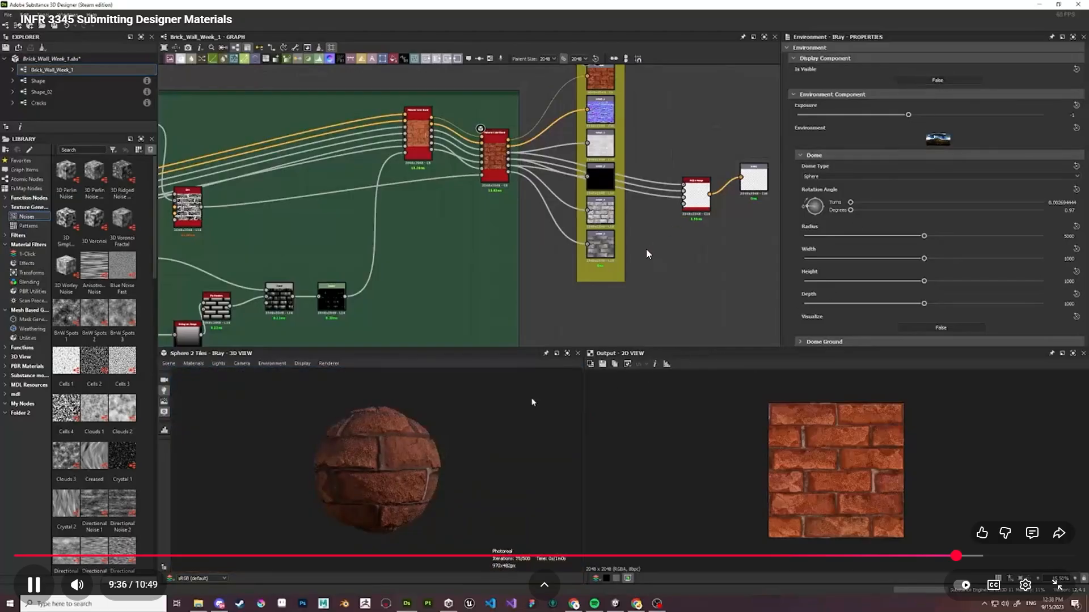
click(452, 465)
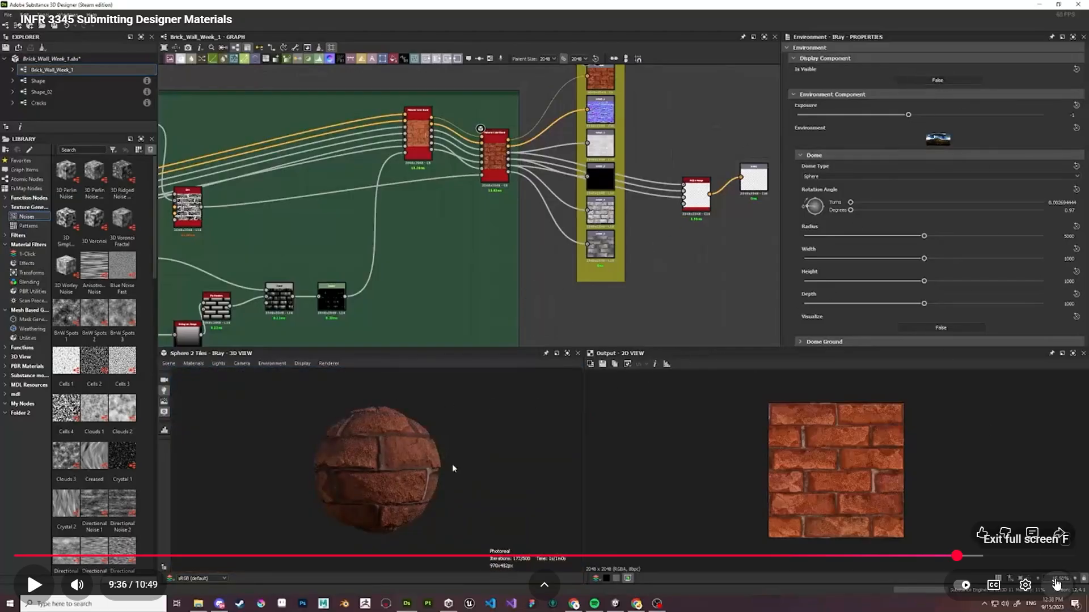
click(1057, 584)
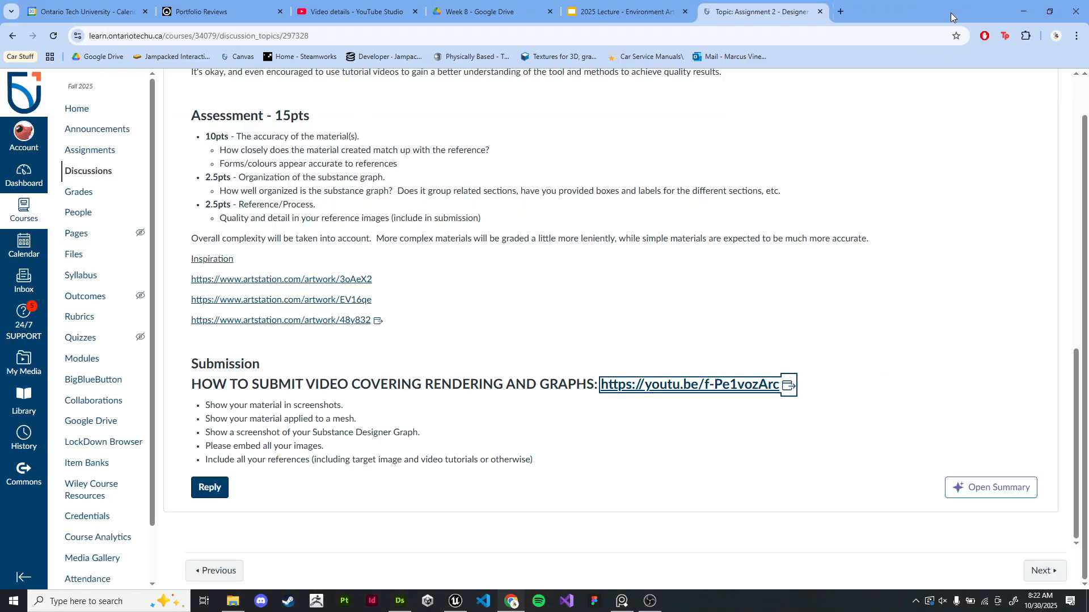
- Close the video tab and highlight the Reference/Process assessment criterion on the assignment page
click(952, 12)
scroll(717, 338, up, 15)
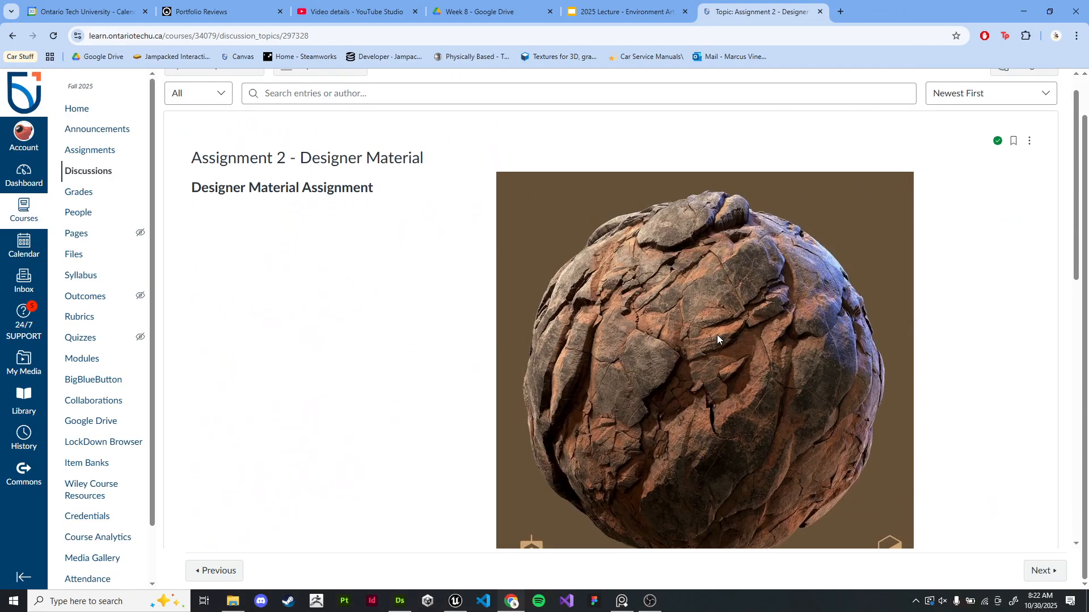
scroll(488, 305, down, 8)
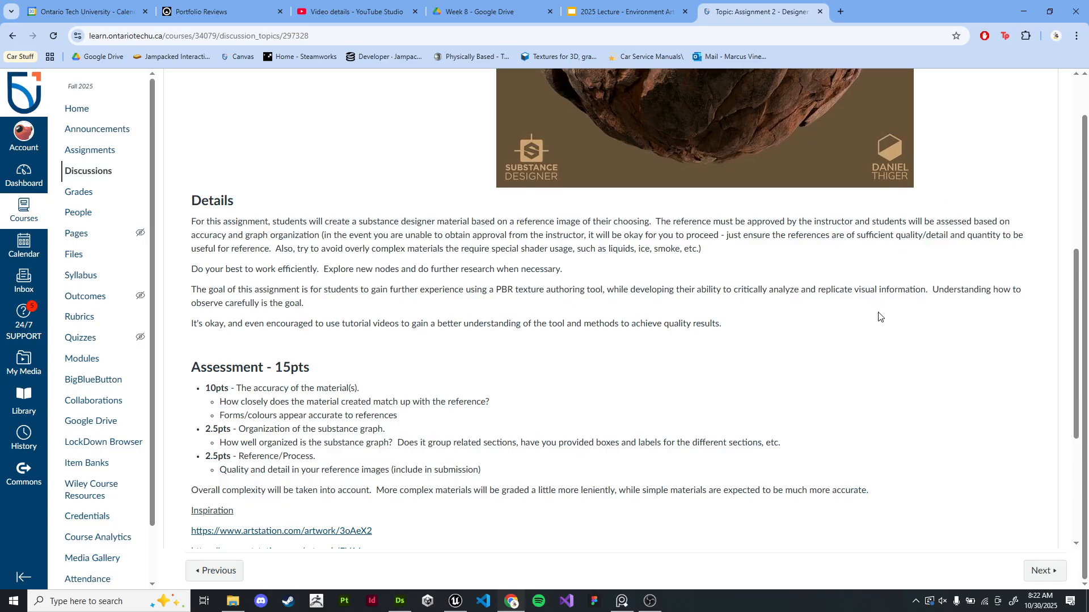
drag(248, 456, 504, 464)
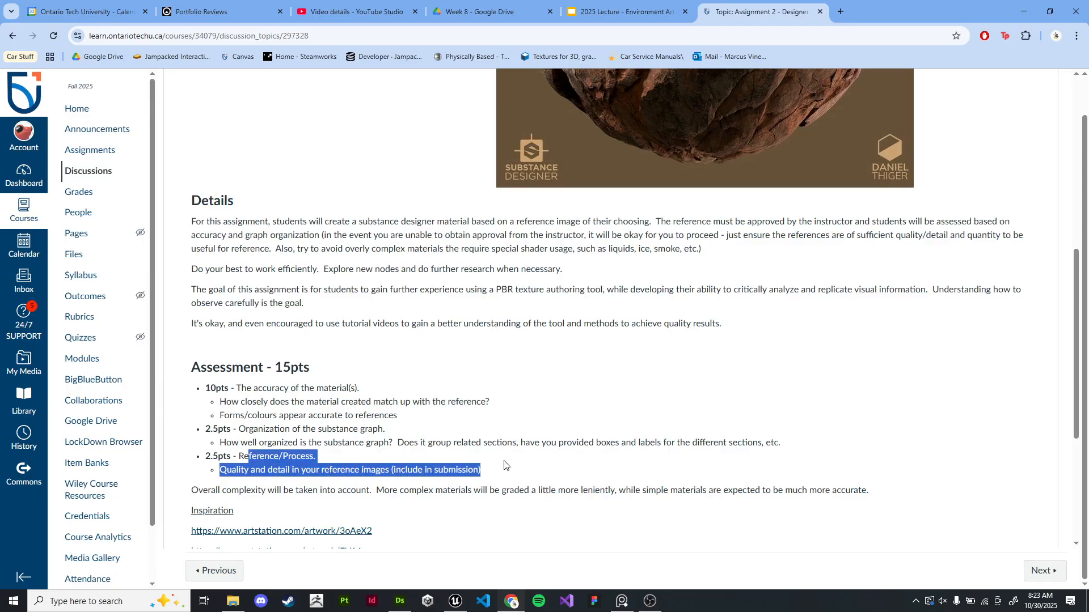
click(504, 465)
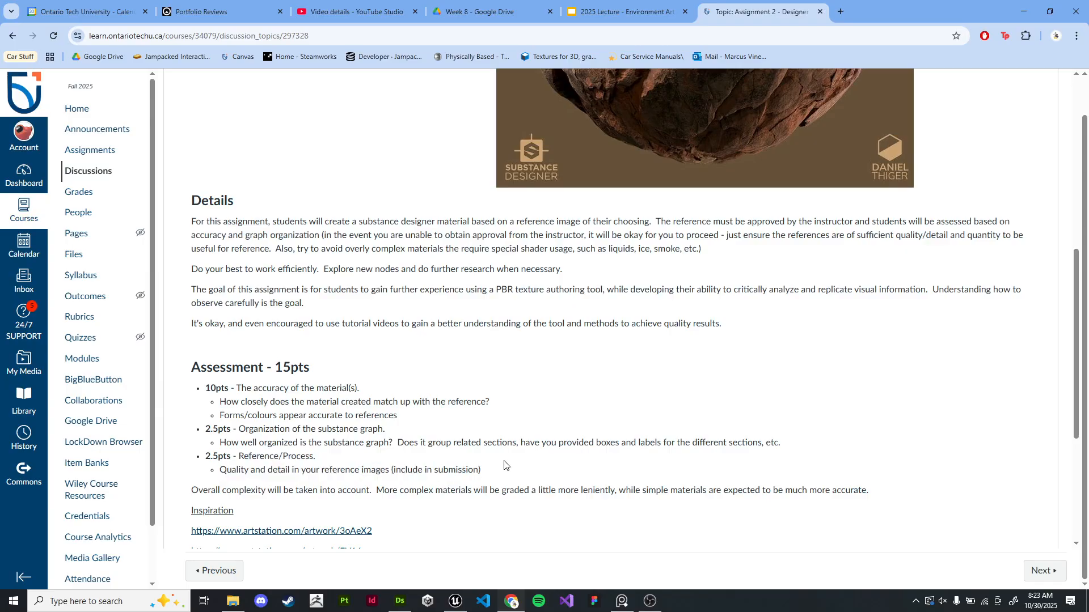
- Close the assignment tab and minimize the browser
click(820, 12)
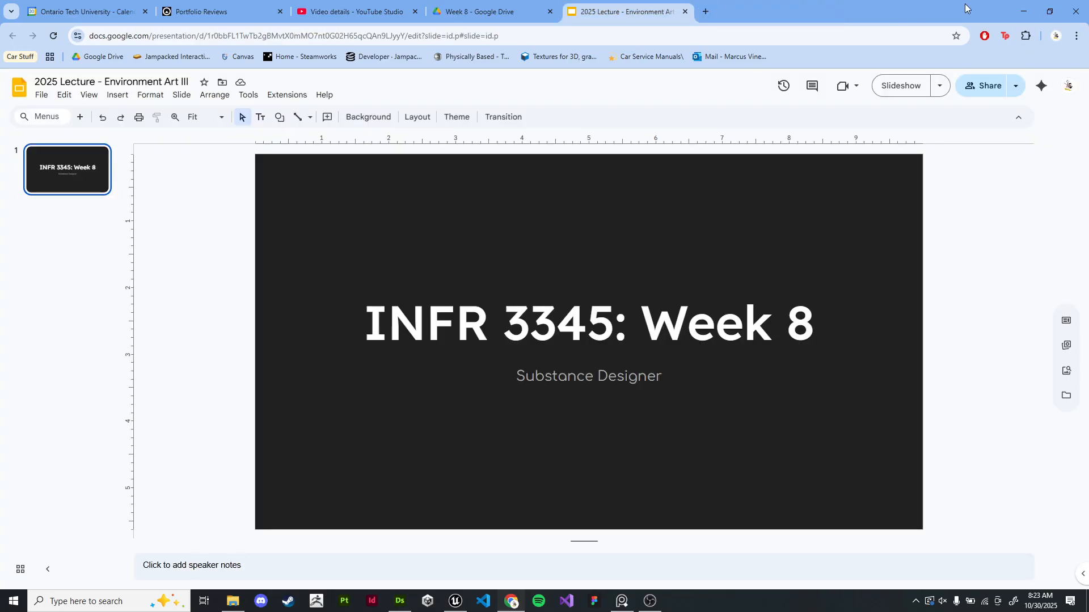
click(1024, 12)
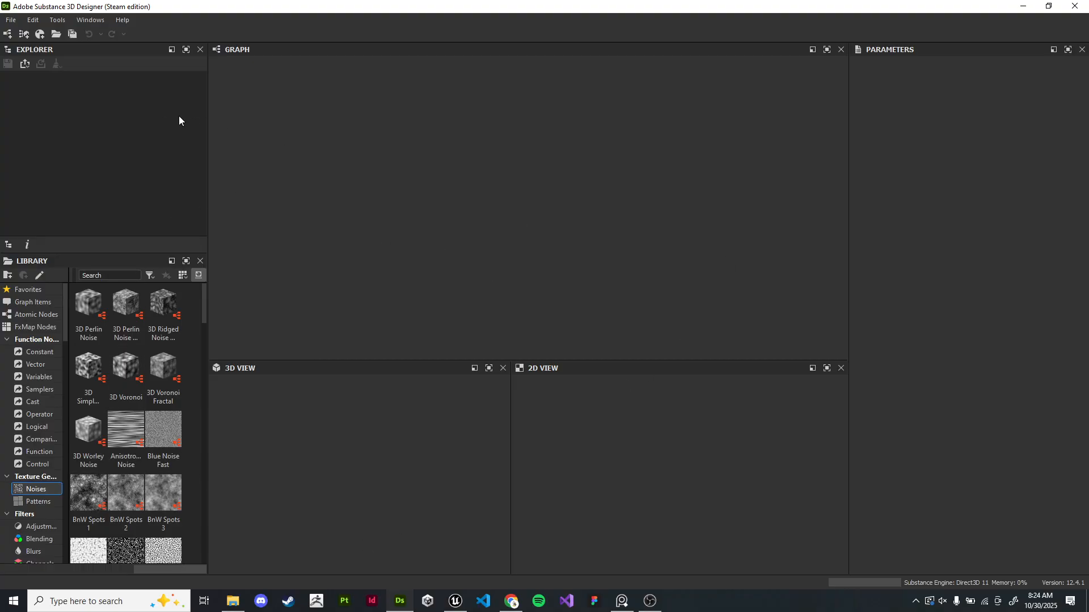
- Start a new Substance graph from the Empty template and name it Bricks
click(14, 22)
mouse_move(17, 34)
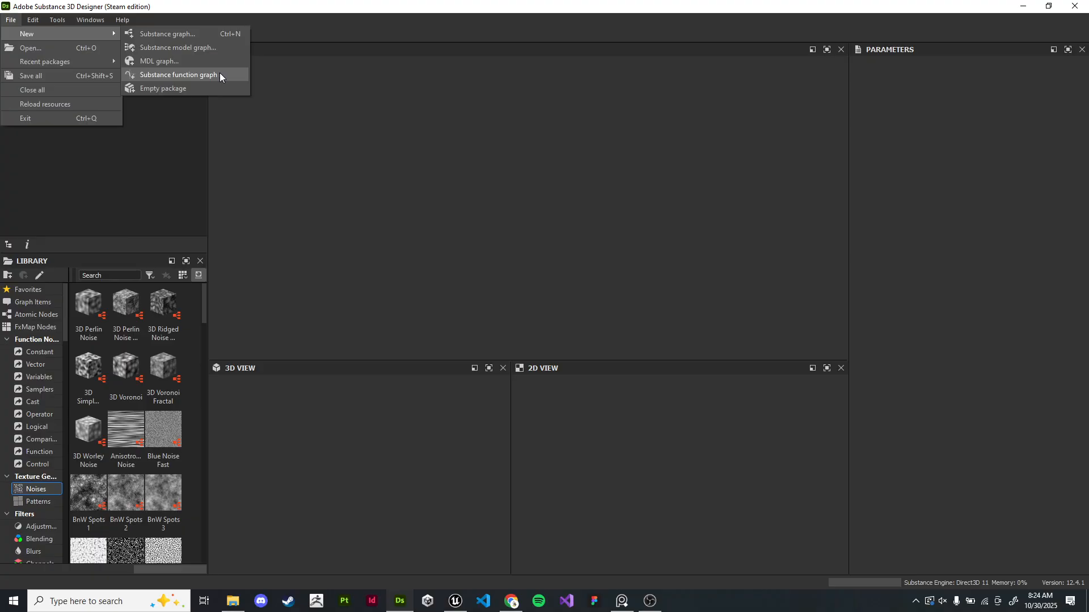
click(209, 33)
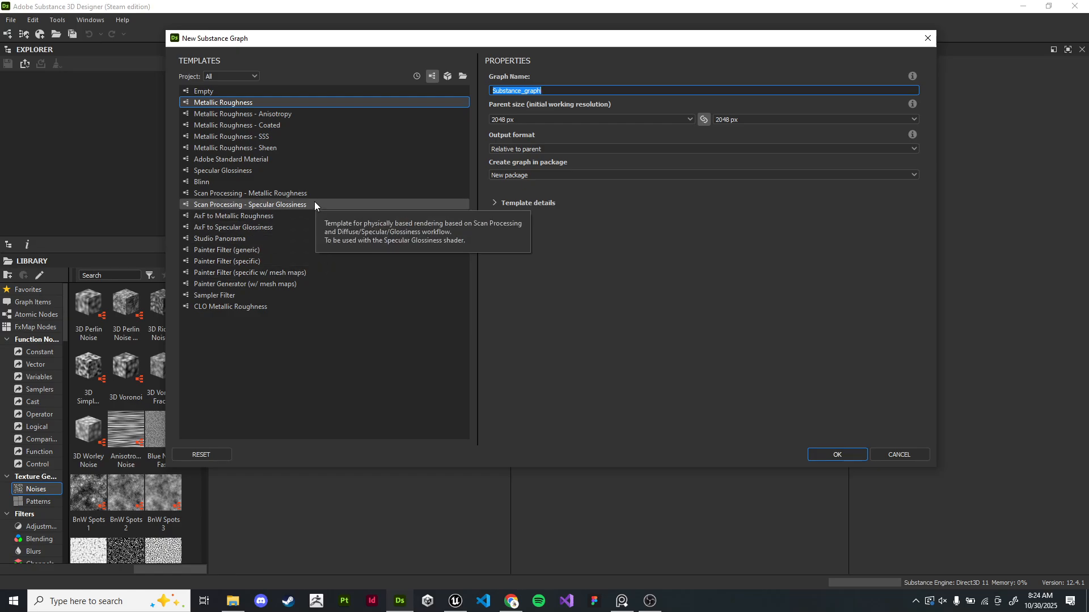
click(314, 93)
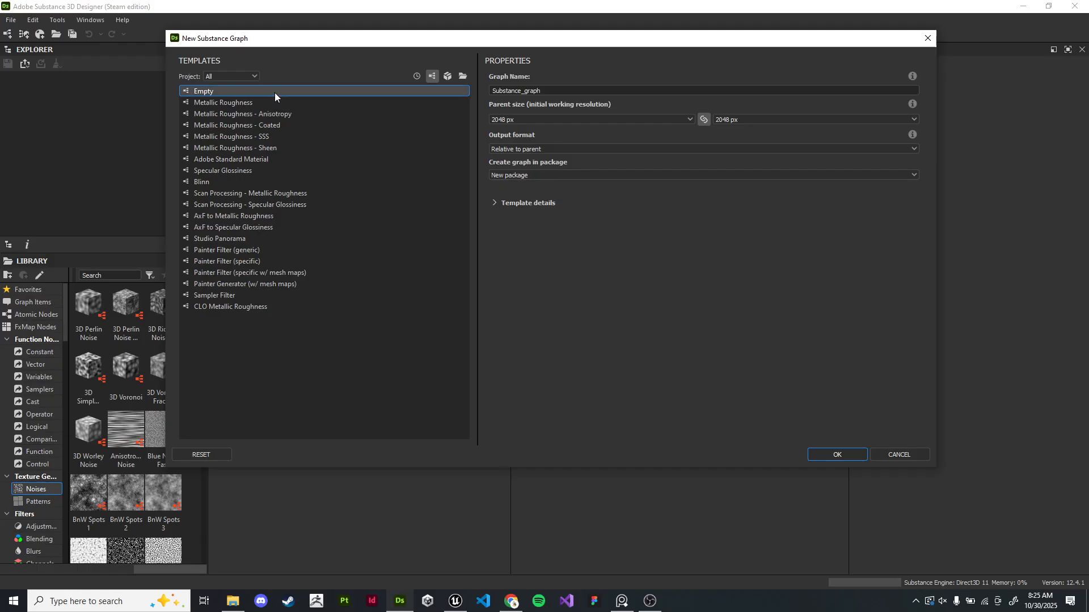
click(581, 91)
drag(574, 93, 492, 94)
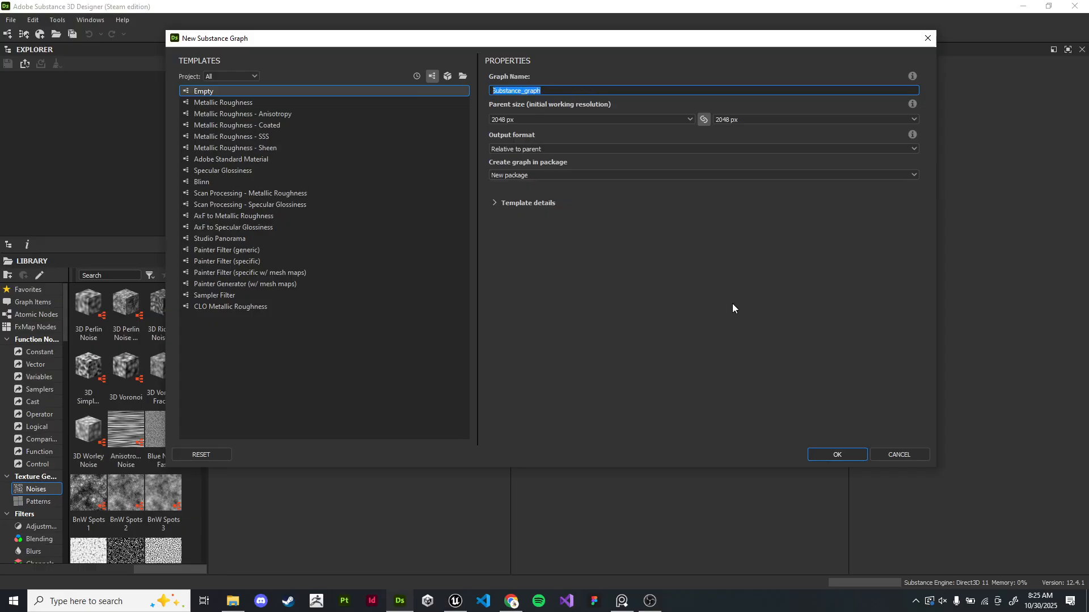
text(Bric)
click(712, 314)
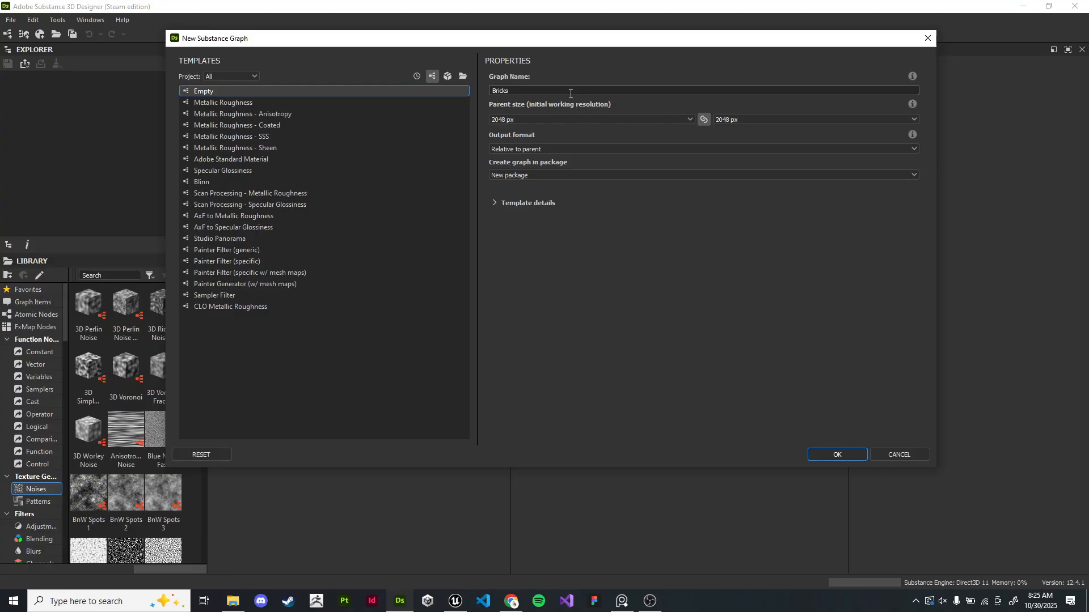
- Set the graph's parent size to 1024 px and create the graph
click(610, 119)
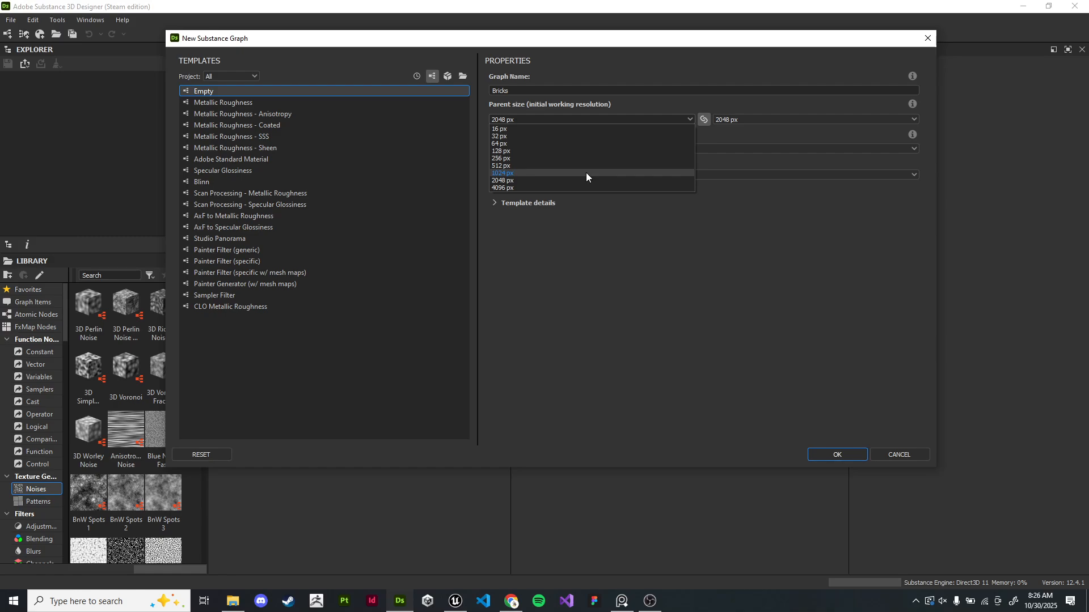
click(547, 172)
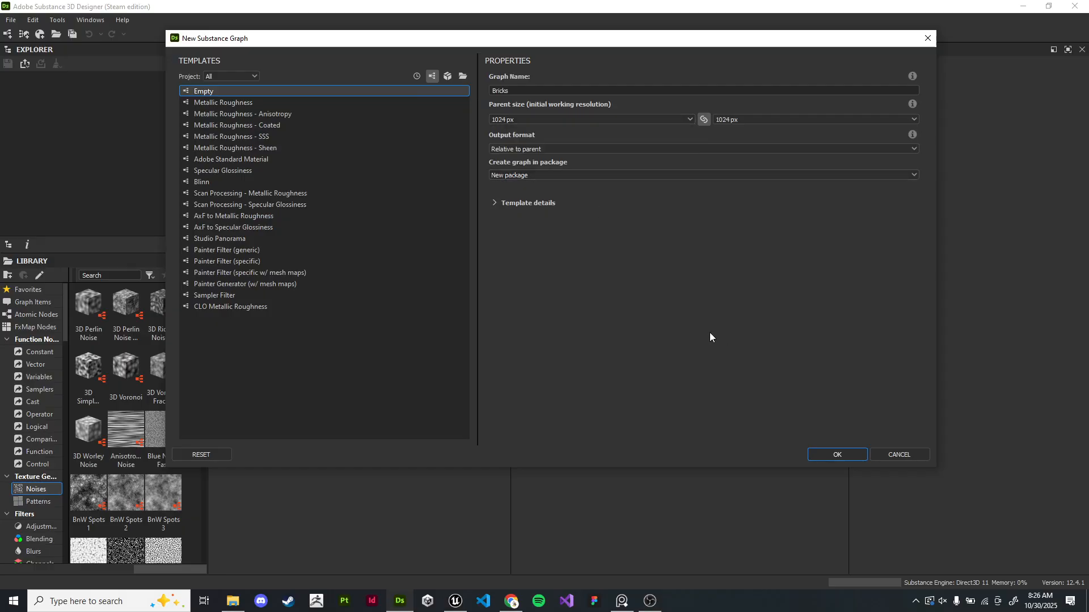
click(505, 203)
click(504, 203)
click(843, 462)
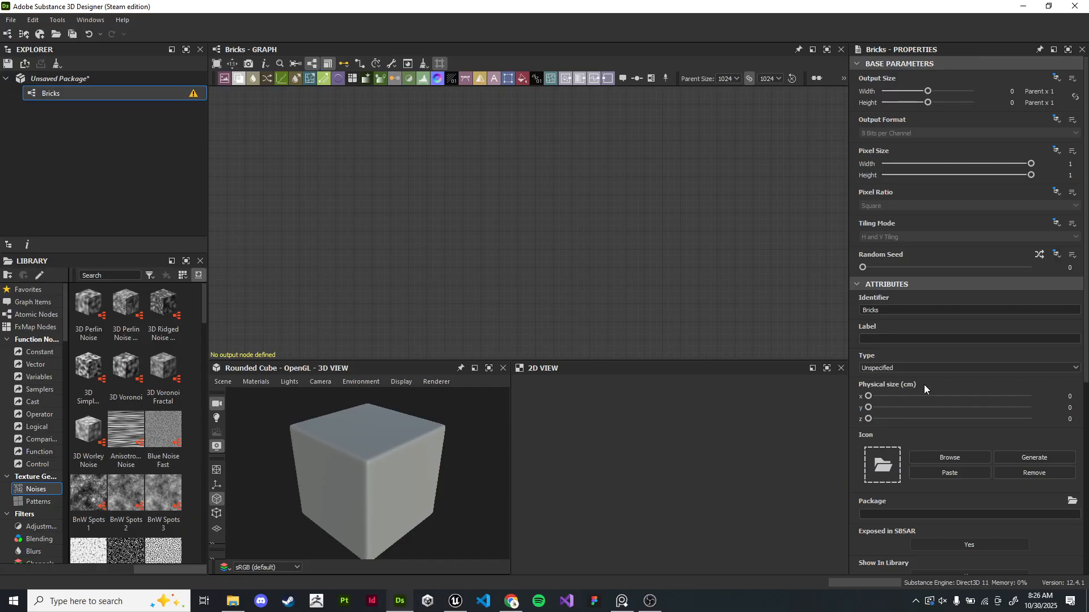
- Examine the new Bricks graph's properties and the cube preview in the 3D view
scroll(924, 387, down, 5)
scroll(923, 385, up, 5)
scroll(938, 244, down, 4)
scroll(938, 244, up, 4)
scroll(938, 244, down, 2)
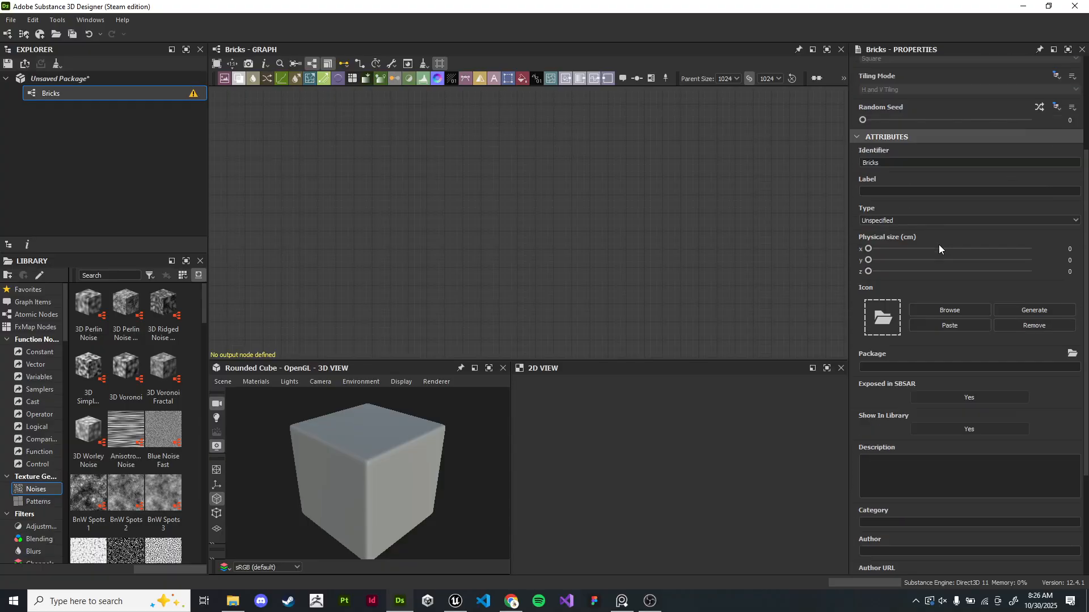
scroll(938, 244, up, 2)
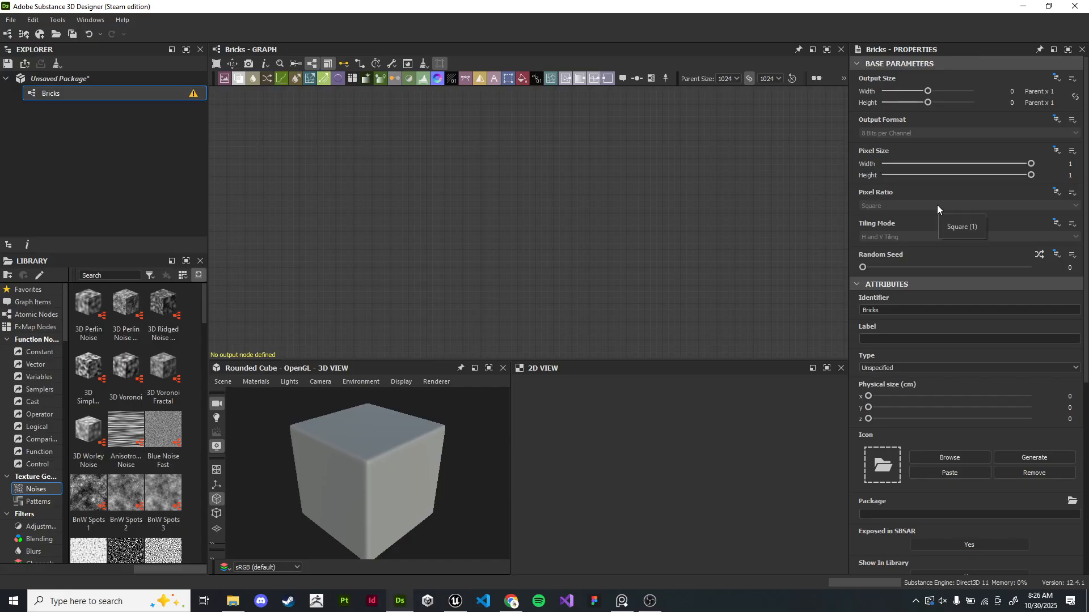
drag(348, 454, 332, 562)
mouse_move(251, 465)
mouse_down()
mouse_move(397, 446)
mouse_move(351, 484)
mouse_move(359, 444)
mouse_move(395, 444)
mouse_move(394, 518)
mouse_move(385, 386)
mouse_move(399, 554)
mouse_move(397, 370)
mouse_move(386, 518)
mouse_move(395, 437)
mouse_move(423, 440)
mouse_move(416, 450)
mouse_move(447, 406)
mouse_move(469, 428)
mouse_move(342, 447)
mouse_move(392, 444)
mouse_move(381, 447)
mouse_move(394, 431)
mouse_move(404, 440)
mouse_move(386, 450)
mouse_up()
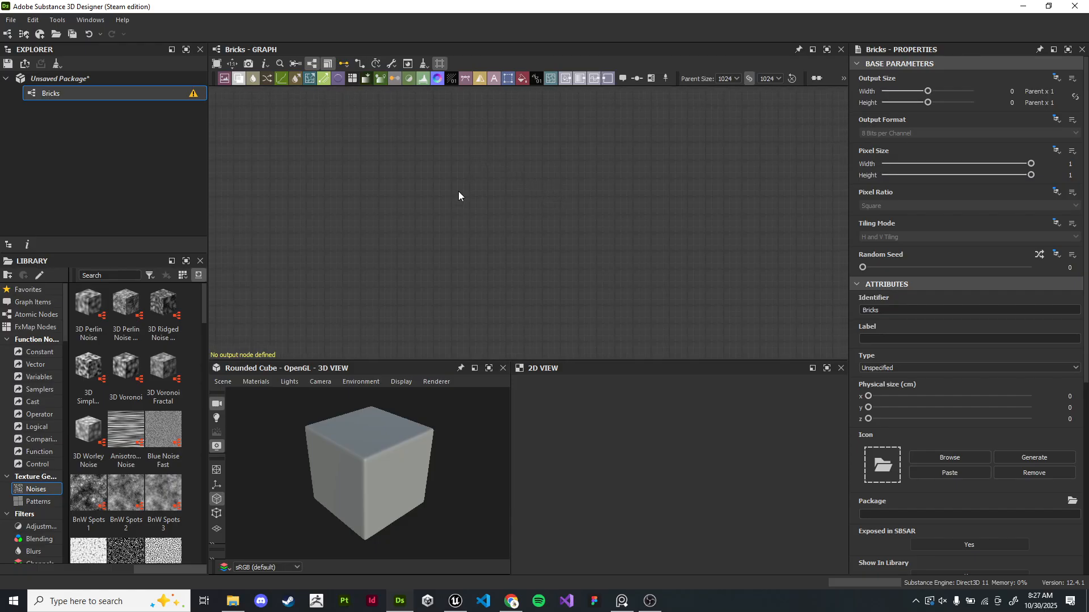
right_click(494, 187)
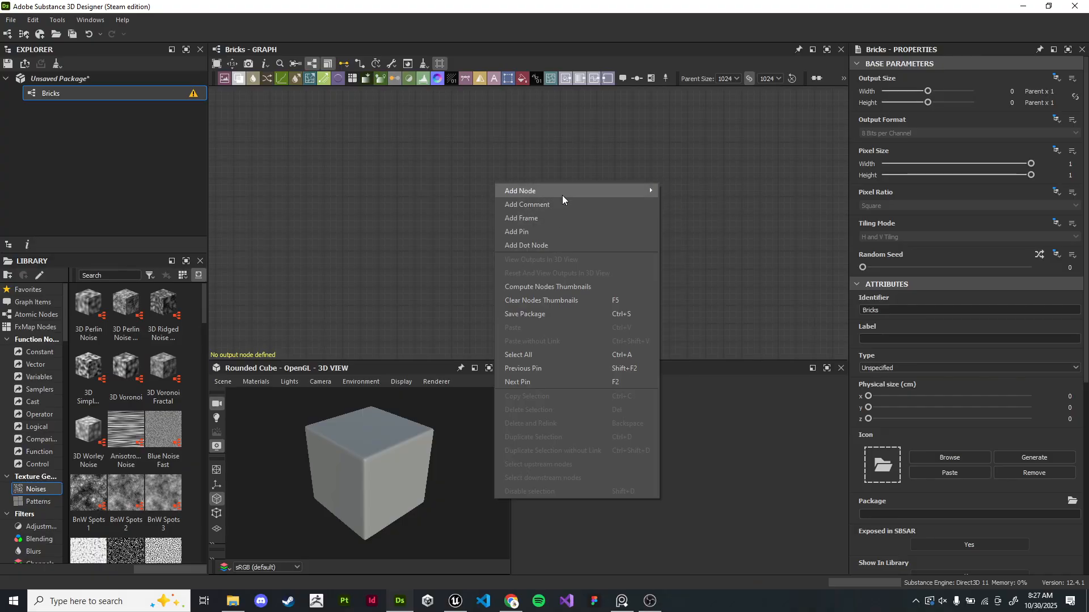
mouse_move(560, 196)
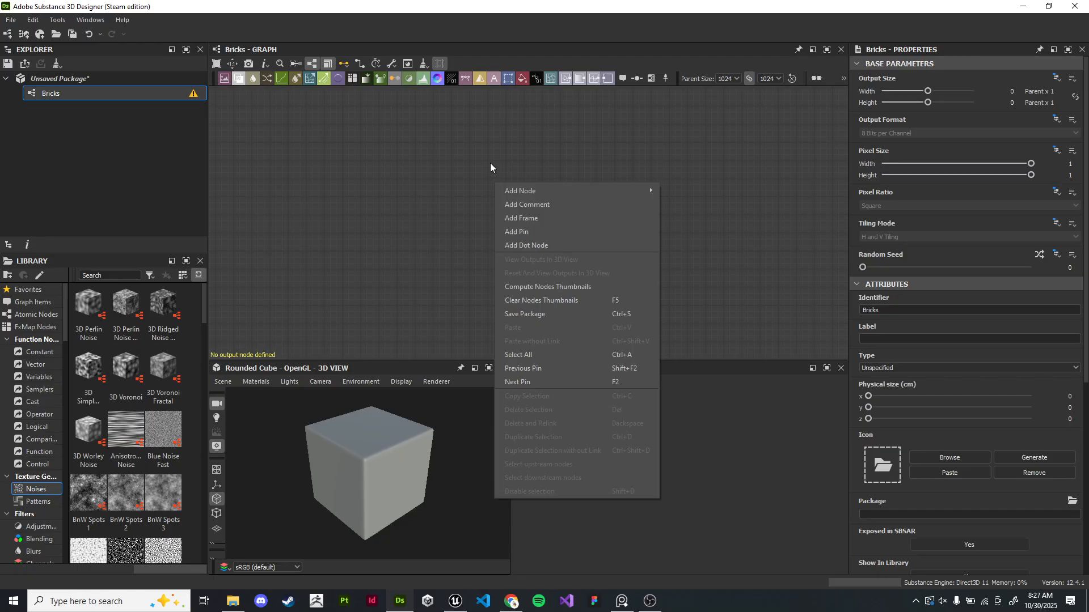
click(549, 171)
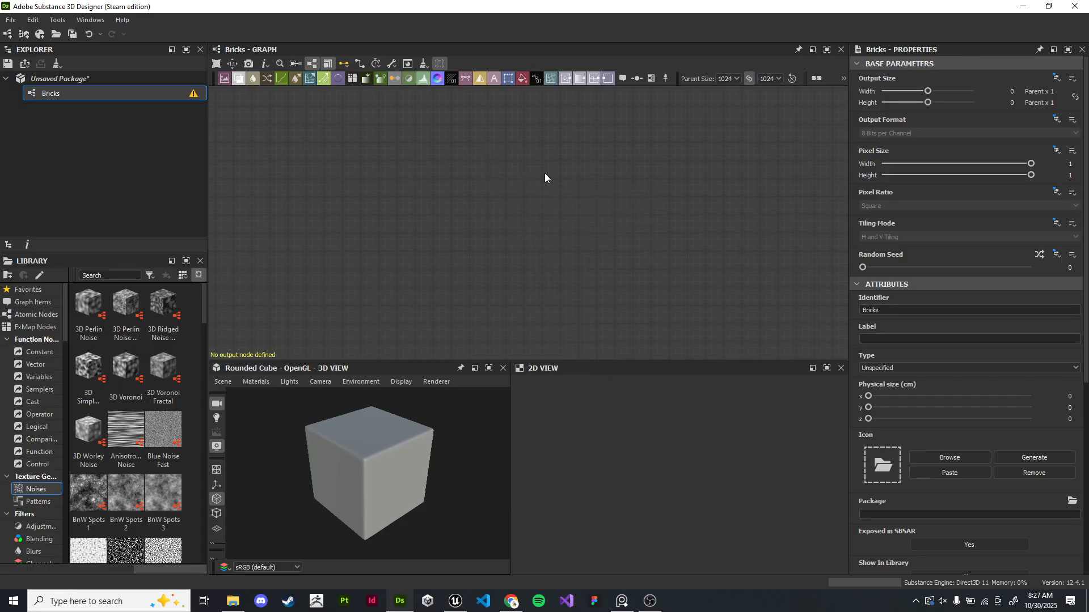
right_click(506, 159)
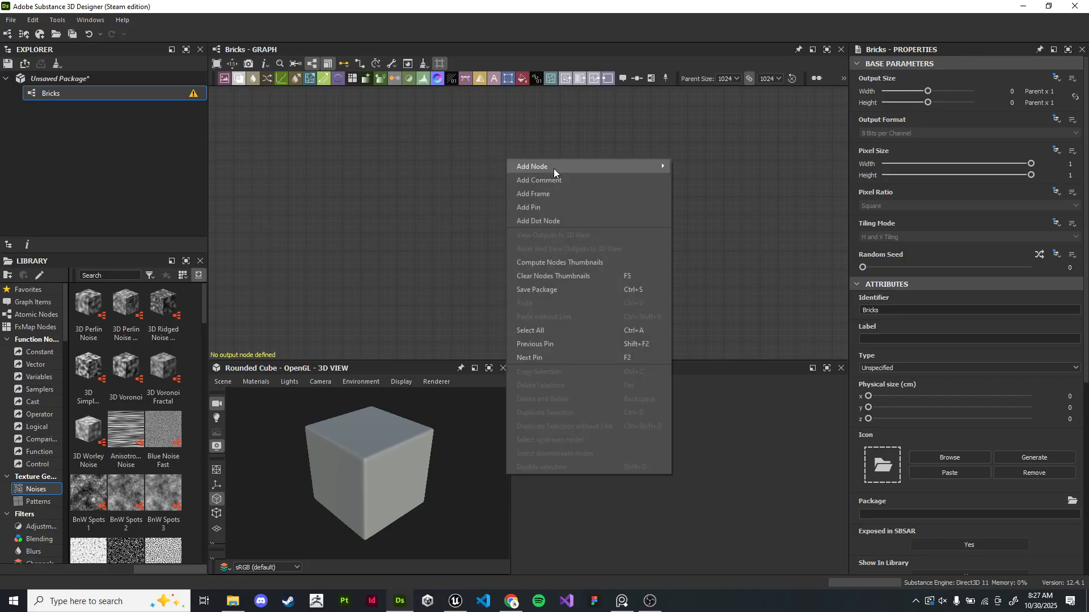
mouse_move(553, 168)
click(454, 188)
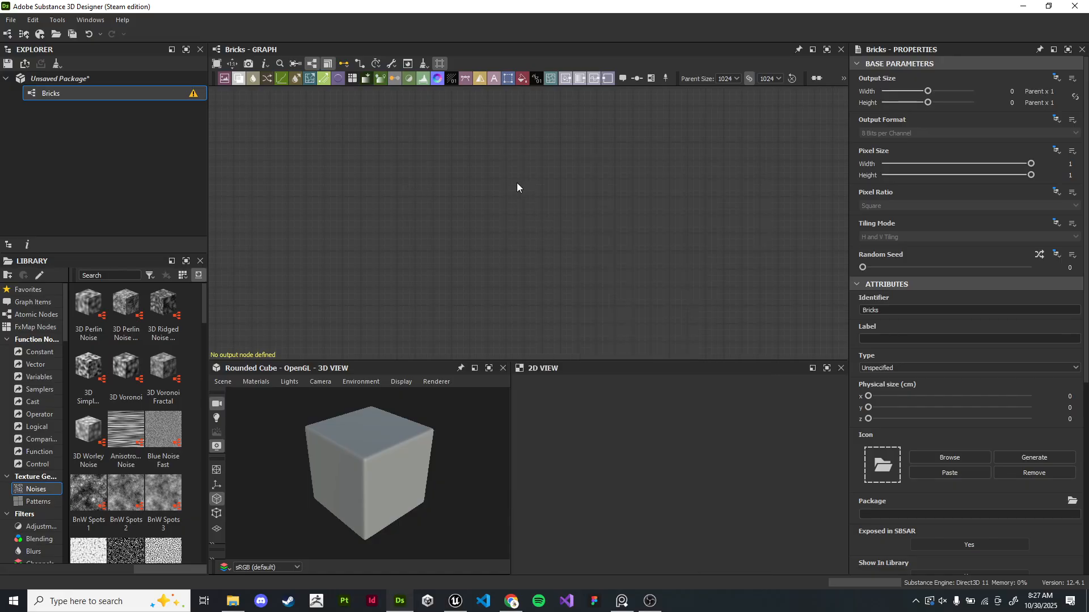
key(space)
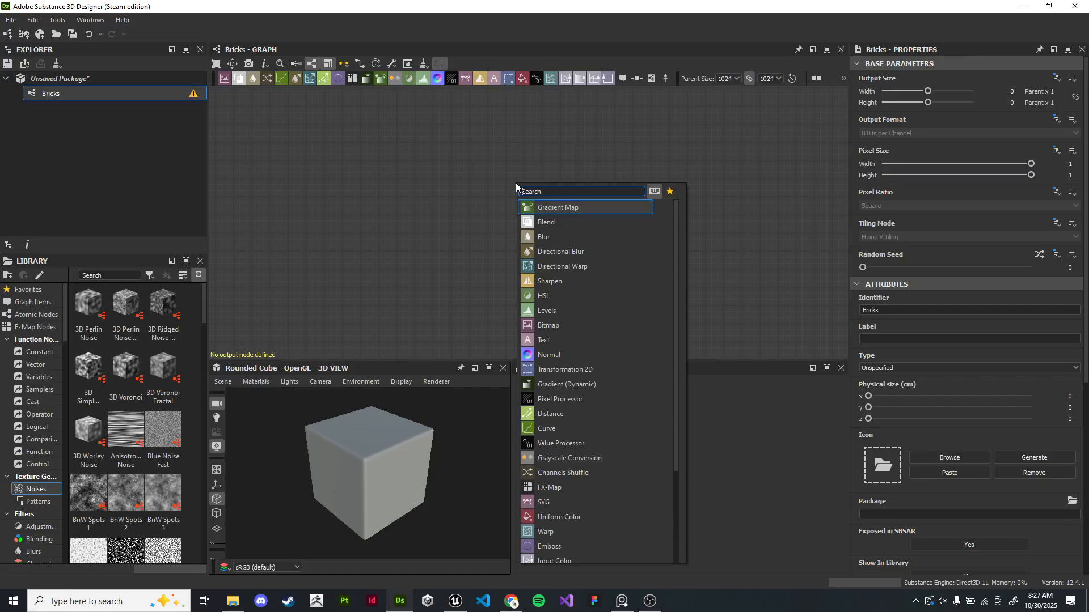
click(481, 185)
right_click(498, 160)
mouse_move(524, 165)
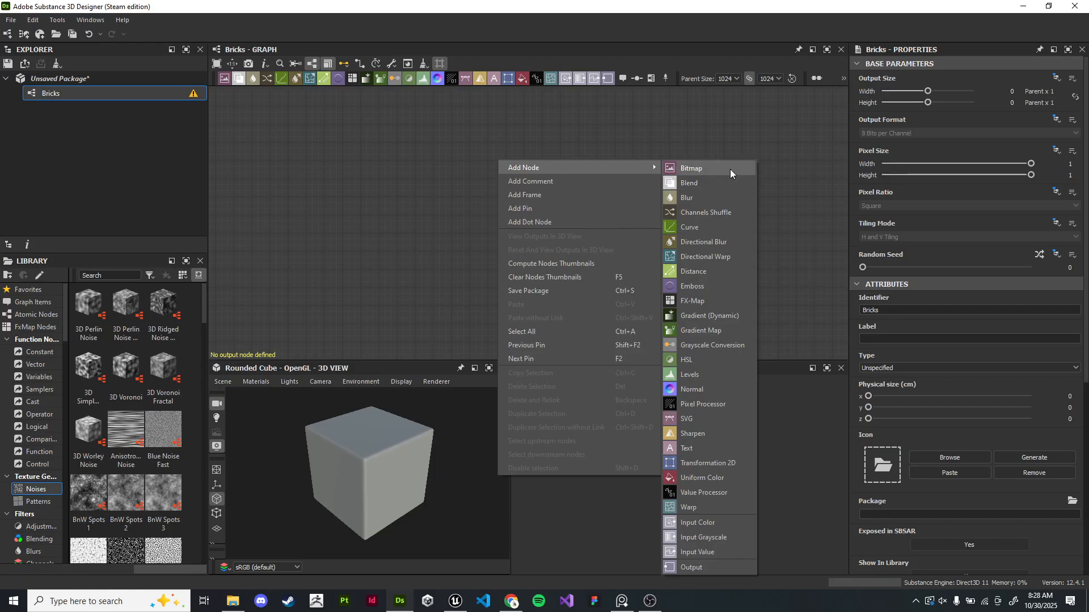
click(456, 106)
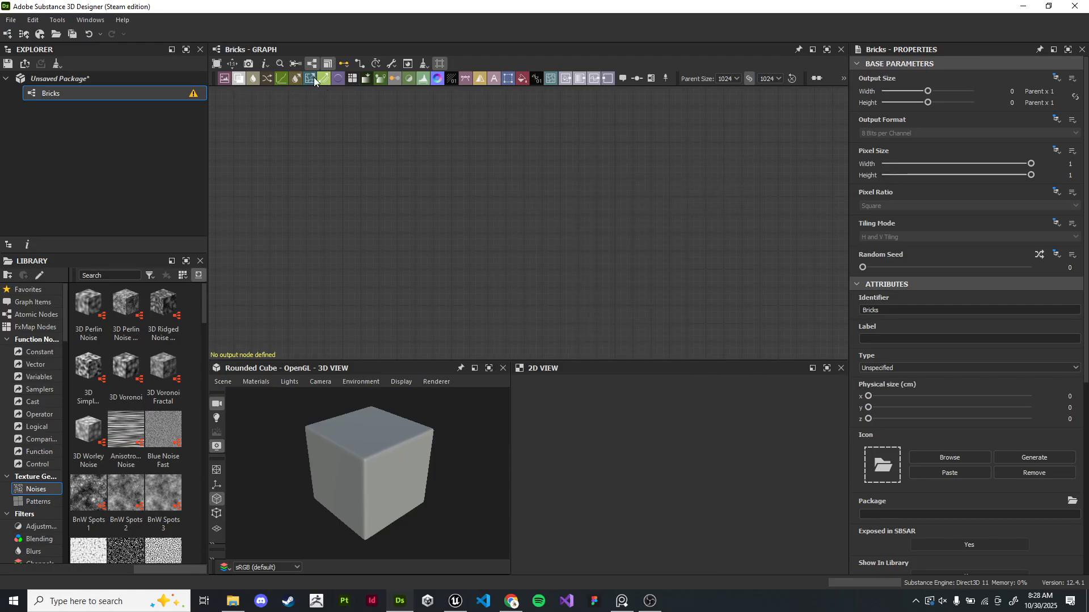
right_click(447, 202)
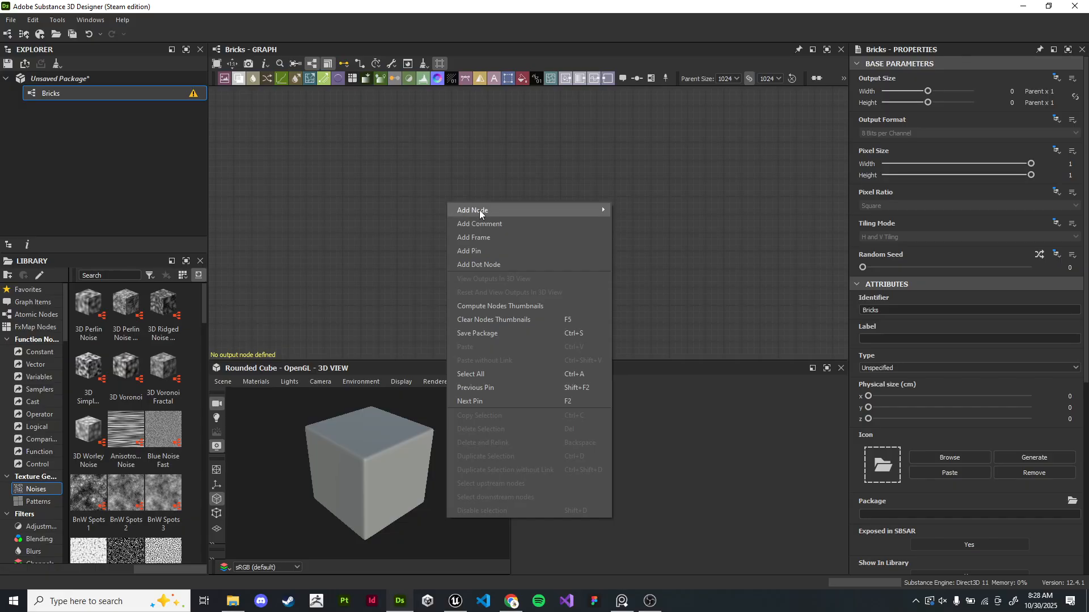
mouse_move(500, 211)
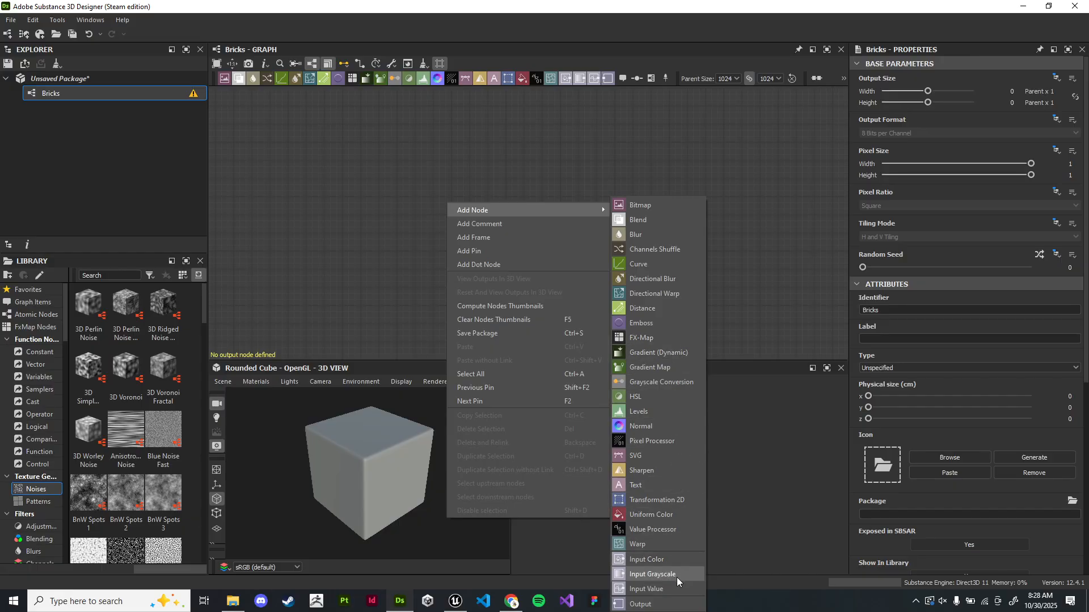
click(750, 213)
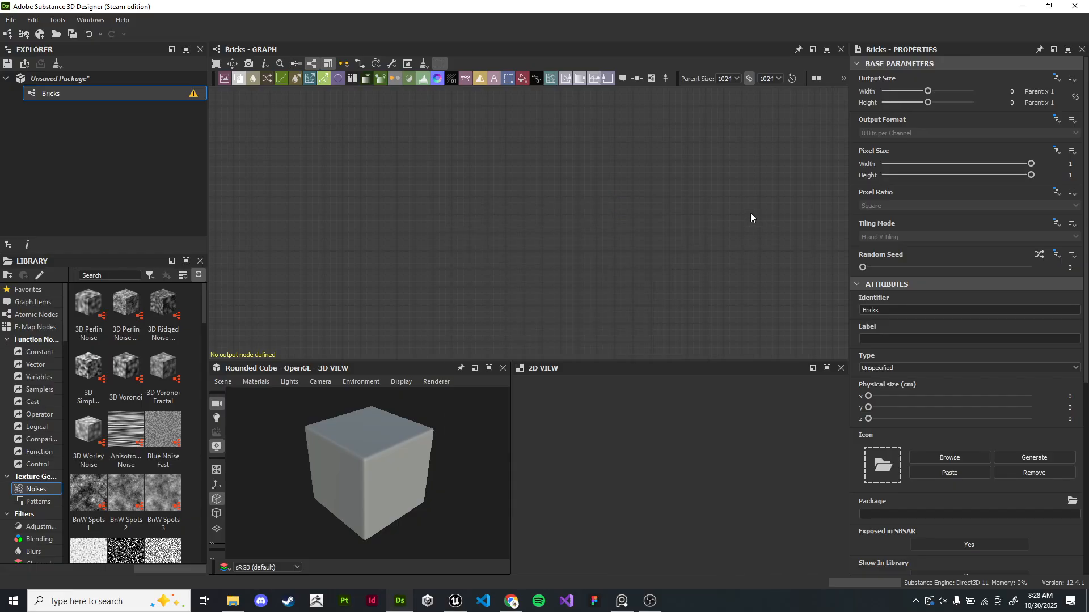
- Add a Base Material node to the Bricks graph through node search
key(space)
text(base)
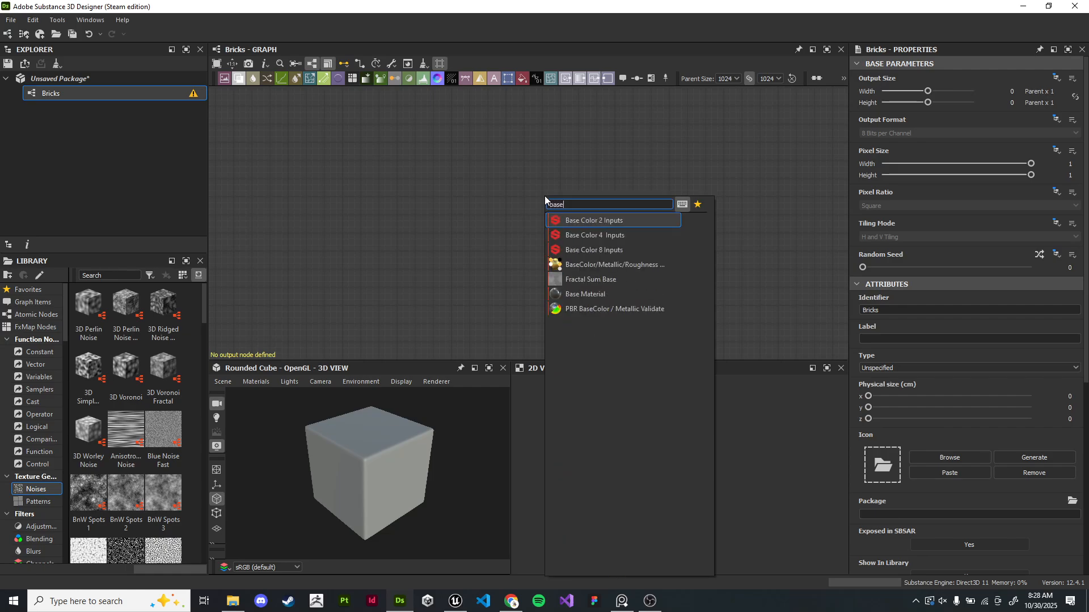
key(Down)
key(Down)
key(Down)
key(Down)
key(Down)
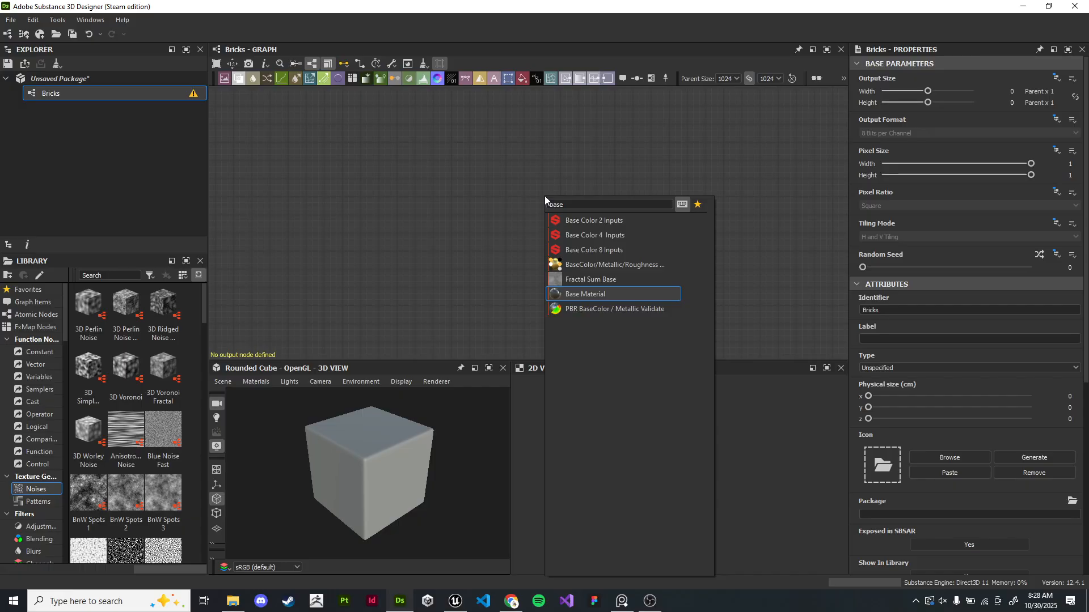
key(Return)
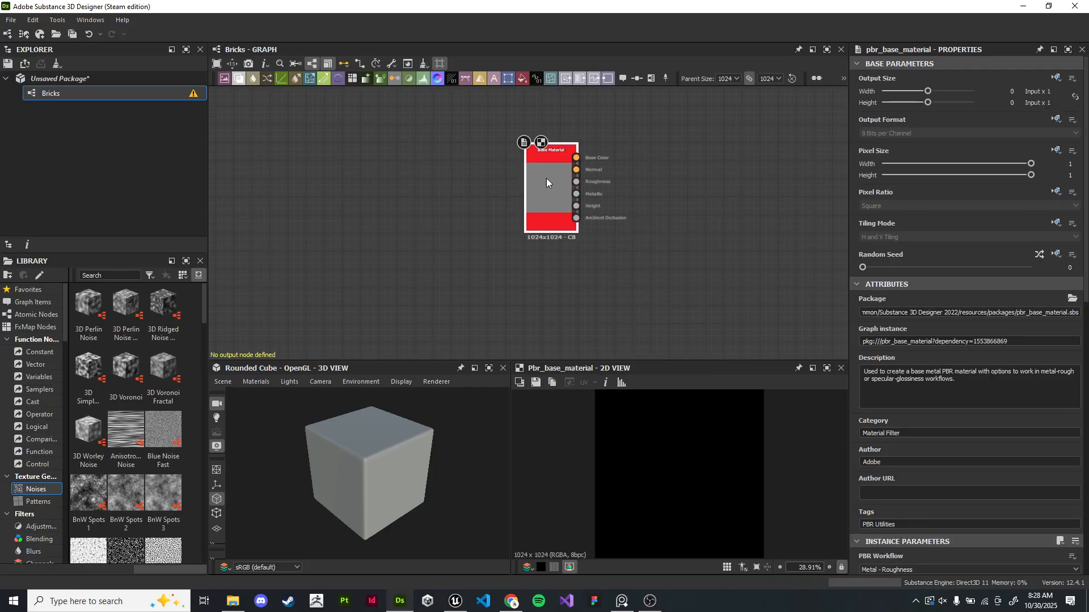
- Set the Base Material's base color to a red-orange (H 13, S 255, V 202)
scroll(539, 195, up, 4)
scroll(580, 199, down, 2)
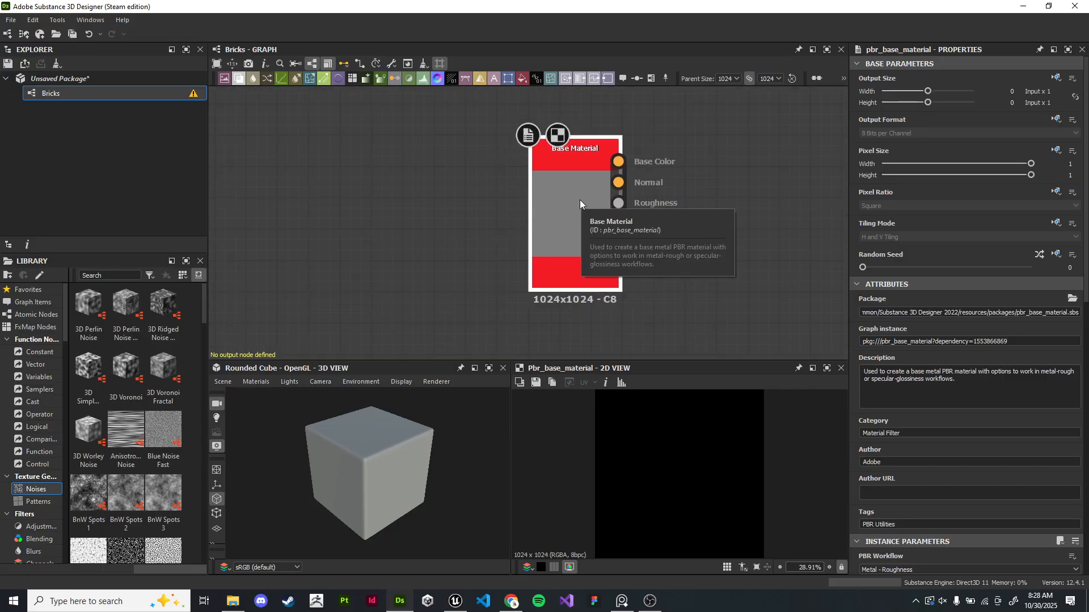
key(f)
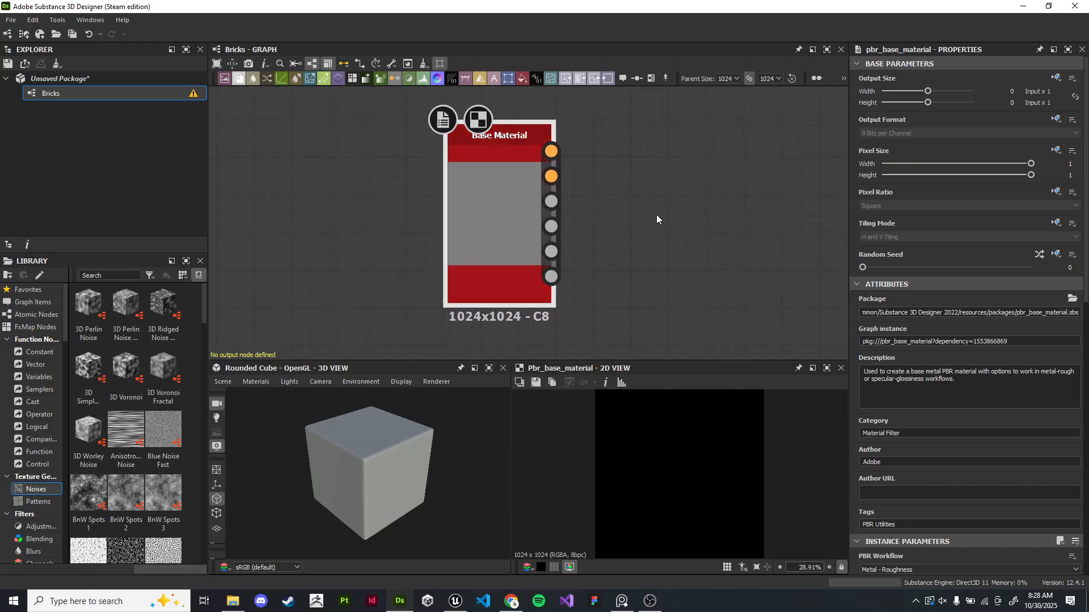
scroll(991, 372, down, 7)
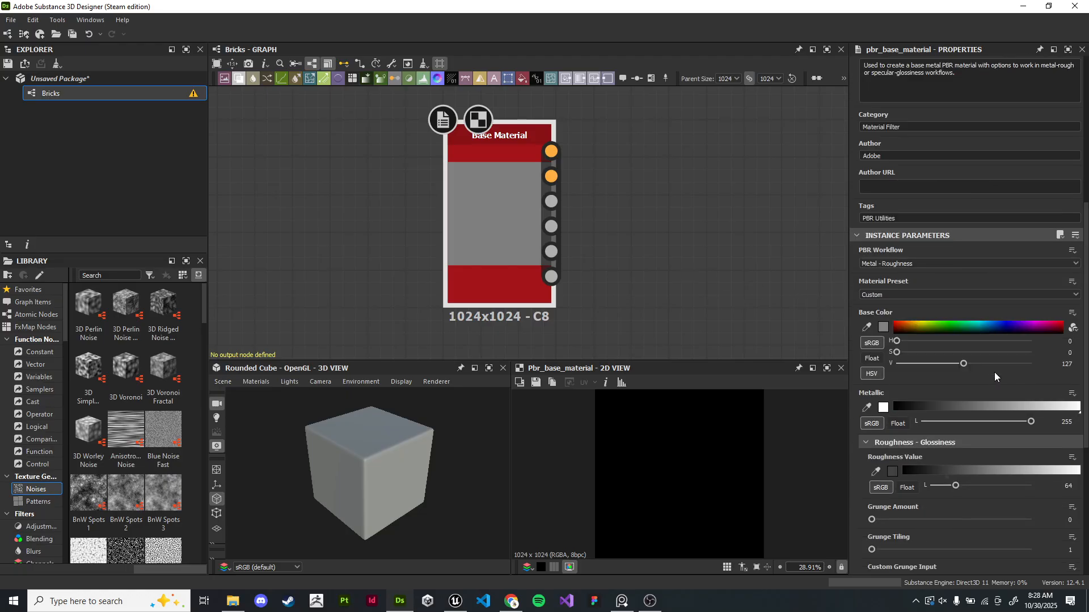
scroll(995, 372, down, 1)
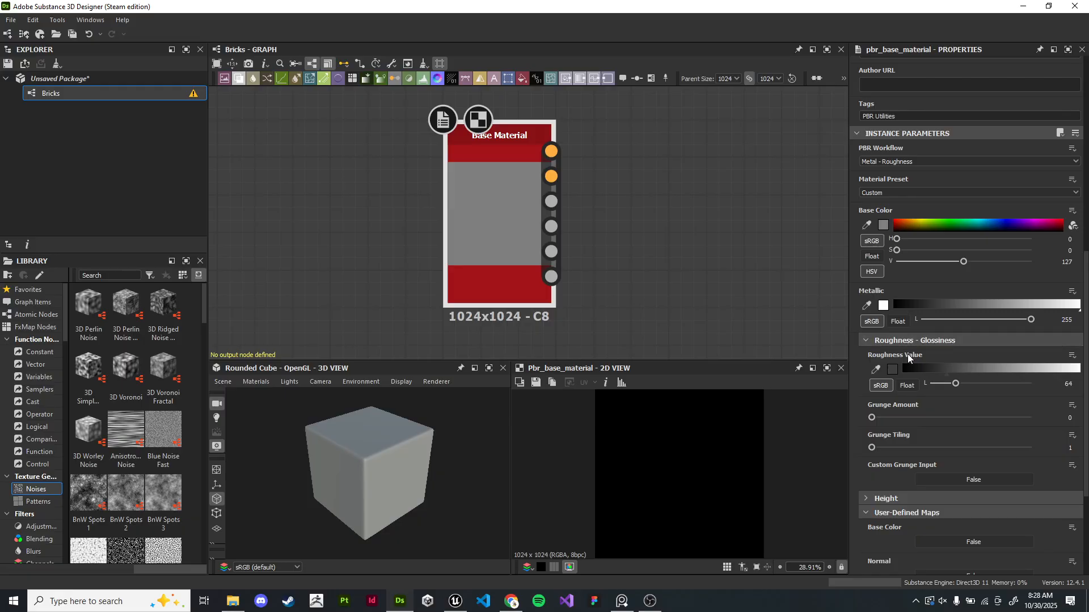
click(867, 499)
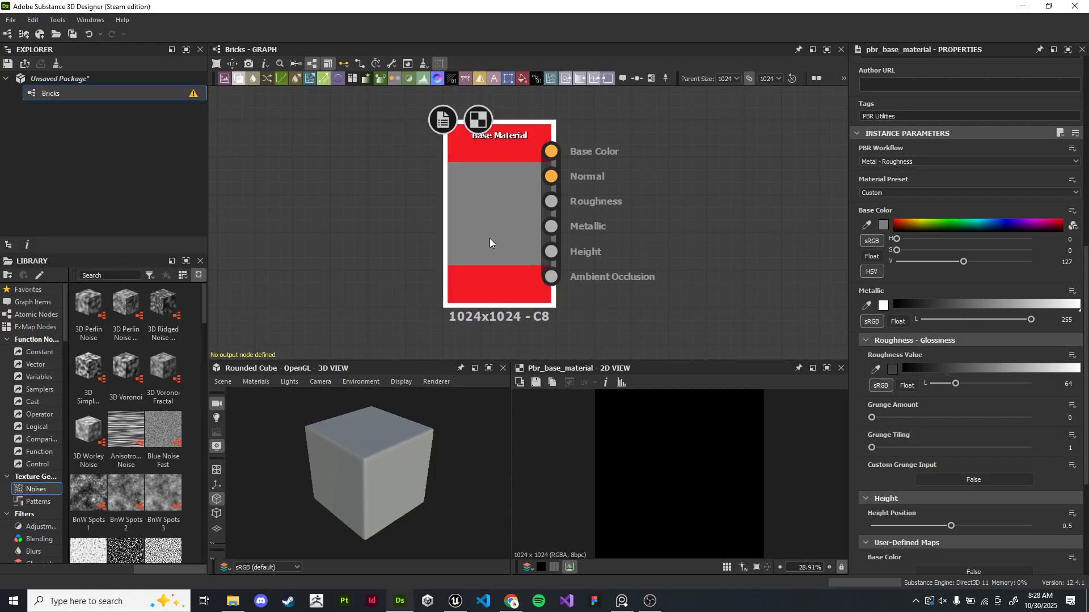
drag(489, 239, 376, 445)
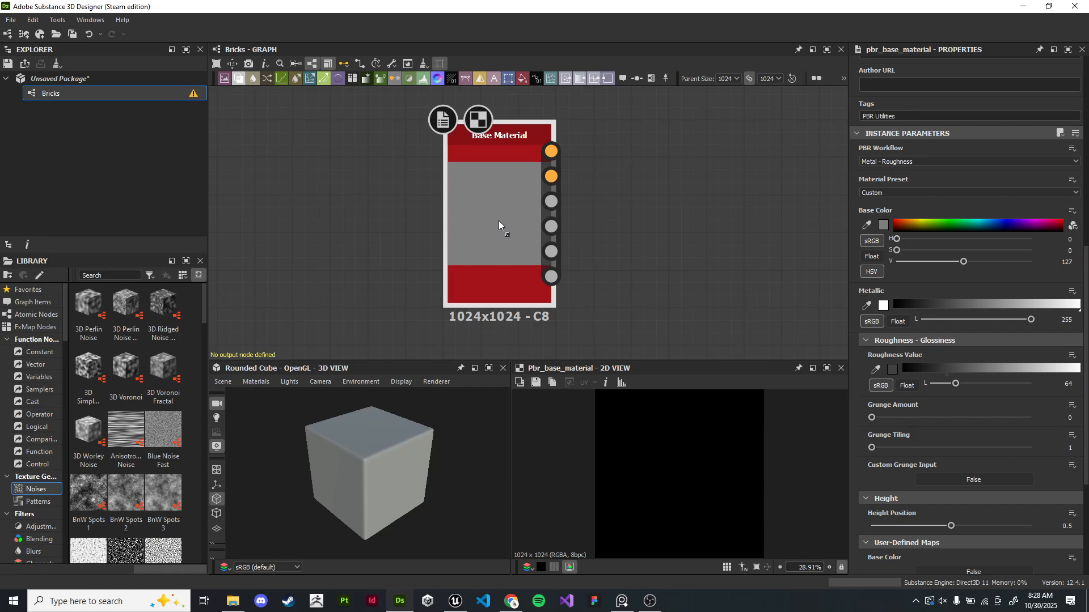
click(902, 220)
drag(902, 220, 900, 221)
- Preview the Base Material node on the cube in the 3D view
mouse_move(400, 477)
mouse_down()
mouse_move(460, 436)
mouse_move(421, 455)
mouse_move(419, 468)
mouse_up()
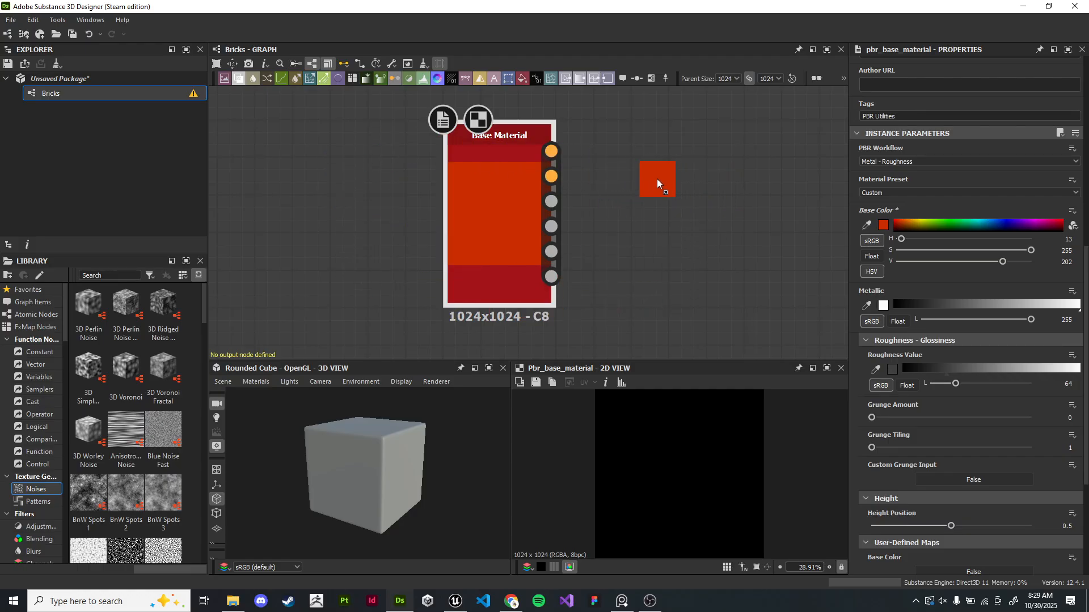
drag(660, 187, 373, 461)
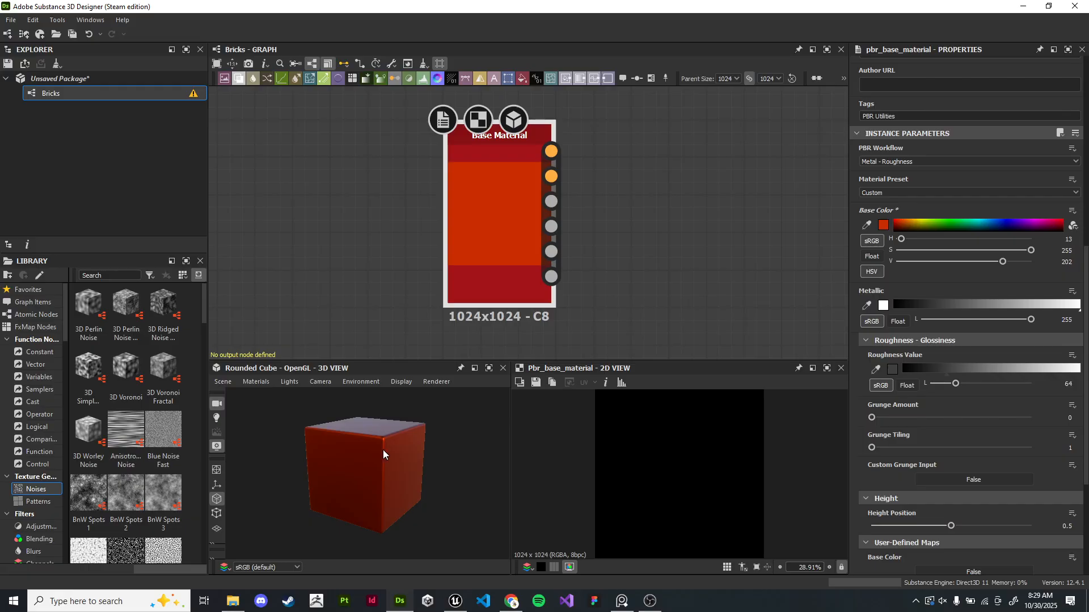
mouse_move(417, 448)
mouse_down()
mouse_move(390, 450)
mouse_move(400, 450)
mouse_up()
- Change the Base Material's base color to olive green (H 73, S 255, V 138)
click(928, 222)
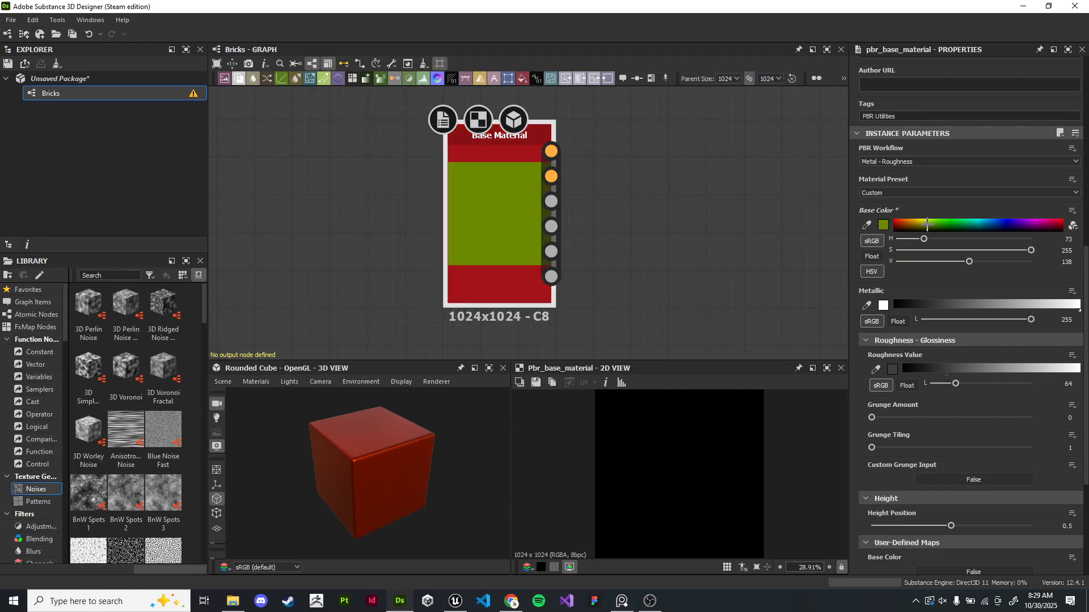
drag(393, 482, 665, 433)
drag(525, 335, 579, 448)
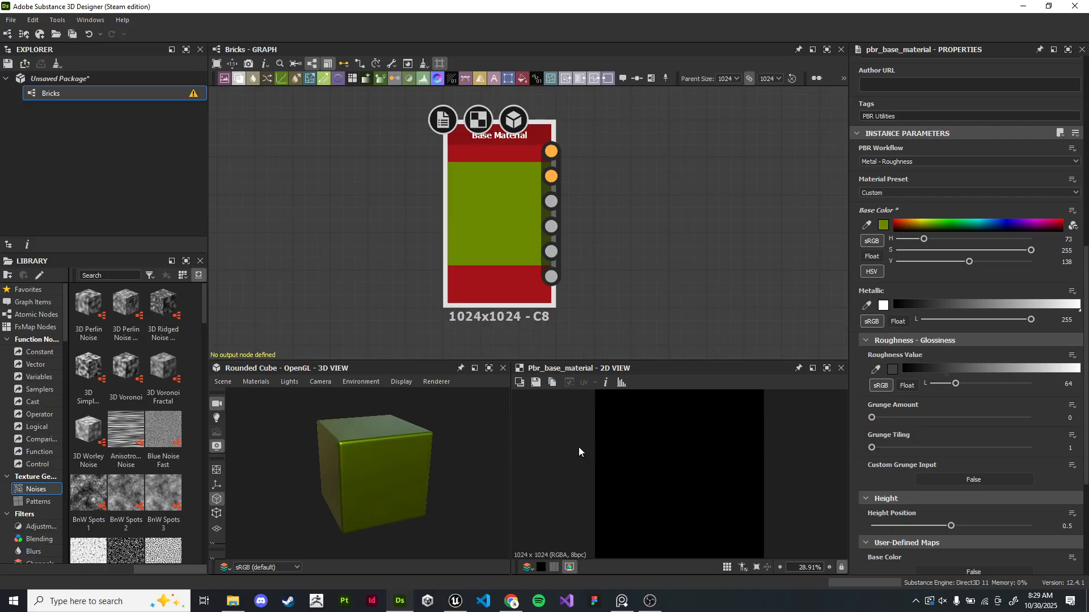
- Enlarge the graph area by lowering the 3D and 2D view panels
right_click(575, 200)
click(346, 214)
middle_drag(726, 214, 582, 214)
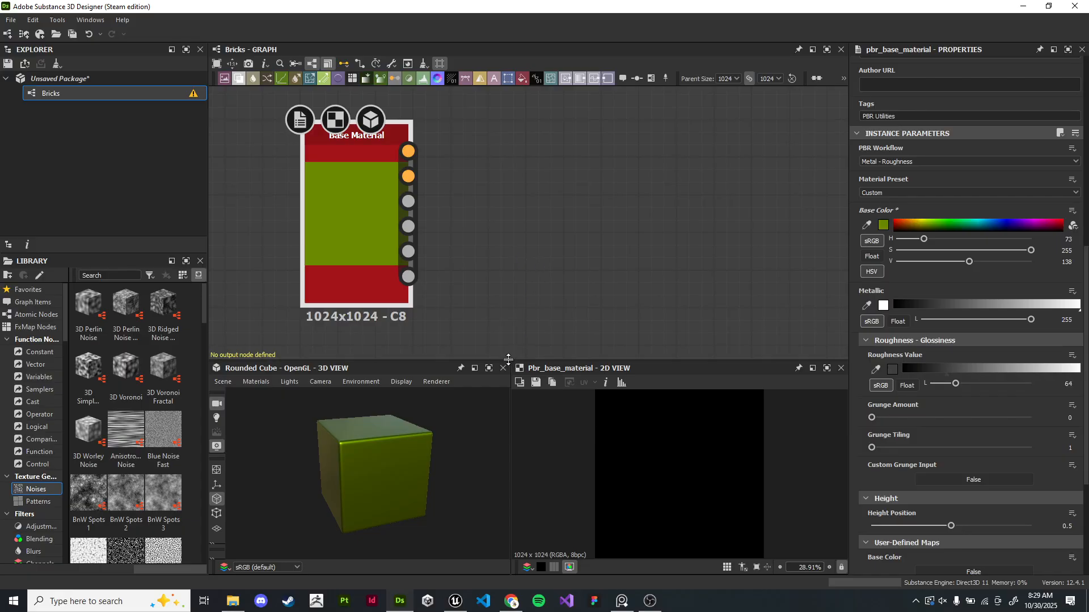
drag(506, 358, 506, 399)
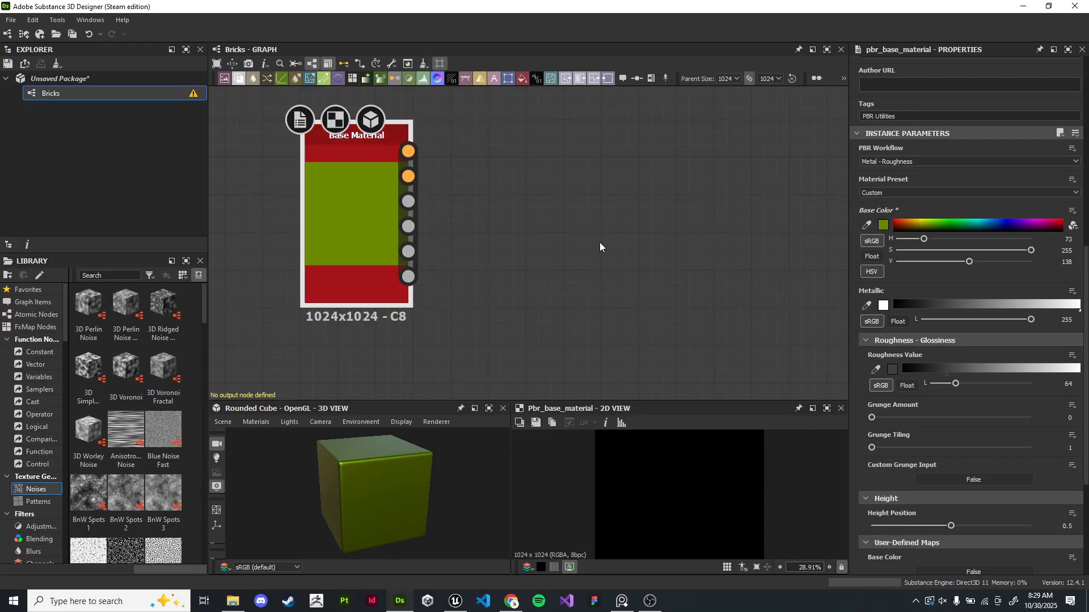
right_click(512, 277)
click(513, 246)
middle_drag(550, 234, 543, 258)
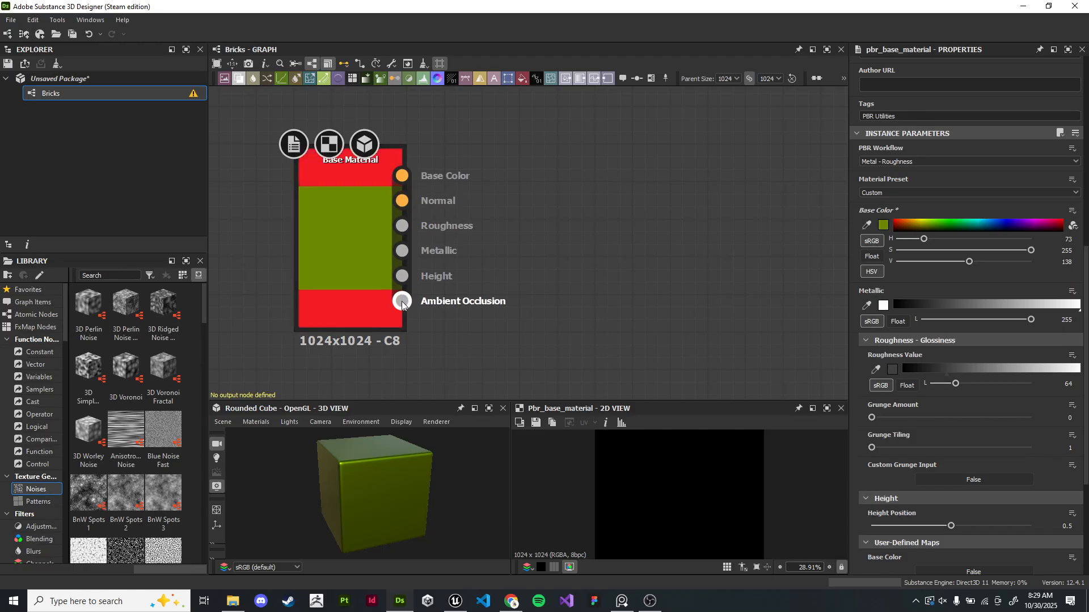
- Connect the Base Material's Base Color output to a new Output node
scroll(403, 305, down, 2)
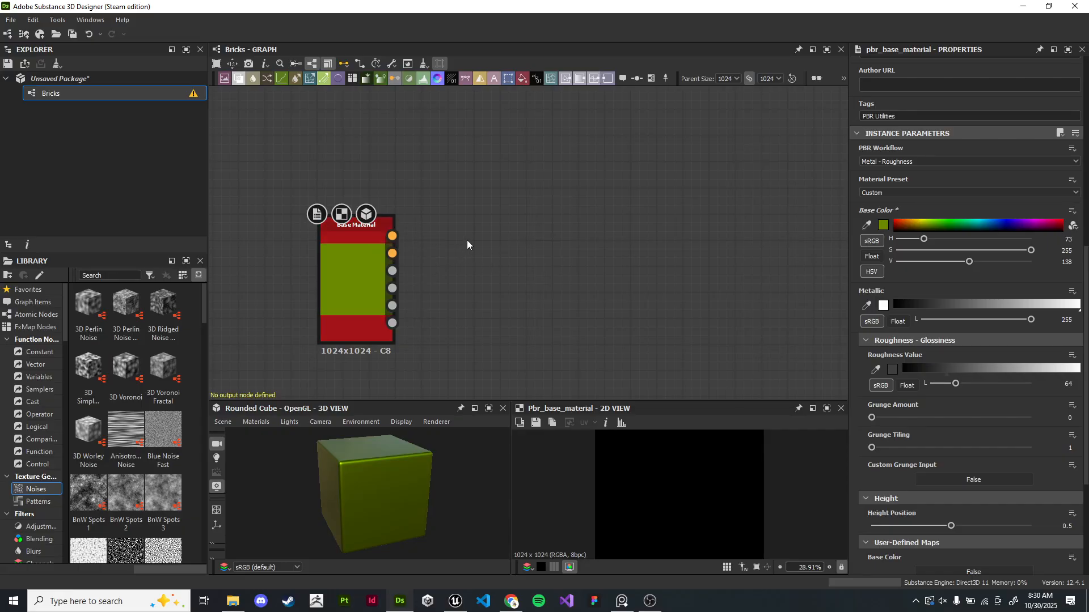
scroll(464, 232, up, 2)
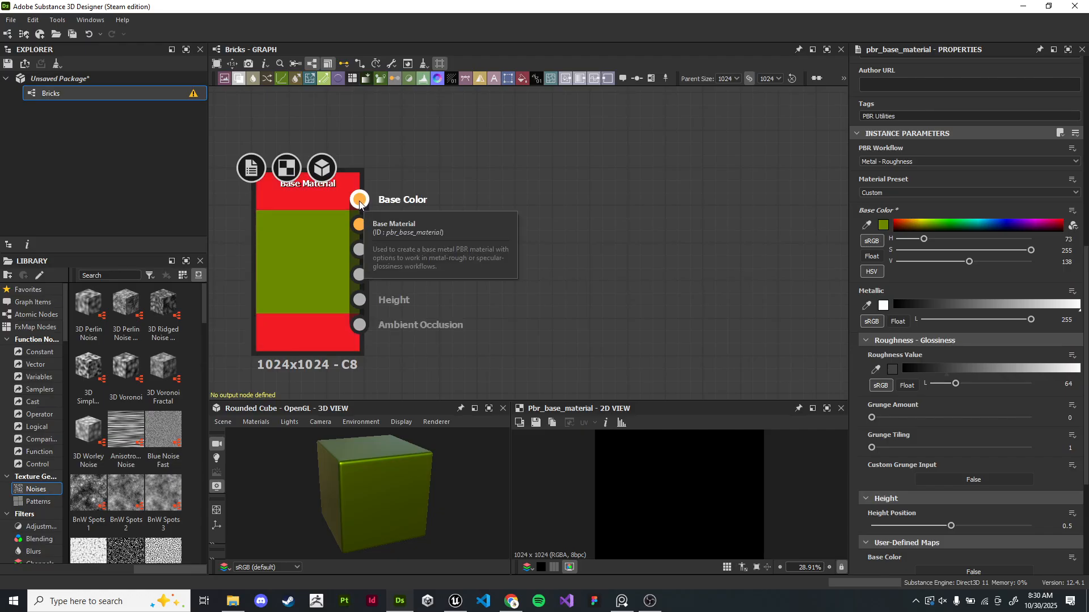
drag(360, 203, 688, 129)
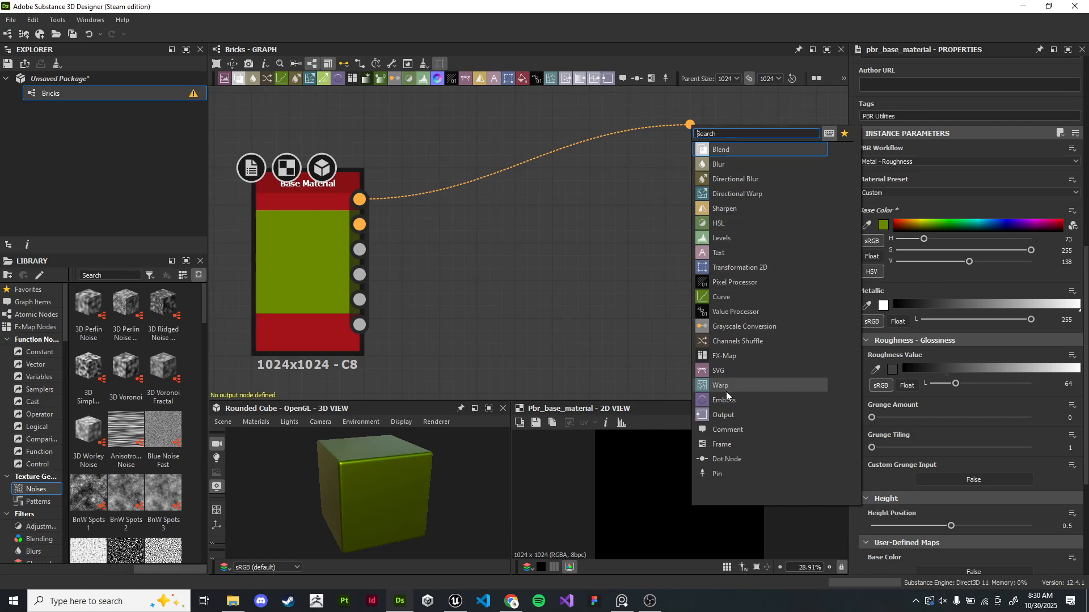
click(754, 415)
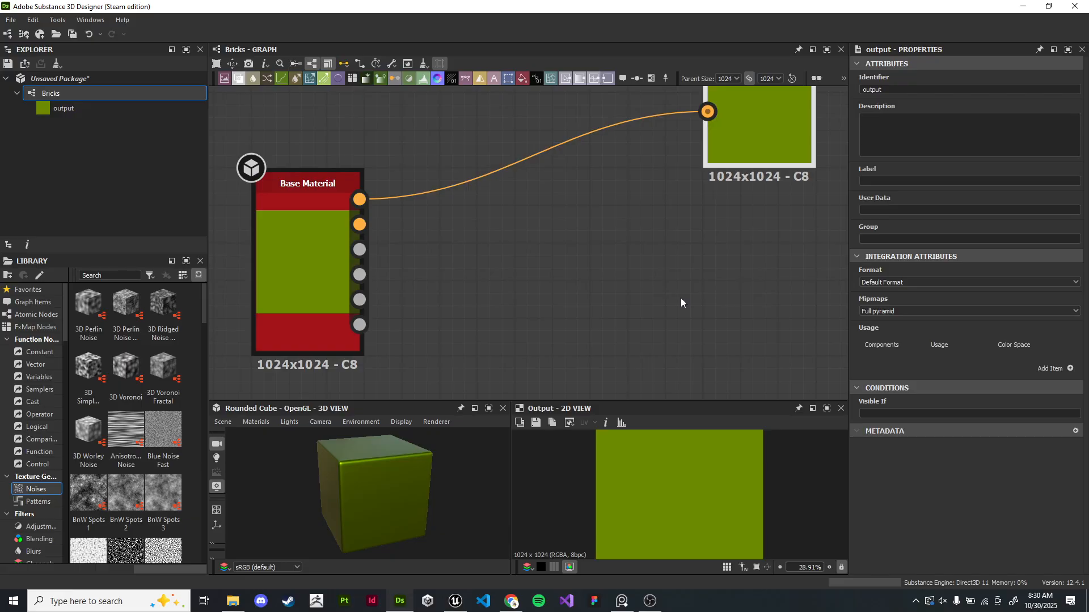
- Rename the output node's identifier to baseColor
key(f)
key(f)
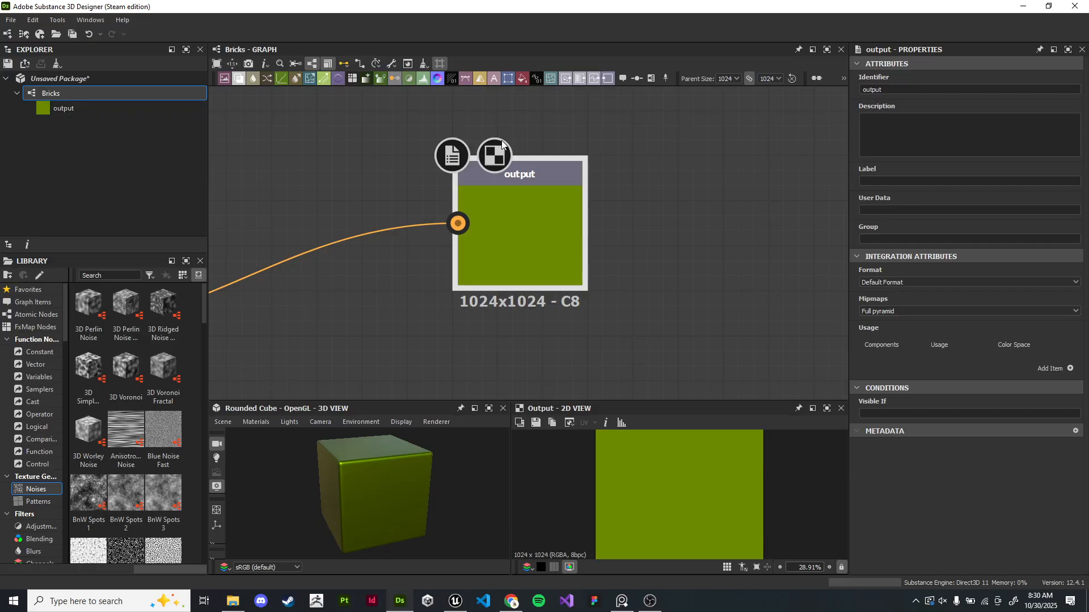
click(910, 90)
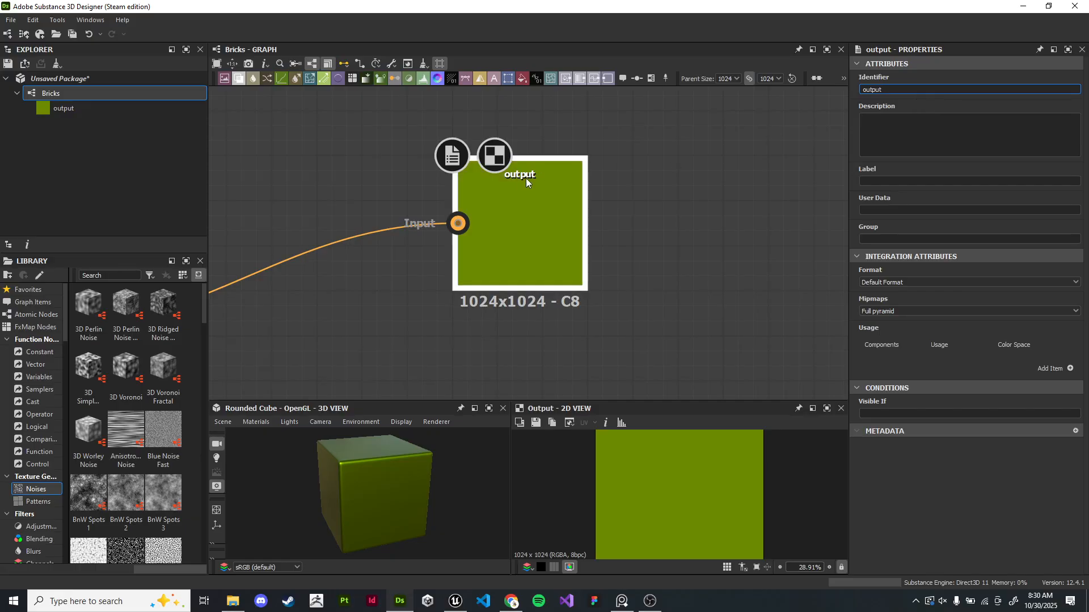
drag(888, 90, 852, 94)
key(BackSpace)
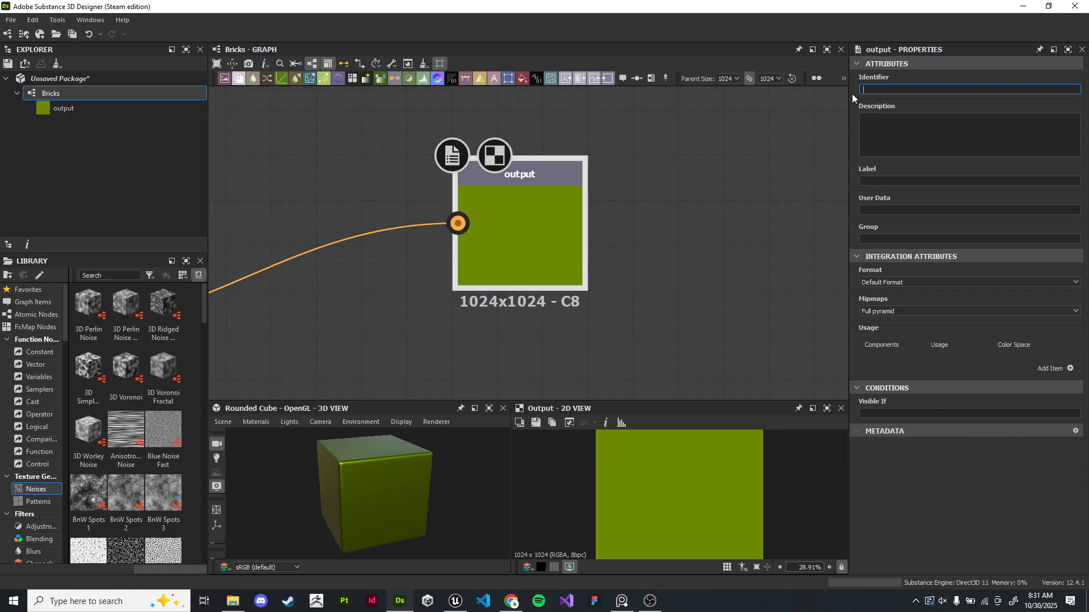
text(baseColor)
click(688, 273)
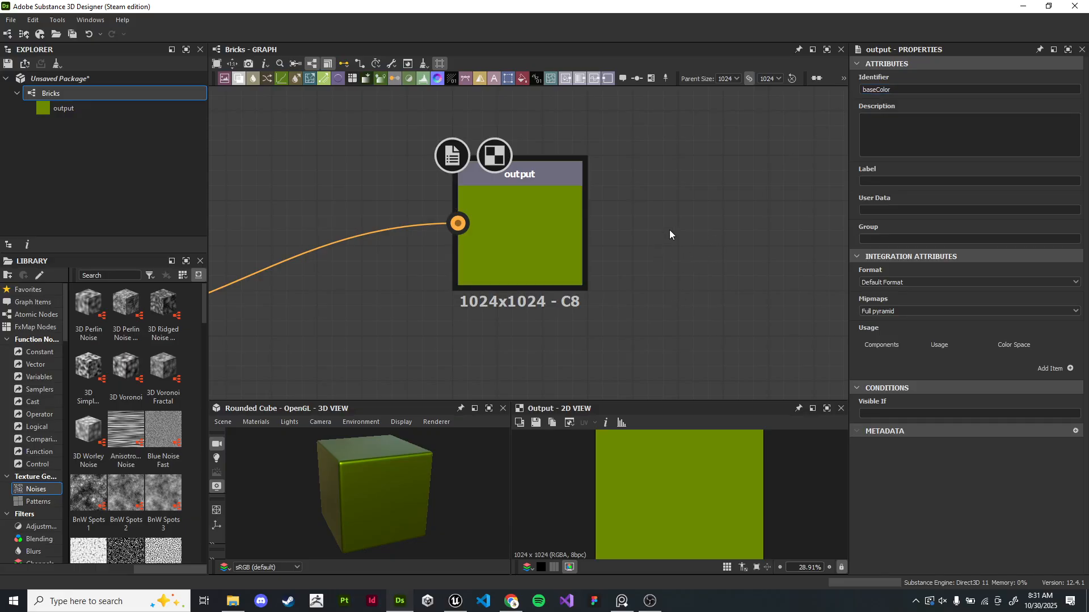
- Set the output node's label to baseColor
double_click(920, 92)
key(ctrl+c)
click(907, 180)
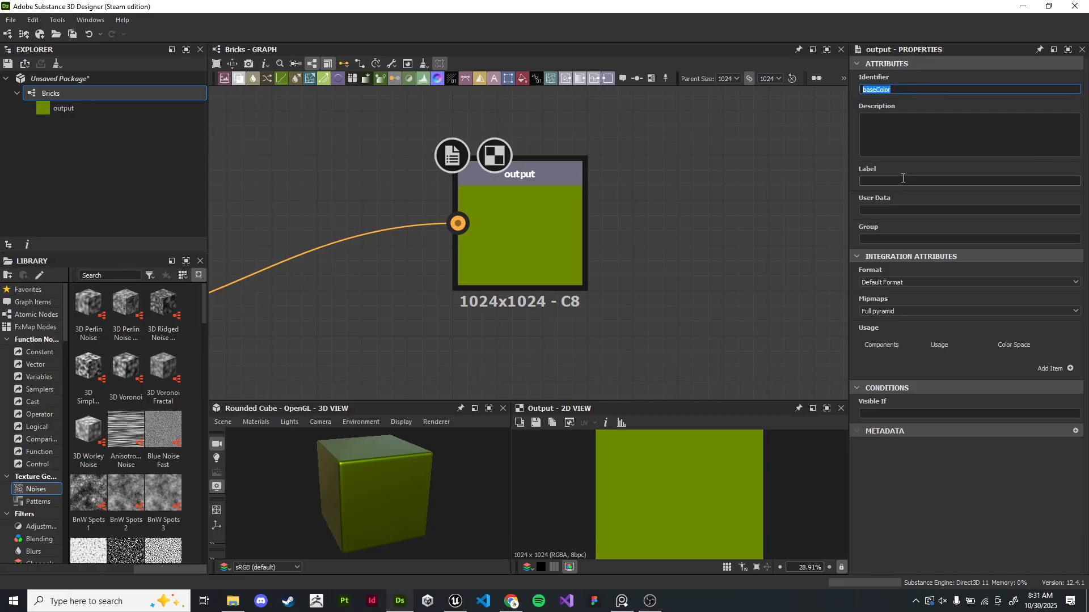
key(ctrl+v)
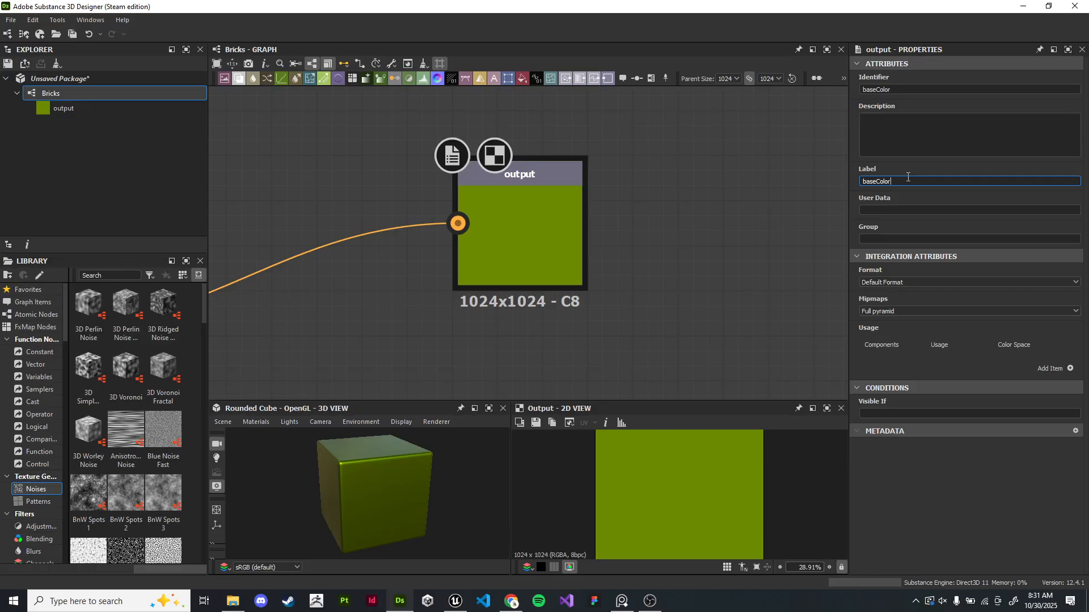
click(790, 198)
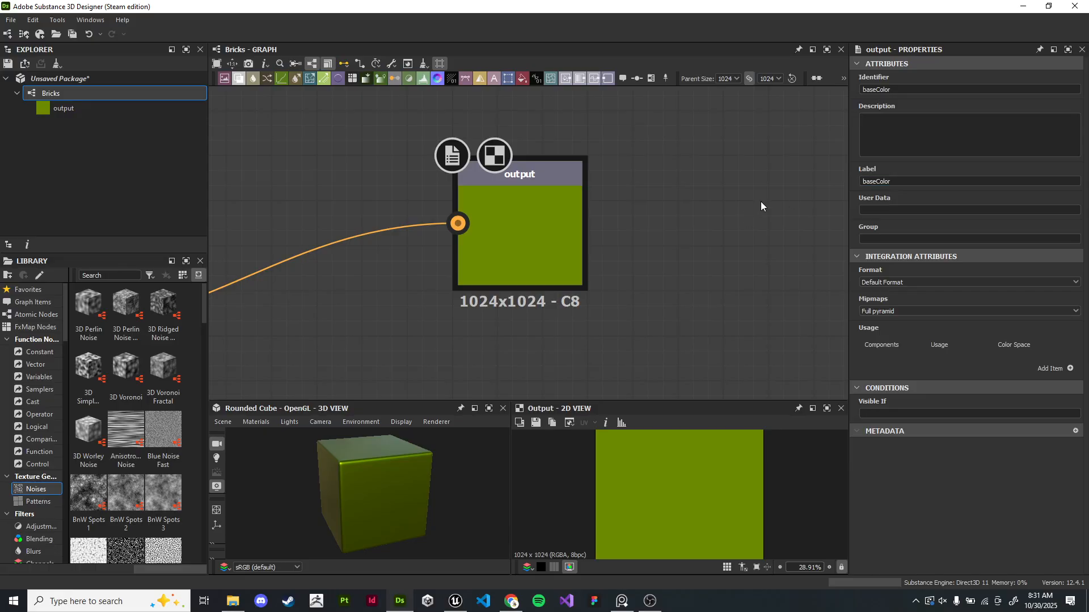
drag(584, 207, 539, 252)
key(ctrl+z)
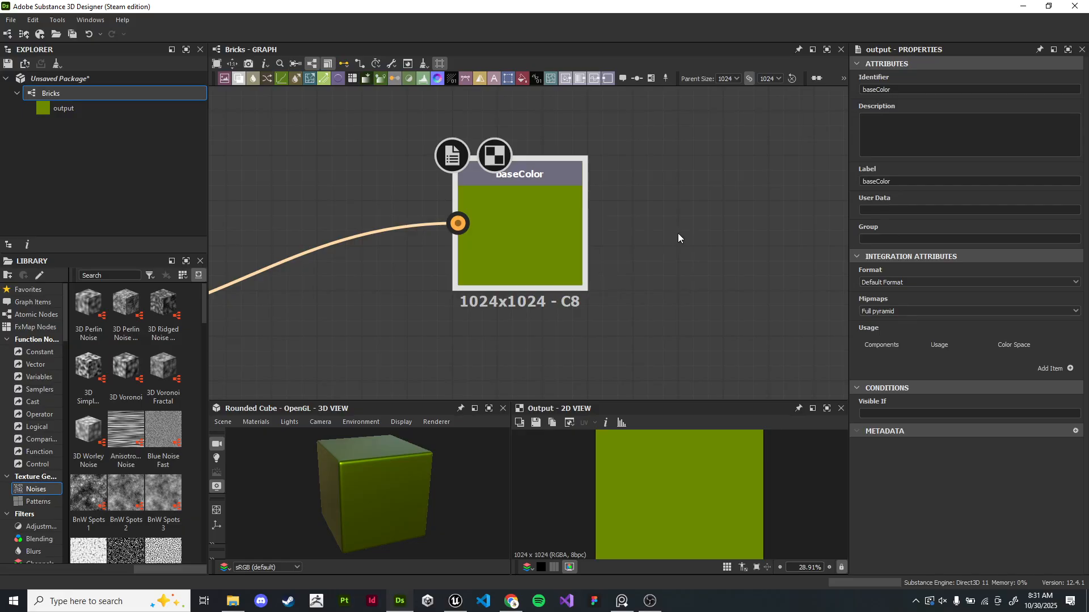
click(955, 280)
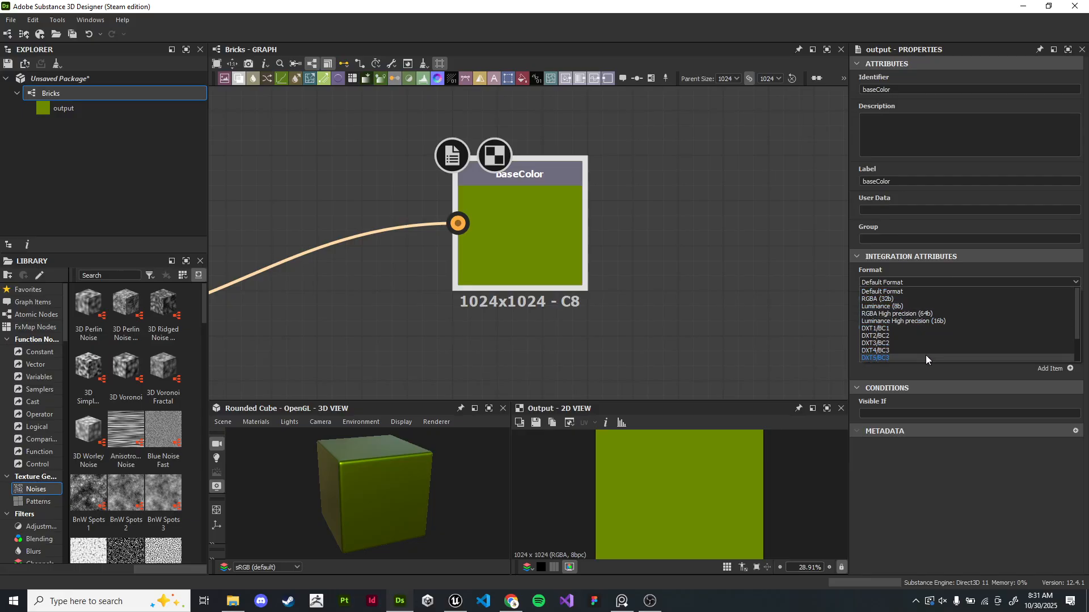
scroll(924, 355, down, 2)
scroll(920, 340, up, 3)
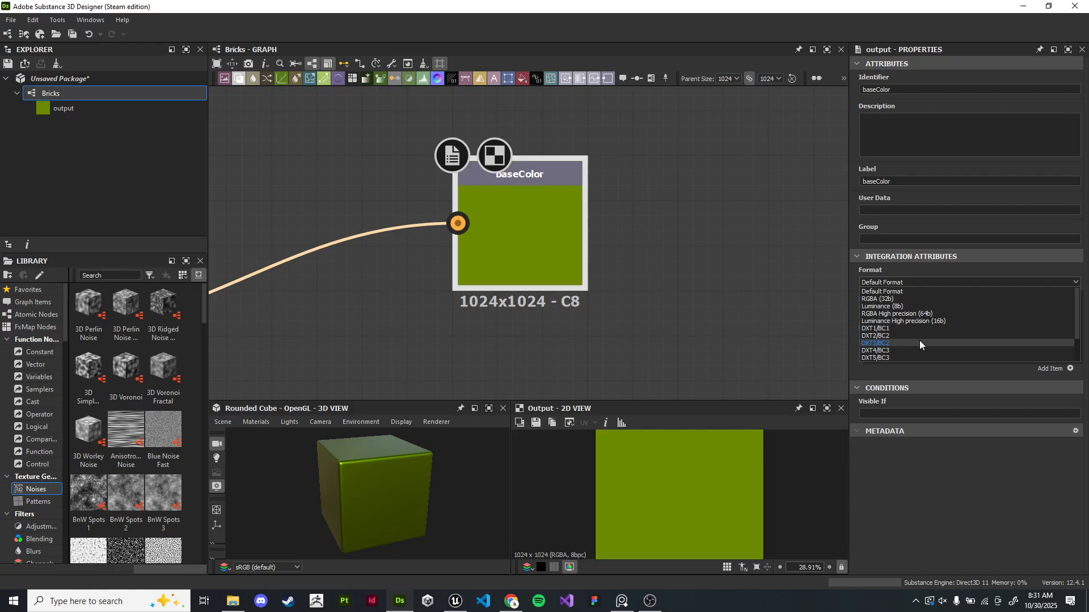
click(914, 285)
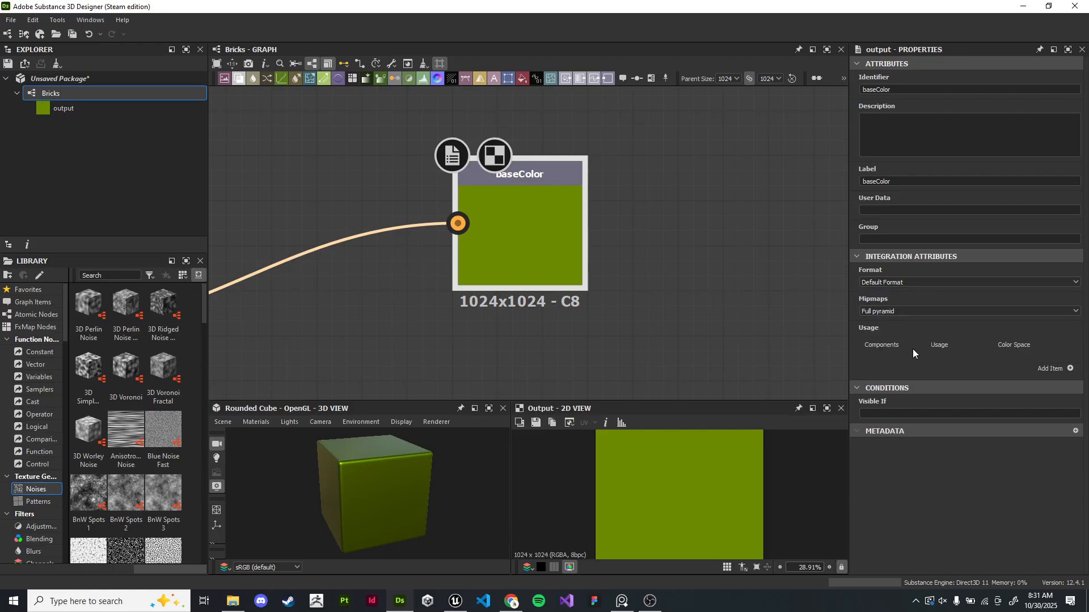
- Add a usage entry to the baseColor output with RGBA components, diffuse usage and sRGB color space
click(1071, 370)
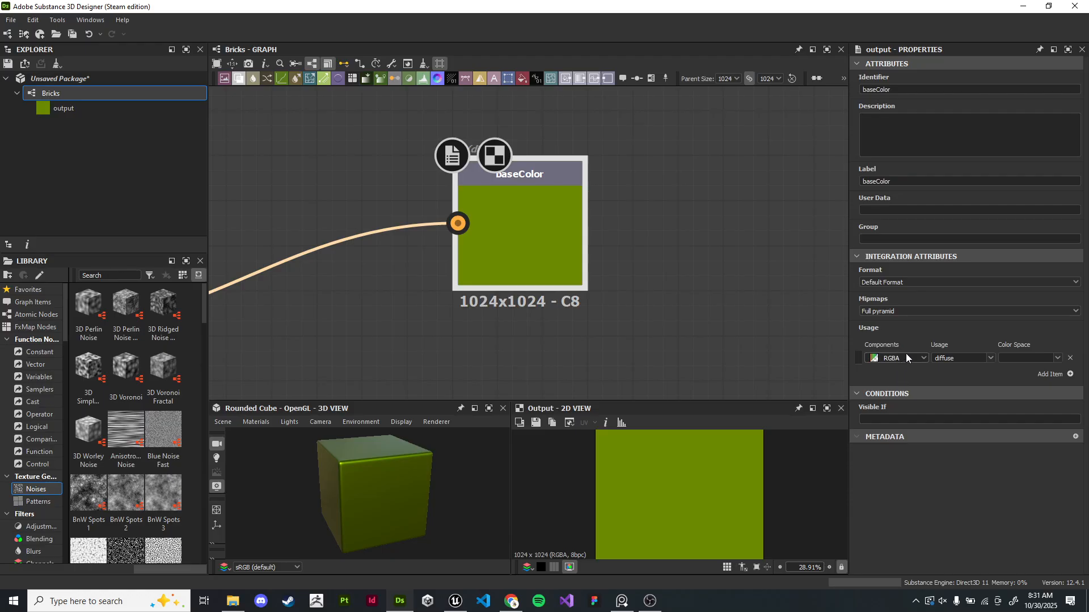
drag(958, 360, 925, 361)
click(992, 358)
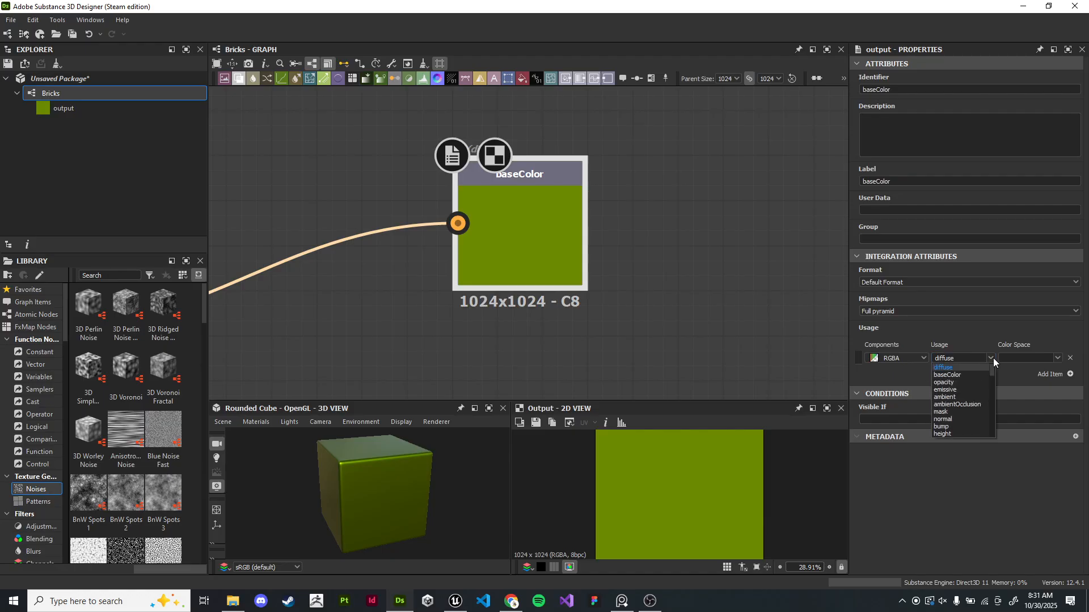
click(958, 368)
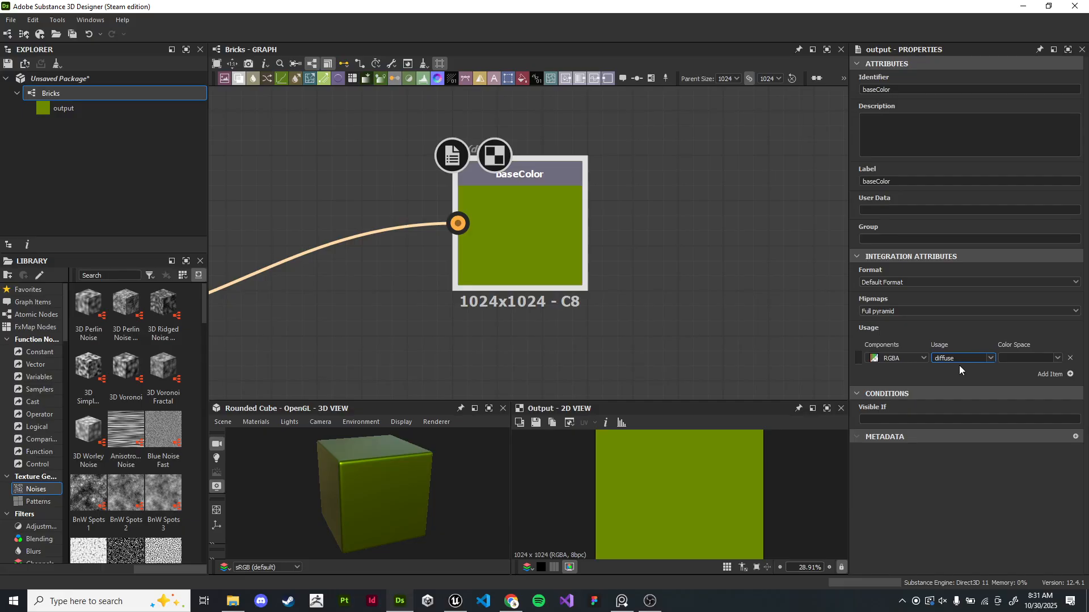
click(1032, 360)
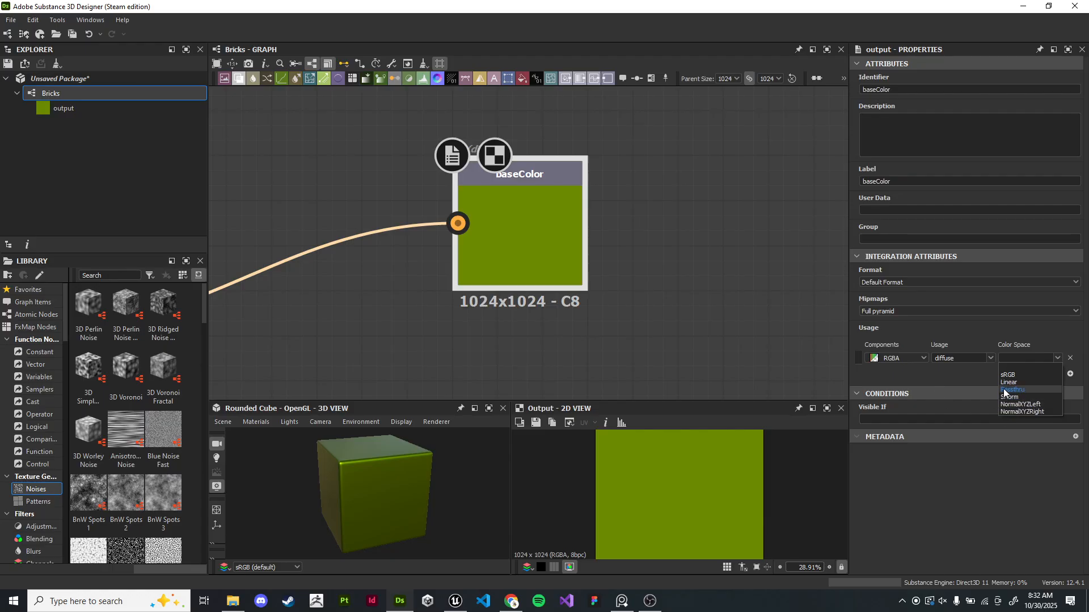
click(1008, 375)
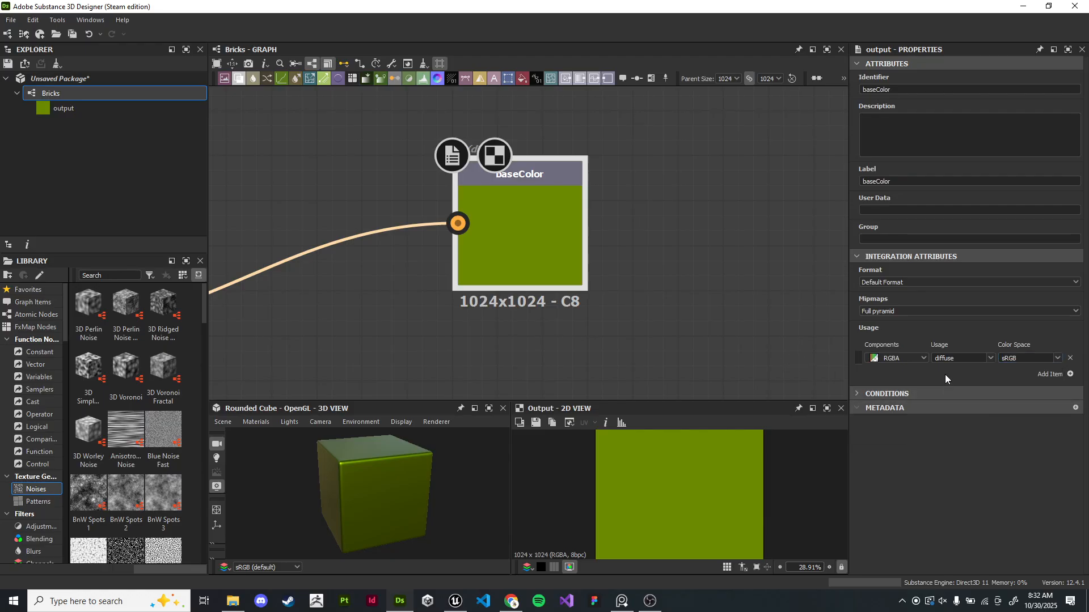
- Duplicate the baseColor output node and connect the Base Material's Normal output to the copy
scroll(713, 368, down, 4)
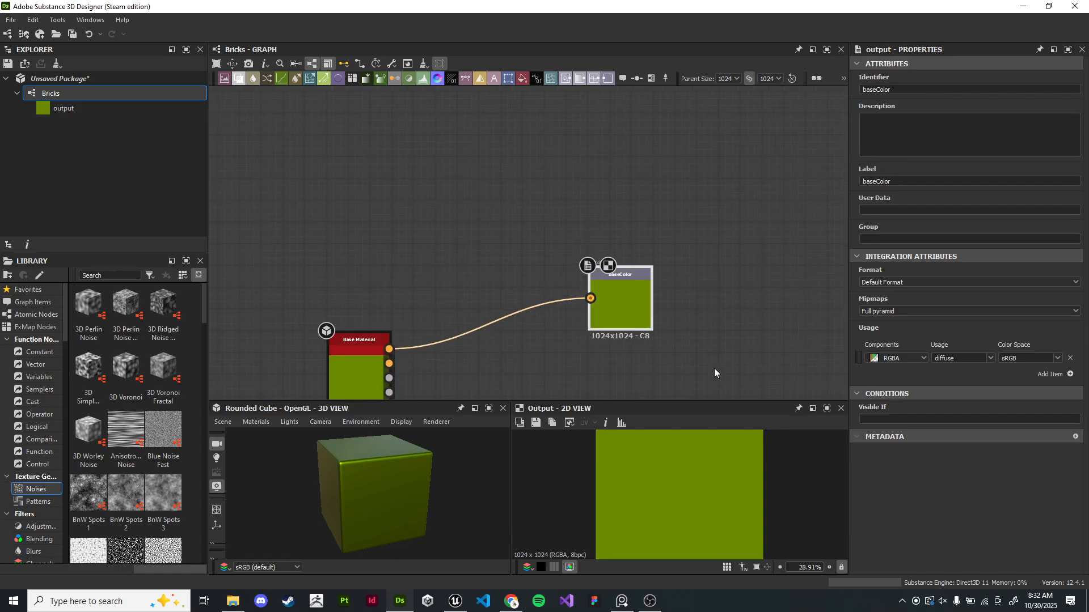
middle_drag(713, 368, 770, 154)
scroll(716, 214, up, 2)
middle_drag(713, 190, 750, 217)
drag(683, 172, 639, 141)
middle_drag(590, 162, 634, 166)
middle_drag(676, 202, 675, 213)
drag(649, 148, 629, 180)
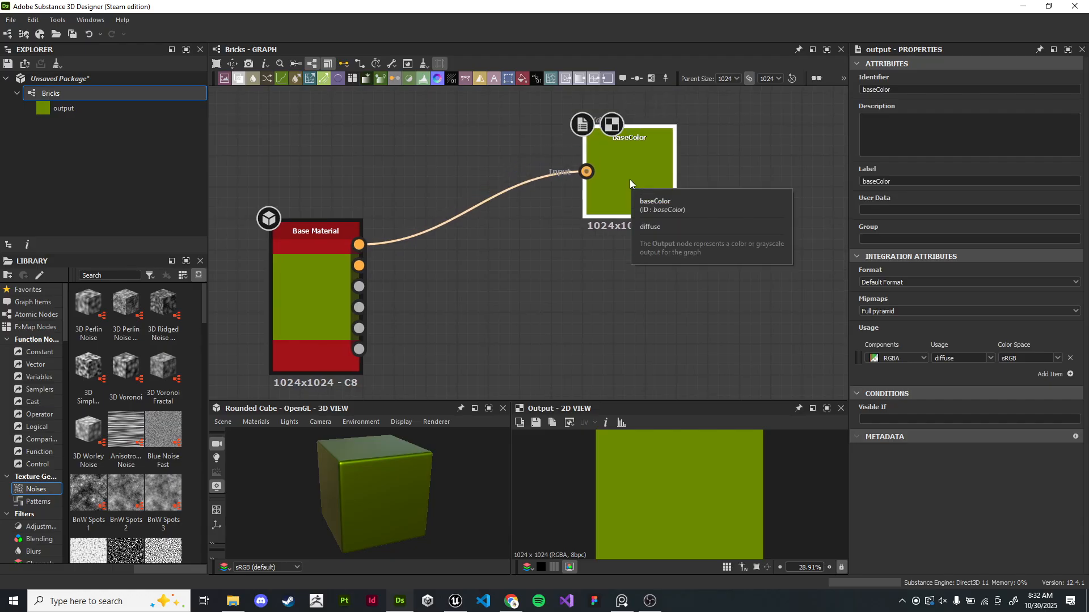
key(ctrl+d)
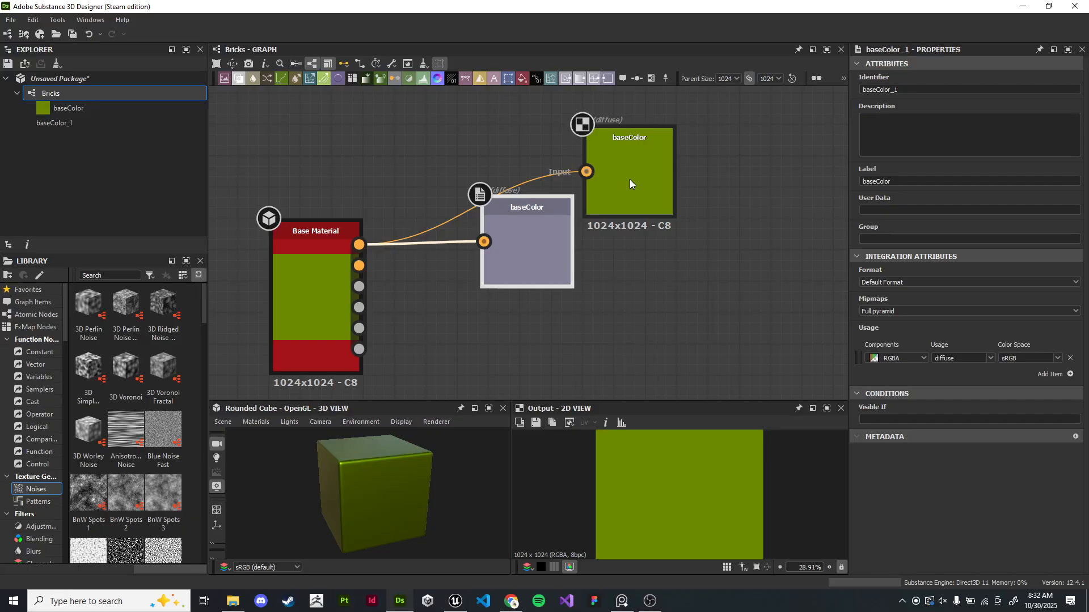
drag(629, 179, 539, 145)
drag(517, 248, 526, 224)
scroll(464, 259, up, 2)
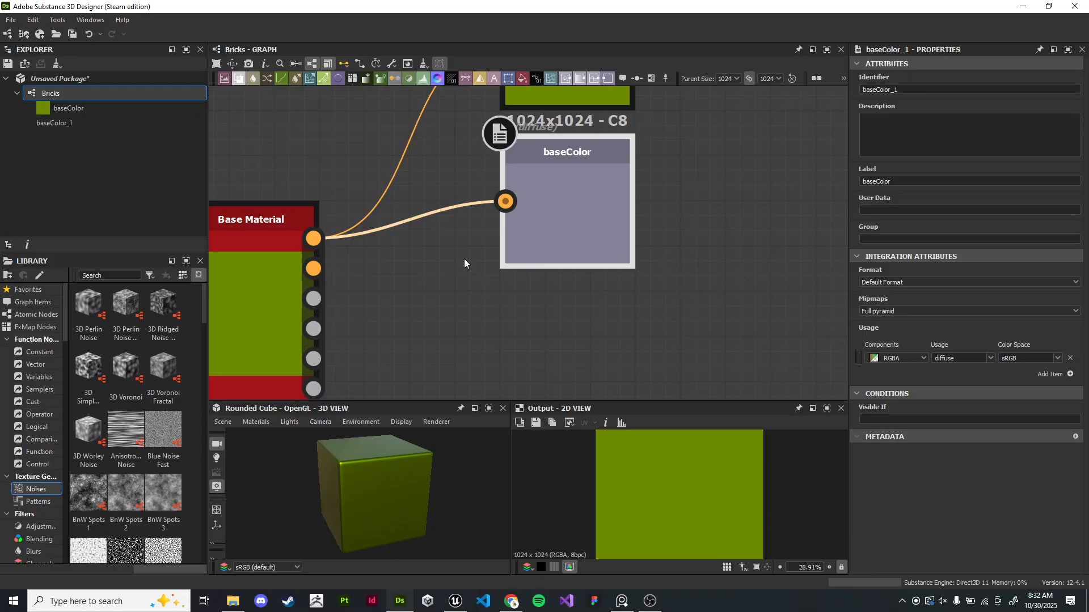
drag(313, 269, 494, 204)
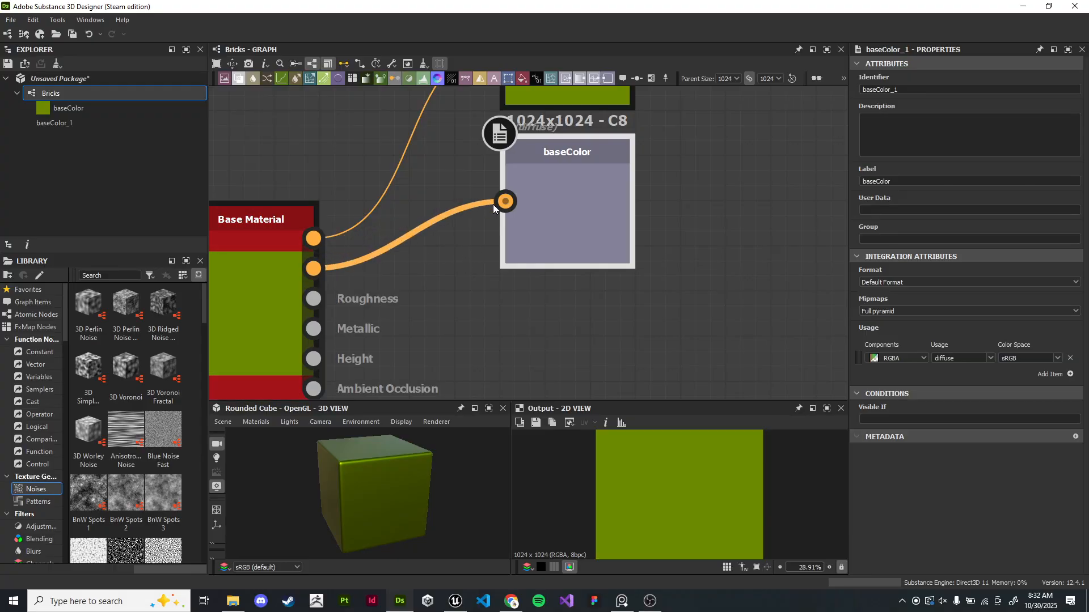
- Set the copied output's usage to normal and its identifier and label to normal
click(910, 89)
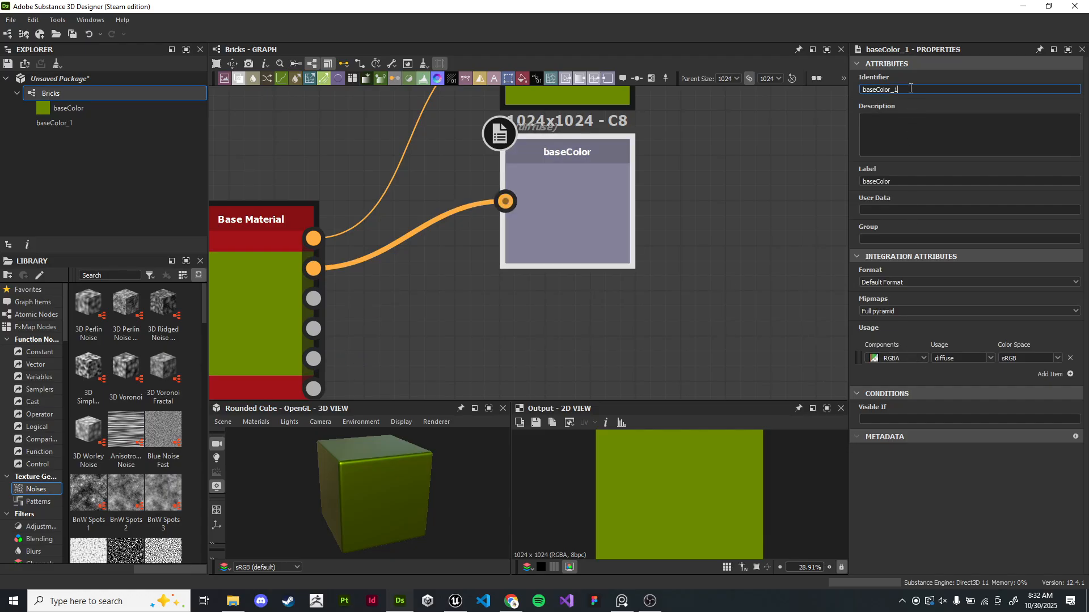
click(989, 359)
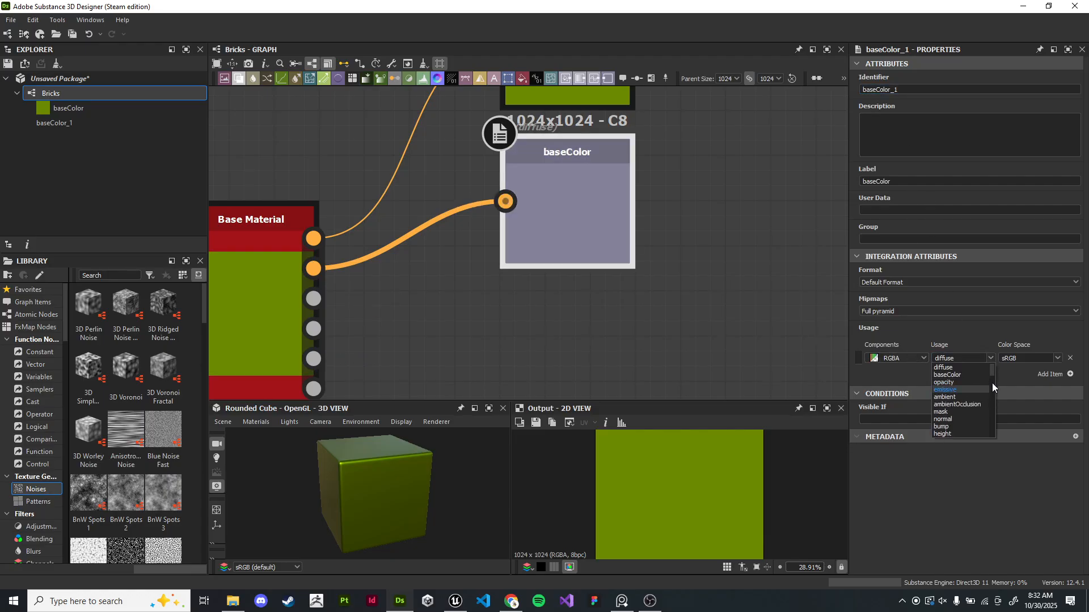
click(957, 420)
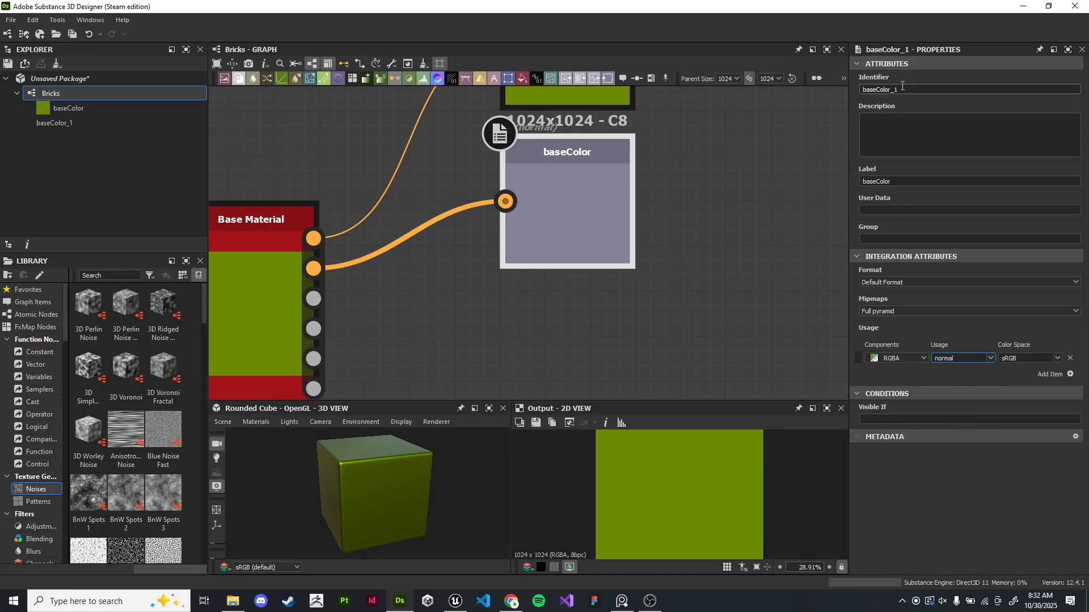
text(normal)
click(907, 182)
text(normal)
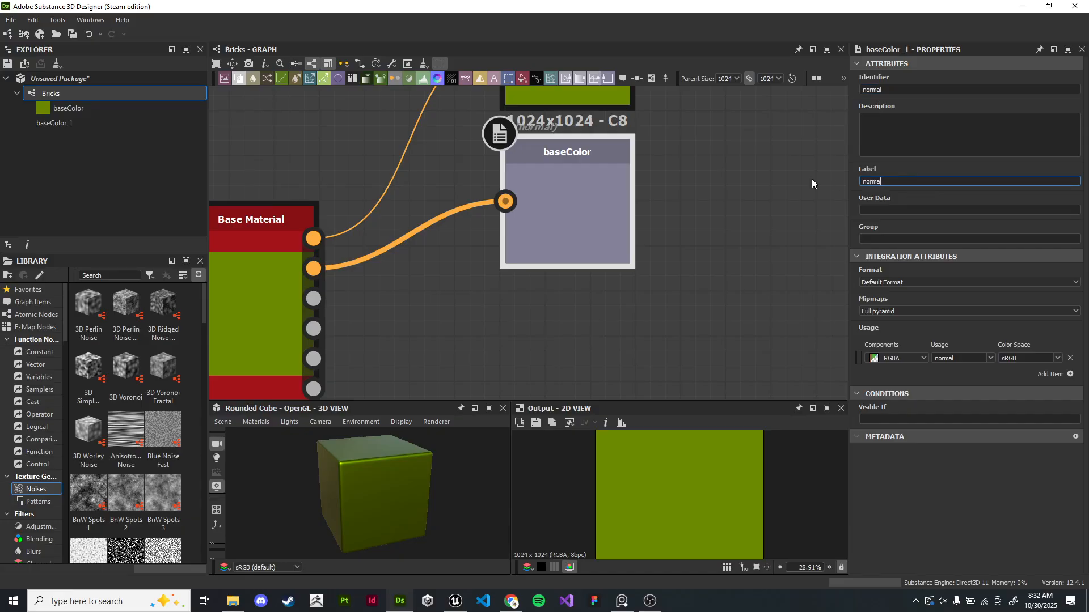
- Create a new Output node connected to the Base Material's Roughness output
click(686, 238)
scroll(670, 201, down, 2)
middle_drag(670, 202, 667, 287)
drag(668, 291, 637, 148)
click(677, 284)
middle_drag(677, 284, 671, 189)
scroll(594, 226, up, 1)
middle_drag(594, 226, 572, 262)
scroll(572, 262, down, 1)
drag(387, 294, 554, 261)
key(Escape)
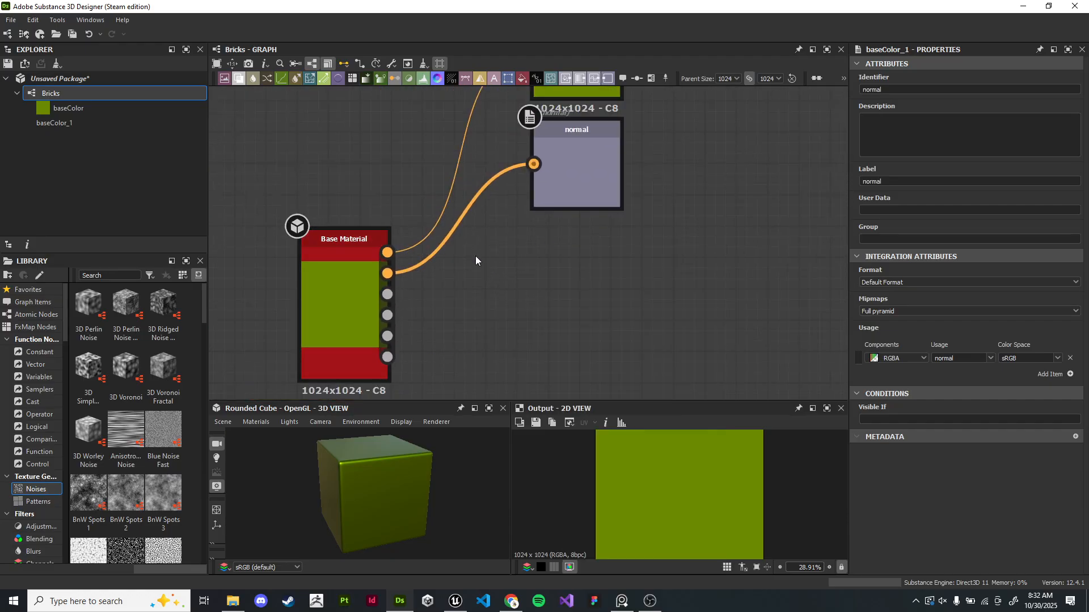
drag(387, 295, 511, 270)
text(out)
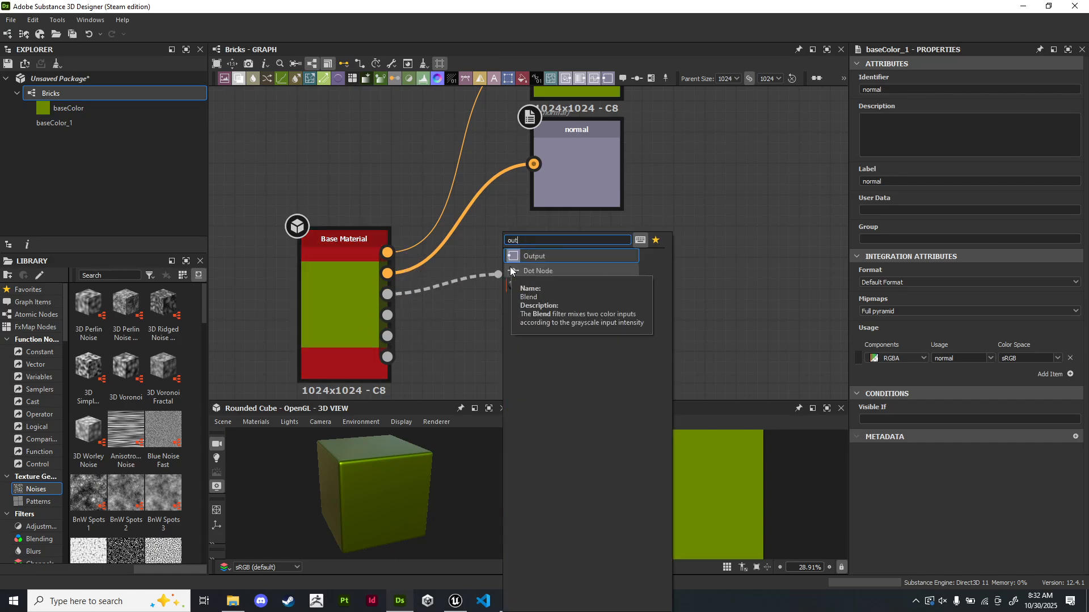
click(548, 256)
drag(552, 269, 568, 282)
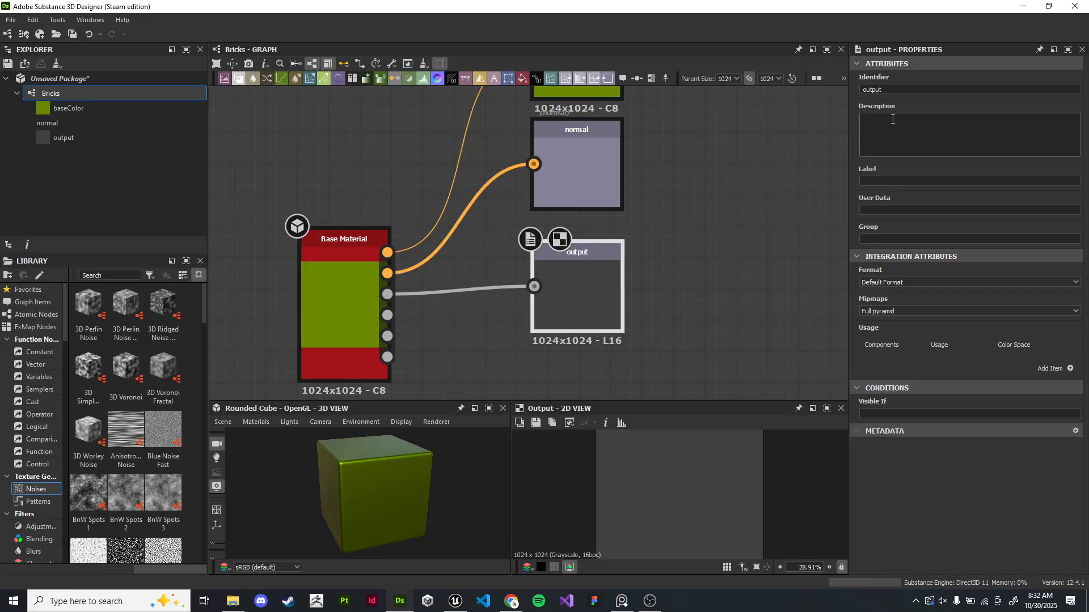
- Add a roughness usage entry to the new output and set its identifier and label to roughness
click(1070, 369)
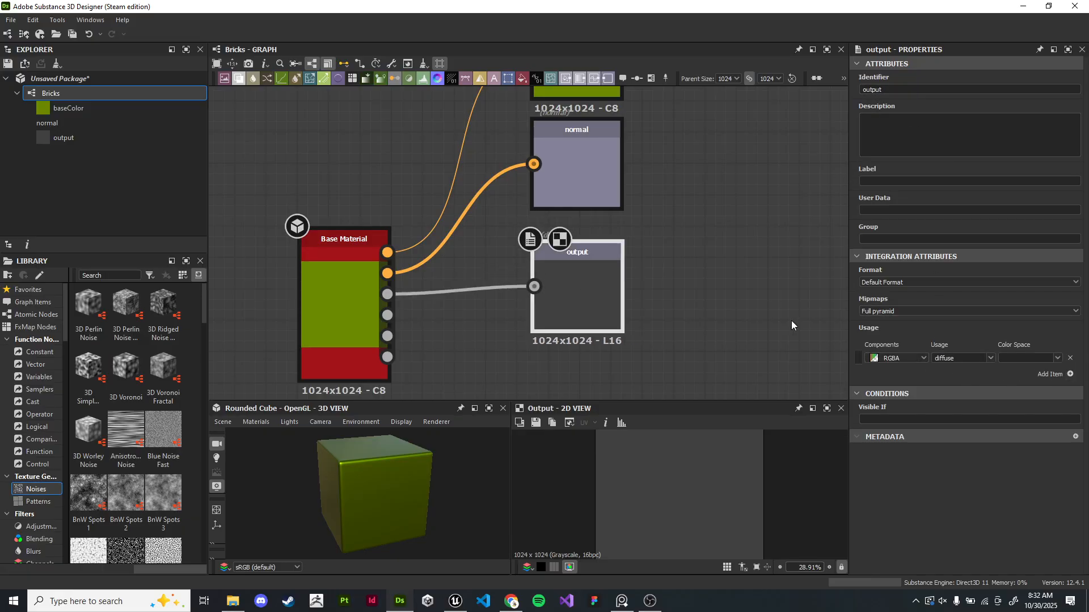
click(992, 359)
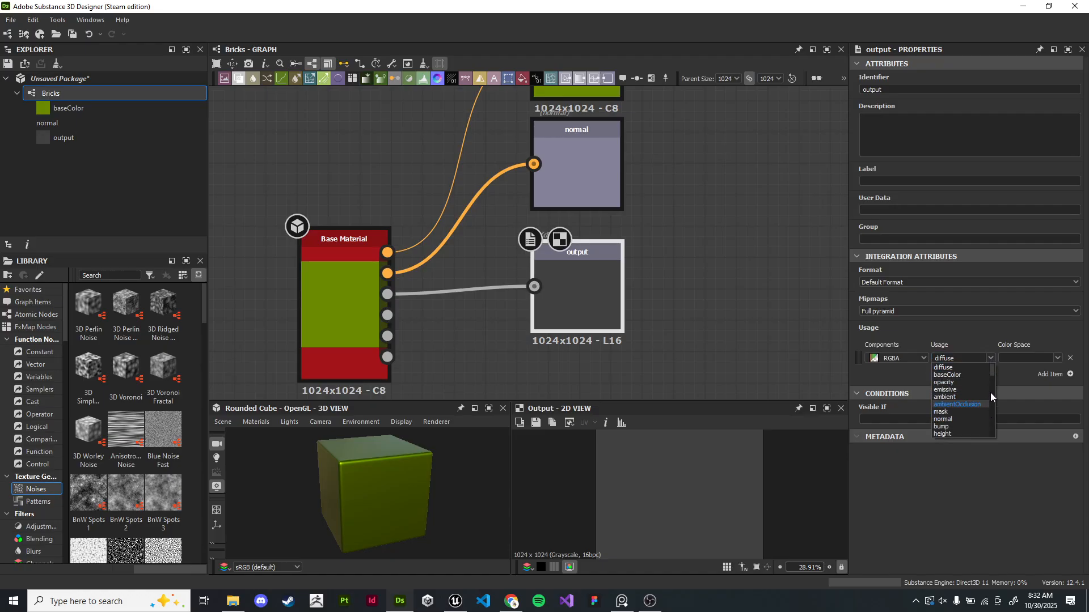
scroll(981, 417, down, 1)
scroll(979, 427, down, 1)
click(969, 434)
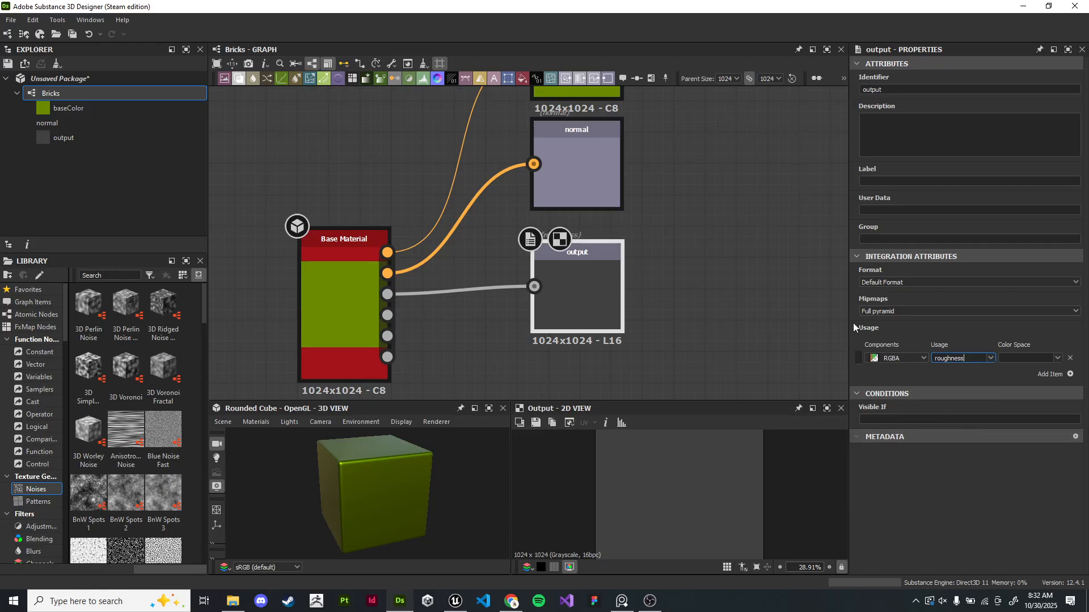
drag(890, 91, 845, 95)
text(roughness)
click(910, 181)
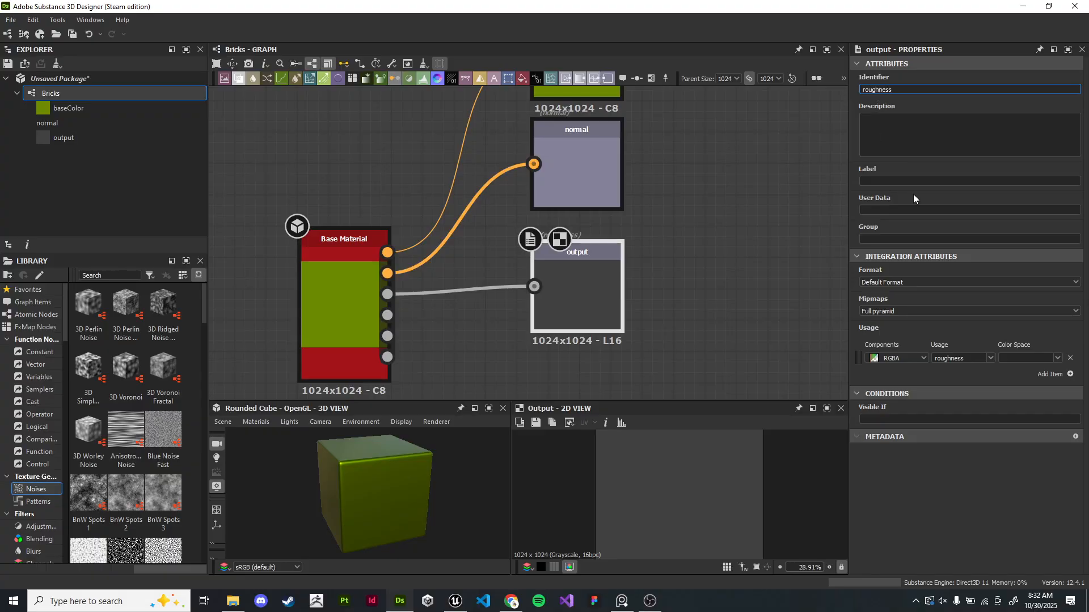
text(roughness)
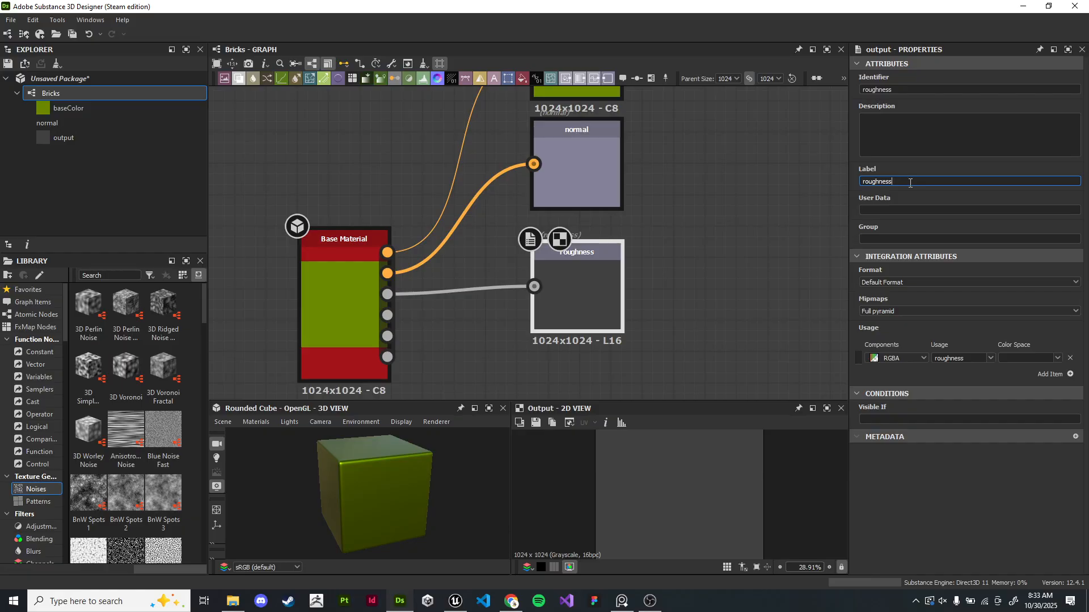
click(675, 273)
scroll(703, 227, down, 2)
middle_drag(707, 205, 717, 249)
drag(706, 346, 645, 91)
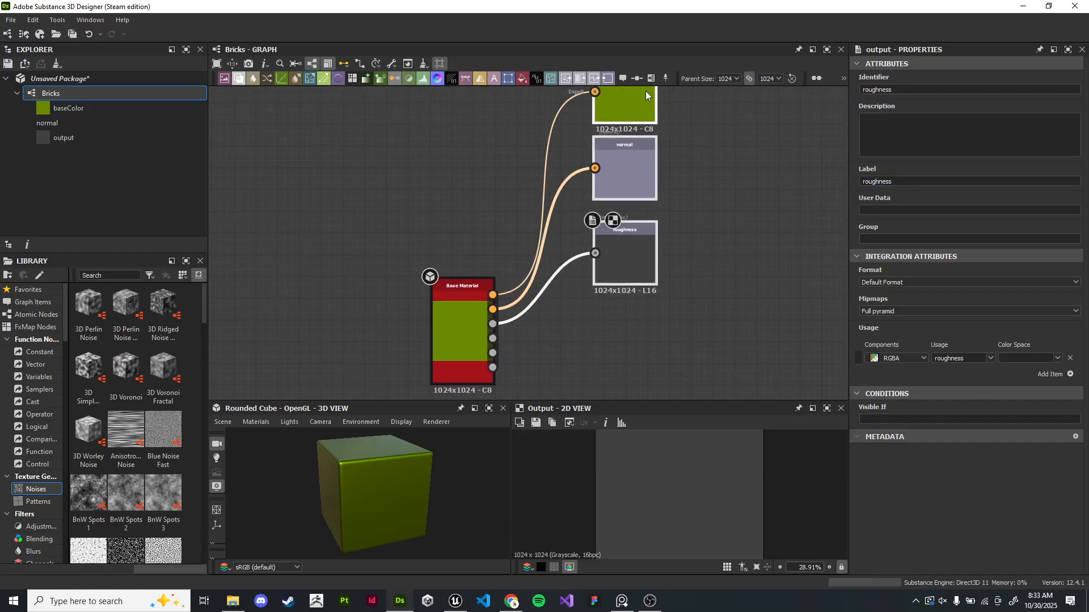
click(658, 338)
scroll(658, 342, up, 1)
scroll(657, 341, up, 2)
middle_drag(598, 324, 580, 231)
drag(353, 240, 582, 274)
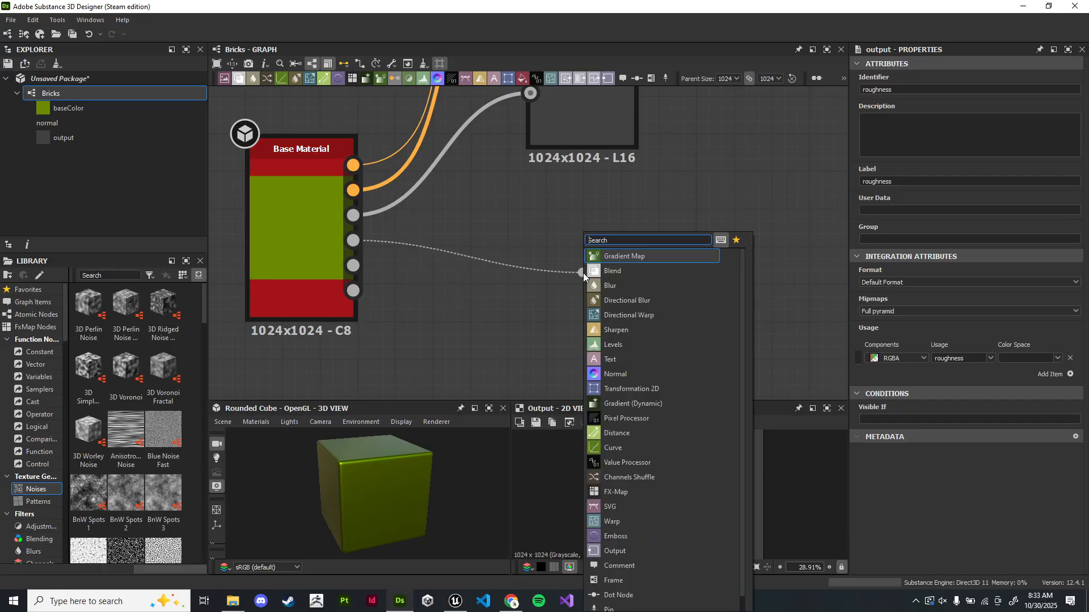
click(811, 289)
- Duplicate the roughness output node and connect the Base Material's Metallic output to the copy
drag(596, 132, 597, 117)
key(ctrl+d)
drag(502, 235, 559, 242)
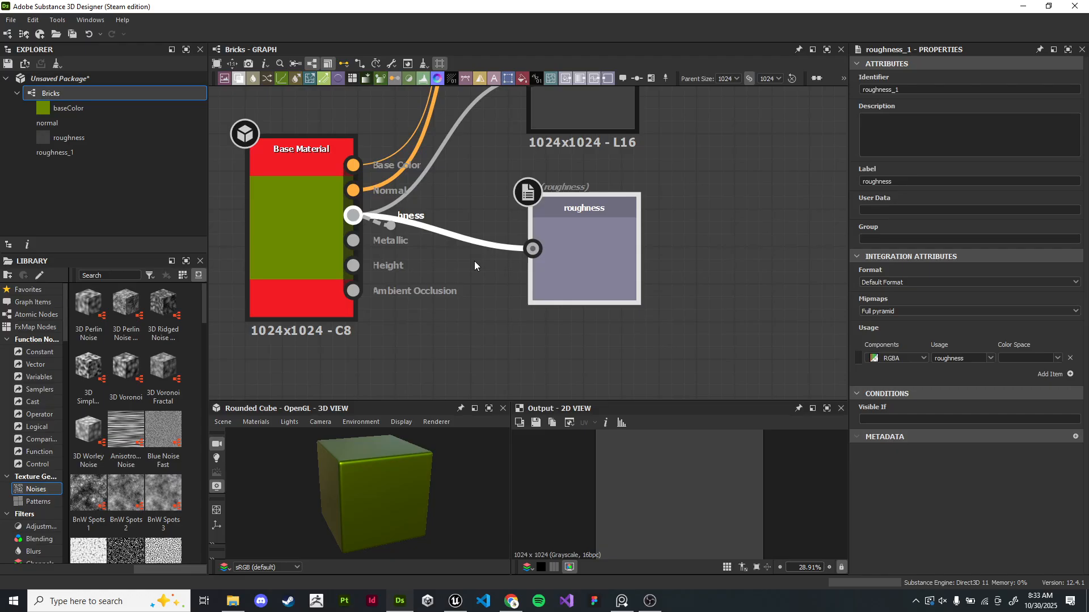
click(894, 181)
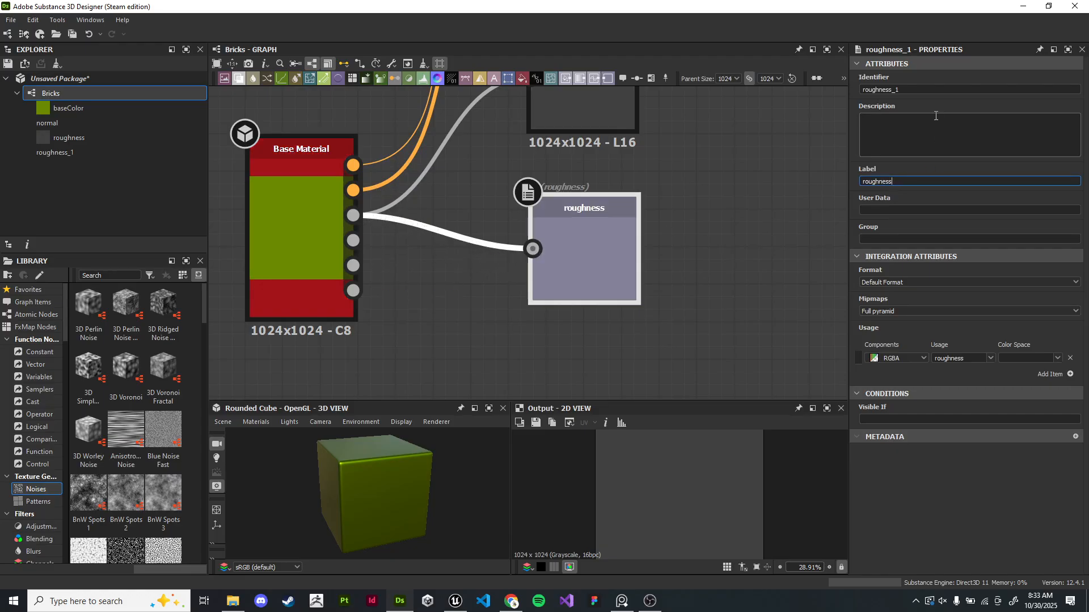
scroll(700, 226, up, 1)
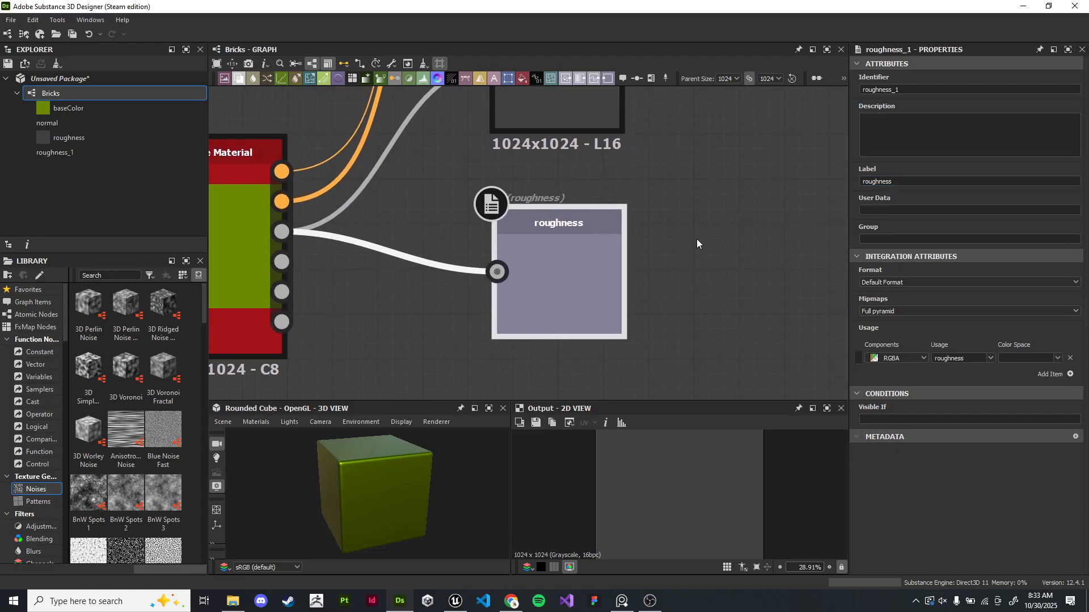
scroll(669, 258, up, 1)
drag(601, 287, 599, 262)
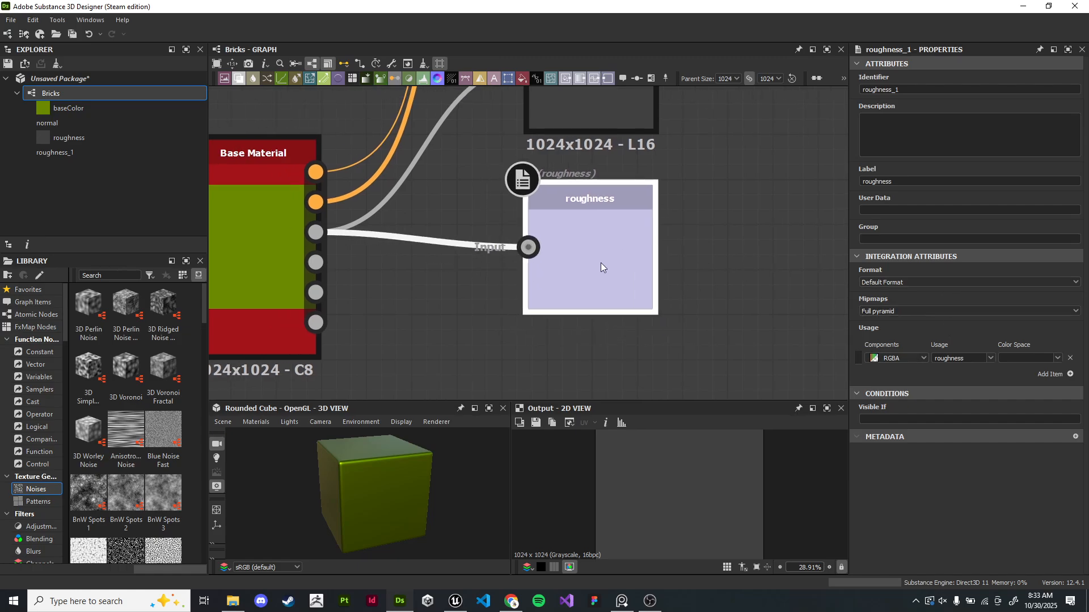
drag(316, 262, 618, 256)
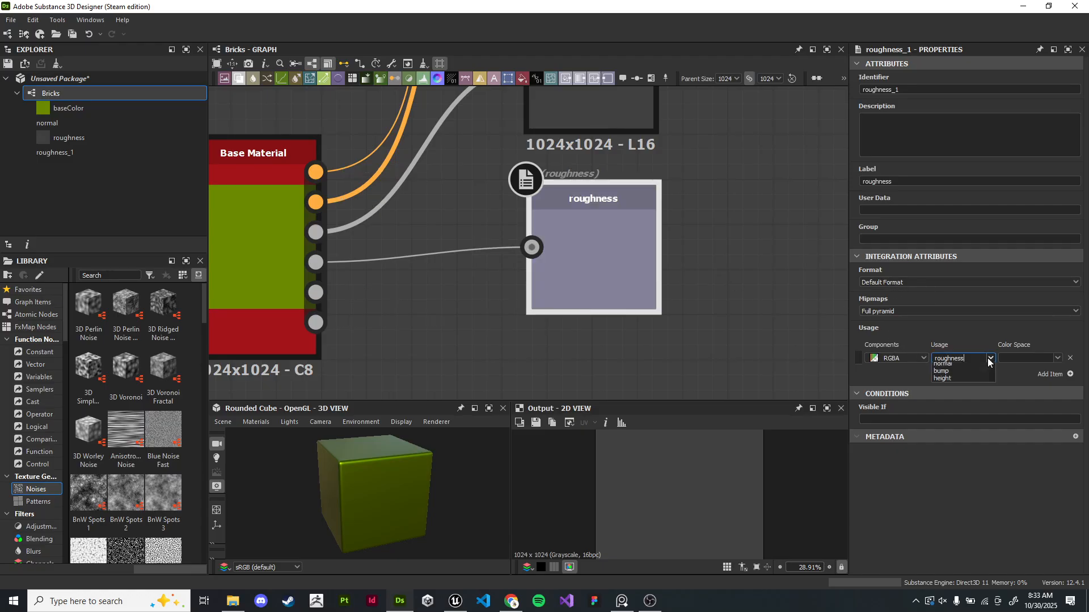
- Set the copied output's usage to metallic and its identifier and label to metallic
click(990, 358)
scroll(992, 382, up, 2)
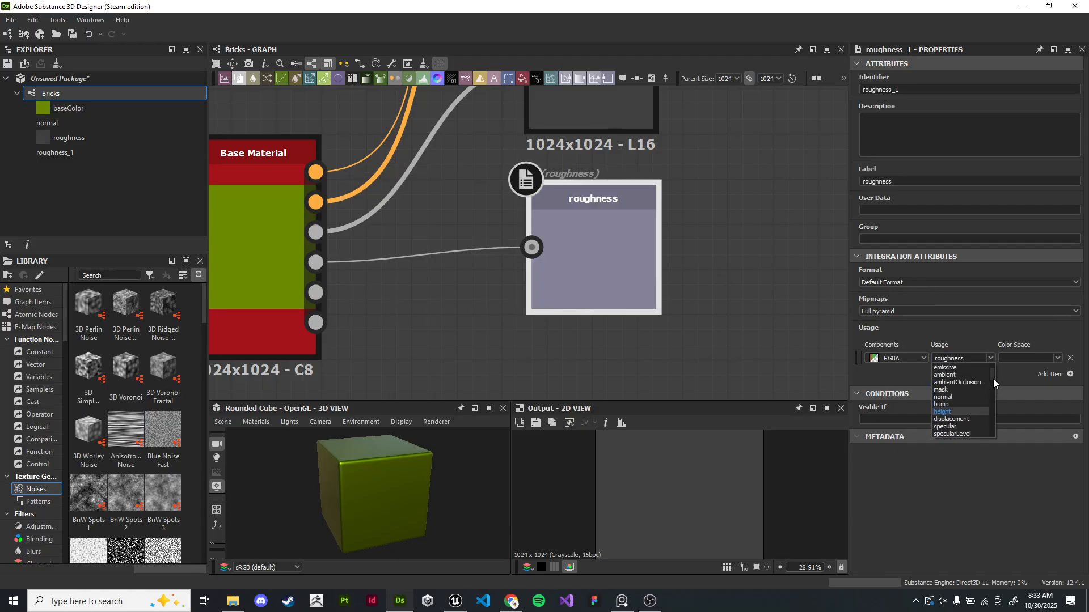
drag(993, 380, 998, 420)
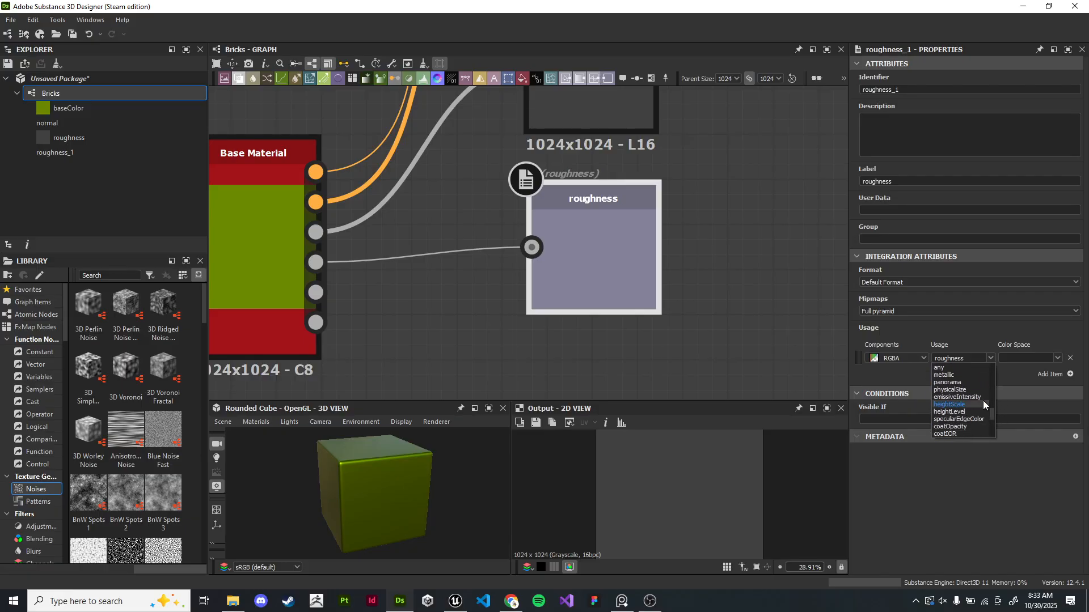
click(957, 374)
text(me)
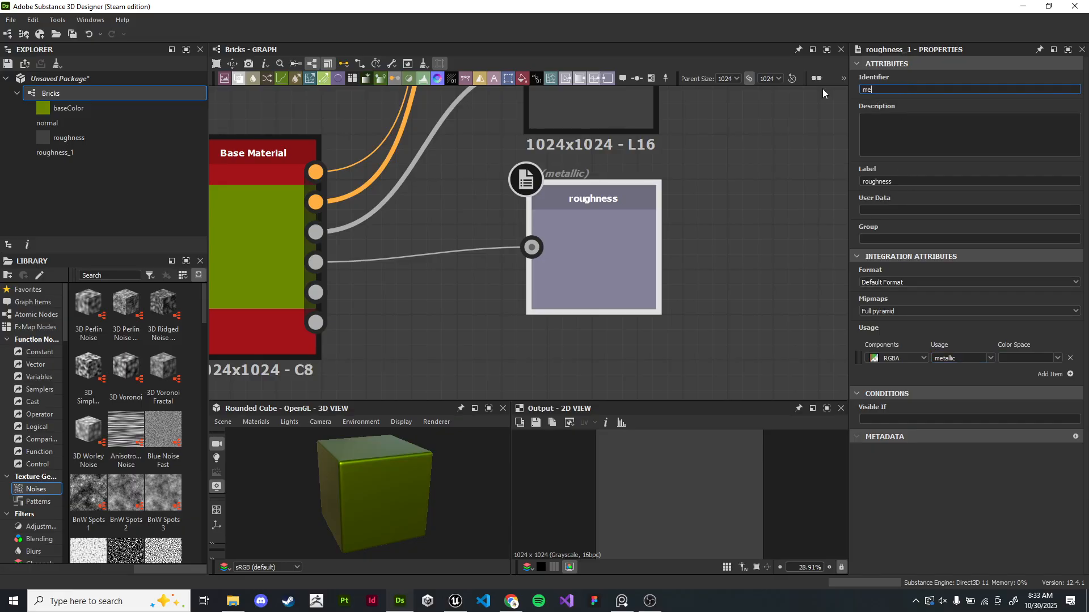
text(tallic)
drag(911, 182, 794, 177)
text(metaliic)
key(Return)
scroll(711, 203, down, 2)
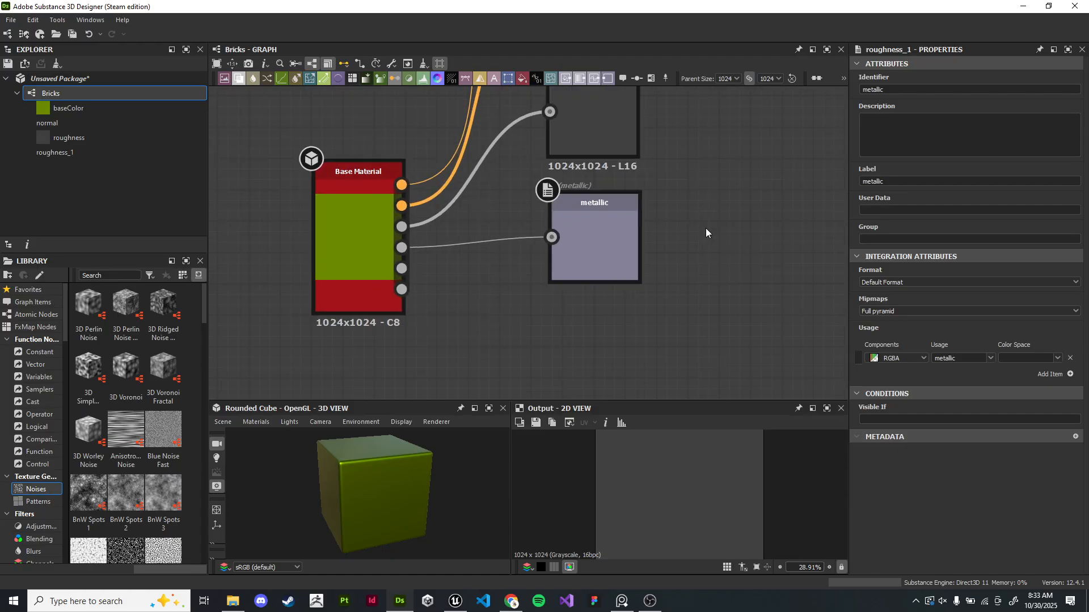
click(1051, 359)
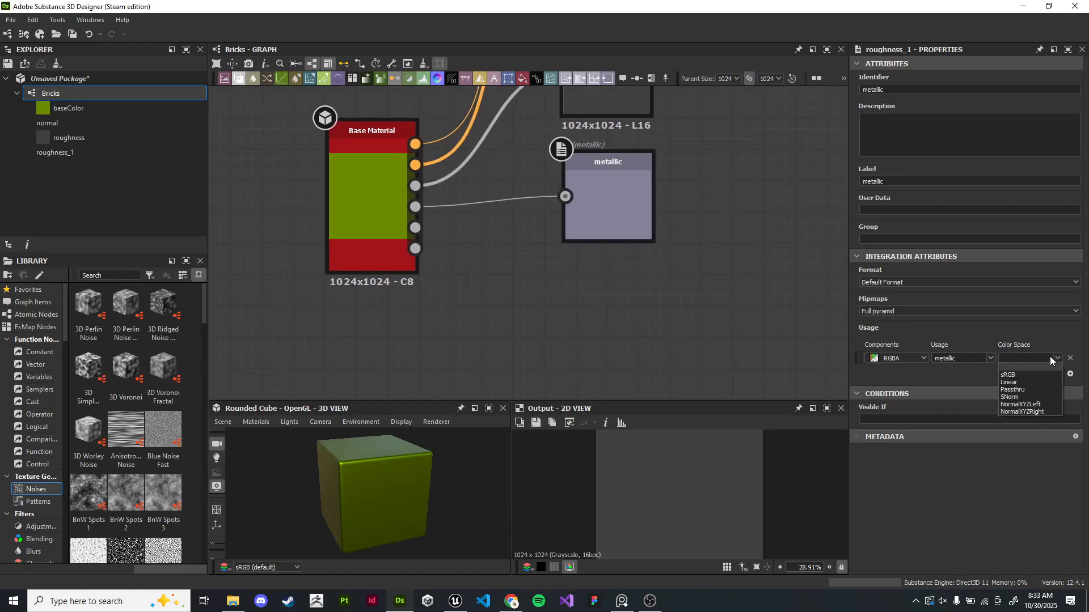
click(1027, 383)
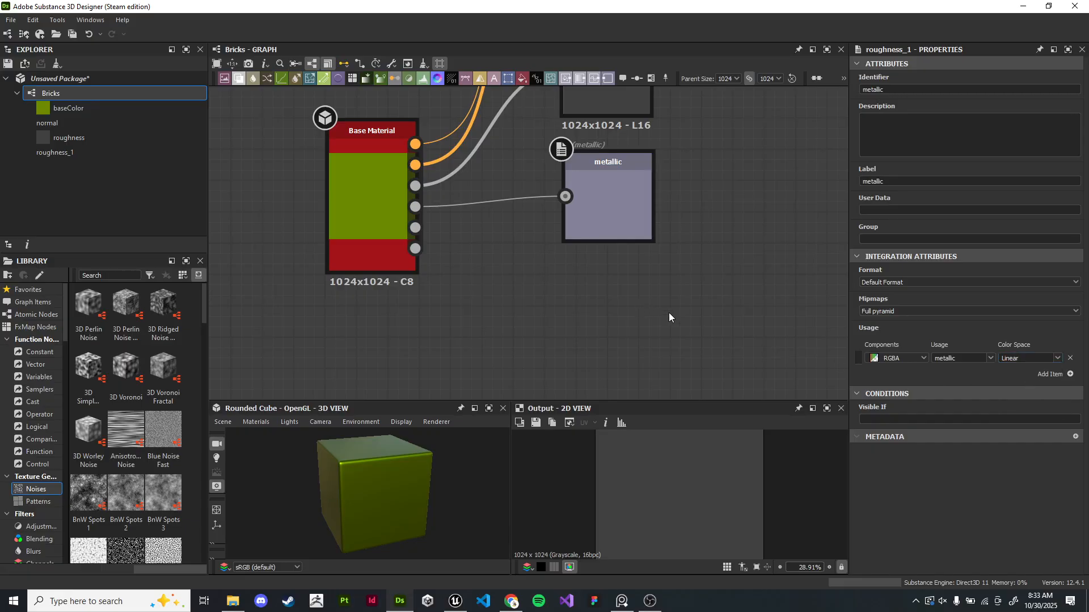
click(1058, 360)
click(1035, 368)
- Create a new Output node connected to the Base Material's Height output
drag(364, 233, 519, 322)
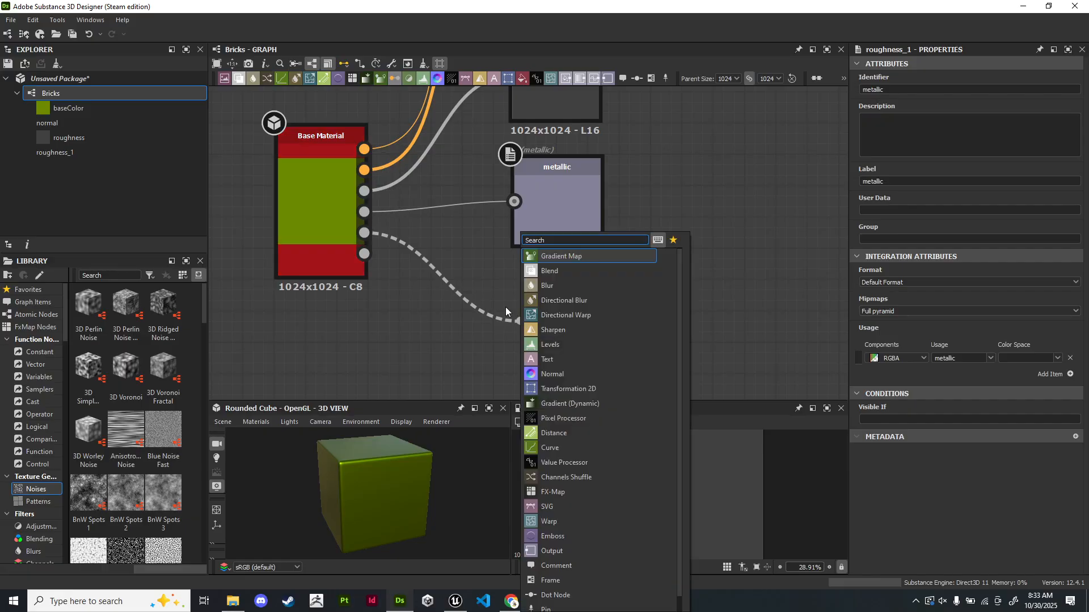
text(output)
key(Return)
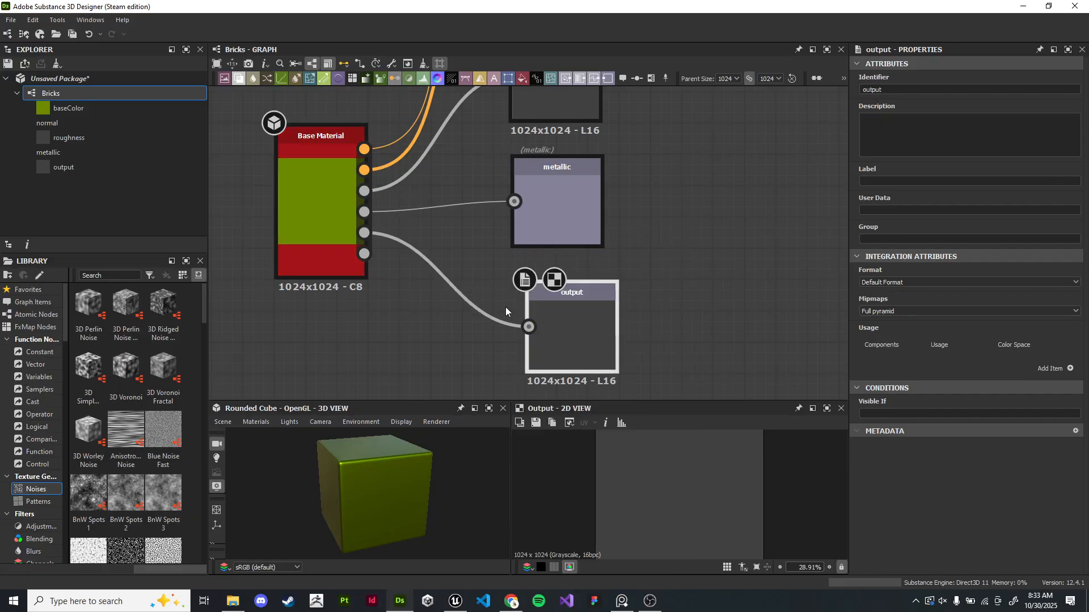
- Add a height usage entry to the new output and set its identifier and label to height
middle_drag(624, 315, 669, 264)
scroll(629, 259, up, 1)
drag(590, 293, 607, 291)
drag(592, 253, 590, 251)
middle_drag(686, 225, 665, 301)
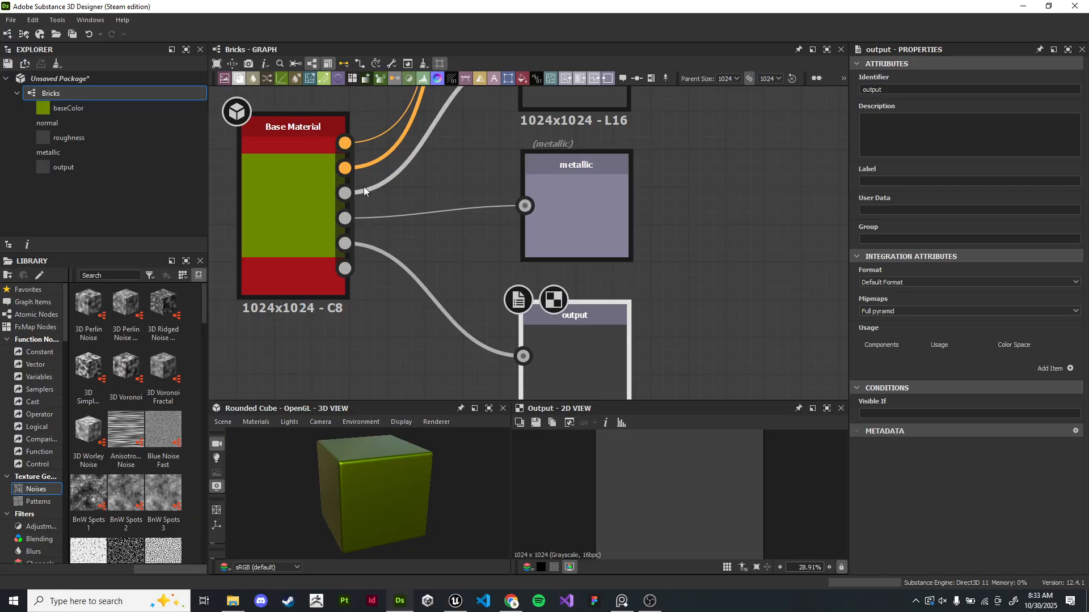
click(1070, 369)
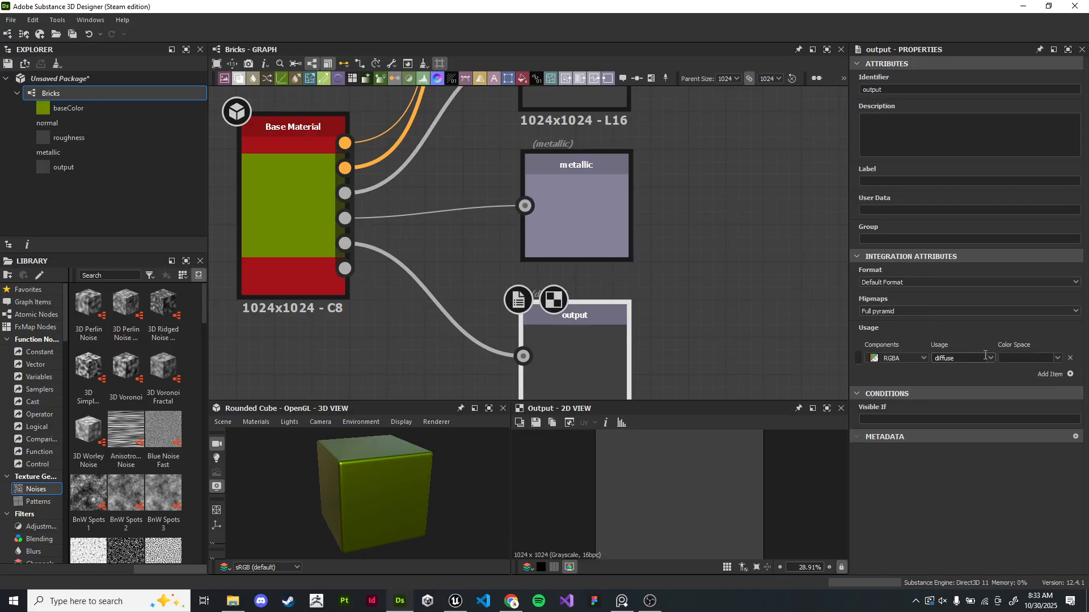
click(990, 357)
click(962, 434)
double_click(861, 90)
text(height)
key(Return)
click(880, 182)
text(heoight)
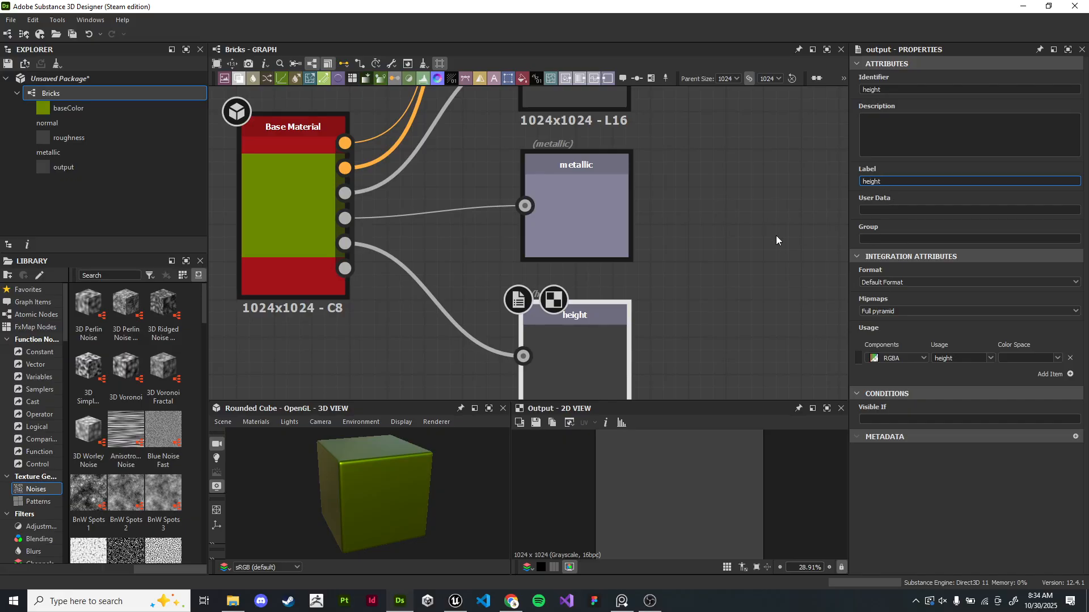
- Duplicate the height output node and connect the Base Material's Ambient Occlusion output to the copy
scroll(697, 263, up, 1)
click(770, 270)
scroll(770, 270, down, 2)
middle_drag(749, 260, 745, 224)
scroll(769, 220, down, 1)
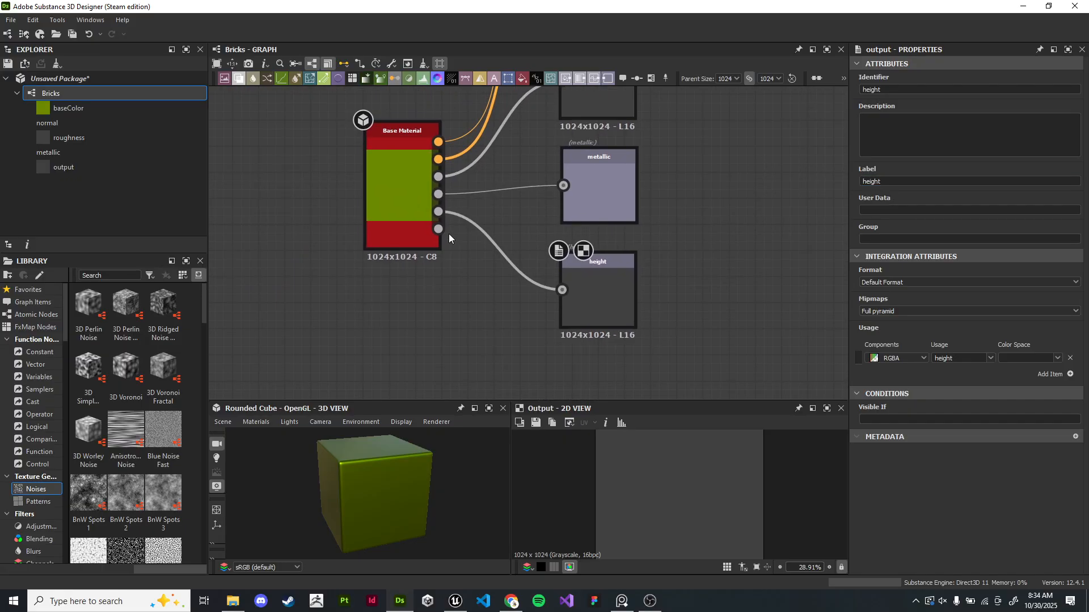
drag(600, 309, 613, 283)
key(ctrl+d)
drag(495, 216, 555, 342)
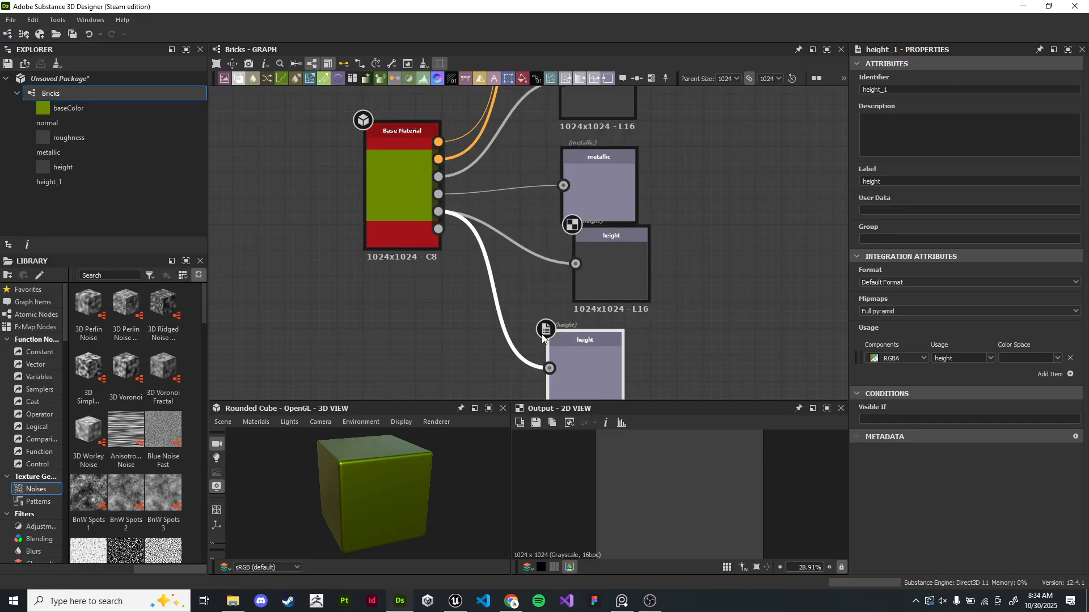
drag(438, 229, 550, 368)
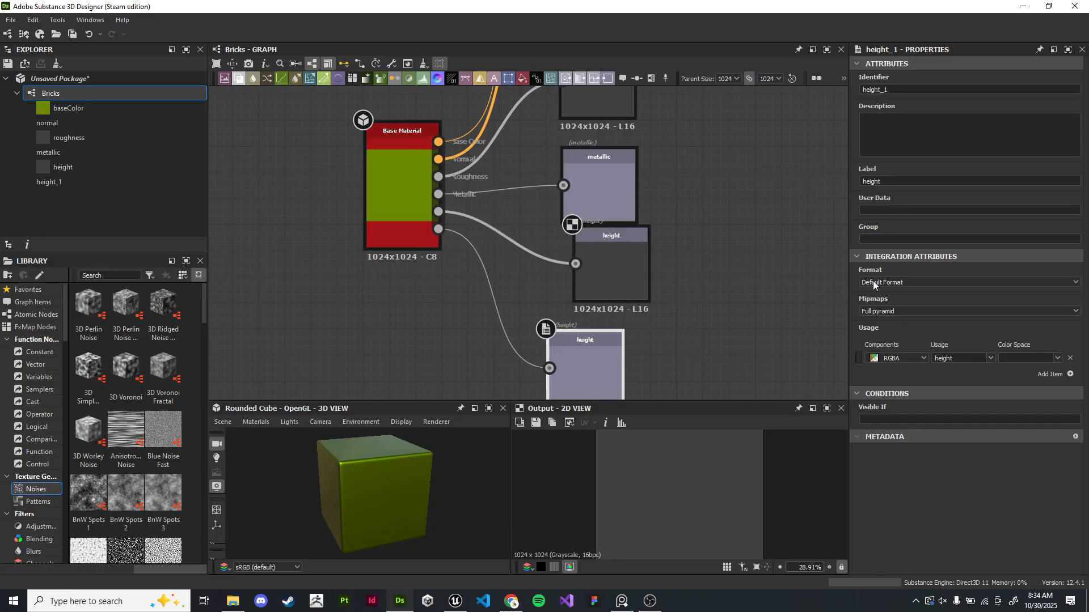
- Set the copied output's usage to ambientOcclusion and its identifier and label to ao
click(991, 359)
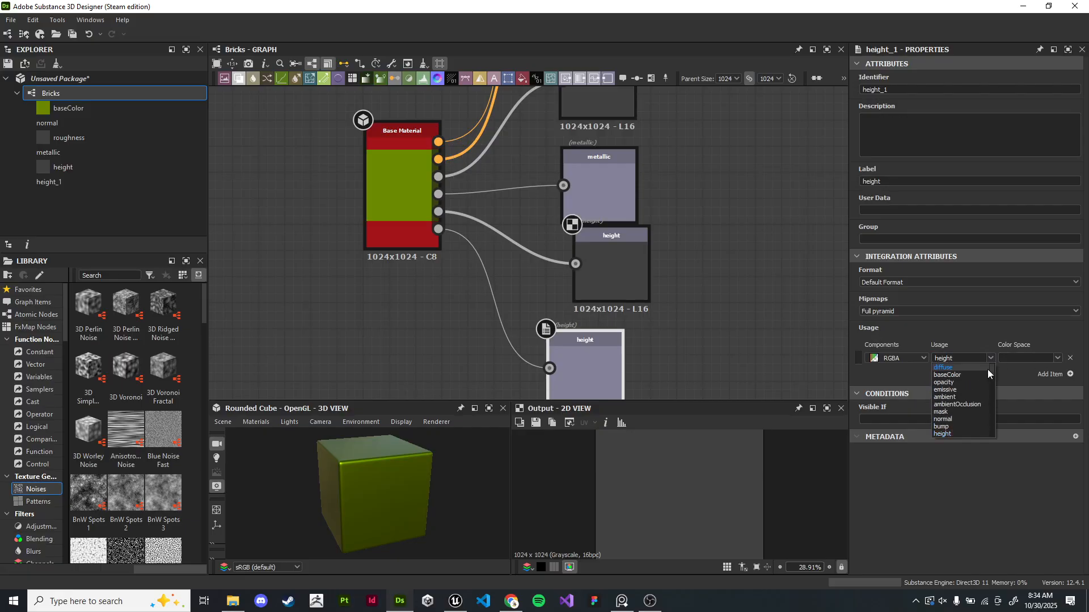
click(981, 403)
click(908, 89)
key(ctrl+a)
text(ao)
key(Tab)
key(Tab)
text(a0)
key(BackSpace)
text(o)
key(Return)
click(991, 359)
scroll(981, 376, down, 5)
scroll(985, 381, up, 8)
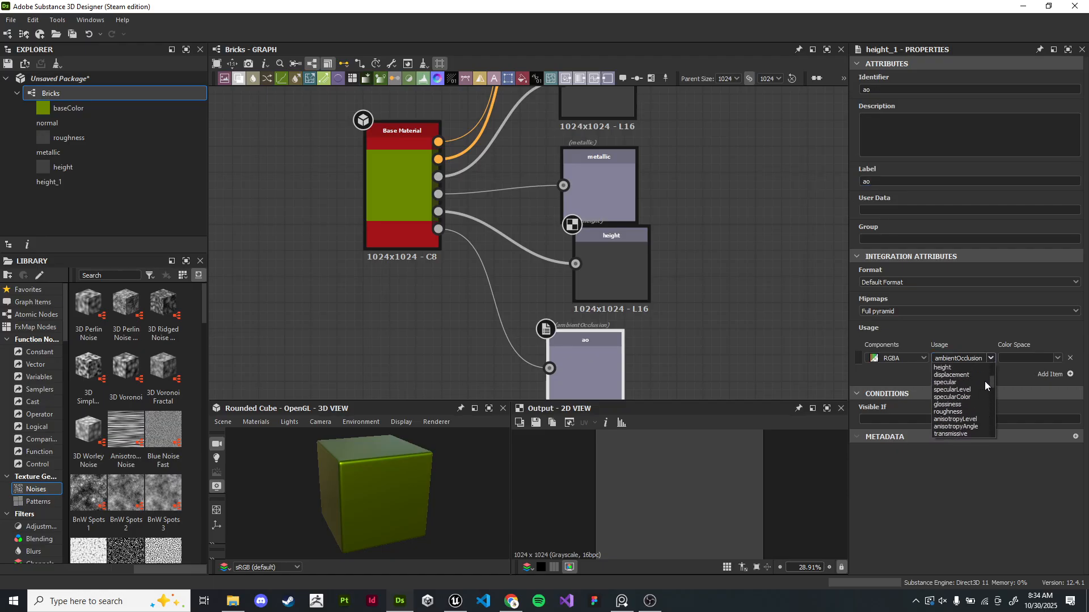
click(706, 328)
- Arrange the six output nodes in a vertical column beside the Base Material node
drag(574, 356, 597, 354)
click(621, 266)
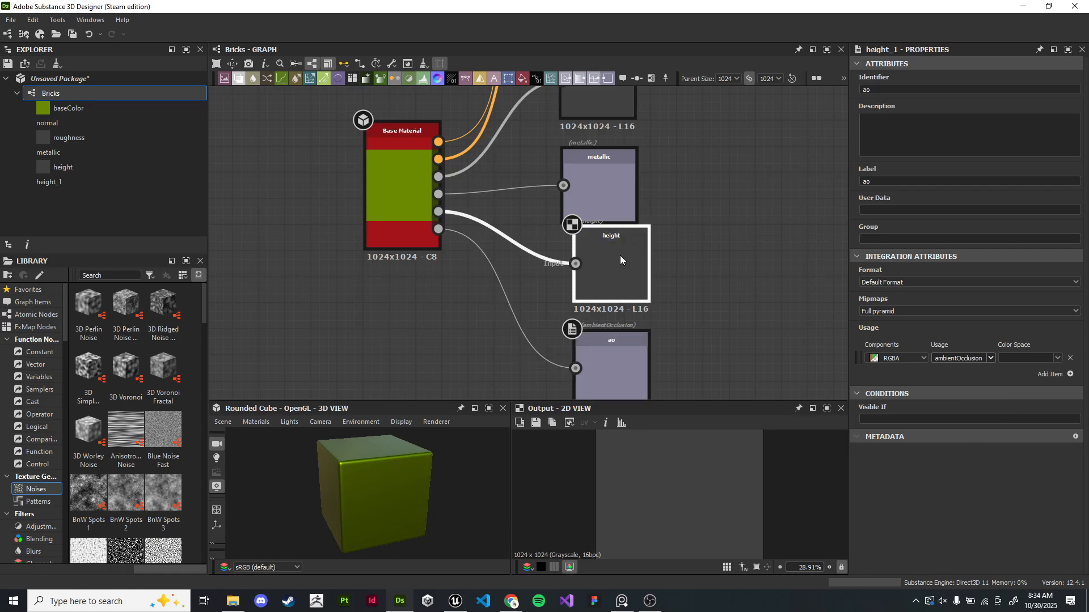
drag(601, 190, 614, 165)
middle_drag(661, 119, 666, 231)
drag(617, 194, 630, 168)
middle_drag(711, 164, 695, 239)
drag(586, 182, 604, 144)
middle_drag(672, 168, 687, 246)
drag(600, 145, 614, 107)
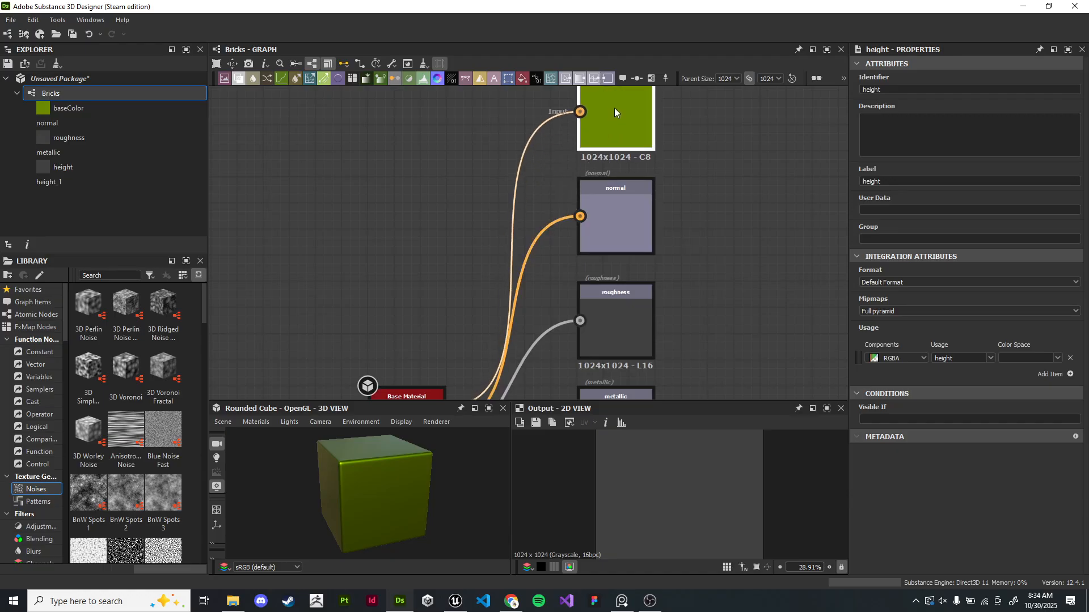
scroll(710, 226, down, 4)
middle_drag(736, 255, 644, 184)
scroll(641, 187, down, 1)
middle_drag(372, 233, 379, 219)
middle_drag(574, 173, 462, 179)
scroll(517, 239, up, 2)
scroll(396, 210, up, 5)
scroll(480, 218, down, 5)
middle_drag(541, 218, 580, 303)
middle_drag(597, 275, 569, 284)
scroll(569, 284, up, 1)
middle_drag(542, 220, 593, 225)
scroll(584, 221, down, 1)
middle_drag(507, 237, 575, 211)
drag(512, 272, 430, 260)
scroll(522, 260, up, 3)
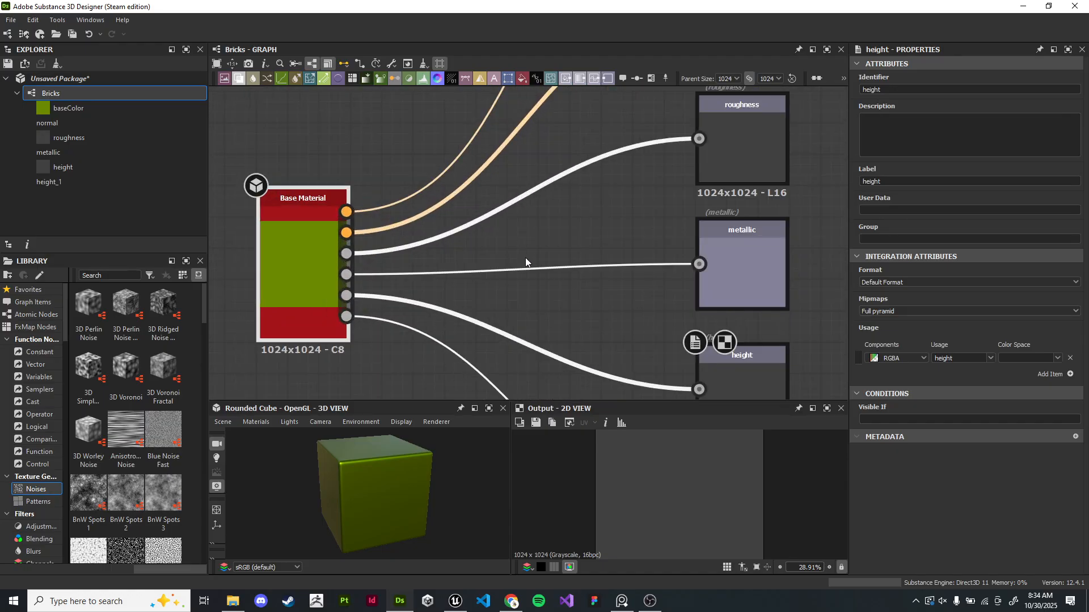
middle_drag(553, 167, 326, 284)
middle_drag(587, 126, 612, 174)
click(560, 158)
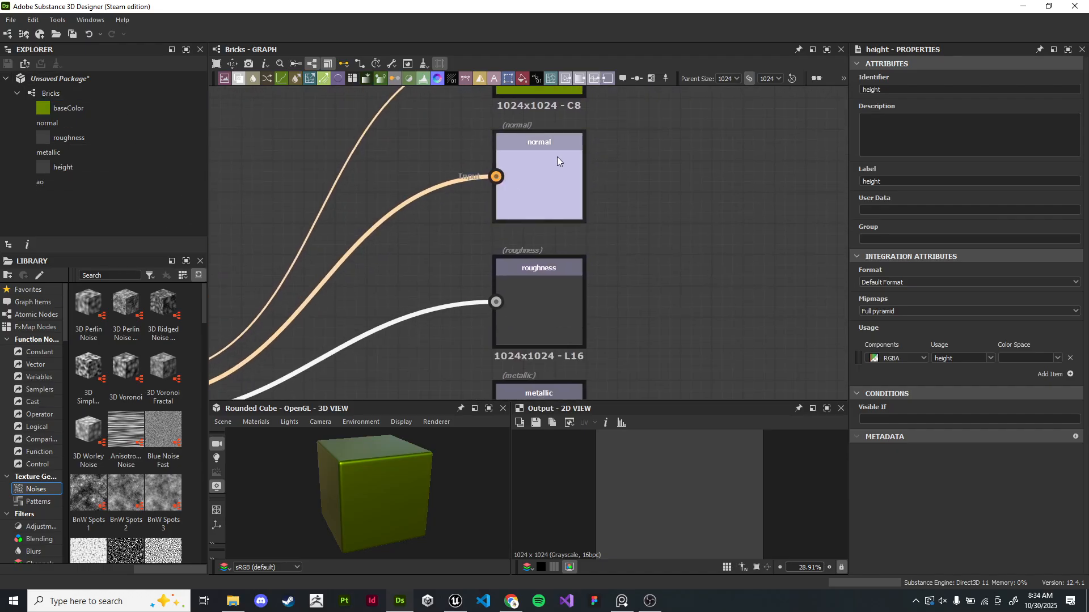
- Preview each output node in the 2D view and review the complete output graph
click(550, 309)
middle_drag(550, 305, 579, 162)
double_click(557, 285)
middle_drag(652, 258, 643, 140)
double_click(557, 288)
middle_drag(557, 288, 550, 152)
double_click(540, 276)
middle_drag(656, 137, 642, 388)
middle_drag(639, 94, 634, 300)
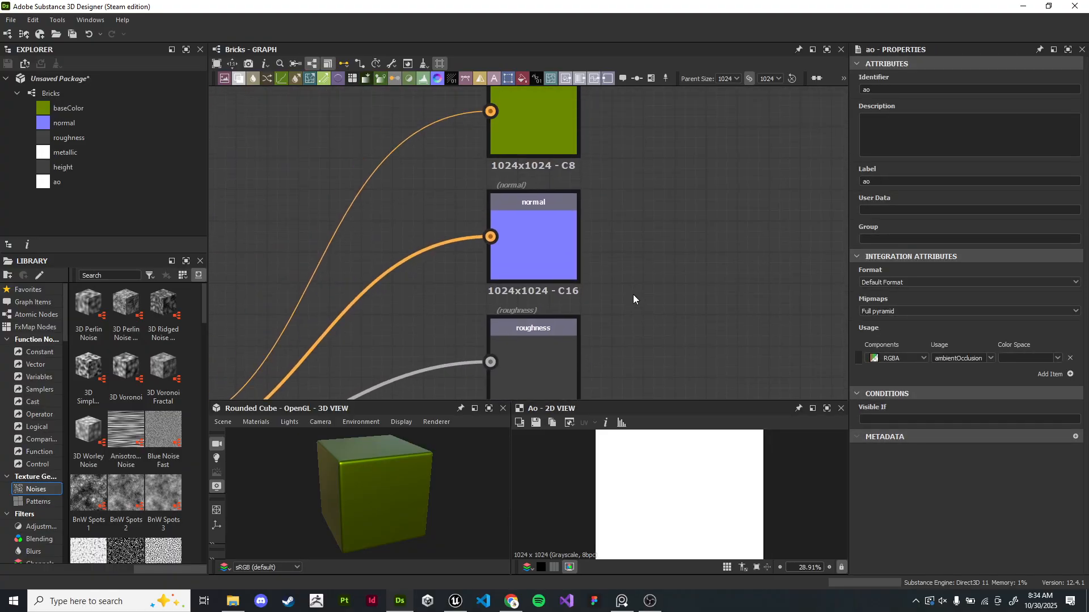
double_click(546, 235)
middle_drag(591, 186, 581, 283)
double_click(542, 176)
click(92, 106)
shift+click(97, 188)
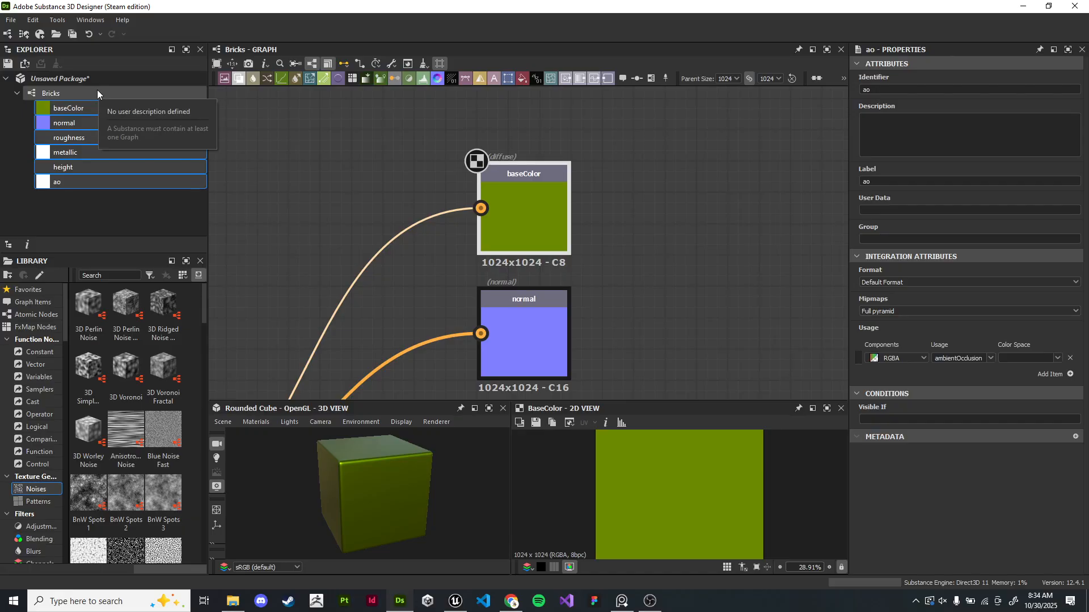
scroll(620, 288, down, 5)
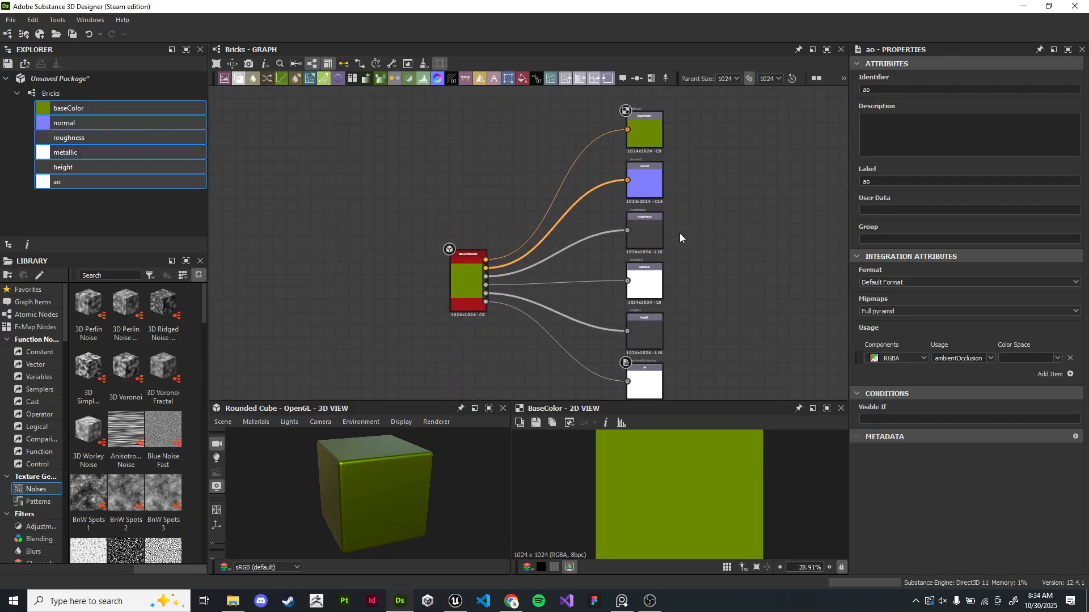
scroll(498, 256, up, 5)
middle_drag(549, 250, 340, 247)
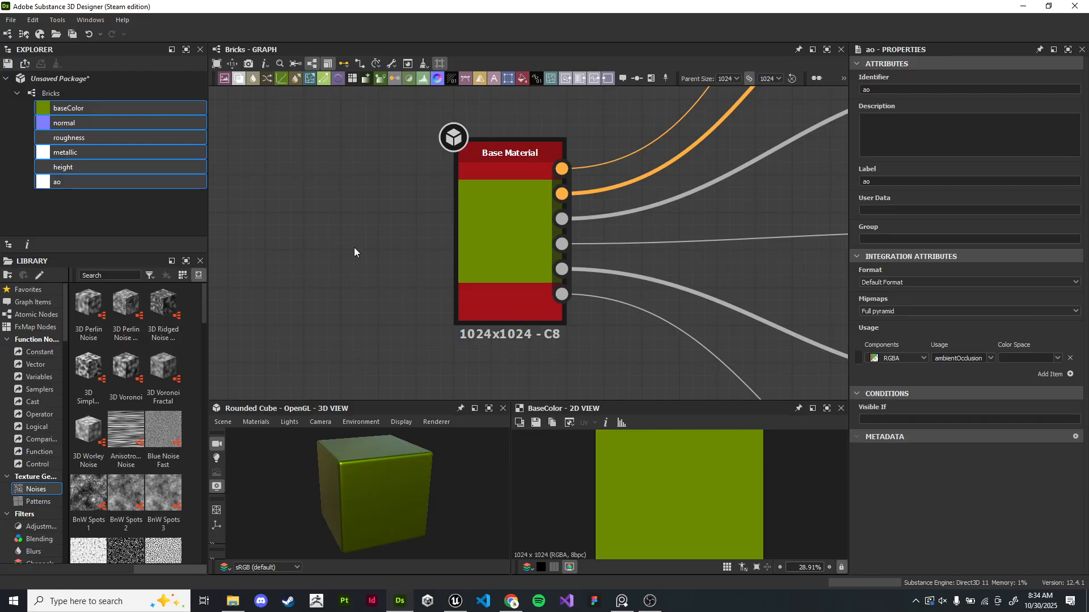
scroll(358, 243, down, 4)
scroll(391, 253, up, 3)
middle_drag(453, 239, 312, 213)
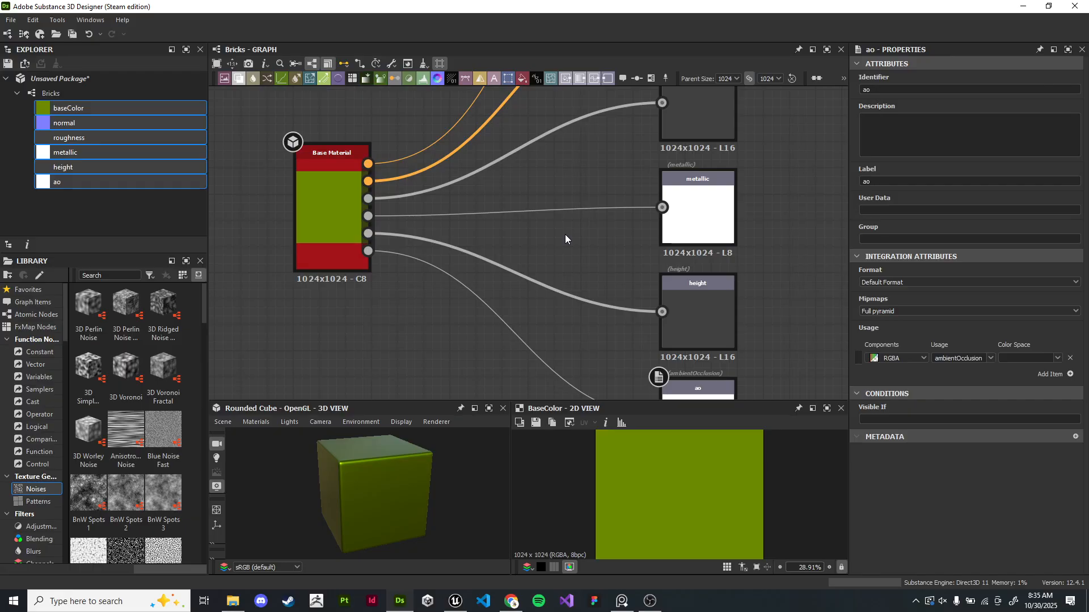
scroll(565, 239, up, 3)
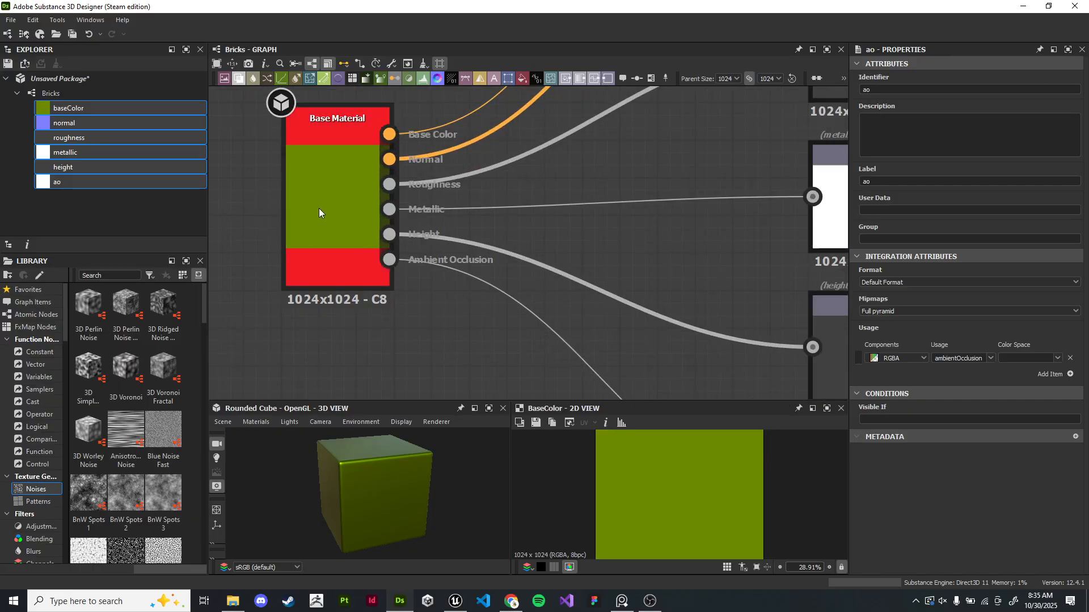
- Select the Base Material node and examine its instance parameters
middle_drag(620, 244, 745, 306)
scroll(589, 277, up, 3)
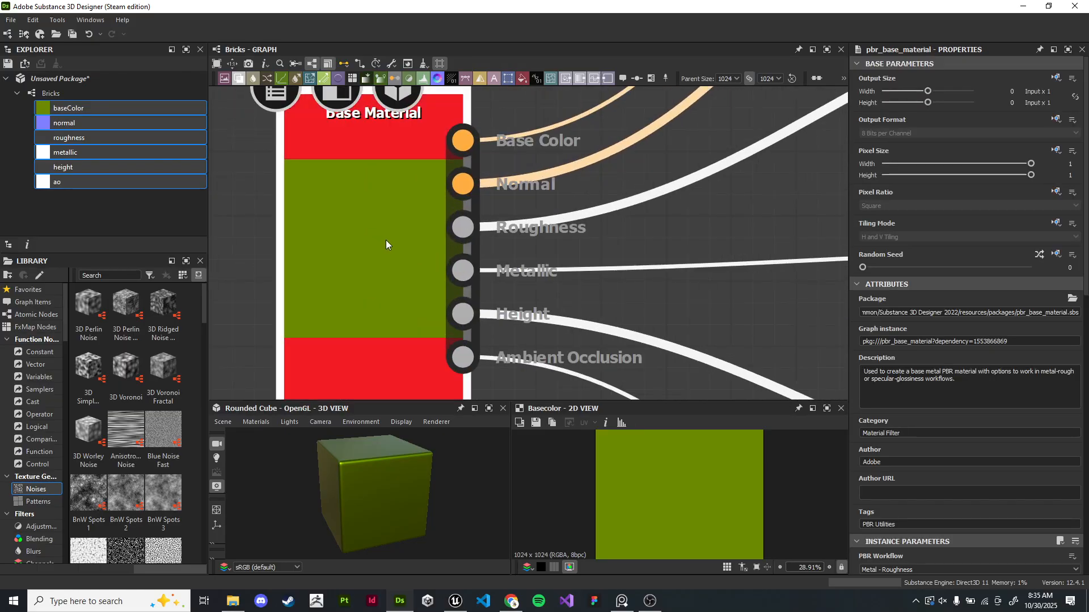
scroll(384, 240, down, 2)
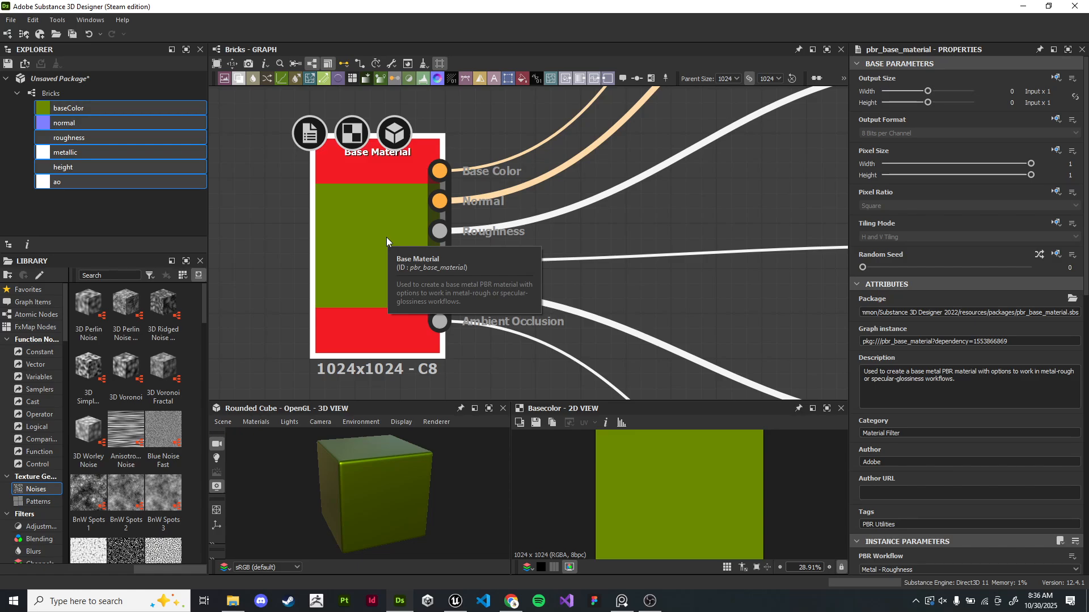
middle_drag(403, 232, 431, 219)
scroll(487, 225, down, 1)
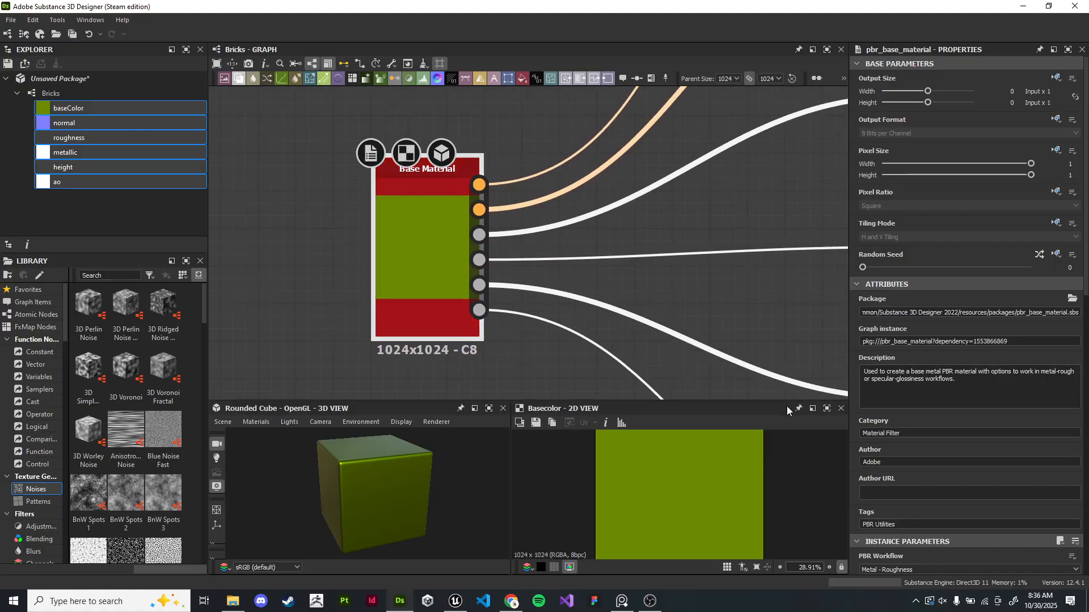
scroll(856, 416, down, 6)
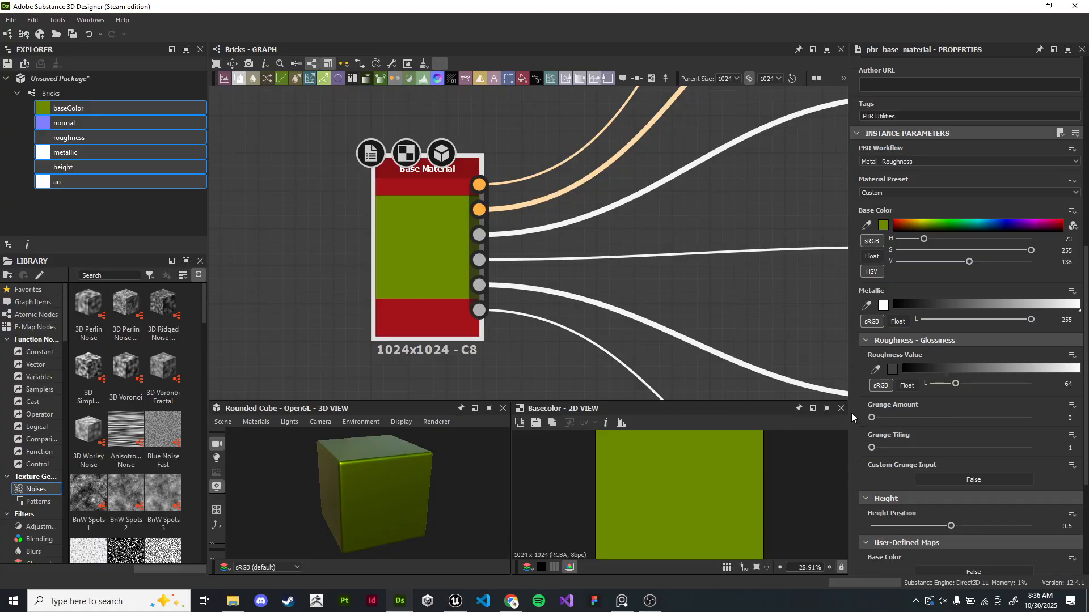
- Enable all six user-defined map inputs on the Base Material node
scroll(863, 407, down, 3)
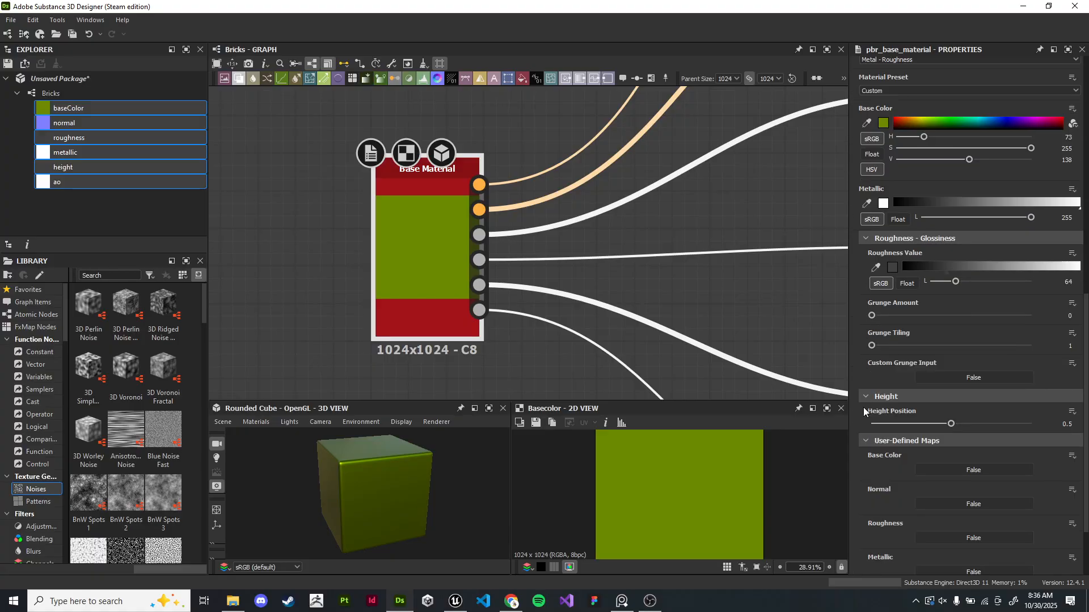
scroll(865, 408, down, 3)
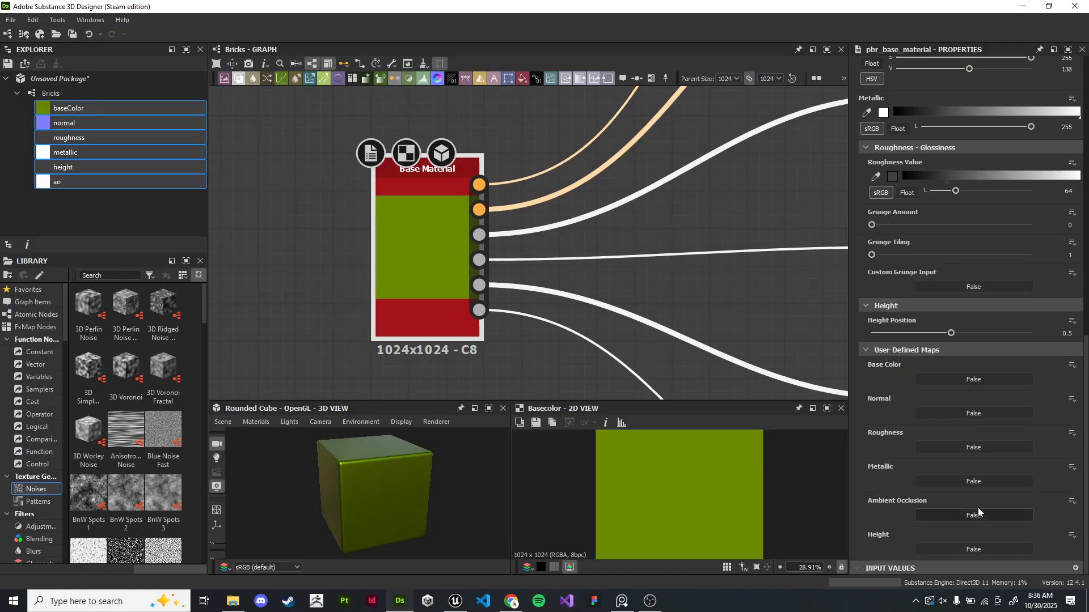
click(981, 379)
click(987, 414)
click(986, 447)
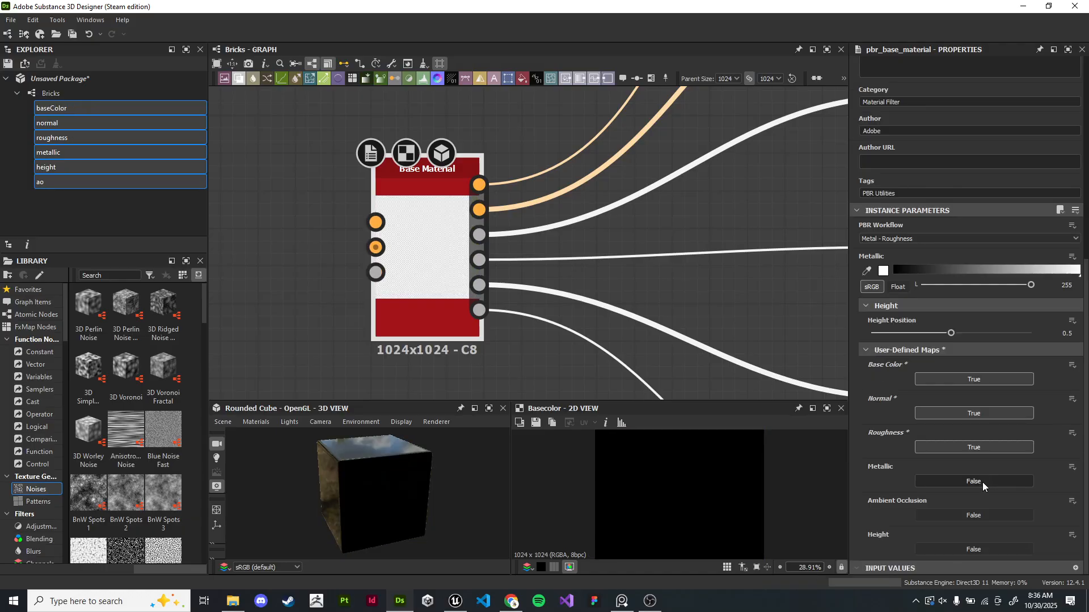
click(984, 482)
click(983, 516)
click(979, 550)
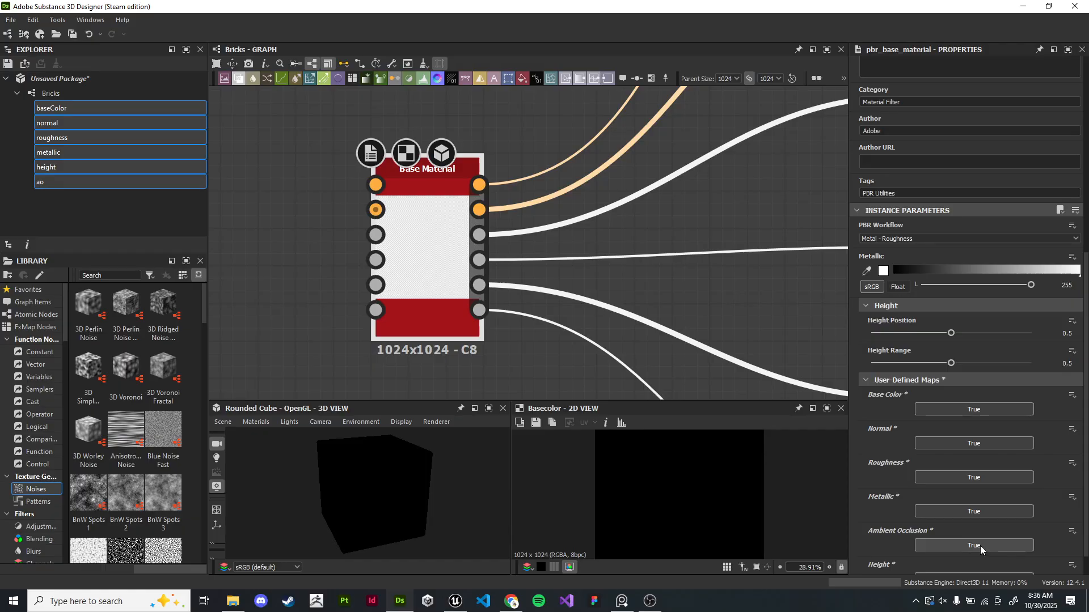
scroll(363, 245, up, 5)
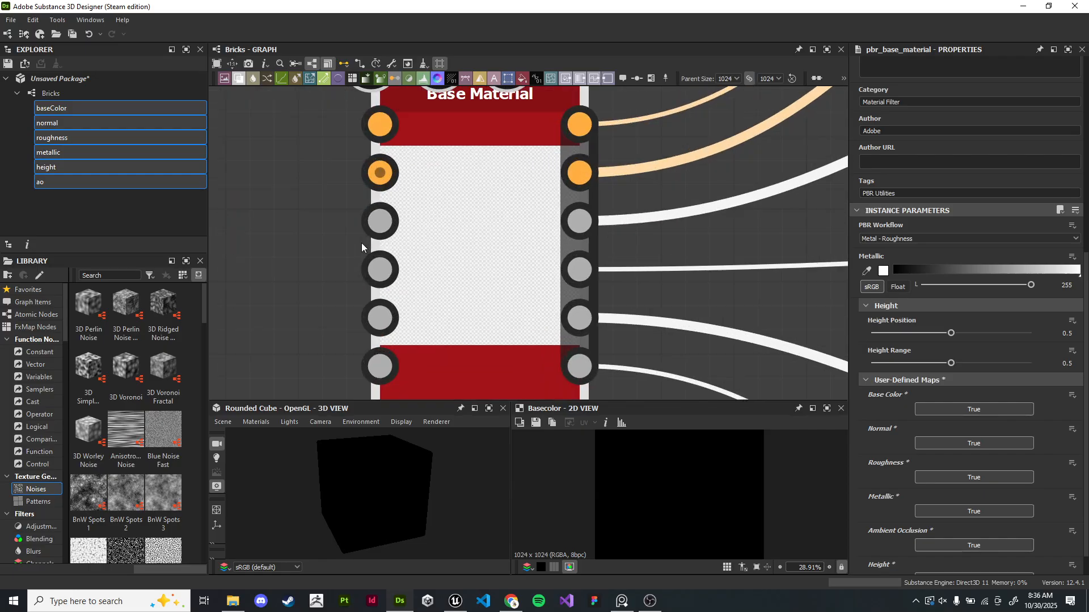
middle_drag(363, 244, 428, 214)
scroll(427, 214, down, 3)
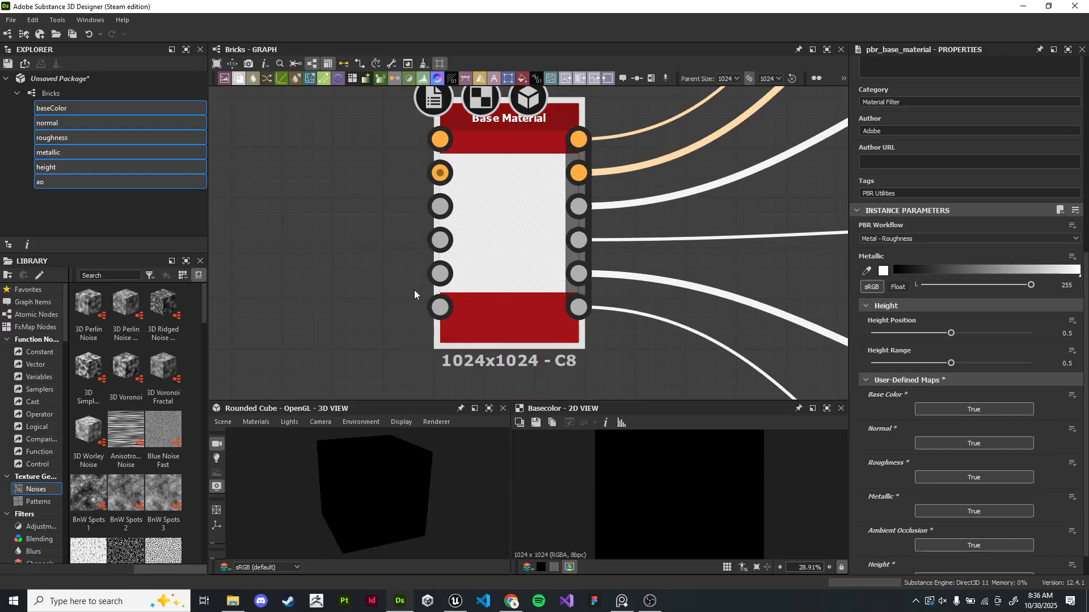
drag(345, 447, 358, 482)
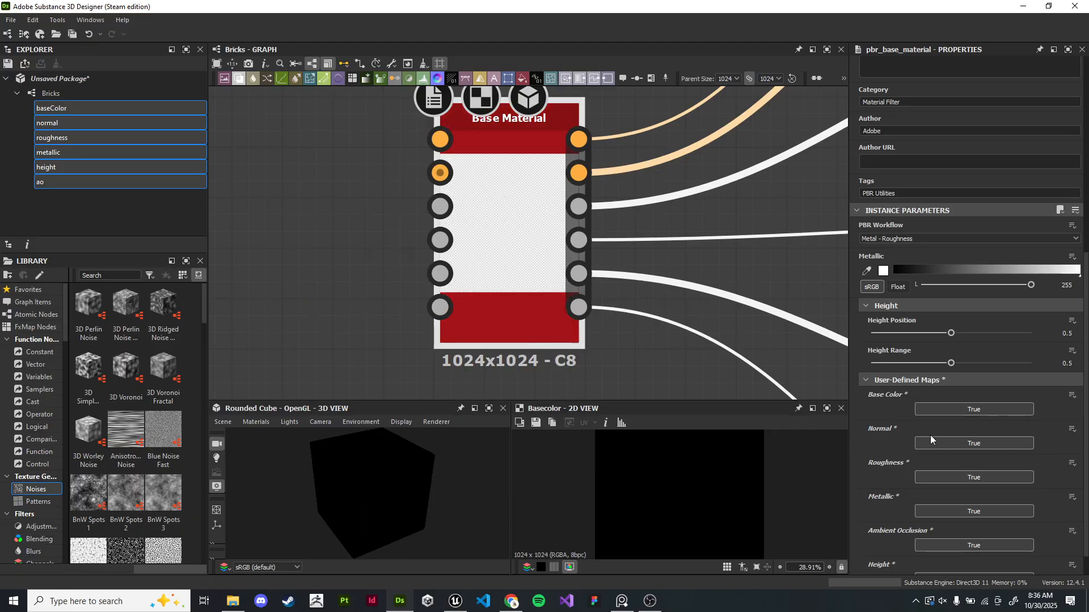
- Disable the Base Color, Normal, Roughness, Metallic and Ambient Occlusion user-defined maps, leaving only Height enabled
scroll(897, 257, down, 2)
click(959, 380)
click(967, 550)
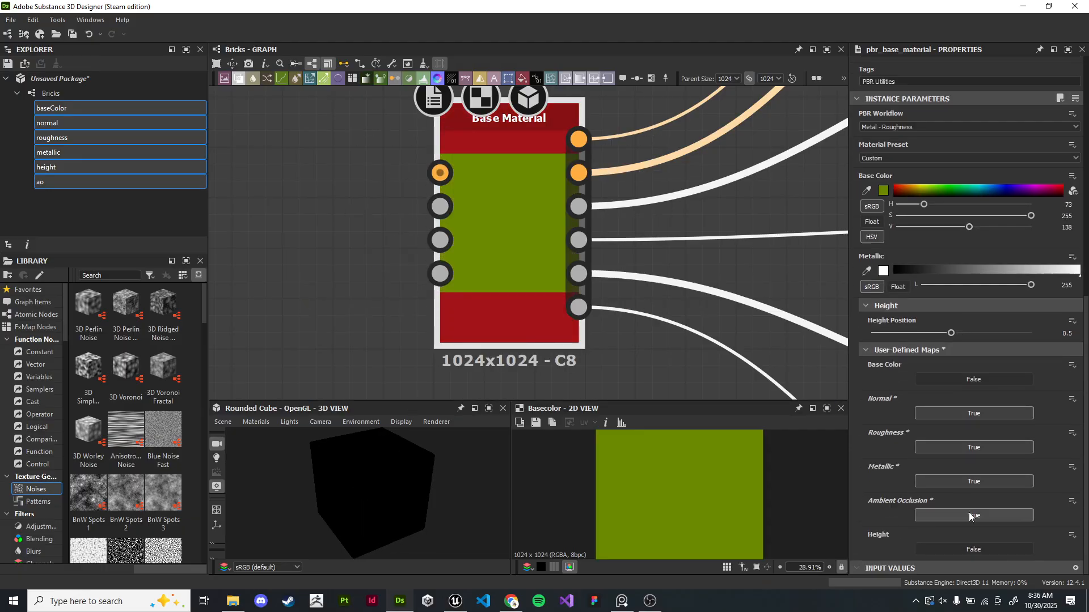
click(964, 515)
click(967, 481)
click(967, 448)
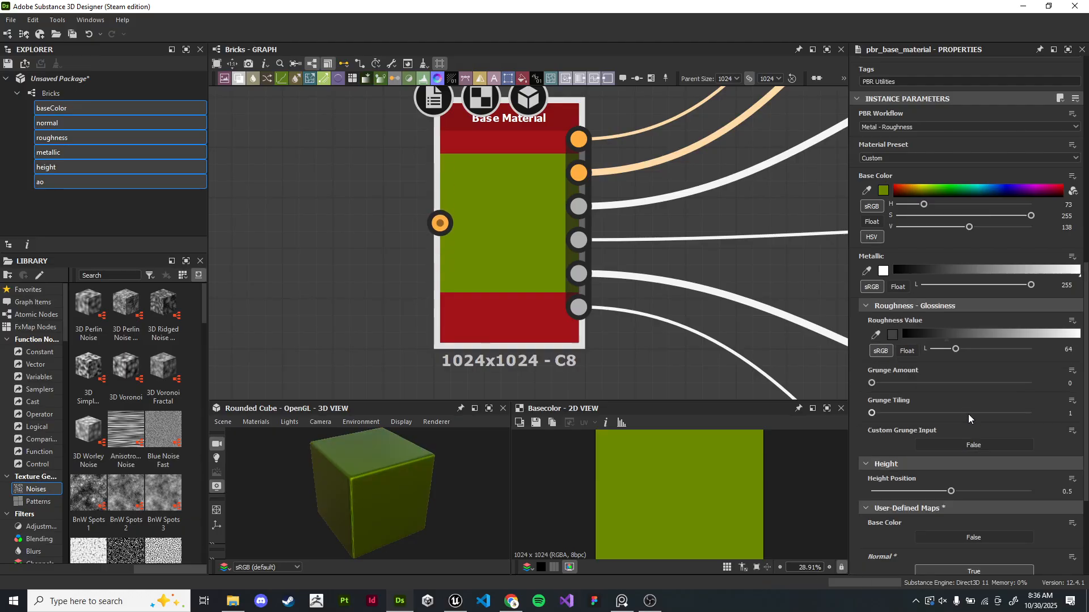
scroll(965, 526, down, 4)
click(967, 436)
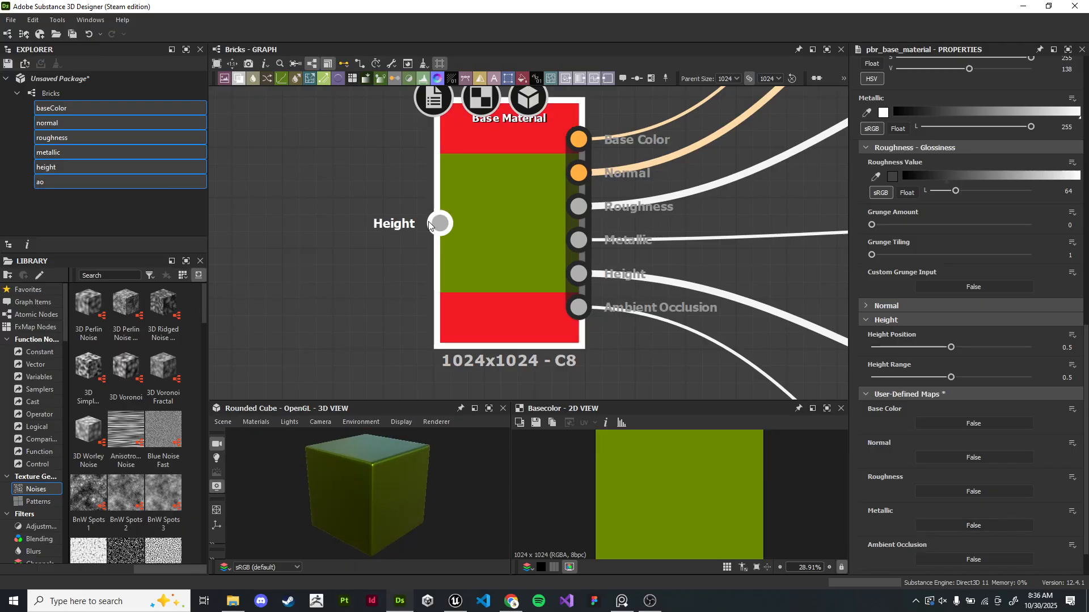
- Pick an orange base color for the Base Material (H 29, V 181)
scroll(877, 451, up, 3)
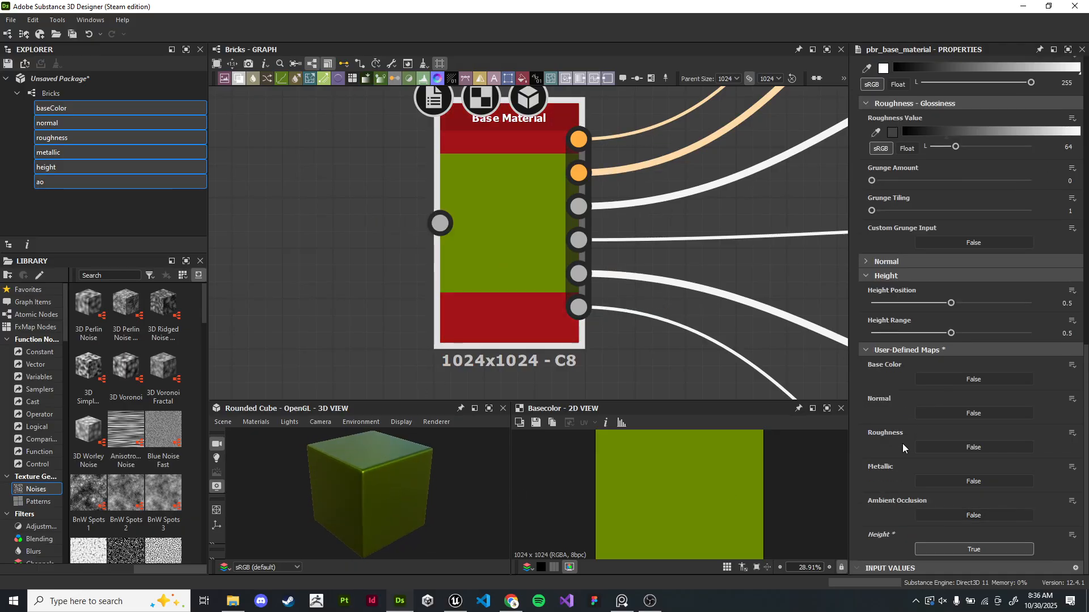
scroll(876, 452, up, 1)
drag(914, 189, 906, 189)
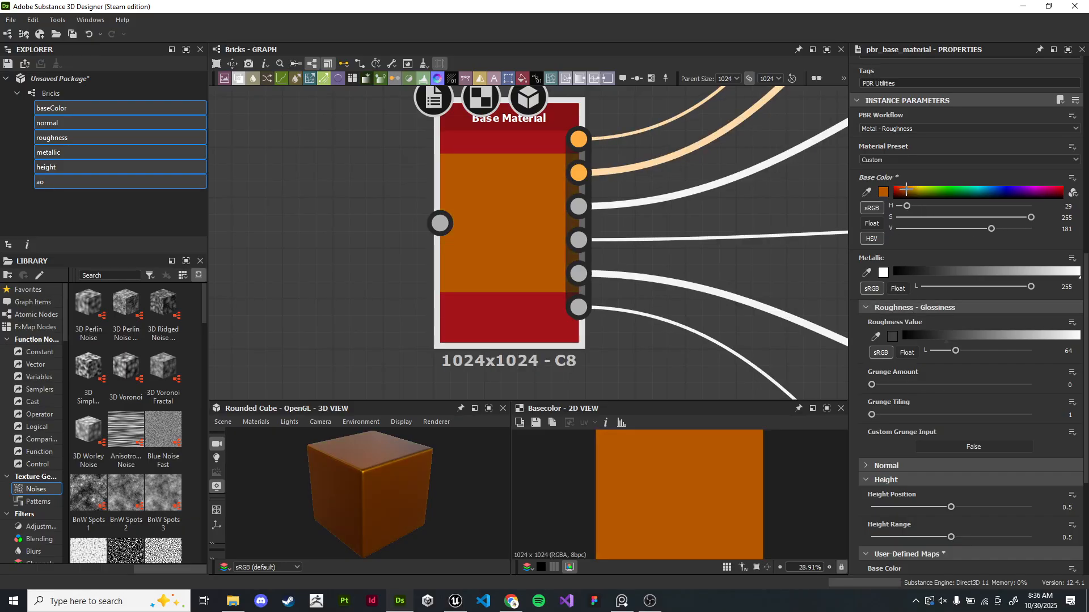
- Set the Base Material's metallic to 0 and its roughness value to 56
scroll(911, 400, down, 1)
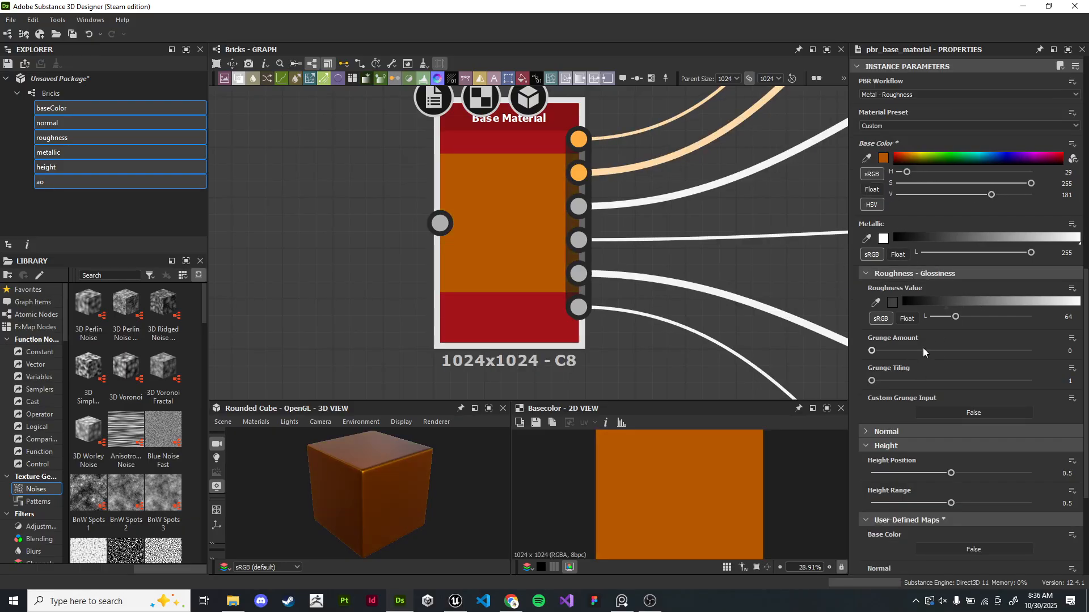
drag(1064, 239, 836, 226)
scroll(960, 333, down, 1)
mouse_move(960, 268)
mouse_down()
mouse_move(847, 259)
mouse_move(941, 264)
mouse_up()
drag(460, 482, 425, 494)
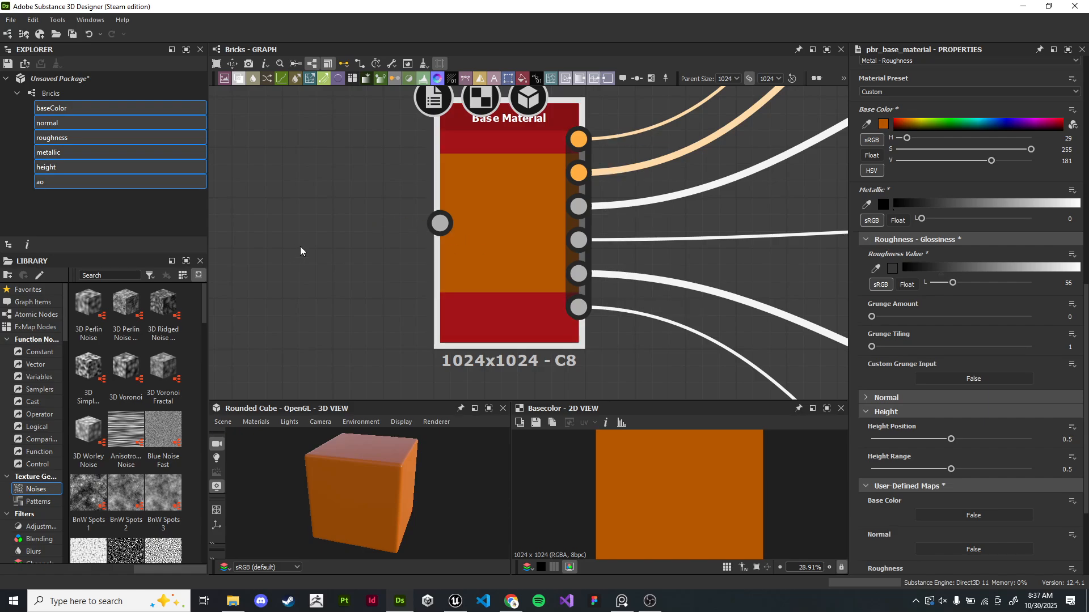
- Add a Cells 2 noise node to the graph
scroll(299, 251, down, 2)
scroll(321, 265, down, 3)
middle_drag(321, 266, 709, 223)
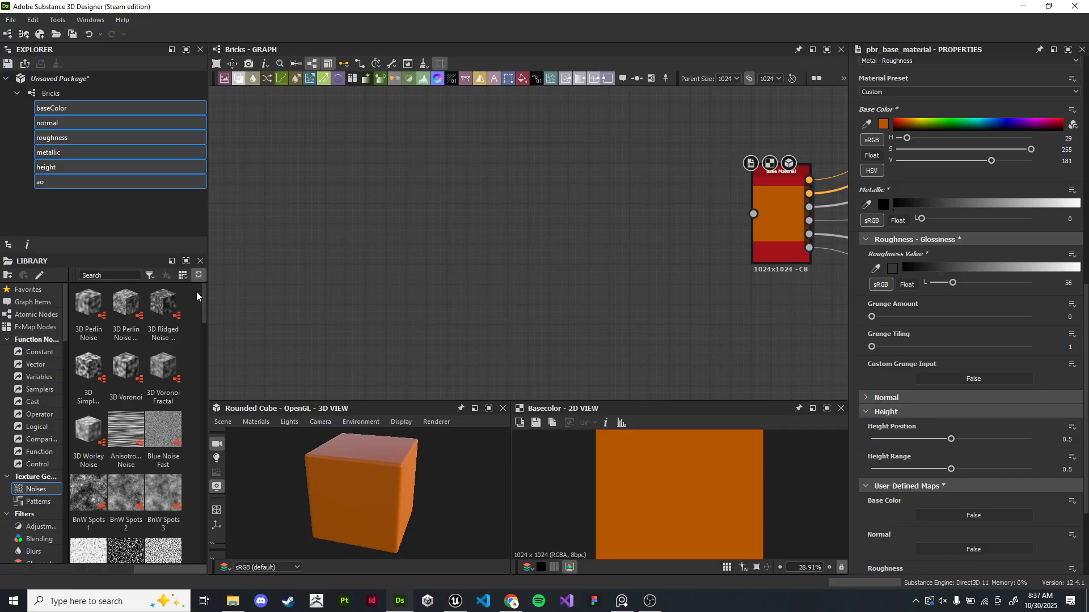
drag(204, 306, 225, 386)
scroll(162, 397, up, 5)
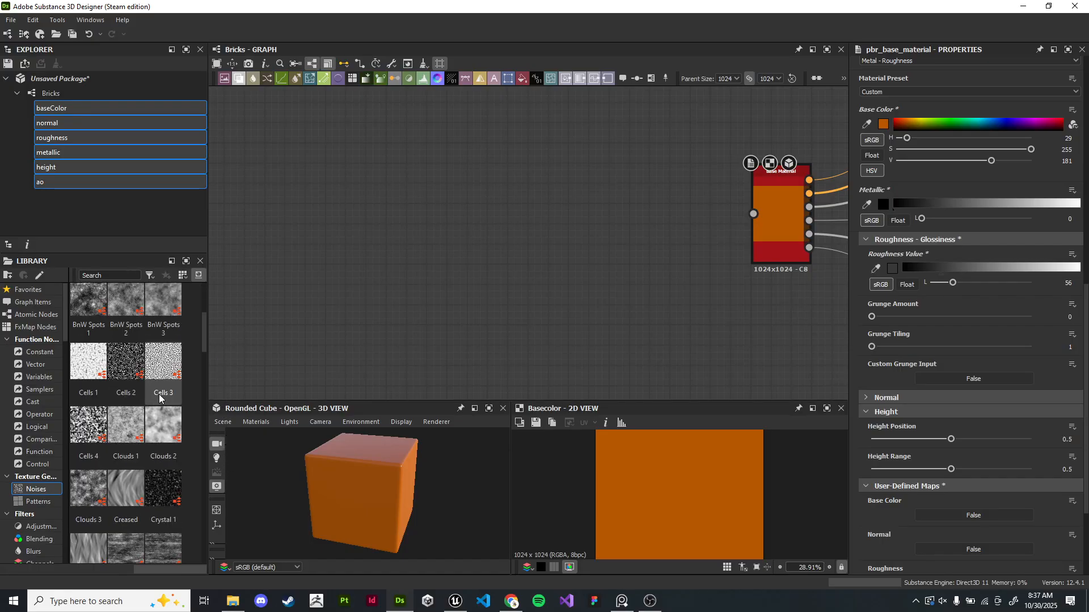
scroll(125, 337, down, 3)
drag(126, 366, 325, 262)
scroll(325, 262, up, 4)
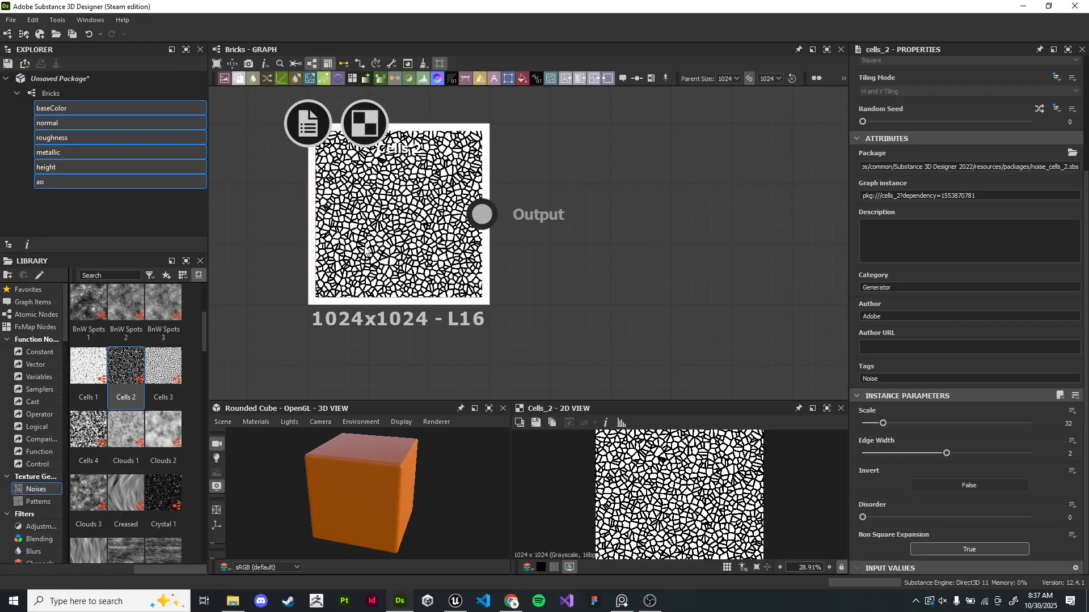
- Delete the Cells 2 node
right_click(389, 221)
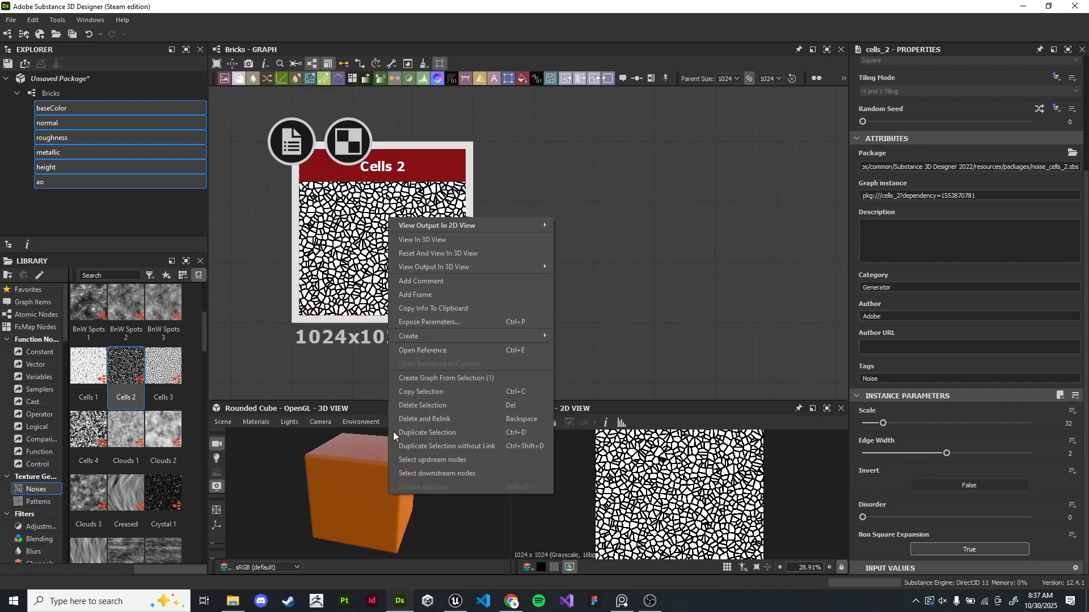
click(463, 416)
scroll(137, 470, down, 10)
scroll(137, 470, up, 10)
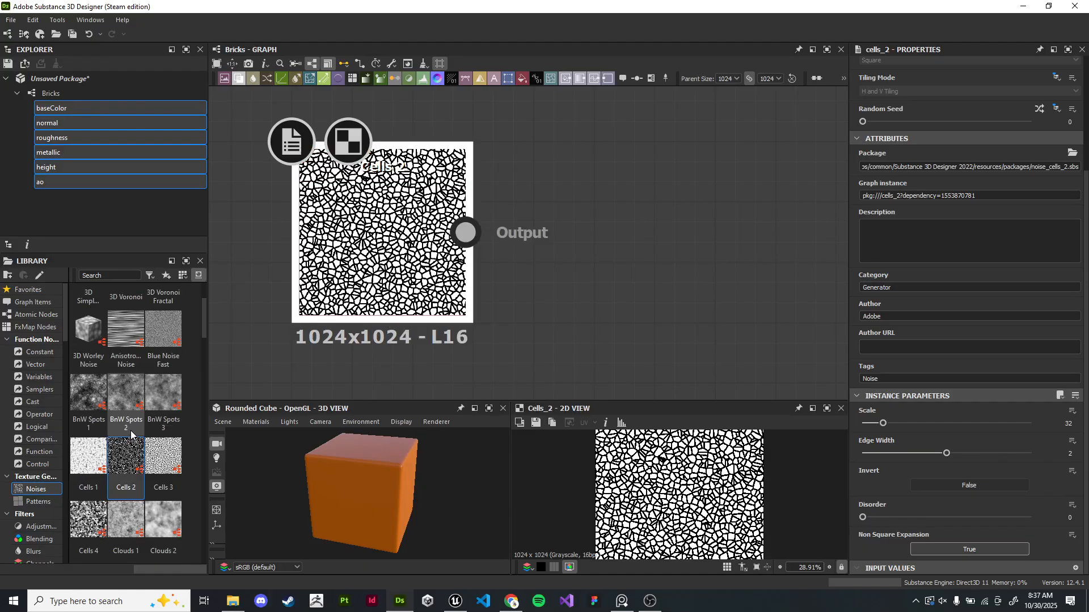
scroll(130, 431, up, 2)
key(Delete)
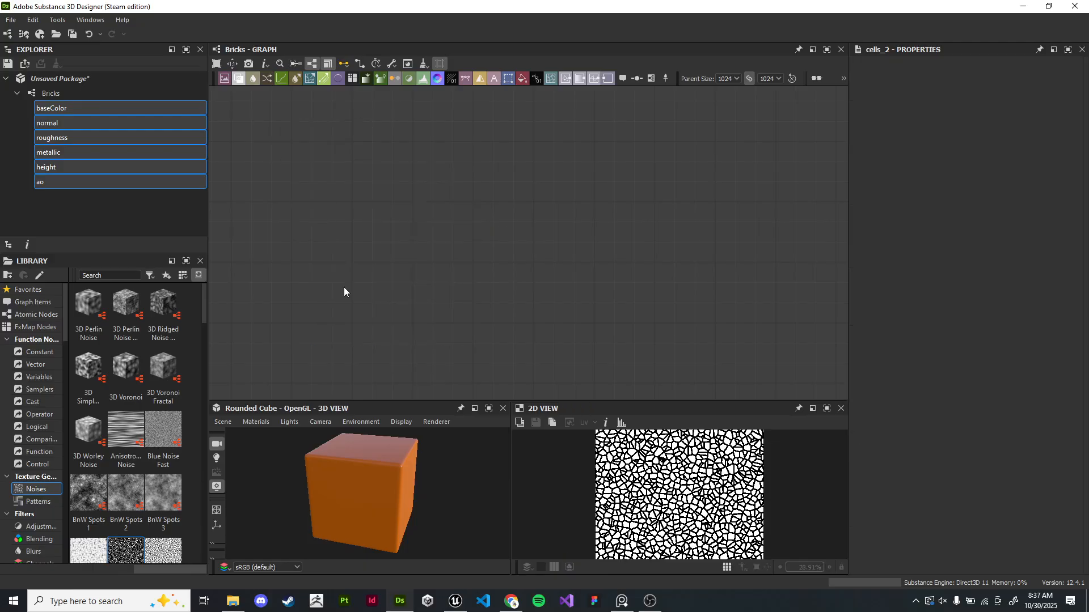
- Add a Checker 1 pattern node to the graph
scroll(136, 502, down, 5)
click(35, 504)
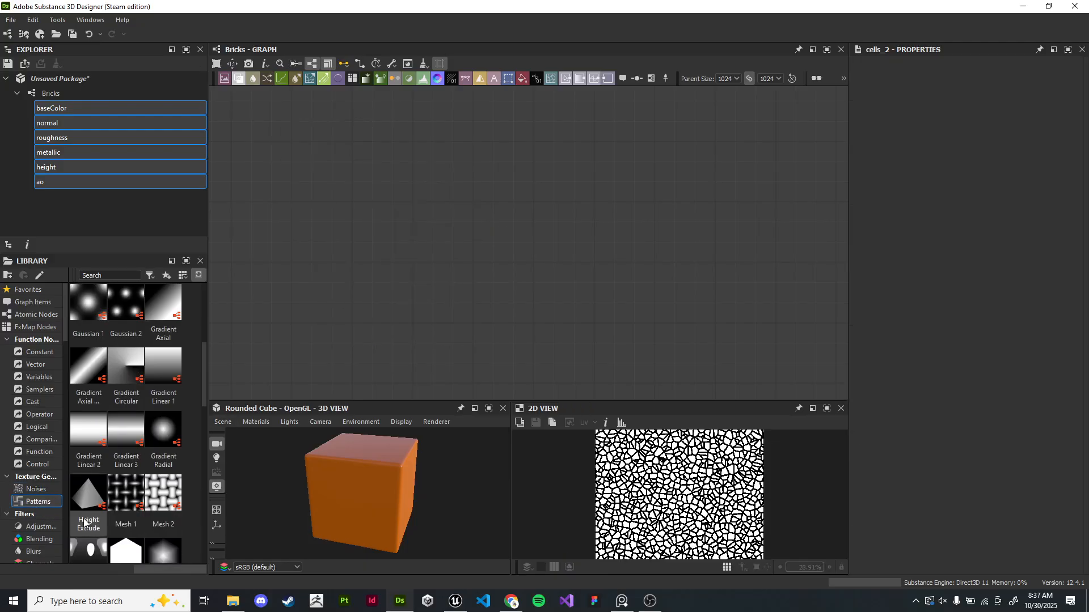
drag(202, 370, 213, 310)
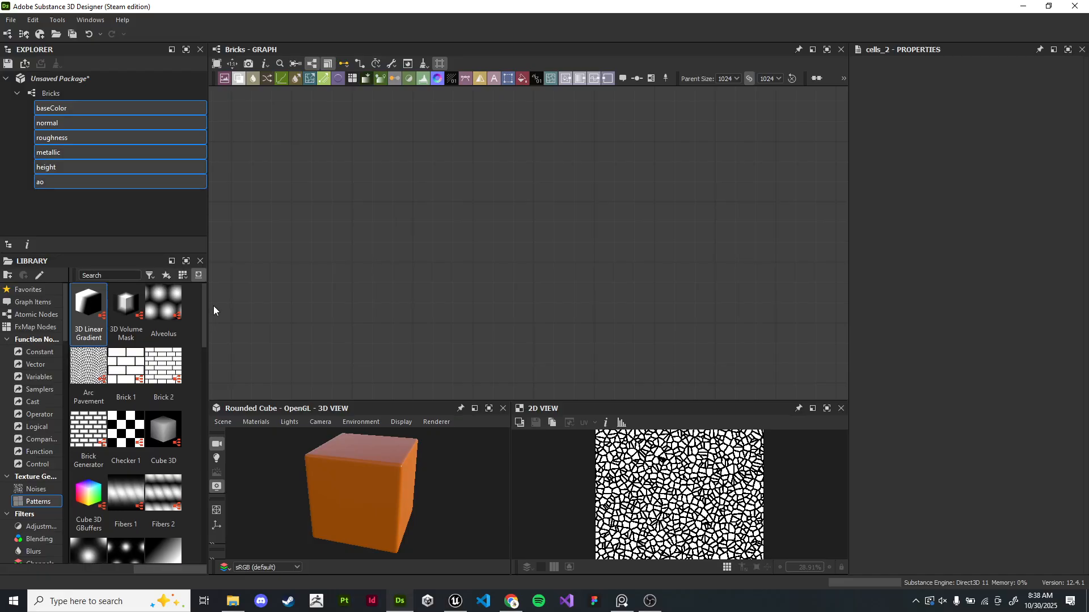
drag(126, 429, 517, 145)
scroll(474, 223, up, 5)
scroll(475, 223, down, 5)
scroll(475, 224, up, 5)
scroll(475, 223, down, 2)
scroll(638, 162, up, 5)
middle_drag(544, 128, 783, 164)
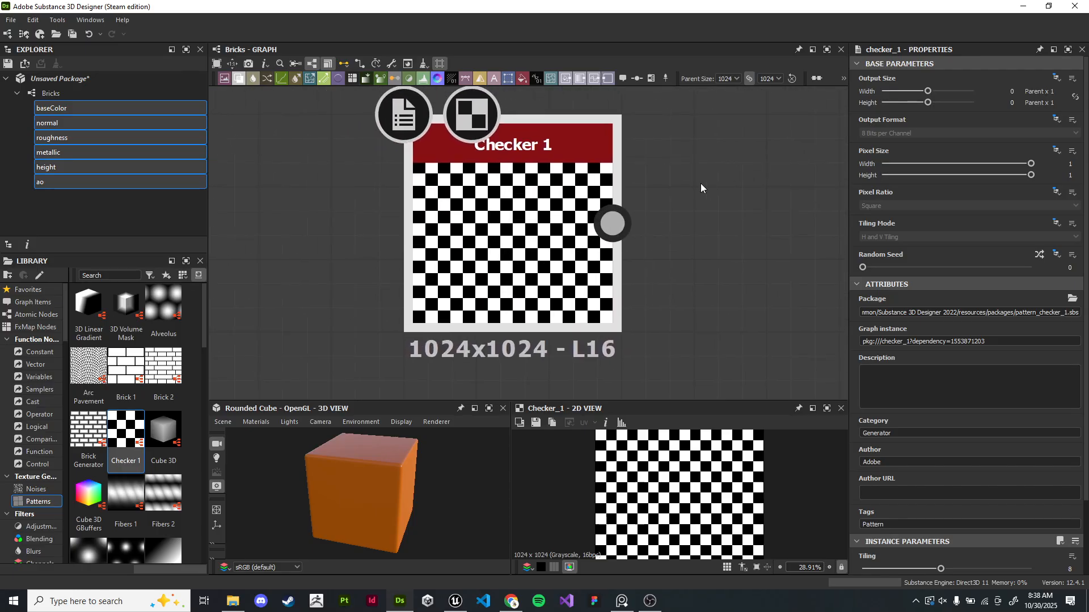
- Set the Checker 1 tiling to 3 and enable Rotate 45 Degrees
middle_drag(675, 231, 546, 221)
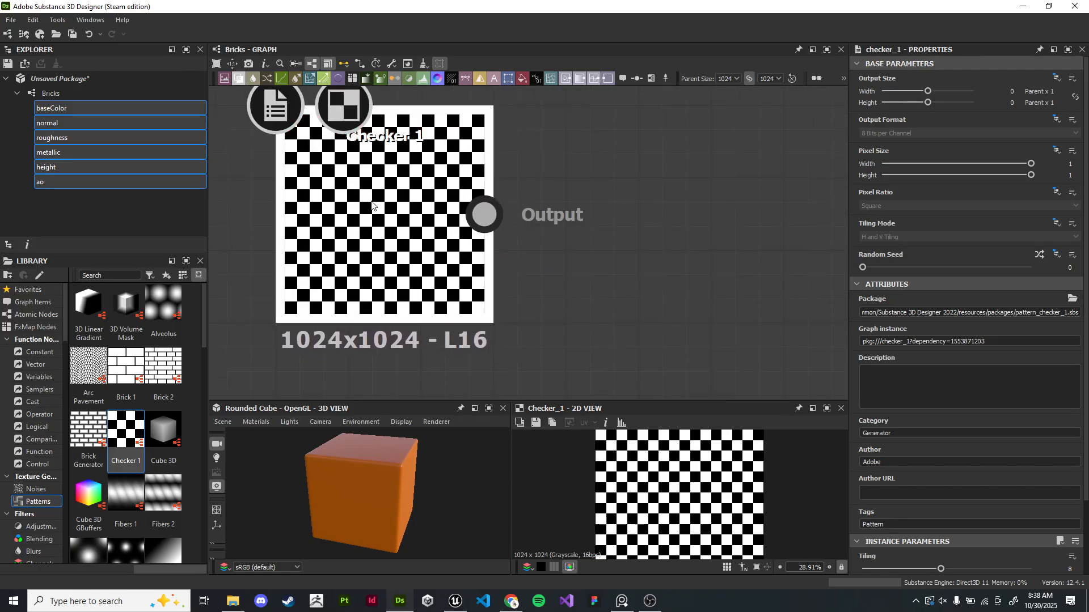
scroll(898, 319, down, 3)
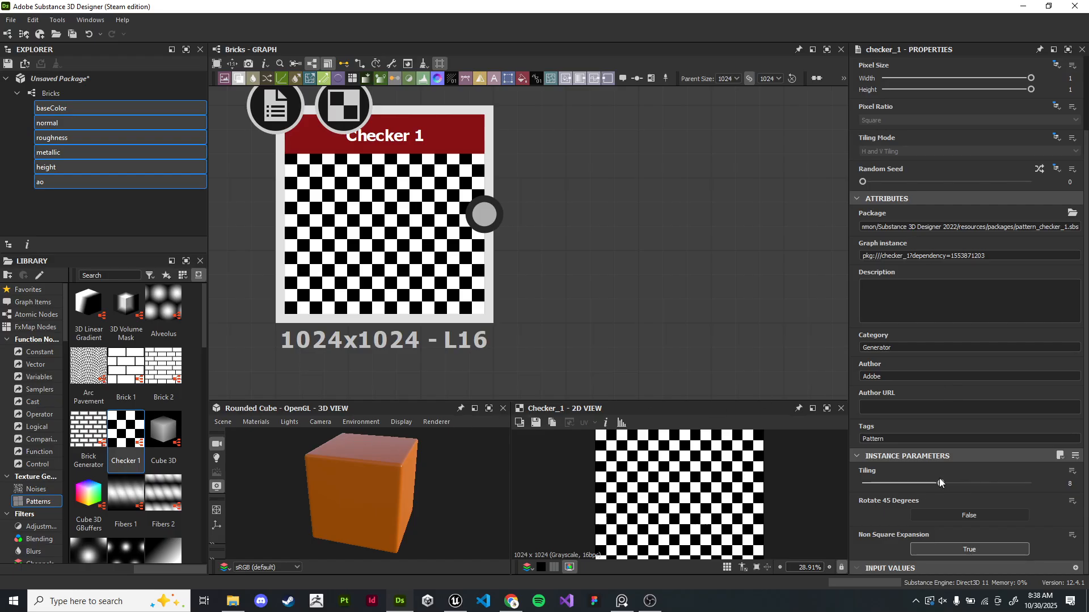
drag(940, 485, 874, 486)
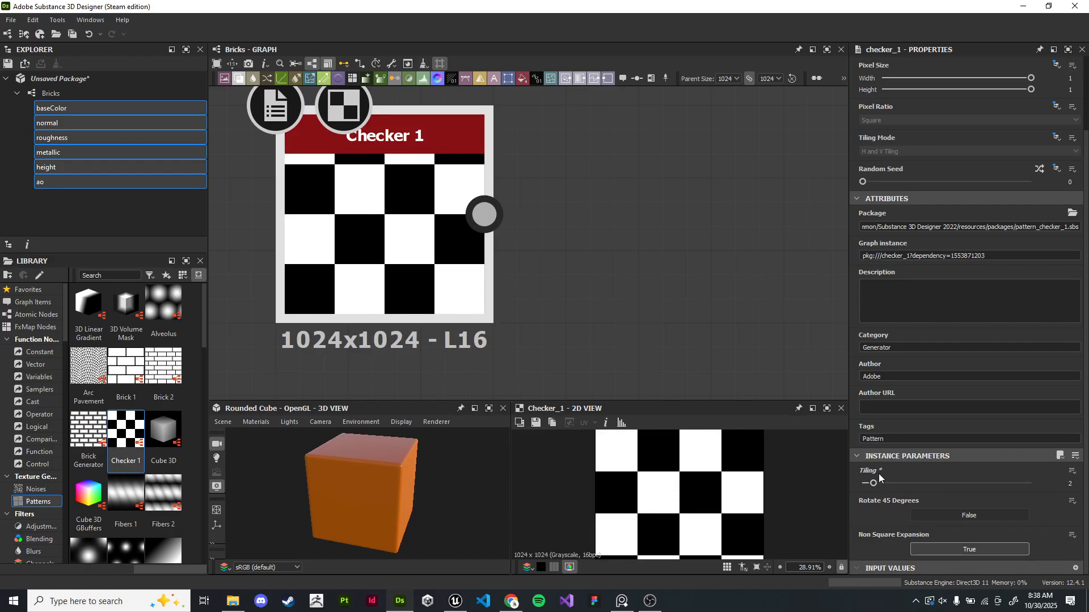
click(953, 514)
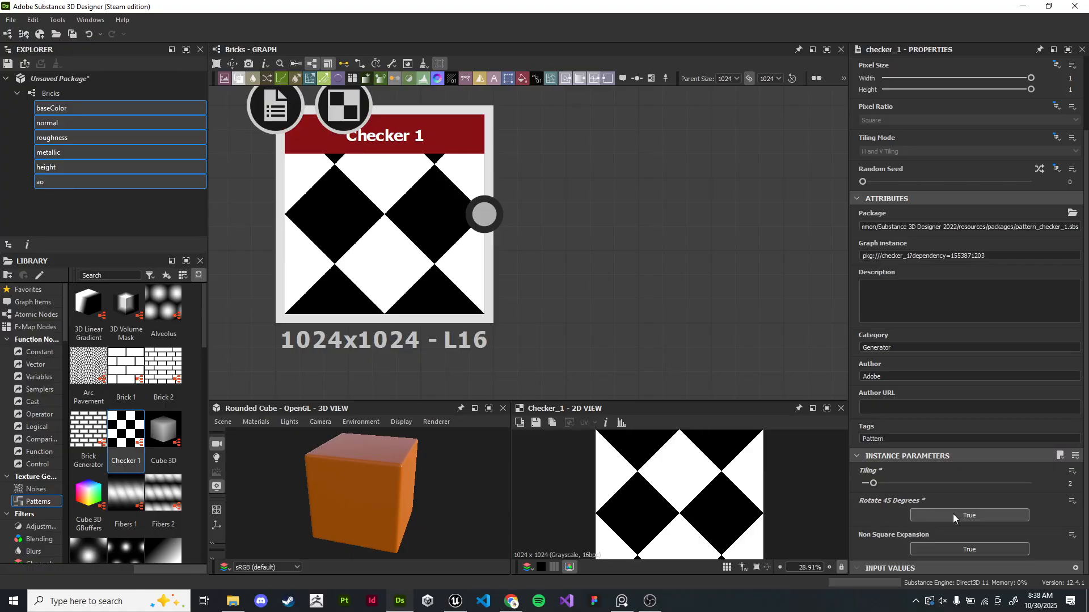
scroll(415, 278, down, 1)
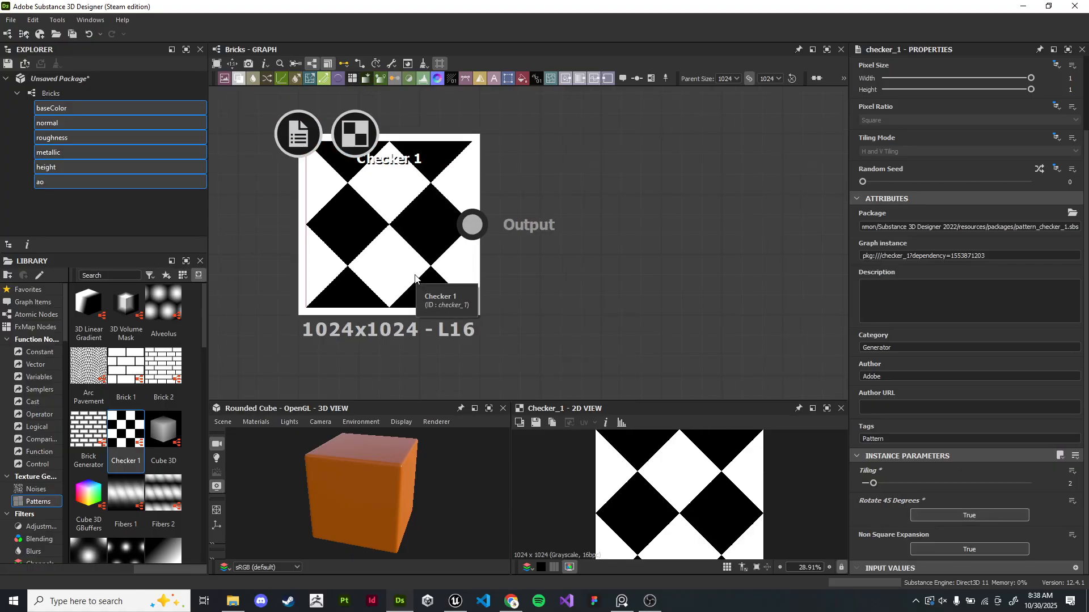
mouse_move(874, 484)
mouse_down()
mouse_move(863, 484)
mouse_move(882, 489)
mouse_up()
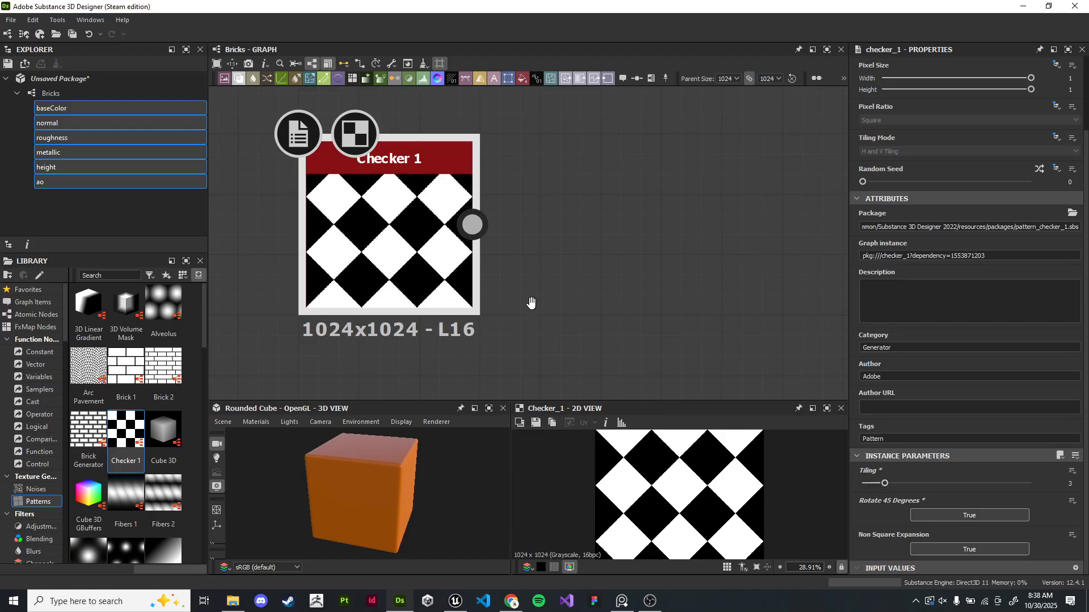
- Delete the Checker 1 node
middle_drag(559, 315, 525, 257)
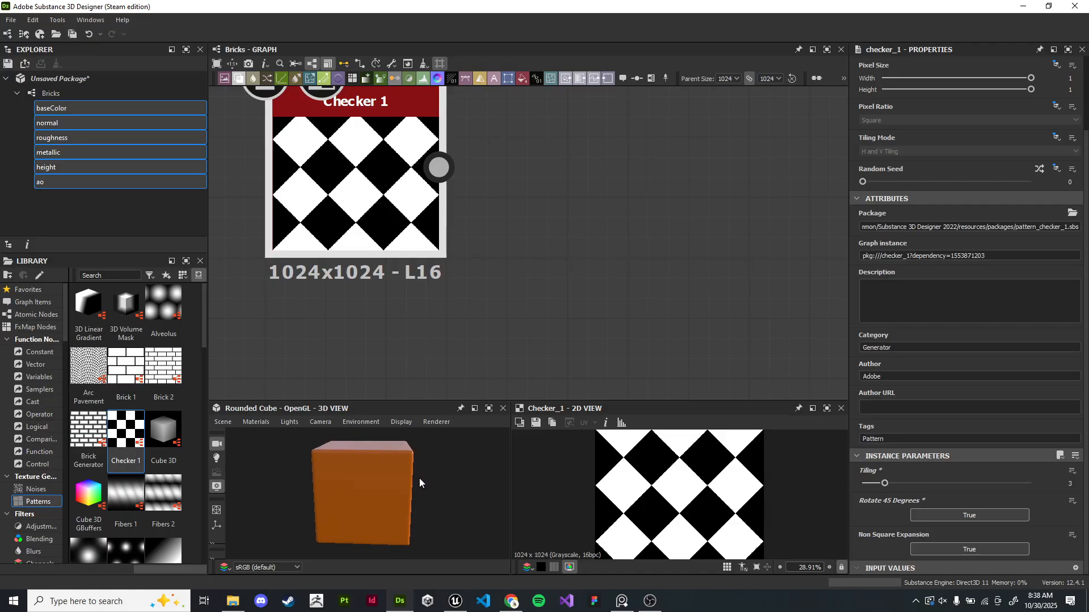
drag(540, 401, 546, 349)
scroll(590, 271, down, 4)
middle_drag(589, 260, 372, 228)
drag(263, 193, 409, 221)
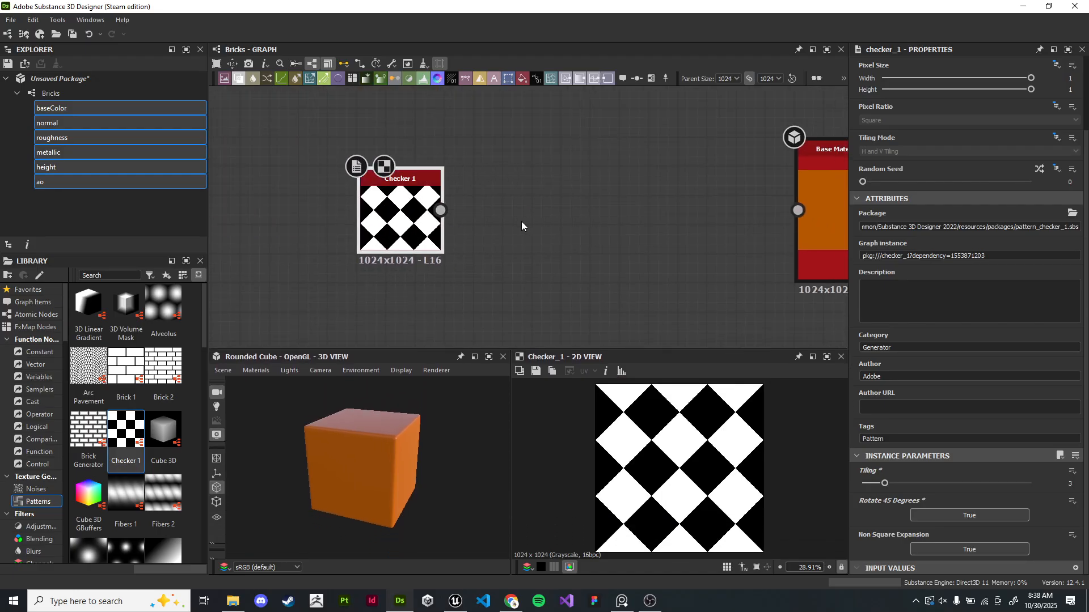
key(Delete)
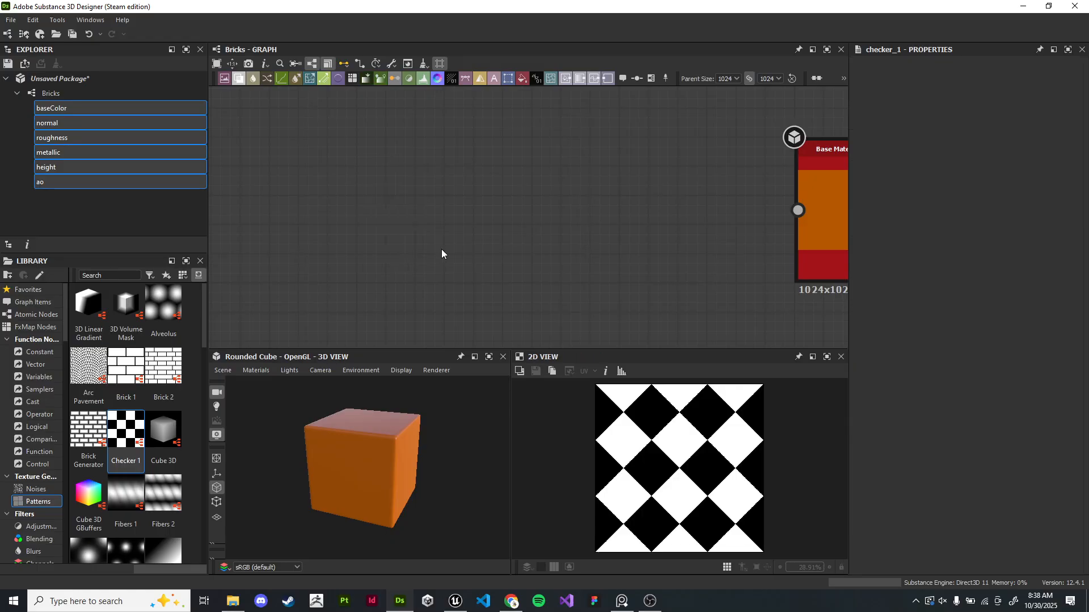
- Add a Mesh 2 pattern node to the graph and set its tiling to 3
scroll(128, 493, down, 6)
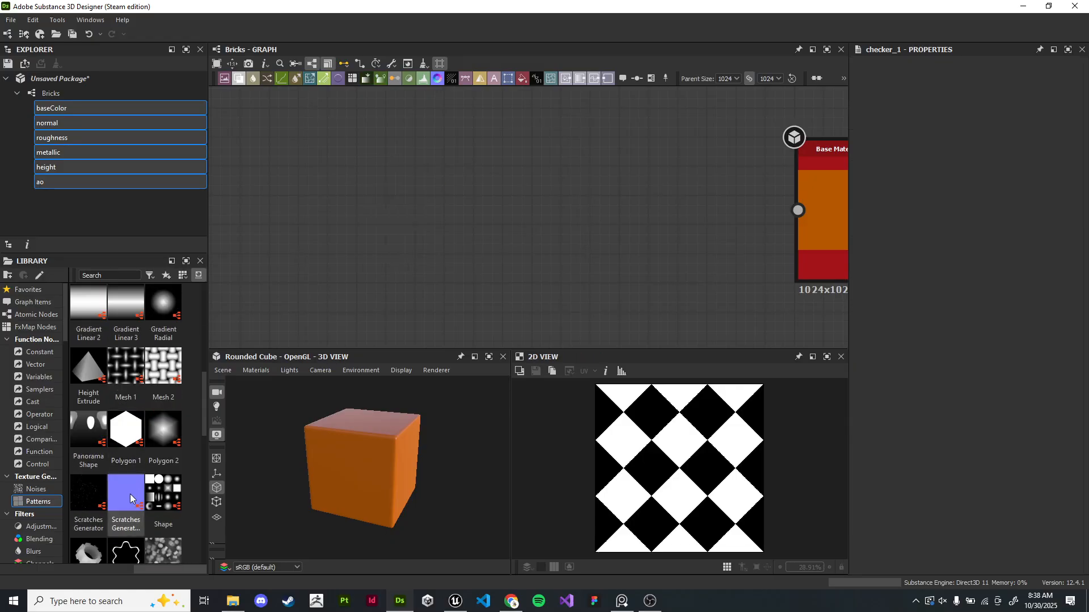
drag(163, 365, 515, 223)
middle_drag(628, 217, 518, 197)
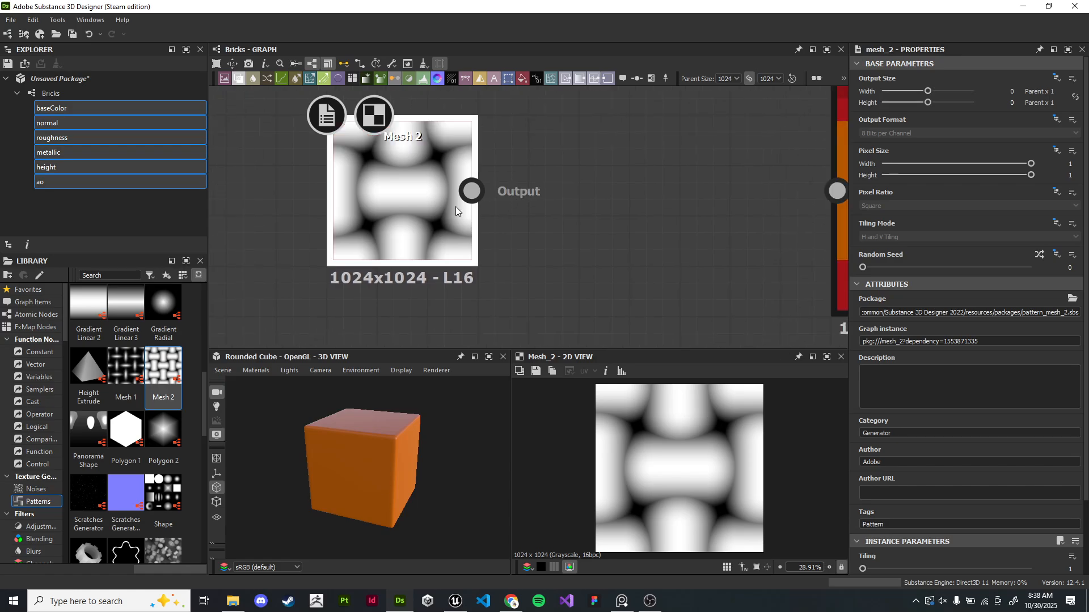
scroll(878, 499, down, 2)
drag(864, 501, 885, 501)
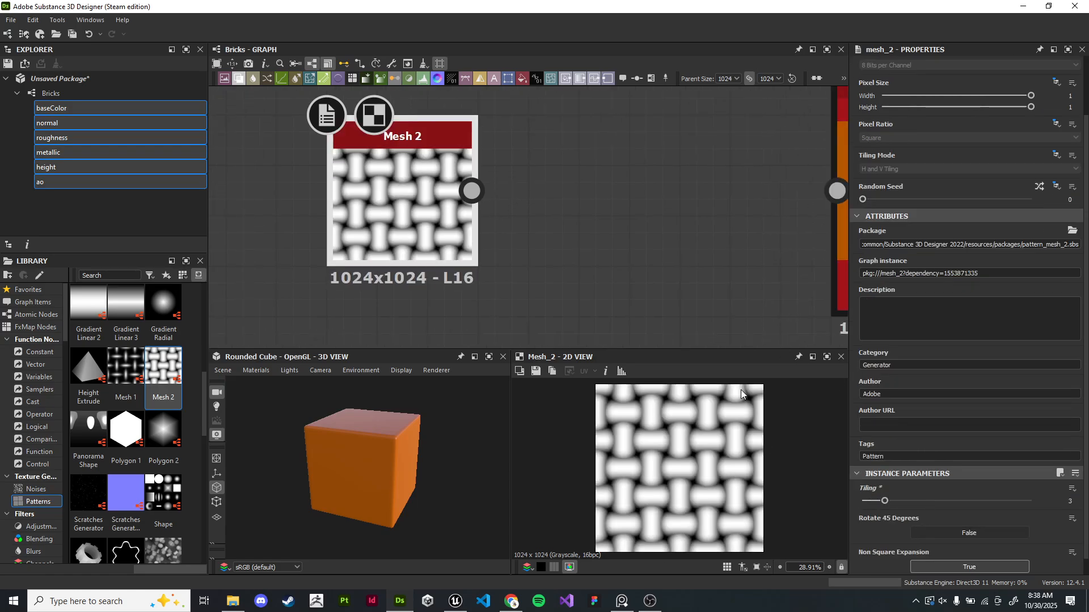
- Connect the Mesh 2 node's output to the Base Material node's input
scroll(383, 235, down, 2)
drag(383, 235, 413, 227)
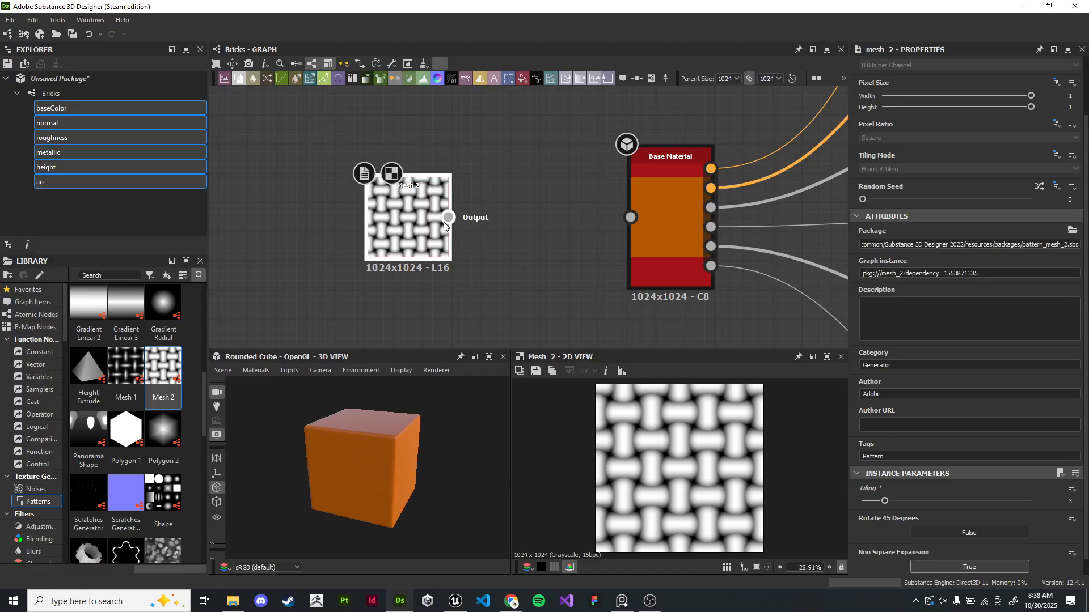
drag(448, 218, 631, 217)
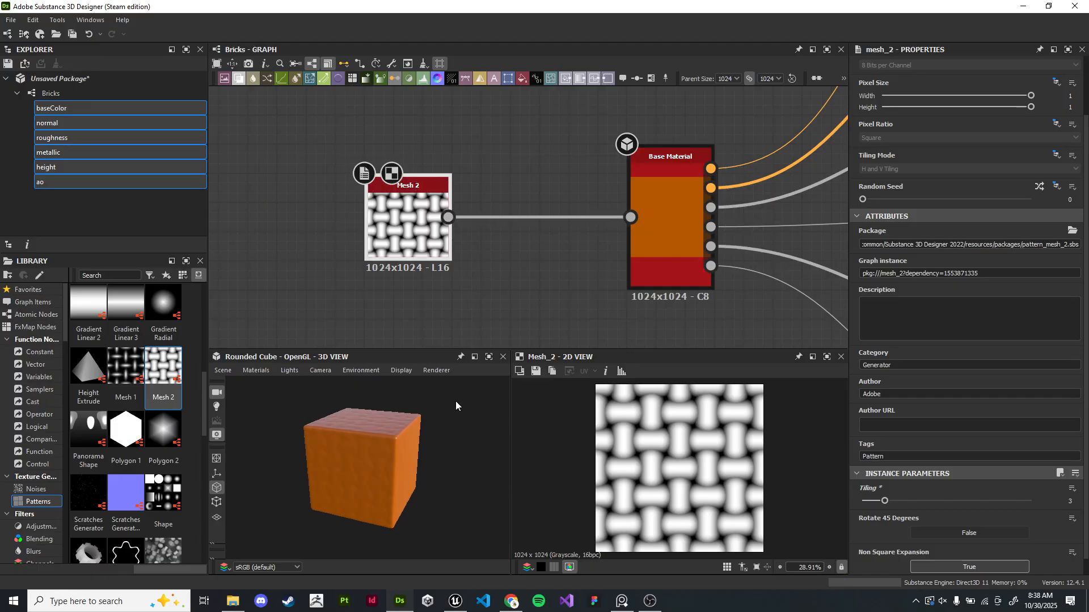
- Switch the 3D view material to Adobe Standard Material with Tesselation + Displacement
scroll(382, 426, up, 8)
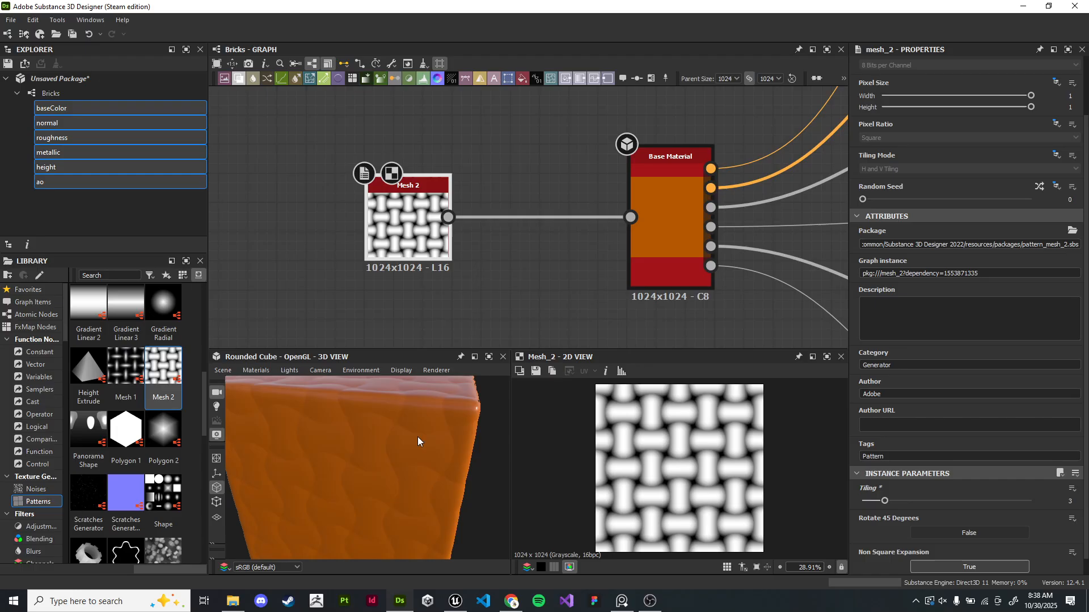
drag(452, 433, 435, 449)
scroll(444, 439, down, 5)
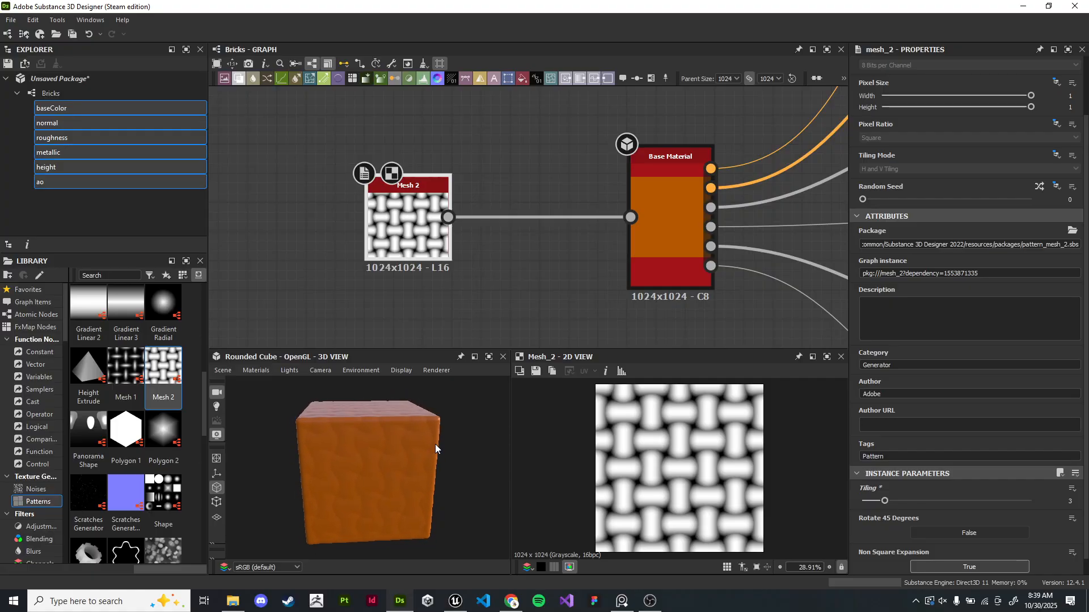
click(259, 372)
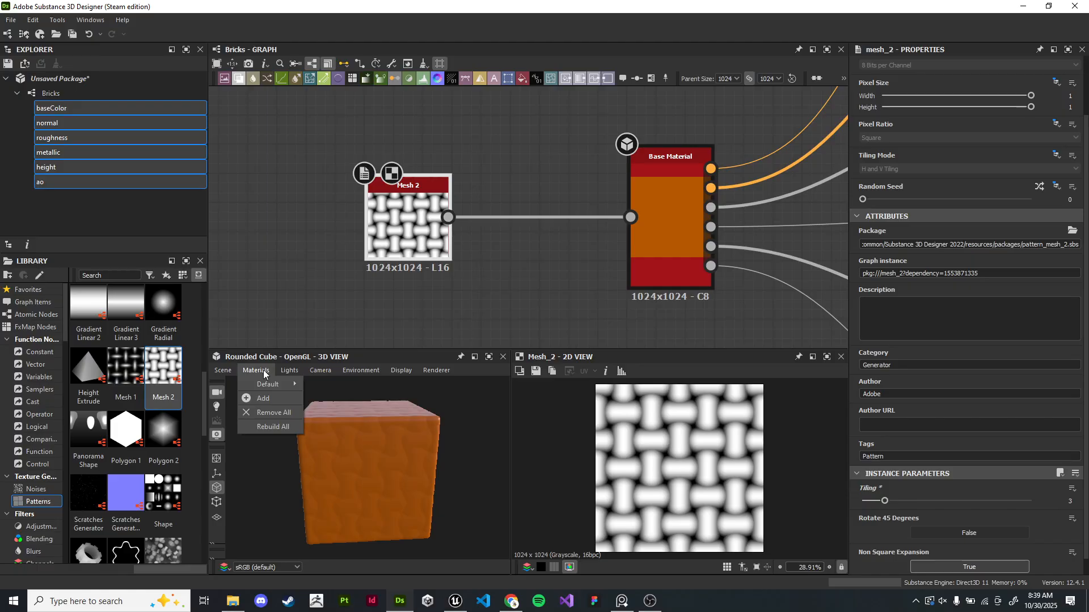
mouse_move(273, 384)
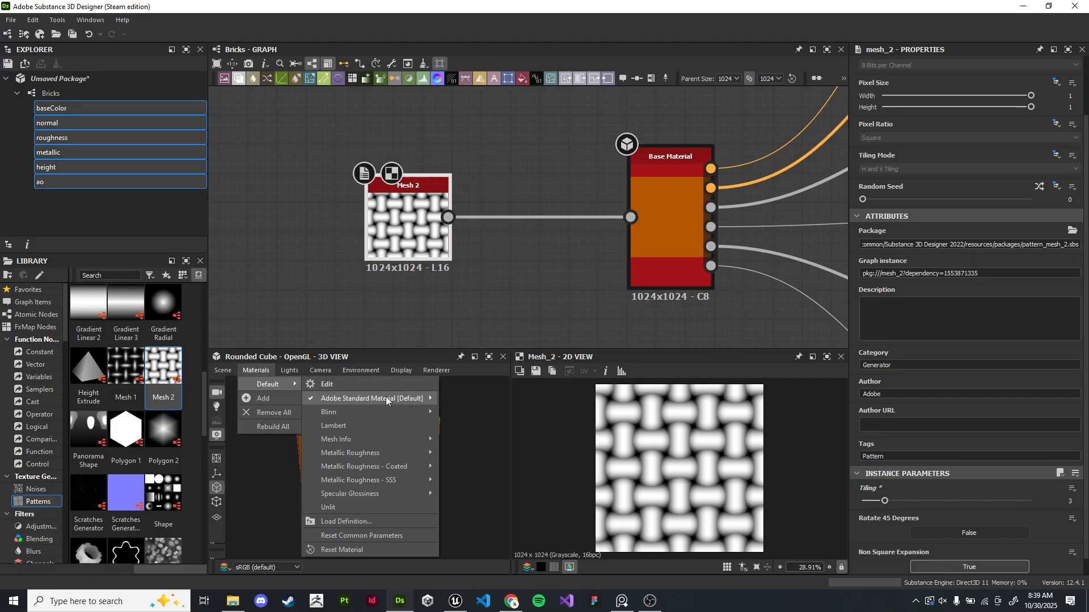
mouse_move(404, 400)
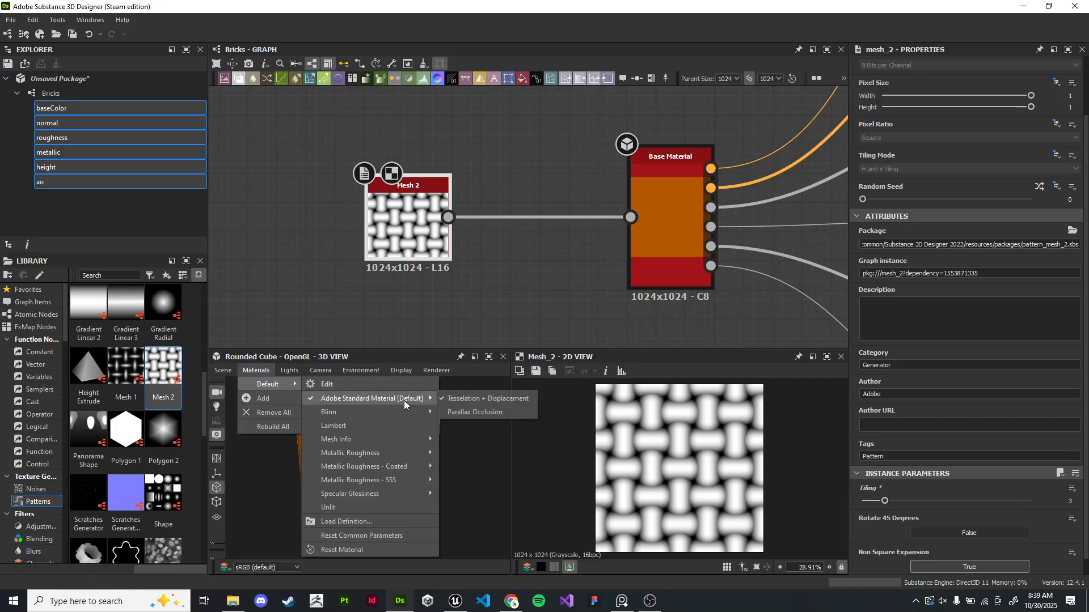
click(482, 399)
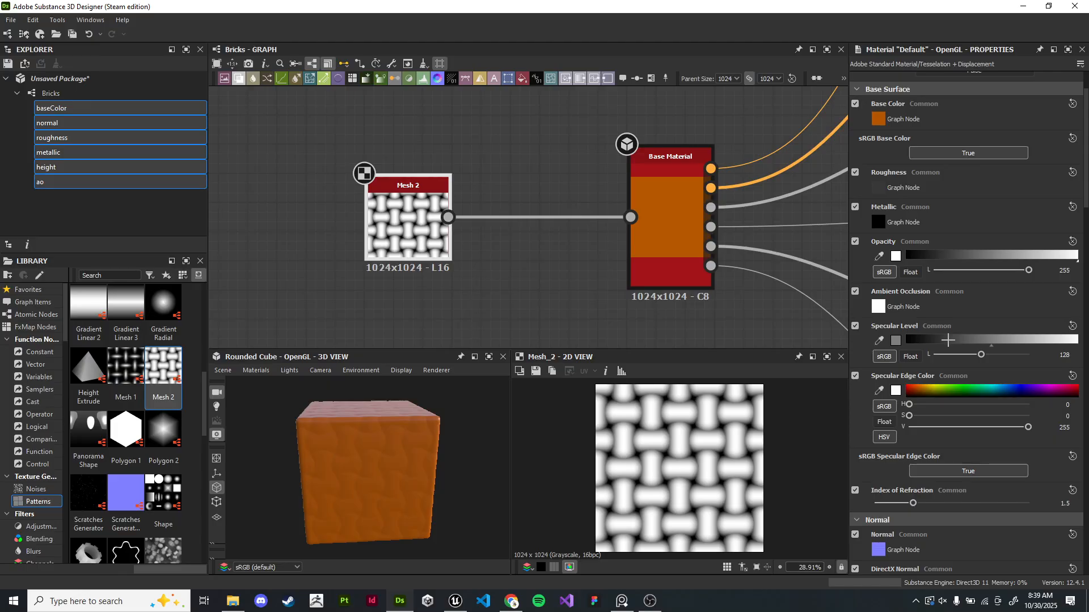
- Enlarge the 3D view panel by resizing its border with the graph
drag(468, 419, 412, 441)
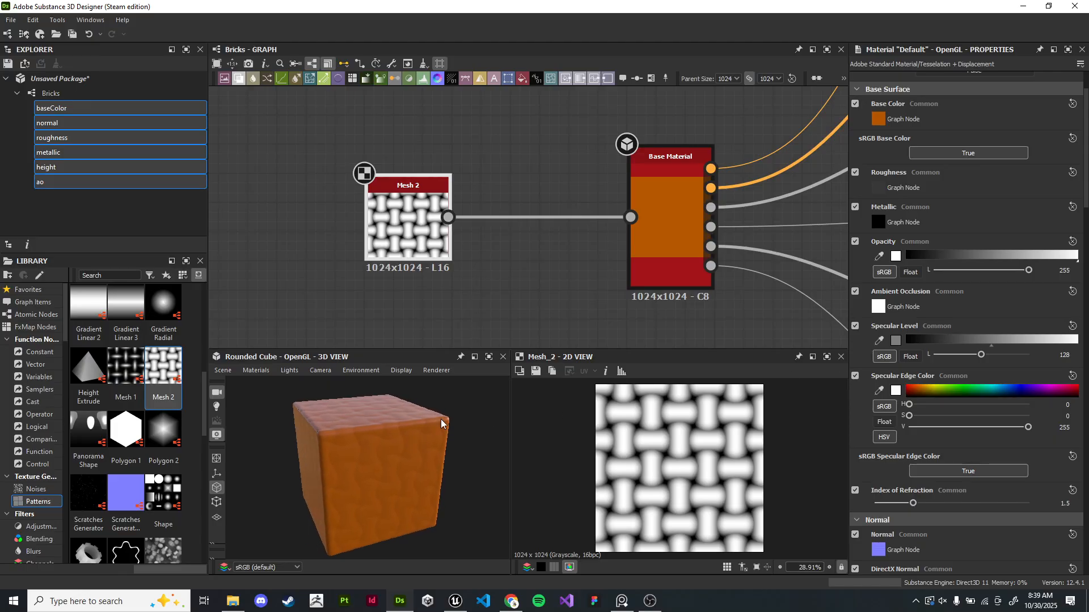
click(551, 285)
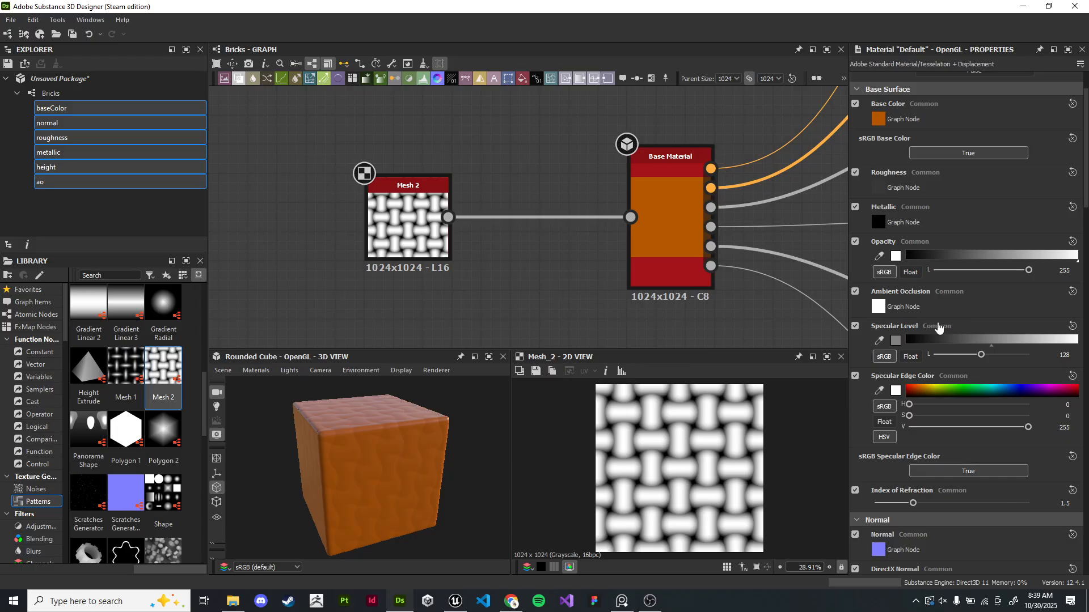
scroll(890, 316, up, 2)
scroll(488, 213, up, 1)
click(89, 20)
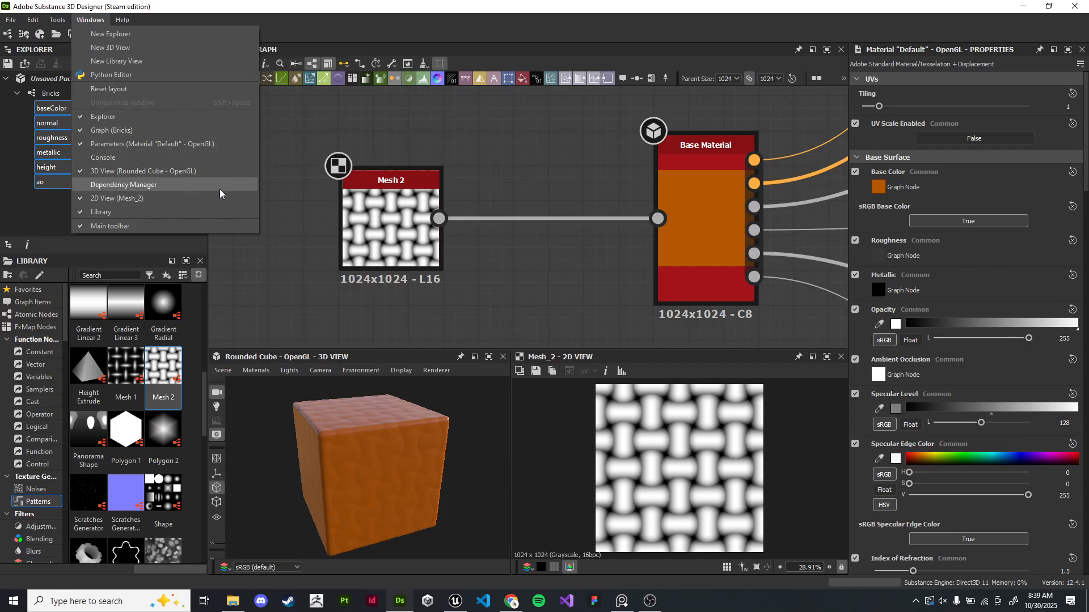
click(239, 267)
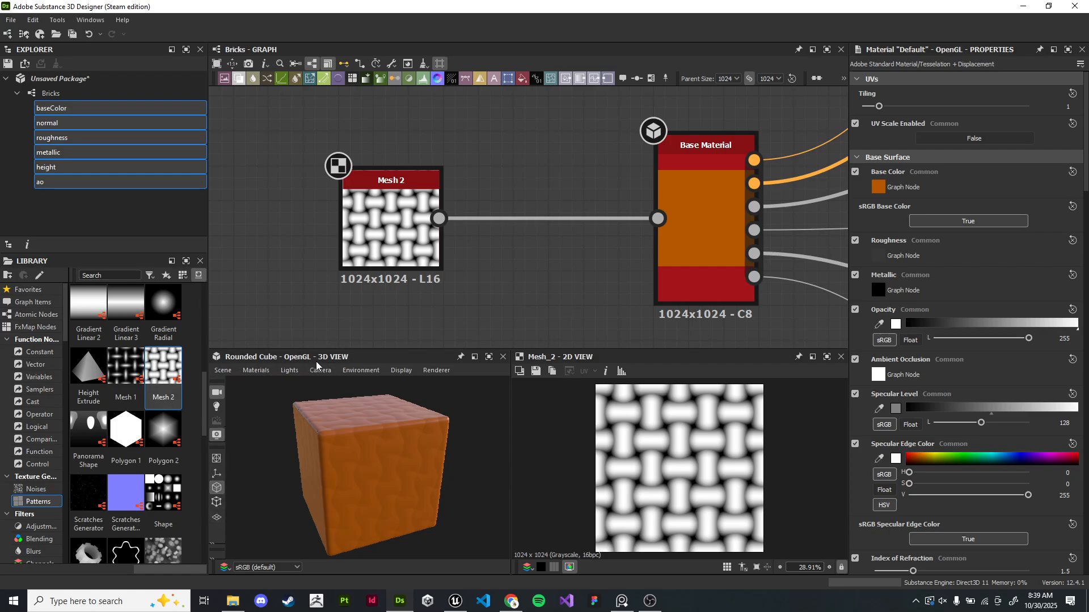
drag(361, 349, 363, 290)
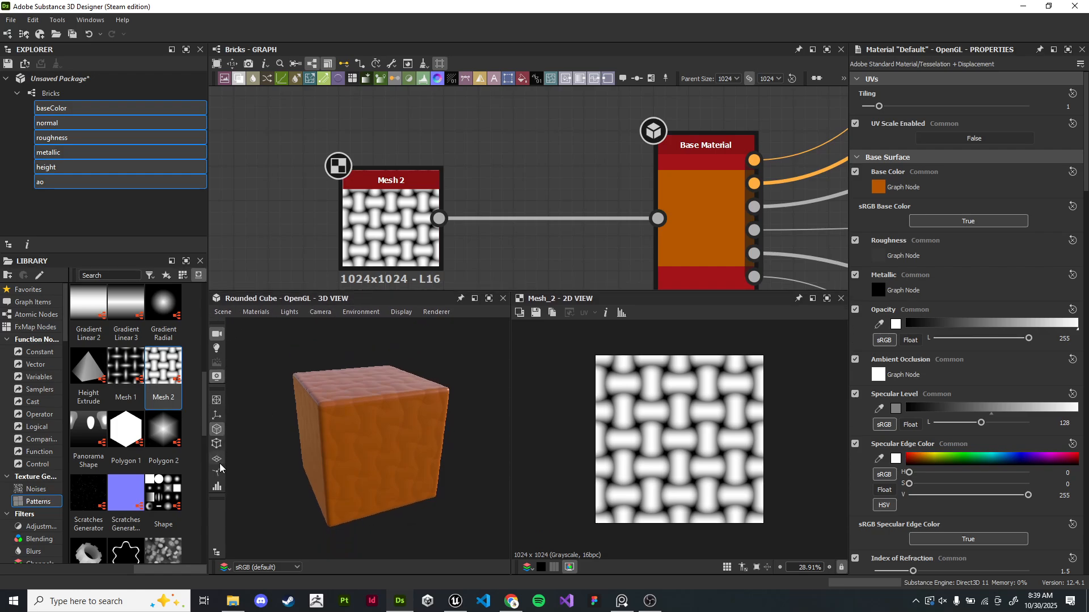
- Open the 3D view material's parameters and set its Height Scale to 7
click(255, 312)
mouse_move(267, 326)
mouse_move(398, 345)
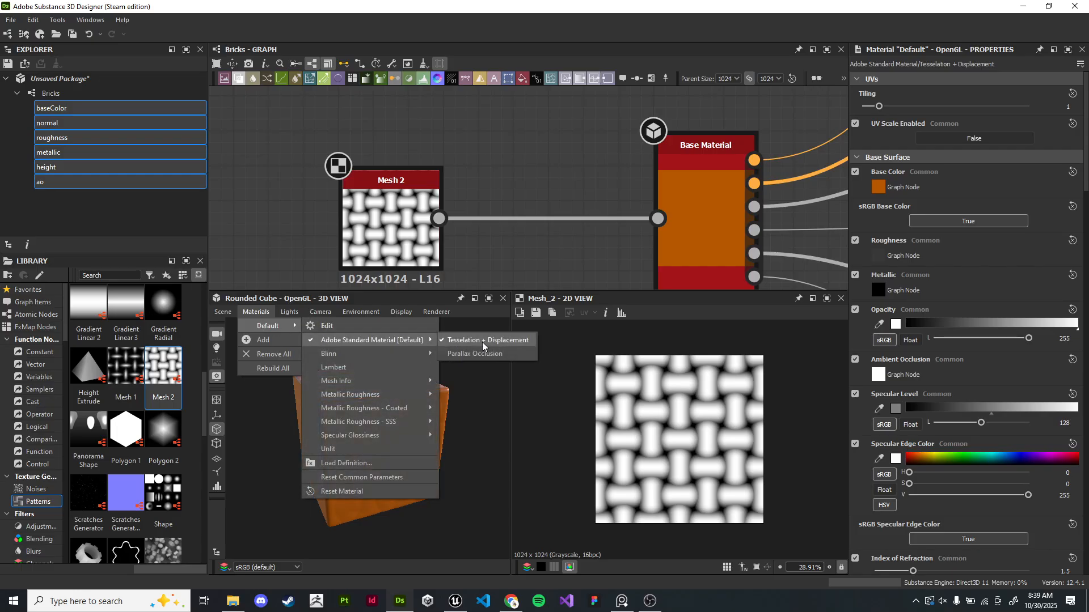
click(383, 329)
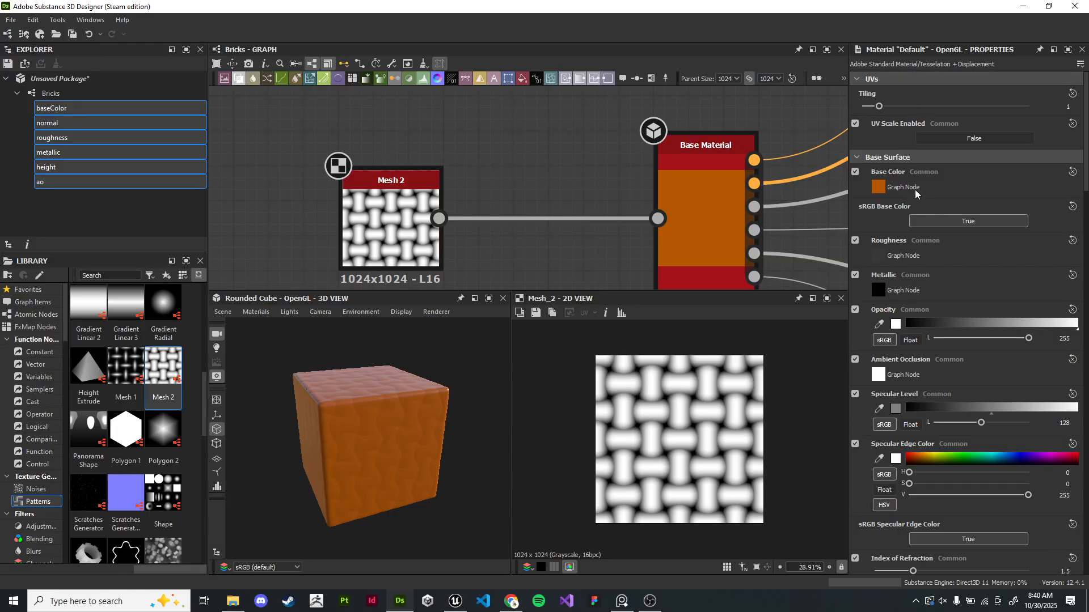
scroll(907, 184, down, 3)
scroll(1028, 311, down, 1)
scroll(1029, 309, down, 2)
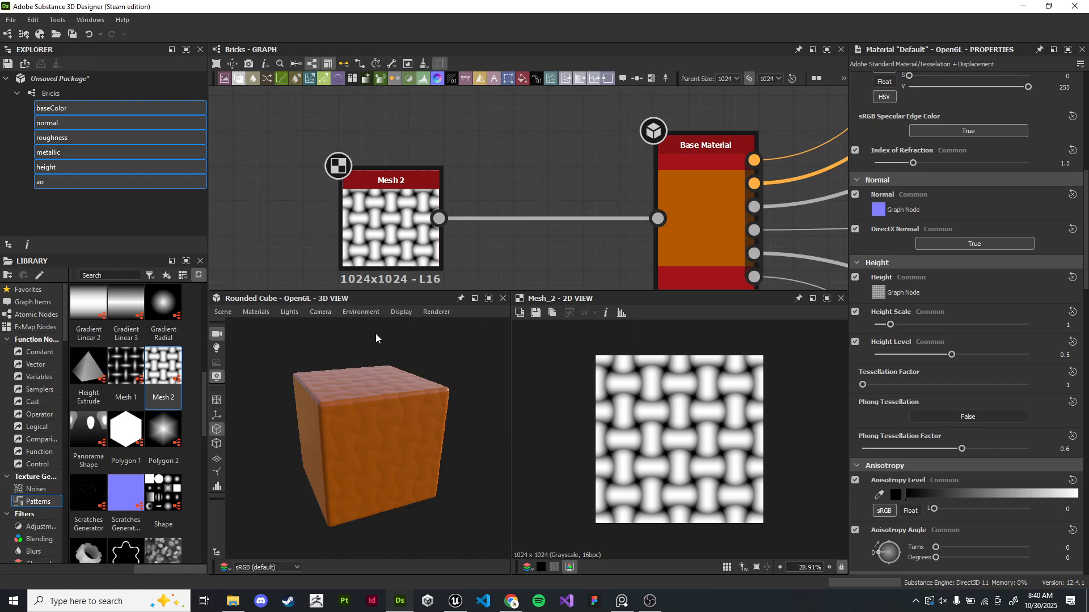
drag(892, 327, 984, 337)
double_click(1065, 325)
text(7)
key(Return)
- Inspect the displaced surface of the cube in the 3D view from several angles
scroll(425, 377, up, 5)
drag(425, 378, 451, 394)
scroll(457, 383, up, 5)
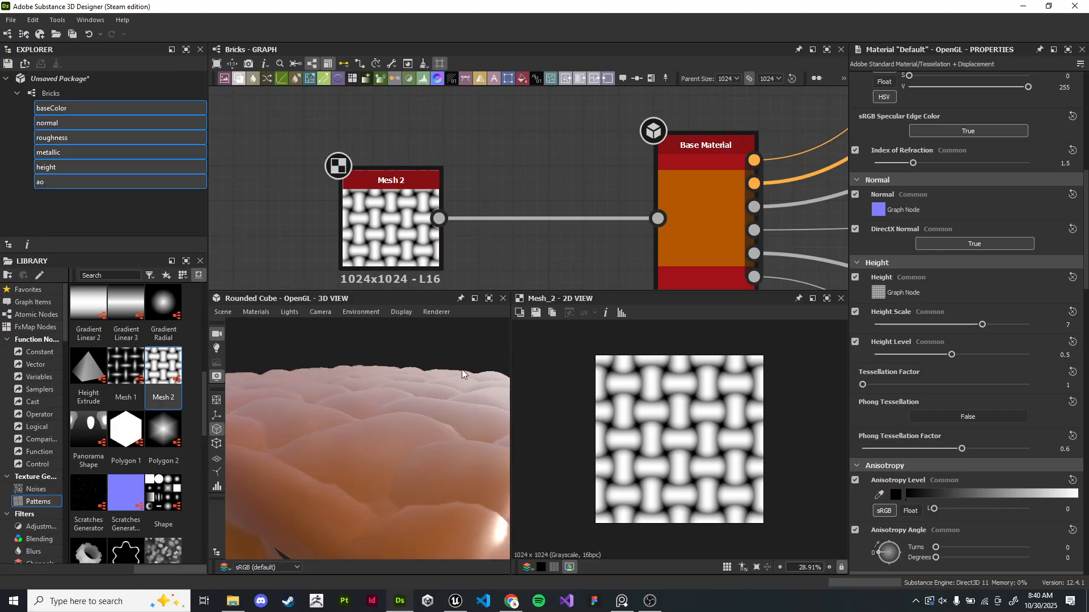
drag(479, 381, 391, 379)
scroll(431, 418, up, 4)
scroll(432, 418, down, 2)
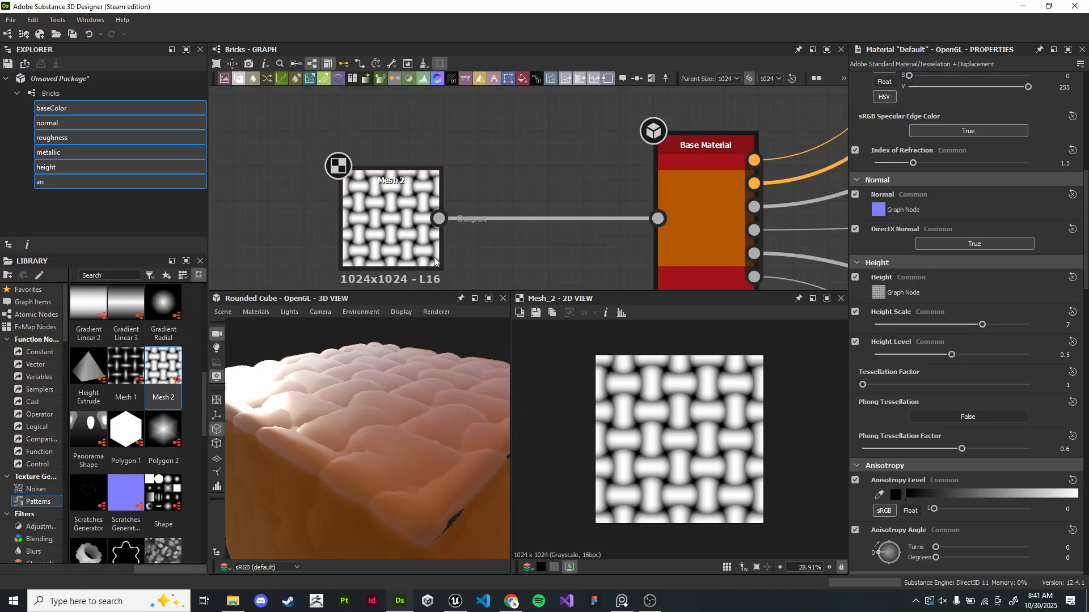
scroll(361, 175, down, 1)
drag(400, 411, 513, 478)
drag(410, 391, 412, 398)
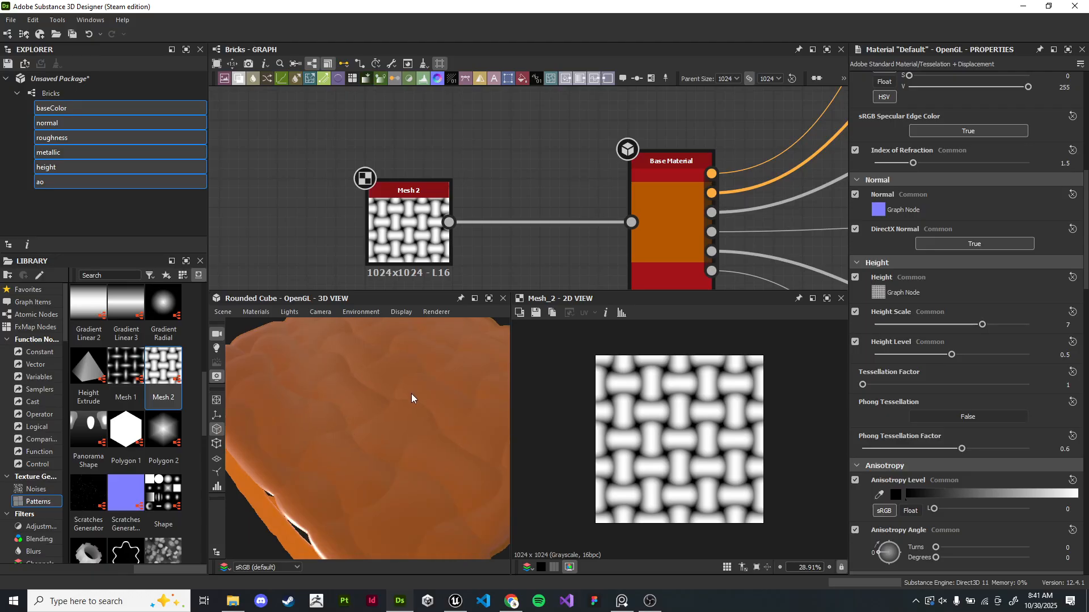
- Reposition the Mesh 2 node in the graph
drag(413, 247, 372, 218)
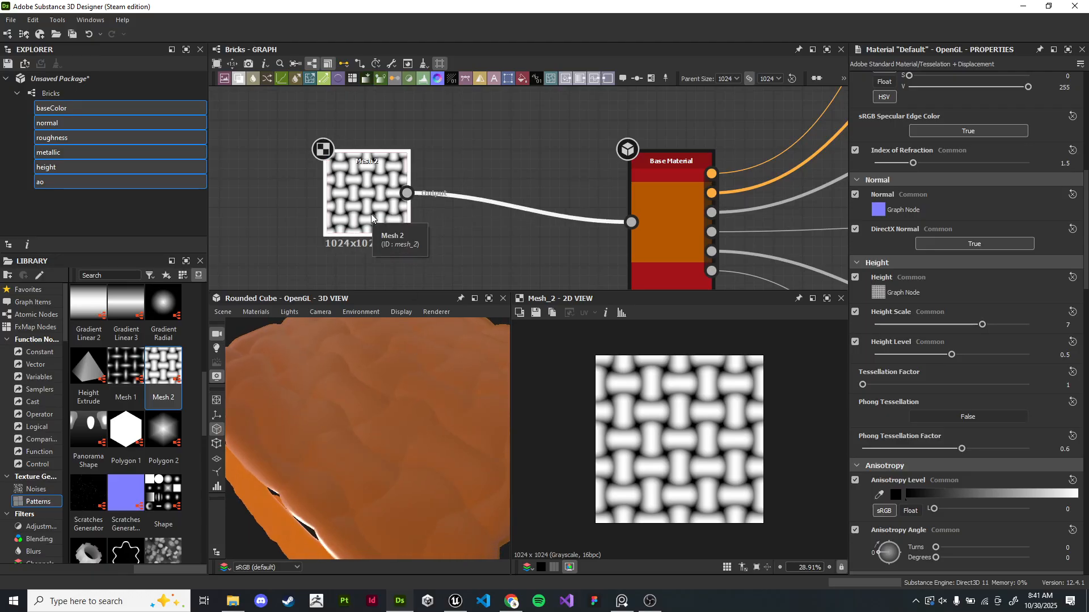
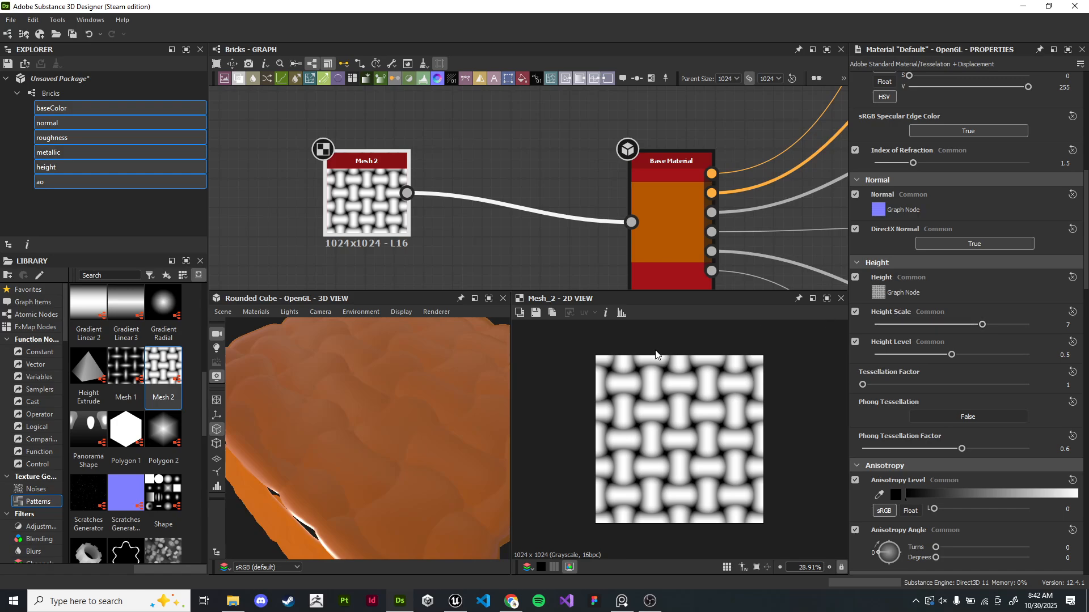
- Delete the Mesh 2 node from the graph
drag(347, 433, 452, 414)
scroll(556, 169, up, 5)
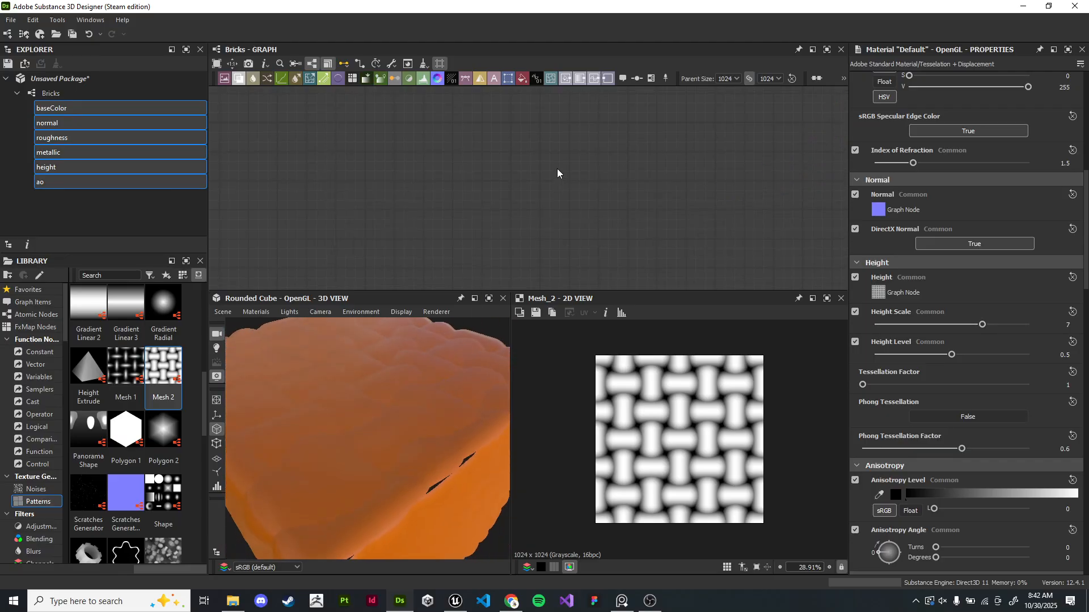
key(f)
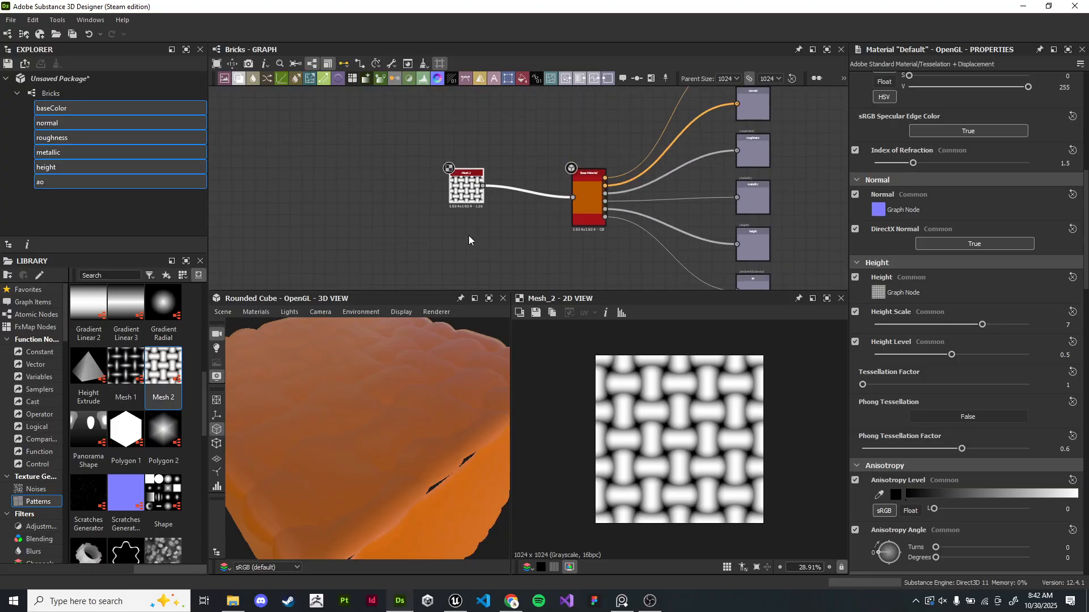
scroll(465, 232, up, 3)
click(454, 157)
key(Delete)
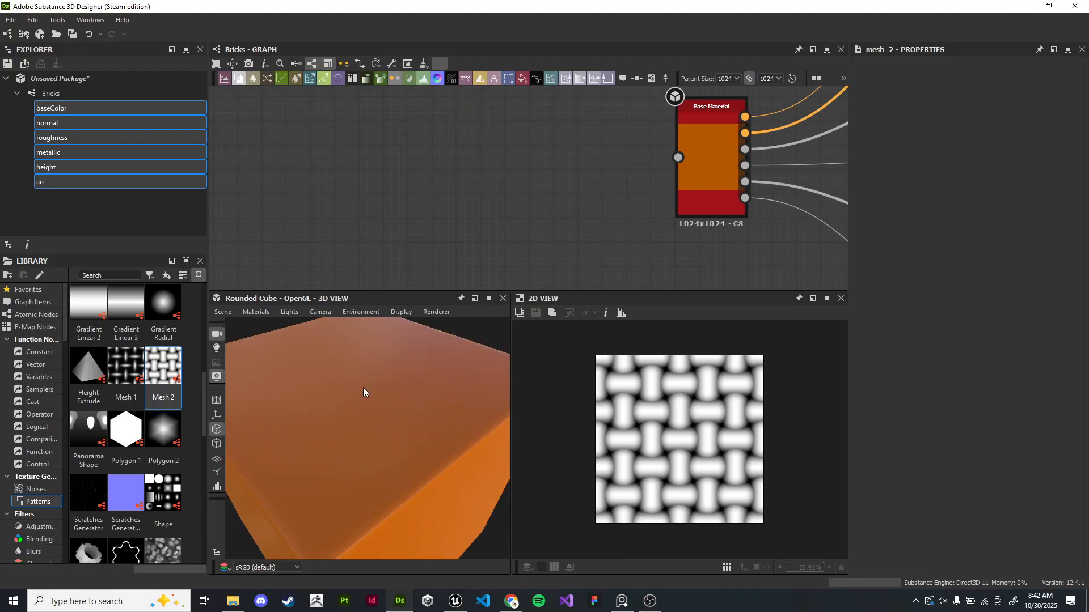
- Switch to the speakeasy reference photo and examine the checkered floor tiles up close
click(622, 601)
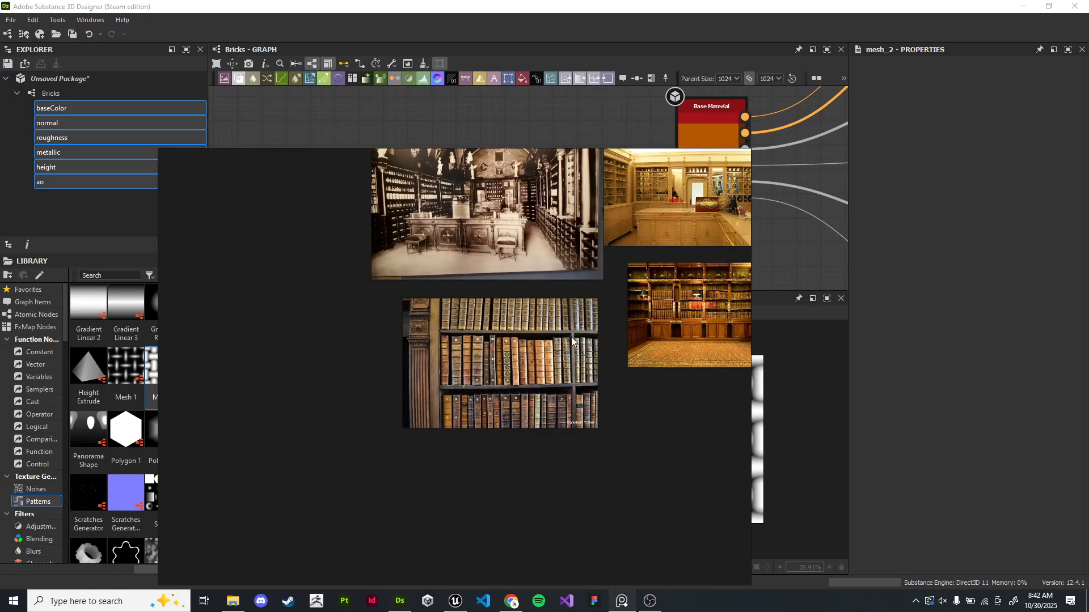
scroll(571, 337, down, 1)
middle_drag(570, 337, 452, 385)
scroll(525, 363, up, 1)
middle_drag(653, 378, 366, 381)
middle_drag(634, 331, 416, 420)
middle_drag(700, 359, 448, 435)
middle_drag(702, 299, 466, 481)
middle_drag(718, 346, 397, 479)
mouse_move(513, 361)
middle_down()
mouse_move(536, 420)
mouse_move(530, 373)
middle_up()
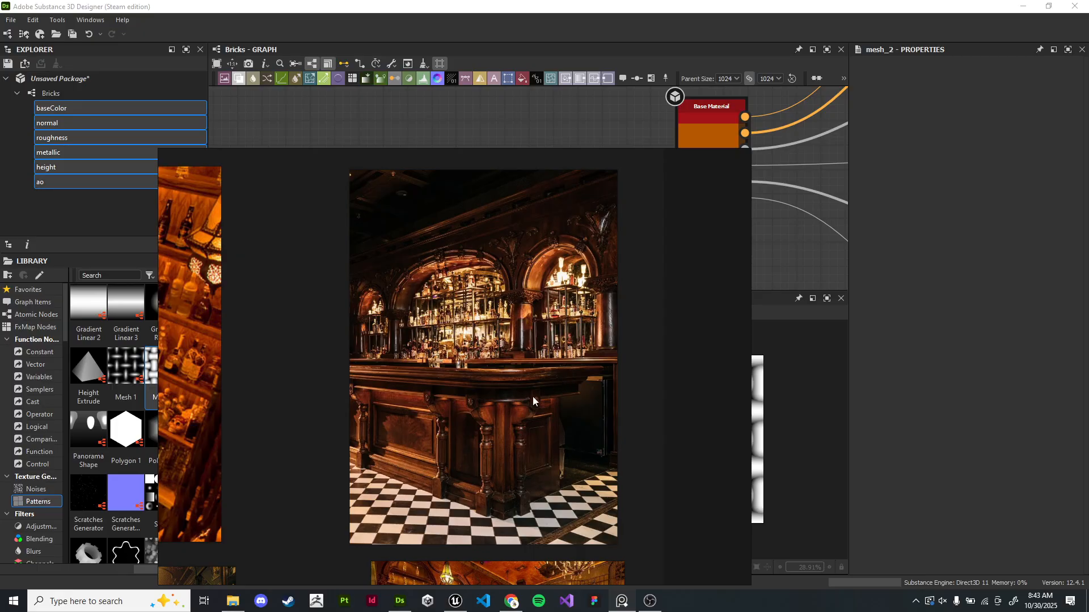
scroll(412, 542, up, 5)
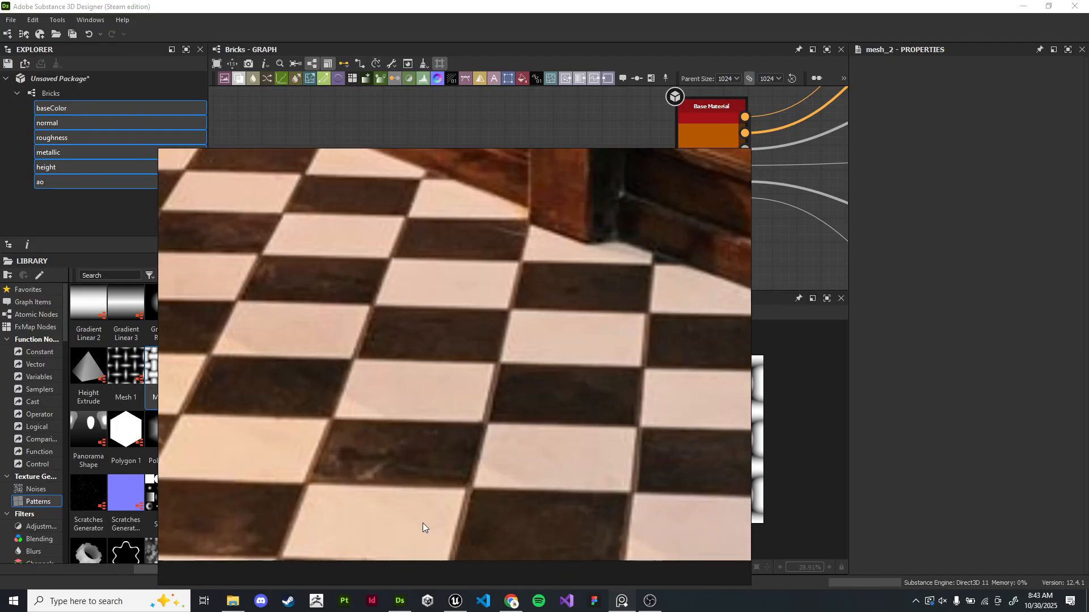
scroll(423, 520, down, 5)
middle_drag(524, 241, 497, 468)
middle_drag(546, 296, 504, 512)
scroll(386, 389, up, 4)
middle_drag(351, 410, 470, 326)
scroll(425, 322, up, 2)
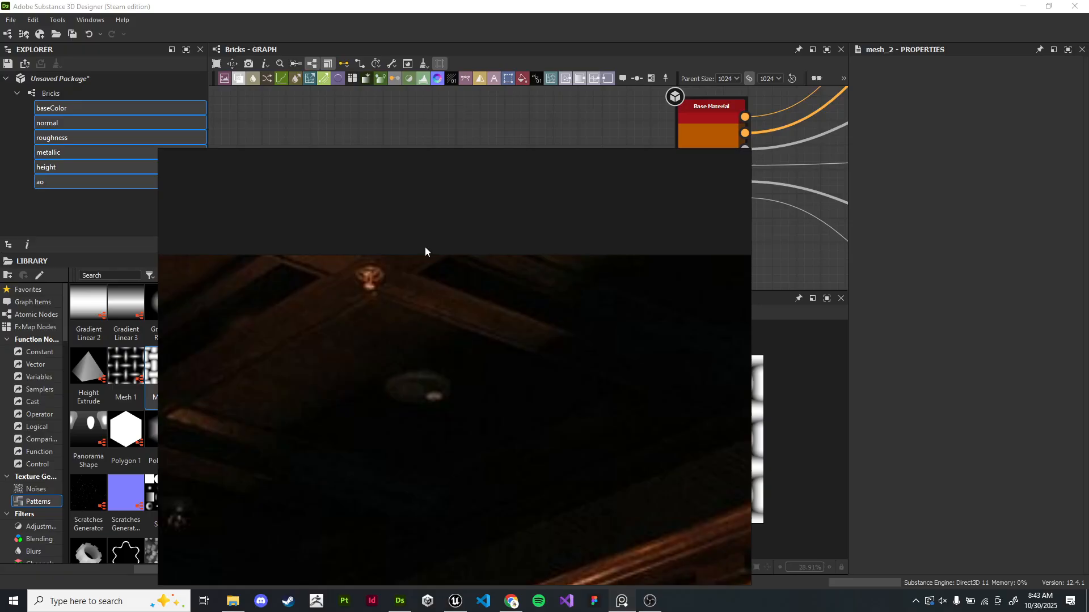
scroll(341, 262, down, 5)
middle_drag(482, 400, 470, 237)
middle_drag(525, 401, 495, 262)
scroll(502, 494, up, 3)
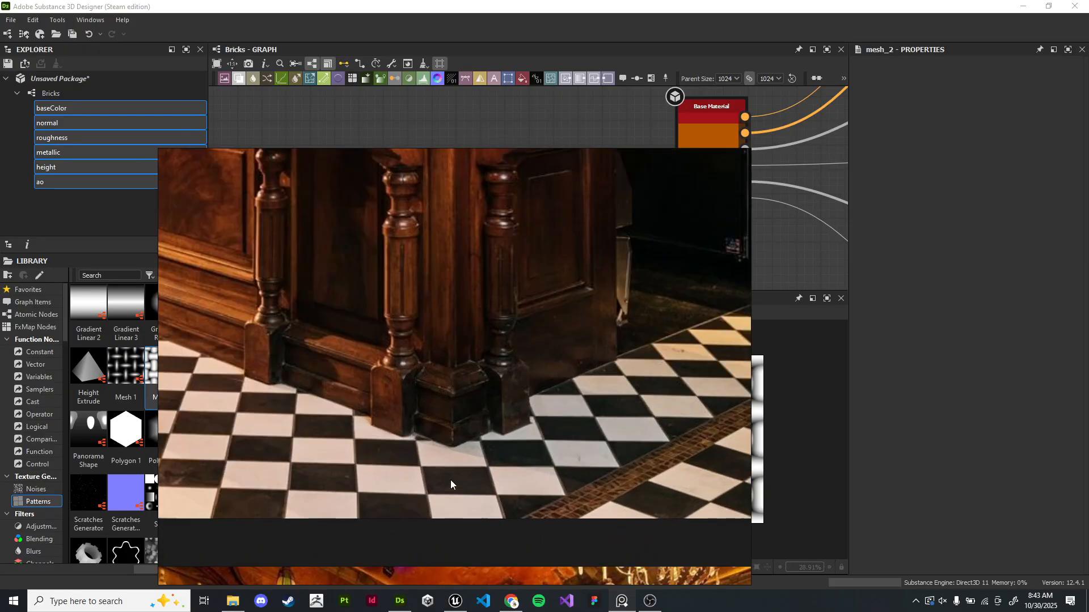
middle_drag(459, 485, 536, 436)
scroll(288, 431, up, 1)
middle_drag(288, 431, 427, 424)
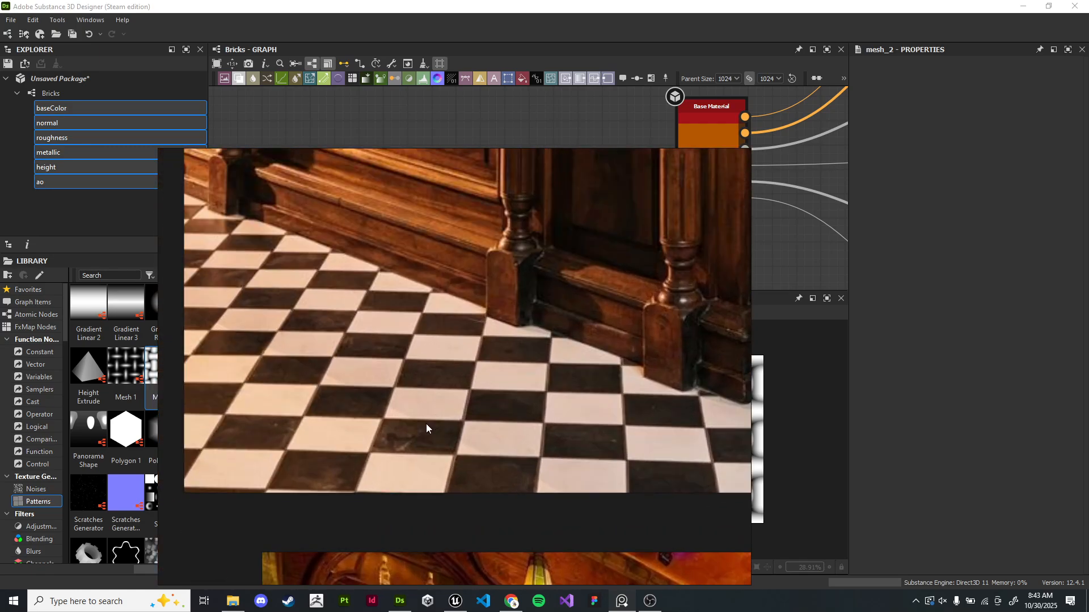
scroll(418, 423, up, 3)
scroll(322, 394, down, 2)
middle_drag(544, 372, 156, 396)
scroll(473, 378, up, 1)
middle_drag(473, 378, 517, 452)
scroll(404, 408, up, 2)
scroll(168, 410, down, 4)
scroll(533, 413, down, 2)
scroll(424, 433, up, 4)
middle_drag(423, 433, 455, 370)
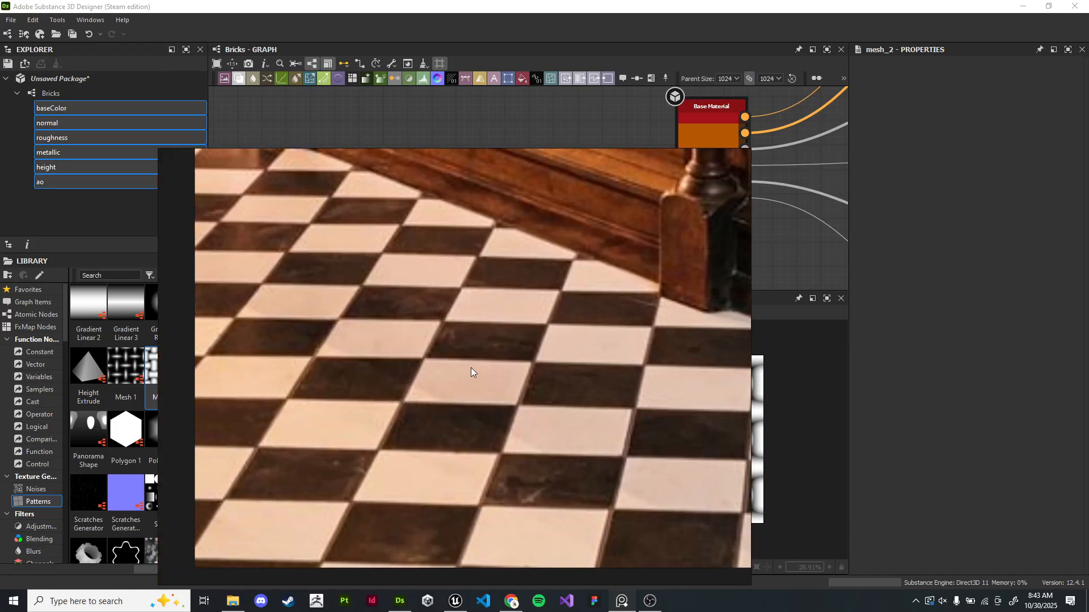
key(alt+Tab)
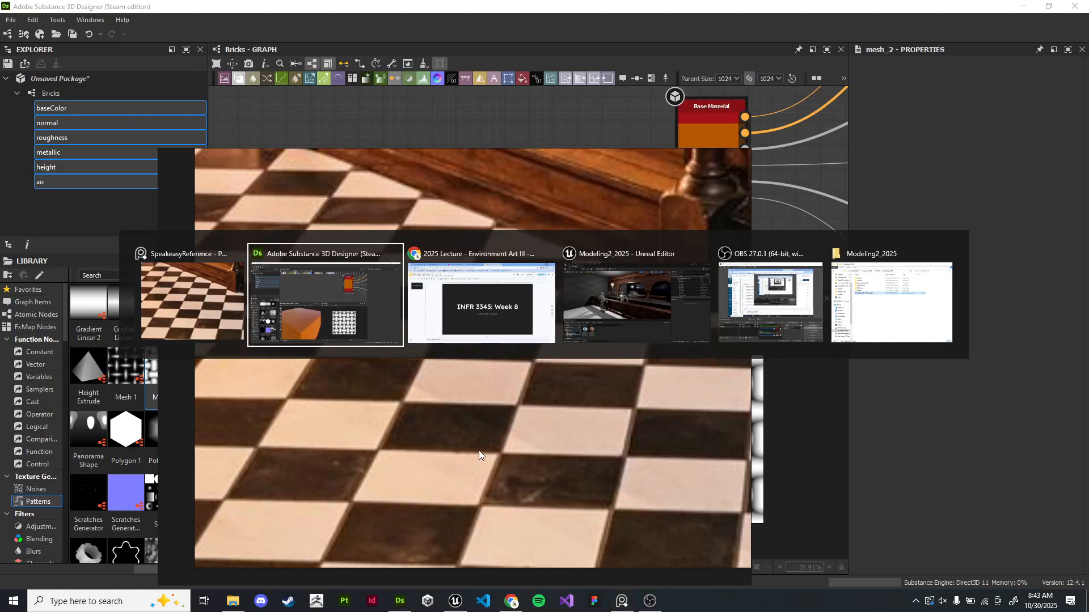
right_drag(522, 281, 532, 274)
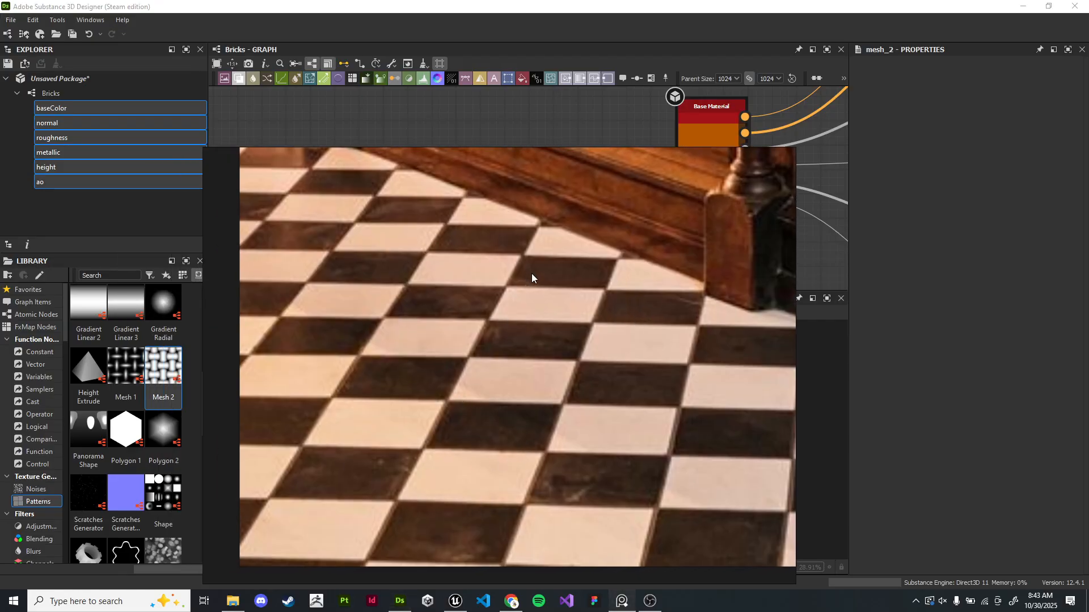
key(alt+Tab)
- Add a Checker 1 pattern node from the library into the graph
scroll(576, 198, down, 1)
middle_drag(575, 198, 524, 206)
scroll(524, 211, up, 2)
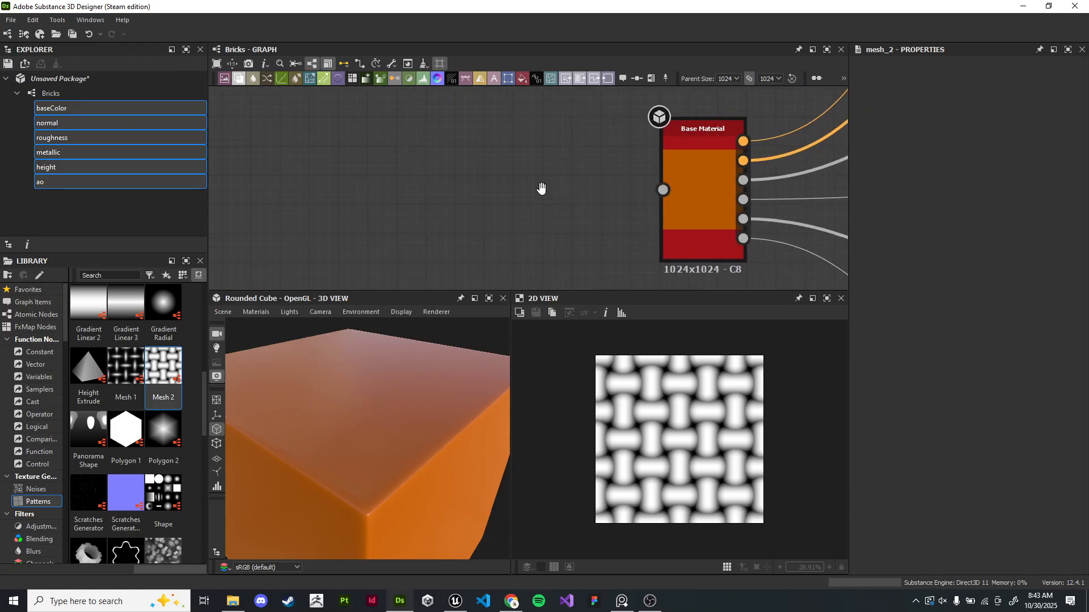
scroll(137, 433, down, 5)
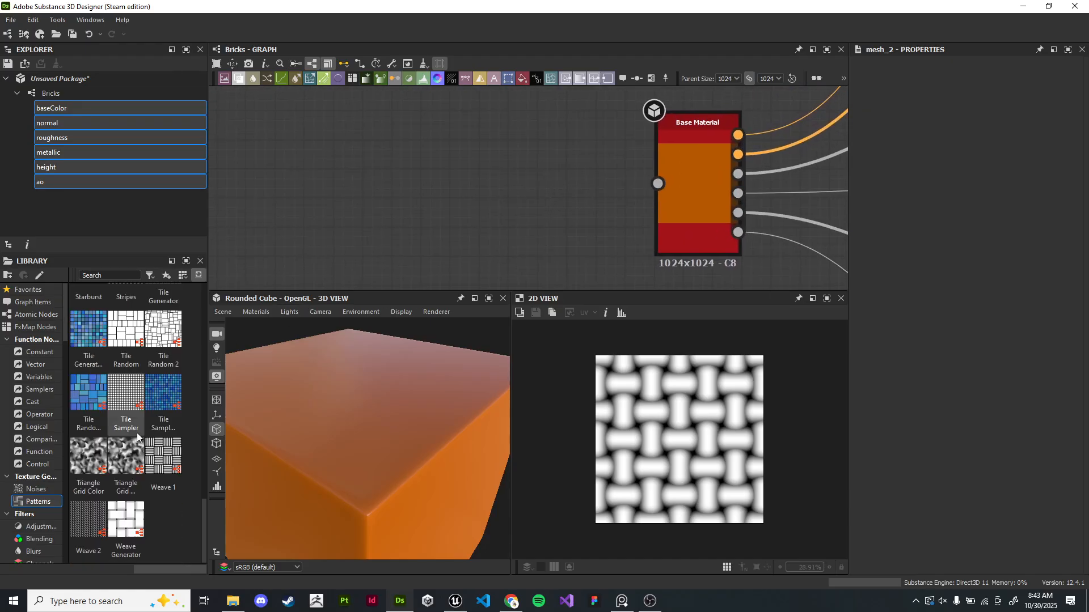
scroll(137, 433, up, 5)
drag(126, 429, 267, 191)
scroll(674, 432, up, 5)
scroll(675, 430, up, 3)
middle_drag(267, 190, 462, 196)
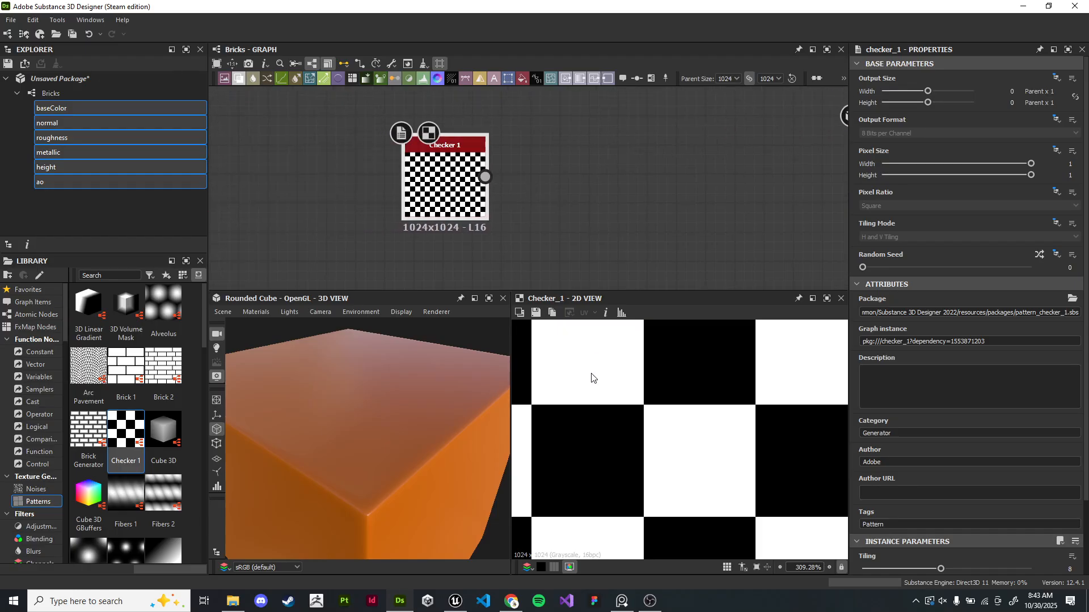
drag(471, 192, 454, 176)
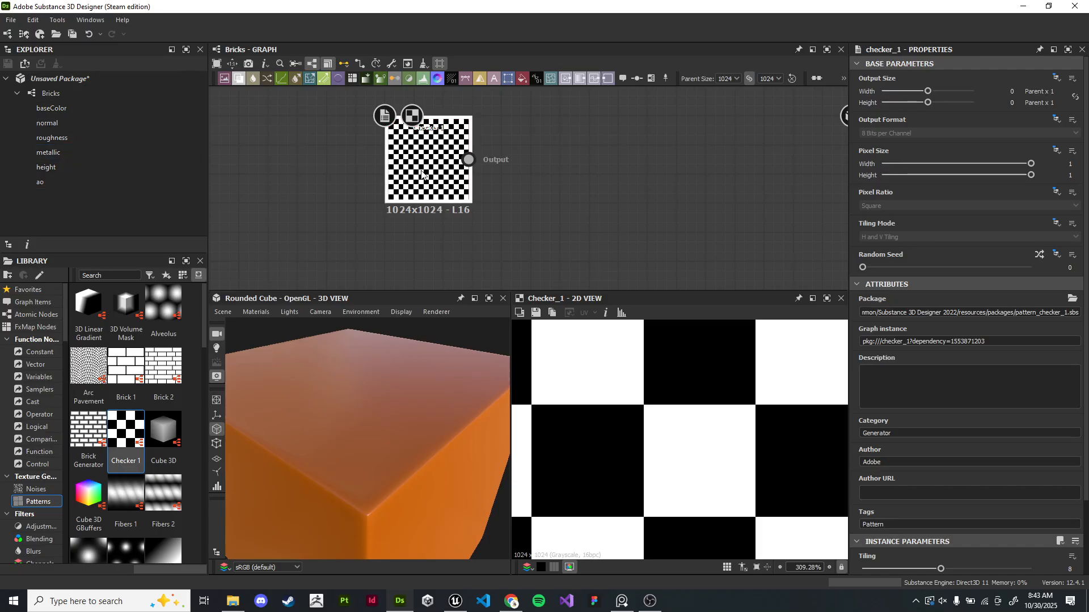
- Set the Checker node's Tiling to 2
scroll(663, 426, down, 8)
scroll(638, 429, down, 1)
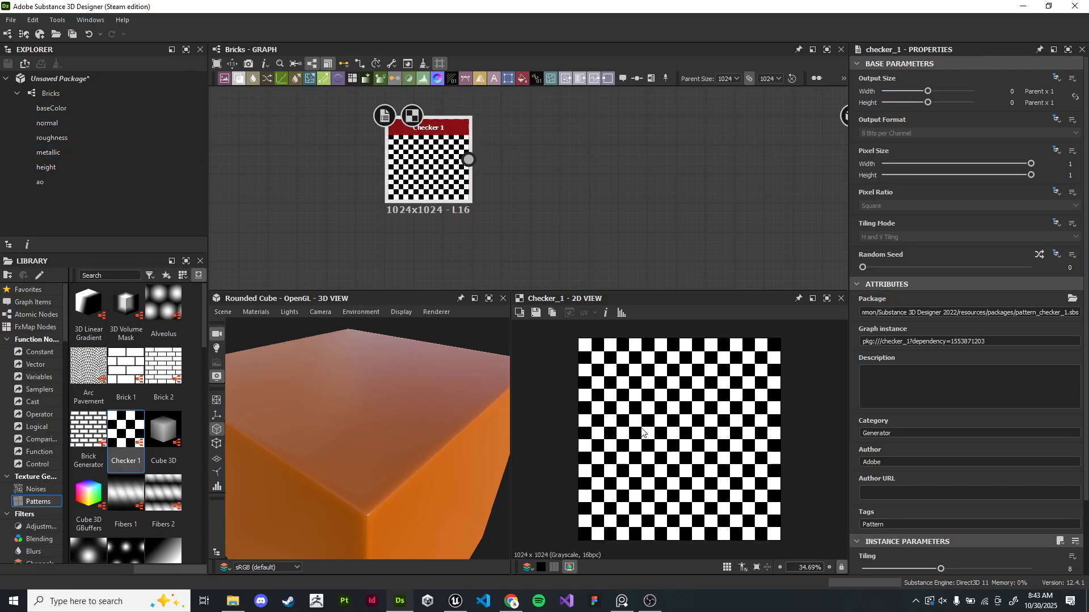
scroll(510, 173, up, 1)
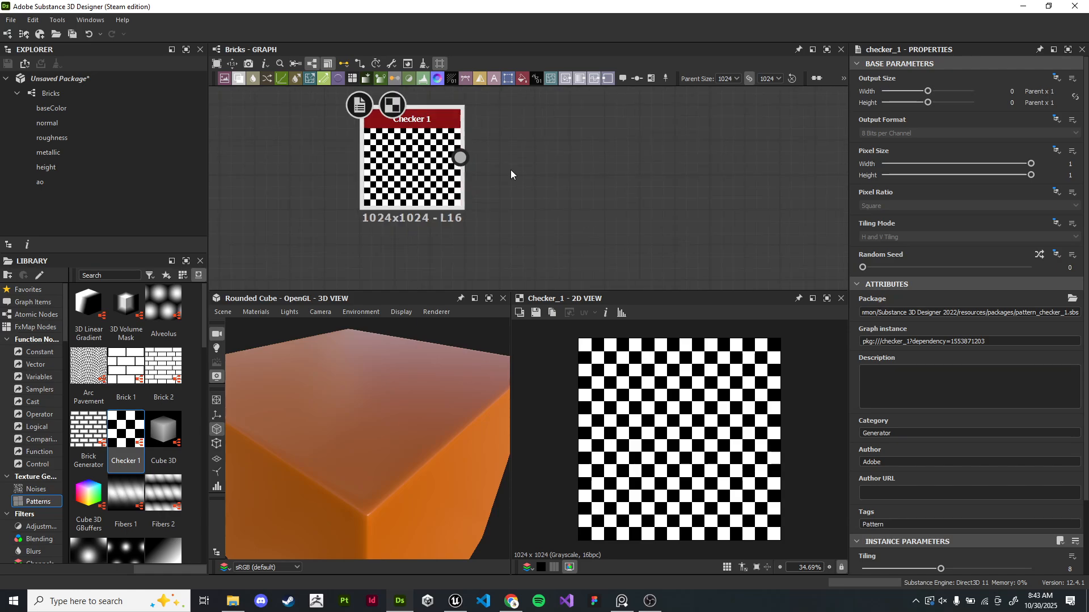
scroll(972, 389, down, 2)
drag(939, 485, 873, 481)
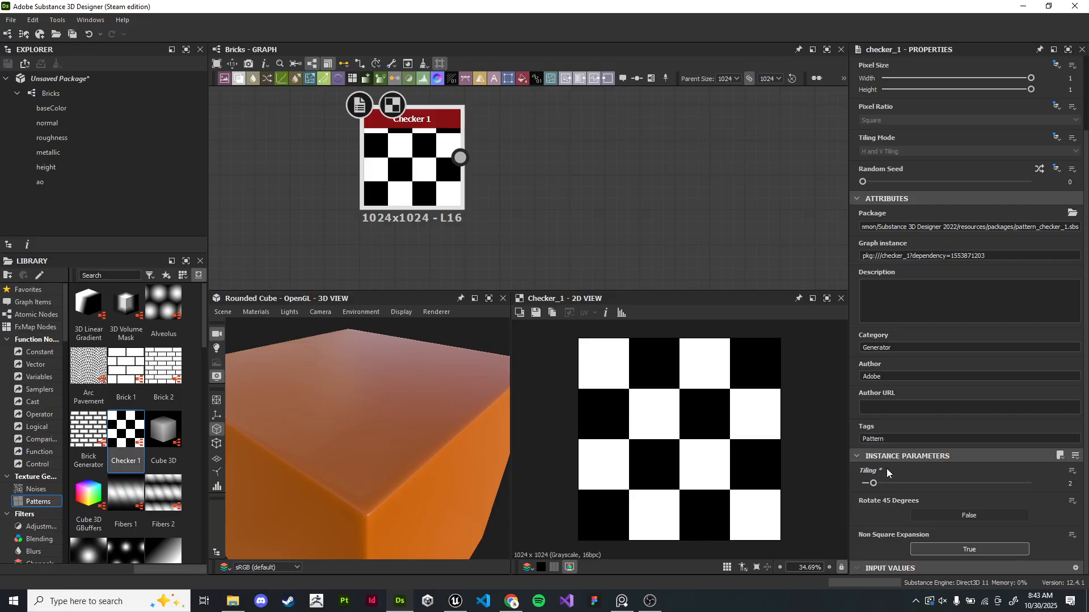
- Try turning on Rotate 45 Degrees for the checker and switch it back off
middle_drag(555, 160, 551, 171)
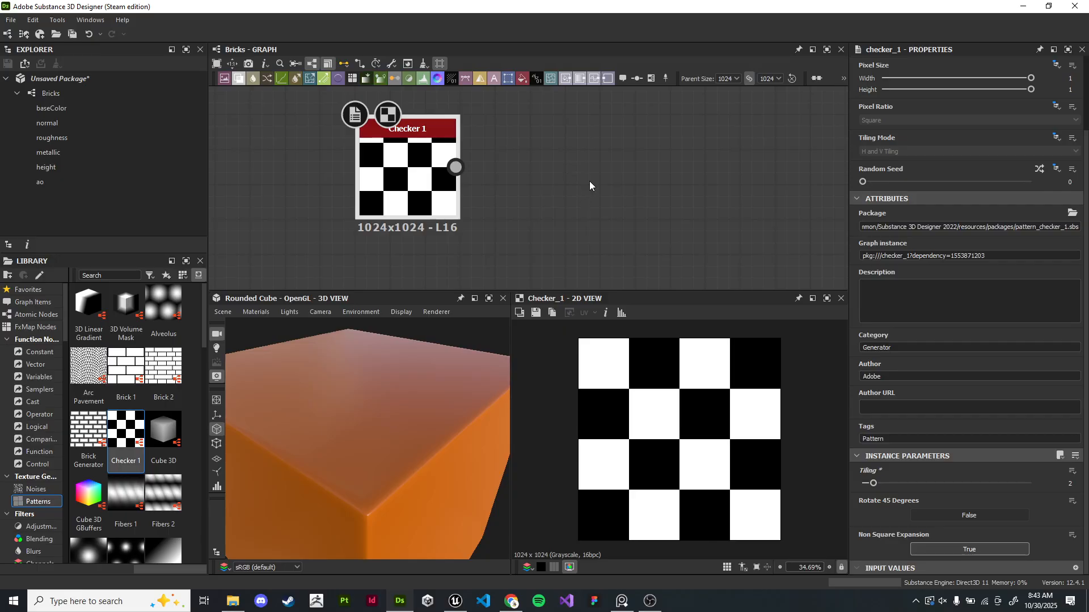
click(943, 515)
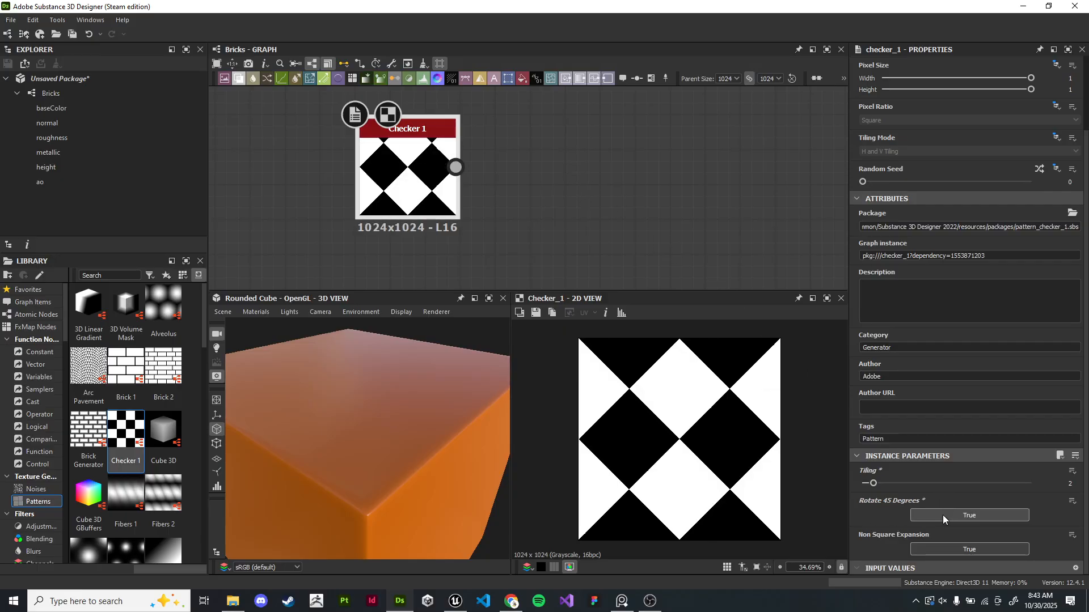
click(974, 519)
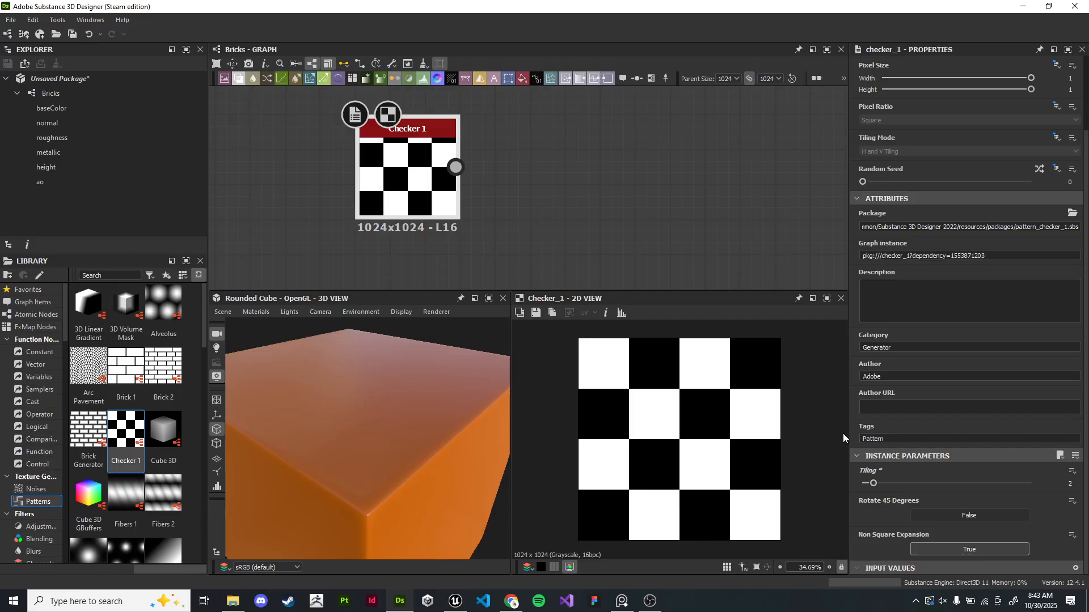
- Compare the floor pattern in the reference photo against the checker
key(alt+Tab)
scroll(652, 323, down, 8)
middle_drag(712, 331, 581, 359)
scroll(580, 359, up, 3)
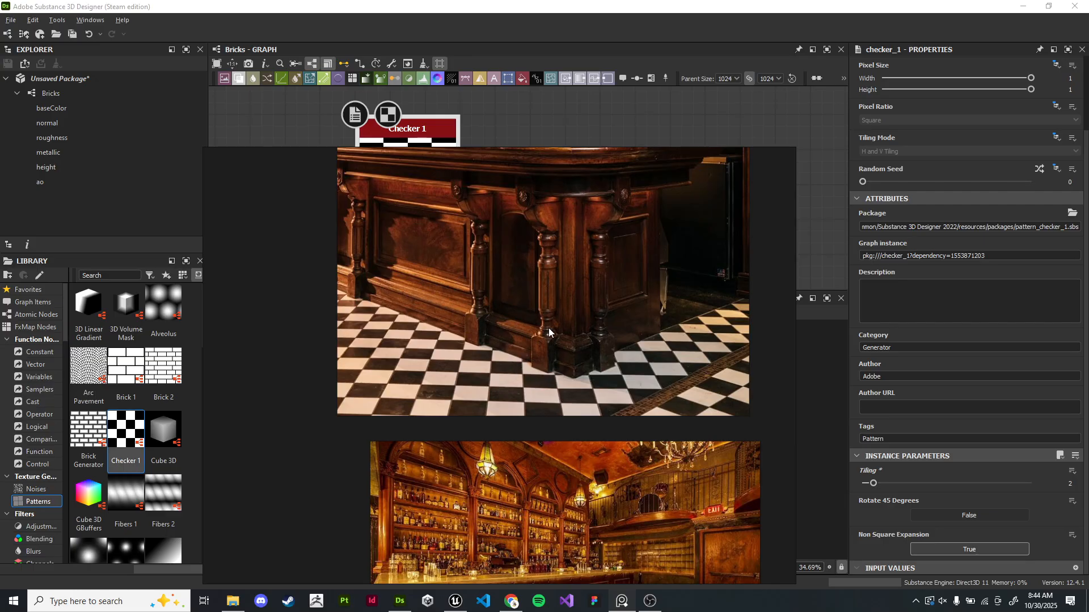
scroll(549, 332, up, 2)
key(alt+Tab)
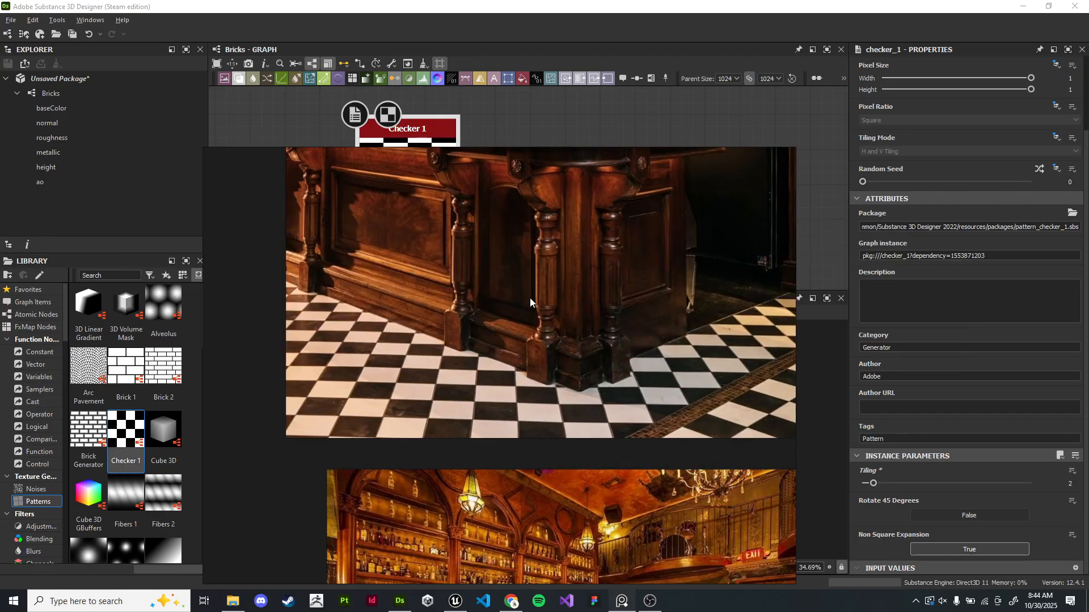
right_drag(542, 287, 525, 293)
key(alt+Tab)
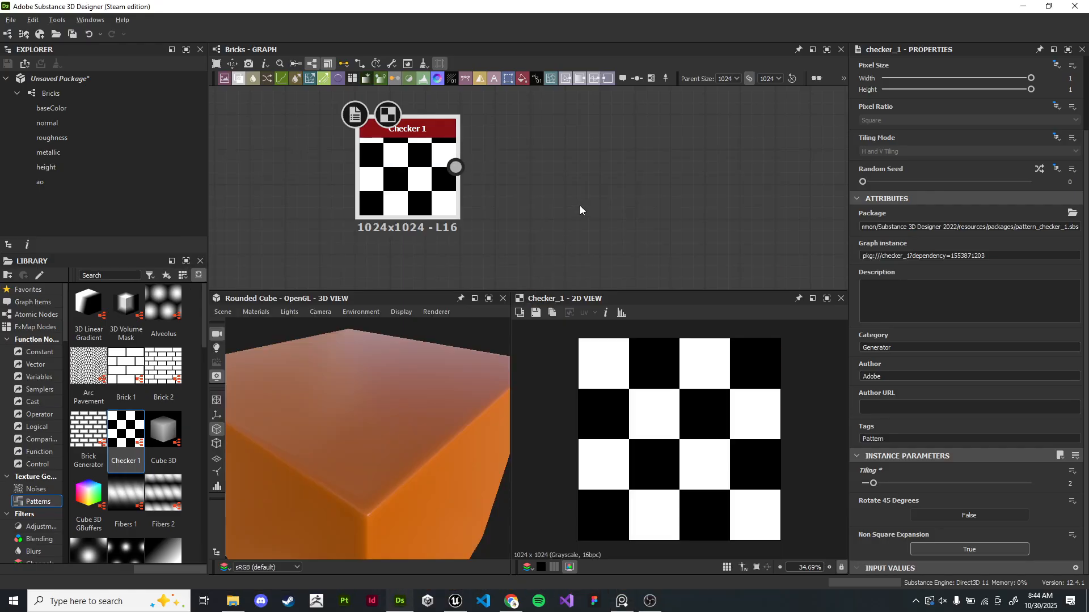
- Enable Rotate 45 Degrees on the Checker node
middle_drag(578, 208, 657, 216)
drag(502, 200, 455, 190)
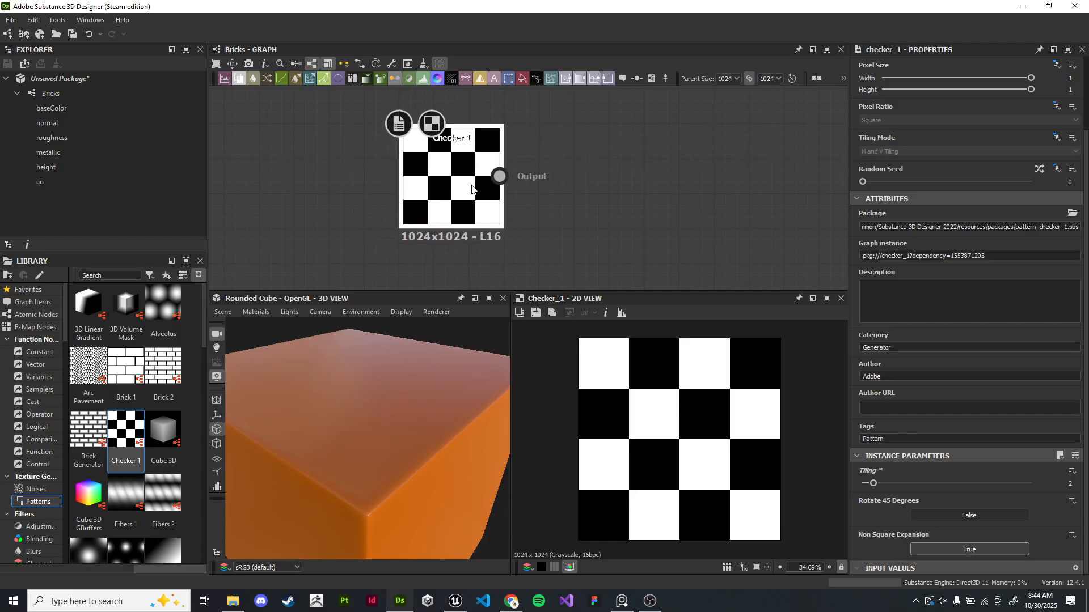
click(969, 515)
- Add a Levels node connected to the Checker node's output
scroll(743, 442, down, 3)
scroll(743, 442, up, 1)
scroll(556, 175, down, 2)
drag(377, 189, 499, 201)
middle_drag(671, 220, 548, 180)
scroll(547, 181, up, 1)
middle_drag(460, 156, 376, 192)
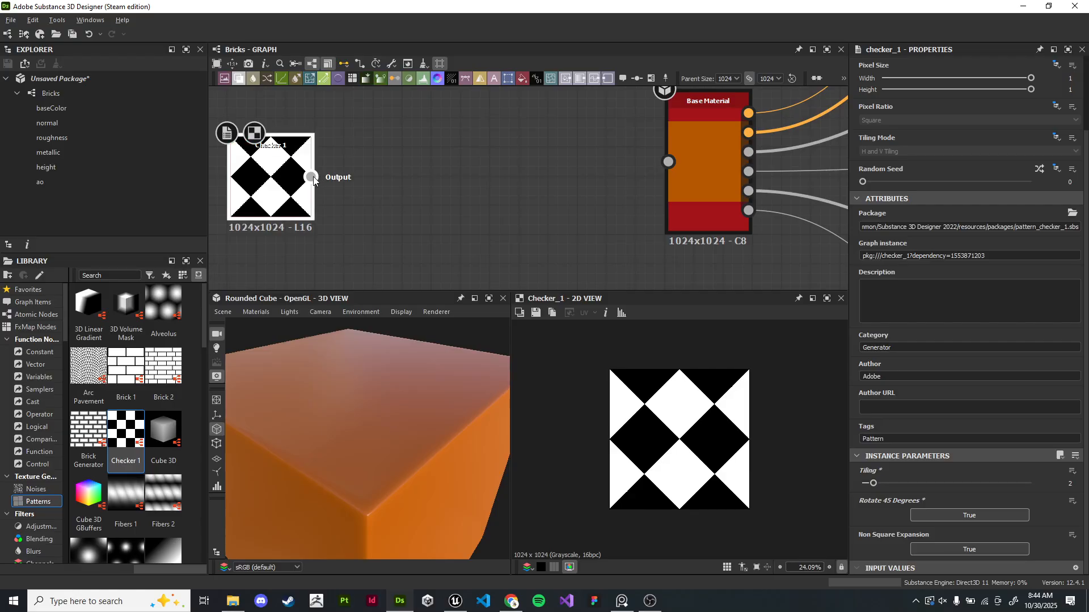
middle_drag(314, 176, 375, 149)
drag(358, 152, 462, 160)
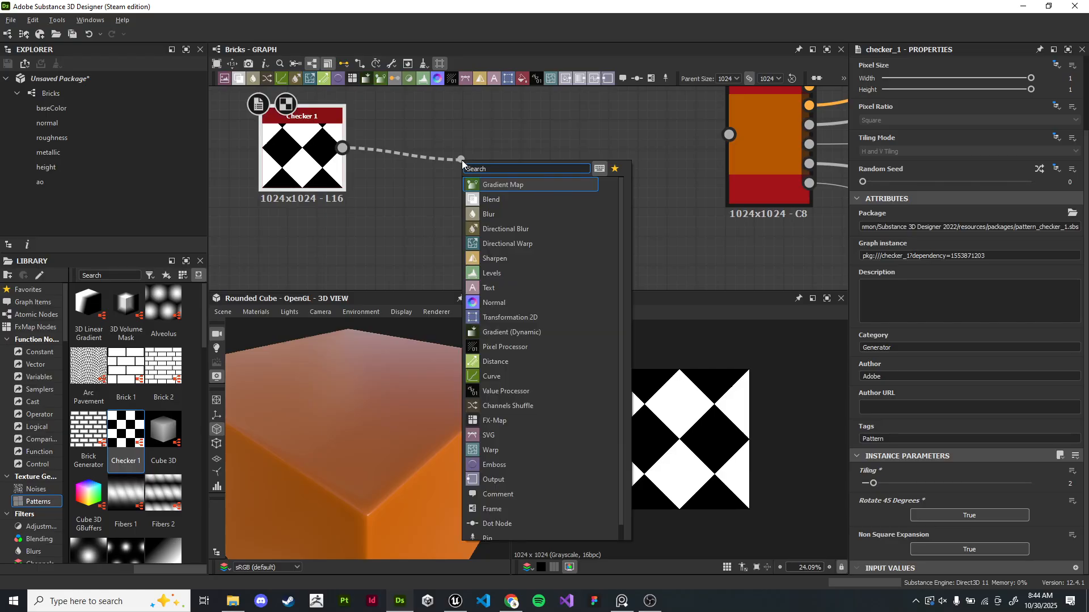
text(levels)
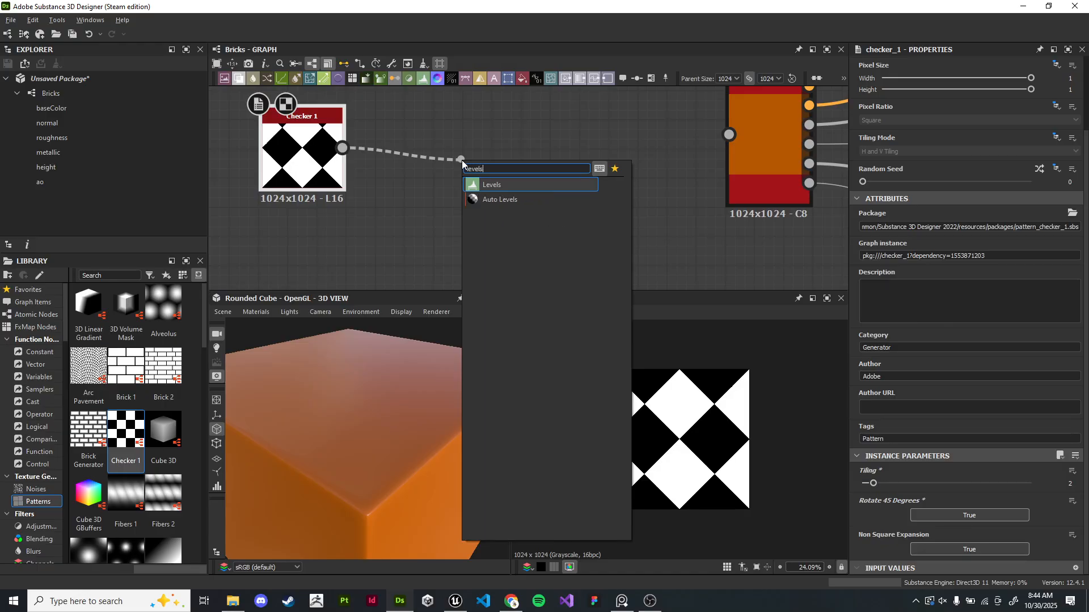
key(Return)
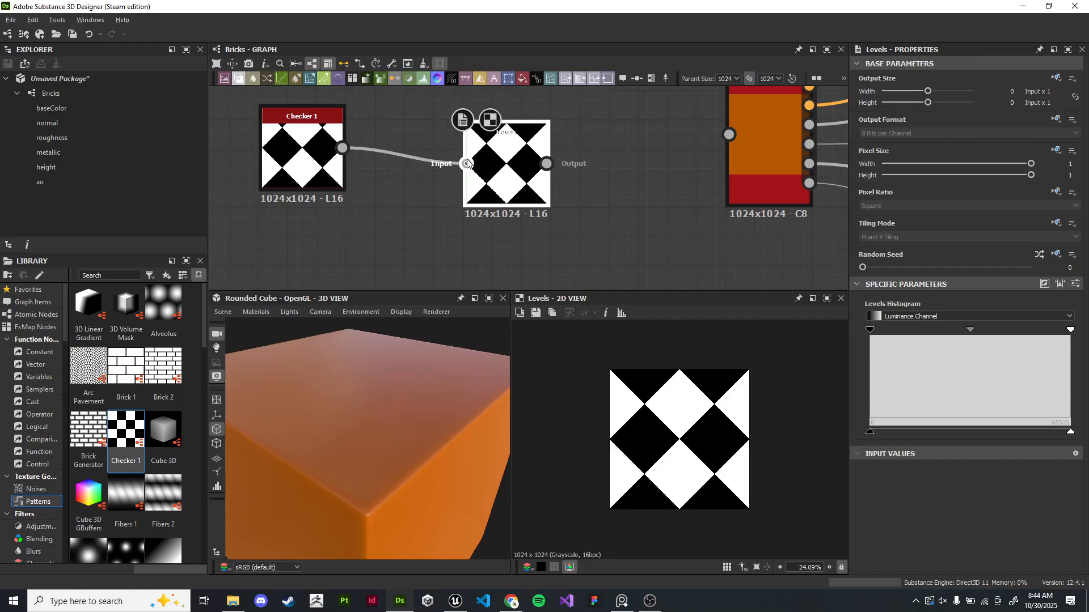
- Raise the Levels output minimum so the black checker tiles become dark grey
scroll(564, 182, up, 2)
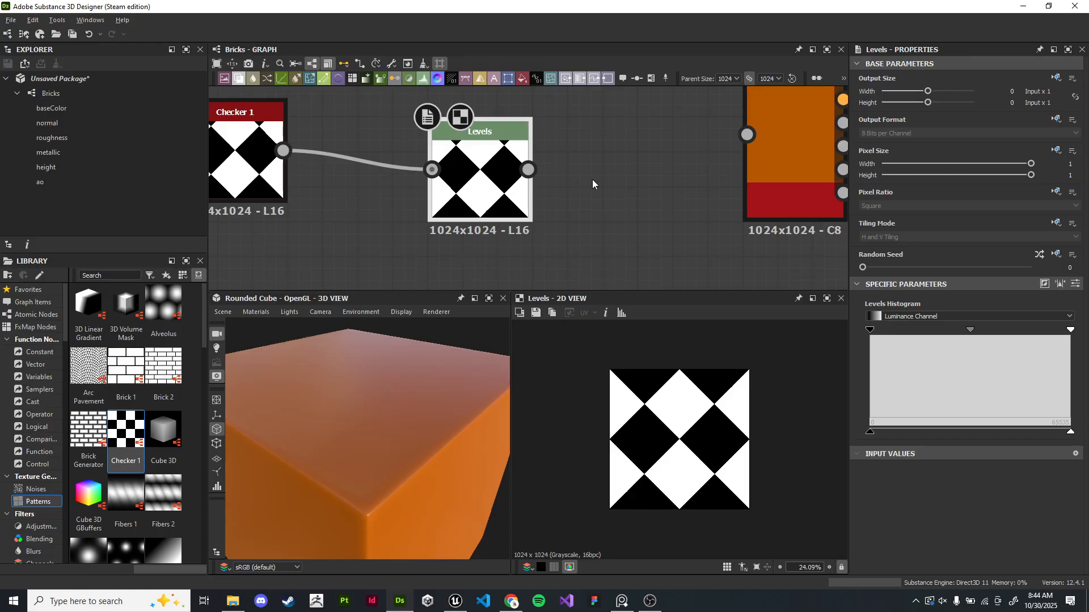
middle_drag(591, 180, 573, 185)
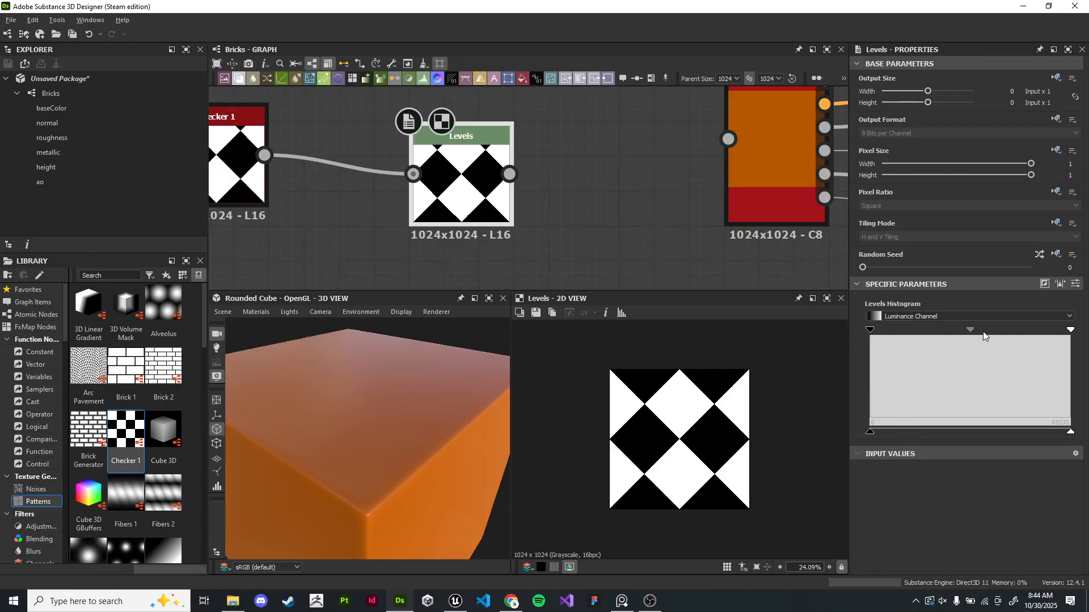
mouse_move(870, 329)
mouse_down()
mouse_move(1002, 330)
mouse_move(824, 337)
mouse_up()
mouse_move(870, 433)
mouse_down()
mouse_move(1044, 428)
mouse_move(818, 430)
mouse_up()
mouse_move(970, 330)
mouse_down()
mouse_move(1029, 334)
mouse_move(916, 342)
mouse_move(1051, 362)
mouse_move(985, 356)
mouse_move(971, 335)
mouse_up()
middle_drag(524, 187, 603, 238)
scroll(600, 238, up, 1)
middle_drag(661, 267, 651, 250)
scroll(534, 222, down, 1)
scroll(532, 226, up, 2)
middle_drag(533, 226, 541, 169)
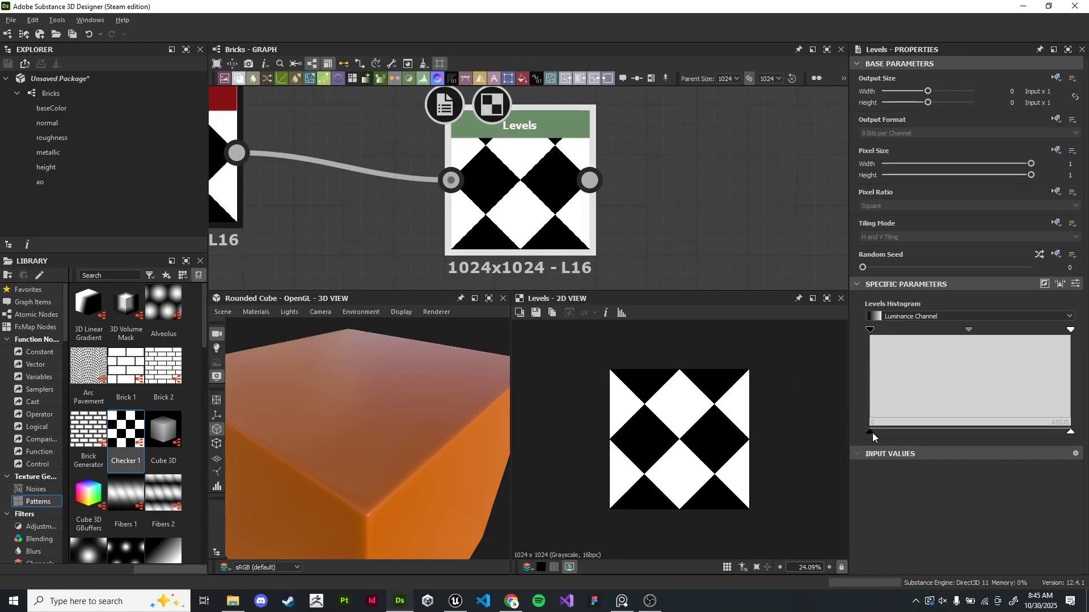
scroll(704, 434, up, 5)
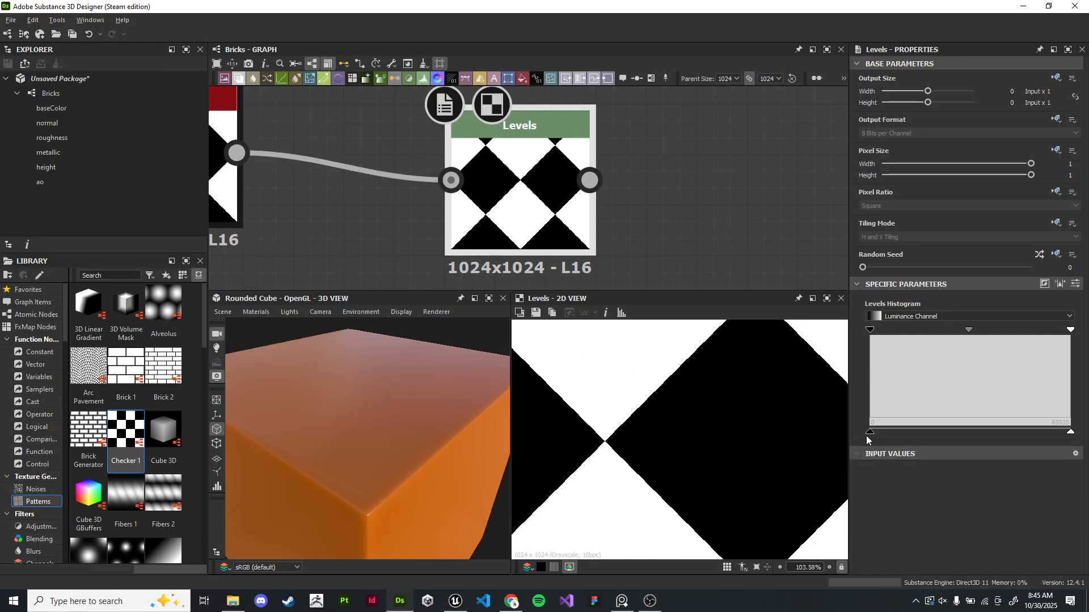
drag(869, 432, 936, 432)
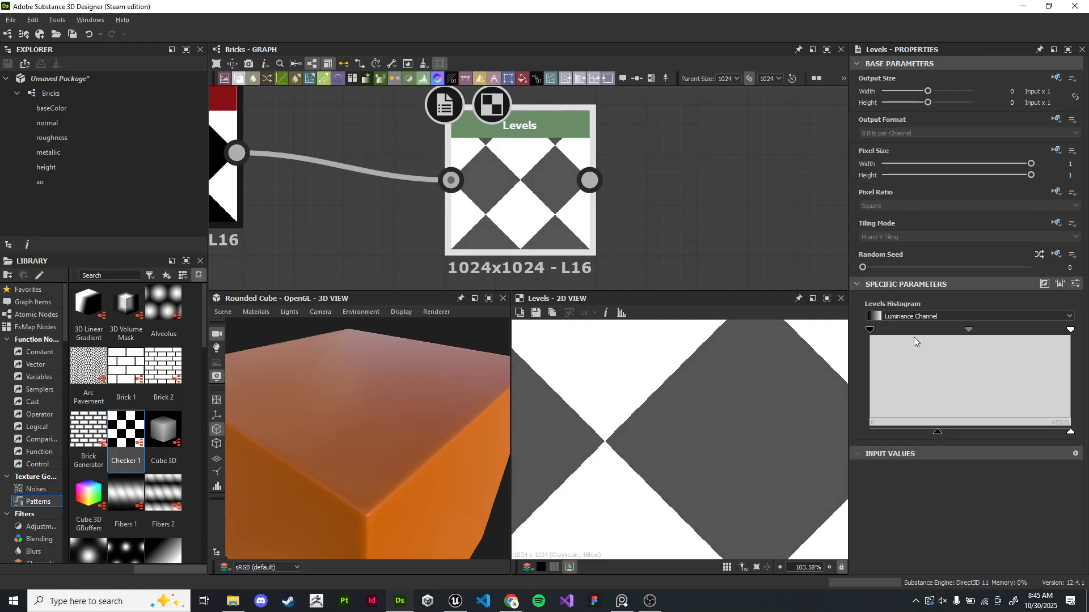
scroll(726, 434, down, 1)
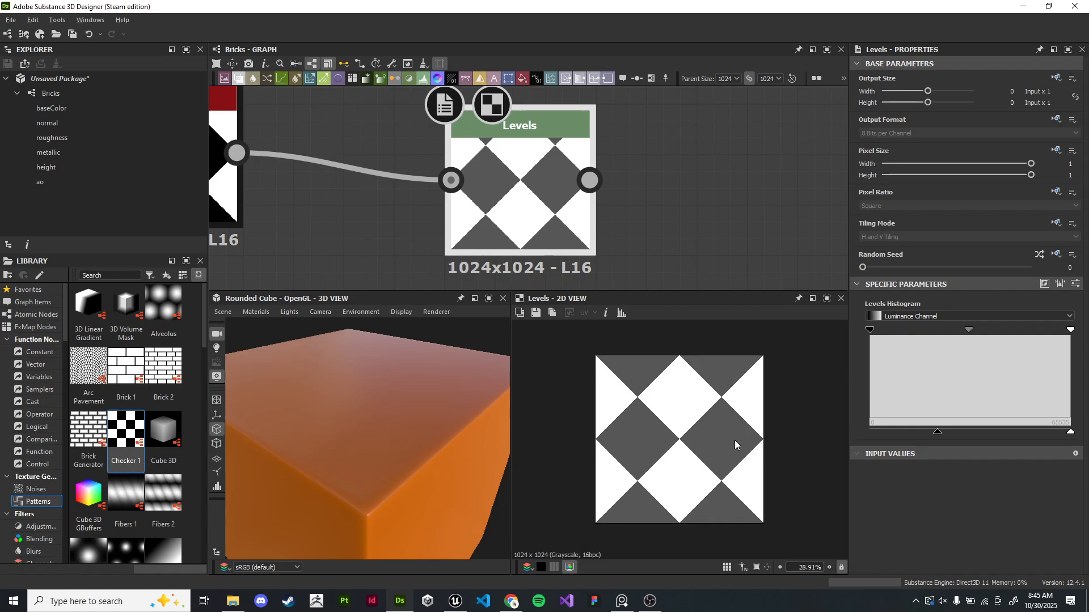
- Lower the Levels output maximum so the white checker tiles become light grey
scroll(735, 440, up, 2)
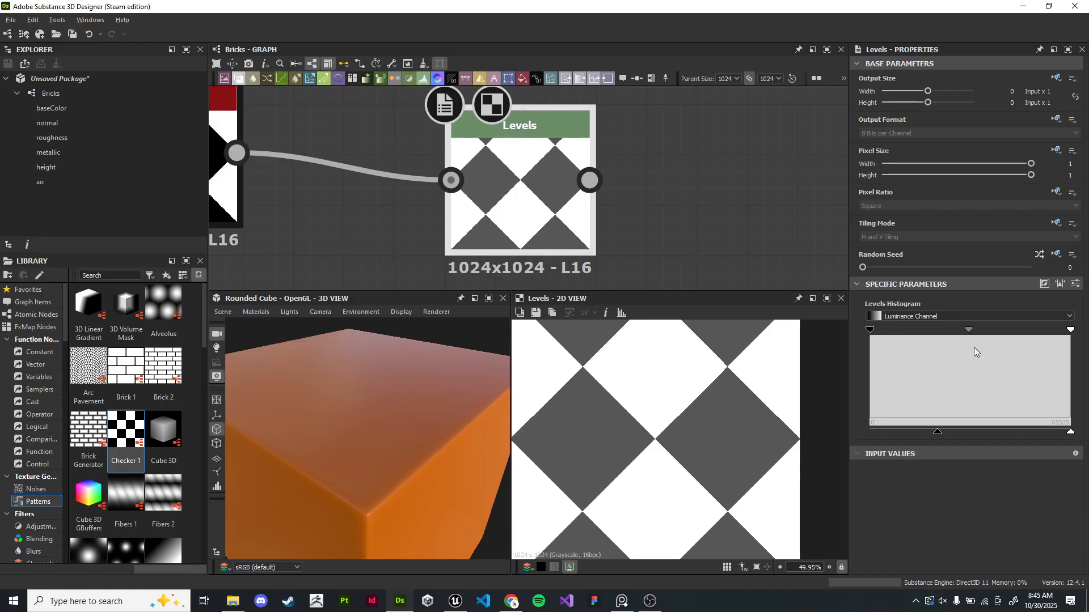
drag(1071, 432, 964, 432)
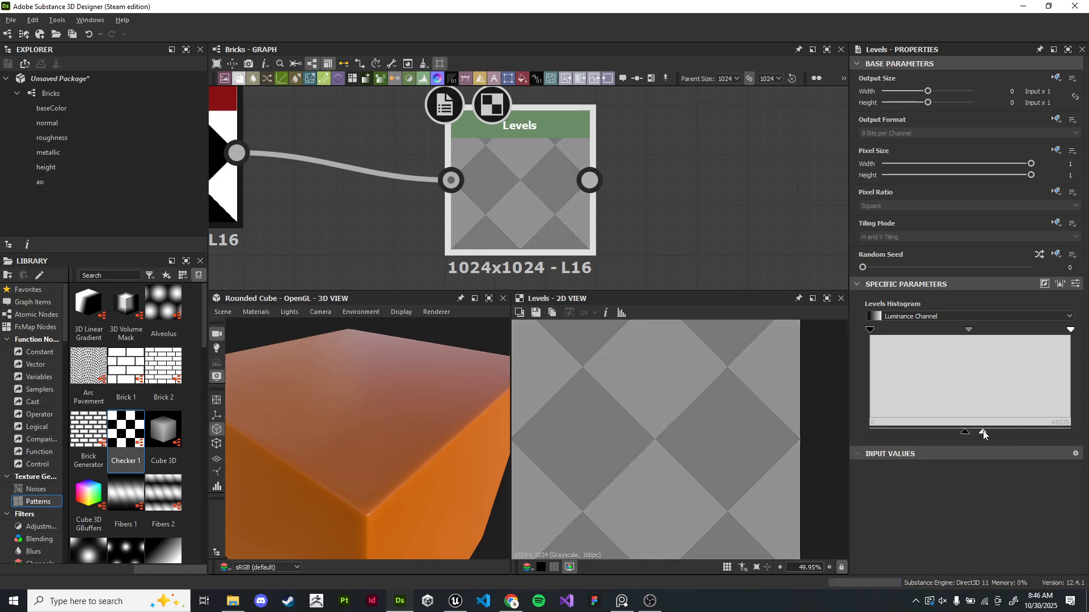
scroll(624, 207, down, 2)
scroll(631, 394, down, 3)
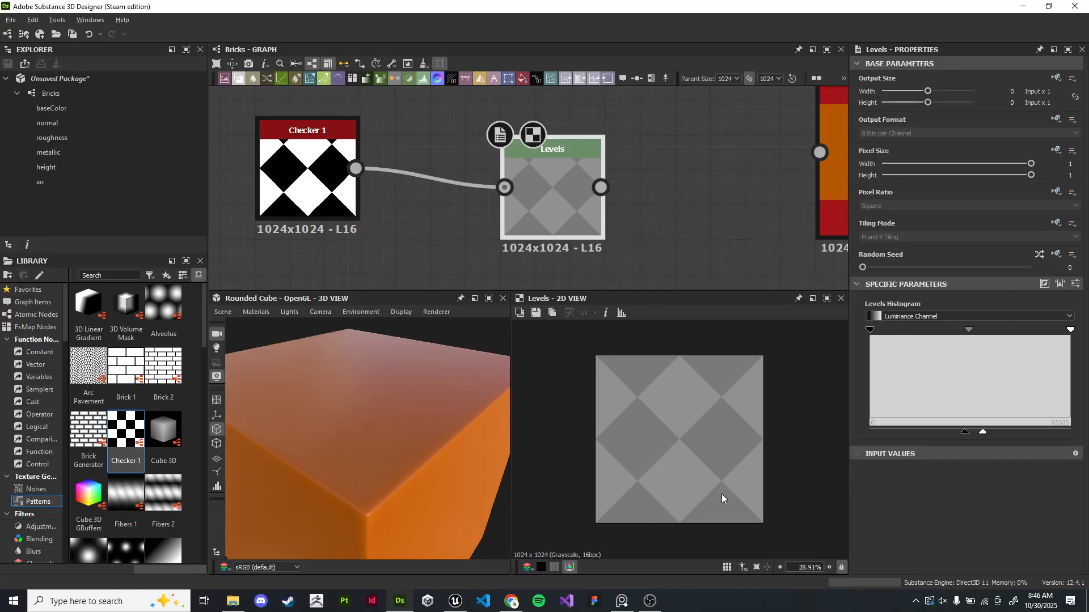
- Add a Height to Normal World Units node connected to the Levels node's output
middle_drag(413, 228, 458, 223)
drag(383, 160, 278, 179)
drag(578, 201, 406, 199)
middle_drag(335, 201, 406, 188)
drag(481, 189, 553, 186)
middle_drag(674, 199, 523, 192)
scroll(522, 192, down, 3)
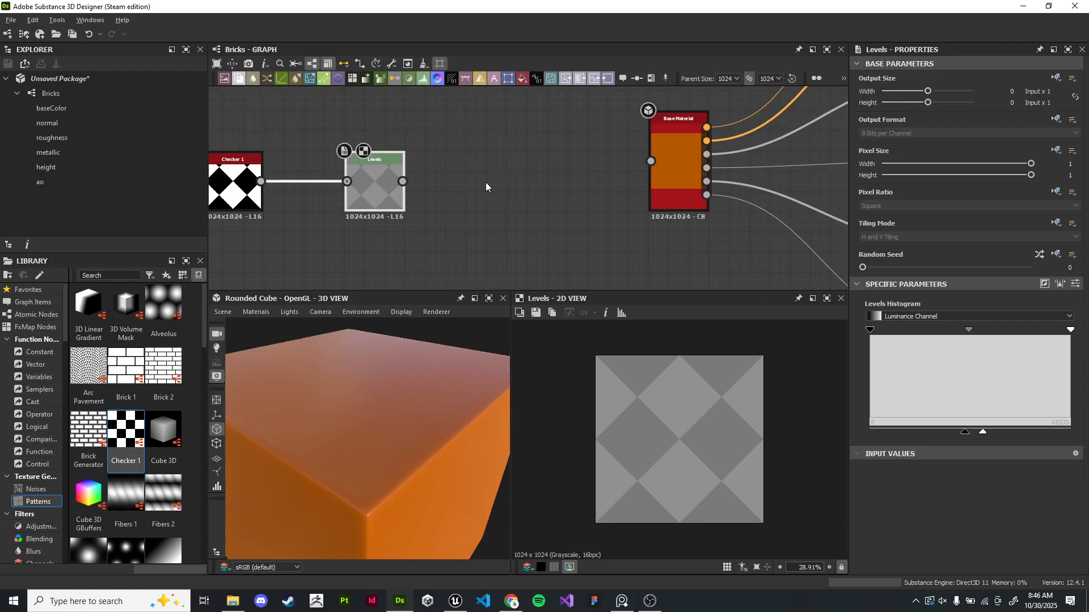
click(660, 201)
scroll(520, 192, up, 2)
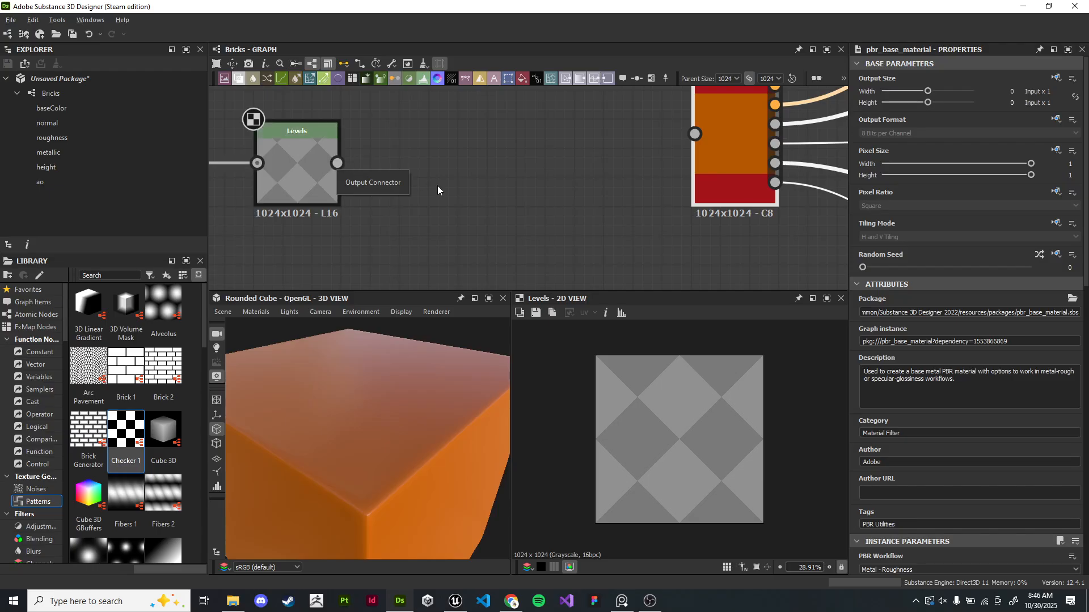
middle_drag(493, 191, 538, 180)
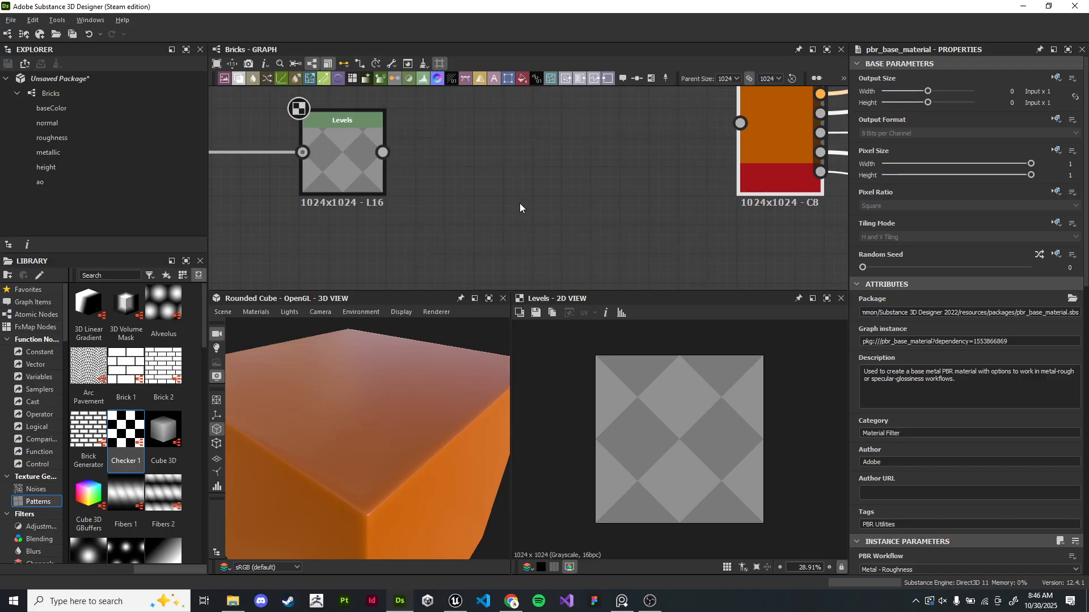
middle_drag(490, 178, 553, 177)
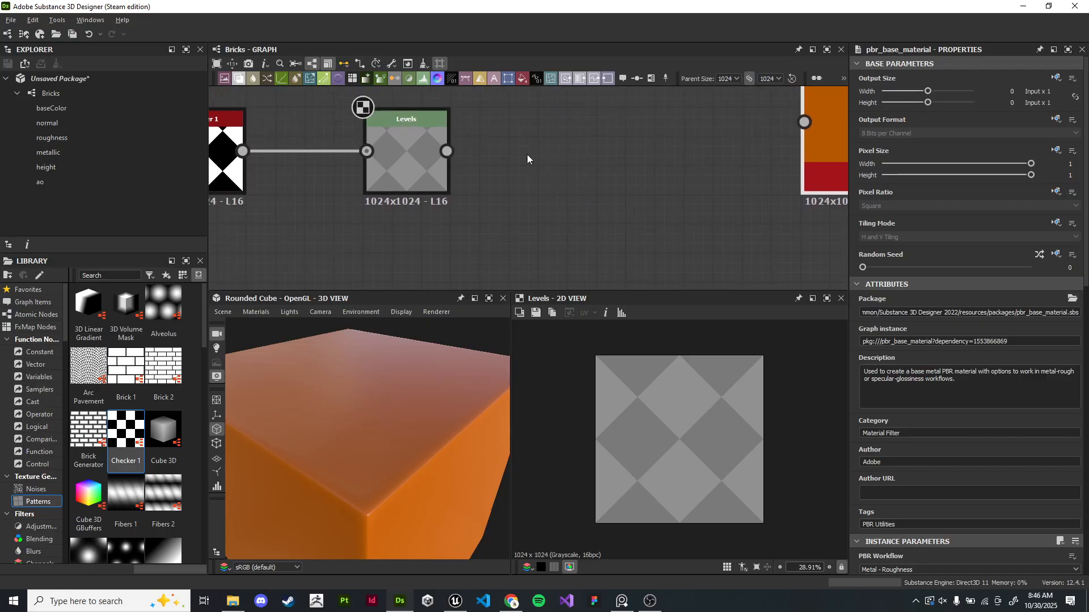
click(394, 155)
middle_drag(394, 154, 488, 144)
drag(539, 134, 686, 241)
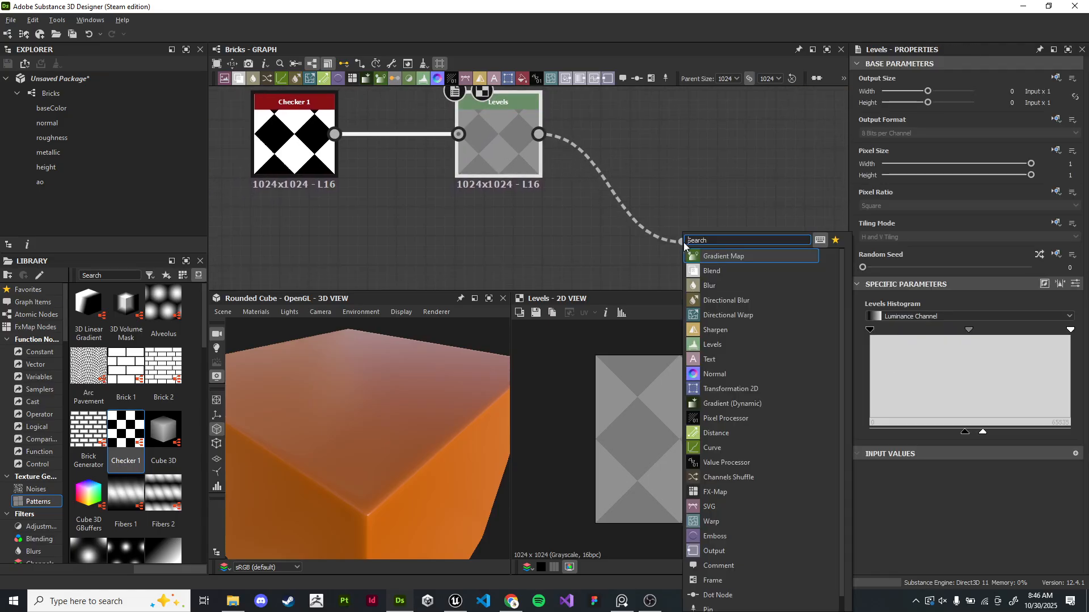
text(nom)
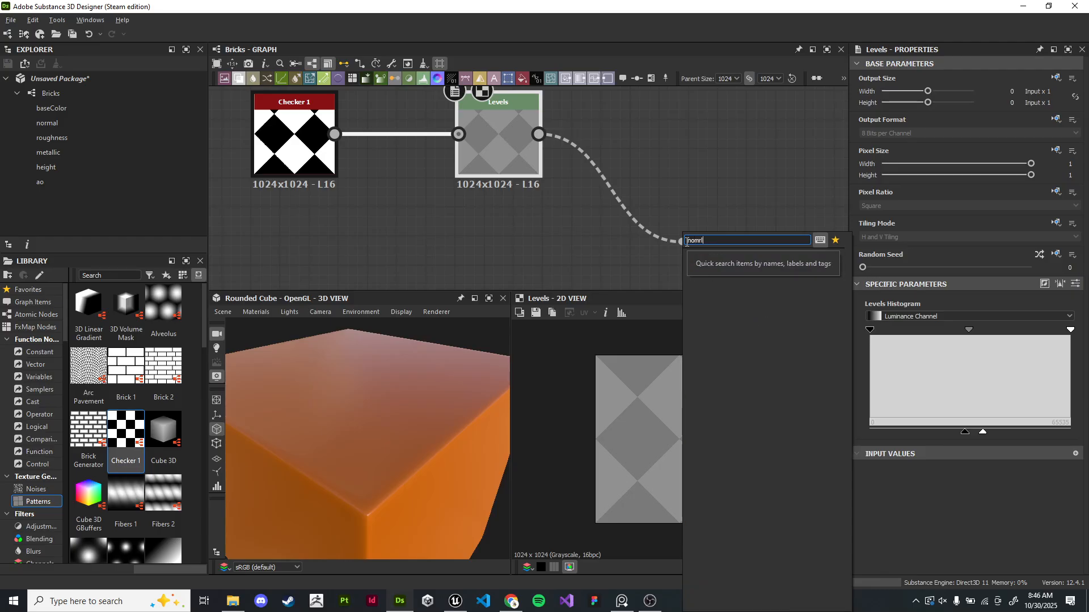
key(BackSpace)
text(r)
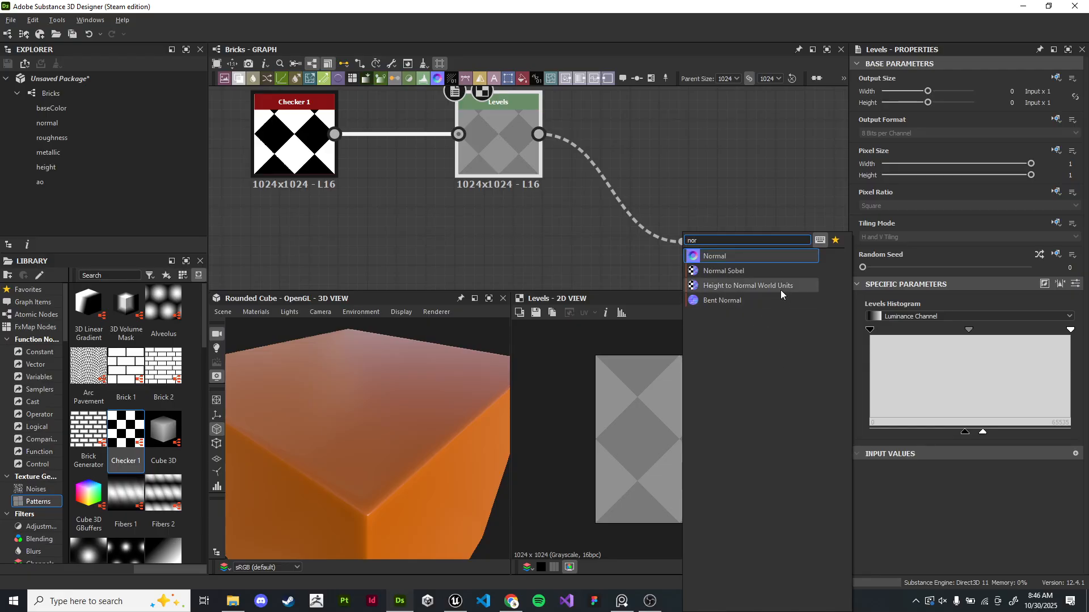
drag(712, 240, 681, 243)
click(744, 287)
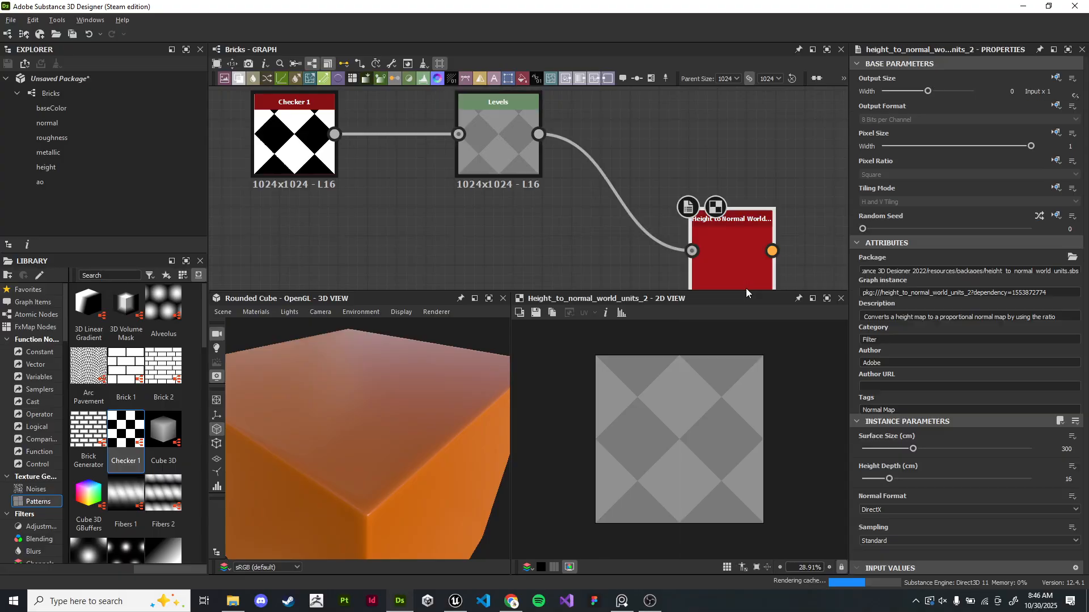
middle_drag(733, 247, 607, 193)
scroll(726, 380, up, 5)
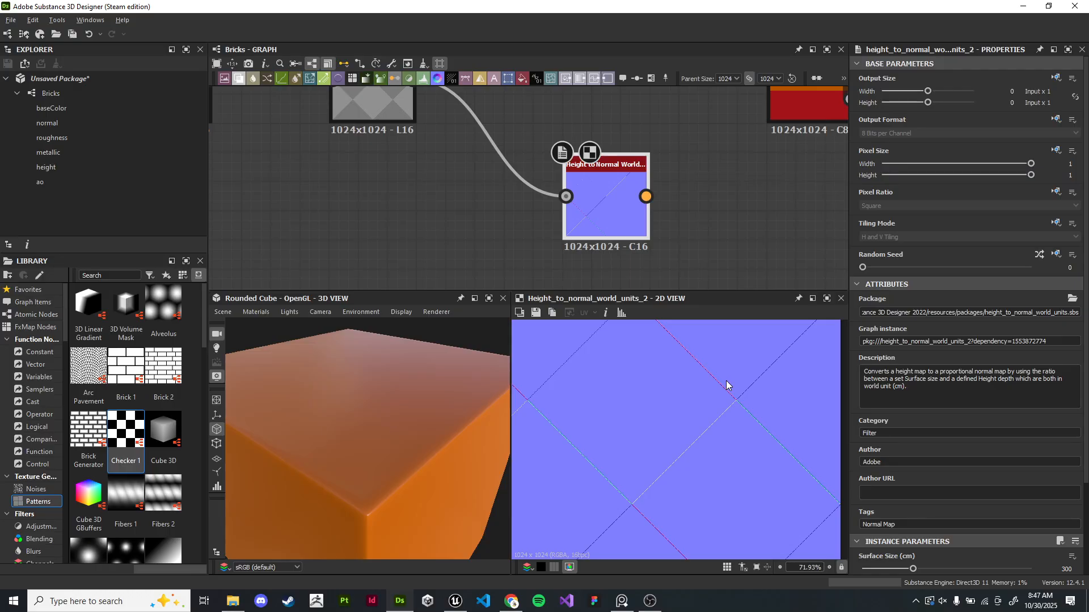
- Inspect the Levels output and the generated normal map closely in the 2D view
middle_drag(488, 181, 676, 225)
scroll(652, 245, up, 5)
middle_drag(445, 196, 574, 237)
click(474, 205)
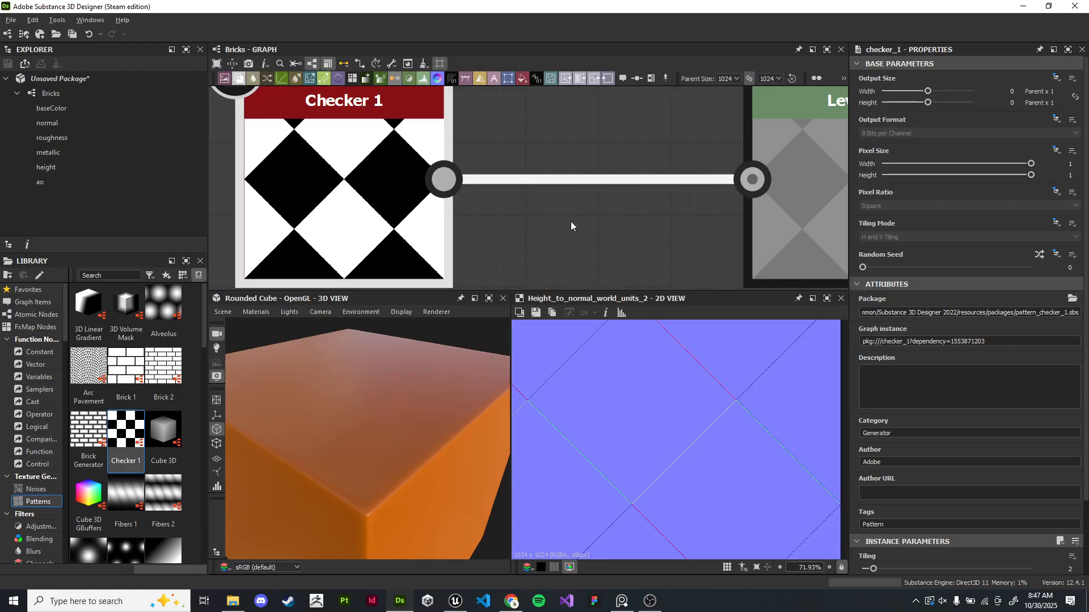
scroll(626, 247, down, 3)
middle_drag(811, 266, 537, 203)
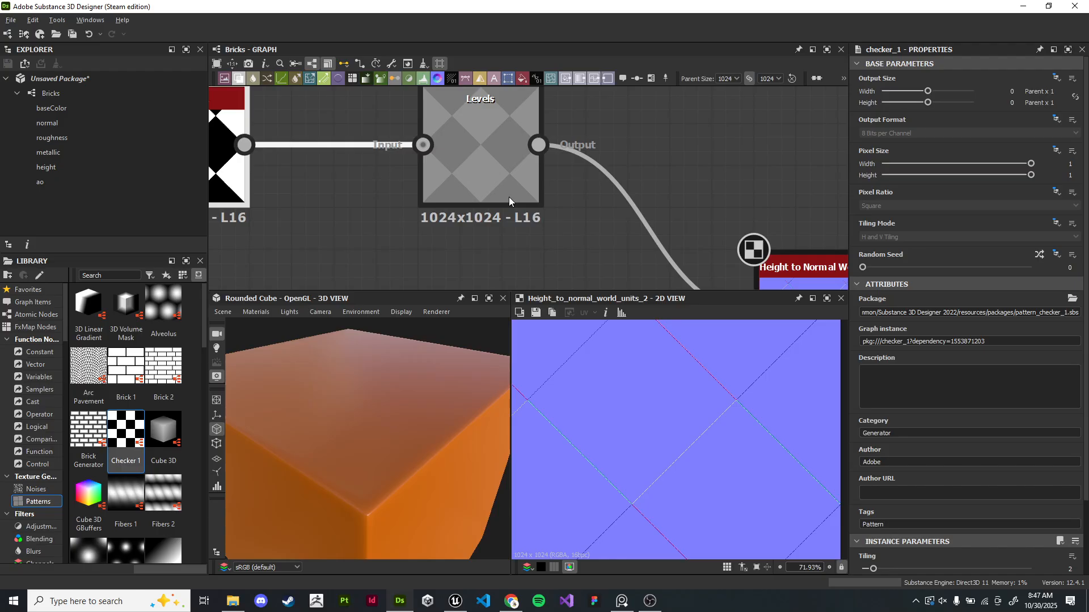
middle_drag(715, 253, 529, 202)
drag(620, 235, 488, 118)
drag(464, 168, 445, 149)
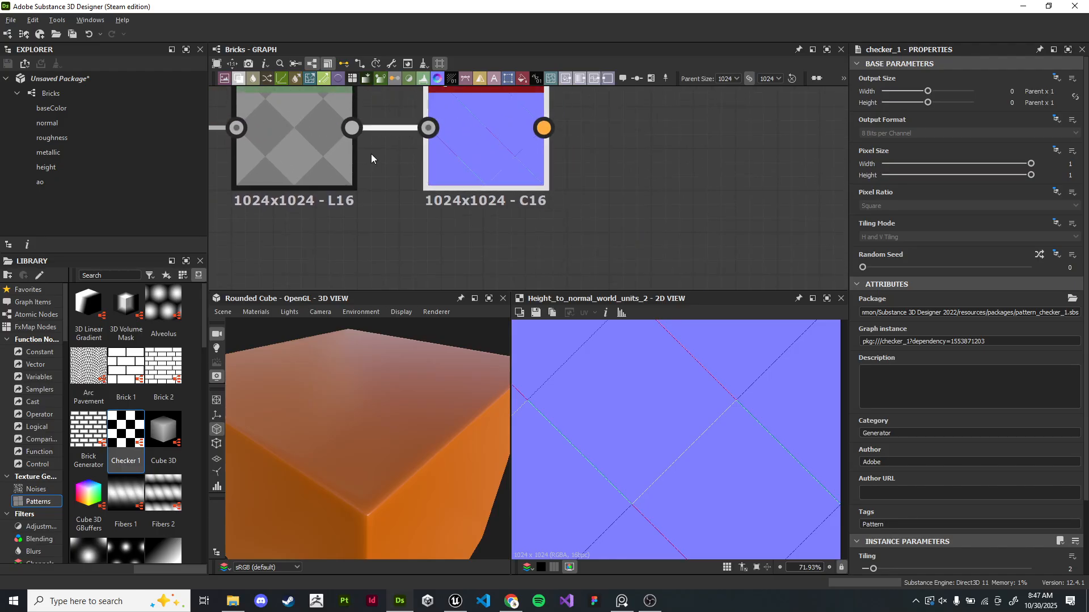
scroll(352, 172, up, 3)
middle_drag(352, 172, 444, 218)
double_click(390, 186)
scroll(727, 386, up, 8)
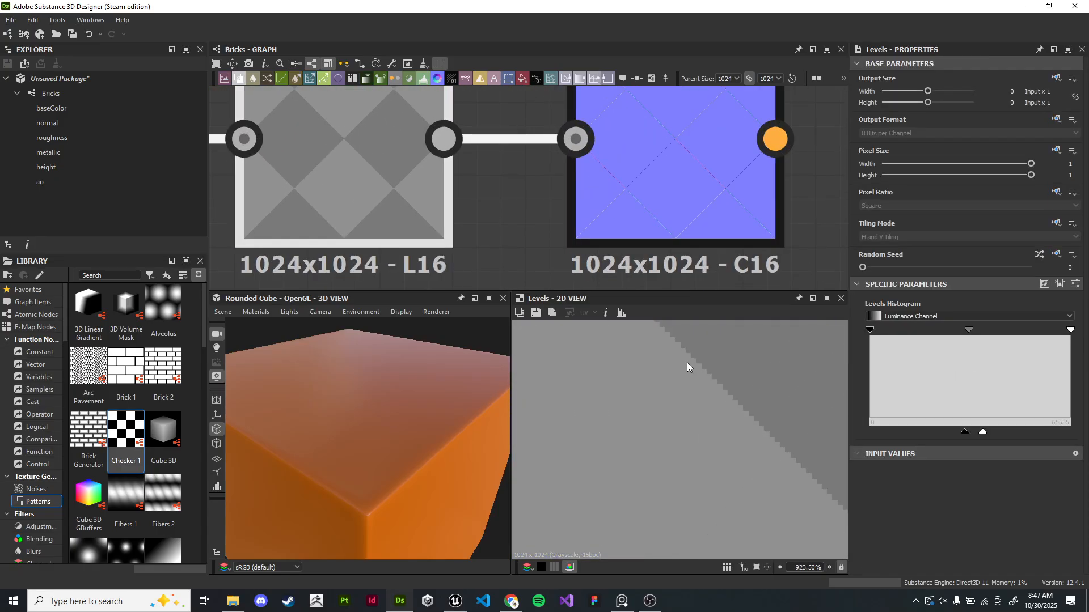
scroll(772, 430, down, 1)
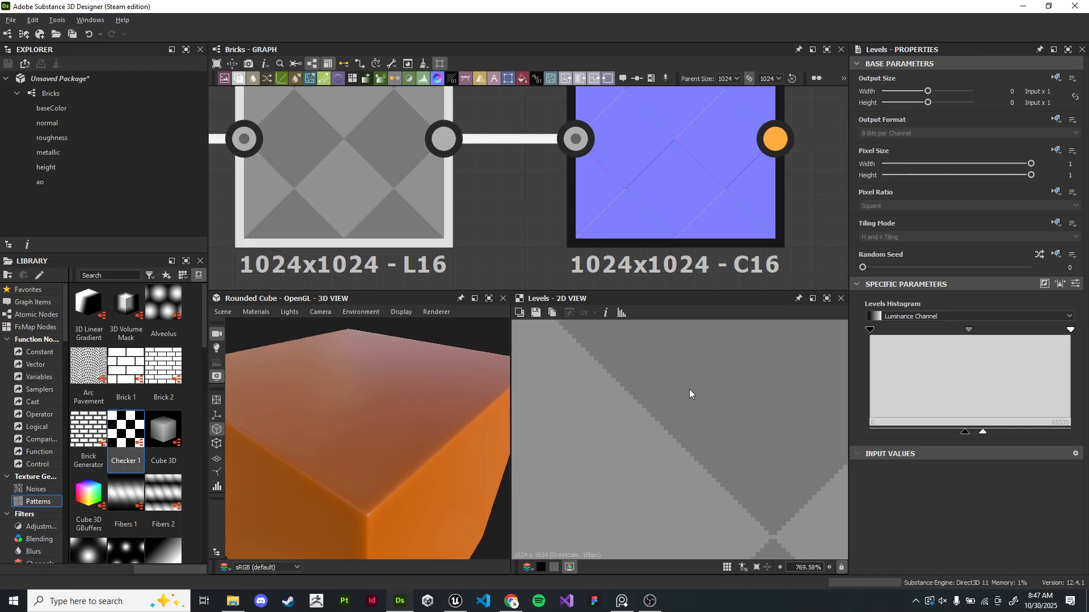
click(676, 145)
scroll(676, 445, down, 8)
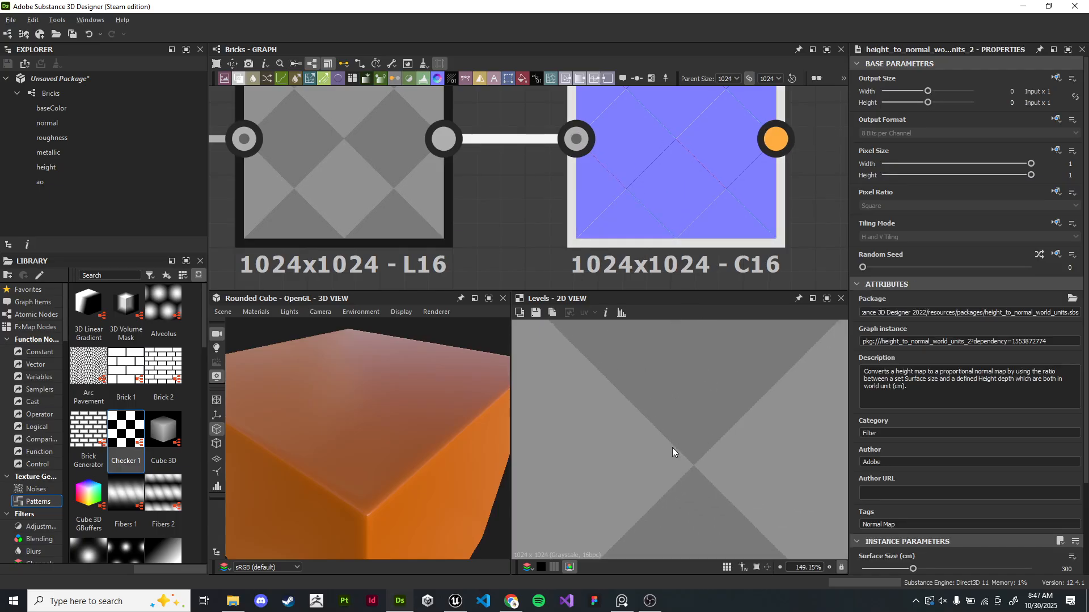
double_click(682, 204)
scroll(661, 447, up, 5)
scroll(661, 443, up, 3)
middle_drag(661, 443, 639, 388)
scroll(639, 387, down, 3)
middle_drag(744, 549, 674, 464)
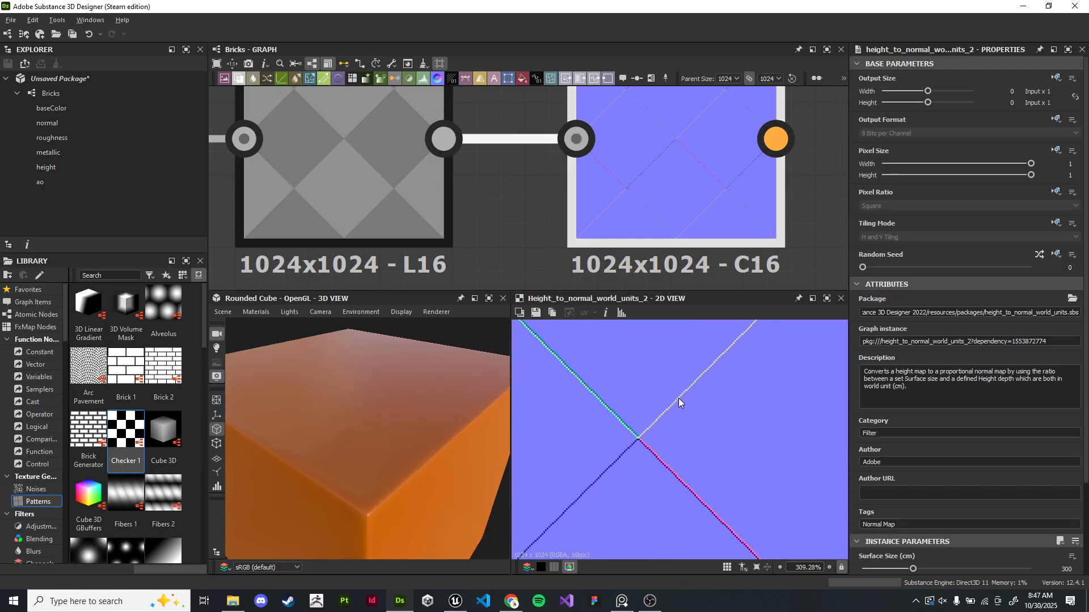
scroll(678, 398, down, 14)
scroll(683, 397, up, 1)
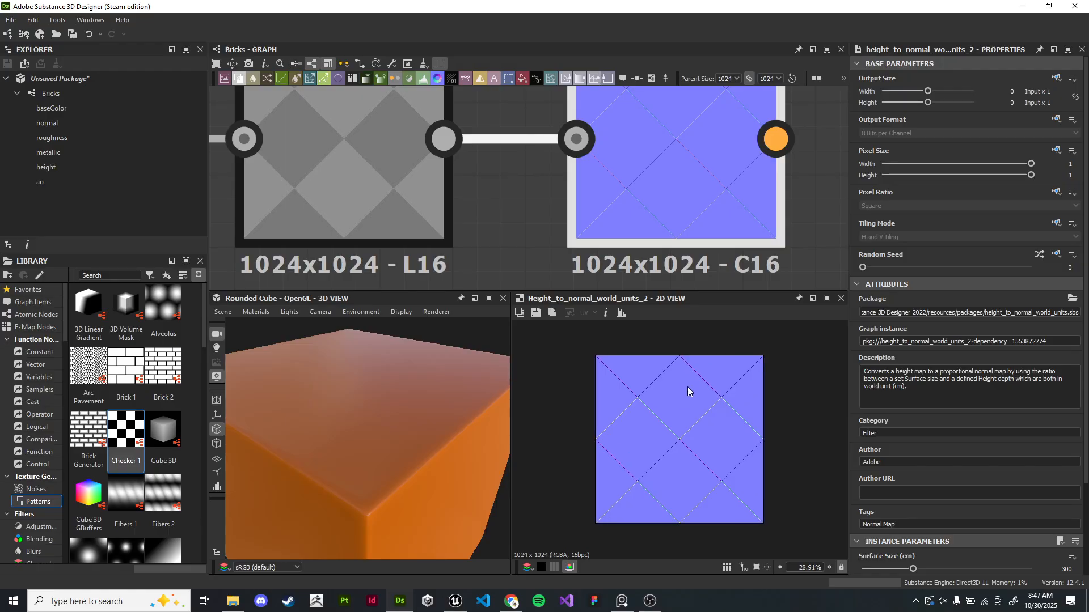
scroll(523, 215, down, 4)
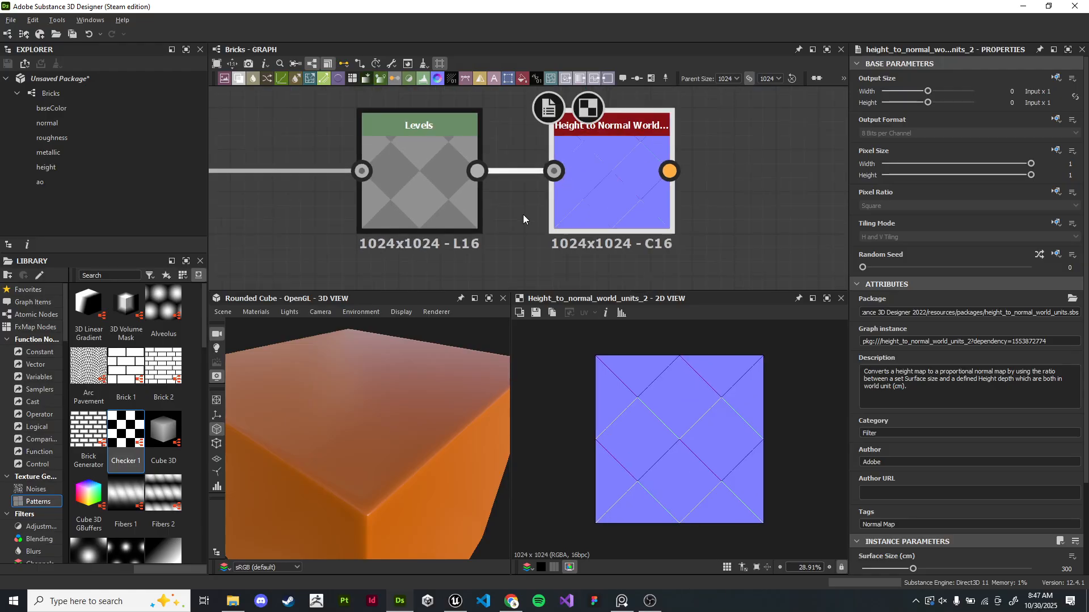
- Connect the Levels output to the base material node's Height input
middle_drag(548, 228, 484, 214)
drag(503, 184, 528, 272)
click(694, 173)
scroll(572, 180, up, 2)
middle_drag(515, 190, 489, 155)
drag(327, 152, 329, 126)
scroll(445, 105, down, 2)
middle_drag(445, 105, 540, 164)
scroll(540, 164, down, 1)
drag(405, 179, 435, 170)
scroll(582, 157, up, 2)
middle_drag(581, 157, 469, 162)
scroll(469, 162, down, 1)
click(568, 183)
scroll(482, 186, up, 2)
drag(327, 183, 576, 188)
mouse_move(425, 452)
mouse_down()
mouse_move(403, 362)
mouse_move(420, 448)
mouse_up()
scroll(403, 363, down, 3)
scroll(394, 414, up, 3)
scroll(387, 406, down, 3)
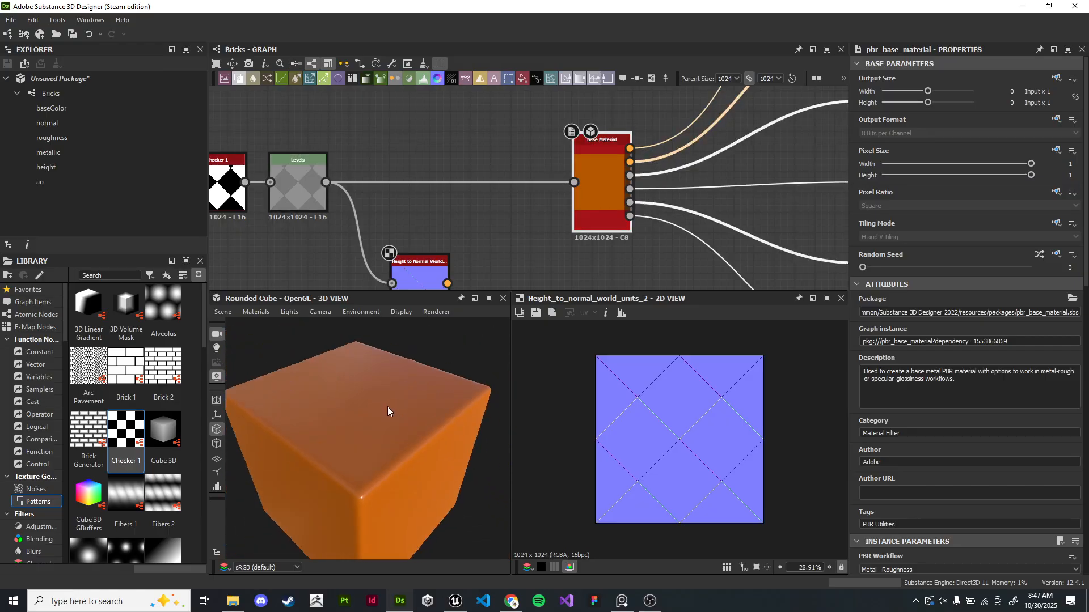
- Switch the 3D view preview mesh to Sphere 2 Tiles
click(222, 312)
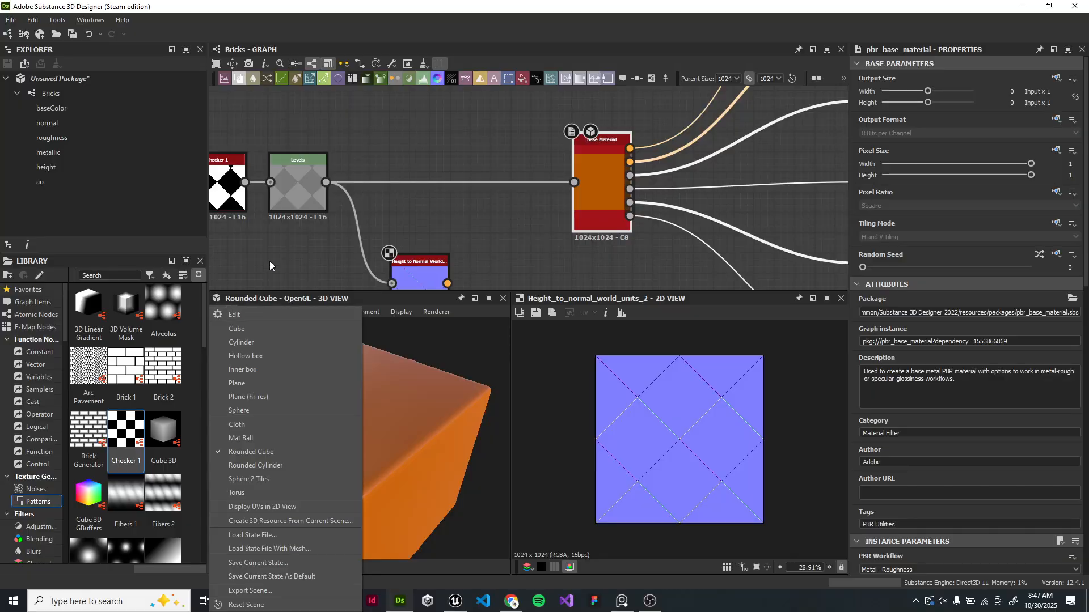
click(254, 271)
drag(379, 451, 399, 385)
click(223, 311)
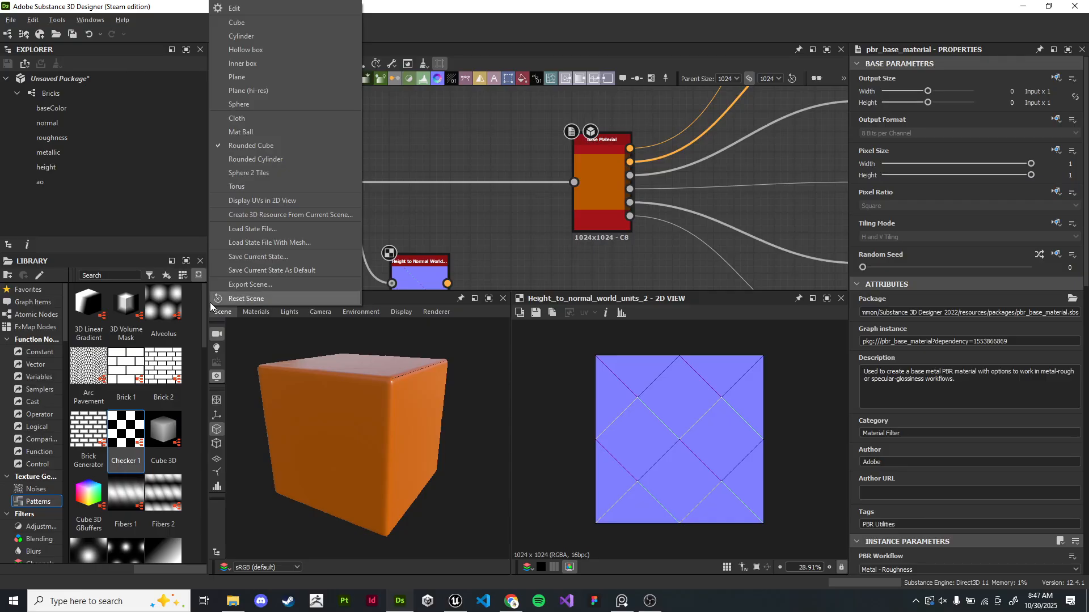
click(275, 172)
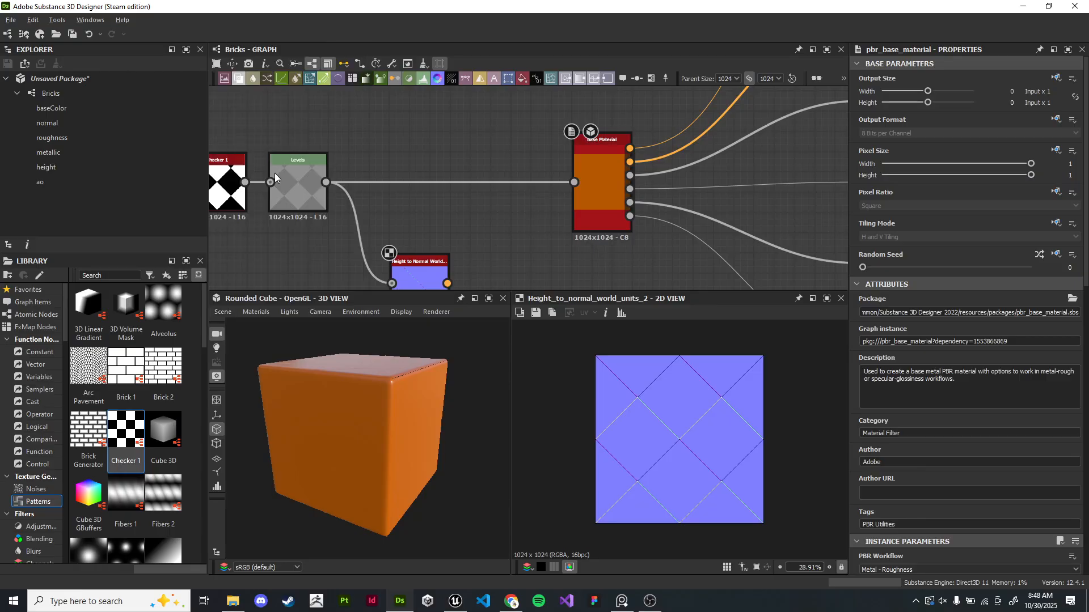
mouse_move(400, 432)
mouse_down()
mouse_move(437, 431)
mouse_move(389, 387)
mouse_move(348, 434)
mouse_up()
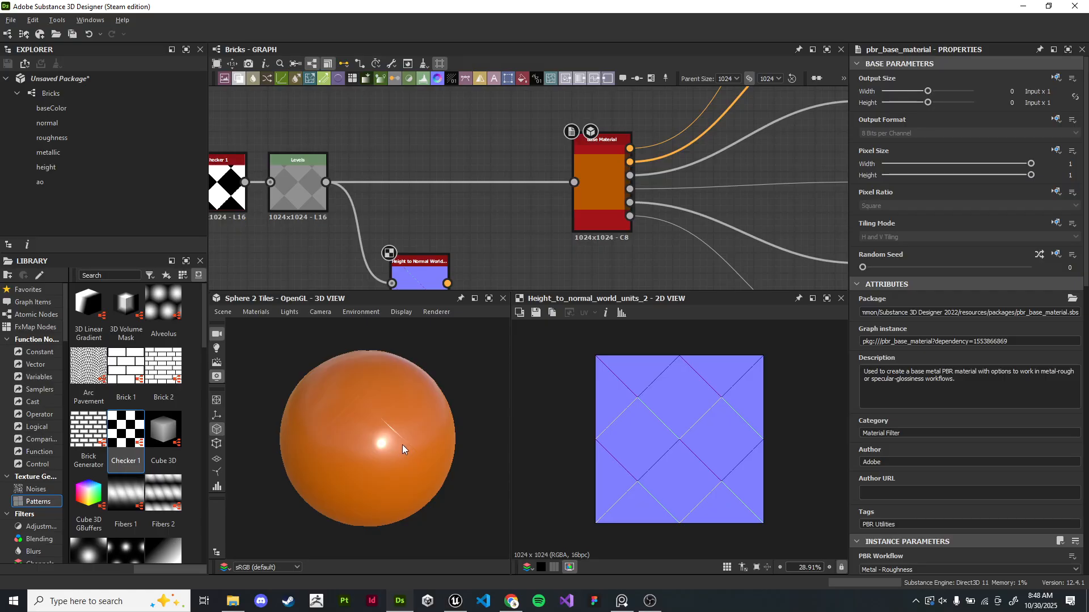
mouse_move(405, 461)
mouse_down()
mouse_move(430, 455)
mouse_move(419, 428)
mouse_move(430, 376)
mouse_move(362, 472)
mouse_move(426, 443)
mouse_up()
- Enable the user-defined Normal map on the base material and connect the normal node's output to it
middle_drag(498, 214, 536, 184)
click(632, 162)
double_click(642, 161)
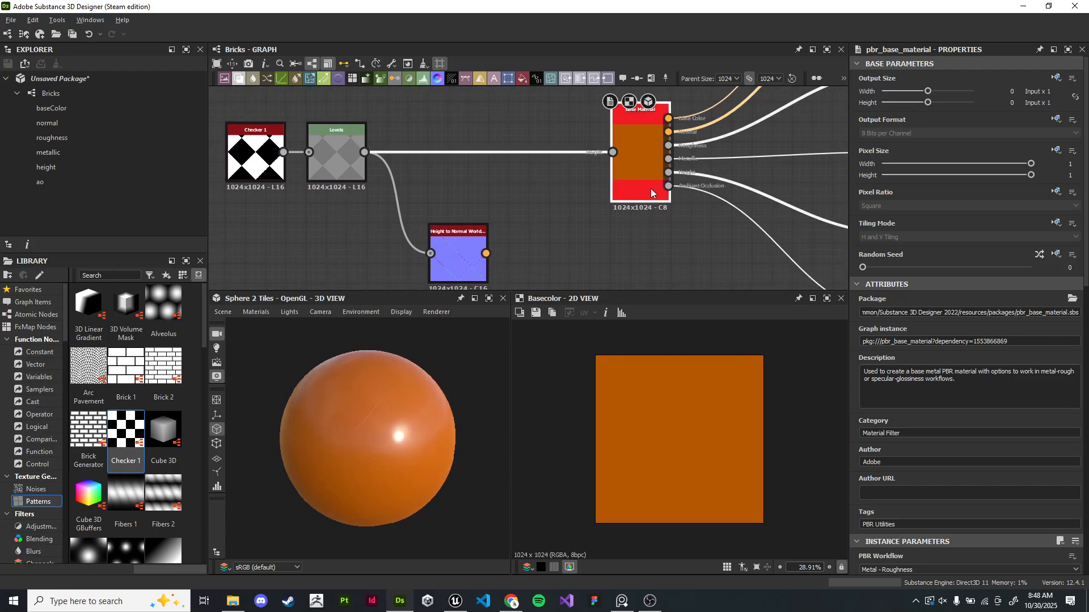
scroll(913, 302, down, 15)
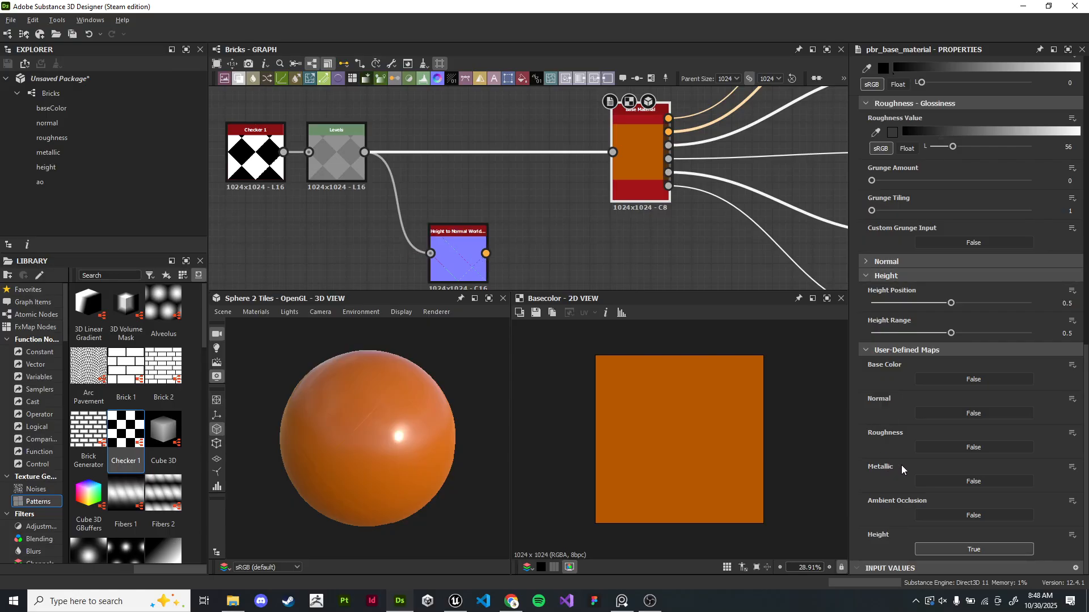
click(954, 414)
drag(486, 253, 613, 146)
mouse_move(397, 428)
mouse_down()
mouse_move(777, 351)
mouse_move(601, 347)
mouse_move(505, 327)
mouse_move(454, 404)
mouse_move(577, 393)
mouse_move(595, 328)
mouse_move(574, 369)
mouse_move(542, 384)
mouse_move(402, 389)
mouse_up()
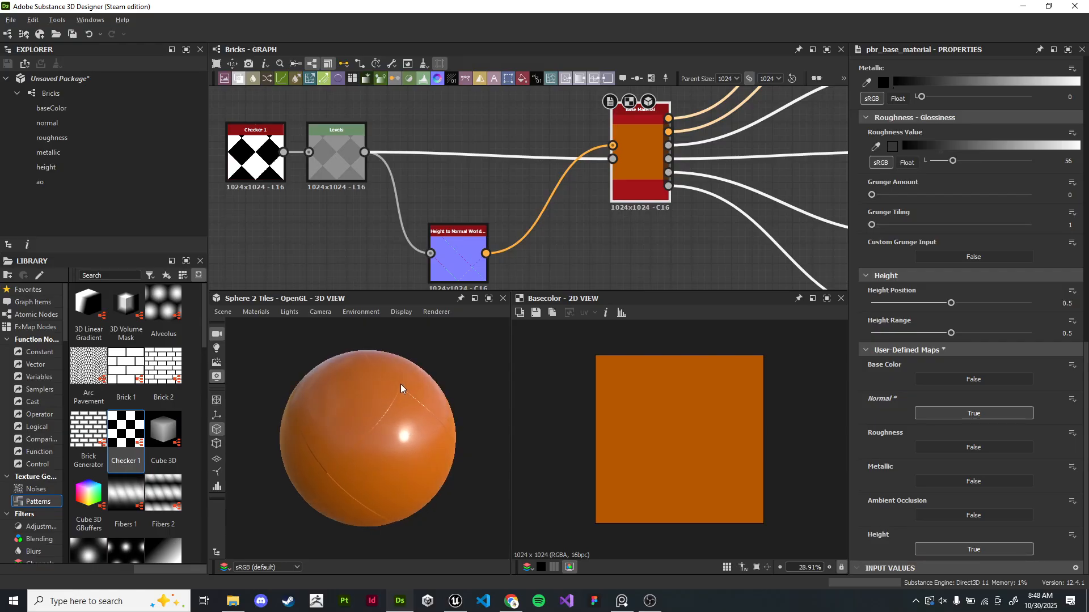
- Rearrange the Checker, Levels and Height to Normal nodes in the graph
right_click(546, 253)
middle_drag(336, 230, 564, 262)
click(484, 189)
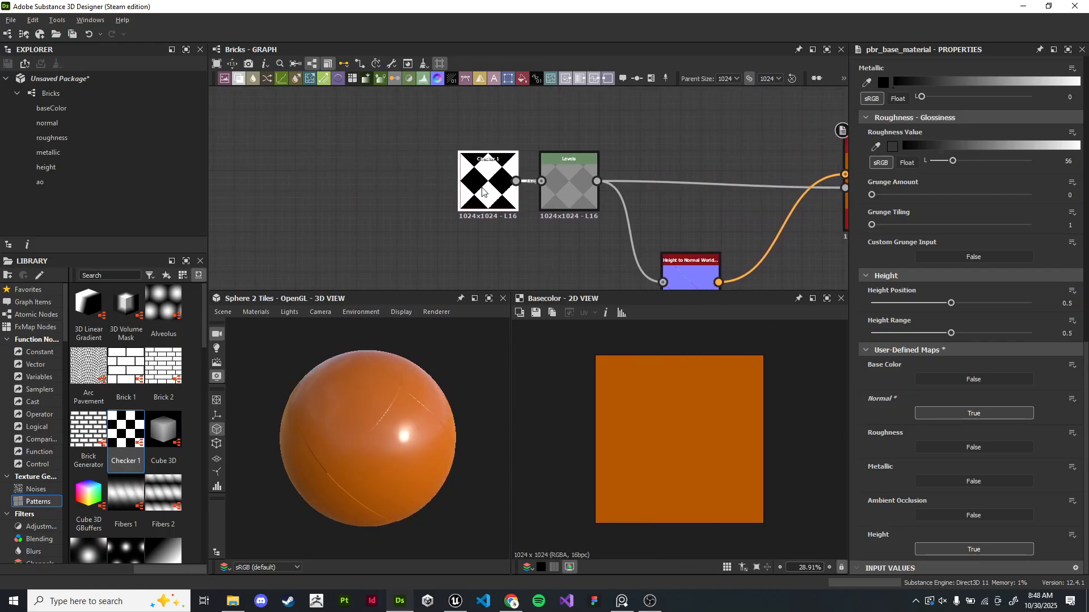
drag(484, 189, 302, 190)
drag(568, 194, 397, 194)
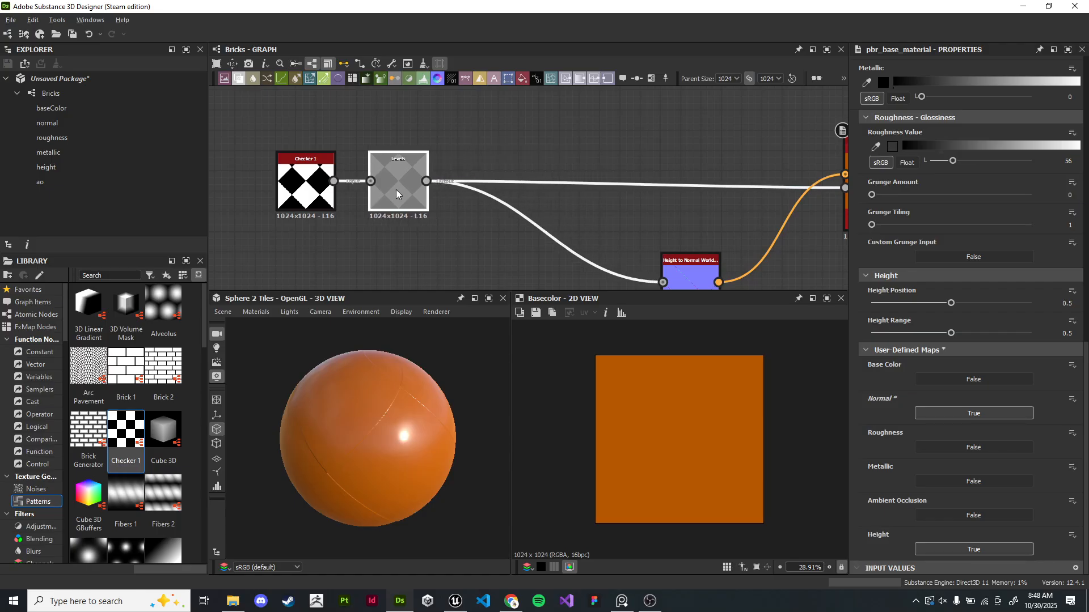
middle_drag(449, 261, 600, 253)
drag(603, 256, 452, 172)
drag(549, 189, 476, 189)
click(508, 215)
middle_drag(534, 209, 448, 166)
- Add an Ambient Occlusion (HBAO) node connected to the Levels node's output
drag(418, 131, 483, 235)
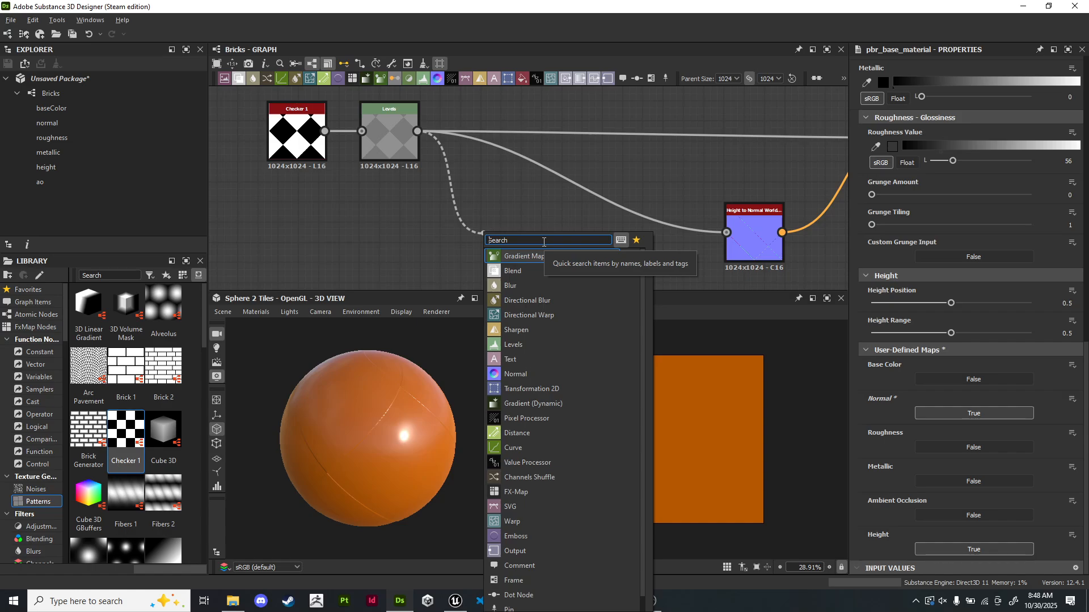
text(hb)
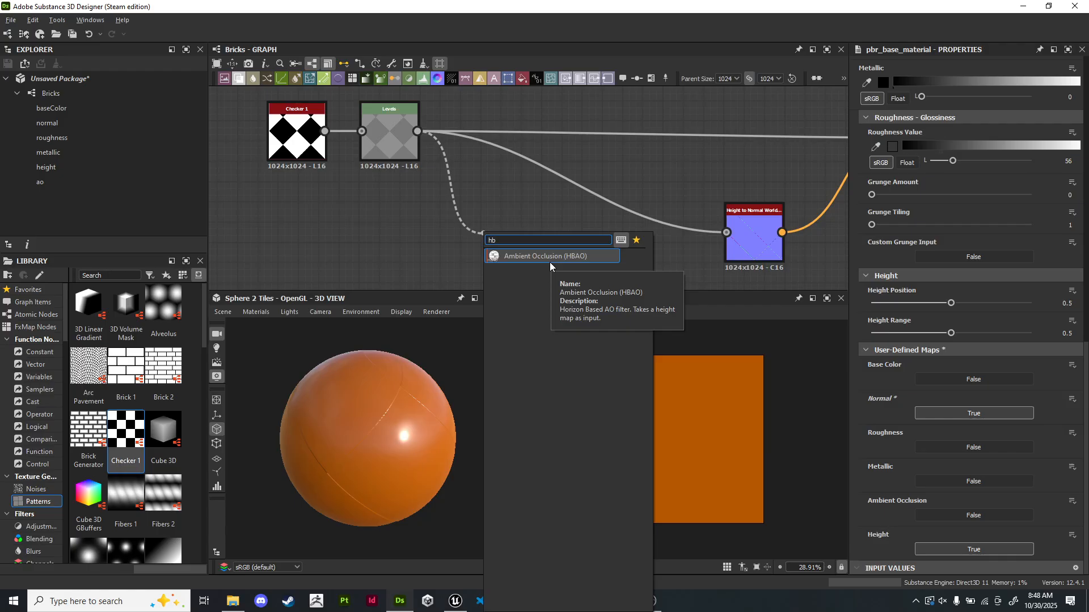
key(BackSpace)
key(BackSpace)
text(amb)
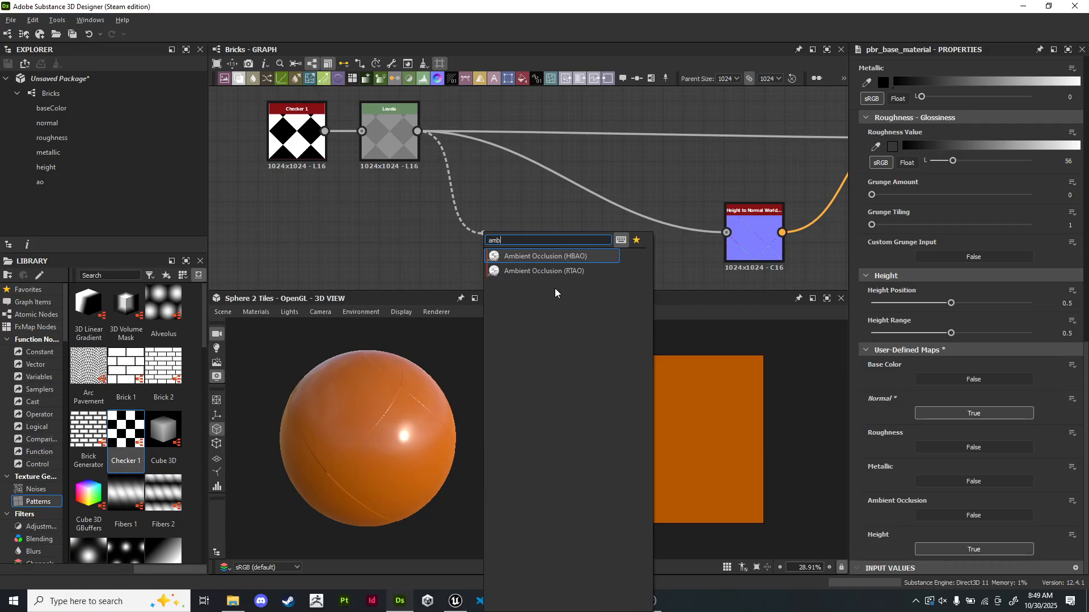
click(565, 256)
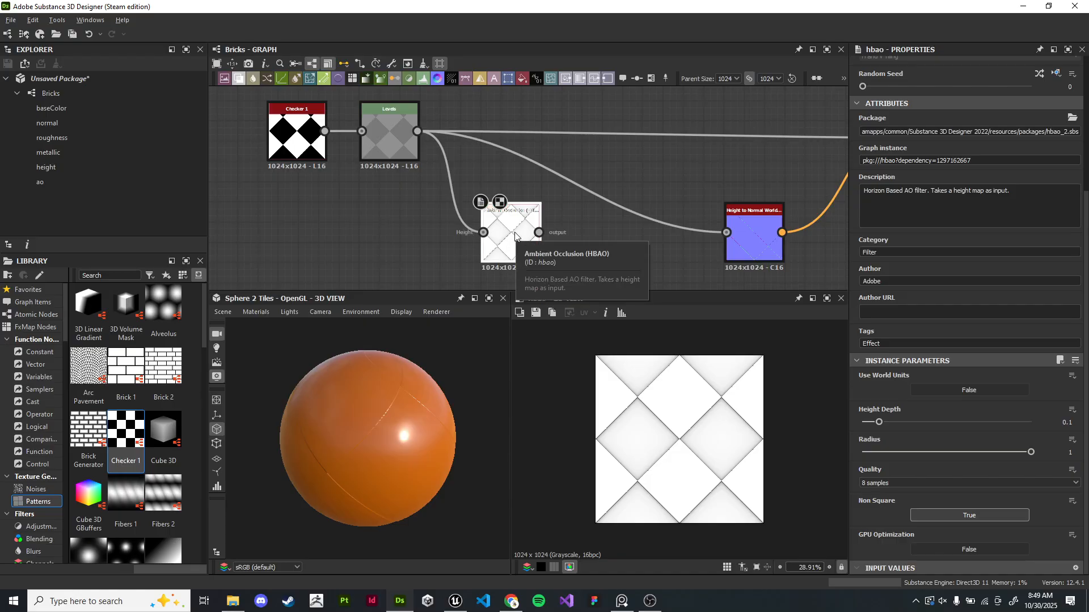
- Enable the user-defined Ambient Occlusion map on the base material and connect the HBAO node's output to it
scroll(658, 233, up, 1)
middle_drag(658, 234, 485, 210)
drag(319, 211, 610, 114)
middle_drag(725, 136, 466, 195)
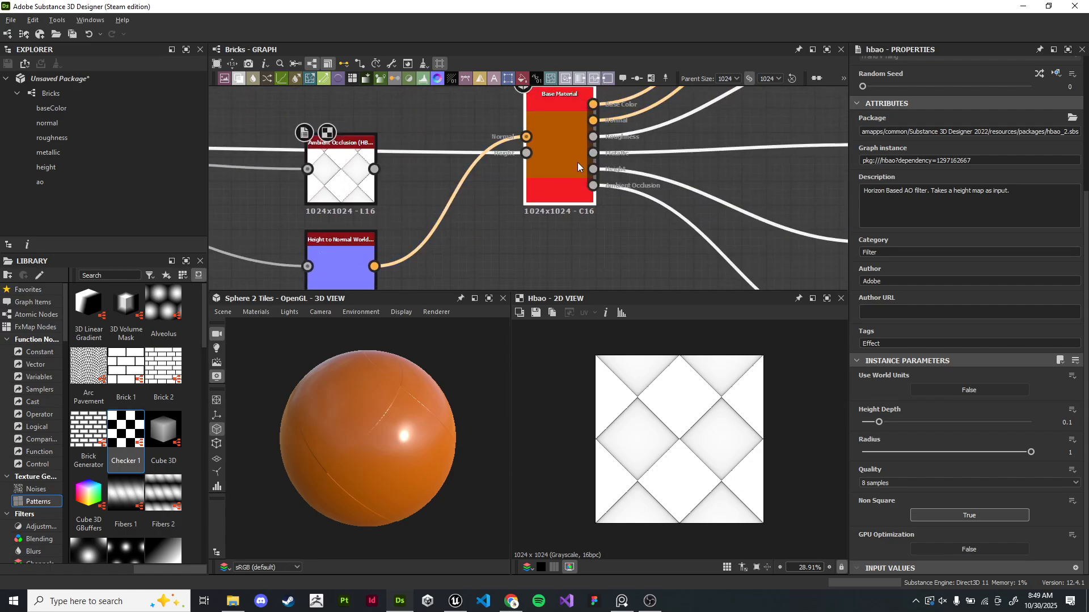
click(730, 283)
scroll(923, 438, down, 10)
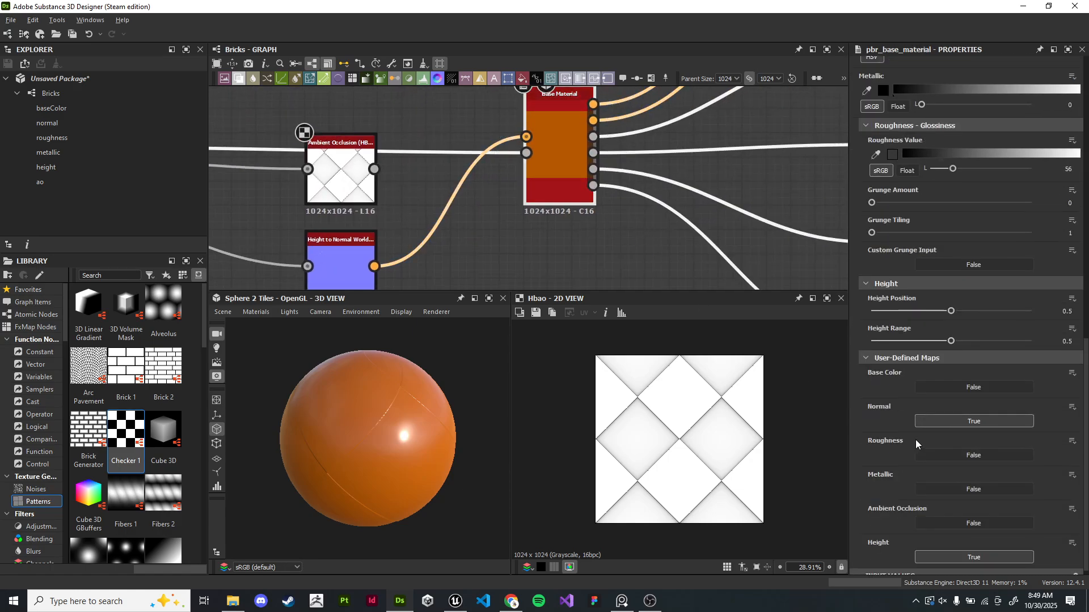
scroll(441, 267, down, 2)
scroll(536, 213, up, 2)
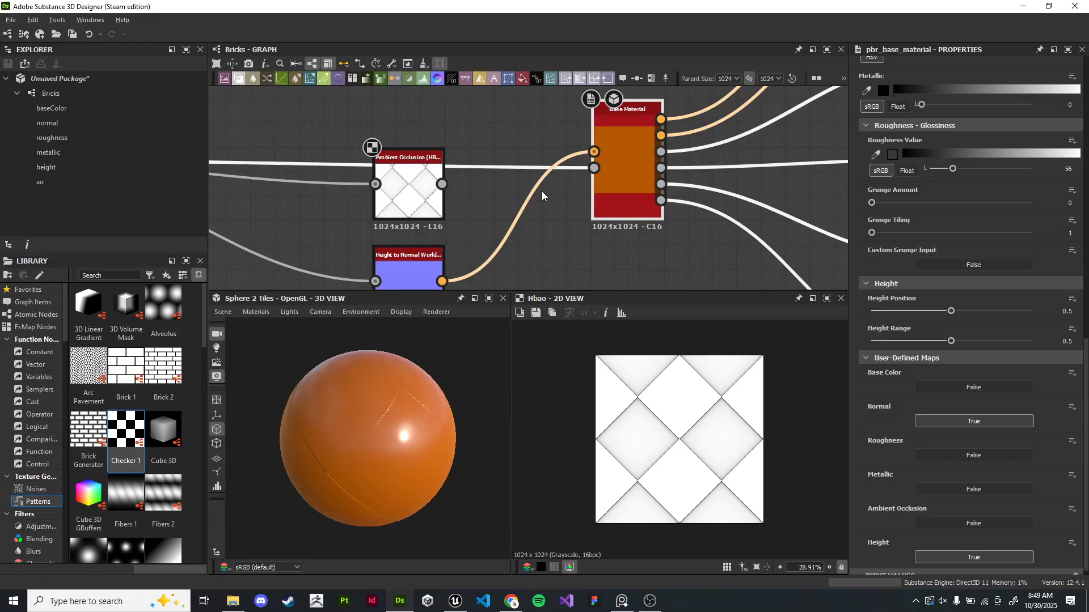
scroll(395, 429, down, 1)
drag(443, 440, 353, 436)
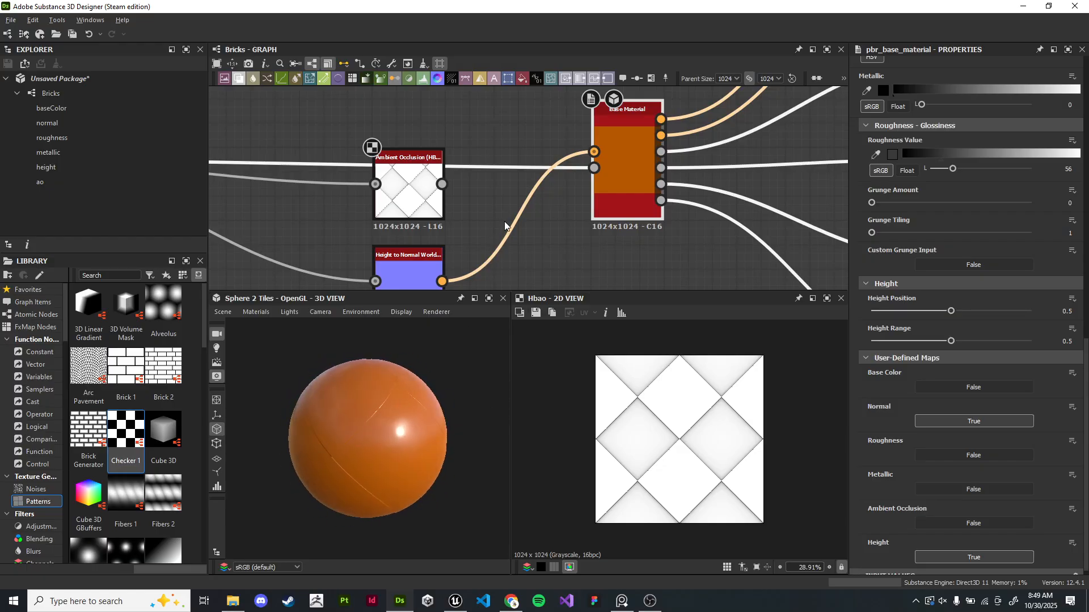
scroll(601, 213, up, 1)
scroll(897, 442, down, 1)
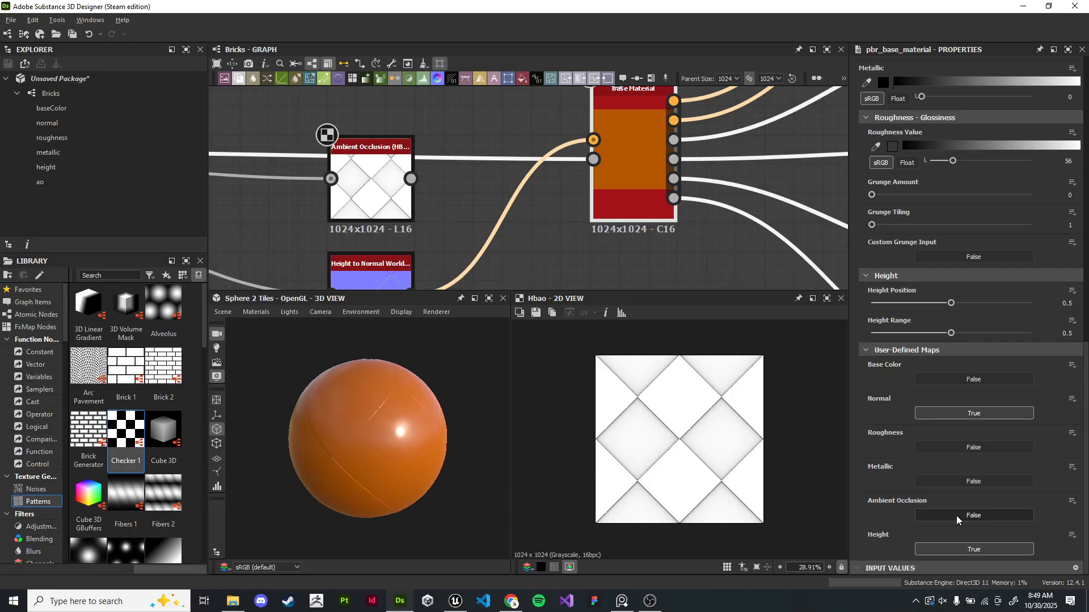
click(973, 515)
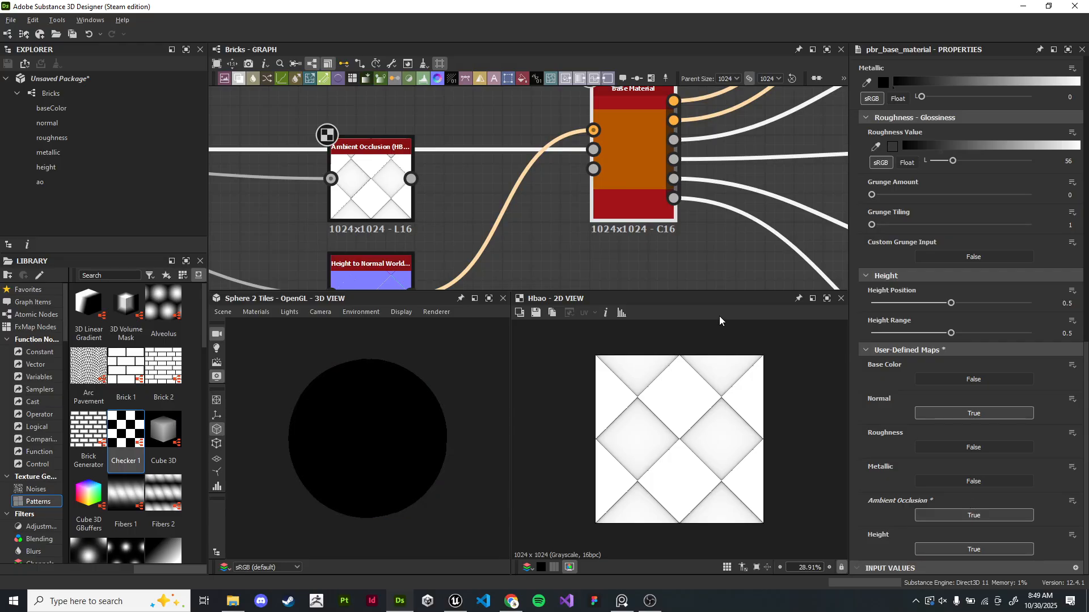
drag(411, 180, 593, 169)
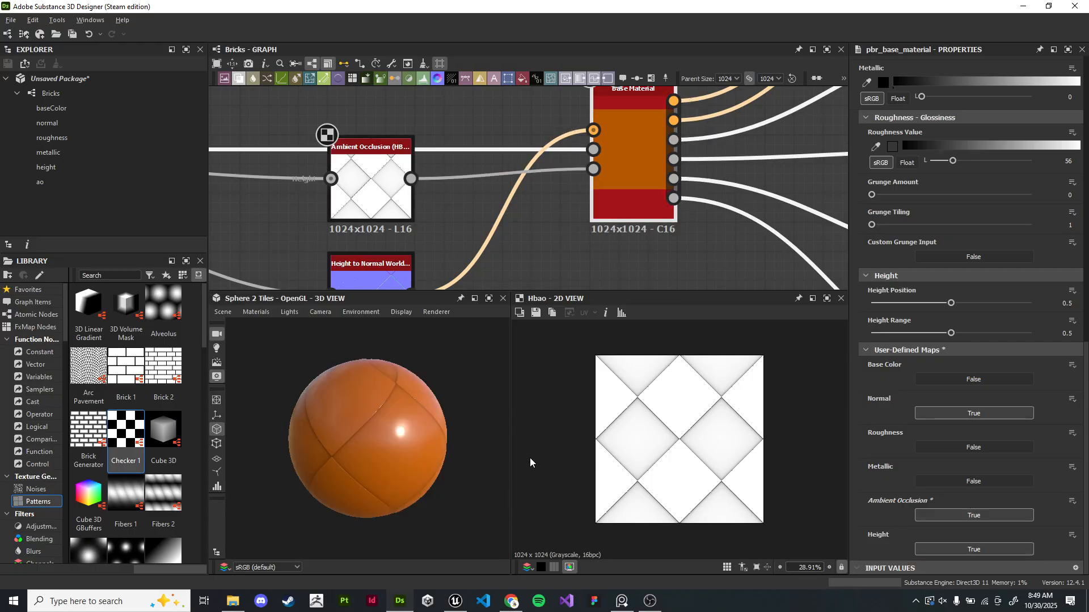
- Set the Checker node's Tiling to 4
drag(422, 424, 456, 442)
scroll(340, 445, down, 3)
scroll(533, 218, down, 4)
drag(398, 372, 430, 379)
scroll(367, 387, up, 3)
middle_drag(261, 188, 579, 199)
scroll(487, 232, up, 5)
click(401, 141)
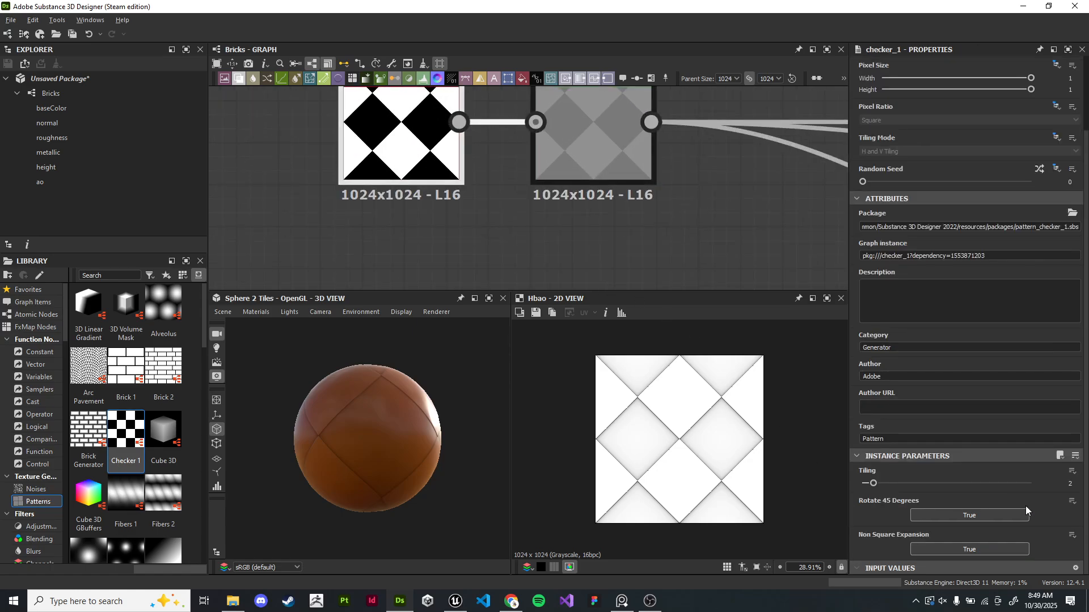
click(1072, 484)
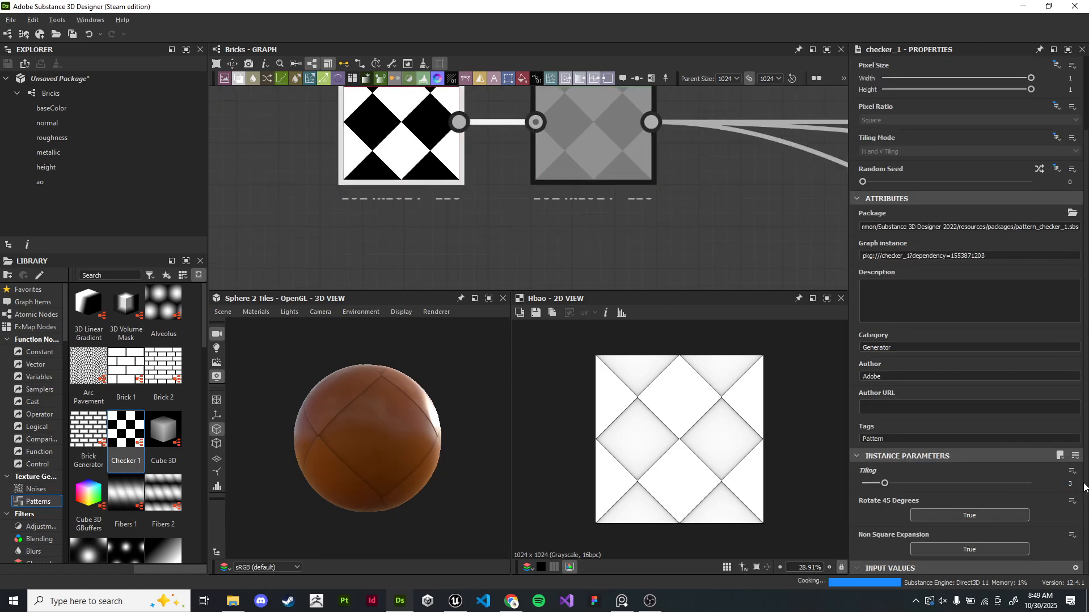
text(3)
key(Return)
drag(351, 453, 310, 434)
click(1077, 486)
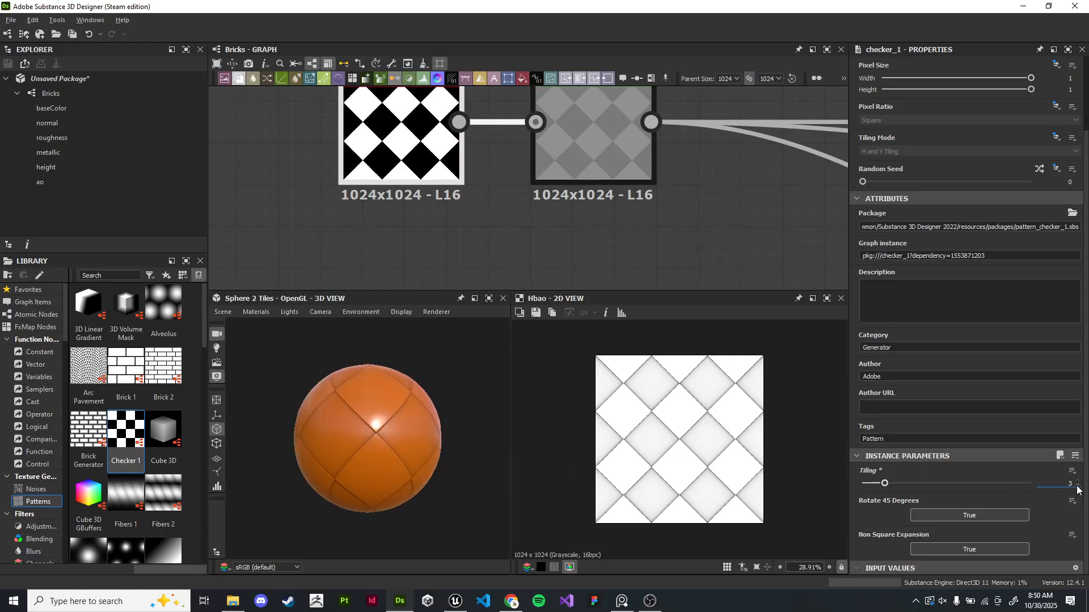
text(4)
key(Return)
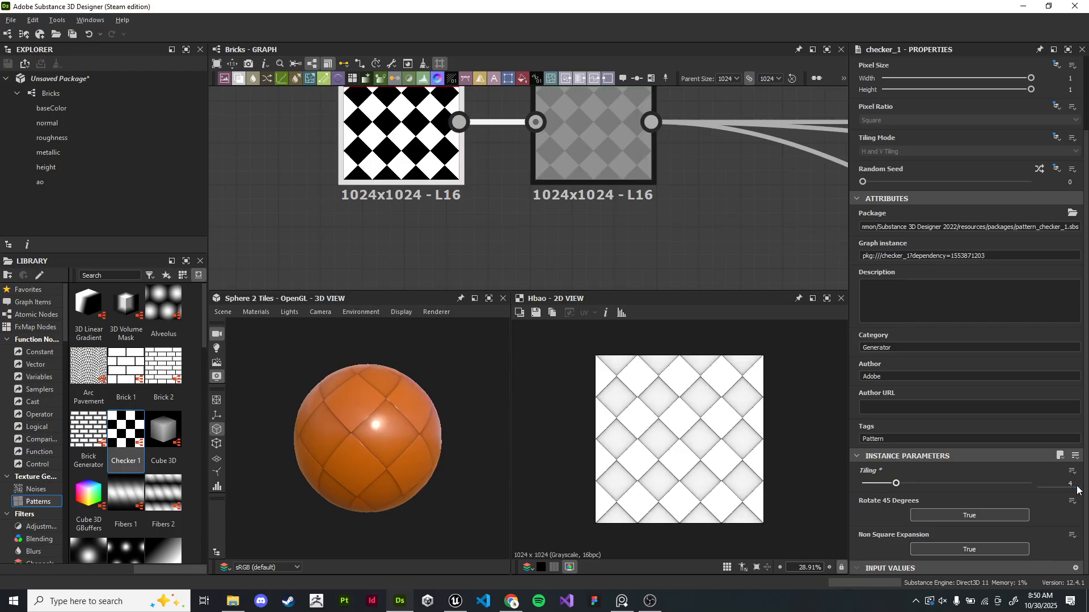
- Preview the Checker node's pattern in the 2D view
drag(397, 453, 340, 416)
middle_drag(718, 220, 522, 188)
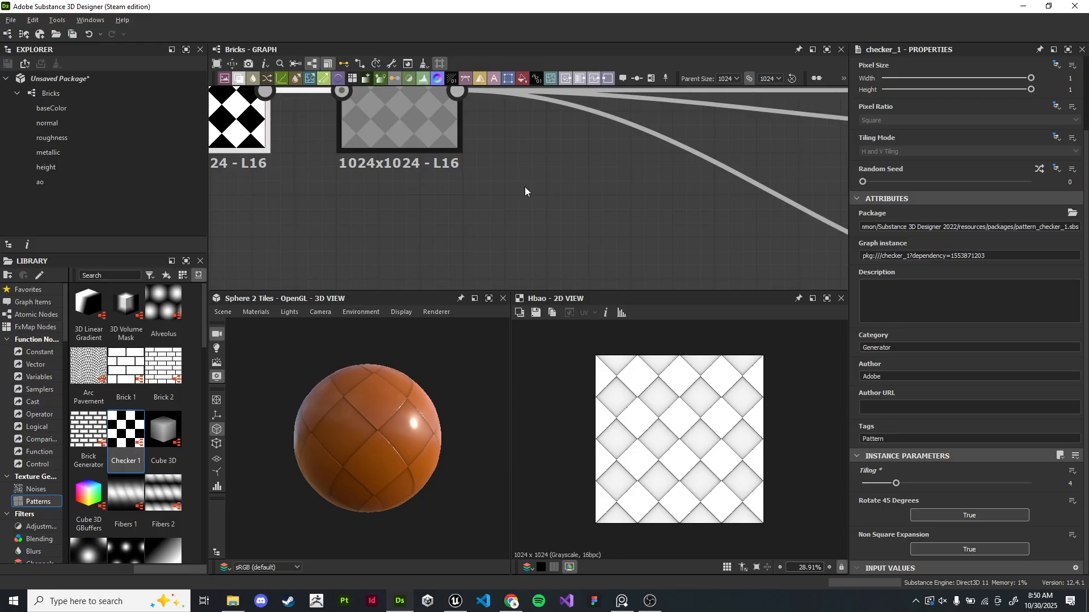
scroll(525, 186, down, 4)
scroll(521, 186, up, 2)
middle_drag(537, 183, 513, 199)
middle_drag(602, 117, 536, 134)
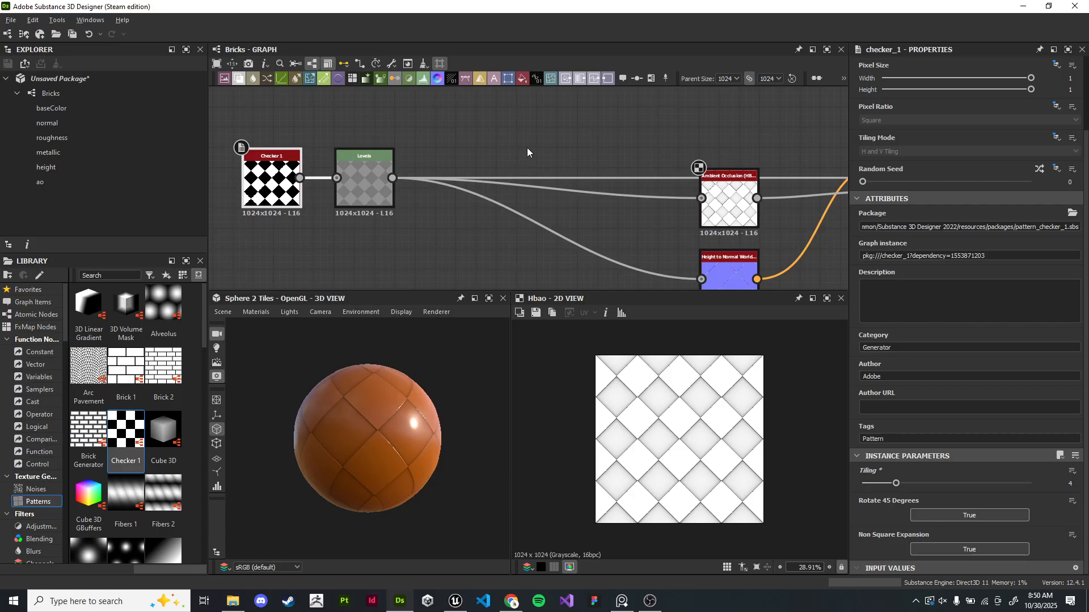
scroll(656, 193, down, 1)
middle_drag(656, 193, 601, 186)
middle_drag(808, 208, 571, 201)
middle_drag(400, 200, 546, 196)
middle_drag(283, 184, 605, 197)
scroll(605, 196, up, 7)
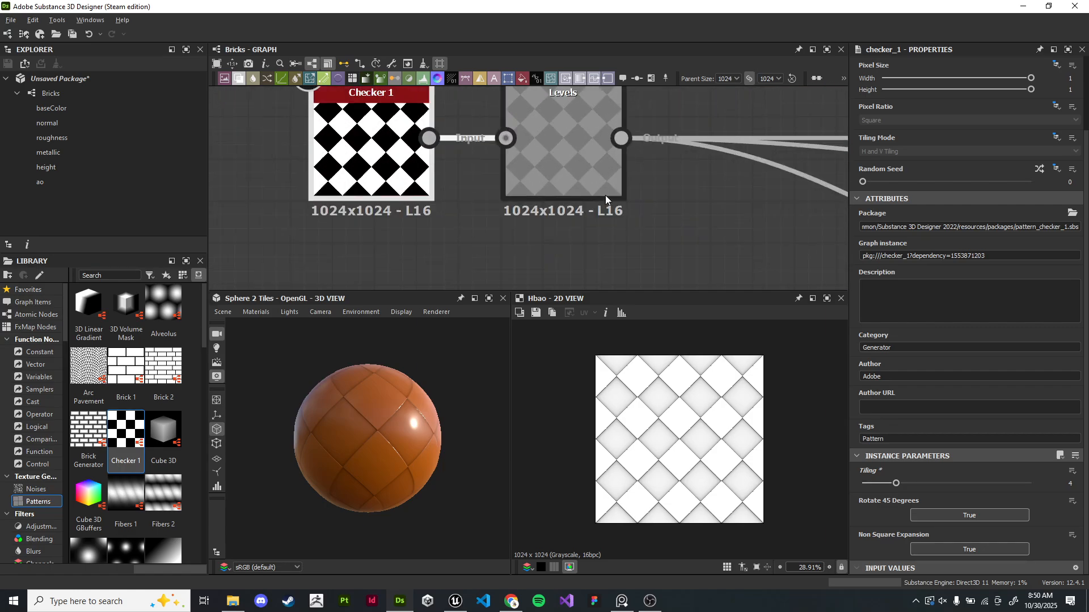
double_click(282, 159)
scroll(370, 199, down, 1)
middle_drag(369, 198, 402, 240)
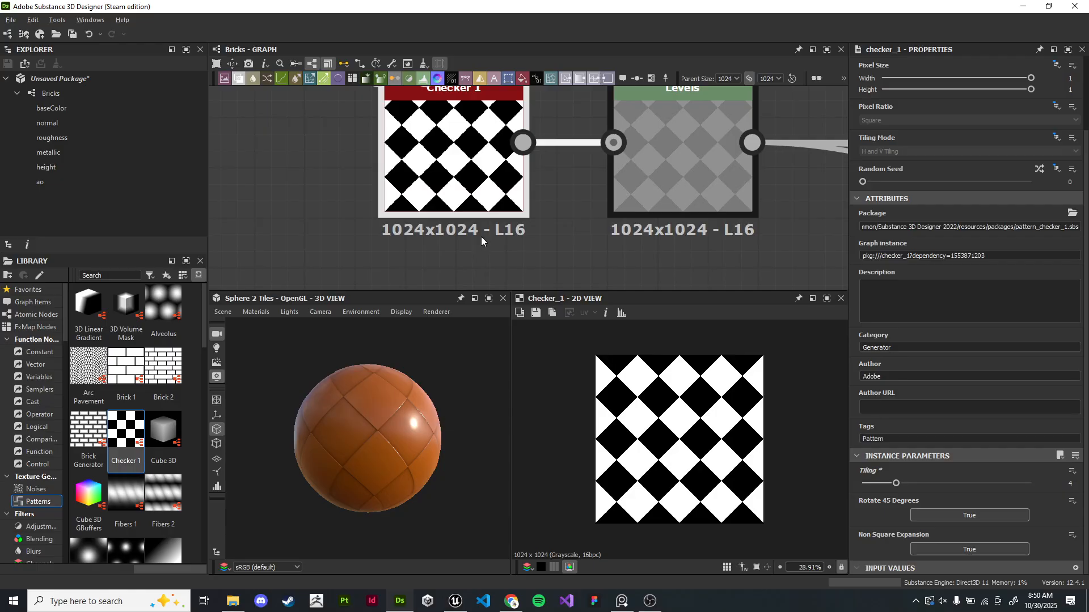
scroll(532, 250, down, 4)
middle_drag(532, 249, 267, 239)
middle_drag(518, 201, 397, 201)
middle_drag(602, 214, 355, 243)
scroll(413, 231, up, 4)
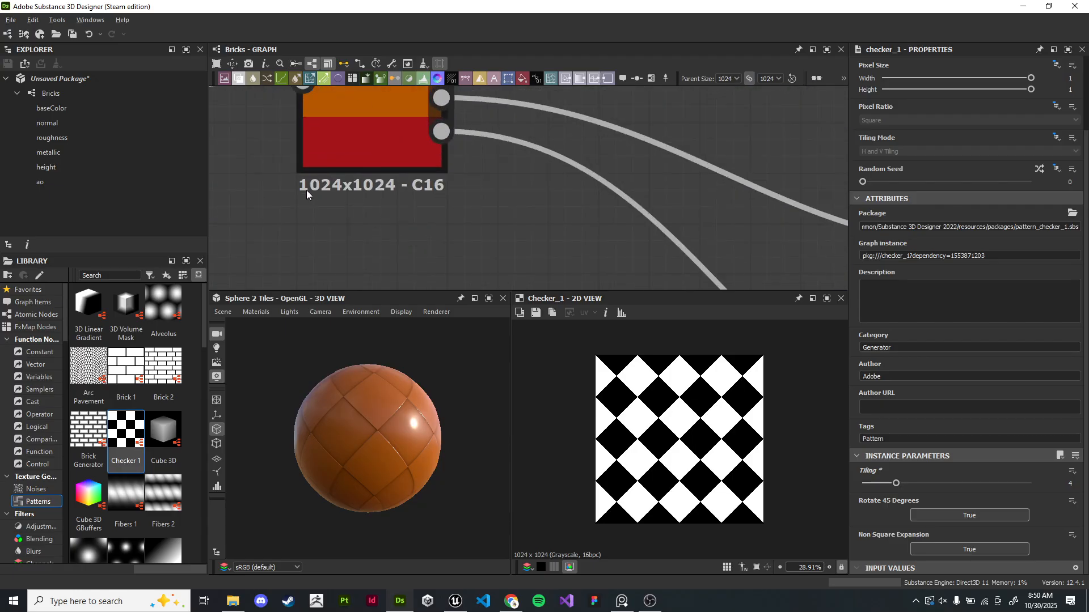
scroll(448, 194, down, 3)
middle_drag(737, 116, 518, 152)
middle_drag(513, 96, 600, 232)
- Preview the normal and roughness output nodes, then the Checker node, in the 2D view
double_click(559, 203)
scroll(601, 240, up, 4)
scroll(600, 232, down, 4)
middle_drag(566, 90, 570, 142)
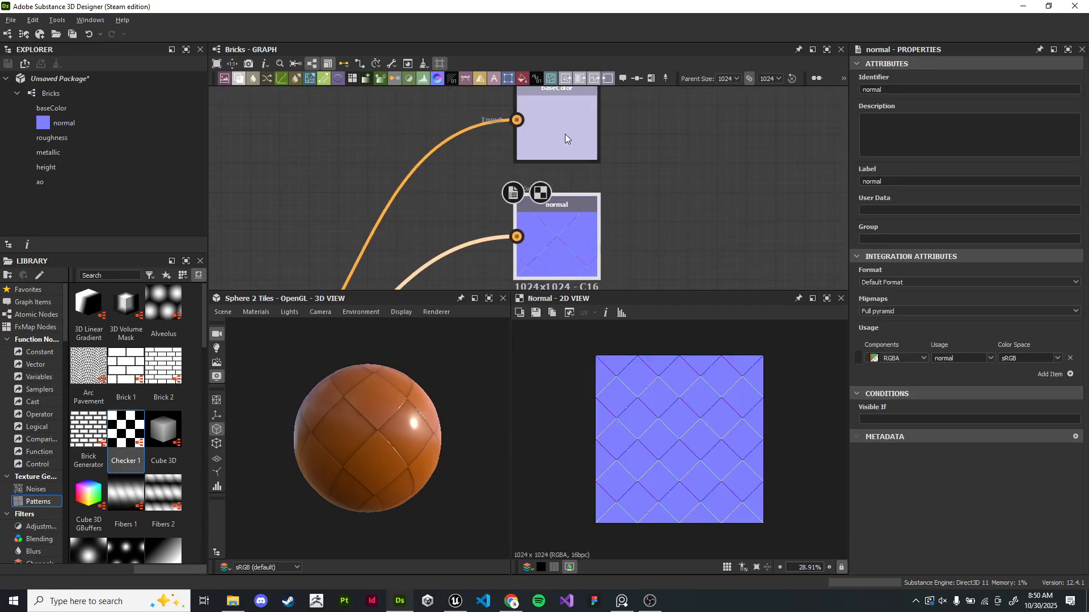
double_click(569, 142)
scroll(672, 225, down, 4)
middle_drag(621, 277, 631, 149)
double_click(634, 151)
middle_drag(227, 190, 610, 169)
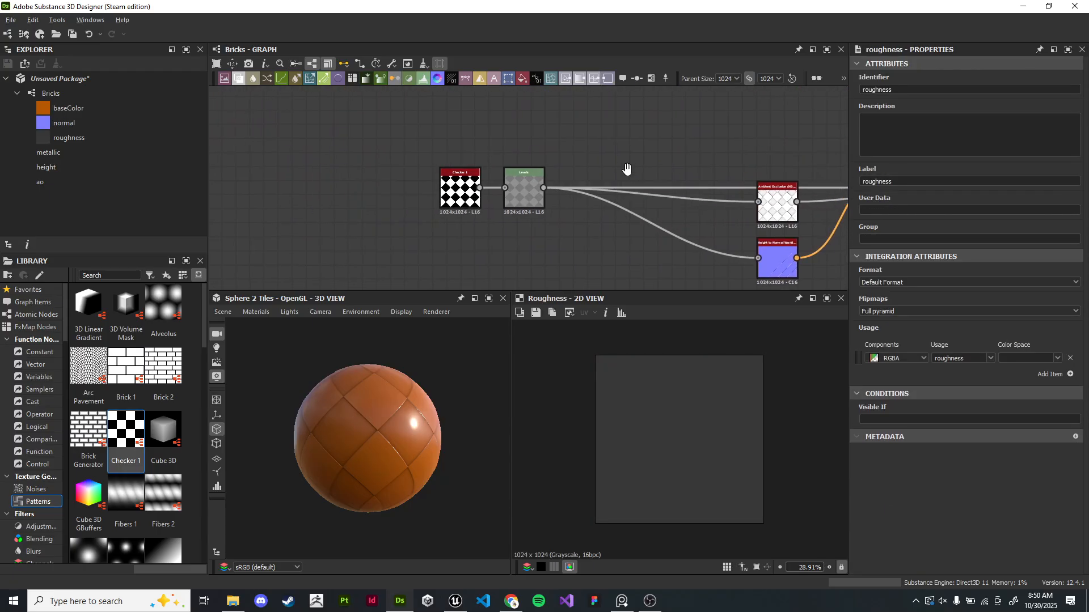
scroll(428, 199, up, 4)
double_click(426, 205)
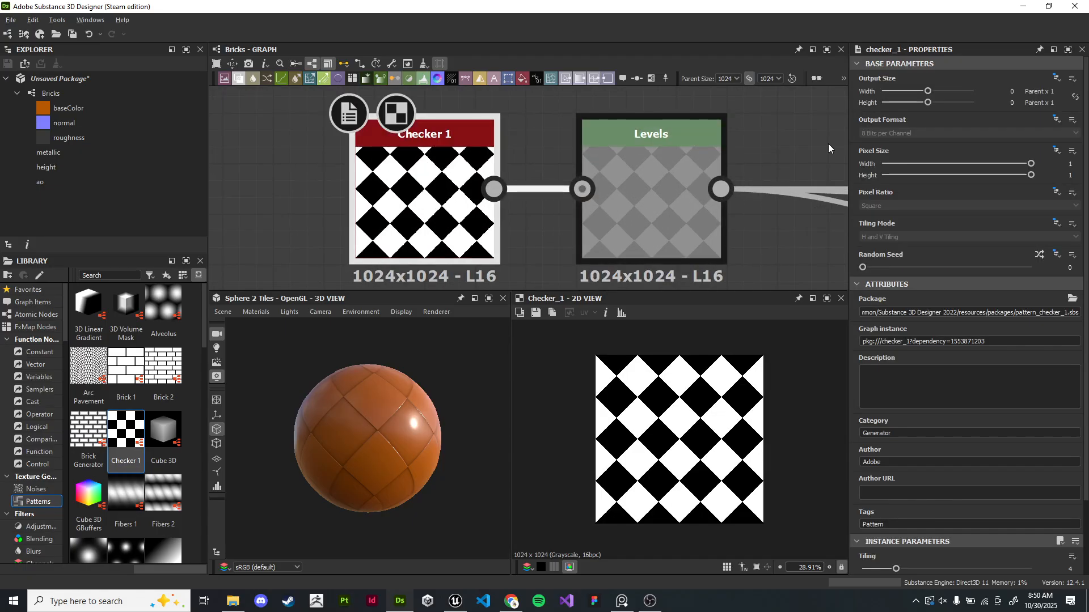
- Set the Checker node's output size to Parent x 2
mouse_move(927, 91)
mouse_down()
mouse_move(939, 91)
mouse_move(931, 102)
mouse_up()
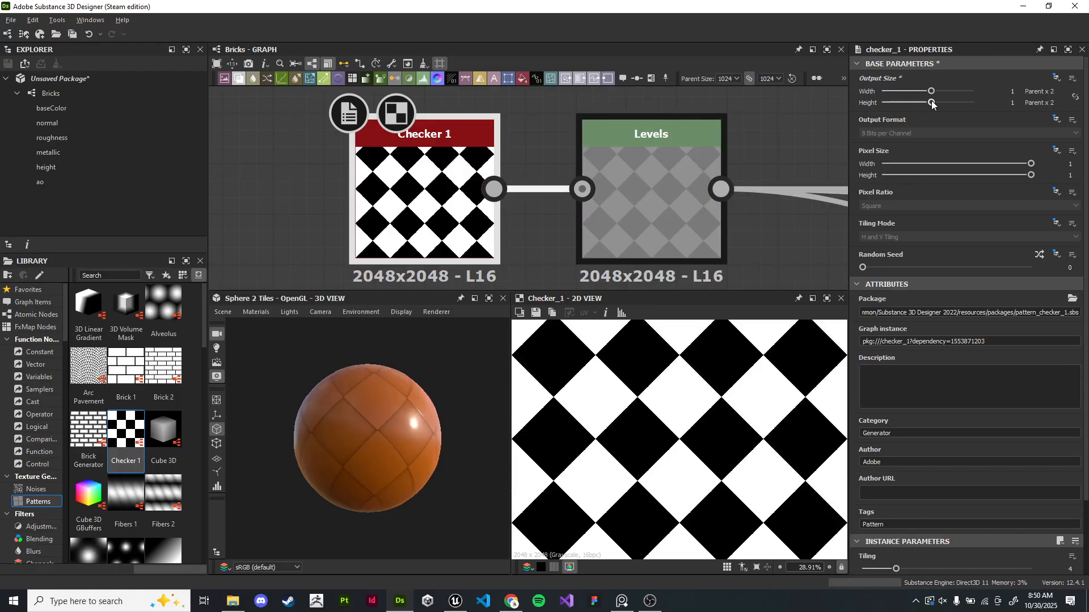
scroll(448, 244, down, 6)
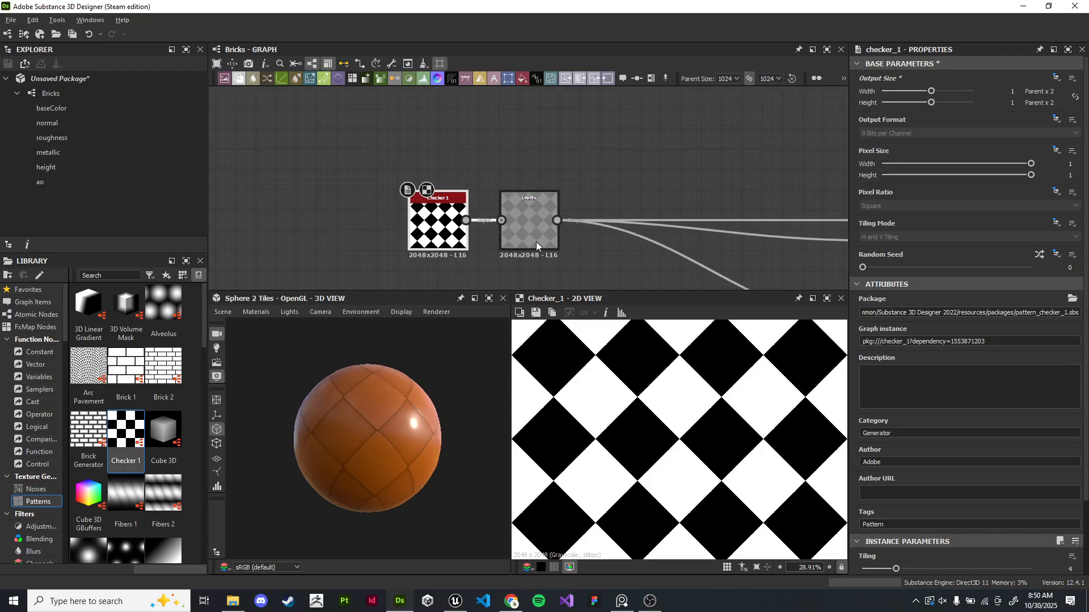
middle_drag(553, 244, 315, 174)
middle_drag(554, 217, 907, 240)
scroll(542, 216, up, 4)
middle_drag(351, 204, 872, 232)
scroll(567, 204, up, 4)
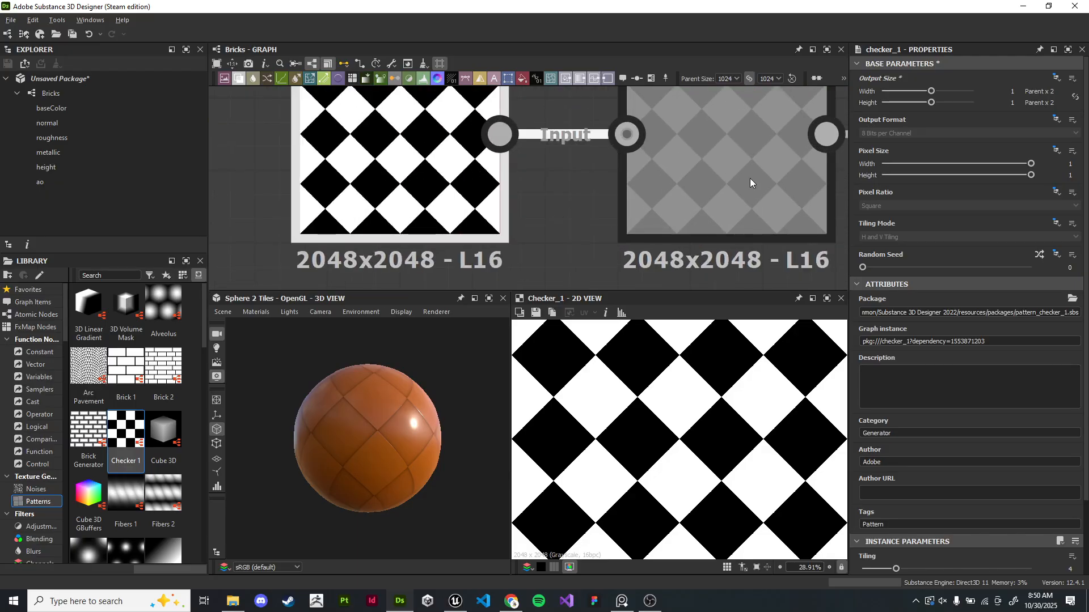
double_click(750, 178)
middle_drag(704, 208, 528, 196)
middle_drag(746, 421, 727, 426)
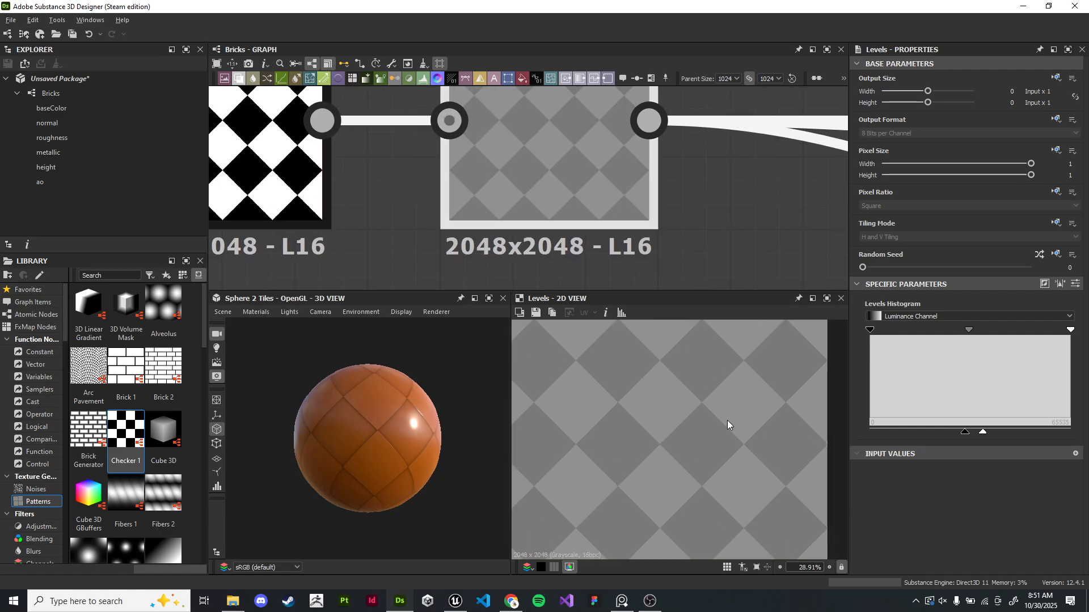
scroll(728, 219, down, 5)
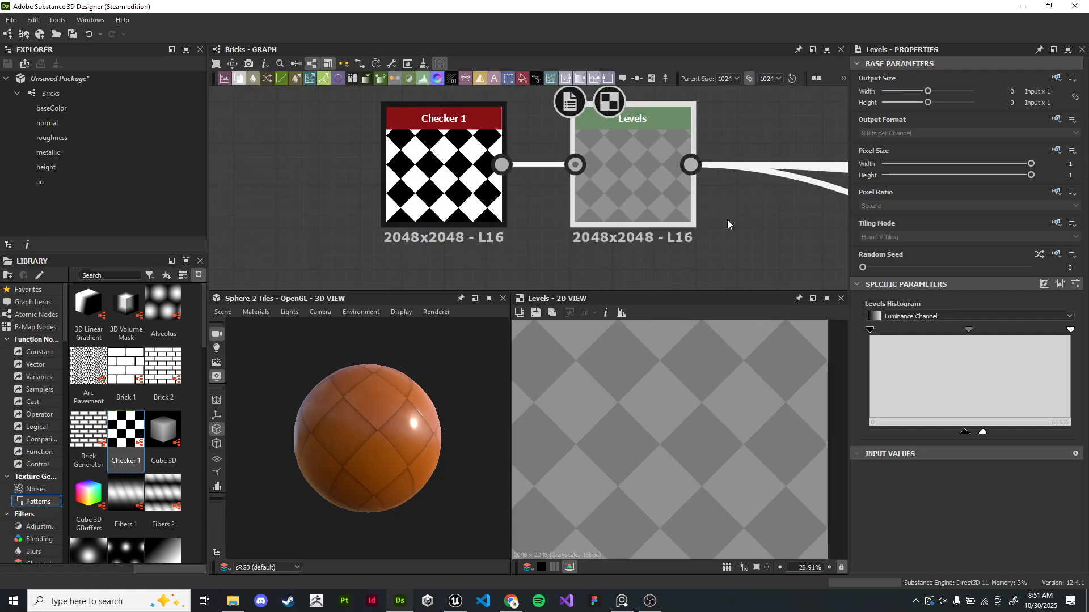
middle_drag(728, 219, 403, 155)
scroll(675, 167, down, 2)
middle_drag(680, 168, 472, 155)
scroll(606, 171, up, 2)
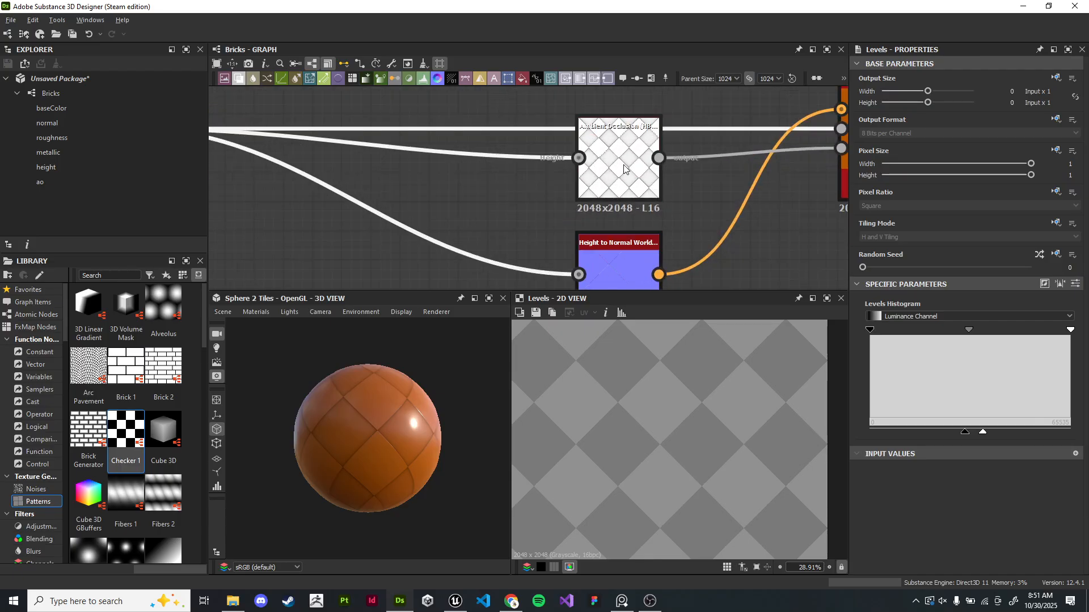
- Try reducing the output size of the HBAO and Height to Normal nodes to Input / 2
click(626, 164)
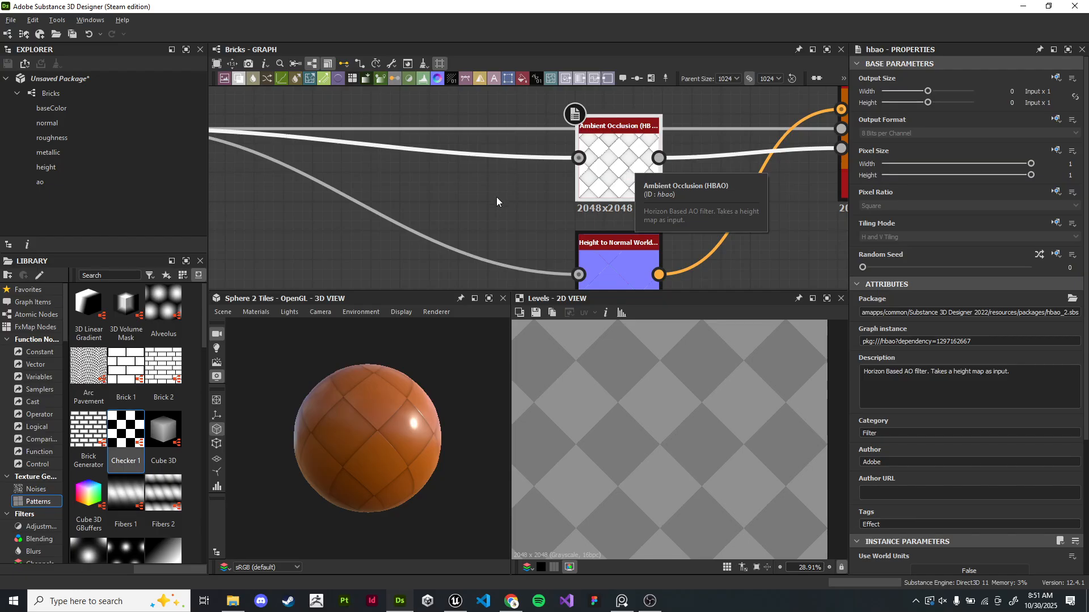
scroll(601, 158, up, 2)
drag(928, 92, 923, 101)
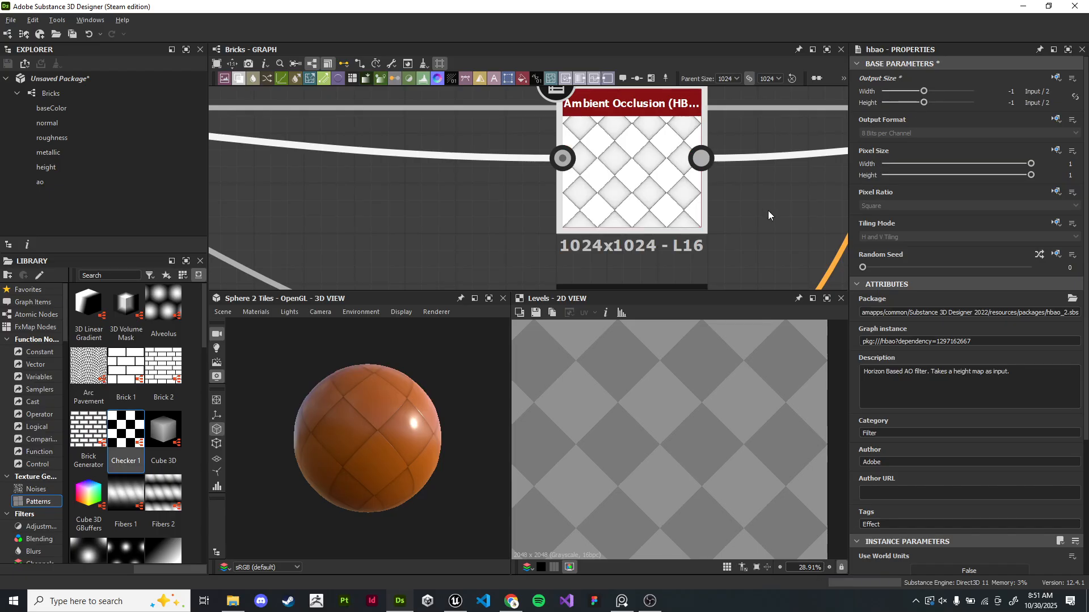
scroll(814, 179, down, 3)
scroll(812, 209, up, 2)
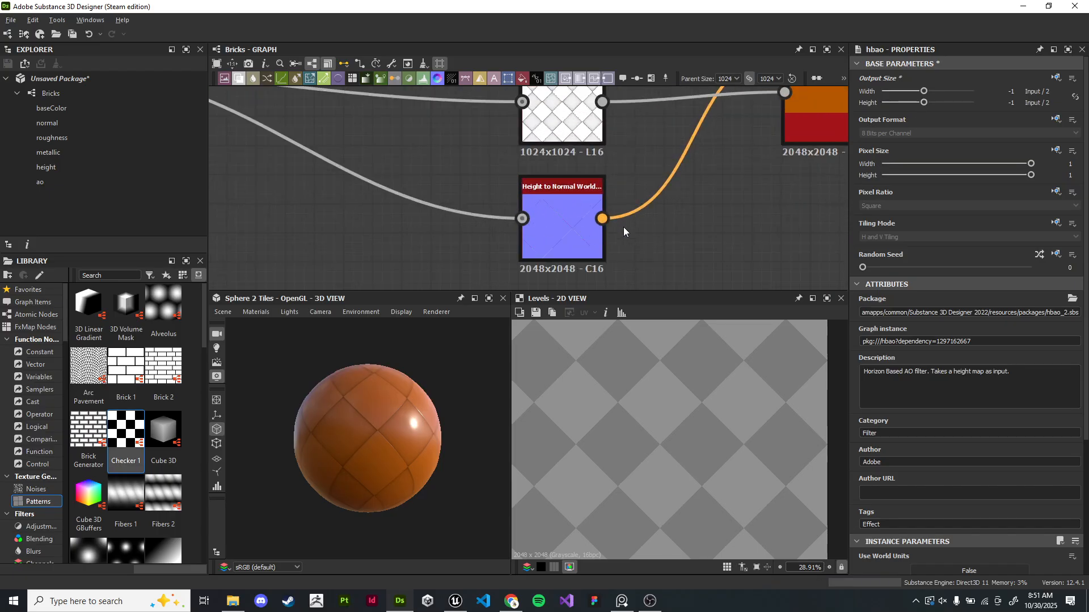
click(567, 223)
drag(928, 91, 924, 94)
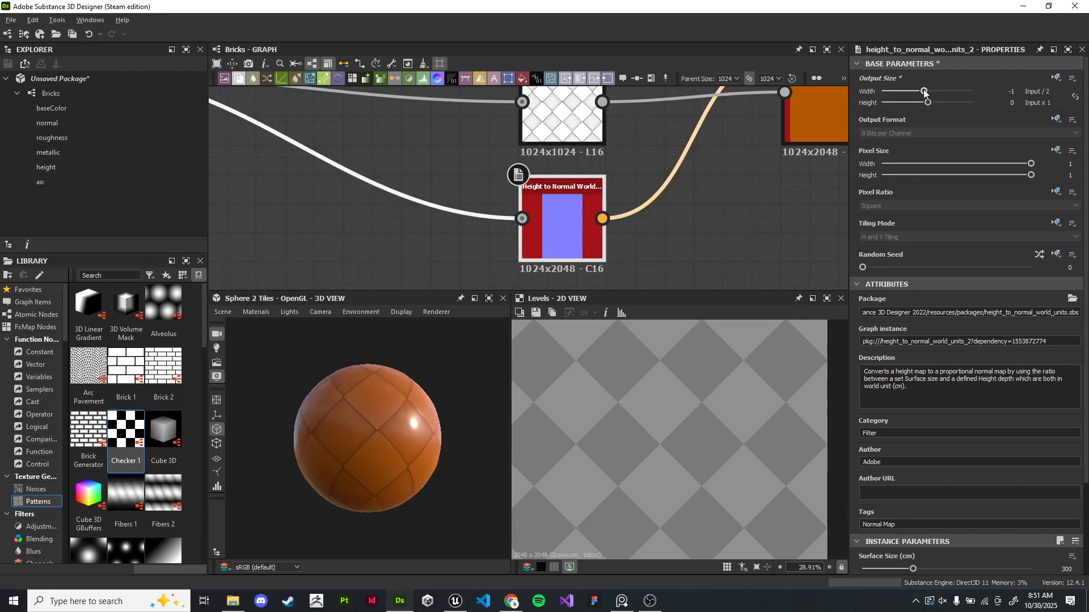
middle_drag(758, 213, 523, 271)
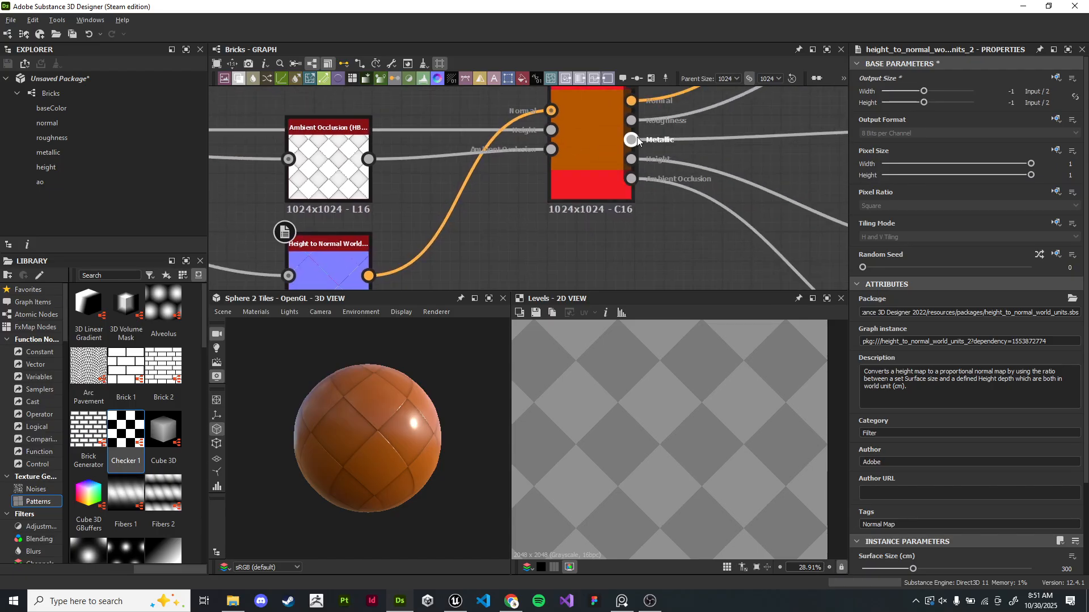
scroll(586, 154, down, 3)
scroll(489, 133, up, 3)
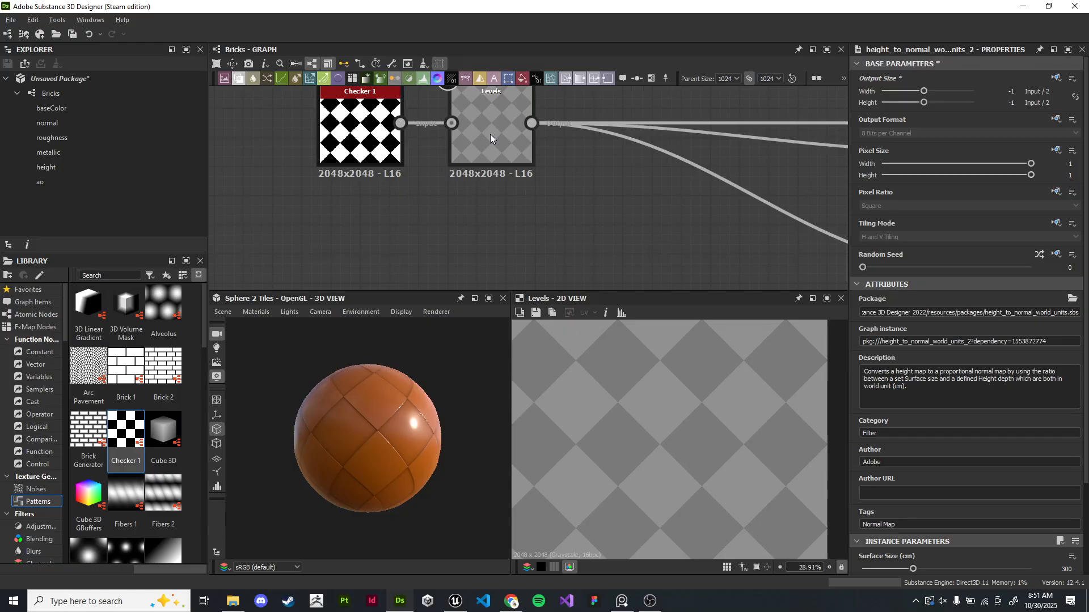
scroll(491, 134, down, 3)
middle_drag(671, 149, 454, 168)
scroll(482, 169, up, 3)
click(576, 161)
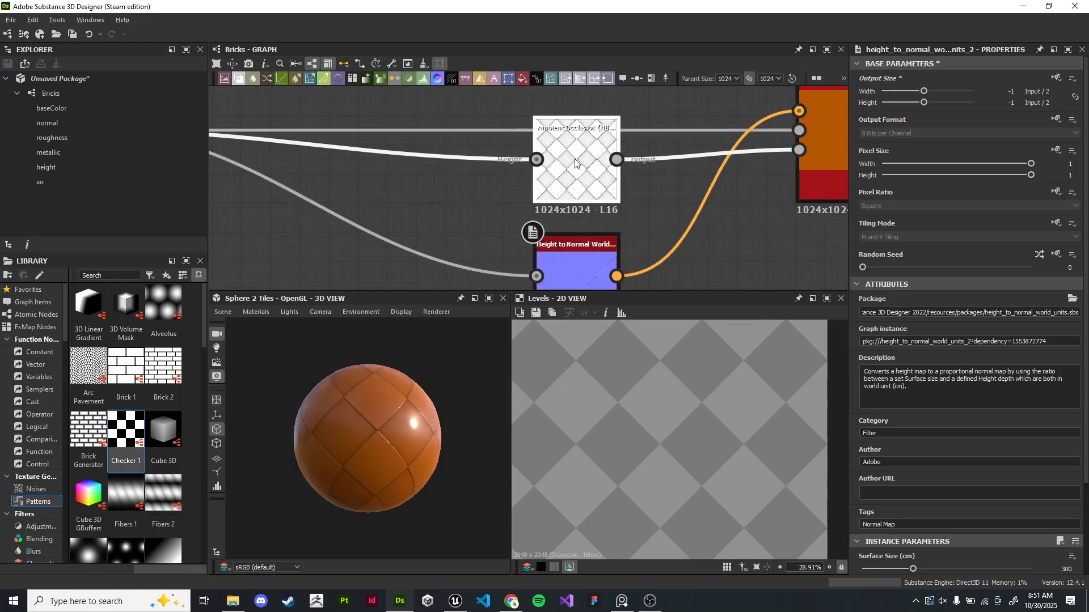
drag(924, 91, 927, 103)
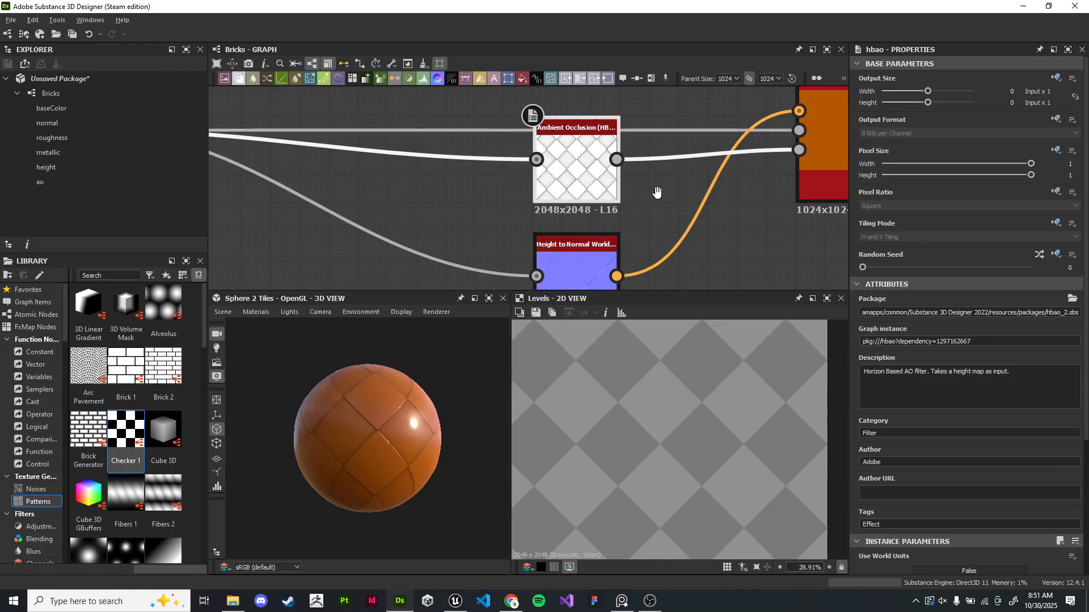
middle_drag(668, 199, 617, 144)
click(559, 207)
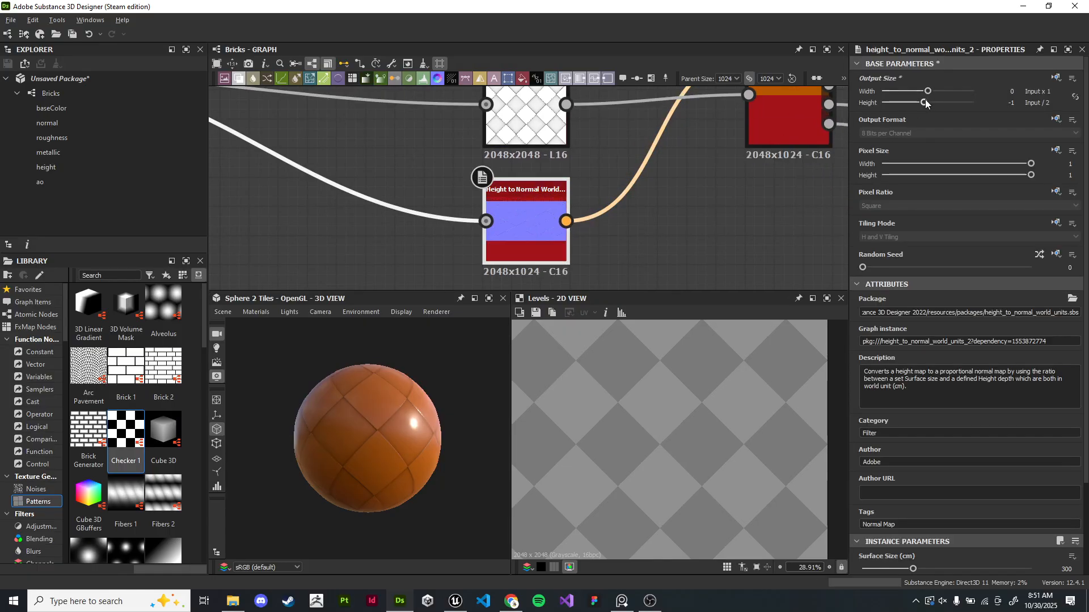
scroll(705, 231, down, 3)
scroll(571, 114, up, 4)
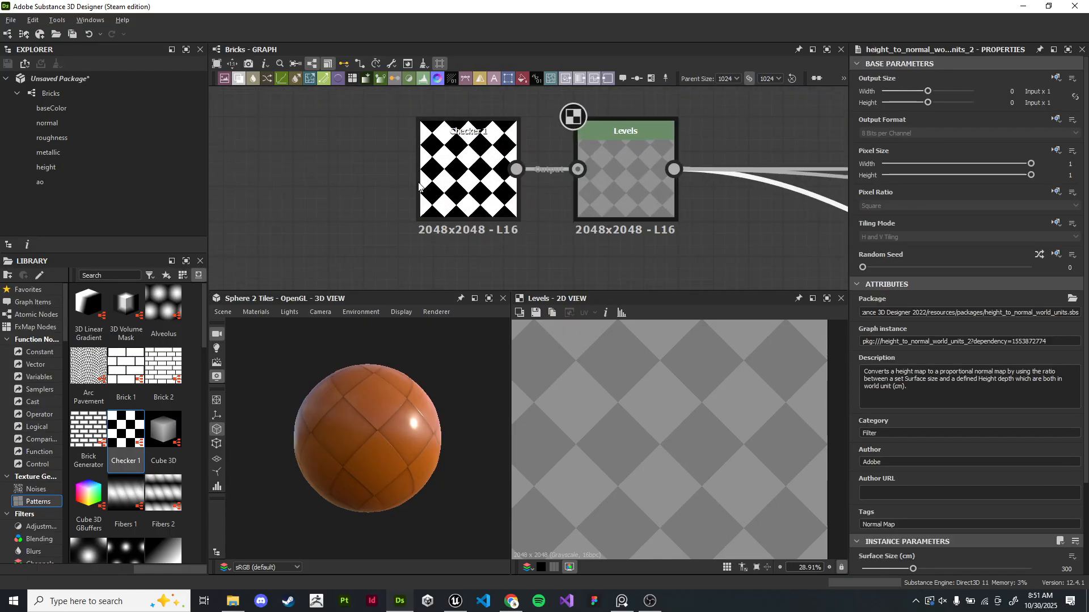
- Set the Checker node's output size to Parent x 1
click(460, 205)
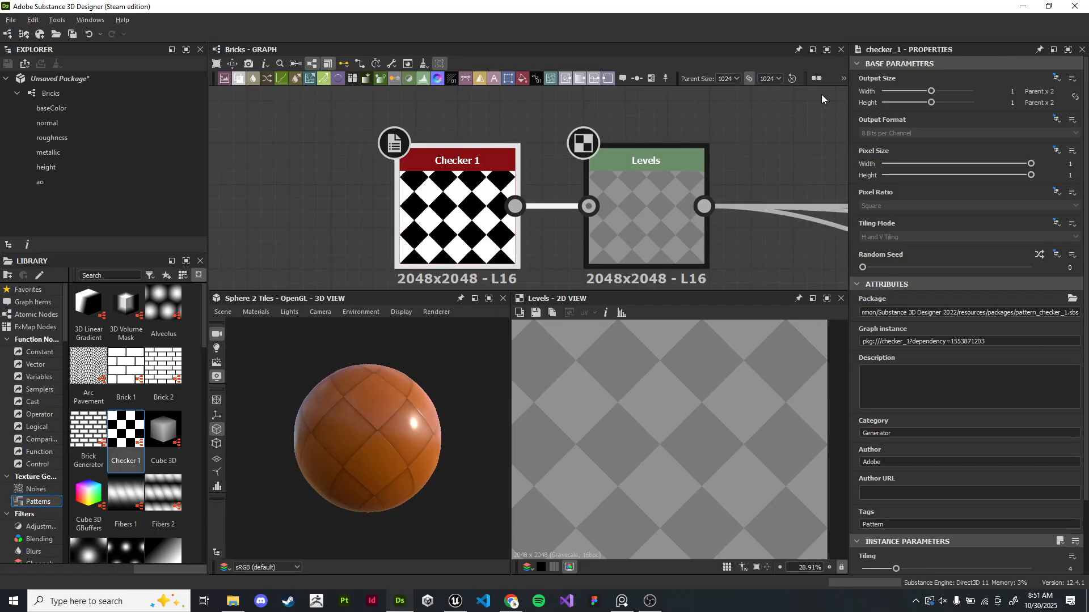
drag(930, 92, 928, 91)
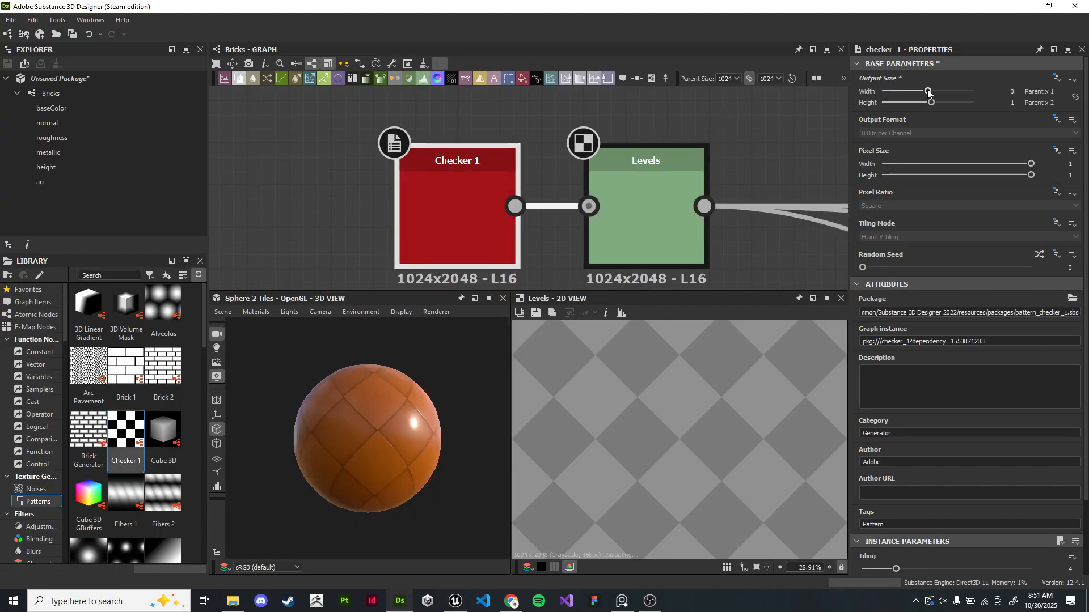
- Set the graph's parent size to 2048
click(777, 141)
scroll(765, 152, down, 4)
middle_drag(762, 157, 445, 159)
scroll(809, 160, down, 3)
middle_drag(809, 161, 555, 158)
middle_drag(672, 170, 729, 190)
scroll(611, 163, up, 2)
scroll(611, 162, down, 1)
middle_drag(588, 150, 731, 104)
click(737, 79)
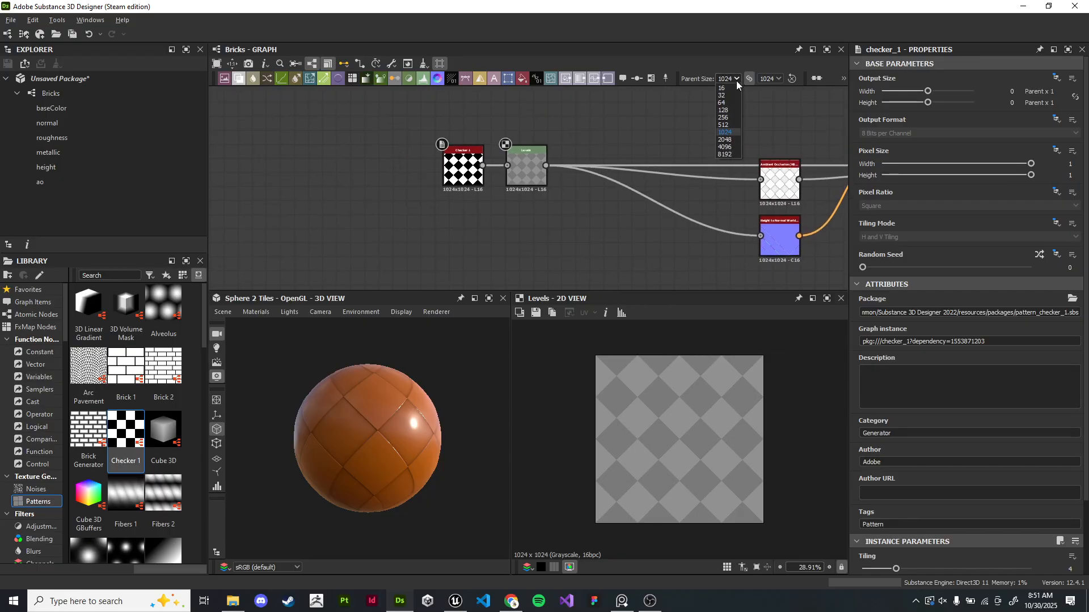
click(730, 138)
scroll(441, 181, up, 2)
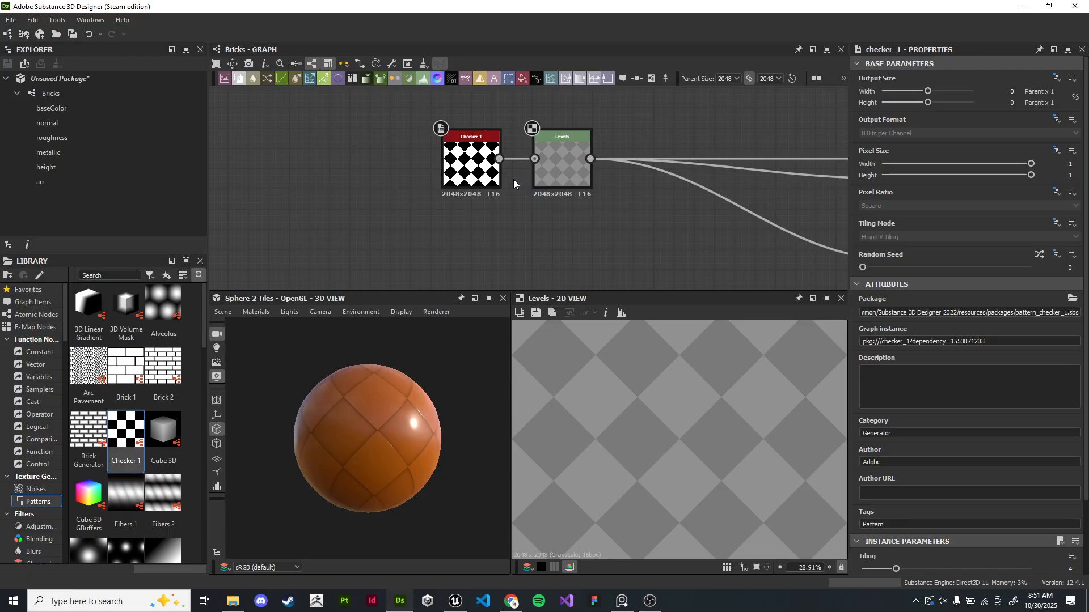
- Reset the graph's parent size to its default and set it back to 1024
middle_drag(652, 146, 662, 159)
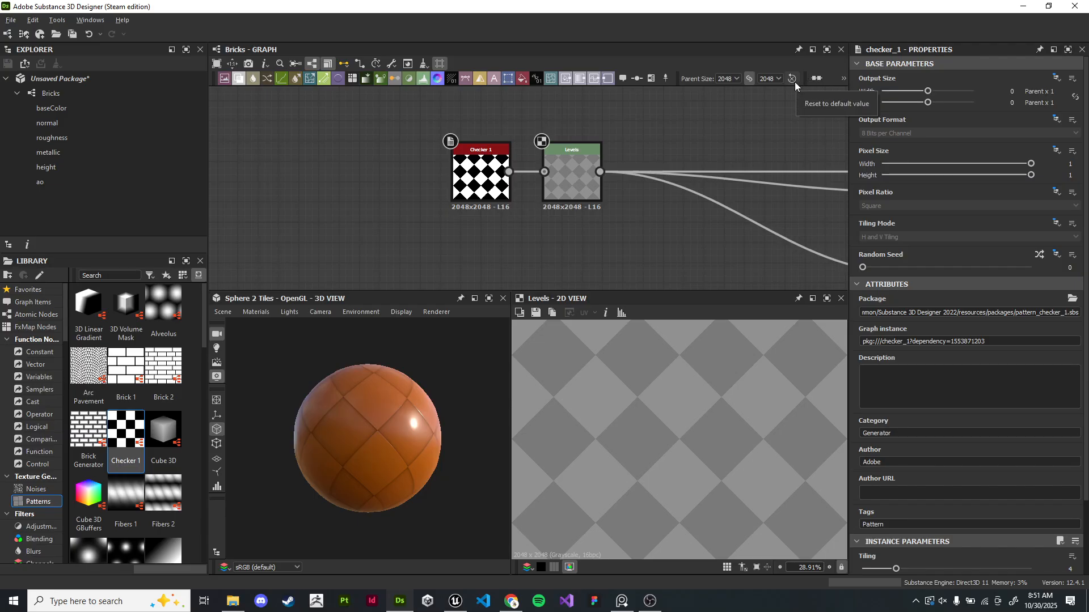
click(795, 81)
click(733, 78)
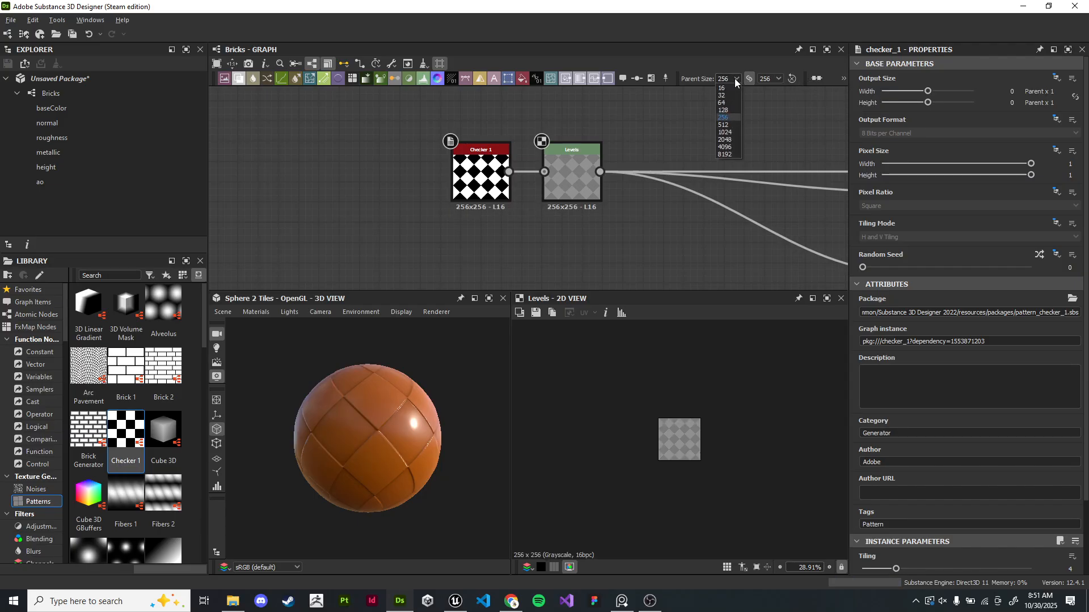
click(729, 129)
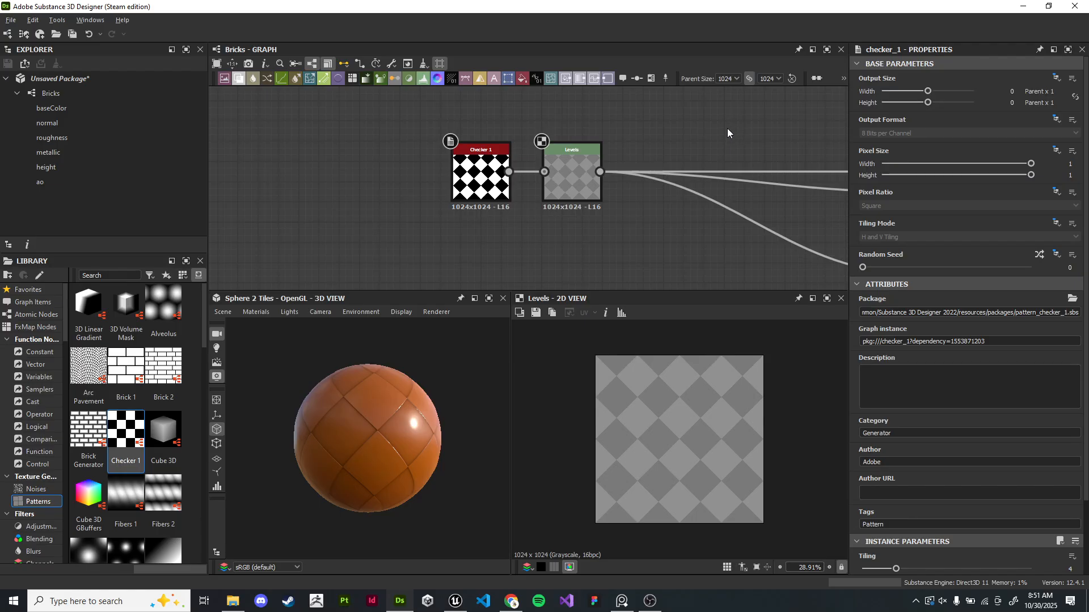
scroll(697, 199, down, 1)
middle_drag(696, 200, 449, 165)
scroll(642, 159, down, 2)
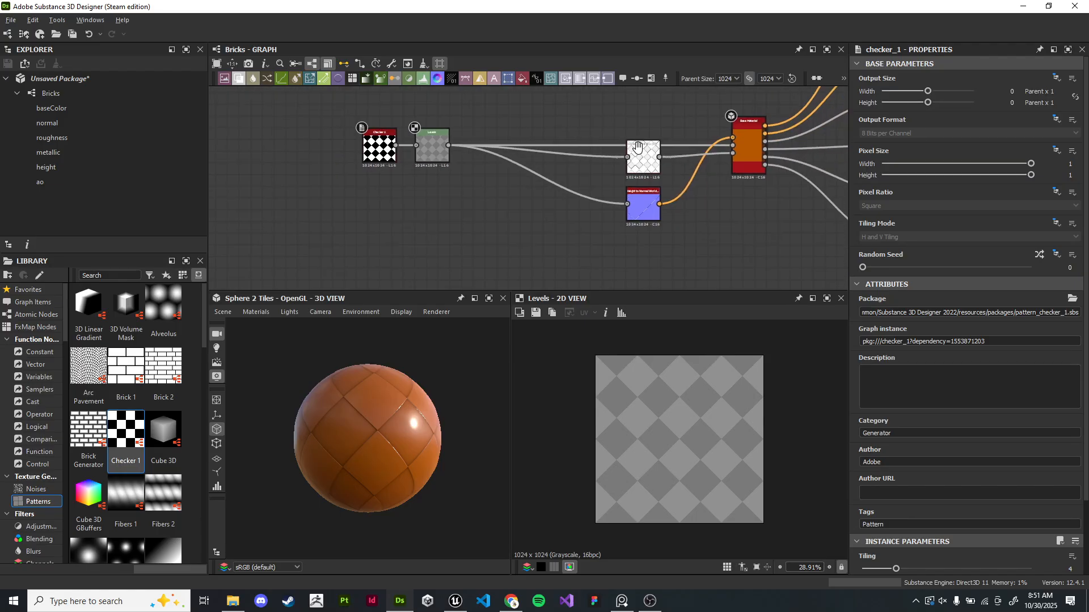
right_click(557, 125)
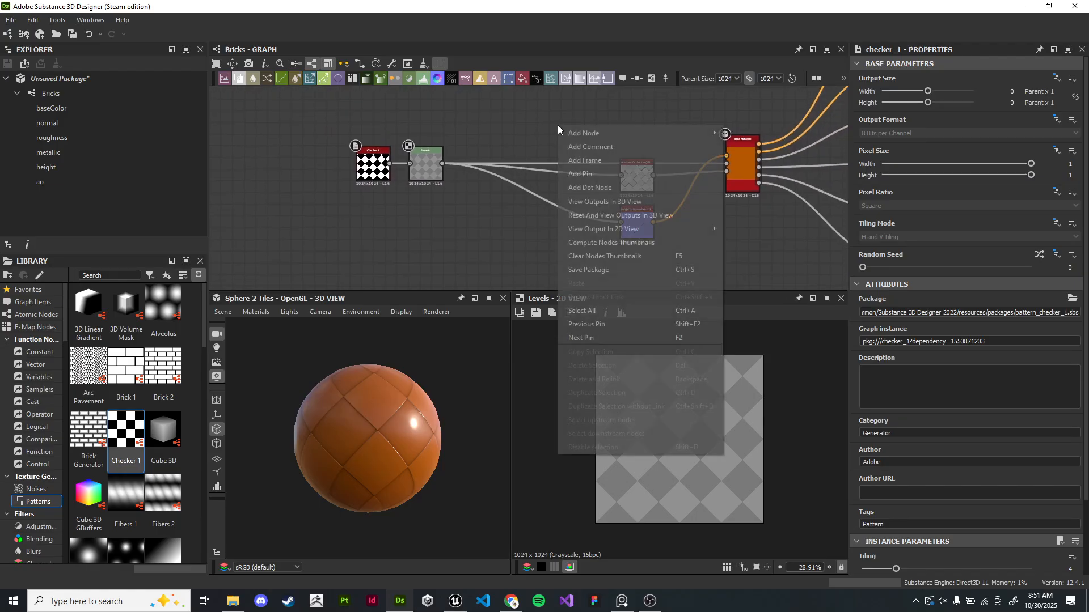
click(475, 219)
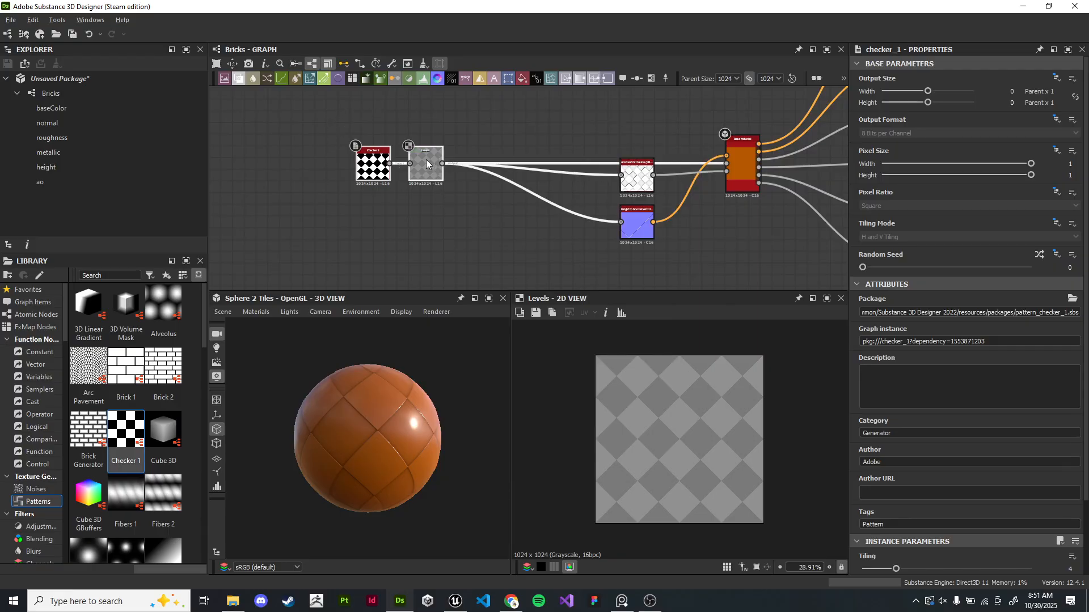
drag(429, 159, 378, 156)
click(379, 155)
click(447, 217)
middle_drag(563, 218, 399, 195)
scroll(399, 195, up, 2)
drag(372, 422, 340, 439)
- Preview the HBAO and Height to Normal node outputs in the 2D view
click(505, 135)
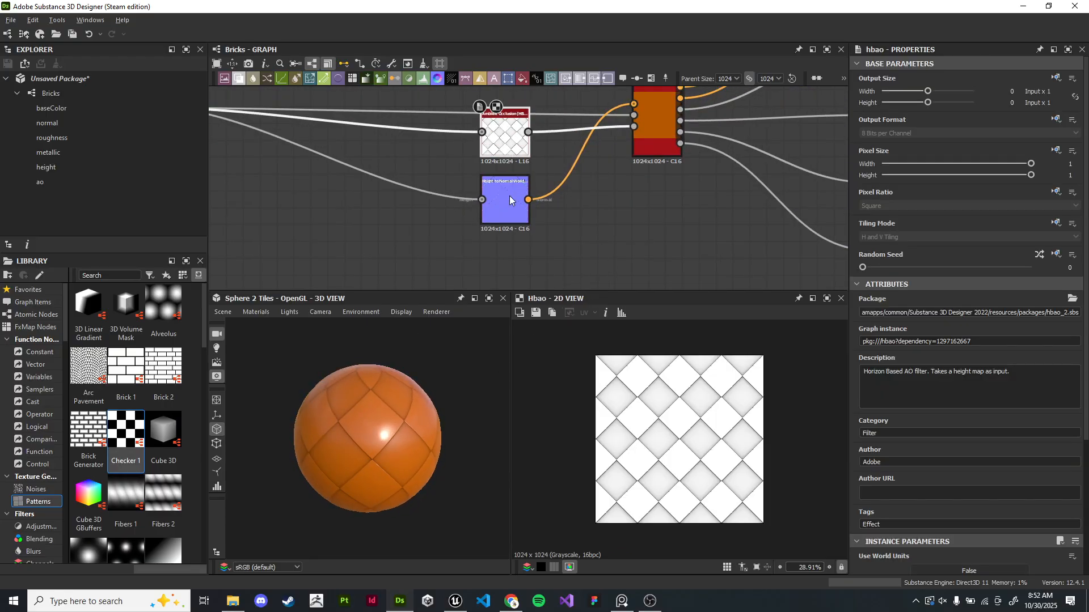
click(509, 187)
drag(394, 416, 414, 396)
middle_drag(374, 190, 744, 243)
drag(366, 112, 634, 278)
middle_drag(477, 180, 177, 187)
scroll(431, 269, down, 5)
middle_drag(420, 259, 483, 252)
drag(379, 212, 334, 204)
click(432, 266)
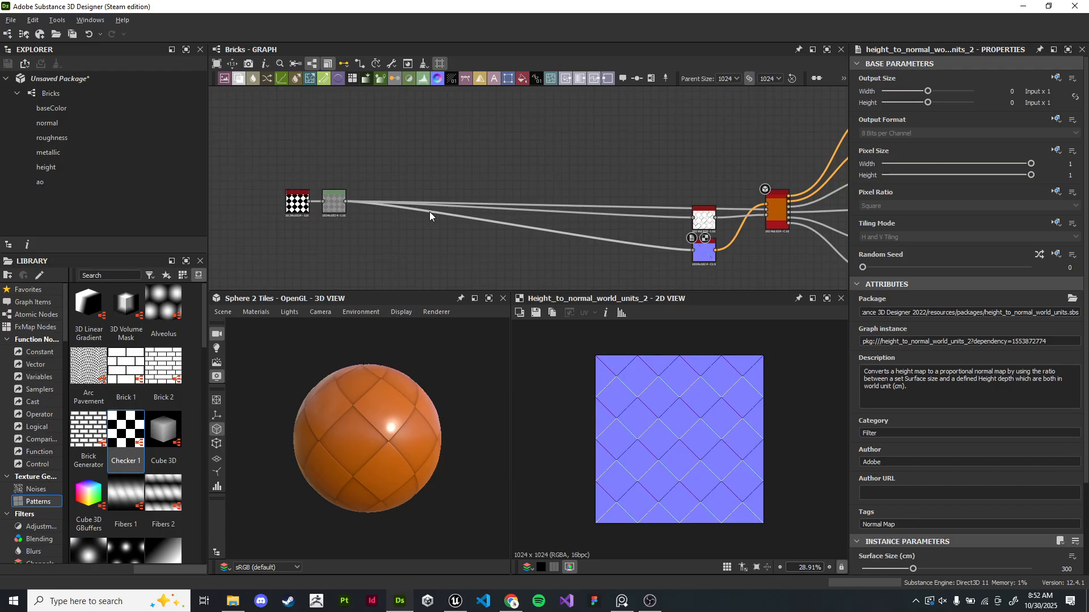
- Move the Levels node to the right and the Checker node to the left to open space between them
scroll(335, 214, up, 5)
middle_drag(335, 213, 591, 265)
drag(457, 177, 315, 177)
drag(589, 179, 514, 179)
middle_drag(654, 216, 660, 187)
scroll(594, 182, down, 2)
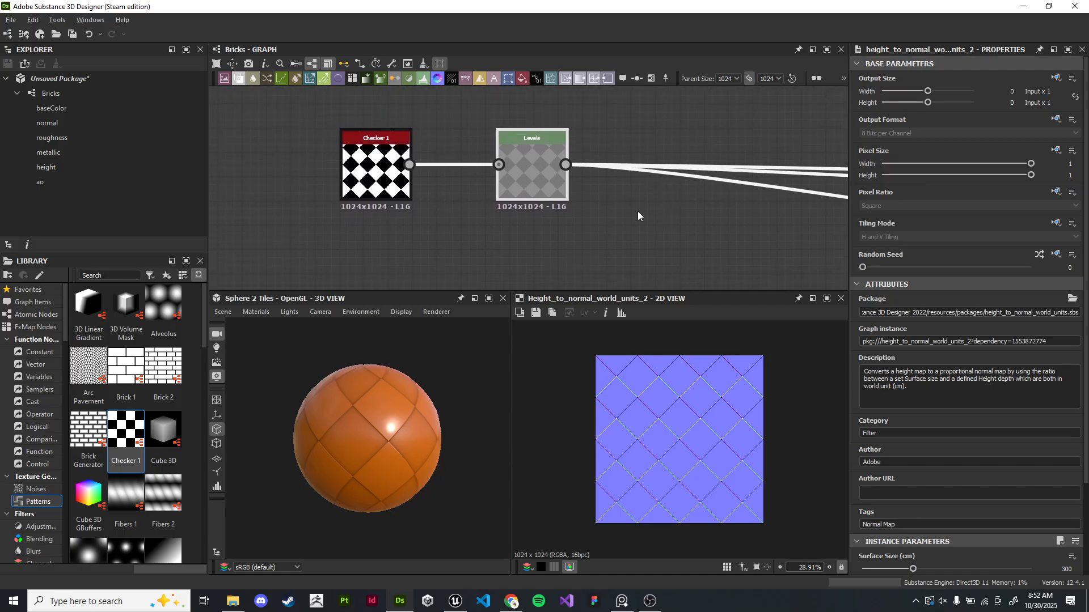
drag(528, 175, 809, 165)
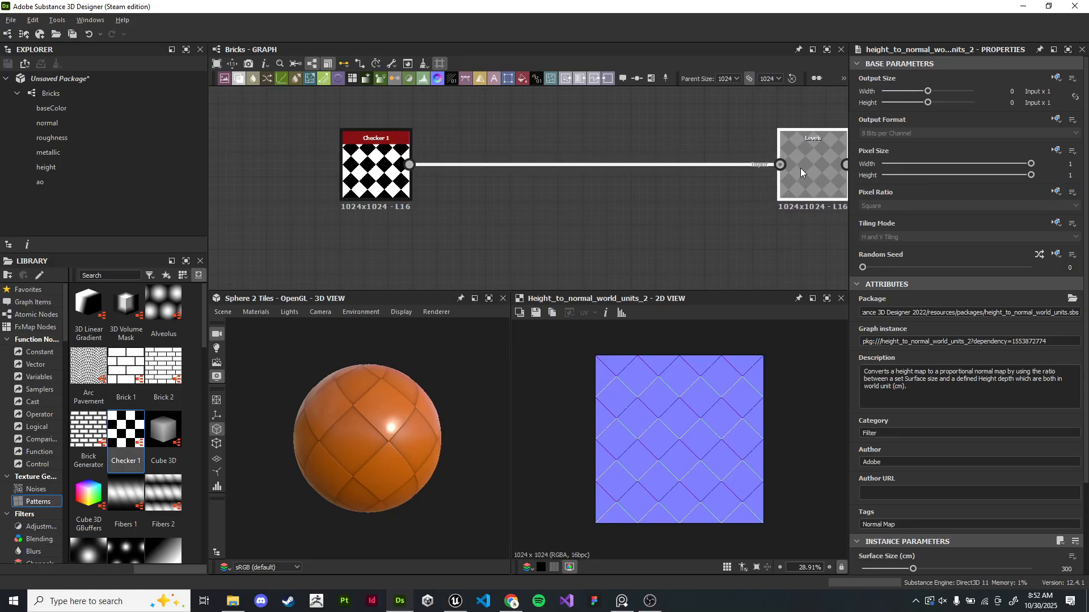
drag(388, 176, 296, 170)
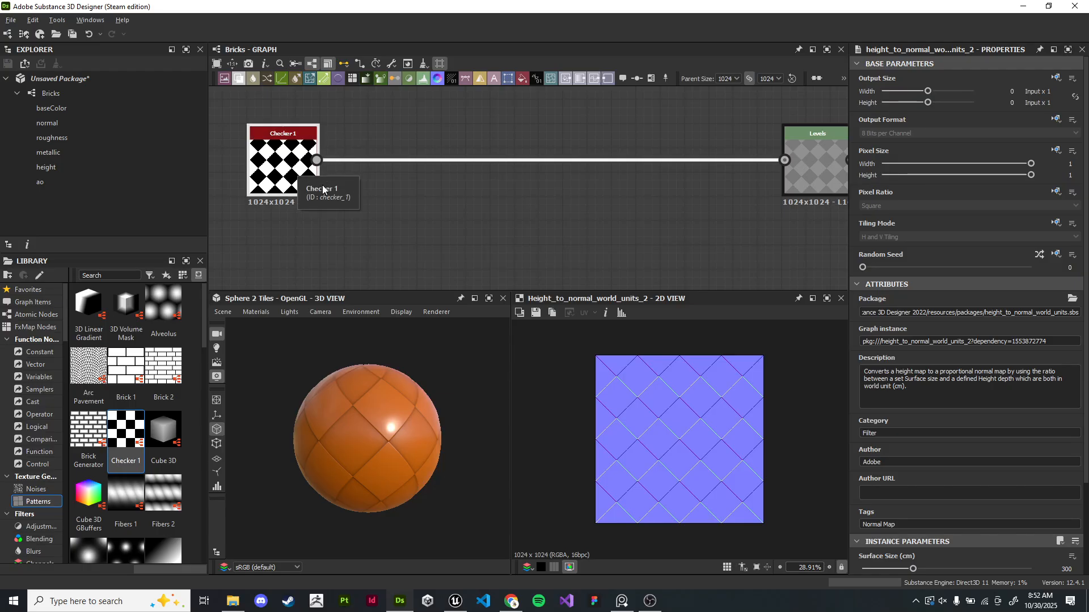
- Add an Edge Detect node fed by the Checker node's output
middle_drag(367, 234, 522, 283)
scroll(542, 218, up, 3)
scroll(522, 282, down, 2)
middle_drag(592, 245, 585, 193)
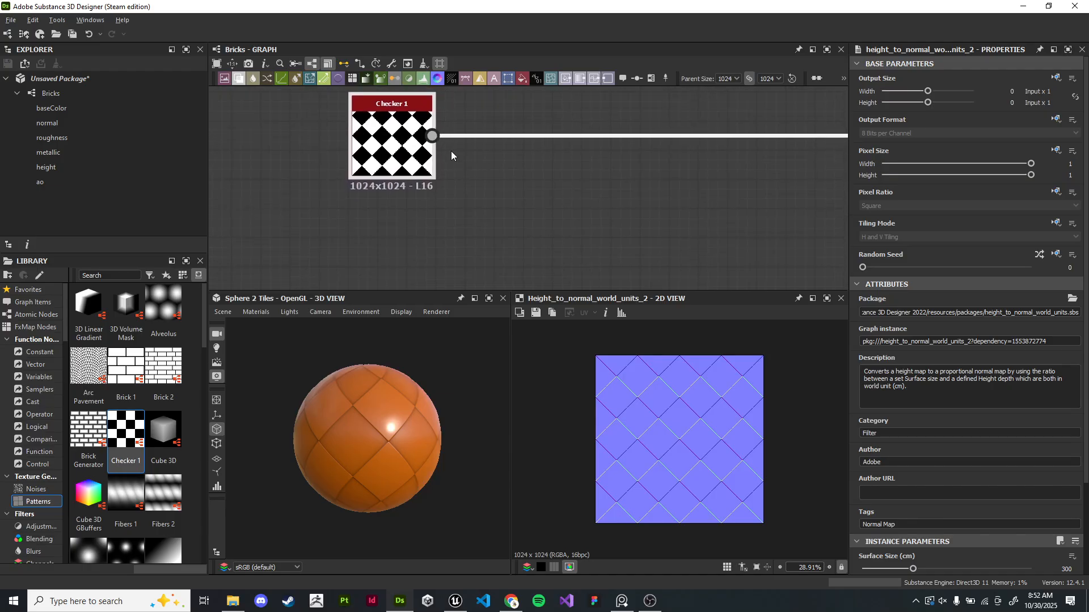
double_click(423, 148)
scroll(999, 491, down, 3)
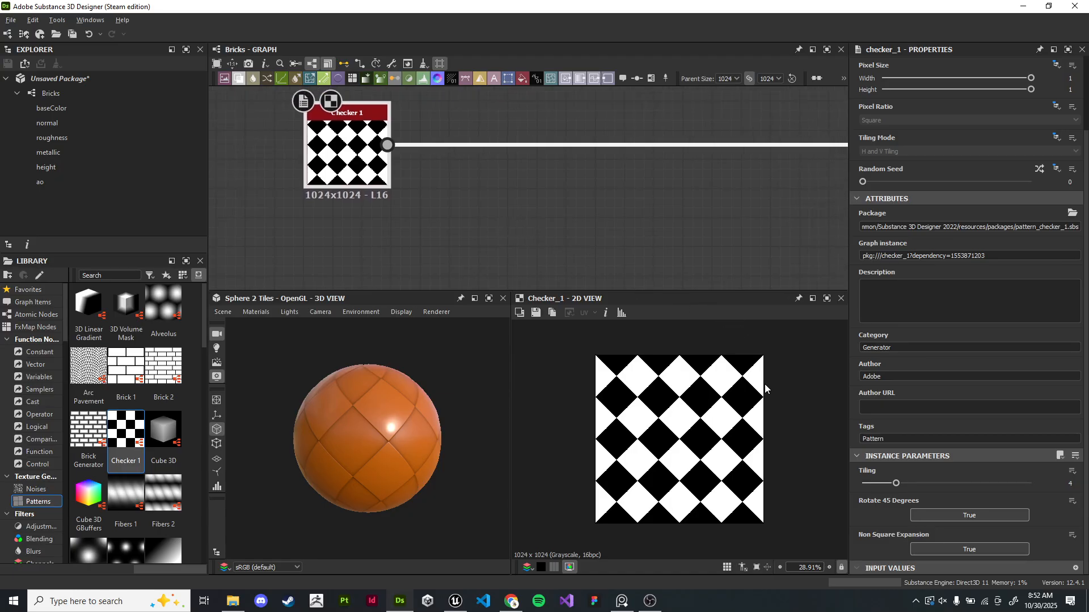
drag(387, 144, 479, 267)
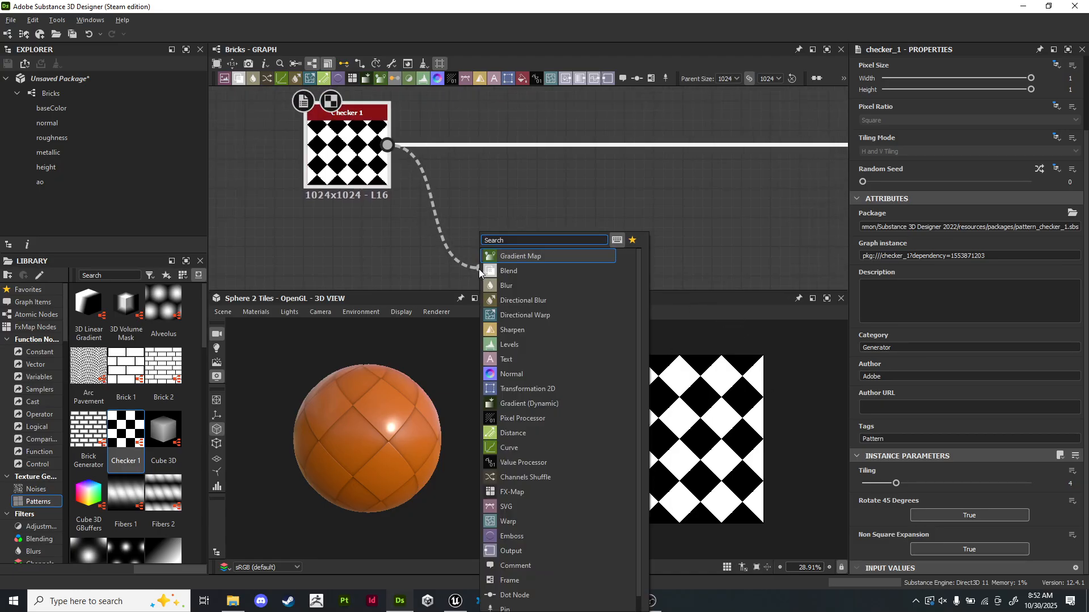
text(edge)
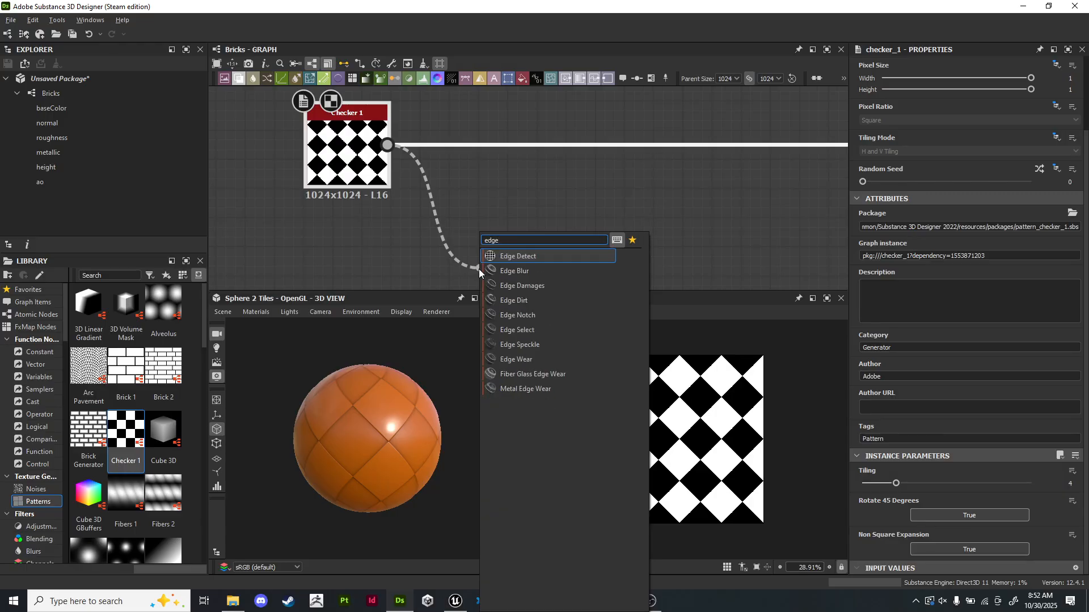
key(Return)
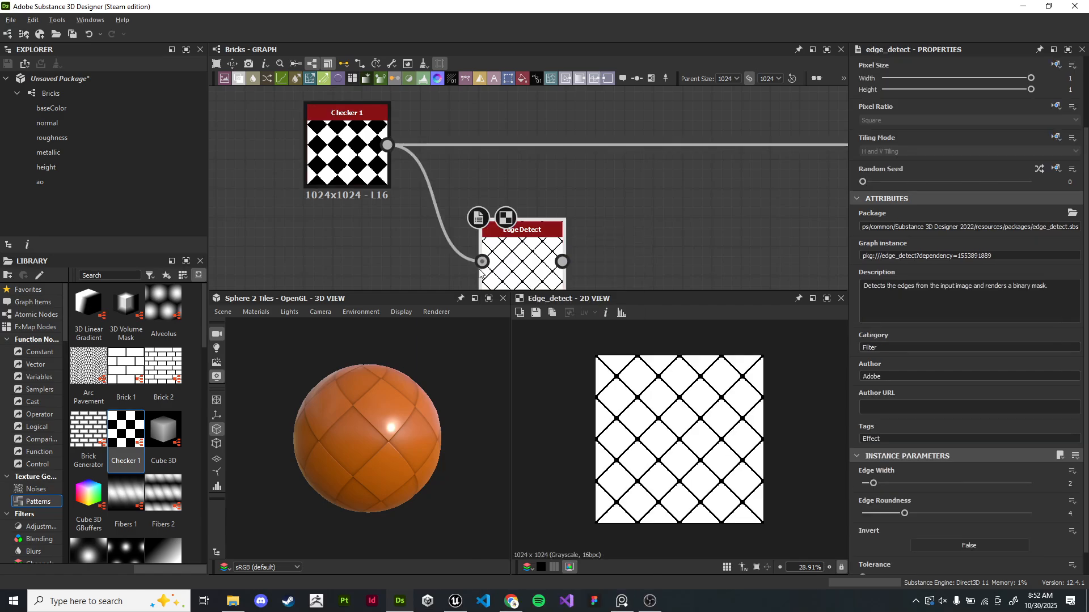
- Compare the Edge Detect output with the Checker pattern in the 2D view
scroll(718, 405, up, 8)
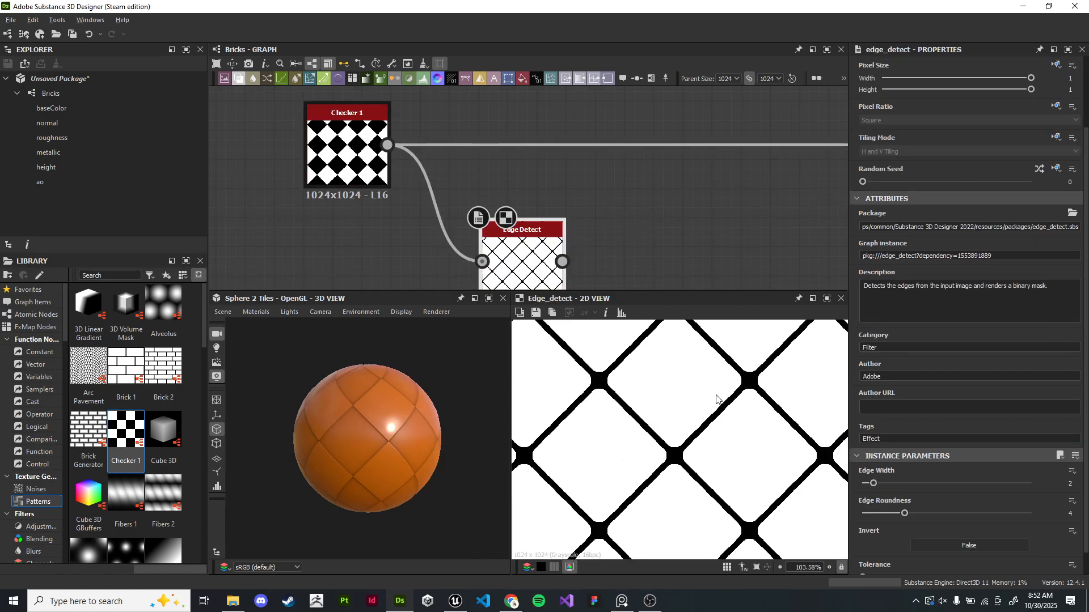
scroll(754, 394, down, 5)
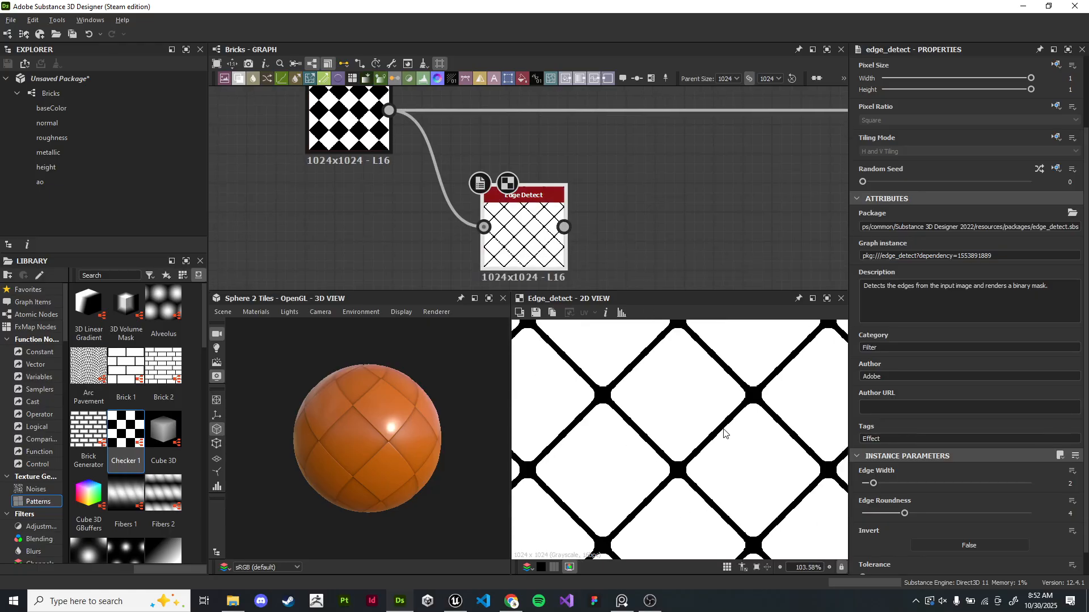
double_click(349, 119)
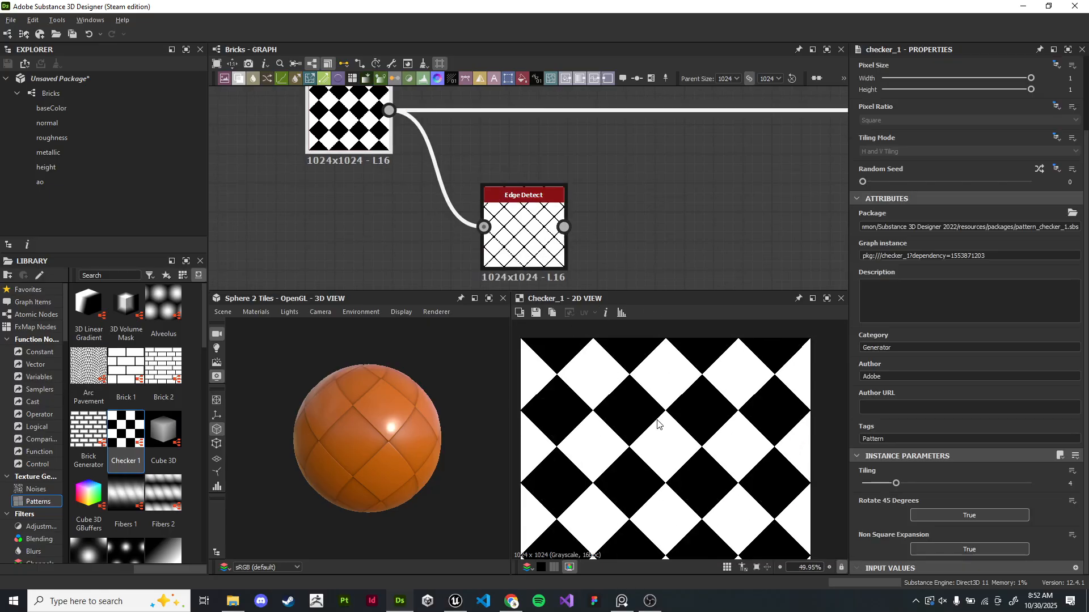
scroll(769, 396, up, 5)
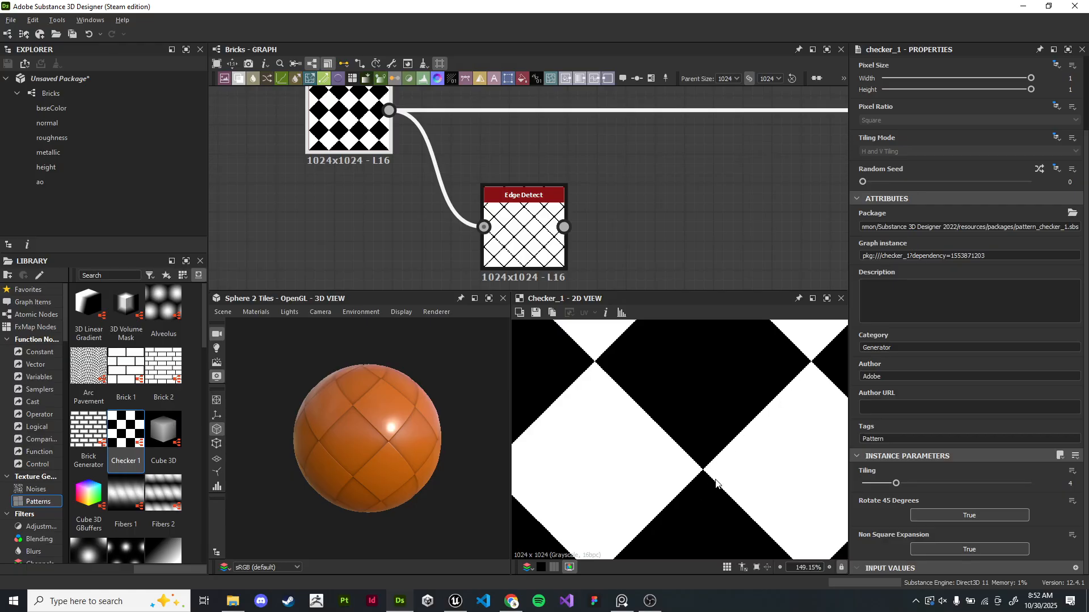
scroll(704, 470, down, 5)
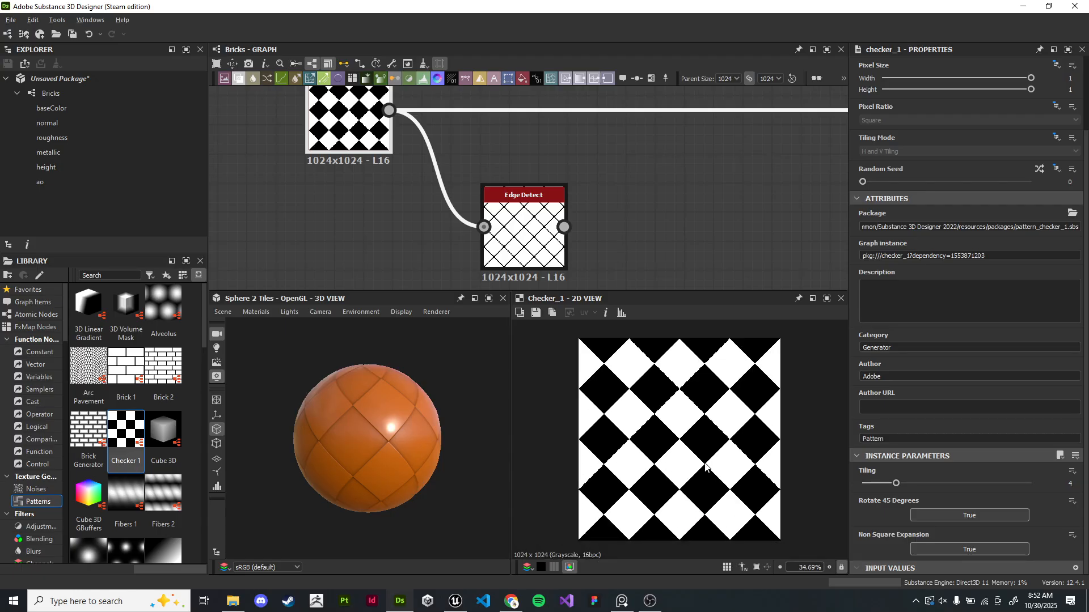
- Inspect the Edge Detect node's parameters and its output up close in the 2D view
click(523, 238)
scroll(979, 442, down, 1)
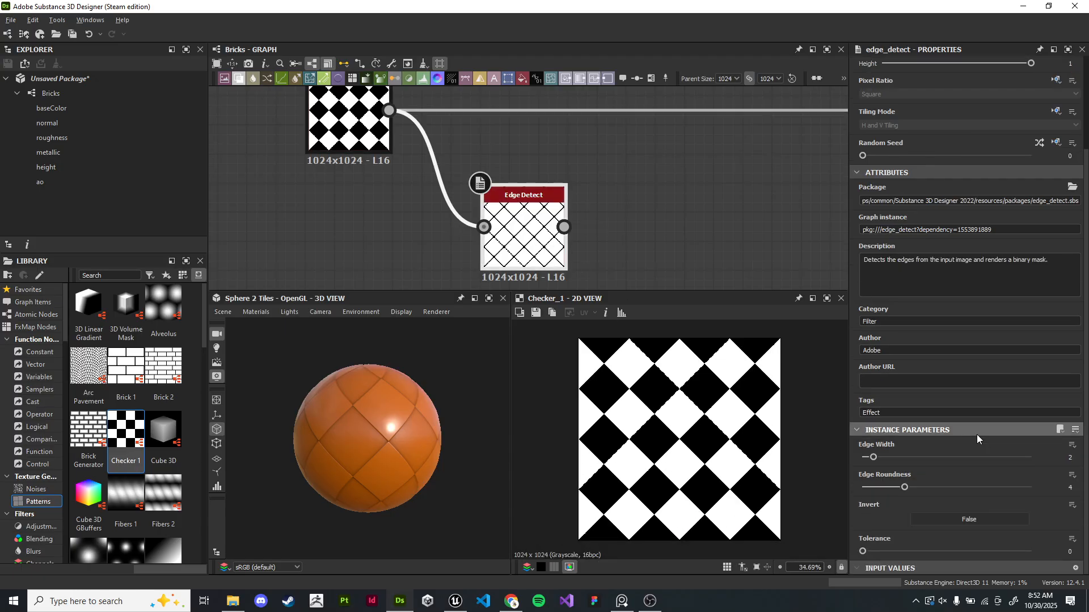
mouse_move(862, 551)
mouse_down()
mouse_move(1020, 552)
mouse_move(863, 551)
mouse_up()
scroll(714, 402, up, 5)
scroll(713, 401, up, 3)
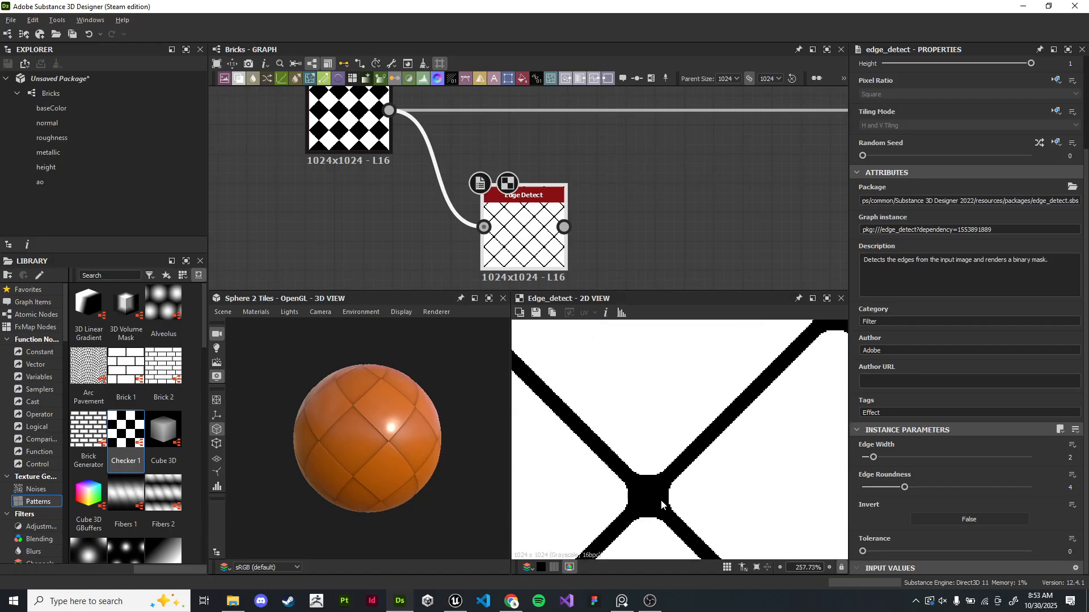
scroll(753, 403, down, 3)
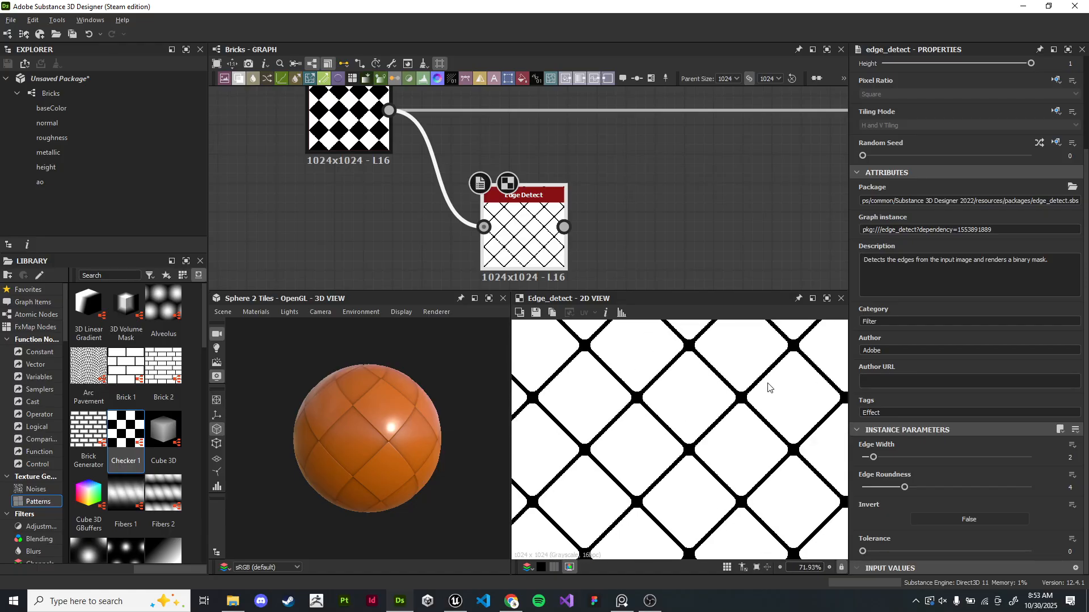
scroll(723, 412, up, 3)
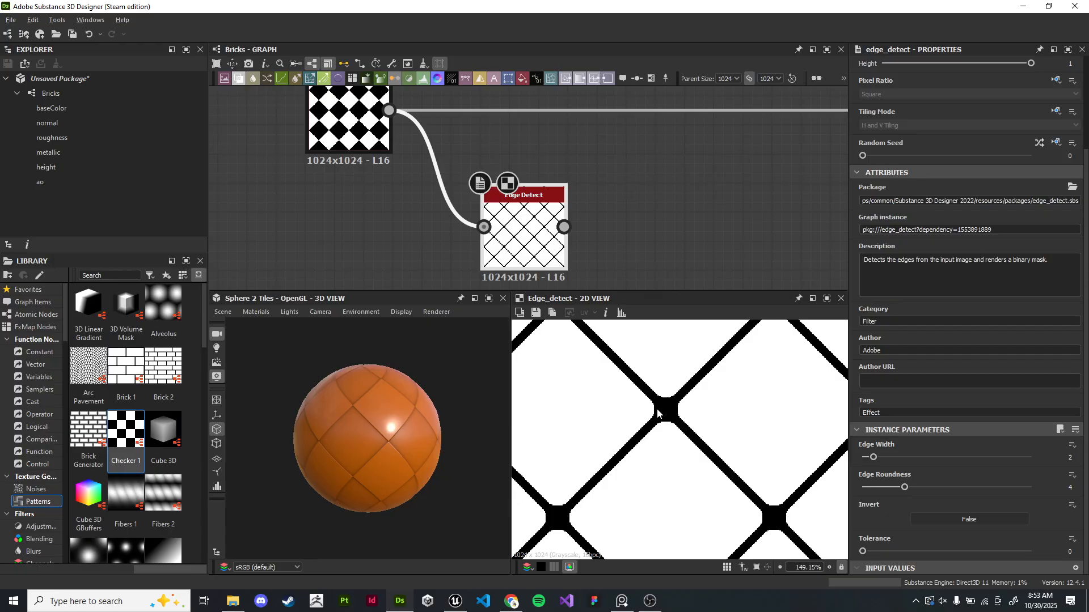
scroll(666, 166, down, 2)
- Connect the Edge Detect node's output to the Levels node's input
middle_drag(665, 165, 503, 183)
scroll(442, 204, up, 3)
scroll(683, 220, down, 3)
middle_drag(683, 220, 545, 192)
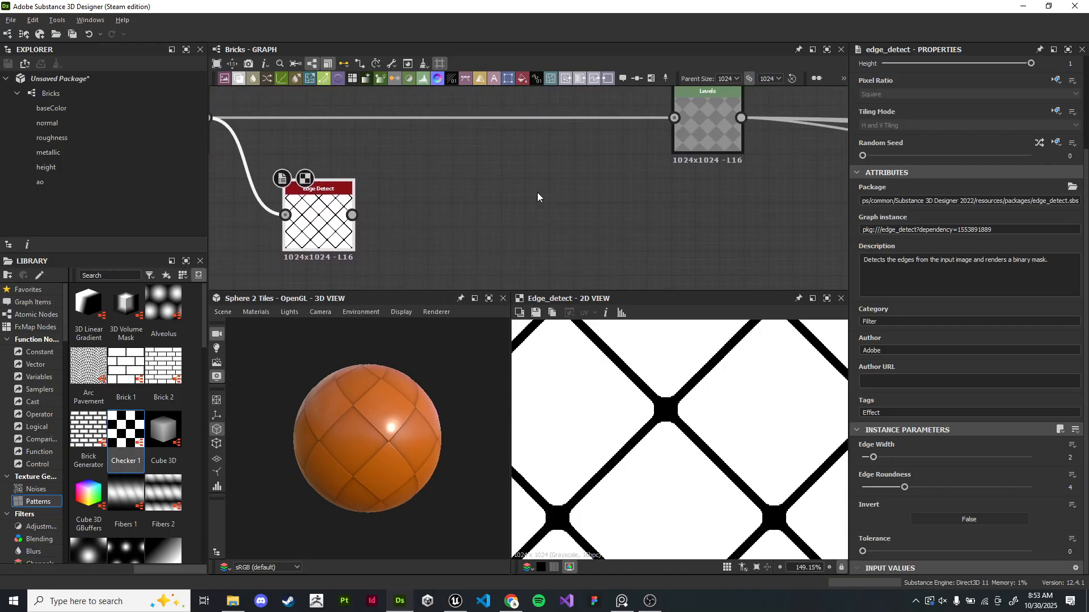
drag(352, 215, 675, 120)
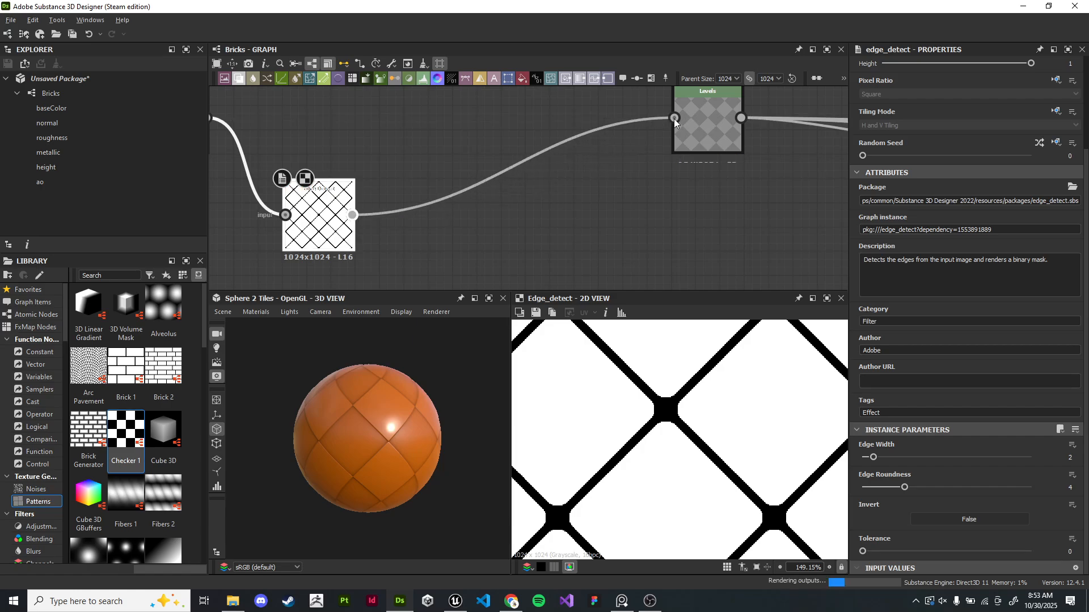
- Set the Edge Detect node's Edge Width to 1.55 and Edge Roundness to 1.45
drag(482, 437, 373, 434)
middle_drag(444, 222, 704, 226)
scroll(596, 233, up, 5)
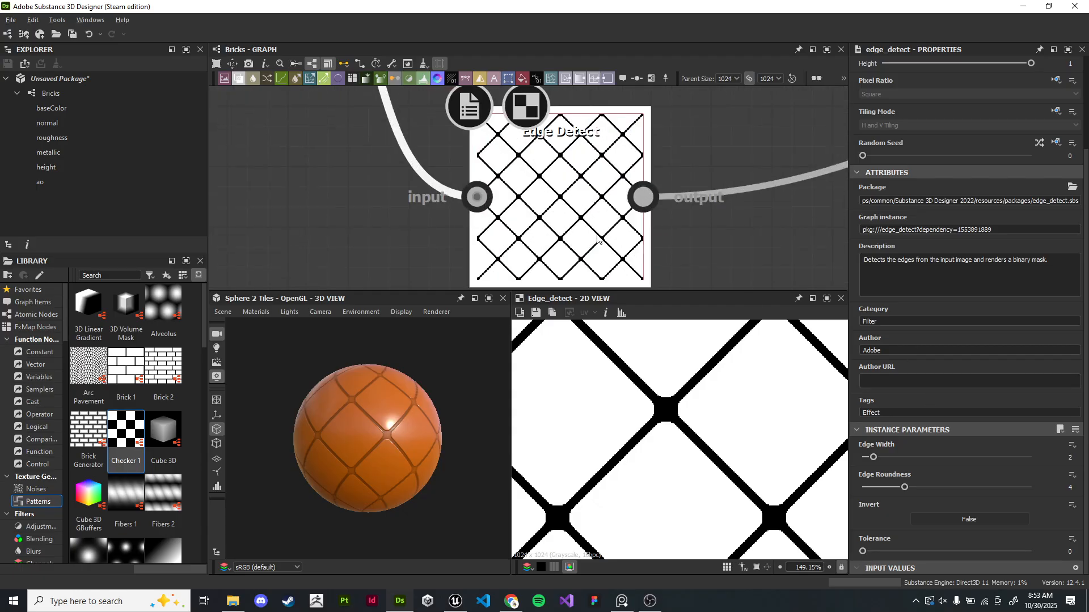
scroll(362, 414, up, 4)
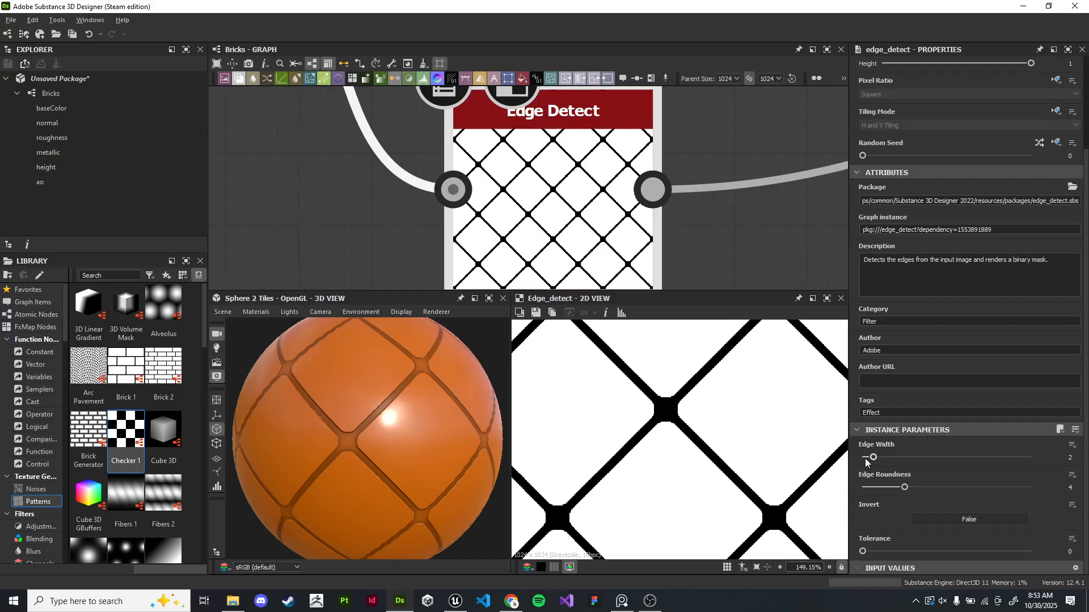
mouse_move(872, 459)
mouse_down()
mouse_move(903, 489)
mouse_move(862, 490)
mouse_move(880, 489)
mouse_move(868, 458)
mouse_up()
drag(407, 475, 378, 484)
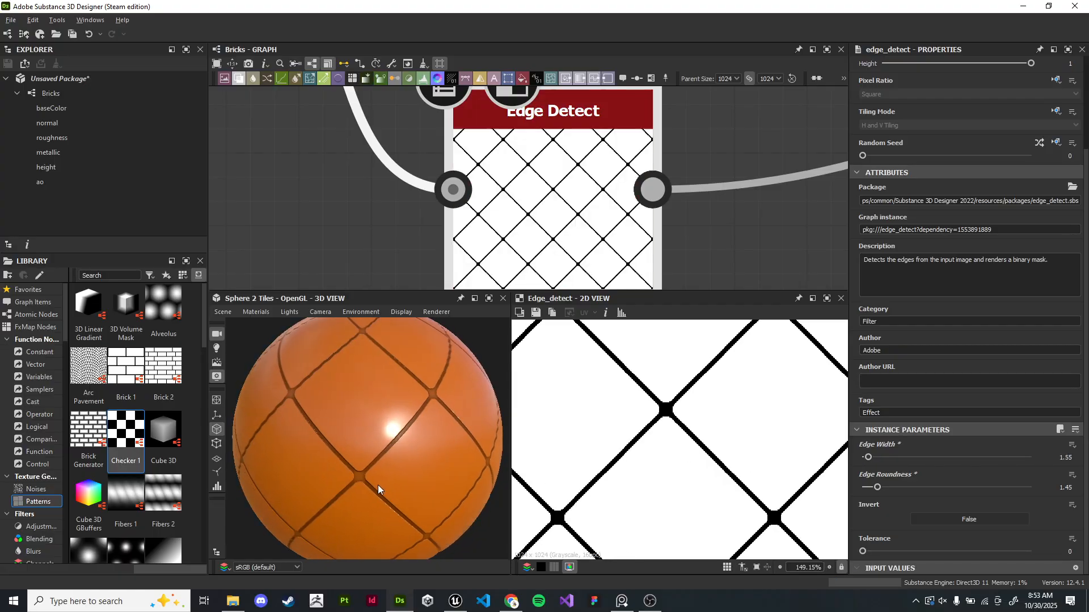
scroll(377, 485, down, 5)
scroll(573, 215, down, 6)
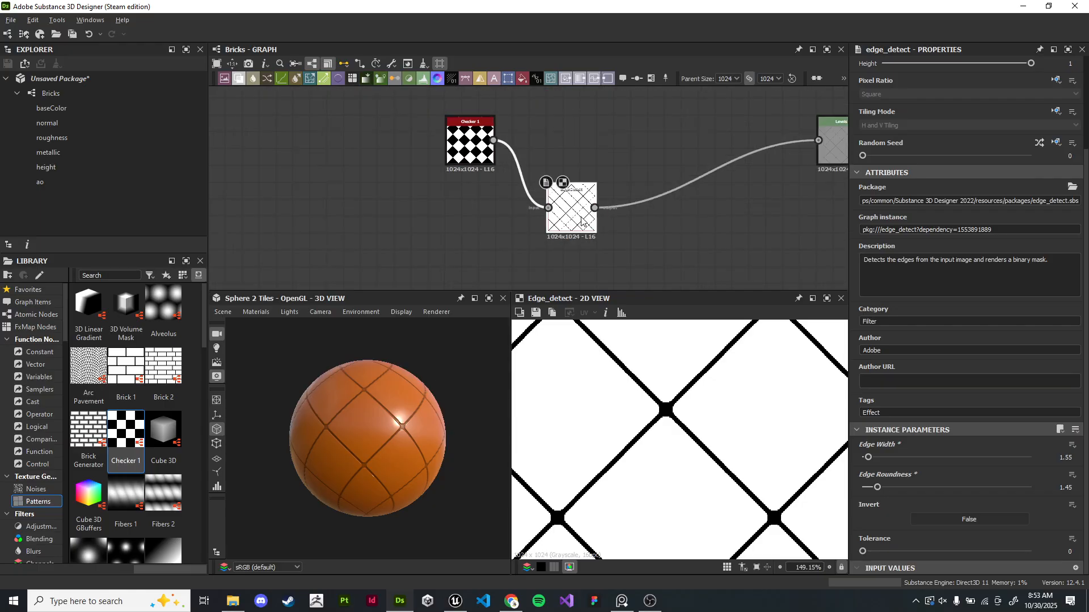
middle_drag(573, 215, 573, 195)
drag(464, 142, 406, 166)
drag(580, 194, 515, 161)
scroll(516, 164, up, 3)
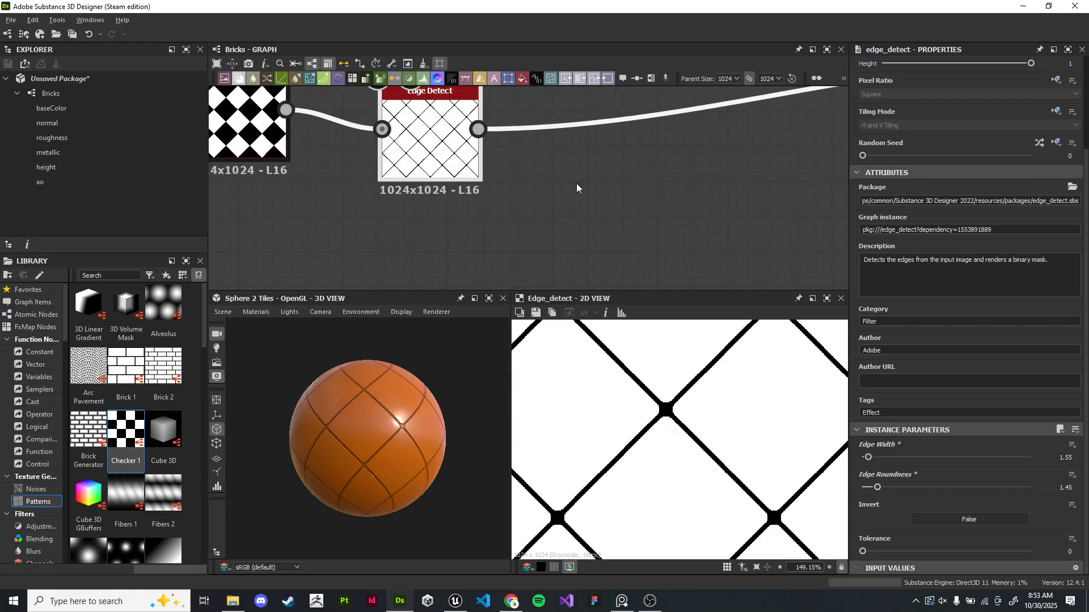
drag(478, 129, 595, 246)
text(bevel)
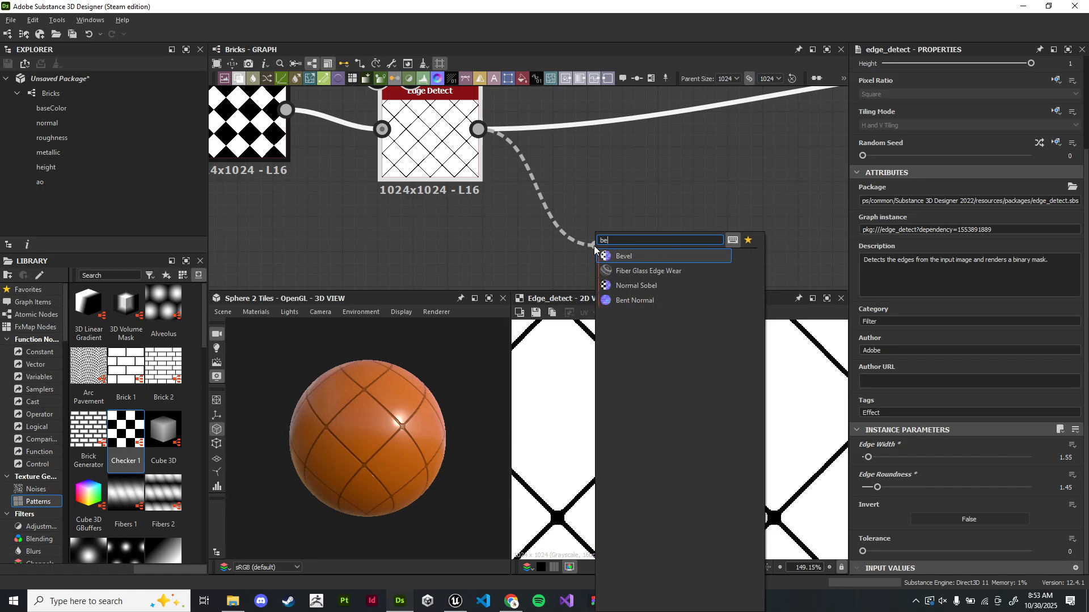
key(BackSpace)
key(BackSpace)
key(BackSpace)
key(BackSpace)
key(BackSpace)
key(Escape)
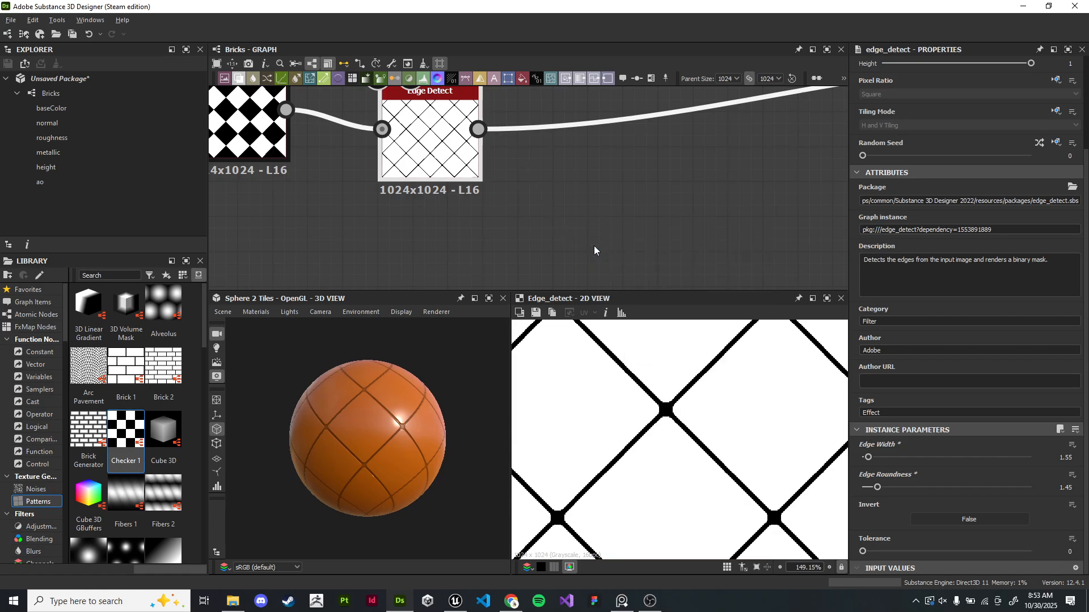
- Add a Bevel node fed by the Edge Detect output and display it in the 2D view
drag(480, 129, 645, 238)
text(bevel)
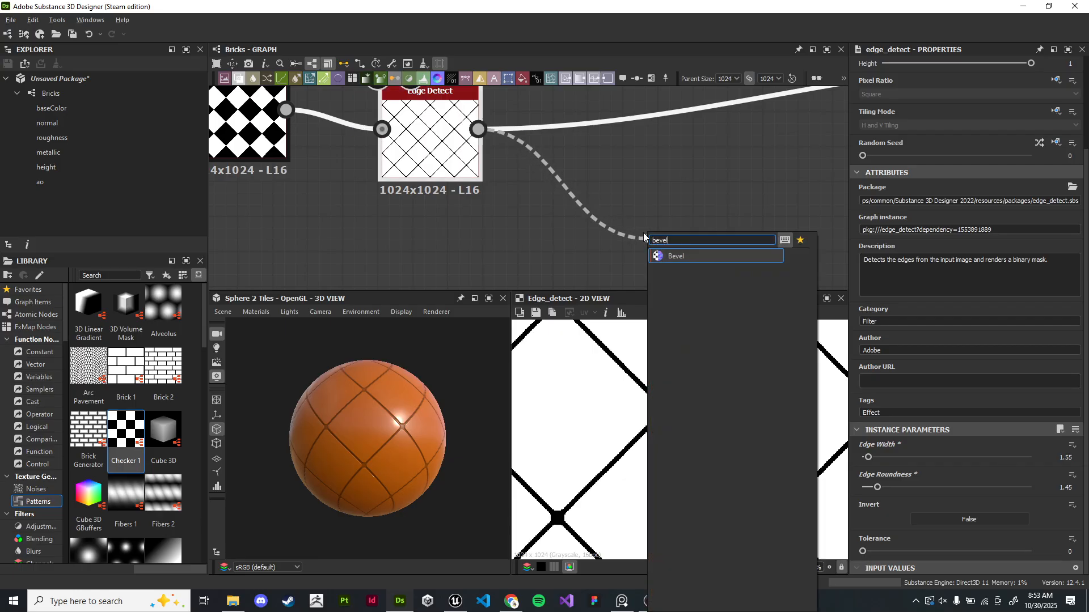
key(Return)
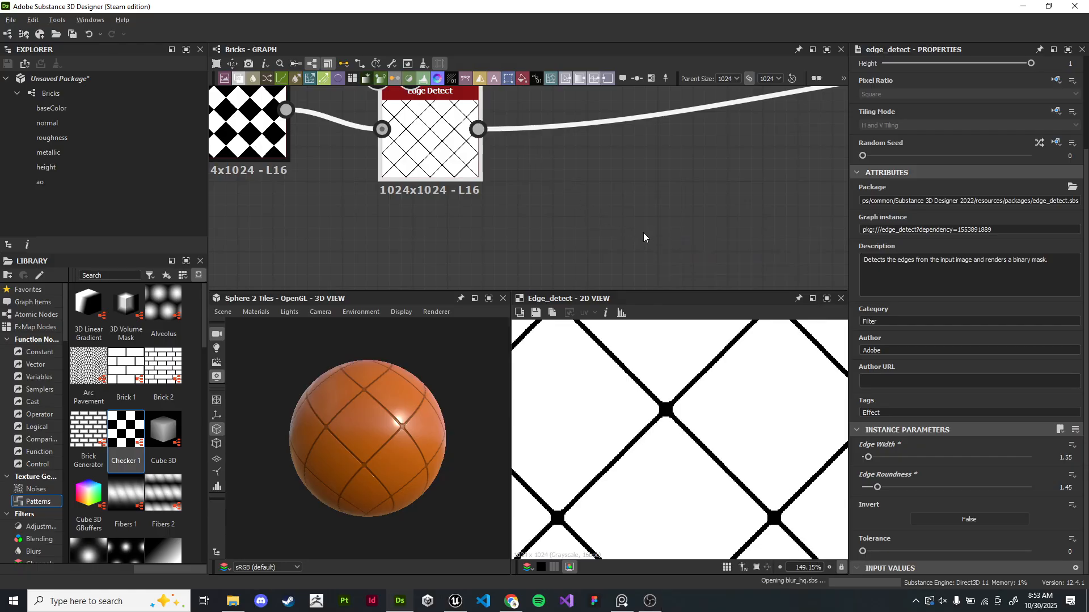
scroll(606, 191, up, 3)
double_click(755, 245)
scroll(659, 196, down, 1)
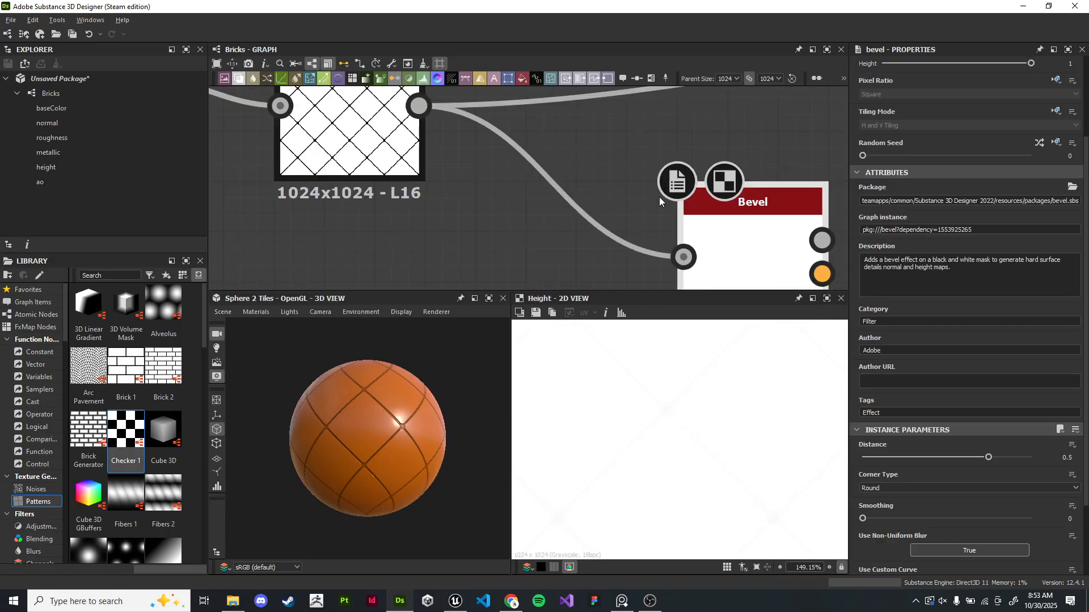
- Set the Bevel node's Distance to about -0.03
middle_drag(659, 196, 374, 120)
scroll(408, 136, up, 1)
drag(454, 194, 567, 177)
scroll(896, 423, down, 3)
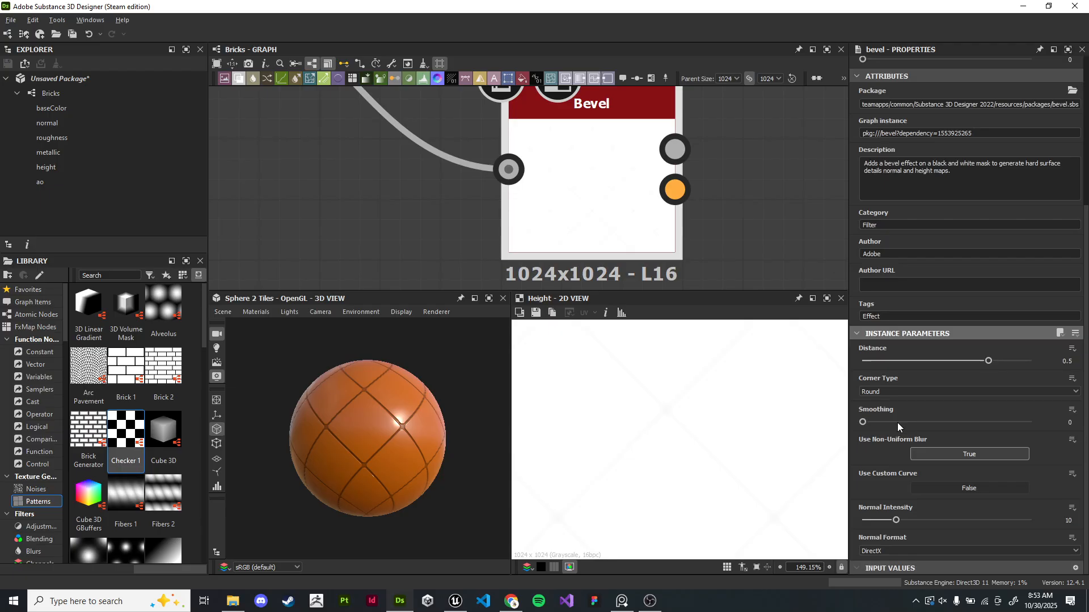
drag(988, 361, 944, 364)
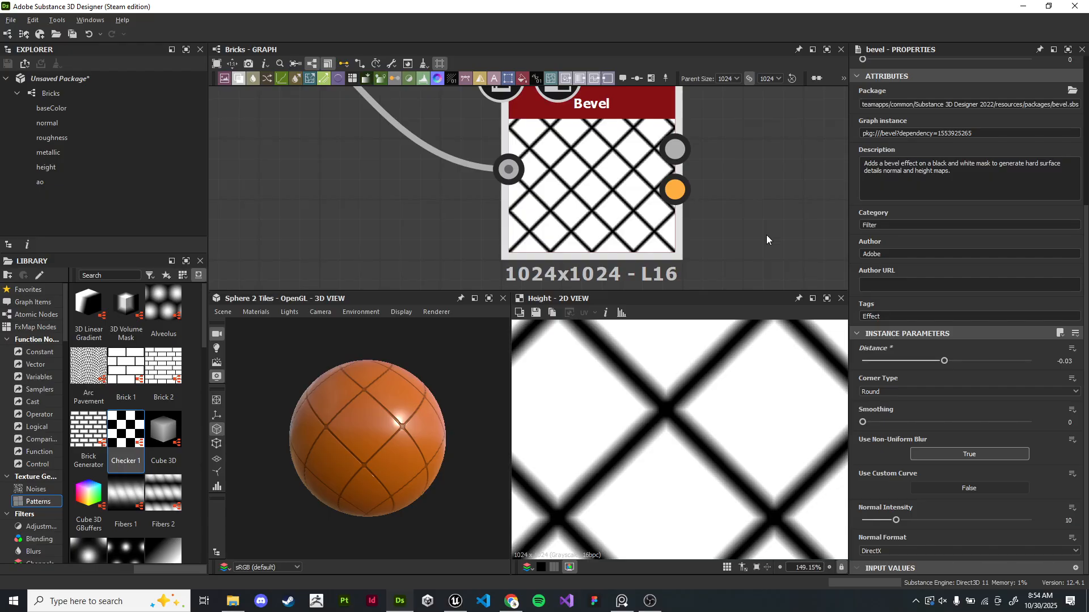
- Try switching the Bevel's Corner Type to Angular, then set it back to Round
scroll(749, 440, down, 5)
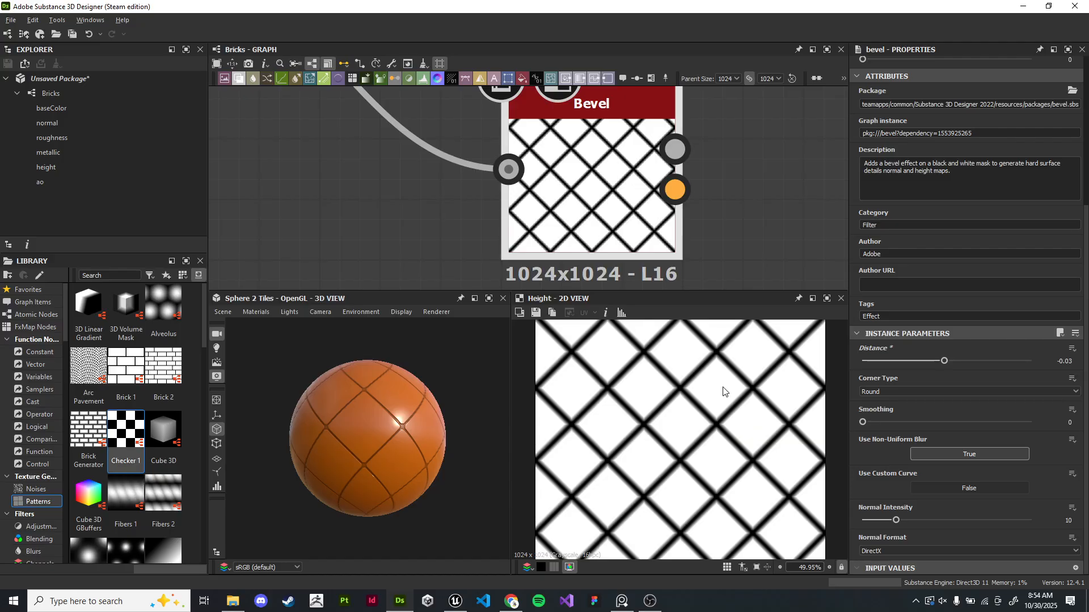
scroll(721, 381, down, 1)
scroll(722, 381, down, 1)
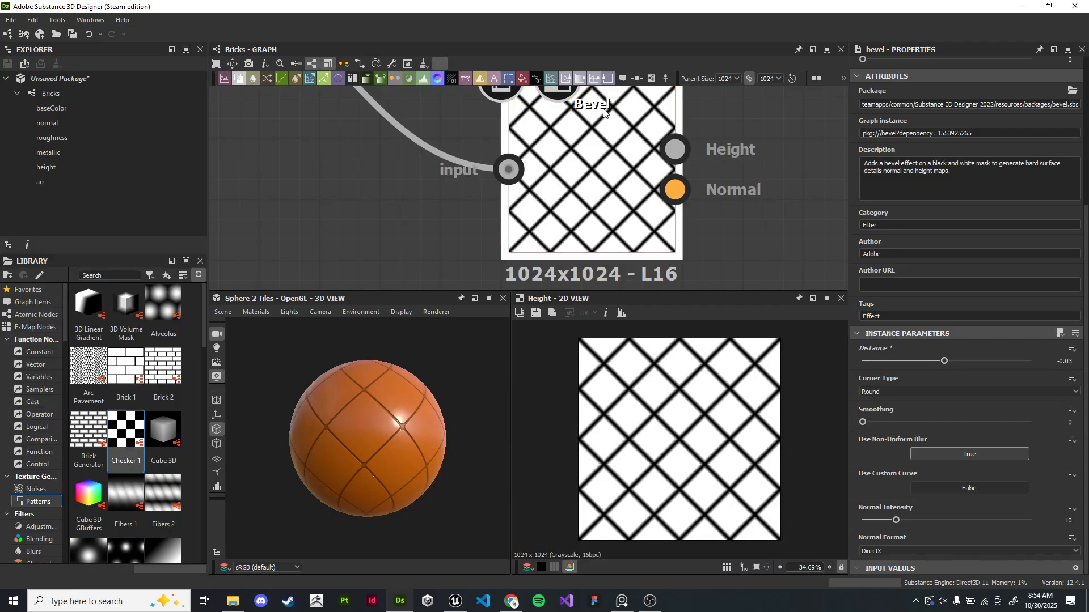
drag(444, 477, 379, 483)
scroll(378, 481, up, 1)
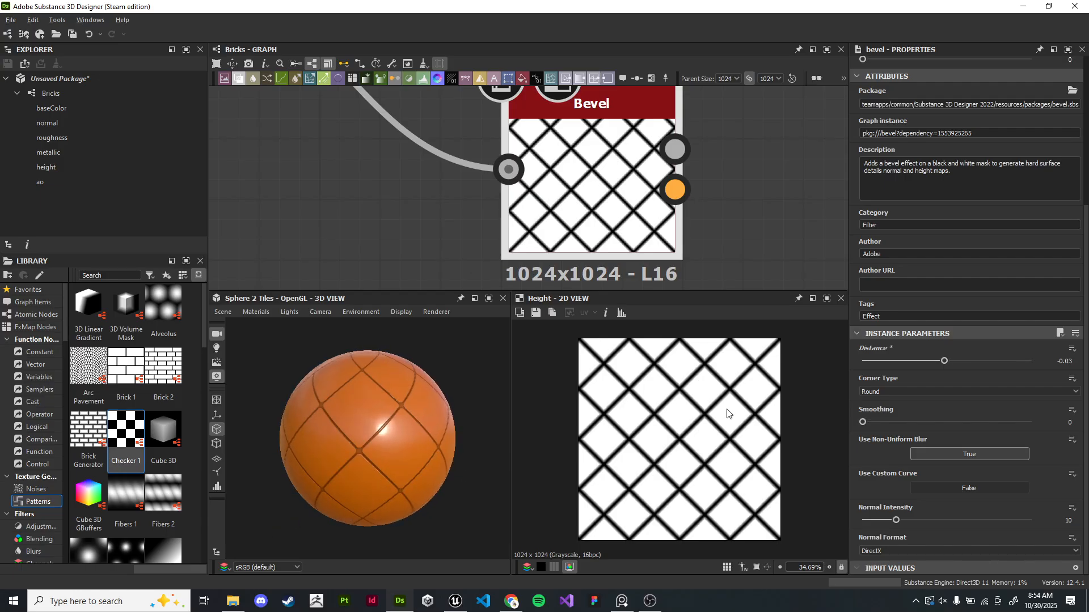
scroll(726, 413, up, 10)
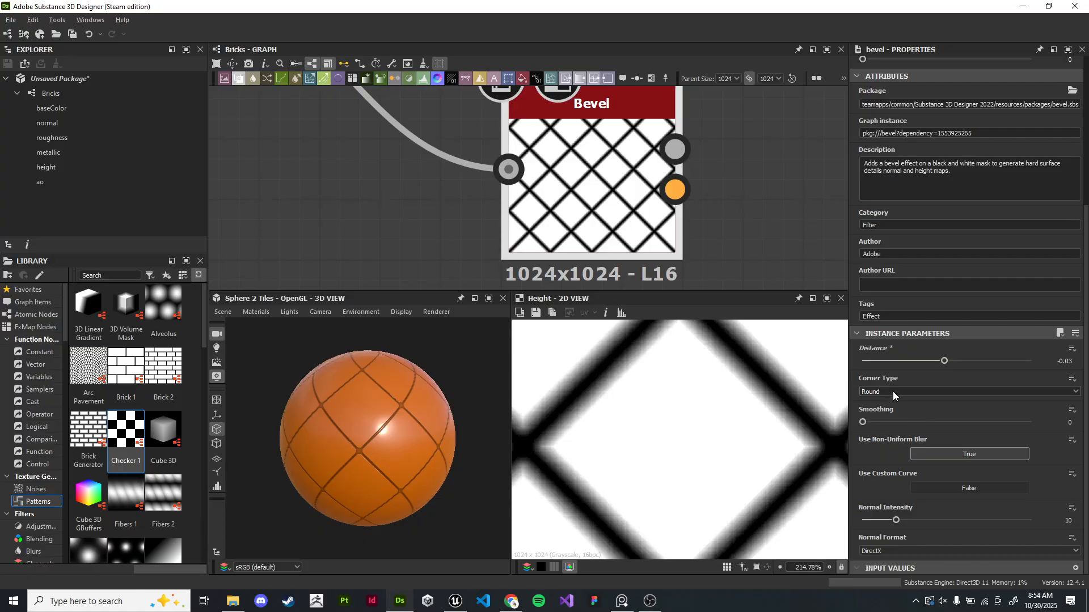
click(892, 391)
click(892, 409)
click(891, 390)
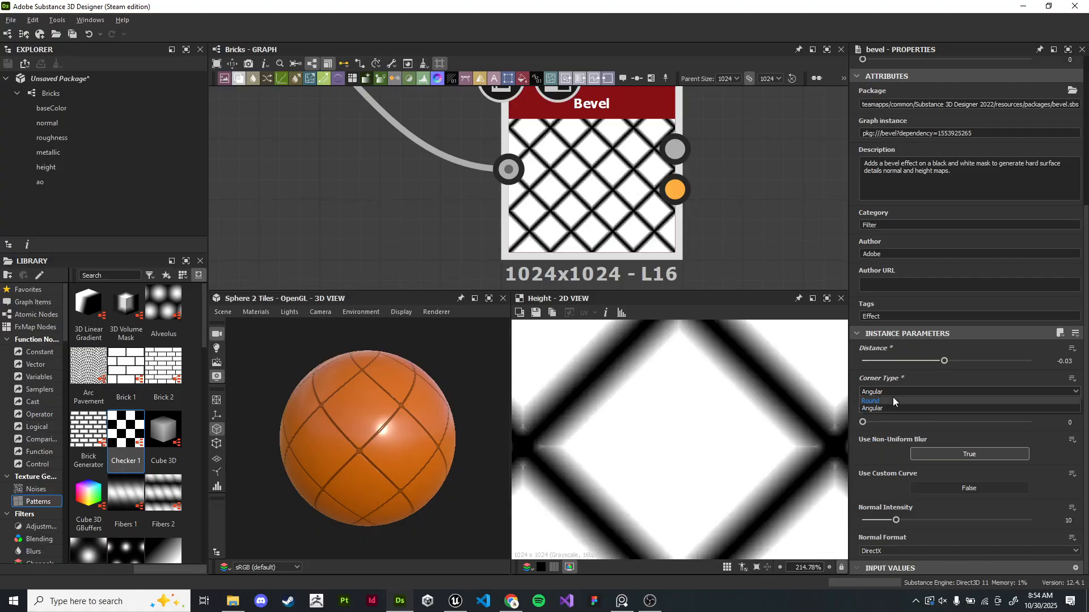
click(893, 400)
- Set the Bevel's Smoothing to 0.35 and its Distance to -0.02
scroll(779, 416, up, 2)
mouse_move(865, 422)
mouse_down()
mouse_move(904, 422)
mouse_move(878, 423)
mouse_up()
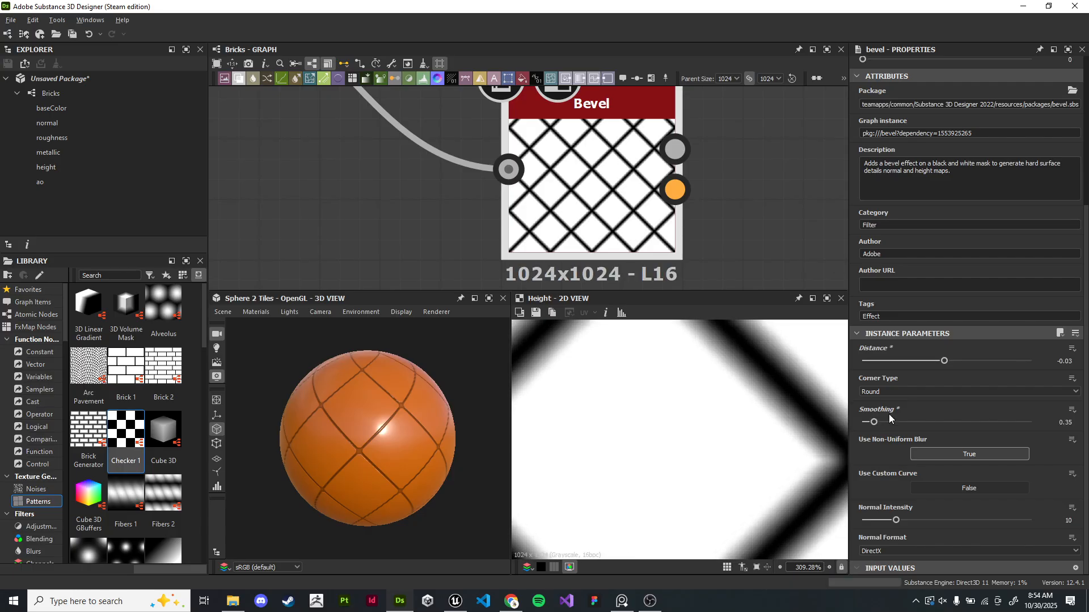
drag(944, 364, 946, 364)
scroll(754, 448, down, 5)
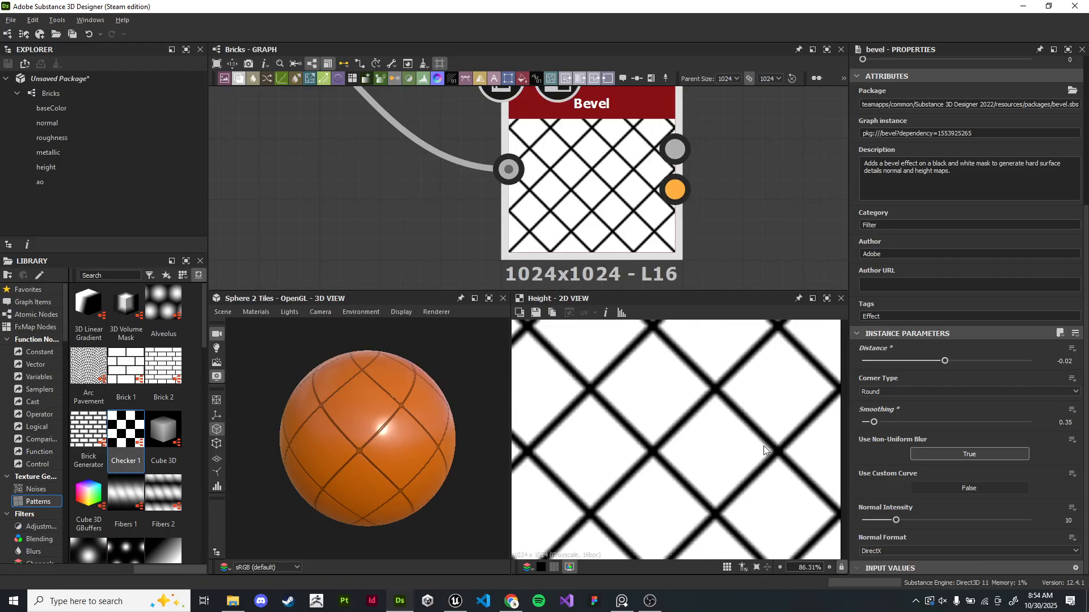
scroll(710, 413, up, 5)
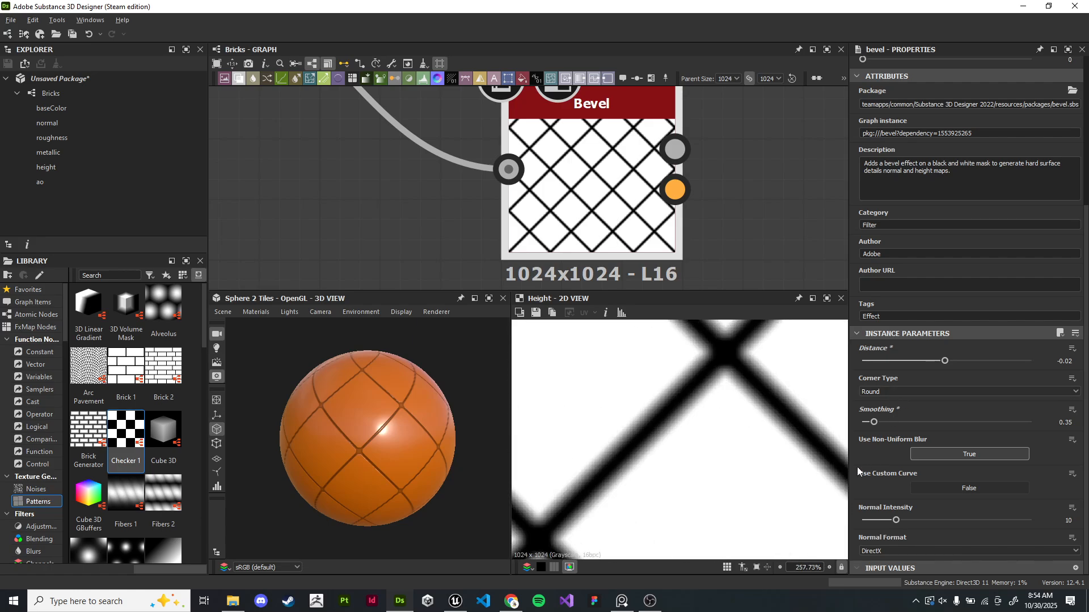
- Set the Bevel's Normal Intensity to about 12.25 and its Normal Format to OpenGL
drag(896, 518, 903, 519)
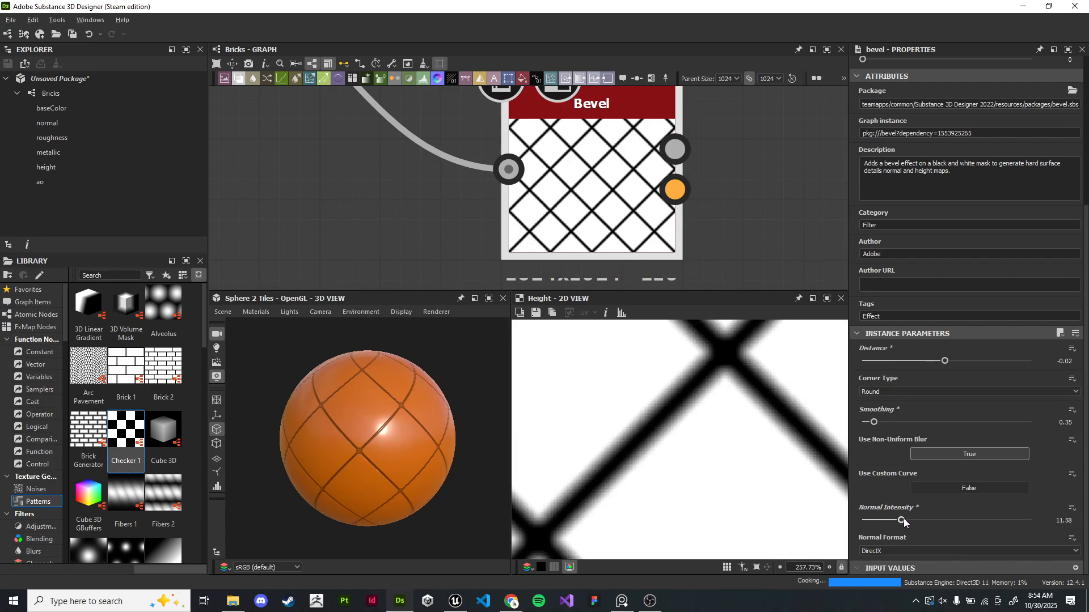
click(900, 548)
click(891, 567)
- Connect the Bevel's Height output to the Levels node's input and select the Levels node
scroll(704, 243, down, 7)
middle_drag(720, 224, 595, 224)
scroll(661, 202, up, 1)
middle_drag(669, 202, 632, 202)
drag(489, 226, 691, 116)
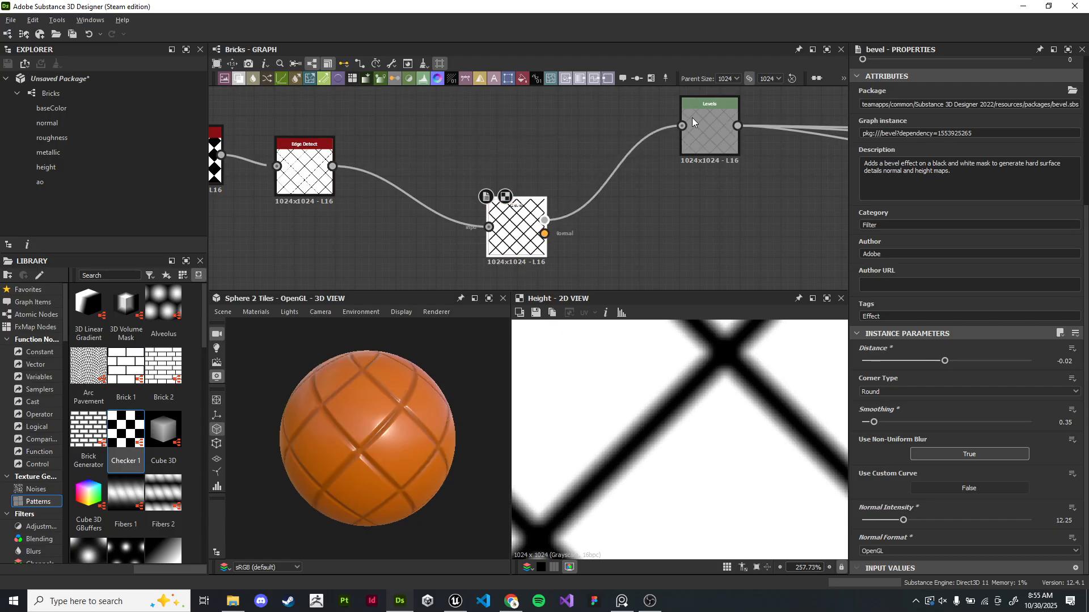
click(716, 132)
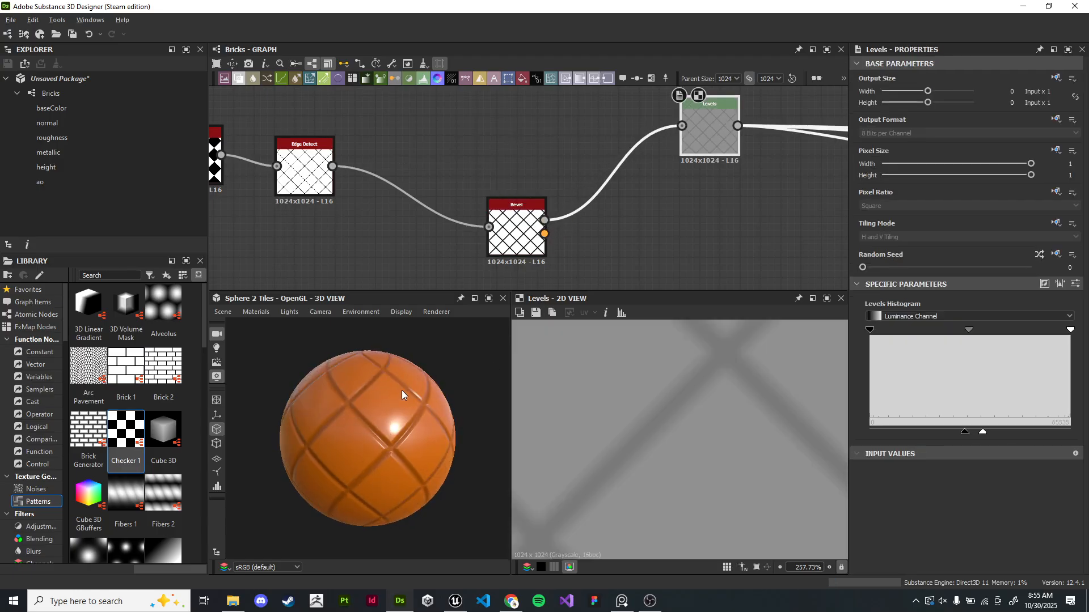
- Rearrange the Checker, Edge Detect, Bevel and Levels nodes in the graph
scroll(406, 391, up, 5)
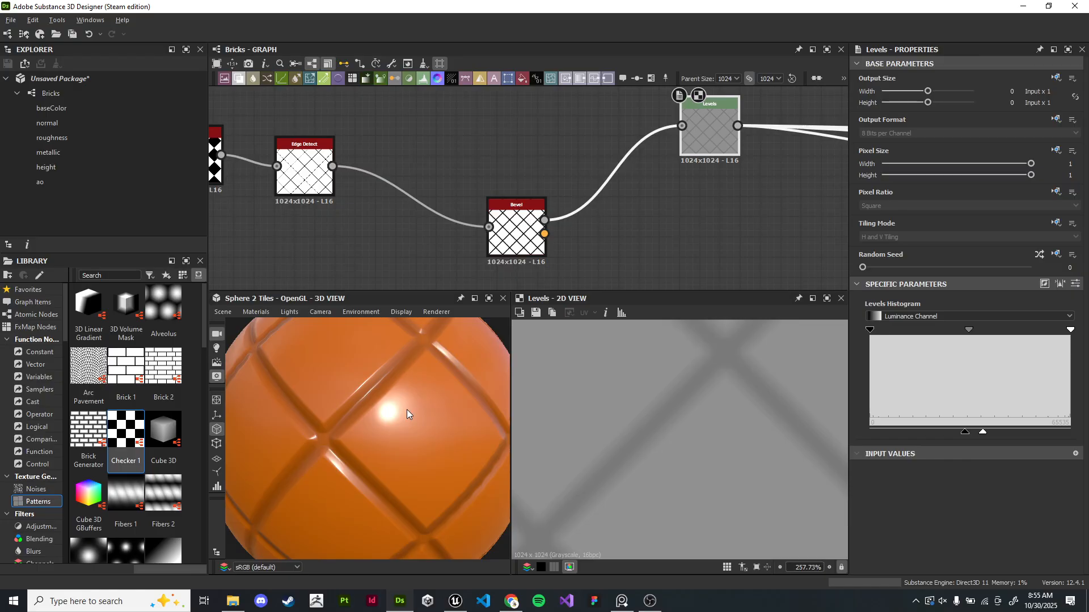
scroll(411, 261, down, 3)
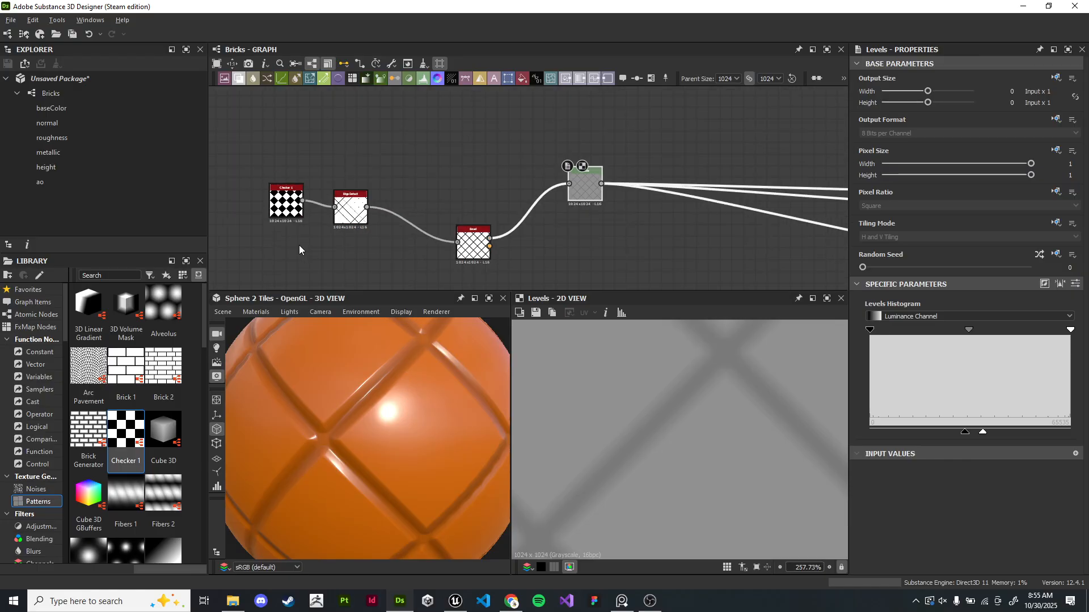
drag(340, 209, 305, 174)
drag(471, 244, 407, 233)
drag(585, 182, 466, 229)
middle_drag(429, 156, 593, 152)
drag(631, 223, 724, 163)
scroll(594, 205, up, 2)
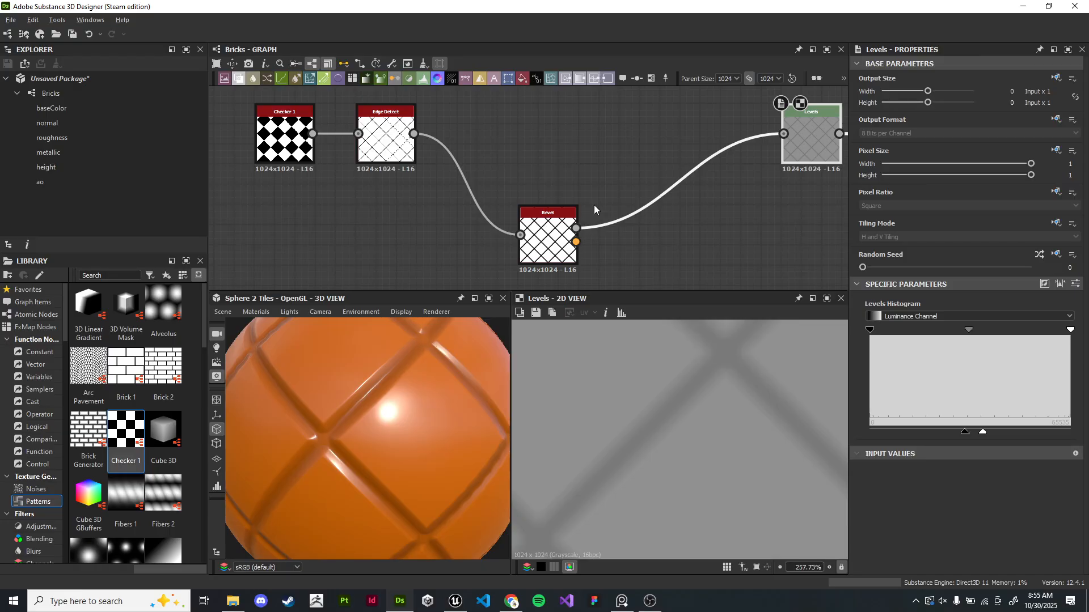
middle_drag(450, 146, 580, 225)
drag(415, 225, 294, 184)
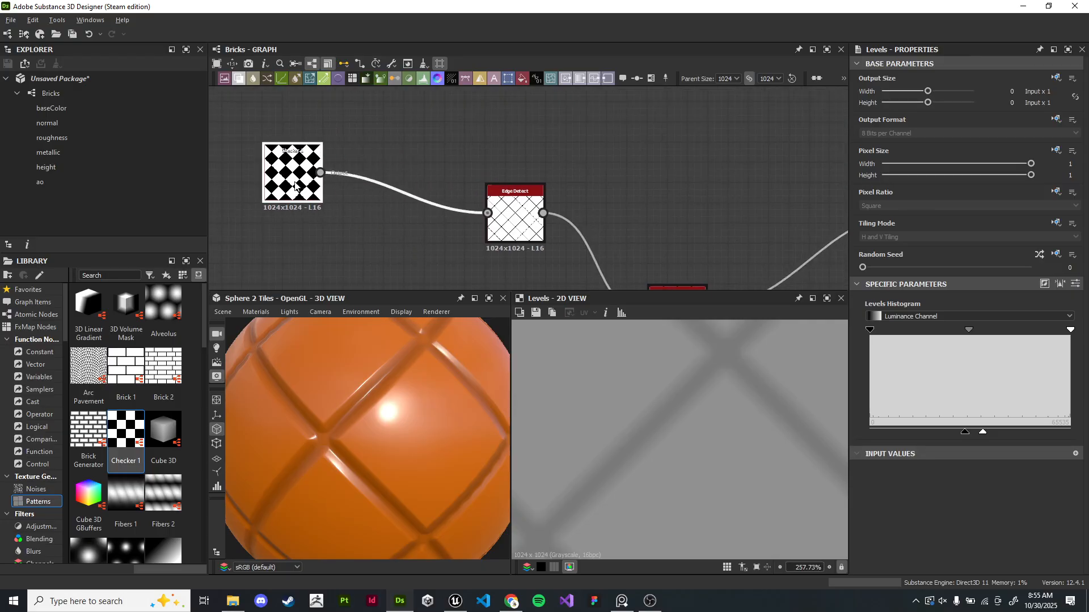
- Inspect the Checker pattern up close in the 2D view
scroll(443, 164, up, 3)
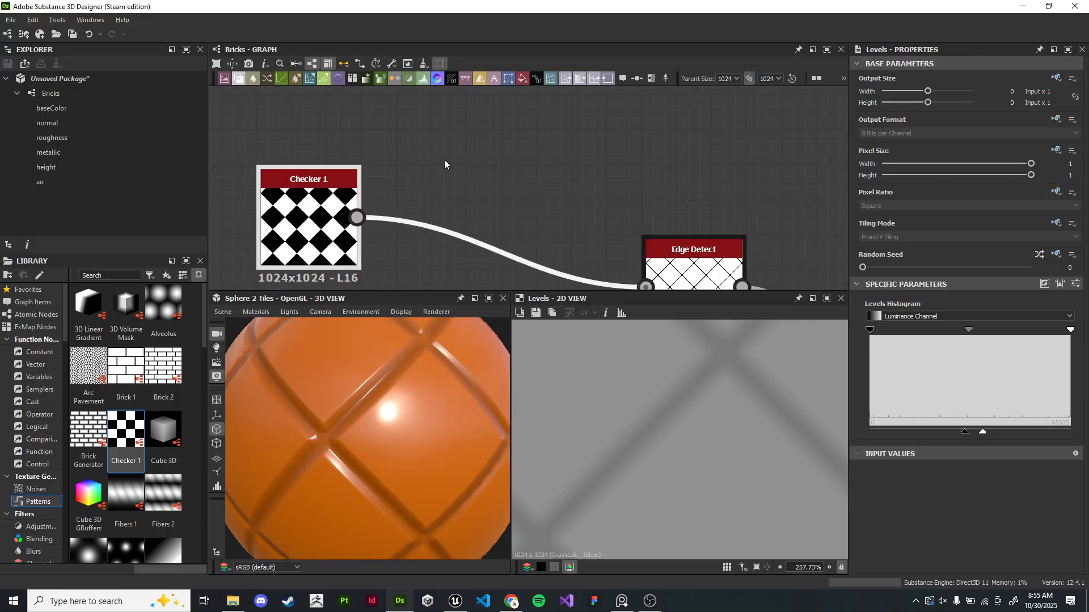
scroll(439, 165, down, 2)
middle_drag(497, 156, 491, 185)
scroll(485, 162, up, 2)
double_click(388, 181)
scroll(754, 457, down, 5)
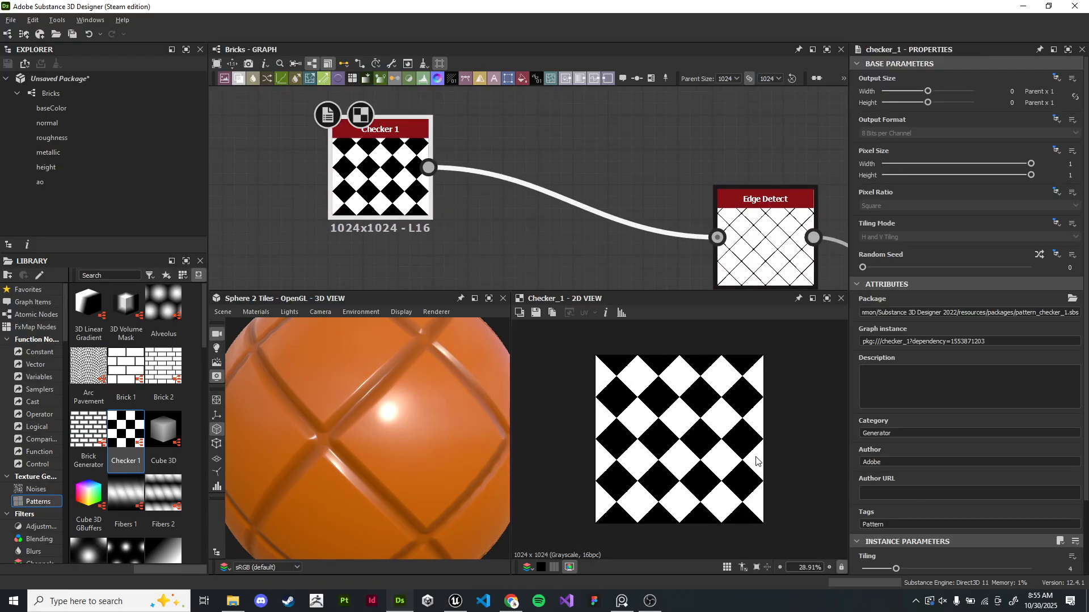
middle_drag(566, 176, 422, 209)
scroll(423, 203, down, 2)
middle_drag(367, 176, 377, 198)
scroll(377, 202, up, 2)
scroll(674, 409, up, 4)
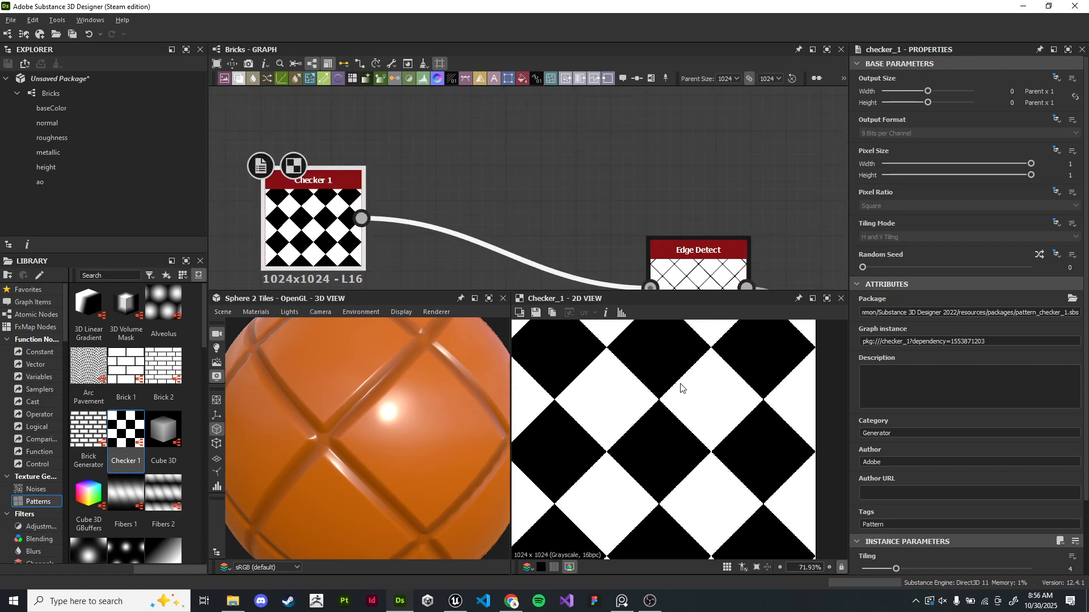
scroll(681, 388, up, 4)
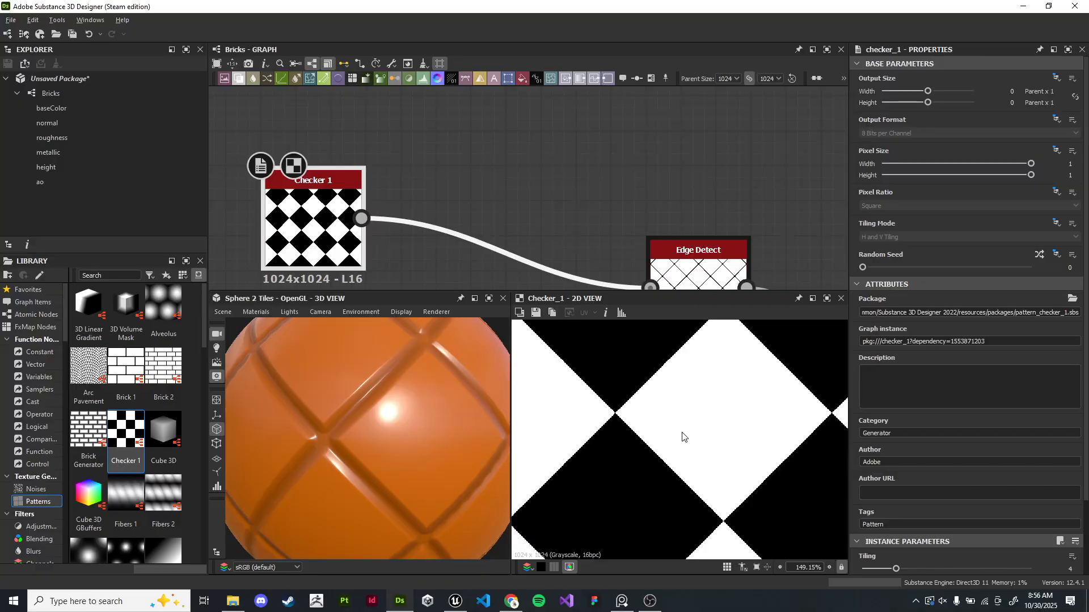
scroll(435, 216, down, 3)
- Add a second Levels node fed by the Checker output
drag(340, 238, 561, 120)
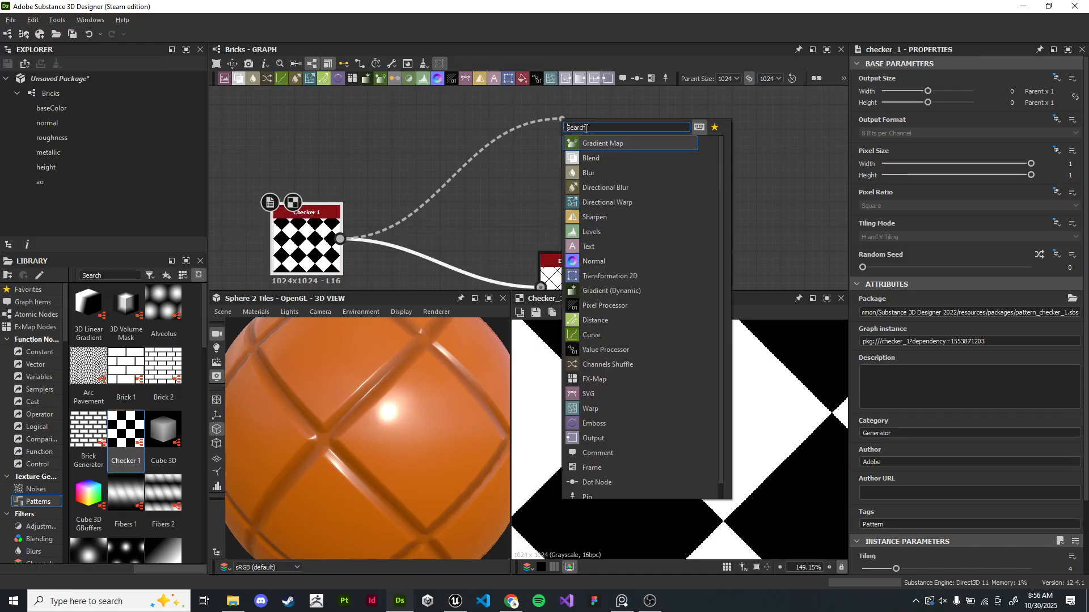
text(lev)
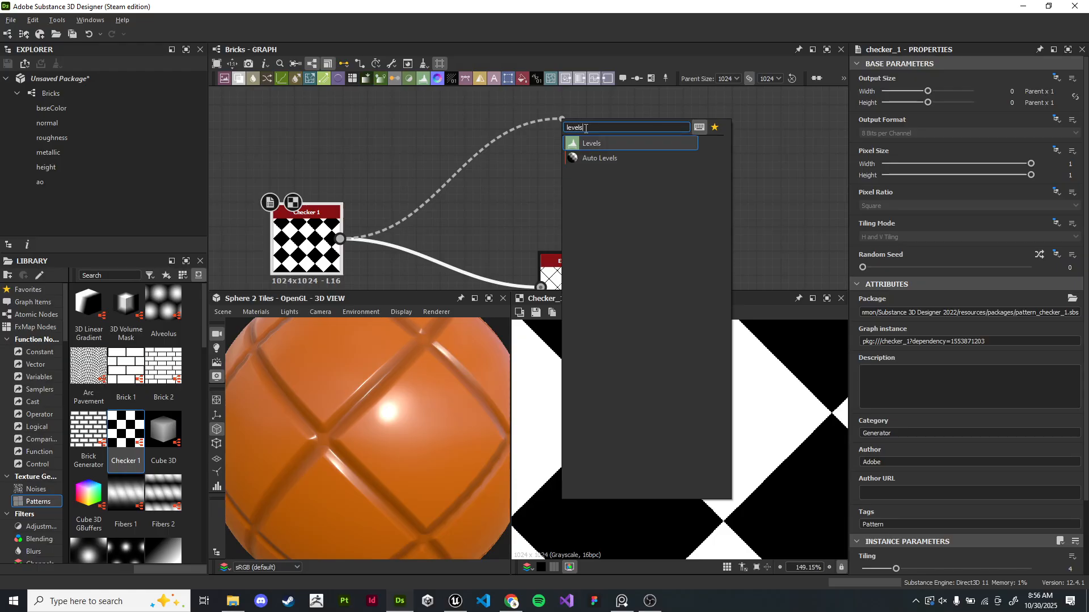
text(els)
key(Return)
drag(631, 152, 555, 158)
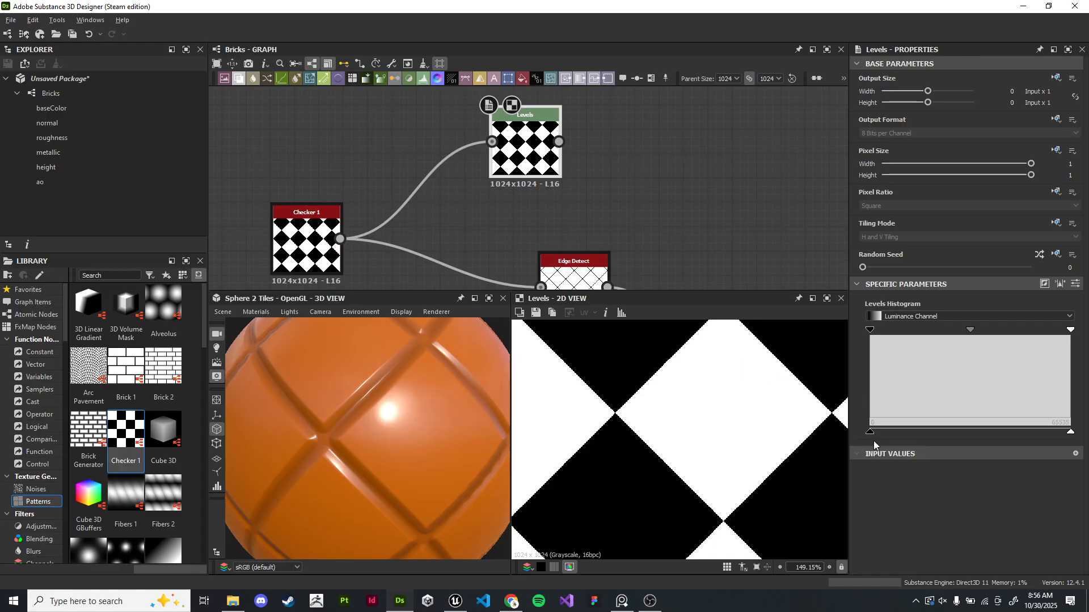
- Try adjusting the new Levels node's input range in the histogram
drag(870, 432, 916, 437)
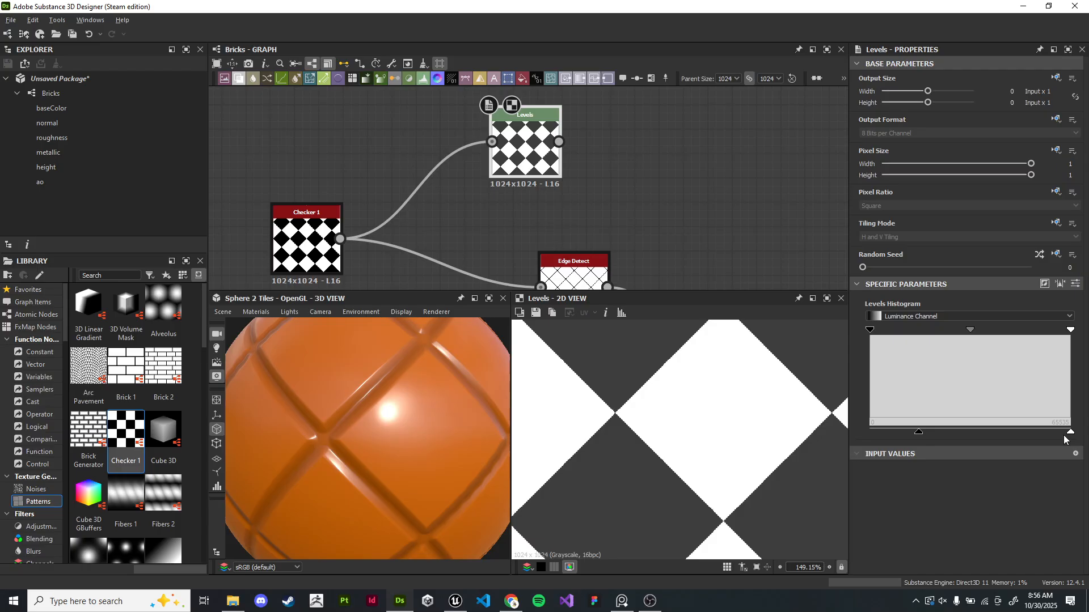
drag(1064, 433, 815, 431)
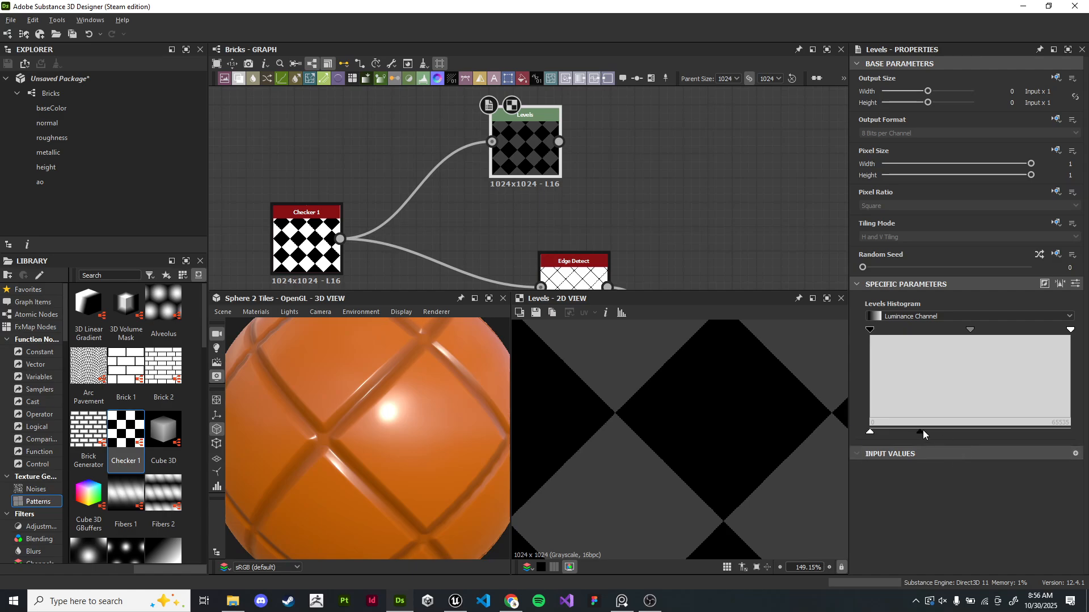
drag(919, 433, 1070, 432)
- Compare the Checker and new Levels outputs in the 2D view and review the Checker's instance parameters
double_click(299, 248)
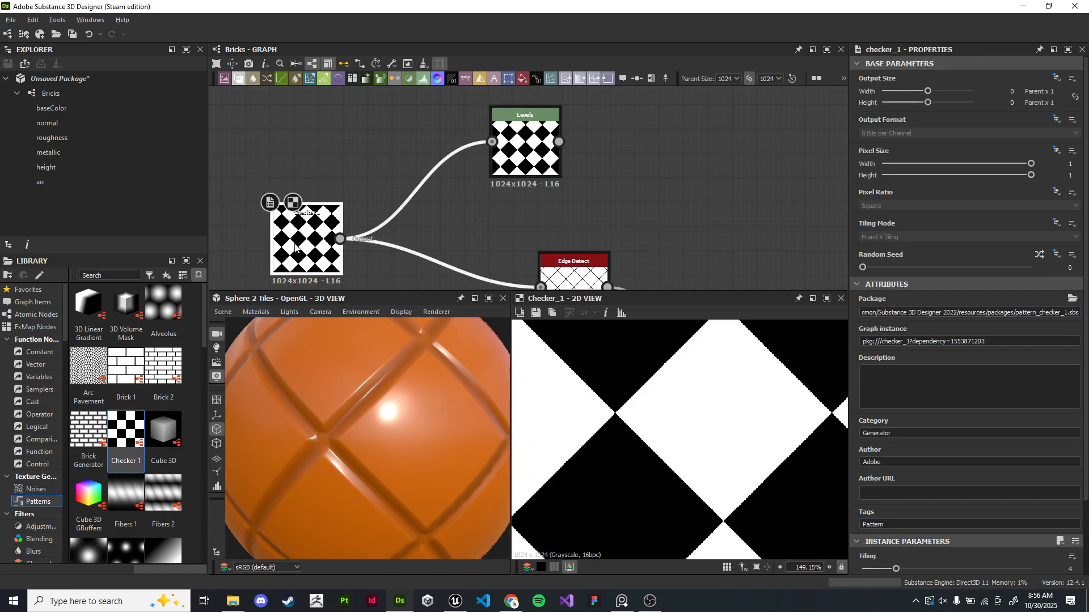
double_click(530, 152)
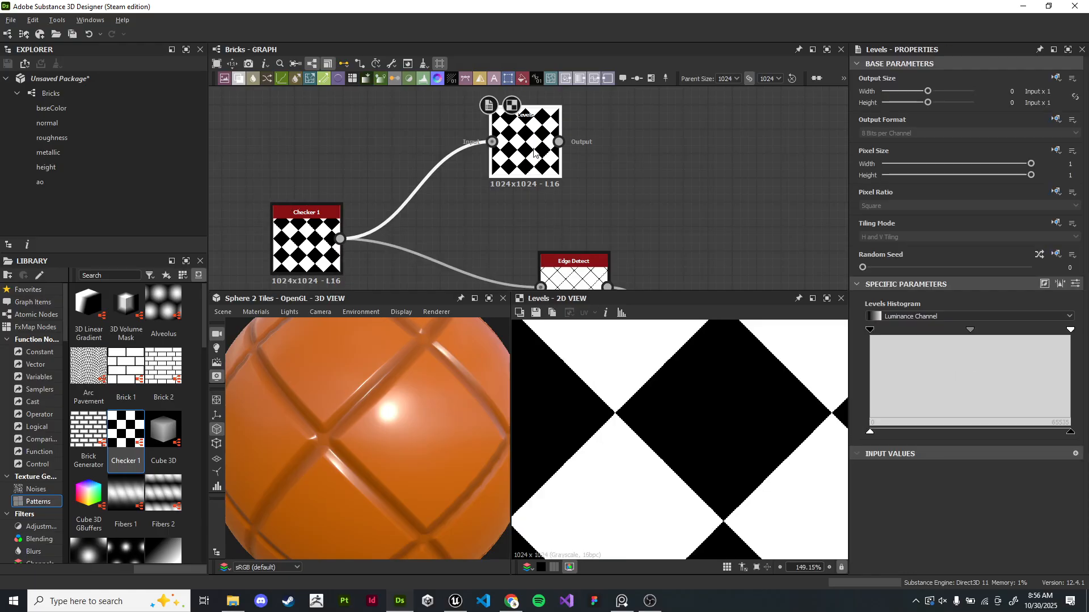
double_click(306, 245)
drag(560, 158, 487, 158)
double_click(480, 157)
double_click(318, 239)
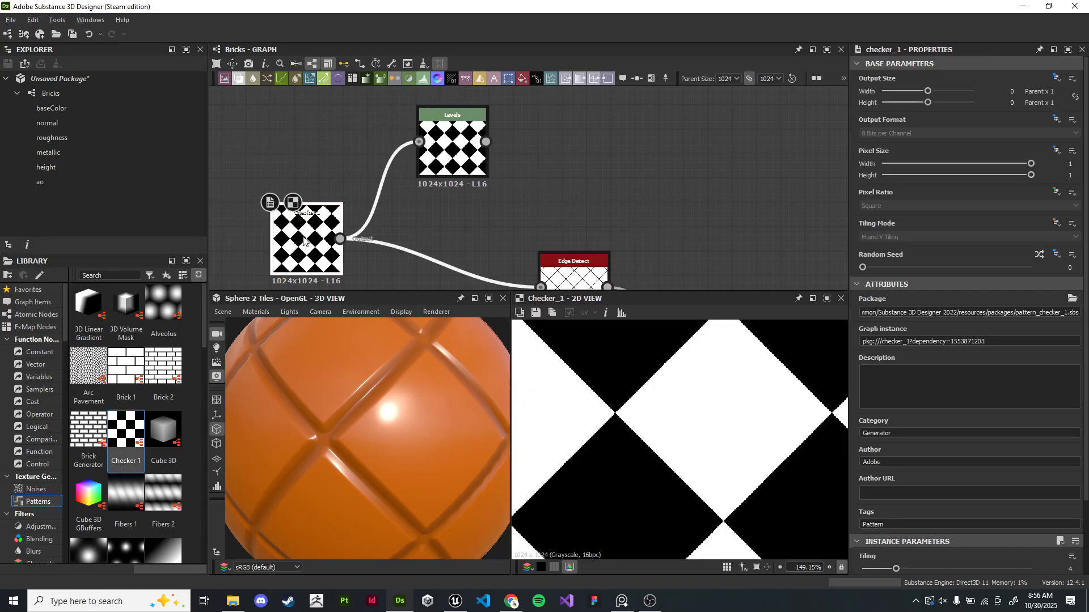
middle_drag(431, 215, 518, 205)
scroll(737, 397, down, 5)
scroll(983, 437, down, 3)
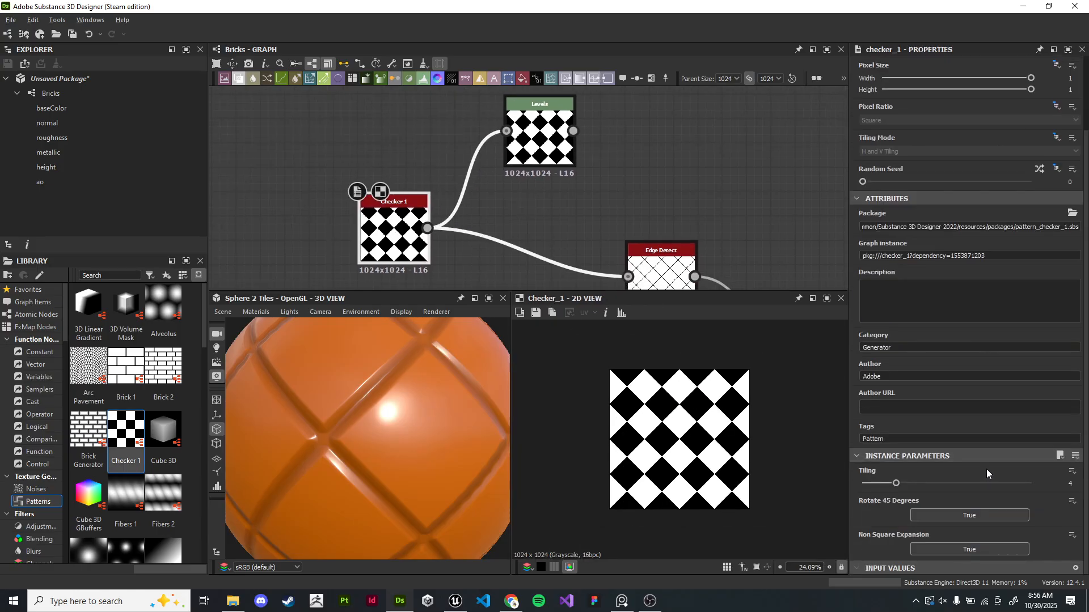
- Turn off the Checker's Rotate 45 Degrees option and compare the Checker and second Levels outputs in the 2D view
click(981, 516)
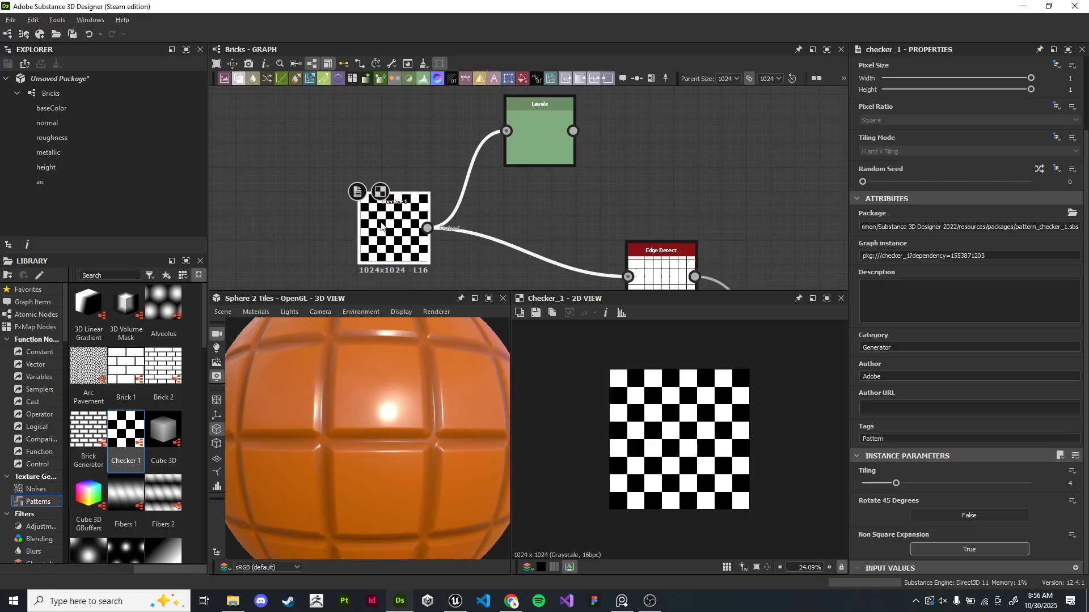
double_click(553, 138)
scroll(684, 407, up, 2)
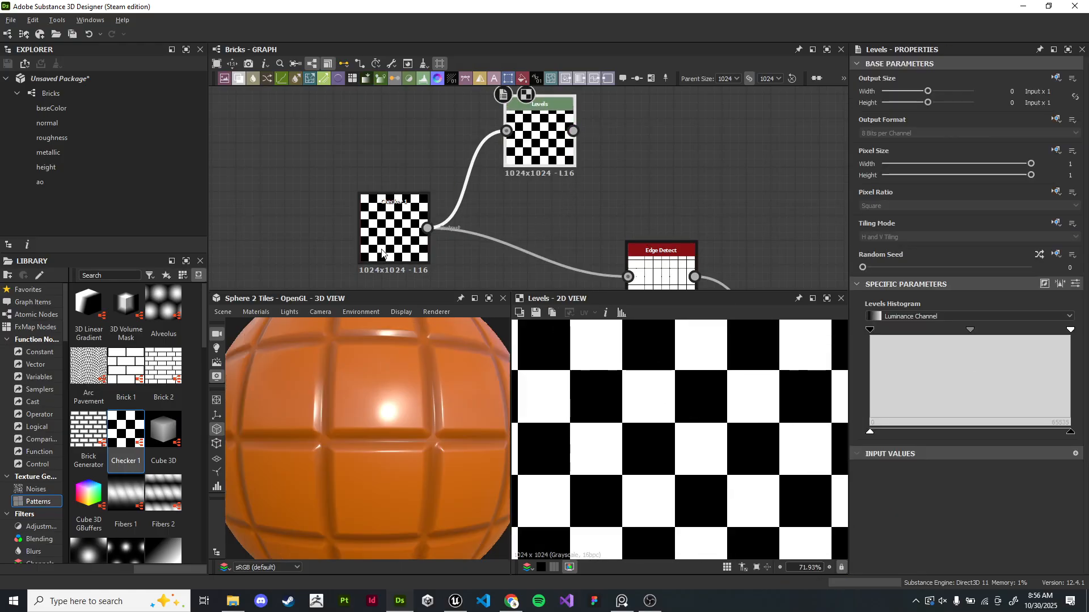
double_click(403, 231)
scroll(702, 407, up, 5)
middle_drag(728, 323, 717, 400)
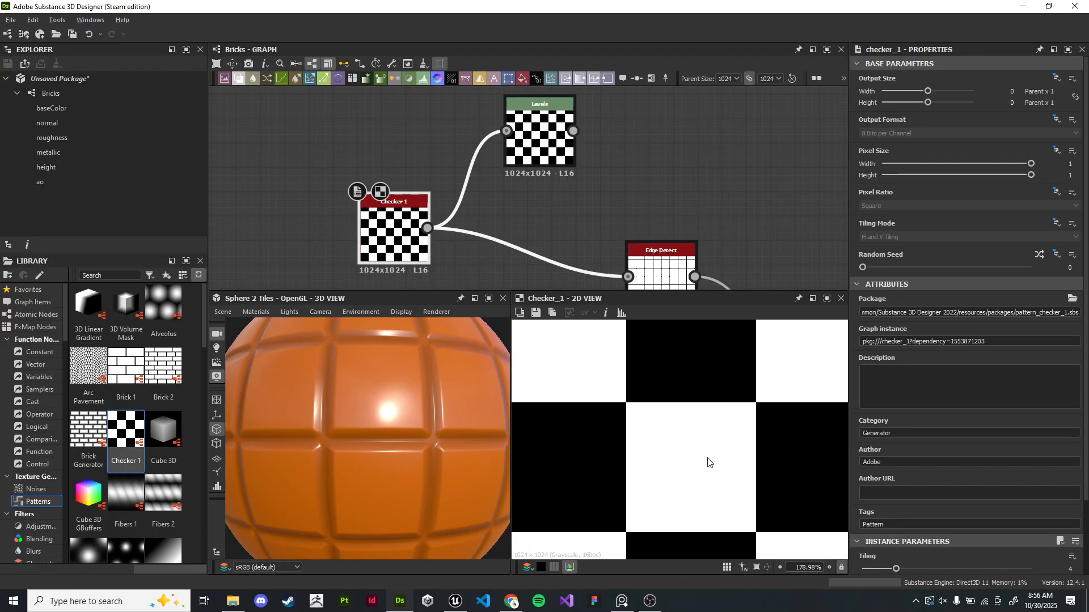
double_click(549, 136)
middle_drag(827, 437, 790, 473)
click(381, 243)
double_click(381, 247)
double_click(535, 140)
click(397, 229)
click(539, 142)
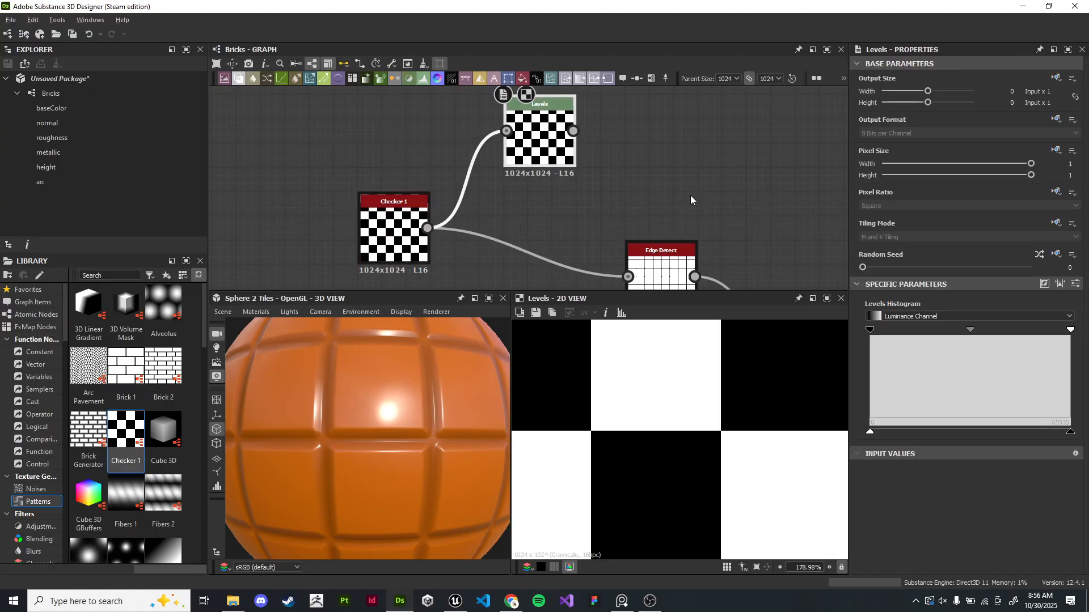
- Narrow the input range of the Levels node after Bevel by moving its histogram's upper handle inward
scroll(725, 208, down, 1)
scroll(719, 437, down, 11)
scroll(754, 510, up, 1)
middle_drag(717, 216, 623, 183)
drag(504, 122, 623, 122)
drag(364, 199, 364, 220)
scroll(697, 222, down, 2)
middle_drag(697, 223, 492, 150)
drag(522, 235, 486, 149)
middle_drag(697, 156, 498, 166)
scroll(500, 173, down, 5)
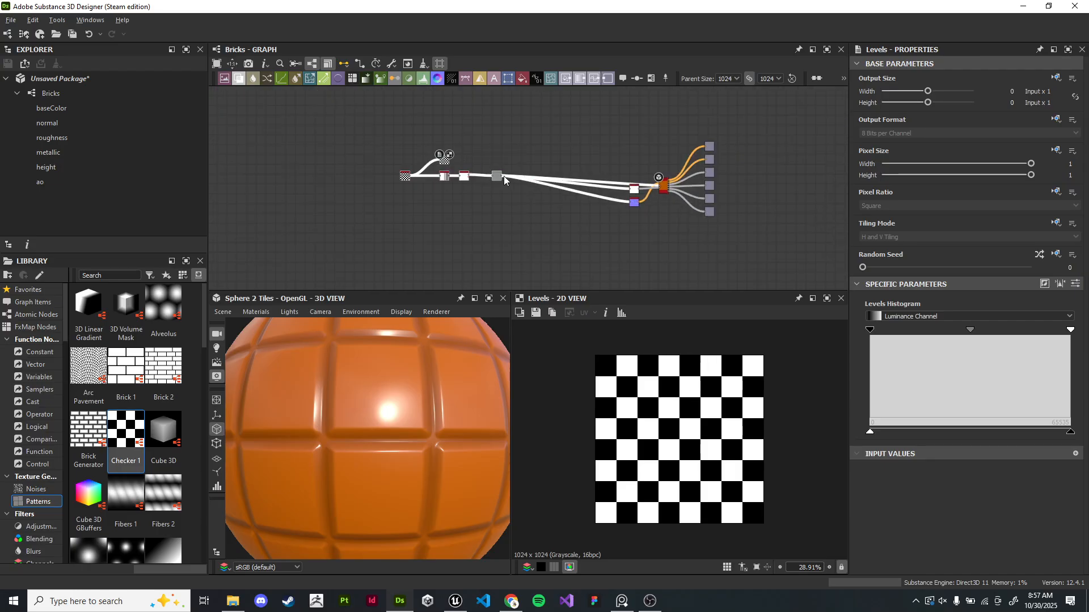
drag(494, 179, 587, 182)
scroll(560, 172, up, 10)
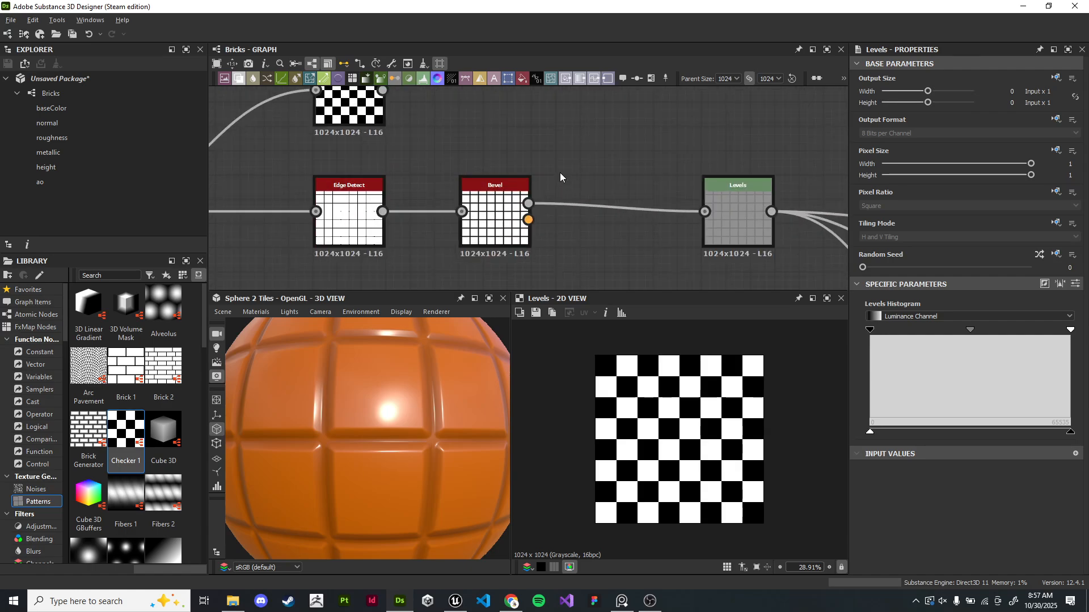
middle_drag(559, 157, 556, 119)
double_click(478, 210)
drag(448, 340, 432, 420)
scroll(424, 419, up, 5)
middle_drag(312, 273, 491, 254)
middle_drag(794, 232, 386, 214)
double_click(471, 160)
scroll(714, 429, up, 8)
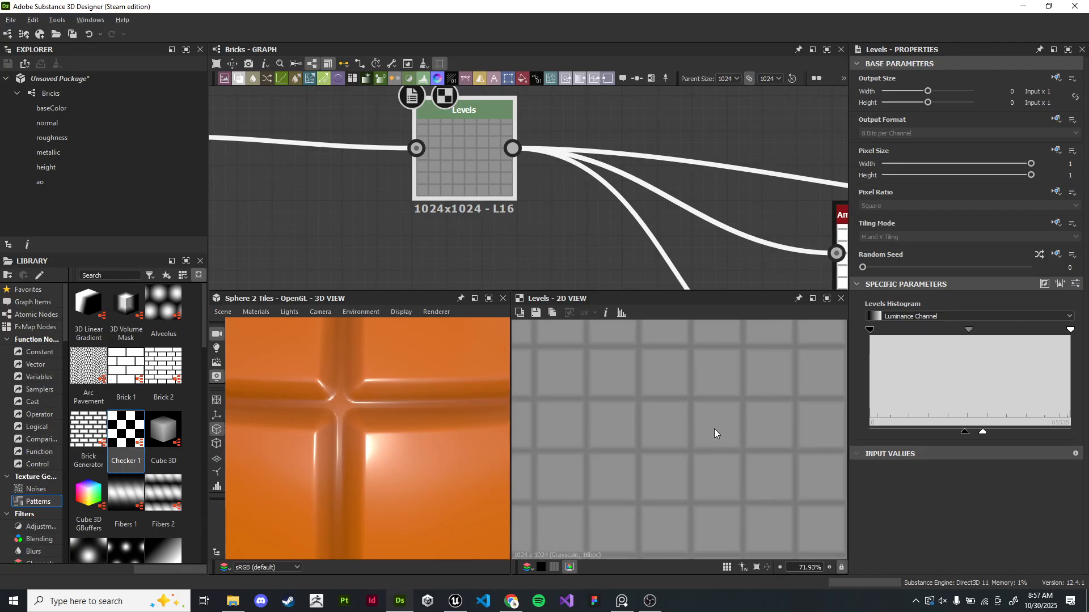
scroll(644, 423, up, 3)
drag(408, 437, 396, 376)
scroll(422, 410, down, 6)
scroll(482, 404, up, 5)
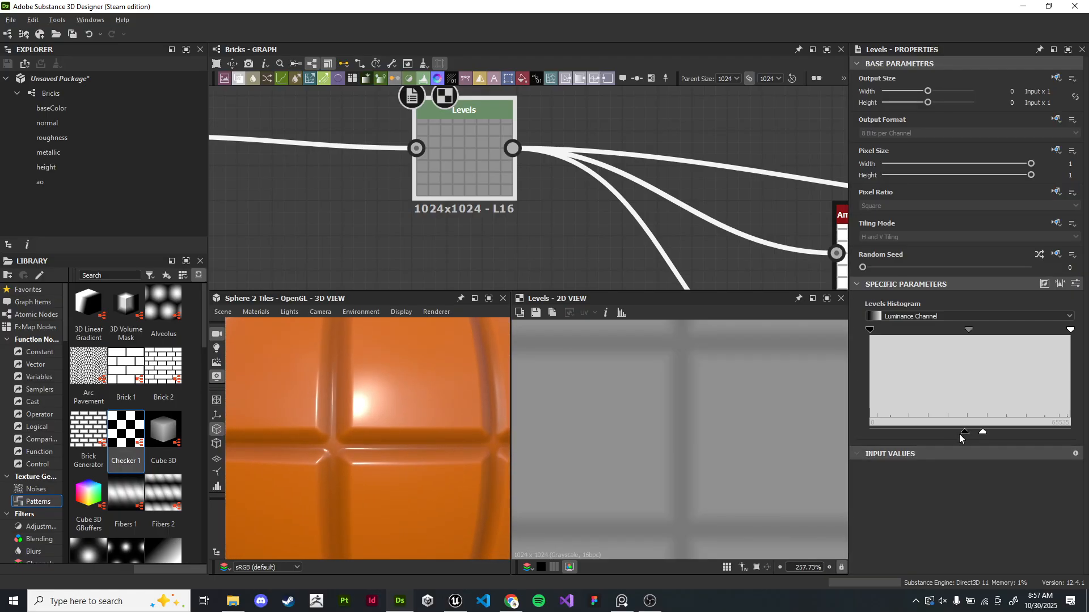
drag(981, 432, 970, 434)
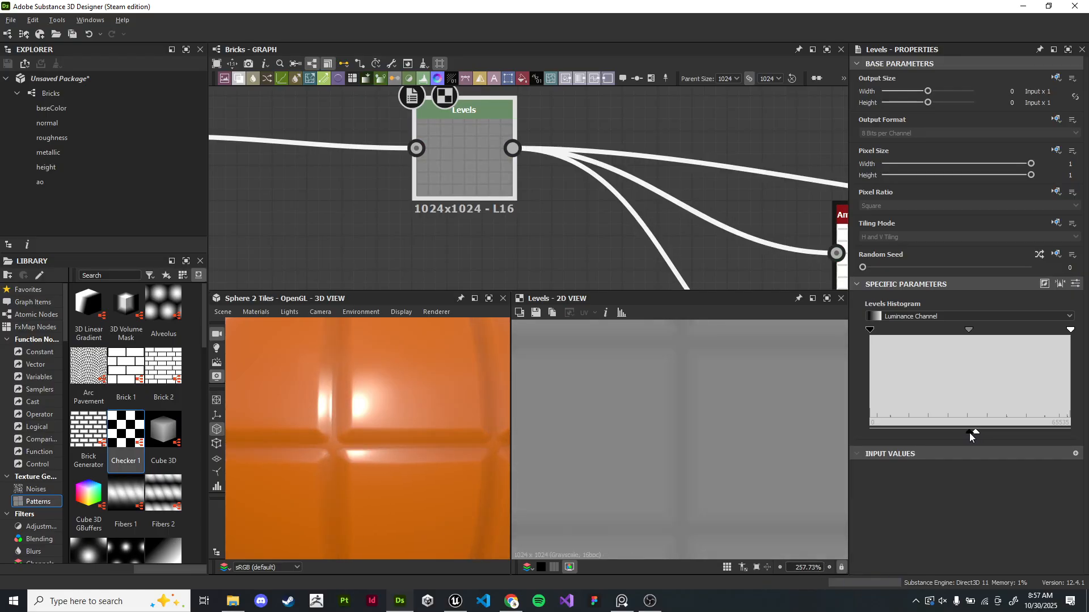
- Turn the Checker's Rotate 45 Degrees option back on
scroll(447, 461, down, 6)
scroll(432, 413, up, 1)
scroll(632, 243, down, 4)
scroll(405, 168, up, 3)
middle_drag(405, 168, 838, 196)
scroll(838, 196, down, 1)
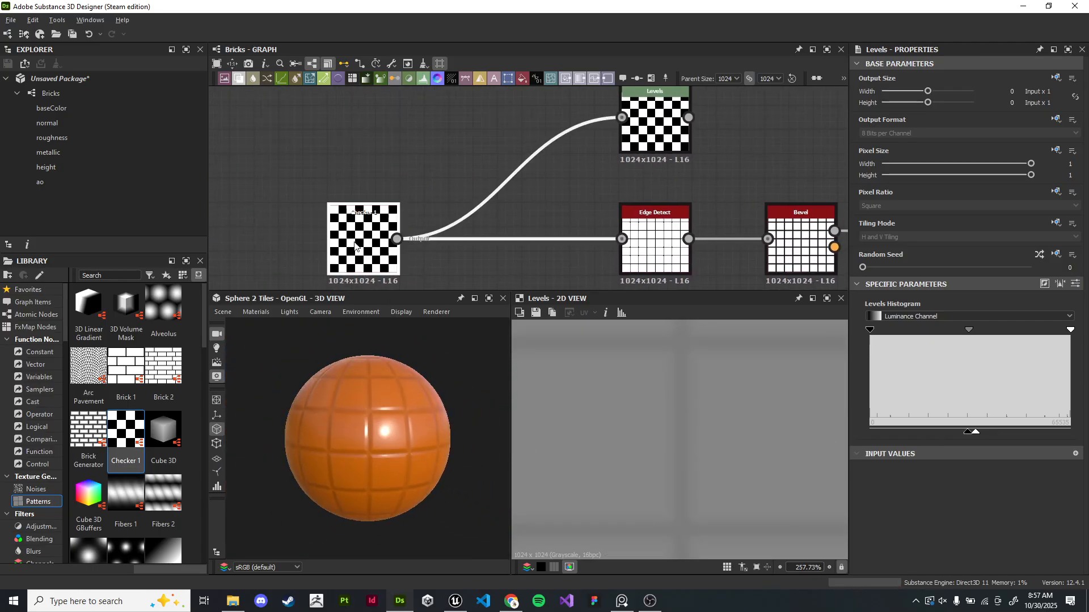
double_click(364, 243)
scroll(977, 467, down, 2)
click(969, 515)
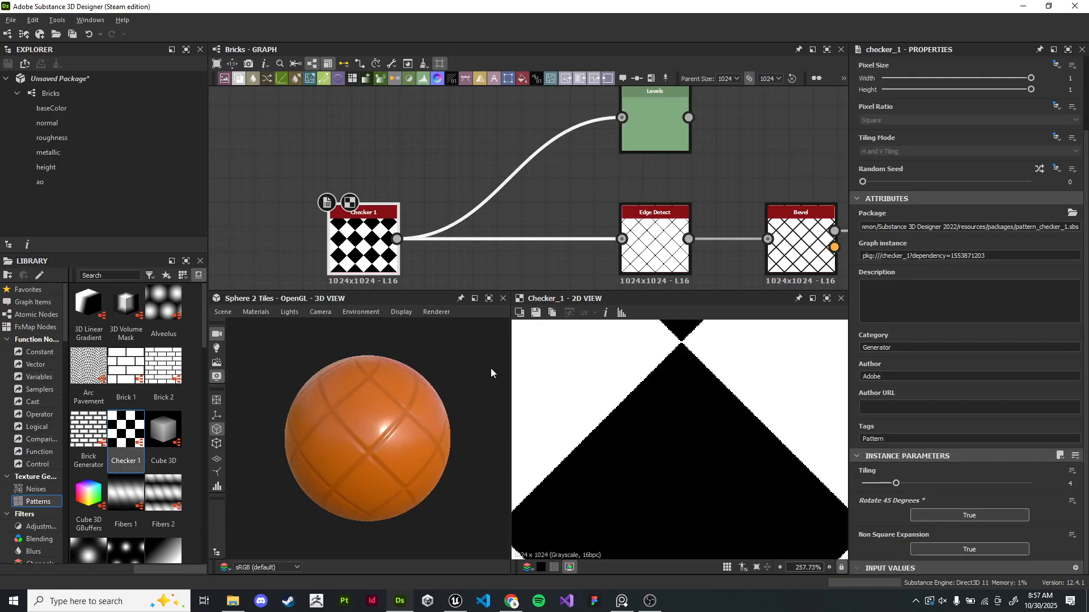
- Reposition the second Levels node above and closer to the Checker node
scroll(340, 400, up, 3)
scroll(561, 166, down, 4)
middle_drag(562, 166, 369, 135)
click(436, 243)
drag(422, 397, 393, 383)
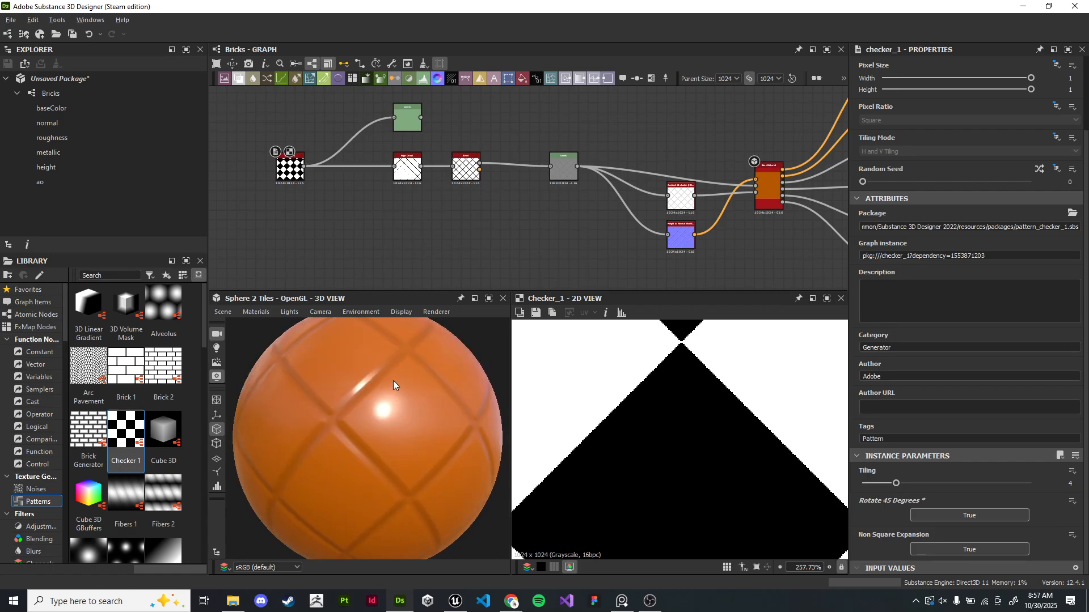
scroll(420, 213, up, 2)
click(409, 132)
middle_drag(522, 144, 564, 160)
scroll(472, 141, up, 3)
scroll(496, 168, down, 3)
drag(515, 135, 406, 140)
click(534, 141)
scroll(529, 166, up, 2)
middle_drag(529, 166, 437, 95)
scroll(435, 108, down, 1)
middle_drag(432, 126, 495, 211)
middle_drag(511, 165, 544, 169)
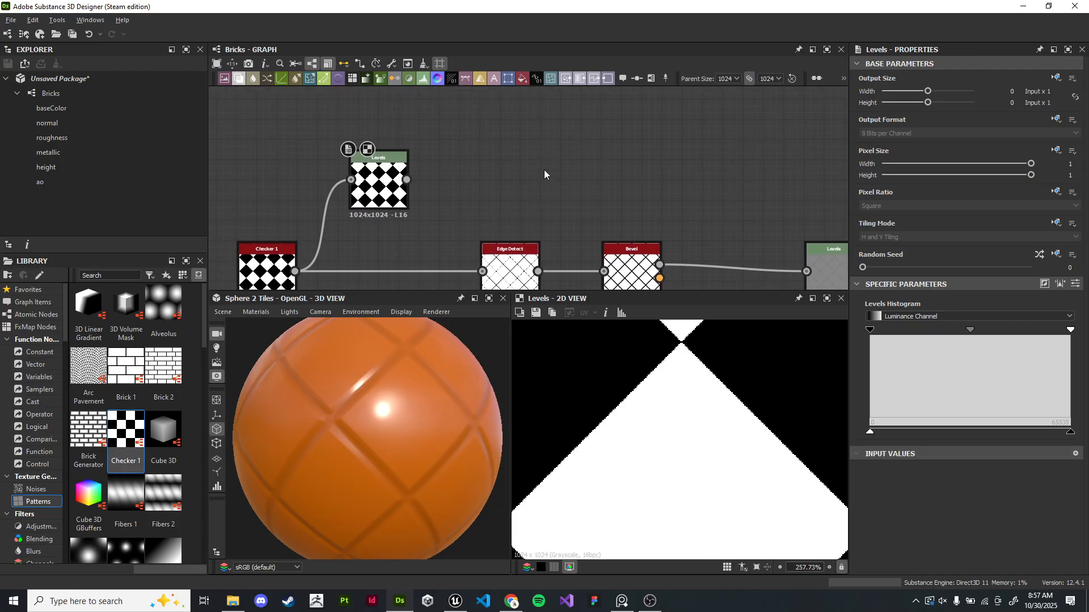
drag(395, 187, 425, 176)
middle_drag(512, 196, 568, 155)
- Inspect the Edge Detect, Checker and Bevel outputs in the 2D view
click(520, 247)
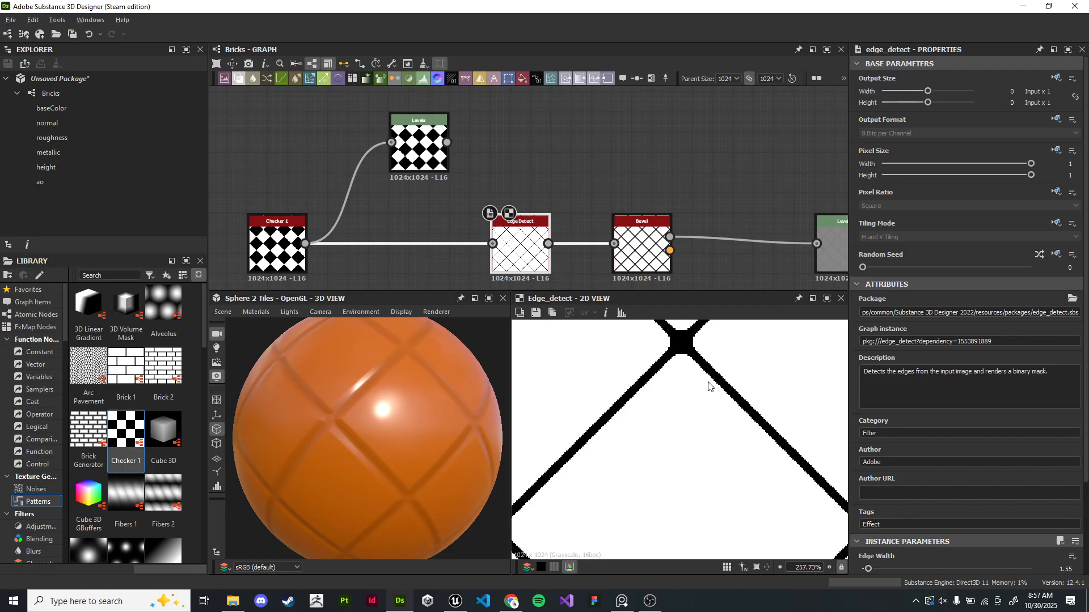
click(267, 227)
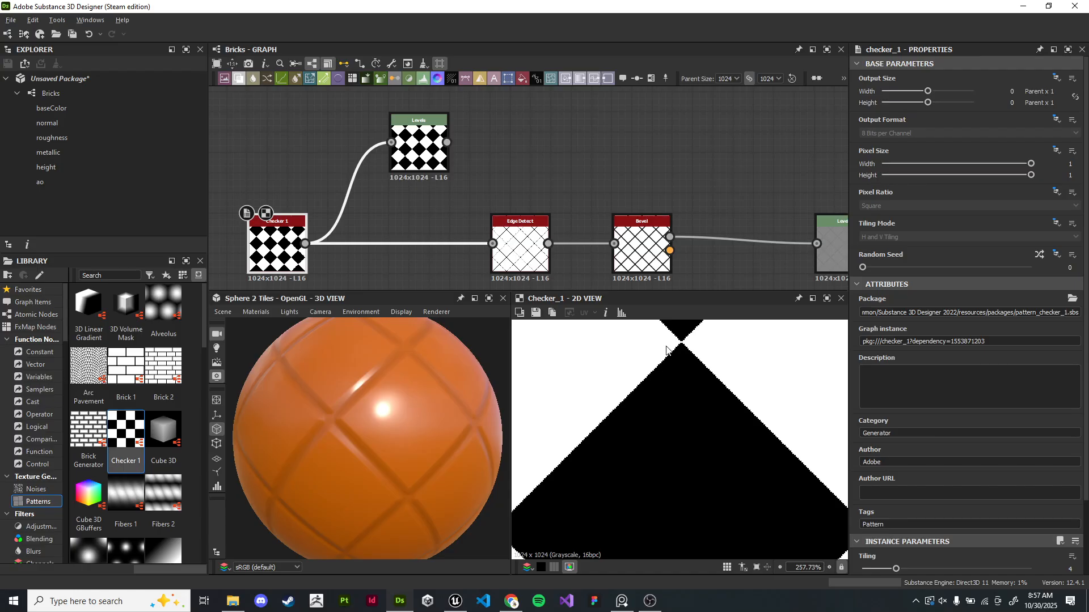
click(520, 249)
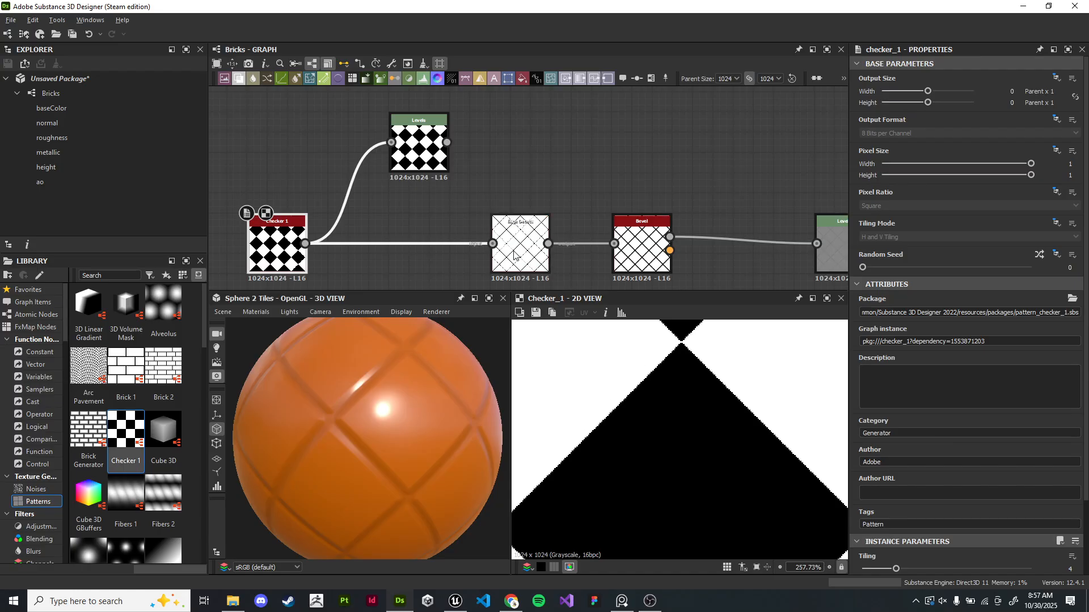
click(616, 269)
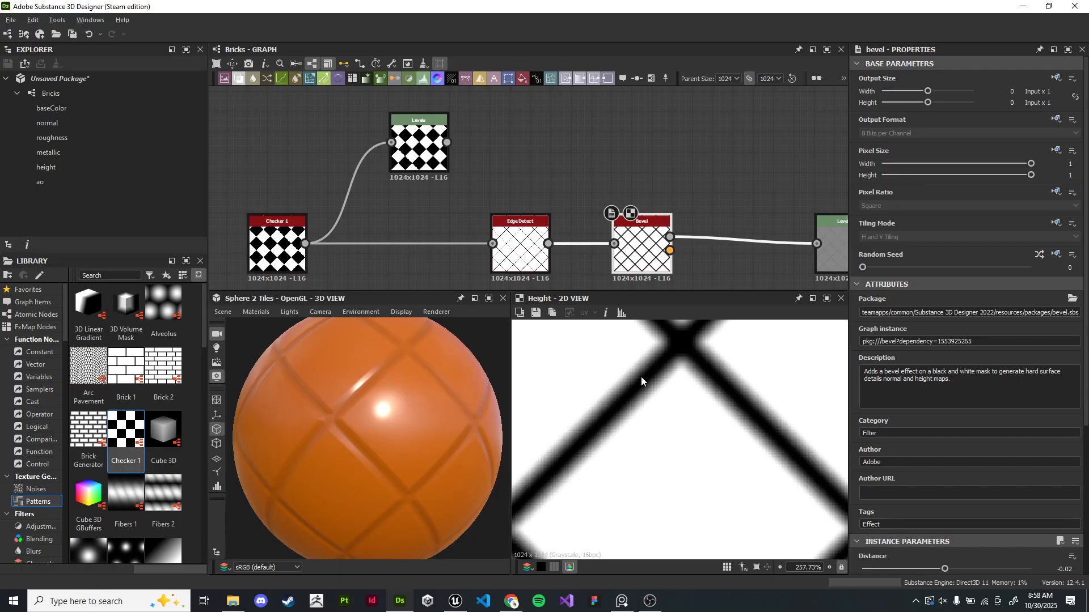
scroll(599, 159, down, 2)
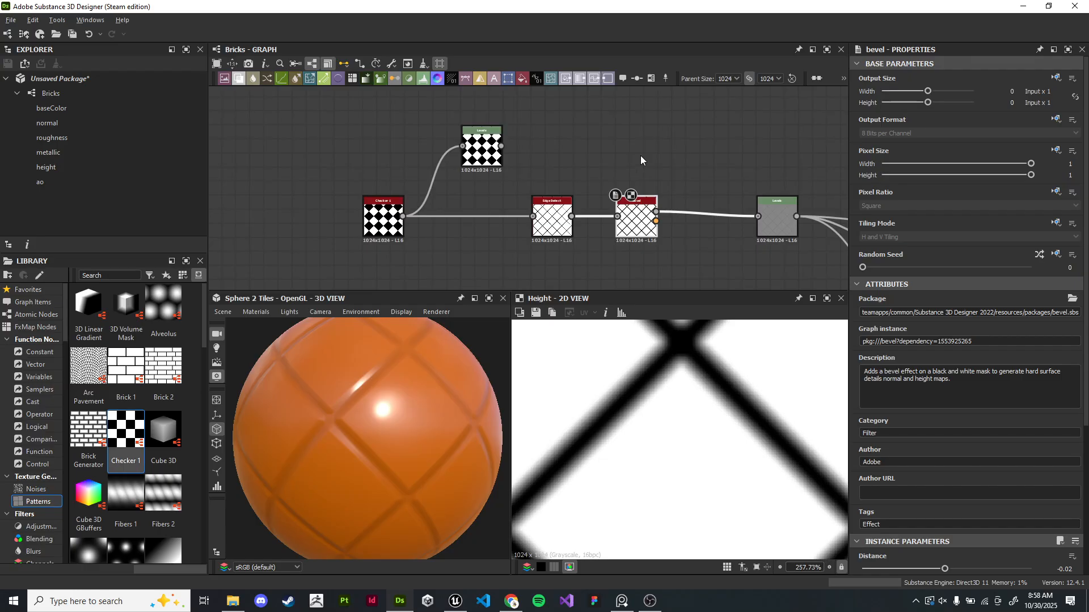
middle_drag(641, 155, 577, 159)
scroll(492, 142, up, 3)
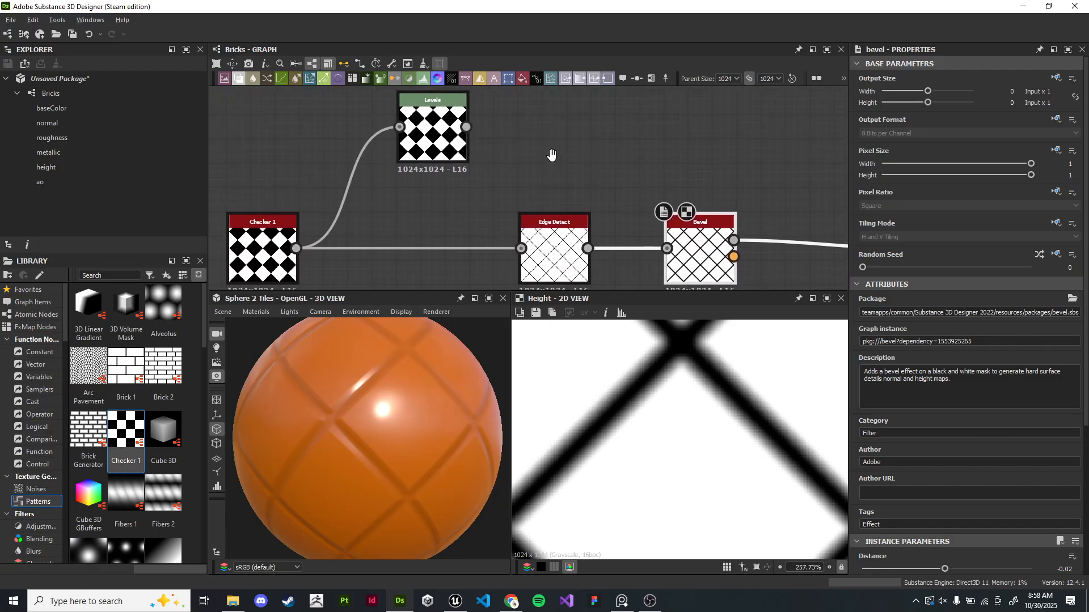
scroll(575, 170, up, 2)
scroll(567, 169, down, 3)
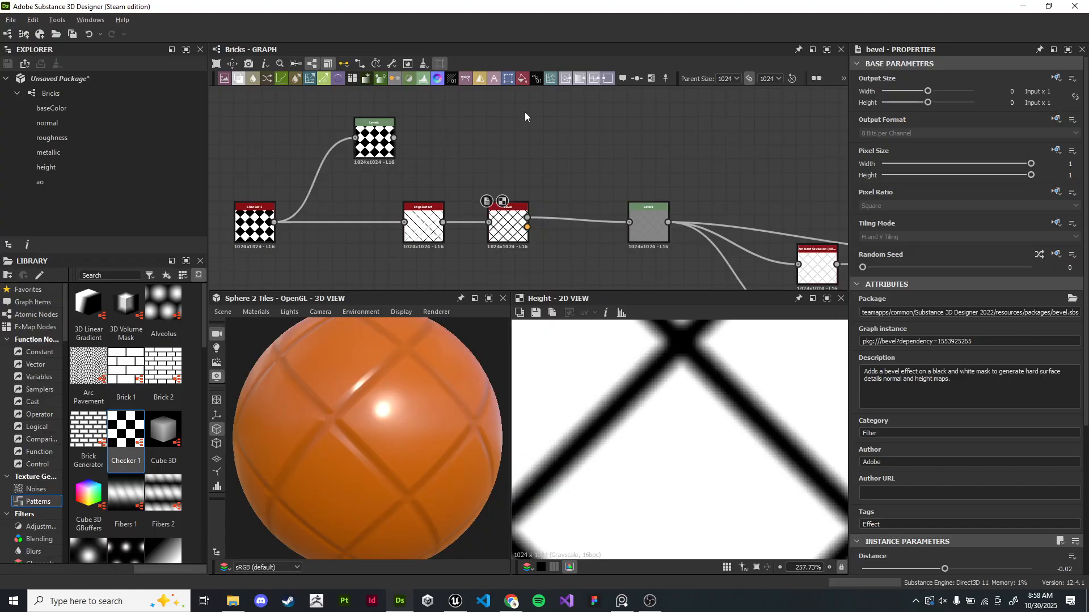
scroll(467, 129, up, 2)
- Add a Blend node above the chain and set its blending mode to Multiply
right_click(482, 135)
click(451, 120)
middle_drag(494, 157, 513, 169)
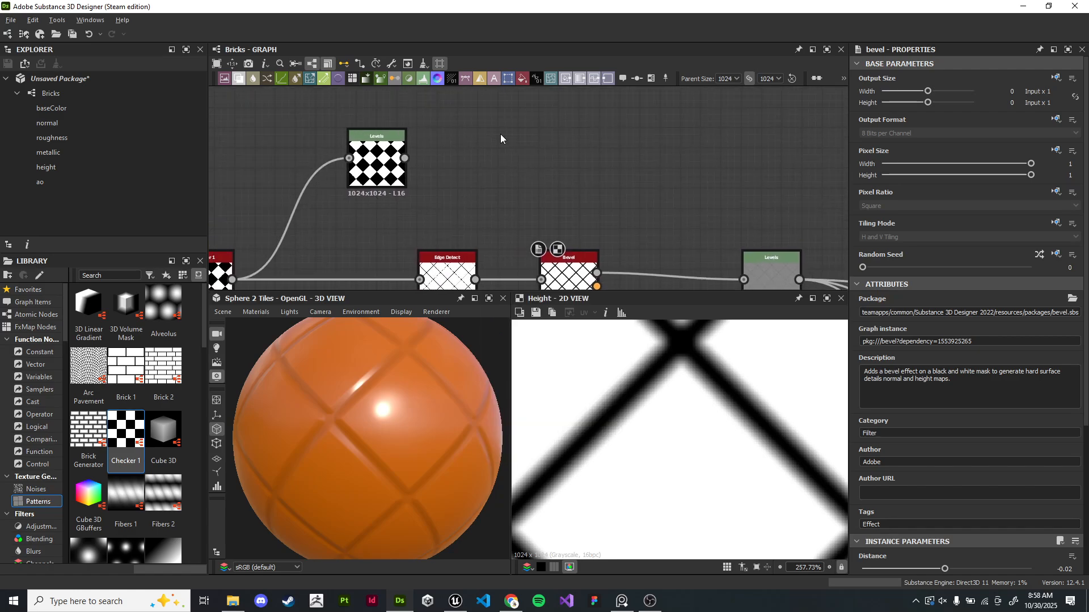
key(space)
text(blend)
key(Return)
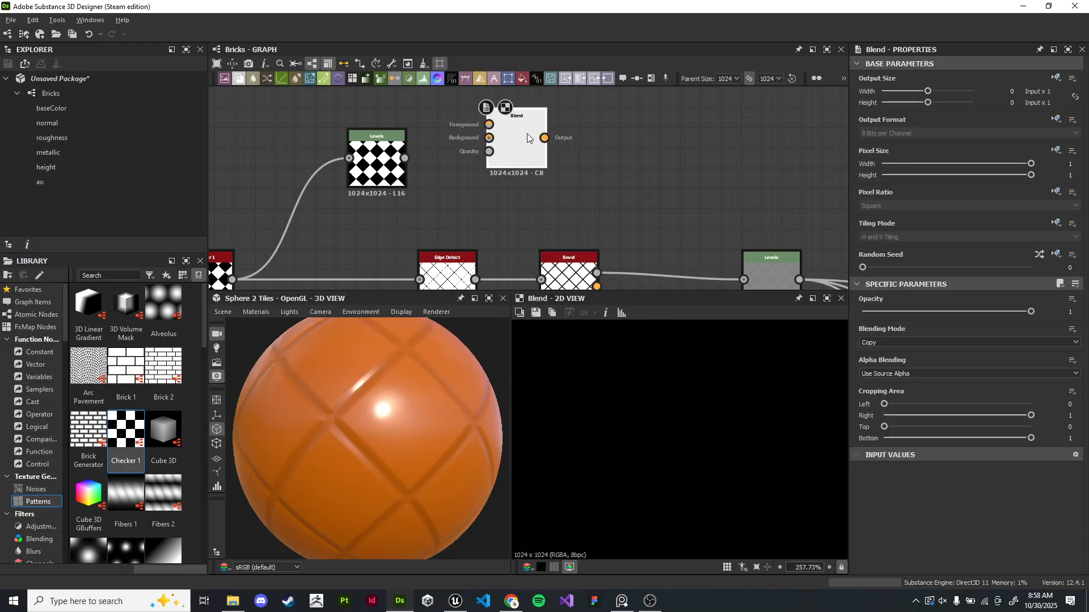
click(895, 341)
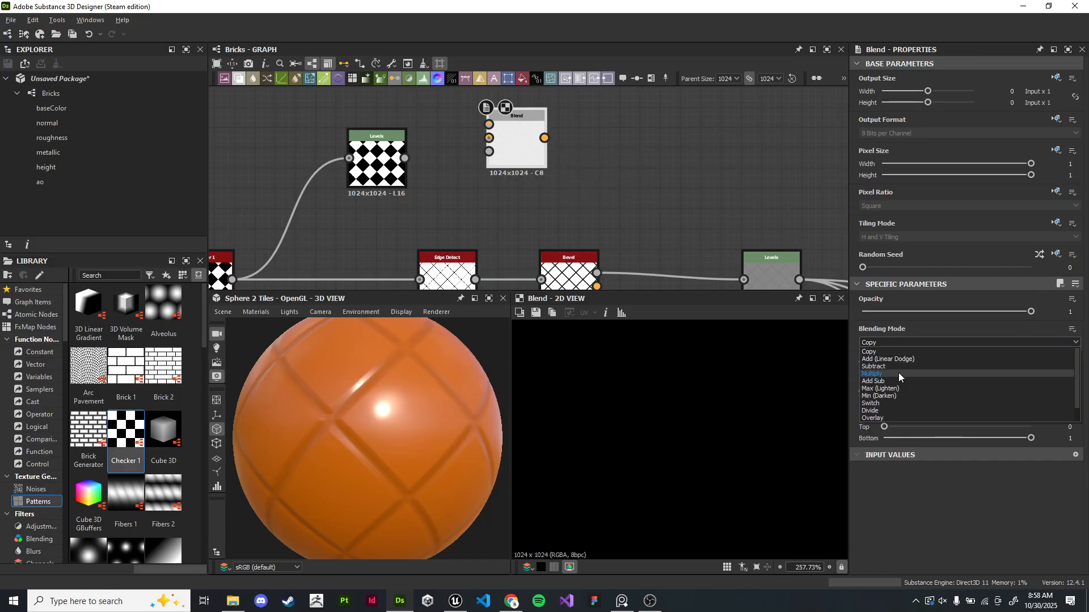
click(899, 373)
- Connect the Checker output to the Blend node's Foreground input
drag(538, 176, 561, 175)
scroll(448, 244, up, 1)
middle_drag(449, 245, 575, 186)
click(264, 242)
middle_drag(462, 199, 411, 268)
scroll(349, 250, down, 1)
drag(570, 196, 541, 236)
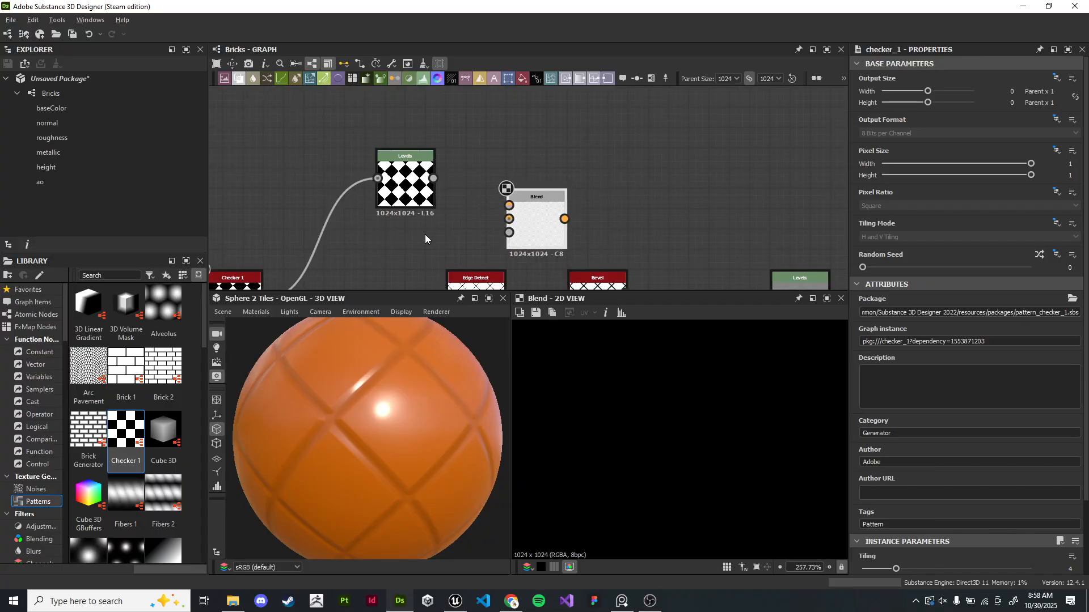
middle_drag(437, 233, 483, 177)
drag(306, 243, 555, 149)
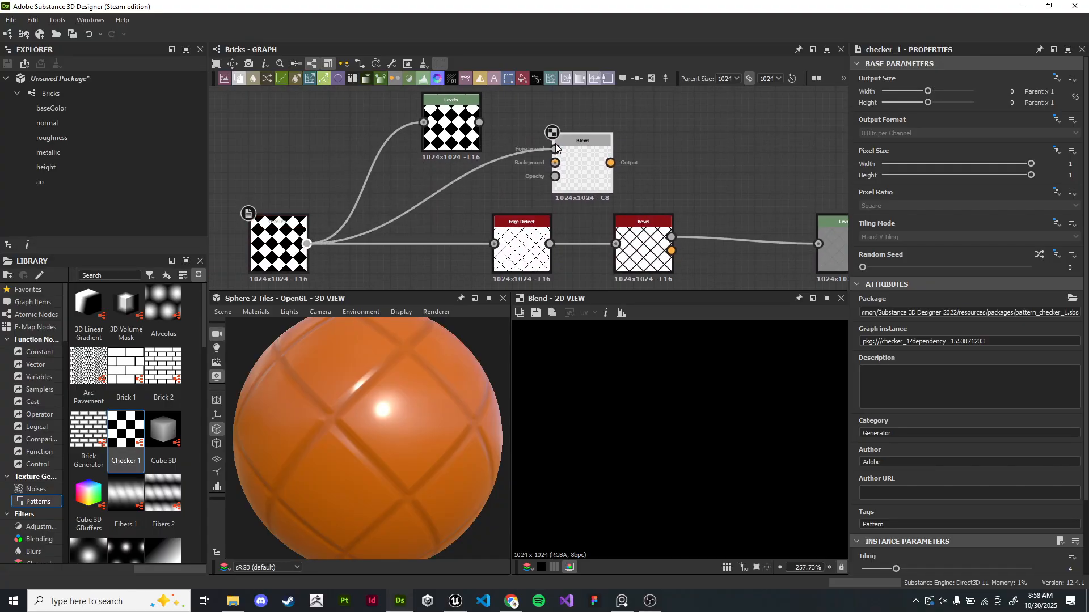
click(567, 152)
scroll(558, 150, up, 3)
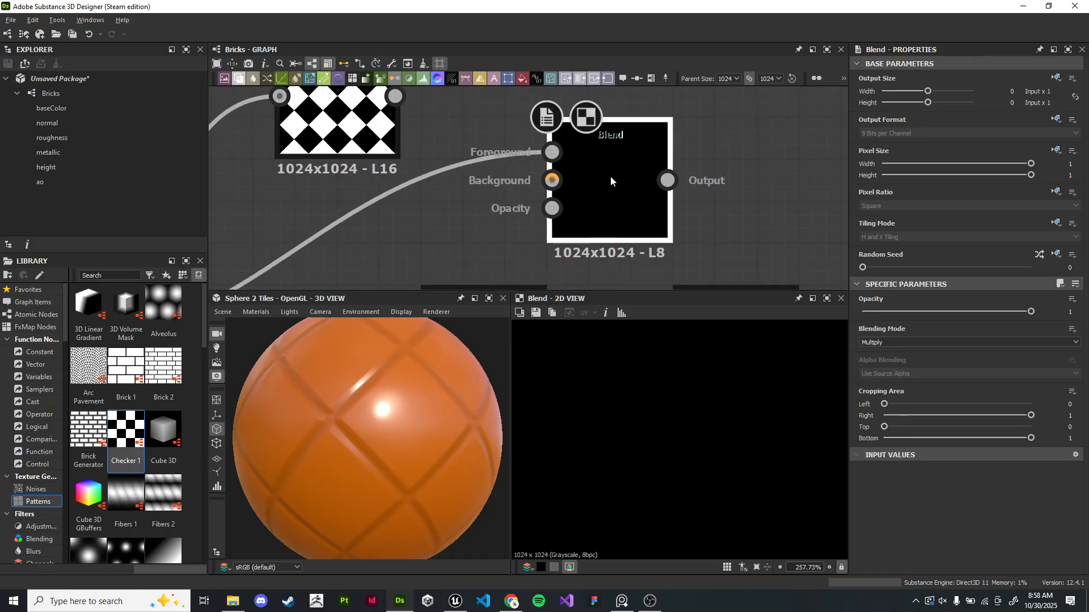
- Connect the Edge Detect output to the Blend node's Background input
click(907, 342)
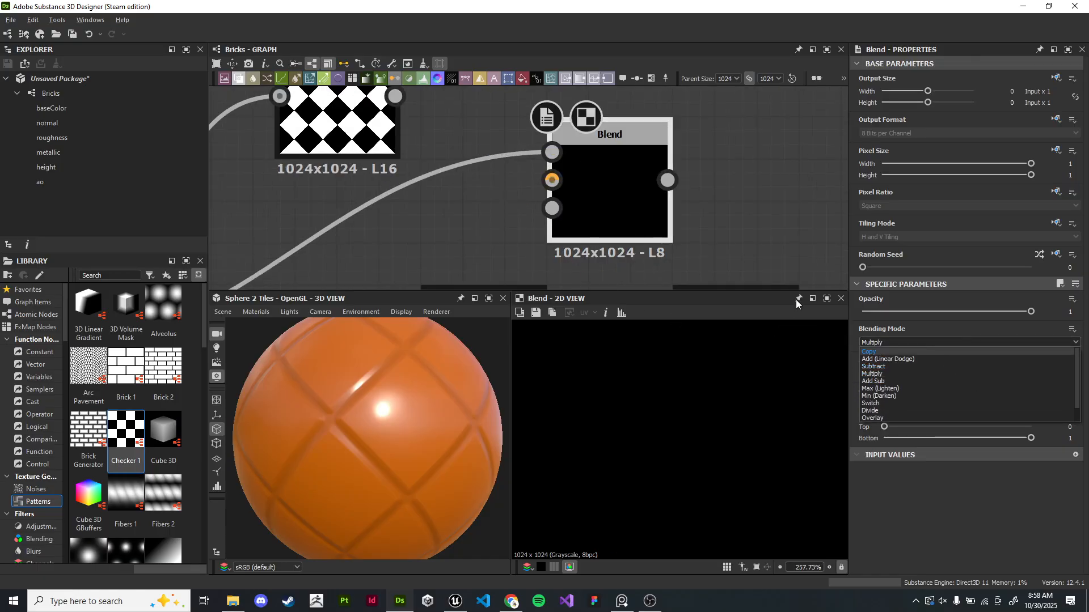
click(747, 212)
middle_drag(613, 168, 655, 133)
drag(631, 183, 673, 142)
scroll(533, 227, down, 1)
middle_drag(592, 284, 602, 246)
drag(583, 262, 631, 89)
middle_drag(777, 157, 710, 199)
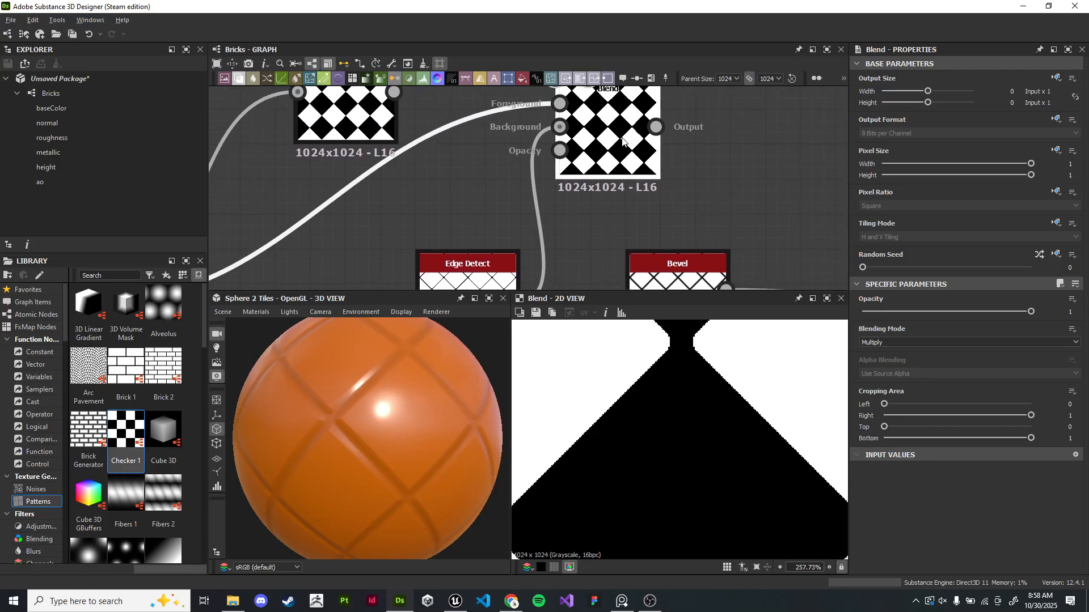
- Compare the Blend and Checker outputs up close in the 2D view
scroll(745, 425, down, 5)
scroll(737, 426, up, 4)
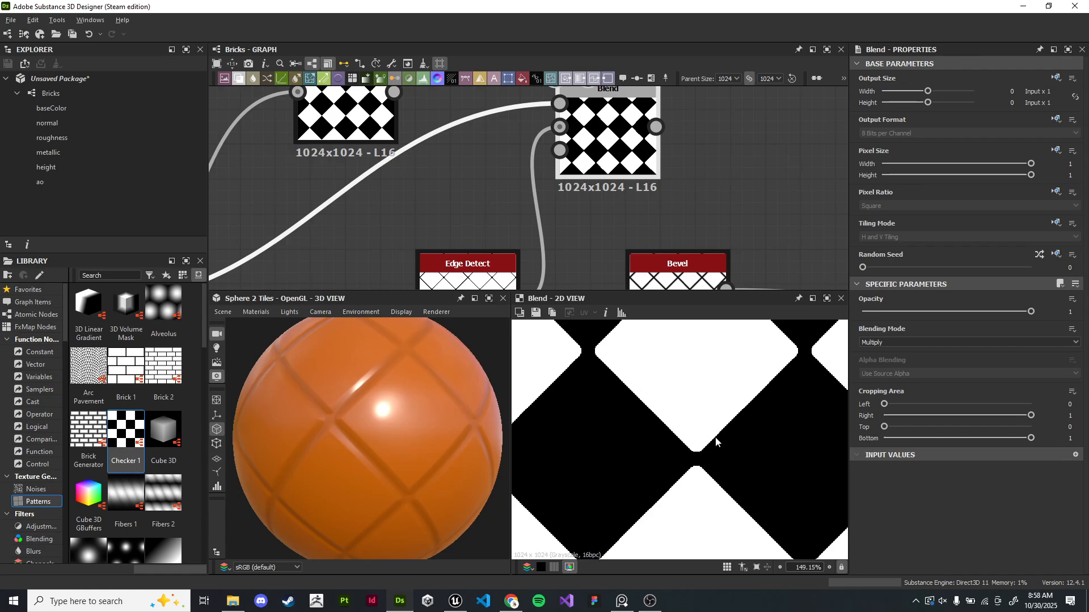
scroll(716, 437, down, 3)
scroll(716, 436, up, 5)
scroll(713, 451, down, 4)
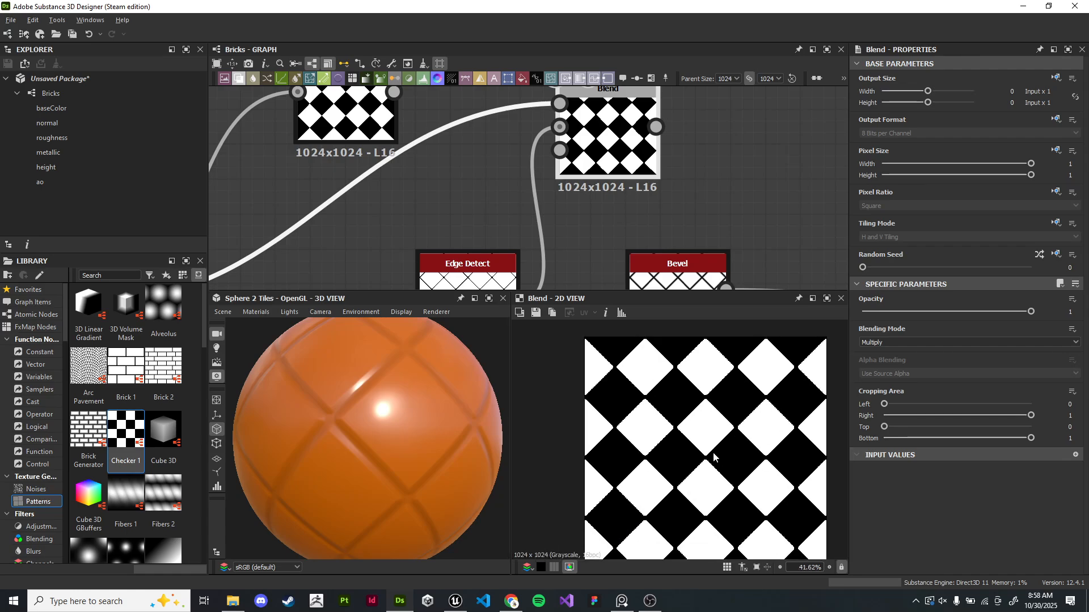
scroll(713, 451, up, 4)
scroll(686, 375, down, 2)
scroll(698, 363, up, 3)
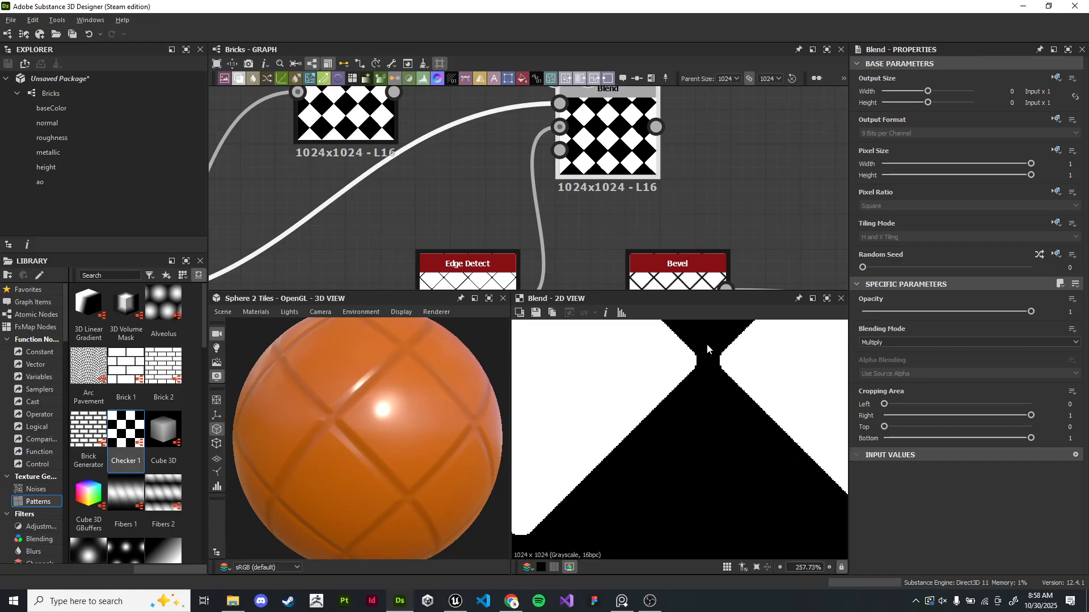
scroll(709, 355, up, 3)
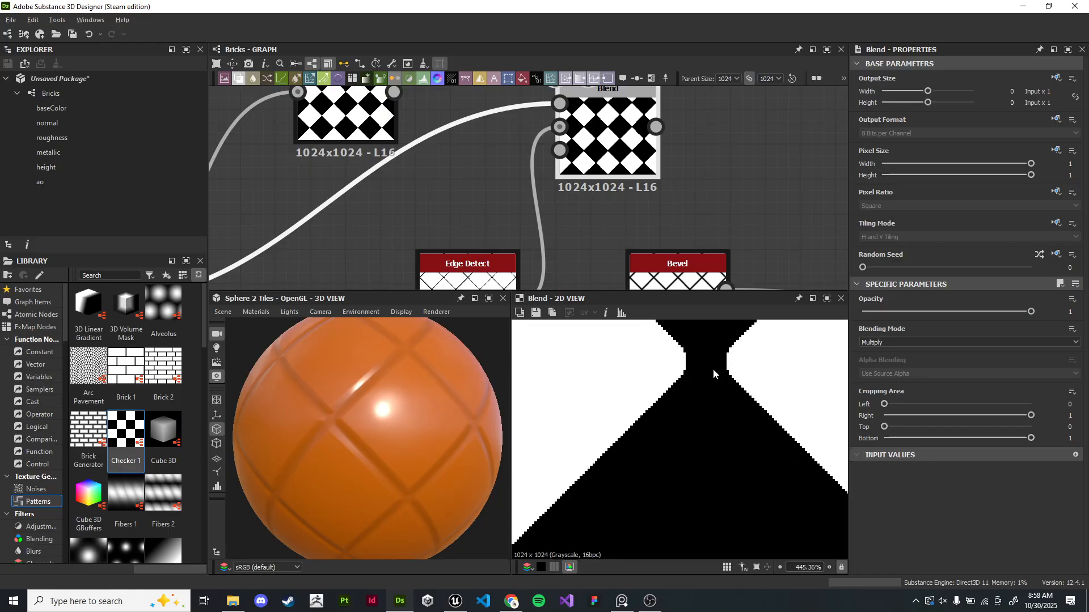
middle_drag(574, 214, 590, 158)
scroll(593, 170, down, 3)
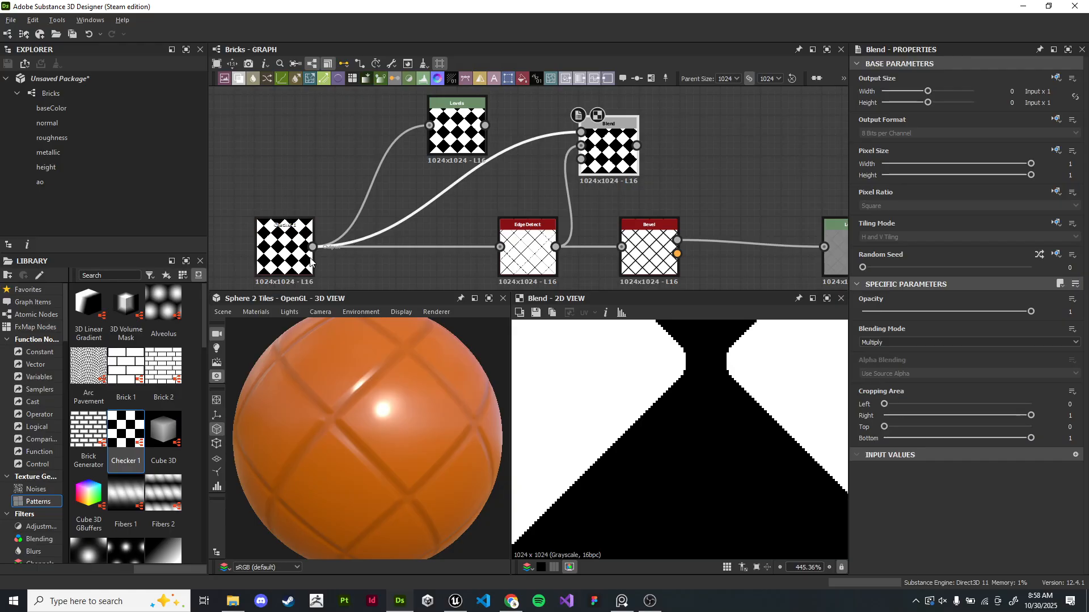
double_click(289, 259)
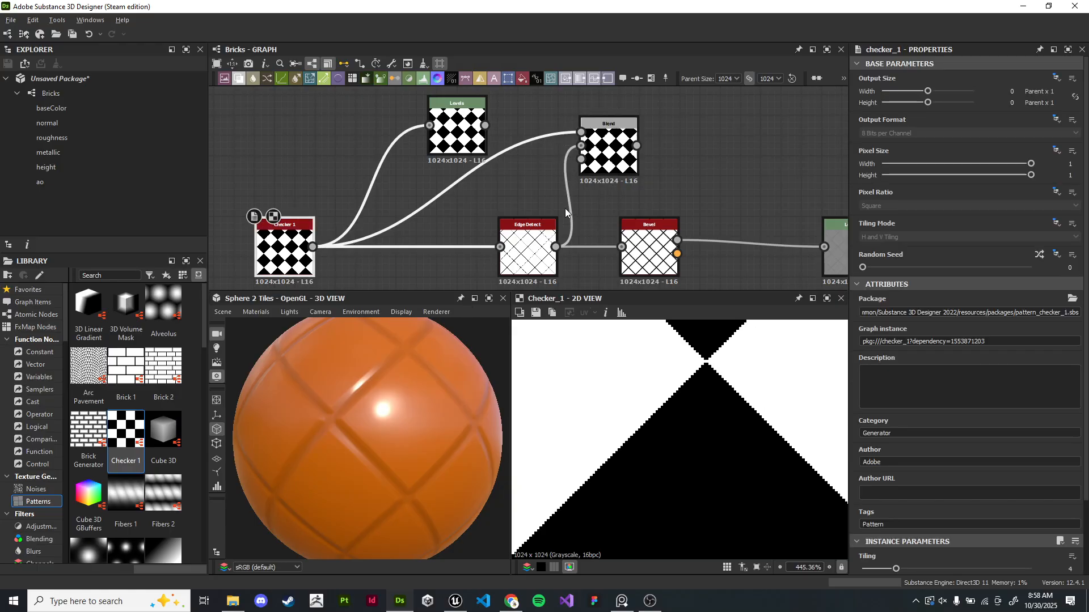
double_click(604, 155)
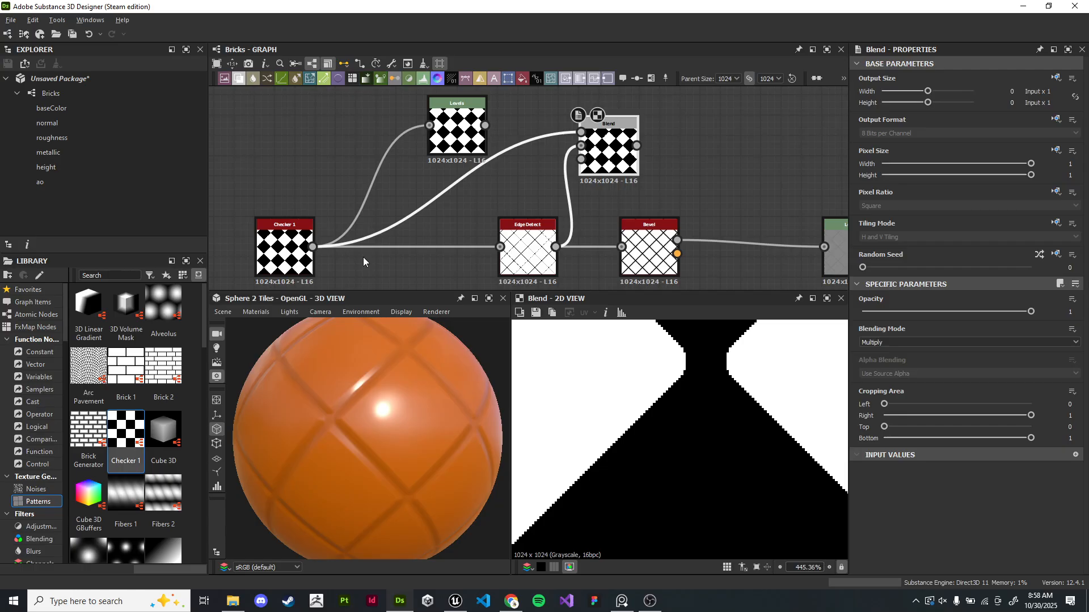
- Compare the Checker, Blend and Edge Detect outputs up close in the 2D view
double_click(276, 255)
double_click(610, 149)
double_click(282, 249)
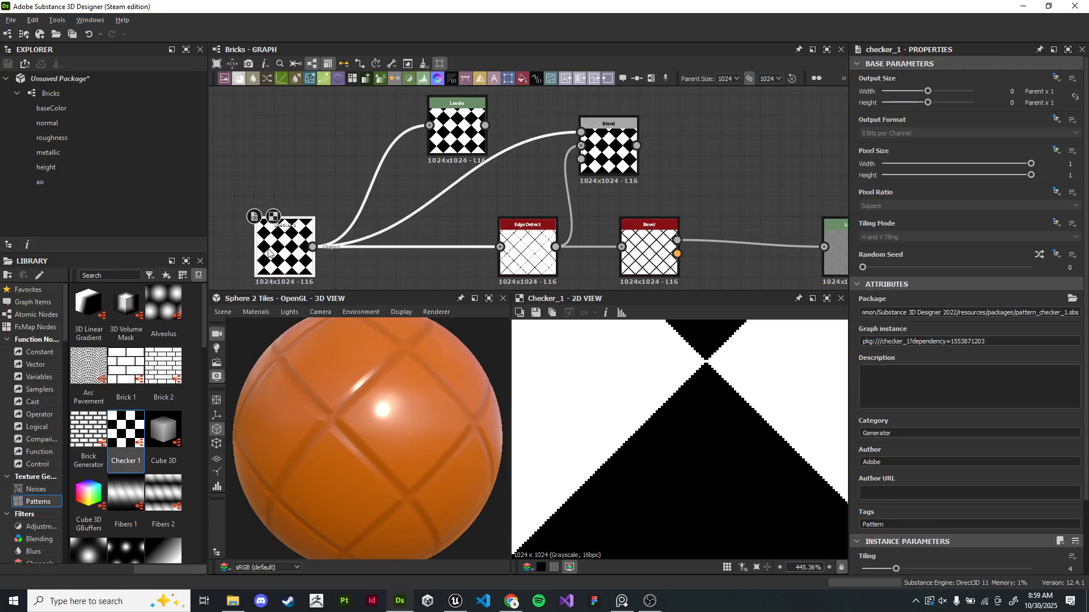
double_click(622, 143)
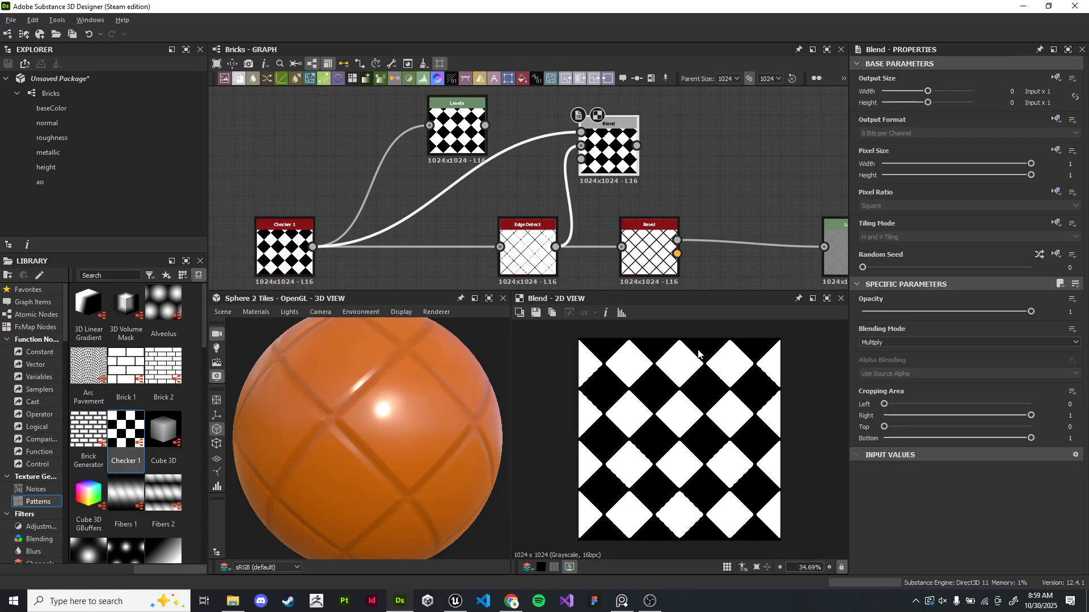
double_click(520, 258)
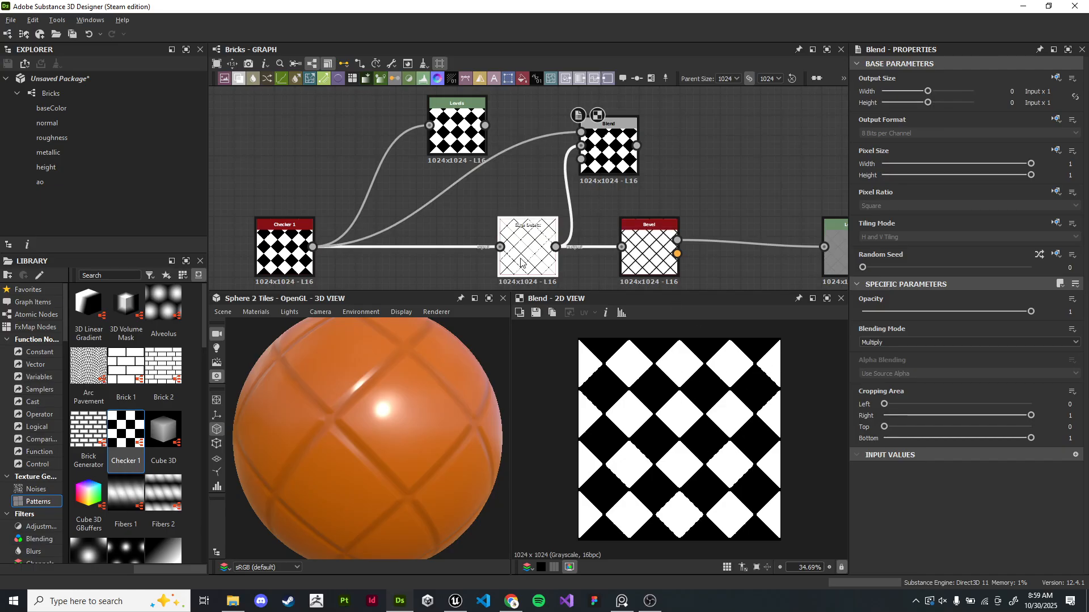
double_click(609, 150)
scroll(711, 375, up, 4)
scroll(718, 378, up, 1)
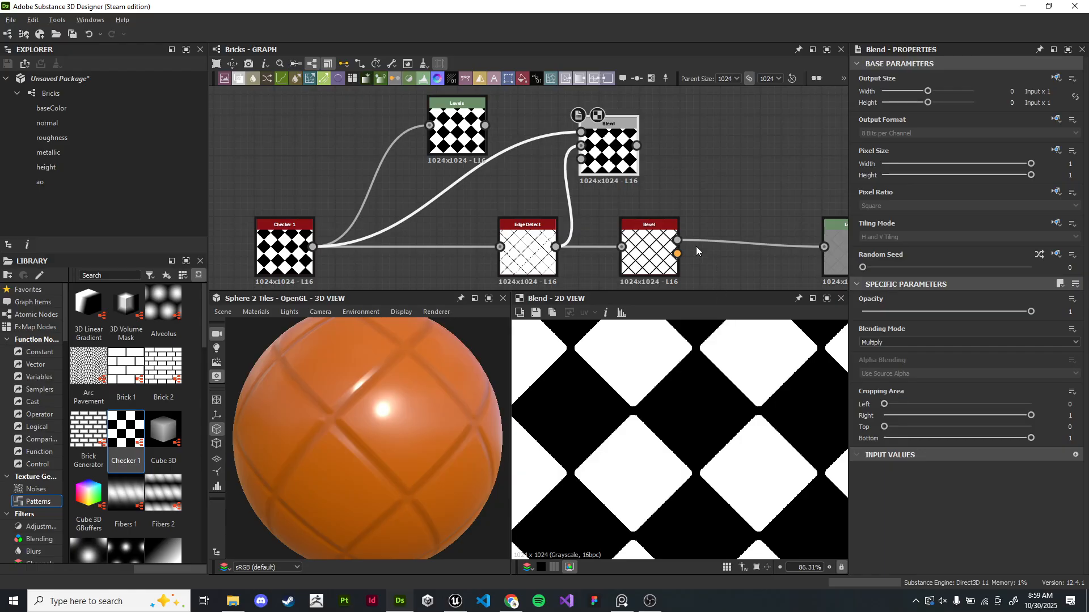
- Add a second Blend node fed from the Levels output and set its blending mode to Multiply
middle_drag(700, 253, 744, 270)
drag(510, 168, 500, 129)
middle_drag(579, 100, 527, 144)
drag(448, 163, 586, 111)
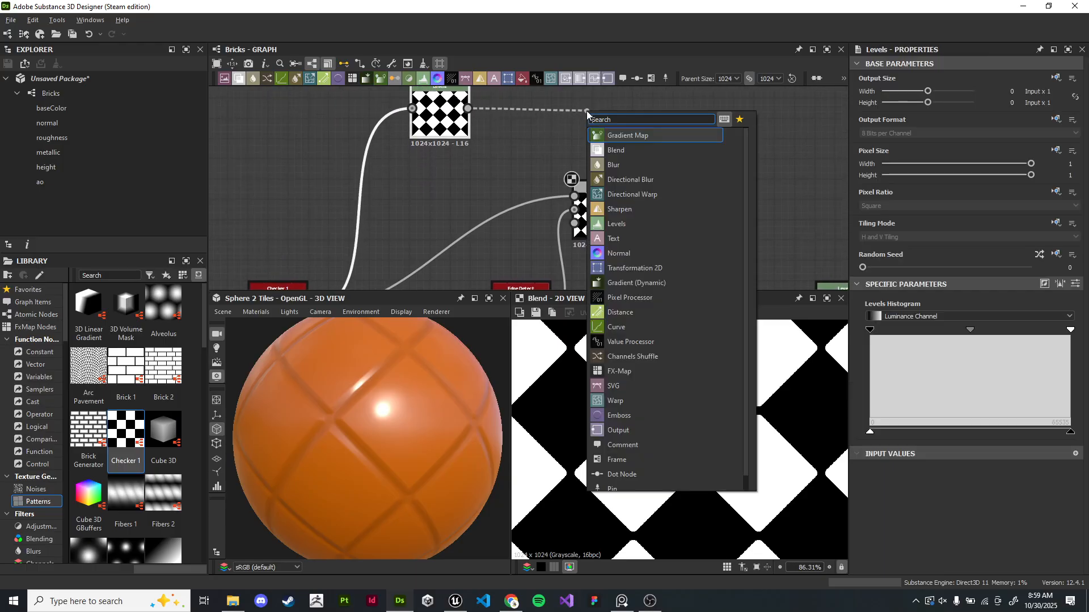
text(blend)
key(Return)
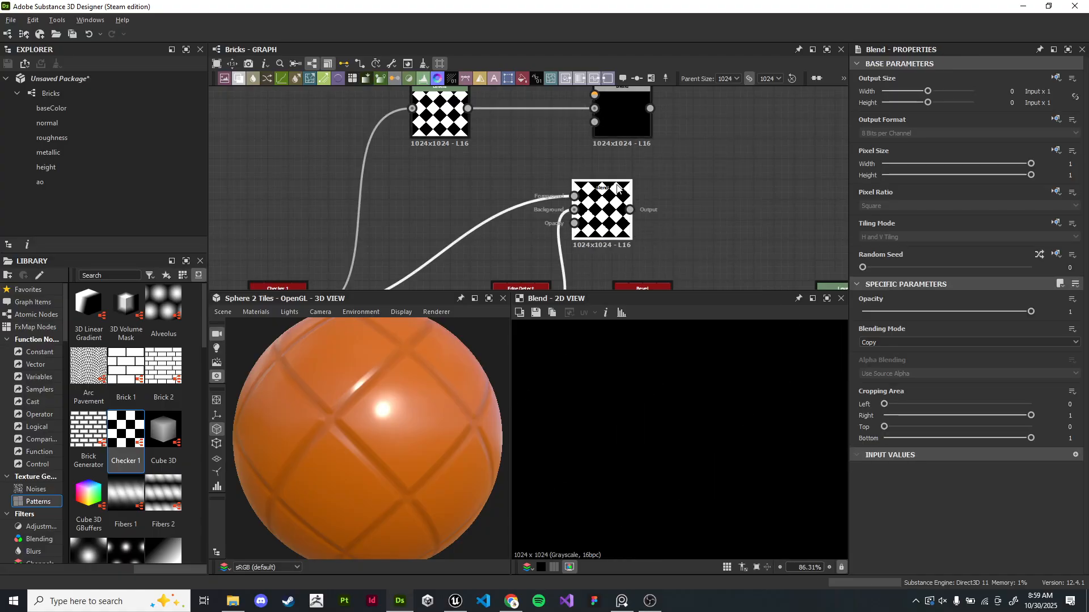
click(896, 341)
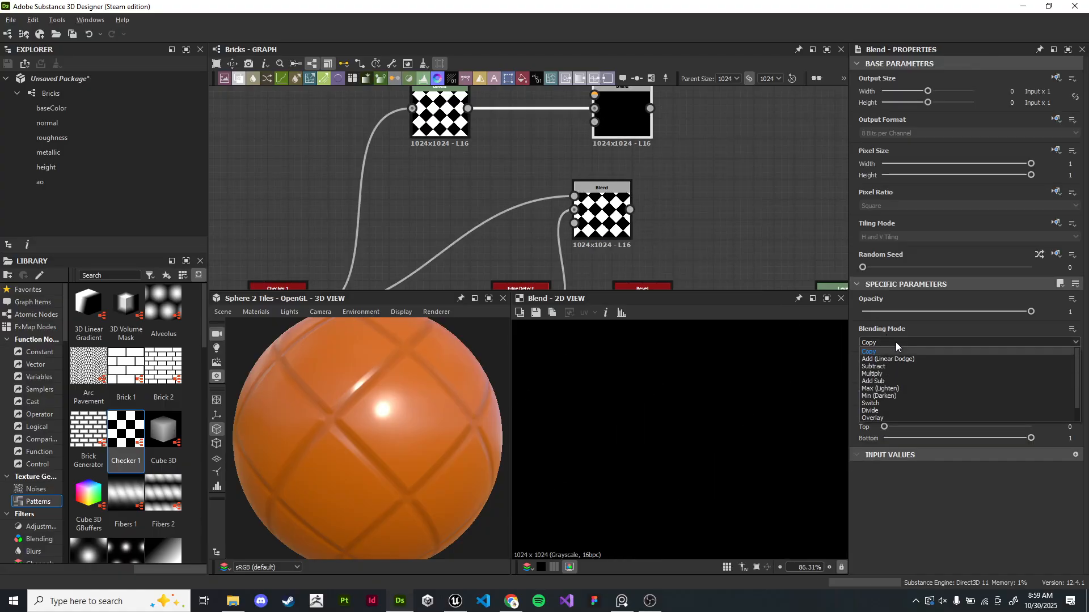
click(905, 374)
- Connect the Edge Detect output to the new Blend node's Background input
drag(635, 130, 614, 152)
middle_drag(702, 211, 711, 182)
scroll(747, 196, down, 1)
drag(593, 190, 631, 120)
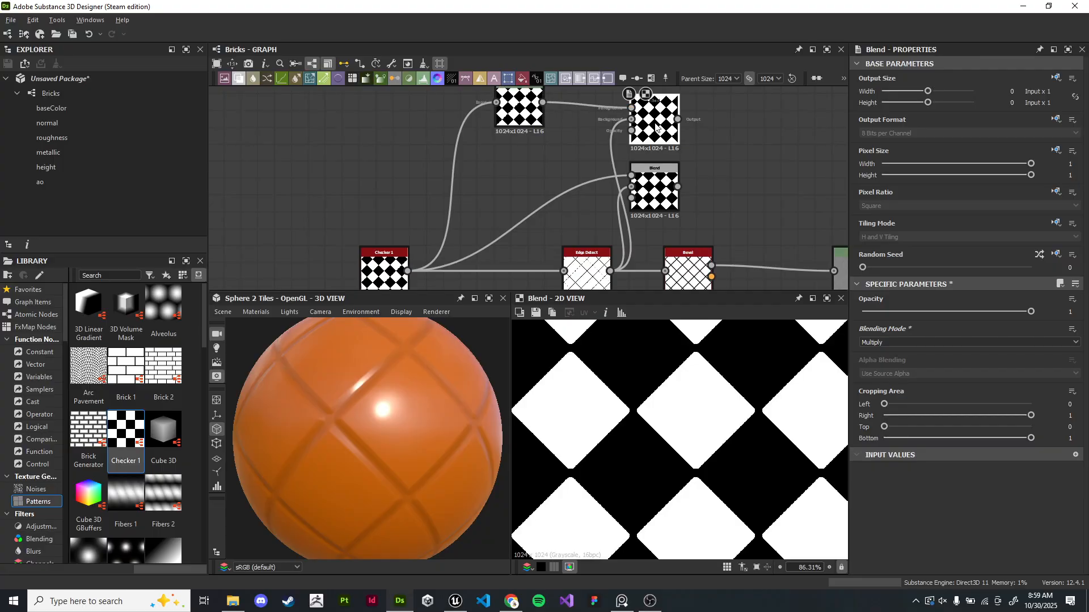
- Reposition the first Blend node directly beneath the new Blend node
double_click(659, 209)
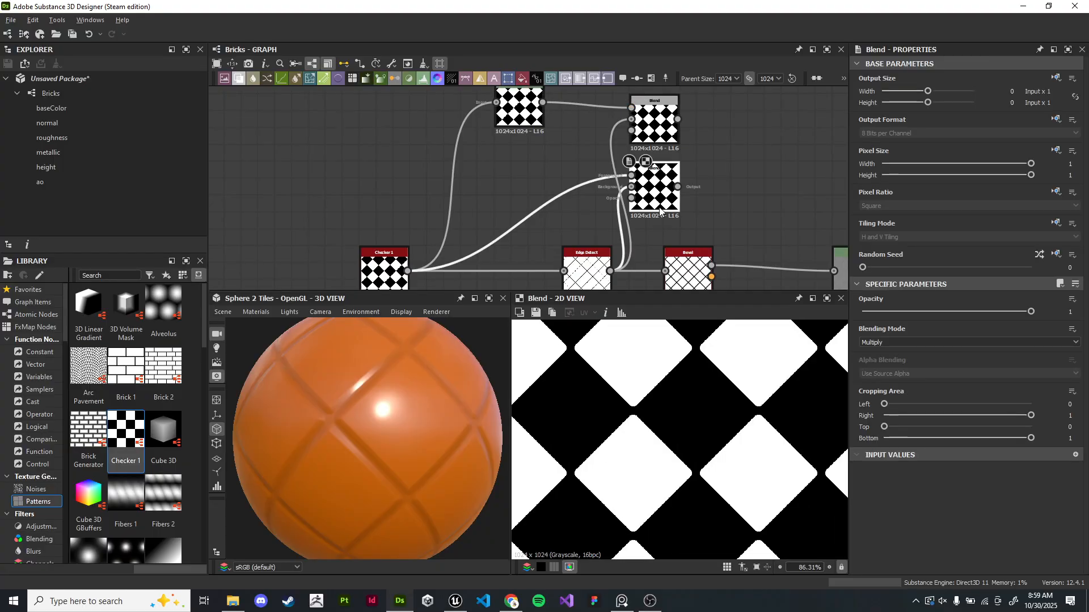
double_click(661, 118)
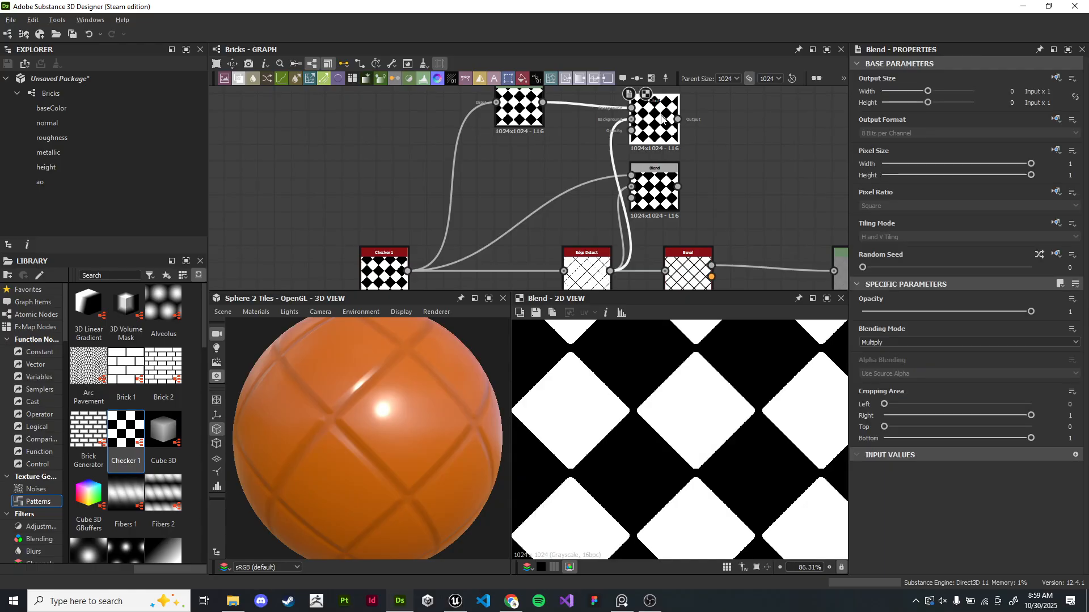
scroll(758, 411, up, 3)
click(664, 190)
double_click(664, 187)
scroll(664, 188, down, 2)
middle_drag(665, 188, 665, 162)
drag(617, 224, 595, 219)
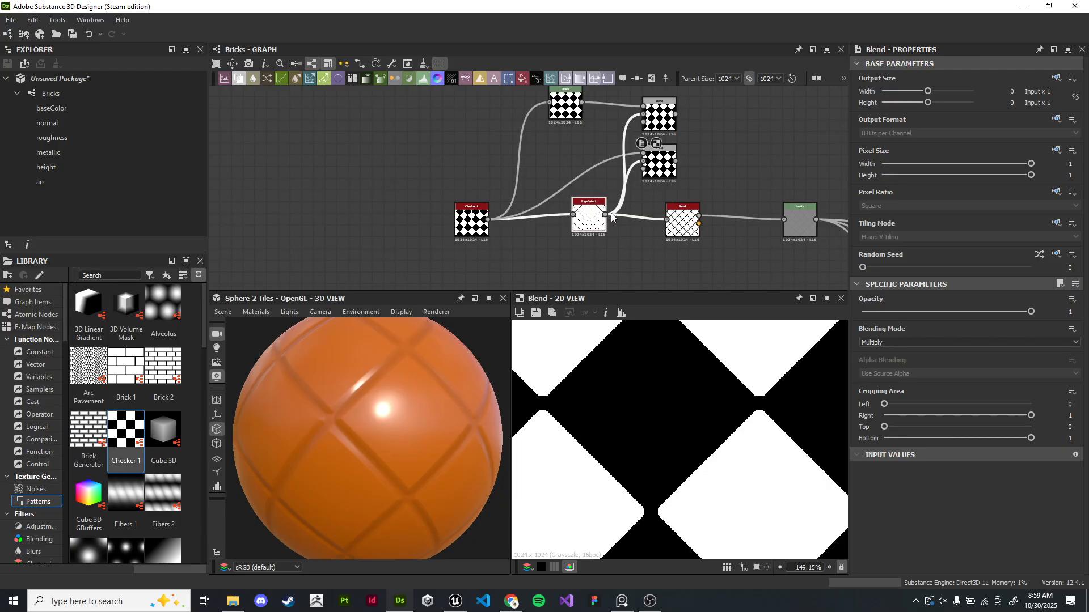
- Compare the outputs of the two Blend nodes in the 2D view
scroll(687, 136, up, 3)
click(632, 207)
click(633, 137)
click(632, 203)
click(632, 139)
scroll(633, 141, down, 3)
scroll(593, 171, up, 1)
mouse_move(513, 120)
mouse_down()
mouse_move(507, 153)
mouse_move(505, 130)
mouse_up()
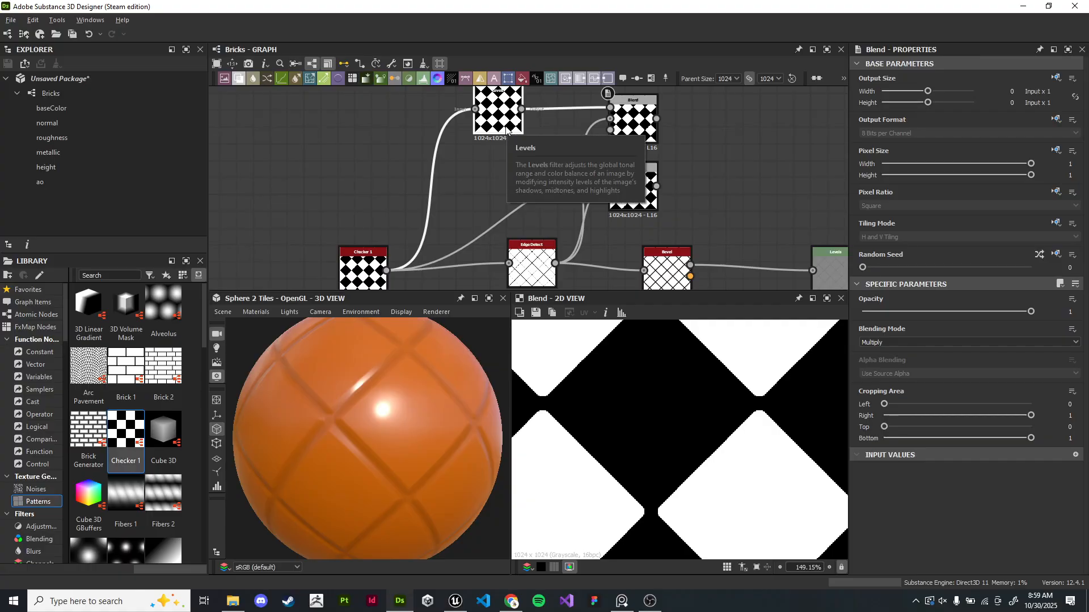
double_click(630, 134)
middle_drag(682, 147, 635, 141)
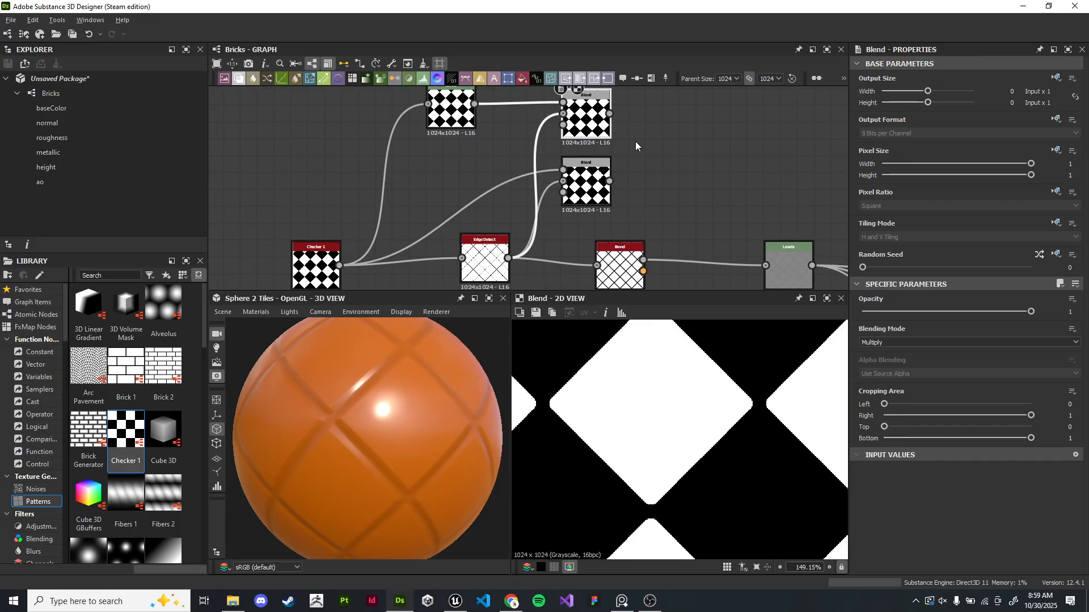
double_click(592, 186)
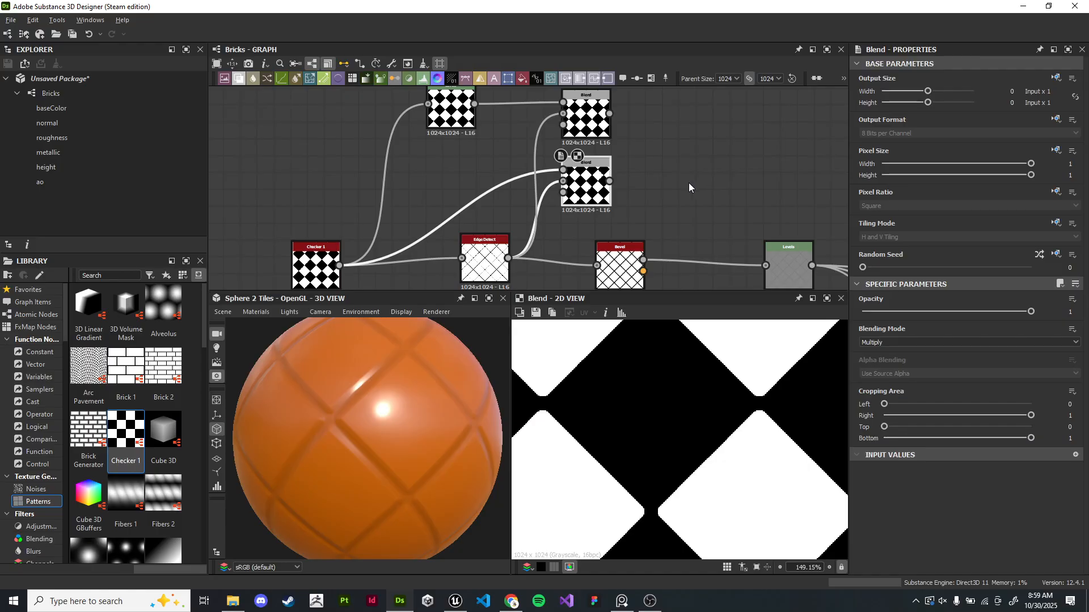
- Inspect the Edge Detect and first Blend outputs in the 2D view
scroll(689, 182, down, 3)
drag(400, 100, 589, 274)
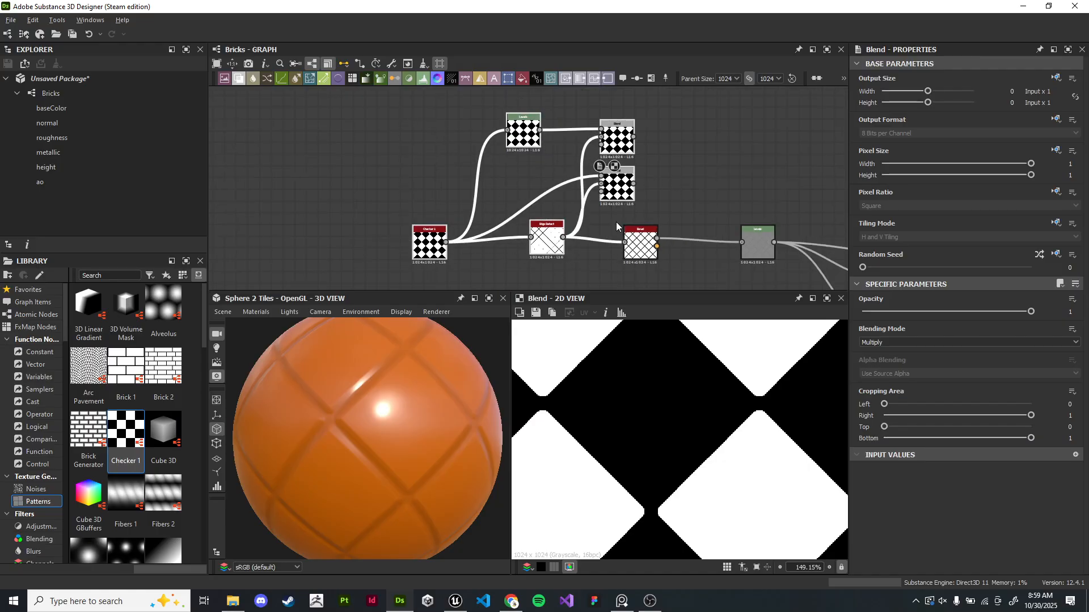
drag(616, 146, 388, 146)
click(408, 218)
scroll(408, 215, up, 4)
middle_drag(409, 215, 541, 190)
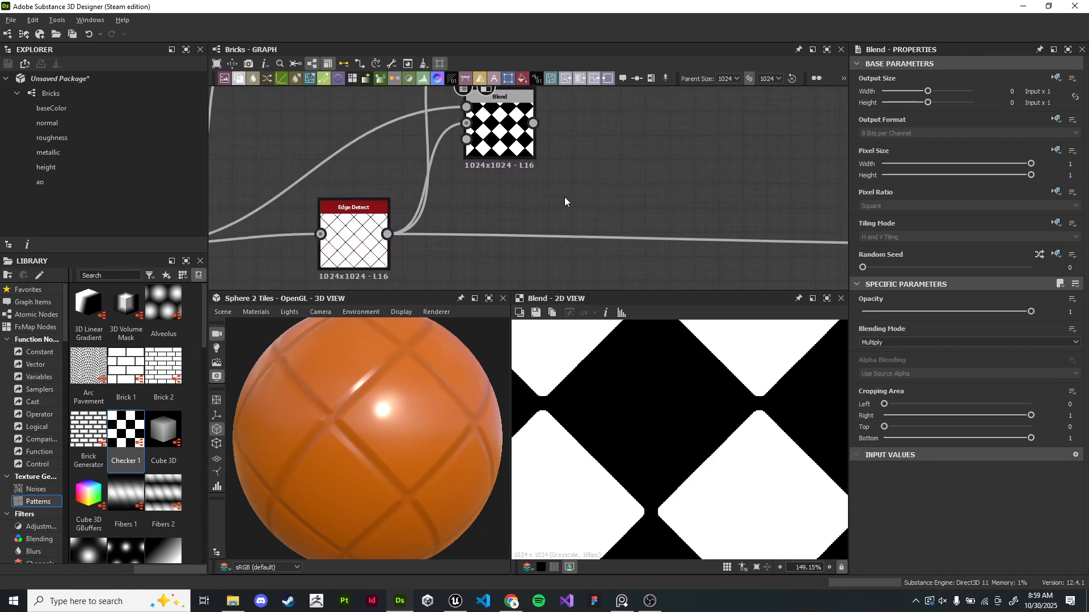
middle_drag(647, 195, 493, 181)
scroll(493, 181, down, 4)
middle_drag(536, 179, 515, 169)
scroll(468, 167, up, 3)
middle_drag(465, 166, 497, 227)
scroll(497, 227, down, 1)
middle_drag(593, 187, 532, 166)
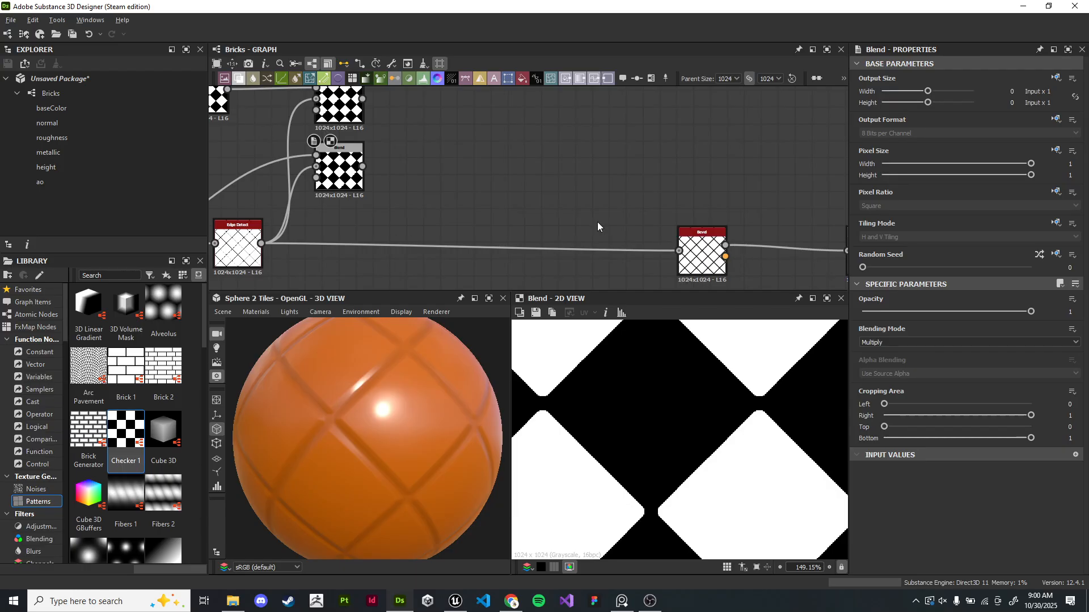
middle_drag(330, 223, 407, 202)
double_click(315, 230)
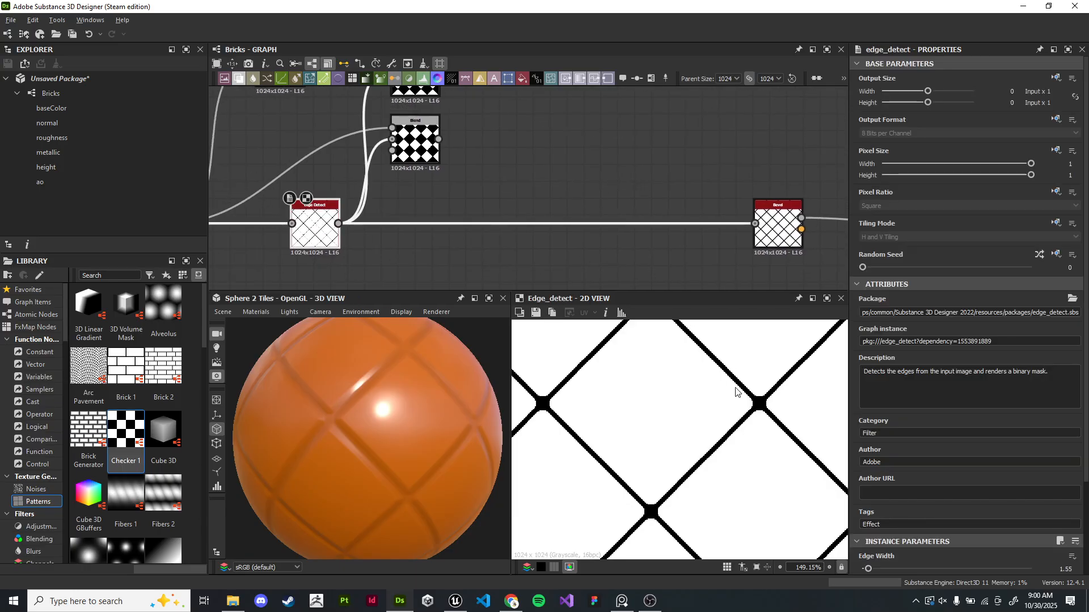
scroll(749, 382, up, 3)
double_click(413, 141)
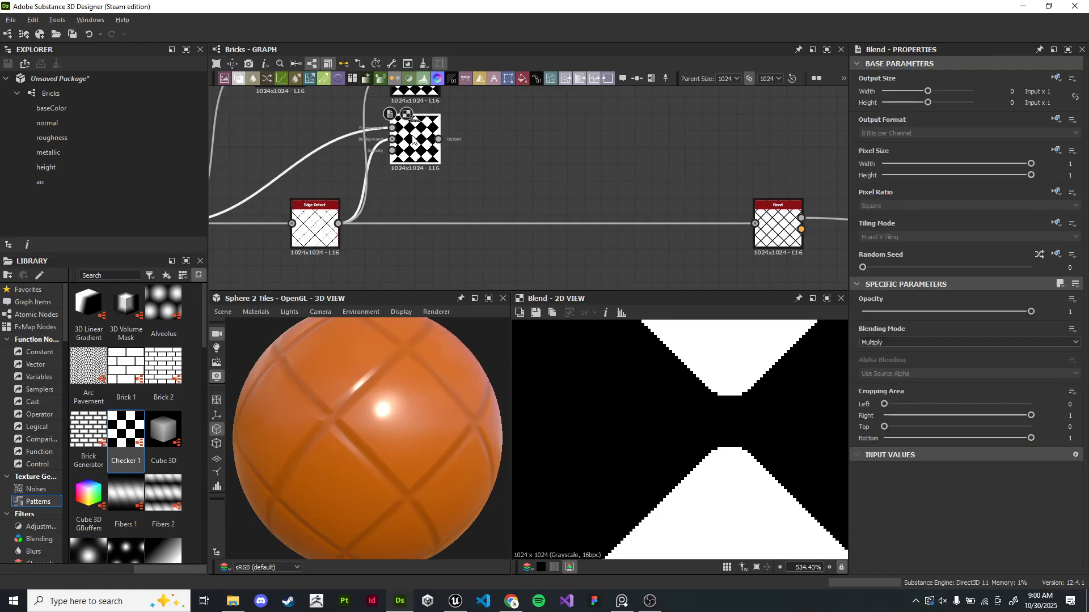
double_click(315, 230)
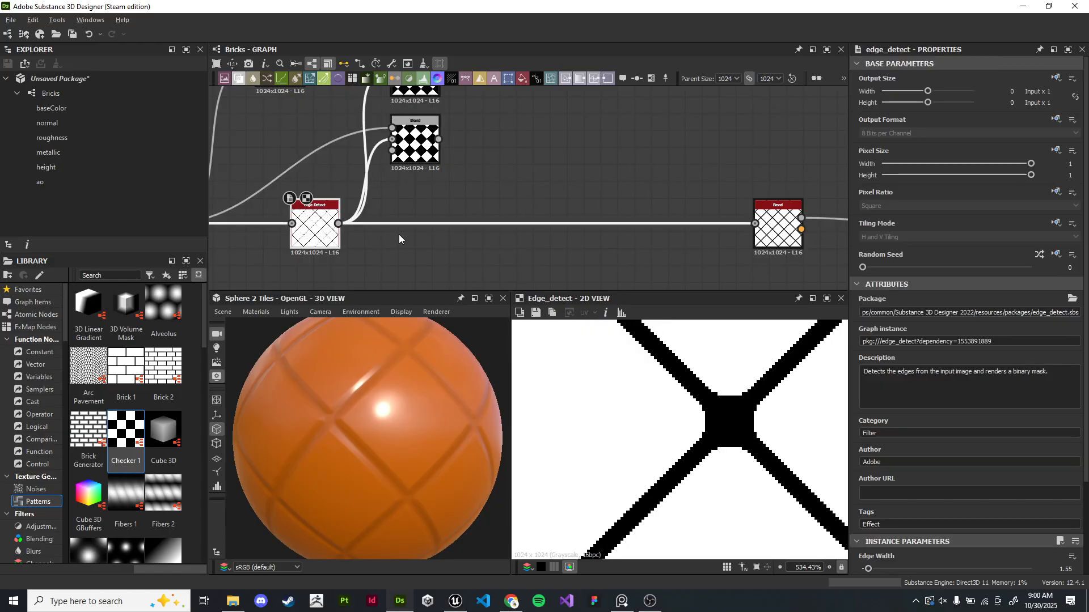
- Inspect the Bevel node's height output in the 2D view
scroll(662, 198, down, 3)
middle_drag(578, 192, 676, 192)
drag(649, 111, 443, 244)
drag(610, 146, 548, 147)
click(628, 164)
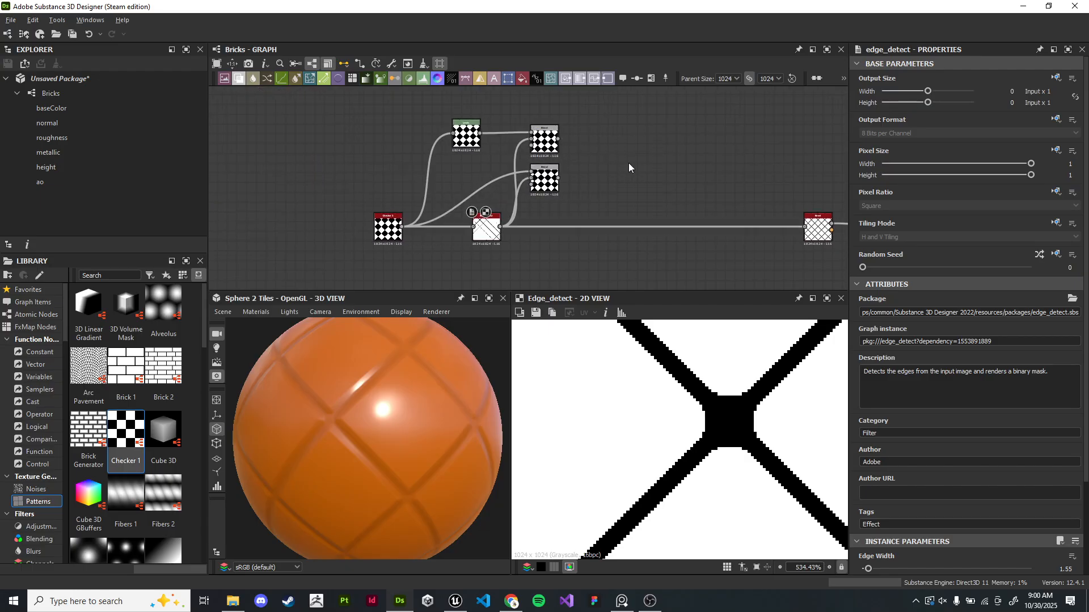
middle_drag(634, 145, 443, 135)
scroll(631, 255, up, 5)
click(619, 177)
double_click(619, 177)
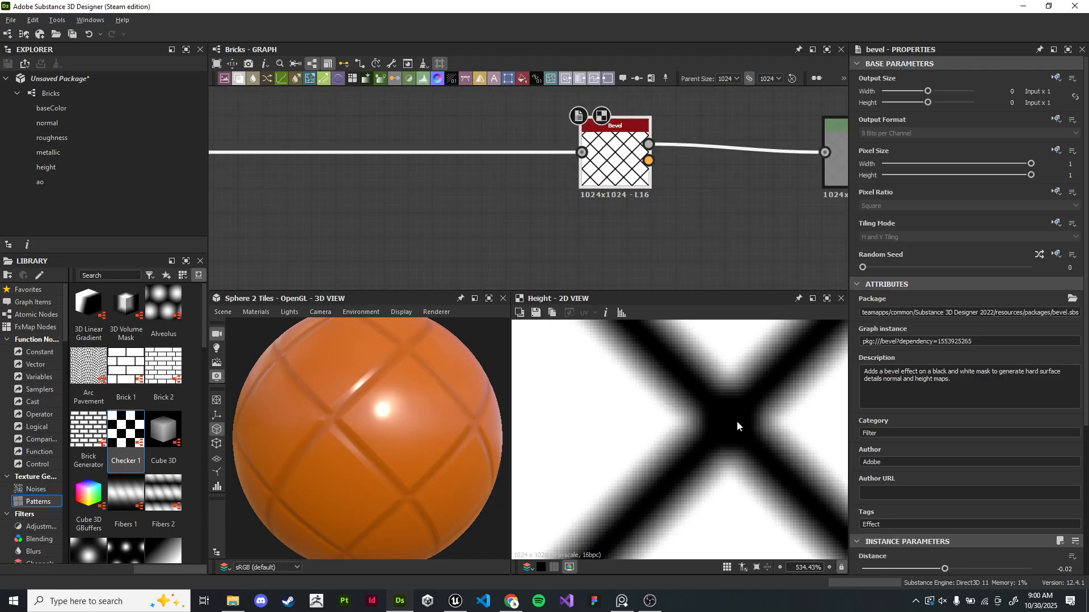
scroll(743, 431, down, 5)
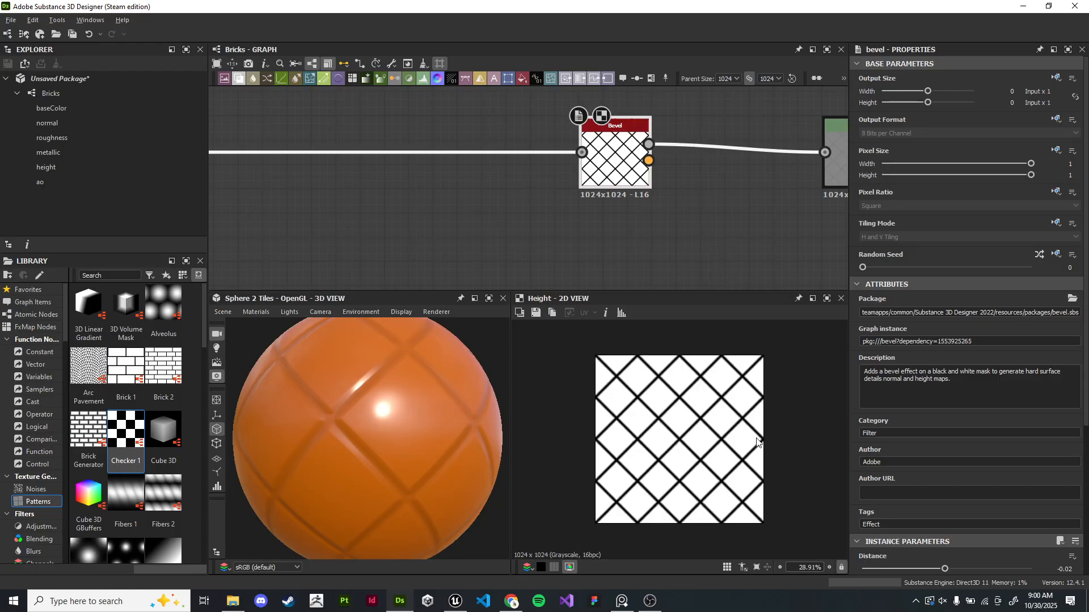
middle_drag(481, 229, 760, 346)
scroll(611, 231, down, 2)
middle_drag(334, 159, 510, 213)
scroll(689, 229, down, 4)
middle_drag(762, 229, 391, 142)
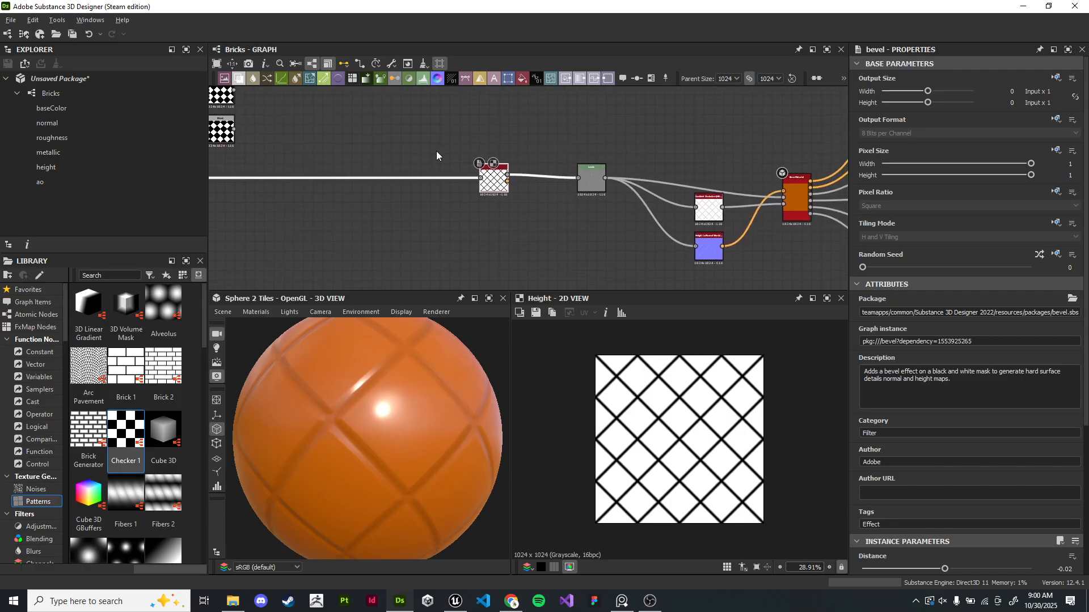
- Examine the tiled material on the sphere in the 3D view
scroll(527, 202, up, 4)
scroll(452, 152, up, 1)
middle_drag(451, 161, 803, 265)
middle_drag(396, 165, 698, 199)
scroll(520, 202, down, 2)
middle_drag(364, 225, 488, 233)
middle_drag(626, 203, 559, 208)
middle_drag(658, 162, 620, 172)
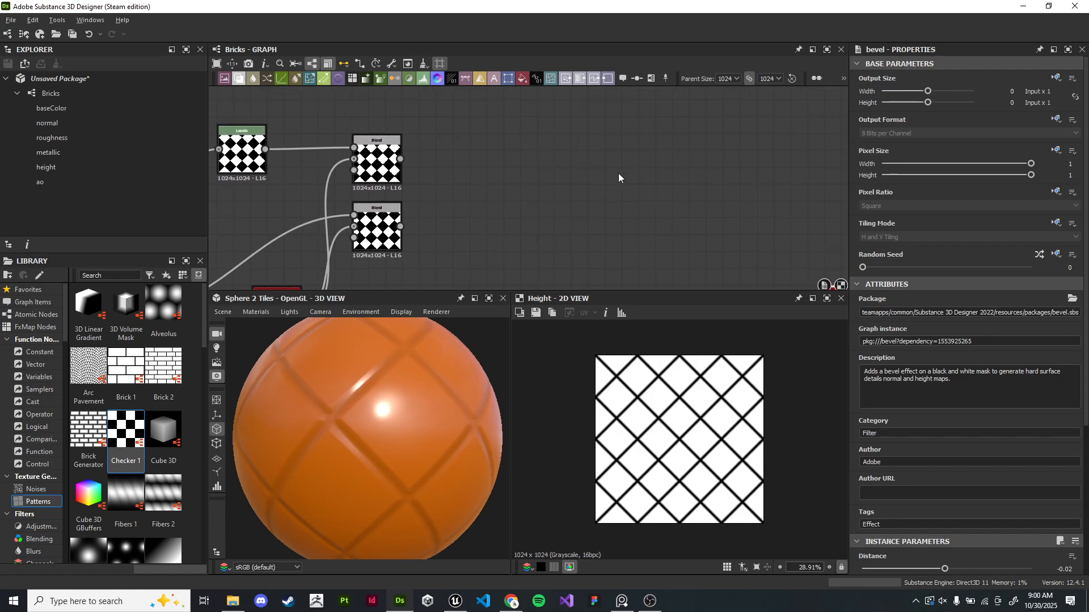
drag(481, 408, 457, 437)
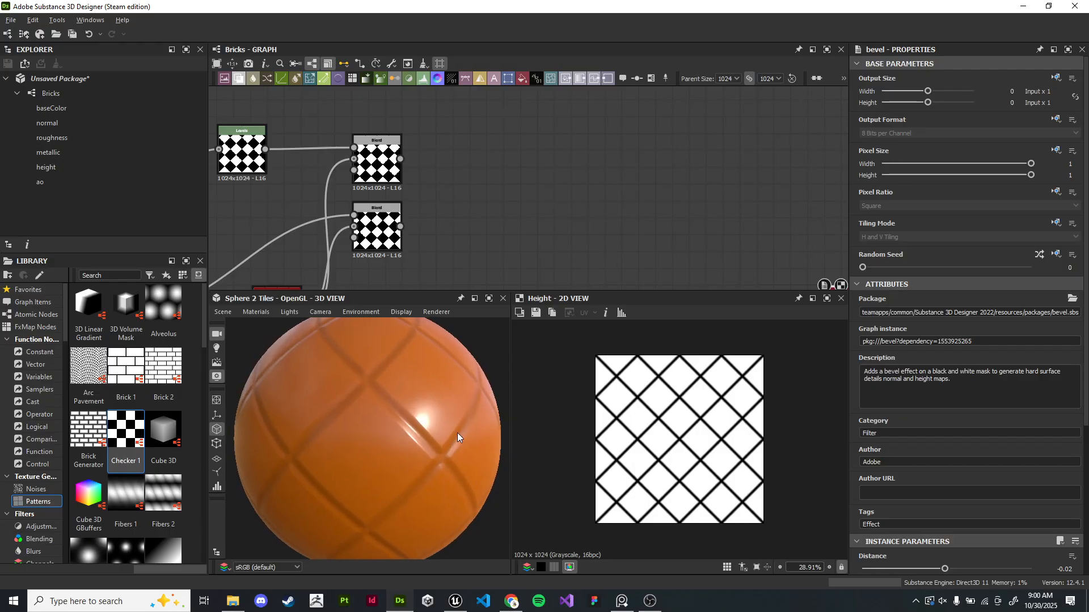
scroll(457, 438, down, 1)
scroll(428, 189, up, 1)
scroll(428, 188, up, 2)
middle_drag(428, 189, 482, 187)
- Switch the 2D view between the two Blend nodes to compare their results
double_click(409, 146)
double_click(407, 249)
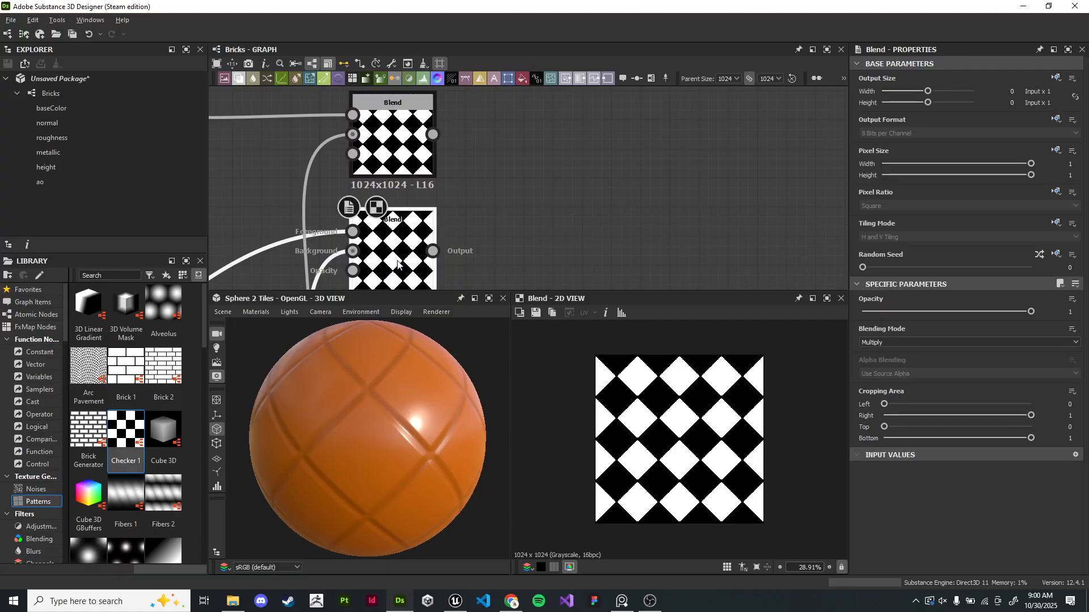
scroll(703, 426, up, 3)
double_click(410, 142)
double_click(409, 244)
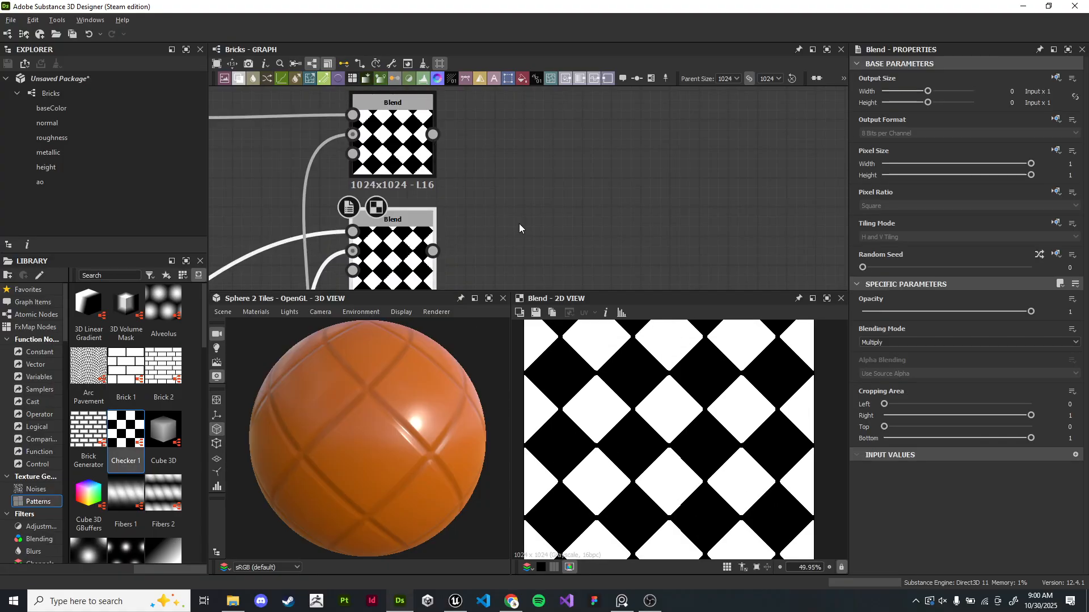
double_click(408, 145)
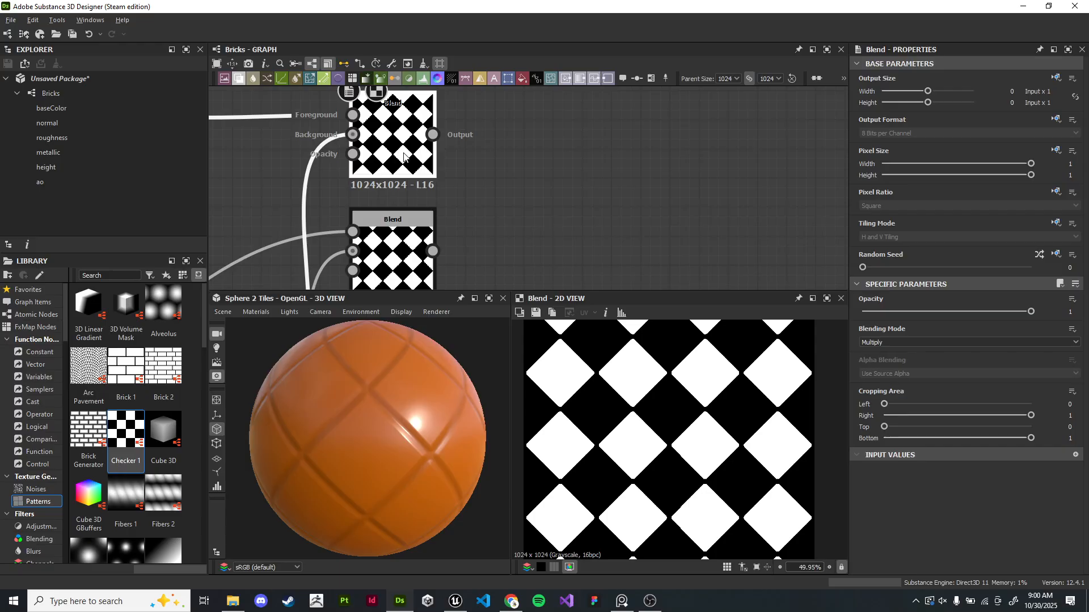
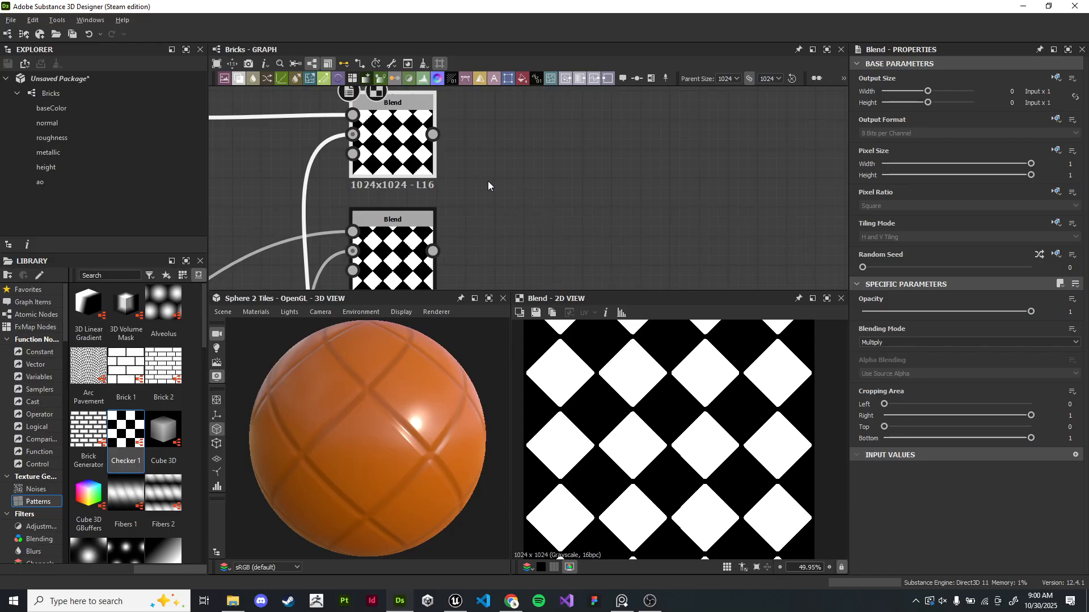
- Add a Gradient Map node fed by the first Blend node's output and place it beside the Blends
scroll(565, 193, down, 5)
middle_drag(528, 191, 478, 214)
scroll(555, 202, up, 2)
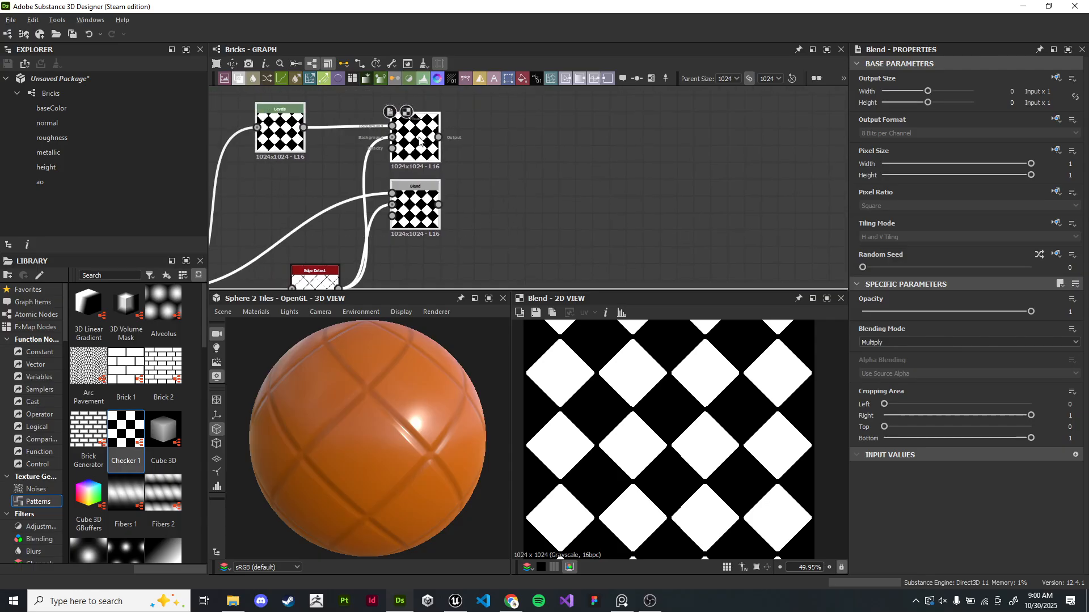
drag(419, 141, 420, 116)
click(558, 120)
middle_drag(565, 119, 515, 156)
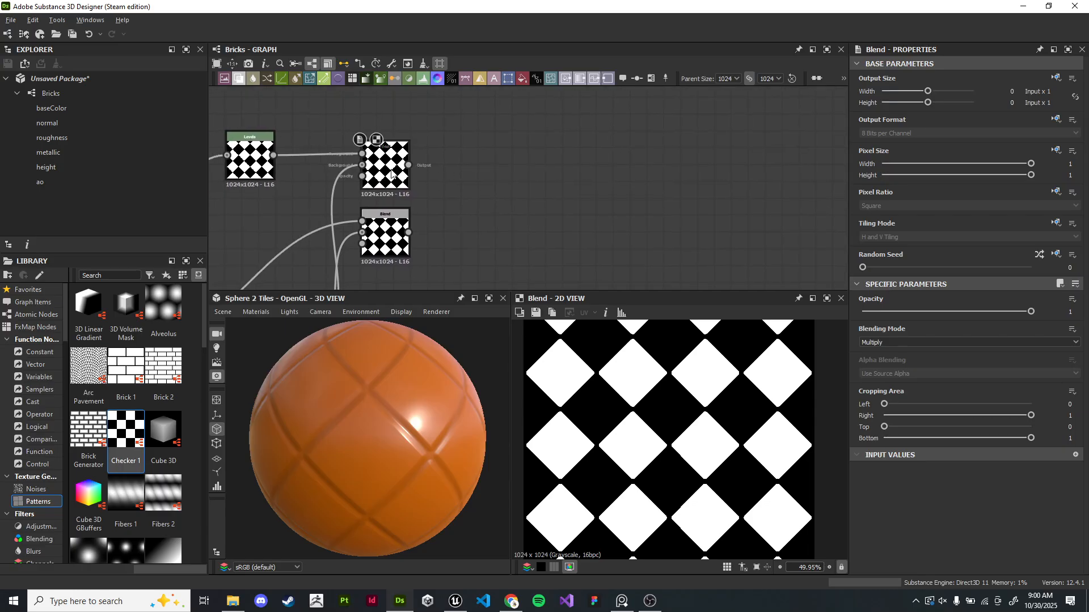
click(390, 240)
middle_drag(555, 217, 394, 152)
drag(335, 114, 769, 111)
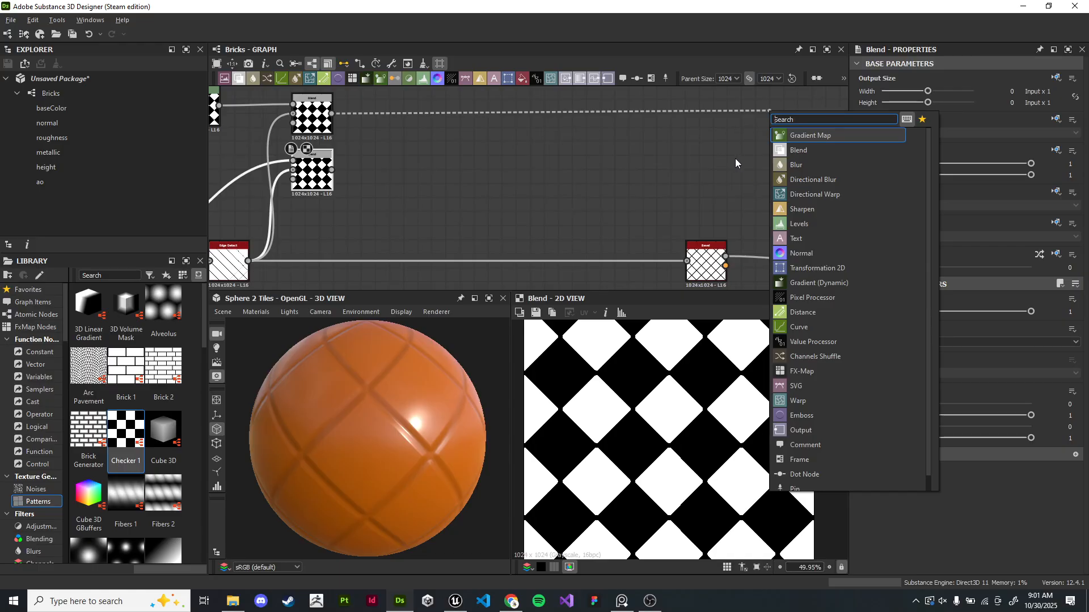
click(831, 142)
middle_drag(810, 143, 541, 158)
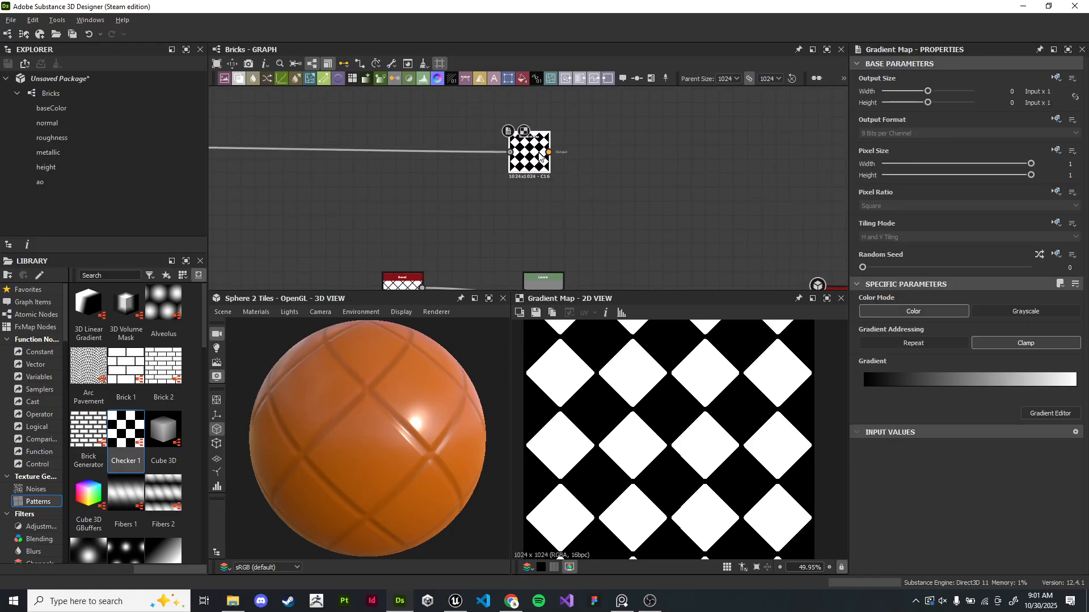
drag(542, 159, 550, 154)
middle_drag(540, 153, 699, 162)
right_click(506, 176)
click(510, 161)
key(space)
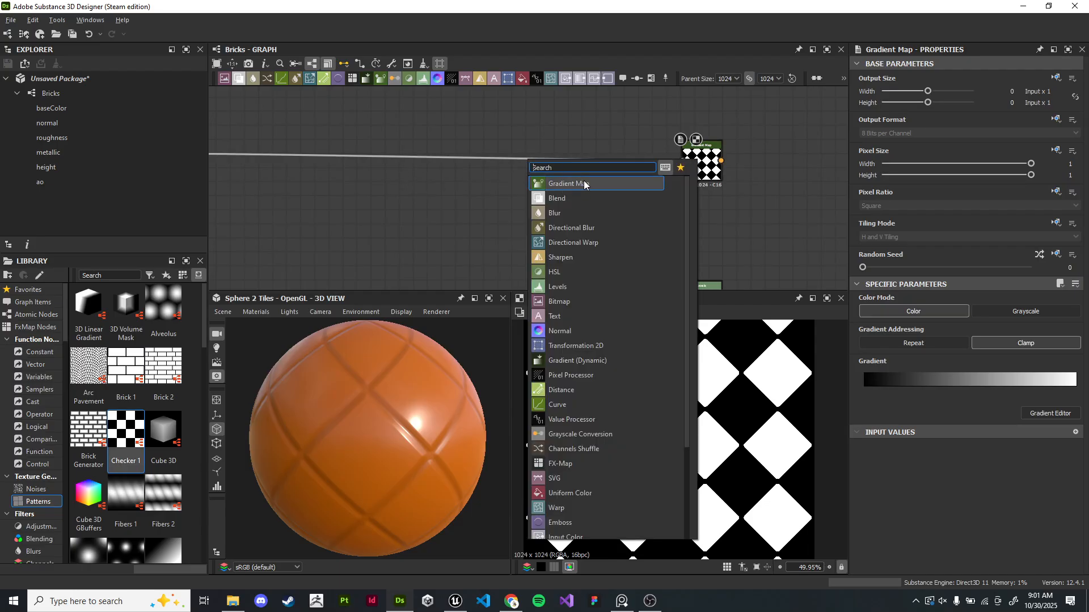
click(325, 167)
- Display the first Blend node's output in the 2D view
middle_drag(325, 167, 573, 182)
scroll(527, 174, up, 2)
double_click(519, 173)
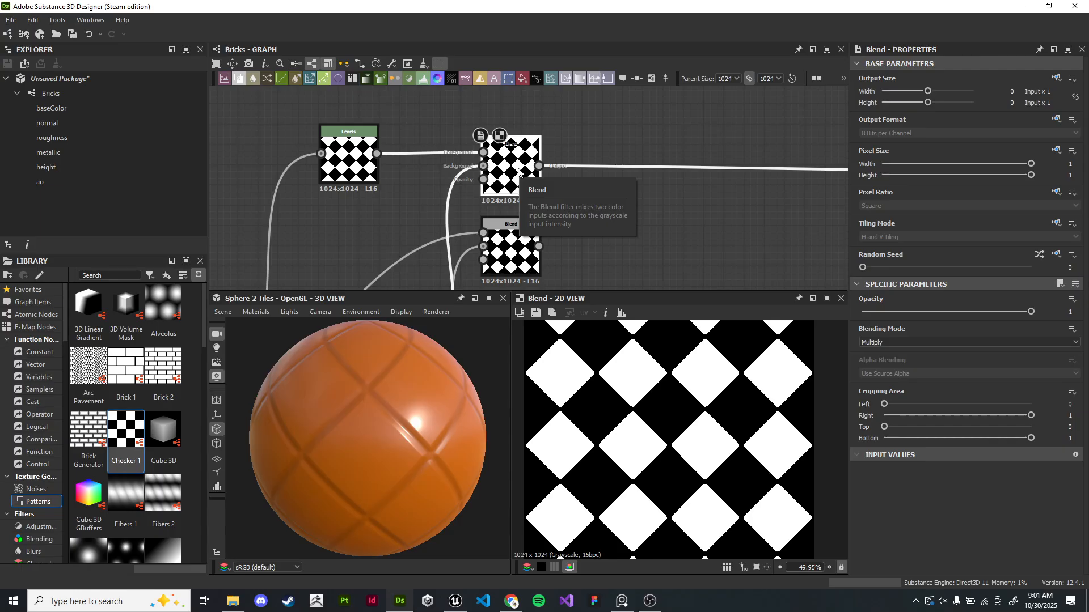
scroll(673, 189, down, 1)
scroll(766, 195, up, 1)
middle_drag(765, 195, 560, 216)
scroll(560, 214, down, 4)
middle_drag(579, 160, 566, 168)
scroll(607, 136, up, 2)
middle_drag(607, 136, 609, 132)
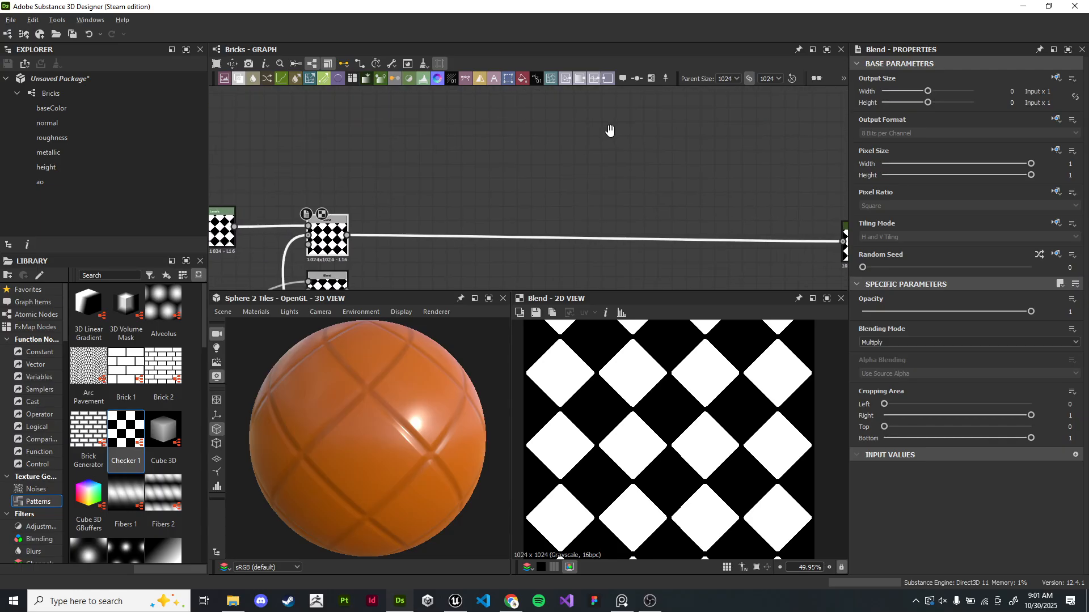
scroll(607, 133, down, 1)
scroll(168, 392, down, 8)
scroll(168, 392, up, 9)
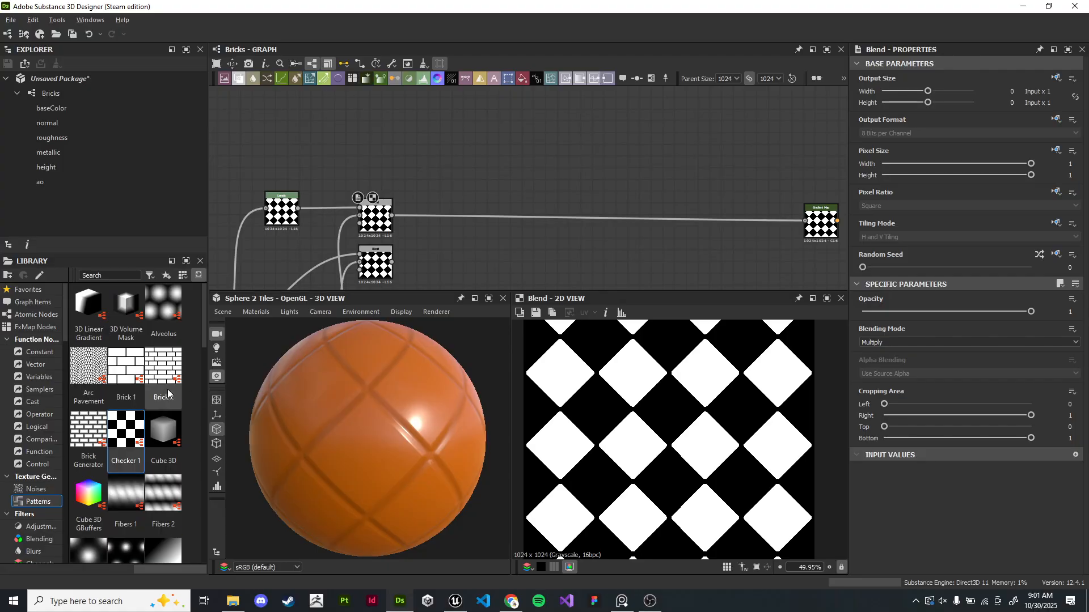
- Add a Triangle Grid Grayscale generator from the Patterns library and feed it into a new Gradient Map node
scroll(170, 393, down, 4)
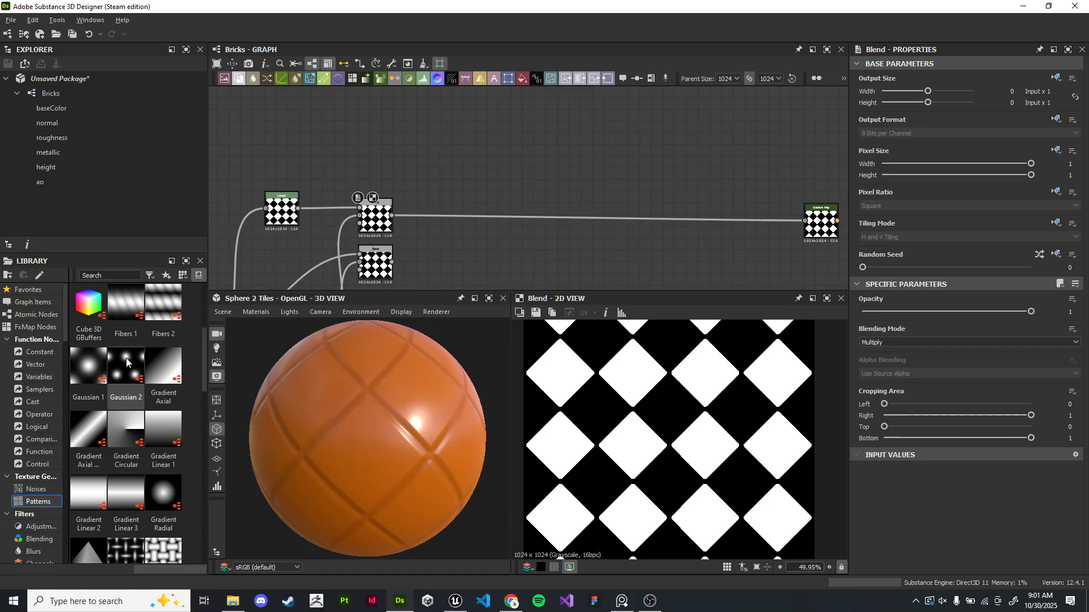
scroll(123, 416, down, 3)
scroll(121, 420, down, 5)
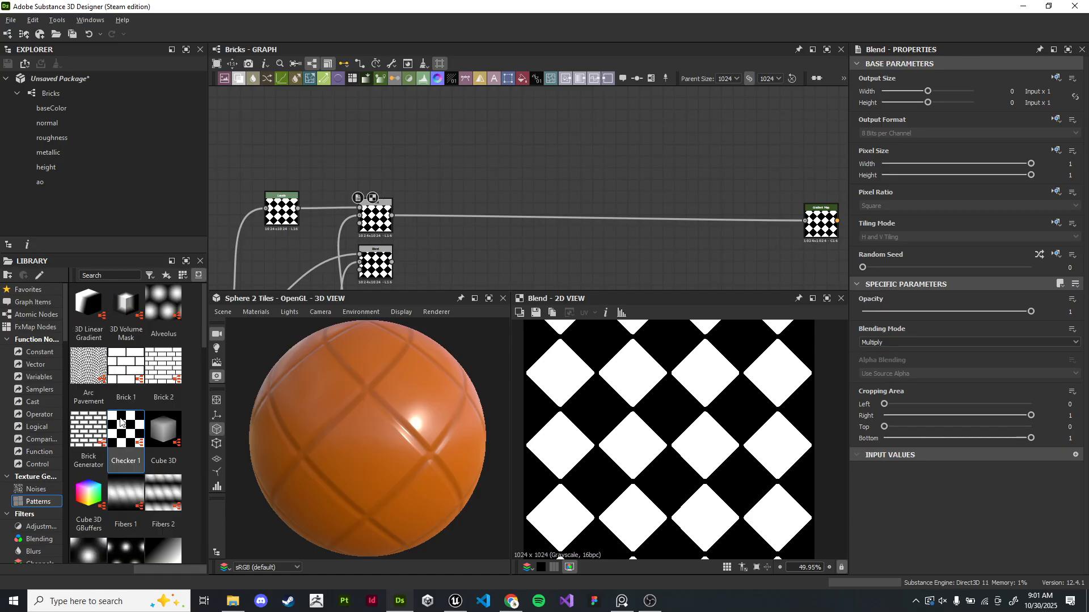
drag(124, 456, 590, 141)
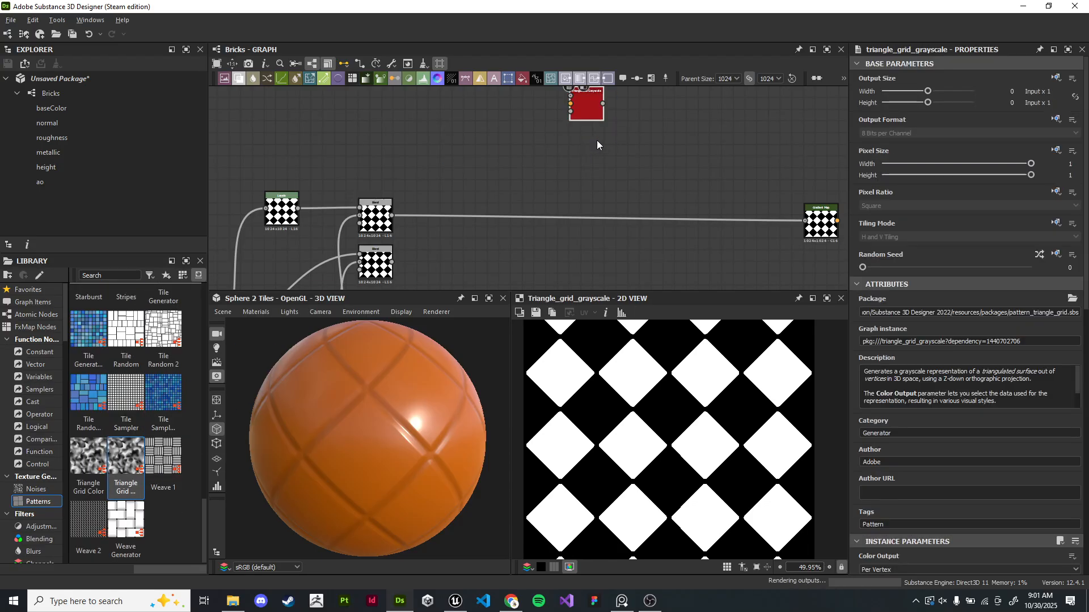
key(f)
scroll(583, 196, up, 3)
drag(468, 175, 645, 186)
click(717, 174)
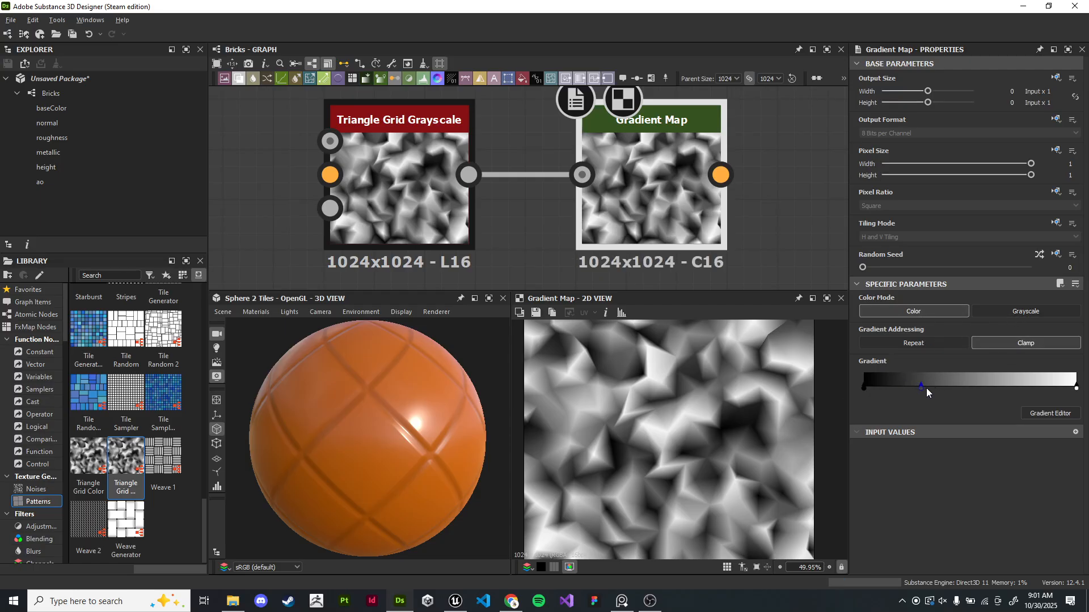
- Open the Gradient Editor for the new Gradient Map and set the start key to red
double_click(865, 389)
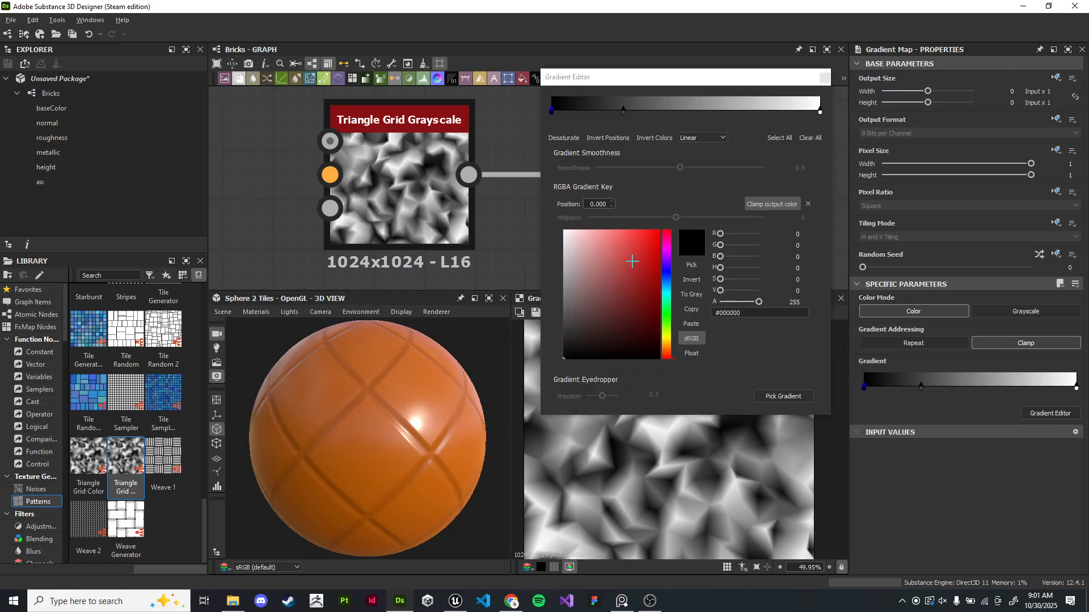
drag(703, 73, 269, 79)
click(72, 299)
click(165, 276)
drag(152, 112, 172, 142)
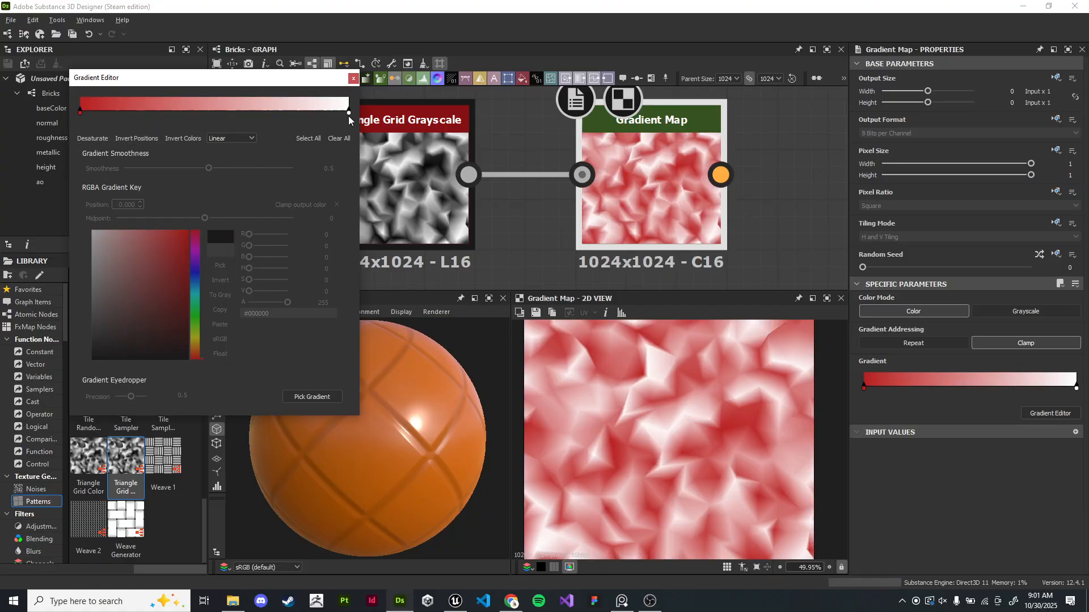
- Set the gradient's end key to blue #2132e5 and close the Gradient Editor
click(349, 112)
click(196, 274)
click(176, 243)
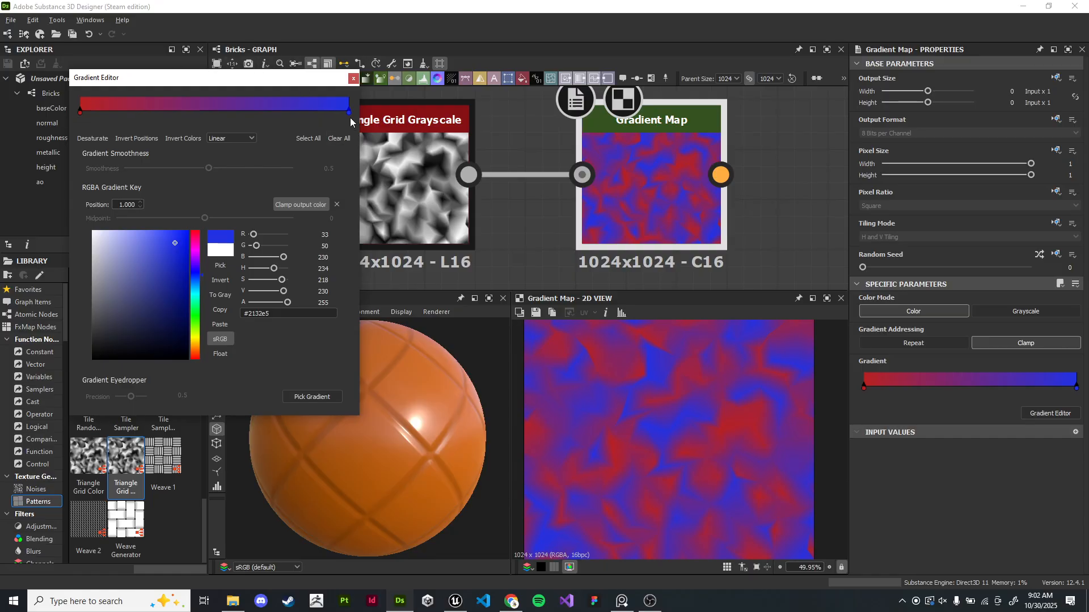
click(353, 79)
- Delete the Triangle Grid Grayscale node and its Gradient Map
scroll(529, 202, down, 3)
drag(356, 109, 669, 253)
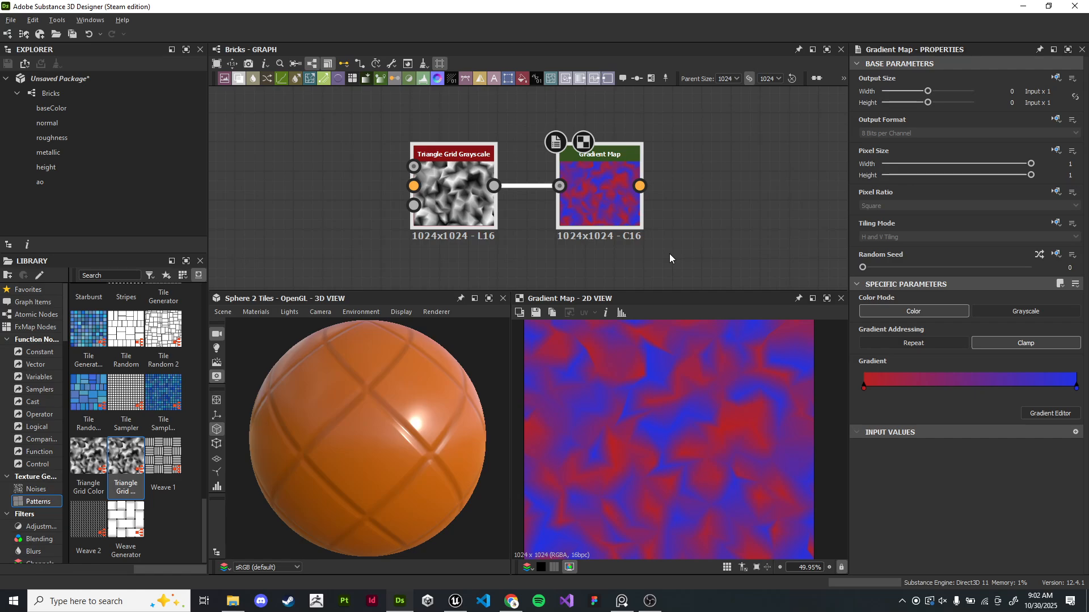
key(Delete)
- Preview the first Gradient Map node's output in the 2D view
scroll(669, 253, down, 5)
middle_drag(669, 253, 471, 88)
scroll(665, 183, up, 5)
middle_drag(584, 153, 498, 200)
click(368, 182)
double_click(368, 182)
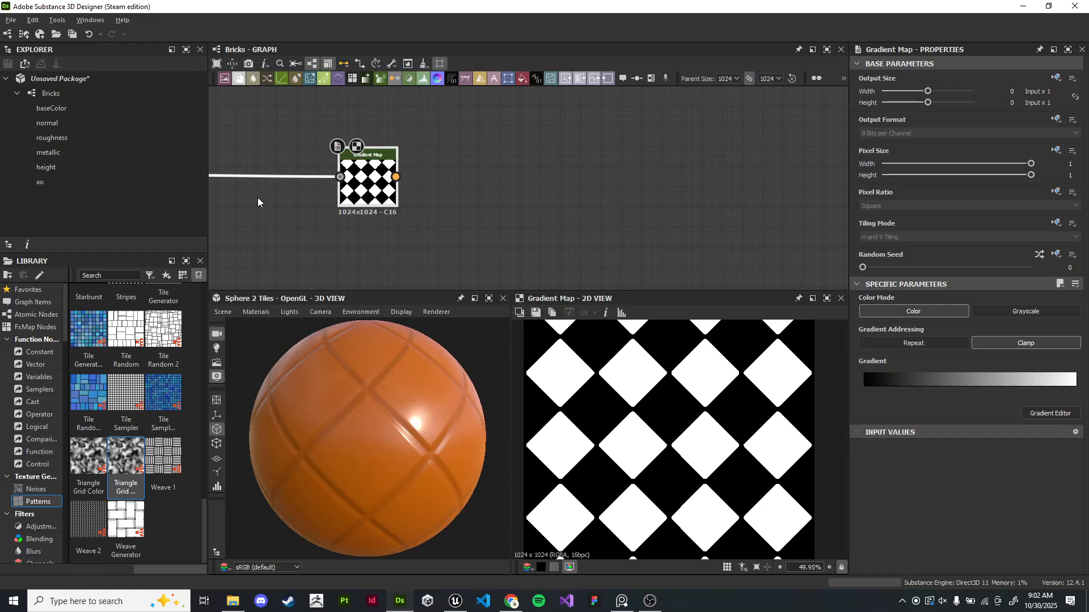
scroll(548, 184, down, 4)
middle_drag(548, 185, 536, 164)
scroll(536, 164, up, 3)
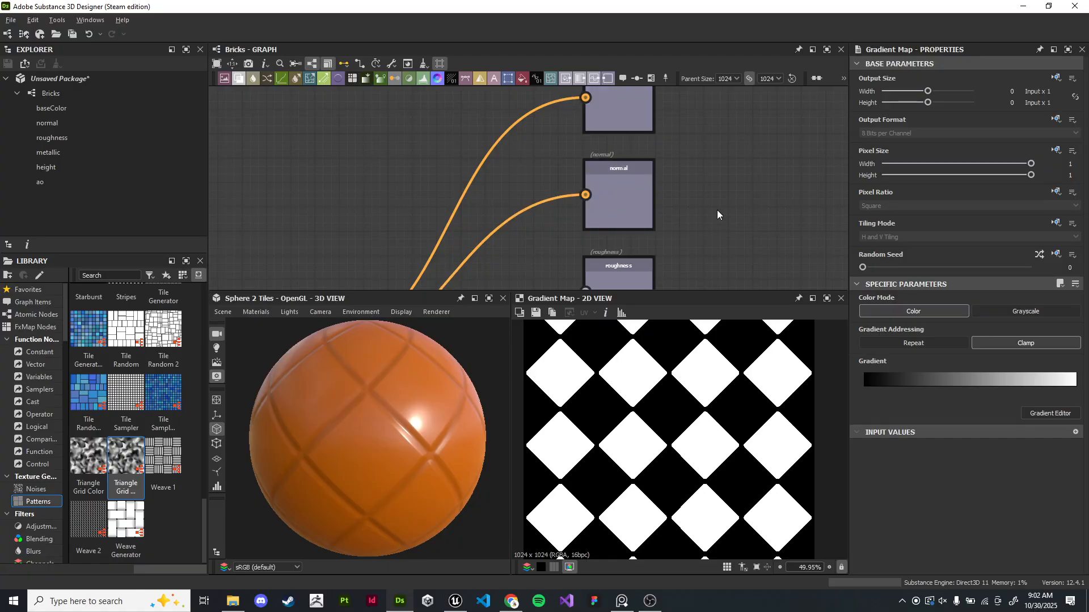
- Connect the Gradient Map output to the Levels node's input
middle_drag(710, 210, 696, 121)
scroll(586, 209, up, 3)
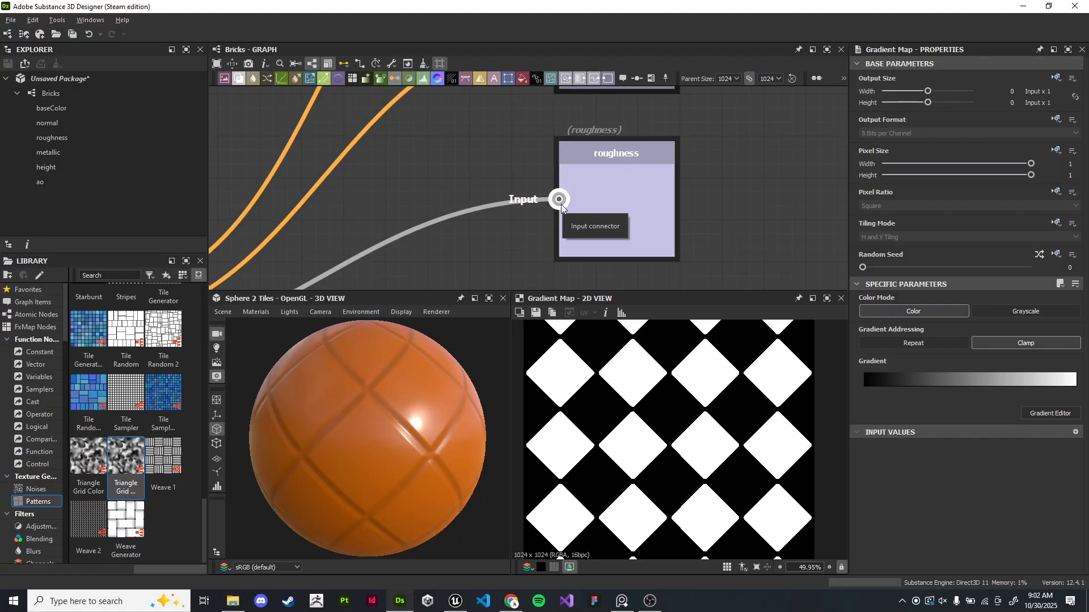
scroll(515, 161, down, 3)
middle_drag(504, 255, 686, 216)
middle_drag(701, 138, 646, 210)
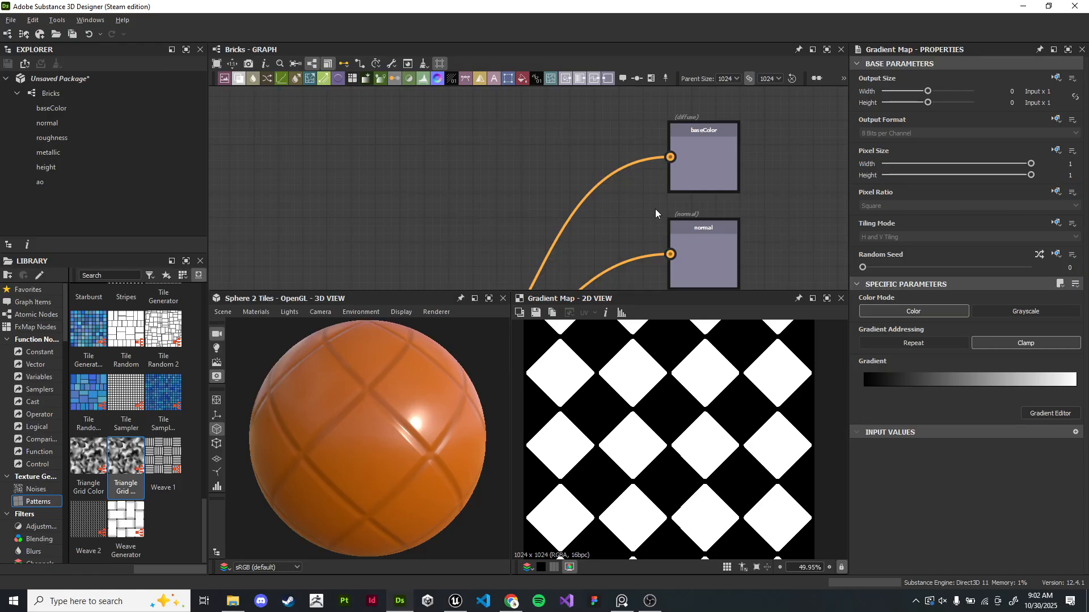
scroll(656, 210, down, 2)
middle_drag(658, 211, 571, 92)
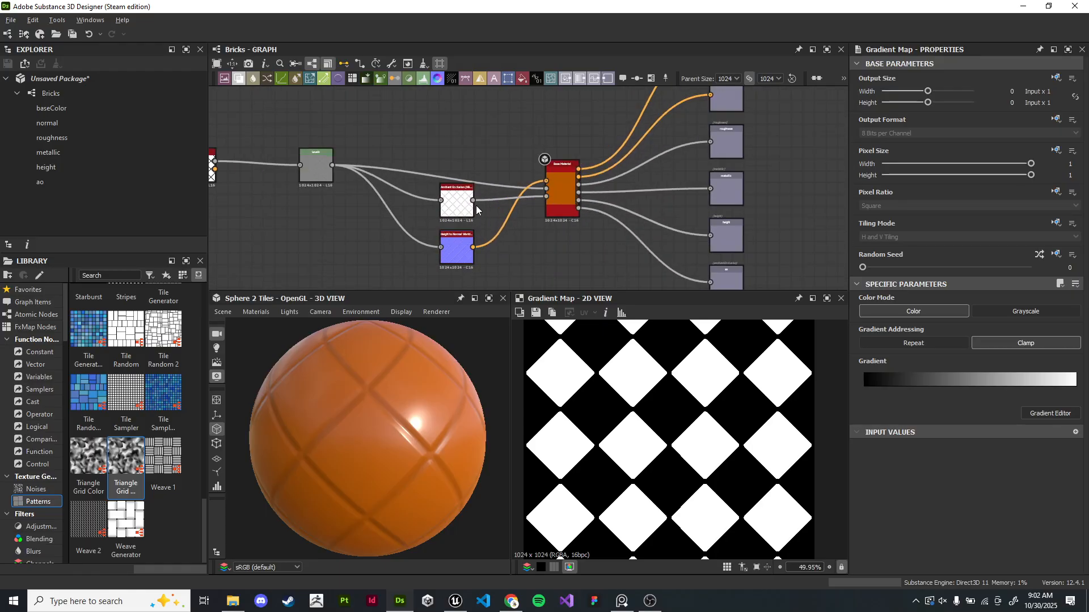
middle_drag(592, 143, 672, 224)
middle_drag(542, 170, 751, 197)
scroll(650, 166, up, 1)
middle_drag(629, 158, 556, 106)
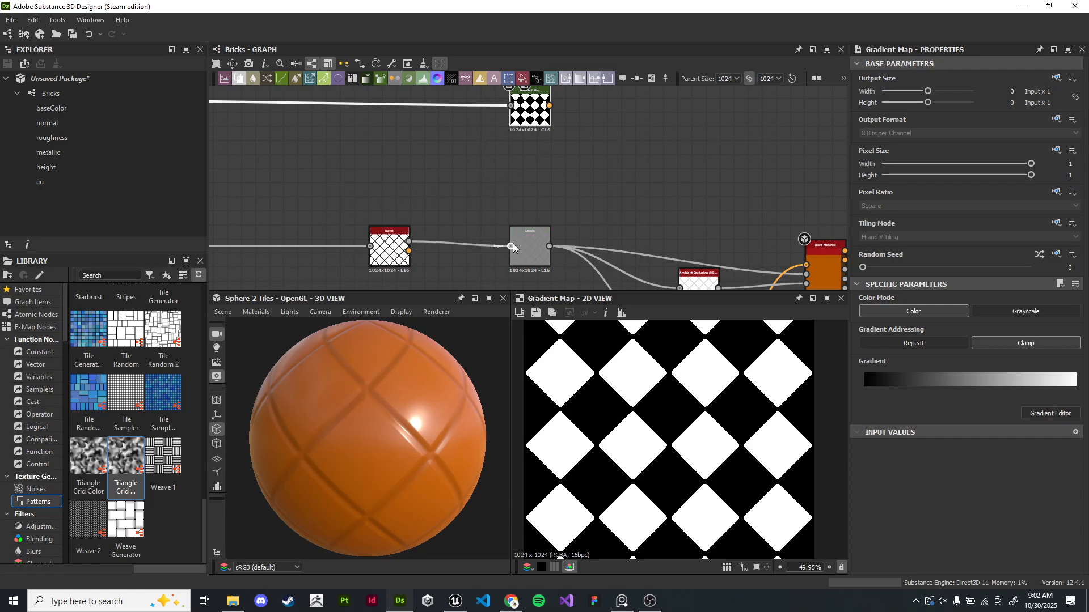
scroll(512, 246, up, 5)
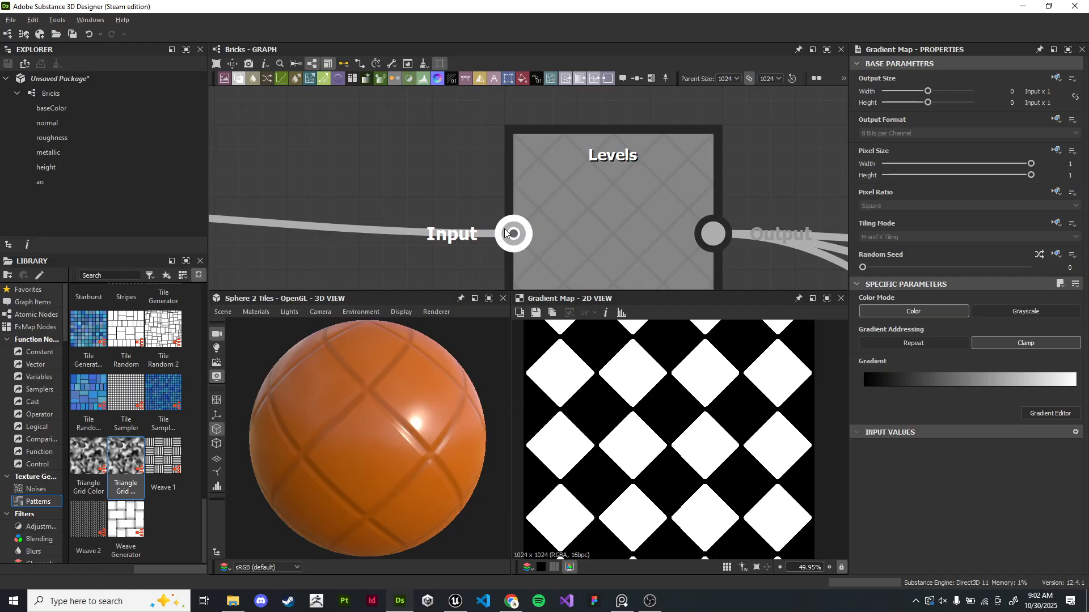
scroll(512, 239, down, 7)
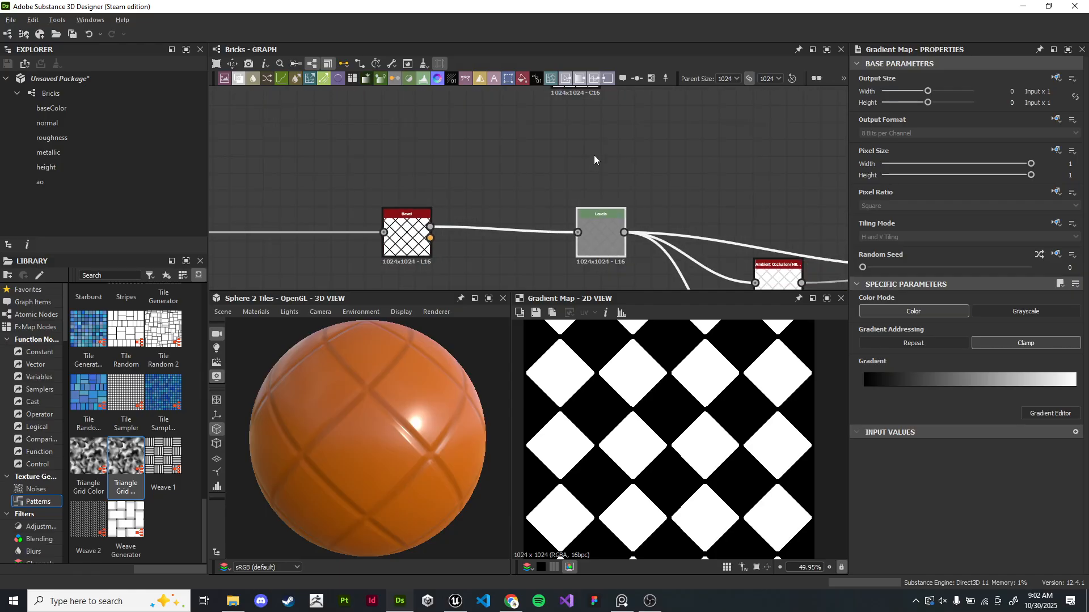
drag(592, 126, 576, 244)
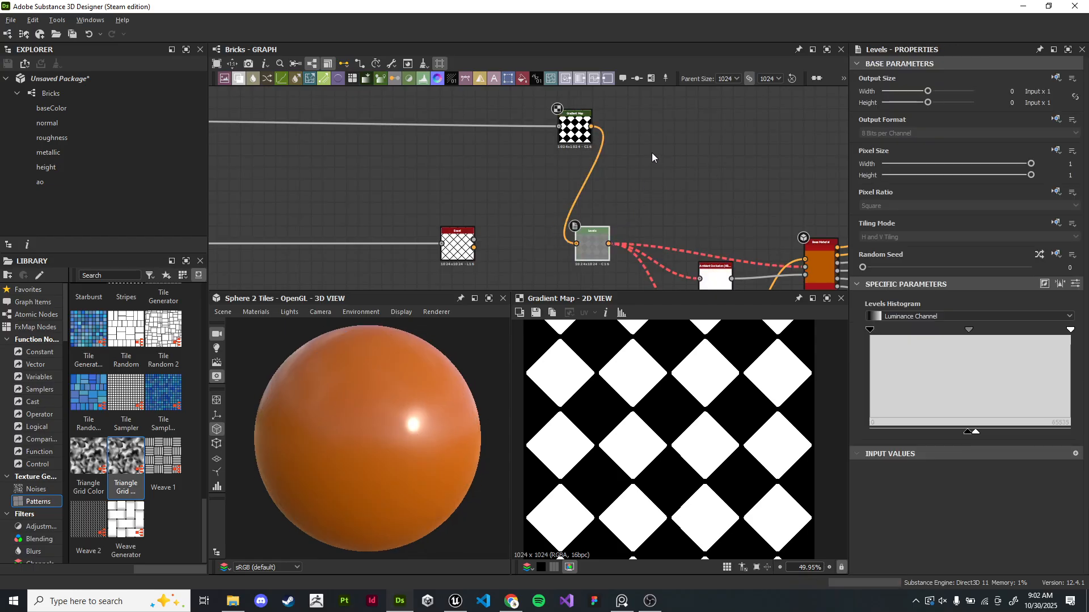
- Reconnect the Bevel output to the Levels node's input in place of the Gradient Map
scroll(604, 181, up, 2)
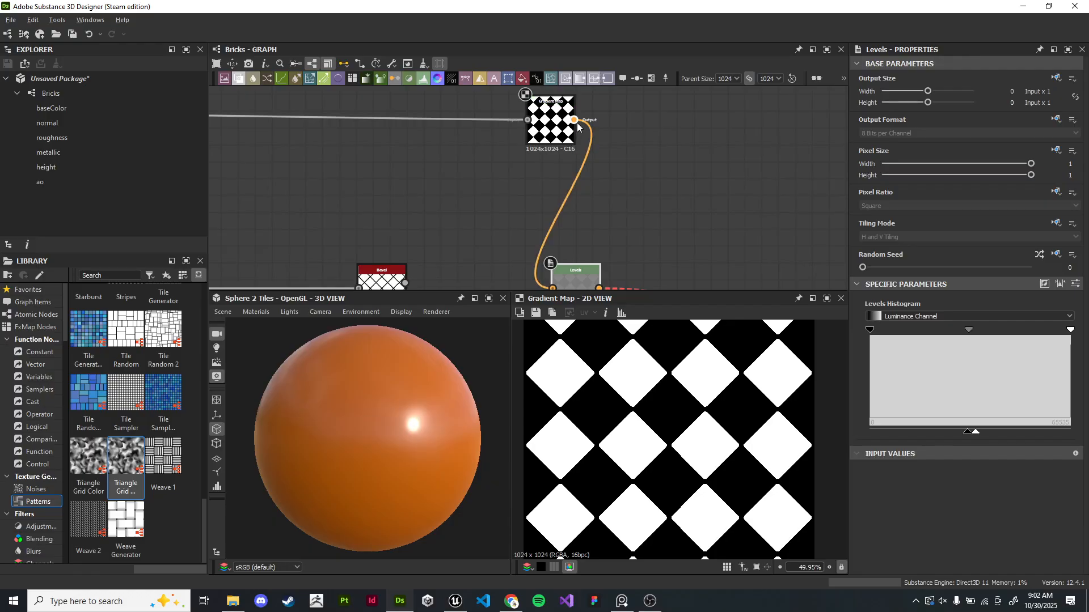
middle_drag(556, 278, 565, 231)
double_click(565, 235)
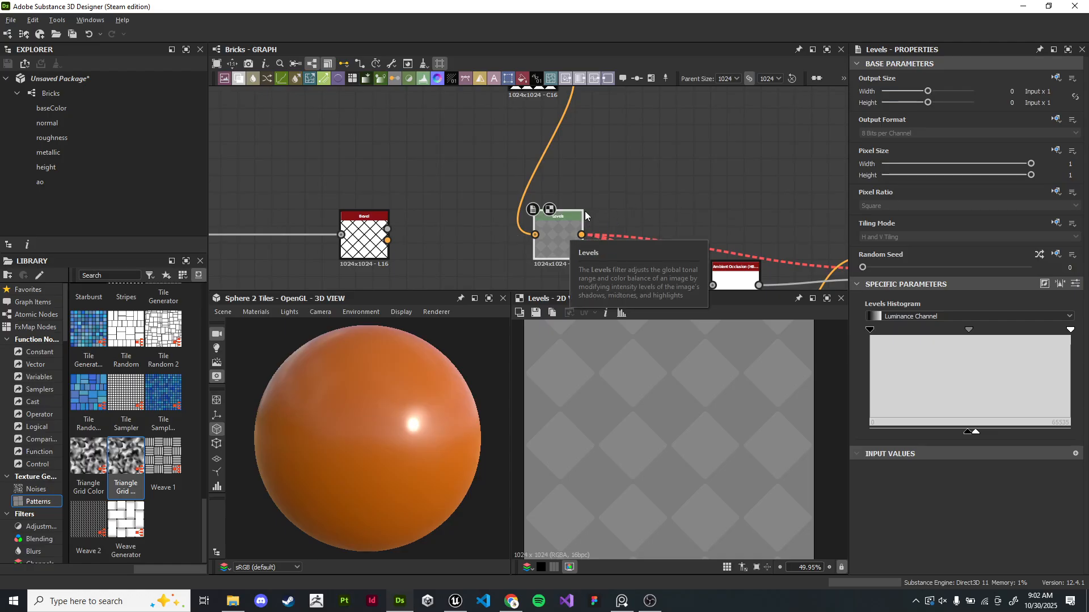
middle_drag(576, 116, 584, 148)
drag(563, 99, 502, 225)
drag(394, 274, 545, 271)
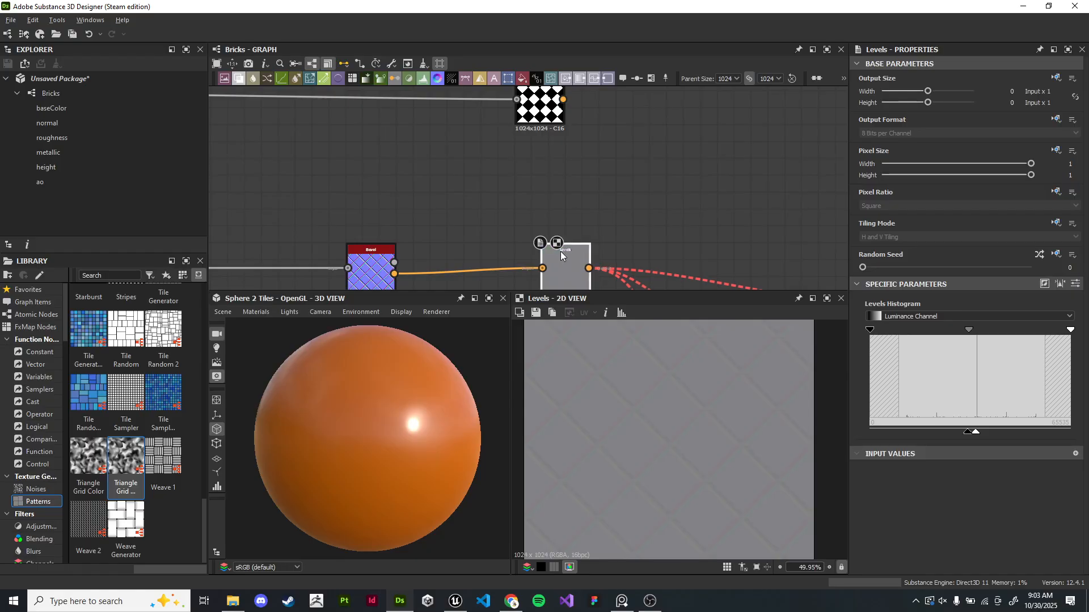
- Preview the Levels, Base Material base color and Gradient Map outputs in the 2D view
scroll(560, 250, down, 3)
middle_drag(664, 283, 537, 247)
double_click(536, 262)
double_click(536, 262)
double_click(623, 213)
scroll(358, 183, up, 1)
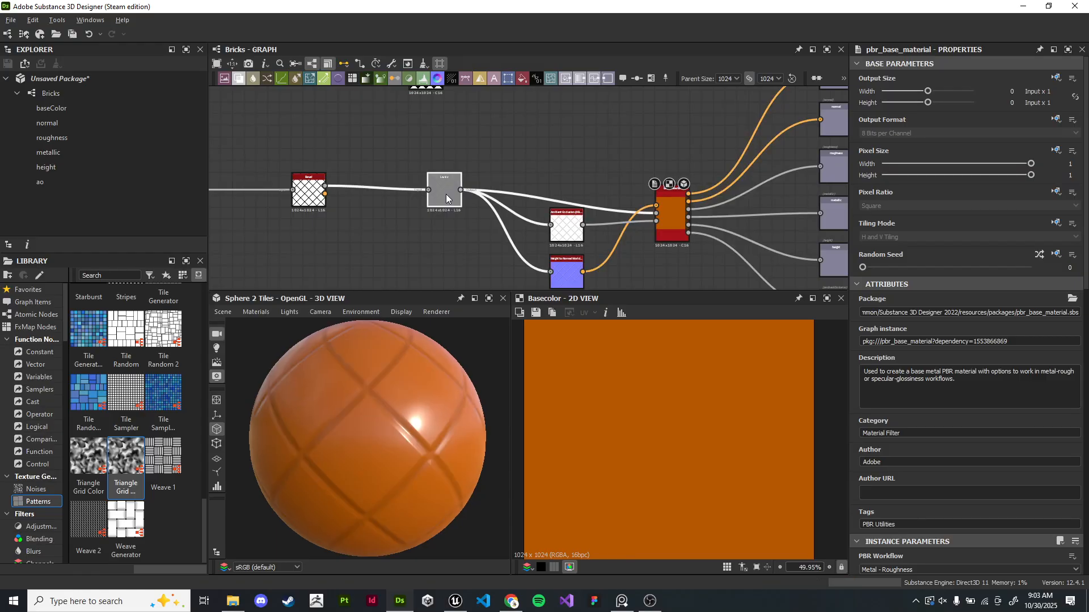
double_click(446, 194)
middle_drag(602, 144, 574, 183)
double_click(464, 141)
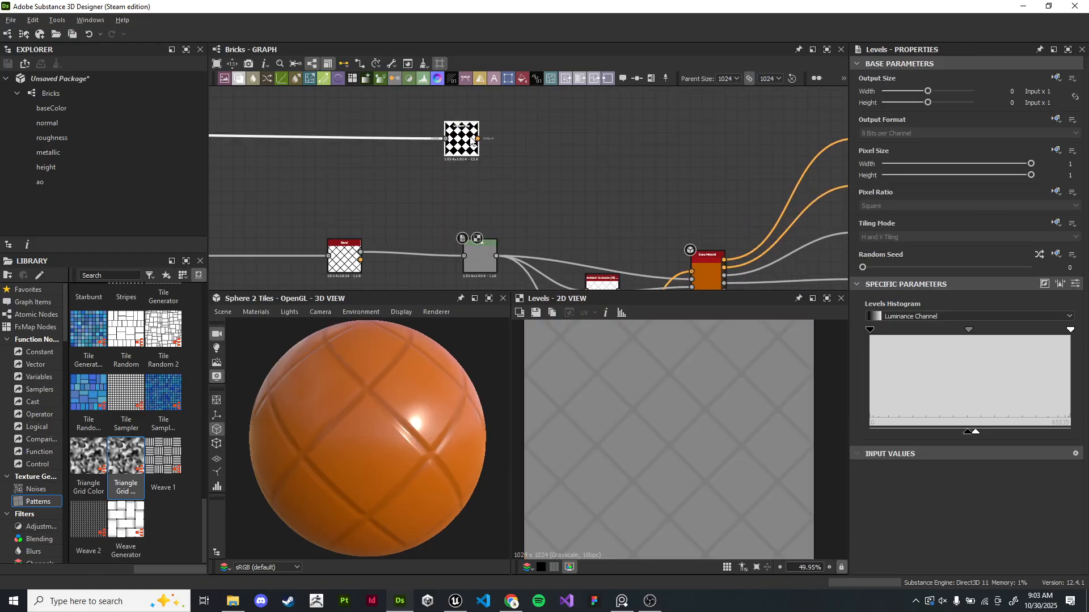
drag(464, 140, 558, 216)
scroll(618, 180, up, 3)
middle_drag(623, 179, 396, 43)
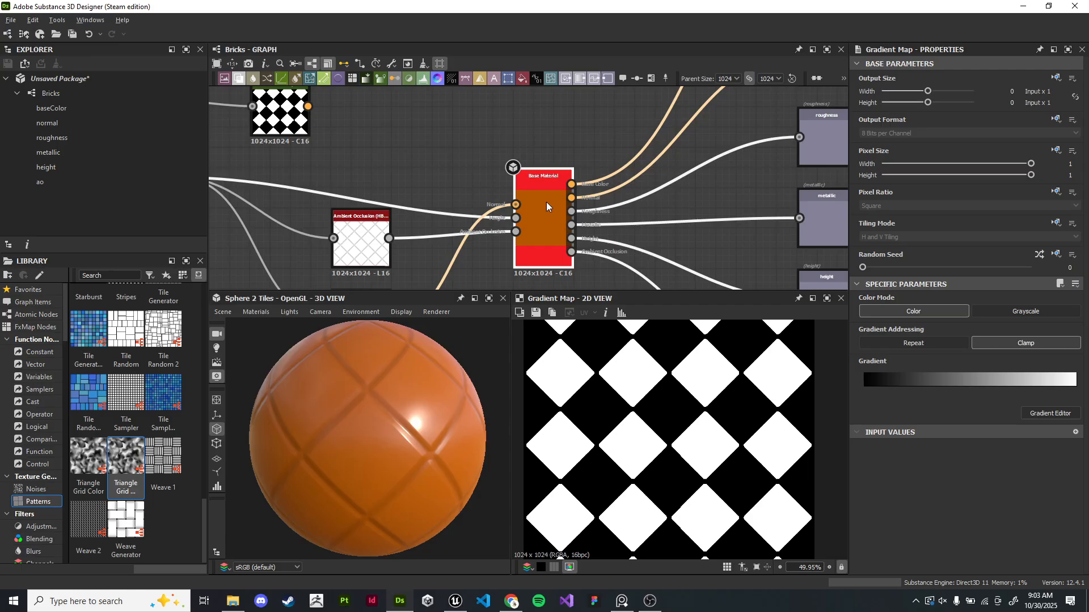
- Enable the Base Color user-defined map on the Base Material node
double_click(546, 201)
scroll(976, 423, down, 5)
scroll(978, 426, down, 3)
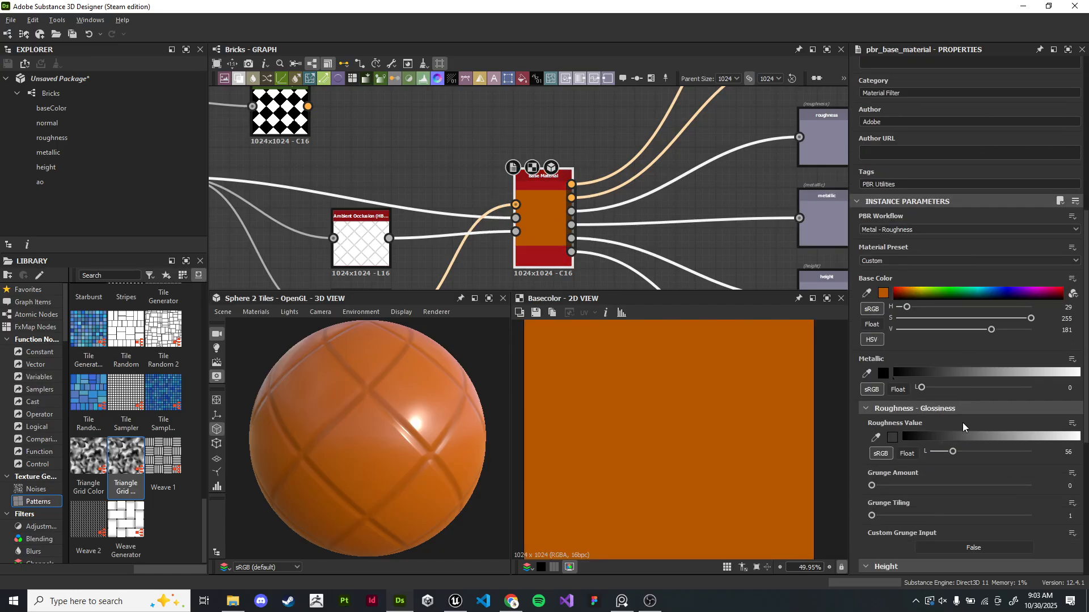
scroll(950, 352, down, 4)
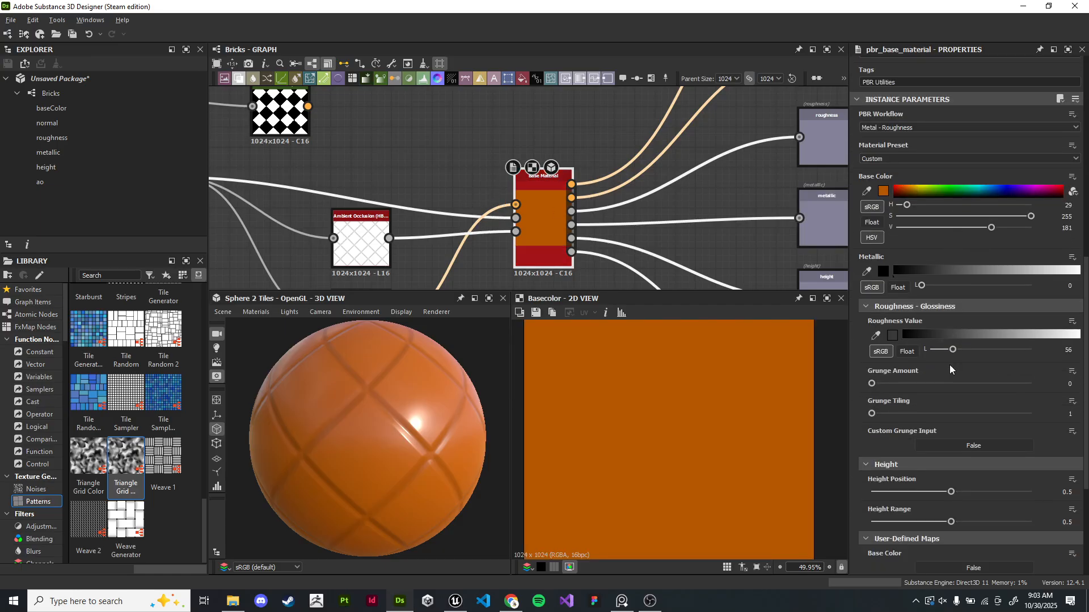
scroll(950, 369, up, 1)
scroll(950, 375, down, 4)
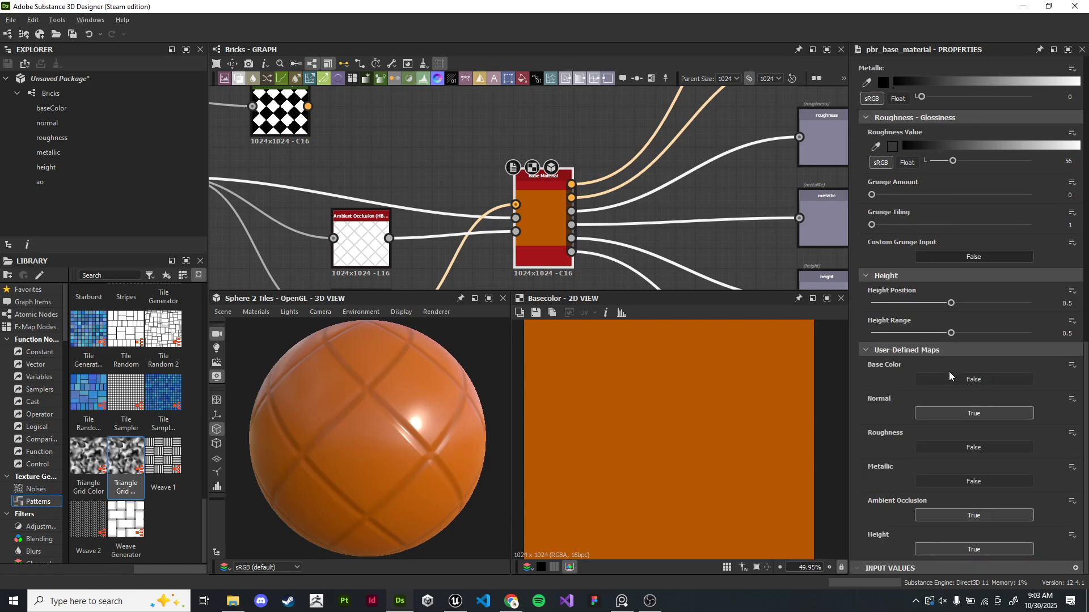
click(949, 384)
middle_drag(347, 140, 465, 188)
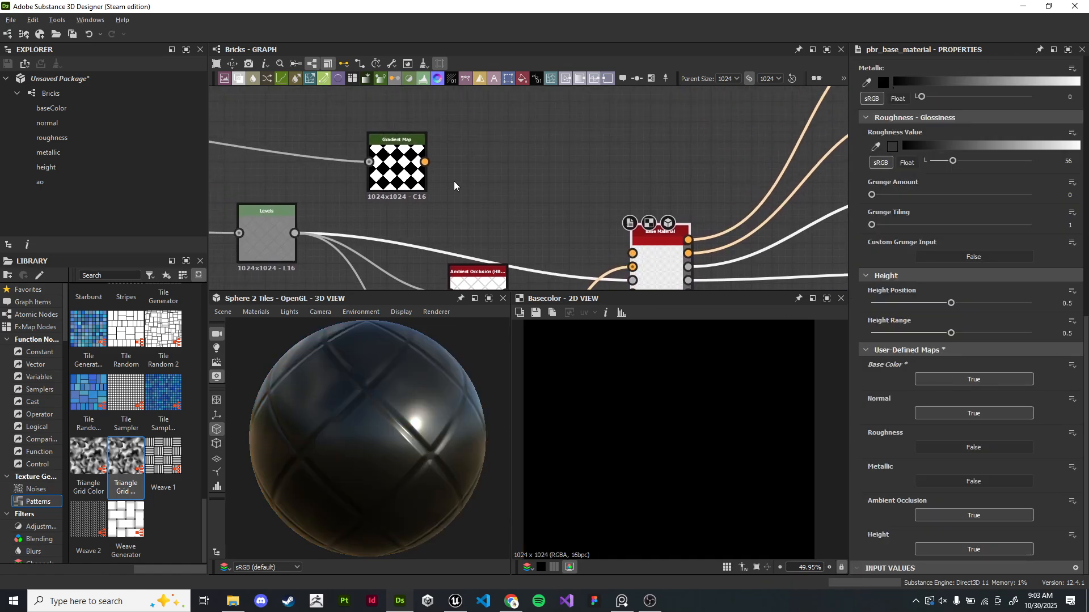
- Connect the Gradient Map output to the Base Material's Base Color input and check the result on the sphere
drag(424, 162, 632, 254)
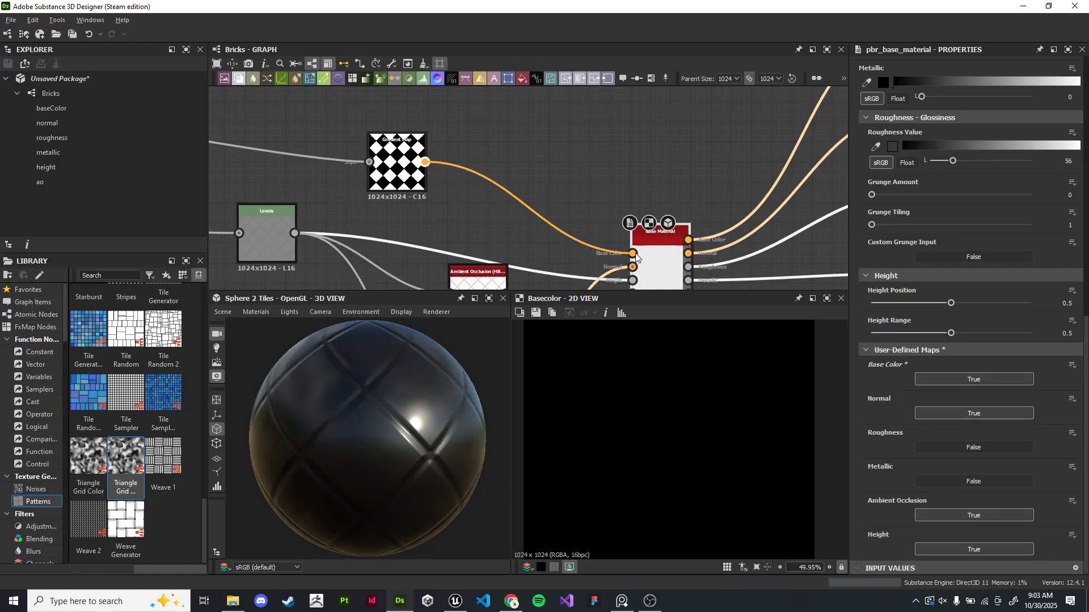
scroll(374, 431, down, 4)
drag(374, 431, 416, 416)
scroll(392, 397, up, 1)
scroll(392, 401, up, 3)
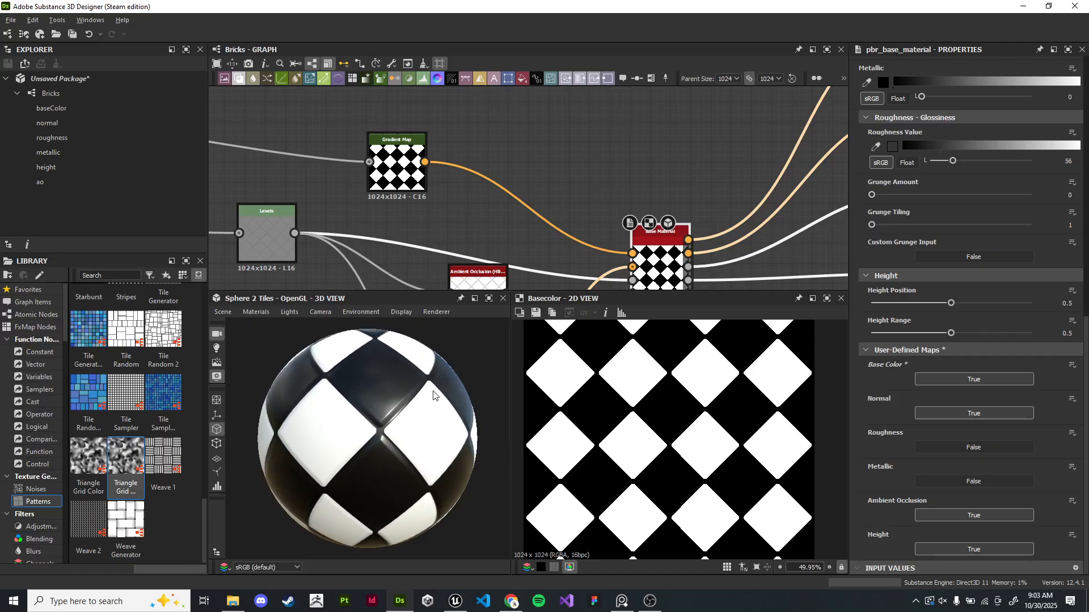
drag(433, 395, 329, 407)
scroll(376, 400, up, 2)
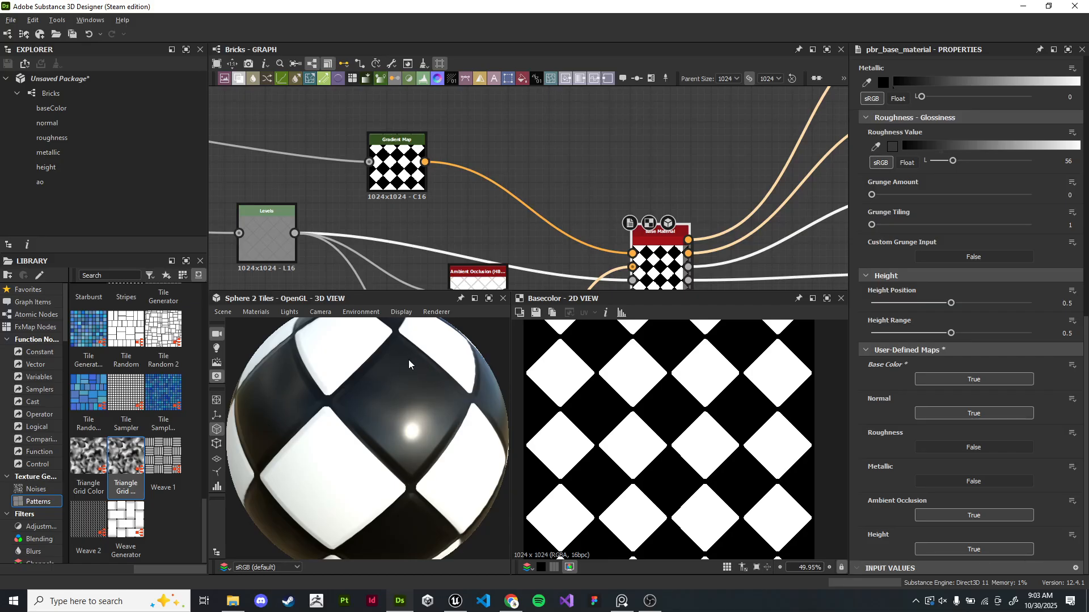
scroll(406, 414, down, 5)
scroll(405, 414, up, 6)
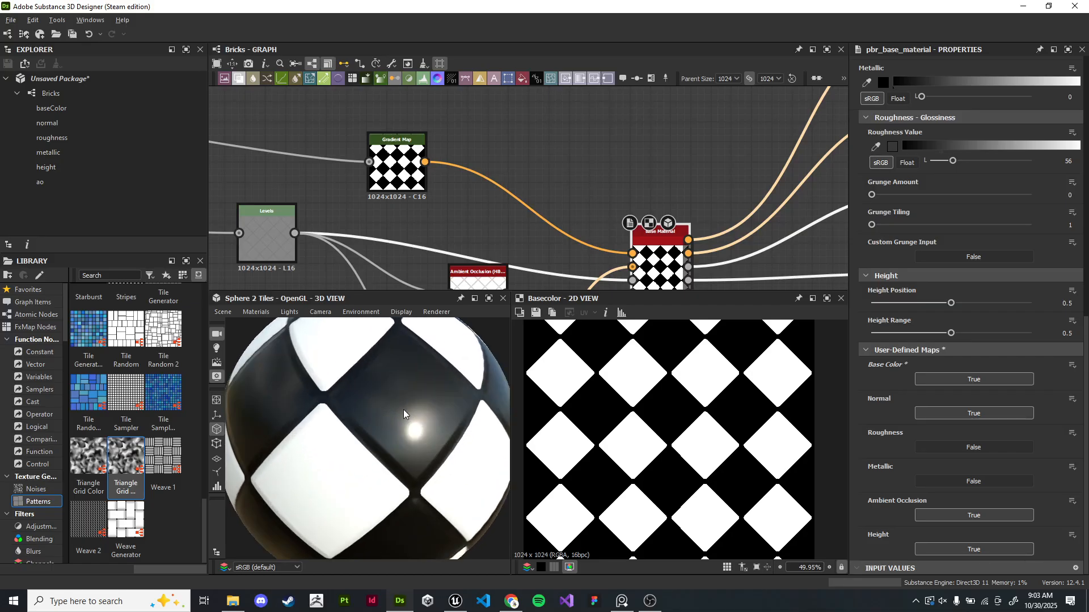
drag(405, 414, 418, 425)
- Add a Blend node fed from the Edge Detect output
scroll(368, 209, down, 5)
middle_drag(324, 181, 438, 177)
scroll(442, 164, up, 7)
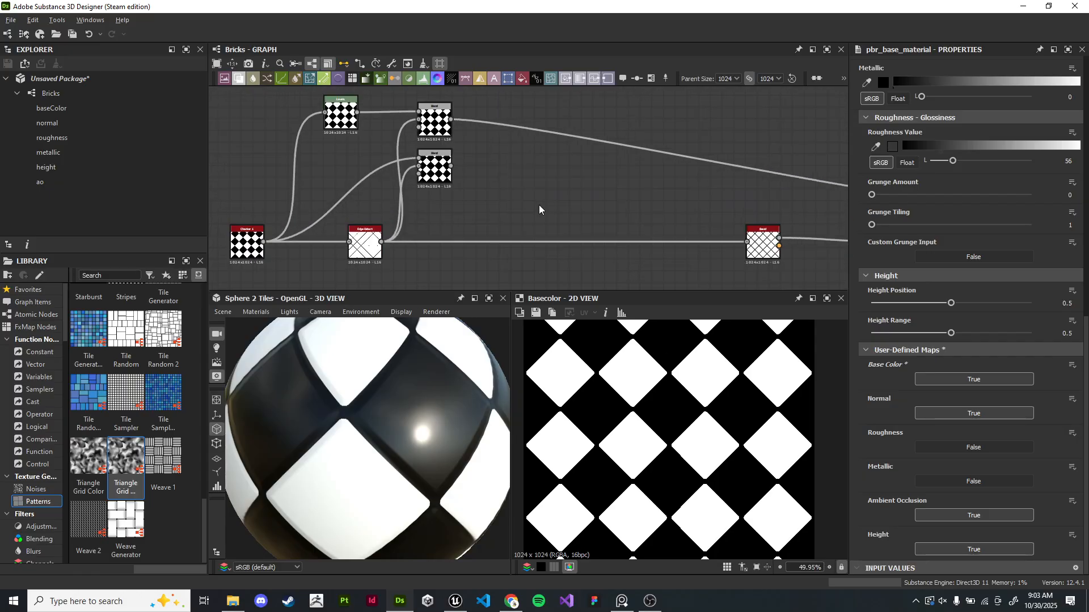
scroll(445, 154, down, 4)
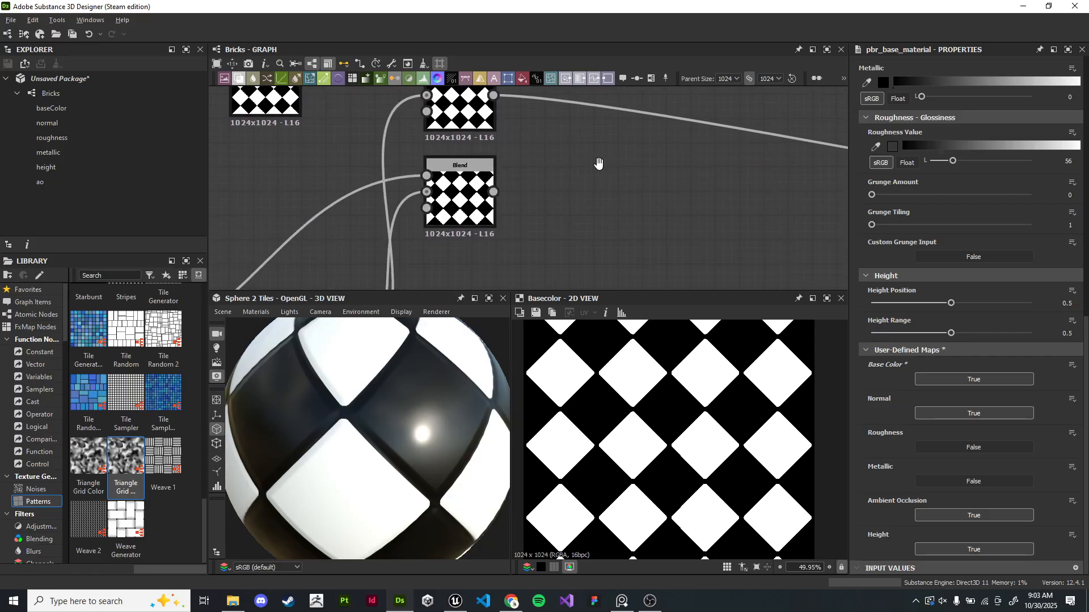
click(373, 237)
scroll(680, 434, up, 6)
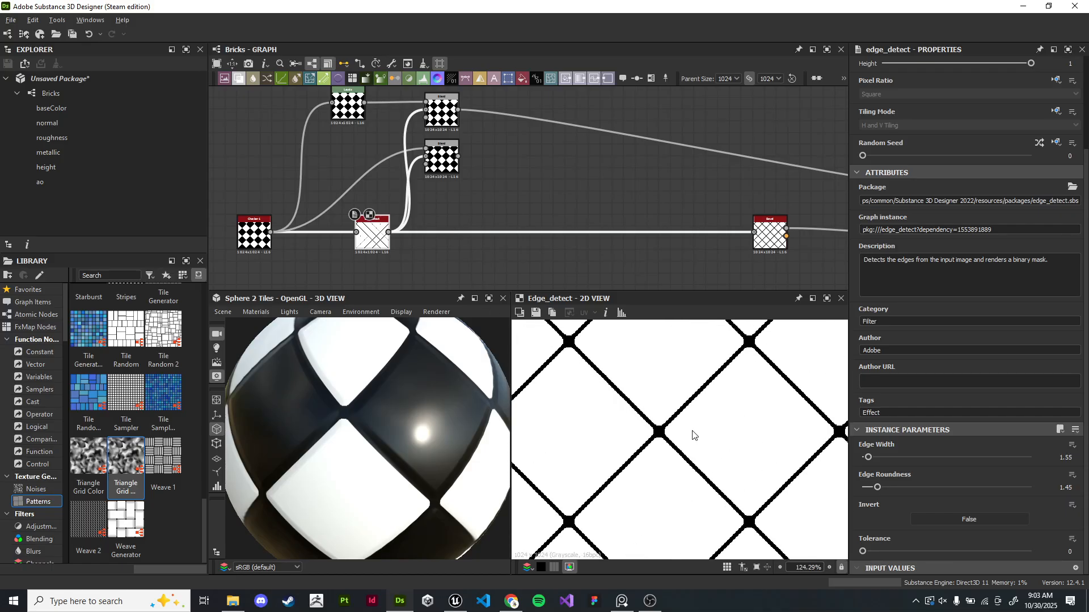
scroll(626, 205, down, 2)
middle_drag(626, 204, 569, 229)
scroll(569, 230, up, 1)
middle_drag(493, 218, 527, 217)
scroll(442, 236, up, 1)
middle_drag(444, 237, 418, 240)
drag(393, 250, 635, 103)
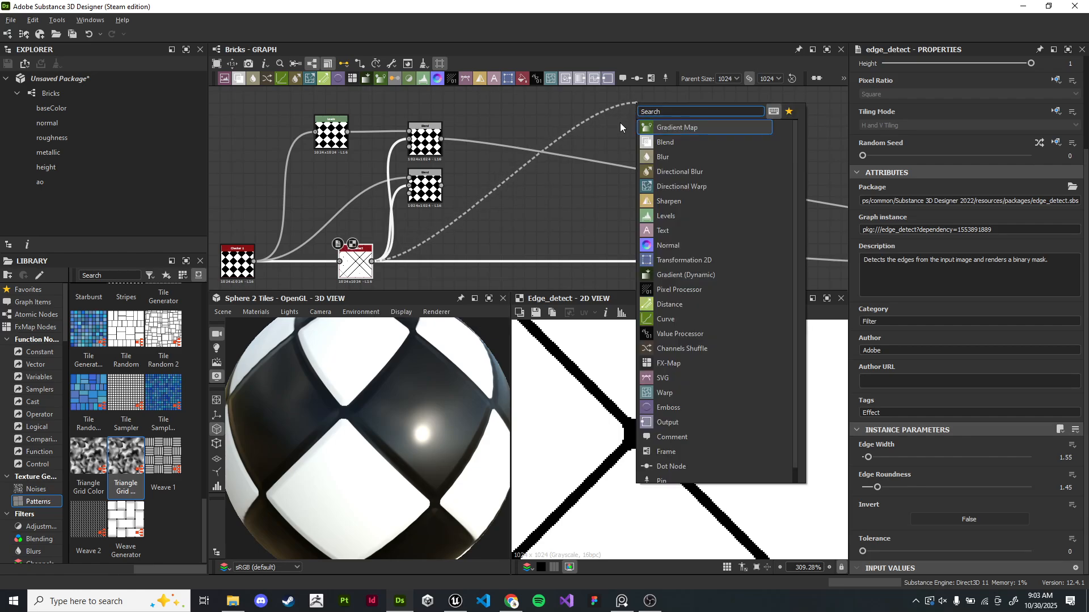
text(blend)
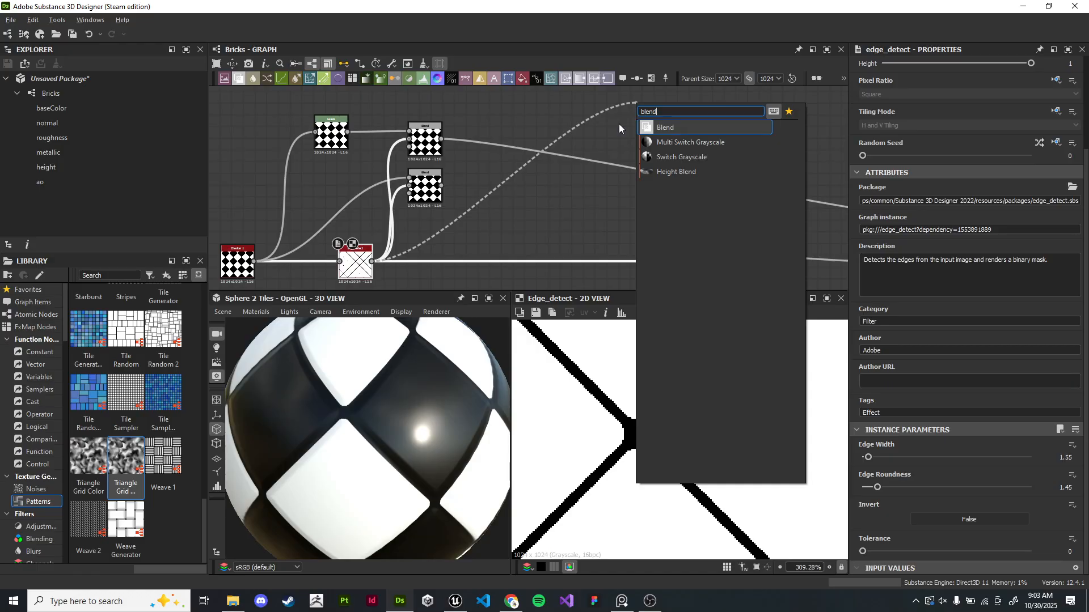
key(Return)
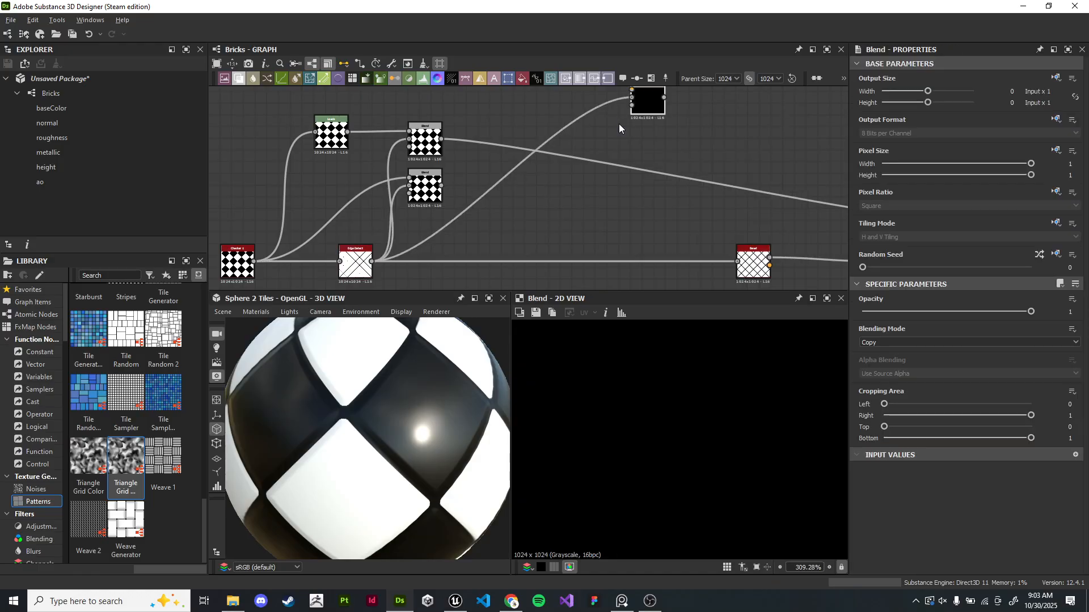
- Reposition the new Blend node in the graph
scroll(706, 115, up, 4)
middle_drag(706, 115, 742, 208)
drag(651, 198, 635, 167)
scroll(638, 168, down, 1)
middle_drag(652, 172, 697, 211)
scroll(630, 182, up, 1)
click(453, 113)
key(space)
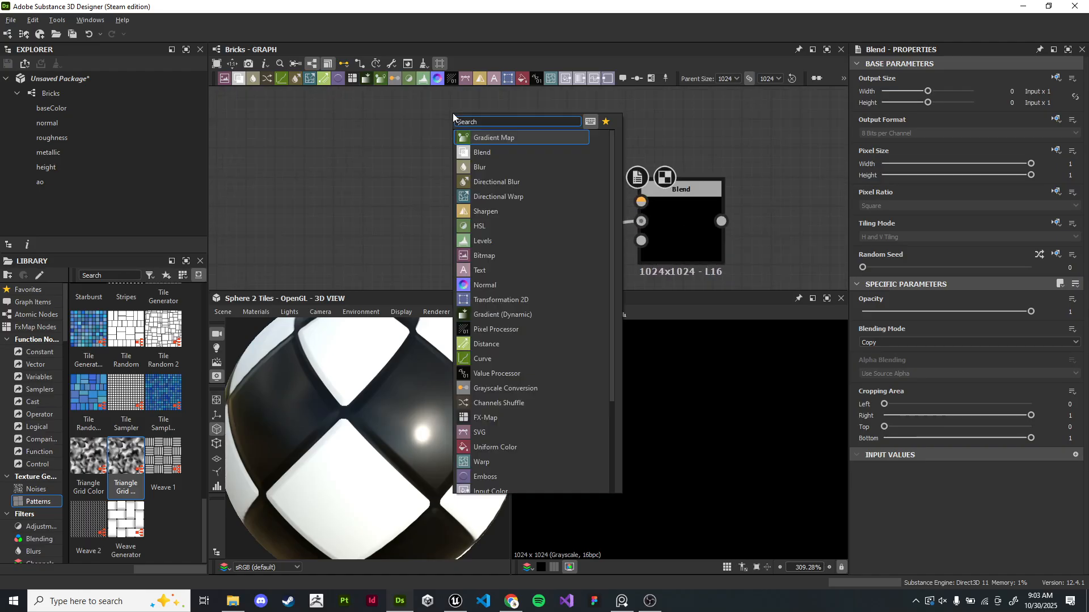
key(Escape)
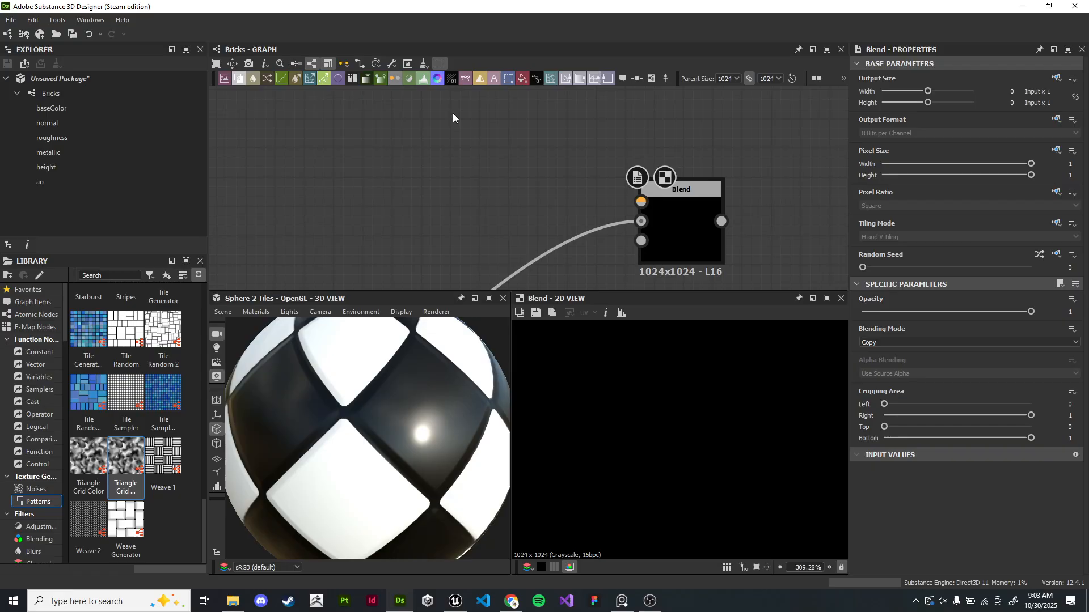
- Add a Uniform Color node and place it beside the Blend node
scroll(483, 199, down, 7)
middle_drag(434, 271, 488, 170)
scroll(442, 199, up, 1)
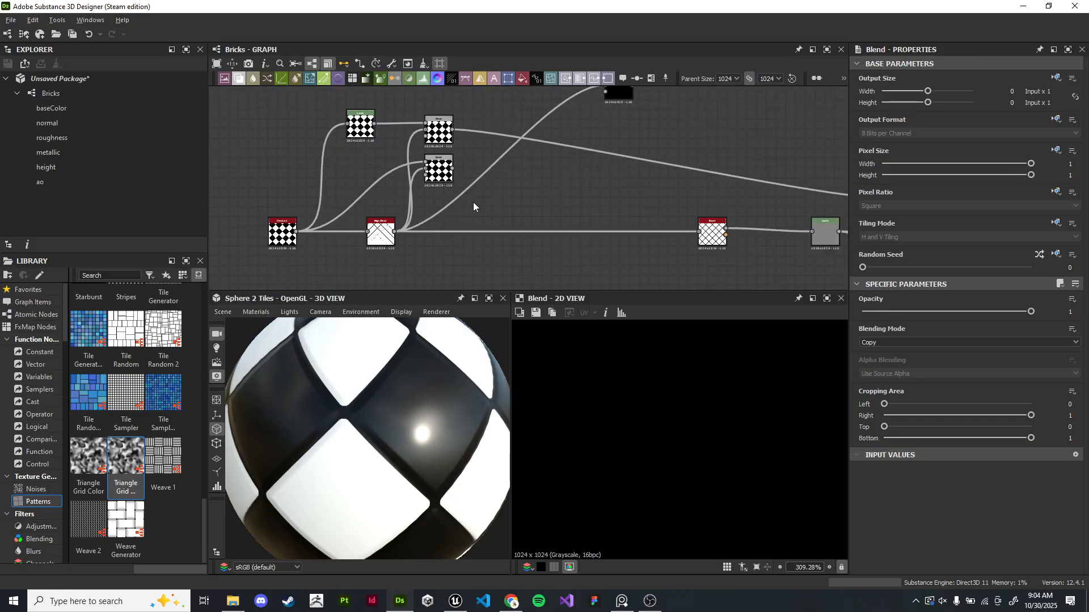
middle_drag(560, 106, 505, 233)
scroll(507, 228, up, 6)
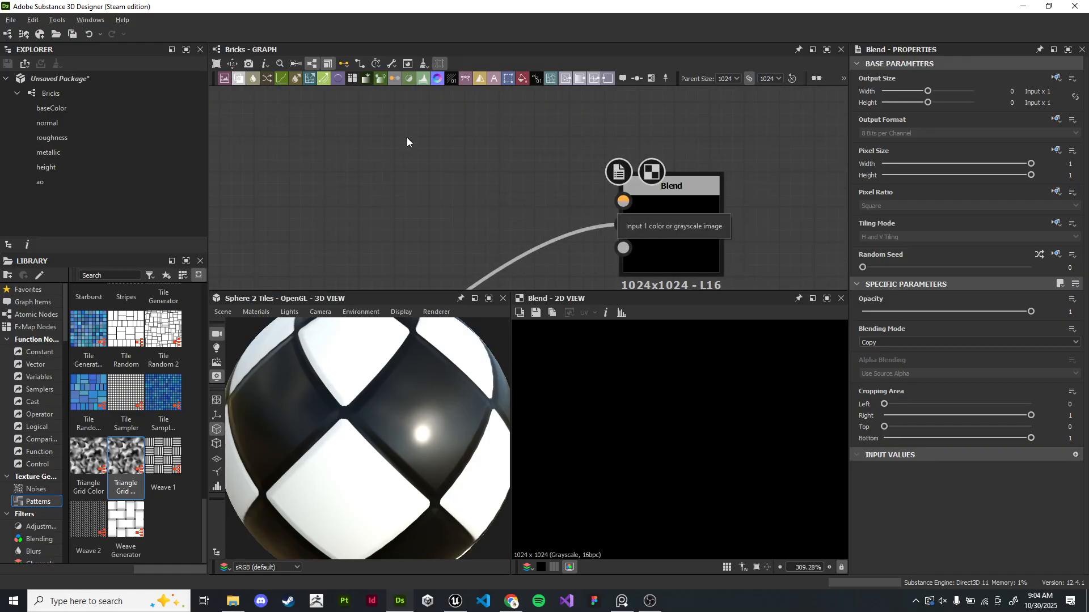
key(space)
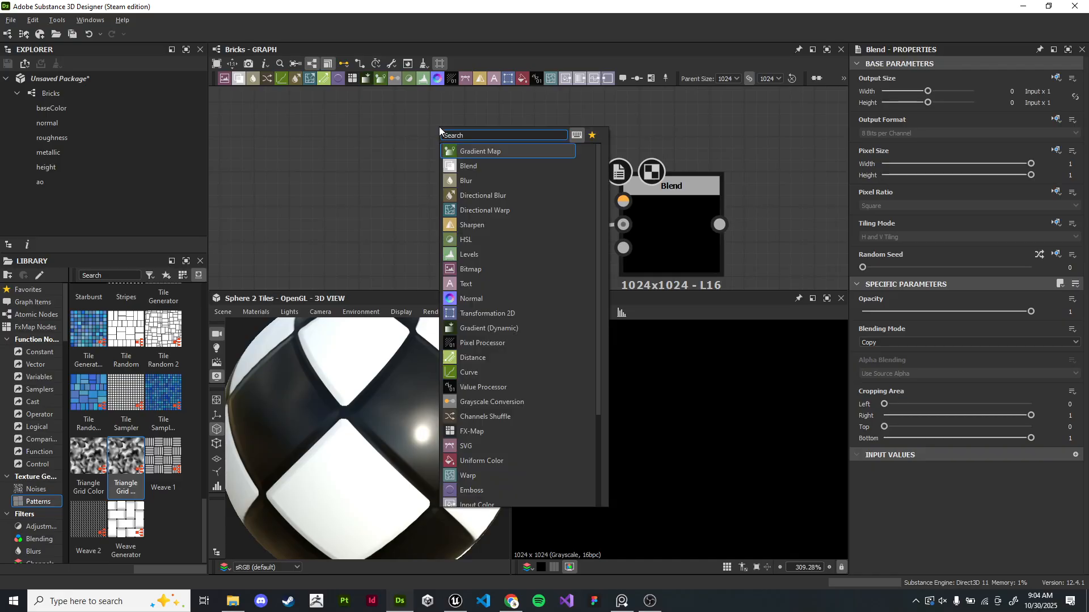
text(coll)
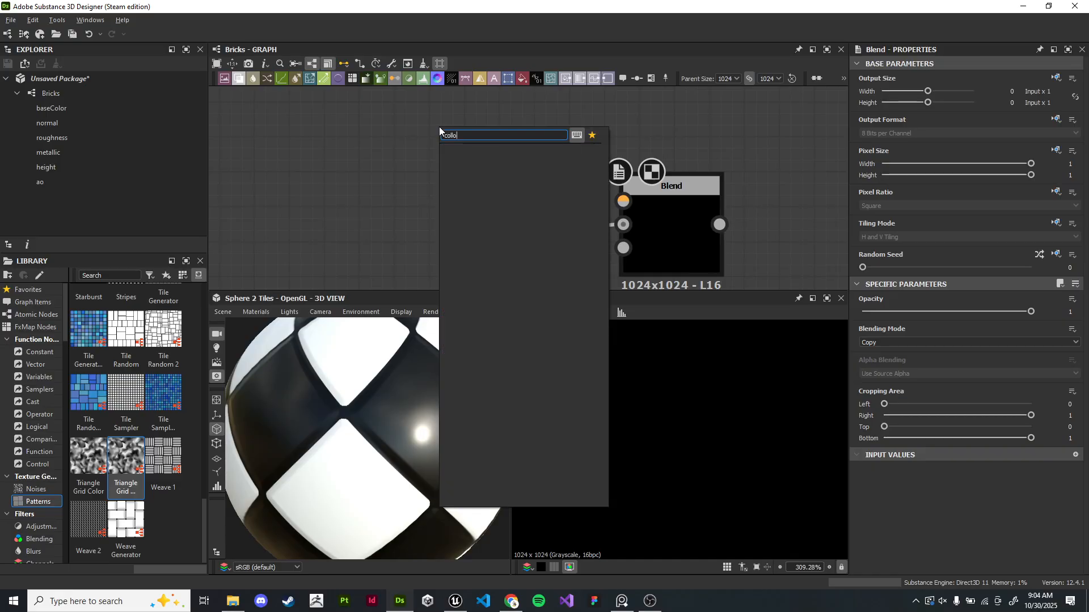
key(BackSpace)
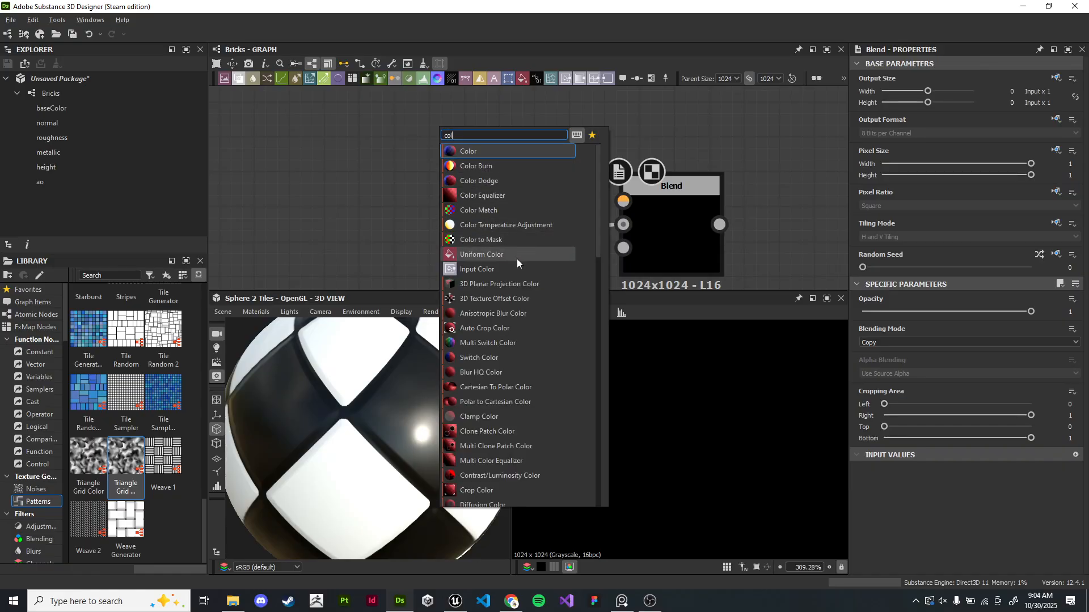
drag(460, 135, 432, 135)
text(uniform)
key(Return)
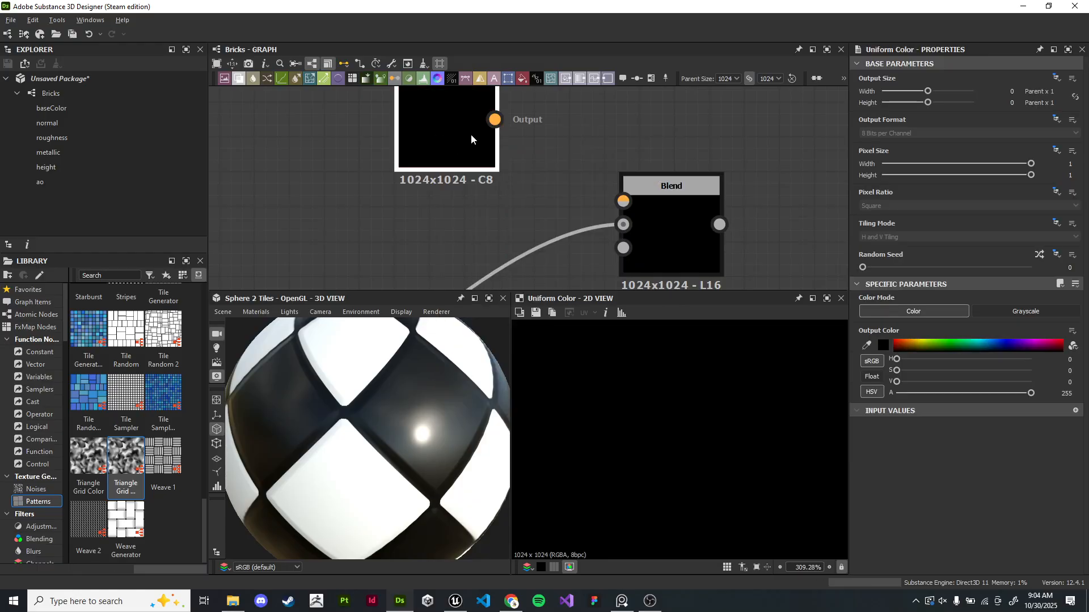
drag(471, 140, 362, 176)
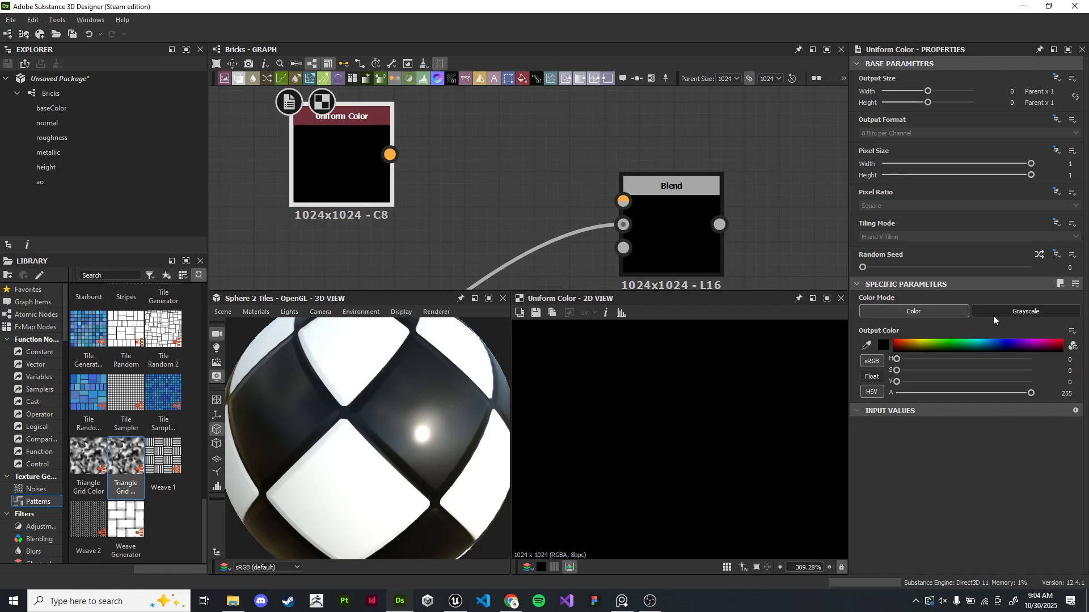
- Set the Uniform Color to magenta (H 302, S 255, V 181) and connect it to the Blend's Foreground input
click(1012, 311)
click(890, 309)
click(911, 344)
click(1021, 348)
drag(390, 154, 652, 205)
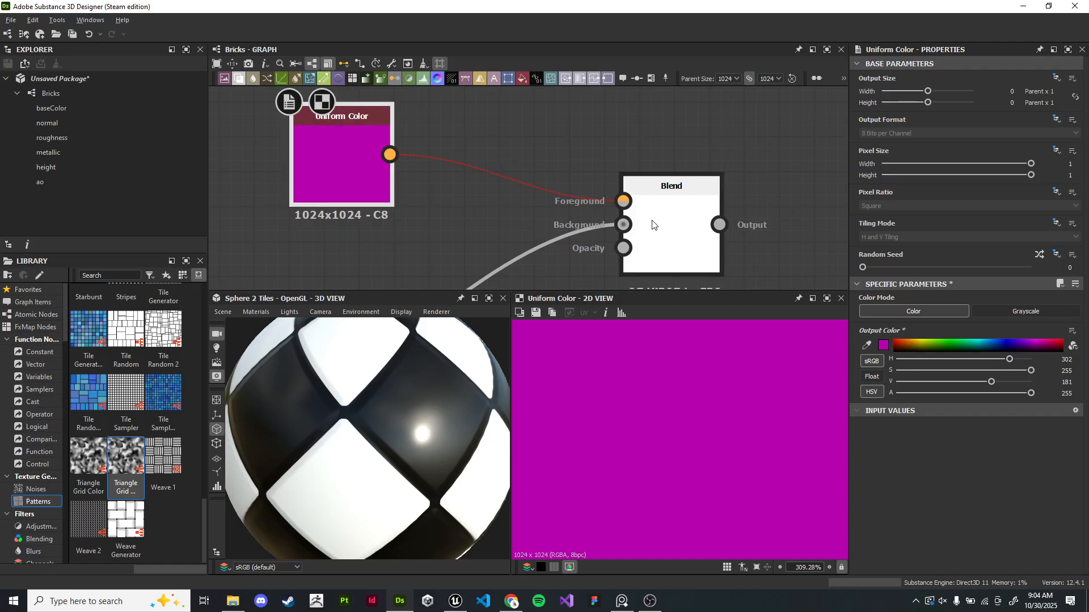
- Route the Edge Detect output into the Blend's Opacity input and delete its Background link
scroll(606, 161, down, 5)
middle_drag(423, 235, 467, 160)
middle_drag(527, 175, 481, 253)
middle_drag(485, 211, 492, 177)
drag(334, 267, 587, 106)
scroll(587, 107, up, 1)
middle_drag(587, 107, 575, 183)
drag(574, 165, 543, 169)
key(Escape)
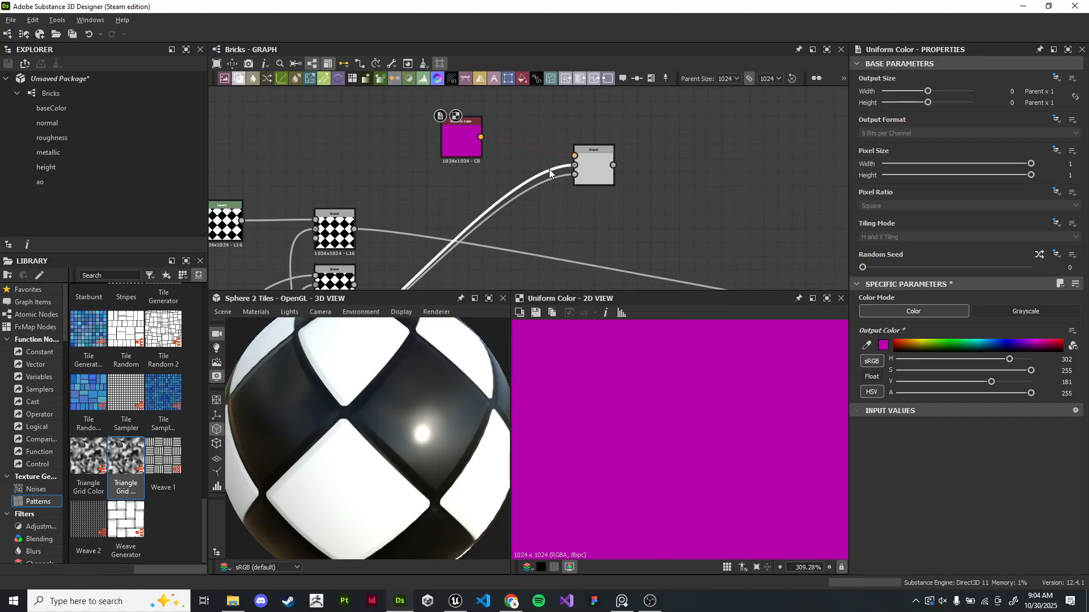
key(Delete)
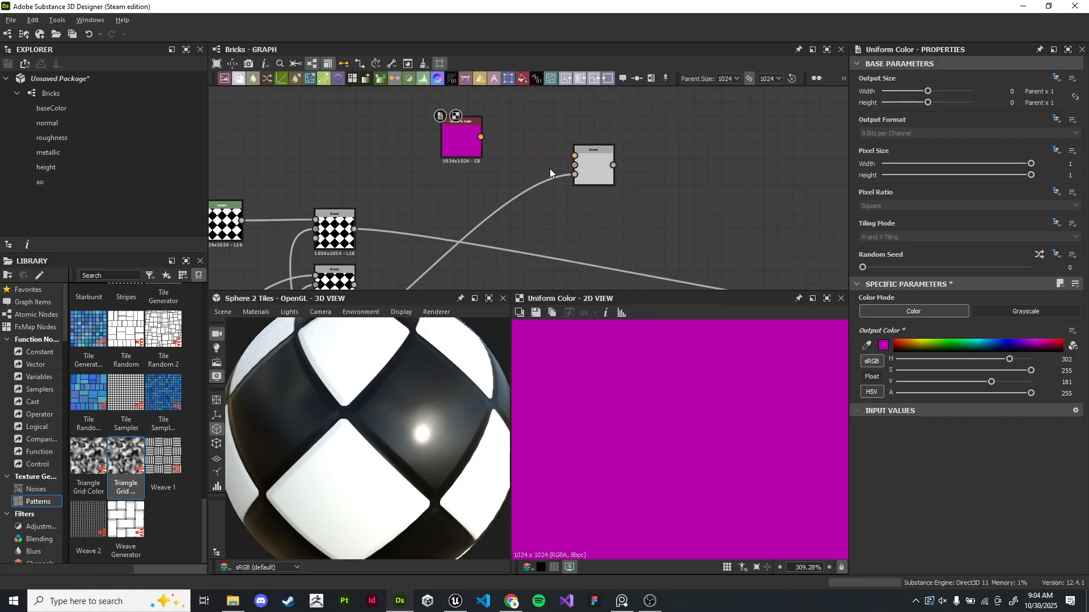
- Preview the Blend node's output in the 2D view
double_click(592, 170)
scroll(547, 201, up, 2)
middle_drag(547, 201, 612, 198)
scroll(553, 192, up, 2)
scroll(545, 251, down, 2)
middle_drag(542, 267, 717, 72)
middle_drag(625, 150, 444, 317)
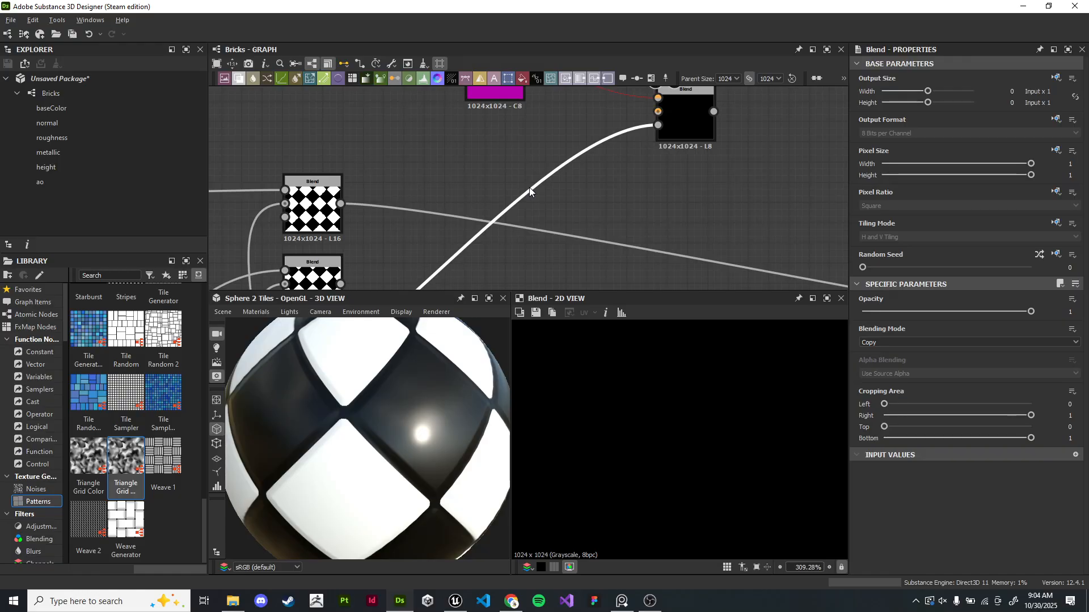
scroll(590, 207, down, 2)
middle_drag(590, 207, 526, 182)
- Try inserting a Gradient Map node on the link into the existing Gradient Map, then undo it
click(552, 147)
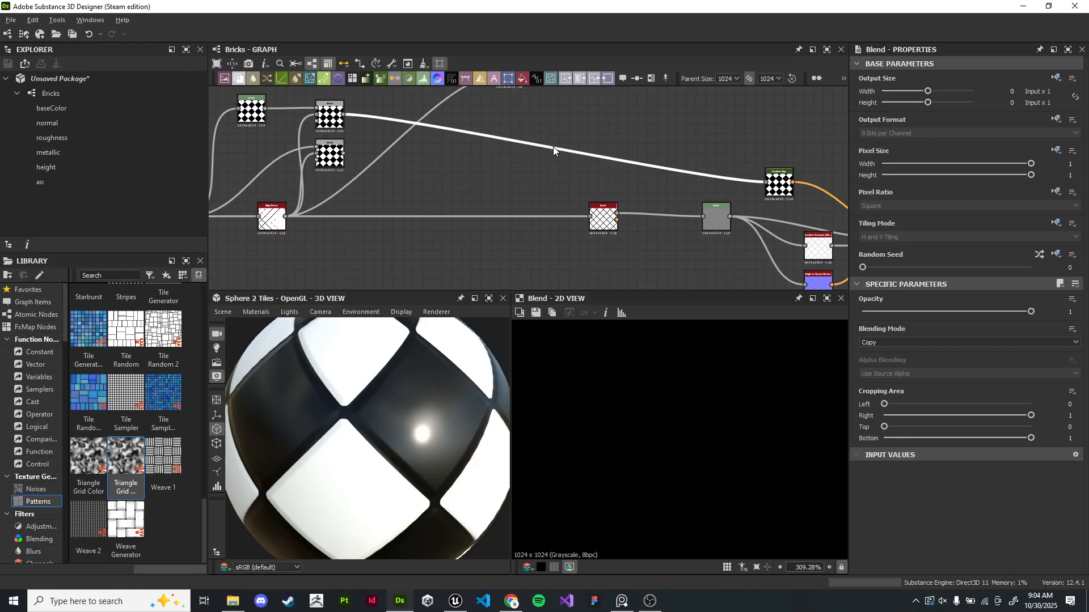
key(space)
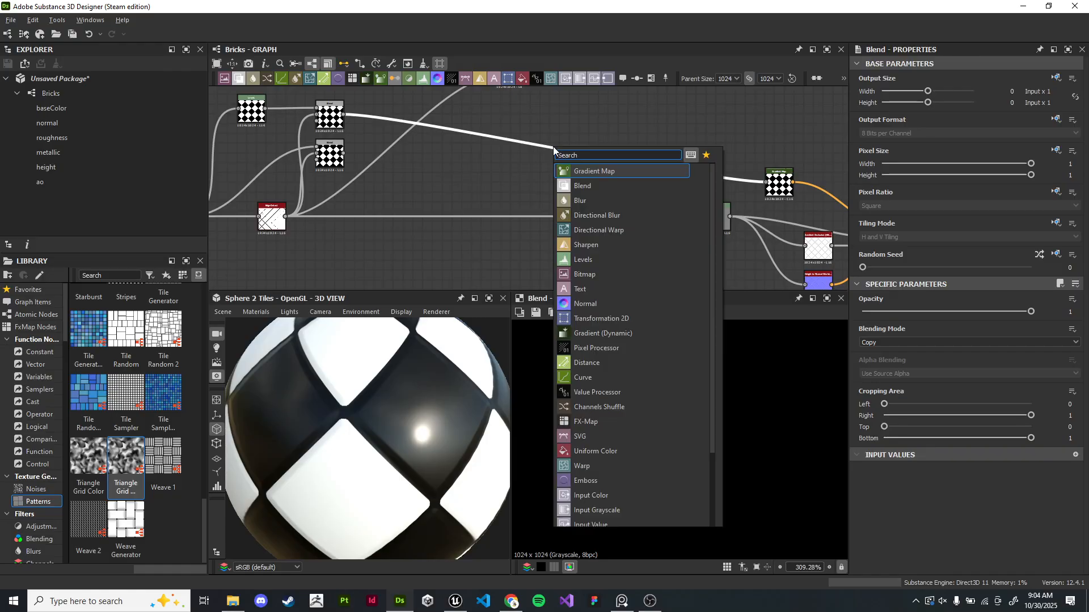
click(590, 174)
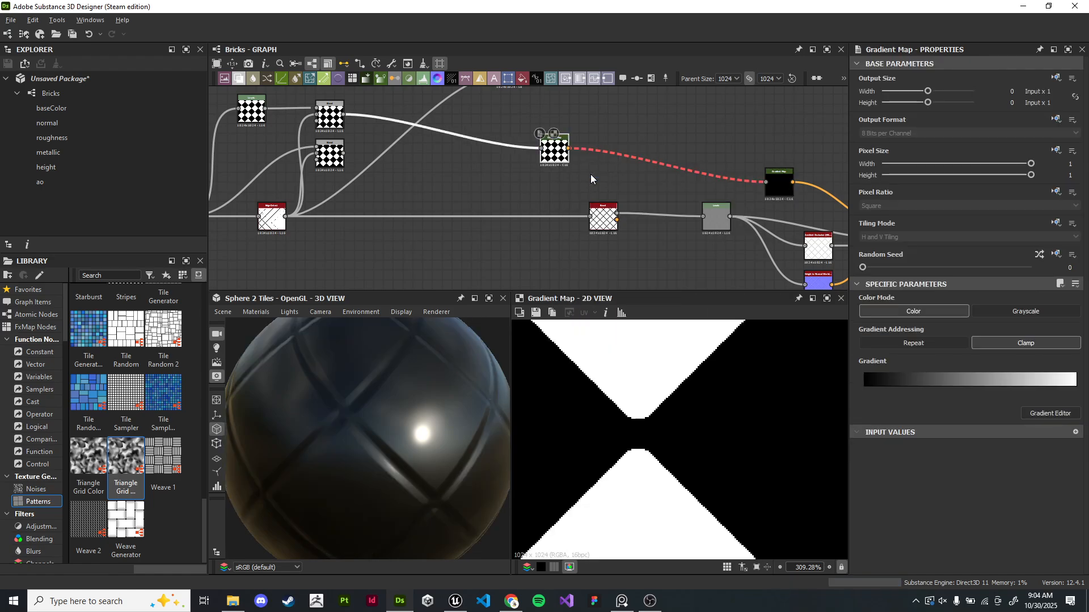
key(ctrl+z)
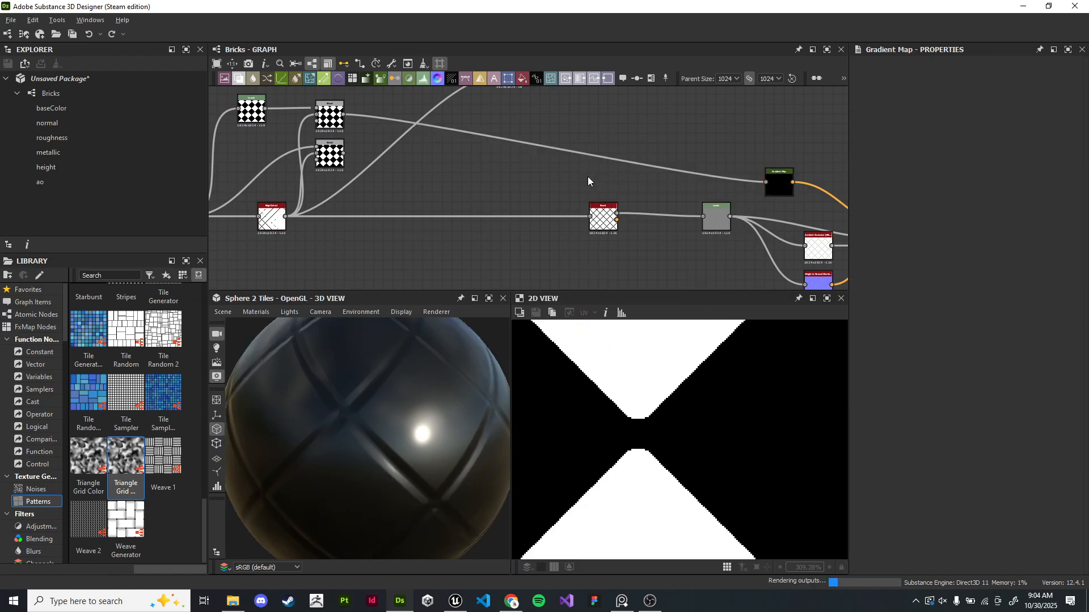
- Insert an Invert Grayscale node between the Edge Detect output and the Blend's Opacity input
middle_drag(434, 199, 507, 271)
middle_drag(402, 275, 468, 218)
scroll(468, 219, up, 2)
middle_drag(573, 154, 464, 231)
middle_drag(614, 108, 600, 155)
scroll(600, 155, up, 2)
scroll(599, 155, down, 2)
middle_drag(524, 210, 591, 127)
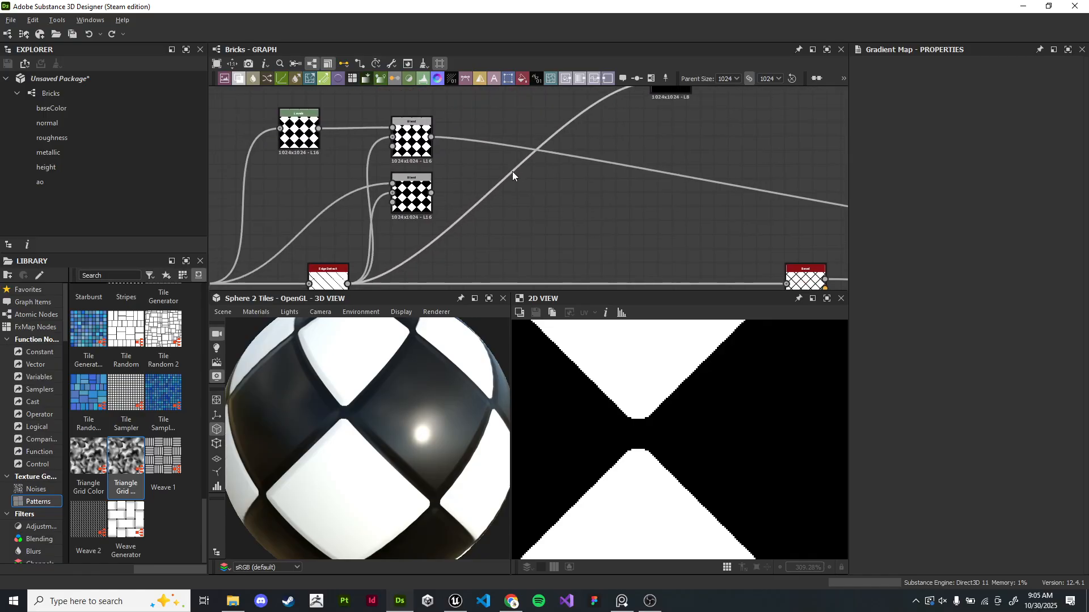
key(space)
text(invert)
key(Return)
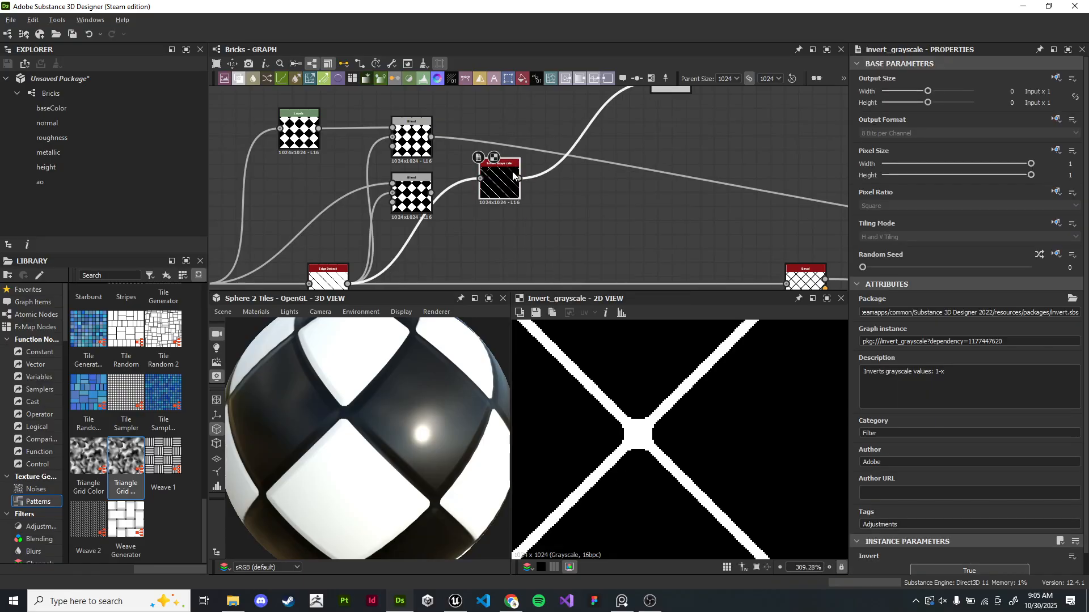
- Move the Invert Grayscale node into place between Edge Detect and Blend
middle_drag(512, 171, 540, 132)
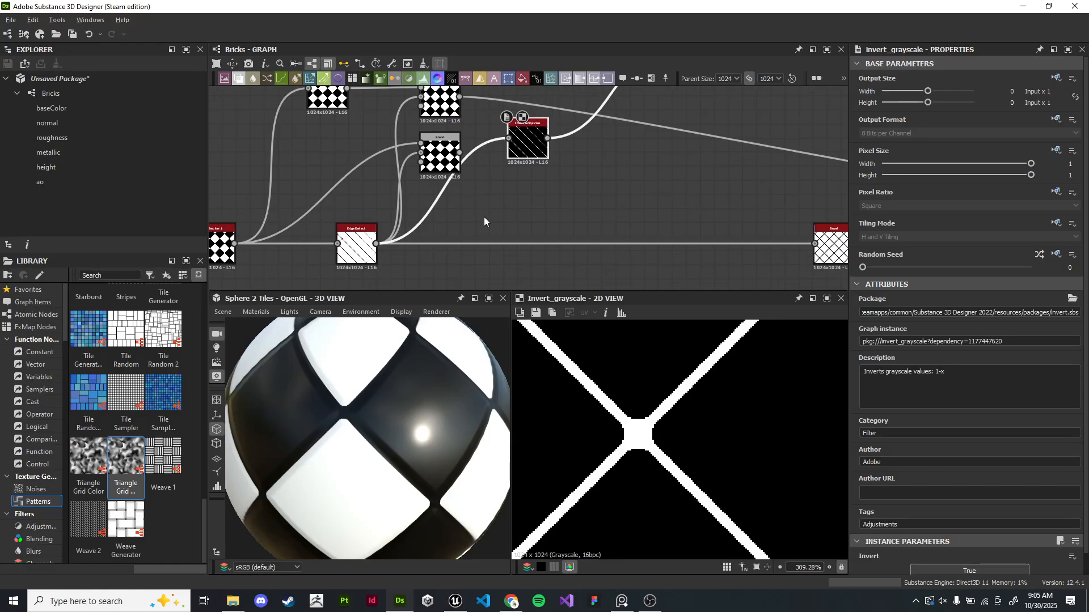
drag(526, 152, 551, 194)
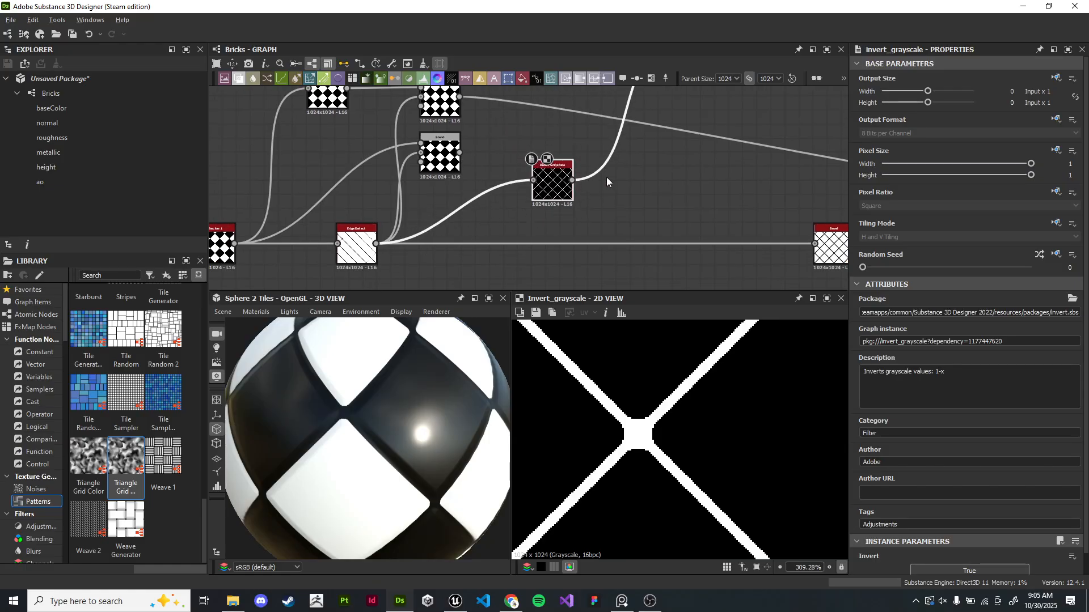
middle_drag(673, 104, 556, 219)
middle_drag(514, 170, 509, 220)
scroll(509, 220, up, 5)
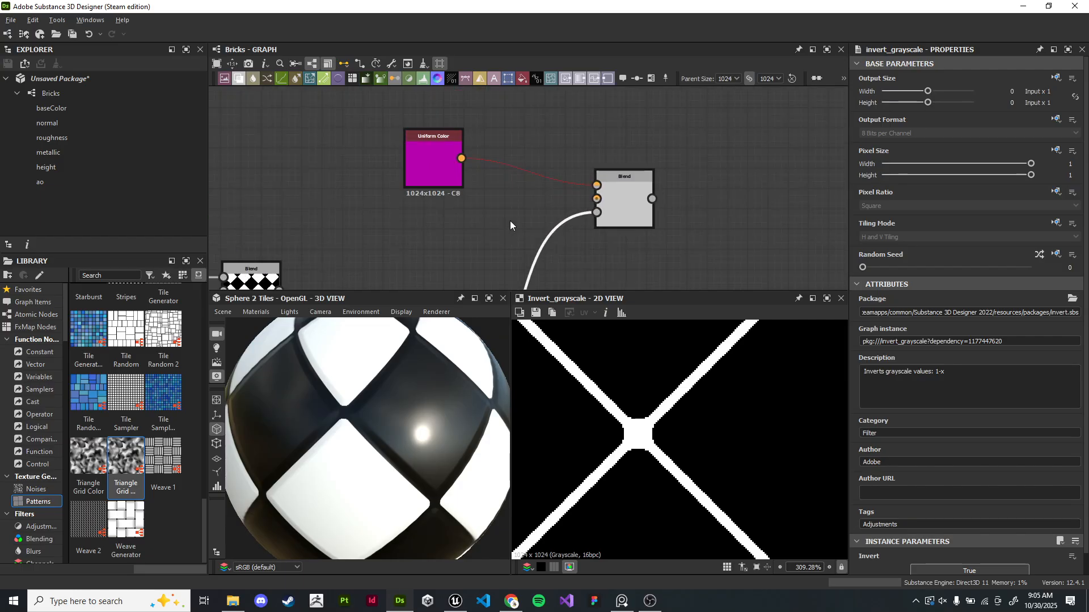
- Connect the Uniform Color output to the Blend's Background input too
click(667, 202)
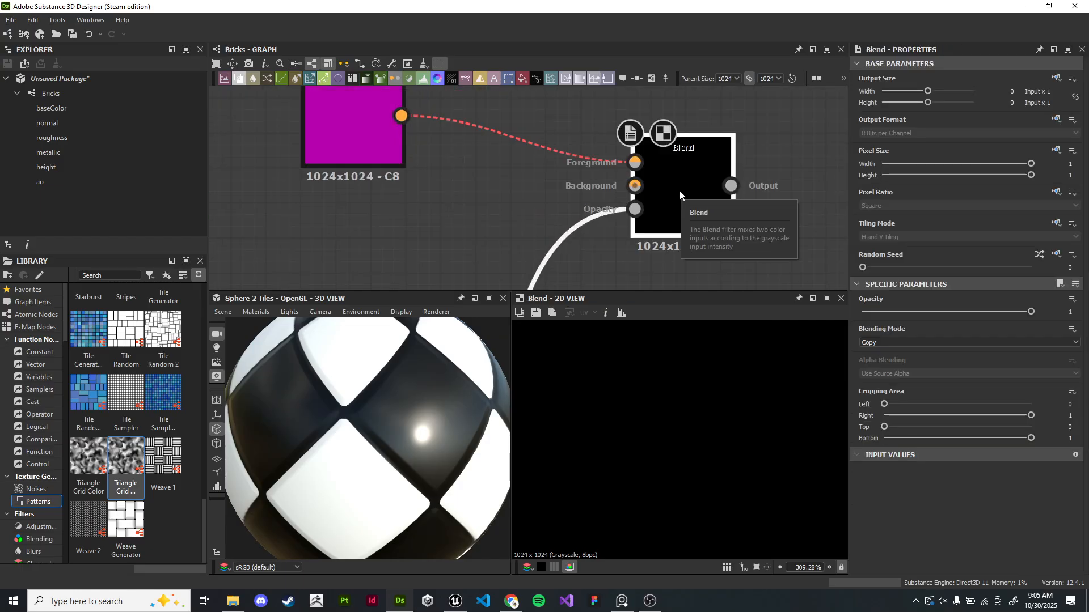
scroll(612, 230, down, 2)
scroll(612, 229, down, 3)
scroll(554, 206, up, 6)
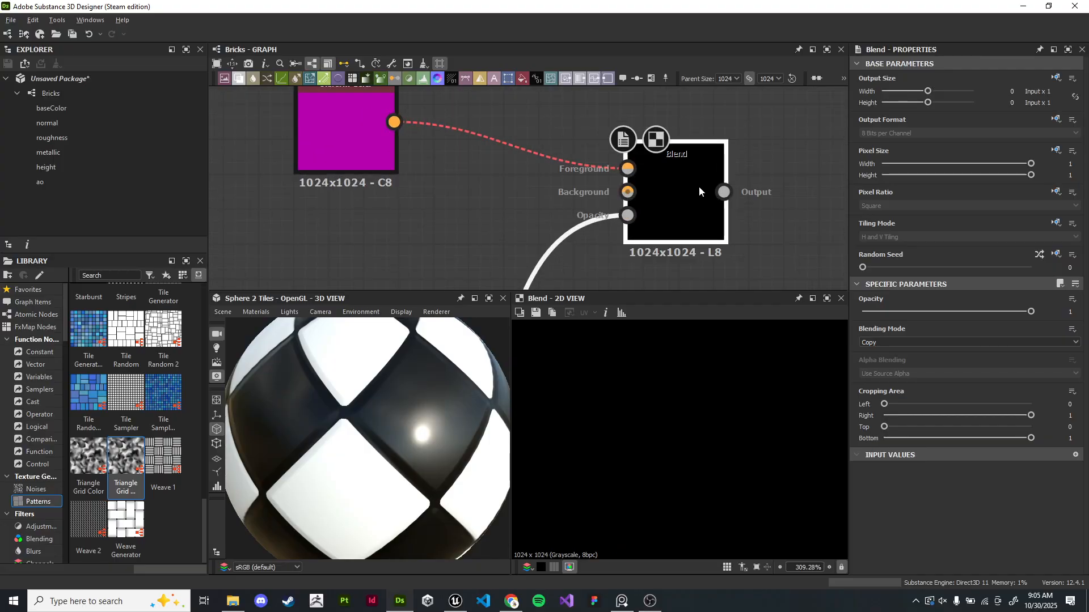
drag(392, 126, 627, 192)
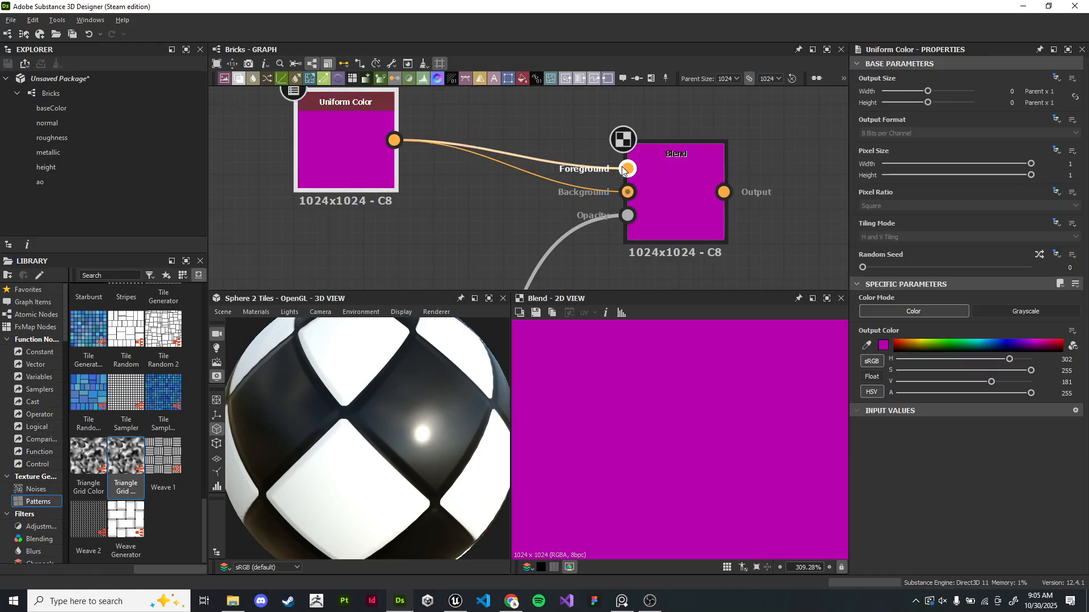
- Disconnect the Uniform Color node from the Blend's Foreground input
click(603, 167)
key(Delete)
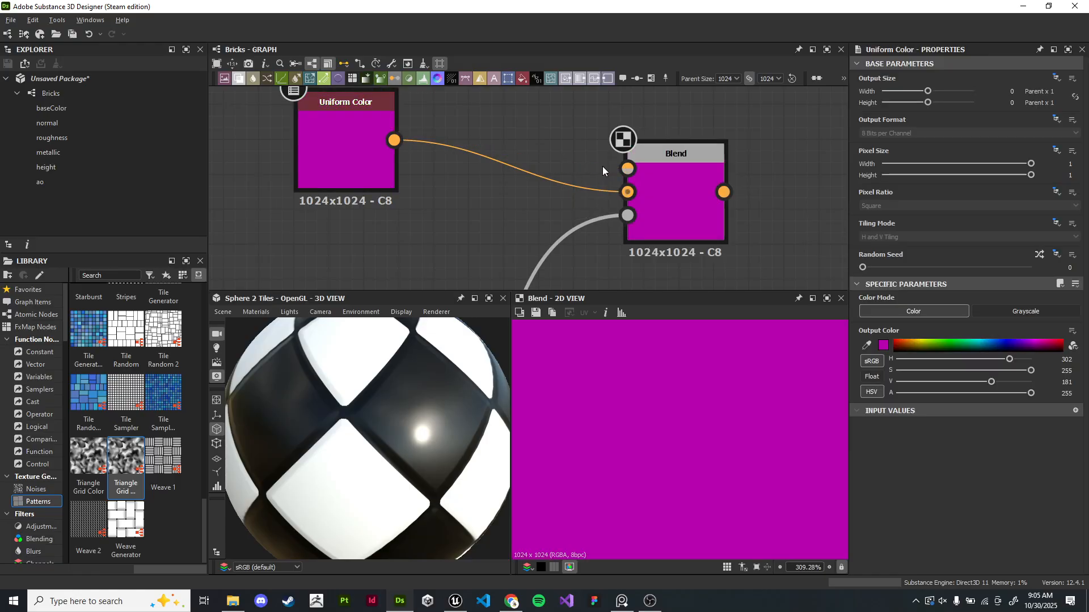
drag(318, 150, 336, 219)
middle_drag(442, 153, 441, 214)
scroll(413, 184, down, 3)
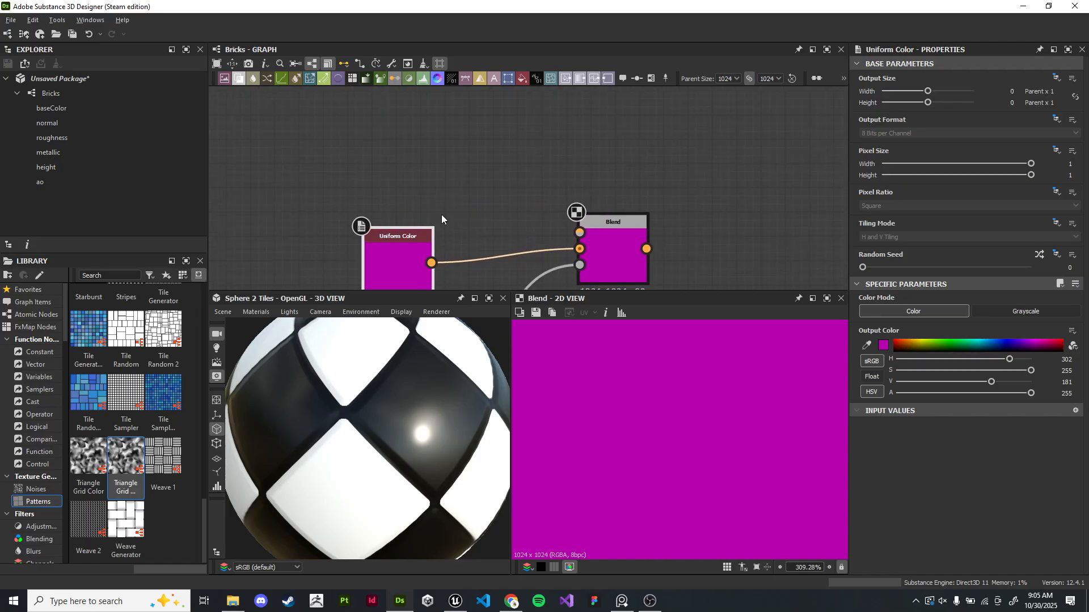
- Duplicate the Uniform Color node and connect the copy to the Blend's Foreground input
key(ctrl+d)
drag(527, 184, 406, 141)
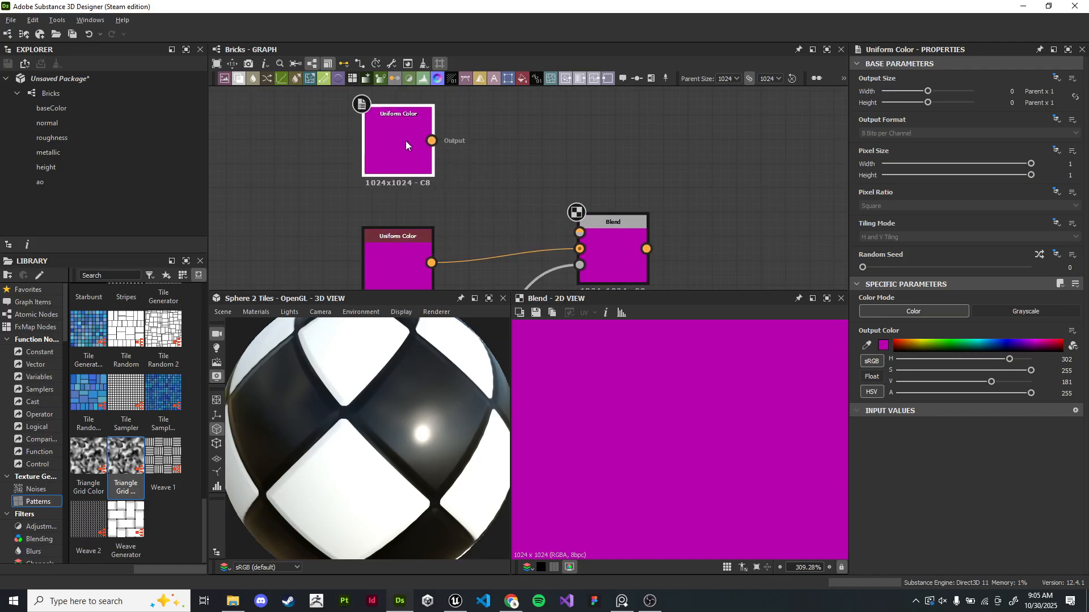
drag(431, 140, 579, 232)
- Set the duplicated Uniform Color's output color to red
click(895, 340)
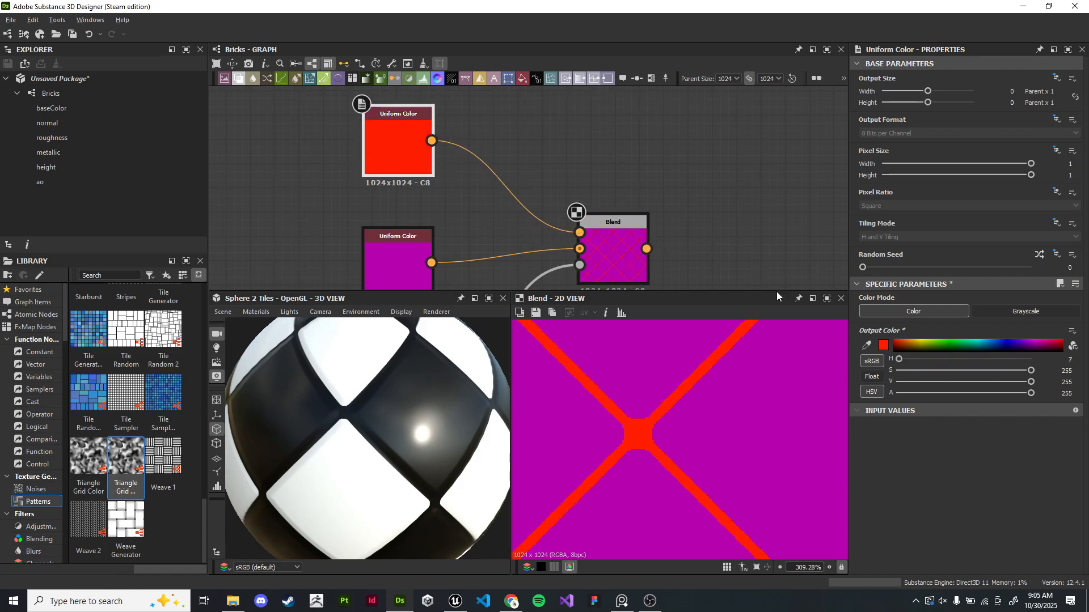
middle_drag(760, 259, 731, 218)
click(987, 313)
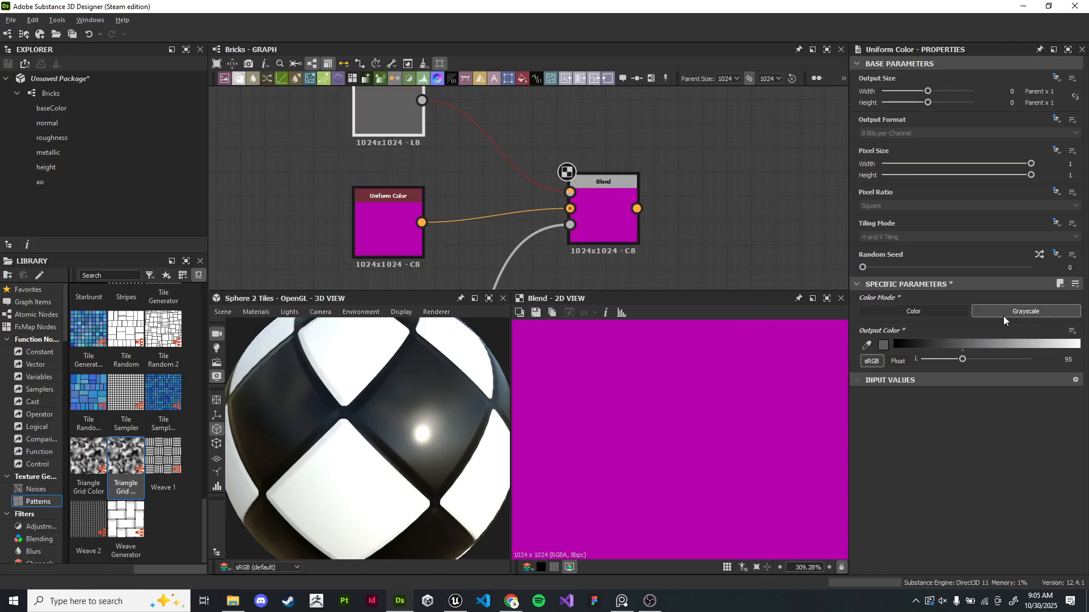
click(929, 307)
- Inspect the Invert Grayscale and Blend outputs in the 2D view
click(400, 229)
scroll(683, 375, down, 4)
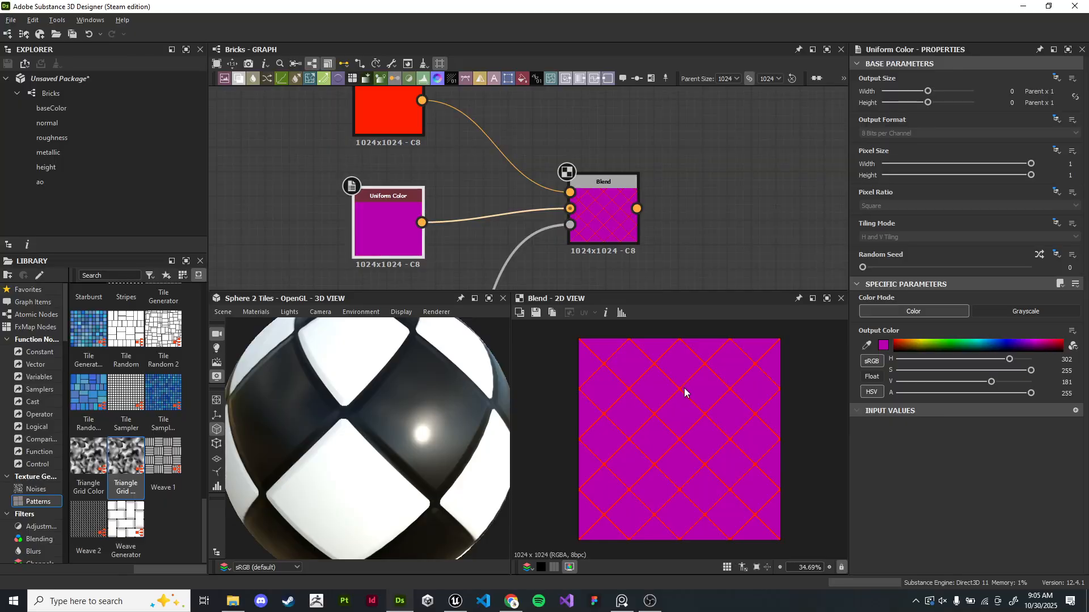
middle_drag(660, 261, 773, 35)
double_click(466, 240)
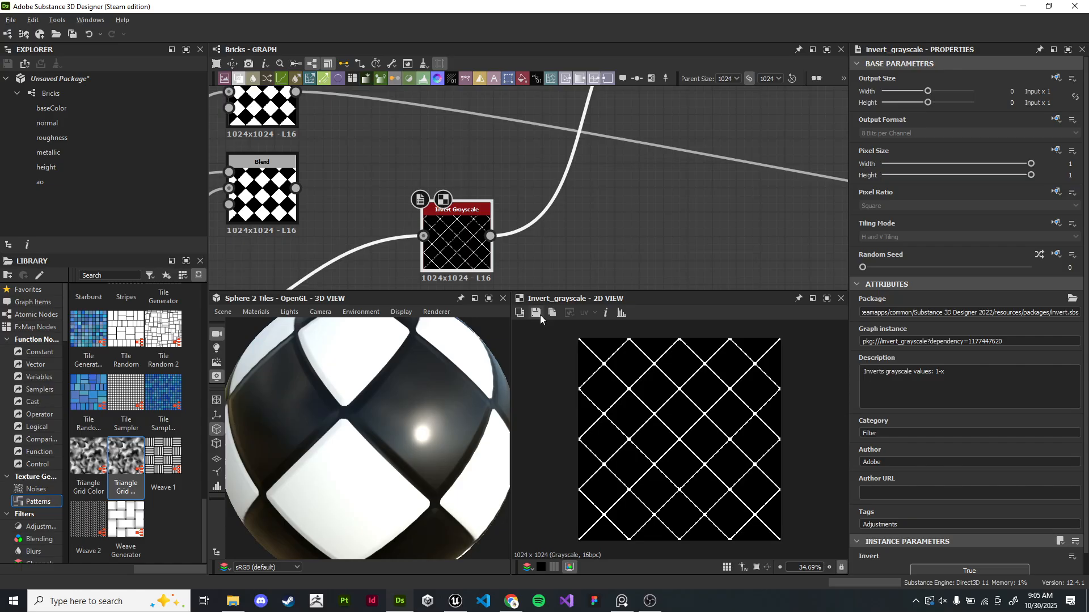
scroll(649, 386, up, 7)
middle_drag(709, 91, 631, 172)
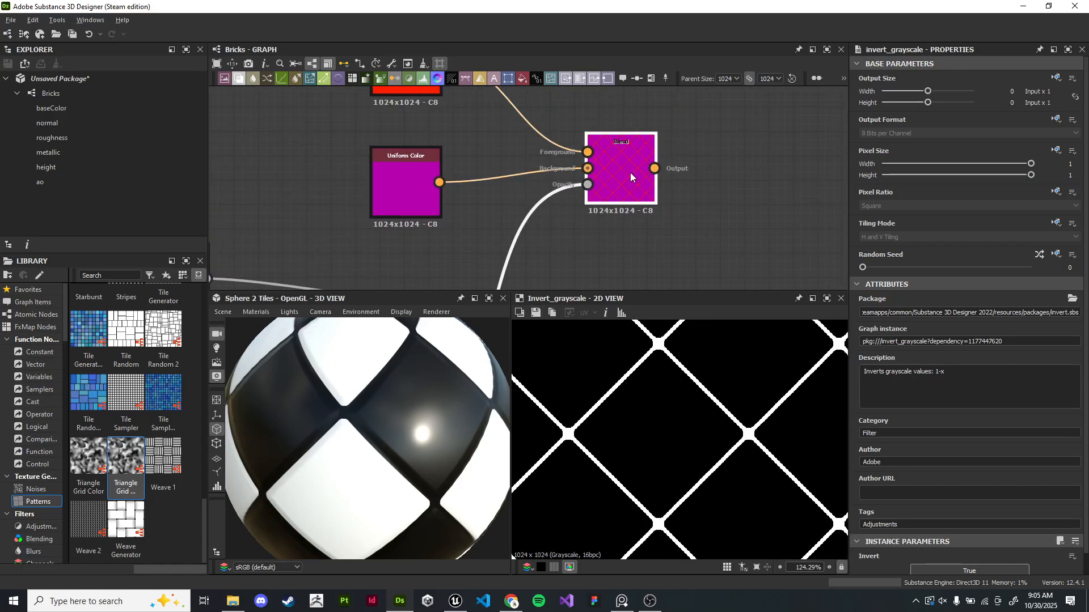
double_click(630, 176)
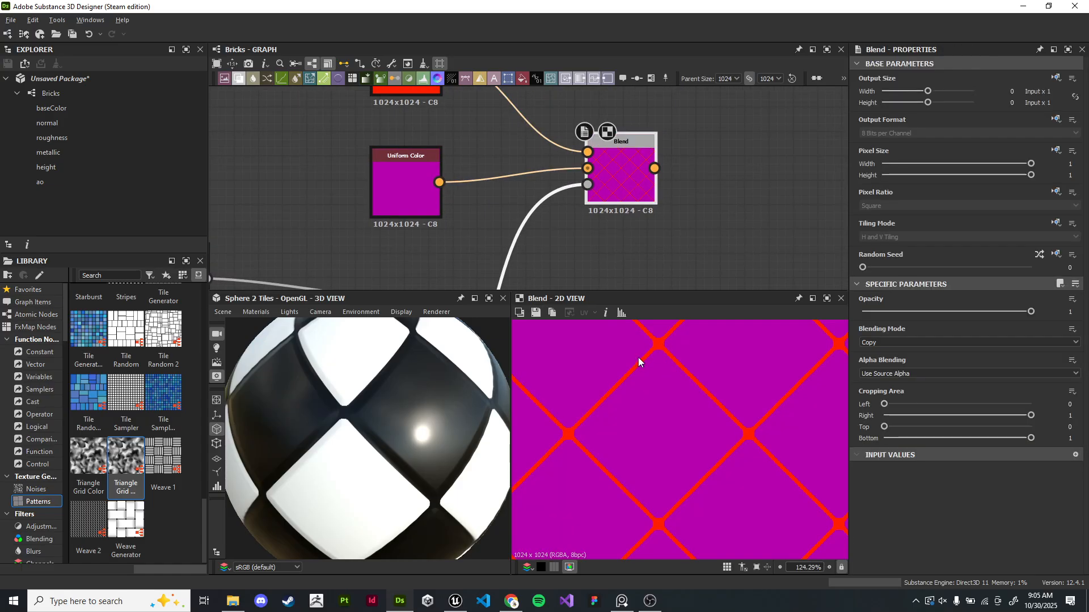
scroll(655, 355, up, 2)
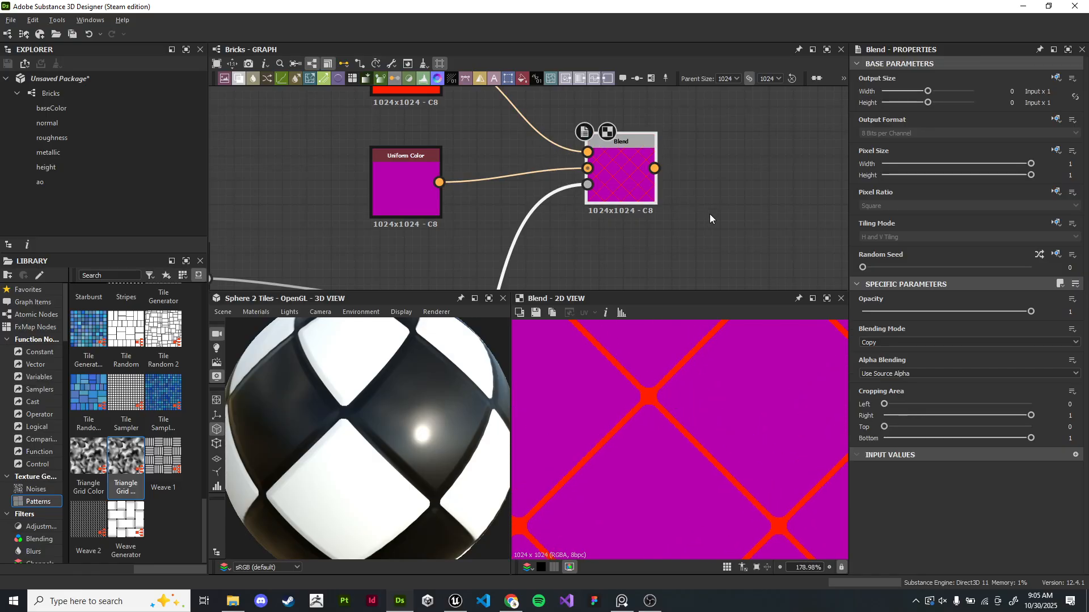
- Set the original Uniform Color's output color to white in the Color Editor
middle_drag(428, 109, 444, 174)
click(430, 256)
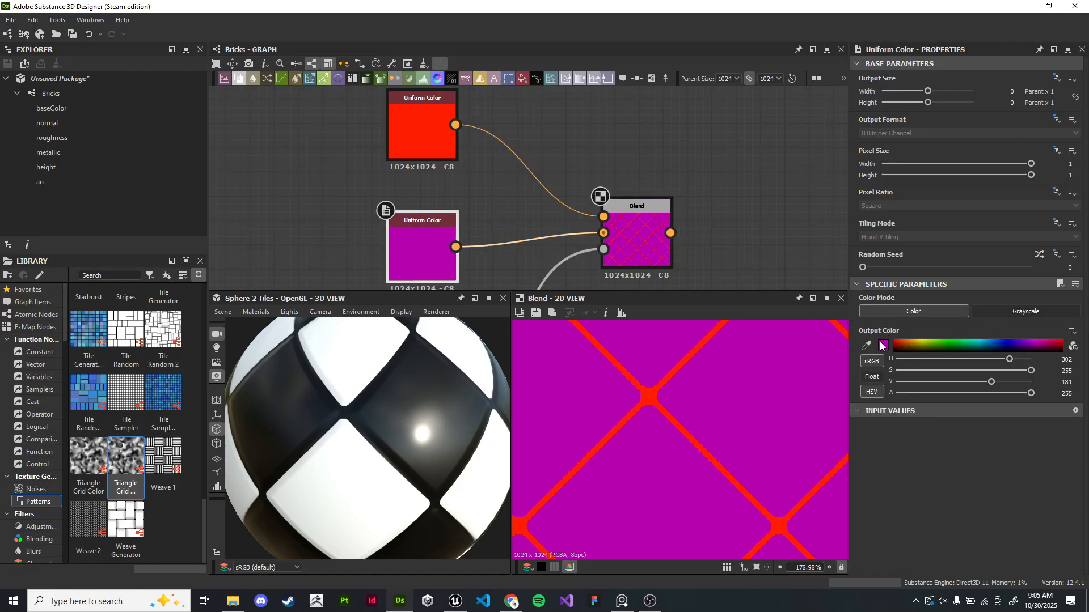
click(883, 345)
drag(823, 345, 725, 317)
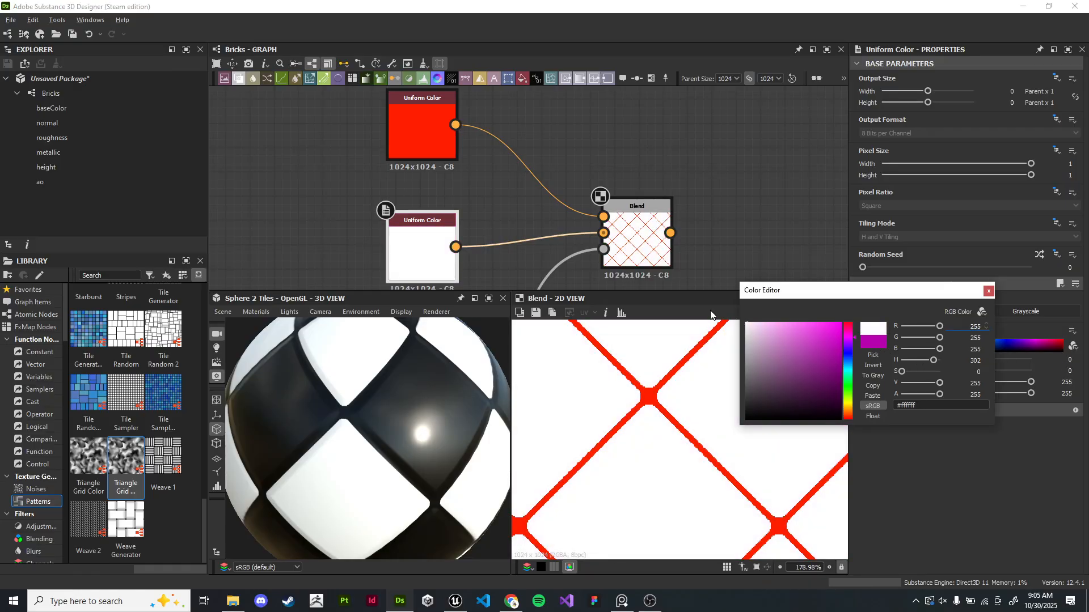
click(987, 292)
scroll(760, 224, down, 1)
click(472, 151)
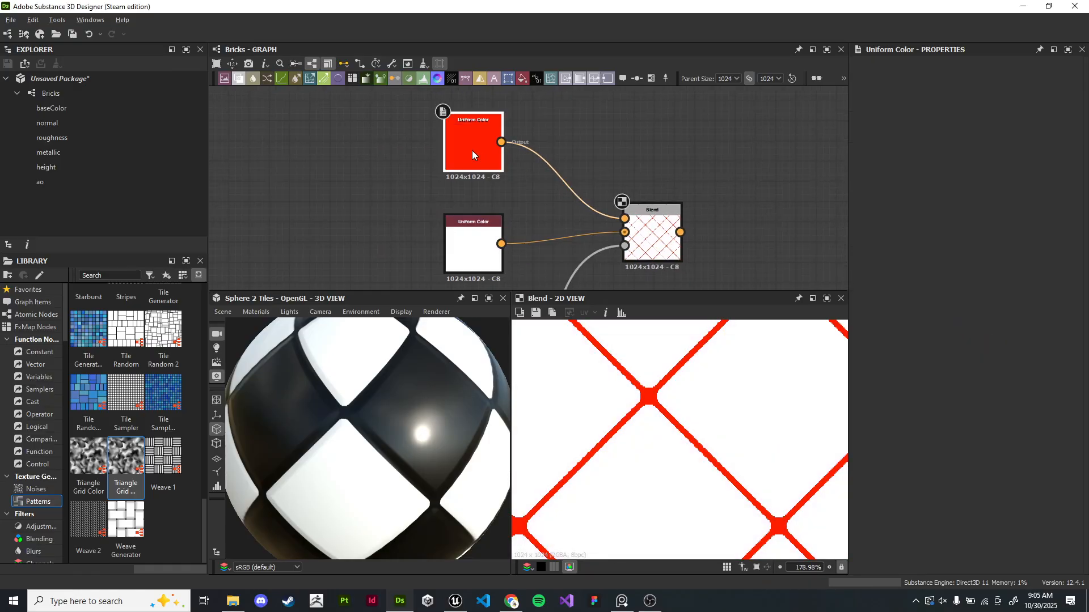
click(652, 232)
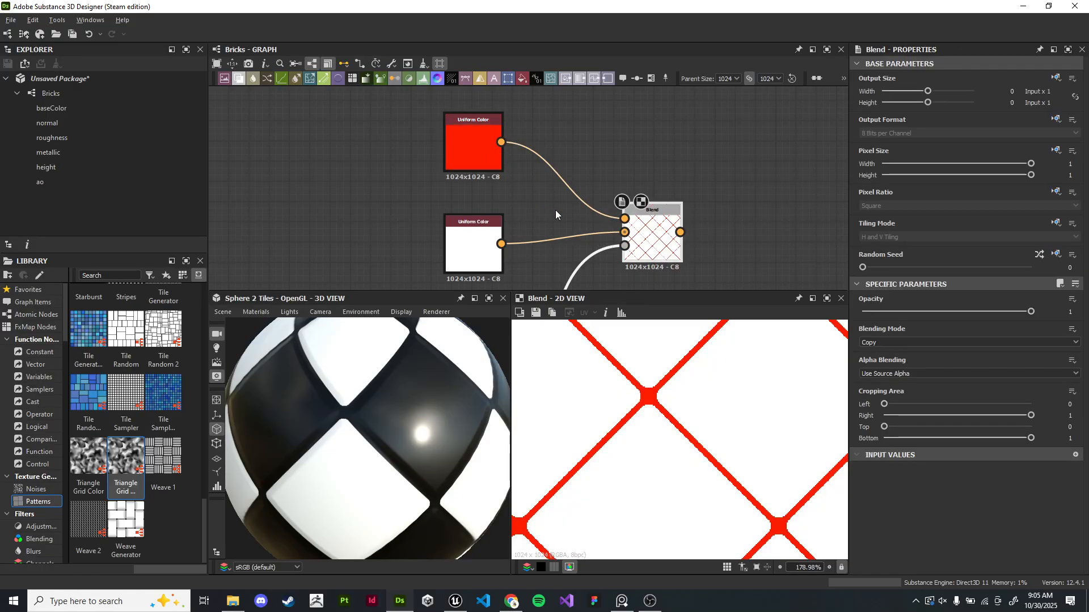
scroll(721, 236, down, 3)
middle_drag(722, 236, 548, 134)
scroll(575, 157, up, 3)
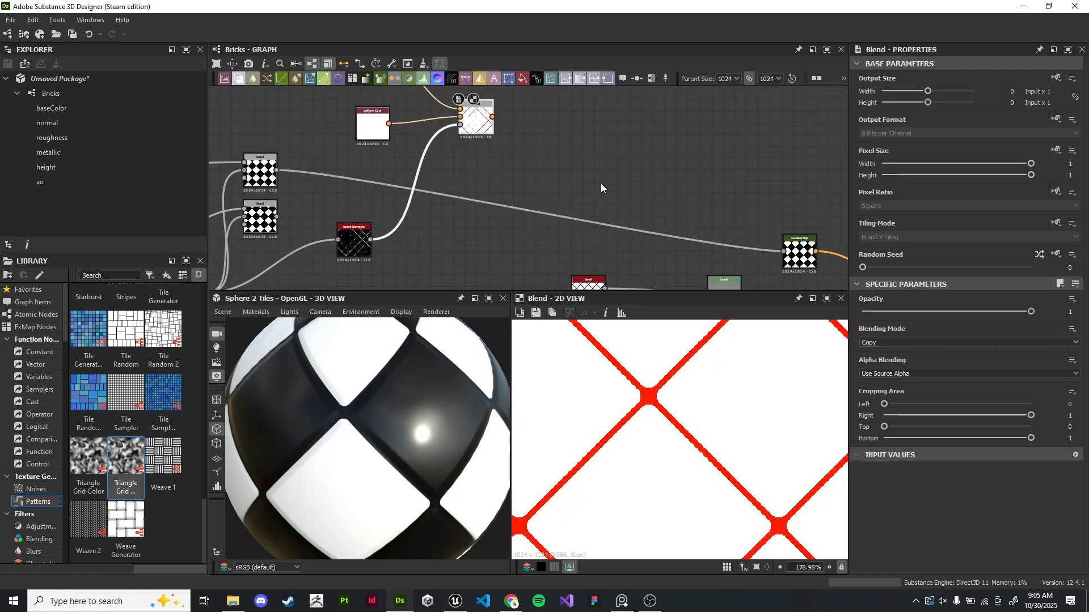
middle_drag(591, 186, 564, 235)
scroll(637, 215, down, 1)
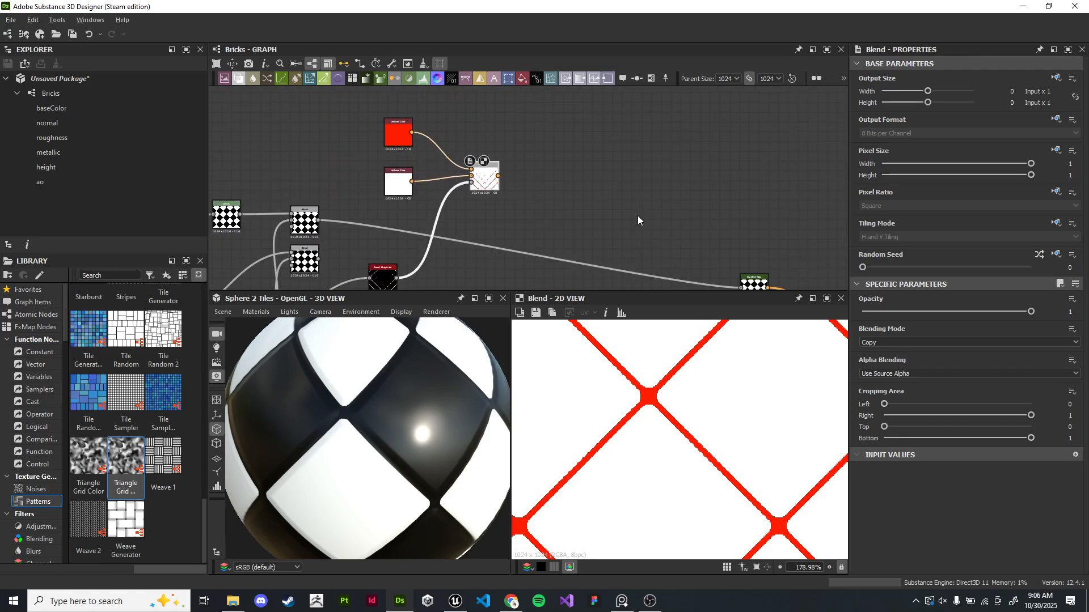
middle_drag(638, 215, 618, 221)
click(590, 148)
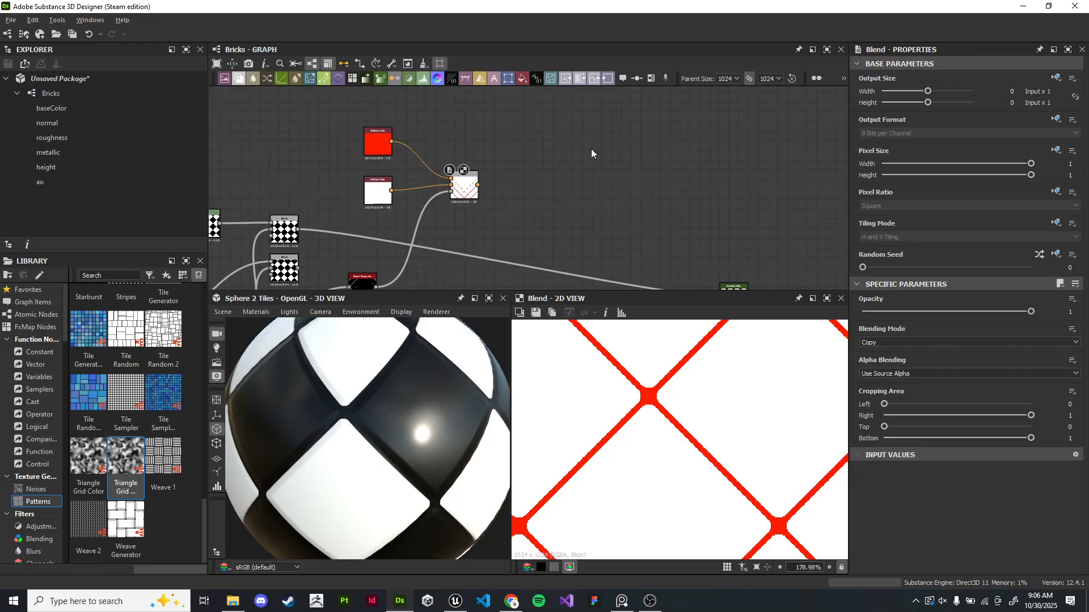
middle_drag(548, 176, 570, 155)
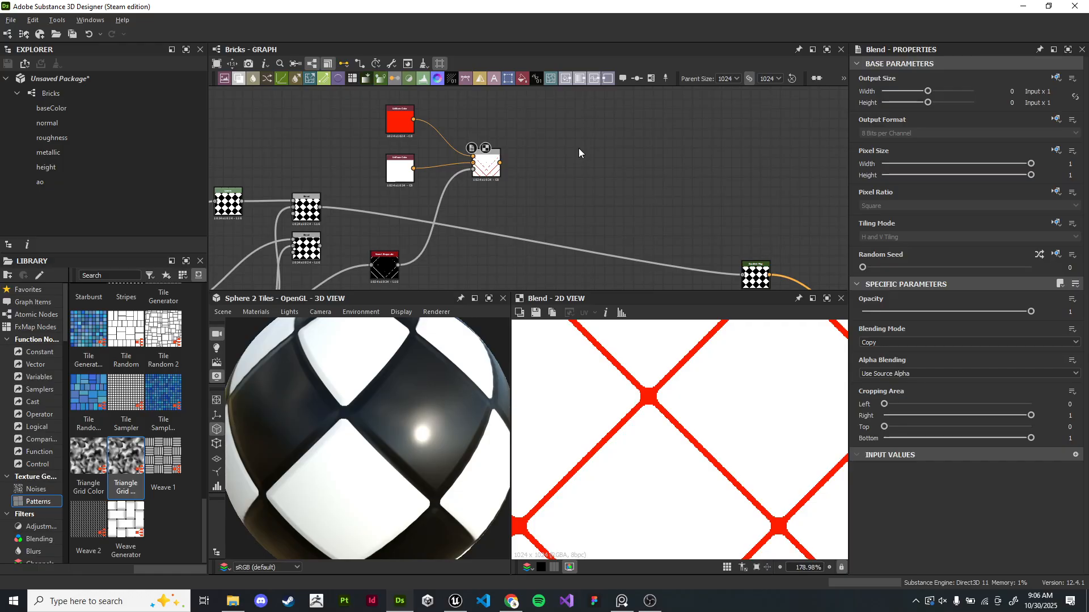
key(space)
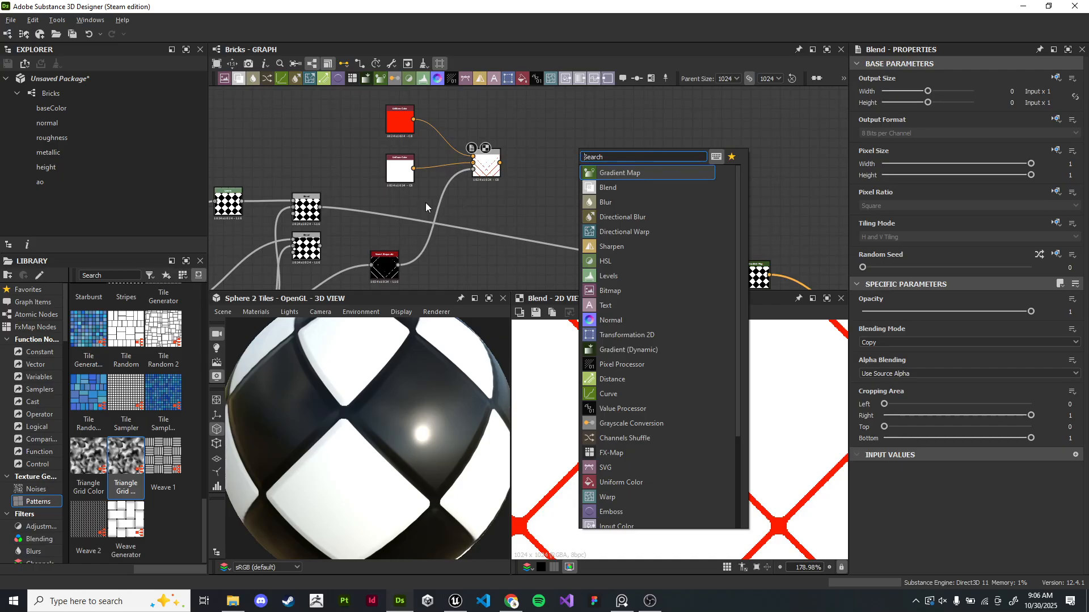
key(Escape)
middle_drag(479, 247, 598, 186)
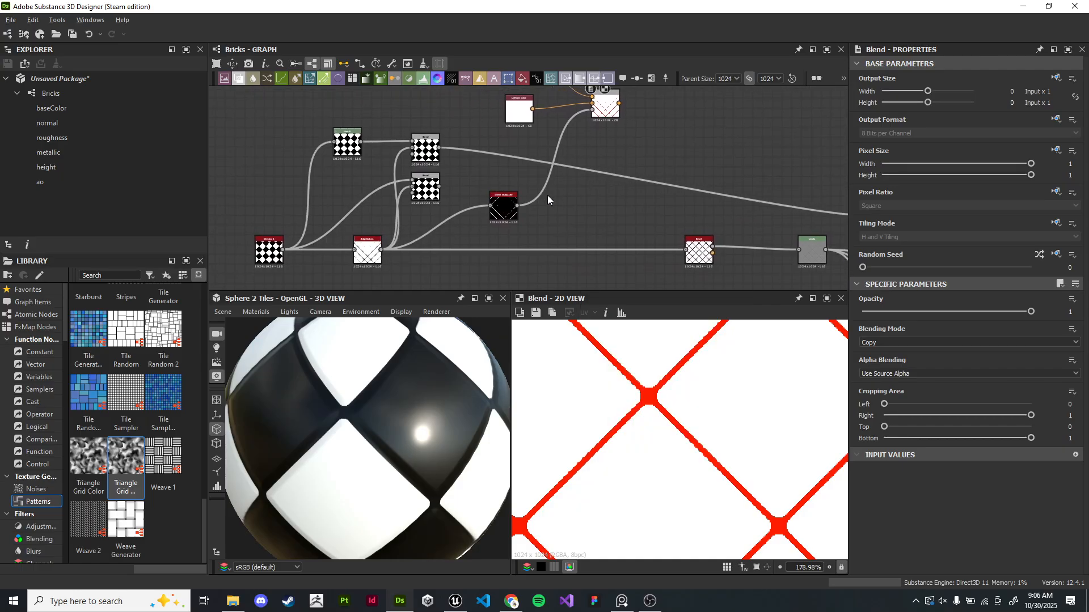
middle_drag(692, 123, 659, 136)
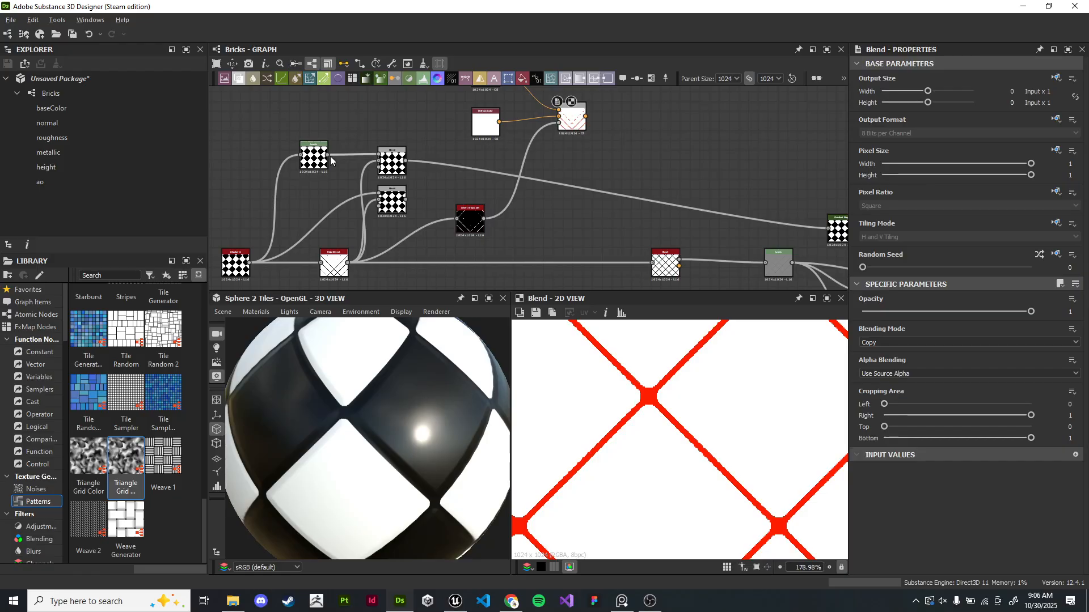
key(f)
scroll(507, 201, down, 1)
middle_drag(586, 201, 690, 158)
scroll(375, 199, up, 2)
scroll(530, 181, down, 3)
middle_drag(530, 181, 401, 138)
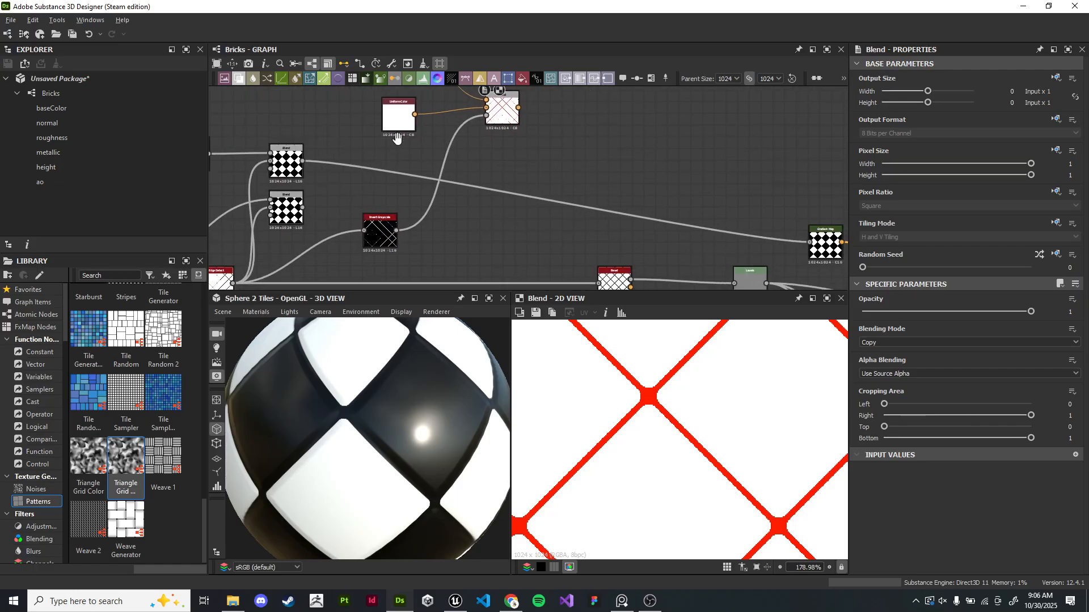
- Add a new Blend node fed by the Gradient Map's output
middle_drag(505, 163, 434, 141)
drag(732, 218, 416, 143)
scroll(453, 128, up, 3)
middle_drag(453, 128, 460, 185)
scroll(439, 212, down, 1)
drag(459, 203, 501, 168)
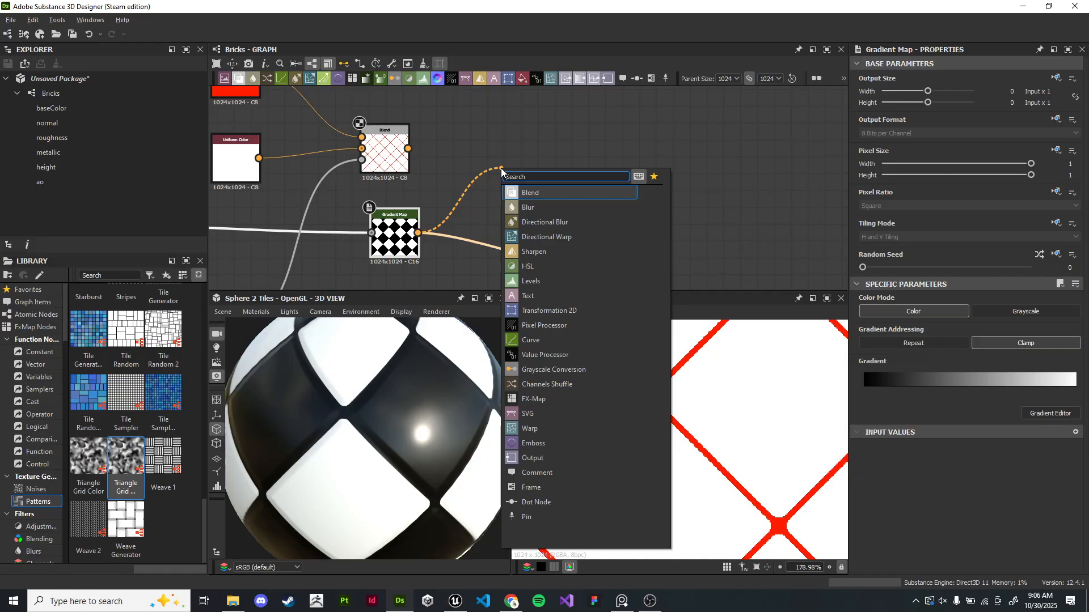
key(Return)
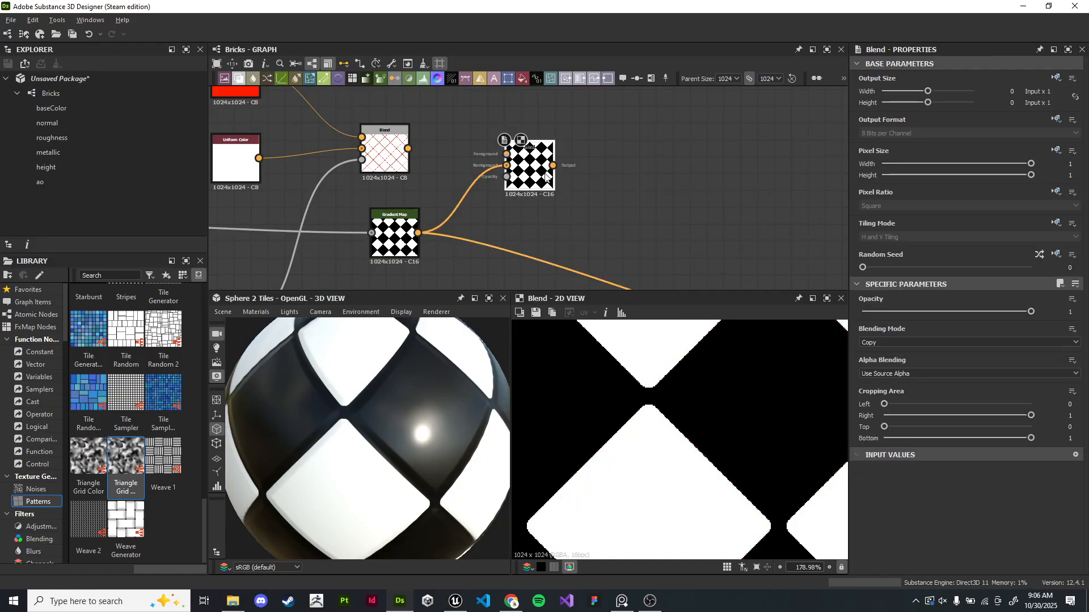
- Connect the colored Blend's output to the new Blend's Foreground input
drag(535, 173, 518, 190)
scroll(448, 181, up, 2)
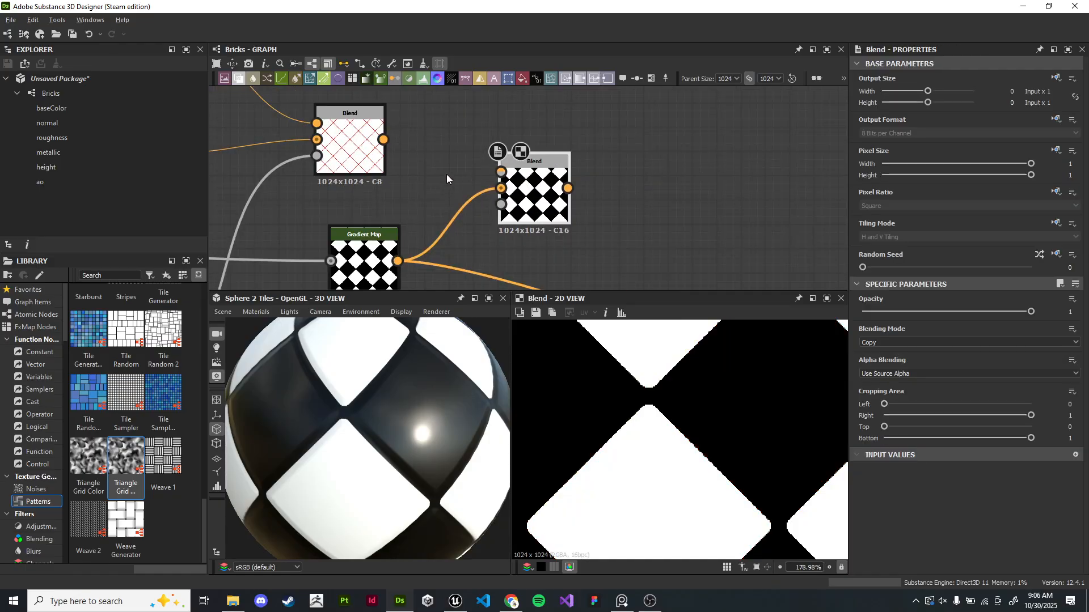
drag(383, 140, 494, 174)
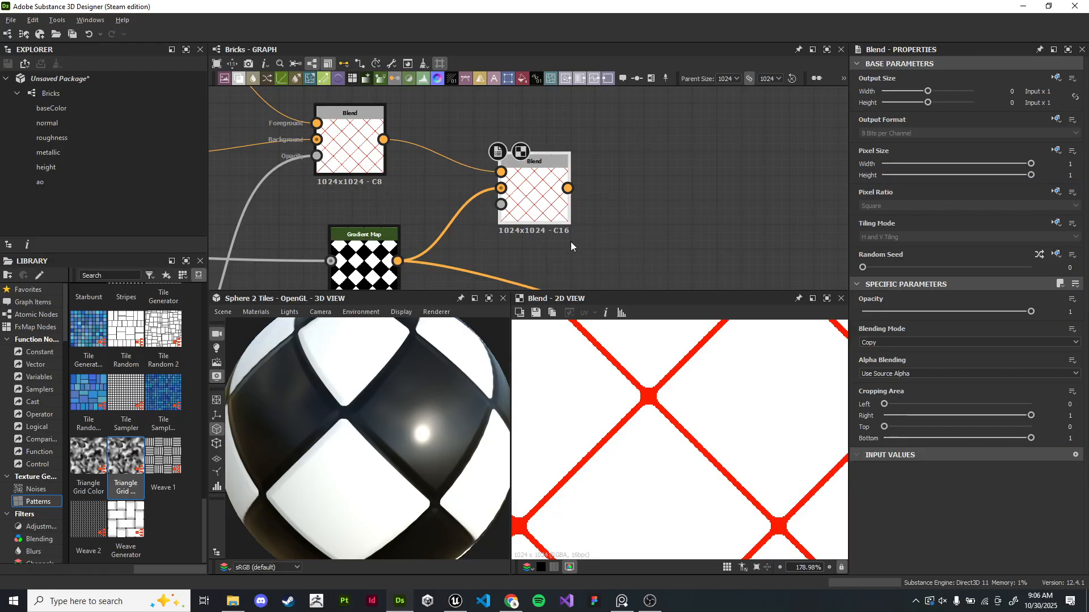
- Try the new Blend's blending mode as Add Sub, Divide and Soft Light
click(880, 342)
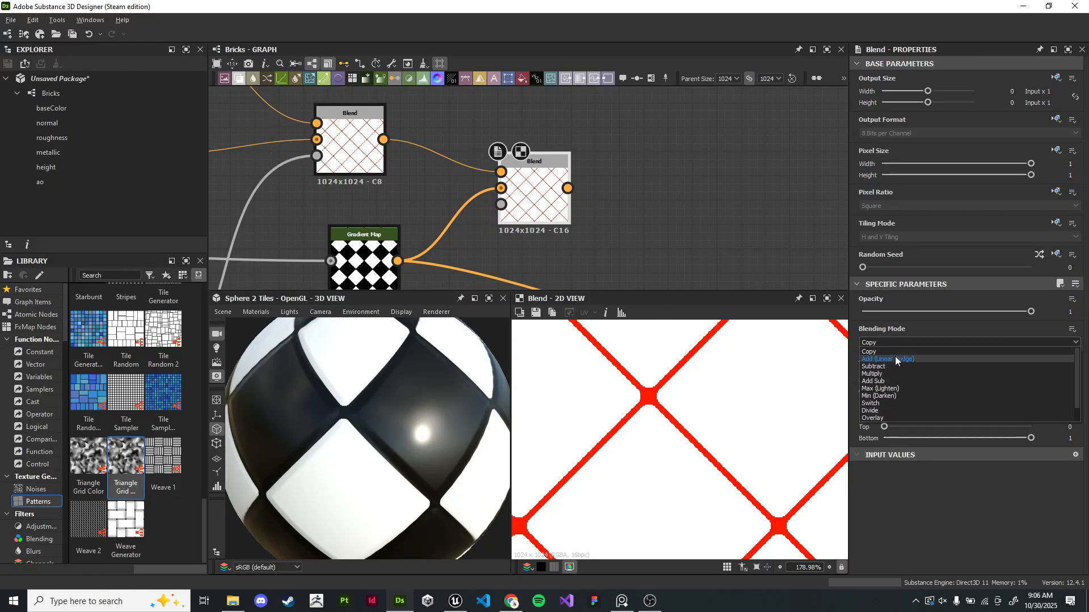
click(893, 359)
click(883, 341)
click(888, 345)
scroll(887, 343, down, 3)
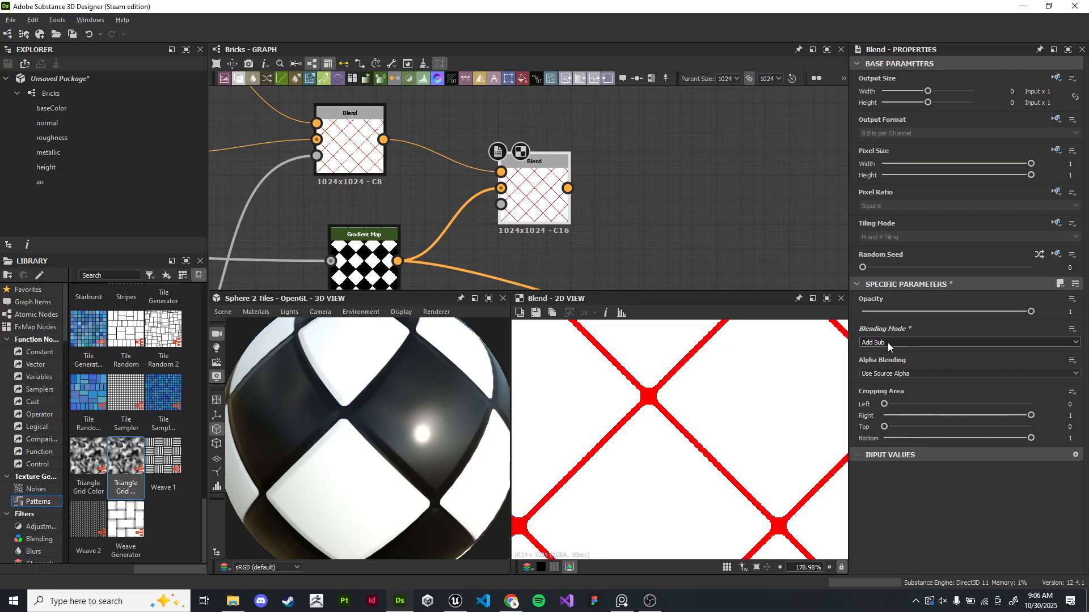
scroll(887, 342, down, 4)
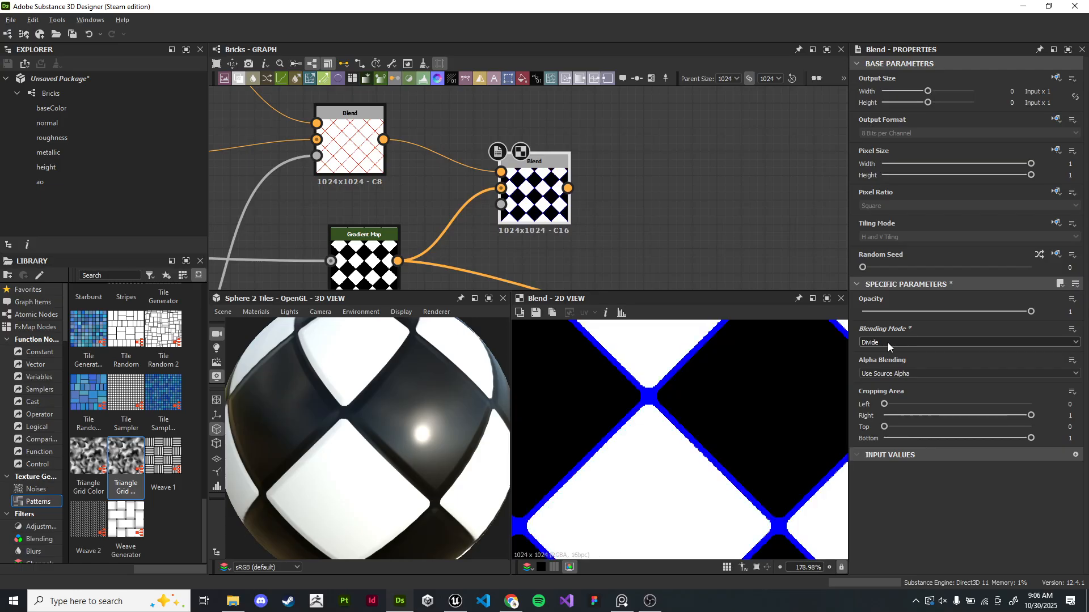
scroll(887, 342, down, 3)
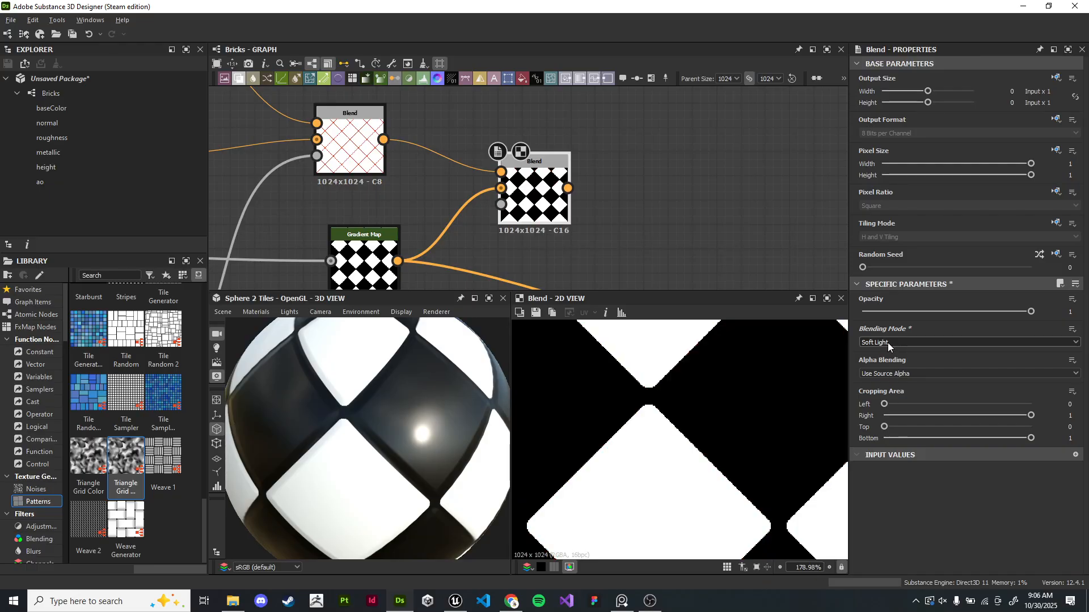
scroll(905, 345, up, 3)
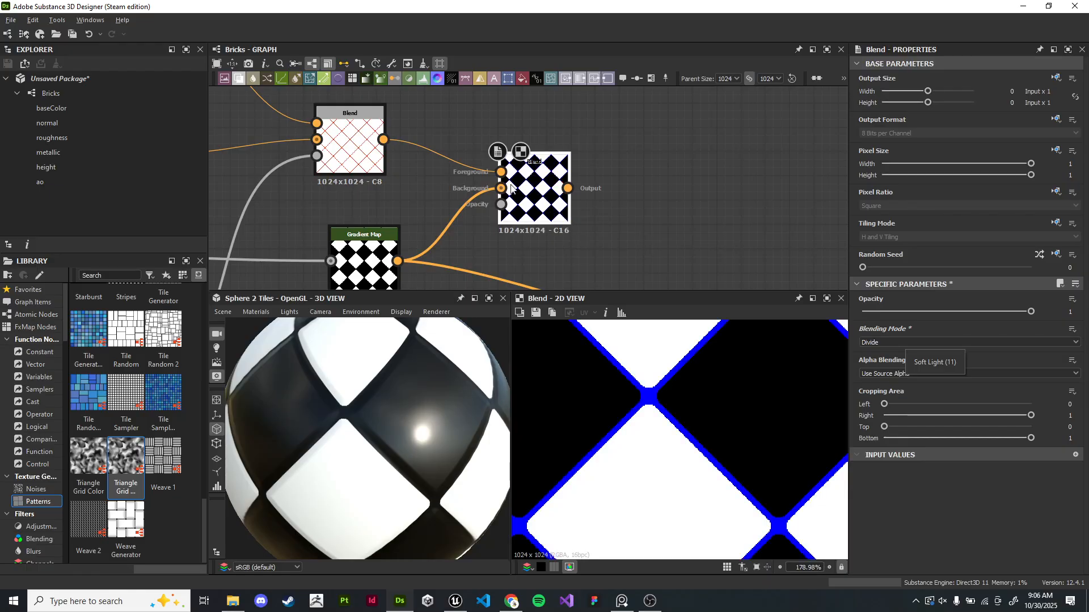
- Connect the Gradient Map to the new Blend's Foreground and the colored Blend to its Background
drag(397, 261, 501, 171)
drag(383, 139, 501, 188)
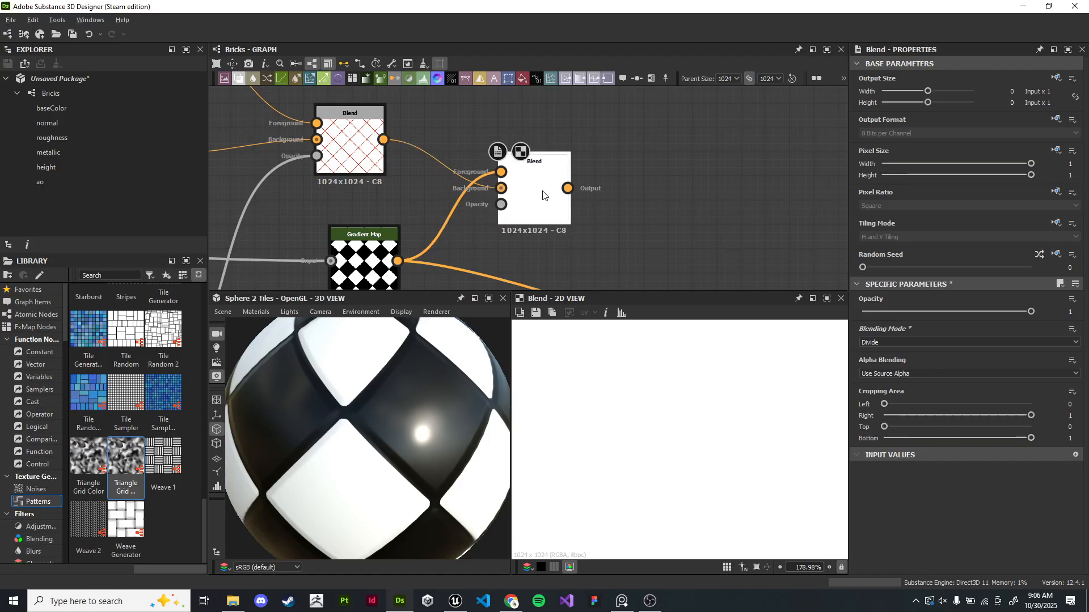
- Set the new Blend's blending mode to Subtract
click(924, 342)
click(918, 351)
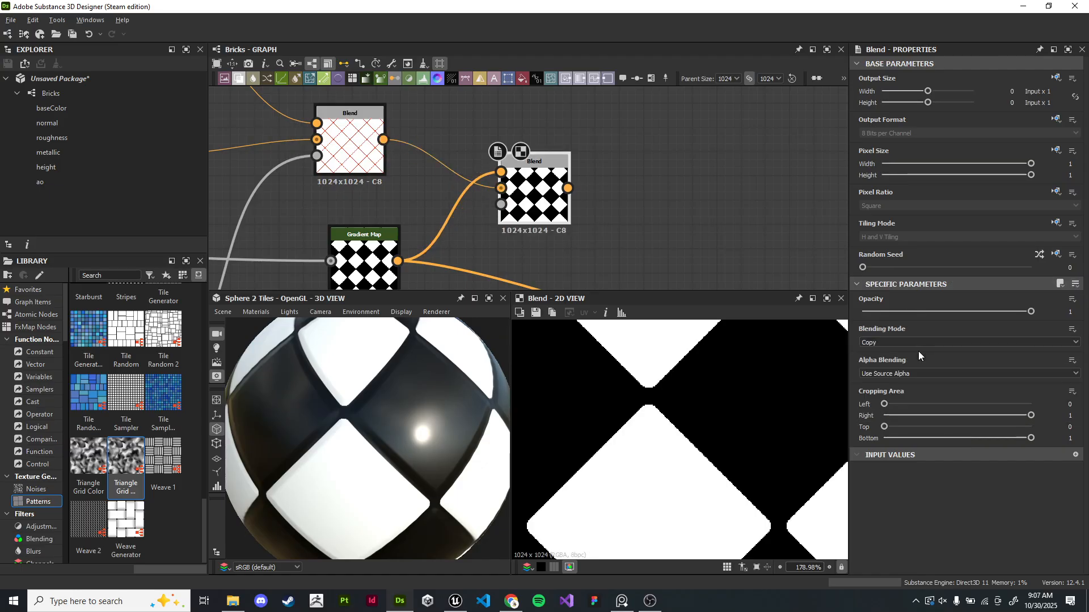
scroll(919, 352, down, 1)
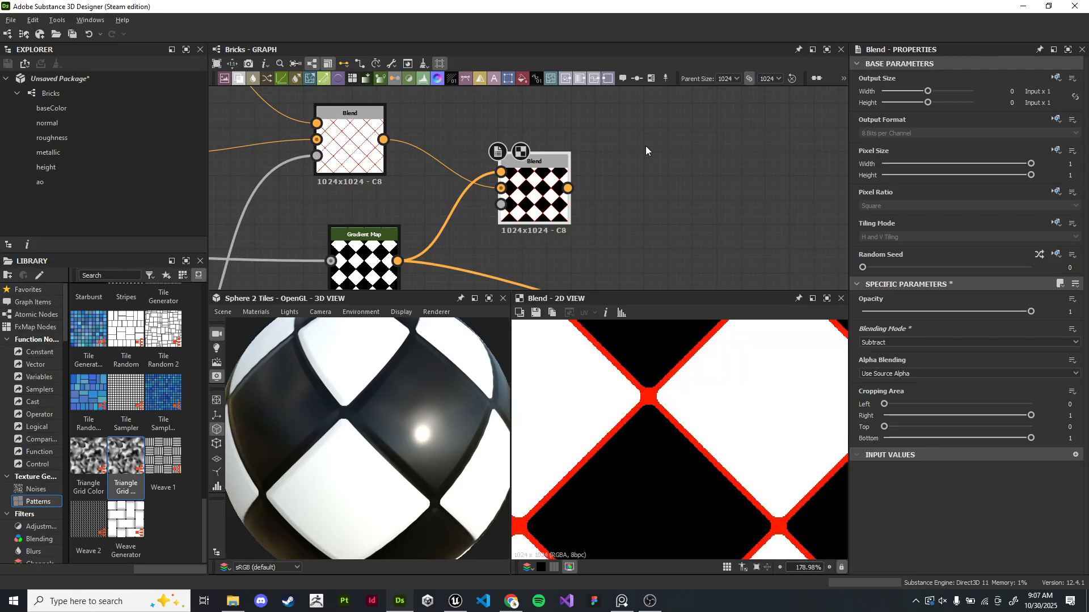
click(351, 142)
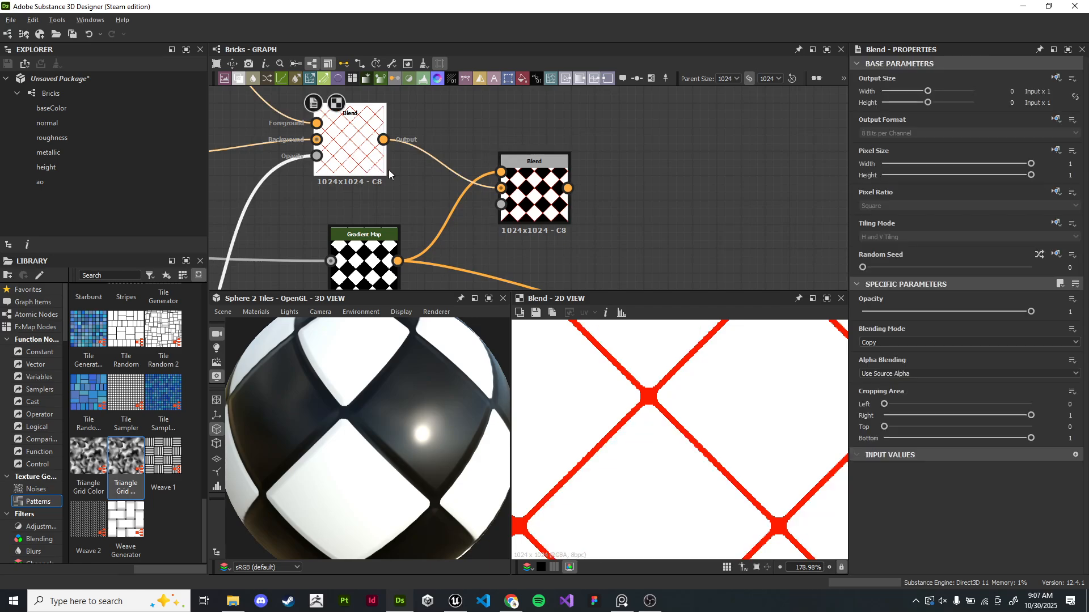
- Compare the new Blend's output with the Gradient Map's output, zooming and panning in the 2D view
scroll(763, 391, down, 1)
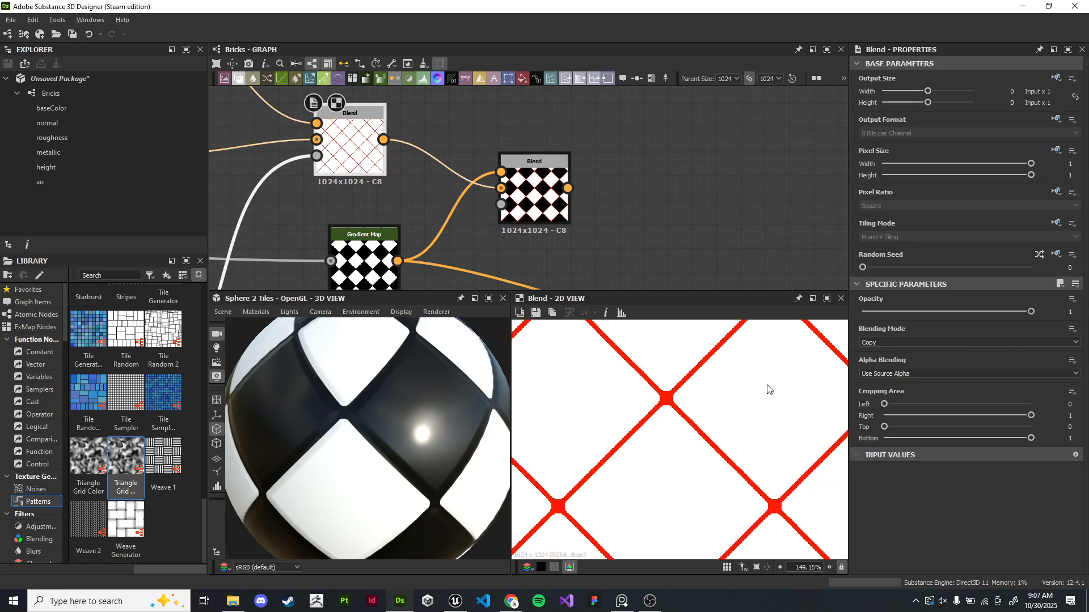
click(561, 215)
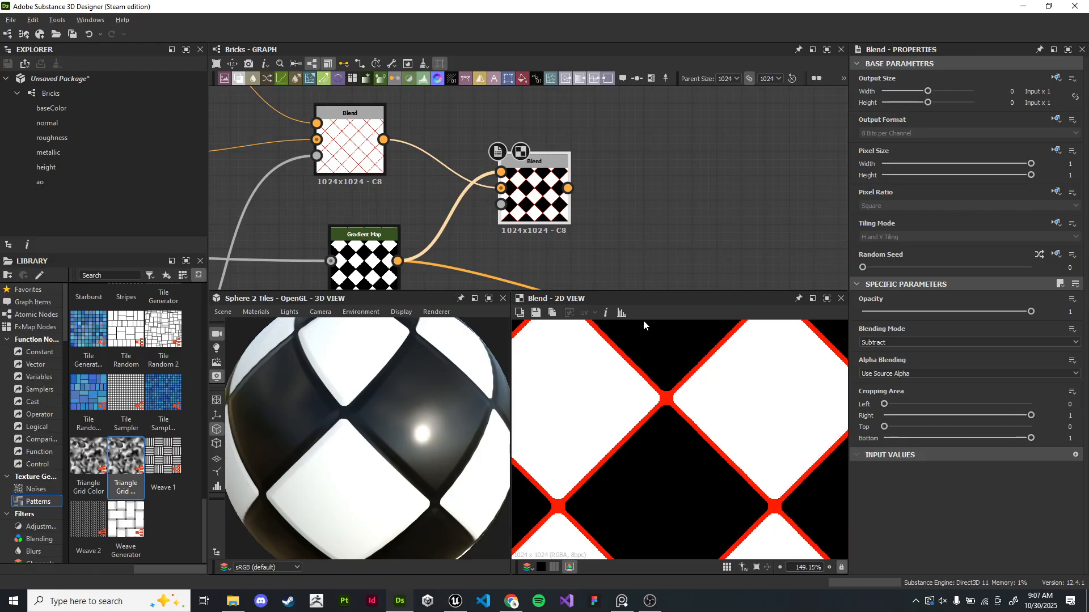
scroll(647, 420, down, 8)
click(366, 252)
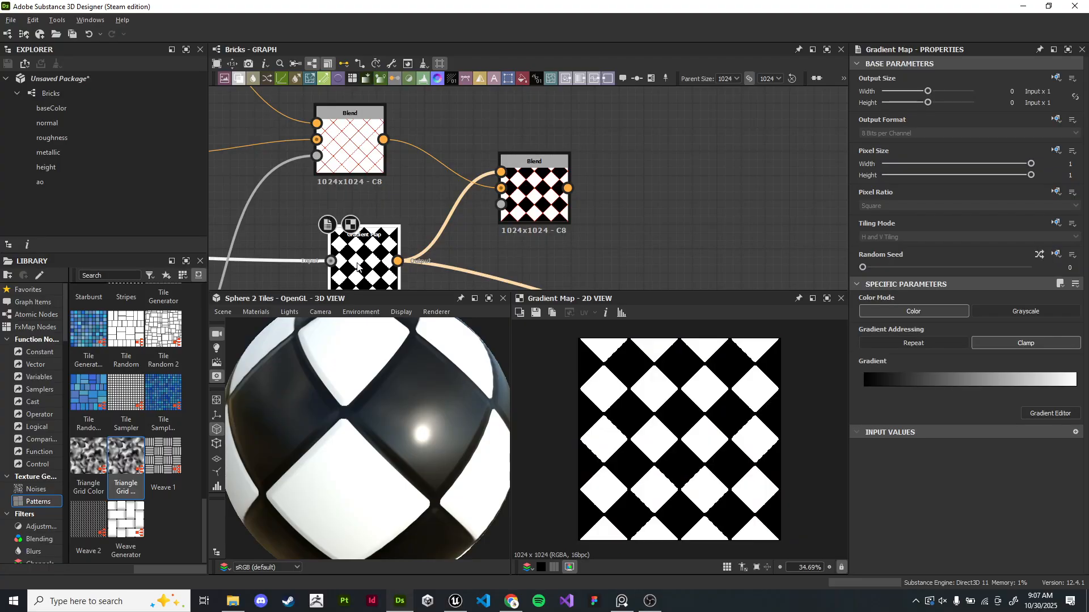
click(527, 196)
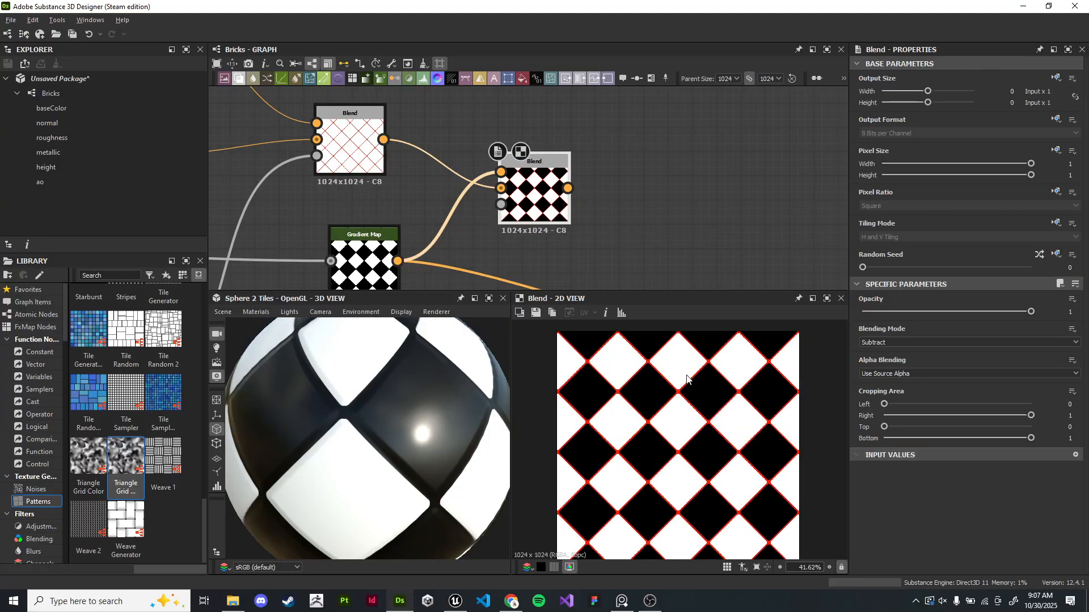
scroll(682, 420, up, 7)
click(363, 250)
click(532, 187)
scroll(757, 407, down, 3)
scroll(766, 422, up, 5)
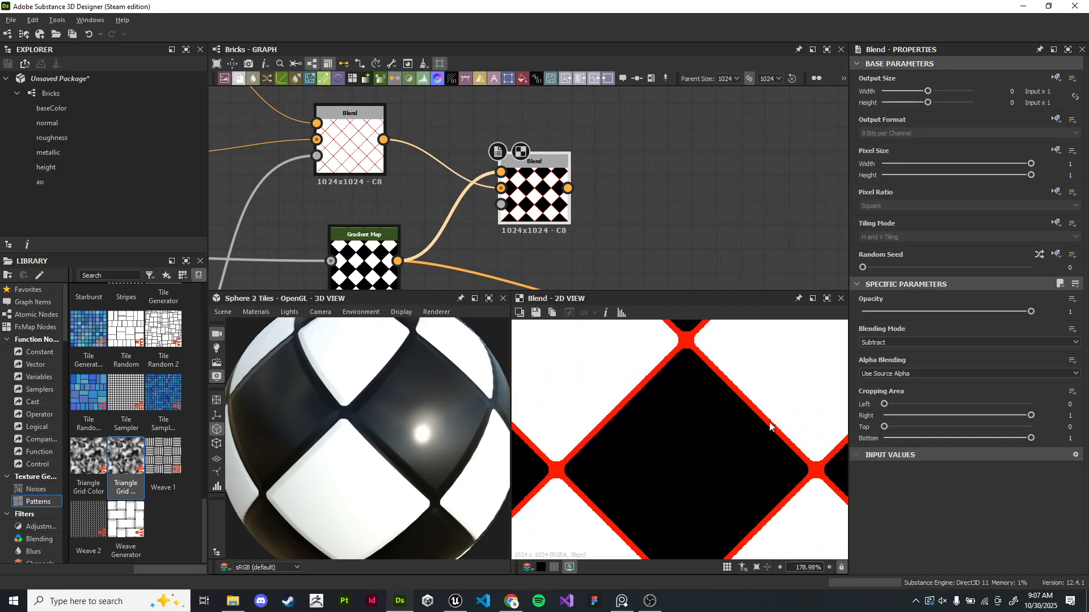
scroll(729, 413, down, 1)
middle_drag(732, 413, 668, 397)
scroll(718, 468, down, 1)
middle_drag(717, 469, 685, 355)
middle_drag(731, 447, 742, 372)
middle_drag(635, 485, 651, 424)
middle_drag(811, 387, 724, 430)
scroll(729, 434, down, 8)
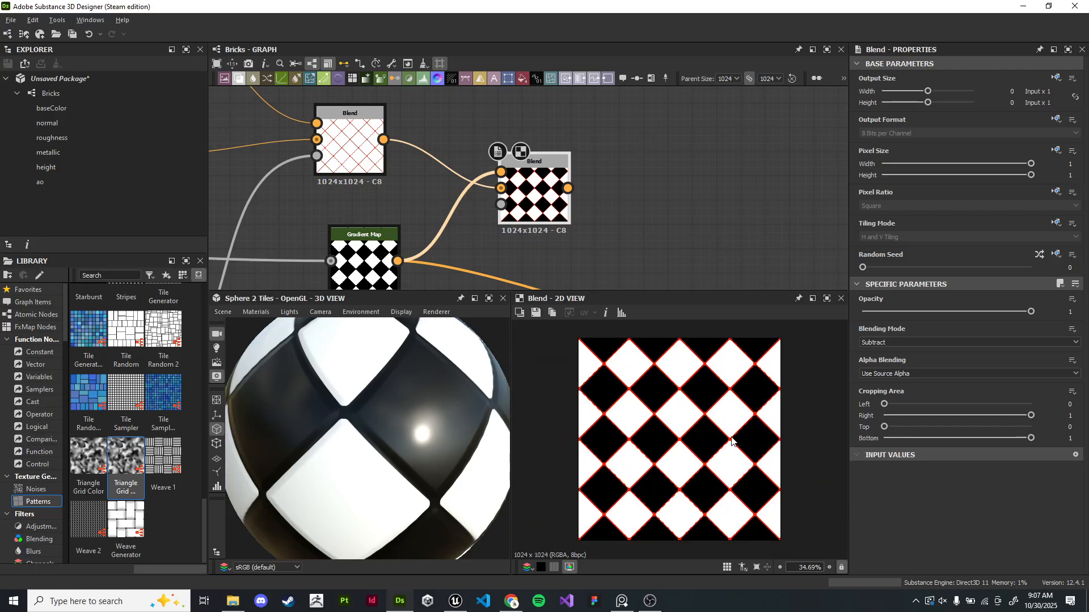
scroll(639, 256, down, 3)
- Connect the new Blend's output to the material output node's base color input
middle_drag(709, 306, 459, 173)
scroll(460, 172, down, 2)
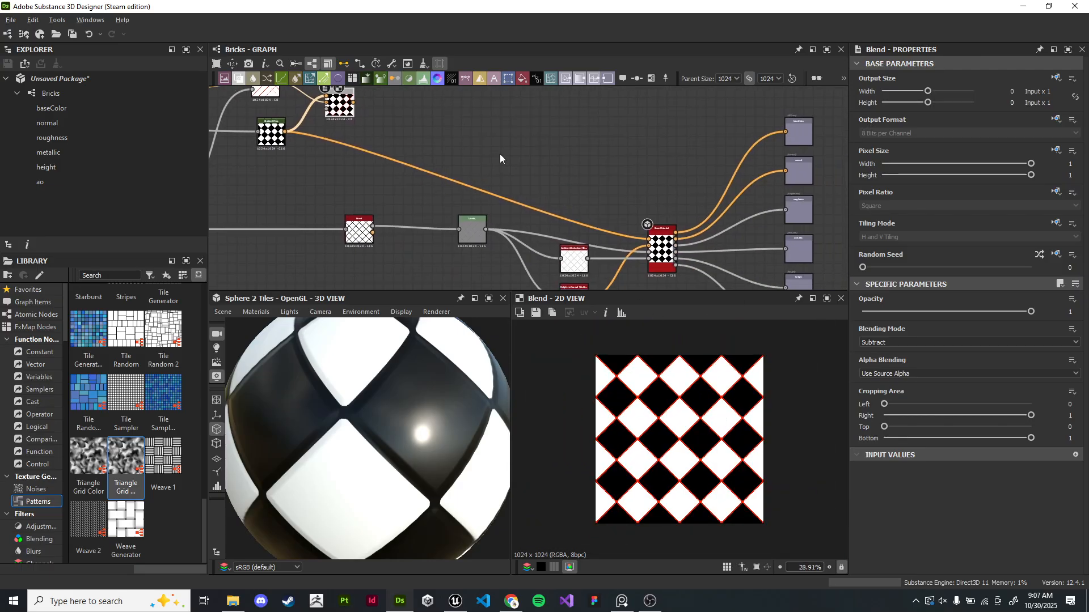
scroll(499, 154, up, 1)
drag(309, 101, 679, 258)
- Change the red grout Uniform Color to a dark, desaturated brown with H 36, S 25, V 60
scroll(409, 397, down, 5)
scroll(401, 388, up, 4)
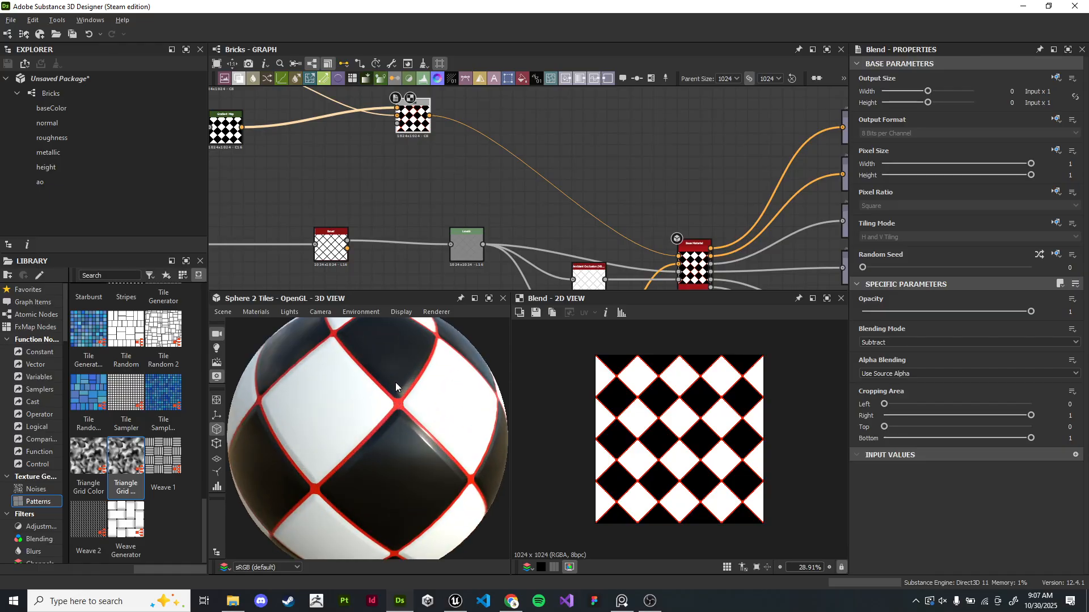
scroll(416, 279, down, 5)
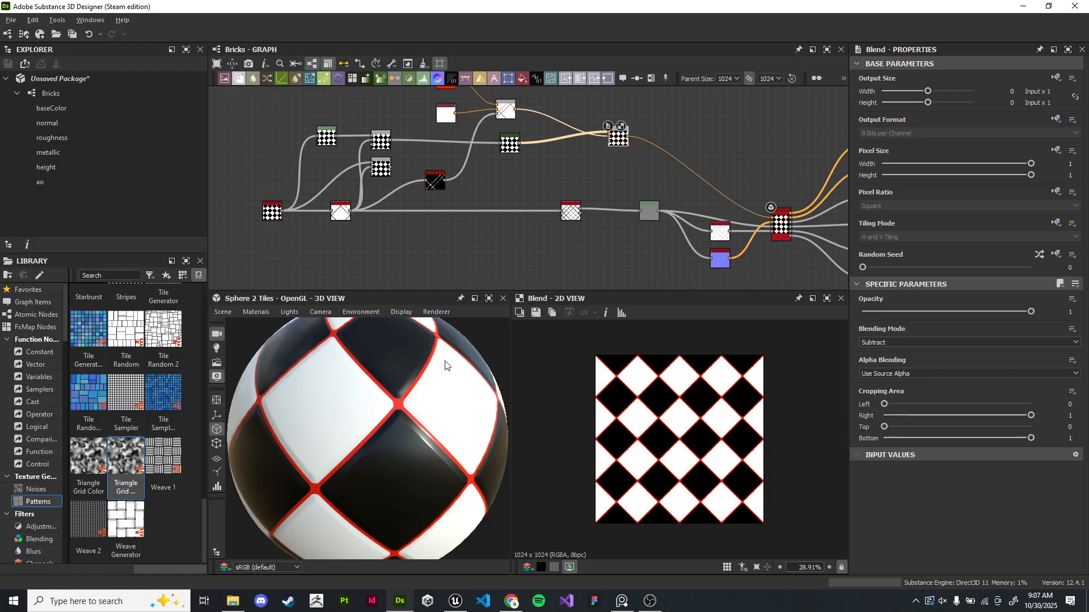
scroll(470, 337, down, 3)
scroll(501, 200, up, 5)
middle_drag(301, 138, 571, 193)
scroll(509, 155, up, 4)
drag(544, 182, 504, 168)
drag(548, 268, 508, 233)
click(498, 165)
drag(902, 345, 914, 350)
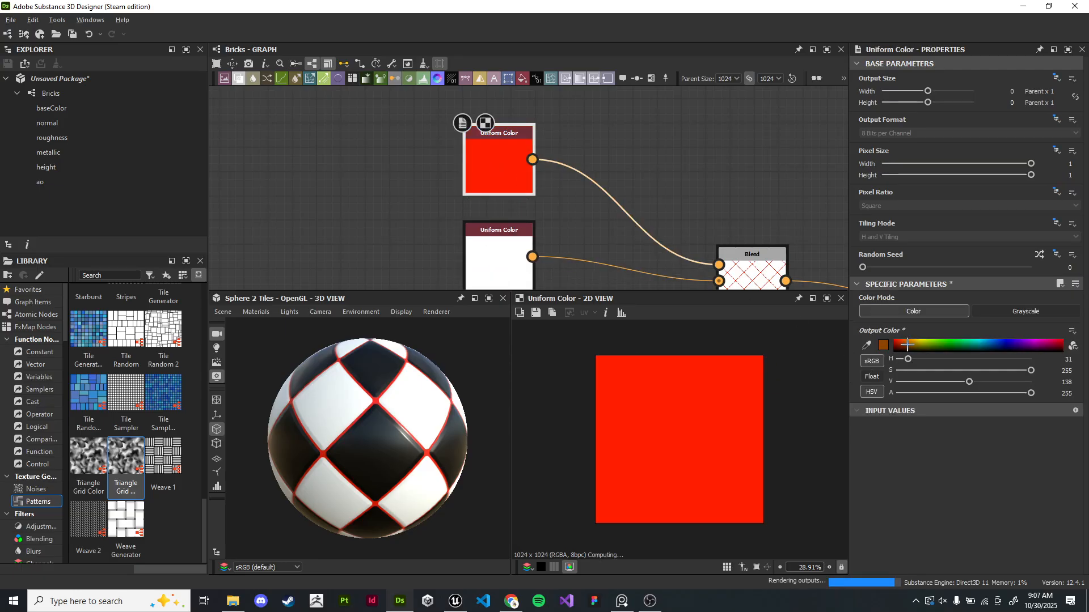
scroll(404, 397, up, 5)
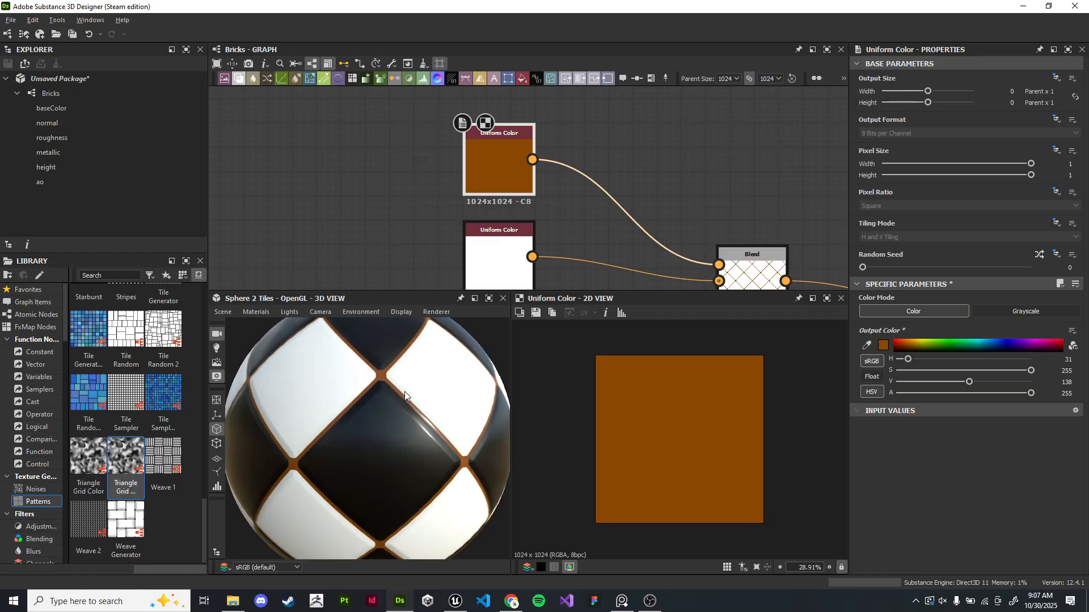
scroll(421, 402, up, 2)
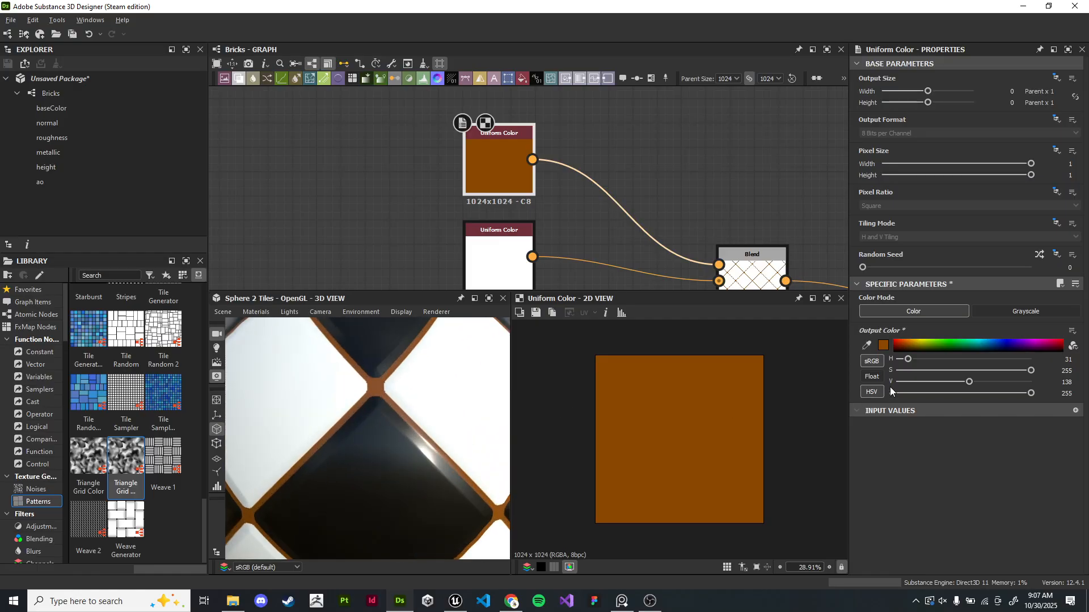
drag(908, 344, 910, 347)
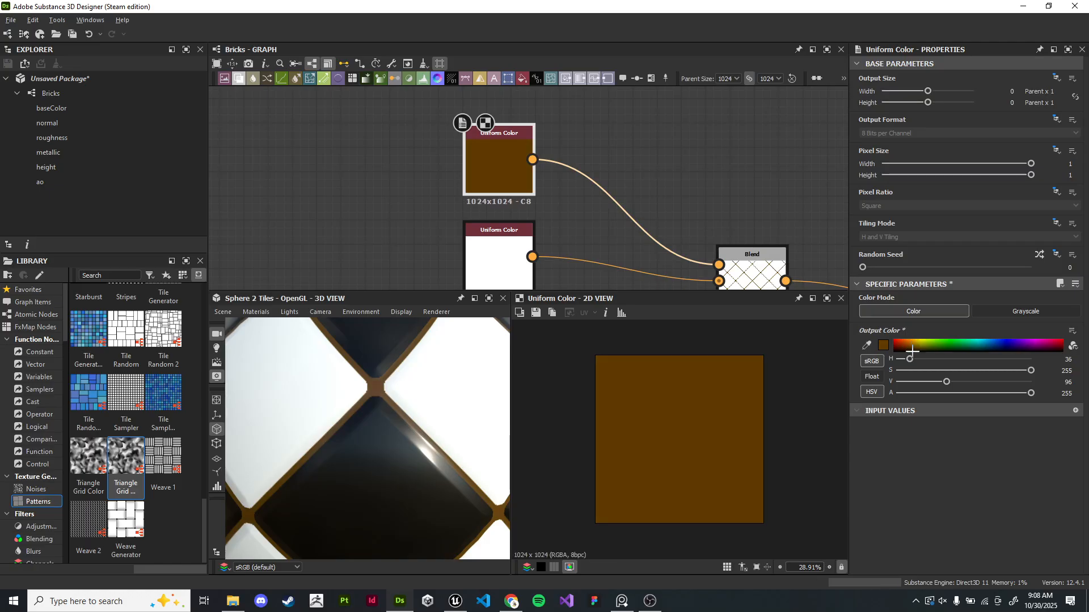
drag(1031, 370, 928, 384)
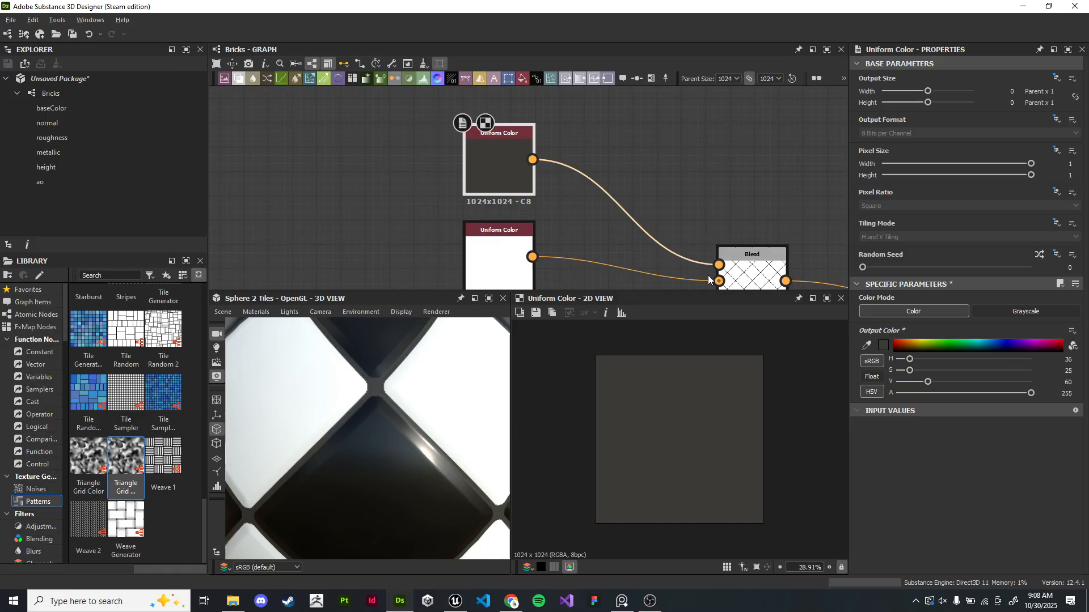
- Inspect the Edge Detect and Invert Grayscale outputs up close in the 2D view
scroll(482, 383, down, 5)
scroll(590, 169, down, 3)
scroll(589, 166, up, 1)
middle_drag(575, 207, 556, 121)
scroll(544, 142, up, 6)
click(536, 198)
scroll(533, 187, up, 2)
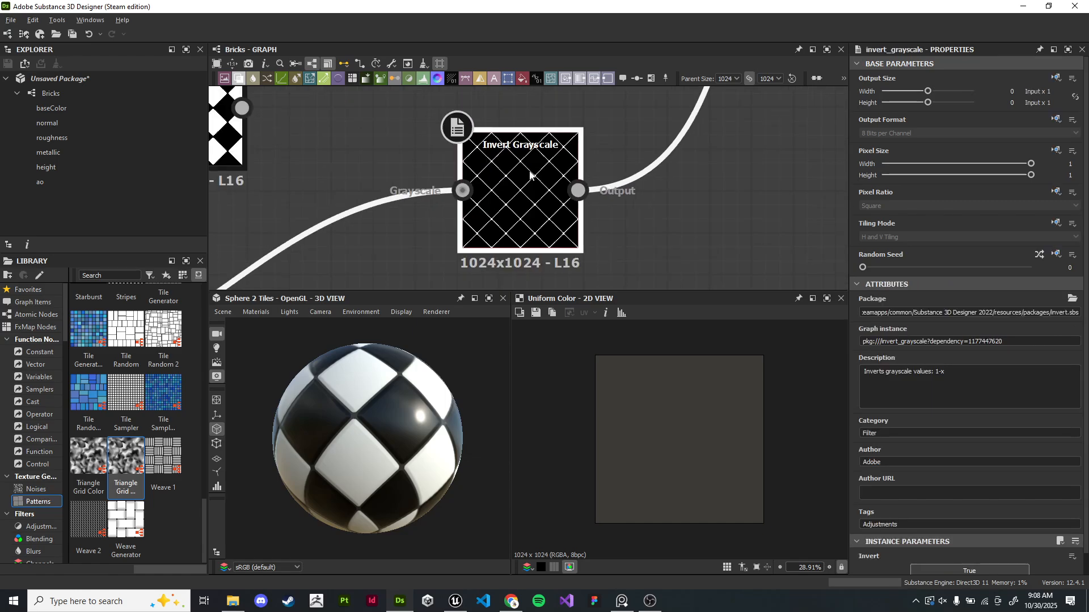
middle_drag(340, 244, 737, 85)
scroll(500, 212, up, 3)
double_click(533, 218)
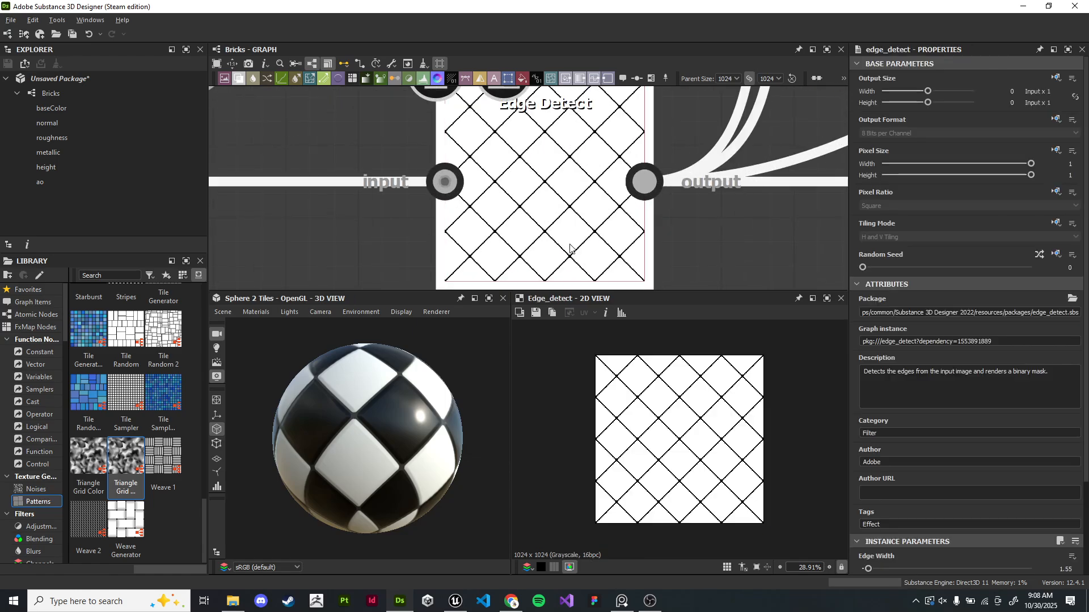
scroll(650, 451, up, 8)
scroll(698, 399, up, 2)
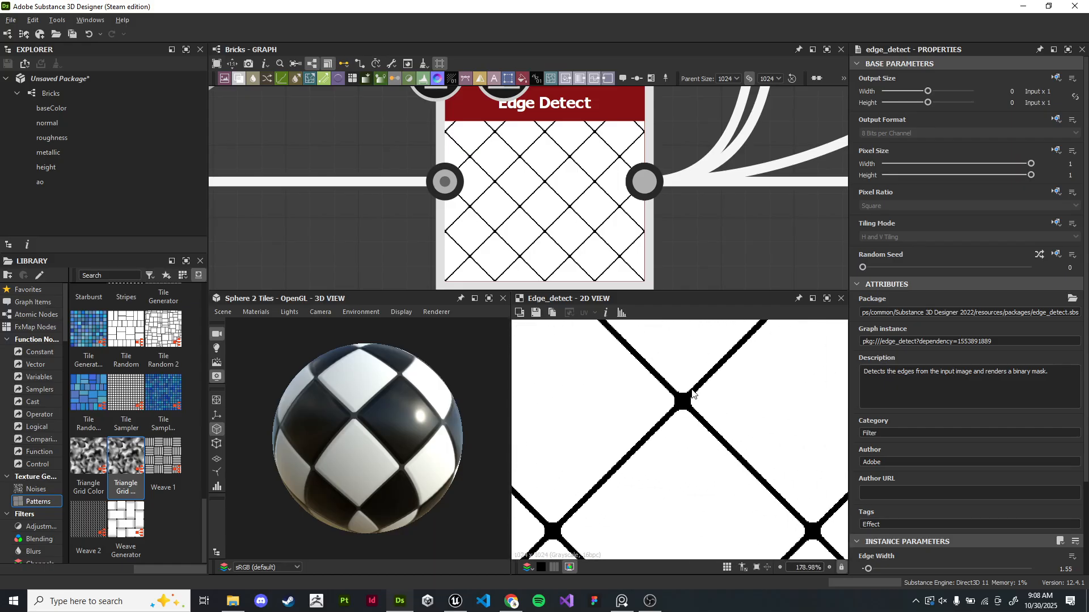
scroll(680, 401, up, 5)
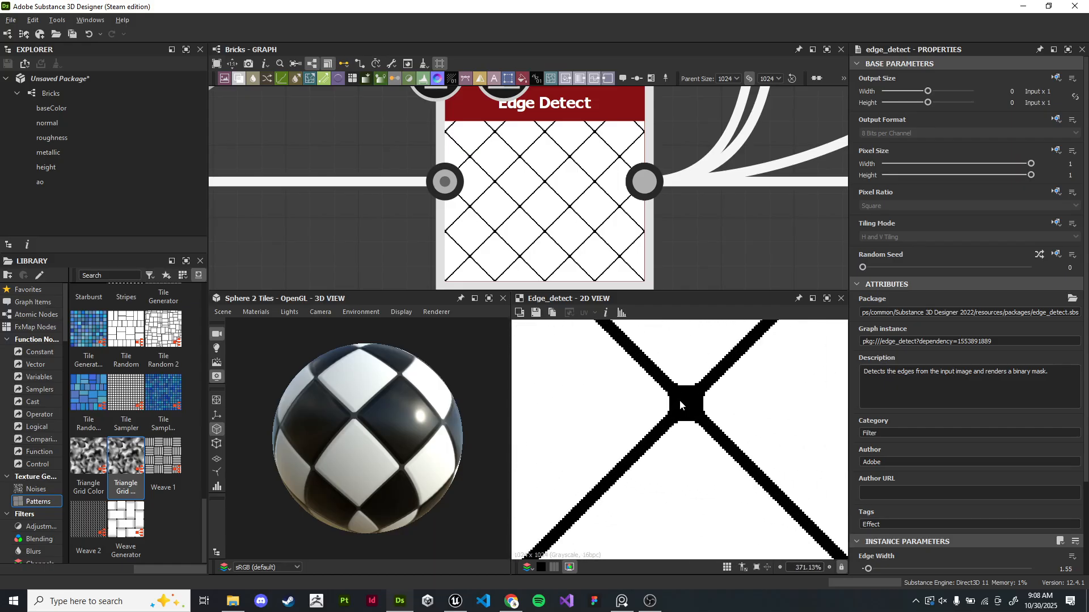
scroll(716, 133, down, 5)
middle_drag(716, 133, 533, 236)
middle_drag(670, 143, 532, 250)
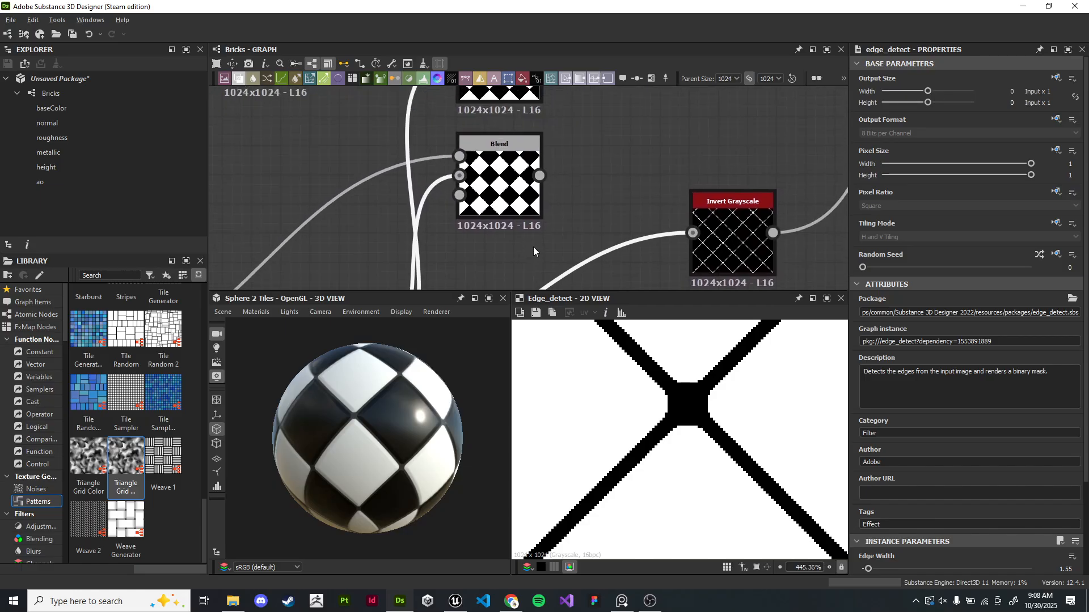
middle_drag(742, 228, 564, 204)
double_click(564, 204)
scroll(699, 408, up, 2)
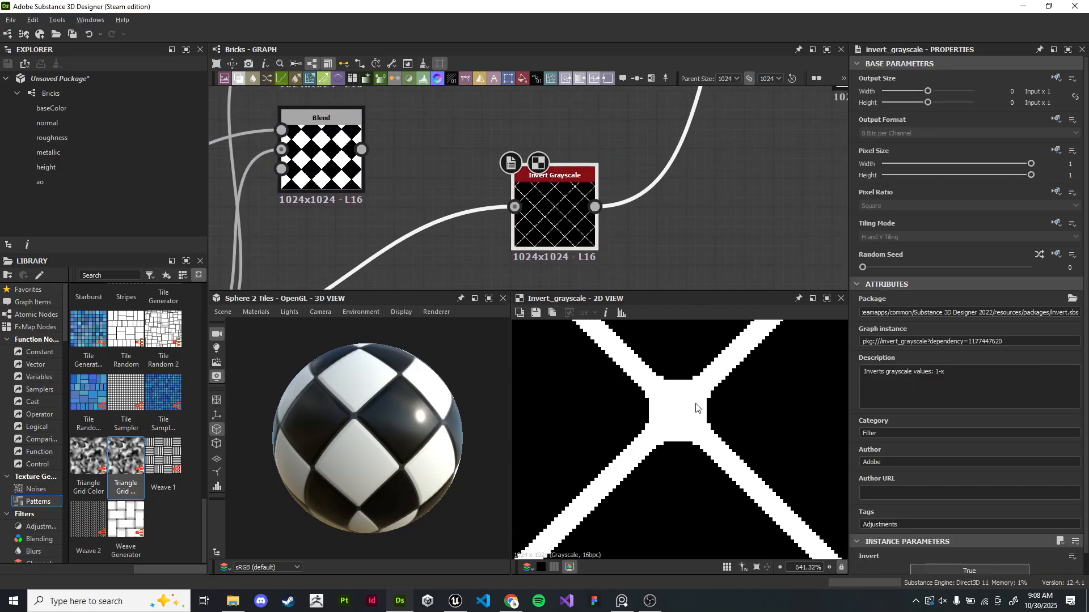
scroll(580, 237, down, 7)
scroll(693, 159, up, 6)
- Inspect the grout Blend's output in the 2D view and orbit the 3D preview sphere
double_click(608, 117)
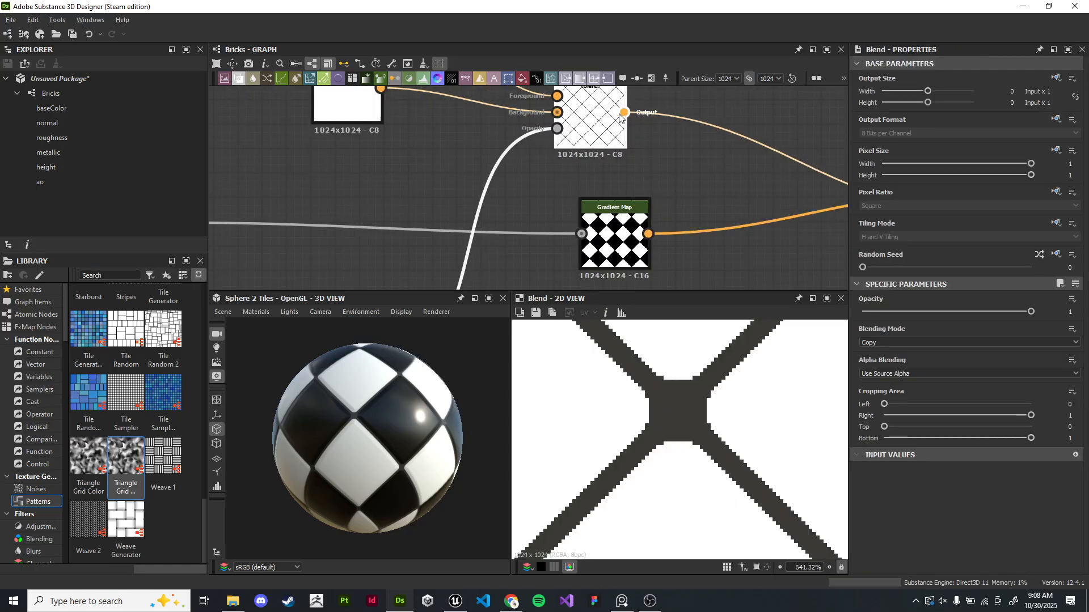
scroll(685, 396, down, 6)
middle_drag(467, 137, 553, 290)
scroll(553, 291, down, 1)
double_click(447, 196)
middle_drag(656, 217, 556, 129)
double_click(561, 210)
right_click(561, 213)
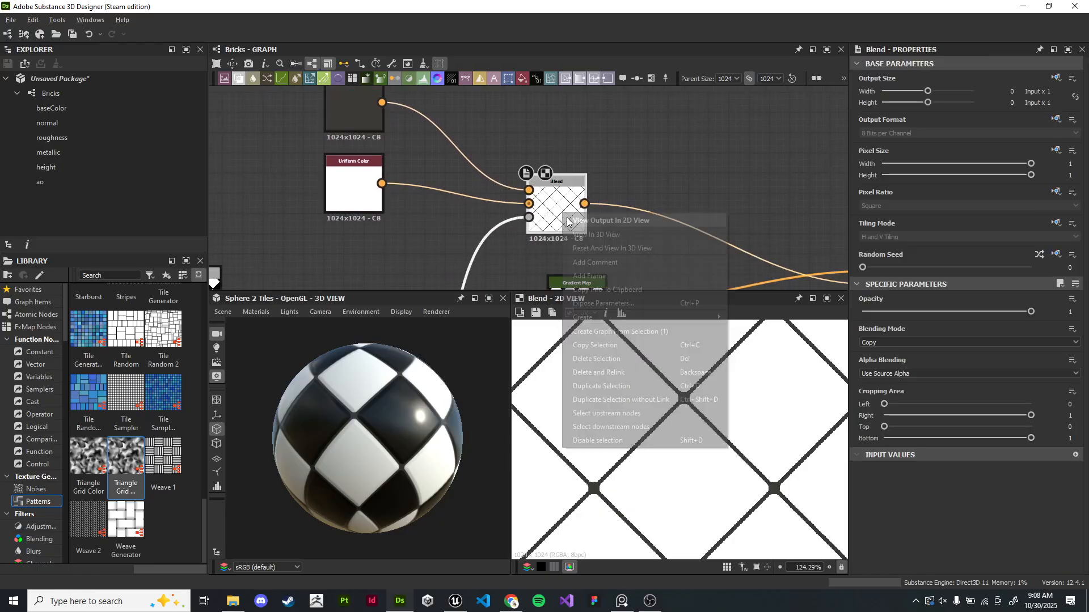
click(758, 213)
scroll(677, 393, up, 9)
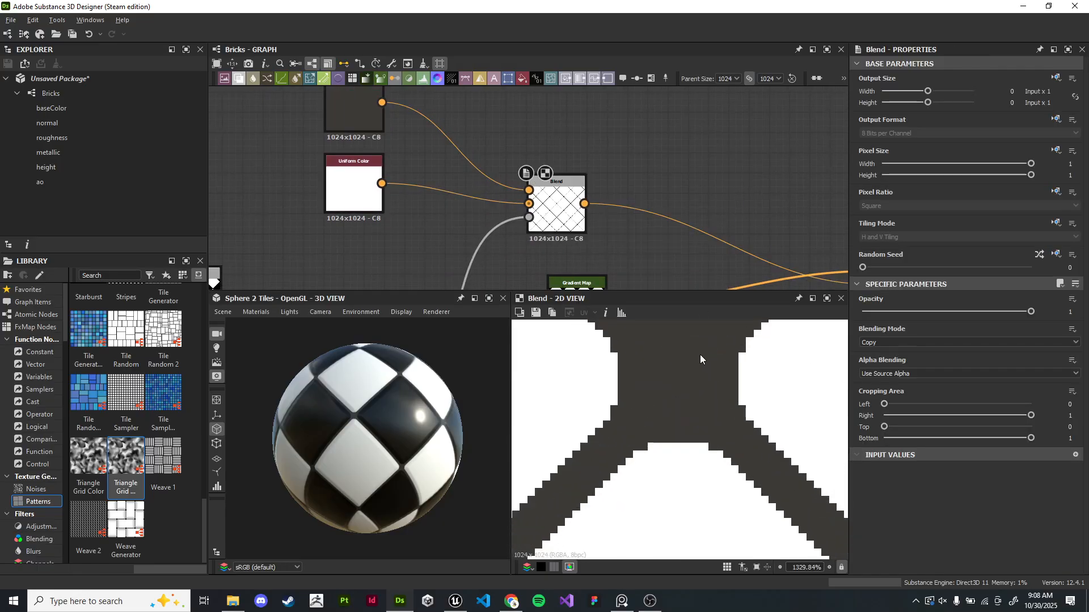
scroll(657, 435, down, 6)
scroll(683, 214, down, 2)
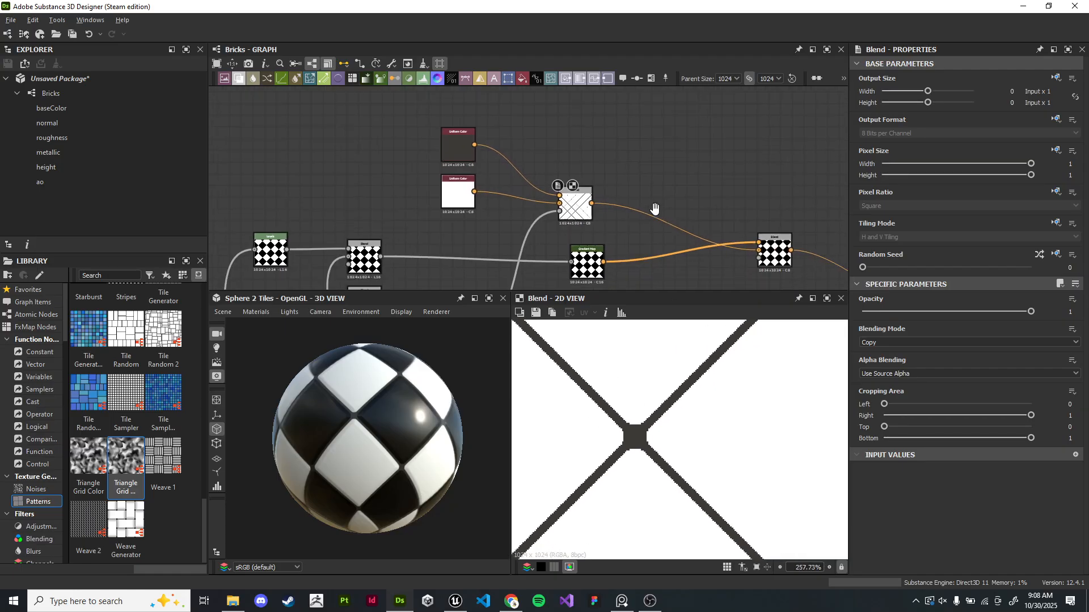
scroll(364, 401, up, 7)
drag(419, 415, 436, 393)
scroll(435, 394, down, 8)
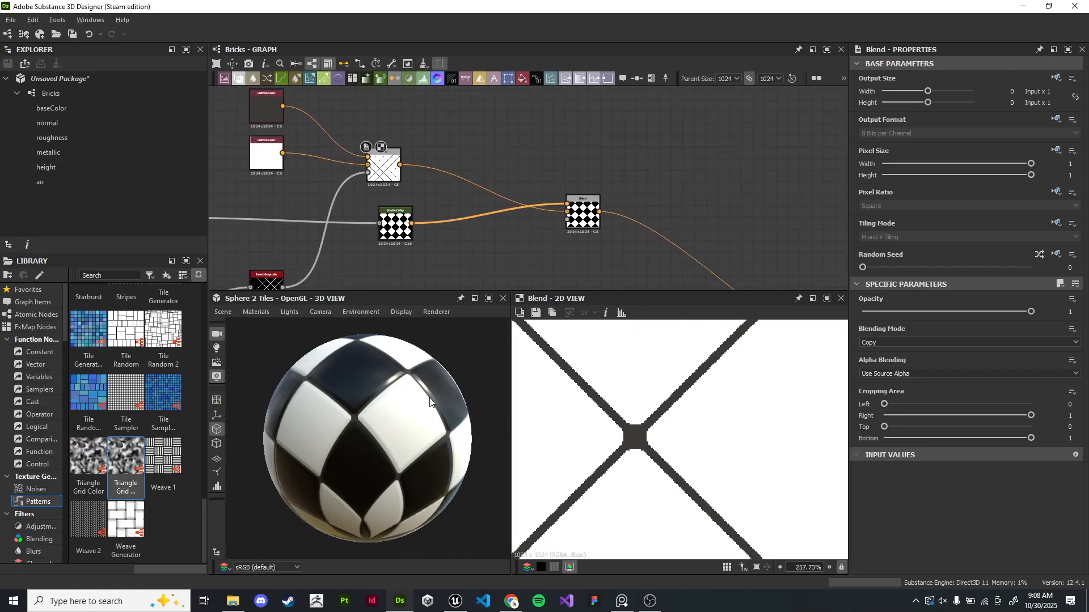
drag(373, 451, 420, 438)
scroll(419, 438, up, 1)
scroll(419, 439, up, 1)
scroll(718, 160, down, 4)
middle_drag(720, 163, 771, 125)
scroll(712, 186, up, 2)
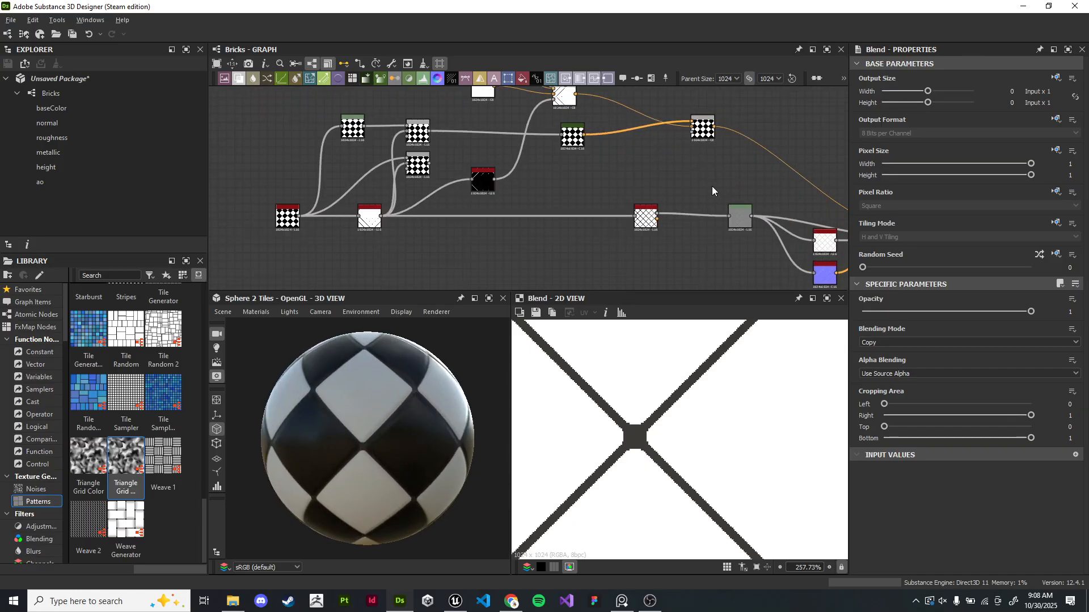
middle_drag(587, 198, 675, 173)
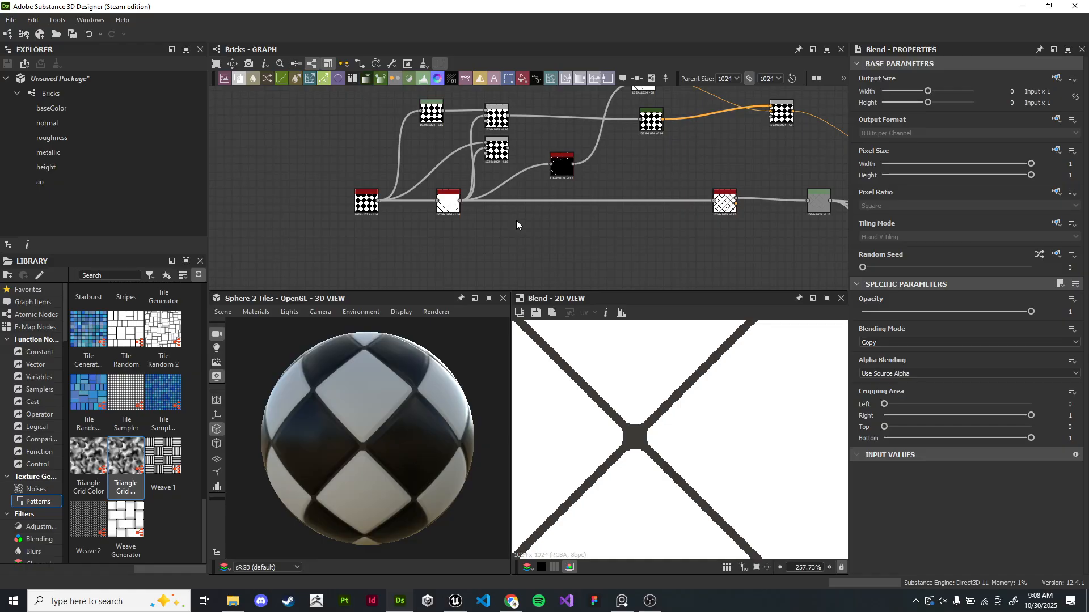
middle_drag(514, 240, 658, 238)
scroll(658, 239, up, 1)
scroll(590, 243, up, 3)
- Open the Checker 1 node's parameters and set its Tiling to 6
double_click(479, 141)
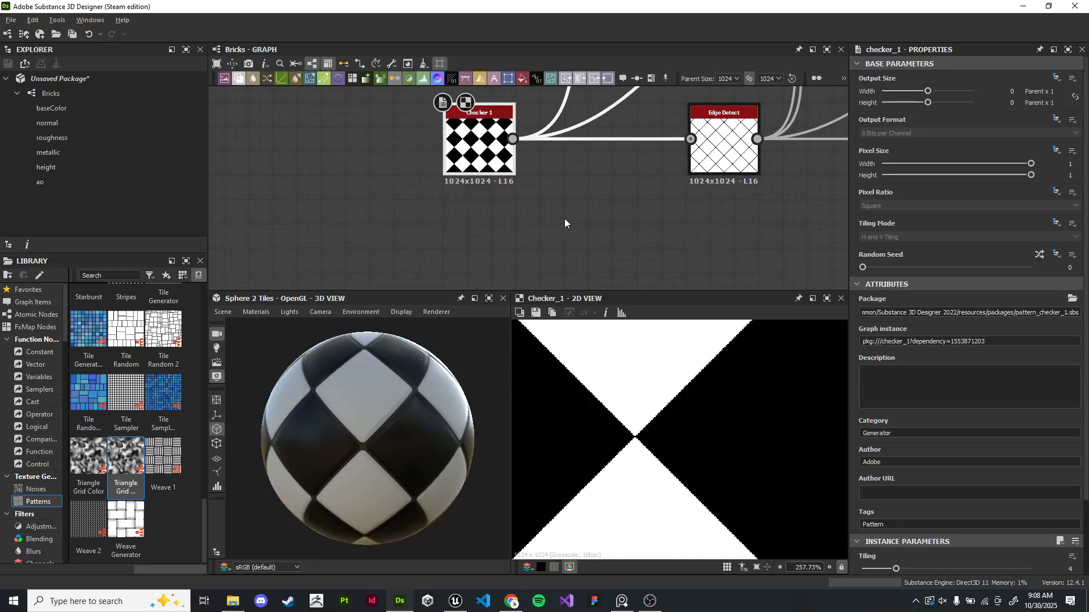
scroll(702, 413, down, 5)
scroll(742, 416, up, 1)
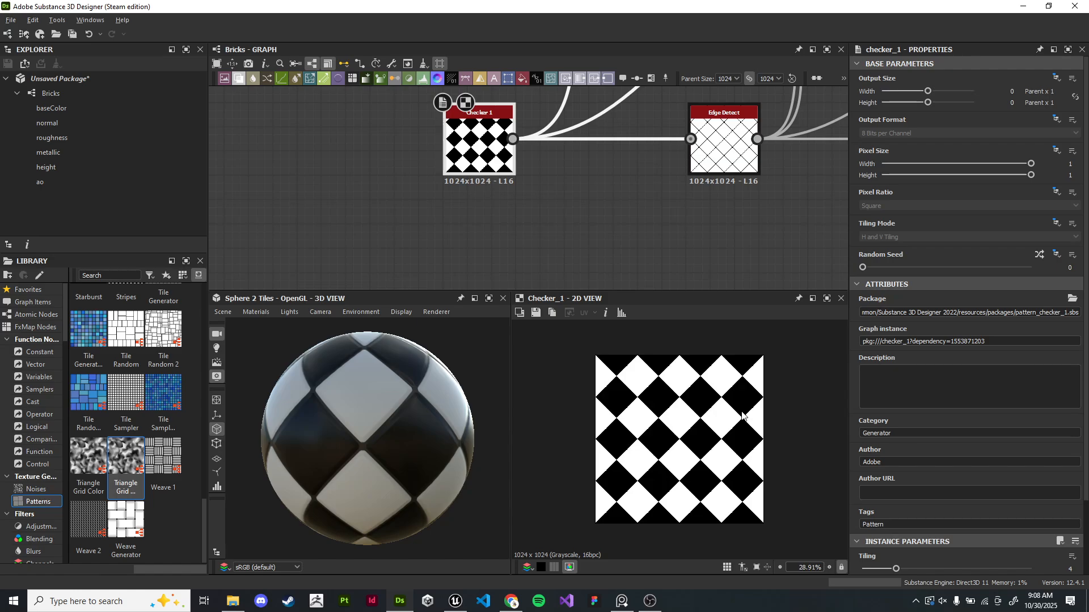
middle_drag(550, 230, 550, 280)
scroll(500, 215, up, 2)
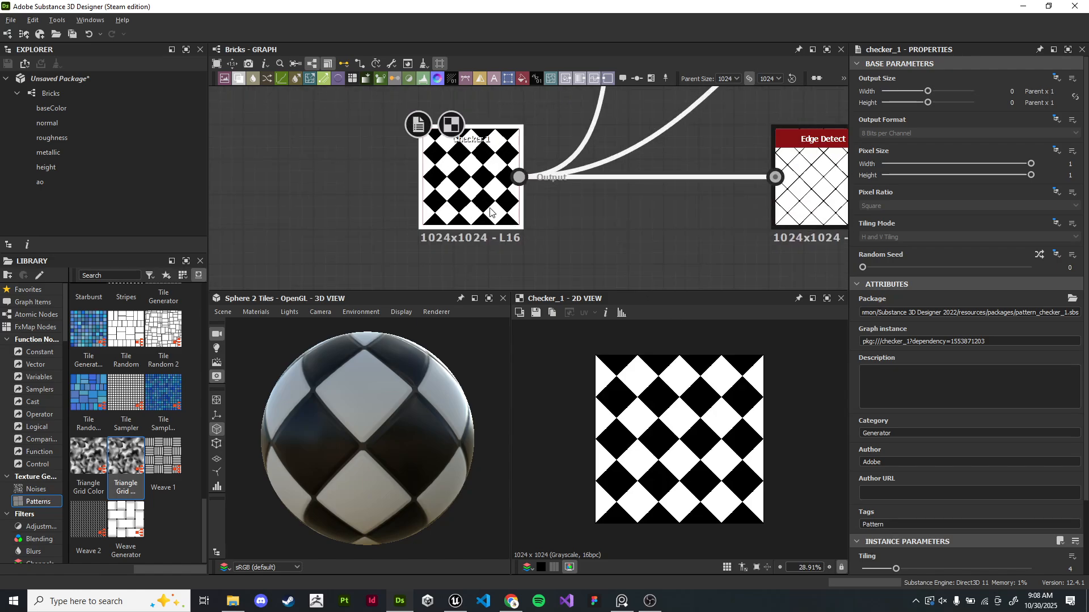
scroll(910, 440, down, 3)
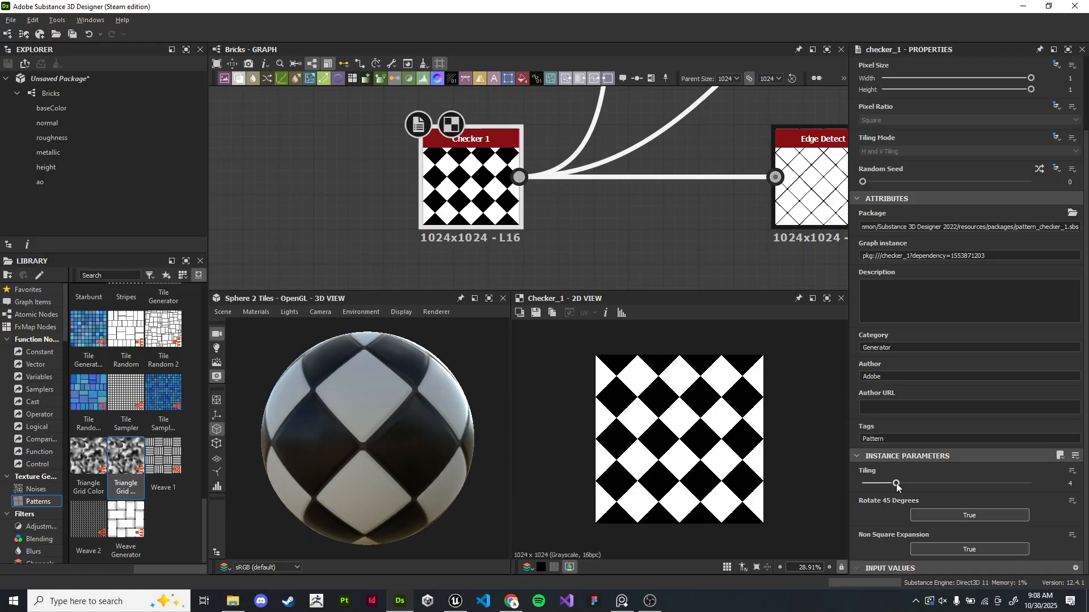
drag(895, 485, 883, 481)
drag(363, 413, 284, 441)
drag(888, 485, 921, 485)
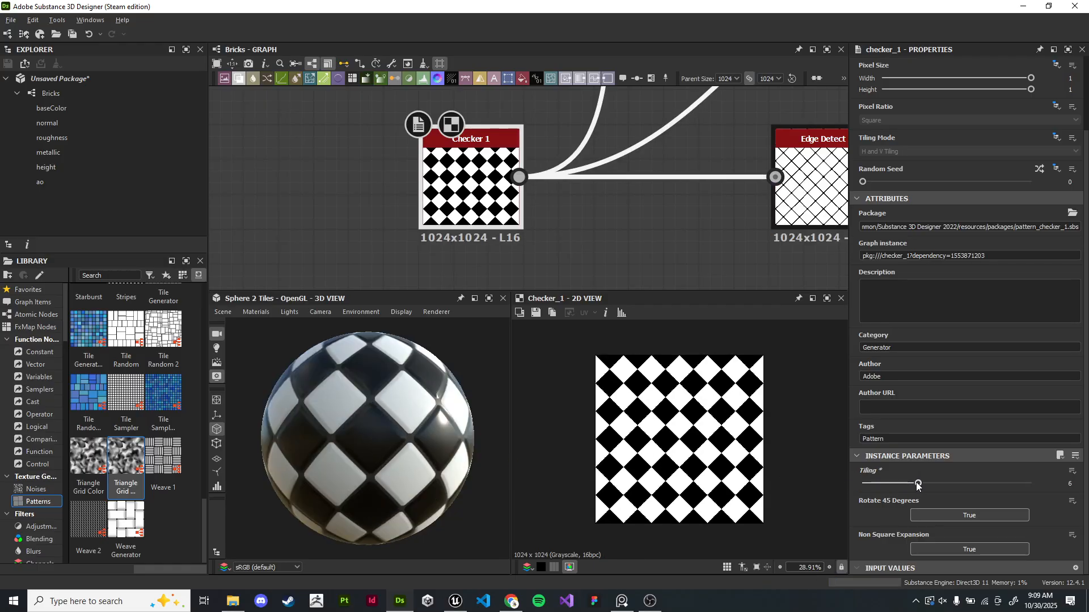
- Set the Checker 1 node's Rotate 45 Degrees option to False
drag(417, 436, 482, 441)
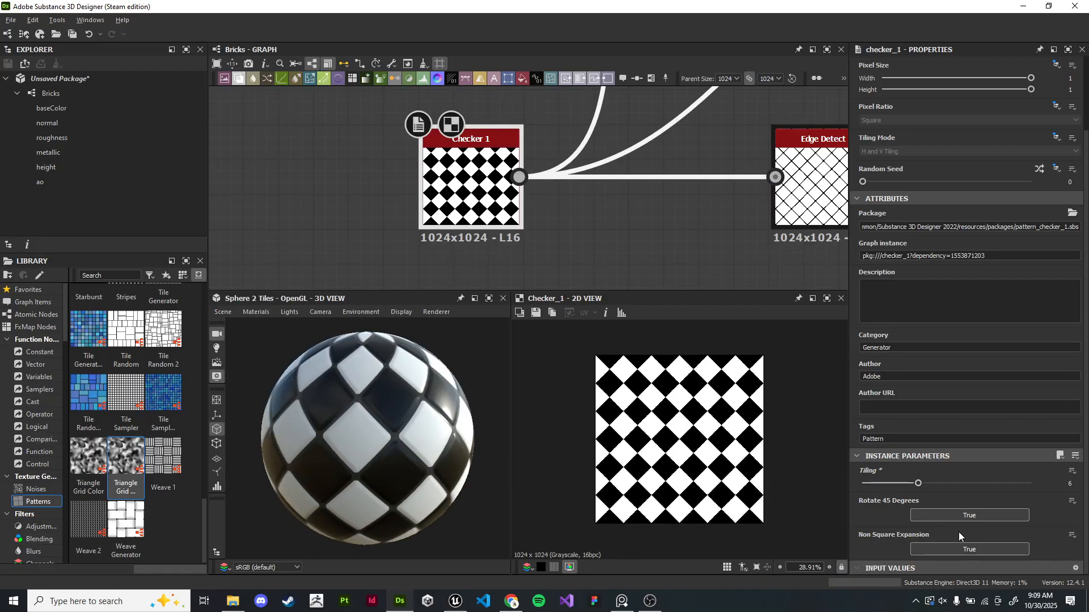
click(964, 515)
scroll(416, 430, up, 3)
scroll(418, 420, down, 5)
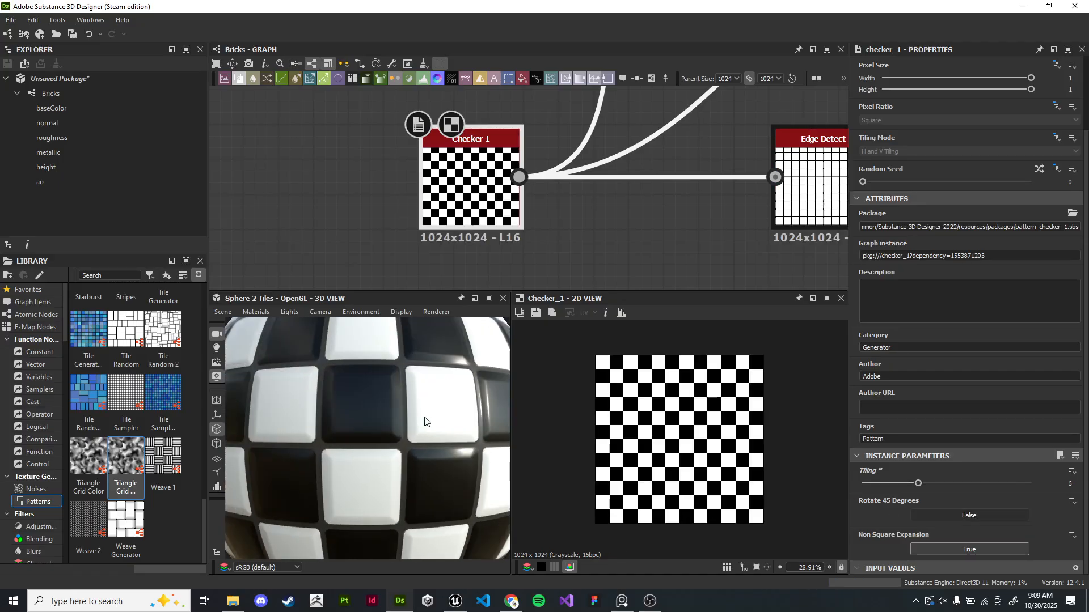
drag(467, 430, 453, 436)
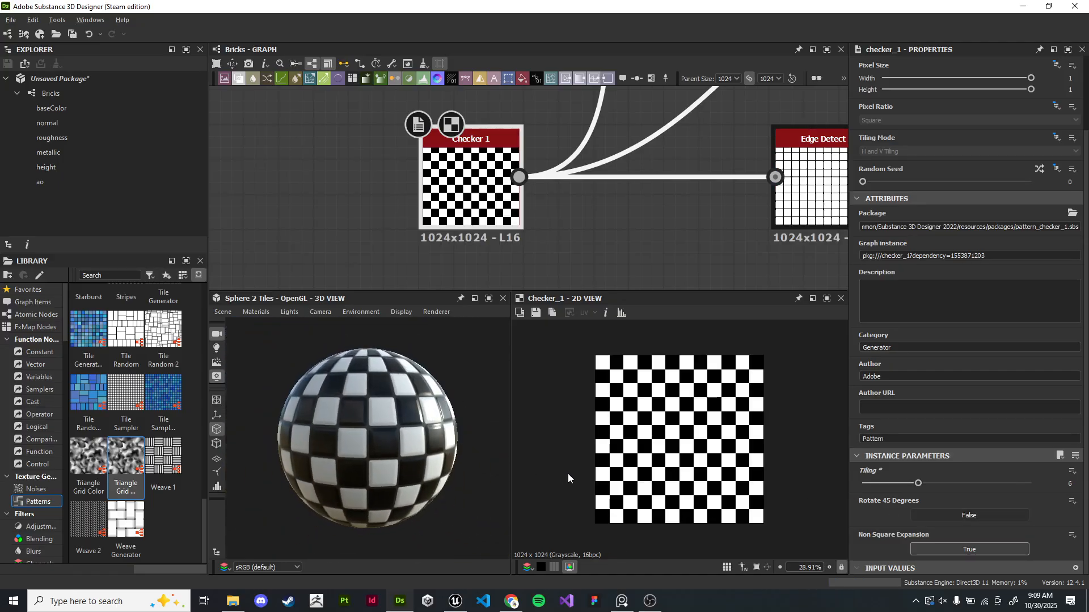
- Set the Checker 1 node's Rotate 45 Degrees option to True and its Tiling to 4
click(939, 514)
drag(917, 483, 898, 487)
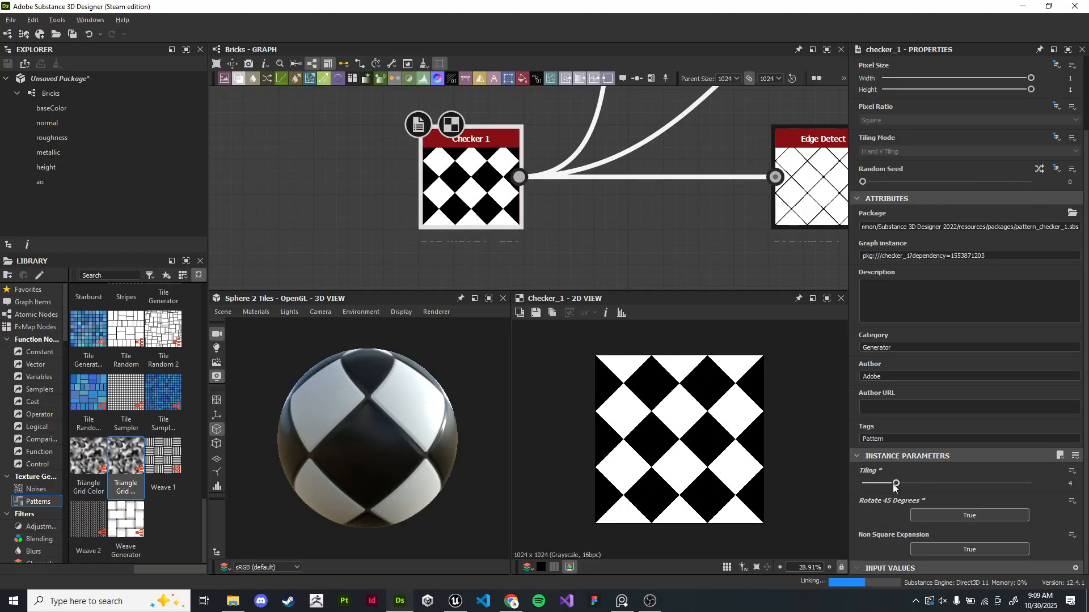
- Examine the Base Material node and preview its base color output
scroll(594, 233, down, 1)
scroll(594, 229, down, 6)
middle_drag(606, 222, 423, 218)
middle_drag(760, 206, 389, 190)
scroll(709, 232, up, 5)
middle_drag(680, 203, 625, 202)
double_click(416, 179)
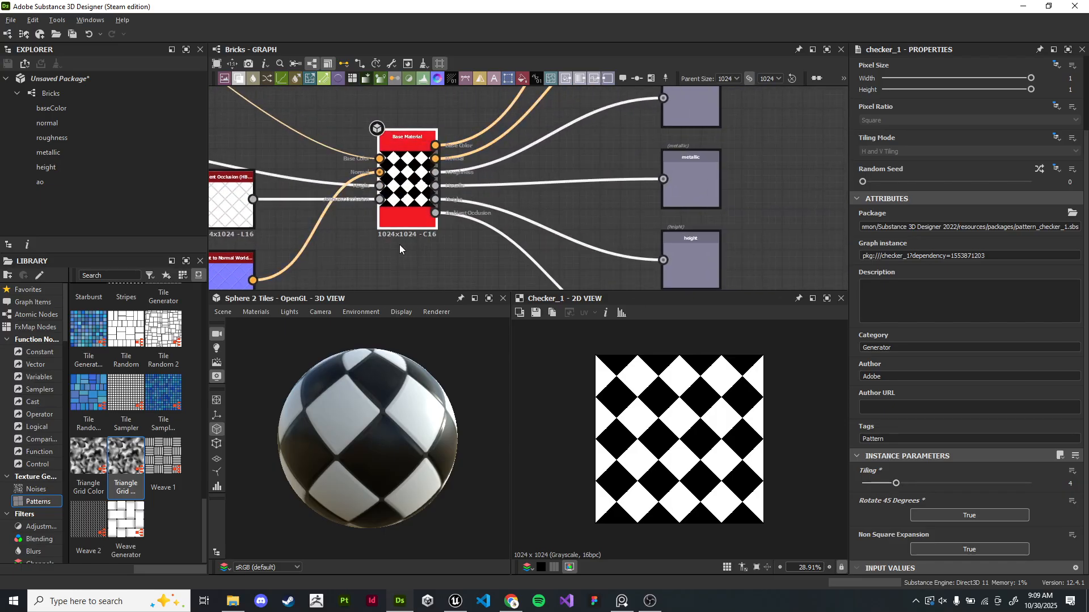
middle_drag(285, 228, 532, 213)
scroll(501, 199, down, 5)
middle_drag(448, 177, 647, 236)
middle_drag(455, 257, 539, 187)
drag(343, 99, 648, 266)
middle_drag(668, 204, 678, 225)
click(550, 240)
middle_drag(650, 276, 506, 227)
scroll(506, 227, up, 5)
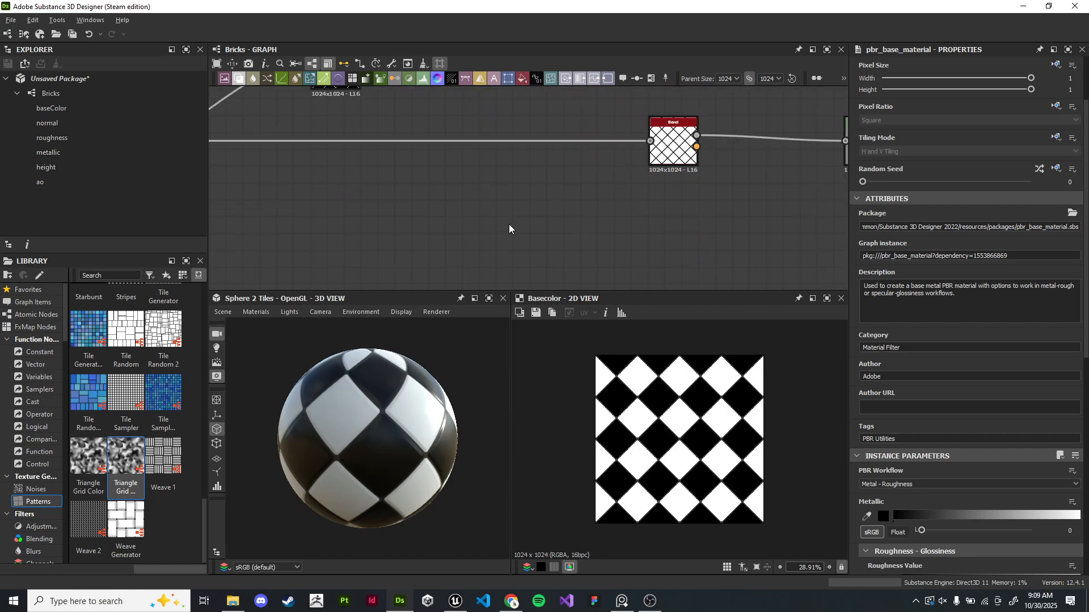
- Survey the full node network and preview the HBAO node's output
middle_drag(679, 186, 480, 256)
scroll(550, 218, down, 5)
drag(546, 215, 431, 217)
drag(638, 214, 479, 215)
scroll(477, 214, down, 1)
middle_drag(379, 213, 477, 207)
middle_drag(335, 126, 351, 175)
click(582, 192)
drag(581, 189, 560, 189)
drag(489, 100, 755, 107)
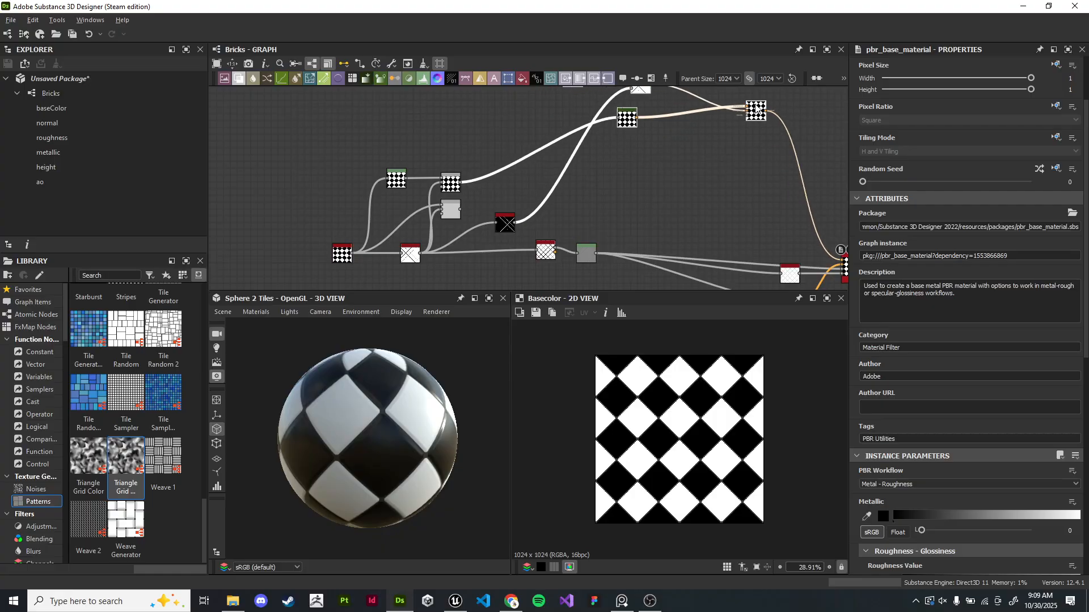
middle_drag(633, 189, 645, 152)
drag(304, 122, 448, 239)
click(551, 185)
scroll(816, 224, down, 1)
middle_drag(828, 226, 540, 177)
scroll(571, 180, up, 5)
scroll(547, 248, down, 1)
middle_drag(547, 248, 705, 175)
scroll(704, 175, down, 1)
drag(653, 168, 551, 179)
drag(652, 132, 546, 254)
click(679, 251)
scroll(635, 241, down, 3)
middle_drag(559, 219, 721, 288)
scroll(630, 247, down, 1)
middle_drag(631, 246, 582, 234)
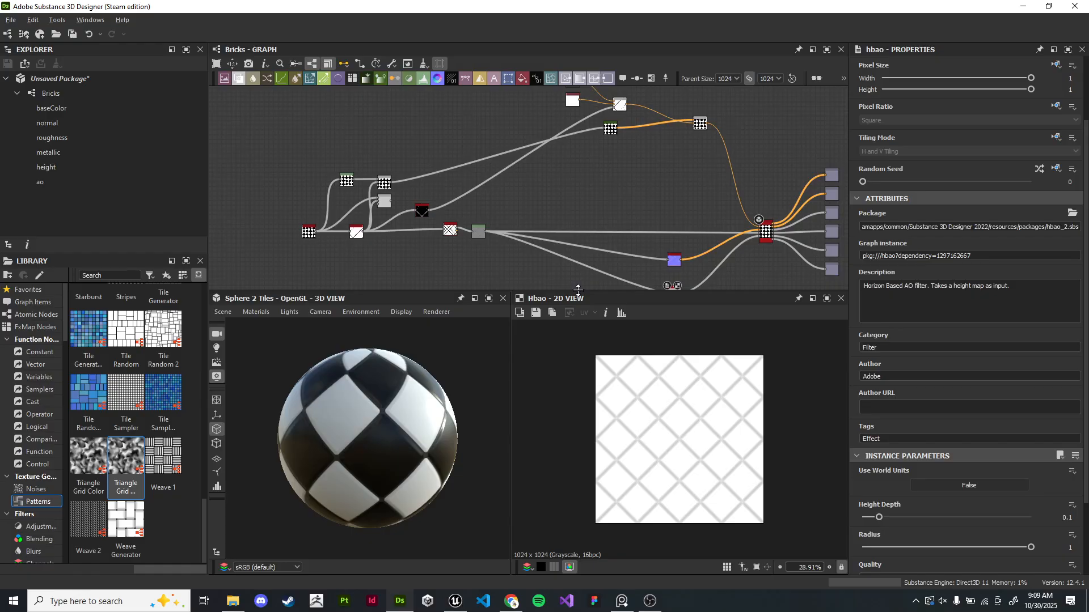
- Group the heightmap nodes from Checker 1 to the Levels node into a frame titled Heightmap
drag(577, 291, 577, 390)
middle_drag(617, 193, 596, 240)
scroll(596, 240, up, 2)
middle_drag(421, 246, 680, 210)
scroll(679, 209, up, 2)
middle_drag(600, 217, 711, 205)
scroll(695, 209, up, 2)
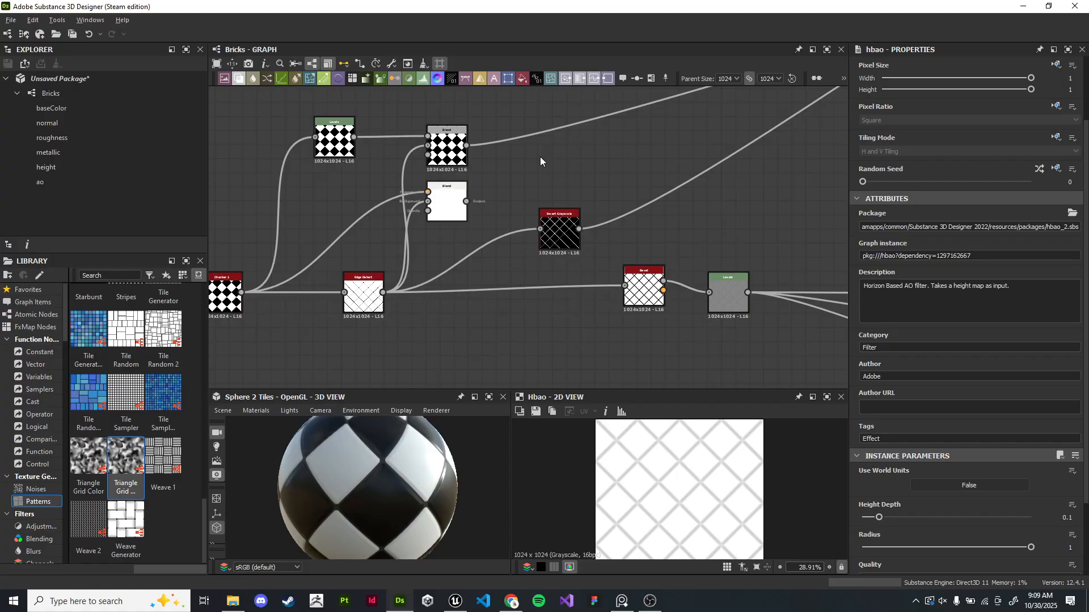
middle_drag(546, 167, 606, 153)
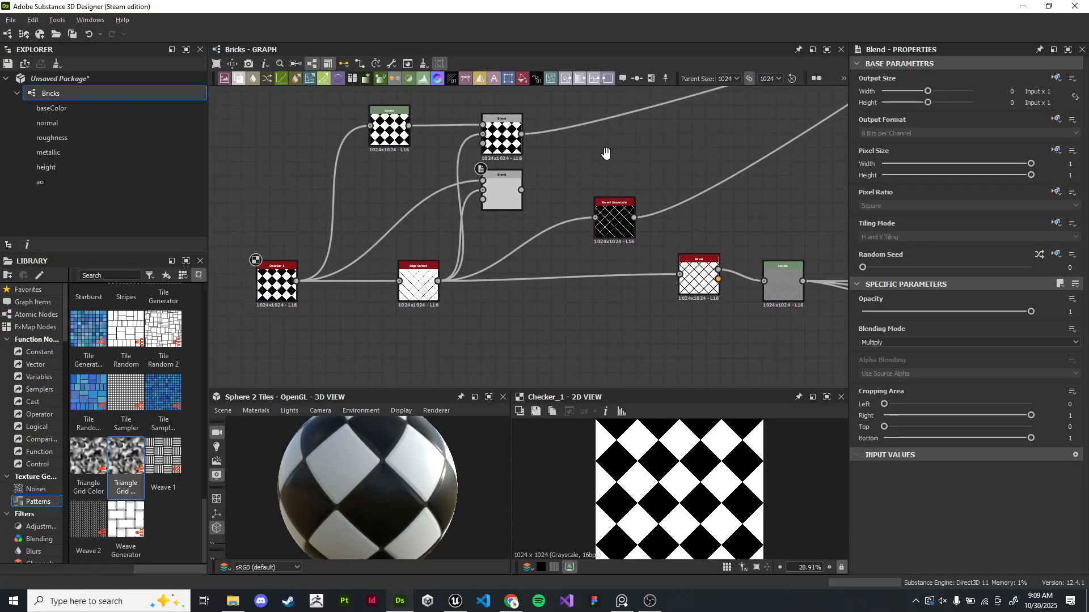
scroll(606, 153, down, 2)
drag(319, 113, 706, 290)
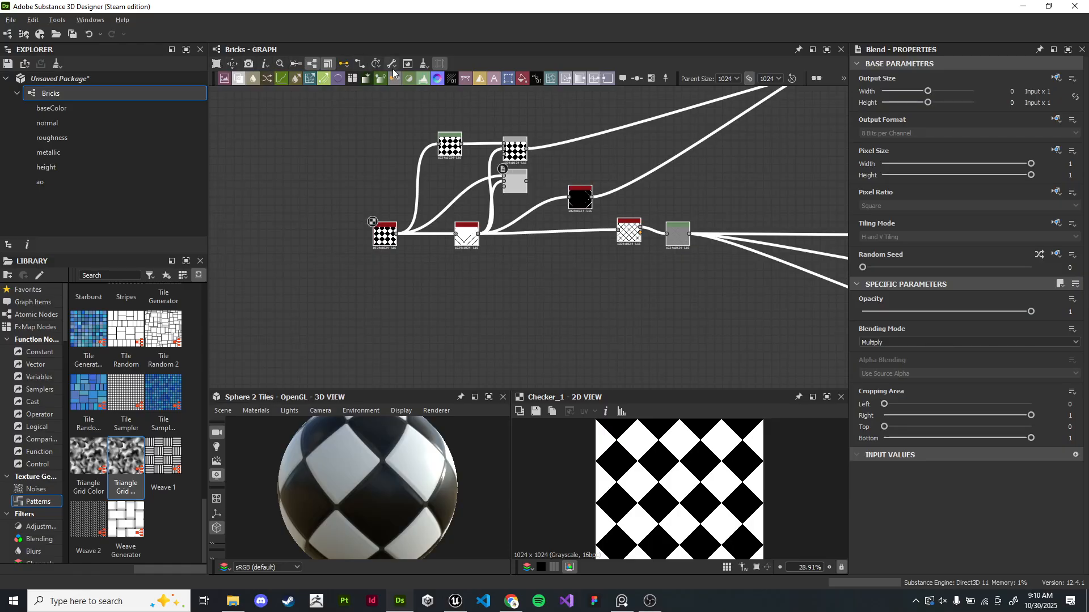
click(651, 81)
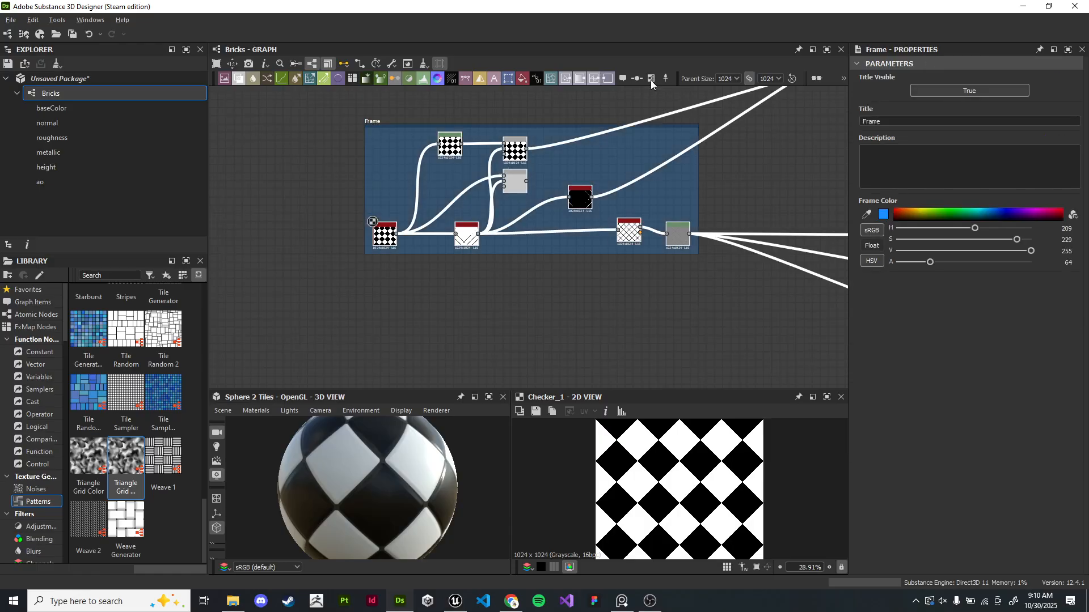
click(492, 136)
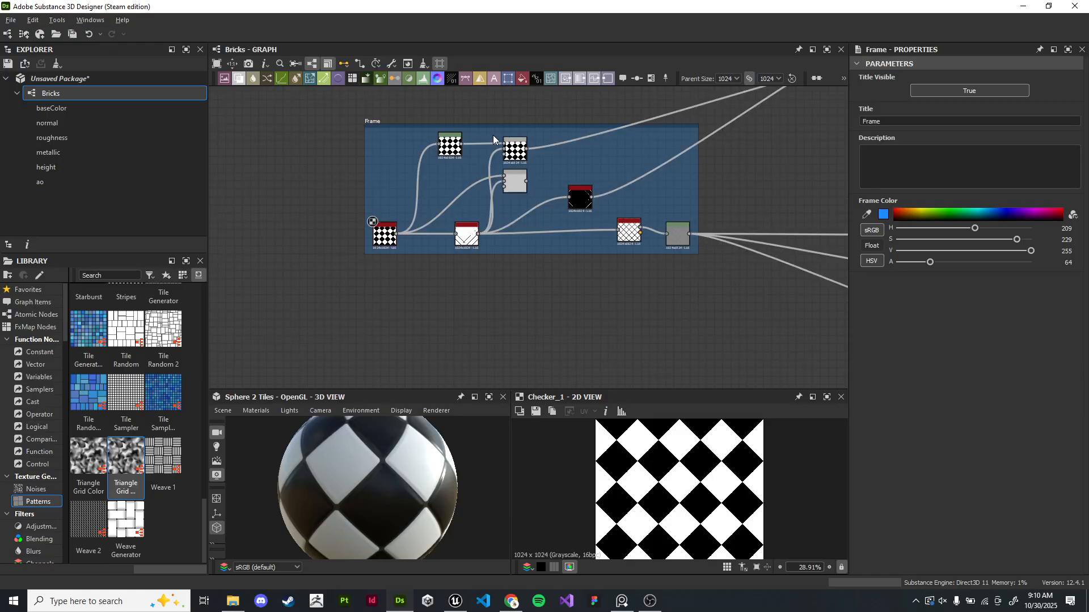
mouse_move(501, 125)
mouse_down()
mouse_move(460, 103)
mouse_move(434, 183)
mouse_move(437, 173)
mouse_move(461, 184)
mouse_move(500, 118)
mouse_move(485, 129)
mouse_up()
scroll(377, 145, up, 5)
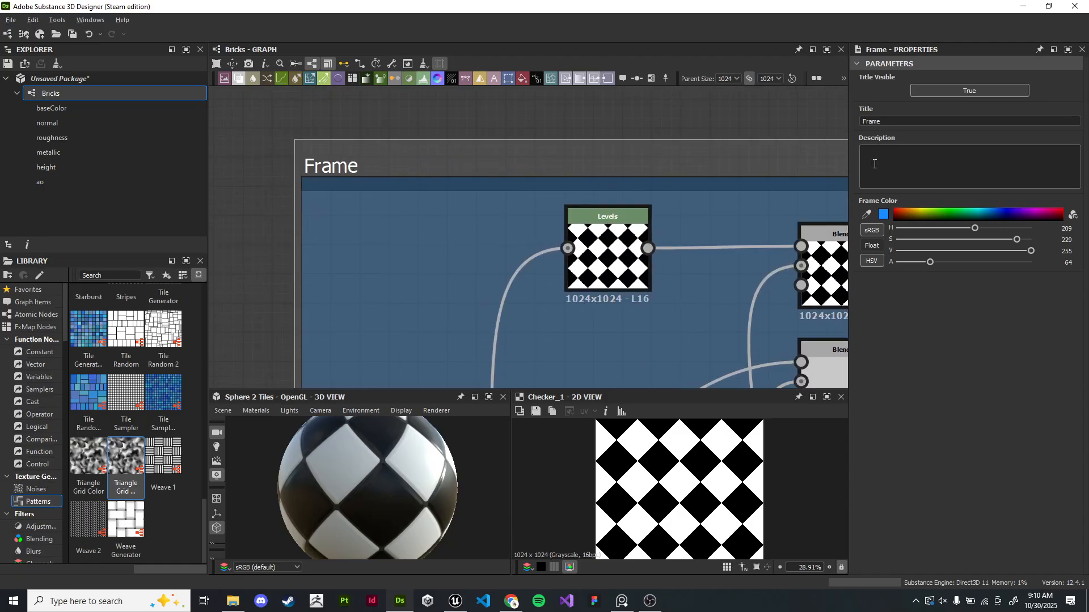
drag(884, 122, 865, 126)
text(Heightmap)
key(Return)
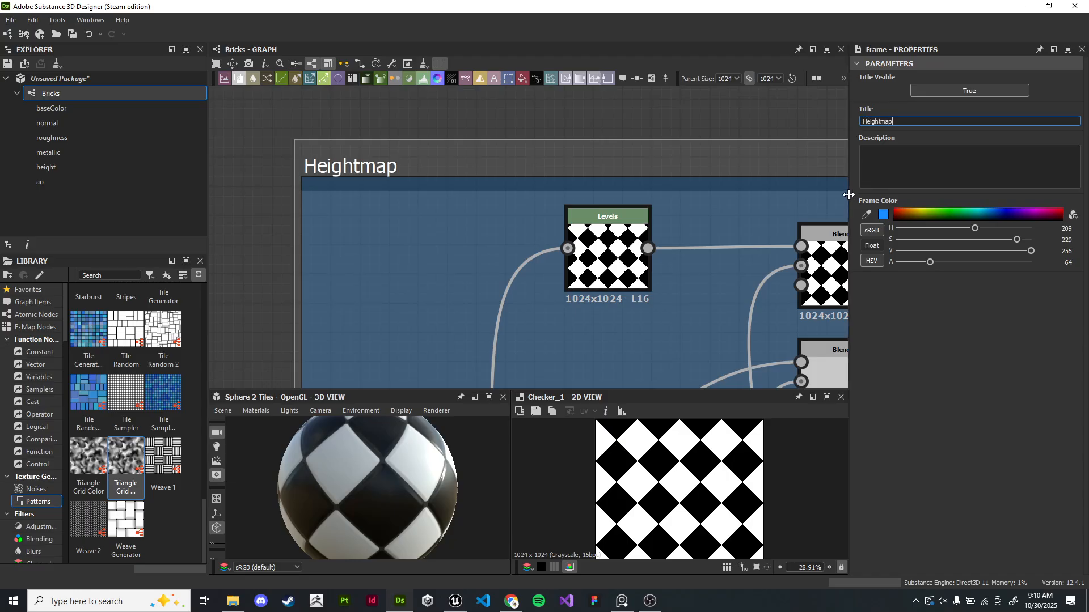
- Group the Uniform Color, Gradient Map and color Blend nodes into a frame titled Color
scroll(298, 195, down, 8)
scroll(332, 172, up, 2)
scroll(332, 174, up, 1)
middle_drag(299, 198, 318, 180)
scroll(488, 218, down, 4)
middle_drag(645, 223, 563, 290)
scroll(740, 282, up, 3)
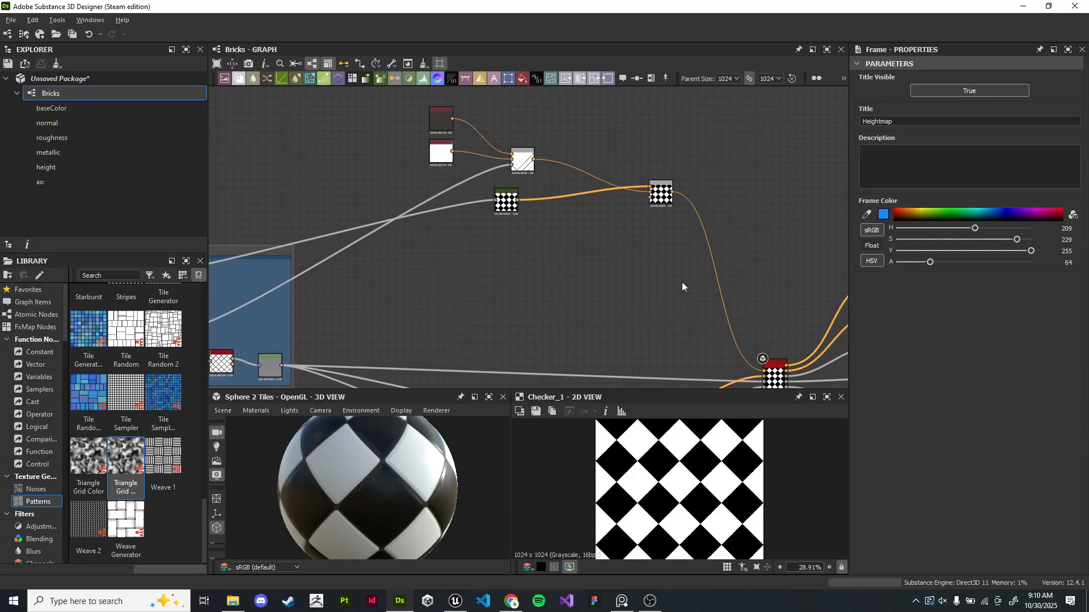
drag(663, 188, 644, 189)
click(556, 225)
middle_drag(555, 225, 543, 259)
drag(380, 126, 702, 280)
scroll(565, 234, up, 3)
middle_drag(565, 233, 637, 305)
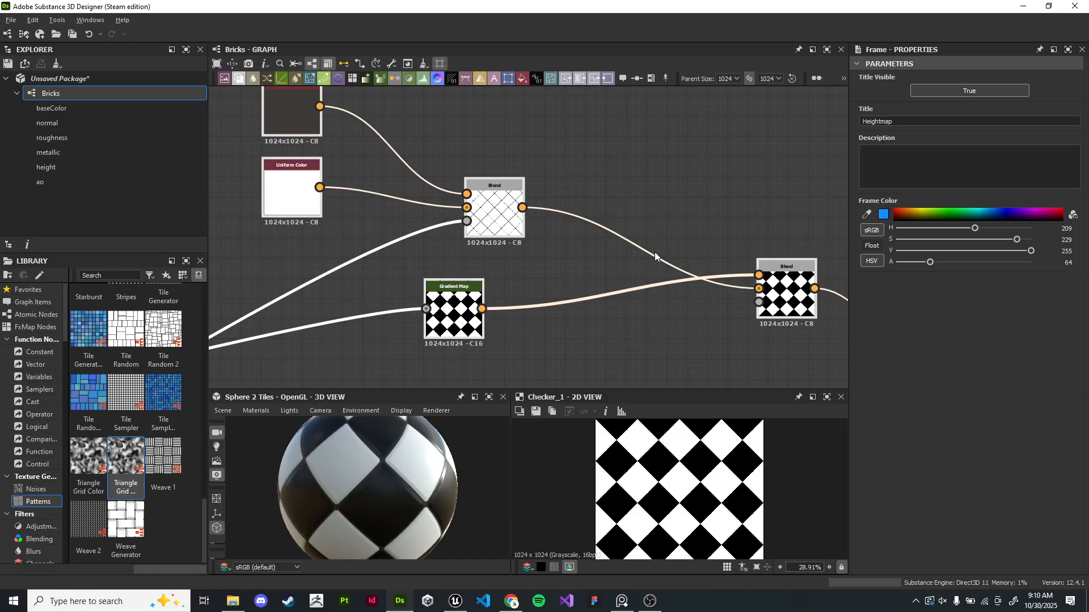
click(649, 79)
middle_drag(672, 172, 735, 270)
drag(896, 123, 796, 124)
text(ColourG)
key(BackSpace)
key(BackSpace)
key(Return)
- Set the Color frame's color to a brown-orange hue
scroll(749, 205, down, 5)
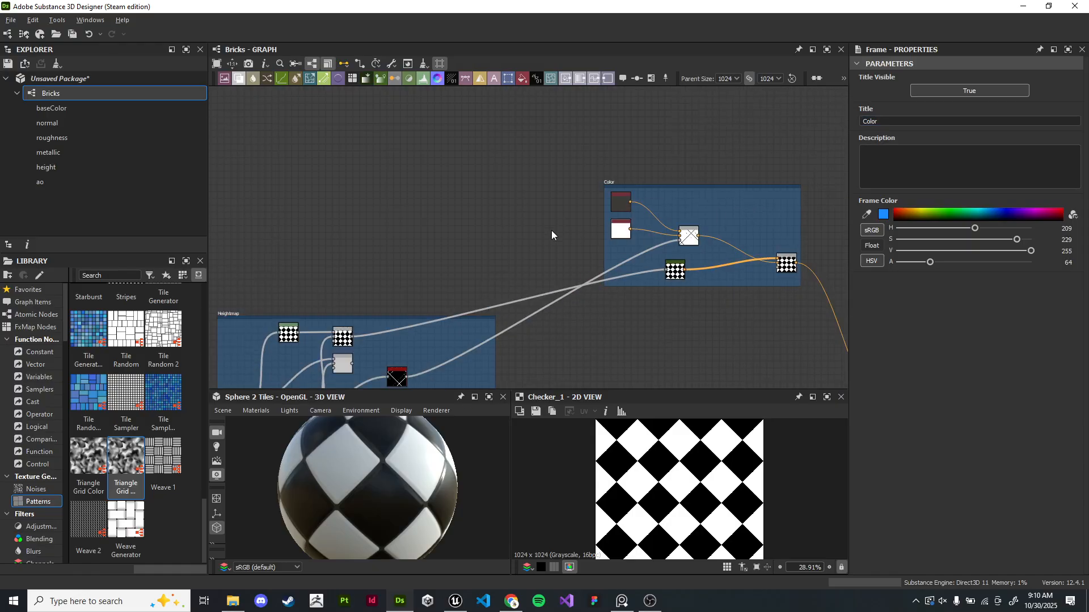
scroll(688, 211, up, 5)
middle_drag(689, 212, 716, 204)
scroll(717, 204, down, 4)
middle_drag(793, 292, 705, 362)
scroll(692, 286, up, 1)
scroll(505, 177, up, 5)
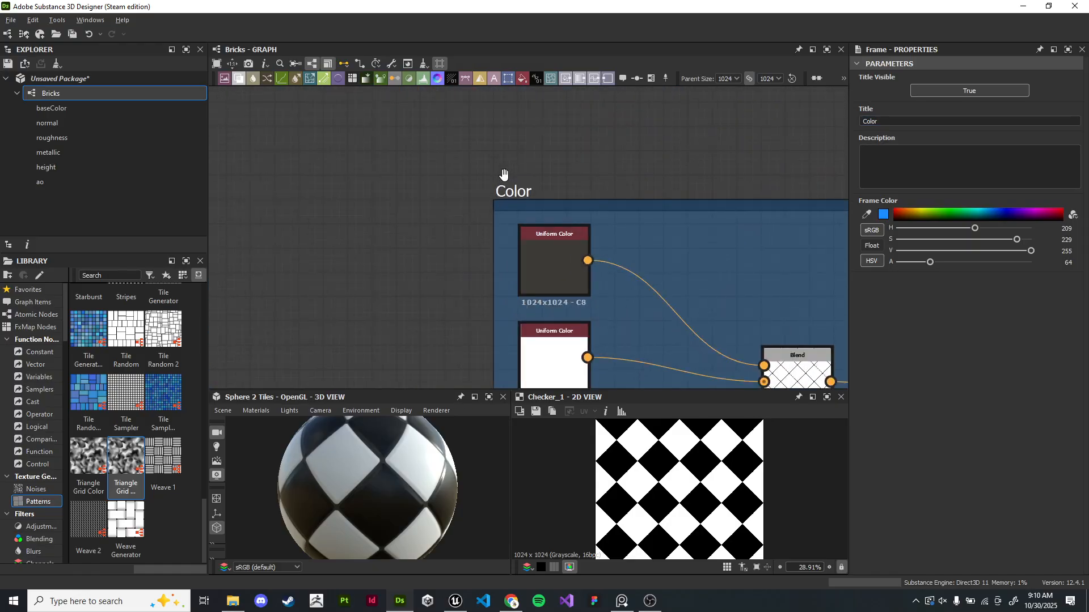
click(914, 214)
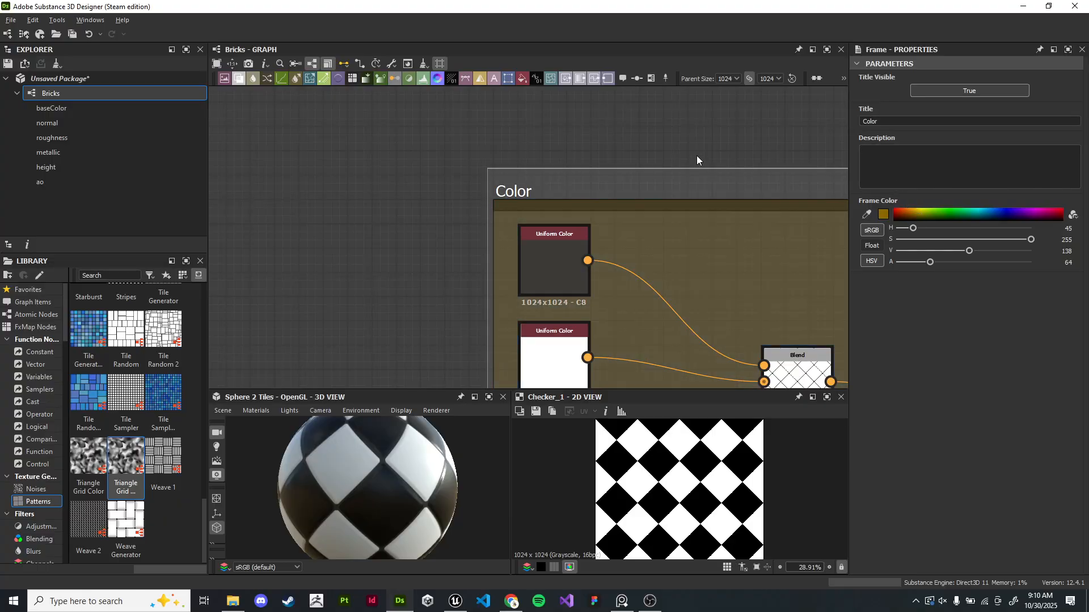
drag(906, 214, 902, 213)
- Zoom in to review the Color frame and its nodes, then fit the graph in view
scroll(690, 191, down, 4)
scroll(690, 192, down, 2)
middle_drag(759, 232, 595, 197)
scroll(612, 169, up, 5)
middle_drag(336, 151, 409, 181)
scroll(408, 180, up, 6)
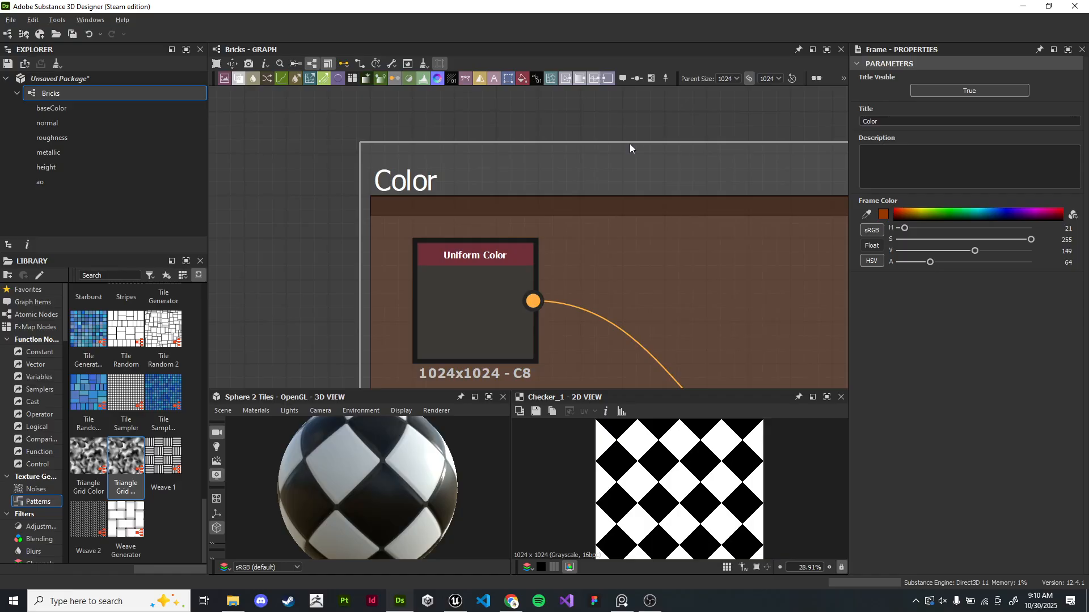
scroll(629, 144, down, 3)
middle_drag(630, 144, 548, 142)
scroll(634, 152, down, 1)
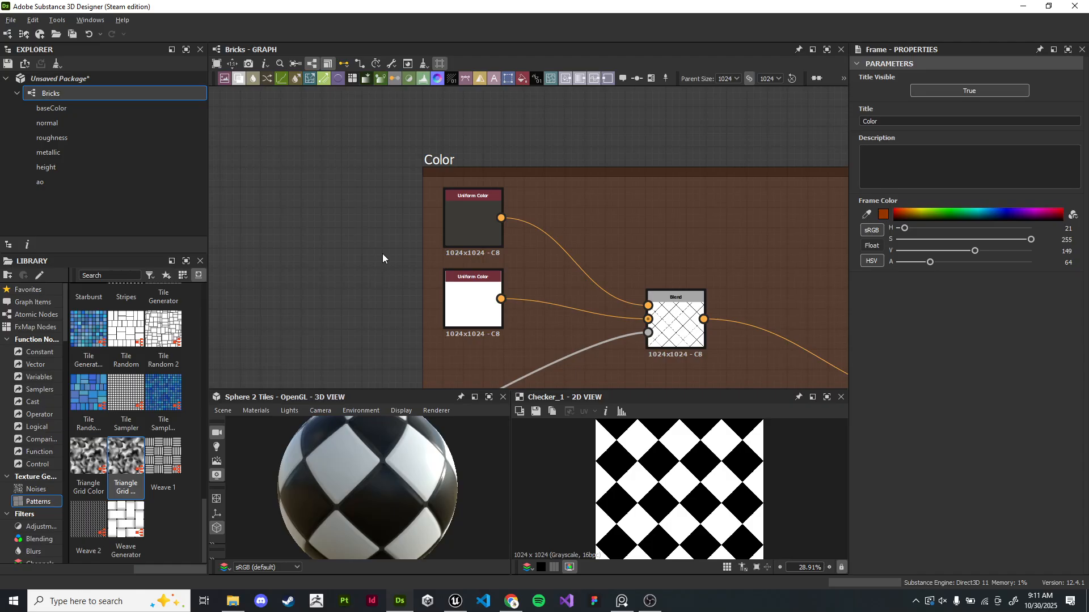
scroll(346, 263, down, 3)
scroll(369, 142, up, 10)
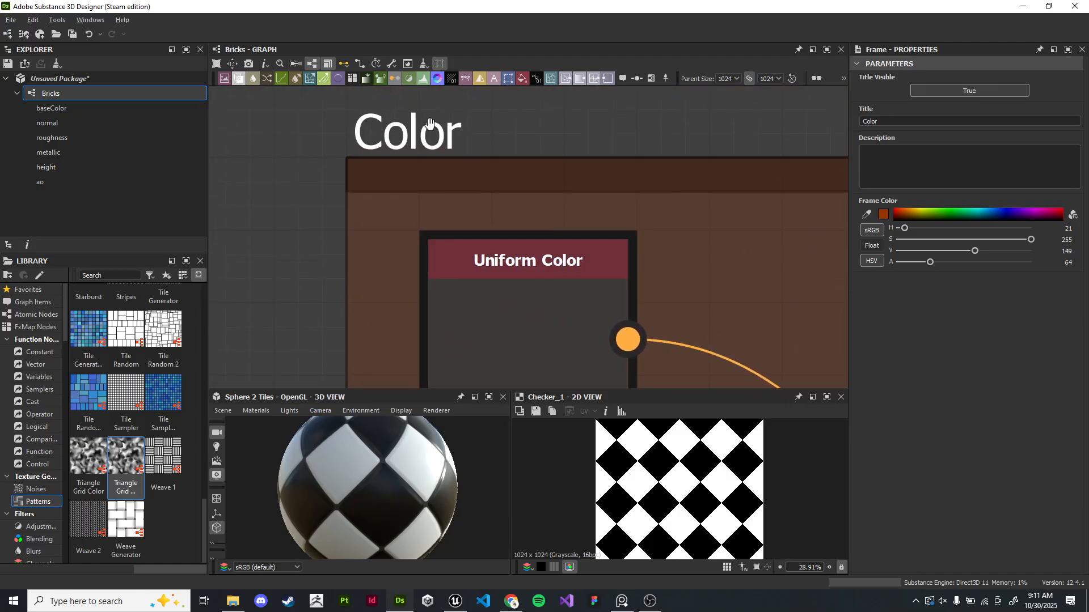
scroll(486, 167, down, 7)
middle_drag(816, 196, 520, 243)
scroll(632, 184, down, 3)
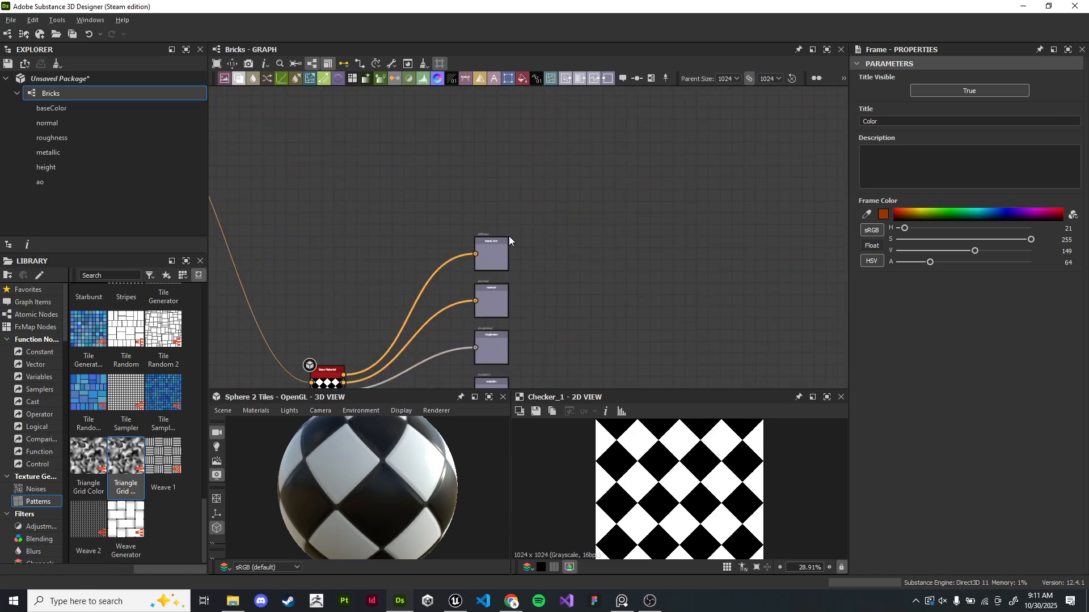
scroll(451, 260, up, 5)
key(f)
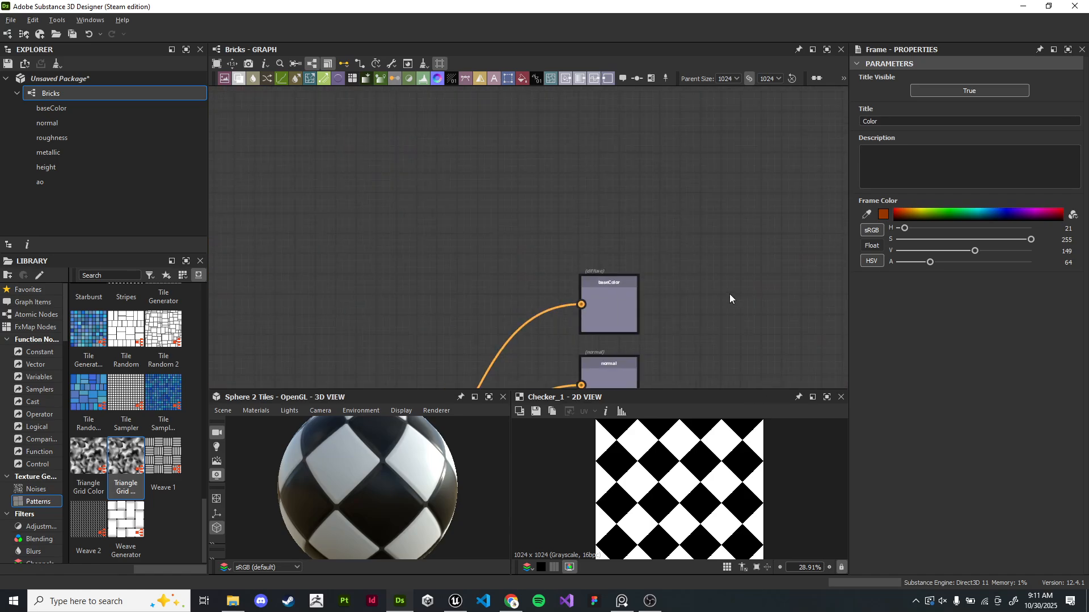
- Frame the Height to Normal World Units node and title the frame Normal Map
scroll(559, 238, up, 3)
scroll(569, 192, down, 10)
middle_drag(646, 258, 530, 105)
scroll(588, 197, up, 7)
middle_drag(588, 197, 650, 229)
scroll(491, 171, up, 4)
middle_drag(491, 171, 731, 261)
scroll(682, 248, up, 2)
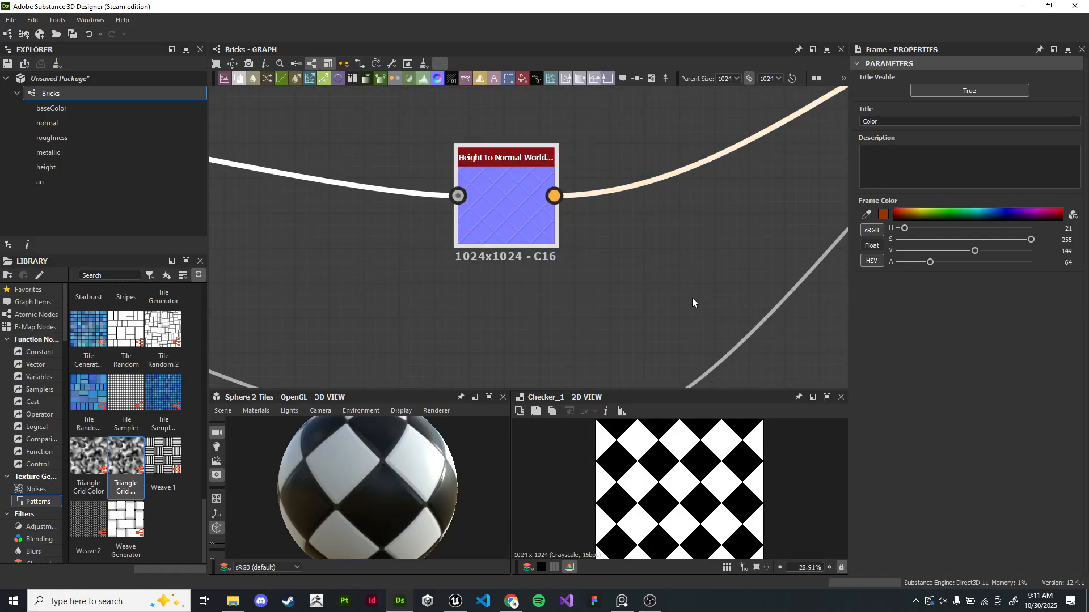
scroll(676, 283, up, 3)
scroll(658, 284, down, 4)
middle_drag(658, 284, 709, 265)
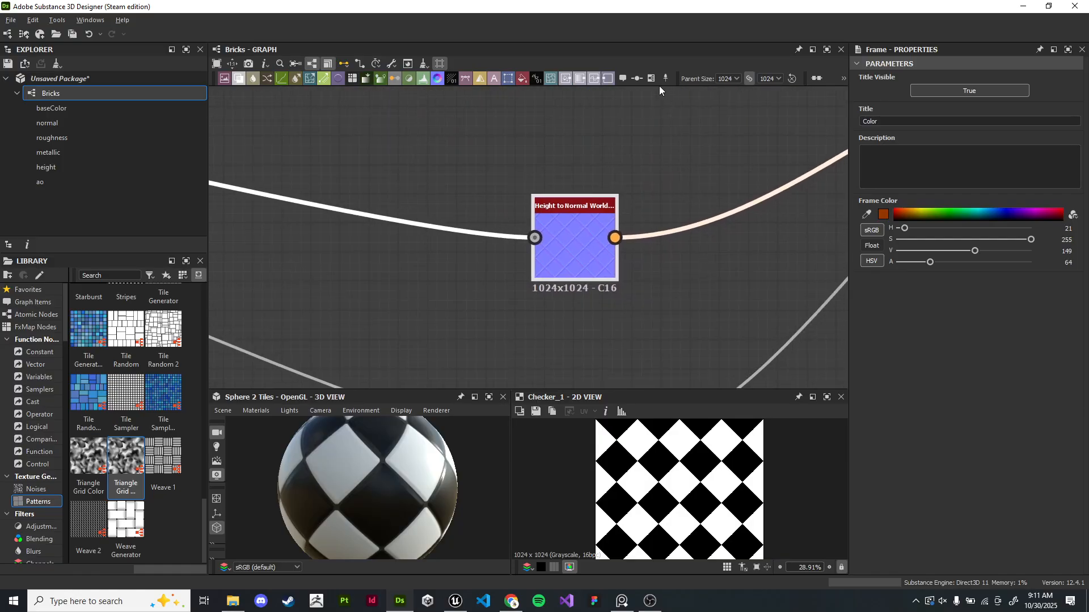
click(652, 79)
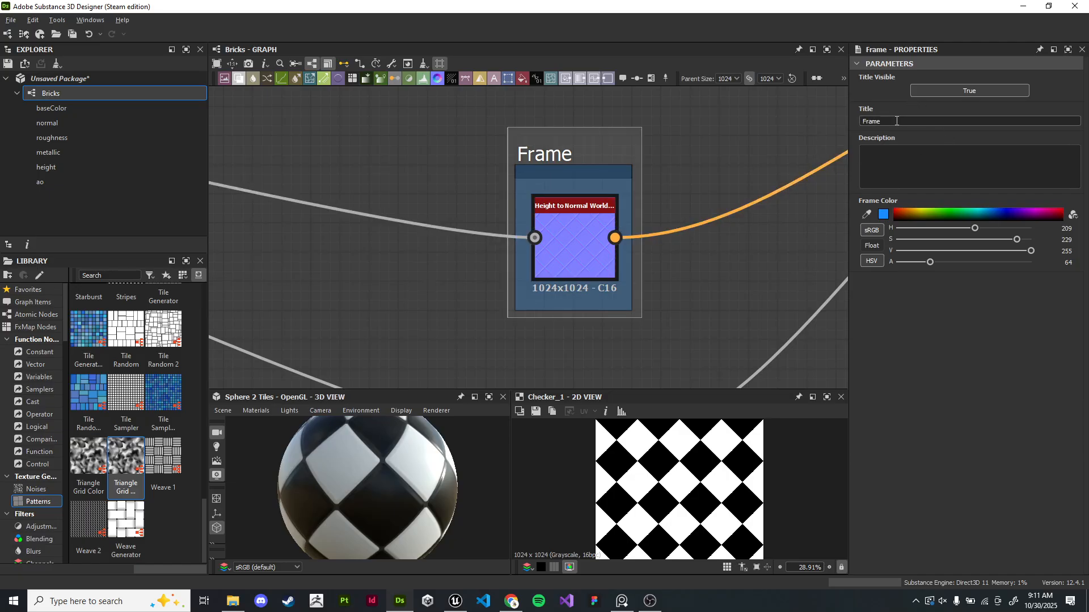
double_click(873, 122)
key(BackSpace)
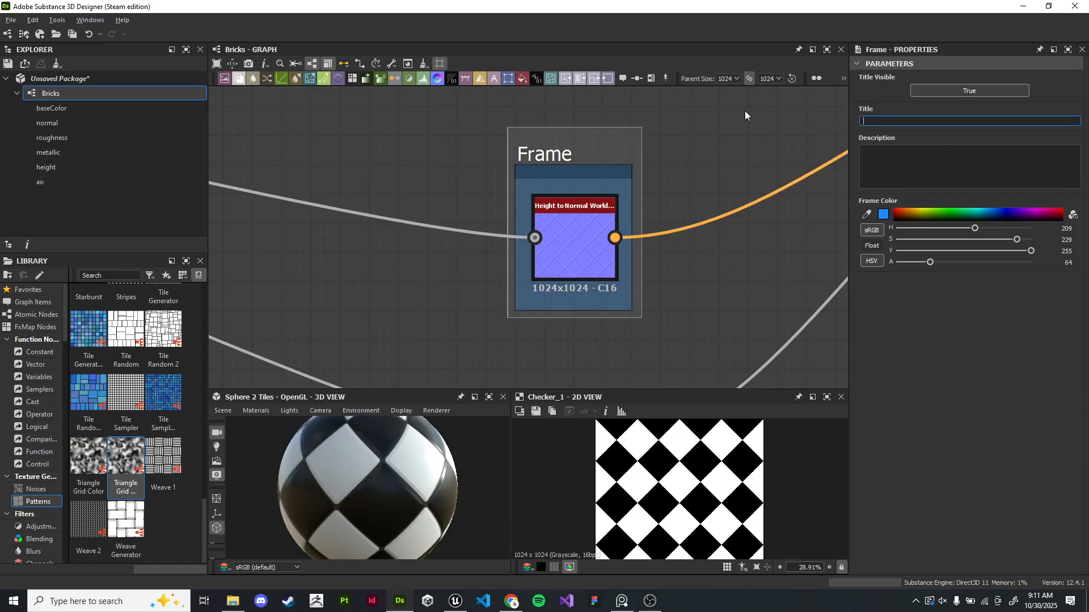
text(Normal Map)
key(Return)
- Frame the Ambient Occlusion HBAO node and title the frame Ambient Occlusion
scroll(652, 249, down, 3)
middle_drag(661, 246, 650, 114)
scroll(603, 216, up, 4)
click(586, 208)
click(650, 79)
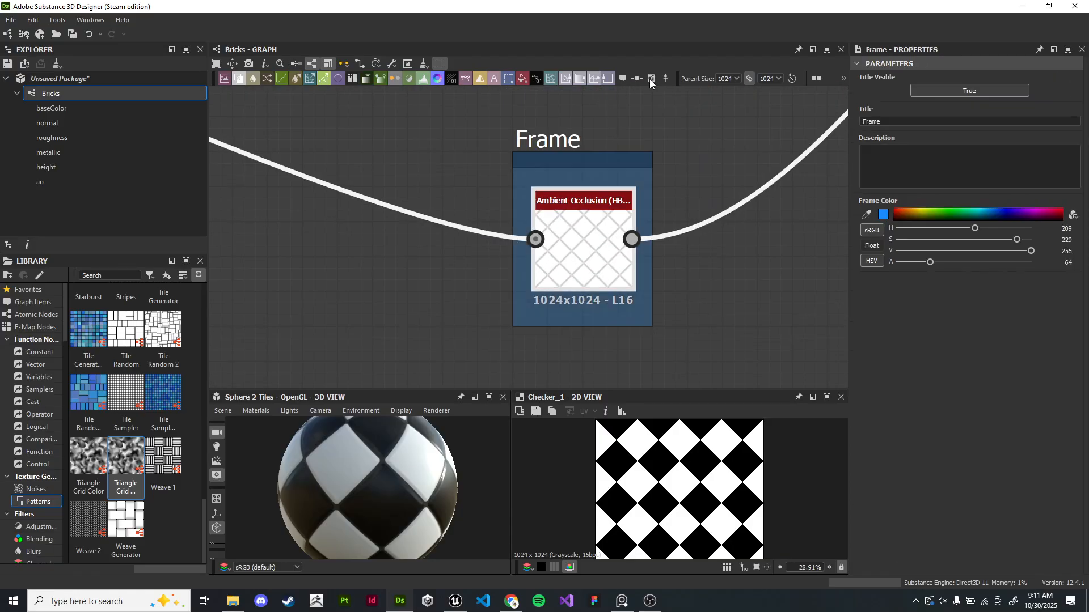
double_click(894, 122)
key(BackSpace)
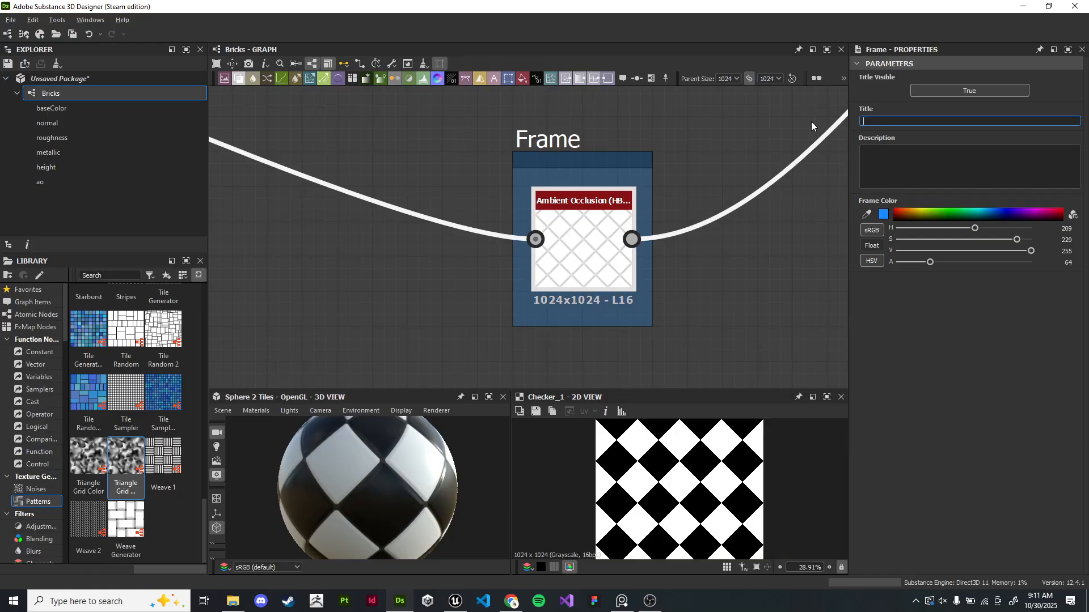
text(Ambient)
text( Occlusoin)
key(BackSpace)
key(BackSpace)
key(BackSpace)
text(iomn)
key(BackSpace)
key(BackSpace)
text(n)
key(Return)
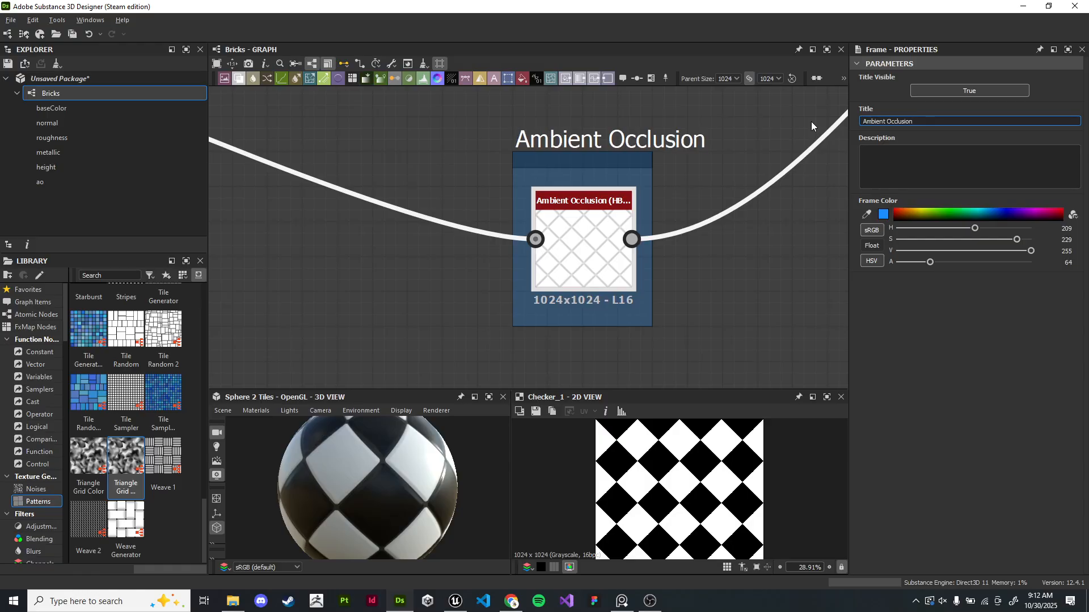
- Enlarge the Ambient Occlusion and Normal Map frames so they surround their nodes with more space
drag(651, 198, 793, 197)
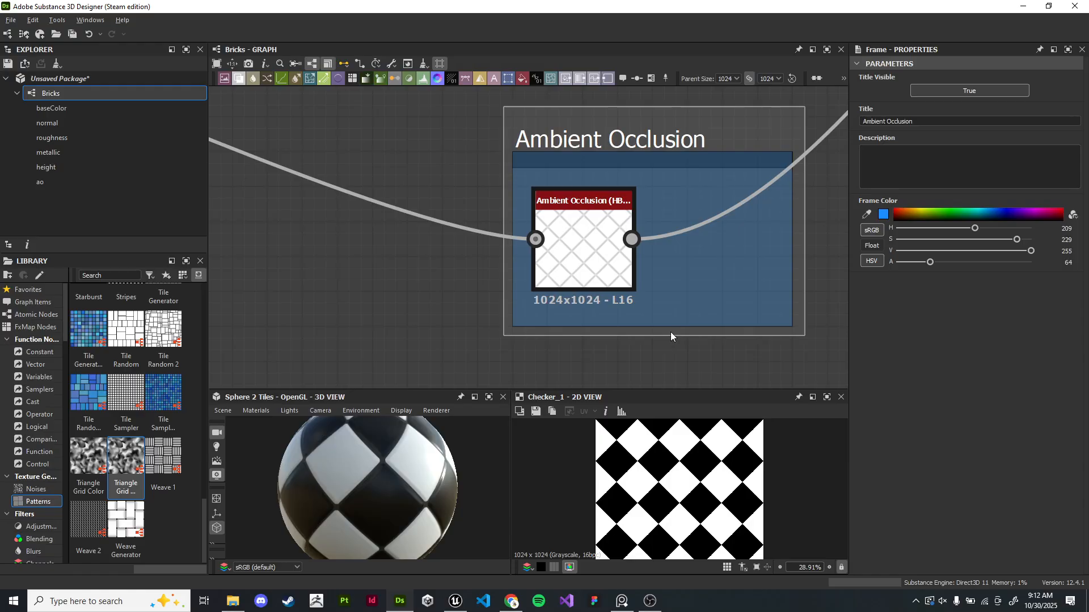
drag(673, 337, 672, 391)
drag(512, 267, 434, 256)
drag(588, 220, 606, 255)
scroll(675, 229, down, 3)
scroll(668, 139, up, 3)
middle_drag(668, 139, 651, 262)
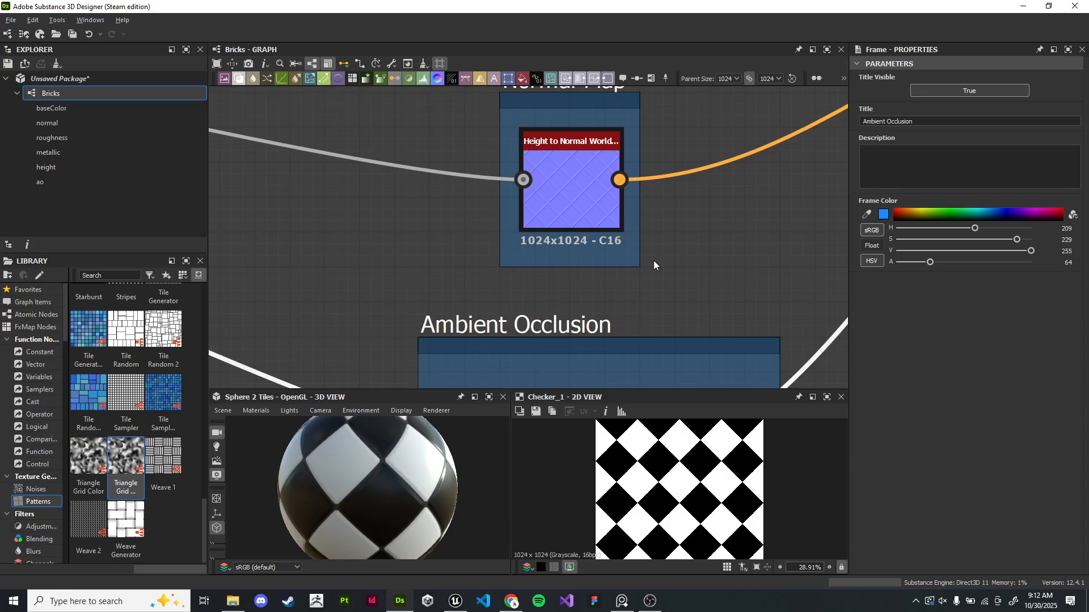
drag(642, 214, 780, 220)
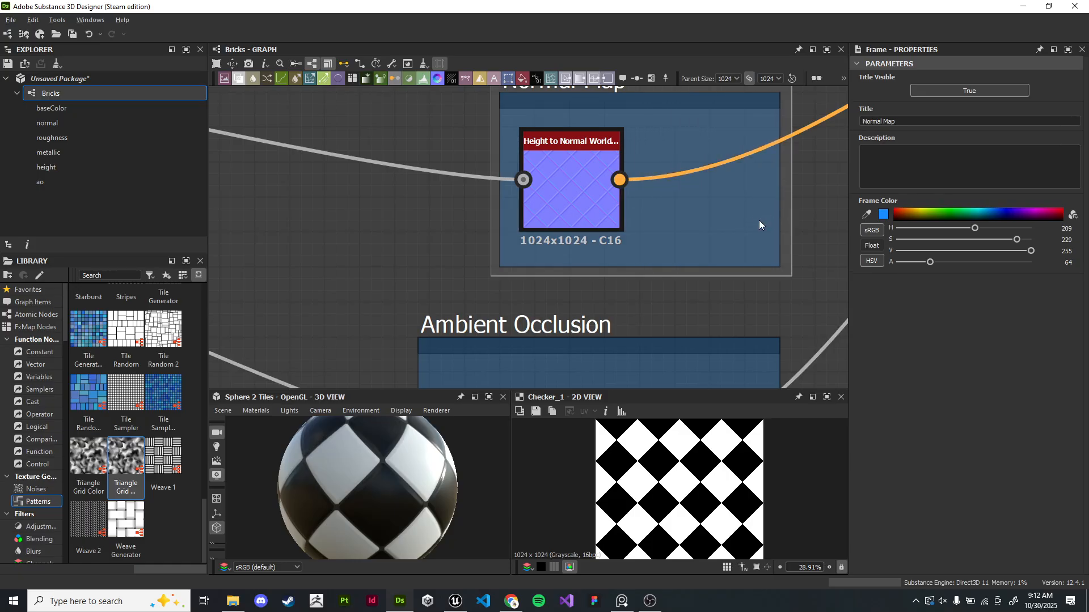
drag(497, 226, 414, 220)
middle_drag(596, 94, 573, 180)
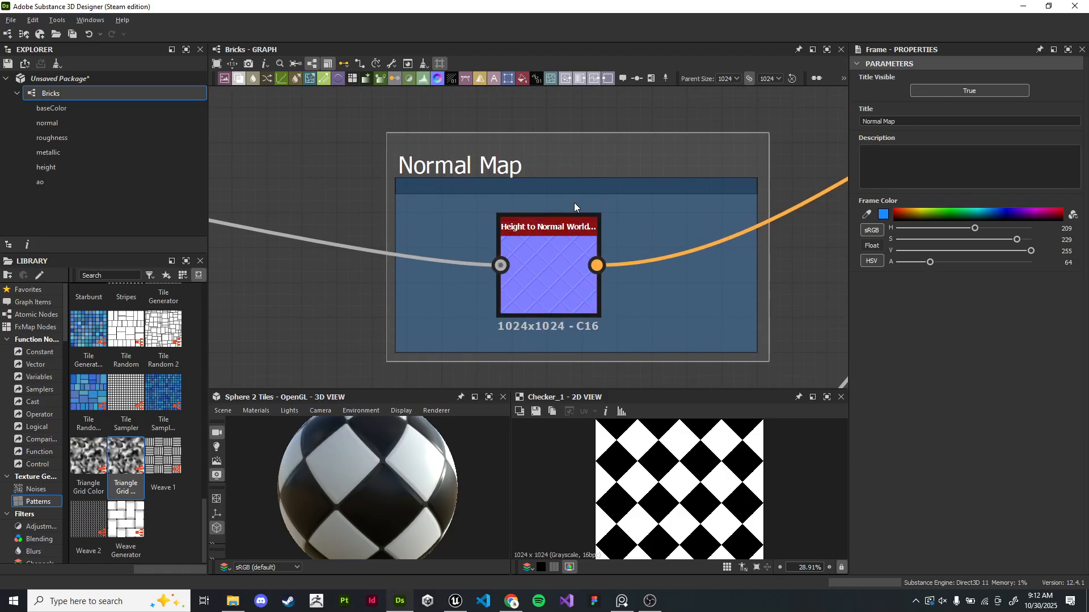
drag(573, 180, 591, 121)
- Set the Ambient Occlusion frame's color to red
scroll(601, 183, down, 2)
middle_drag(650, 255, 641, 198)
click(610, 233)
scroll(592, 230, up, 3)
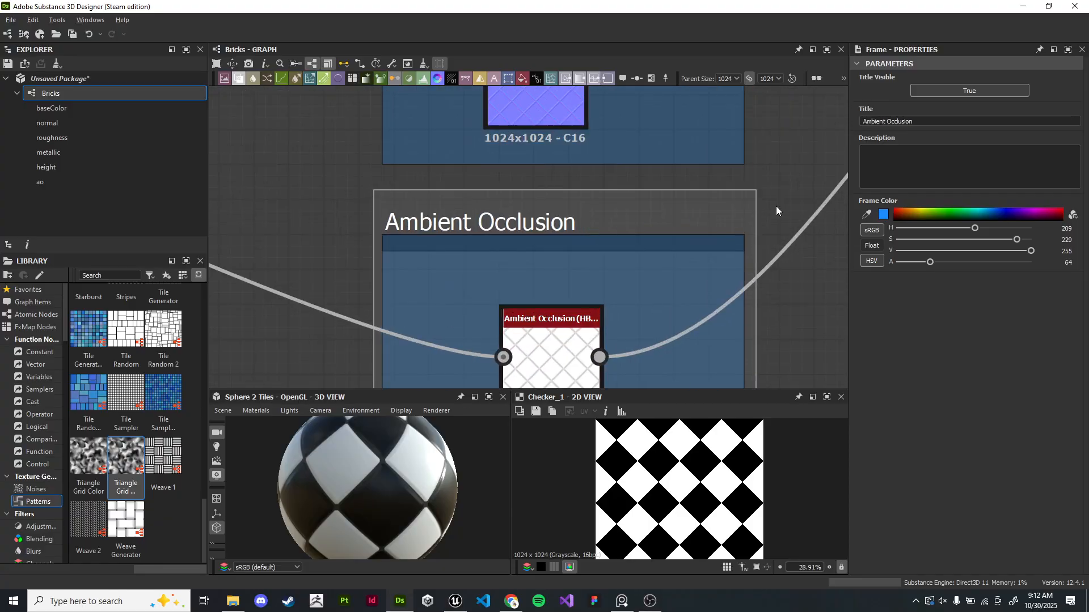
drag(898, 213, 890, 217)
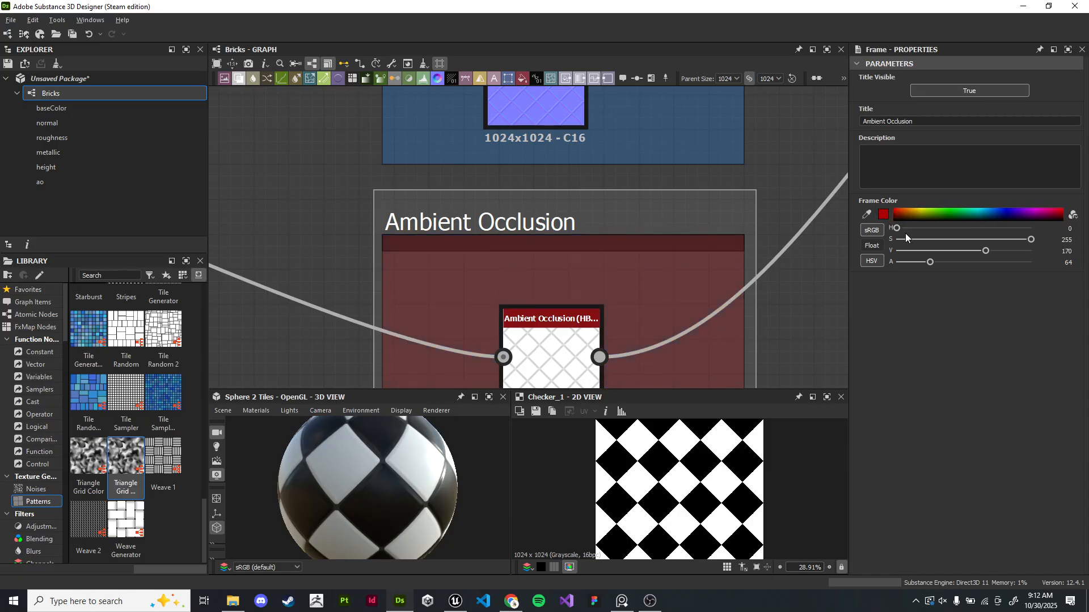
- Set the Ambient Occlusion frame's color to gray with saturation 0 and value 126
drag(1031, 239, 838, 240)
drag(998, 255, 962, 251)
scroll(692, 218, down, 5)
scroll(638, 261, up, 5)
click(754, 279)
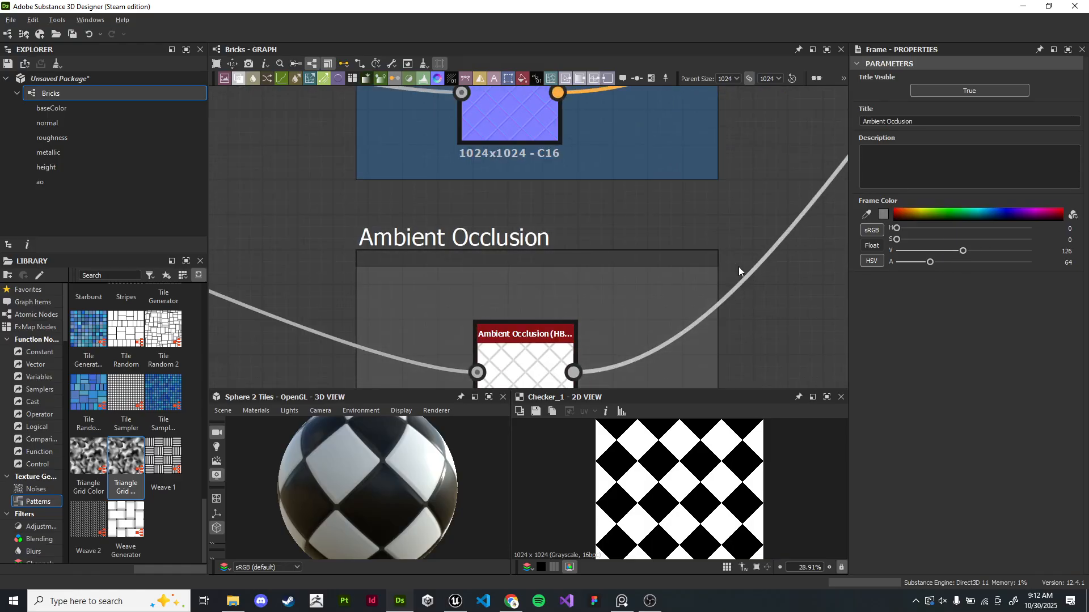
- Select the Heightmap frame and set its color to orange (hue 17, value 213)
middle_drag(713, 126, 697, 278)
scroll(697, 278, down, 2)
scroll(697, 277, up, 1)
scroll(549, 169, down, 1)
middle_drag(660, 211, 702, 266)
scroll(667, 246, down, 7)
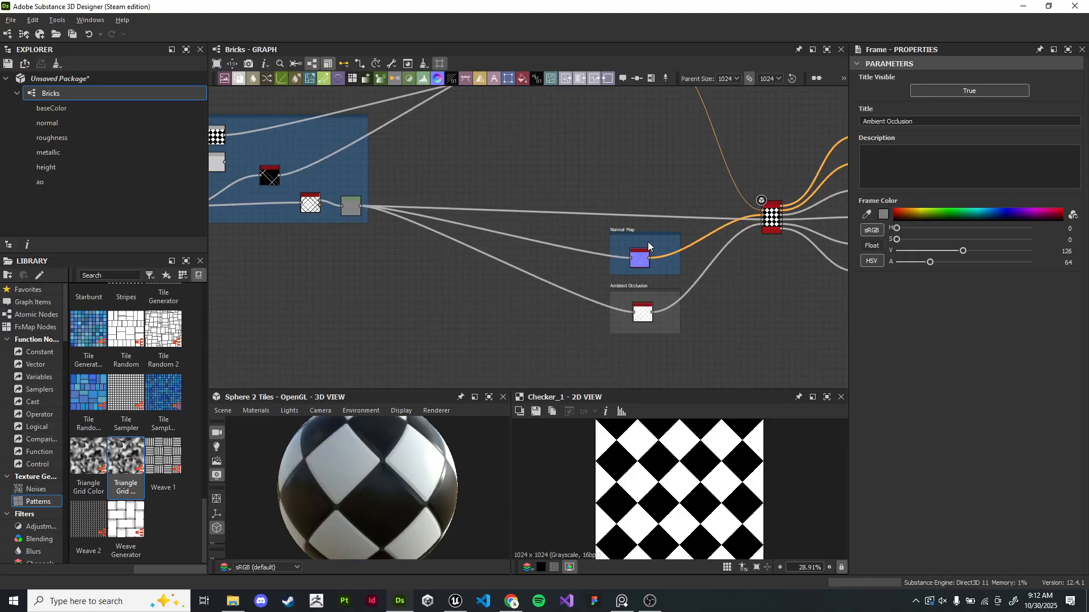
middle_drag(334, 196, 554, 237)
scroll(330, 177, up, 5)
click(347, 145)
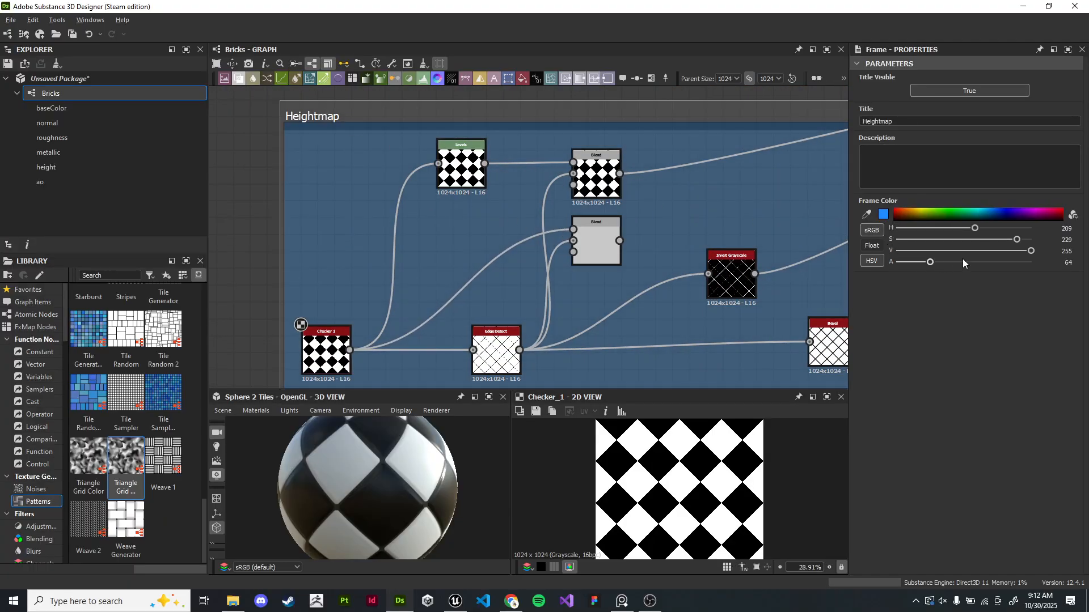
click(895, 211)
drag(889, 204, 901, 210)
- Select the Color frame and set its color to teal (hue 181, value 96)
scroll(680, 198, down, 7)
middle_drag(839, 199, 547, 378)
click(638, 204)
scroll(643, 190, up, 5)
click(478, 130)
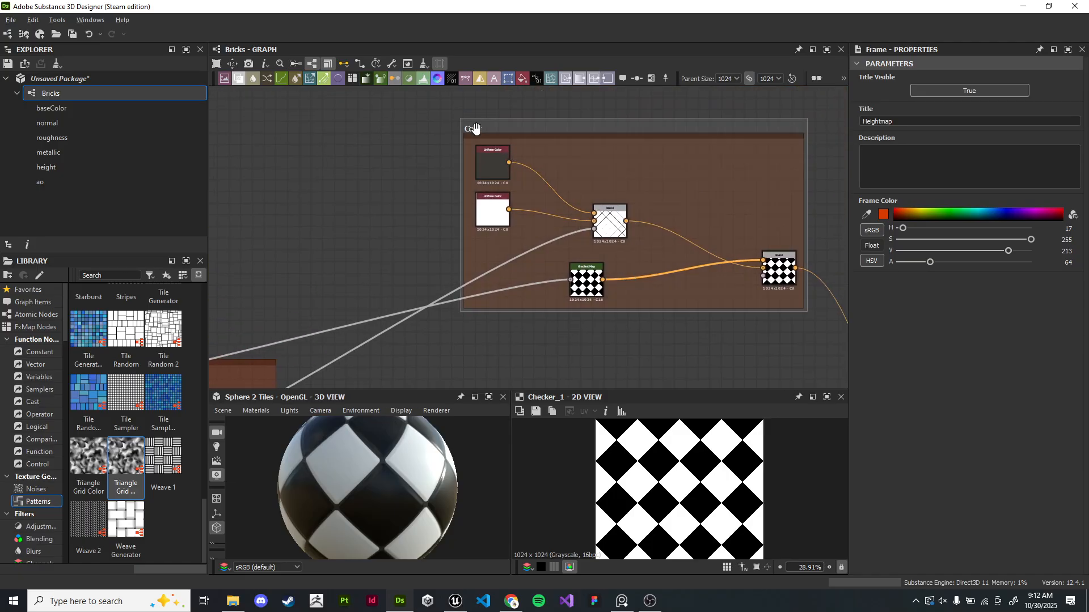
drag(985, 214, 980, 215)
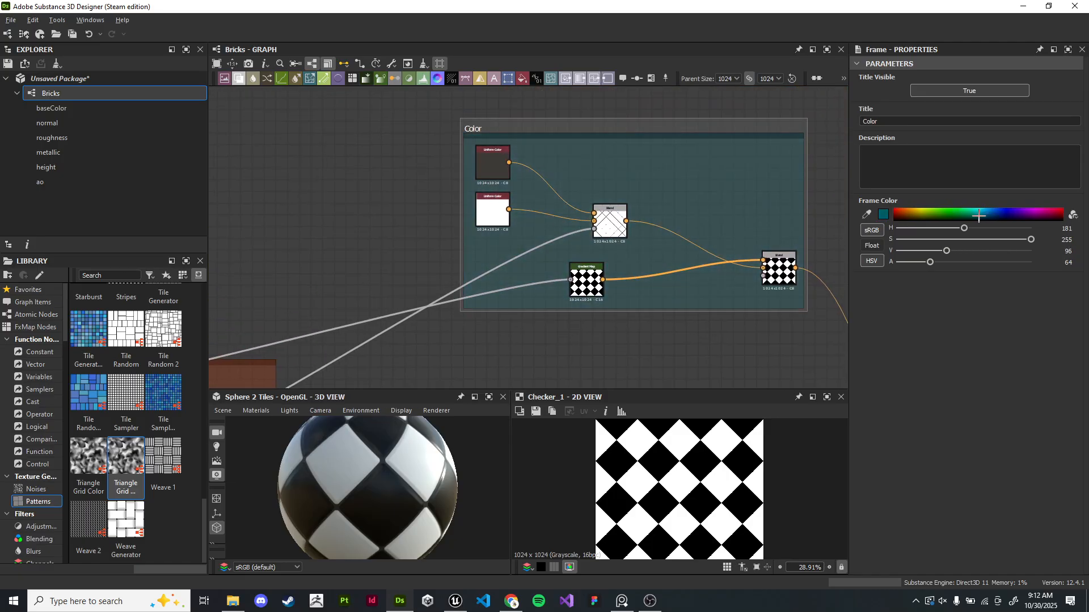
- Pan and zoom around the graph to review the colored frames and the Base Material node's connections
scroll(574, 181, down, 4)
middle_drag(638, 248, 627, 220)
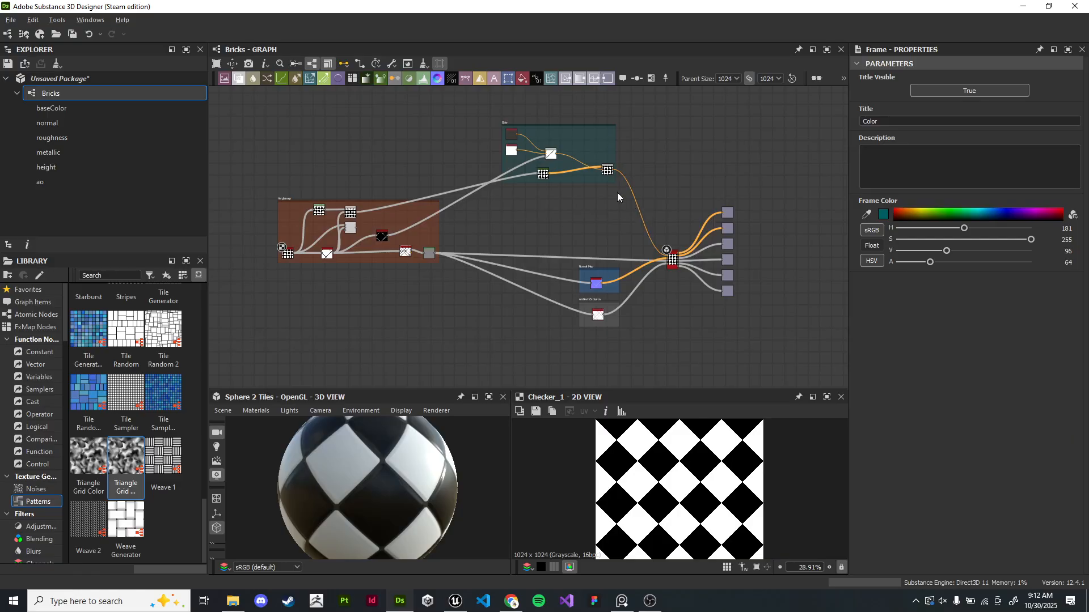
scroll(617, 192, up, 3)
scroll(535, 219, up, 7)
middle_drag(523, 221, 770, 238)
scroll(675, 270, down, 4)
scroll(768, 239, down, 3)
middle_drag(724, 205, 851, 313)
scroll(374, 215, up, 6)
scroll(725, 254, down, 2)
middle_drag(724, 254, 538, 157)
scroll(585, 169, down, 1)
scroll(585, 169, down, 1)
mouse_move(675, 161)
middle_down()
mouse_move(497, 150)
mouse_move(570, 157)
middle_up()
middle_drag(743, 171, 473, 151)
mouse_move(568, 183)
middle_down()
mouse_move(544, 178)
mouse_move(505, 236)
middle_up()
mouse_move(584, 133)
middle_down()
mouse_move(498, 206)
mouse_move(589, 216)
middle_up()
mouse_move(452, 179)
middle_down()
mouse_move(538, 224)
mouse_move(552, 299)
mouse_move(556, 284)
mouse_move(462, 279)
middle_up()
scroll(544, 274, up, 4)
scroll(328, 238, up, 1)
middle_drag(328, 238, 638, 213)
drag(570, 249, 618, 223)
scroll(417, 242, down, 5)
middle_drag(301, 300, 588, 151)
scroll(444, 183, down, 1)
middle_drag(444, 183, 532, 227)
scroll(589, 240, up, 6)
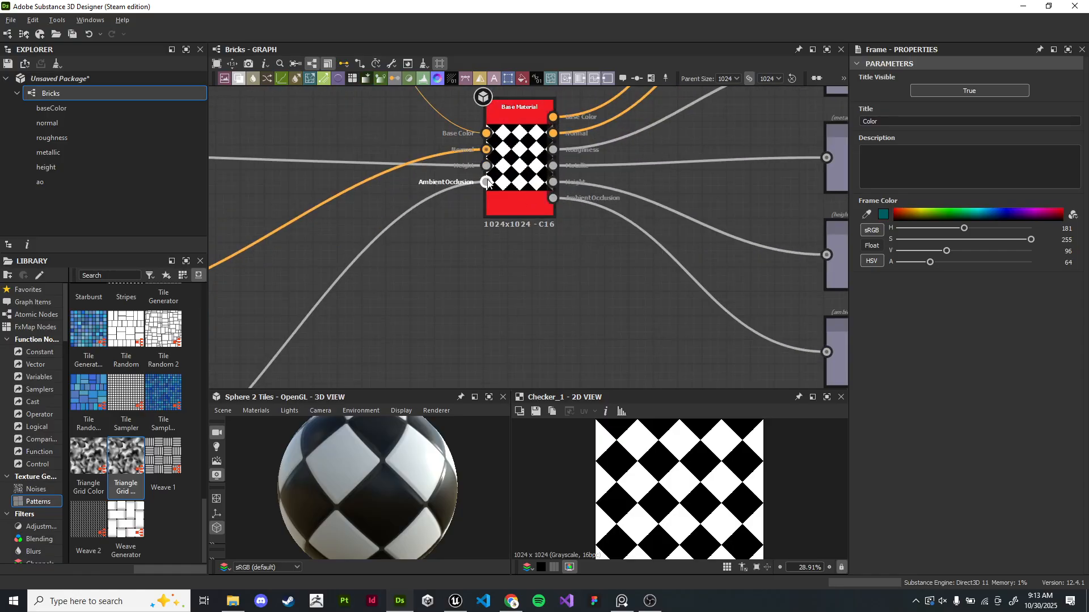
scroll(447, 186, down, 5)
middle_drag(369, 158, 533, 262)
drag(323, 476, 401, 414)
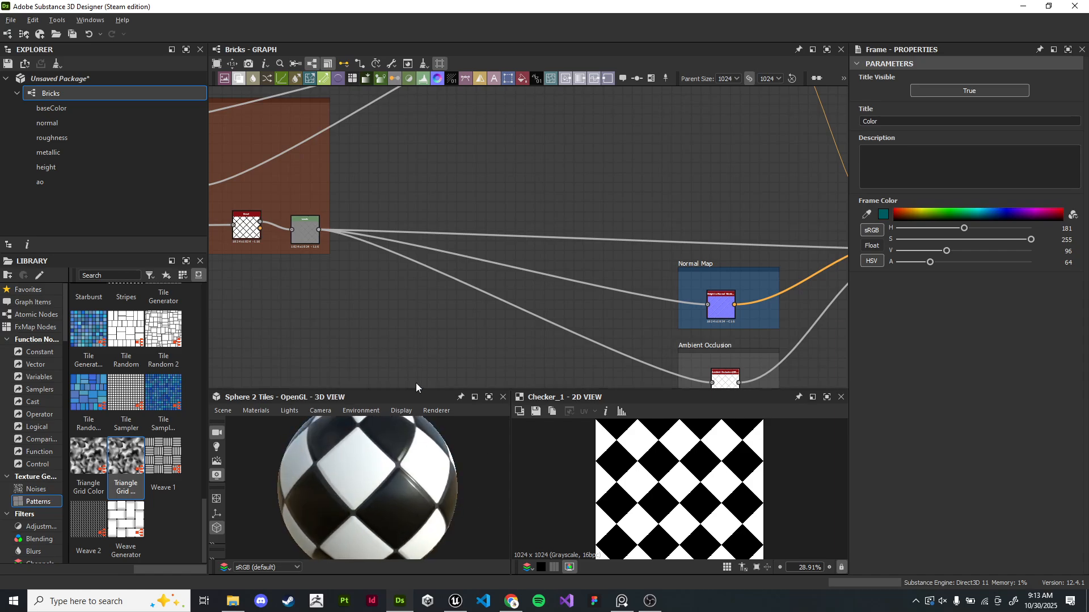
drag(421, 501, 418, 487)
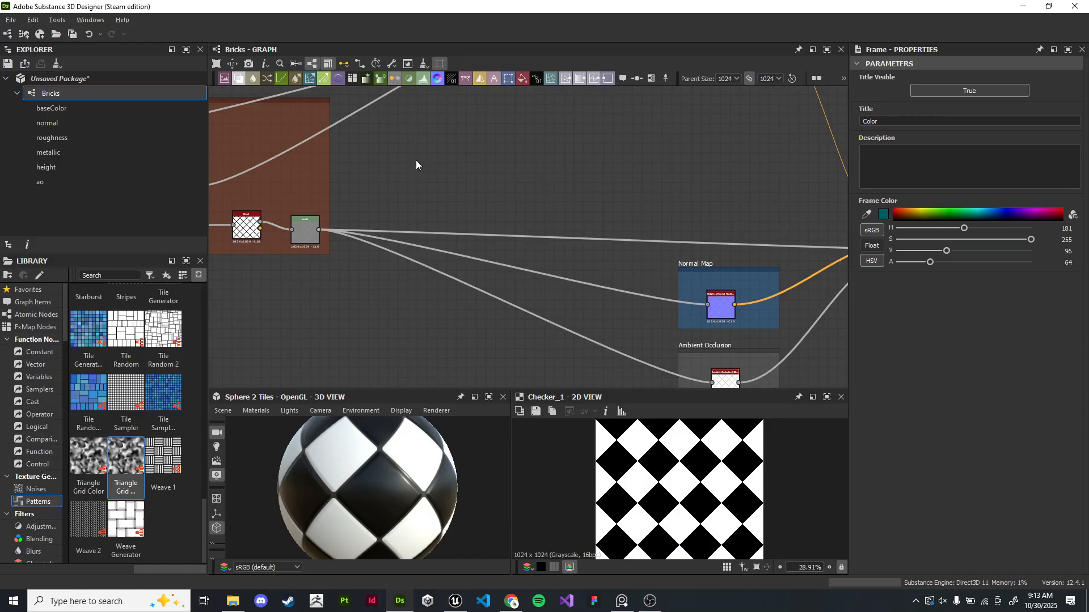
- Preview the Heightmap frame's Invert Grayscale, Blend, Levels and Edge Detect node outputs in the 2D view
key(f)
scroll(606, 165, down, 3)
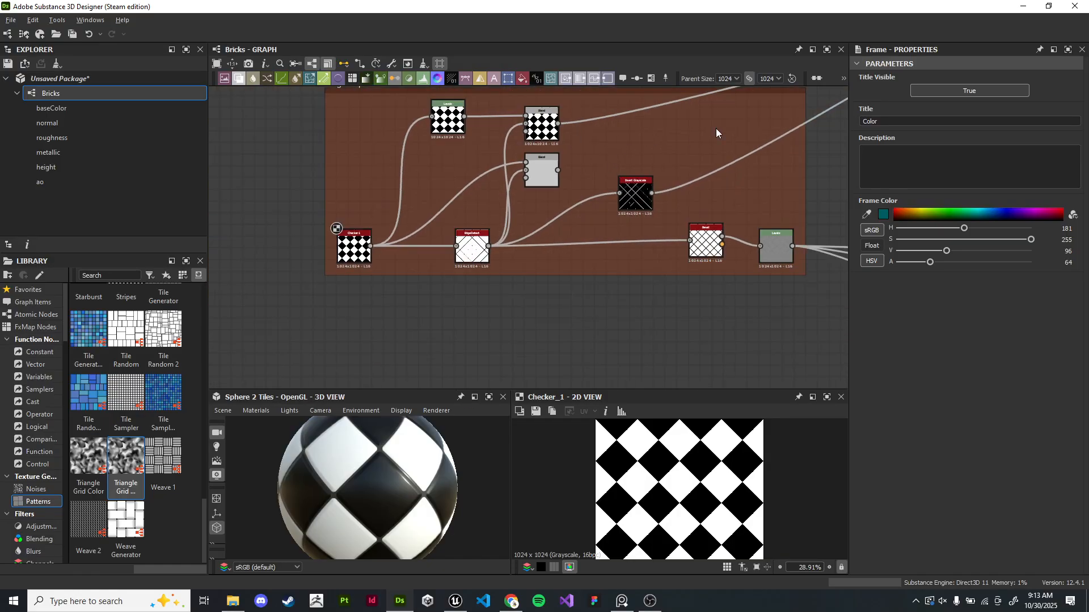
right_click(727, 214)
click(580, 351)
middle_drag(668, 175, 576, 211)
scroll(576, 208, up, 2)
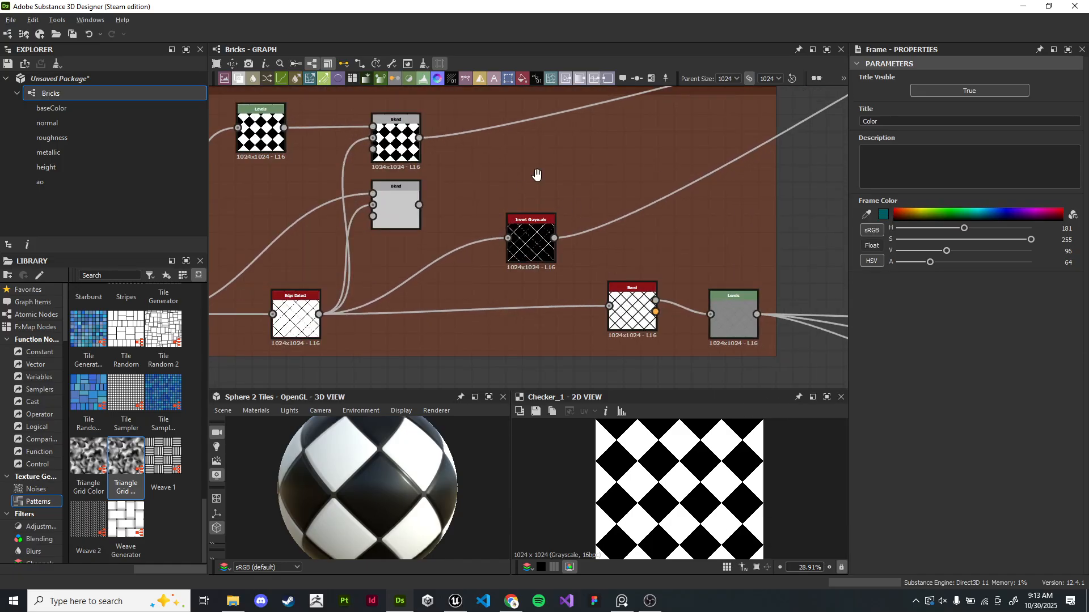
middle_drag(536, 174, 584, 165)
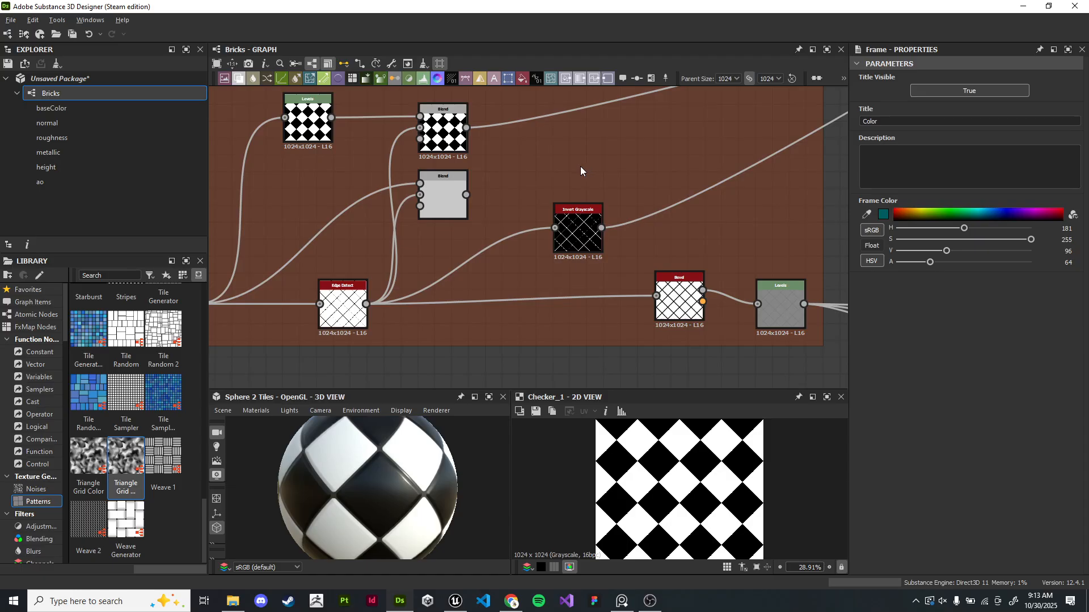
double_click(578, 233)
scroll(705, 493, up, 4)
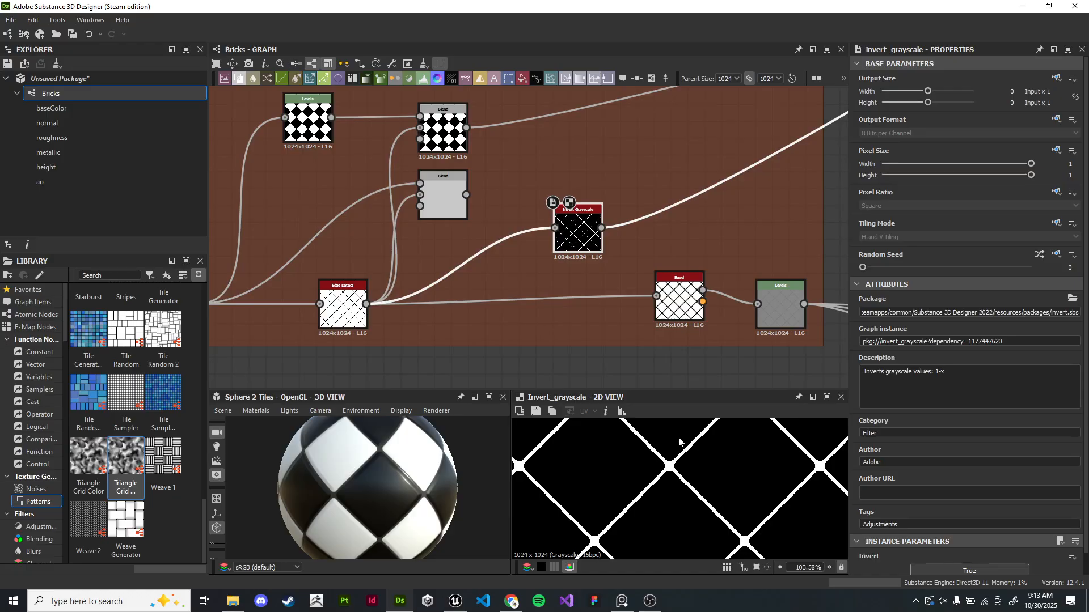
middle_drag(493, 198, 600, 224)
double_click(543, 220)
double_click(545, 161)
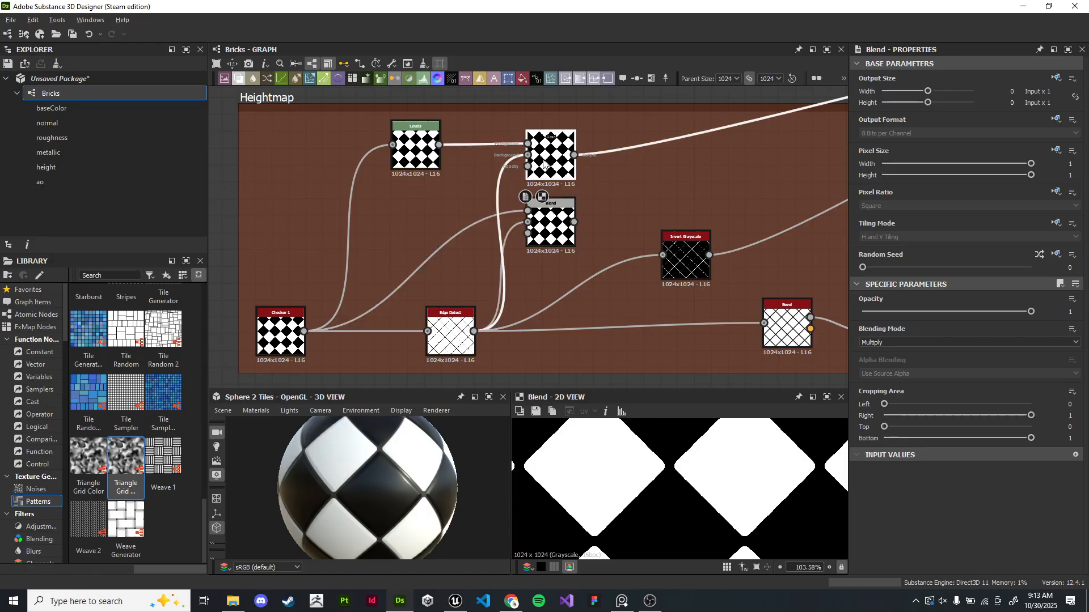
double_click(421, 154)
scroll(581, 262, down, 3)
scroll(576, 227, up, 2)
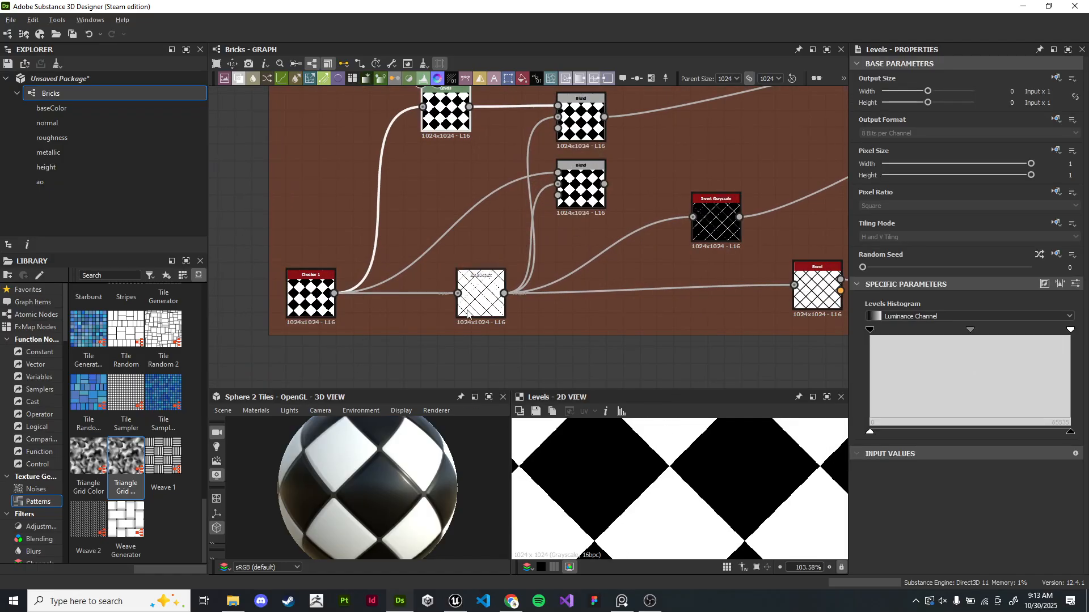
double_click(479, 296)
scroll(479, 296, down, 3)
middle_drag(479, 296, 414, 218)
scroll(674, 461, up, 2)
scroll(661, 495, up, 2)
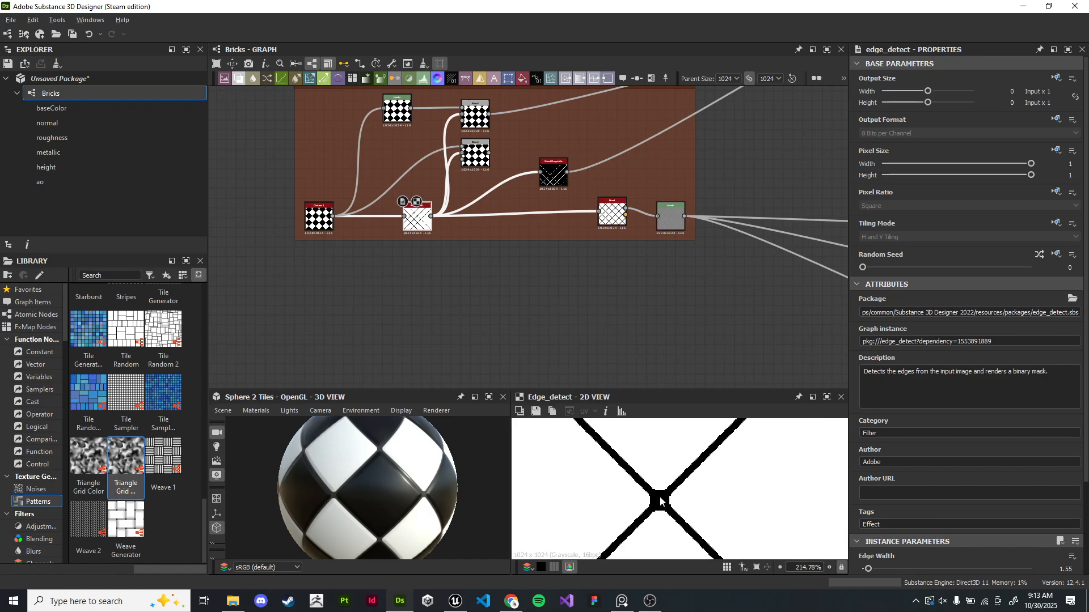
double_click(563, 189)
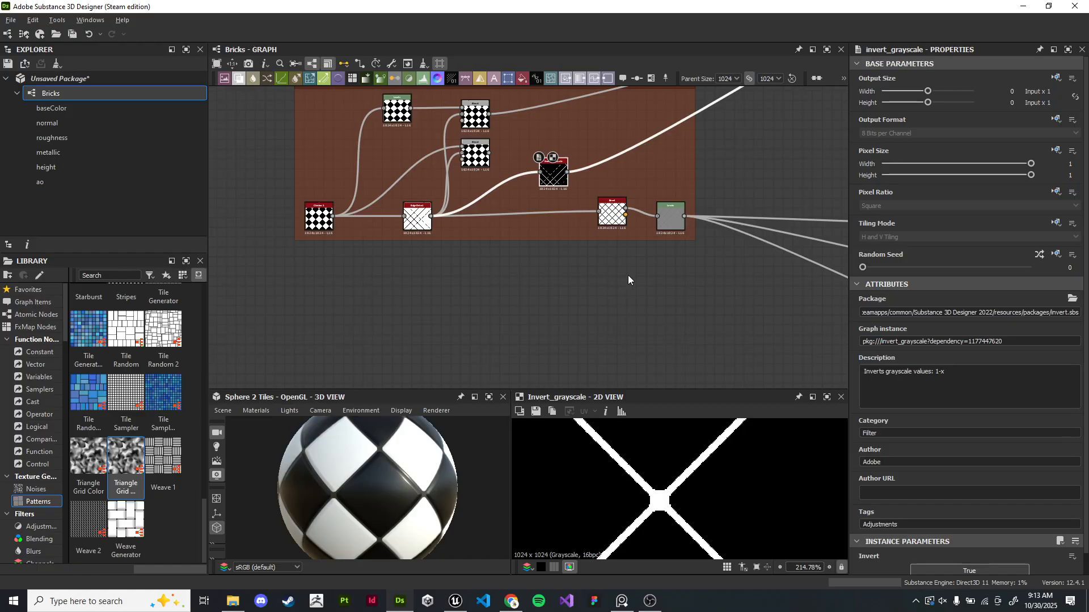
- Preview the Bevel node's output and its neighbouring Levels, Blend and Invert Grayscale nodes in the 2D view
double_click(611, 215)
scroll(667, 498, down, 7)
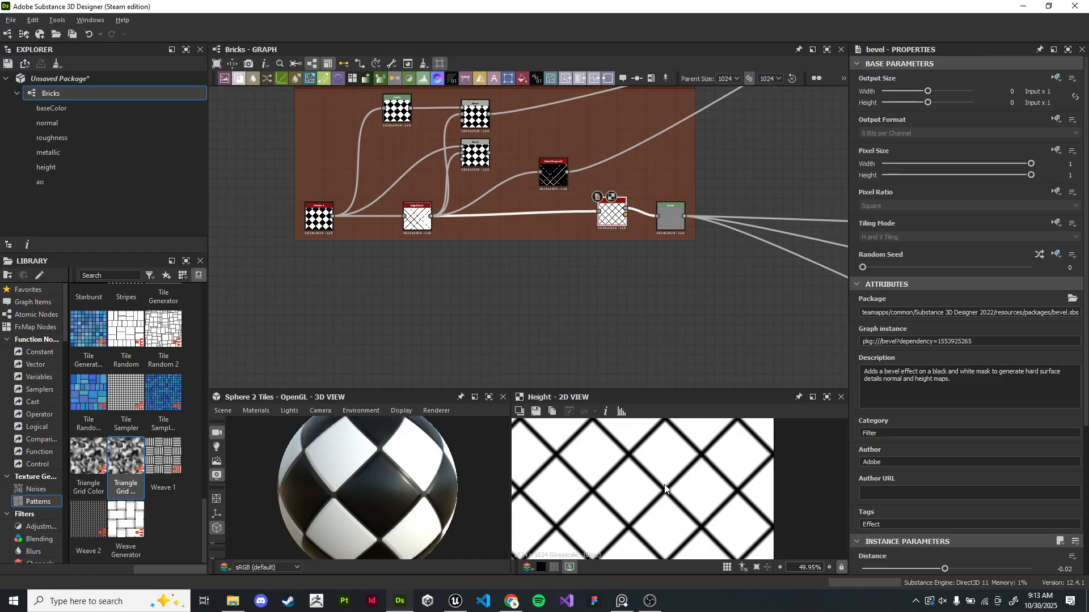
middle_drag(636, 266, 546, 294)
scroll(546, 294, up, 6)
double_click(634, 178)
scroll(649, 335, down, 3)
middle_drag(650, 339, 653, 427)
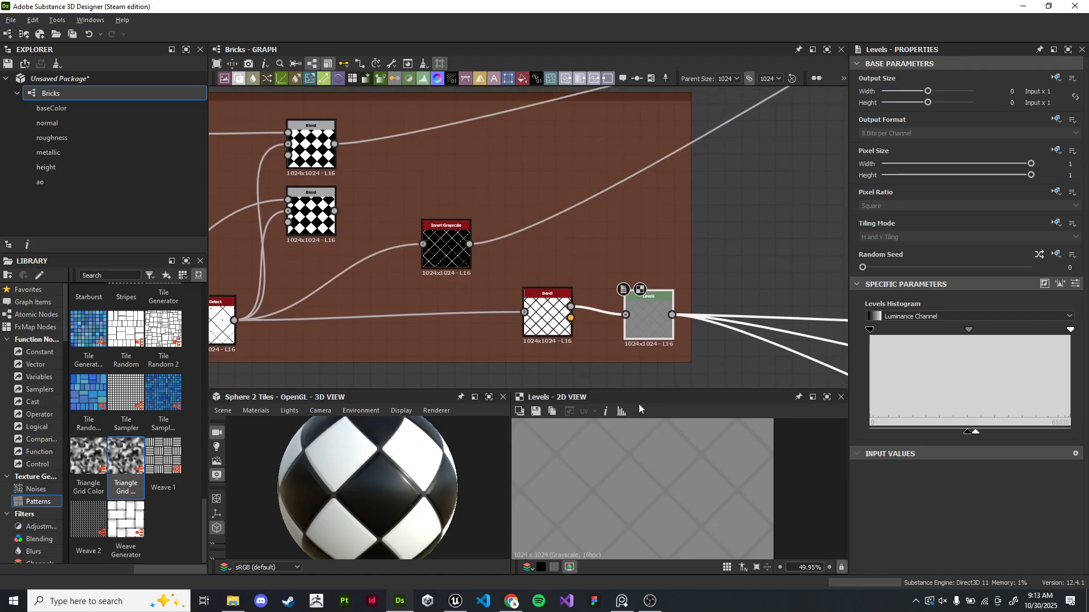
double_click(546, 321)
scroll(481, 266, up, 5)
double_click(422, 194)
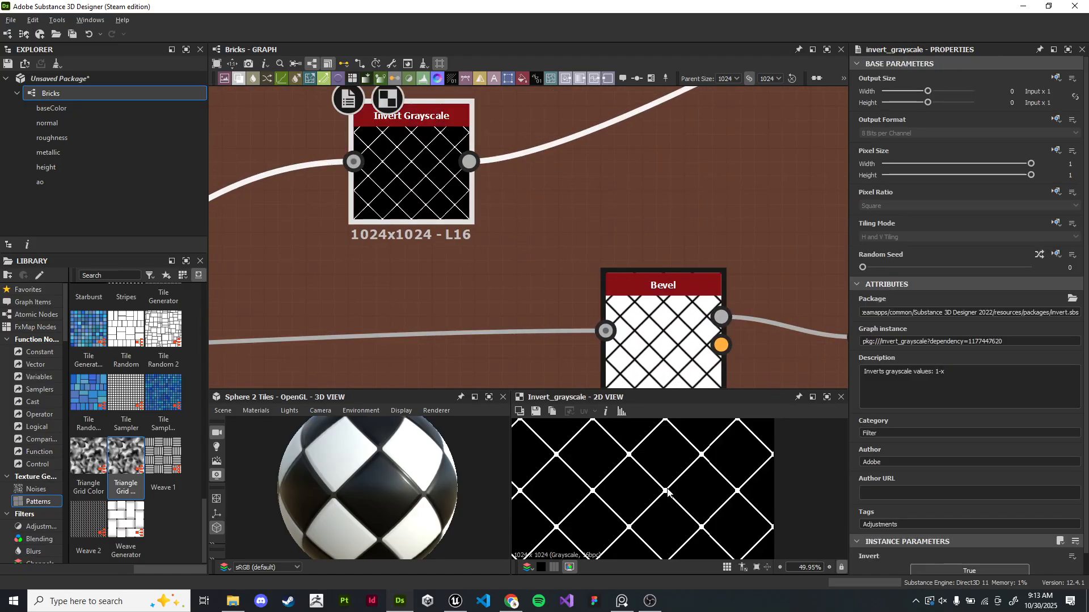
scroll(675, 499, up, 9)
double_click(666, 311)
middle_drag(659, 443, 704, 495)
scroll(704, 495, down, 1)
scroll(420, 301, down, 3)
middle_drag(419, 301, 385, 263)
double_click(368, 292)
scroll(512, 281, up, 1)
scroll(512, 280, down, 1)
double_click(695, 287)
scroll(426, 309, down, 4)
scroll(468, 266, up, 1)
middle_drag(468, 266, 514, 212)
scroll(476, 278, down, 2)
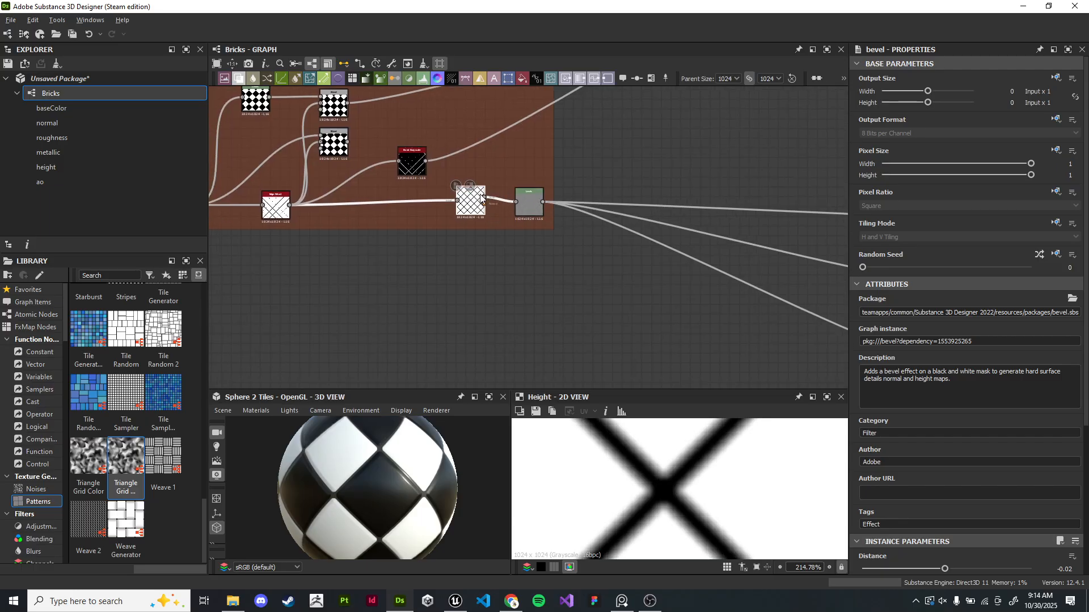
scroll(700, 508, down, 5)
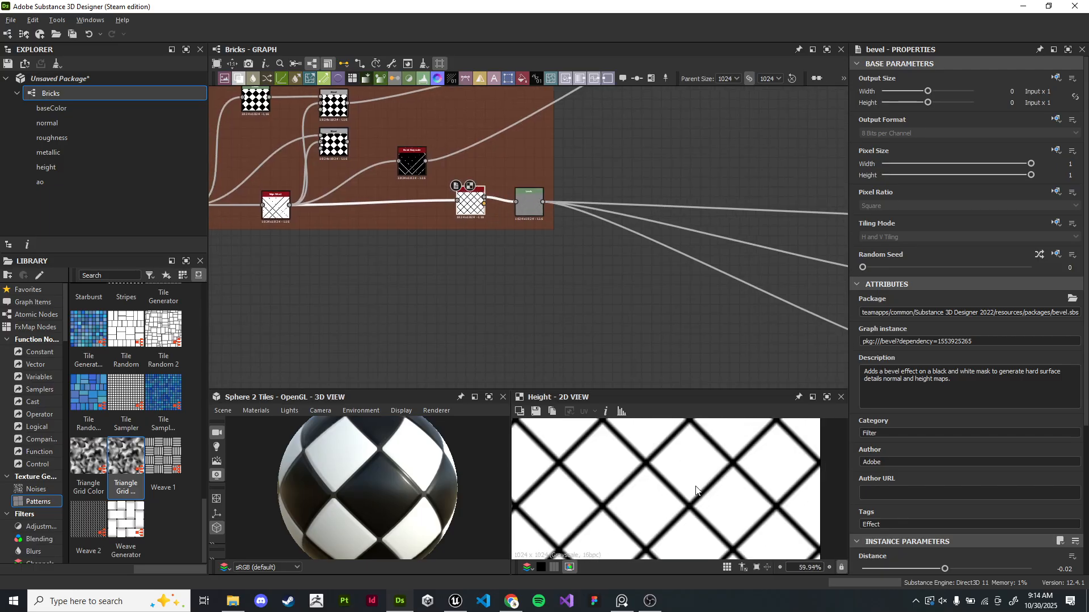
scroll(716, 461, up, 5)
scroll(705, 498, down, 1)
scroll(657, 331, down, 1)
middle_drag(658, 331, 666, 273)
scroll(607, 264, up, 2)
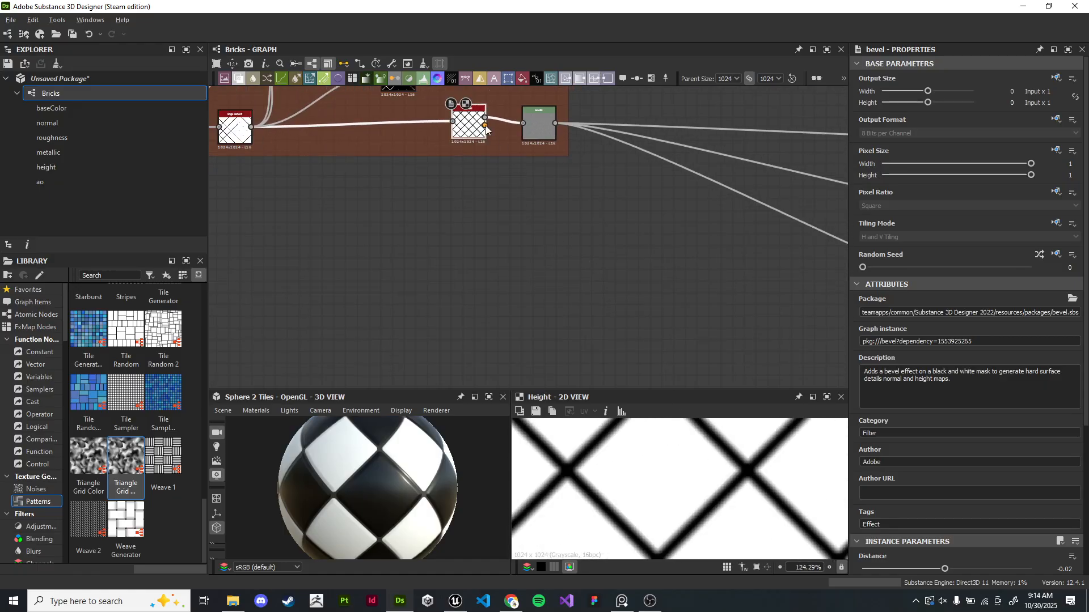
- Add an Invert Grayscale node fed from the Bevel node's output, below the Heightmap frame
drag(485, 124, 550, 294)
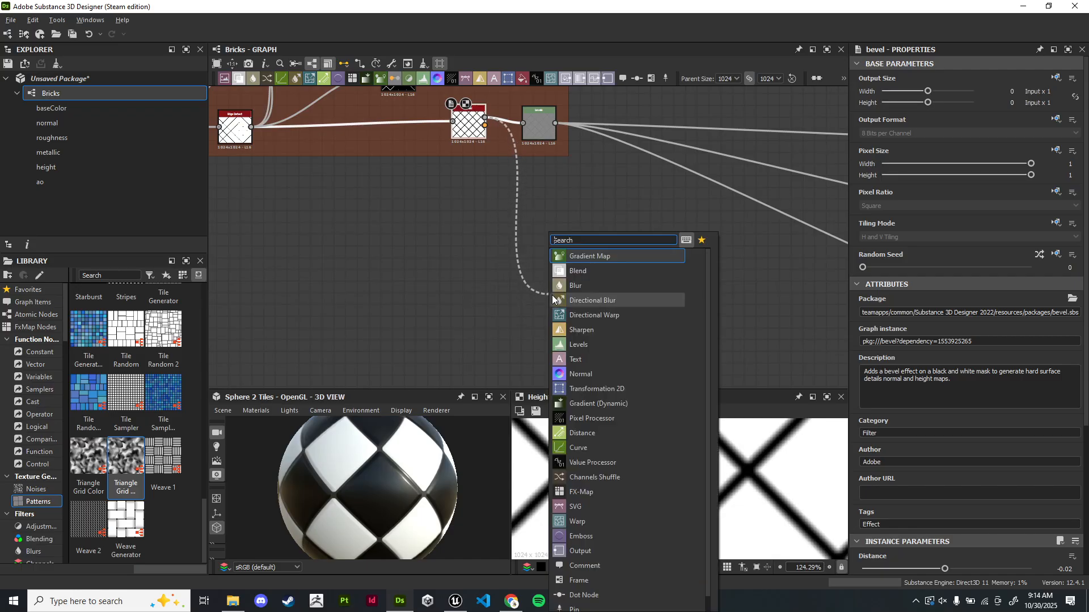
text(inver)
key(Return)
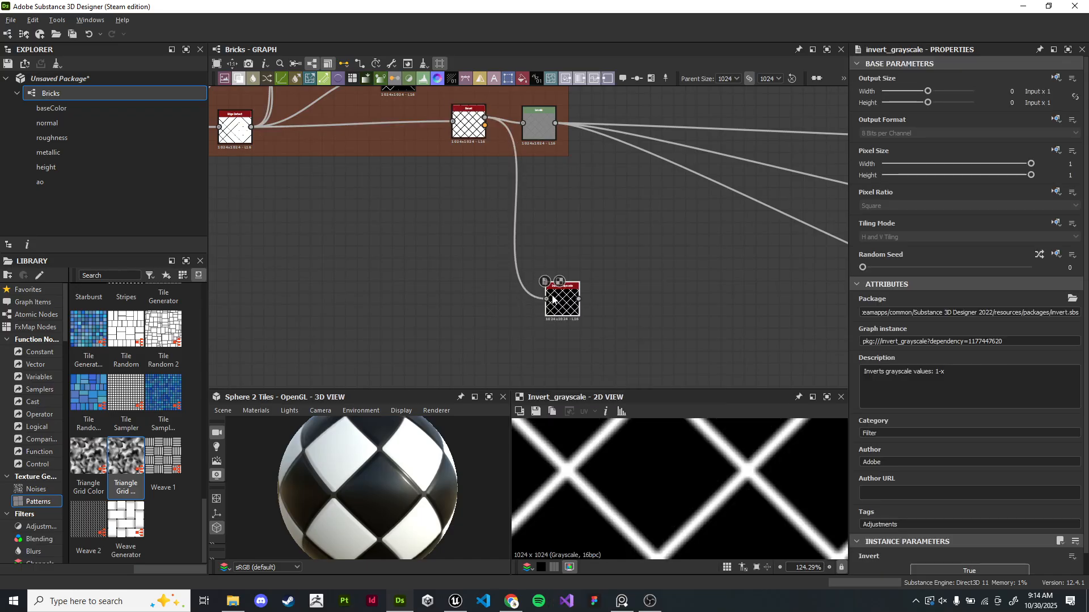
scroll(558, 272, up, 4)
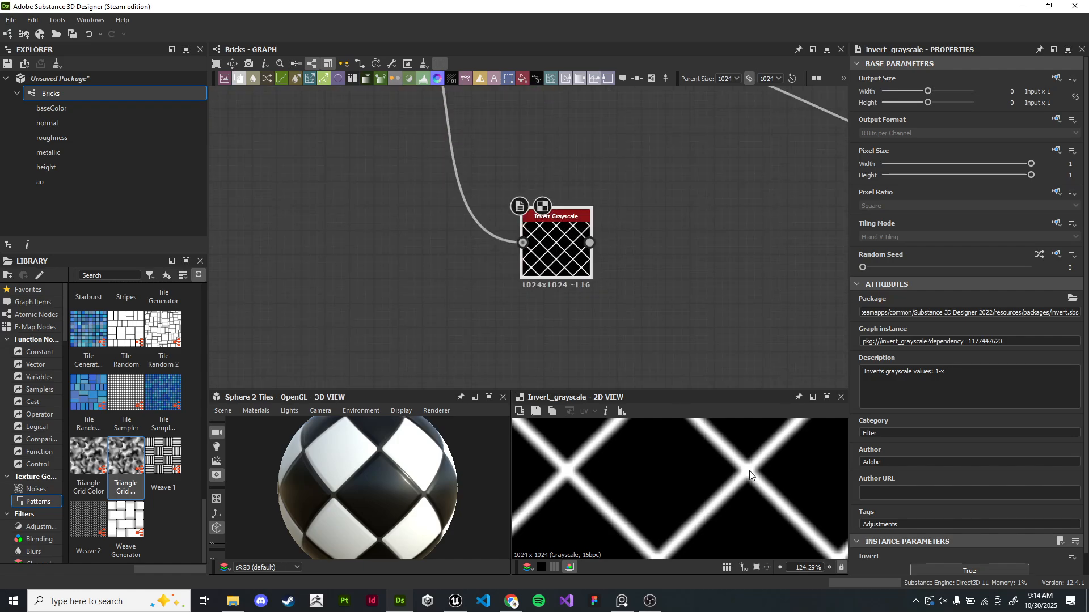
scroll(751, 475, up, 5)
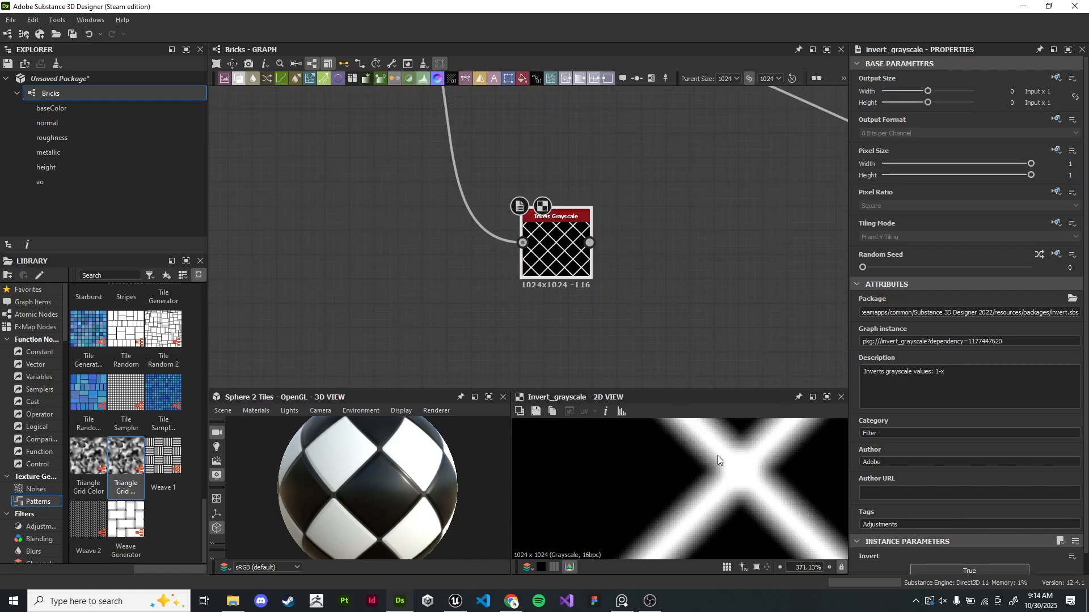
scroll(597, 244, down, 3)
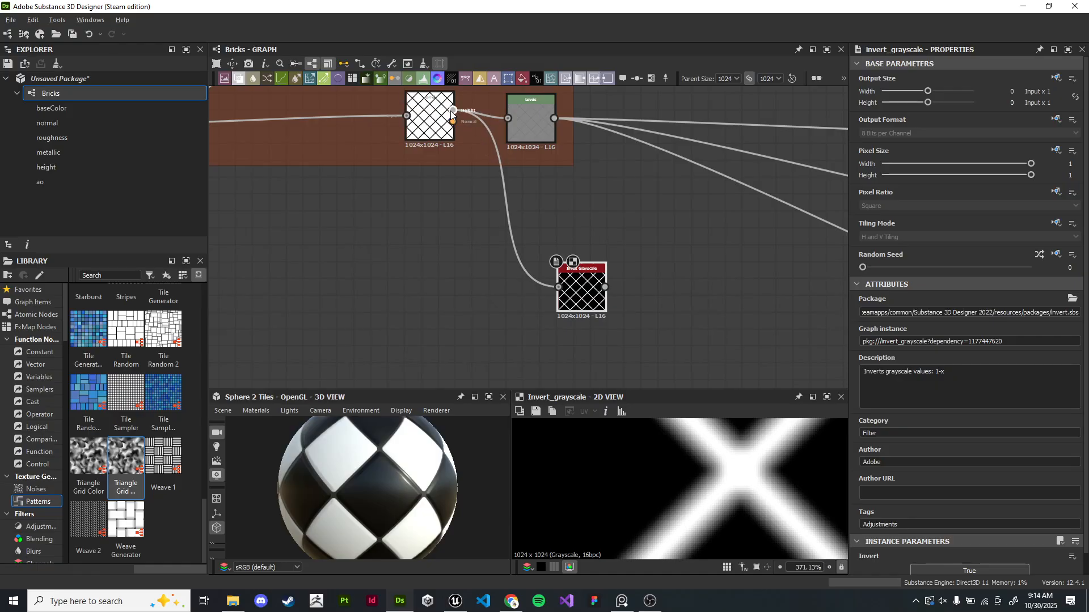
- Route a second link from the Bevel node's output into a new Dot node below the Invert Grayscale node
click(638, 78)
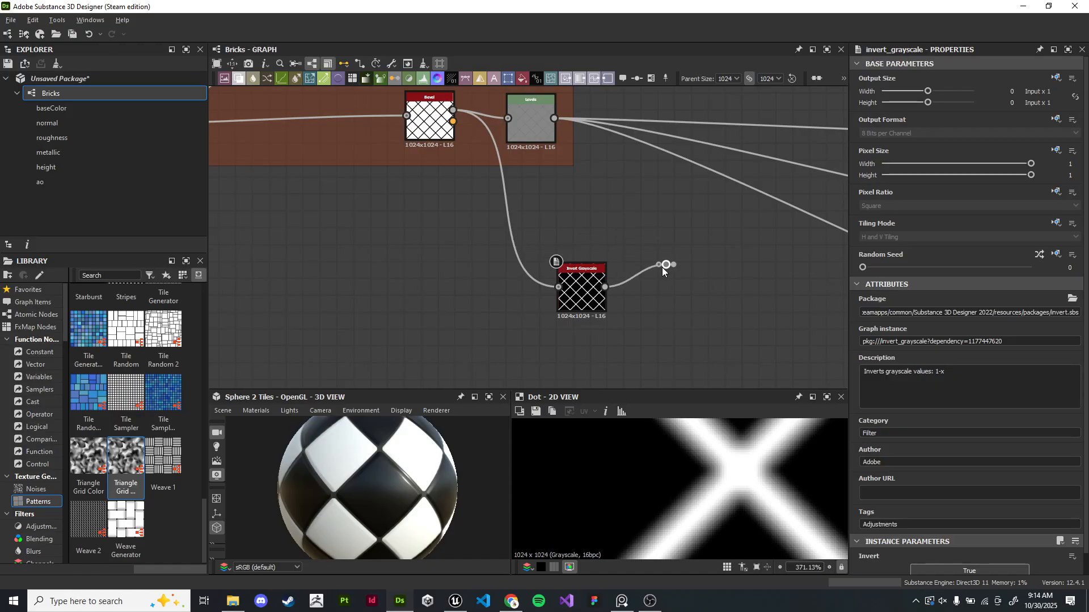
key(Delete)
drag(453, 110, 587, 366)
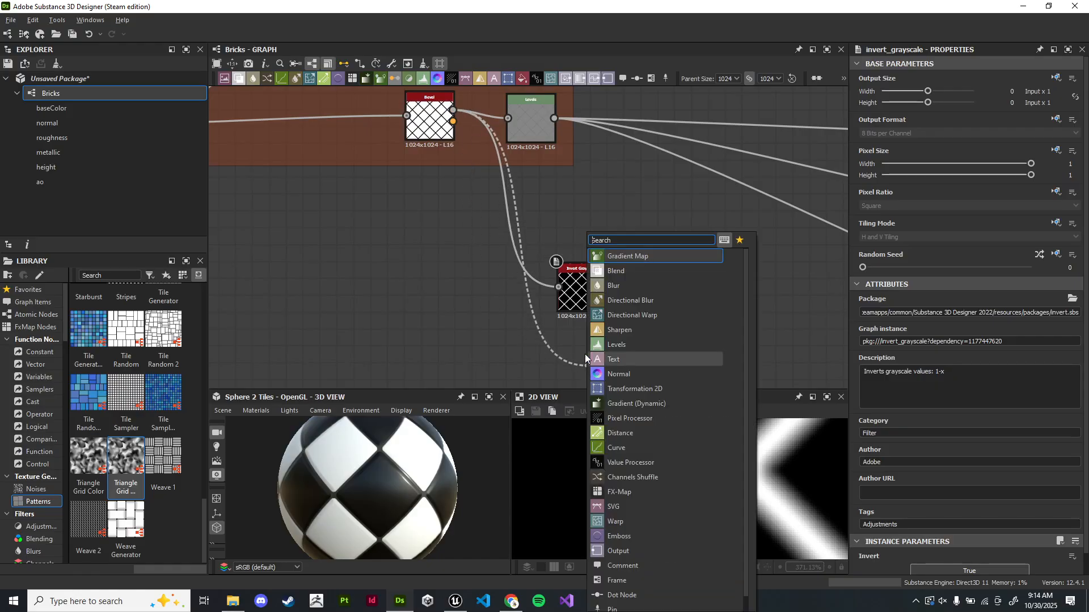
click(643, 596)
drag(604, 371, 584, 354)
click(582, 269)
key(1)
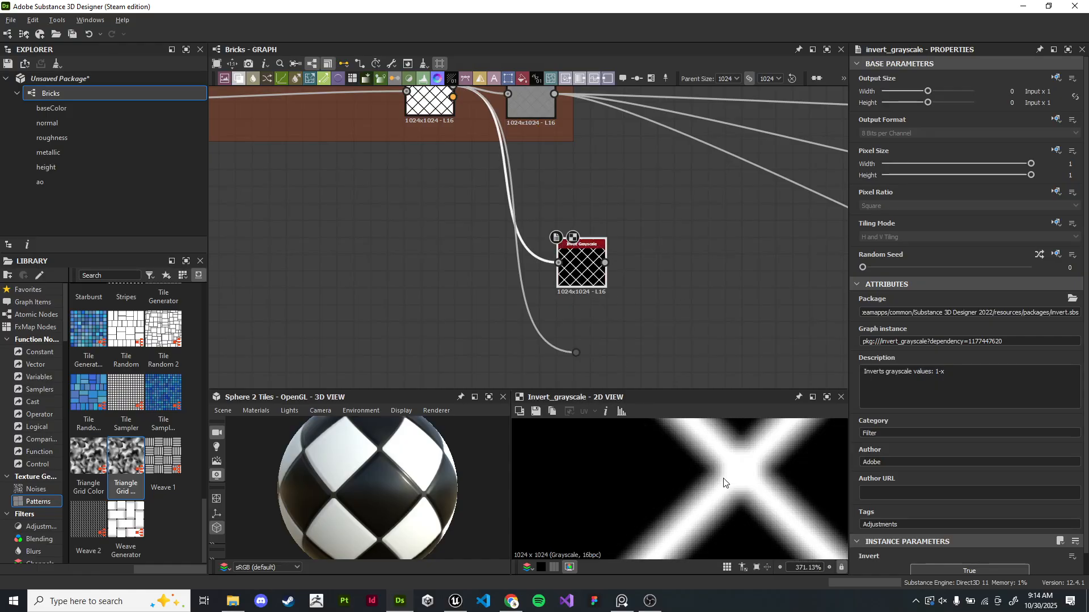
- Reposition the Dot node beside the new Invert Grayscale node
double_click(576, 353)
middle_drag(449, 141, 481, 203)
middle_drag(479, 149, 445, 143)
scroll(446, 143, down, 3)
scroll(504, 297, up, 3)
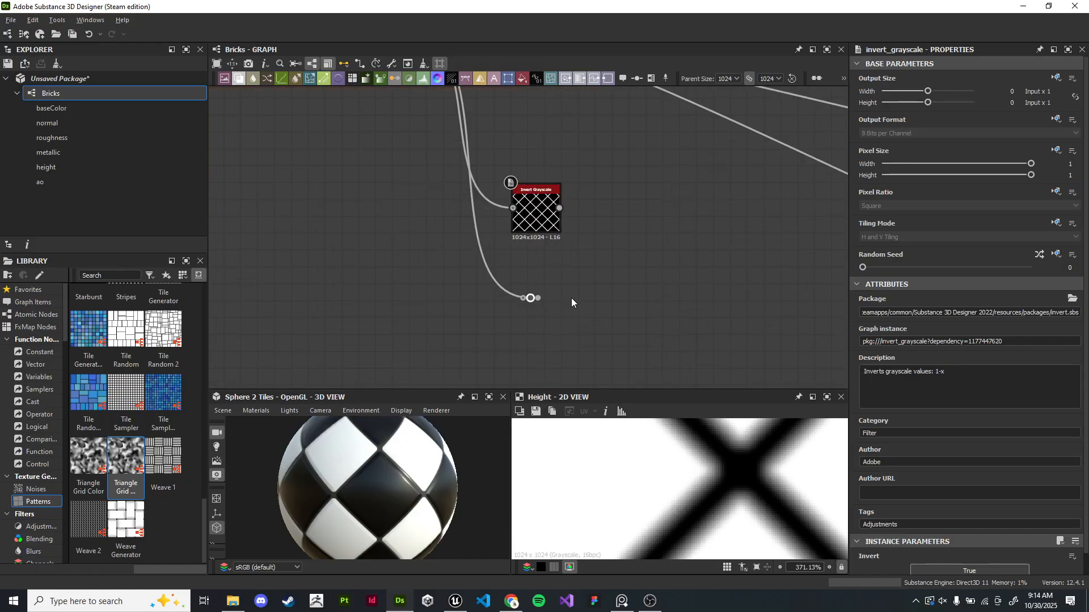
drag(531, 298, 512, 302)
scroll(505, 297, down, 3)
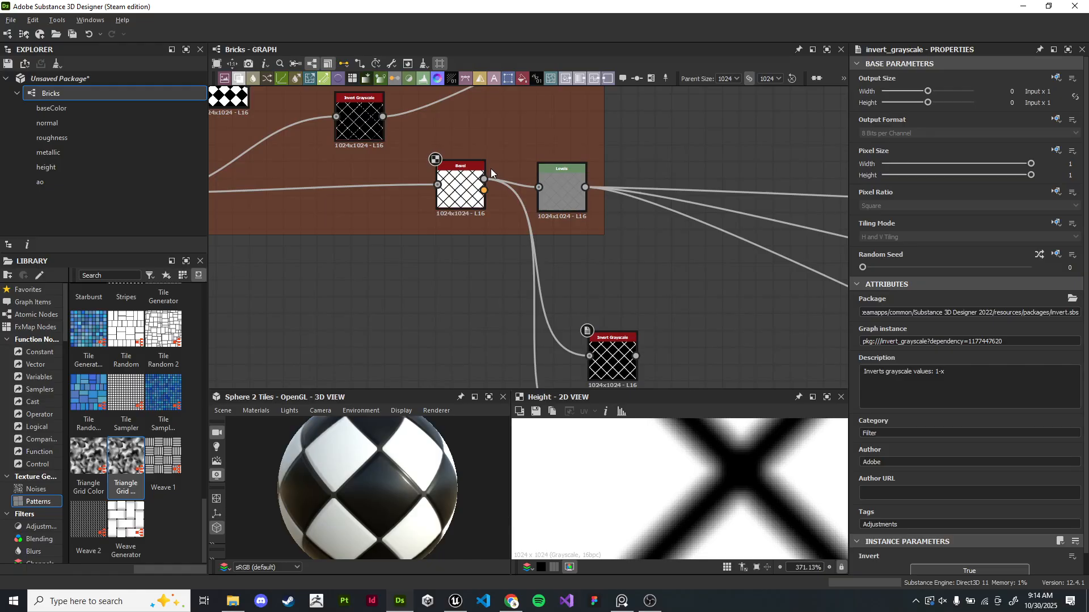
scroll(522, 304, up, 3)
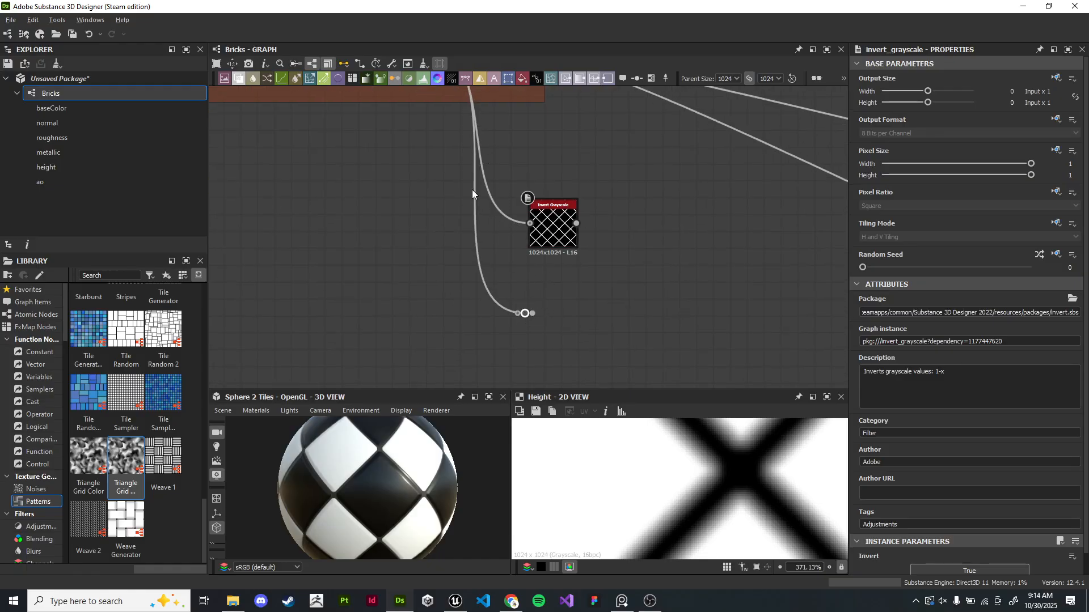
scroll(540, 254, down, 2)
drag(548, 239, 567, 324)
scroll(536, 255, down, 2)
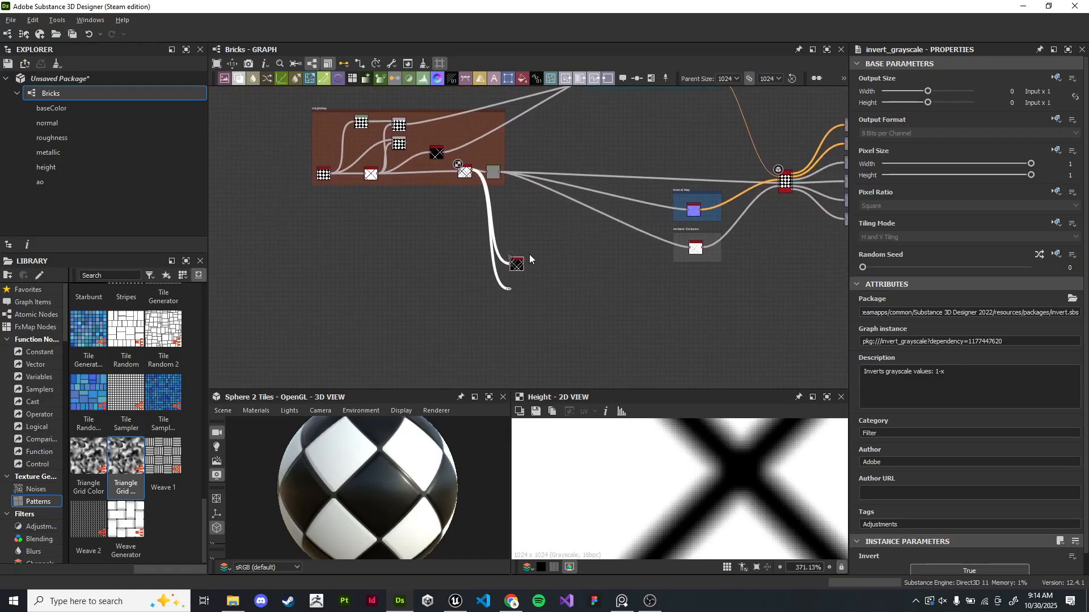
- Nudge the Invert Grayscale node and the neighbouring frame nodes into a tidier layout below the Heightmap frame
drag(517, 264, 527, 253)
drag(742, 176, 644, 321)
drag(704, 195, 711, 242)
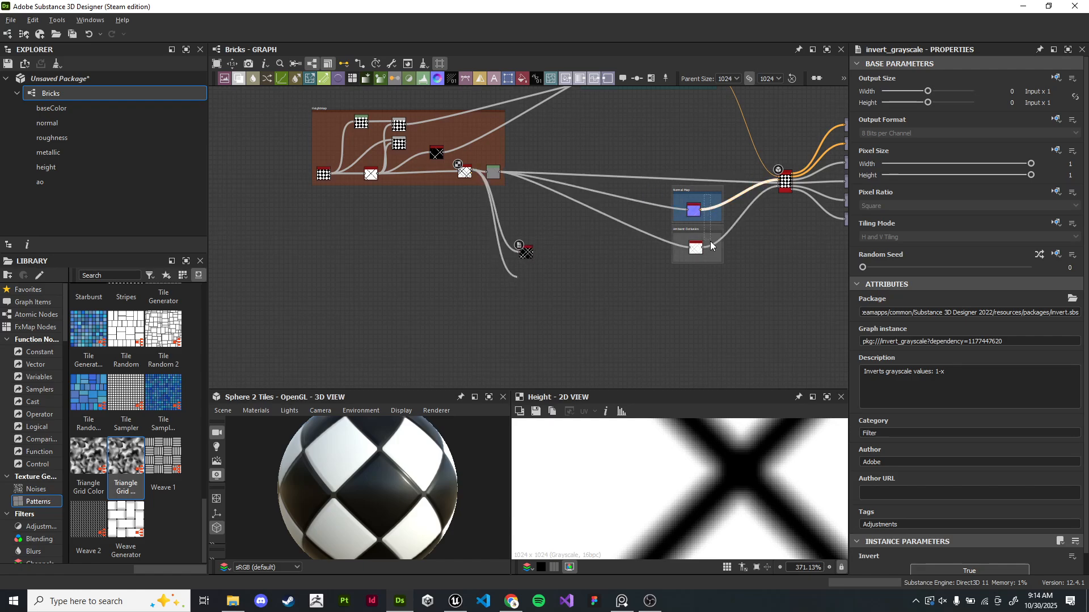
drag(672, 192, 687, 227)
drag(698, 189, 709, 267)
scroll(559, 262, up, 5)
mouse_move(440, 297)
mouse_down()
mouse_move(463, 298)
mouse_move(441, 297)
mouse_up()
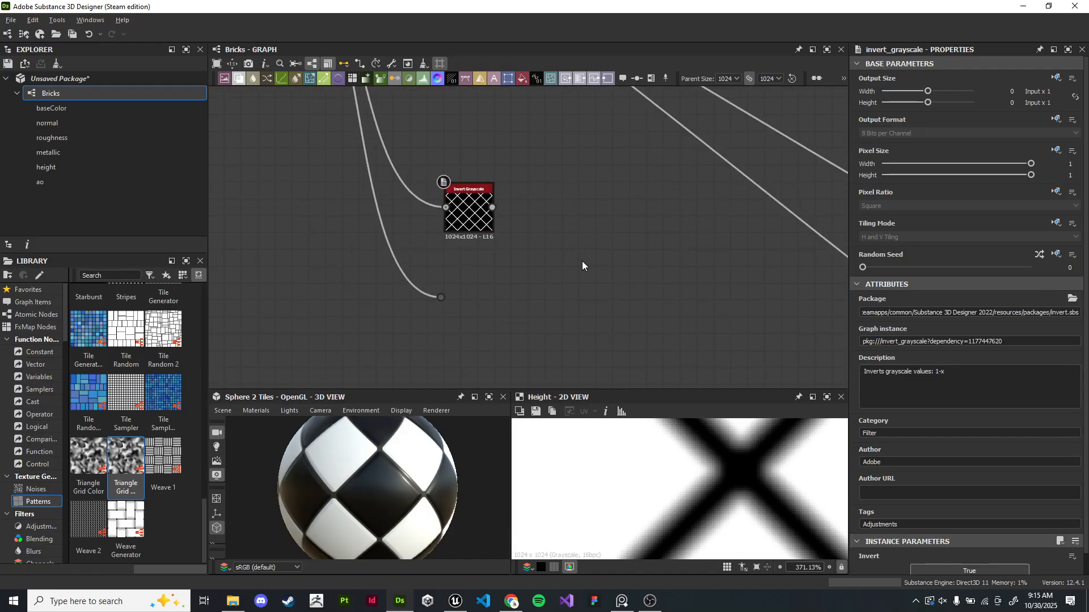
middle_drag(589, 228, 553, 237)
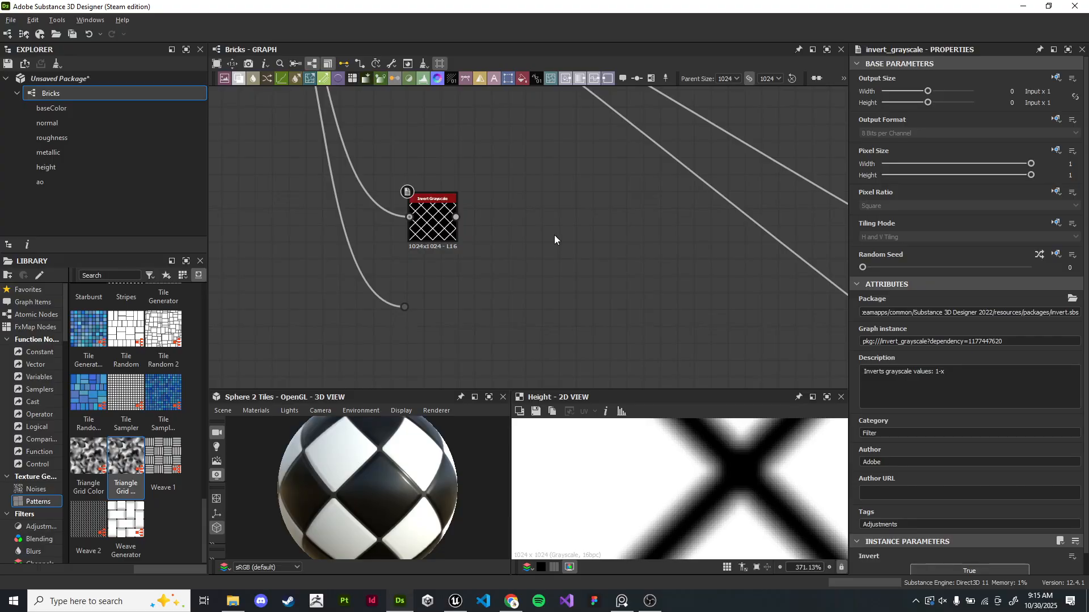
- Add a Blend node to the right of the Invert Grayscale node
key(space)
text(blend)
key(Return)
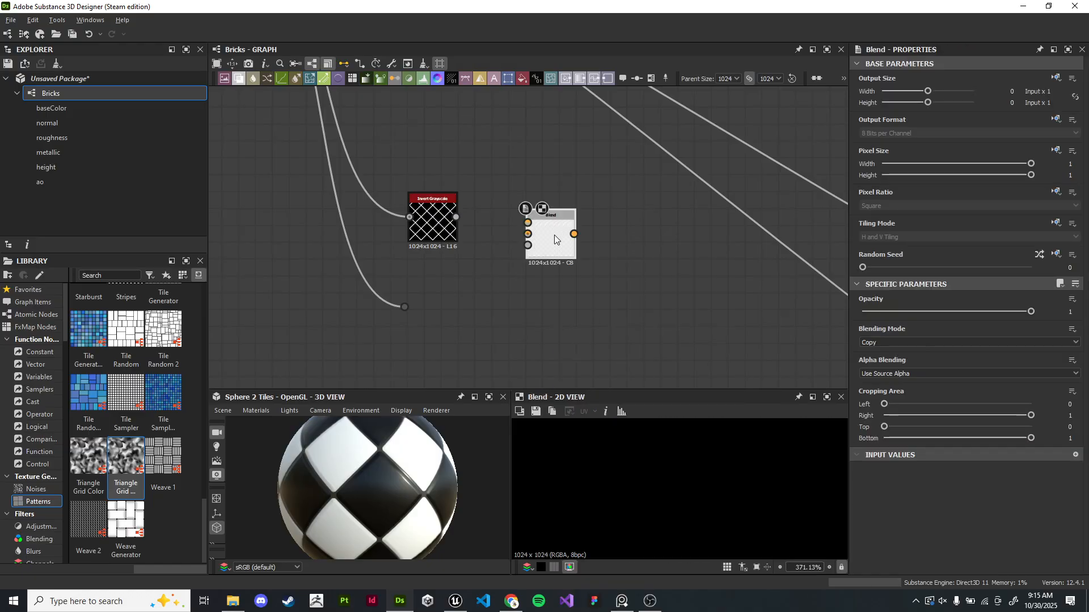
scroll(554, 235, up, 3)
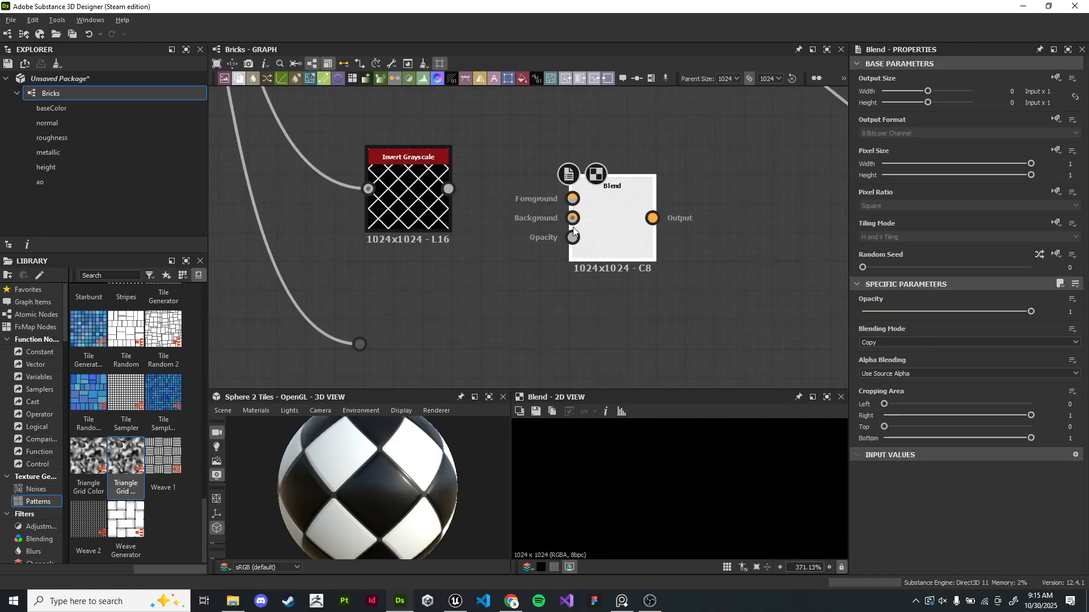
drag(639, 228, 667, 240)
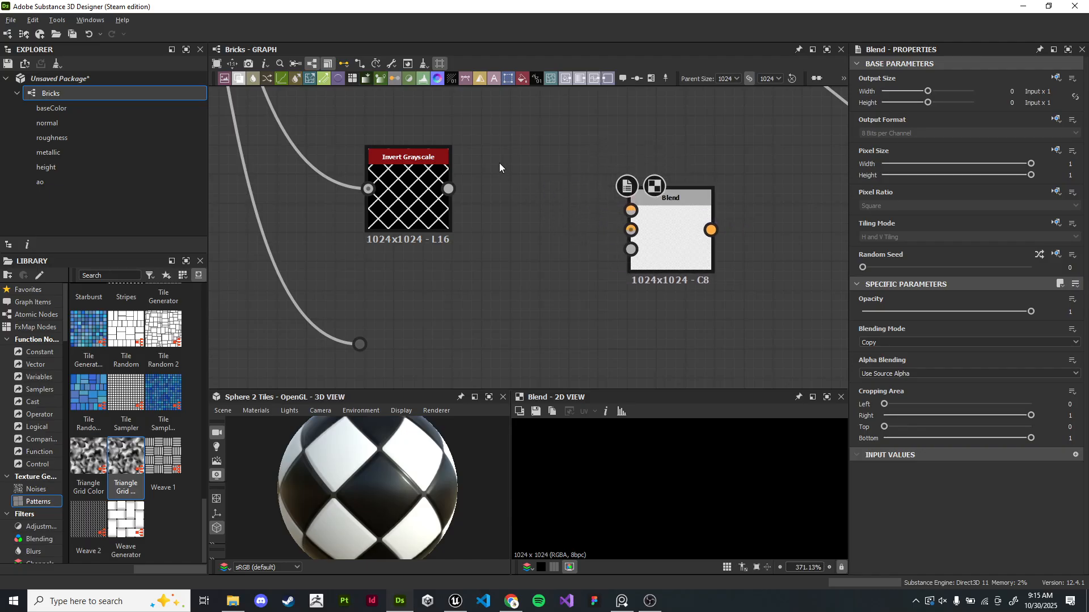
- Add a Uniform Color node in Grayscale mode above the Blend node and set its output value to 42
key(space)
text(uniform)
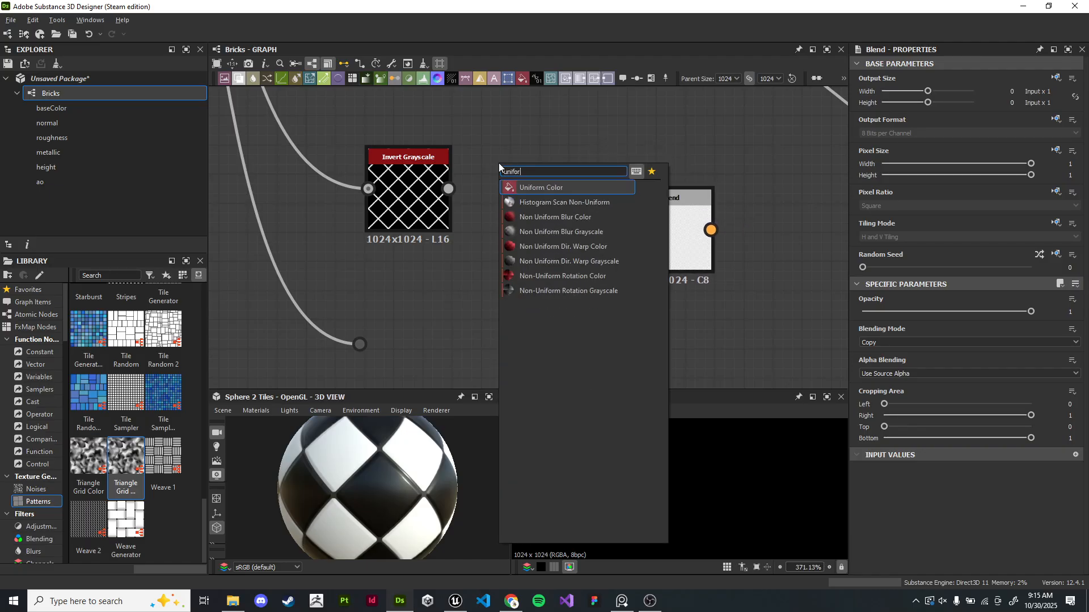
key(Return)
drag(499, 164, 560, 148)
click(1028, 310)
middle_drag(573, 165, 546, 211)
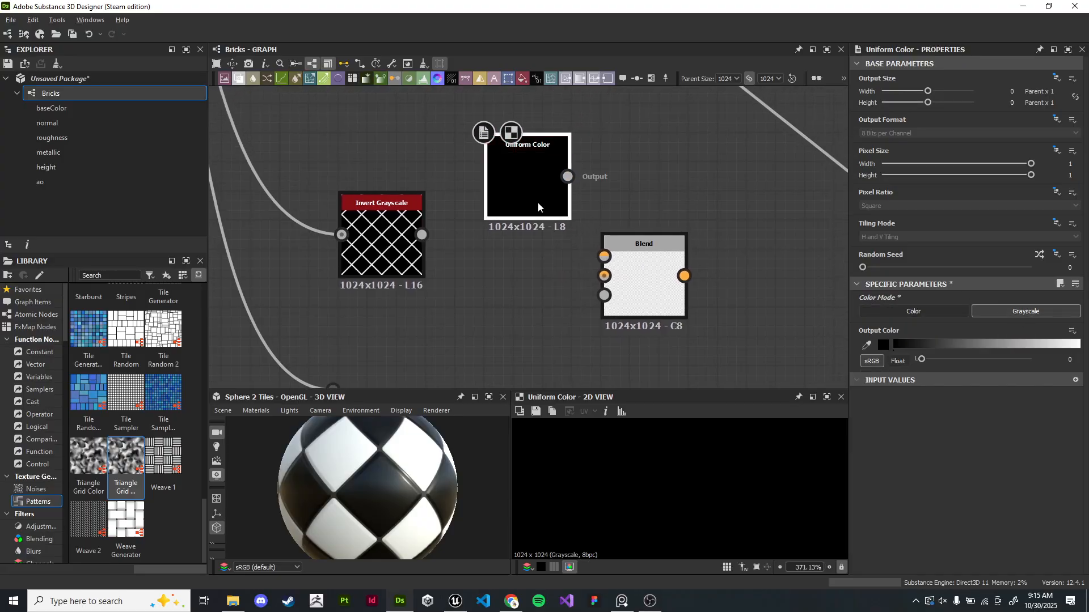
drag(546, 210, 517, 194)
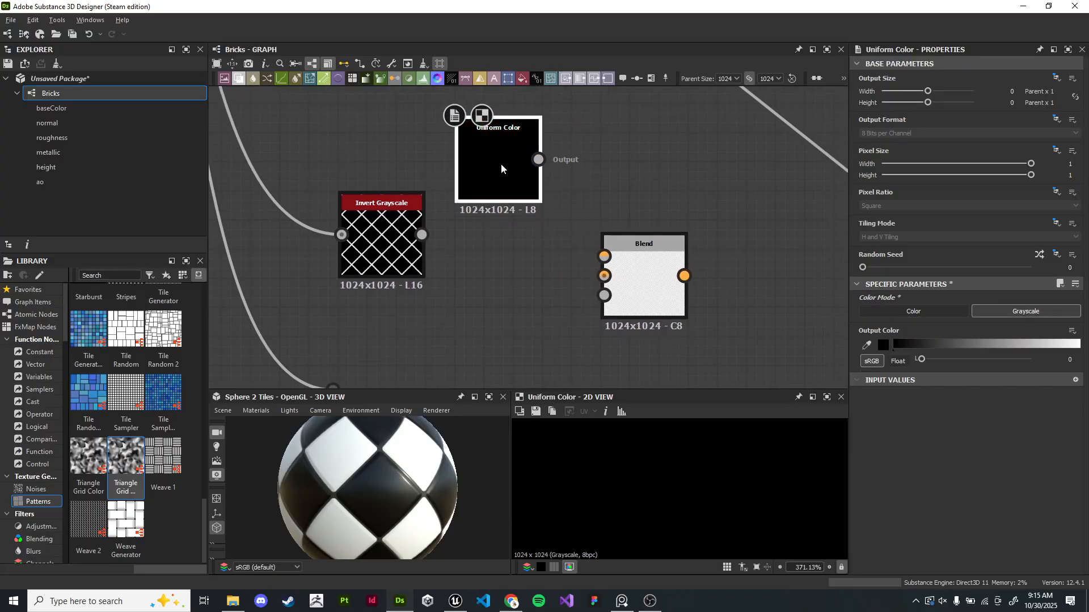
drag(493, 127, 493, 115)
drag(921, 359, 935, 340)
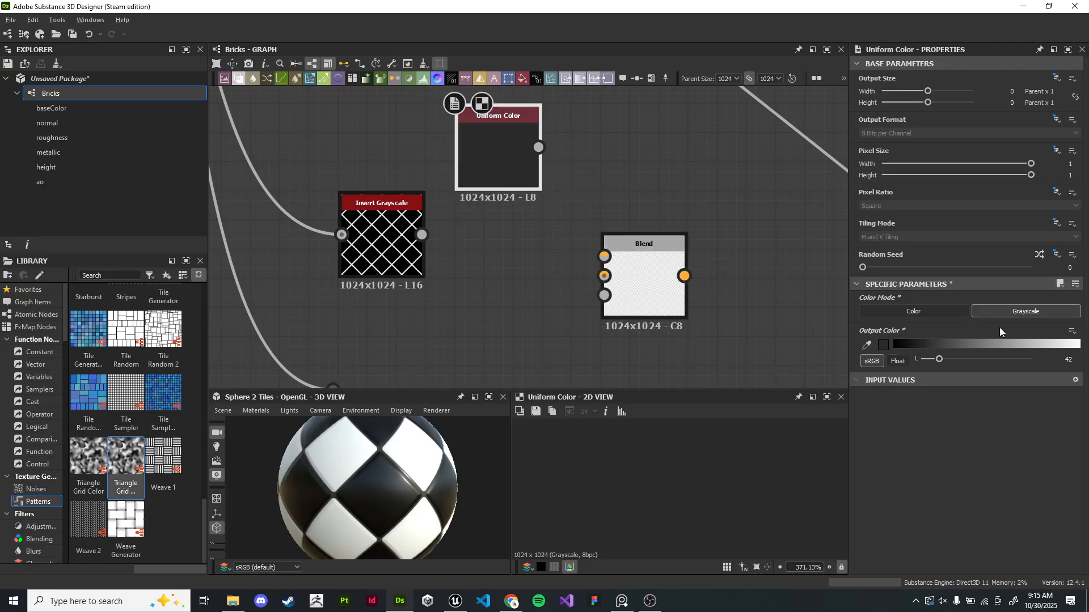
- Connect the Dot node to the Blend node's opacity input and the Uniform Color output to its background
middle_drag(606, 229, 554, 236)
drag(588, 251, 645, 240)
middle_drag(588, 216, 578, 224)
drag(622, 245, 605, 245)
mouse_move(476, 162)
mouse_down()
mouse_move(543, 256)
mouse_move(570, 234)
mouse_move(467, 168)
mouse_up()
click(467, 168)
middle_drag(438, 283, 523, 253)
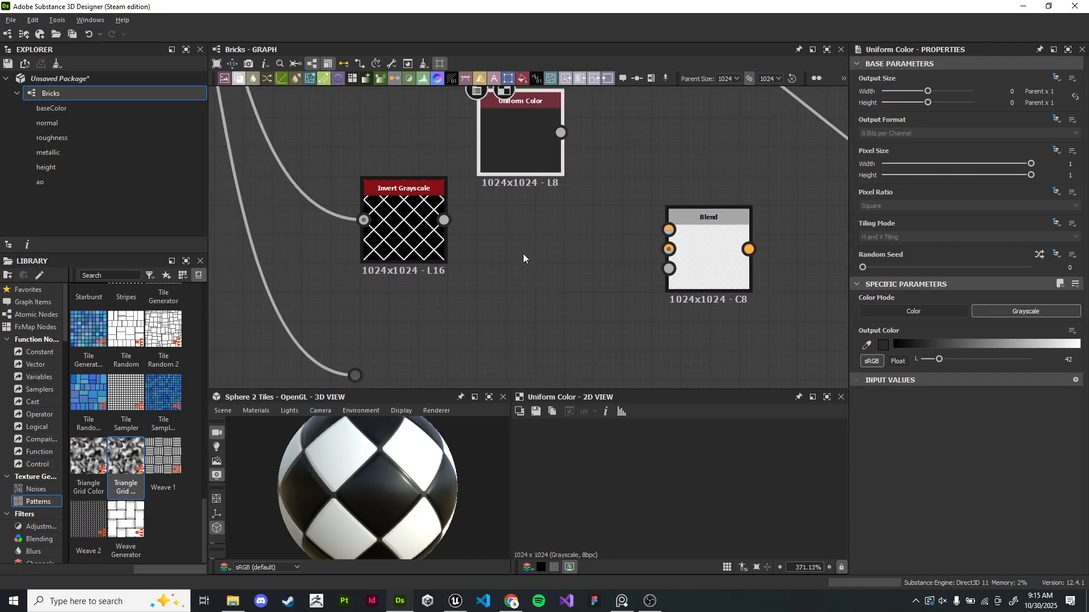
scroll(522, 253, down, 1)
middle_drag(415, 384, 407, 351)
drag(377, 324, 668, 242)
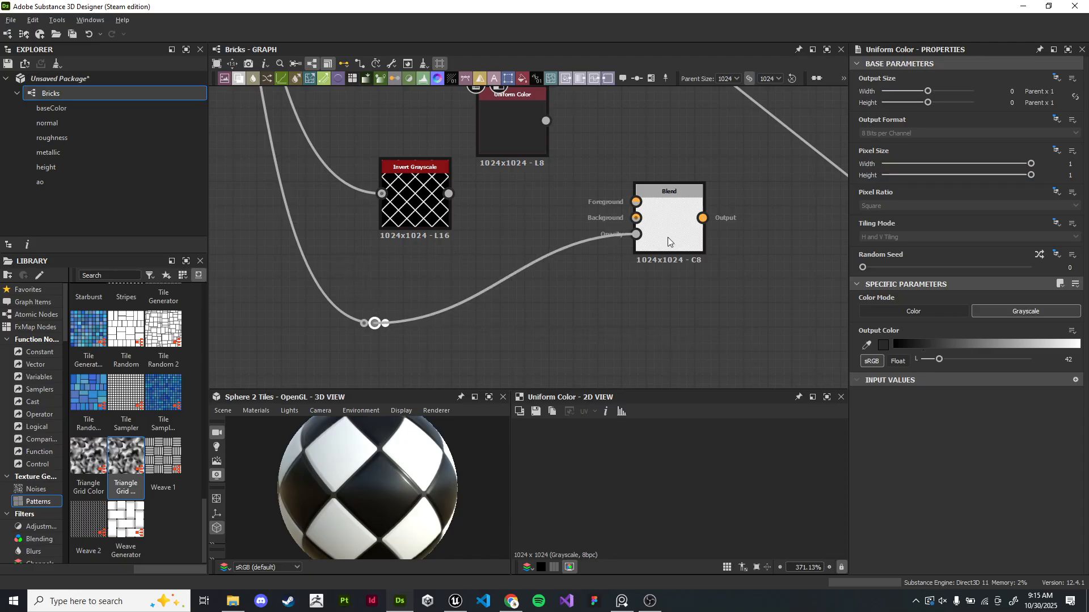
drag(545, 120, 636, 218)
click(683, 222)
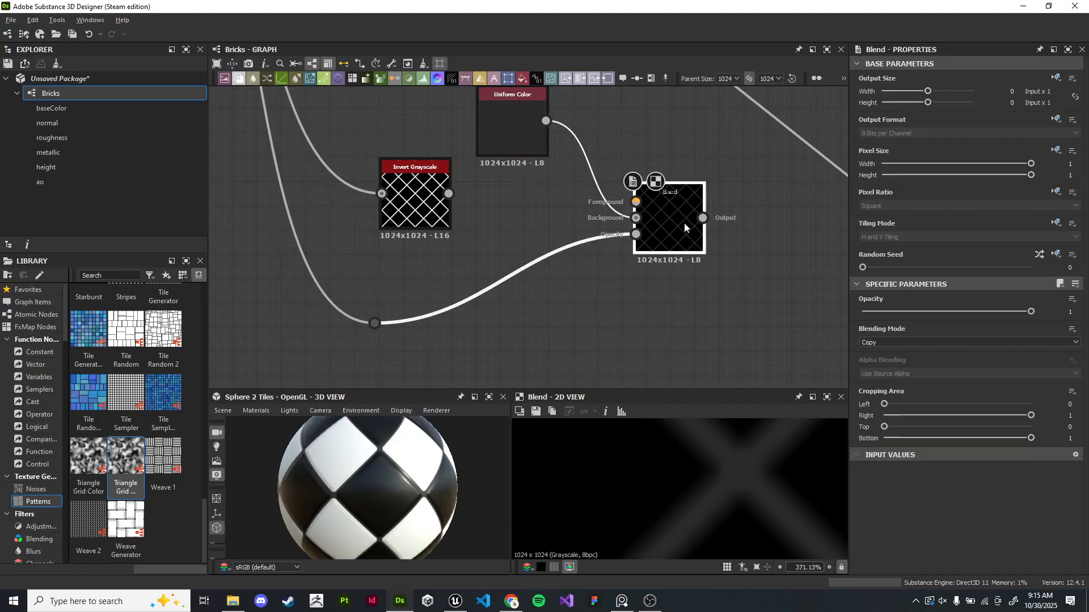
- Examine the Blend node's result closely in the 2D view
scroll(760, 483, down, 7)
scroll(765, 481, up, 6)
middle_drag(714, 468, 762, 511)
scroll(764, 509, down, 6)
middle_drag(715, 350, 688, 380)
drag(650, 268, 661, 269)
drag(501, 169, 549, 192)
scroll(658, 299, up, 2)
middle_drag(658, 299, 731, 304)
middle_drag(632, 281, 610, 308)
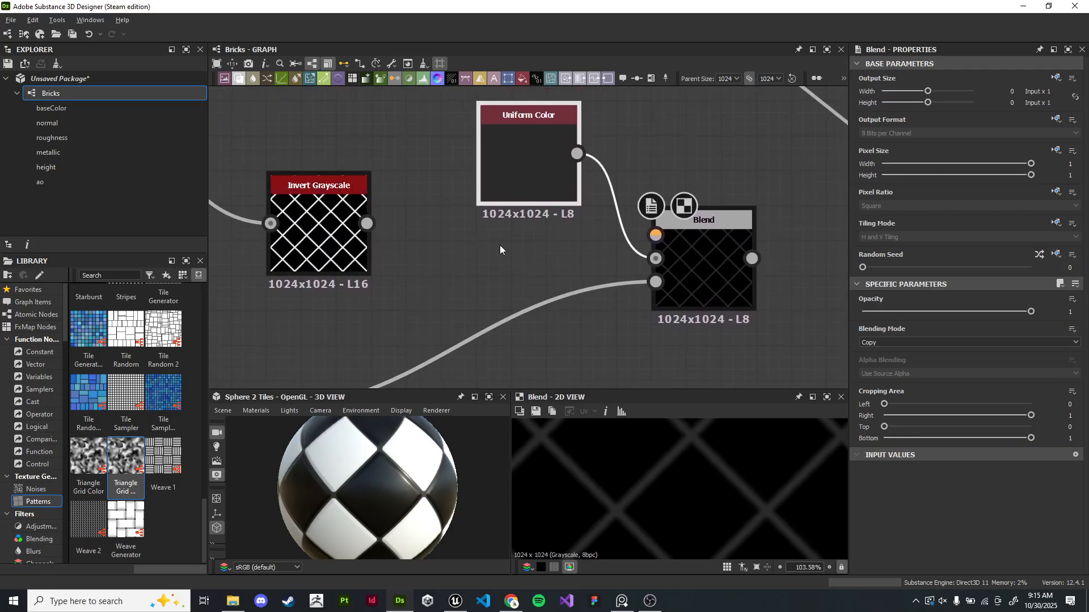
- Duplicate the Uniform Color node and place the copy below the first Blend node
click(701, 276)
mouse_move(1030, 312)
mouse_down()
mouse_move(1012, 311)
mouse_move(1034, 294)
mouse_up()
scroll(572, 281, down, 3)
middle_drag(572, 282, 589, 265)
click(614, 294)
click(556, 128)
key(ctrl+c)
key(ctrl+v)
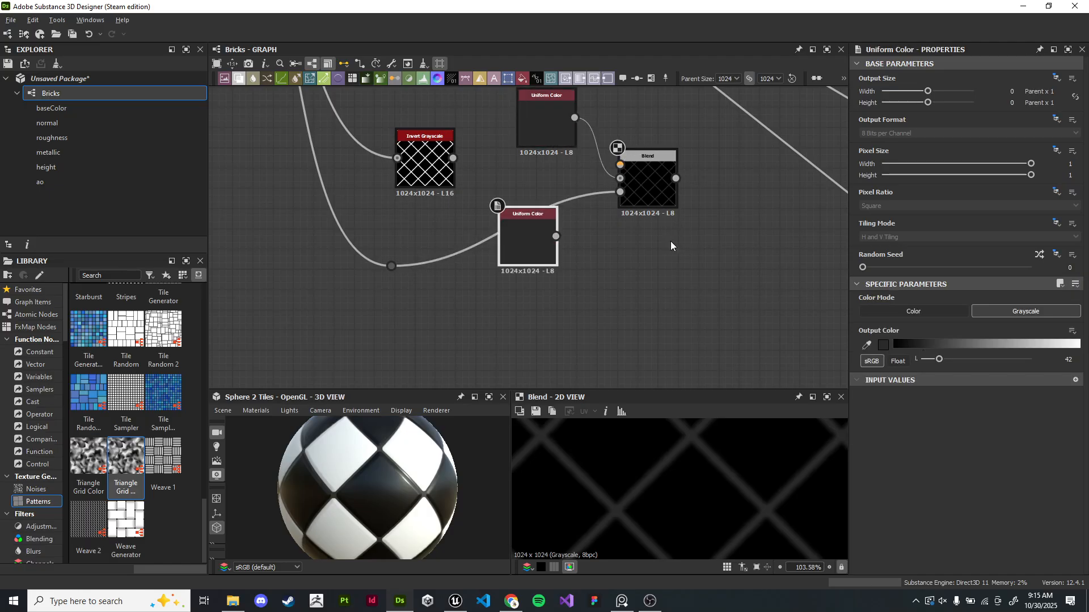
drag(514, 228, 512, 274)
- Duplicate the Blend node and place the copy beside the copied Uniform Color node
click(649, 188)
key(ctrl+c)
key(ctrl+v)
drag(530, 235, 670, 278)
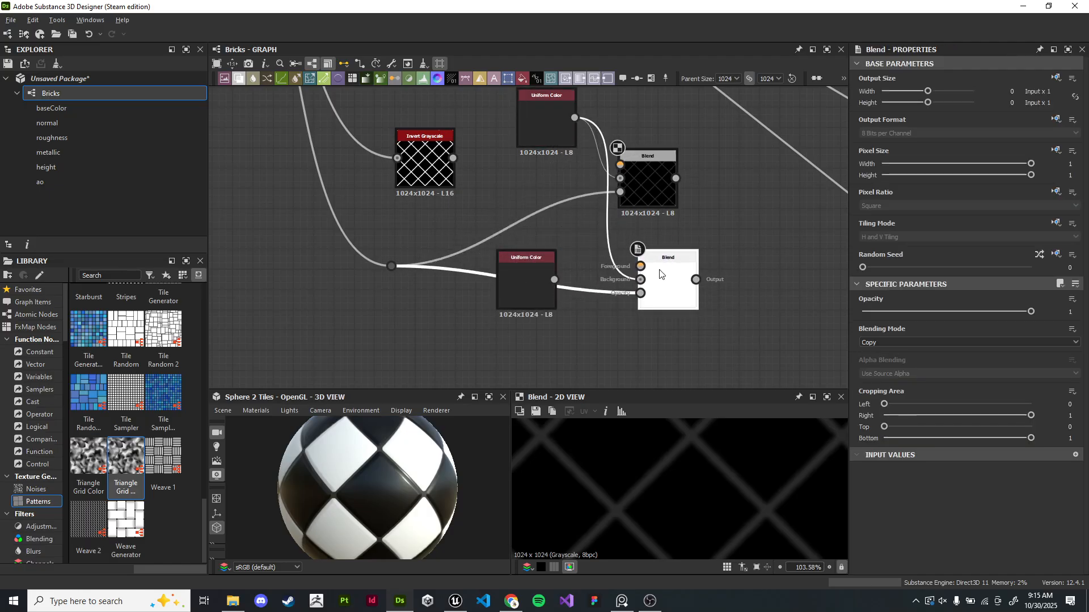
- Connect the Invert Grayscale output and the copied Uniform Color to the second Blend node's inputs
drag(452, 158, 638, 279)
drag(538, 277, 641, 279)
drag(453, 158, 641, 293)
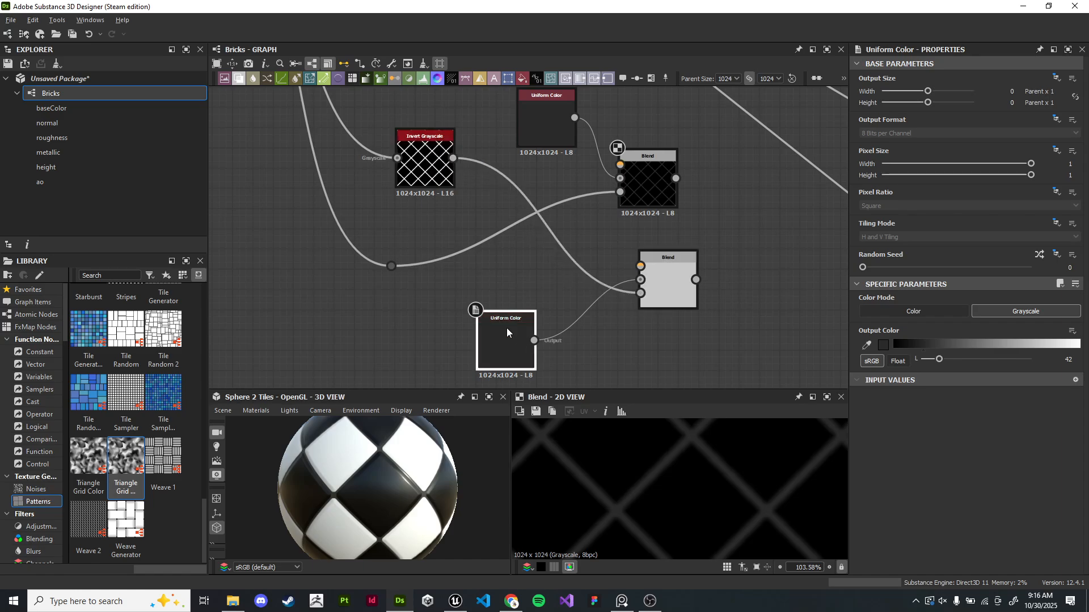
- Raise the copied Uniform Color's grayscale value to a light gray and preview the second Blend node
double_click(509, 330)
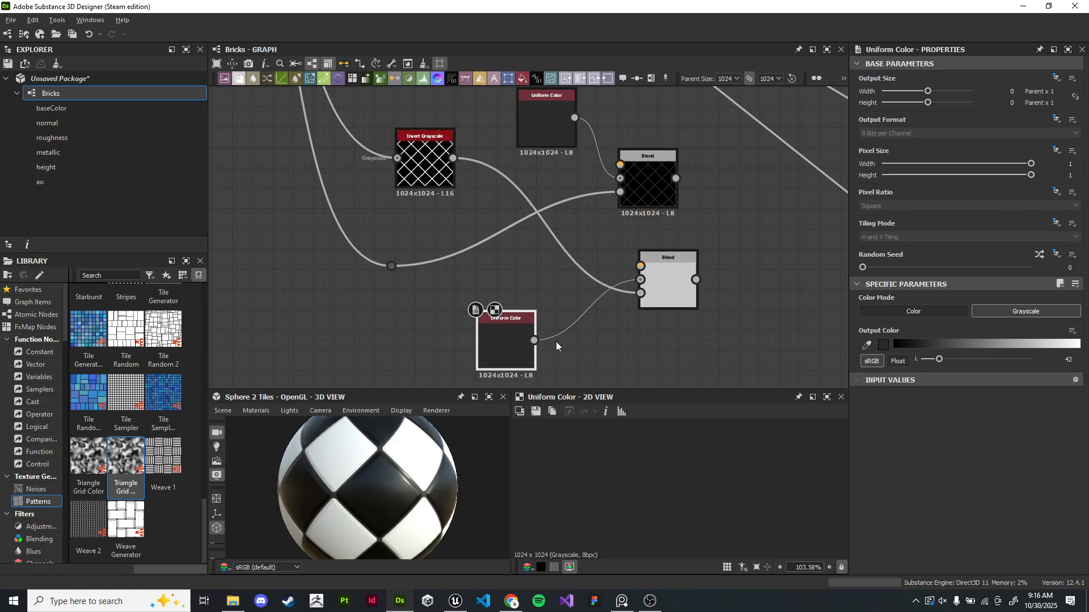
drag(524, 346, 565, 286)
drag(938, 360, 1017, 360)
double_click(665, 294)
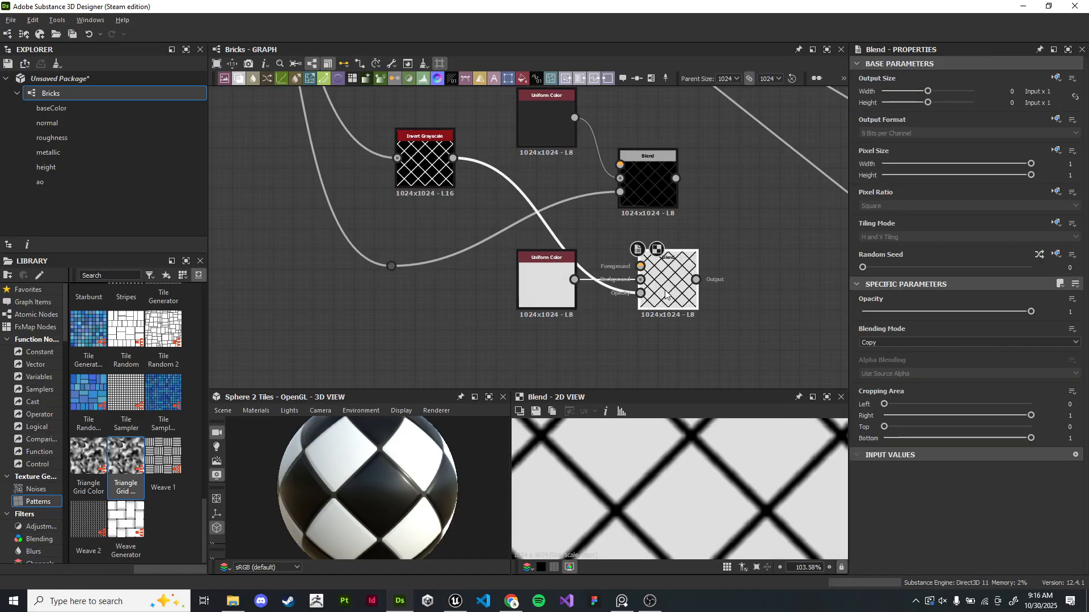
- Feed the Invert Grayscale output into the first Blend's opacity and the Dot node into the second Blend's opacity
middle_drag(740, 308, 673, 312)
scroll(646, 299, up, 2)
middle_drag(636, 247, 697, 327)
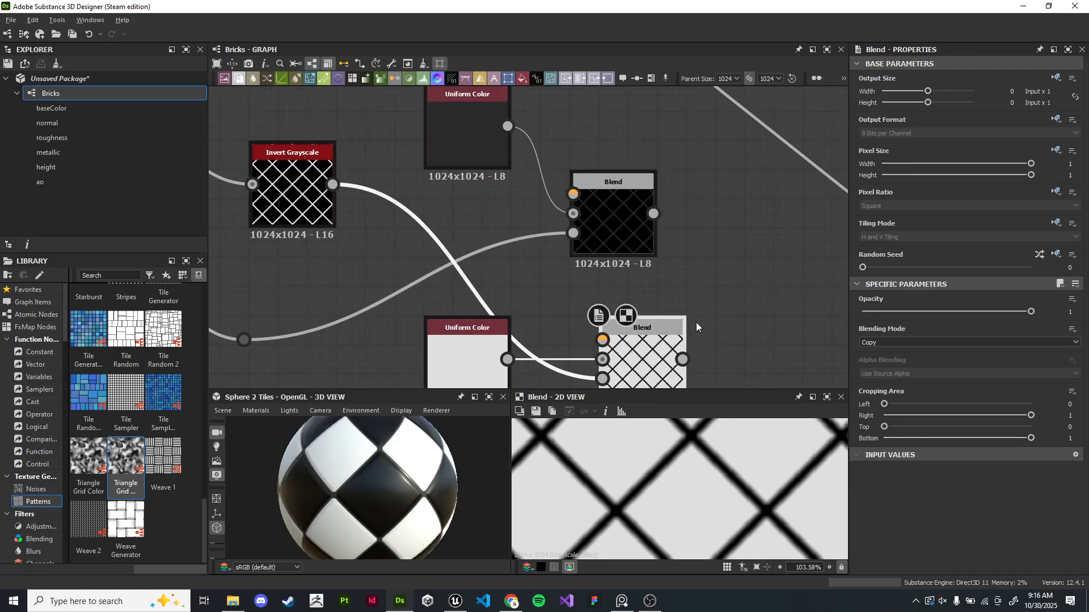
drag(333, 184, 587, 249)
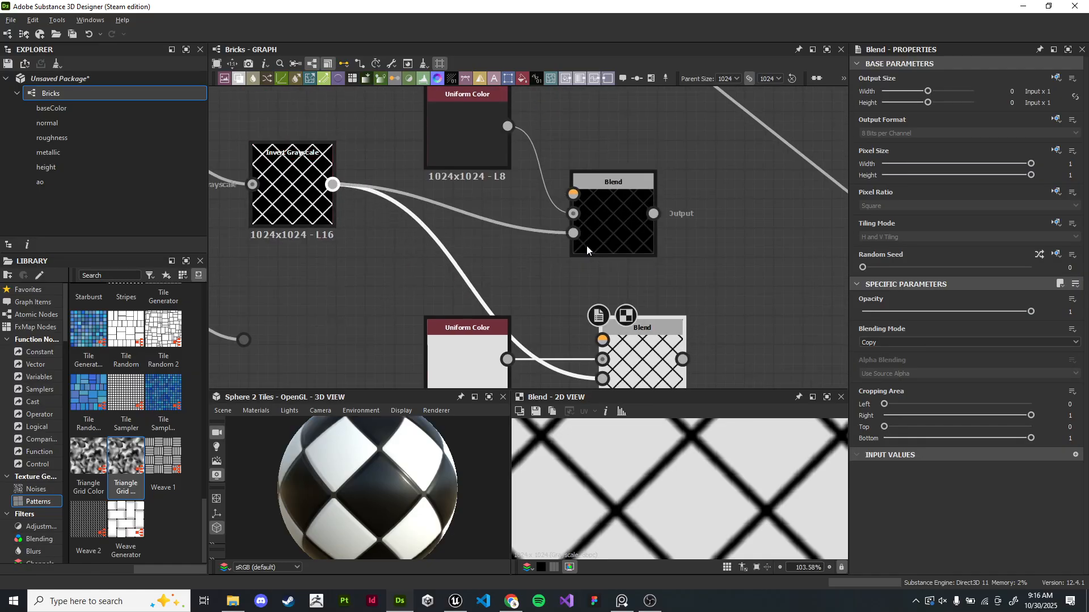
drag(449, 345, 419, 286)
drag(245, 341, 602, 378)
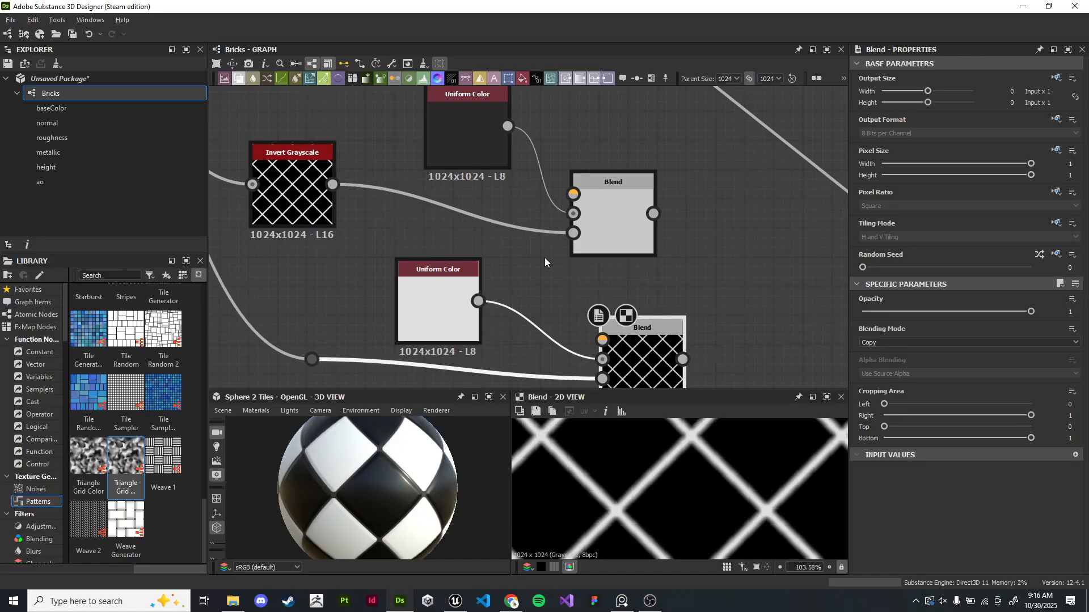
- Add a third Blend node with its blending mode set to Add (Linear Dodge)
click(590, 227)
scroll(641, 250, down, 2)
middle_drag(682, 271, 593, 249)
drag(553, 310, 532, 300)
scroll(630, 258, up, 3)
key(space)
text(mult)
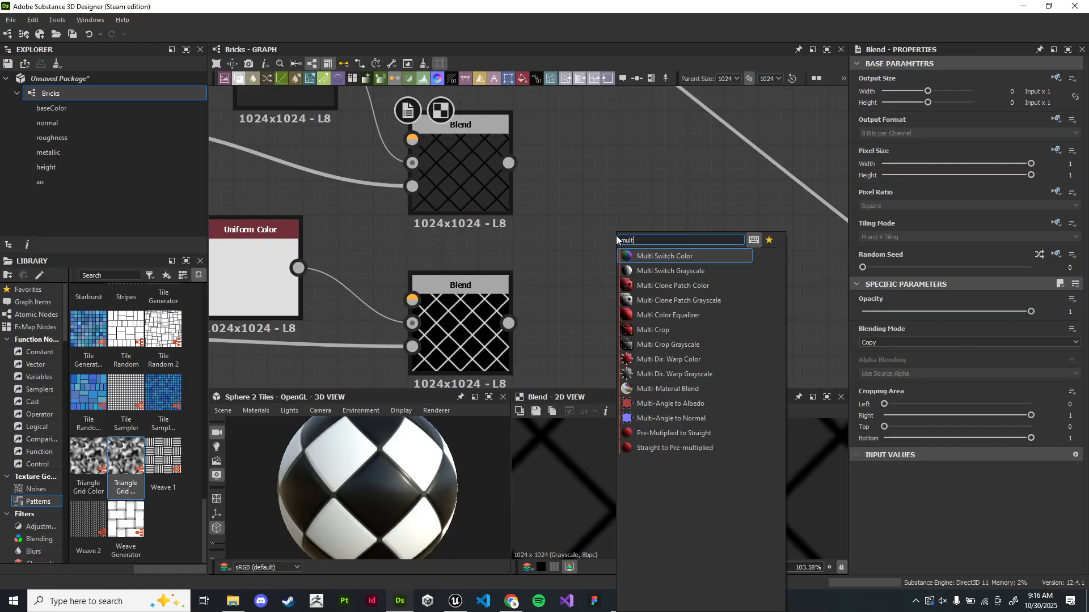
key(BackSpace)
key(BackSpace)
key(BackSpace)
text(ble)
key(Return)
click(902, 340)
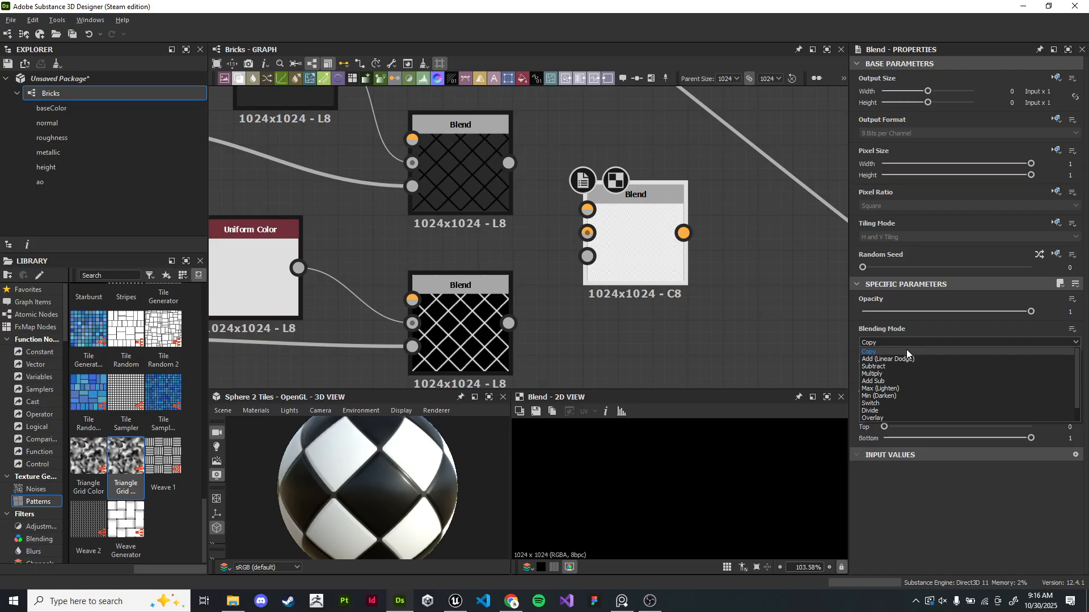
click(906, 359)
drag(651, 253, 692, 265)
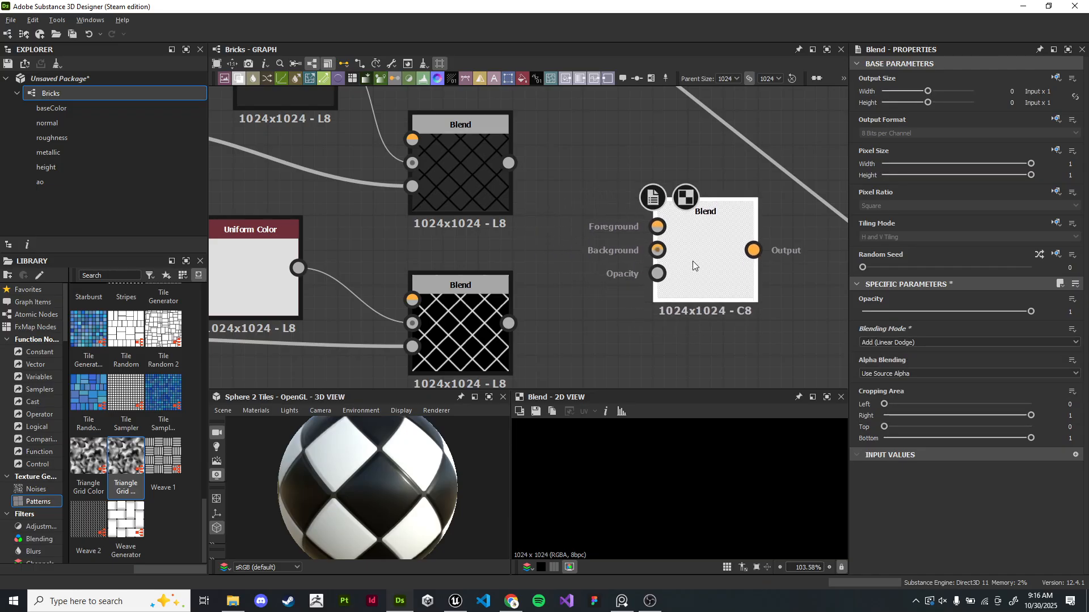
- Connect the first Blend output to the Add Blend's foreground and the second Blend output to its background
click(462, 196)
click(459, 332)
click(473, 194)
click(482, 335)
drag(509, 323, 657, 248)
drag(508, 163, 657, 224)
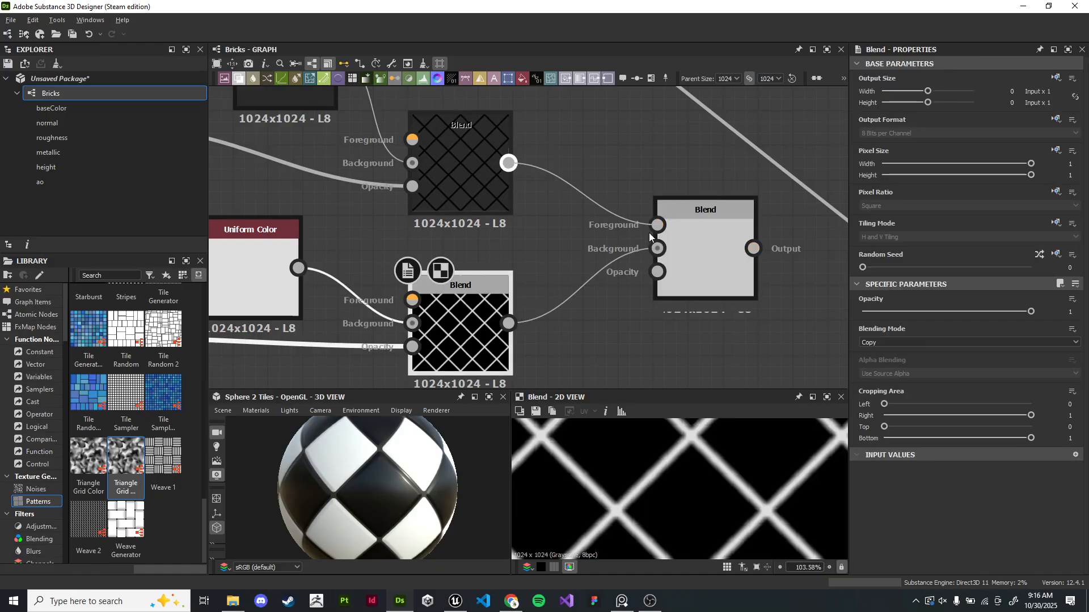
click(716, 264)
middle_drag(718, 264, 668, 255)
- Examine the Add Blend node's output in the 2D view
scroll(743, 468, down, 5)
scroll(742, 467, up, 5)
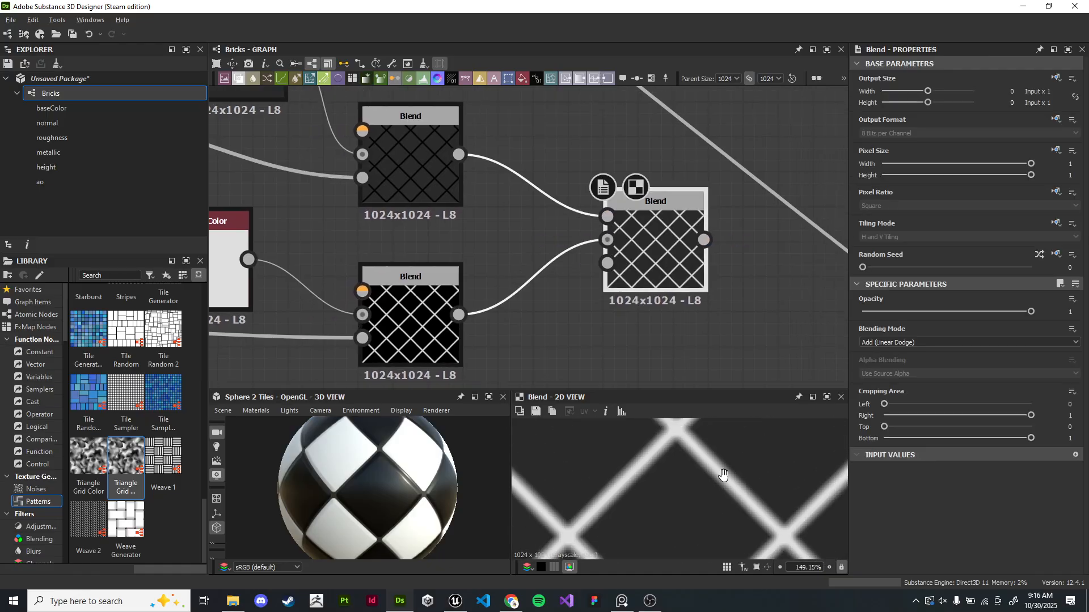
scroll(760, 461, down, 3)
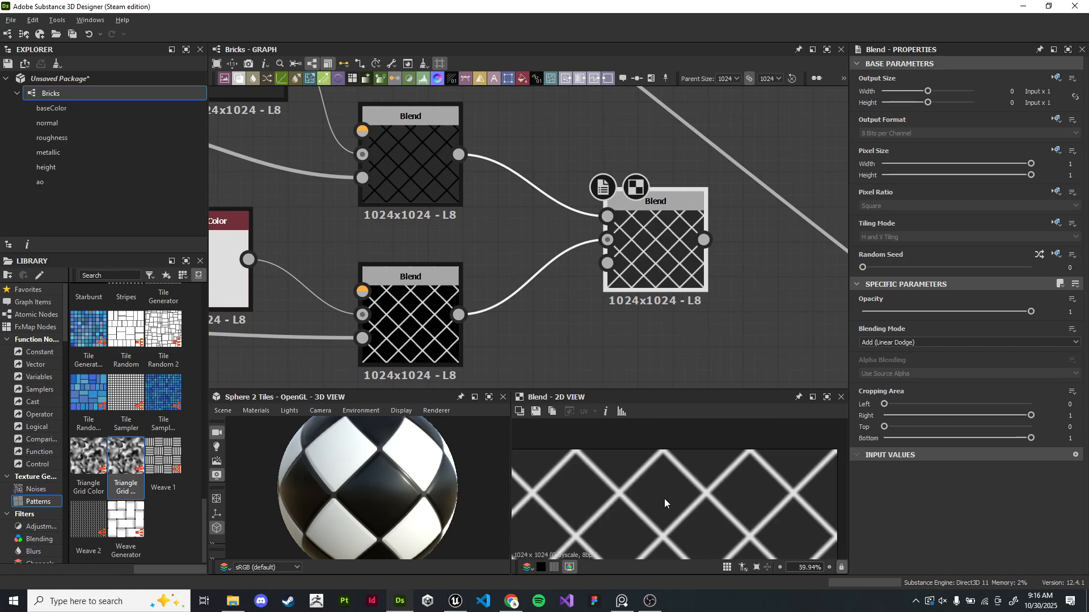
scroll(662, 495, up, 4)
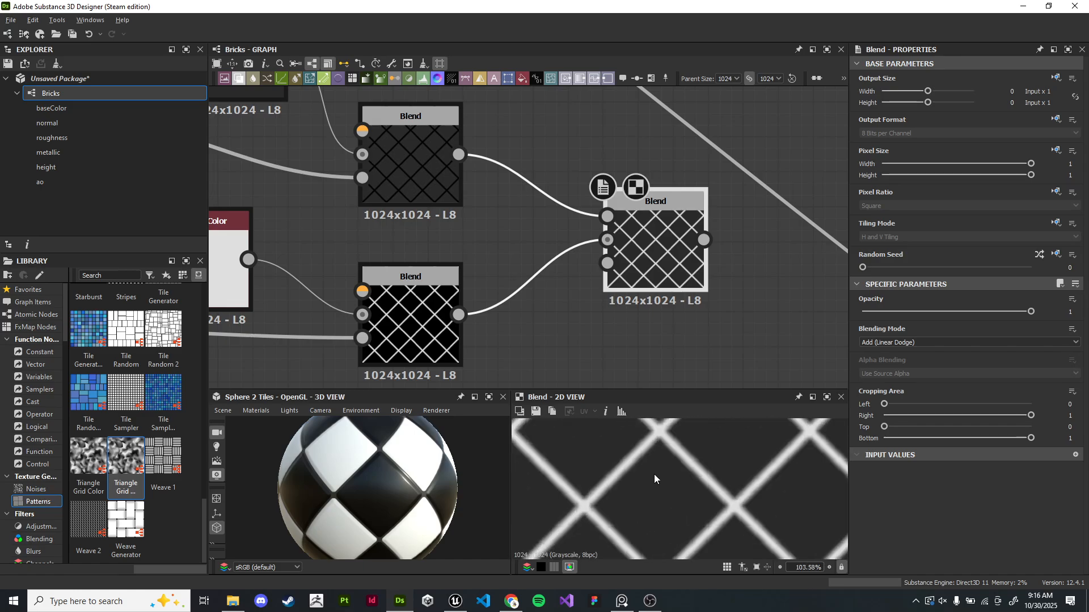
middle_drag(536, 311, 592, 334)
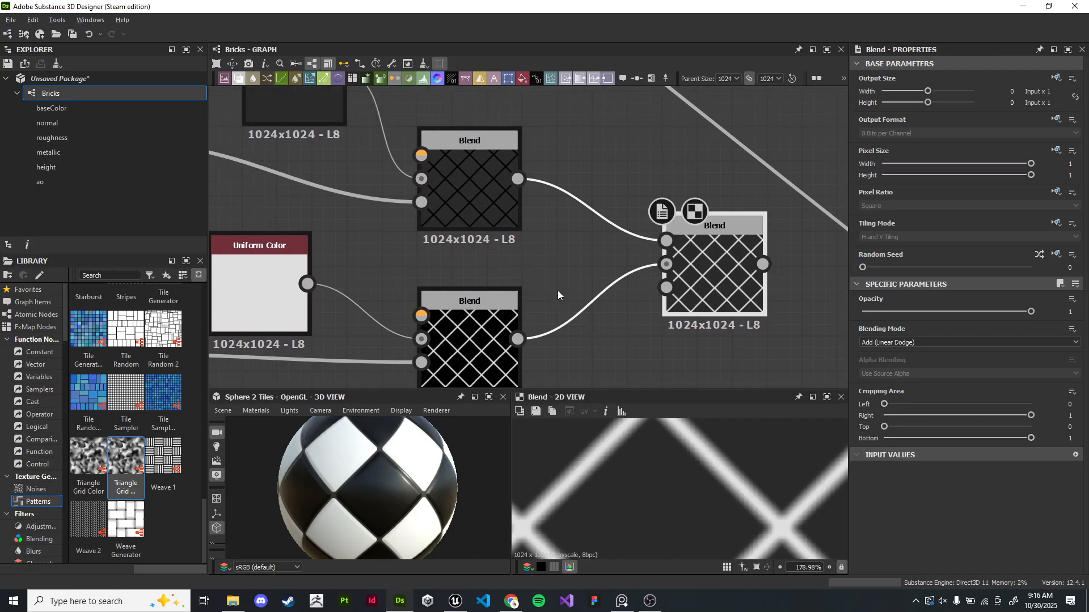
click(489, 179)
scroll(564, 250, down, 2)
middle_drag(564, 250, 643, 244)
- Open the context menu of the first Uniform Color node
double_click(587, 142)
middle_drag(655, 135, 648, 186)
scroll(652, 187, up, 3)
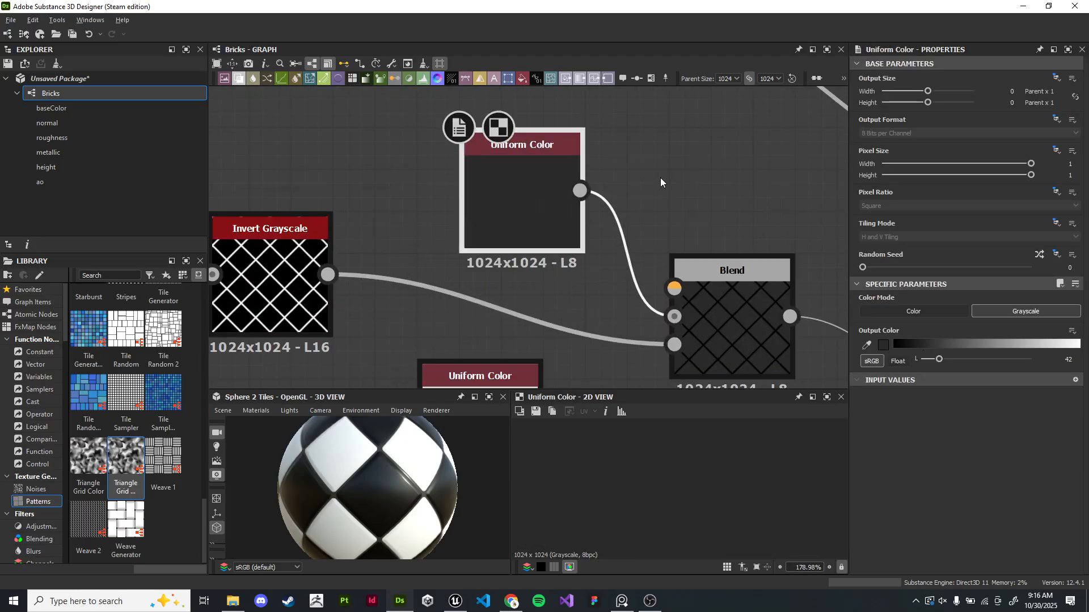
right_click(537, 165)
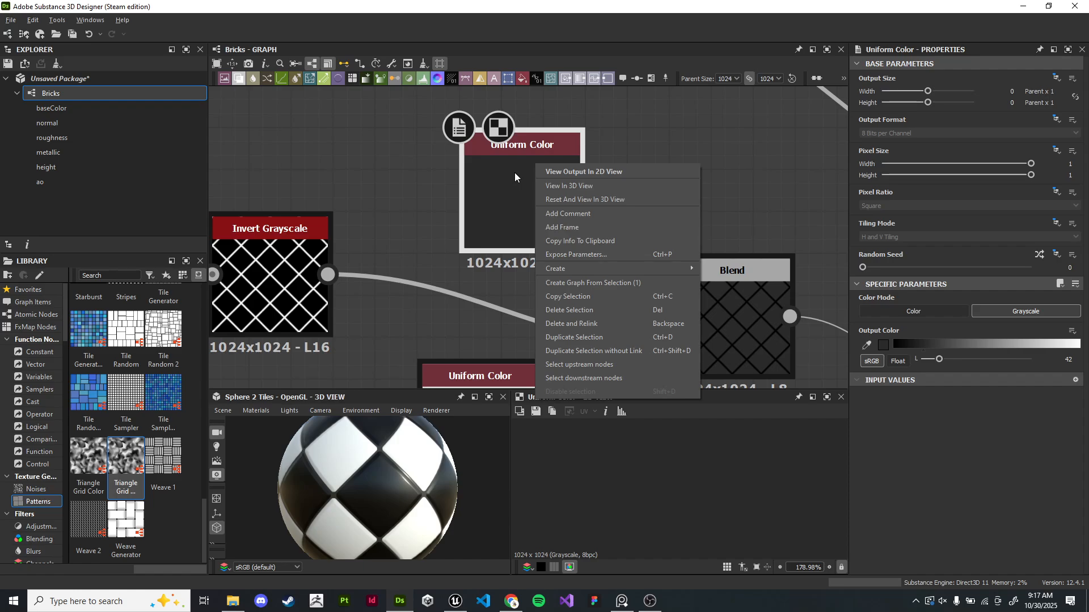
- Examine the graph's attributes and input parameters in the properties panel
click(515, 173)
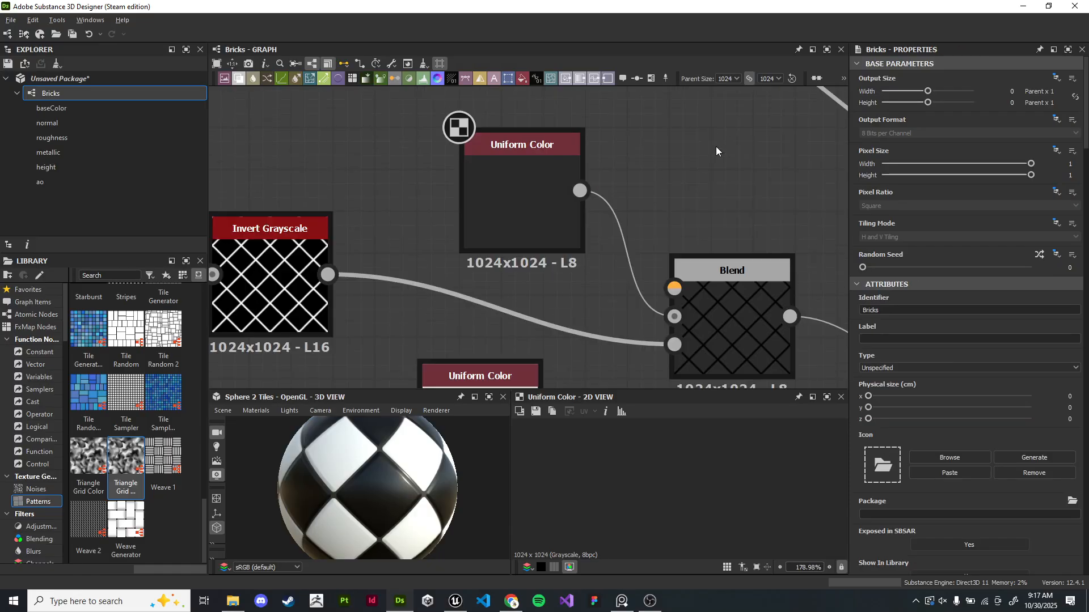
scroll(1058, 336, down, 2)
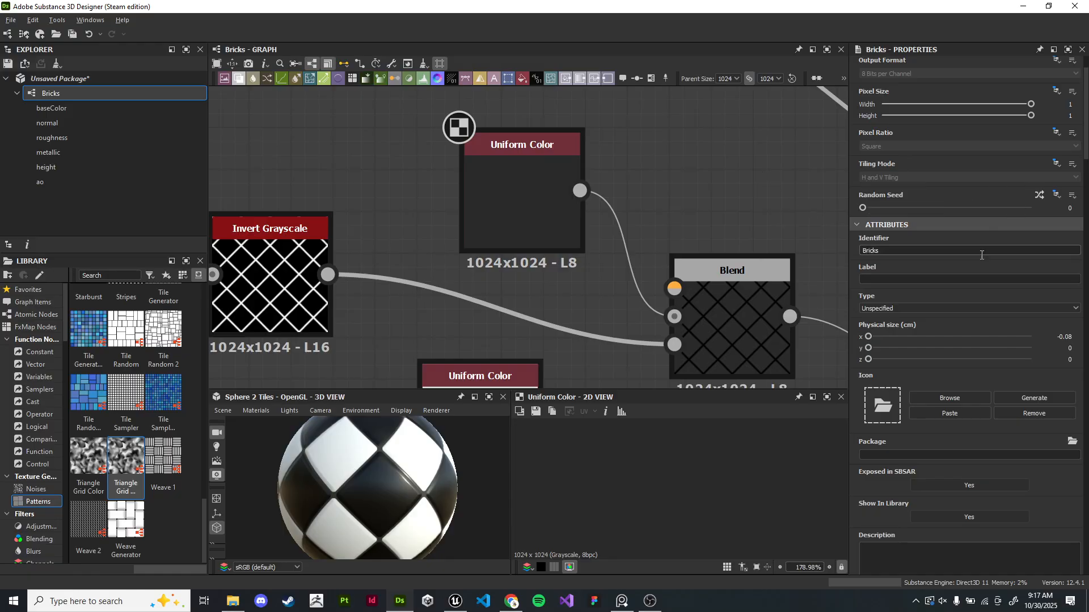
scroll(980, 257, down, 5)
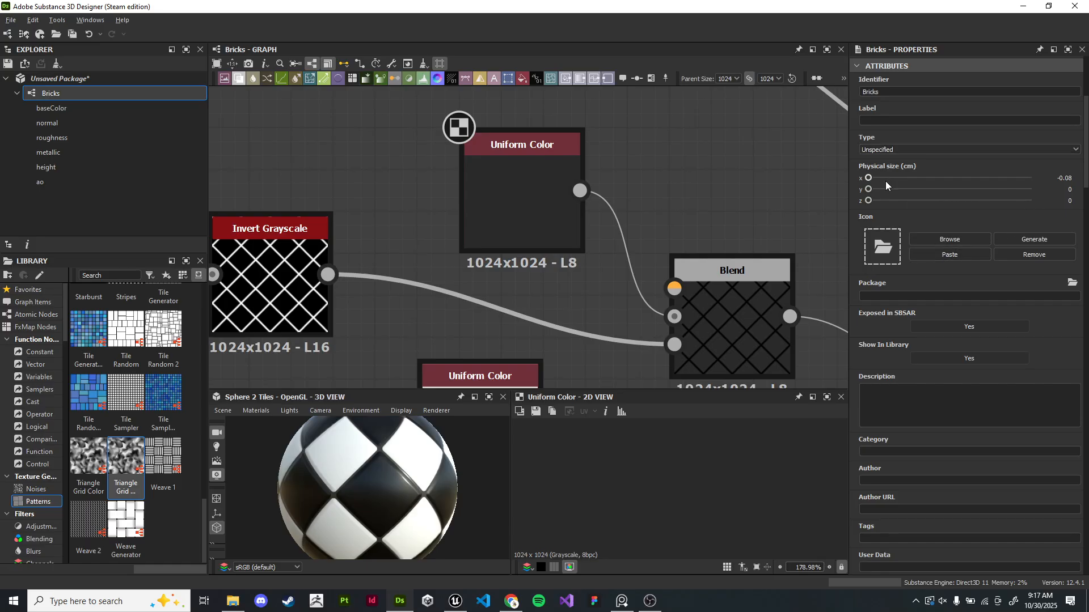
scroll(974, 159, up, 3)
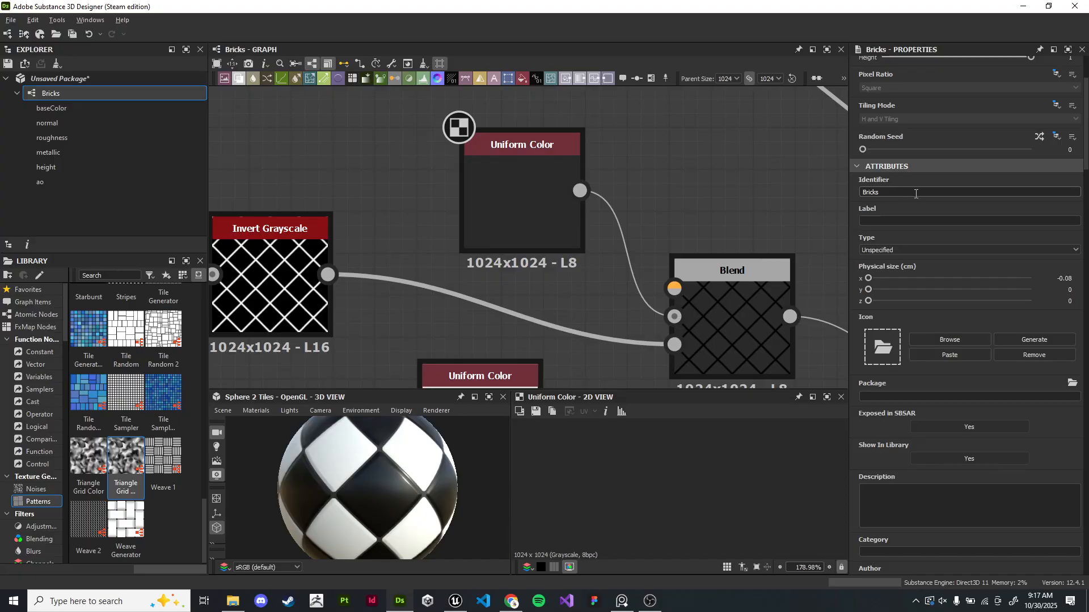
scroll(947, 237, down, 8)
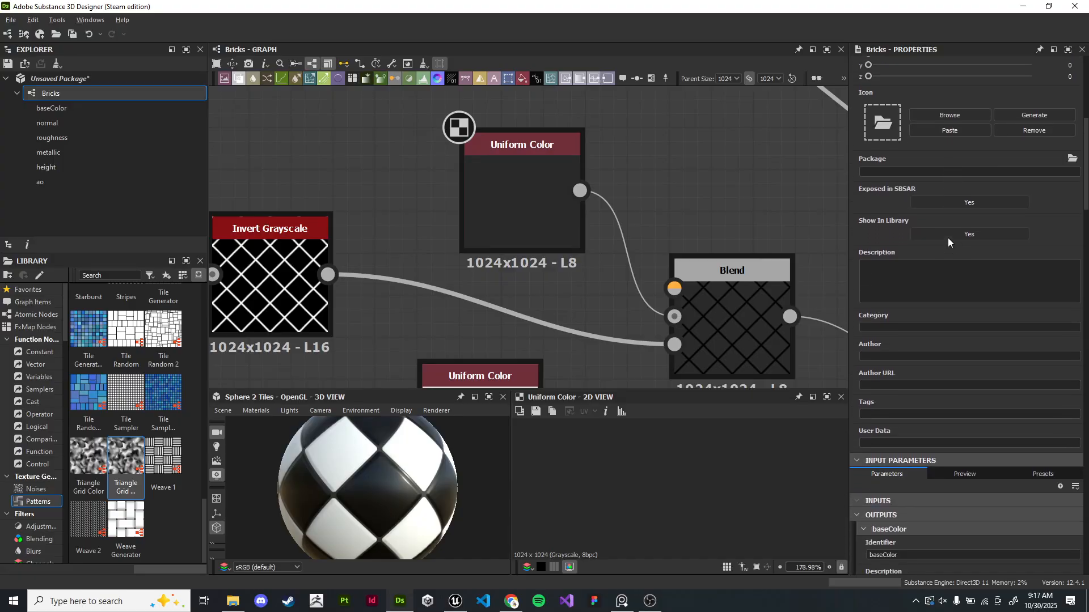
scroll(947, 237, down, 10)
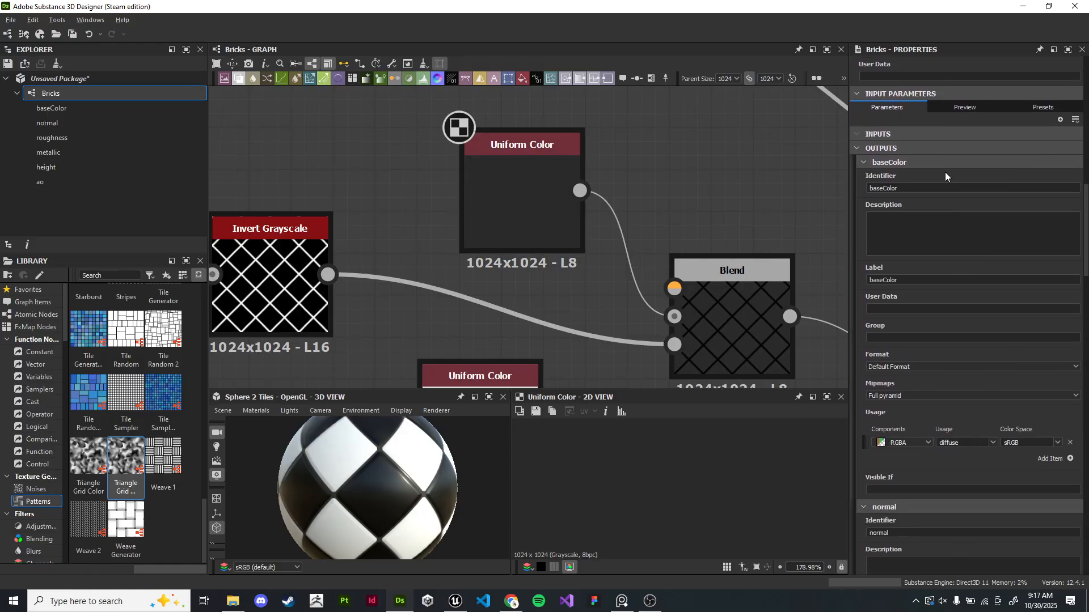
scroll(945, 171, up, 4)
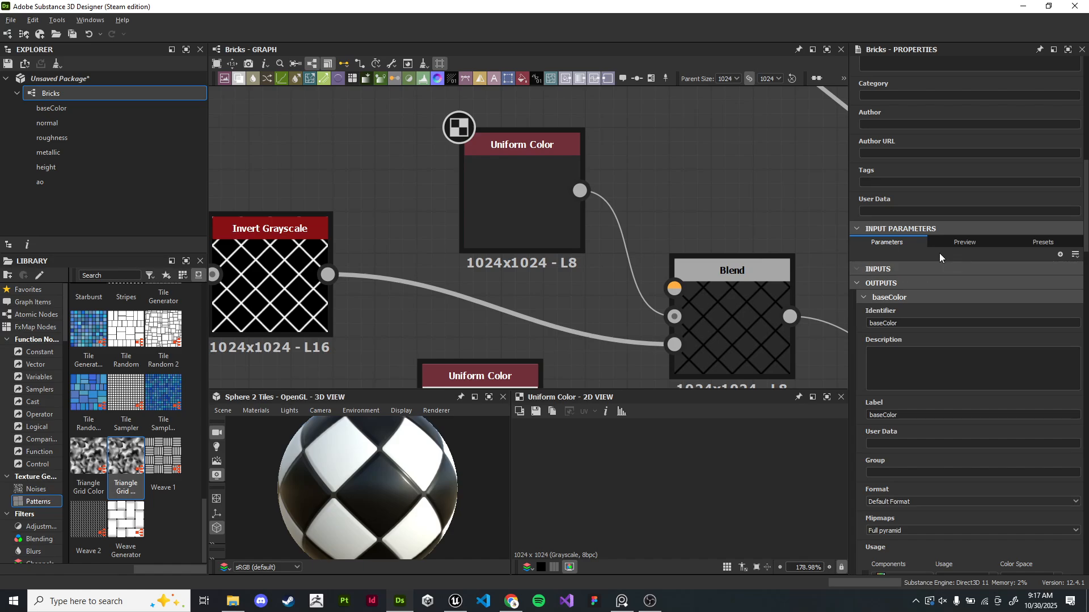
scroll(625, 204, down, 5)
scroll(625, 204, down, 5)
scroll(627, 231, down, 6)
- Locate the Checker node in the graph and view its output and instance parameters
middle_drag(543, 151, 654, 380)
scroll(654, 380, down, 1)
middle_drag(314, 197, 609, 336)
scroll(579, 305, up, 6)
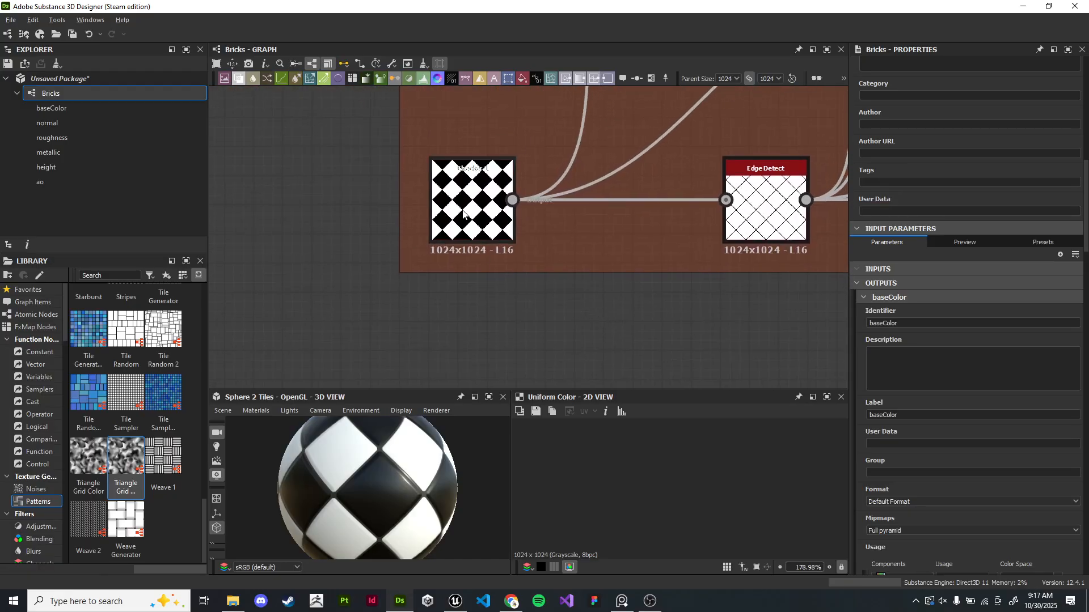
double_click(462, 215)
middle_drag(612, 284, 555, 267)
scroll(703, 437, down, 4)
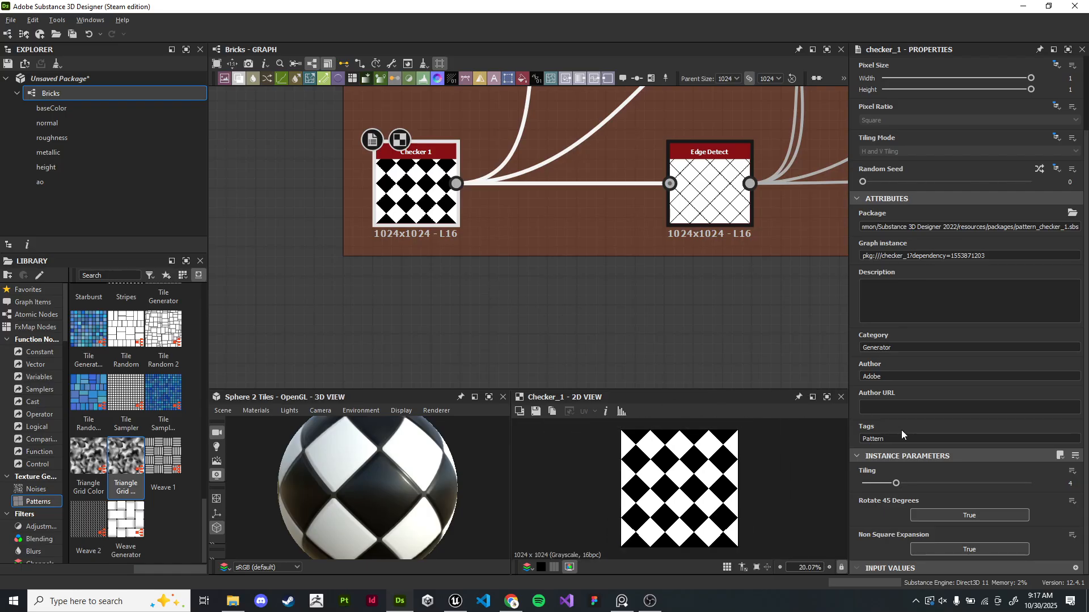
scroll(431, 189, up, 3)
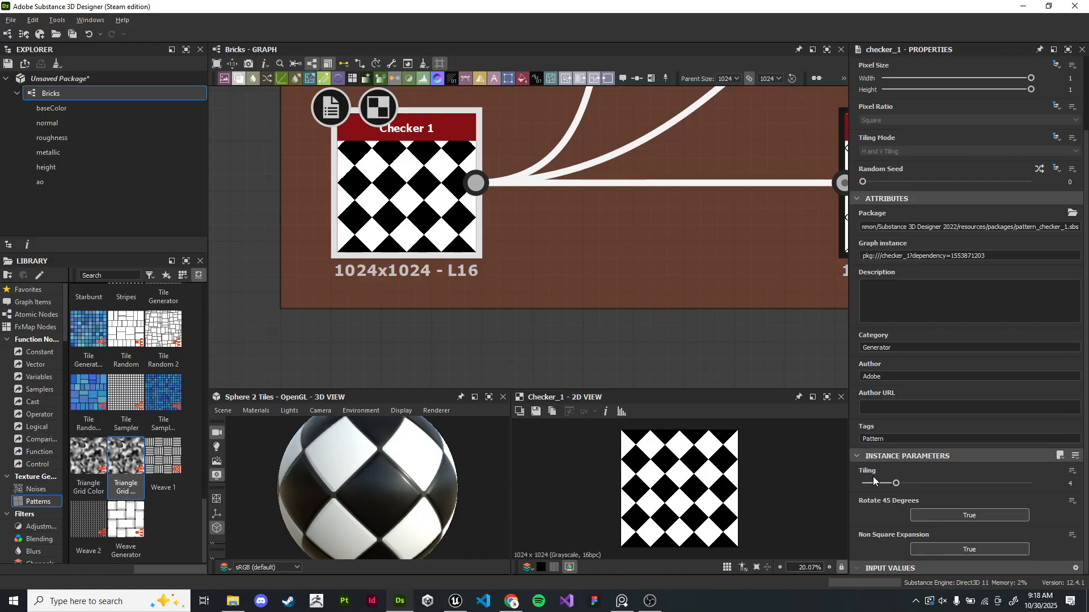
click(1071, 471)
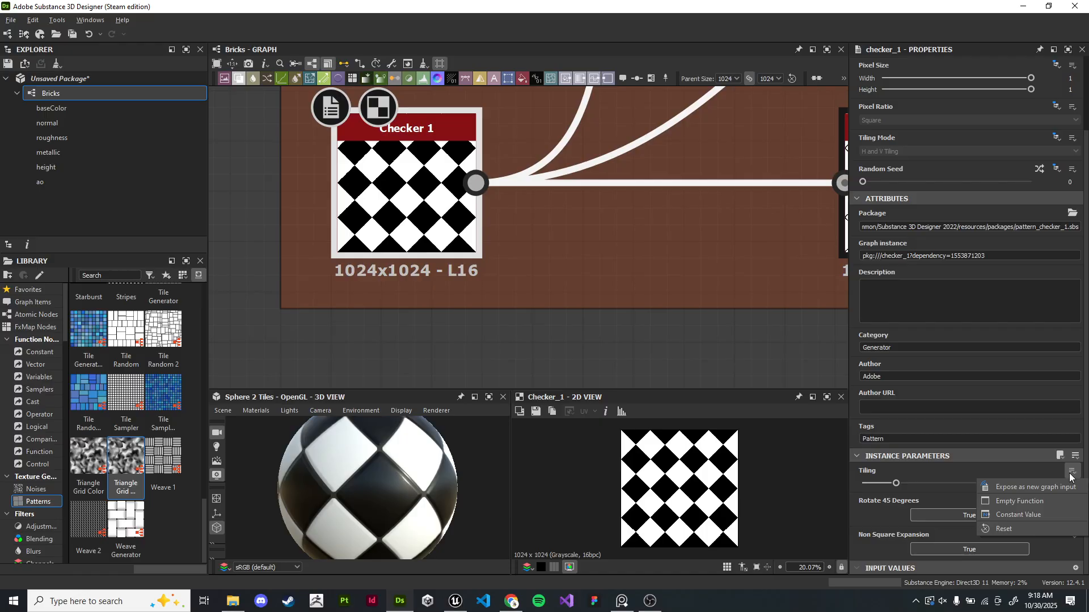
click(944, 476)
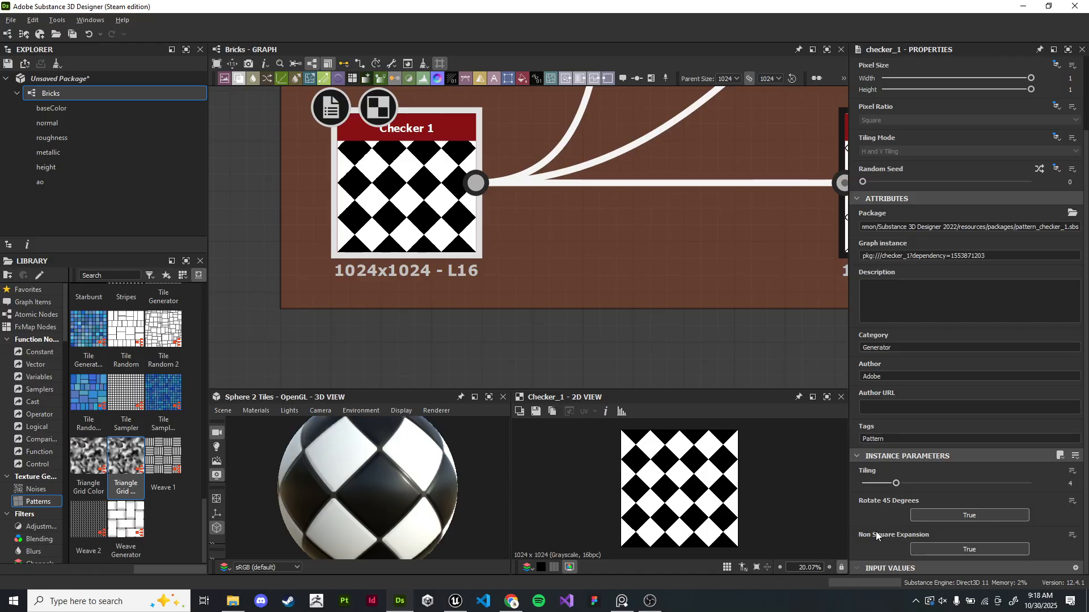
click(1072, 471)
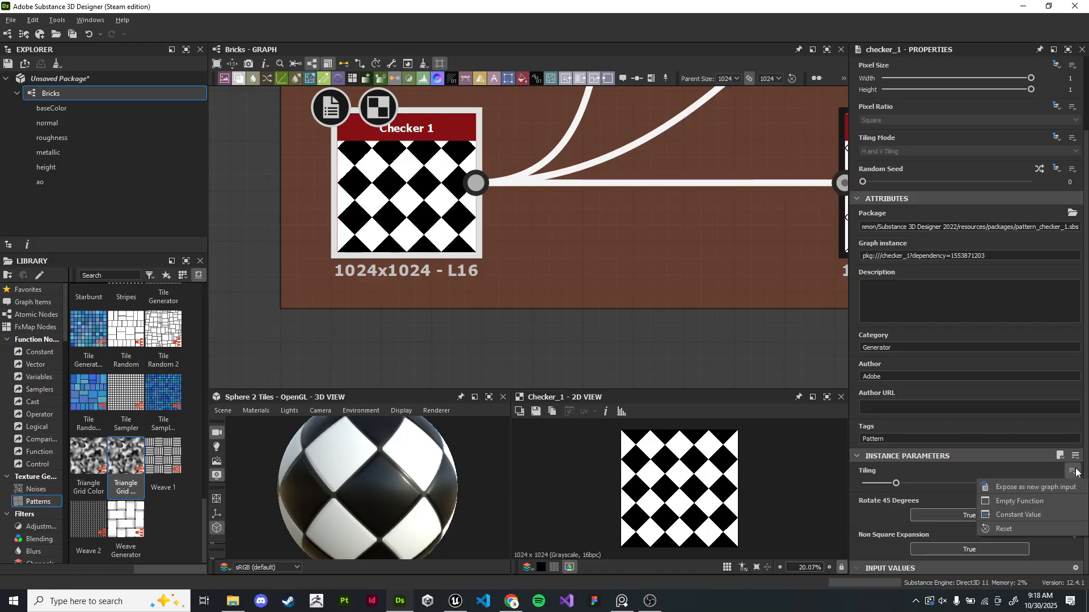
click(1055, 486)
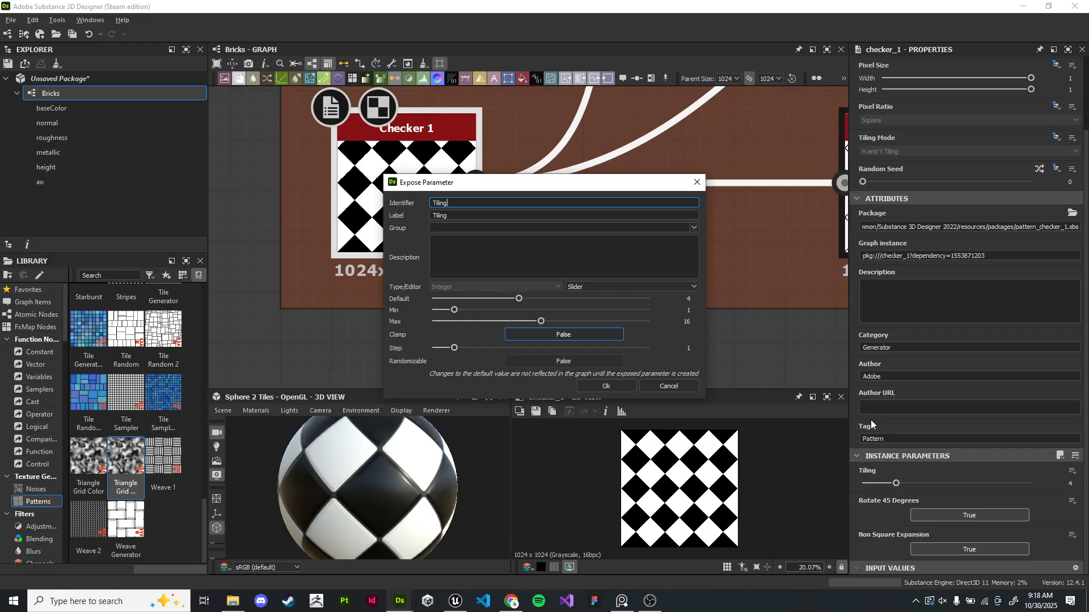
click(697, 182)
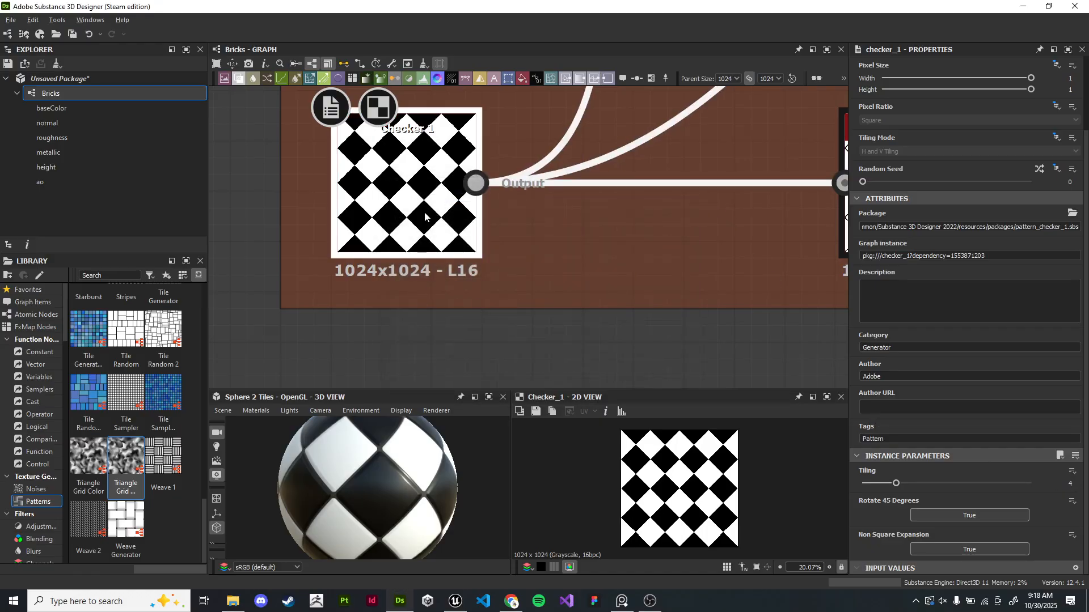
- Expose the Checker node's Tiling and Rotate 45 Degrees parameters as graph inputs
right_click(413, 186)
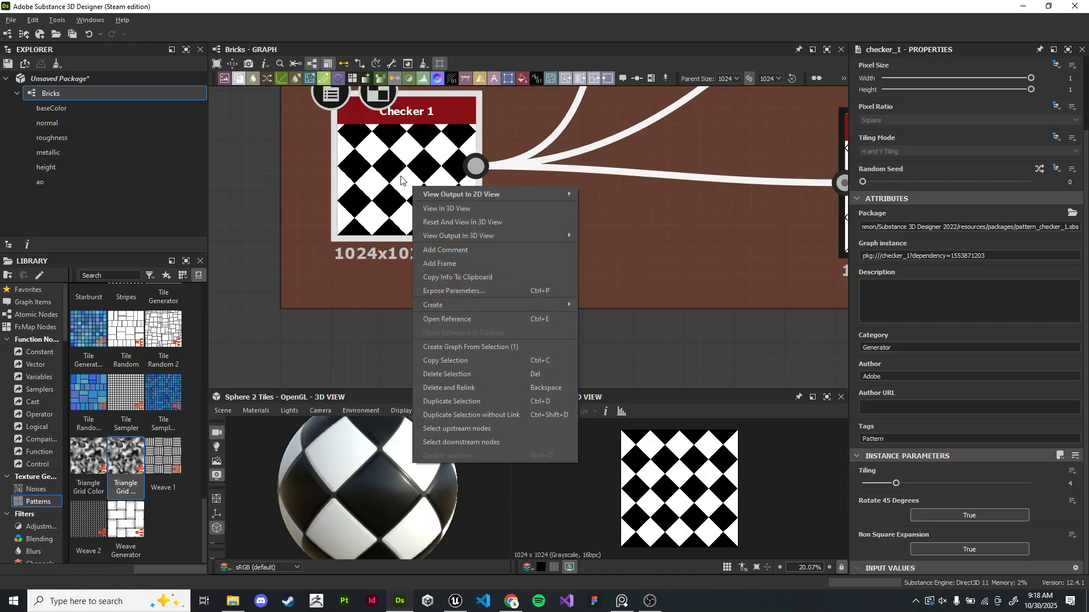
right_click(401, 177)
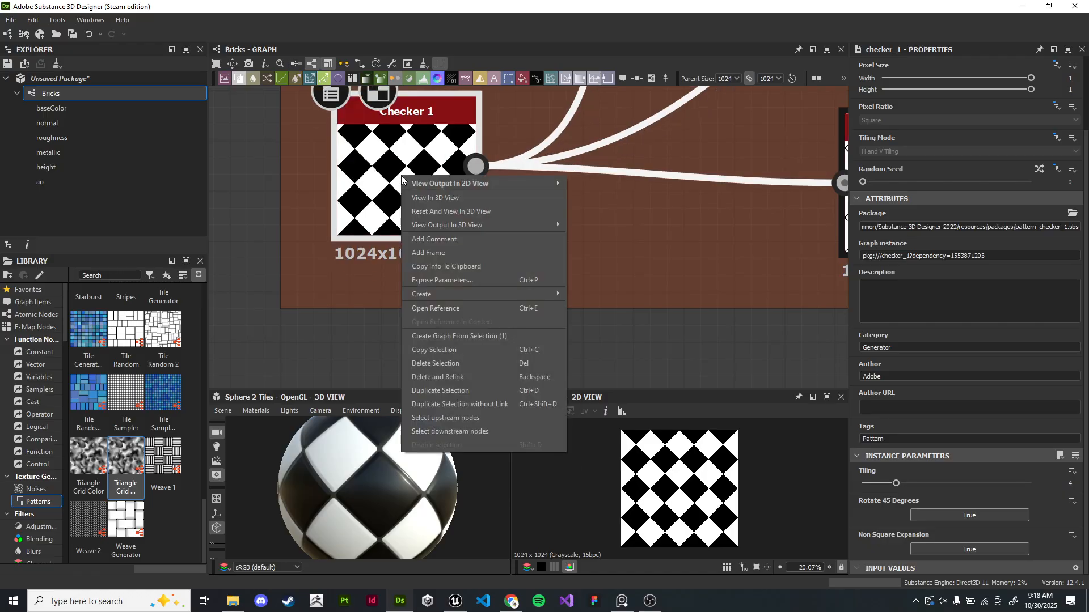
click(488, 280)
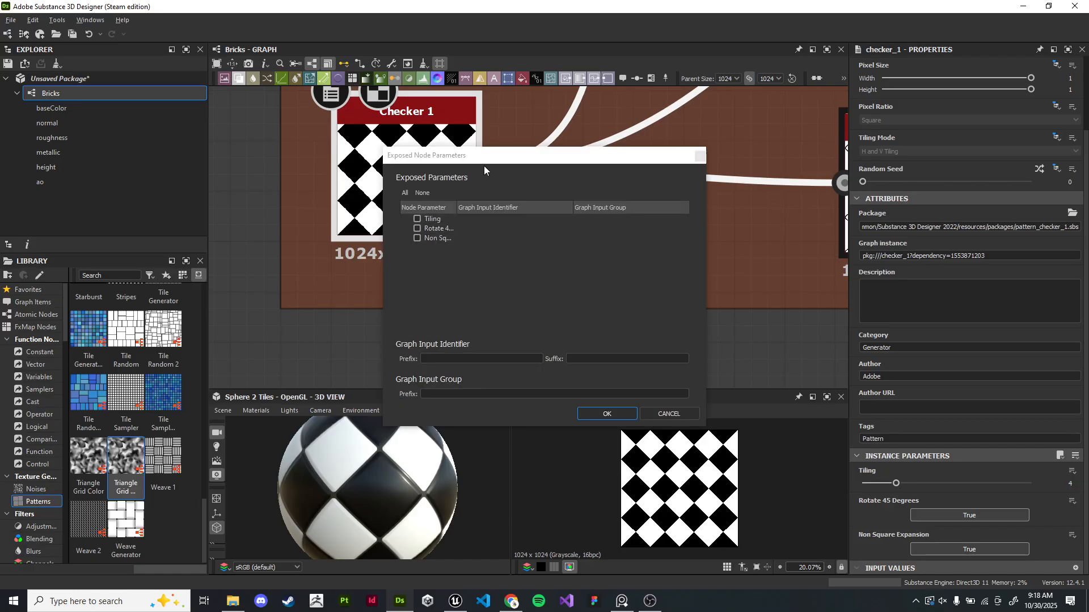
drag(488, 158, 500, 147)
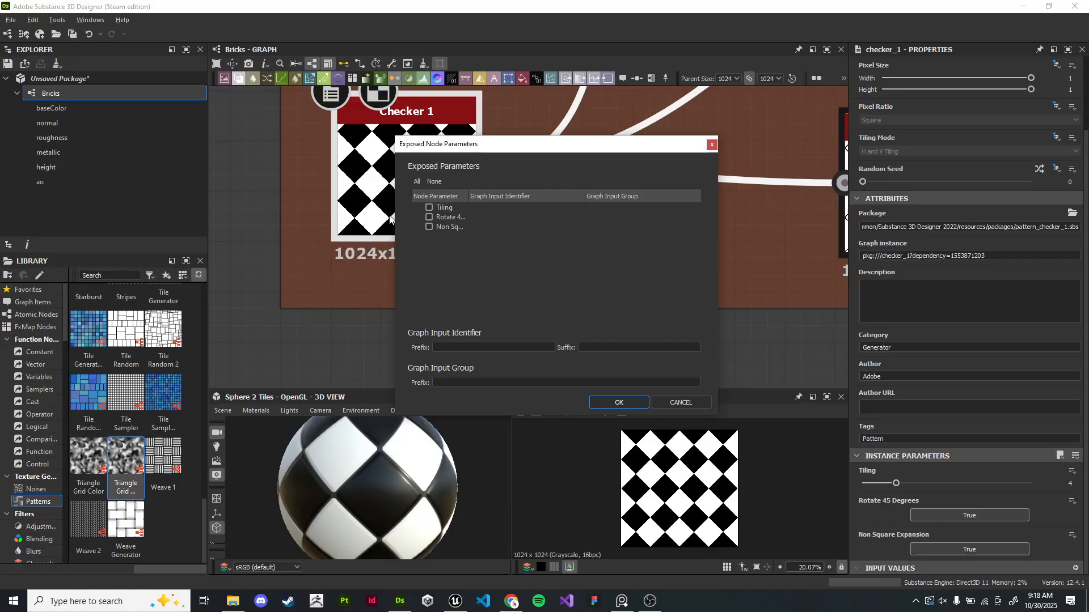
drag(394, 219, 335, 218)
drag(408, 196, 460, 195)
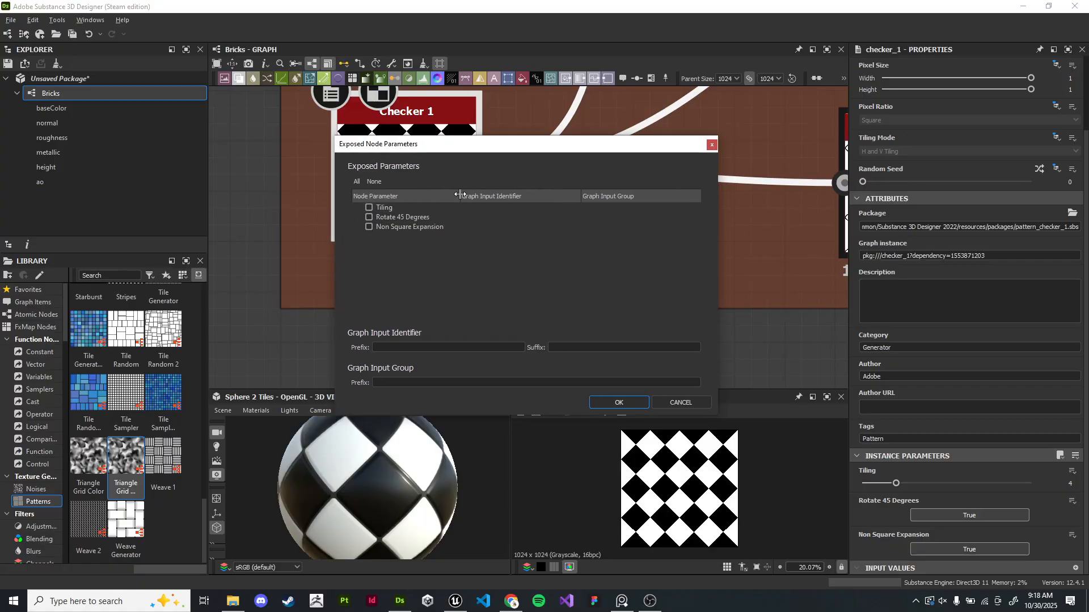
click(369, 208)
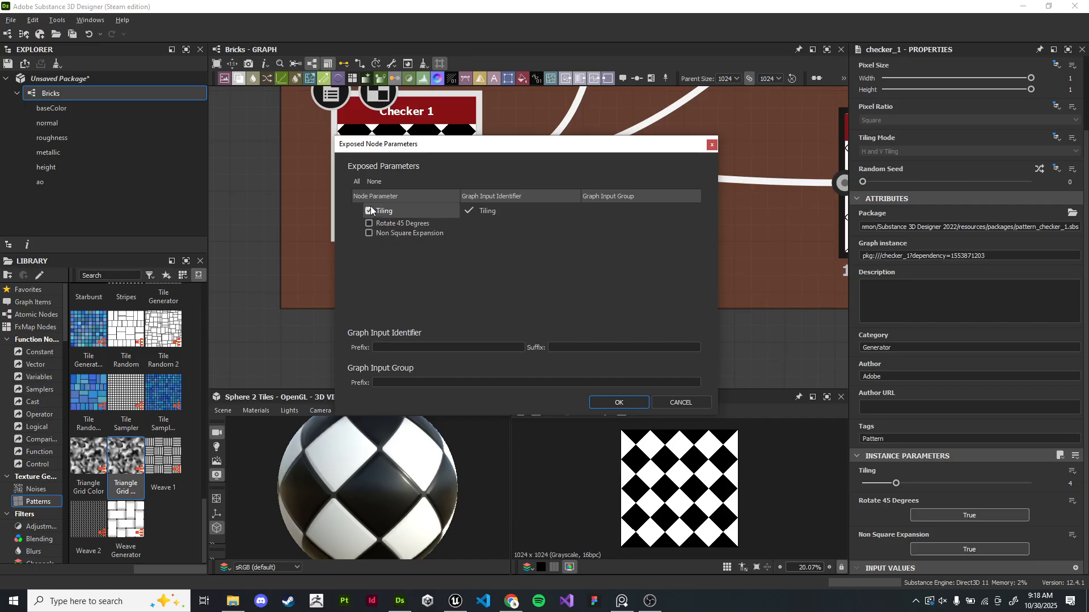
click(368, 223)
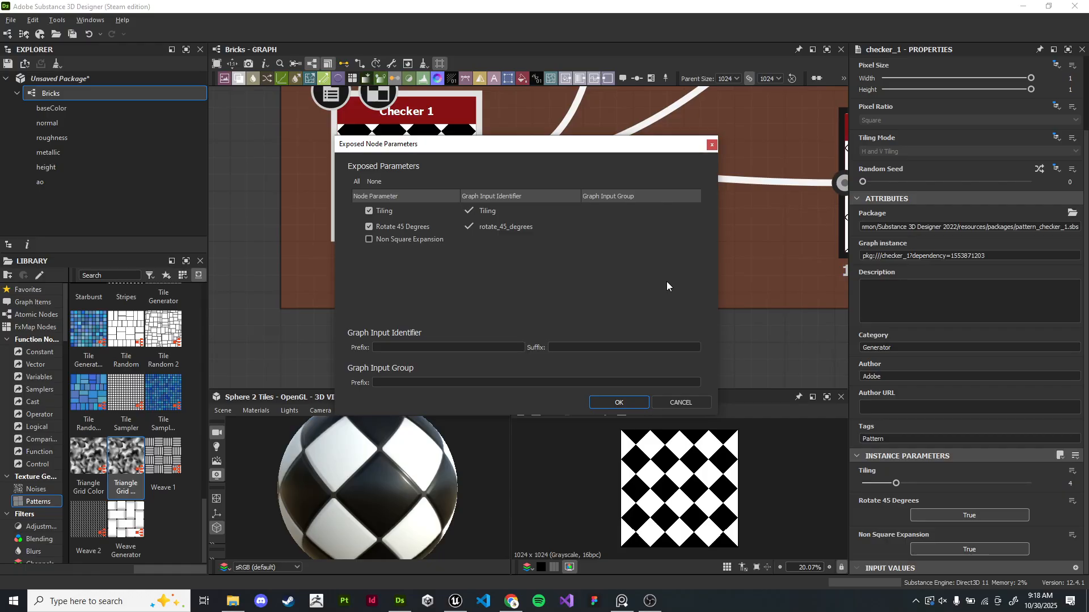
click(621, 403)
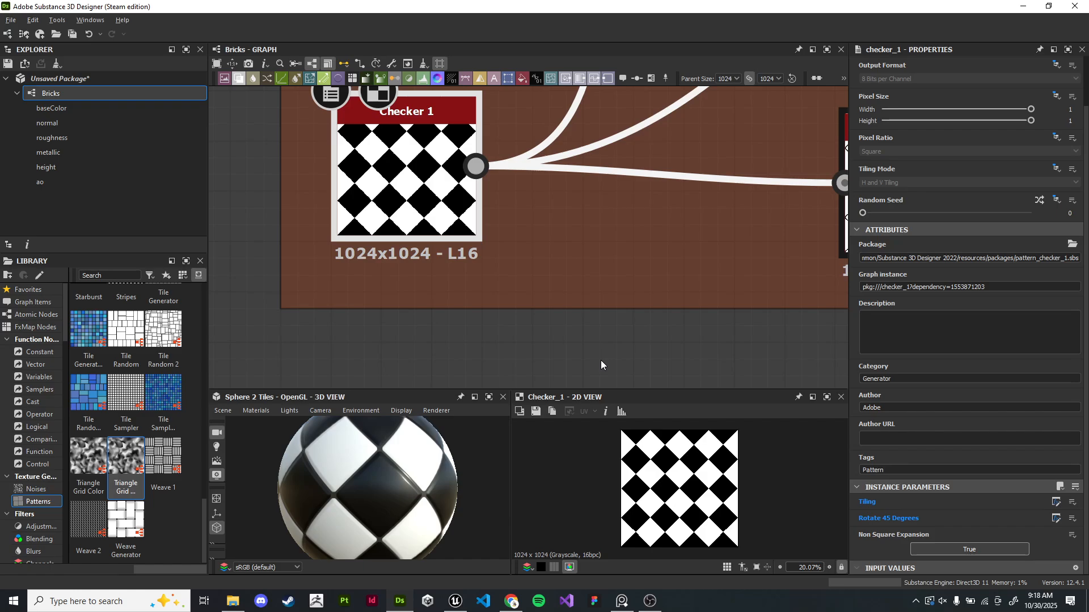
- Examine the new Tiling and Rotate 45 Degrees graph input parameters in the graph properties
scroll(600, 296, down, 2)
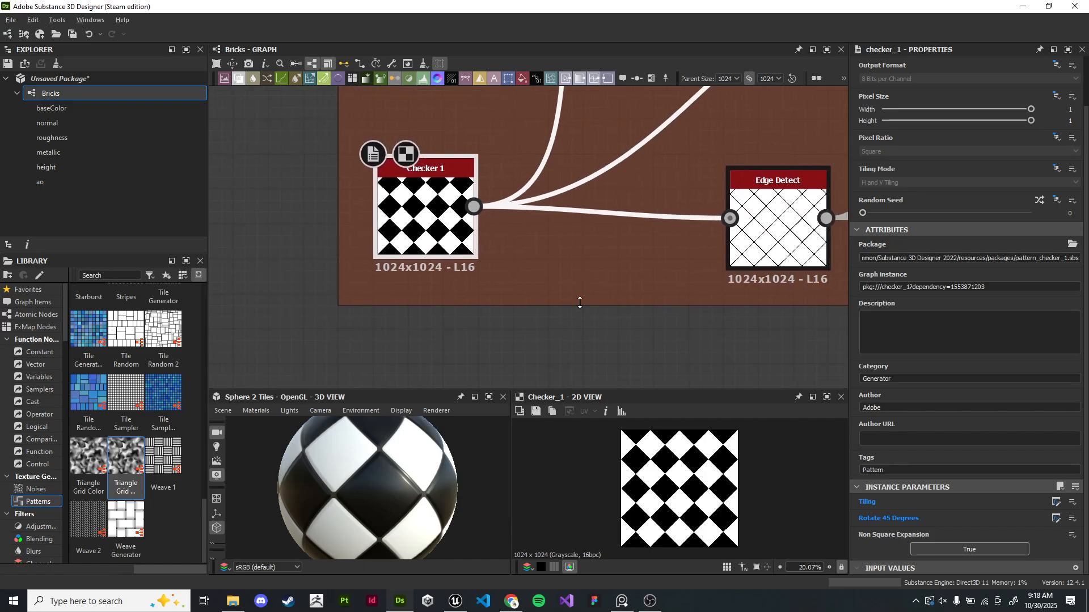
click(640, 346)
scroll(924, 399, down, 10)
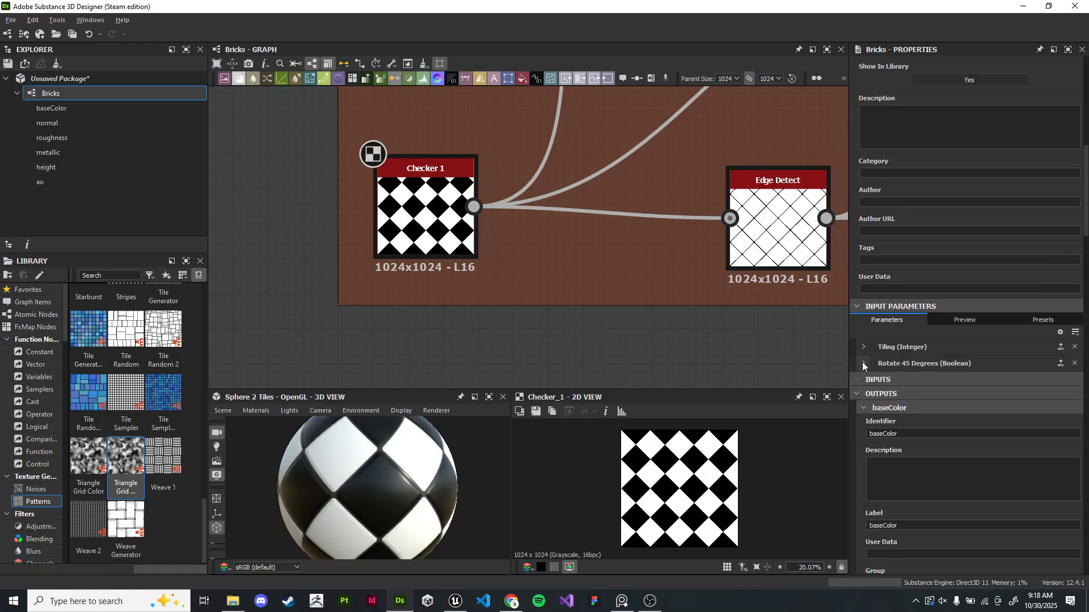
click(876, 348)
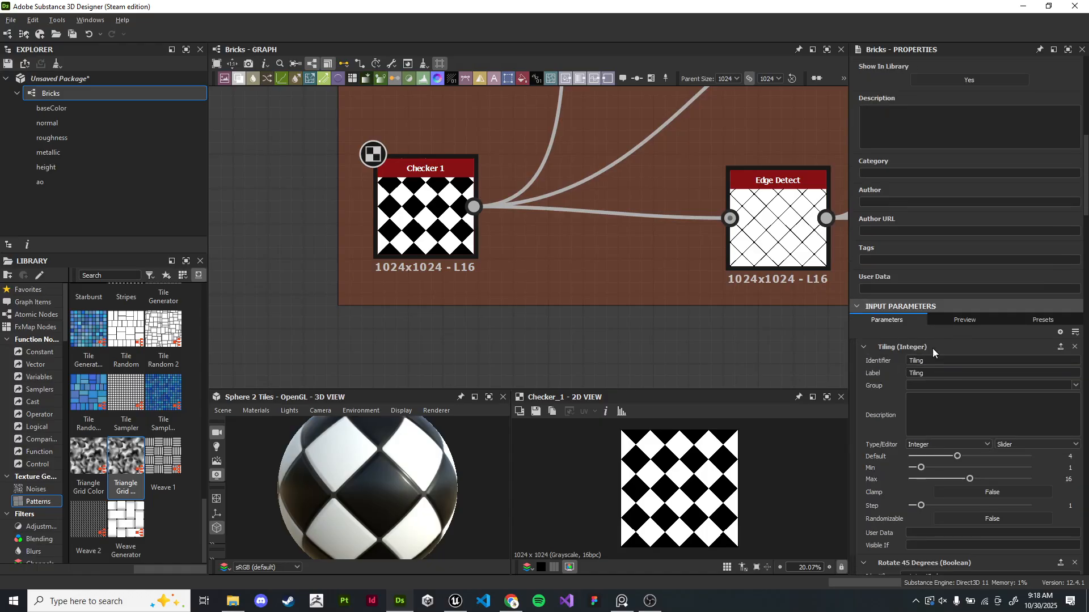
click(863, 347)
click(863, 363)
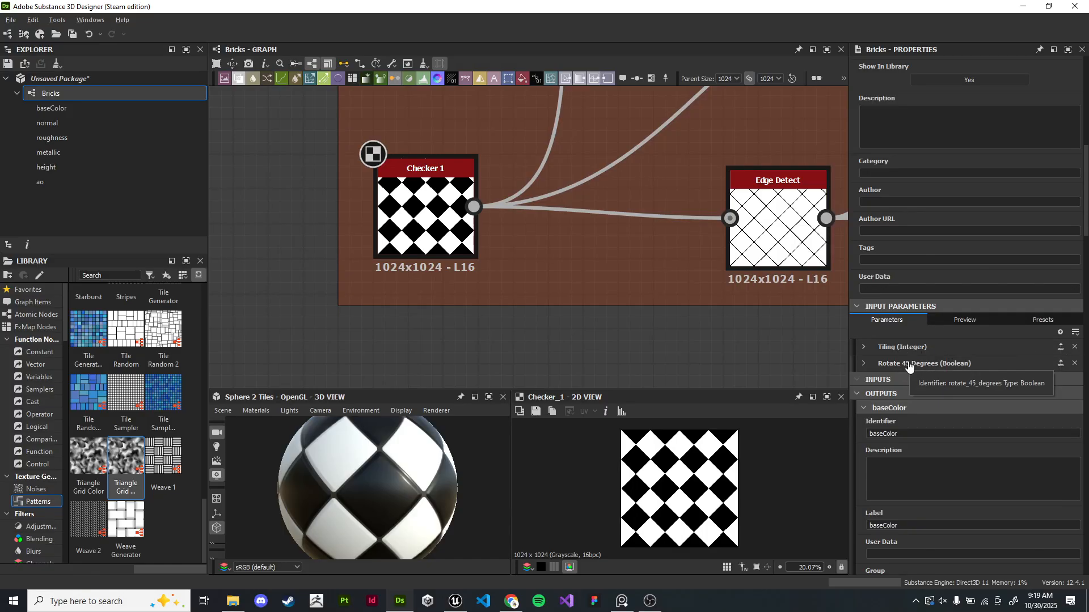
- Relabel the Tiling graph input as Checker Tiling
scroll(909, 367, down, 1)
click(905, 279)
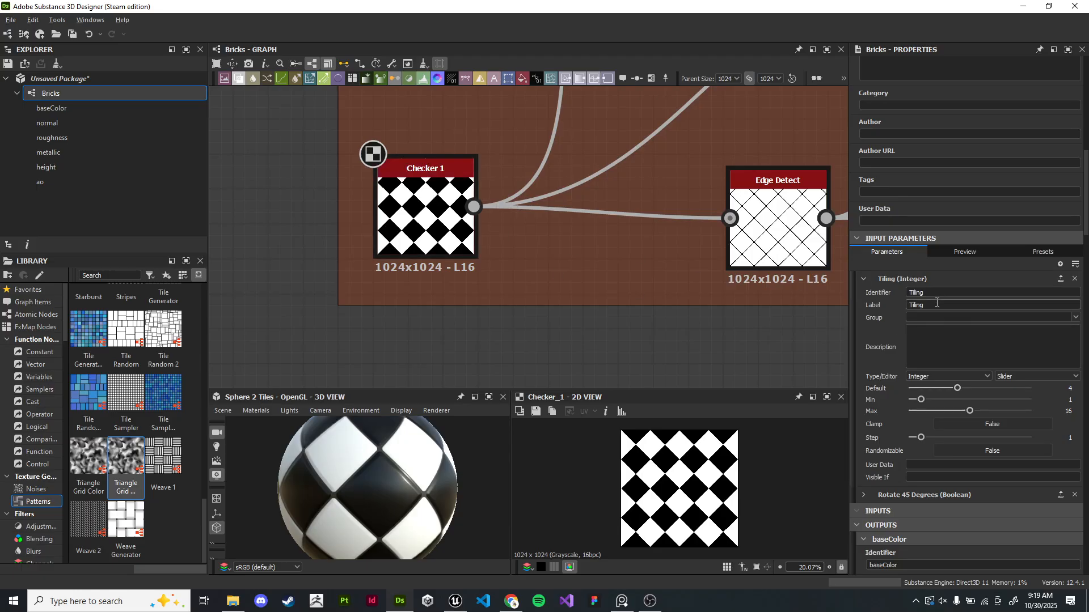
double_click(916, 293)
click(937, 305)
double_click(938, 302)
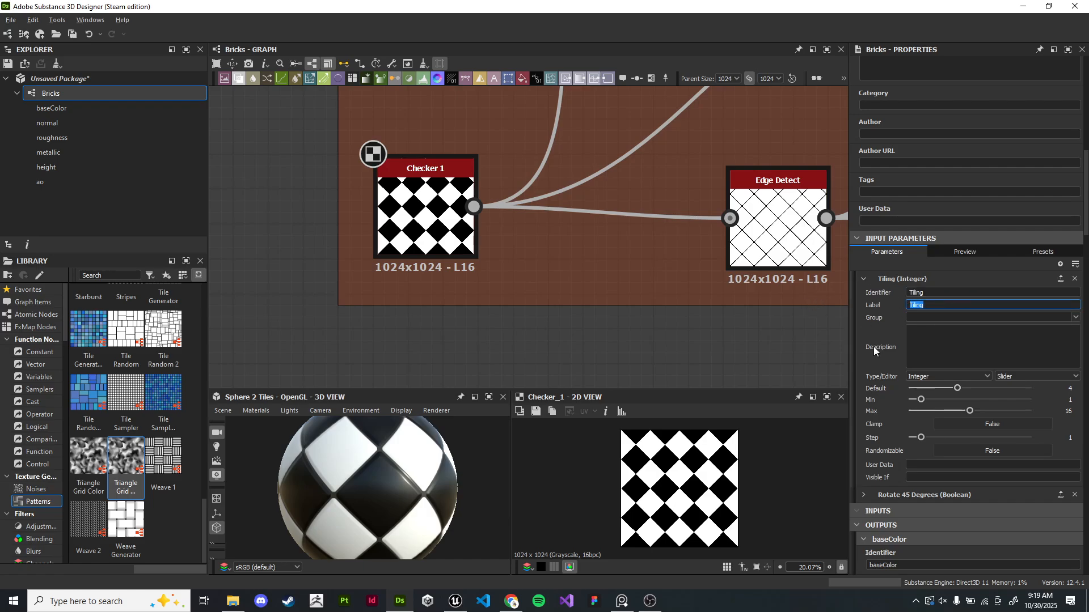
key(BackSpace)
text(Checker Tiling)
- Relabel the Rotate 45 Degrees graph input as Rotate Checkers 45
click(863, 279)
click(860, 295)
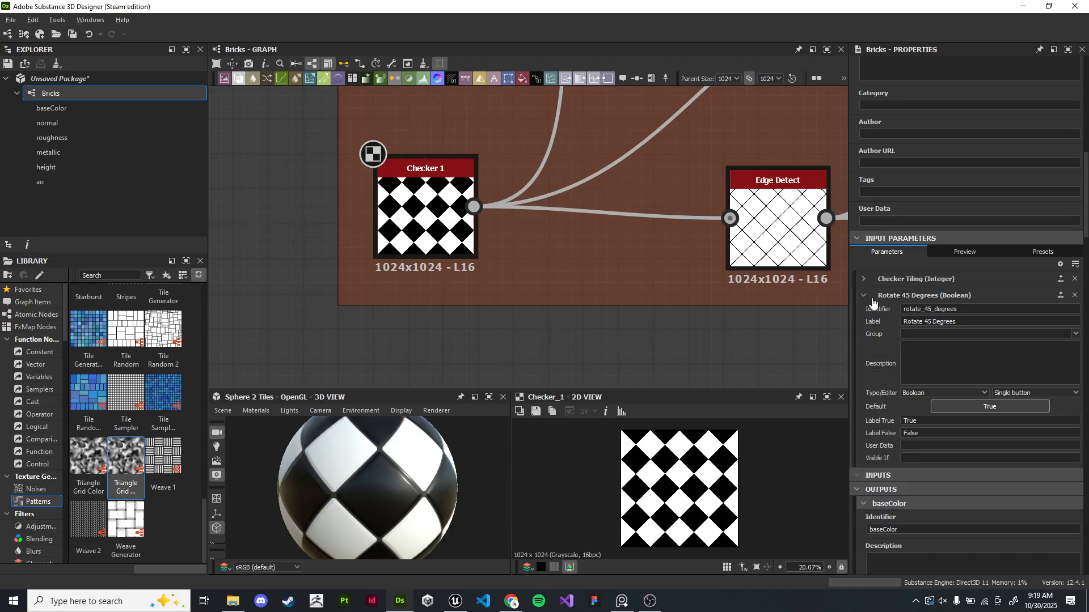
drag(965, 321, 843, 318)
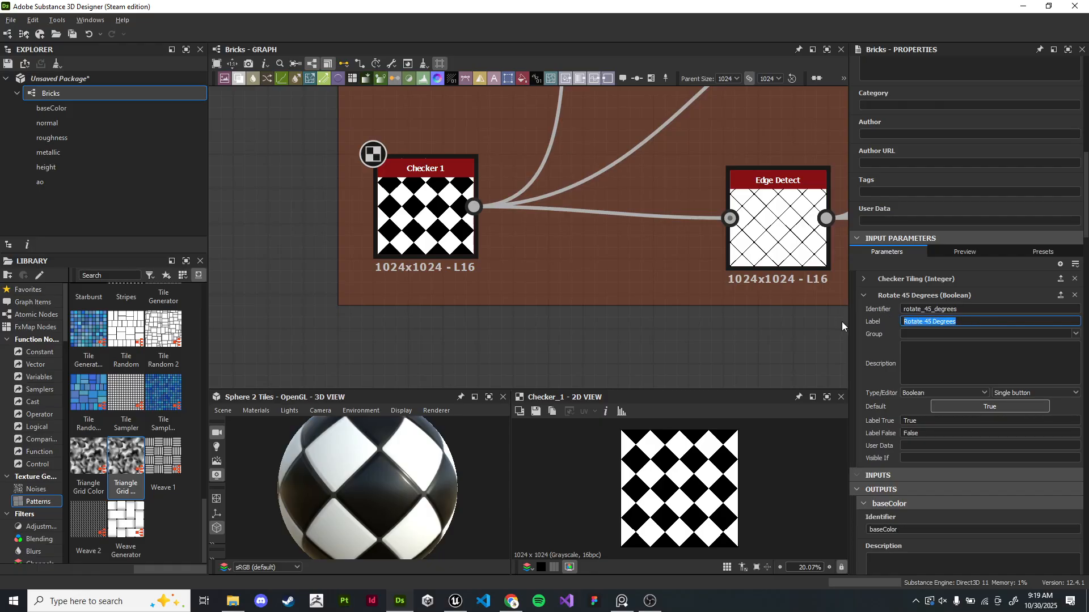
key(BackSpace)
text(Rotate Checkers 45)
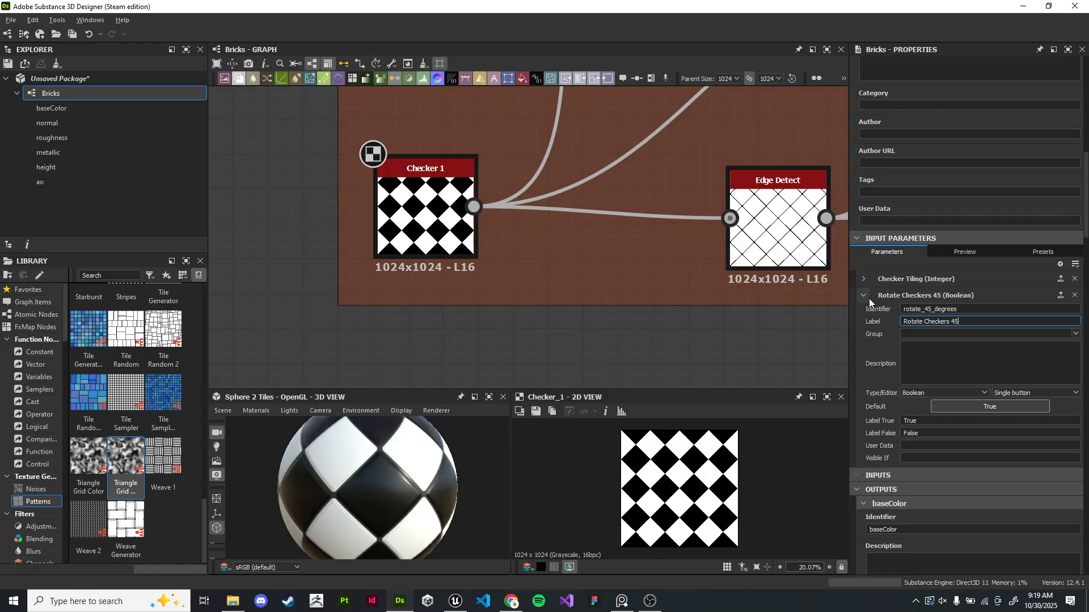
click(866, 297)
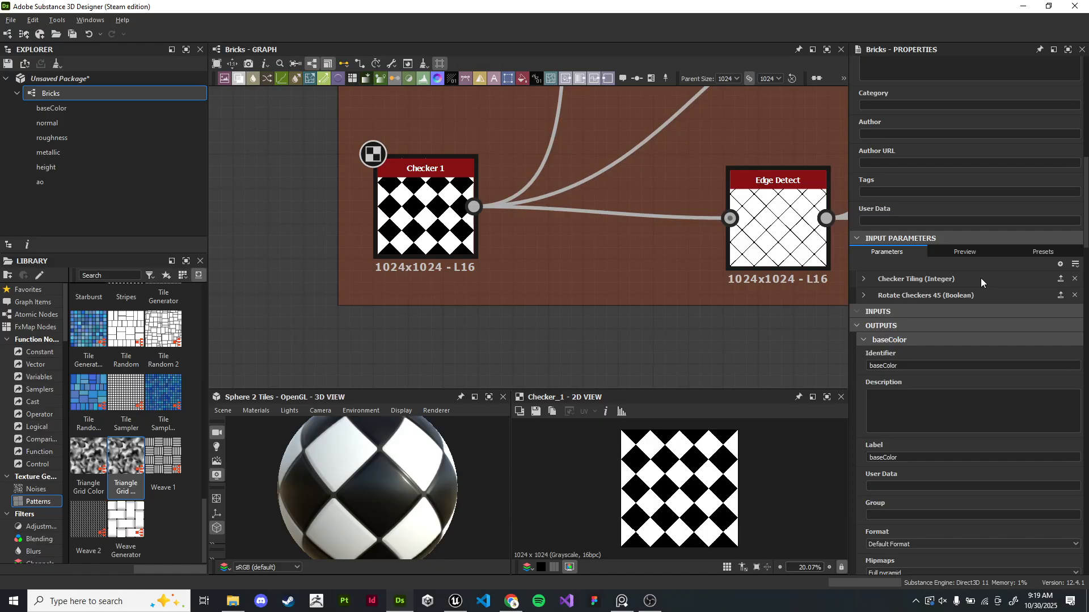
- Examine the Uniform Color and Blend nodes of the heightmap chain
scroll(631, 276, down, 8)
middle_drag(647, 219, 444, 228)
scroll(584, 244, up, 5)
scroll(587, 238, down, 4)
middle_drag(609, 199, 521, 110)
middle_drag(706, 313, 637, 216)
scroll(604, 173, up, 5)
middle_drag(604, 172, 407, 91)
scroll(605, 144, down, 1)
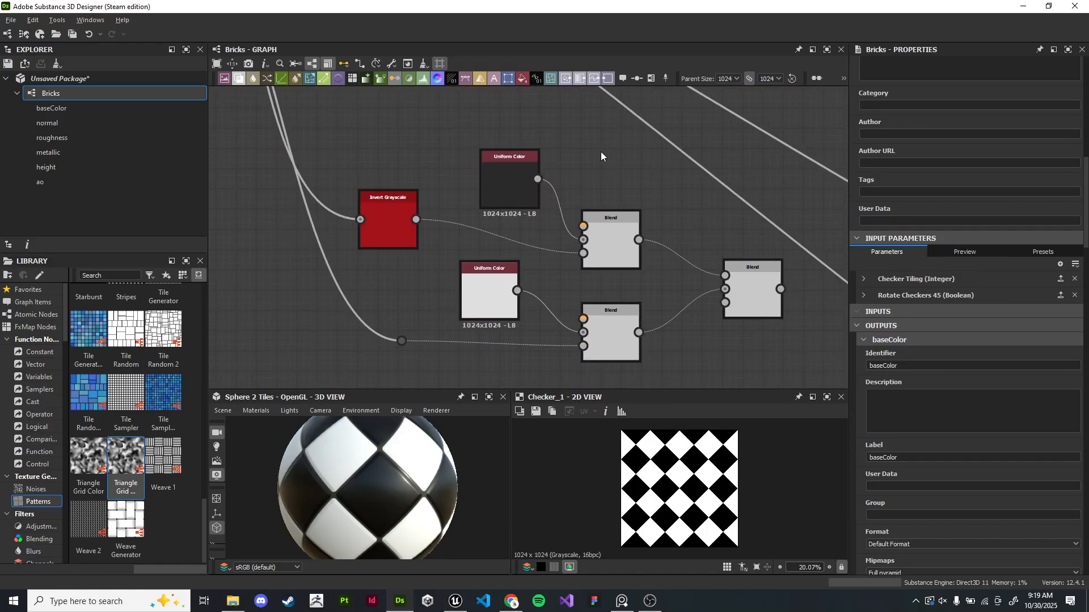
scroll(580, 159, up, 3)
- Expose the dark Uniform Color node's output color as a graph input parameter
middle_drag(580, 160, 643, 151)
double_click(525, 171)
middle_drag(504, 267, 568, 191)
double_click(537, 298)
double_click(585, 128)
double_click(555, 321)
double_click(588, 131)
middle_drag(594, 135, 590, 230)
key(e)
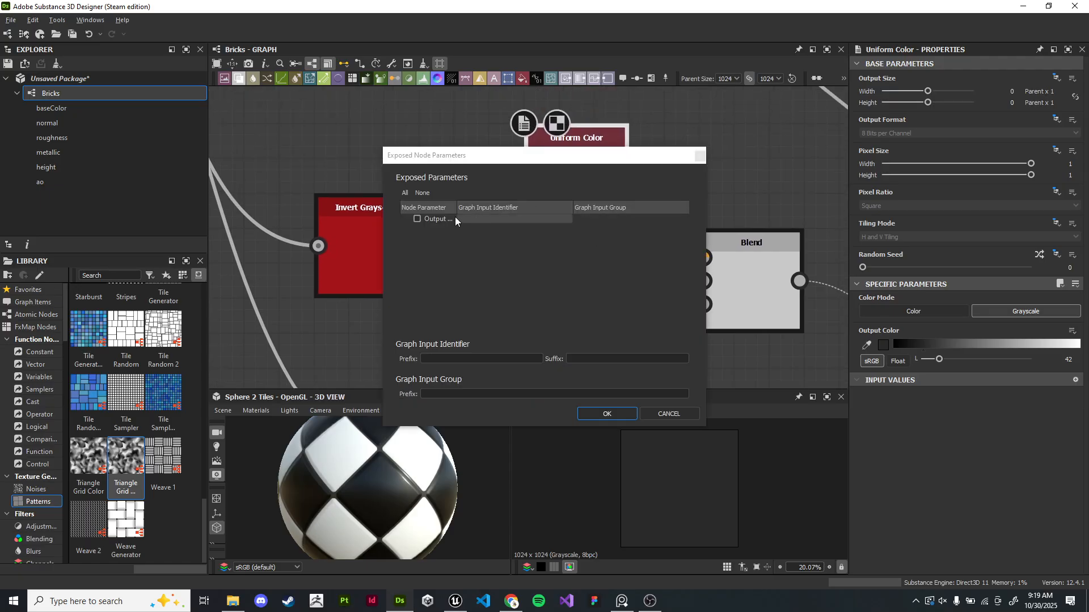
click(418, 219)
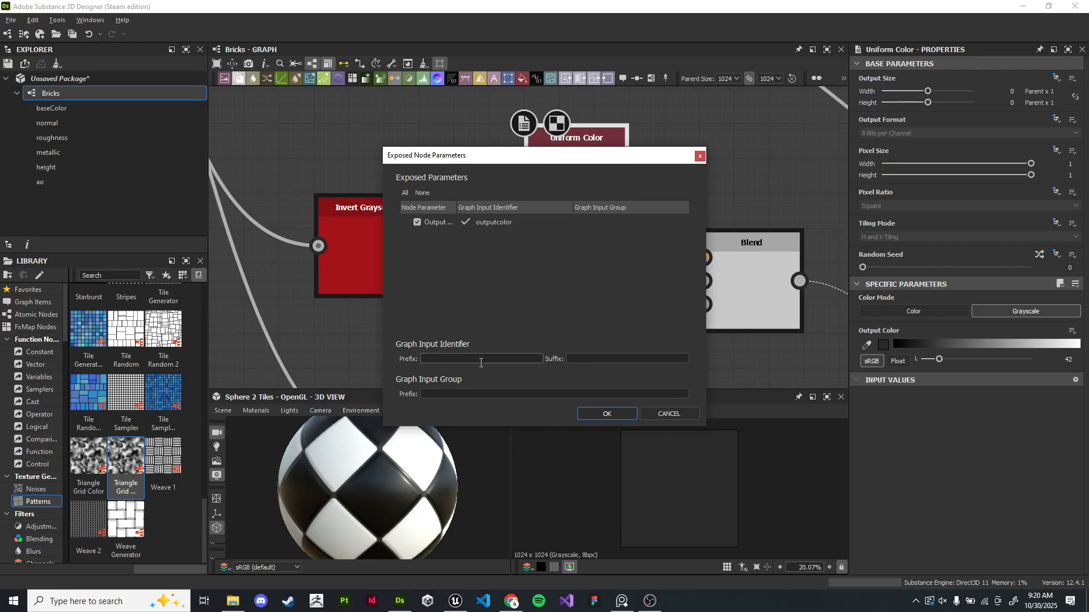
click(616, 416)
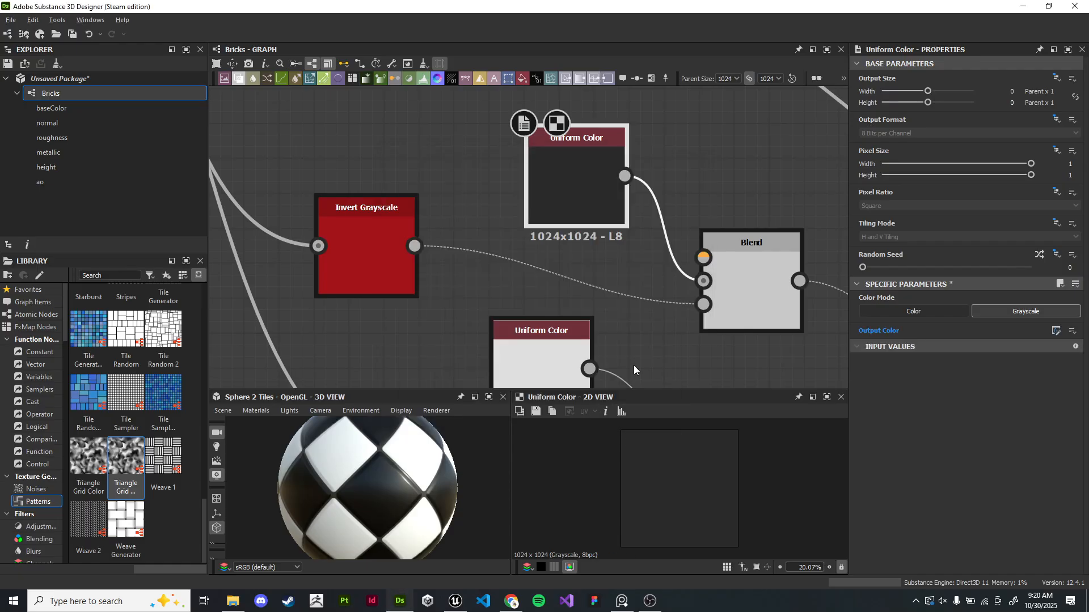
- Expose the light Uniform Color node's output color as a graph input with identifier groutRoughness
middle_drag(664, 354, 685, 243)
click(573, 265)
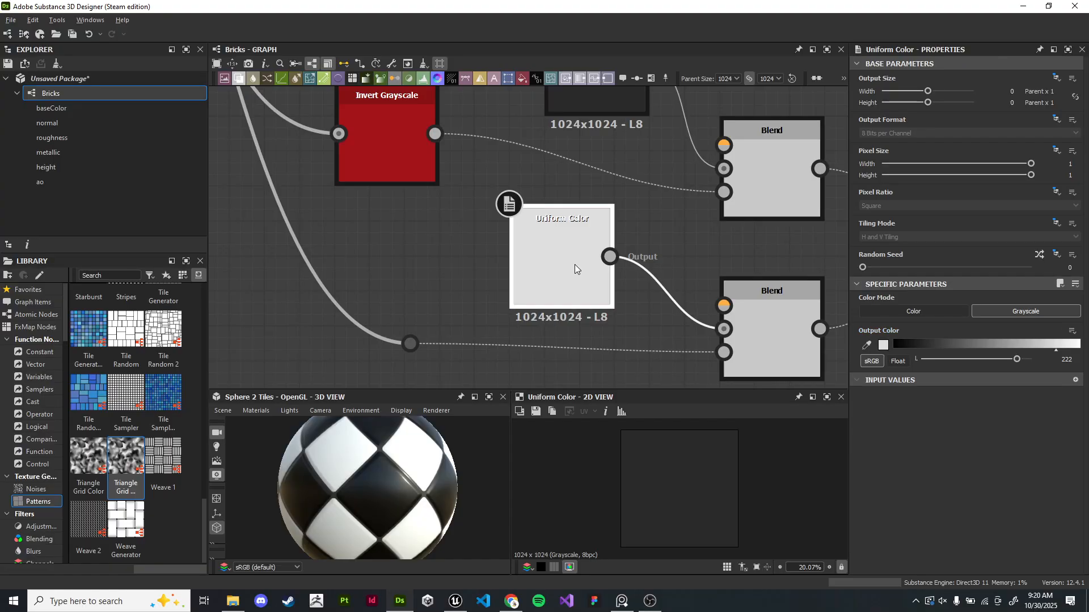
key(e)
click(419, 223)
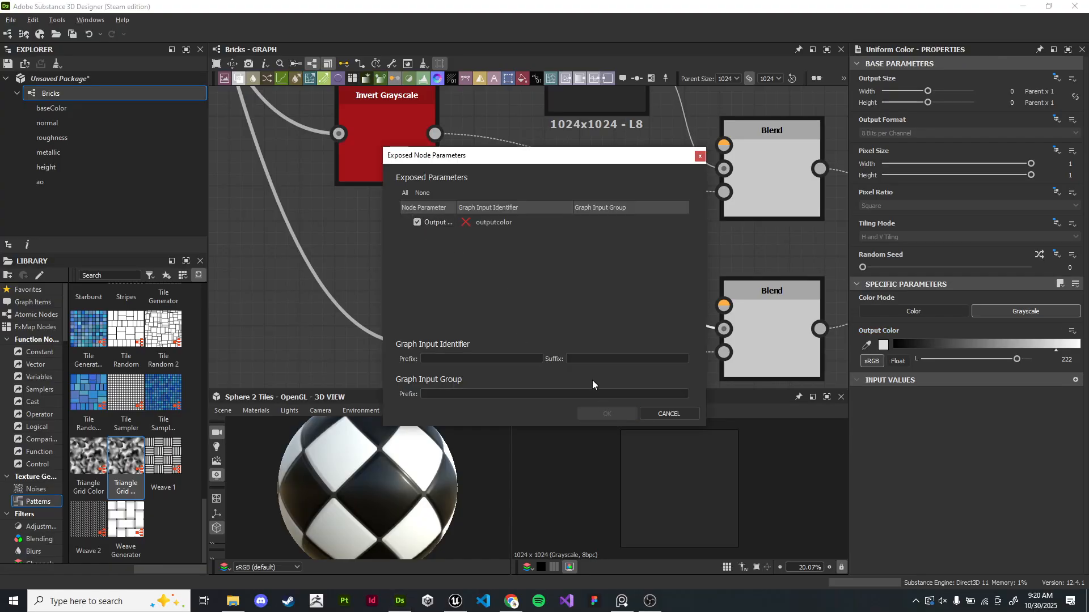
double_click(494, 222)
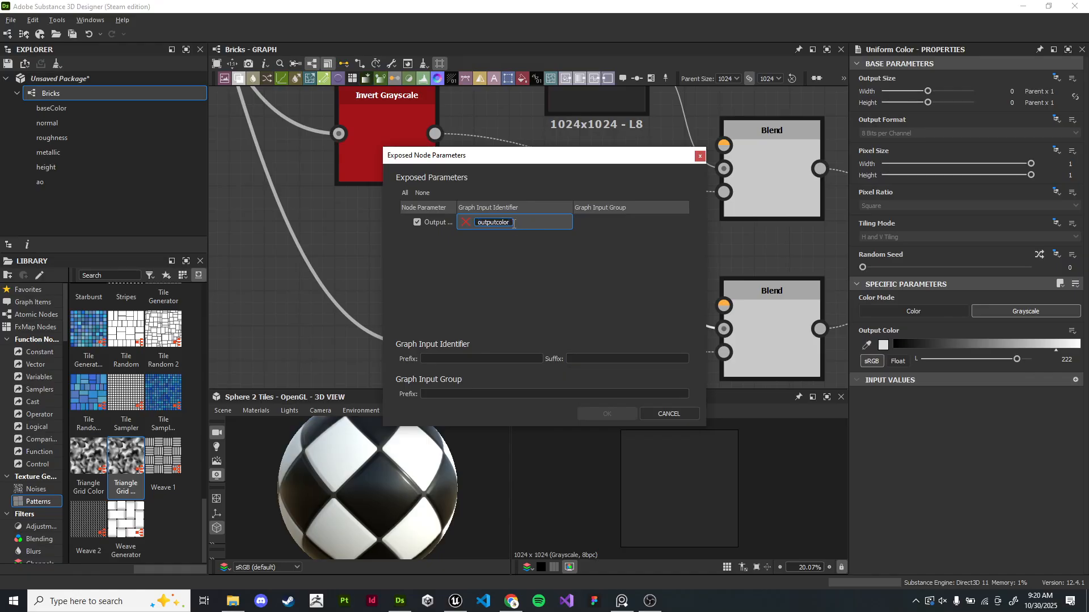
key(BackSpace)
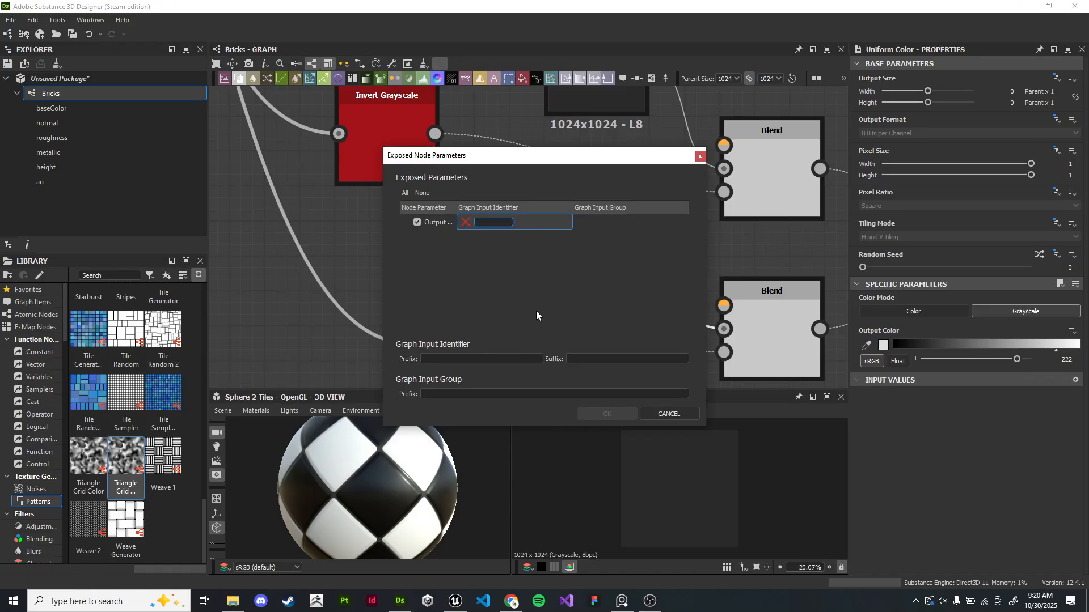
mouse_move(542, 159)
mouse_down()
mouse_move(233, 133)
mouse_move(376, 135)
mouse_move(311, 167)
mouse_move(493, 144)
mouse_move(169, 196)
mouse_move(525, 158)
mouse_up()
text(outRoughness)
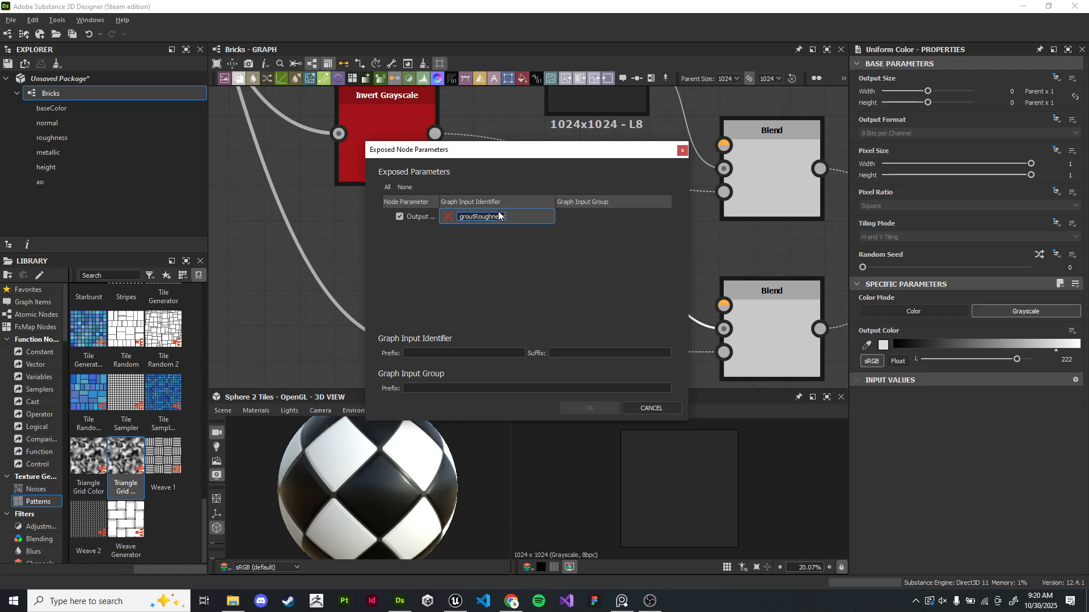
click(535, 259)
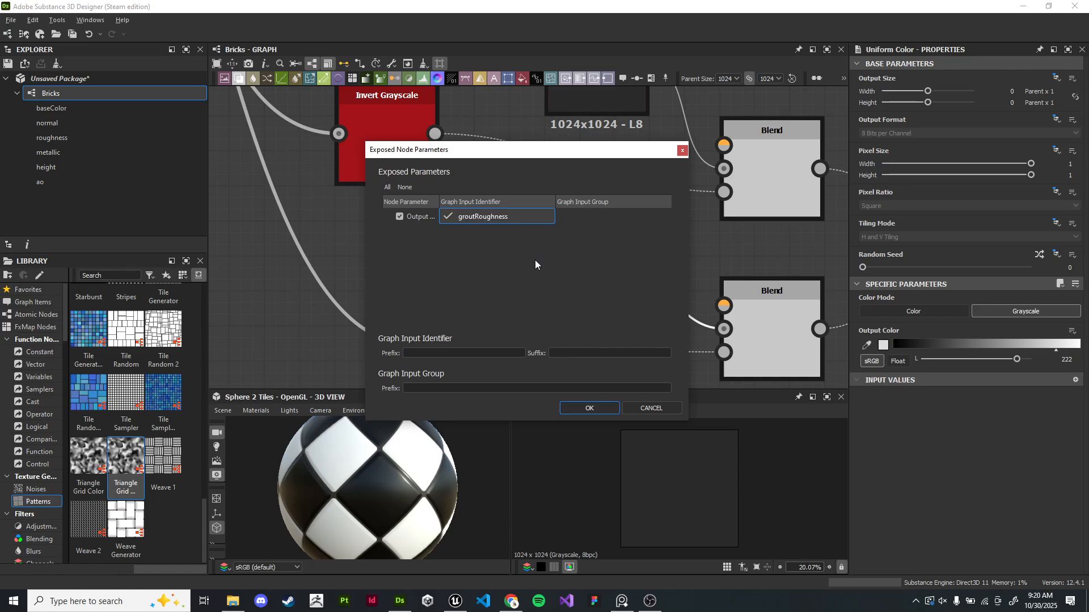
click(584, 408)
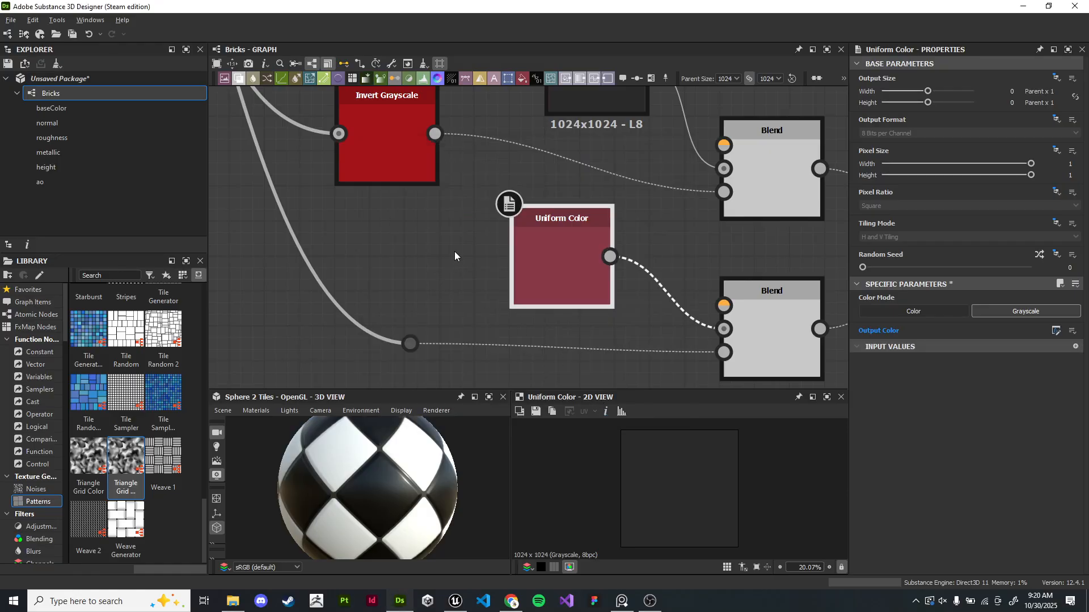
- Rename the outputcolor graph input's identifier to tileRoughness
click(453, 242)
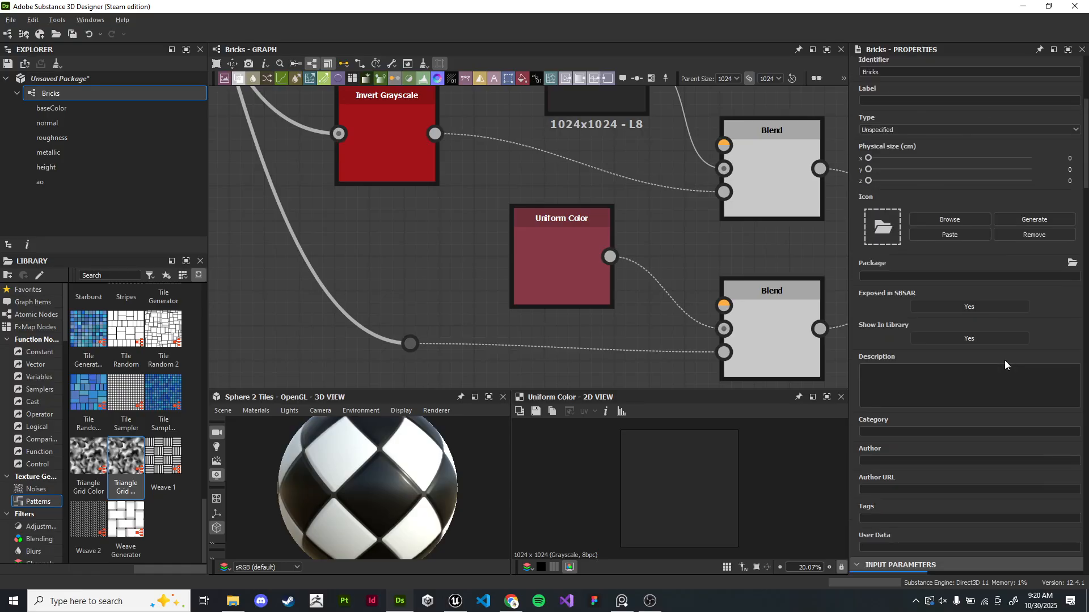
scroll(1003, 354, down, 10)
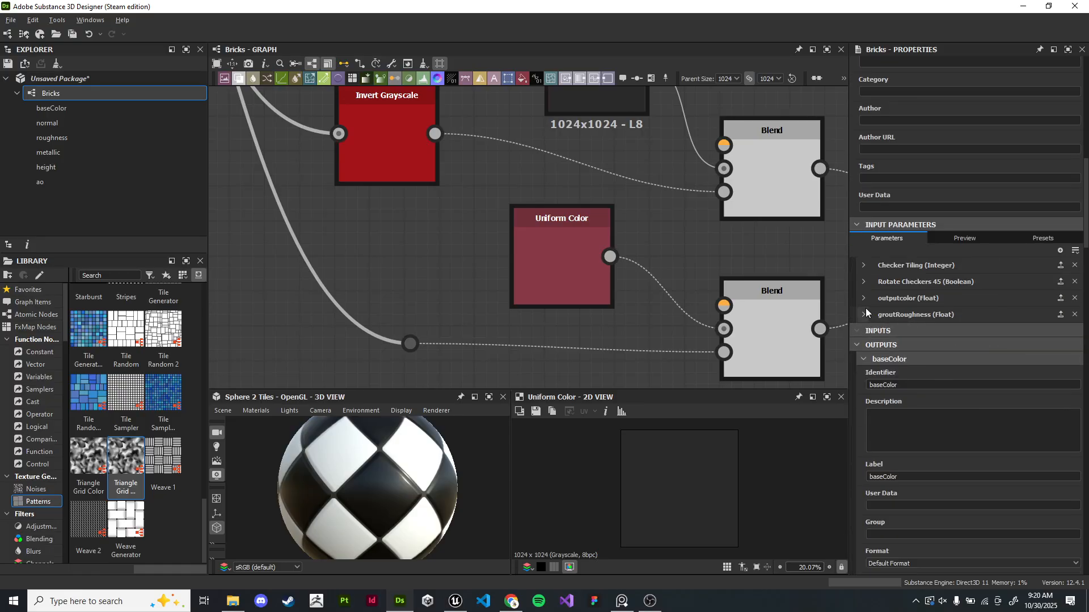
click(863, 298)
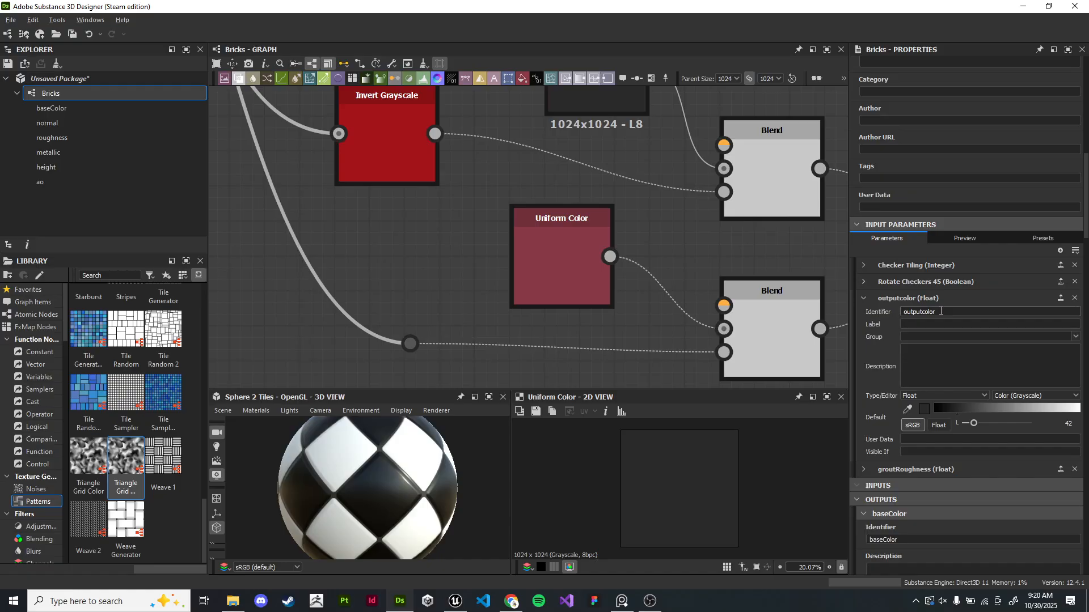
double_click(941, 311)
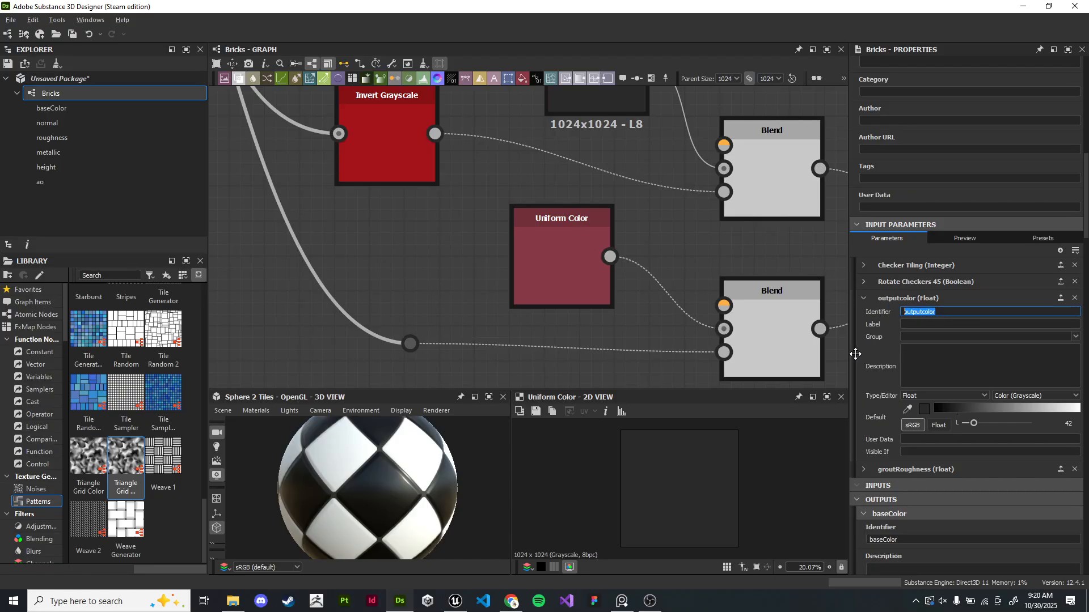
text(tileRoughness)
- Label the tileRoughness graph input as Tile Roughness
double_click(941, 315)
key(ctrl+c)
click(953, 325)
key(ctrl+v)
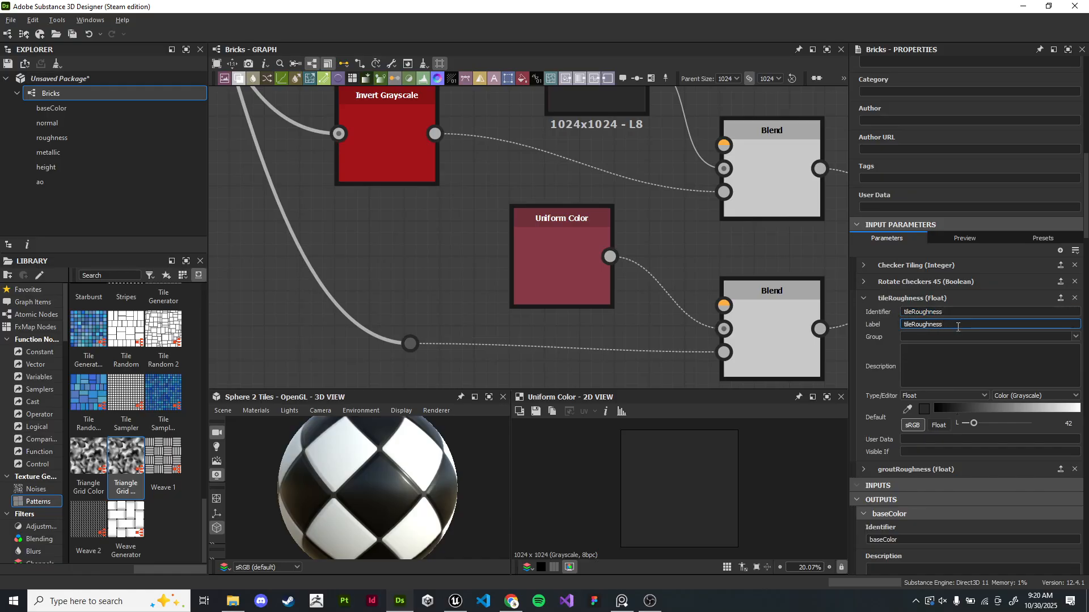
double_click(926, 327)
text(Tile Roughness)
key(Return)
drag(948, 323, 906, 323)
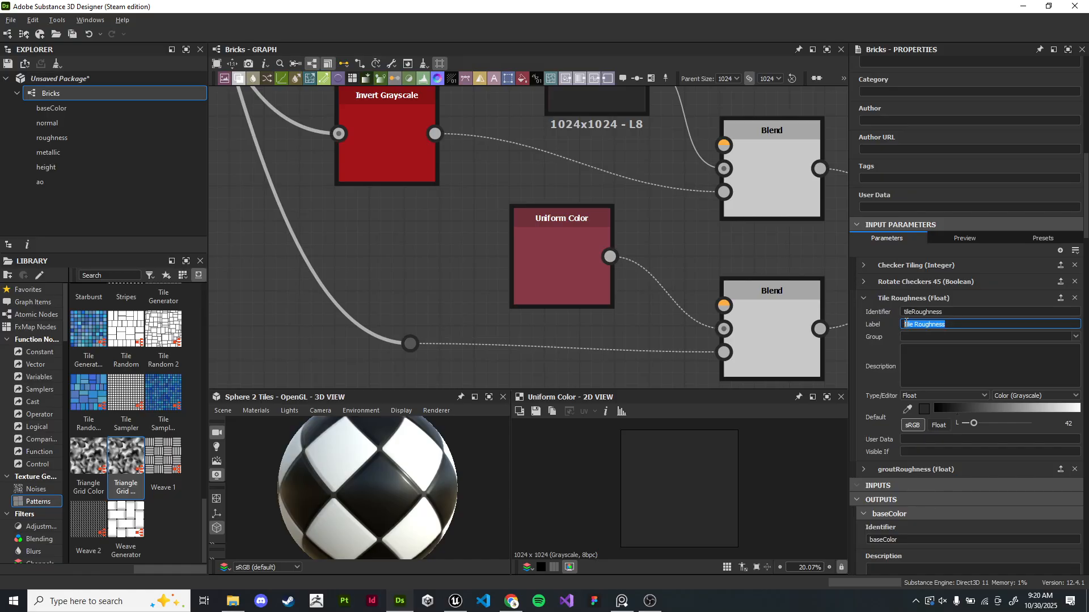
click(957, 323)
click(958, 312)
double_click(959, 313)
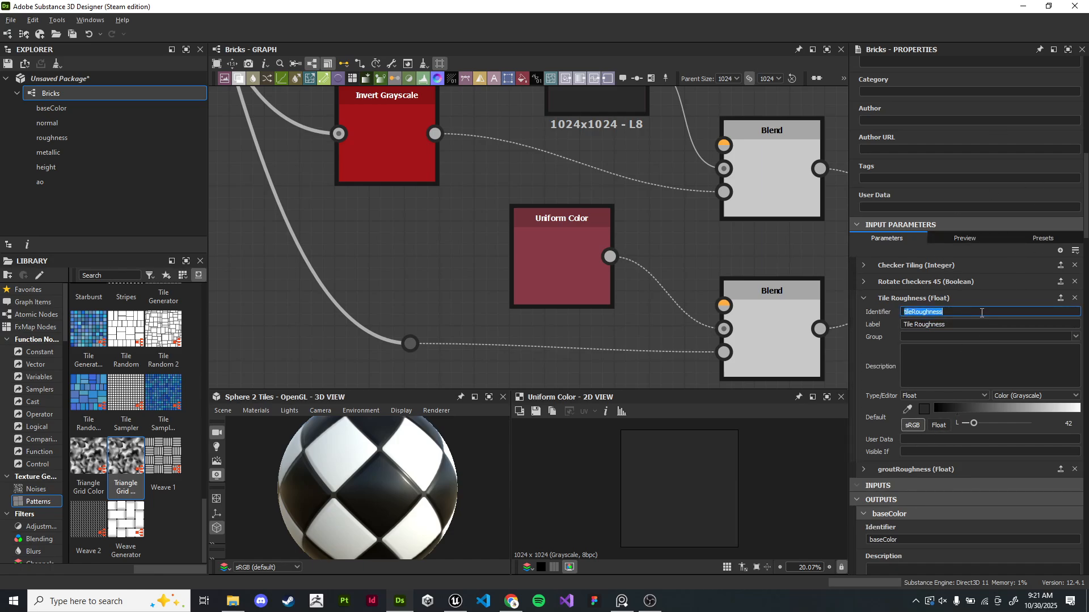
click(971, 312)
double_click(943, 312)
click(863, 298)
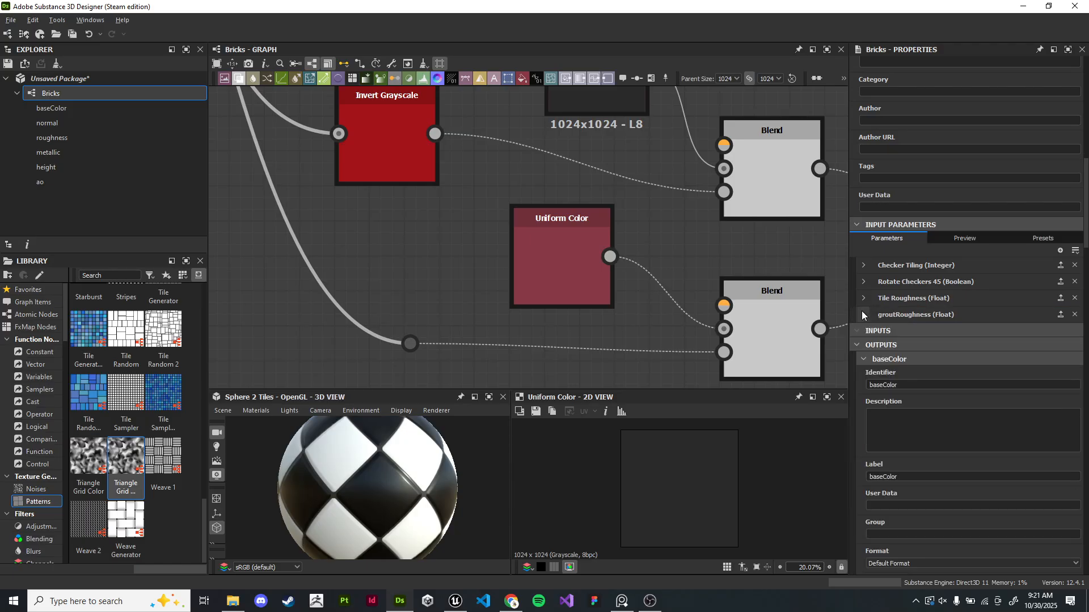
- Label the groutRoughness graph input as Grout Roughness
click(863, 314)
click(946, 341)
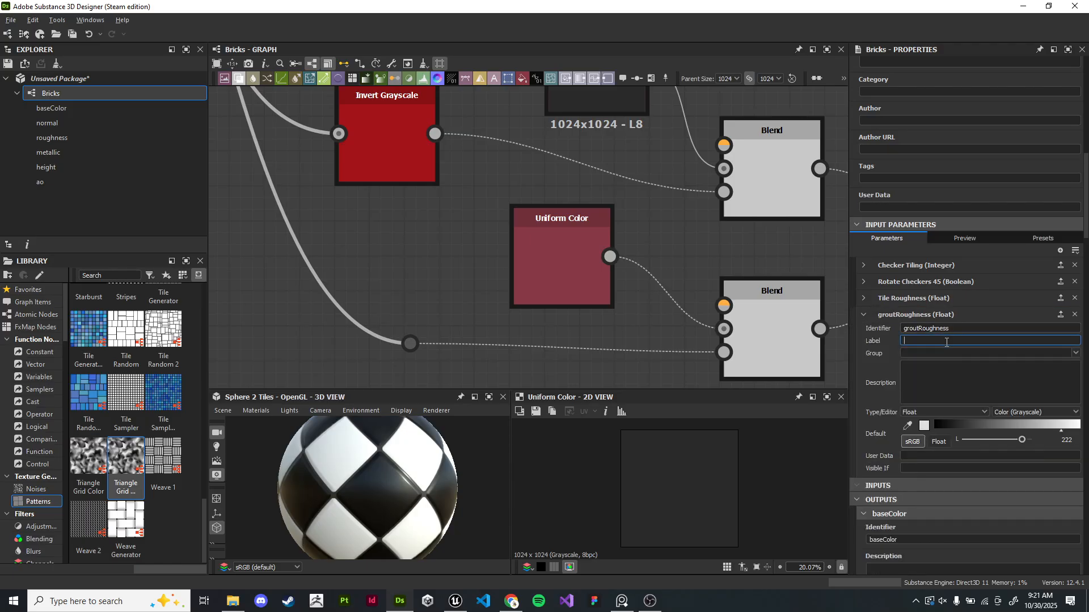
text(Grout Roughness)
key(Return)
click(864, 315)
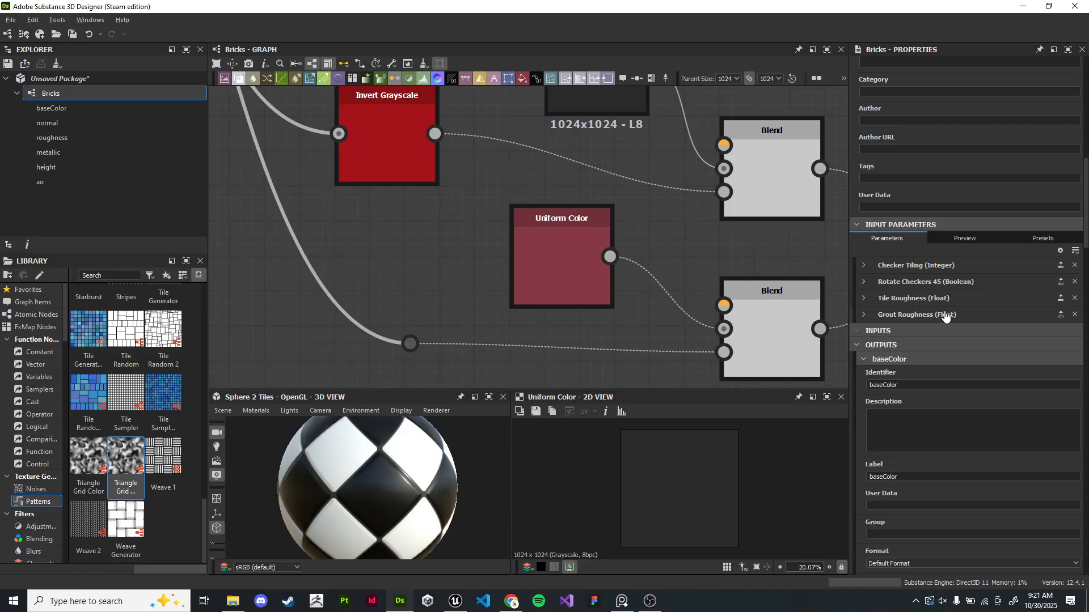
- Examine the Checker Tiling graph input's settings in the graph properties
scroll(680, 254, down, 6)
scroll(821, 273, up, 2)
- Select the roughness chain nodes and enclose them in a frame
scroll(906, 281, up, 1)
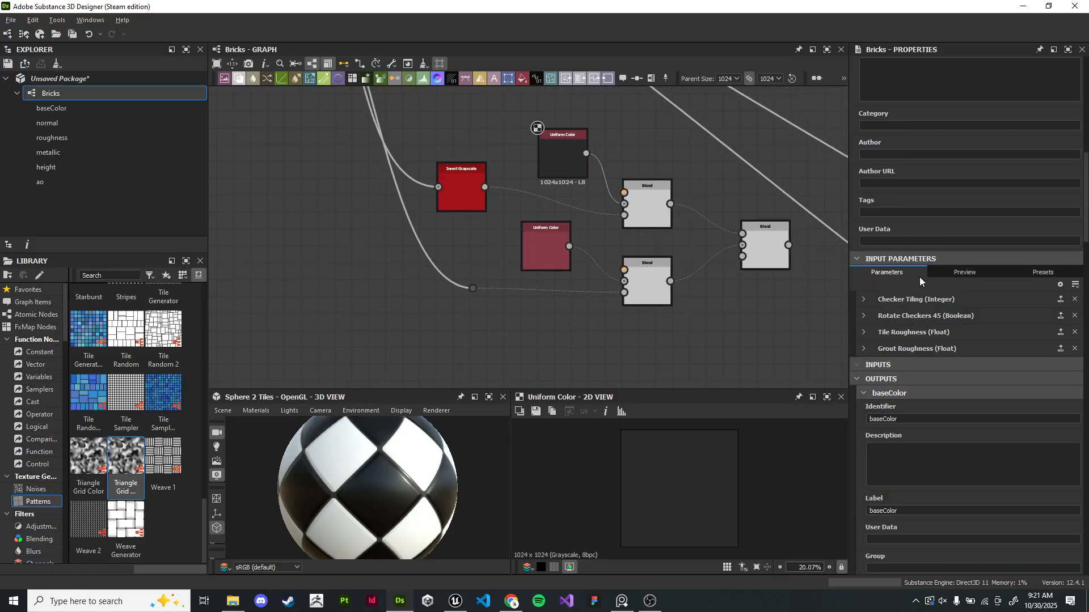
click(864, 300)
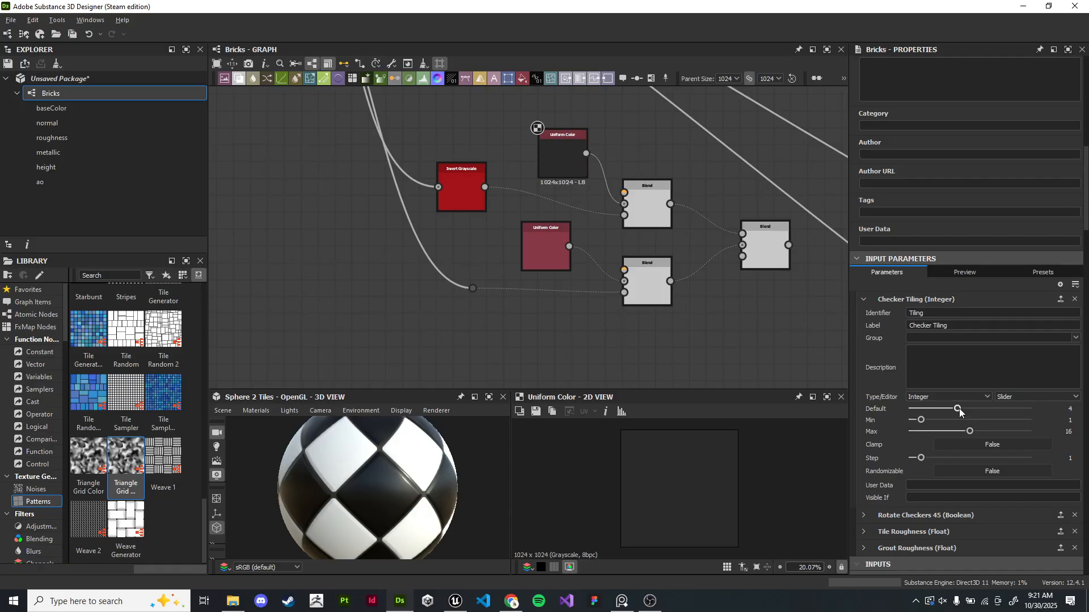
mouse_move(958, 409)
mouse_down()
mouse_move(949, 409)
mouse_move(968, 408)
mouse_move(955, 408)
mouse_up()
middle_drag(726, 253, 475, 244)
scroll(476, 245, down, 1)
scroll(505, 280, up, 2)
click(527, 245)
scroll(624, 255, down, 3)
scroll(534, 254, up, 3)
scroll(638, 211, down, 2)
scroll(637, 211, down, 1)
middle_drag(620, 173, 585, 246)
scroll(492, 212, down, 4)
drag(370, 199, 456, 289)
middle_drag(458, 257, 571, 217)
scroll(556, 215, up, 3)
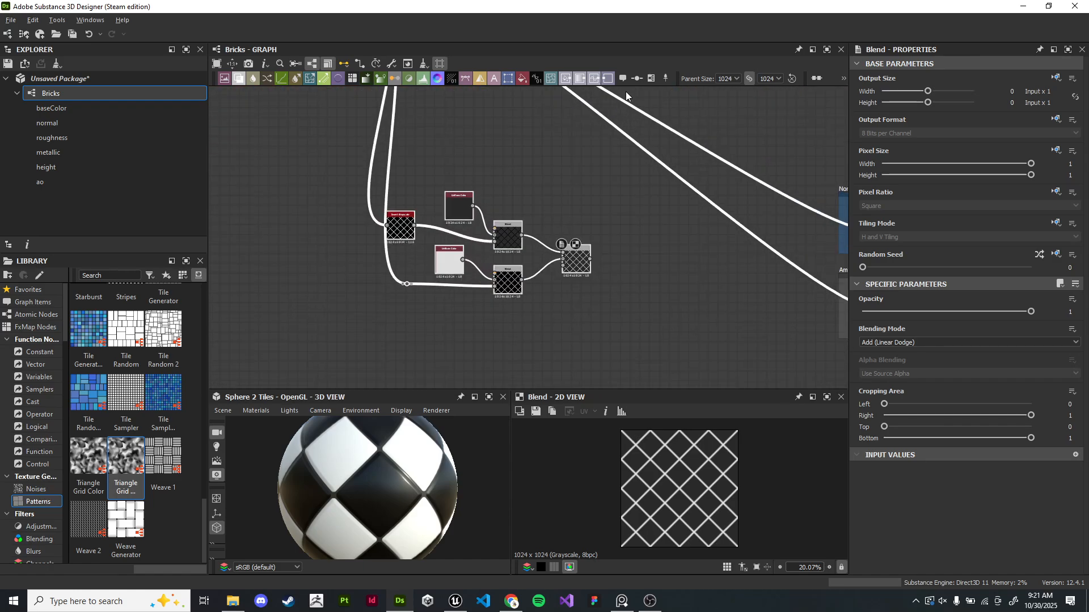
click(650, 79)
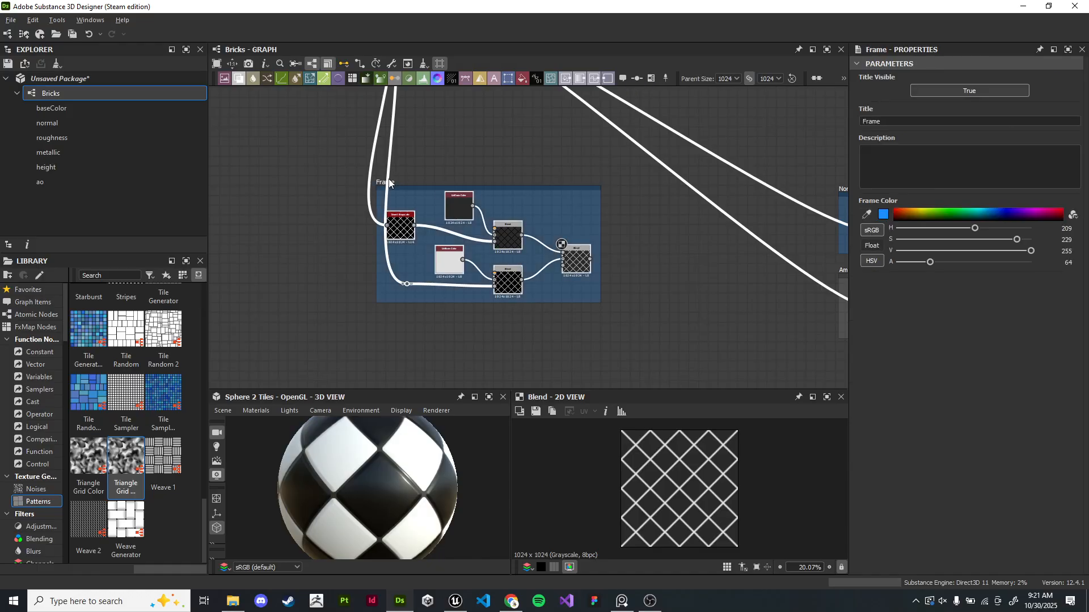
- Title the new frame Roughness and set its color to orange
click(536, 188)
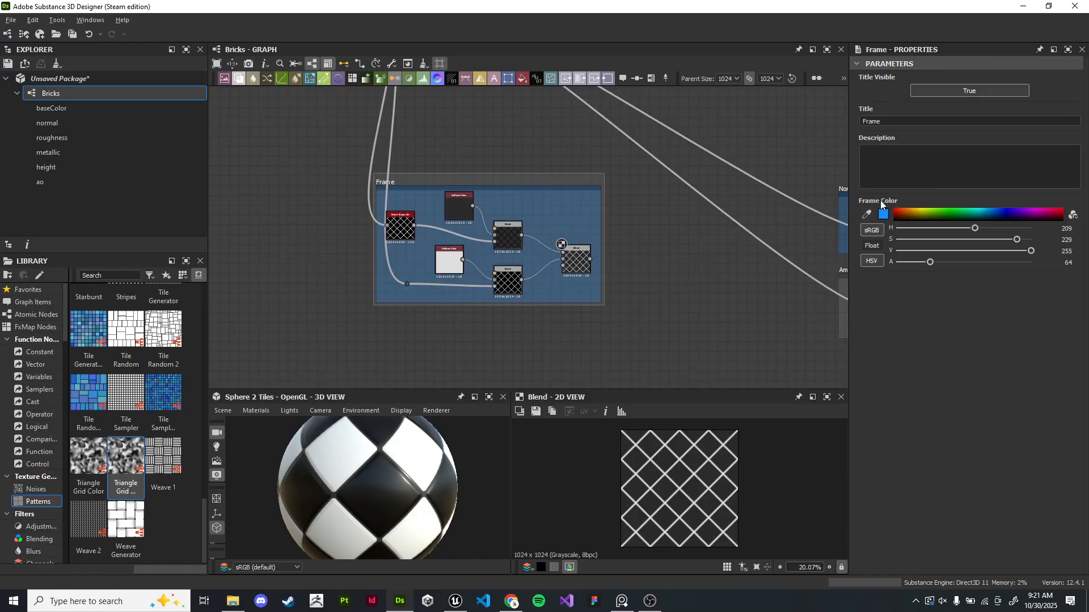
text(Roughness)
key(Return)
drag(898, 209, 907, 207)
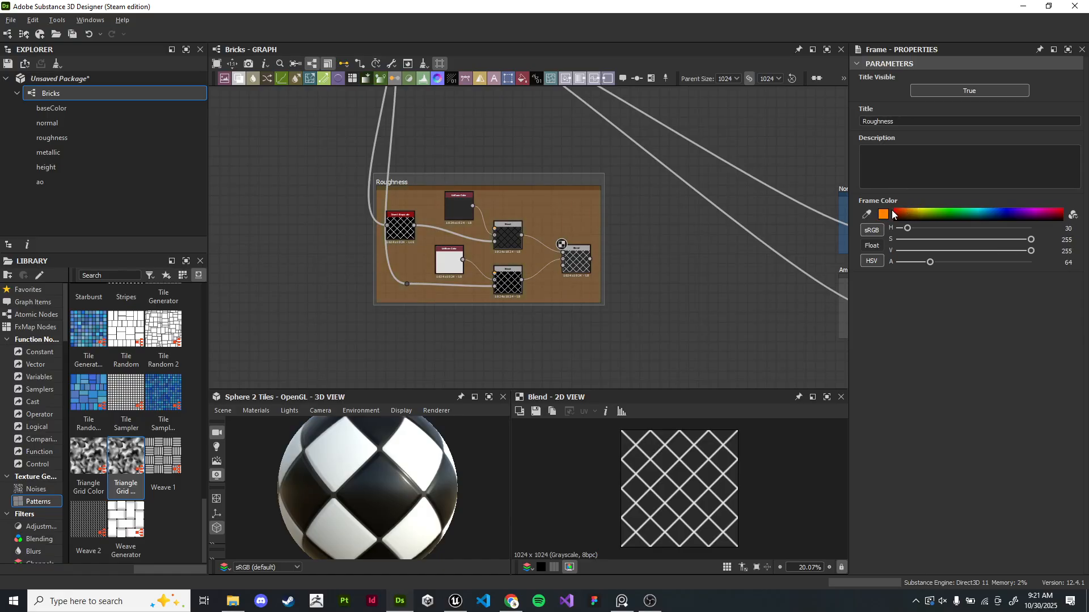
- Enable the Roughness user-defined map on the PBR base material node
middle_drag(517, 179, 494, 199)
scroll(492, 192, up, 5)
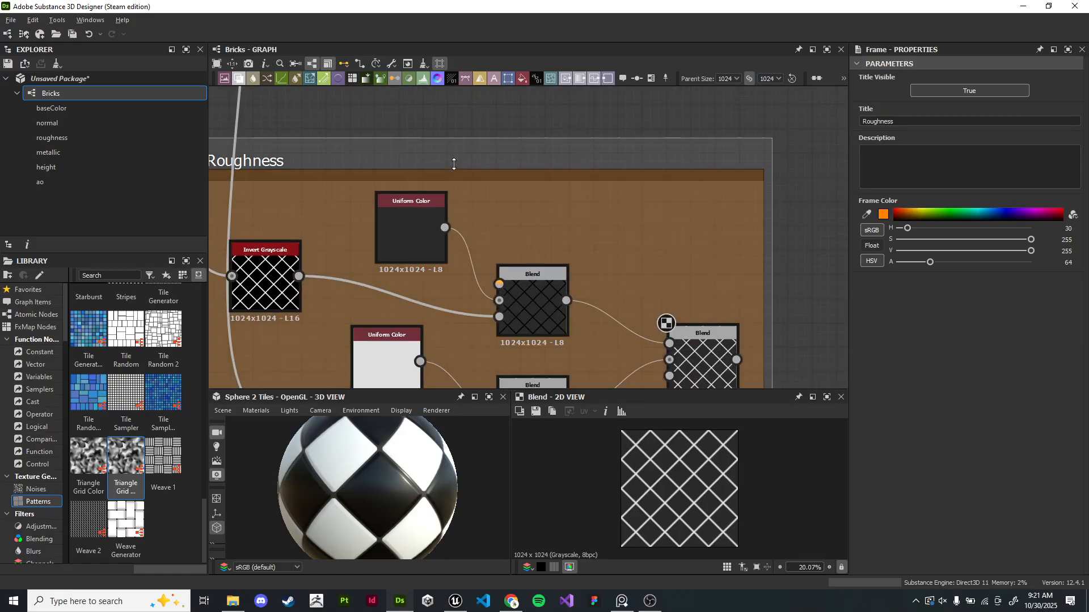
drag(453, 165, 454, 156)
scroll(675, 226, down, 5)
middle_drag(844, 264, 355, 245)
middle_drag(649, 90, 586, 258)
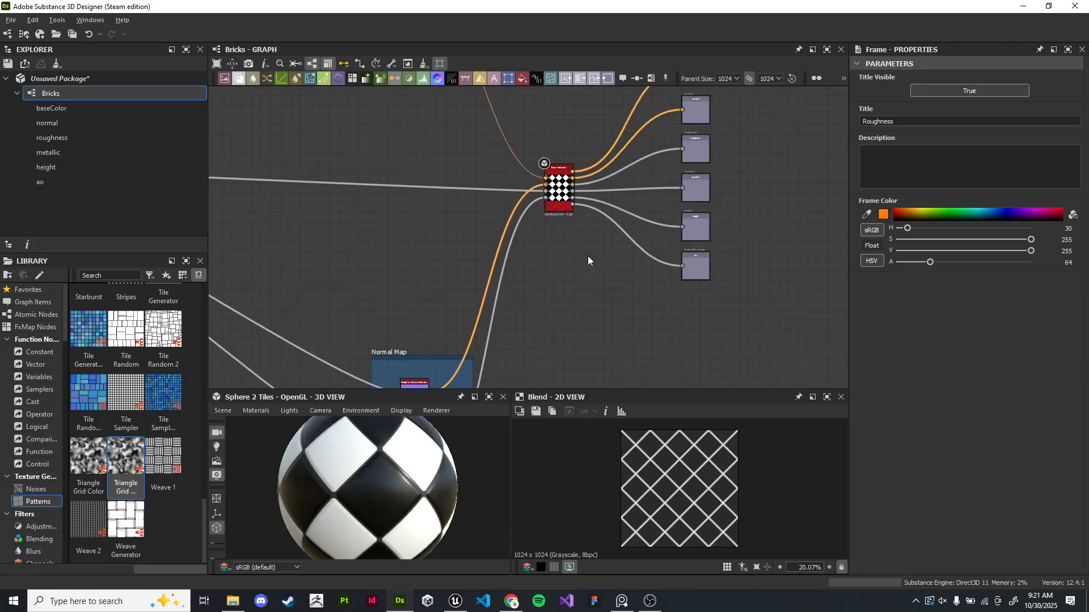
scroll(586, 258, up, 5)
double_click(526, 145)
scroll(895, 369, down, 5)
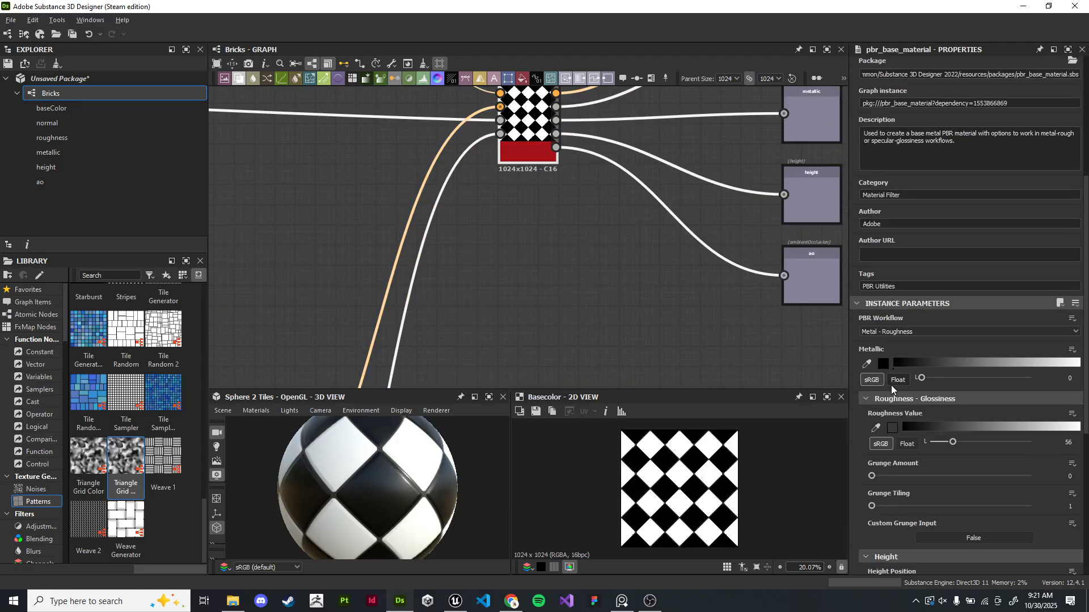
scroll(891, 389, down, 5)
scroll(875, 376, down, 1)
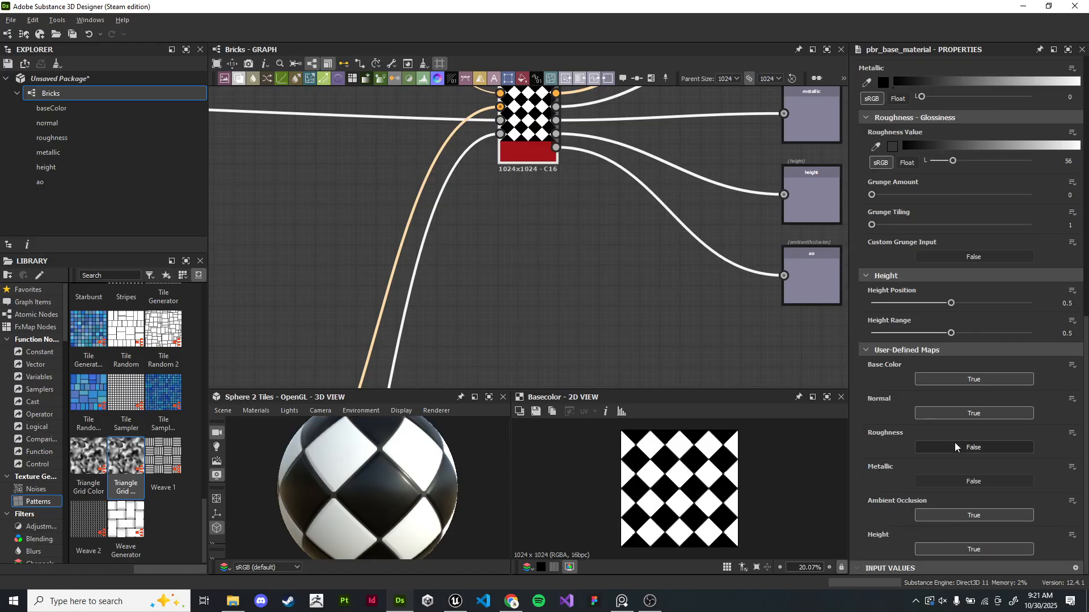
click(974, 452)
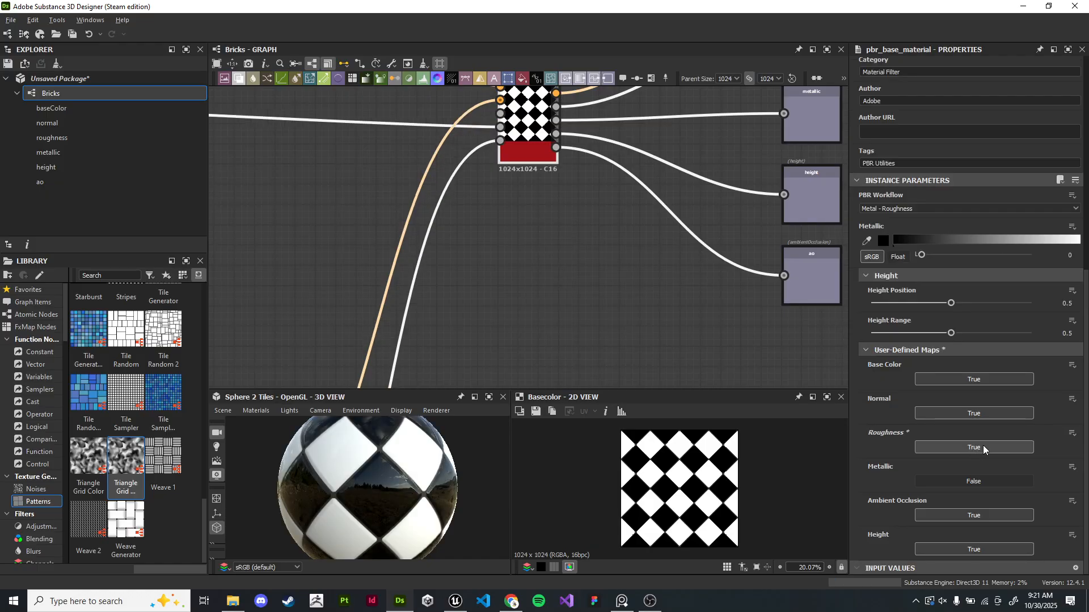
- Connect the roughness chain's final Blend output to the base material node's roughness input
scroll(553, 195, down, 7)
scroll(317, 273, up, 2)
middle_drag(317, 273, 435, 233)
drag(404, 283, 703, 110)
scroll(764, 112, up, 2)
middle_drag(764, 112, 751, 168)
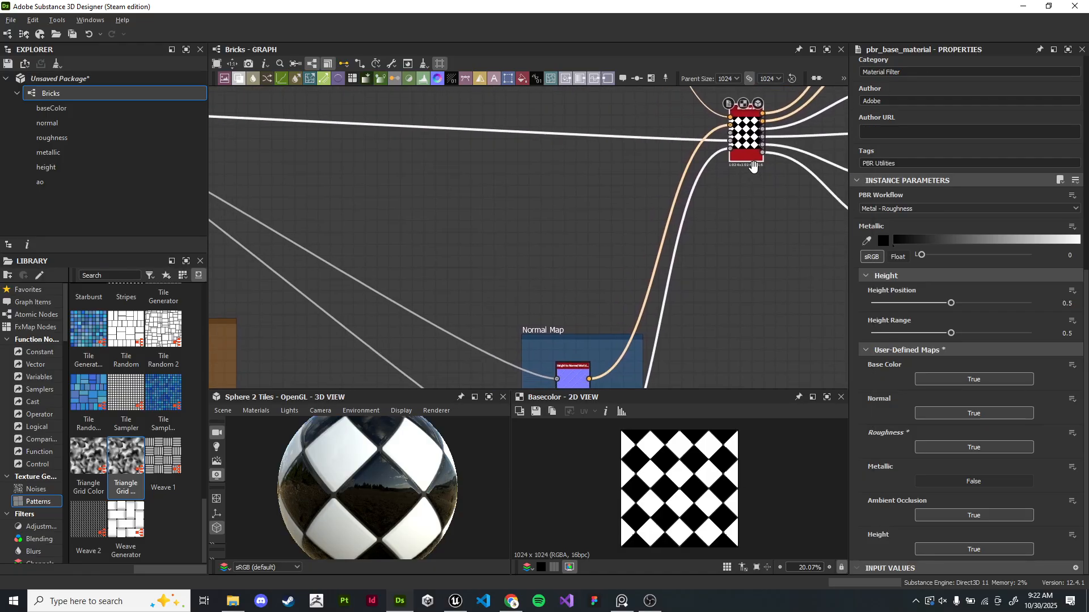
scroll(751, 167, down, 1)
drag(320, 368, 740, 134)
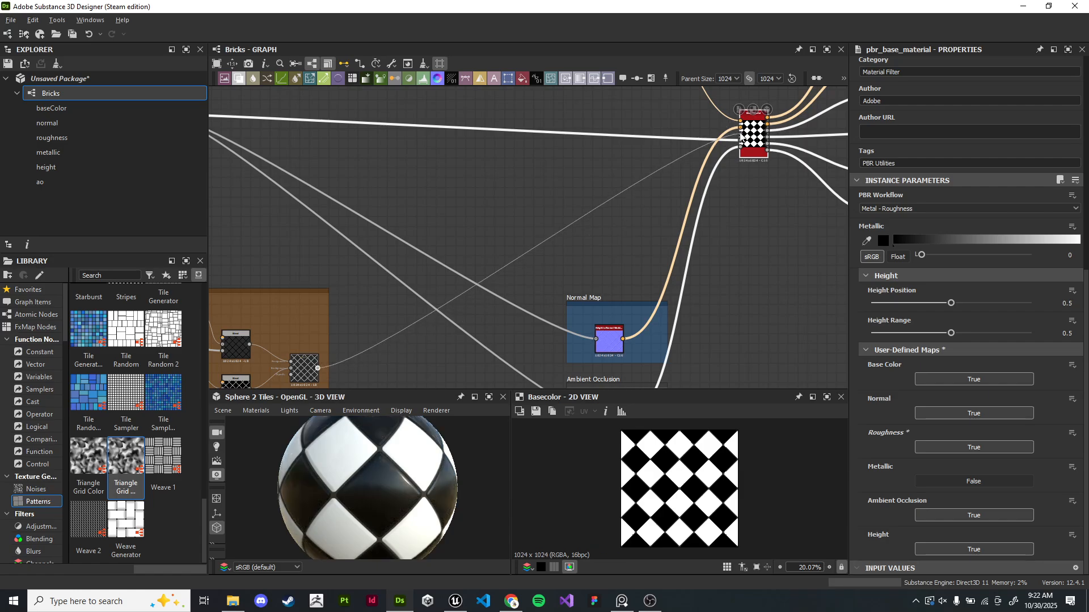
drag(540, 476, 395, 486)
scroll(451, 348, down, 4)
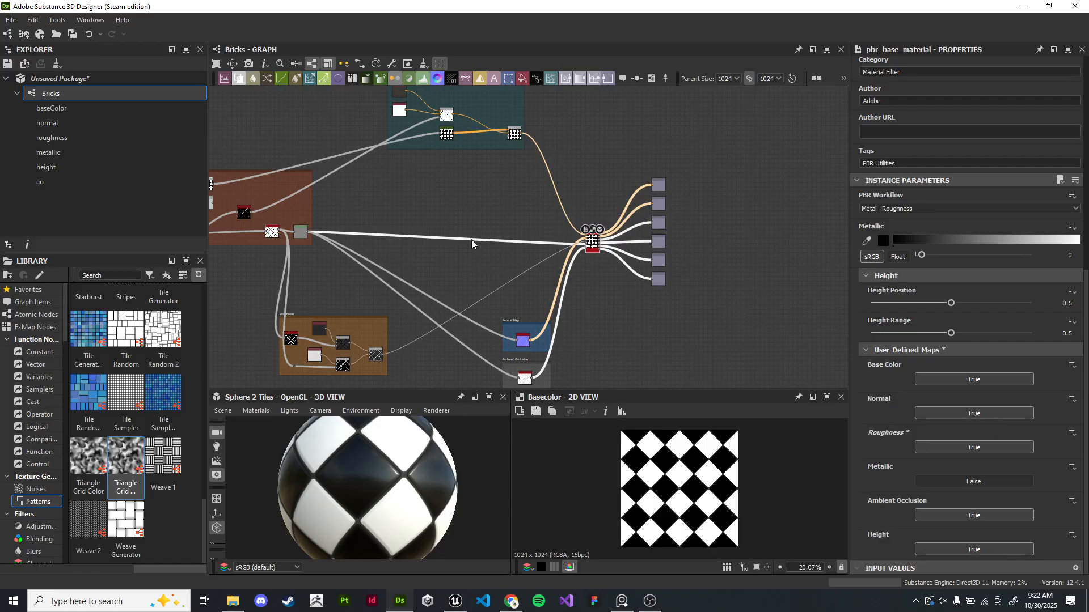
scroll(609, 210, up, 5)
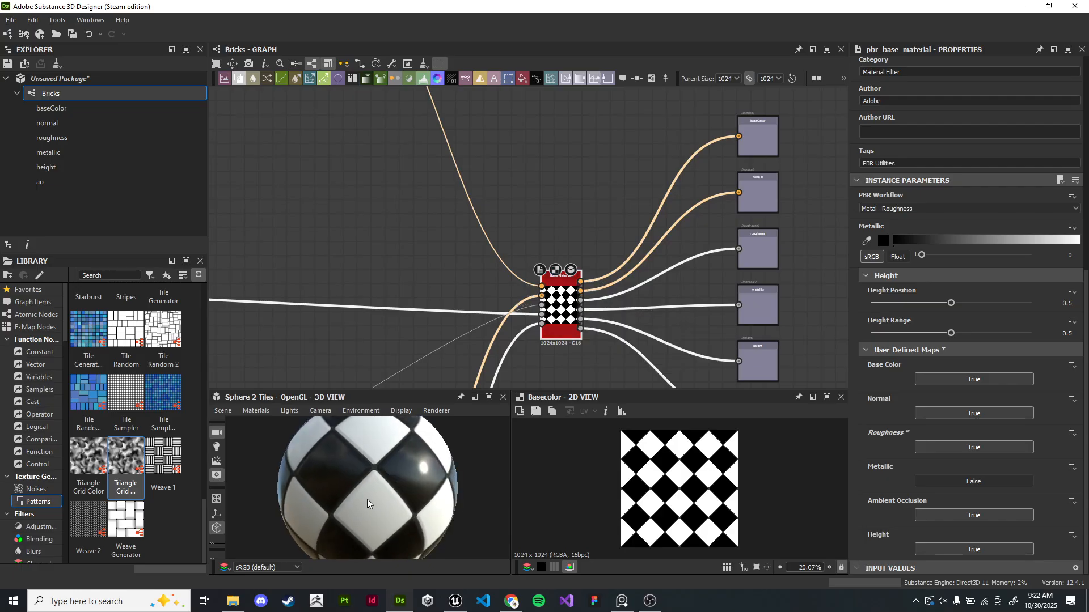
scroll(560, 312, up, 5)
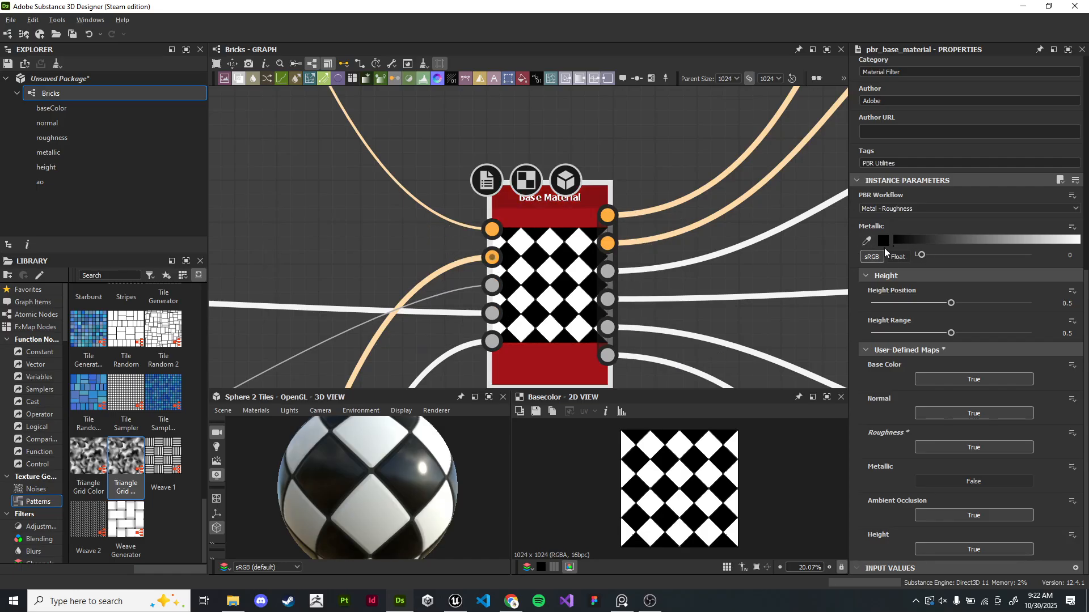
- Preview each of the material's output nodes in the 2D view
scroll(523, 262, down, 5)
middle_drag(732, 249, 553, 233)
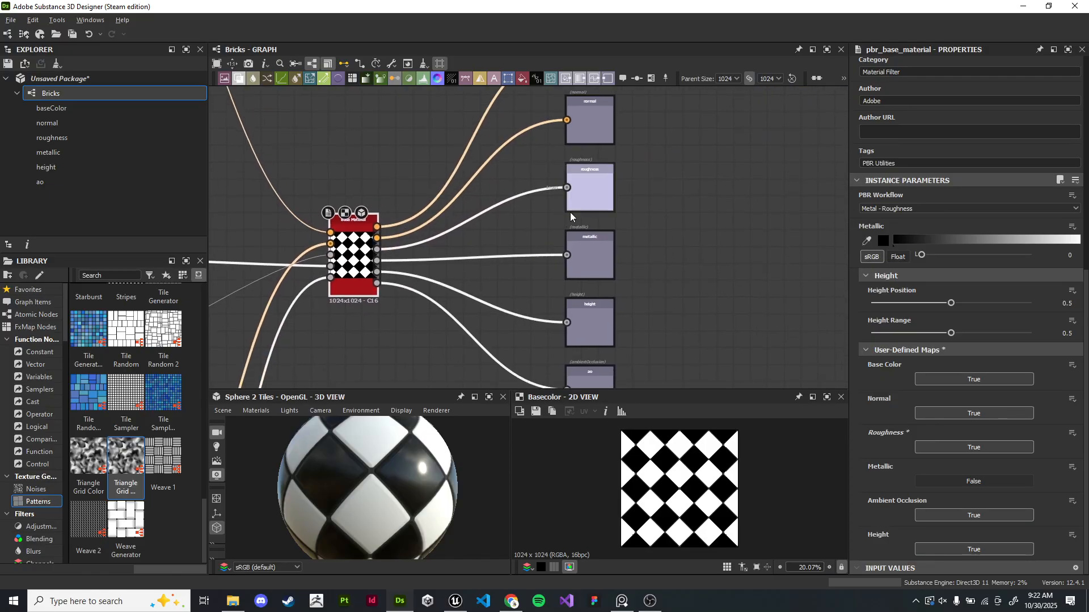
double_click(593, 264)
scroll(593, 263, up, 3)
scroll(594, 263, up, 3)
scroll(602, 216, down, 4)
double_click(602, 181)
middle_drag(630, 177, 608, 237)
double_click(576, 187)
double_click(579, 152)
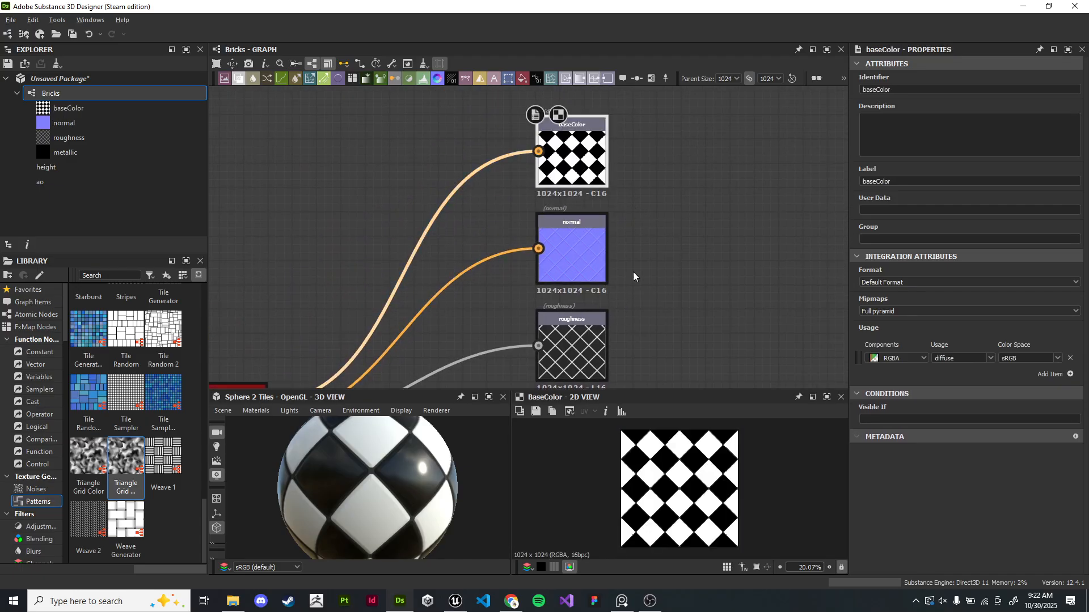
middle_drag(646, 374, 653, 119)
double_click(584, 191)
double_click(583, 274)
double_click(587, 371)
scroll(587, 372, down, 5)
middle_drag(587, 371, 768, 266)
click(644, 313)
scroll(644, 313, down, 3)
middle_drag(503, 348, 706, 219)
scroll(617, 216, up, 1)
scroll(706, 219, up, 4)
middle_drag(528, 180, 729, 164)
middle_drag(732, 223, 433, 223)
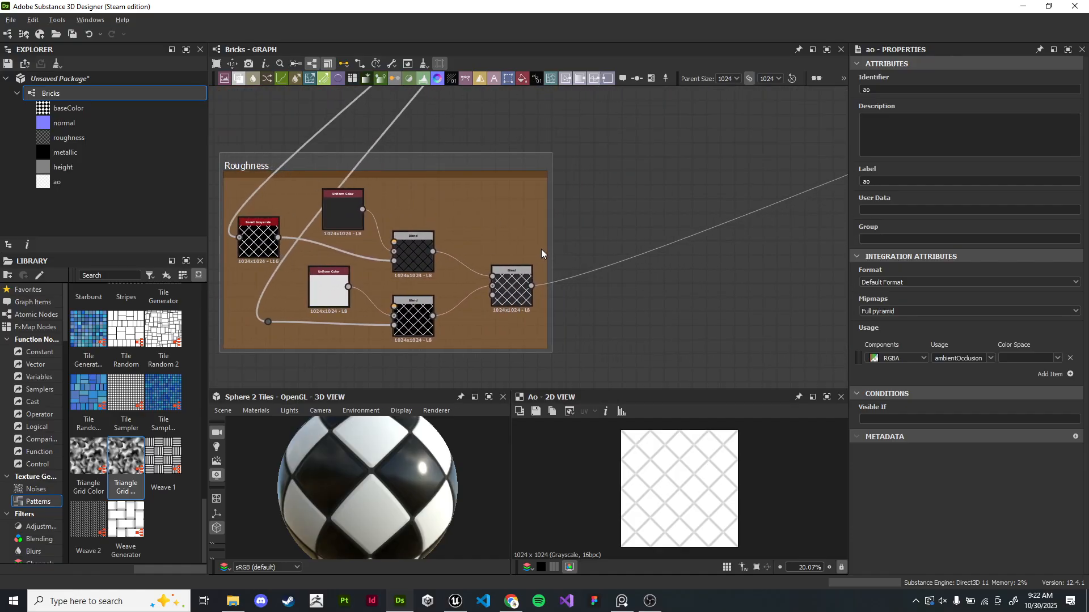
- Resize the Roughness frame to make room around its nodes
drag(607, 246, 829, 260)
scroll(656, 237, down, 3)
middle_drag(656, 237, 607, 220)
scroll(575, 288, up, 2)
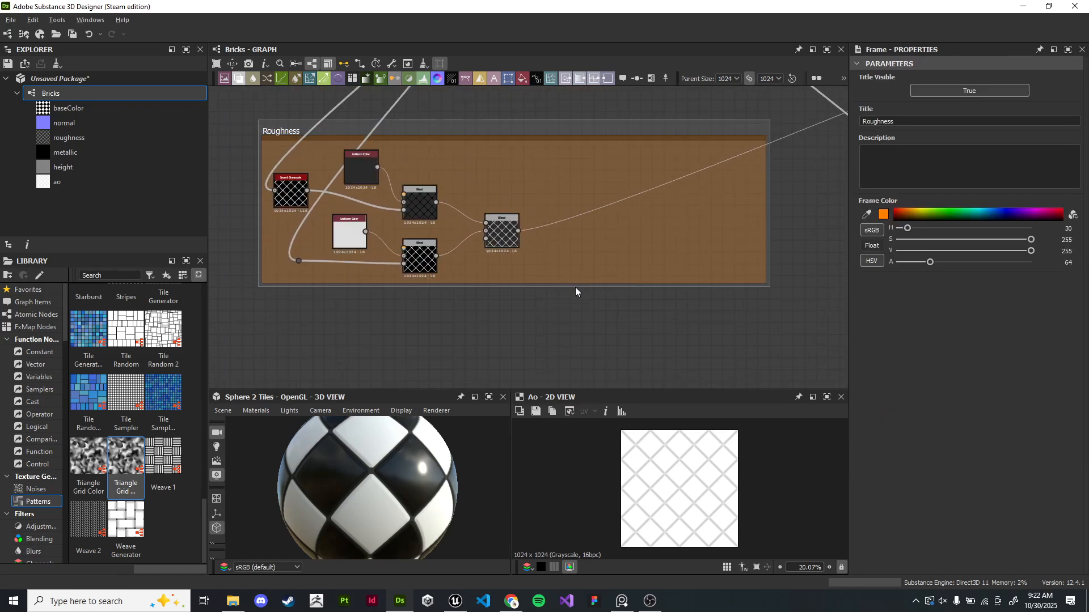
drag(576, 282, 584, 385)
drag(766, 280, 844, 271)
scroll(635, 136, down, 4)
middle_drag(635, 136, 638, 252)
scroll(493, 105, down, 1)
middle_drag(494, 105, 561, 212)
drag(494, 195, 281, 201)
middle_drag(818, 212, 547, 317)
scroll(547, 317, down, 1)
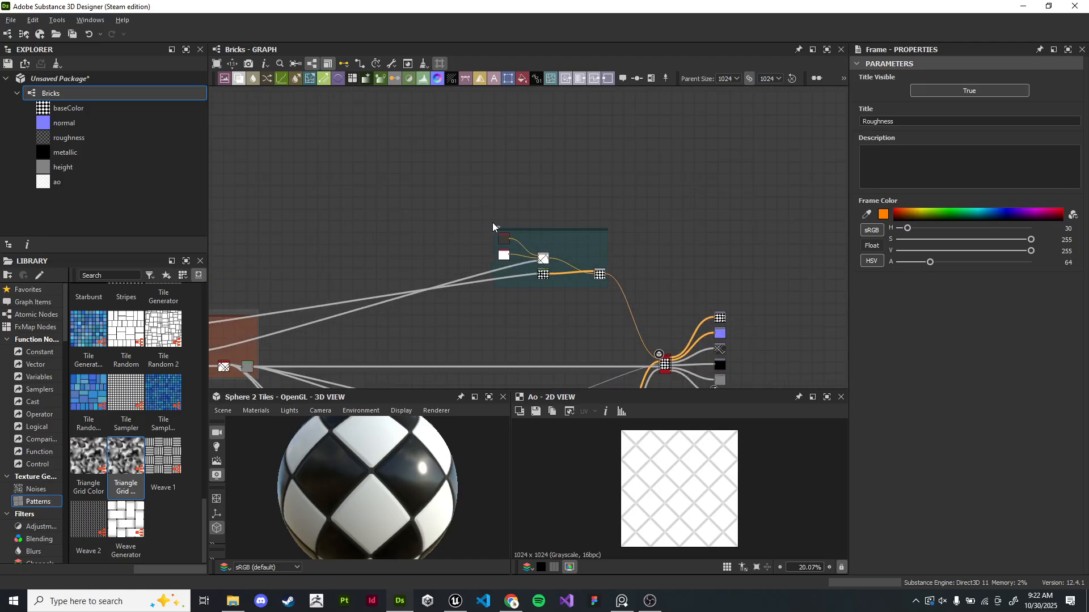
drag(496, 224, 454, 210)
scroll(513, 241, up, 3)
middle_drag(533, 313, 532, 220)
scroll(532, 220, up, 3)
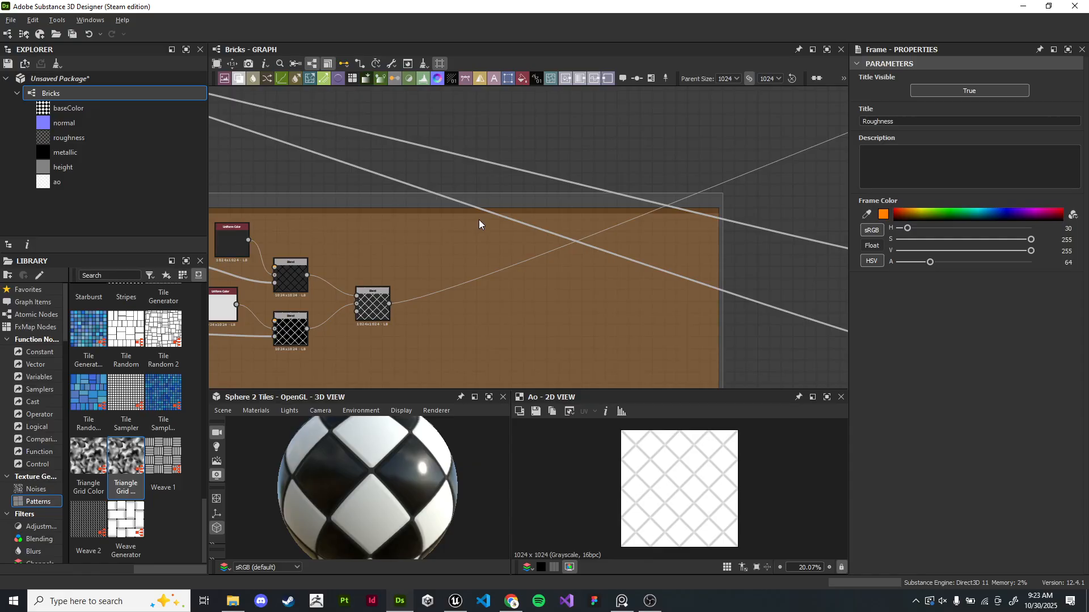
scroll(443, 310, up, 5)
middle_drag(426, 318, 571, 257)
scroll(543, 308, down, 2)
middle_drag(543, 308, 548, 246)
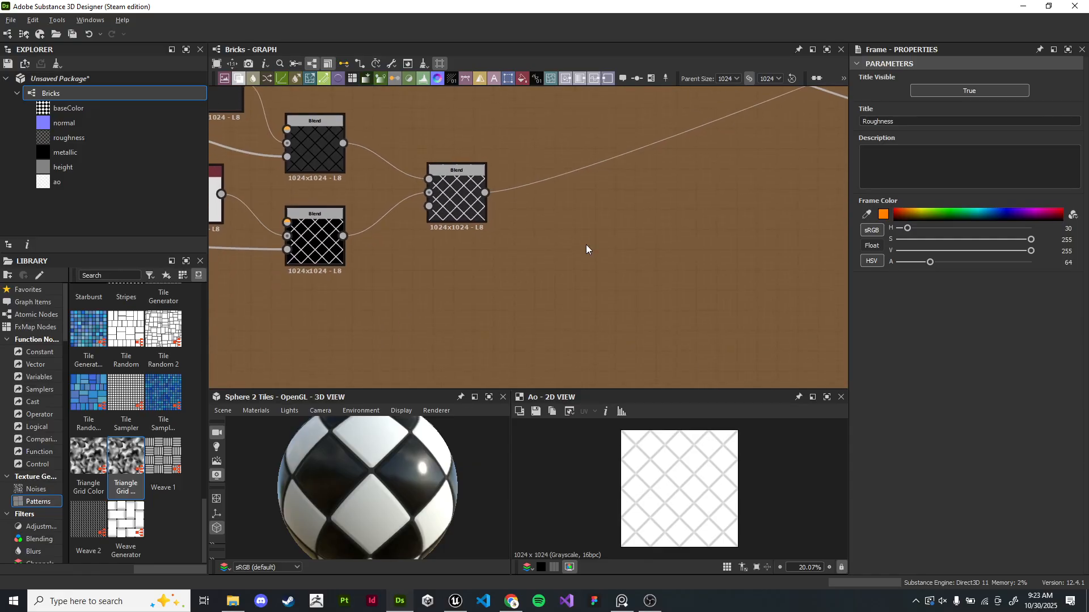
drag(485, 193, 617, 250)
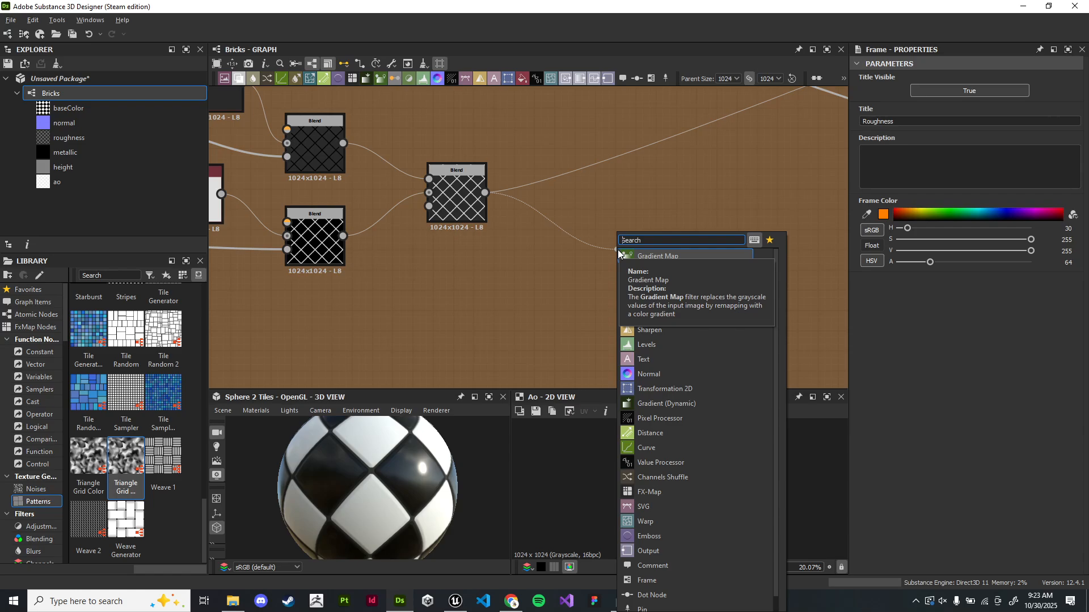
key(Escape)
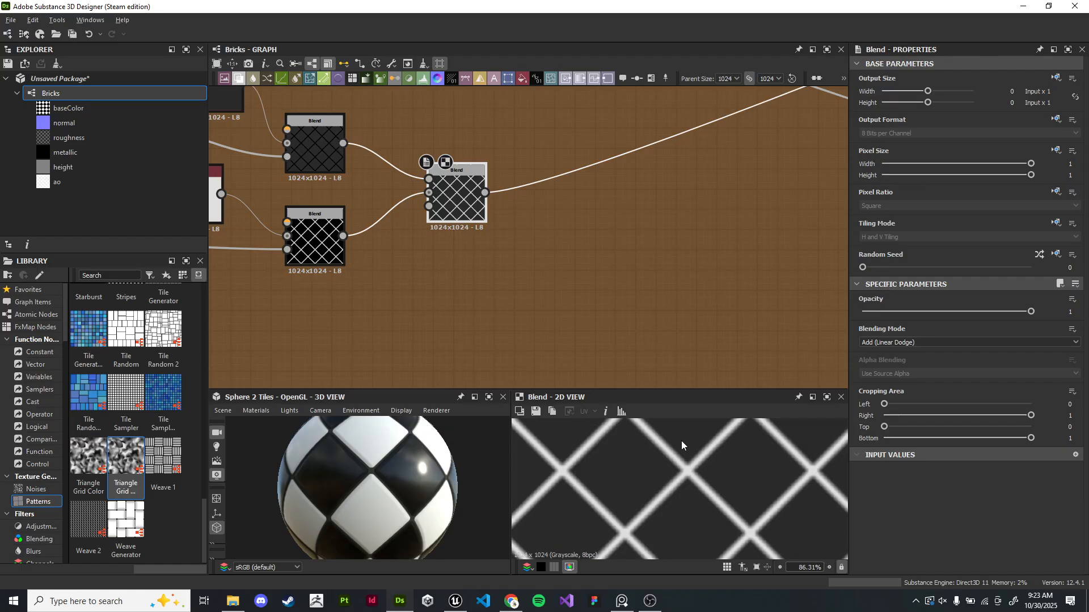
- Move the final roughness Blend node further right within the frame
middle_drag(287, 218, 398, 259)
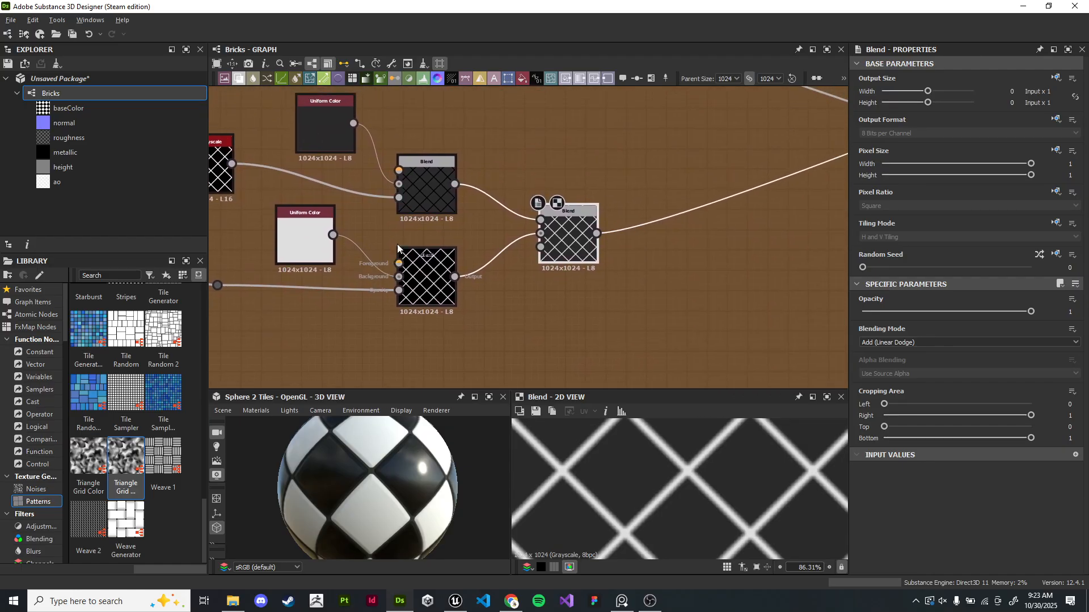
drag(565, 244, 735, 251)
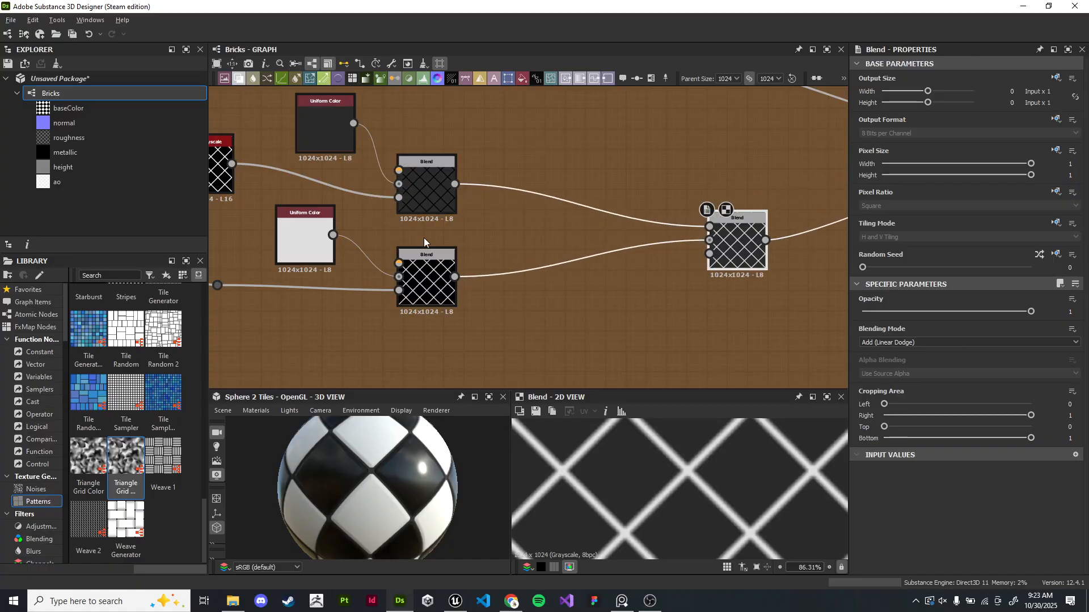
middle_drag(367, 182, 481, 233)
mouse_move(418, 174)
mouse_down()
mouse_move(375, 145)
mouse_move(405, 169)
mouse_up()
scroll(515, 319, down, 1)
middle_drag(515, 319, 527, 163)
click(489, 182)
drag(451, 146, 448, 284)
scroll(499, 369, down, 1)
middle_drag(499, 377, 420, 221)
scroll(420, 221, up, 1)
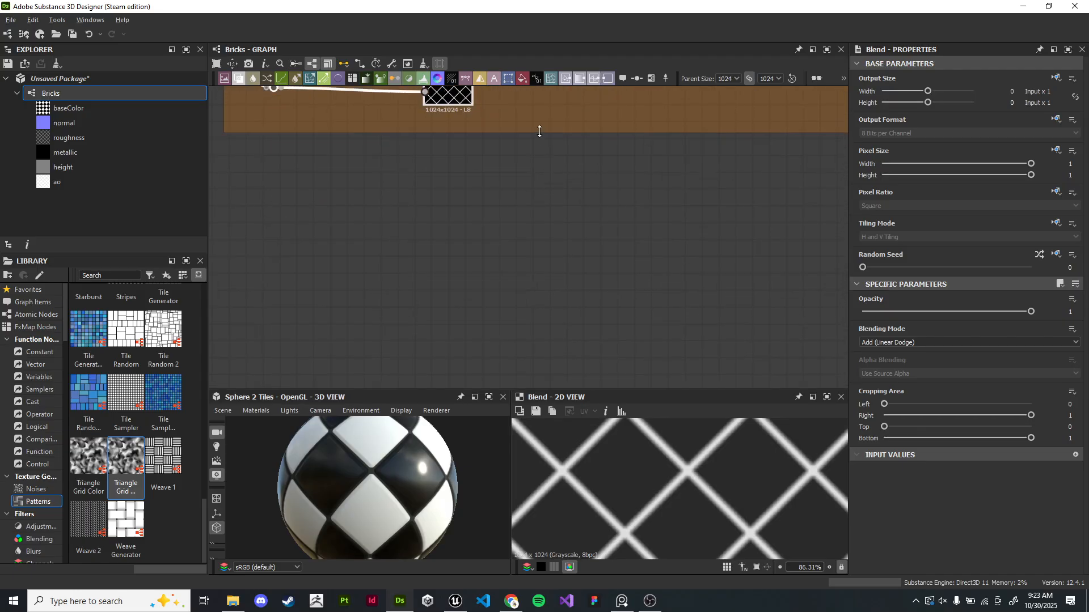
- Enlarge the Roughness frame downward and rightward and spread its nodes out
drag(539, 133, 545, 396)
scroll(677, 241, down, 3)
middle_drag(678, 241, 479, 265)
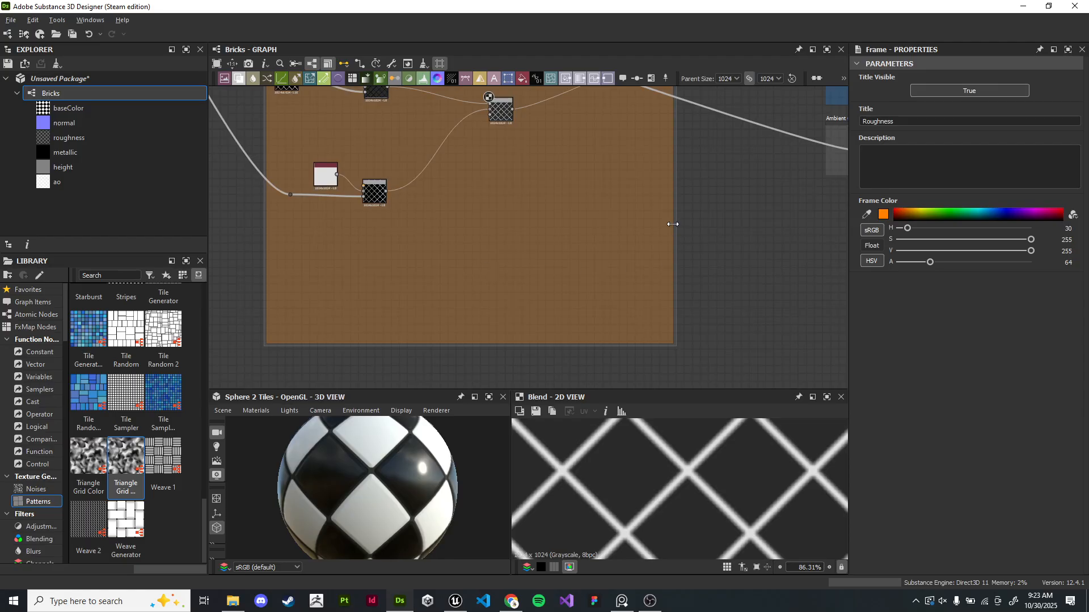
drag(674, 225, 739, 229)
middle_drag(487, 196, 605, 270)
drag(504, 304, 401, 219)
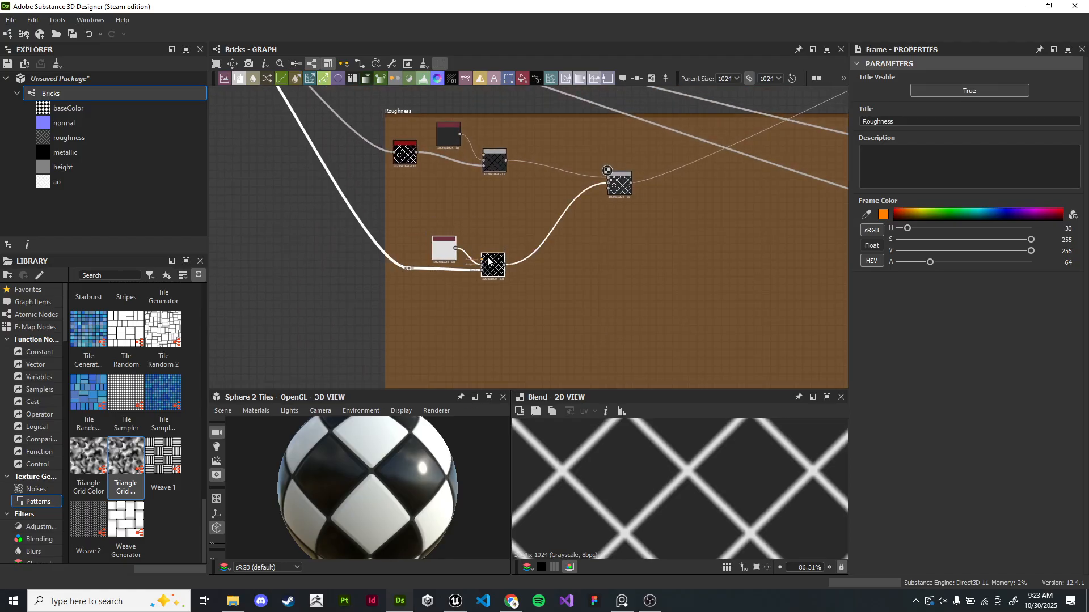
drag(640, 346, 419, 183)
drag(618, 189, 644, 307)
scroll(564, 246, down, 1)
middle_drag(658, 244, 525, 290)
middle_drag(789, 212, 531, 238)
scroll(526, 254, up, 2)
middle_drag(537, 283, 681, 243)
scroll(680, 243, down, 1)
middle_drag(322, 215, 752, 161)
scroll(584, 164, up, 2)
drag(641, 223, 595, 181)
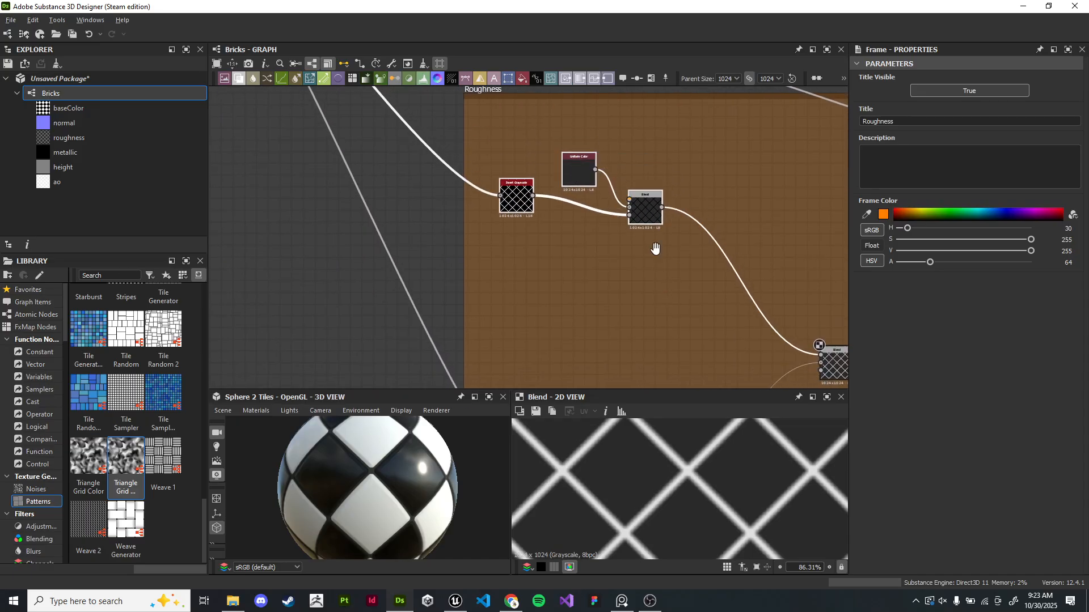
- Reposition the Invert Grayscale, Uniform Color and Blend nodes inside the Roughness frame
middle_drag(656, 246, 618, 277)
scroll(618, 277, up, 4)
drag(479, 142, 431, 97)
middle_drag(443, 160, 553, 271)
click(518, 170)
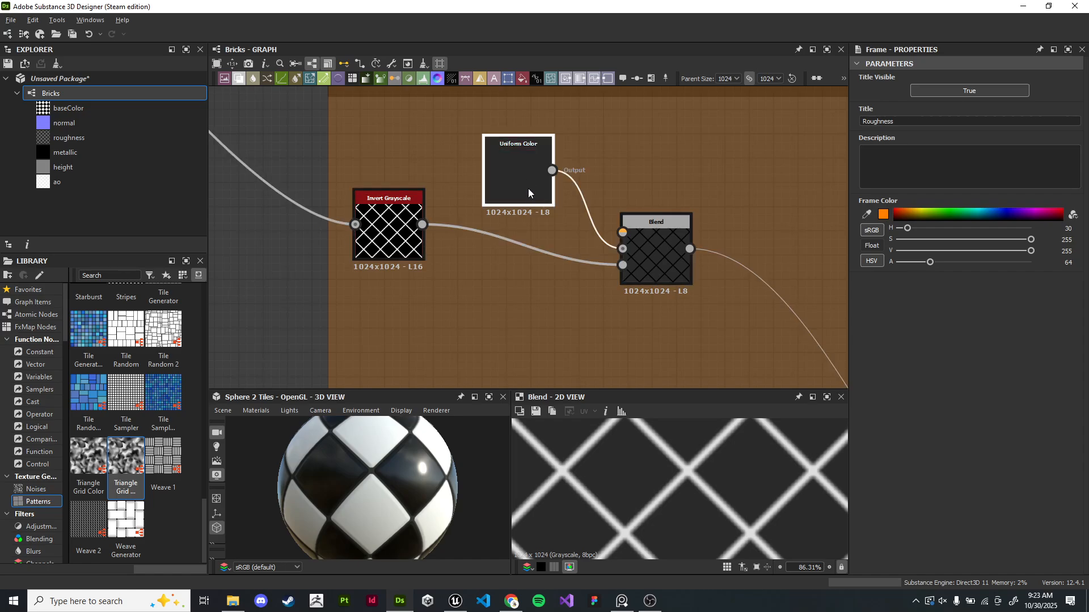
drag(518, 170, 470, 133)
drag(388, 238, 397, 258)
drag(670, 282, 623, 262)
click(303, 328)
scroll(304, 329, down, 4)
middle_drag(538, 349, 471, 203)
scroll(499, 216, down, 3)
drag(568, 291, 685, 291)
scroll(490, 221, up, 5)
middle_drag(489, 219, 553, 348)
scroll(553, 348, down, 1)
drag(457, 251, 593, 233)
click(500, 285)
scroll(474, 269, up, 3)
middle_drag(475, 269, 495, 242)
drag(457, 216, 565, 353)
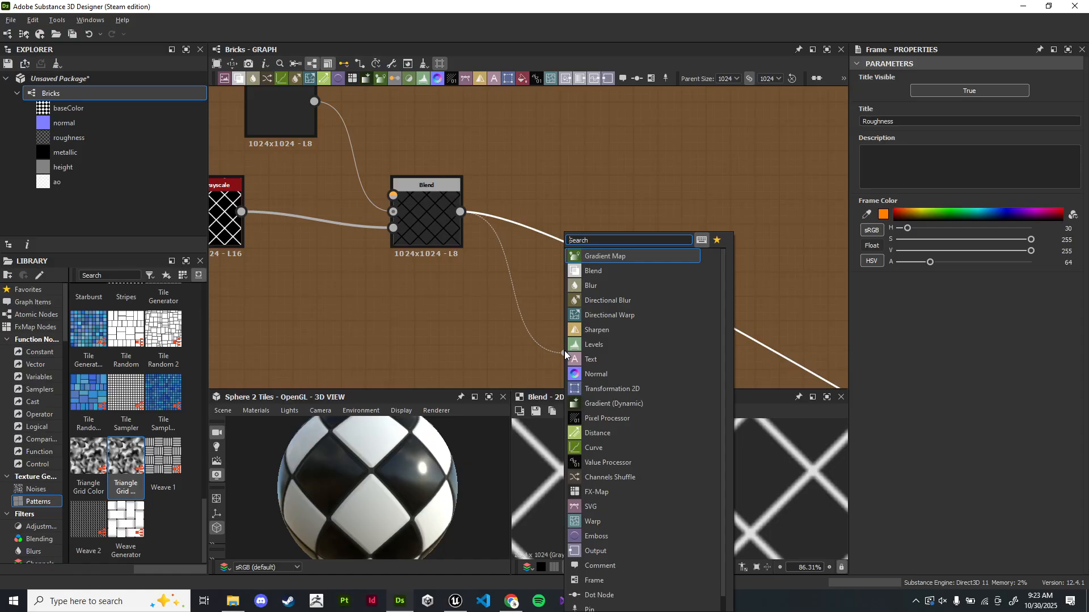
text(clou)
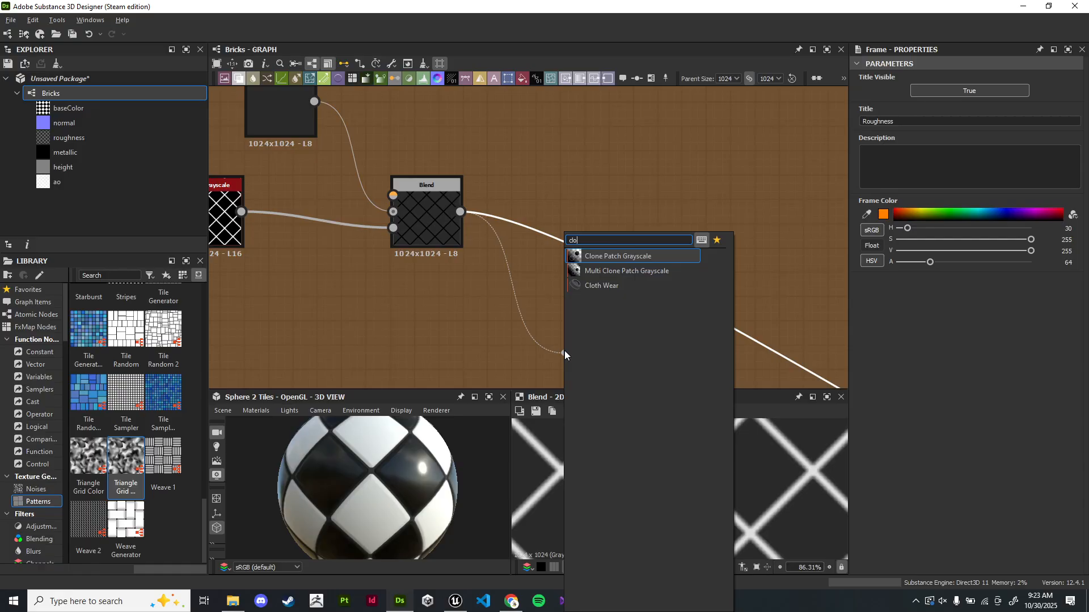
key(BackSpace)
key(BackSpace)
key(BackSpace)
key(BackSpace)
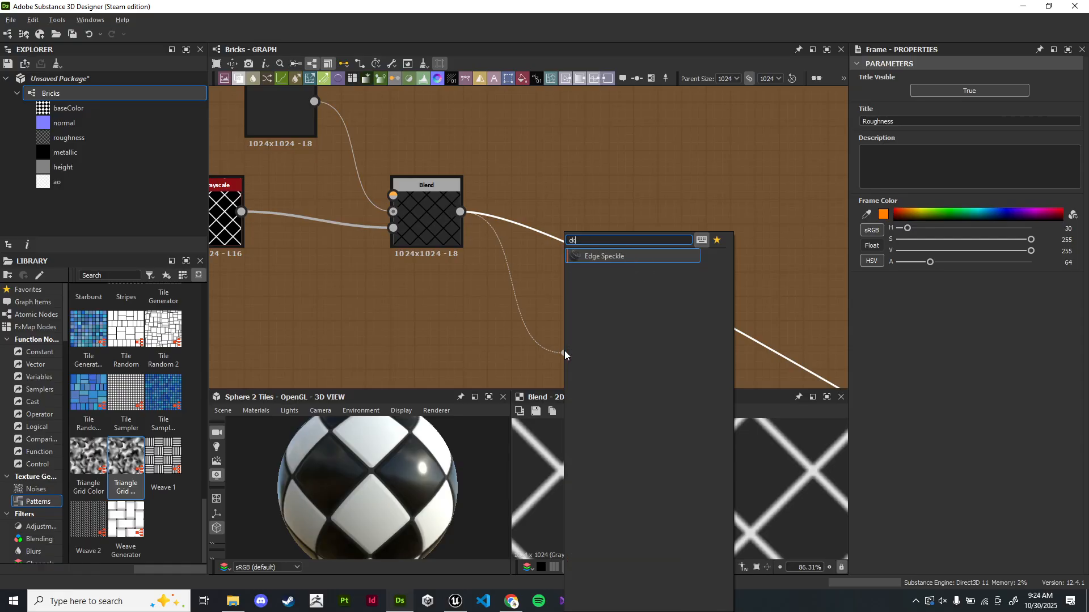
text(cl)
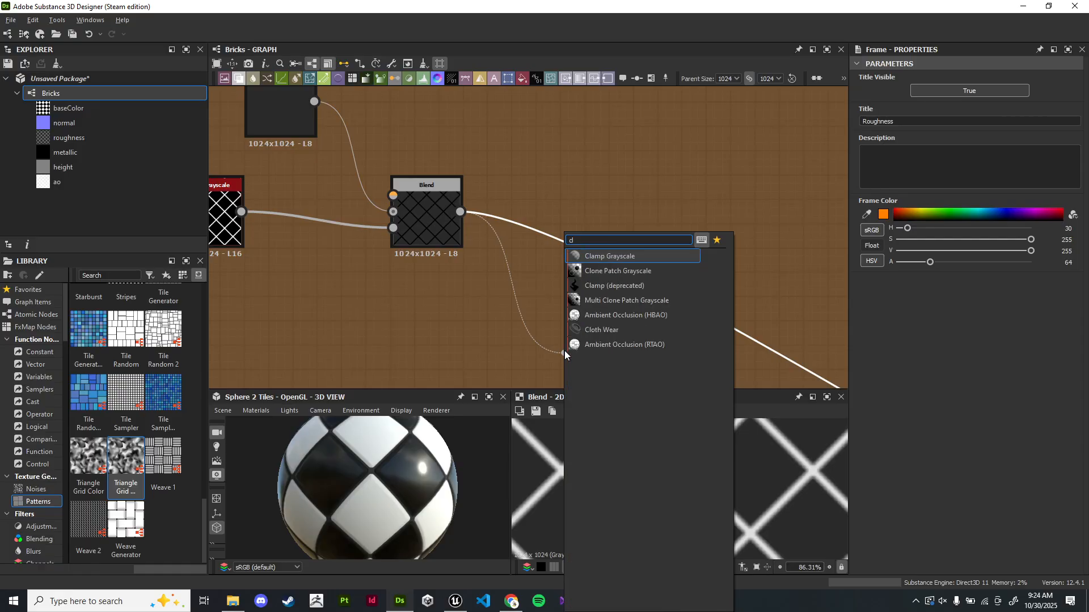
key(Escape)
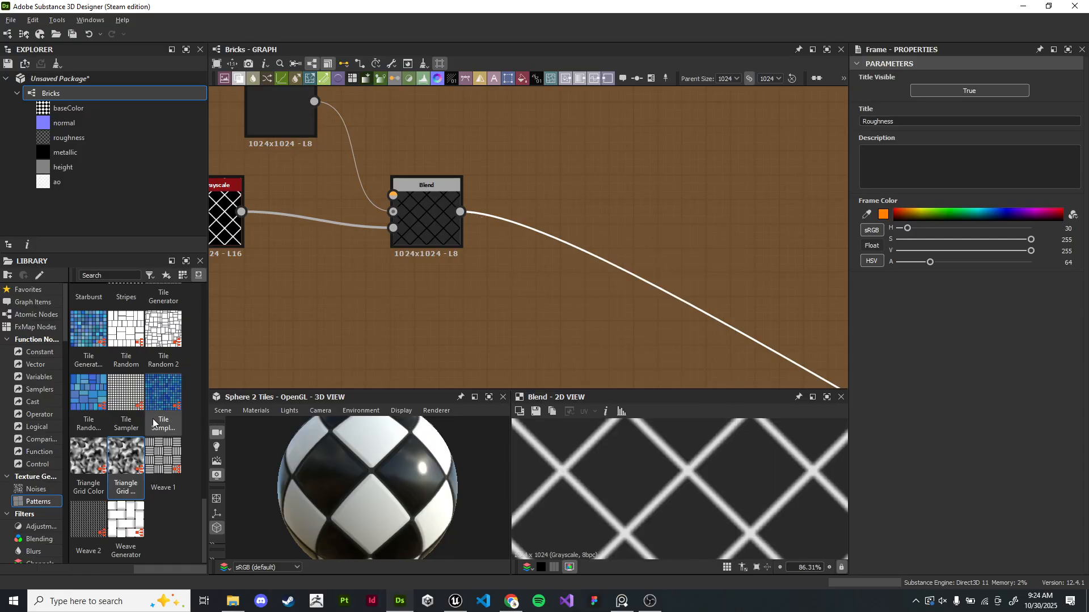
- Add a Clouds 2 noise node below the lower roughness Blend node
scroll(157, 426, up, 10)
right_click(504, 290)
click(488, 282)
key(space)
text(clou)
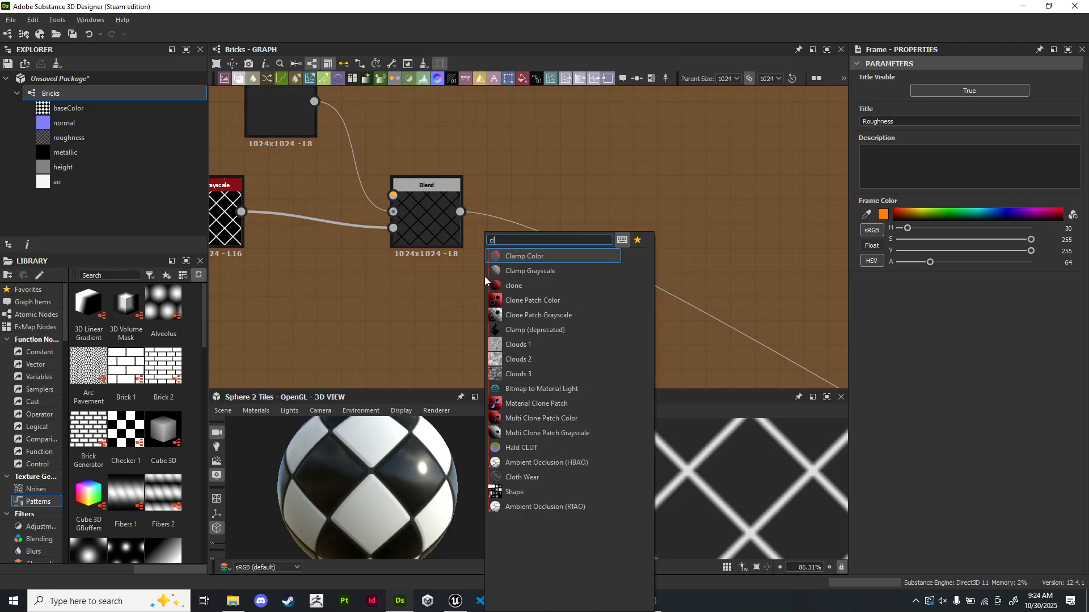
key(Down)
key(Return)
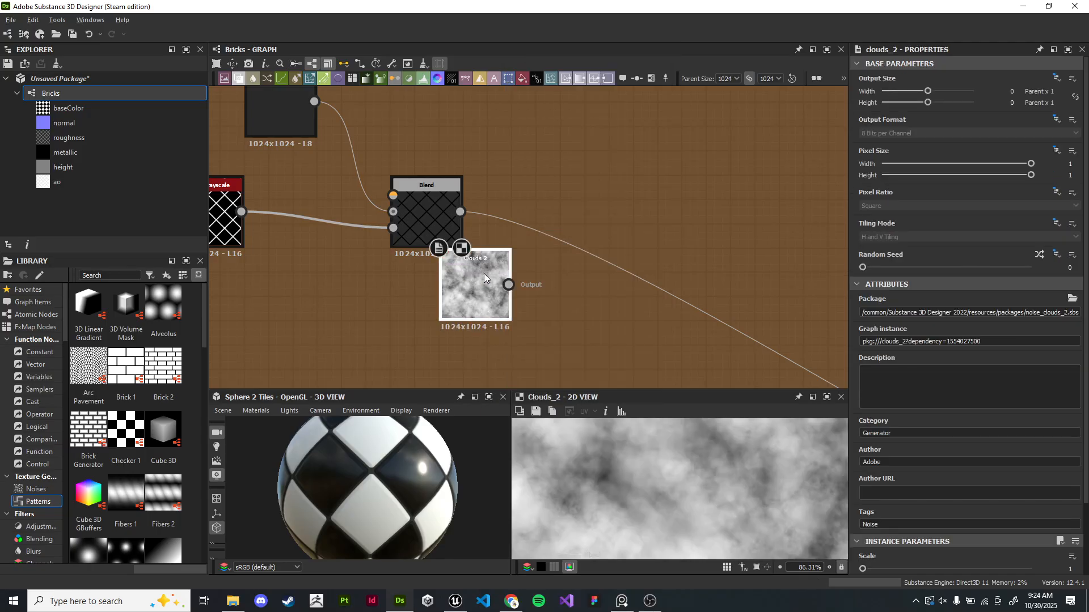
drag(484, 273, 475, 317)
middle_drag(455, 295, 444, 302)
- Add a Blend node with Clouds 2 in its foreground and the previous Blend in its background
drag(444, 306, 606, 235)
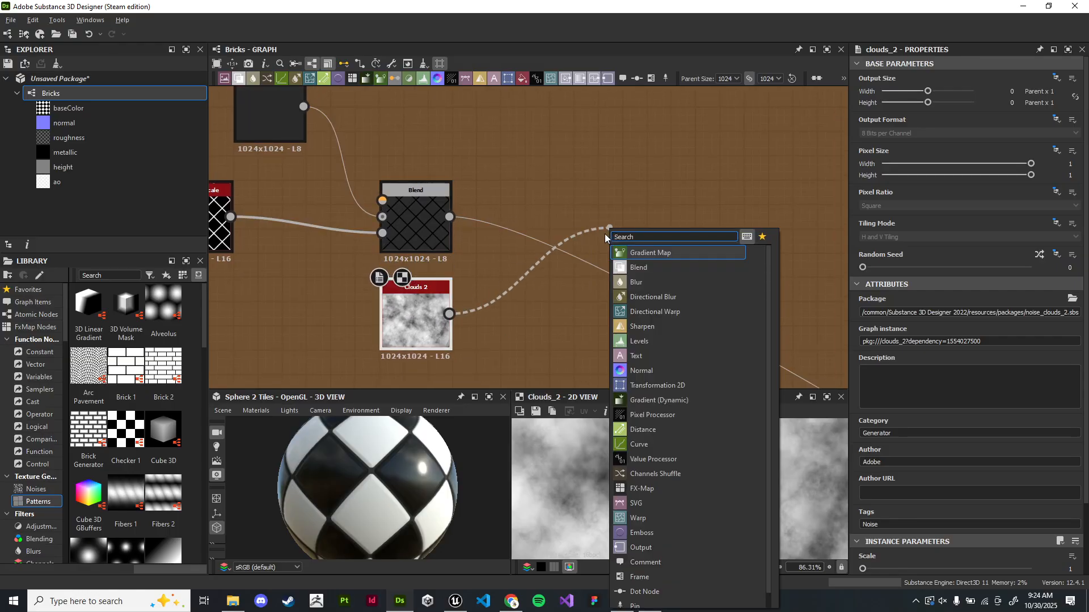
text(blend)
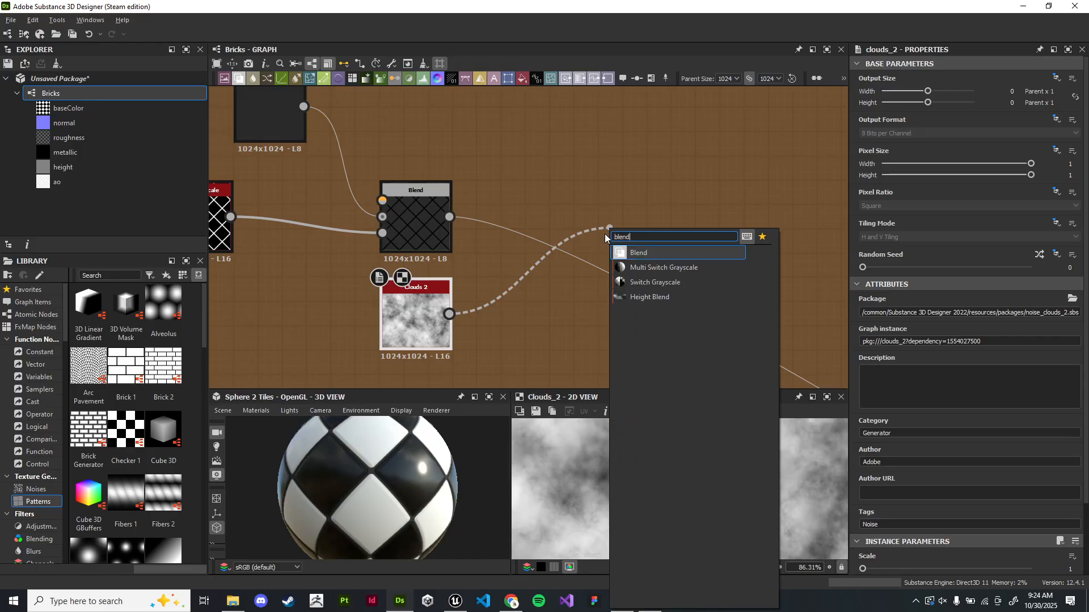
key(Return)
drag(630, 245, 588, 307)
scroll(551, 285, up, 2)
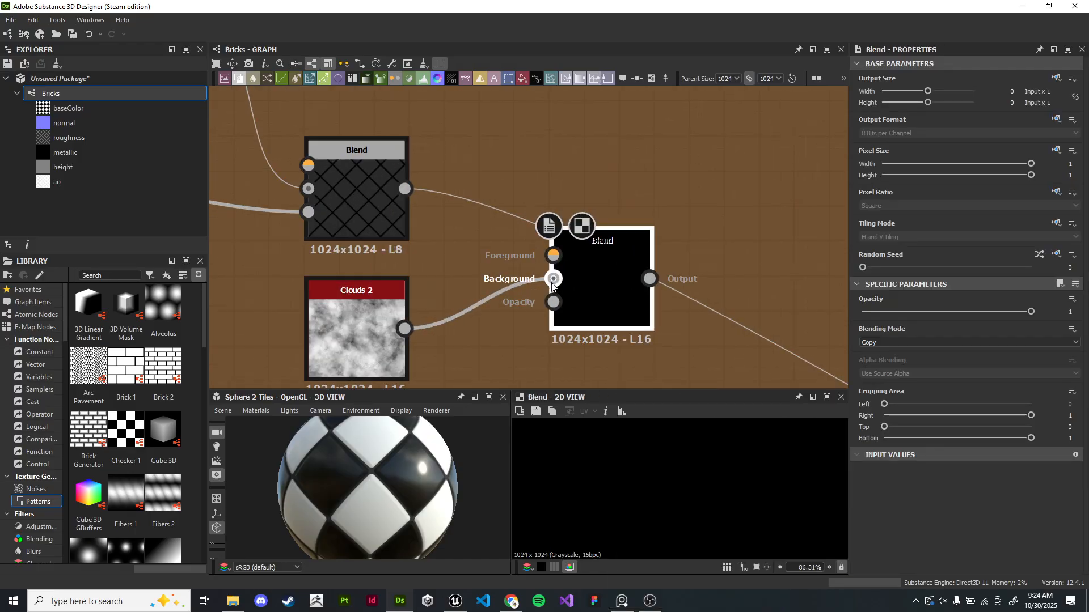
drag(454, 224, 553, 279)
drag(405, 329, 560, 257)
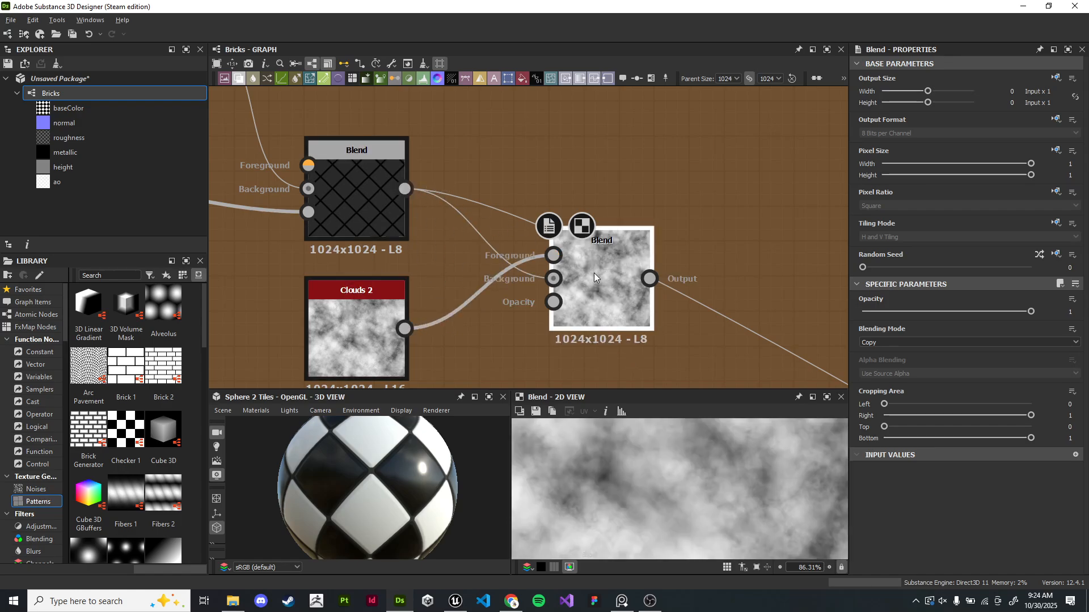
- Set the new Blend node's blending mode to Multiply and its opacity to about 0.59
click(933, 343)
click(921, 374)
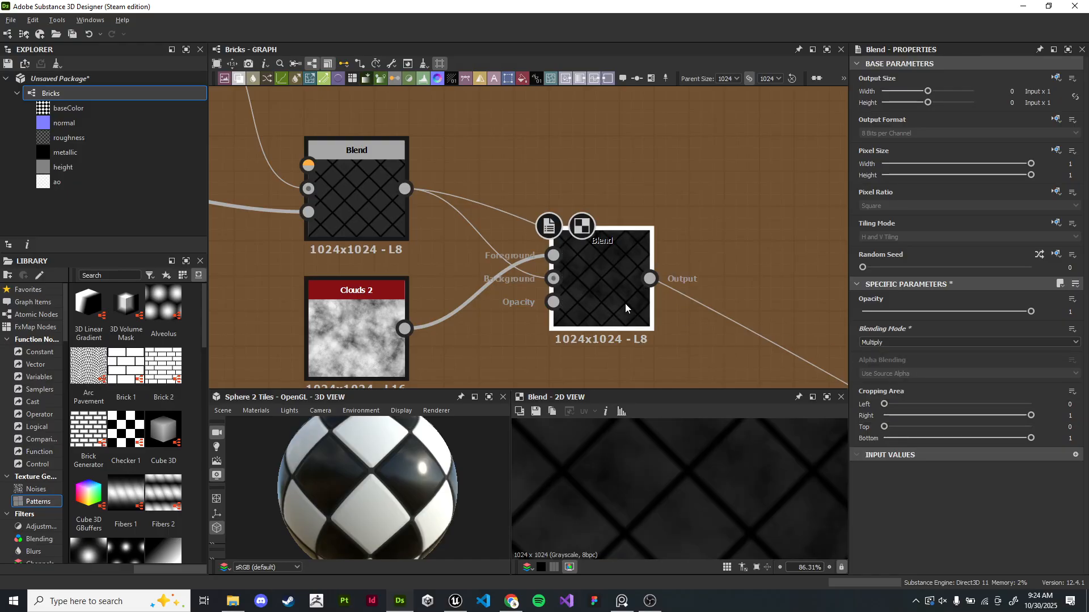
scroll(636, 305, up, 2)
drag(1031, 311, 946, 312)
scroll(737, 462, down, 8)
scroll(717, 477, up, 9)
middle_drag(723, 467, 705, 510)
drag(946, 311, 956, 315)
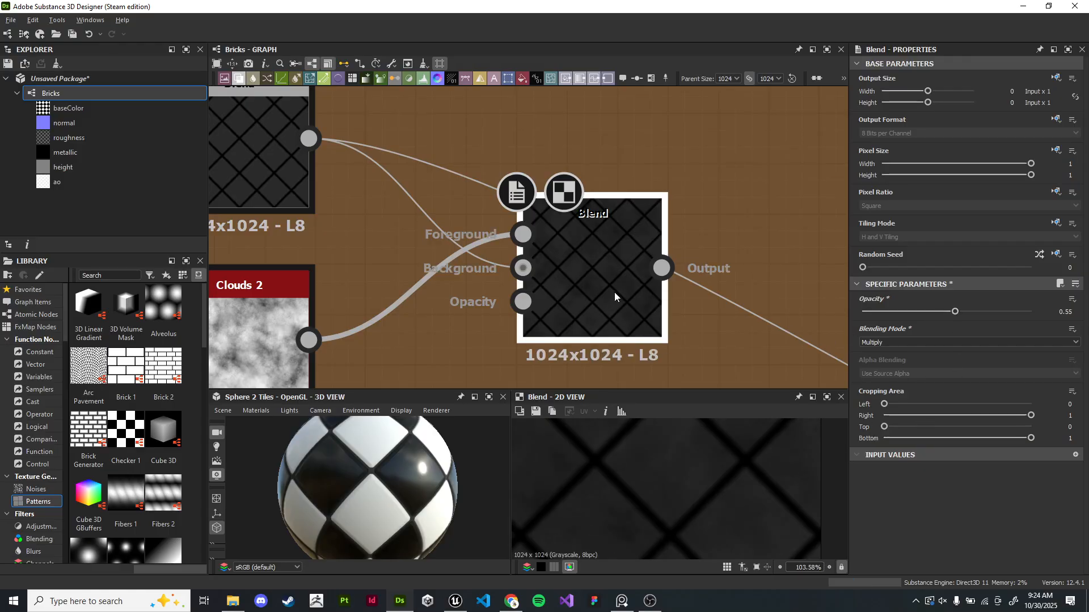
key(f)
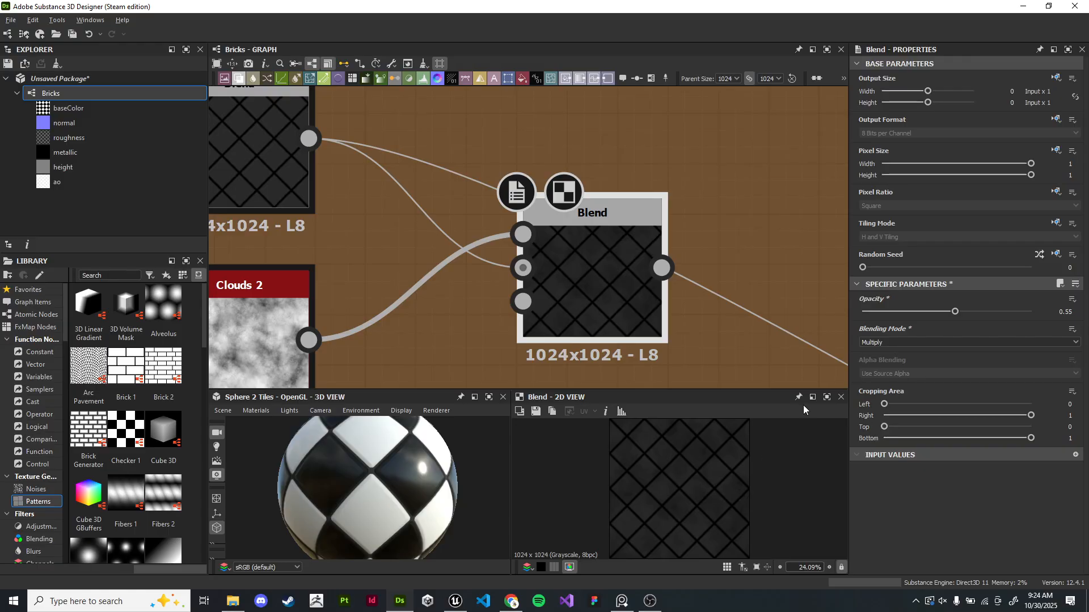
drag(956, 314, 961, 312)
scroll(661, 494, up, 6)
scroll(711, 483, down, 4)
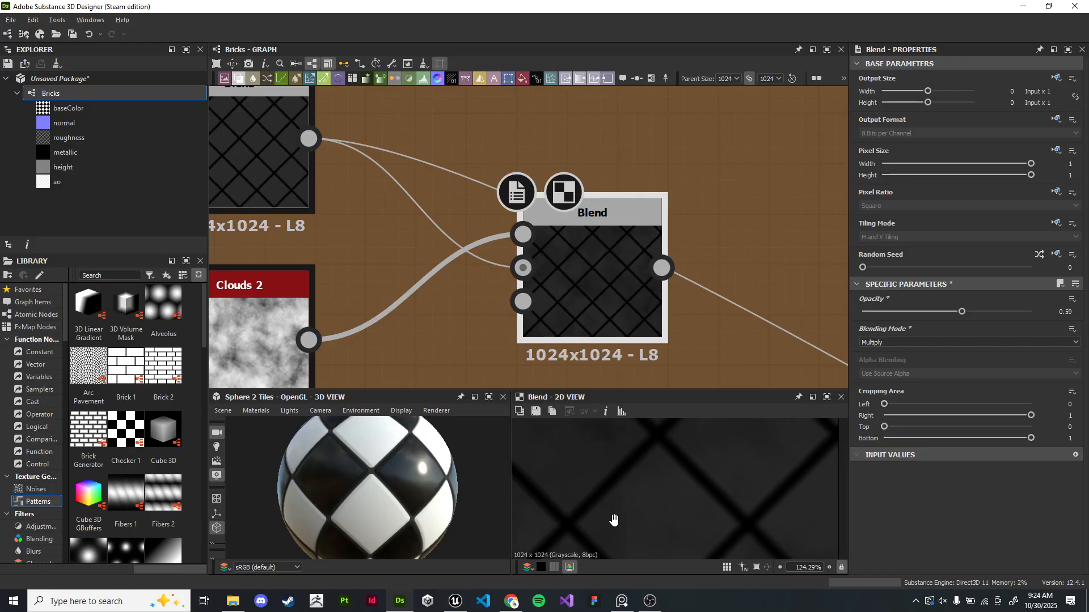
- Change the new Blend node's blending mode to Max (Lighten)
click(888, 343)
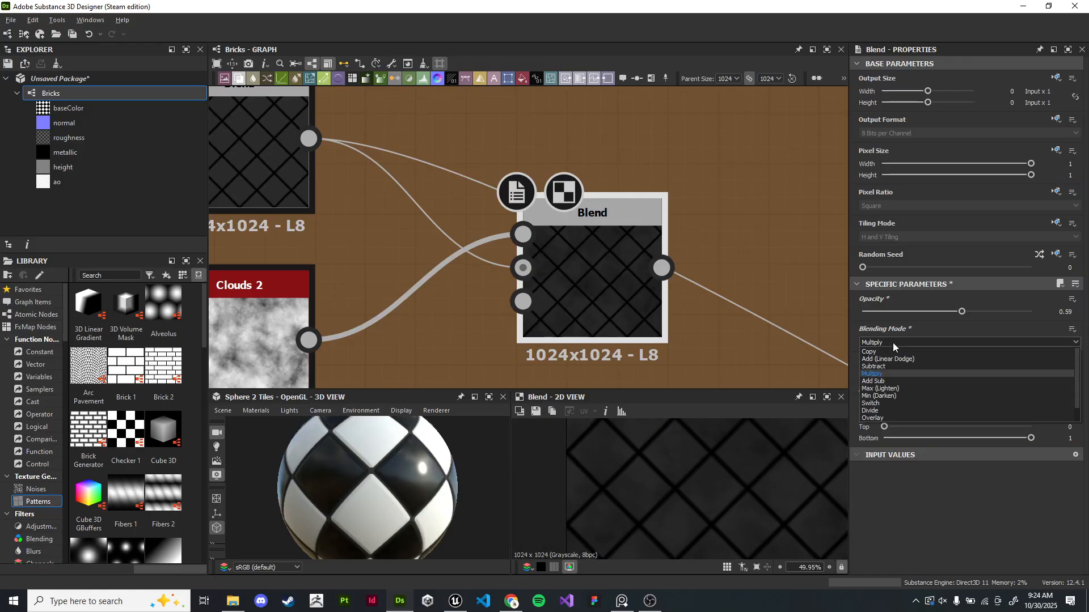
click(891, 351)
key(Down)
key(Down)
key(Down)
key(Down)
key(Down)
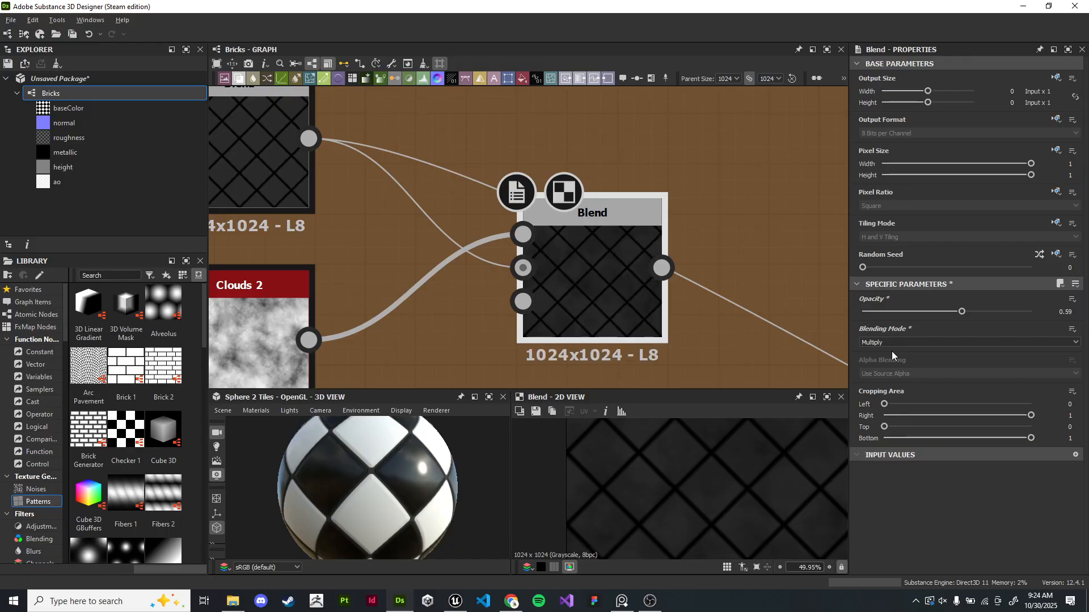
key(Down)
key(Up)
key(Down)
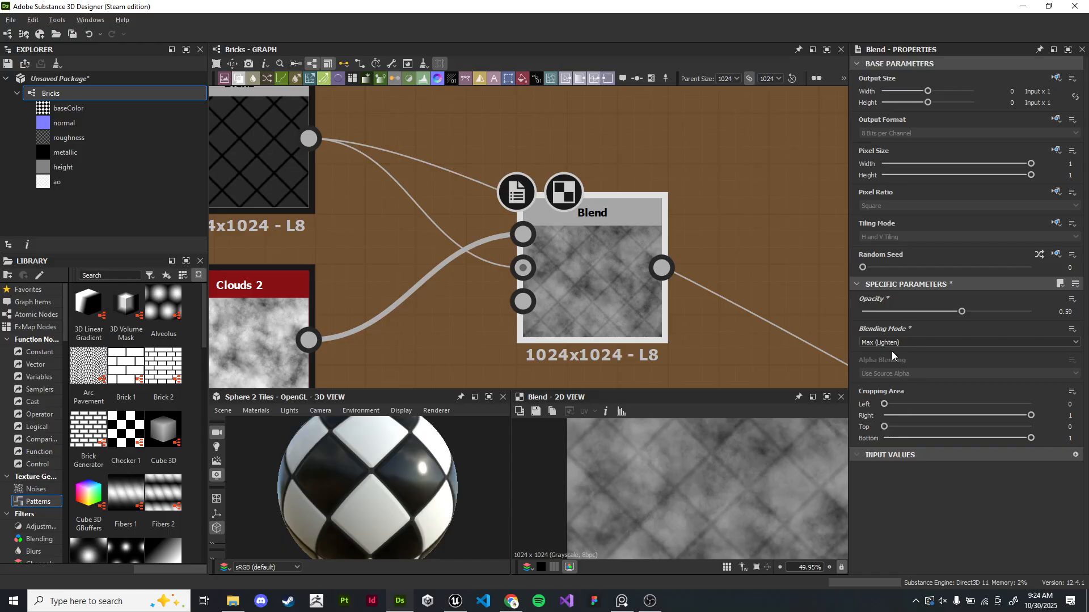
- Lower the opacity of the Blend node mixing Clouds 2 to about 0.13
scroll(618, 277, down, 2)
middle_drag(419, 254, 481, 254)
click(418, 216)
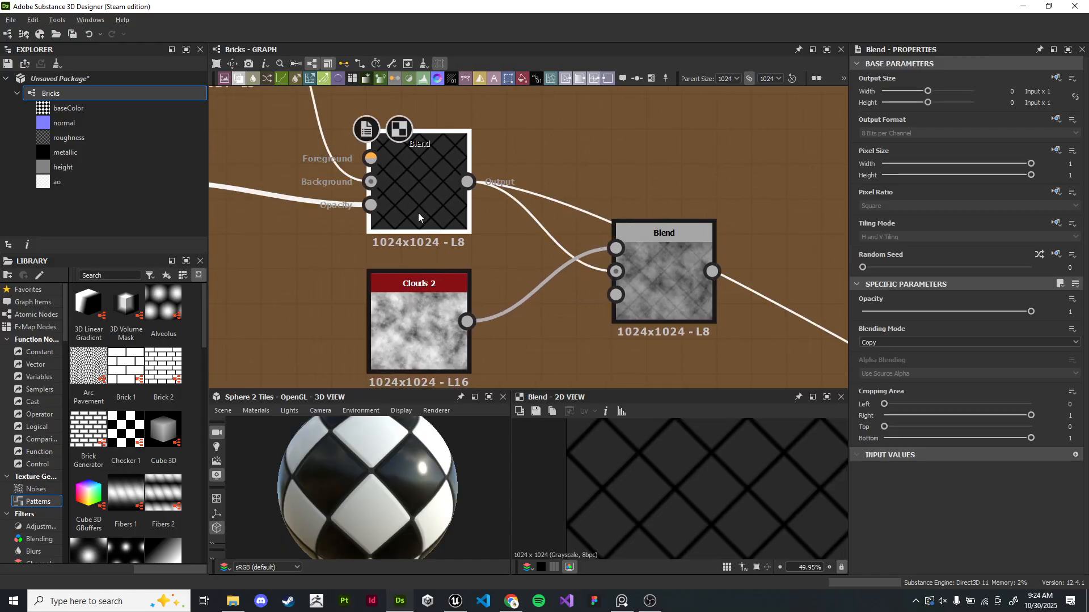
click(646, 282)
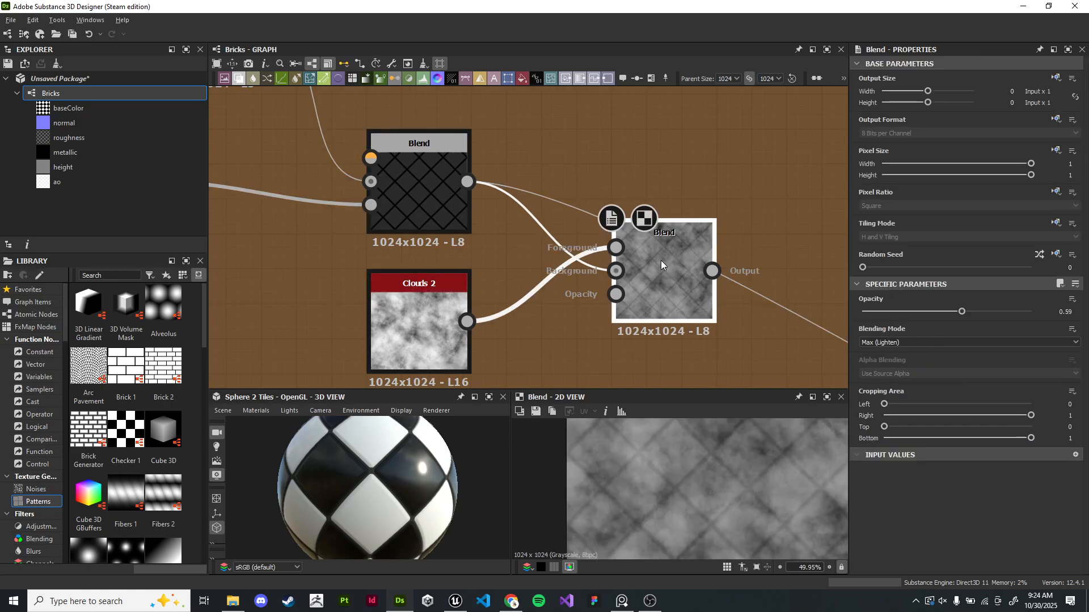
key(f)
drag(962, 312, 877, 319)
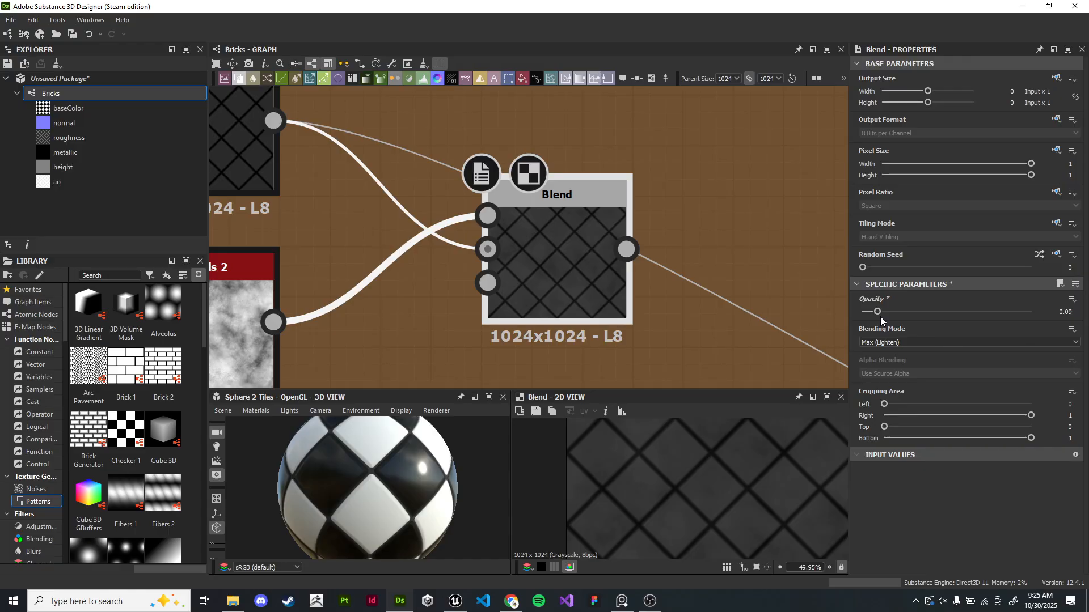
drag(878, 312, 884, 312)
- Try other blending modes on that Blend node before returning to Max (Lighten)
click(914, 341)
click(911, 352)
key(Down)
key(Down)
key(Down)
key(Down)
key(Down)
key(Down)
key(Down)
key(Down)
key(Down)
key(Down)
key(Down)
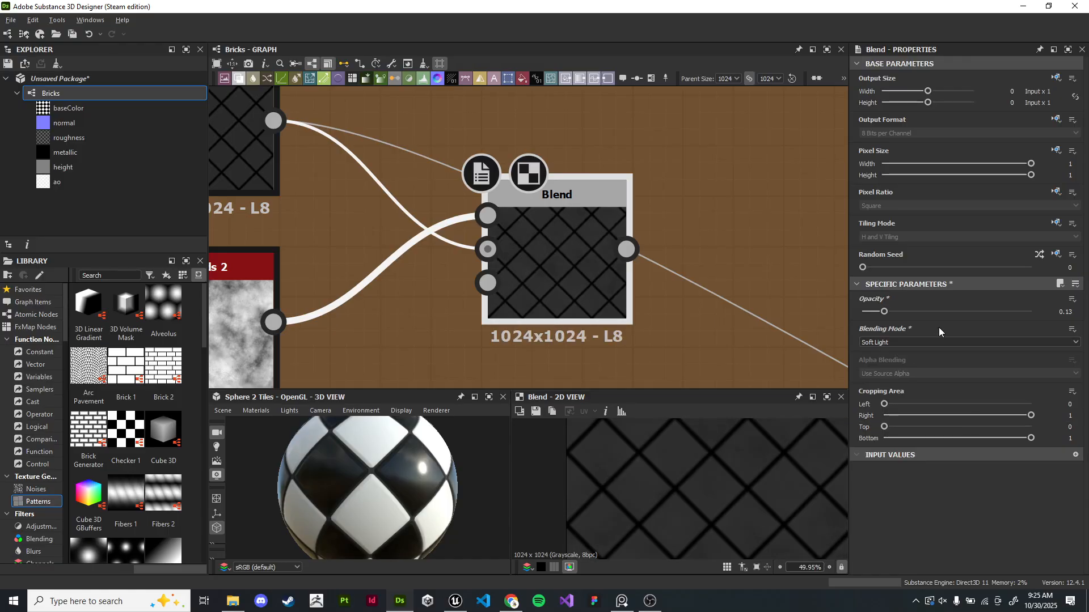
click(915, 344)
click(910, 352)
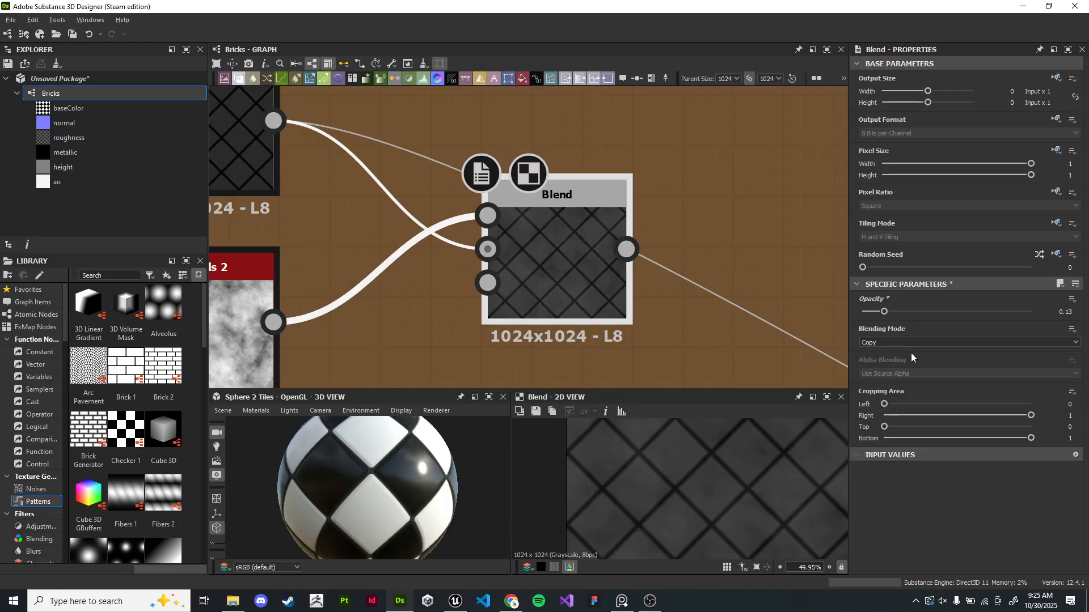
key(Down)
key(Down)
key(Down)
key(Down)
key(Down)
key(Down)
key(Down)
key(Down)
key(Down)
key(Down)
key(Down)
key(Up)
key(Up)
key(Up)
key(Up)
key(Up)
key(Up)
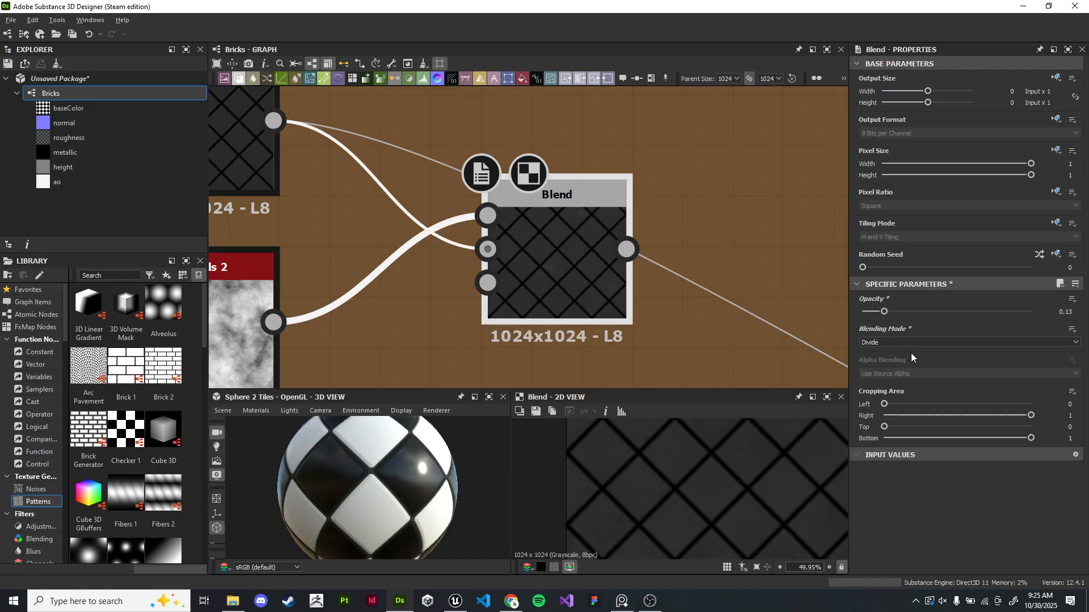
key(Up)
key(Up)
key(Up)
key(Up)
key(Up)
key(Down)
key(Down)
key(Down)
key(Down)
key(Down)
key(Down)
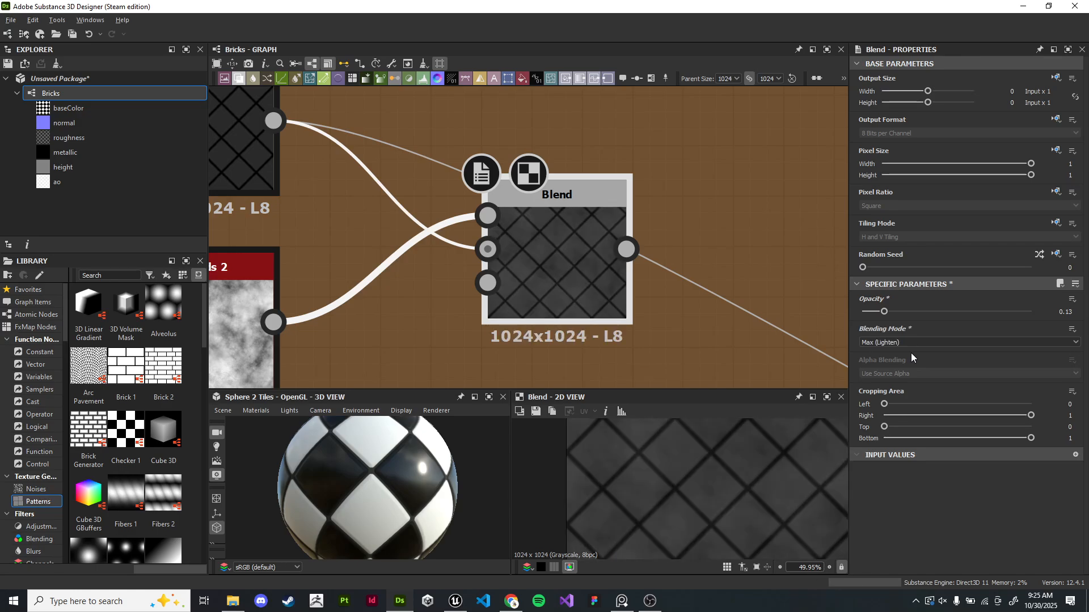
key(Up)
- Compare the two roughness Blend nodes' outputs in the 2D view and on the 3D sphere
scroll(741, 249, down, 3)
click(443, 189)
double_click(635, 253)
scroll(731, 458, up, 5)
middle_drag(731, 458, 679, 475)
scroll(682, 475, down, 7)
scroll(697, 474, down, 2)
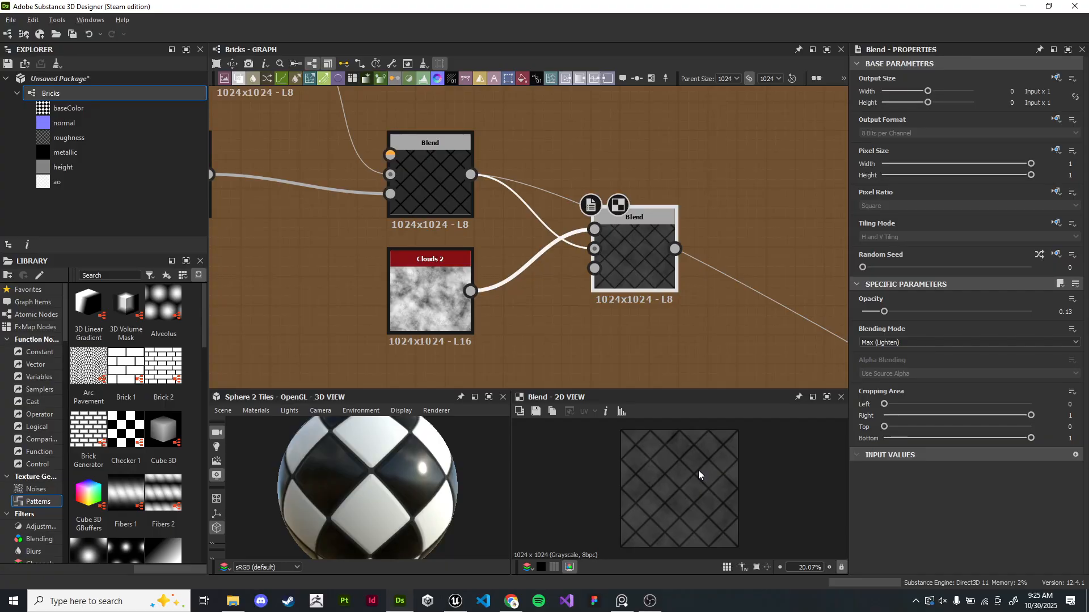
double_click(442, 176)
double_click(618, 261)
scroll(406, 475, up, 3)
mouse_move(406, 475)
mouse_down()
mouse_move(390, 465)
mouse_move(413, 465)
mouse_up()
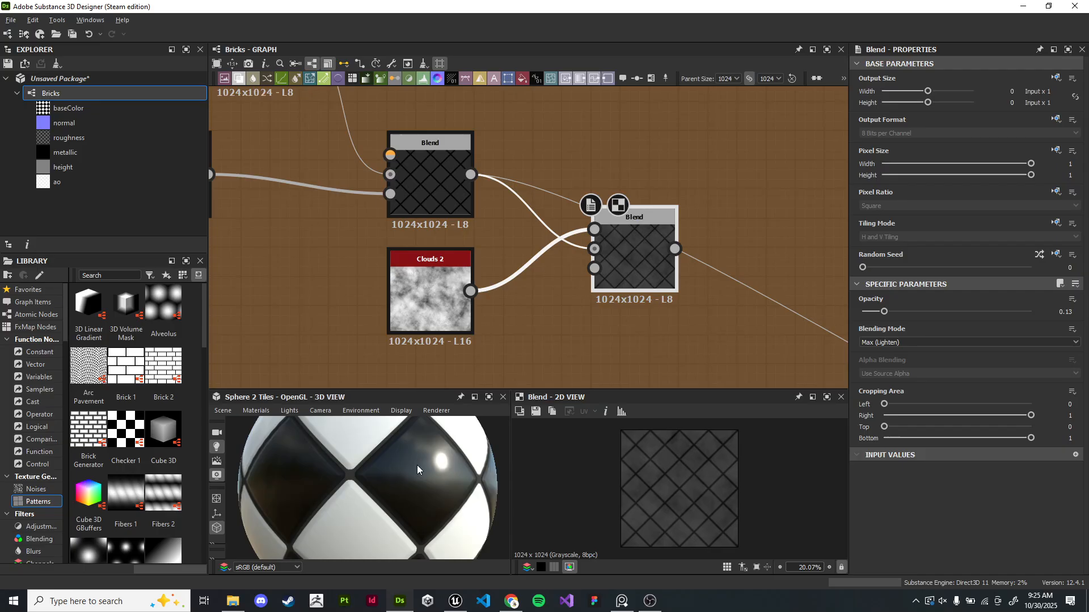
scroll(406, 471, down, 4)
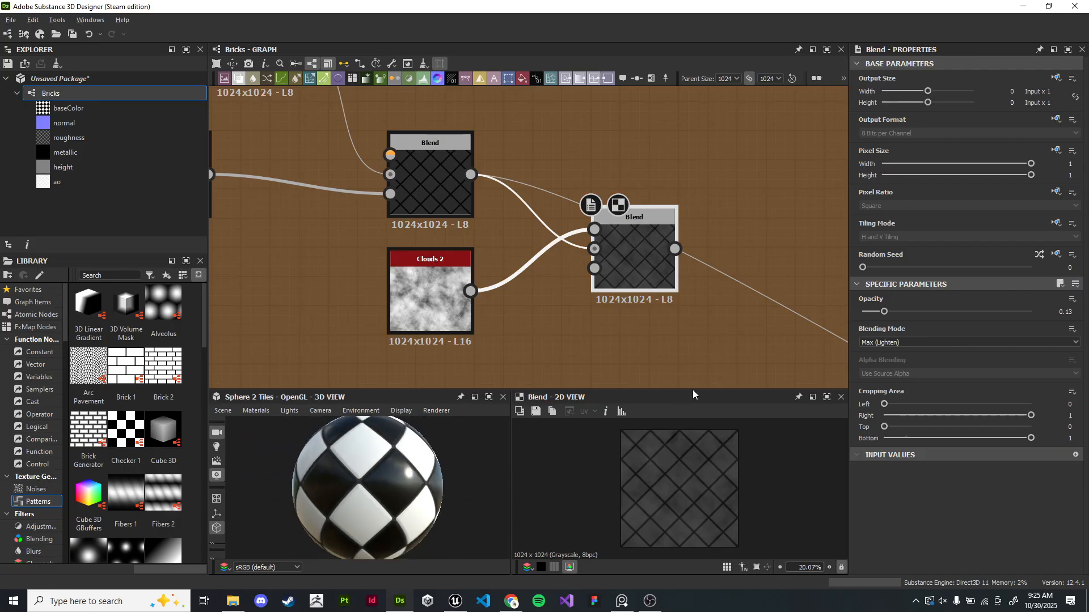
scroll(558, 221, down, 3)
scroll(743, 234, down, 2)
- Rearrange the Clouds blend and the lower Blend node within the roughness chain
middle_drag(747, 236, 549, 217)
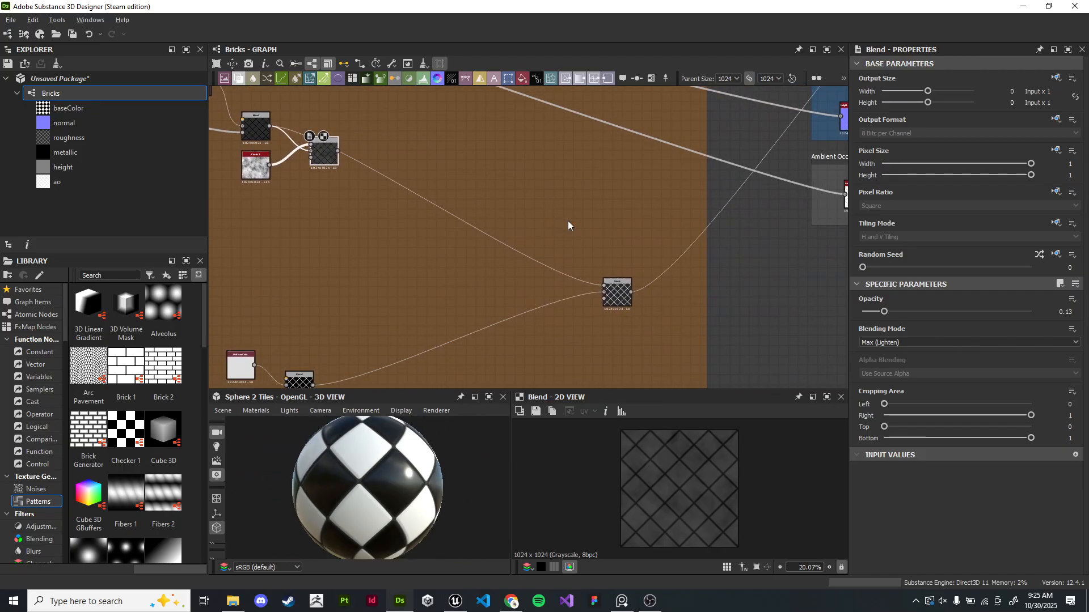
scroll(652, 288, up, 9)
double_click(483, 331)
scroll(752, 481, up, 8)
scroll(724, 475, down, 9)
scroll(412, 316, down, 5)
middle_drag(377, 273, 754, 335)
middle_drag(363, 210, 760, 363)
scroll(746, 335, down, 3)
drag(524, 242, 541, 275)
scroll(742, 330, down, 1)
middle_drag(743, 330, 532, 228)
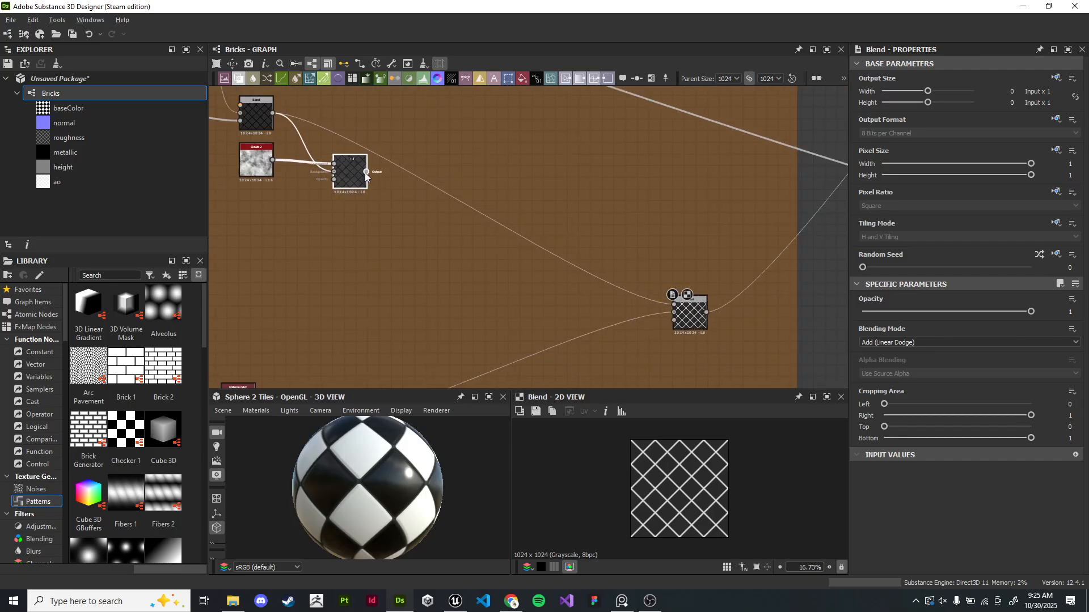
- Inspect the Add Blend node and the Blend node with Uniform Color in the 2D view
click(674, 306)
scroll(694, 475, up, 8)
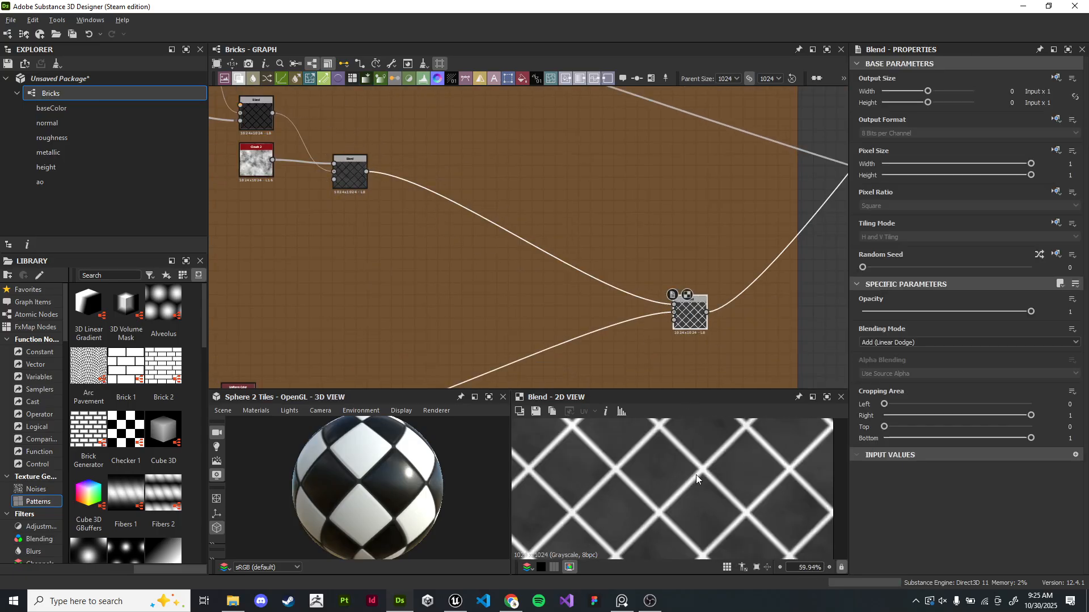
scroll(700, 502, down, 1)
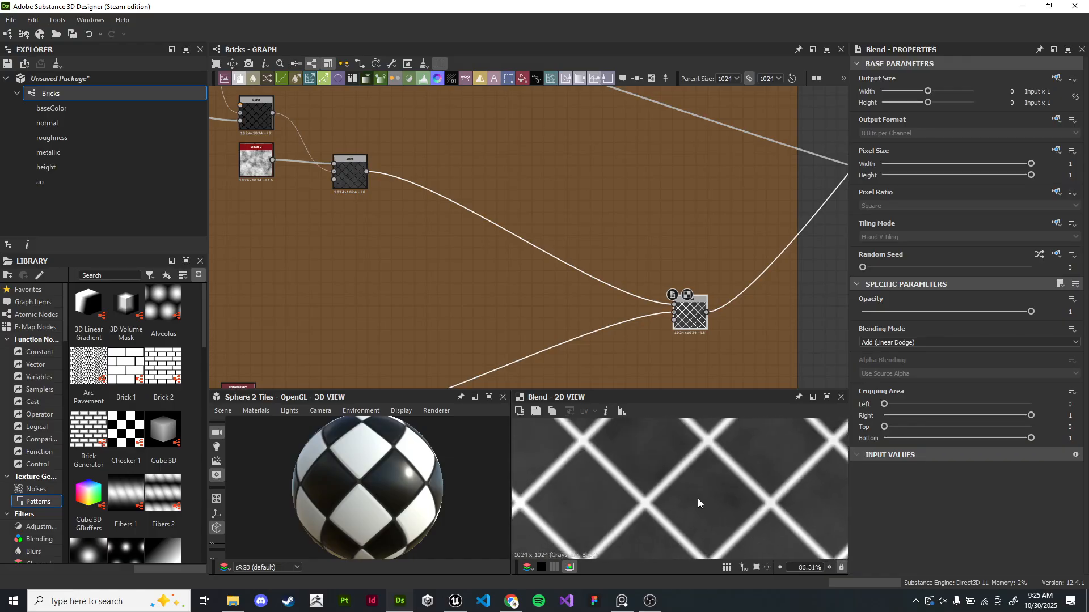
scroll(692, 462, down, 7)
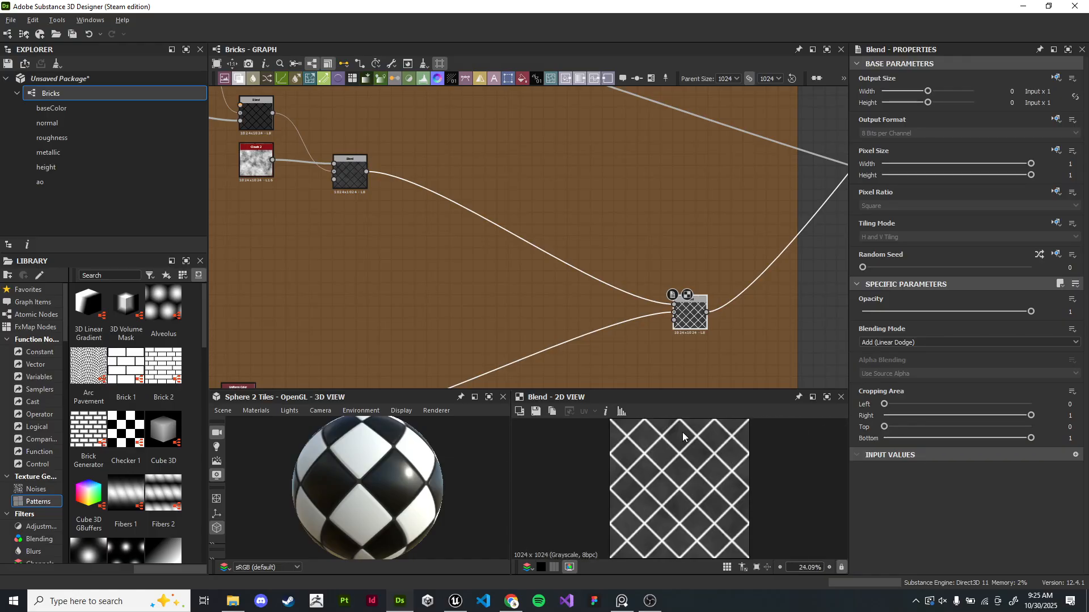
scroll(513, 263, down, 6)
scroll(566, 297, up, 10)
middle_drag(640, 244, 559, 322)
double_click(502, 273)
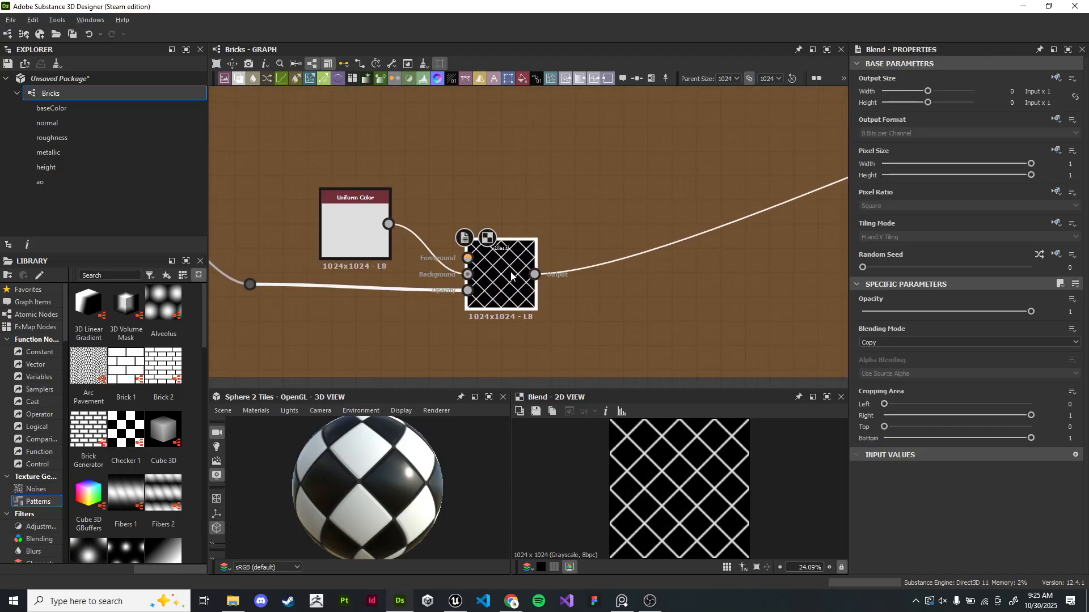
middle_drag(502, 274, 414, 260)
scroll(723, 438, up, 1)
scroll(723, 437, up, 4)
middle_drag(597, 338, 633, 314)
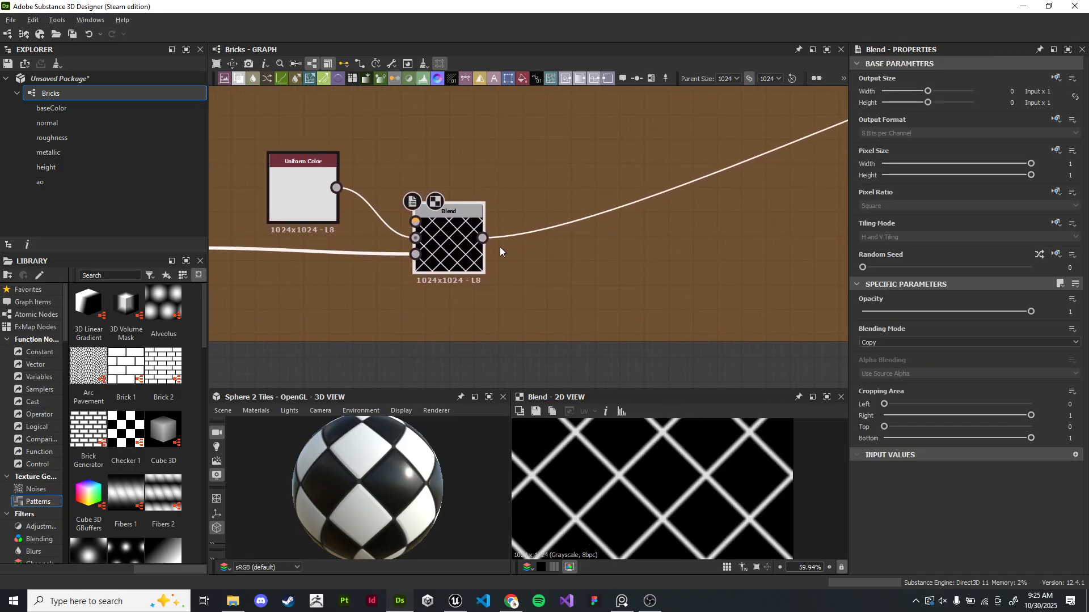
scroll(736, 475, up, 4)
scroll(692, 481, up, 6)
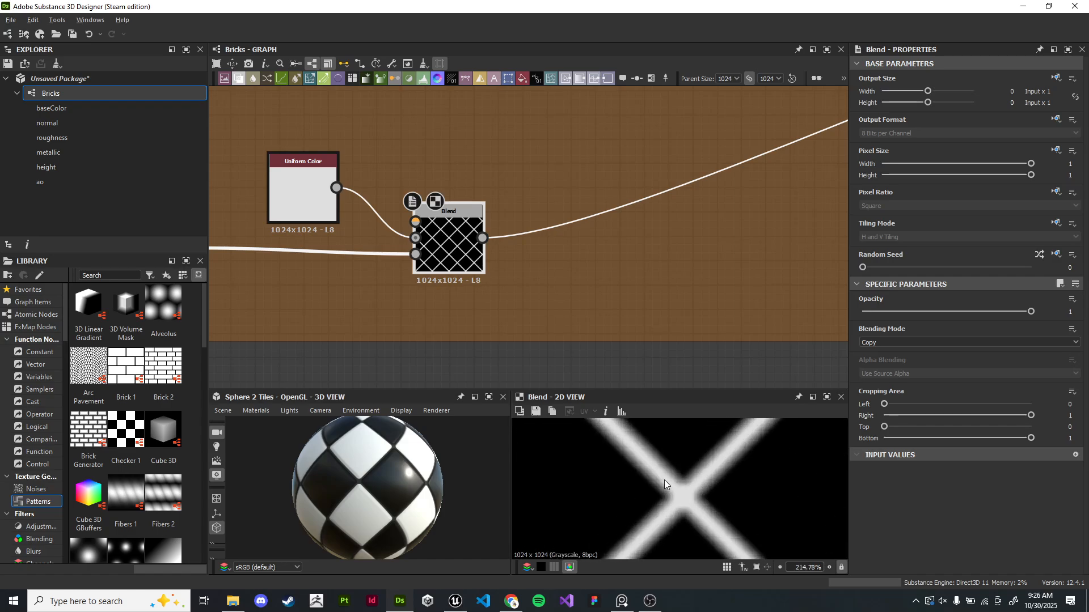
- Add a Bevel node fed by the output of the Blend node holding the diagonal lines
drag(483, 238, 738, 269)
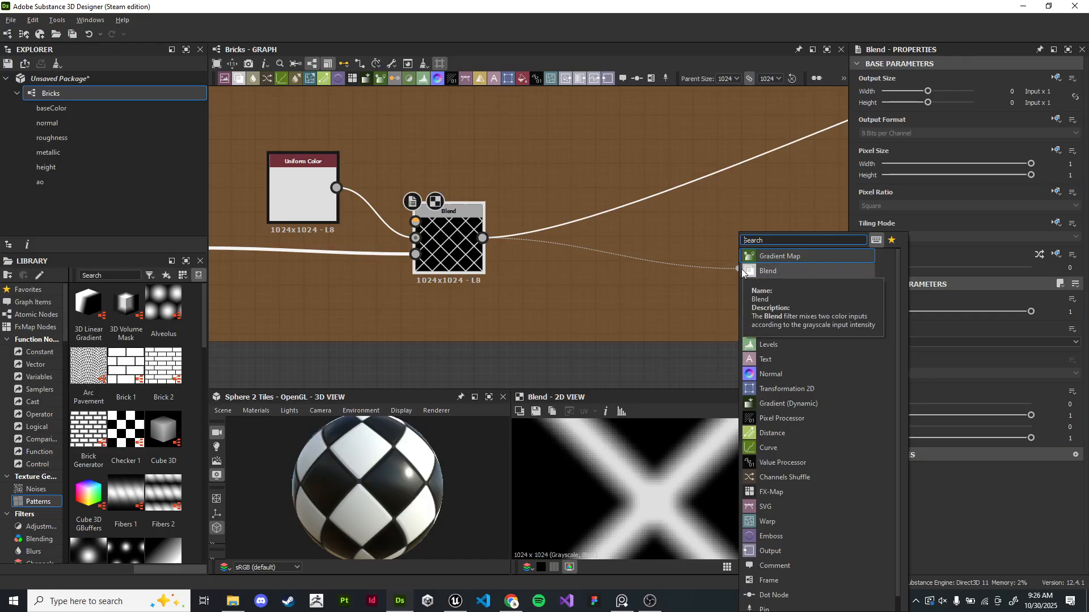
text(bevel)
key(Return)
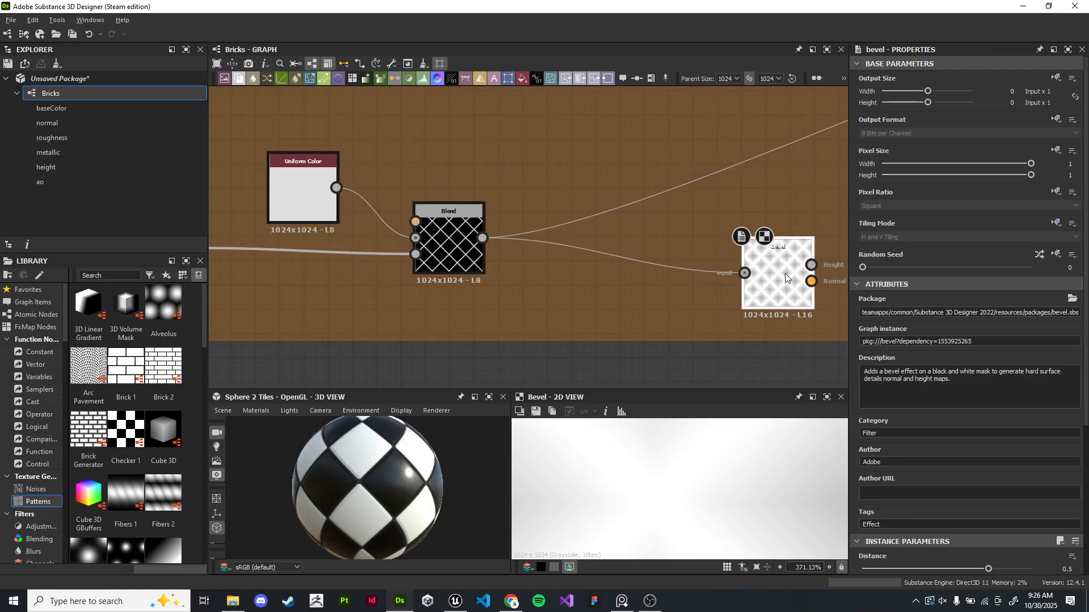
- Move the Bevel node and set its distance to about -0.05 with Round corners
drag(741, 273, 655, 249)
scroll(902, 465, down, 4)
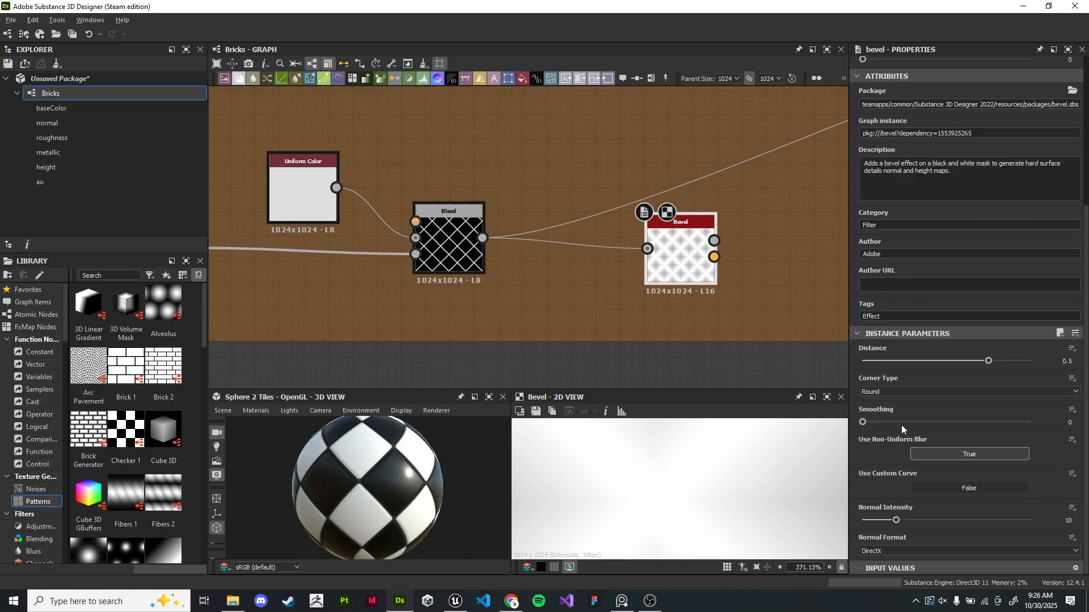
drag(984, 368, 891, 365)
click(904, 391)
click(903, 407)
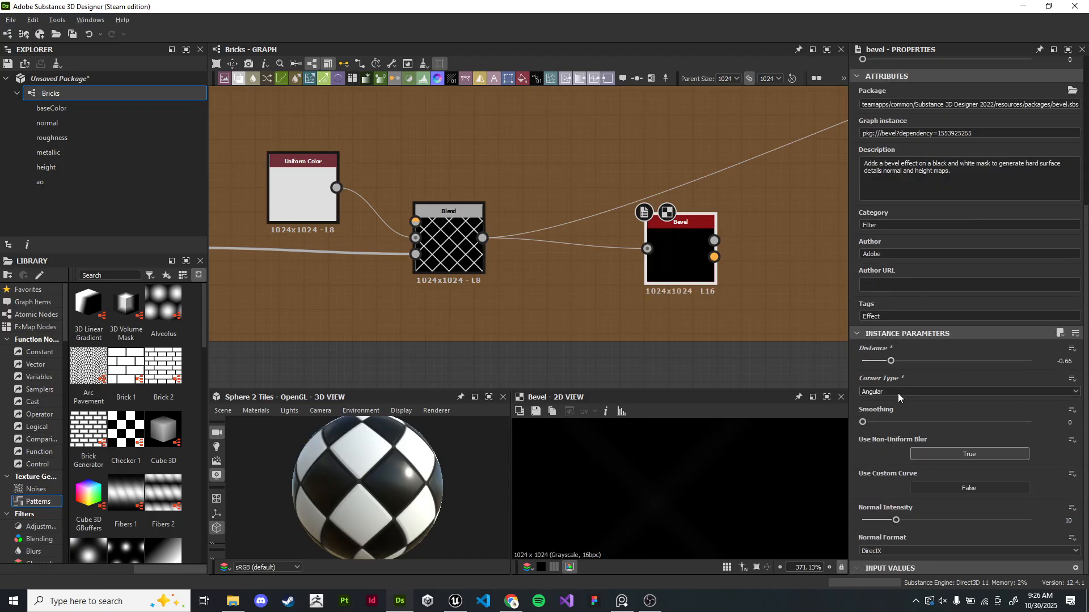
click(885, 392)
click(884, 400)
drag(891, 360, 944, 373)
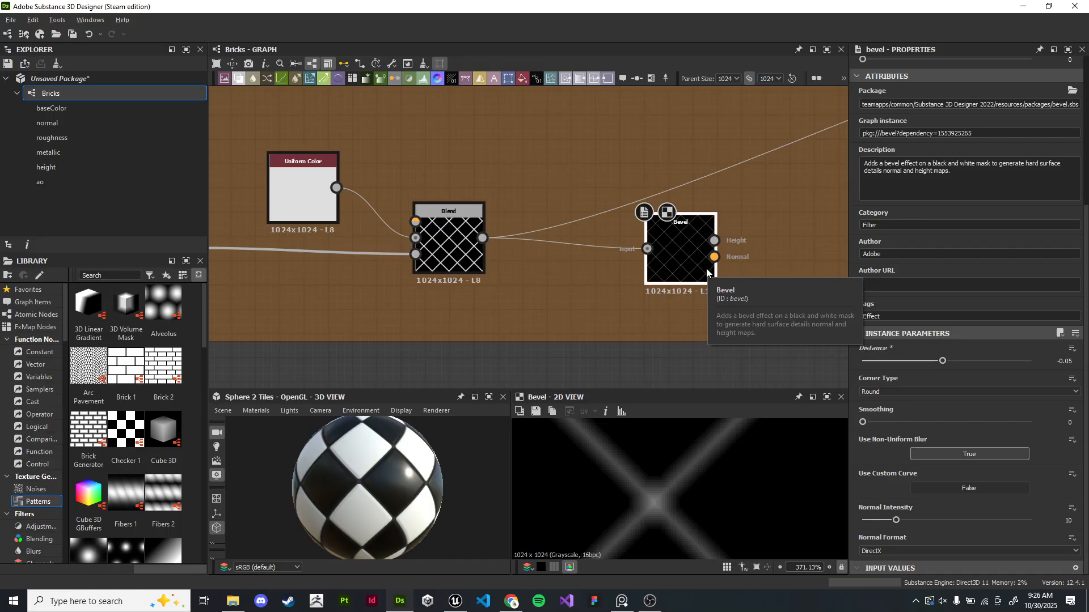
- Add a Blend node with the Bevel height in its foreground and the line Blend in its background
middle_drag(543, 266, 490, 262)
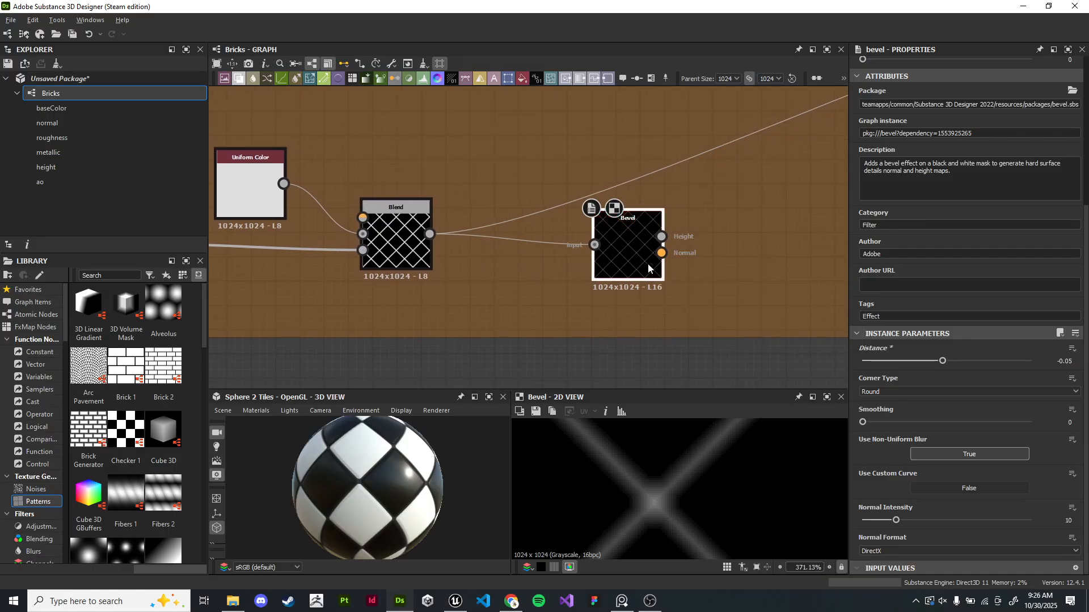
scroll(680, 487, down, 5)
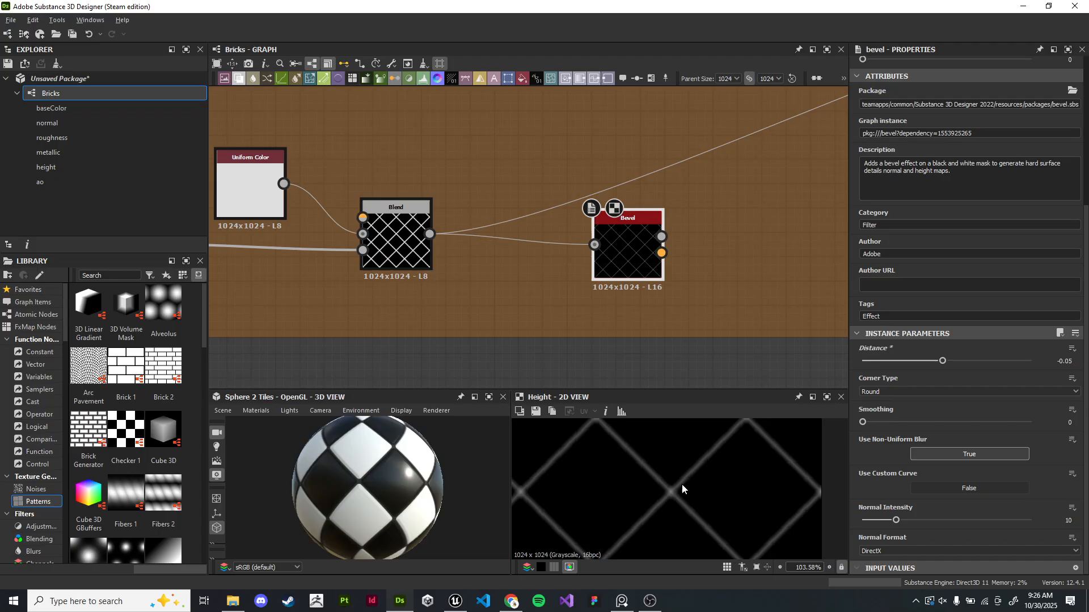
drag(629, 270, 486, 310)
double_click(406, 249)
click(407, 246)
double_click(512, 309)
drag(429, 234, 646, 253)
text(blend)
key(Return)
drag(539, 286, 618, 229)
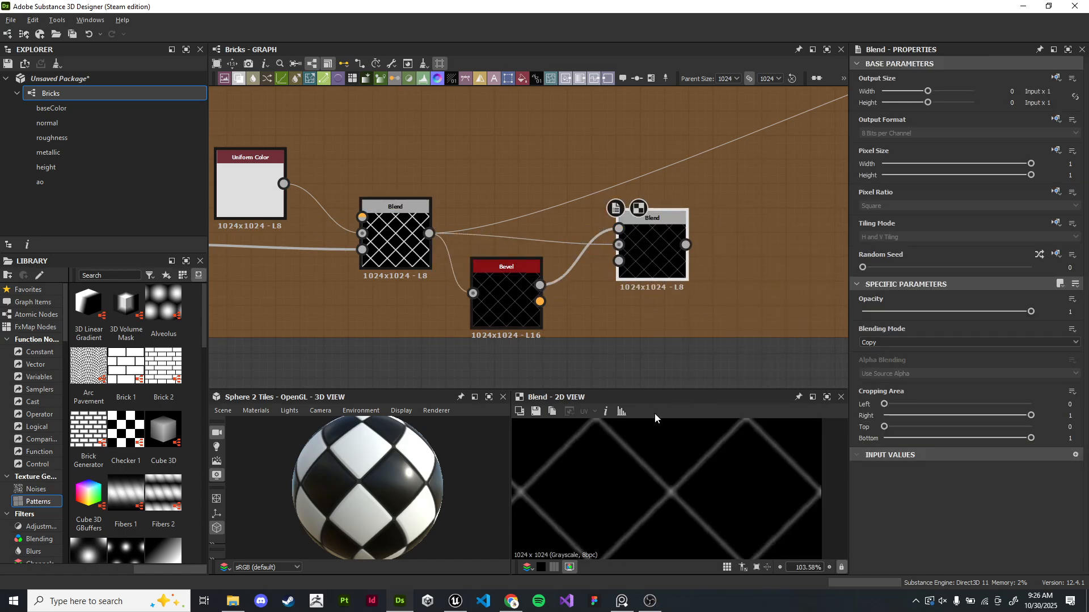
- Set the new Blend node's blending mode to Subtract
scroll(661, 473, up, 4)
scroll(669, 258, up, 1)
scroll(658, 258, up, 2)
click(909, 342)
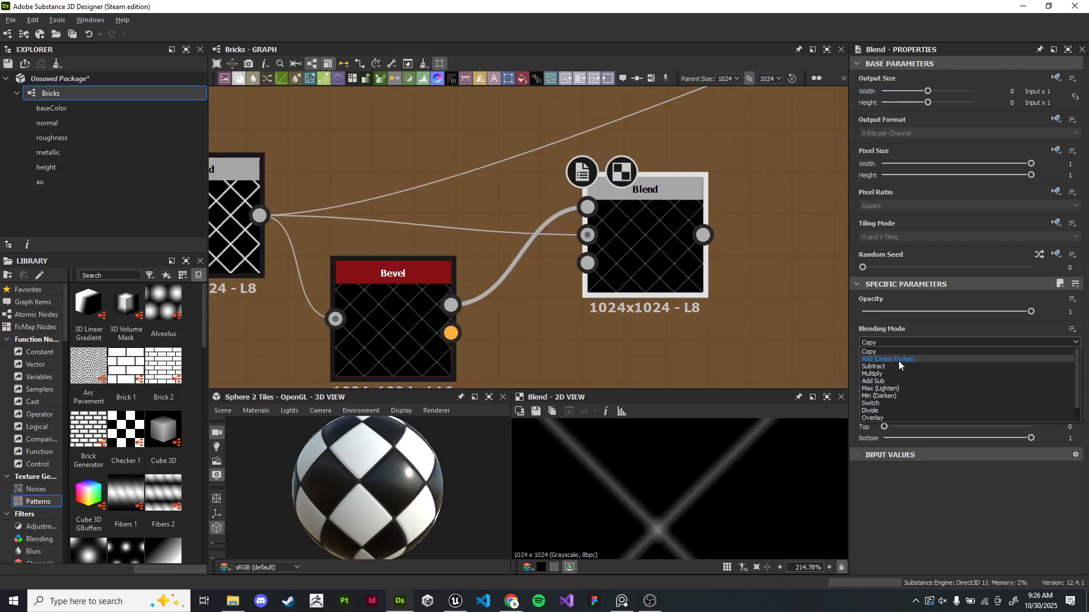
click(895, 373)
mouse_move(1031, 311)
mouse_down()
mouse_move(872, 315)
mouse_move(1024, 311)
mouse_up()
click(916, 340)
click(902, 365)
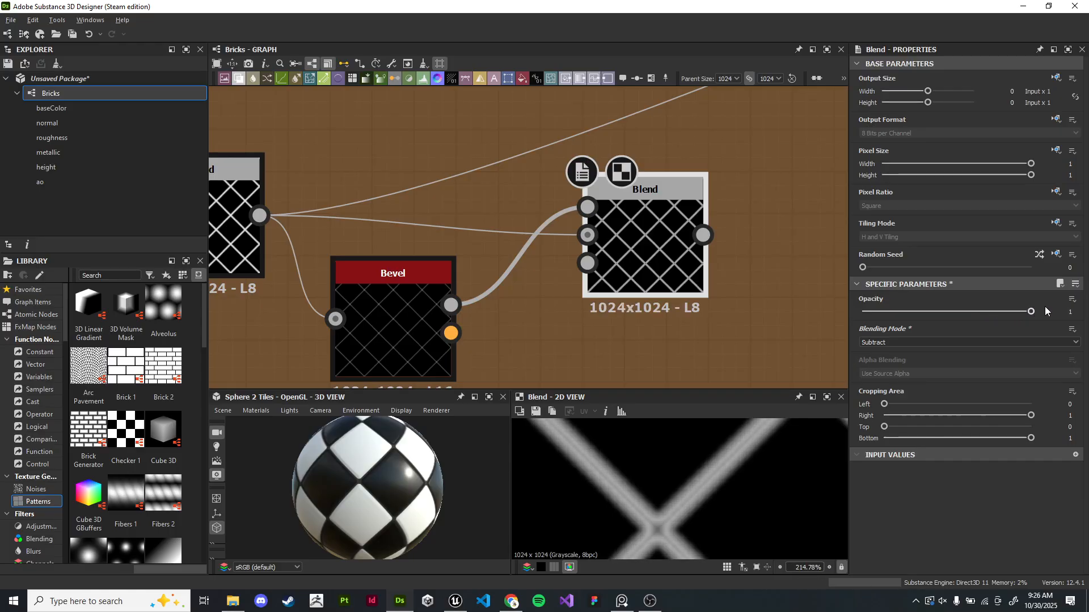
- Inspect the subtracted line result and the Bevel node's parameters
click(397, 323)
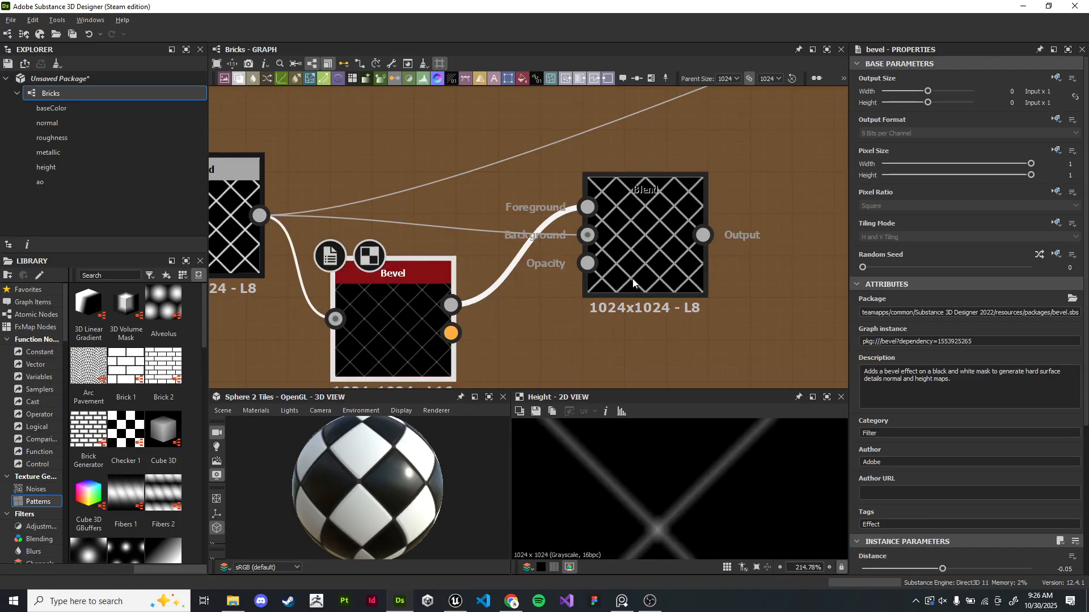
click(658, 253)
middle_drag(663, 276, 639, 250)
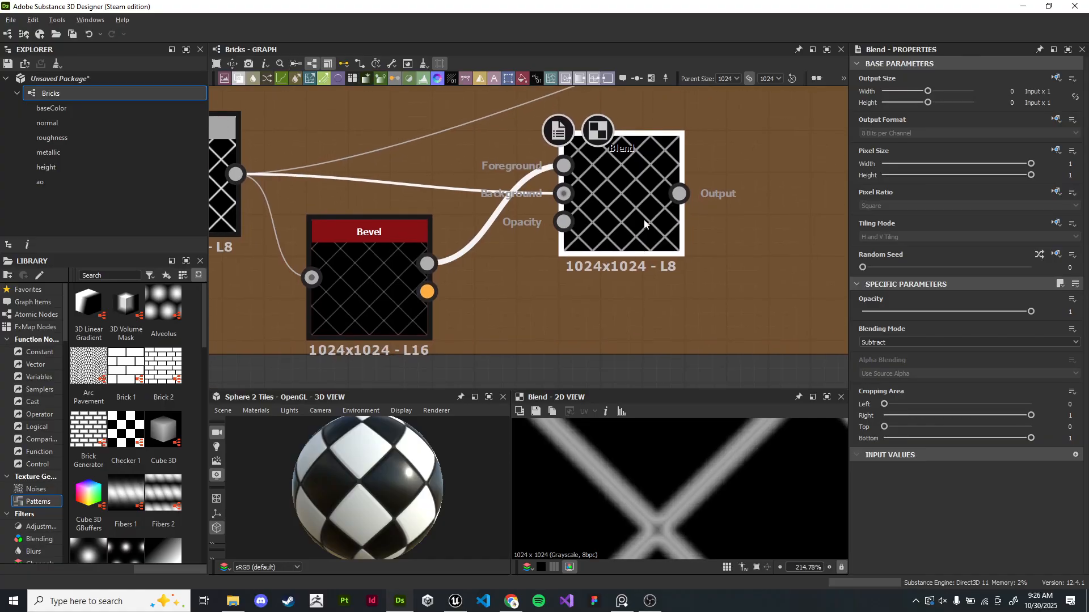
drag(648, 390, 648, 309)
scroll(700, 433, down, 5)
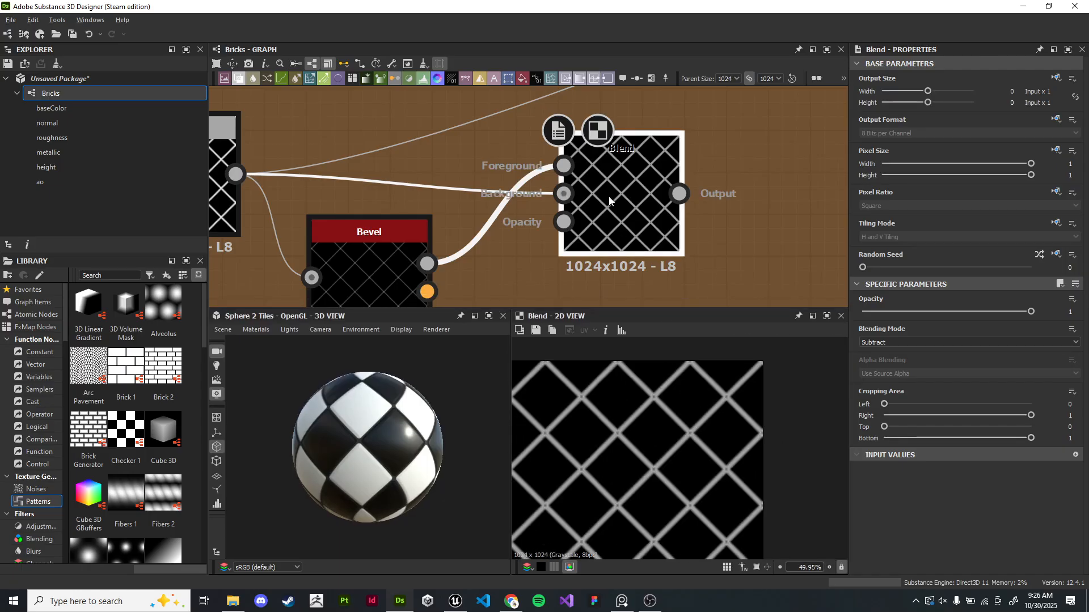
middle_drag(614, 206, 650, 142)
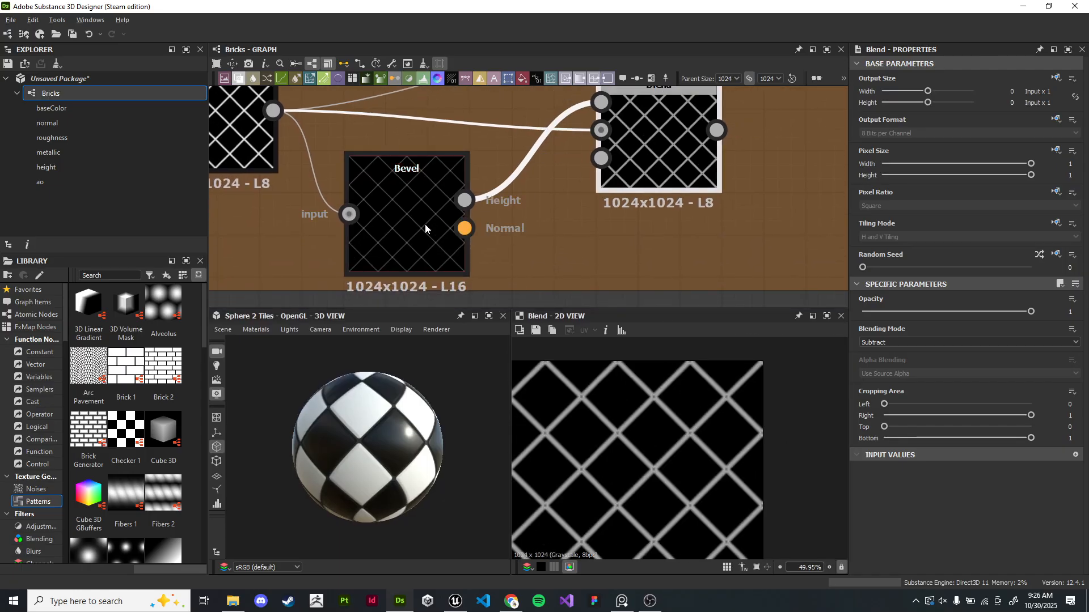
click(409, 223)
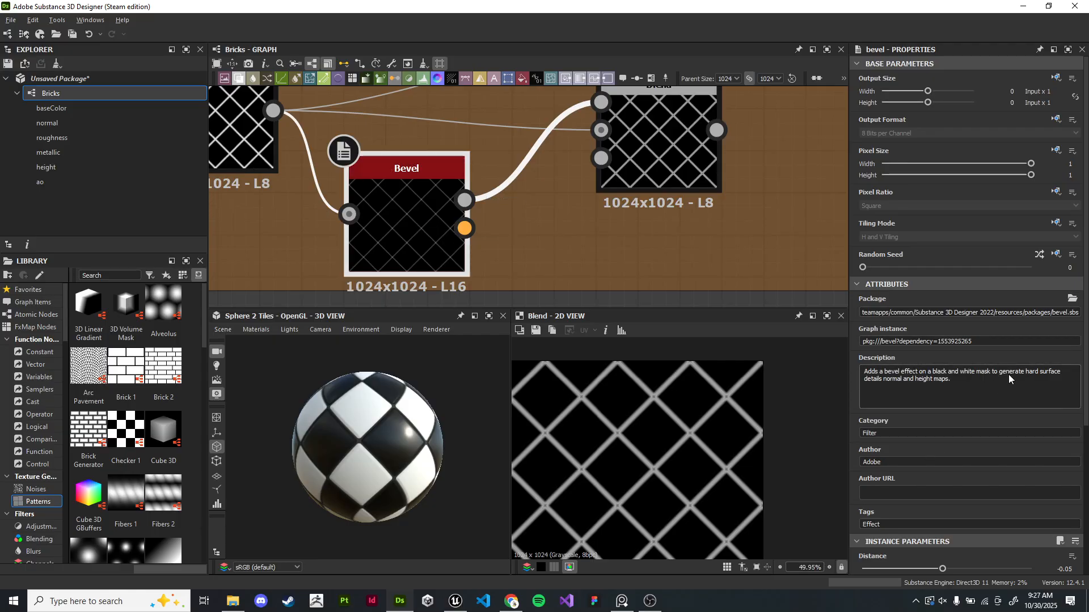
scroll(668, 227, up, 3)
scroll(651, 405, up, 5)
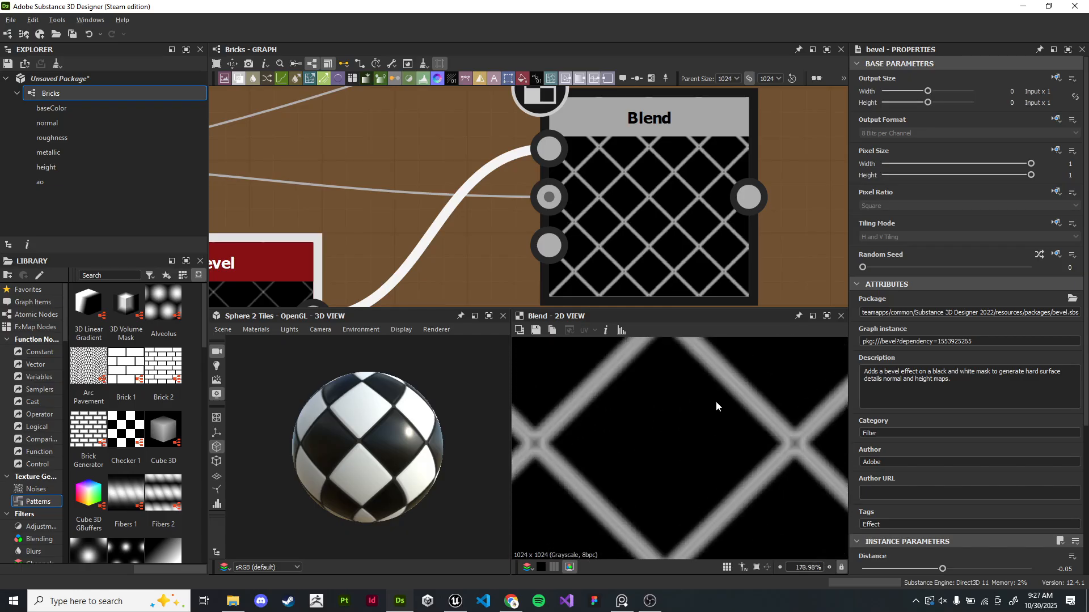
scroll(715, 415, up, 1)
scroll(930, 472, down, 5)
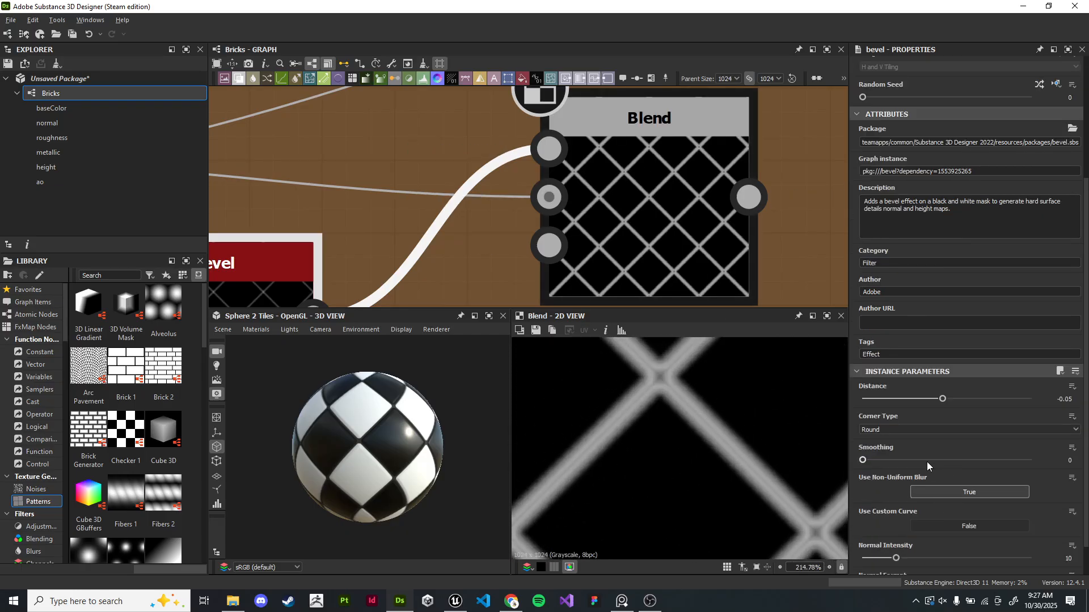
- Set the Bevel's smoothing to about 1.54 and its distance to about -0.06
mouse_move(941, 394)
mouse_down()
mouse_move(931, 393)
mouse_move(944, 397)
mouse_up()
drag(863, 460, 914, 460)
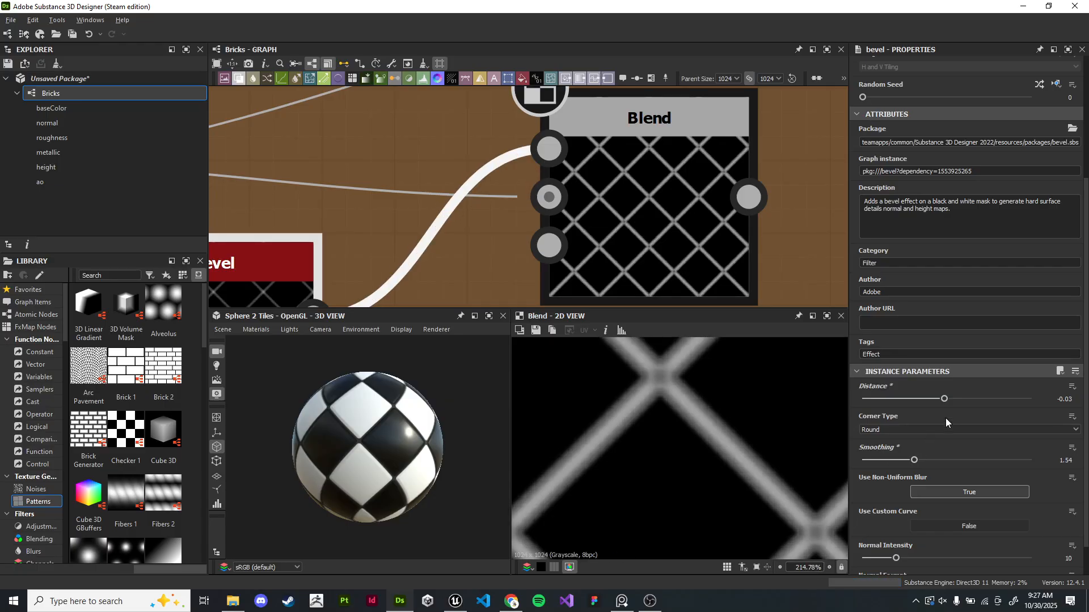
drag(944, 398, 942, 400)
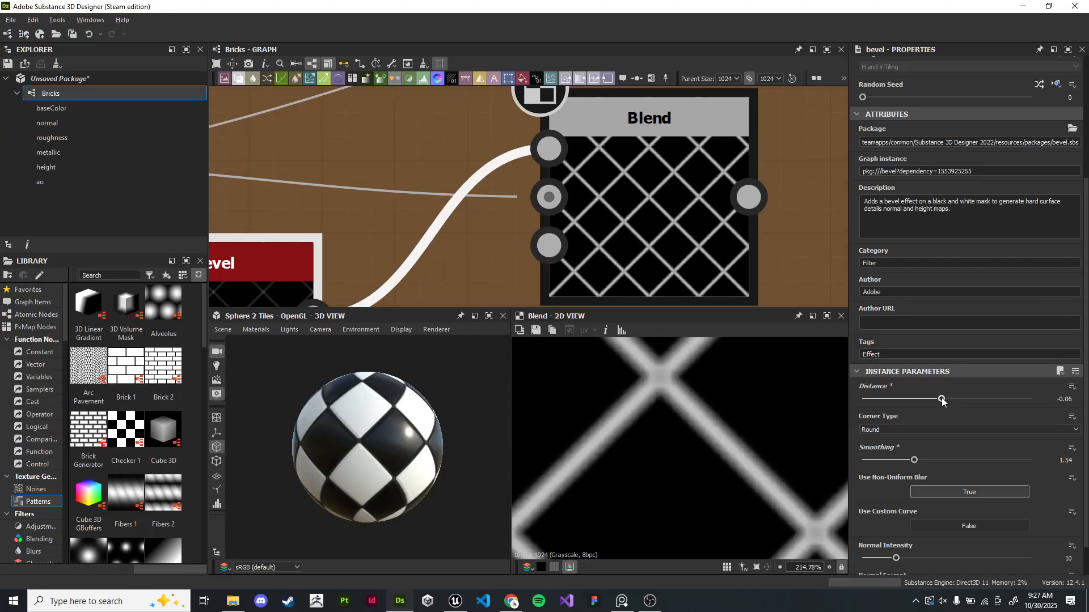
- Add a new Blend node connected to the output of the subtracted line Blend
scroll(690, 261, down, 5)
scroll(734, 474, down, 4)
middle_drag(624, 267, 553, 209)
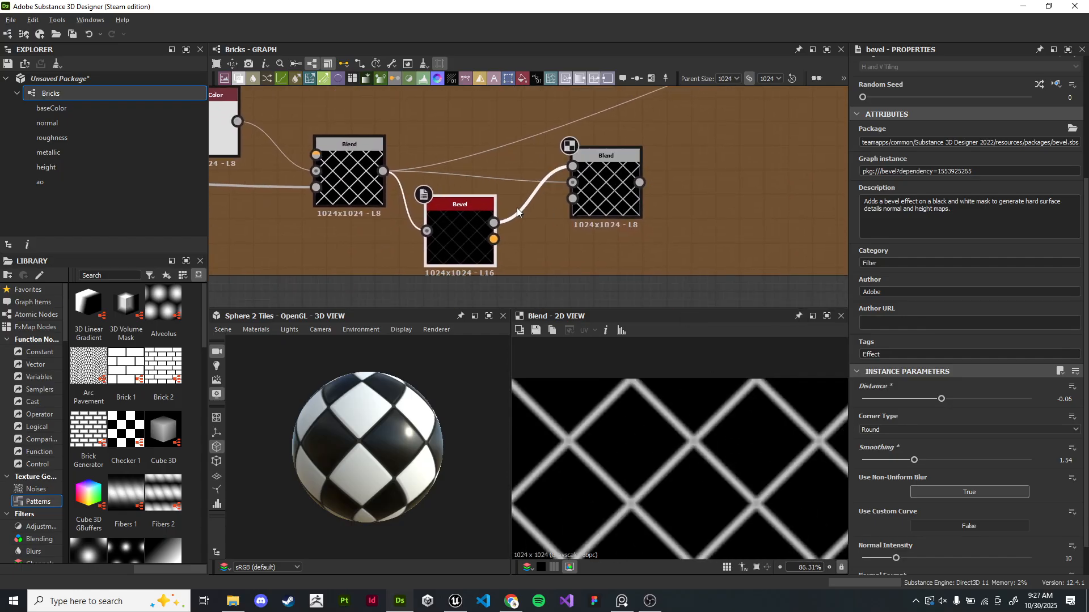
click(601, 193)
scroll(601, 190, down, 2)
middle_drag(702, 236, 571, 223)
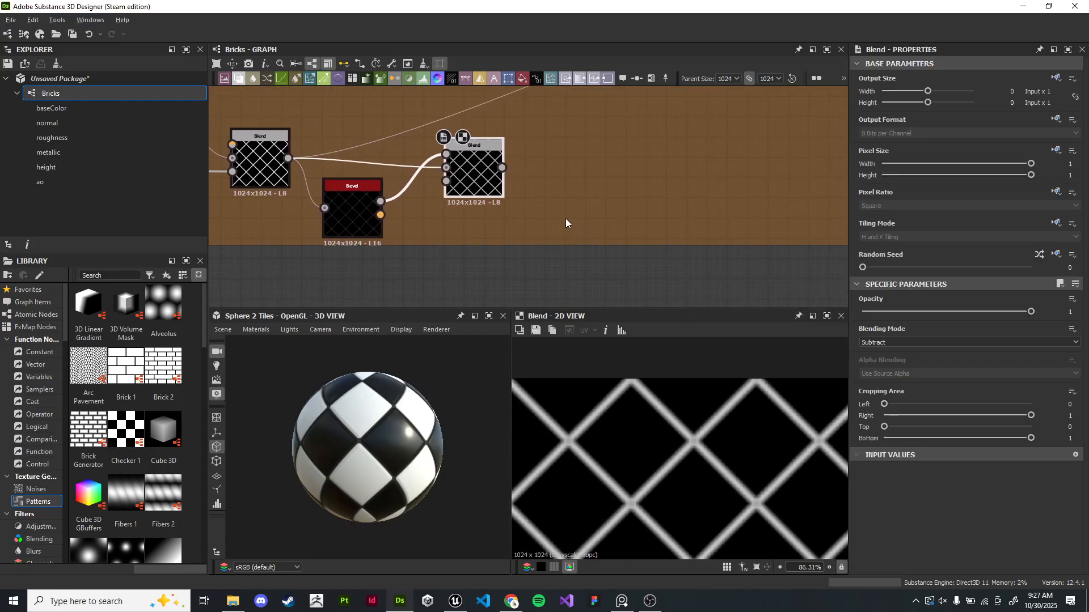
drag(503, 168, 648, 145)
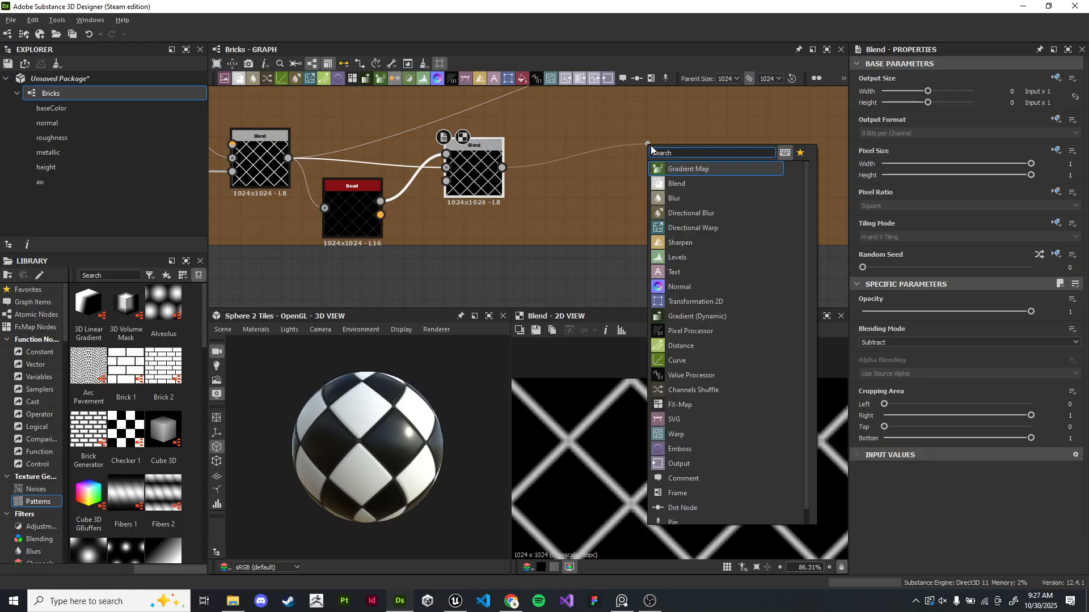
text(blend)
key(Return)
- Add a BnW Spots 1 noise and connect it to the new Blend node's foreground
scroll(669, 190, up, 2)
scroll(139, 426, down, 3)
click(55, 490)
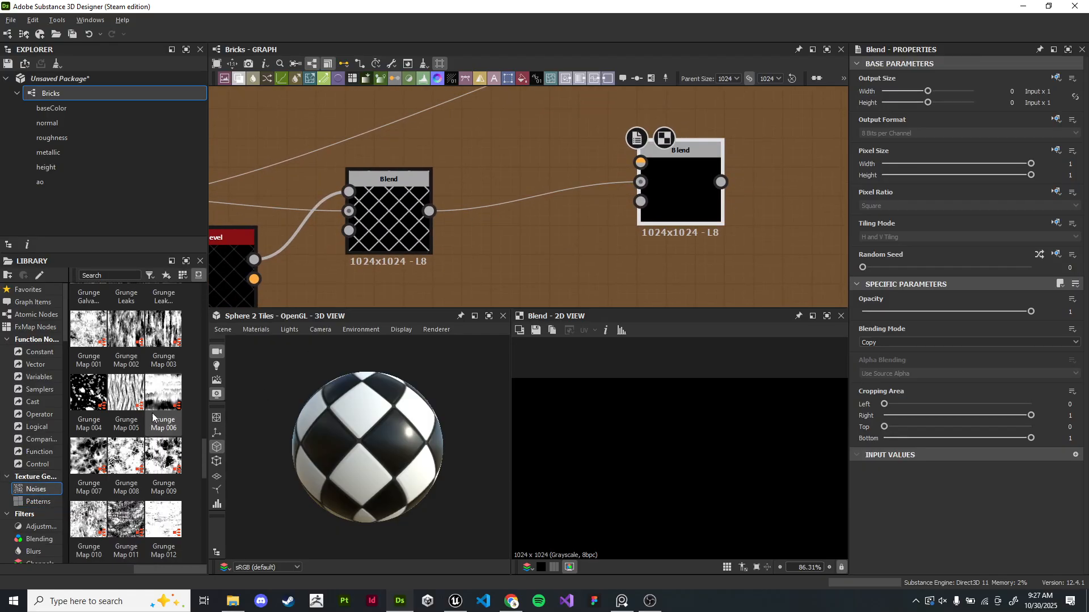
scroll(148, 352, down, 3)
scroll(147, 341, up, 15)
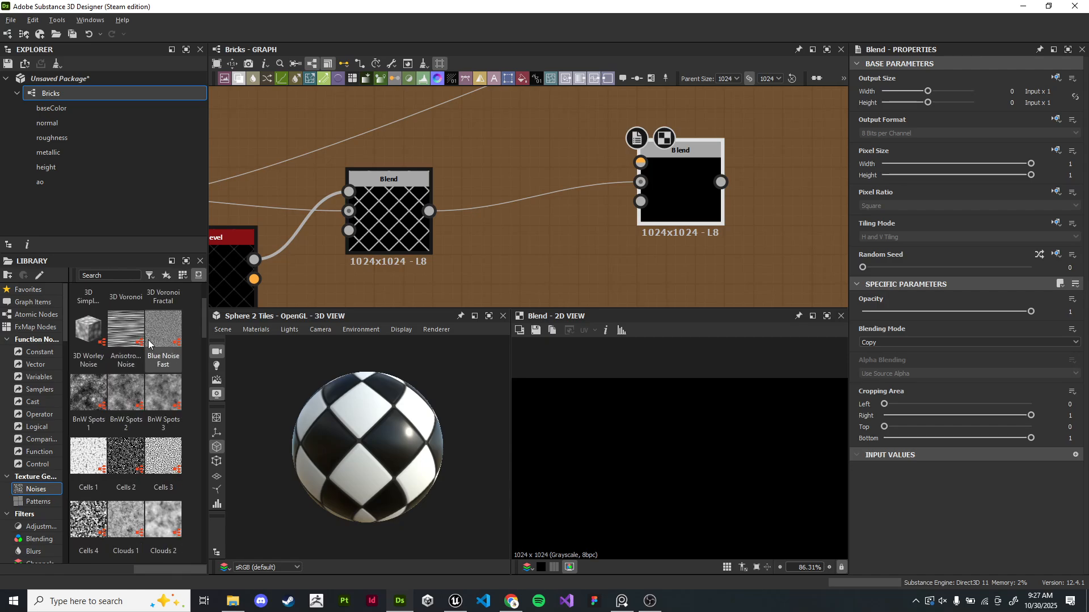
drag(88, 391, 539, 149)
middle_drag(586, 141, 482, 160)
drag(471, 154, 537, 164)
click(549, 164)
- Set the new Blend node's blending mode to Multiply and its opacity to about 0.55
click(900, 348)
click(902, 373)
scroll(719, 430, up, 5)
scroll(647, 433, down, 4)
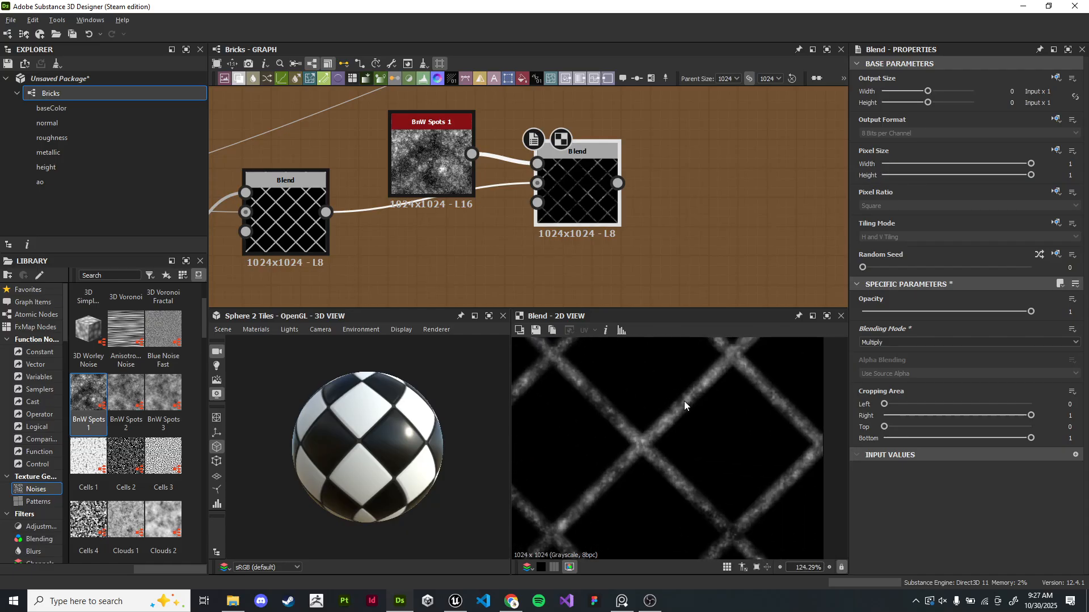
drag(584, 206, 806, 227)
scroll(760, 433, down, 4)
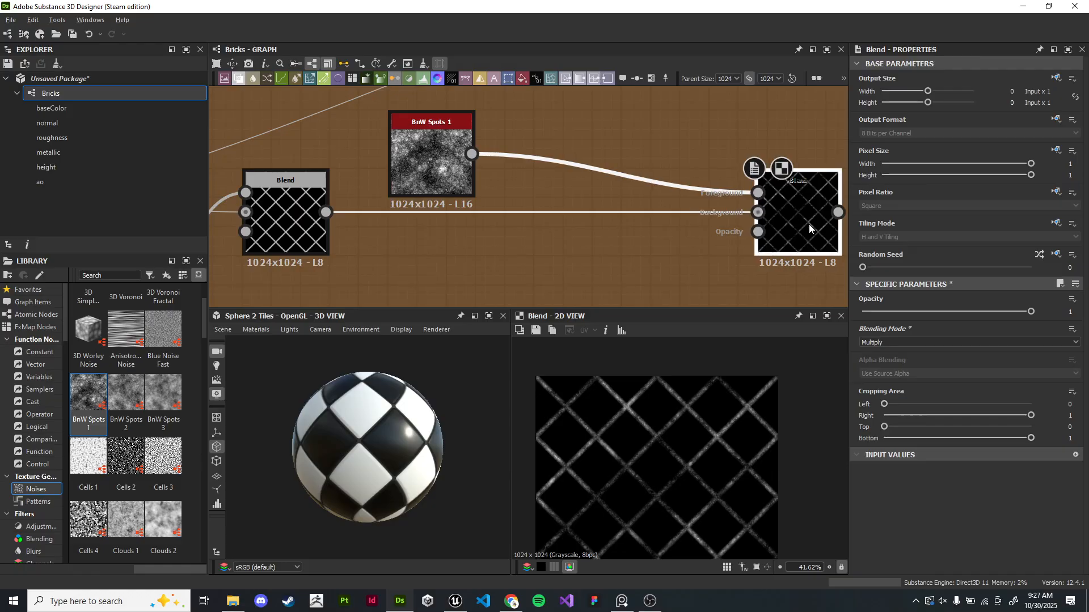
scroll(716, 434, up, 5)
drag(1002, 309, 954, 311)
scroll(735, 480, up, 1)
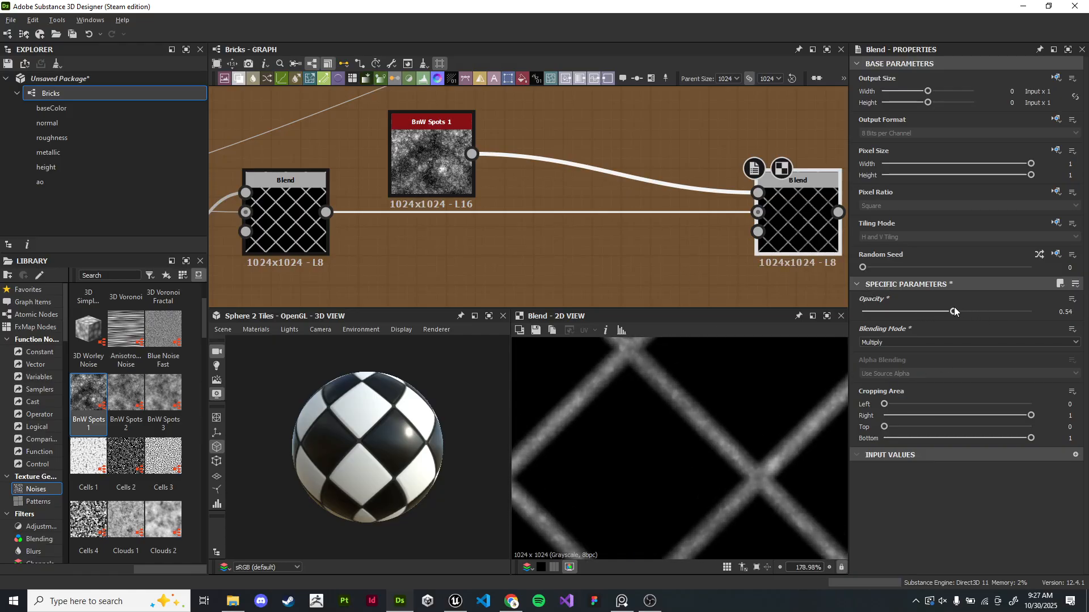
- Rearrange the Multiply Blend and BnW Spots 1 nodes closer to the line chain
scroll(631, 403, down, 4)
drag(805, 211, 635, 210)
drag(422, 158, 450, 144)
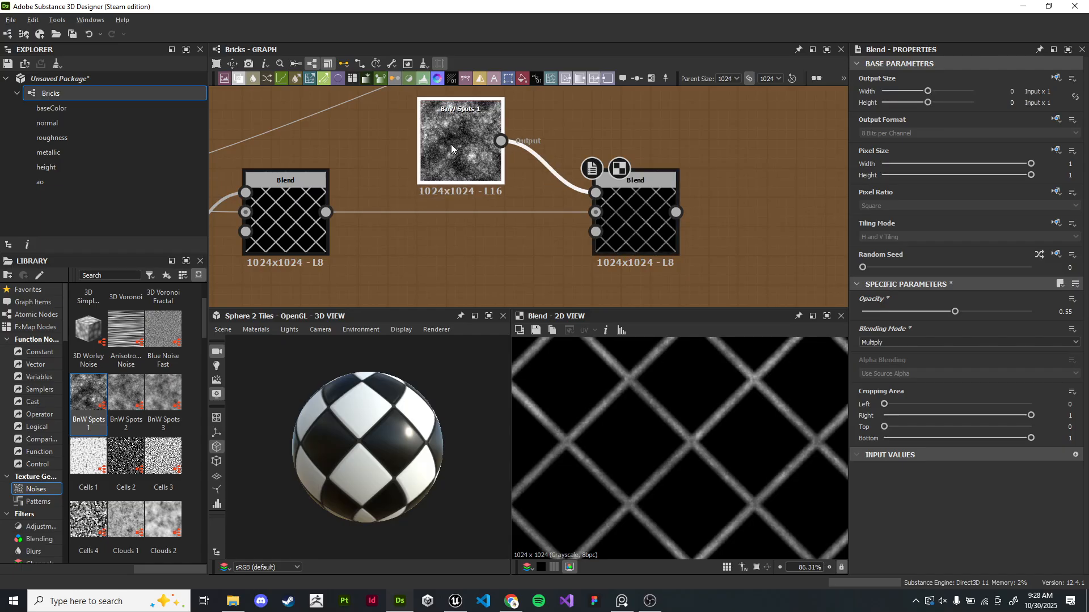
middle_drag(451, 161, 428, 210)
scroll(490, 213, down, 1)
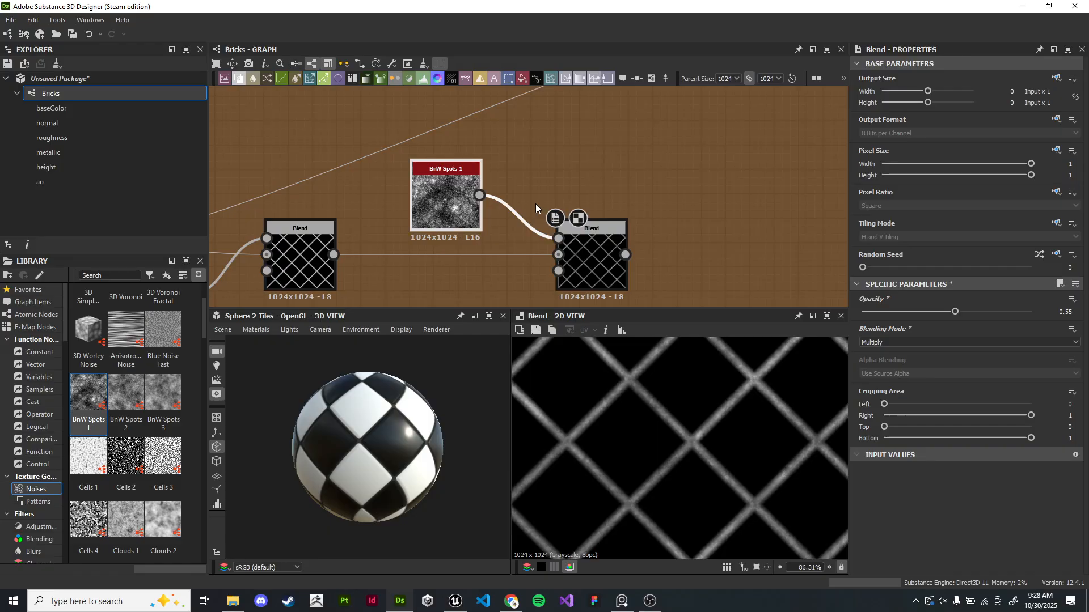
- Connect the Multiply Blend's output into the Add (Linear Dodge) Blend node further down the chain
drag(440, 387, 440, 411)
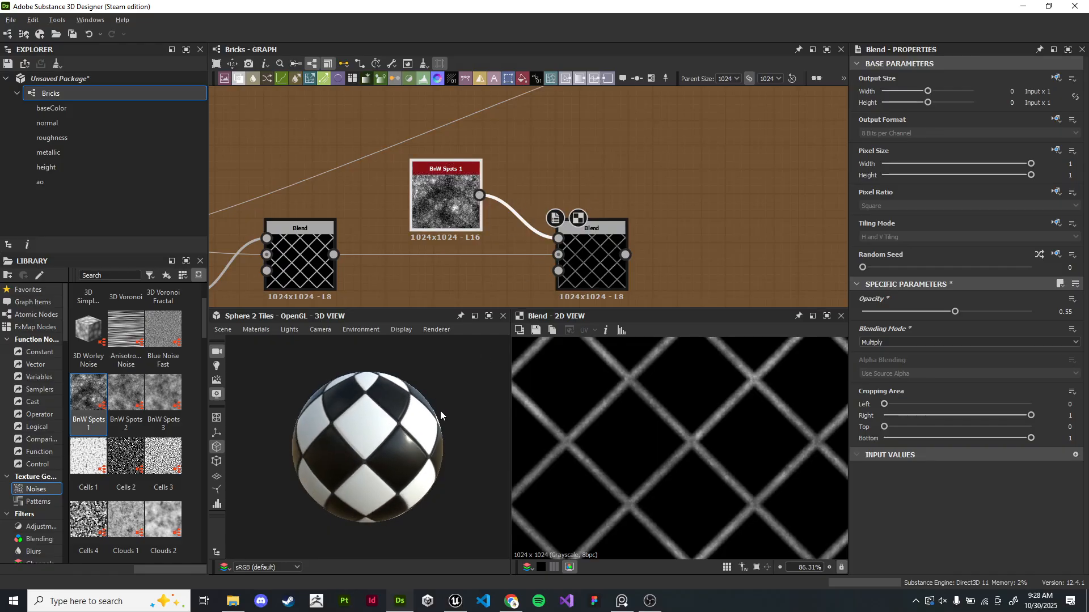
scroll(716, 423, down, 2)
scroll(716, 427, up, 3)
scroll(708, 199, down, 4)
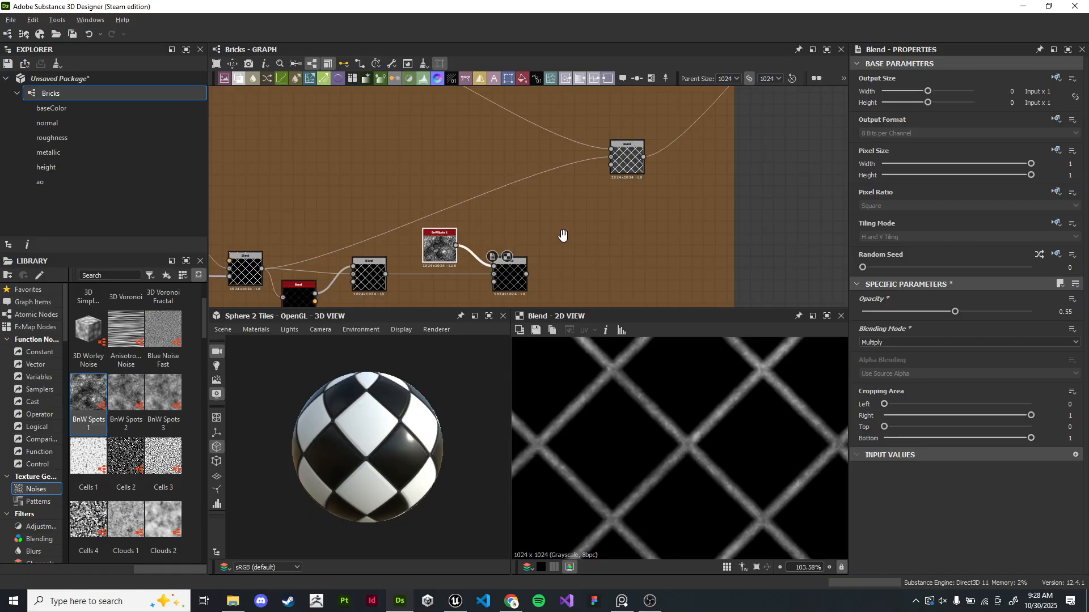
drag(514, 280, 612, 176)
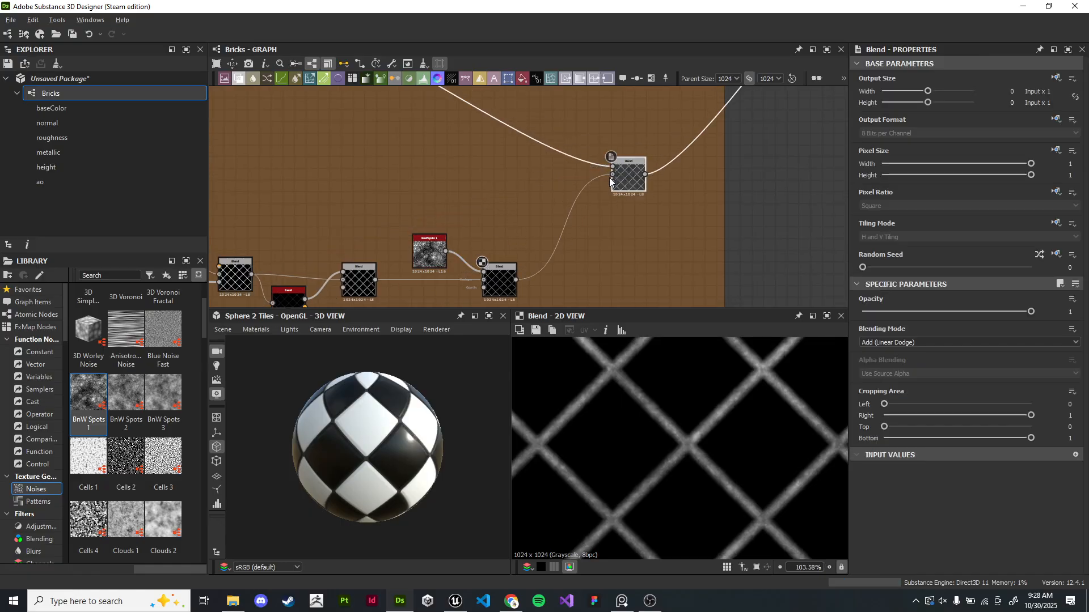
- Inspect the Add (Linear Dodge) Blend result in the 2D view at several zoom levels
scroll(403, 437, up, 5)
drag(414, 432, 425, 393)
scroll(438, 413, down, 4)
scroll(474, 400, up, 4)
middle_drag(594, 216, 484, 274)
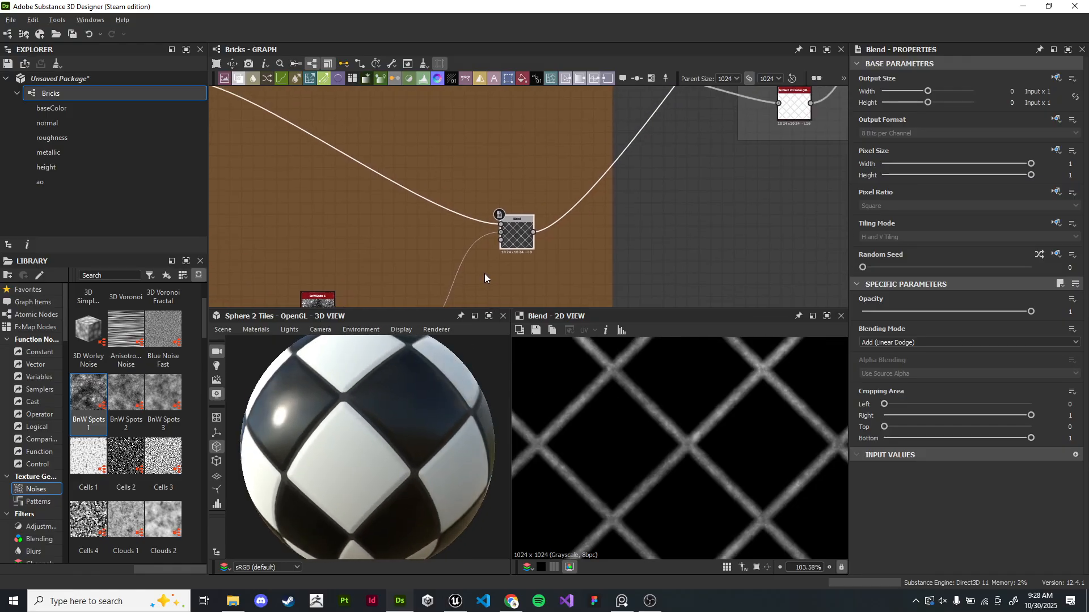
scroll(504, 233, up, 4)
double_click(543, 228)
scroll(713, 451, down, 5)
middle_drag(685, 421, 734, 403)
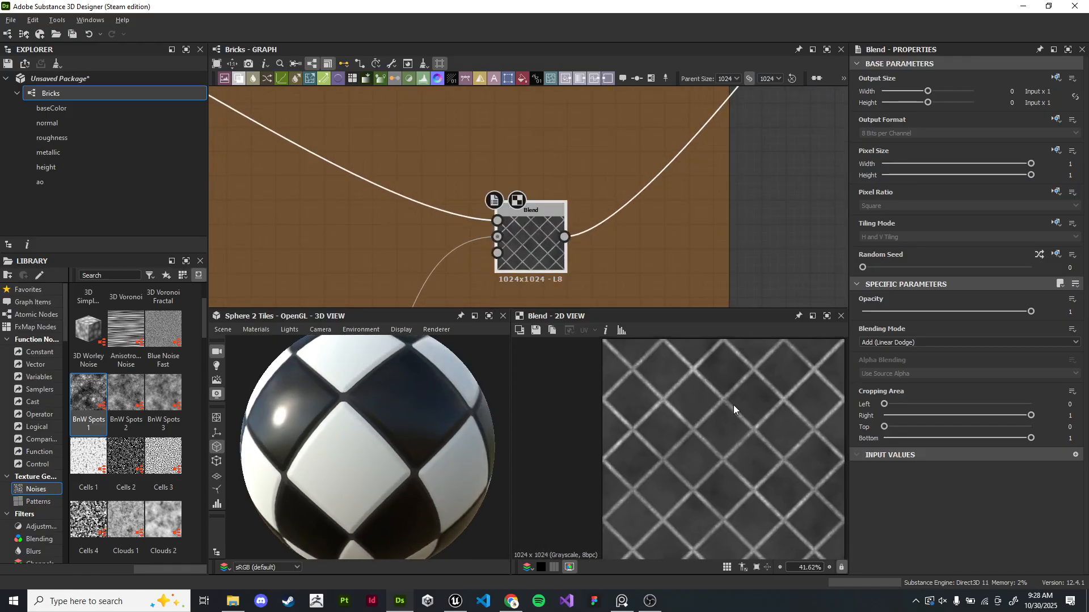
scroll(746, 410, up, 5)
scroll(747, 414, up, 4)
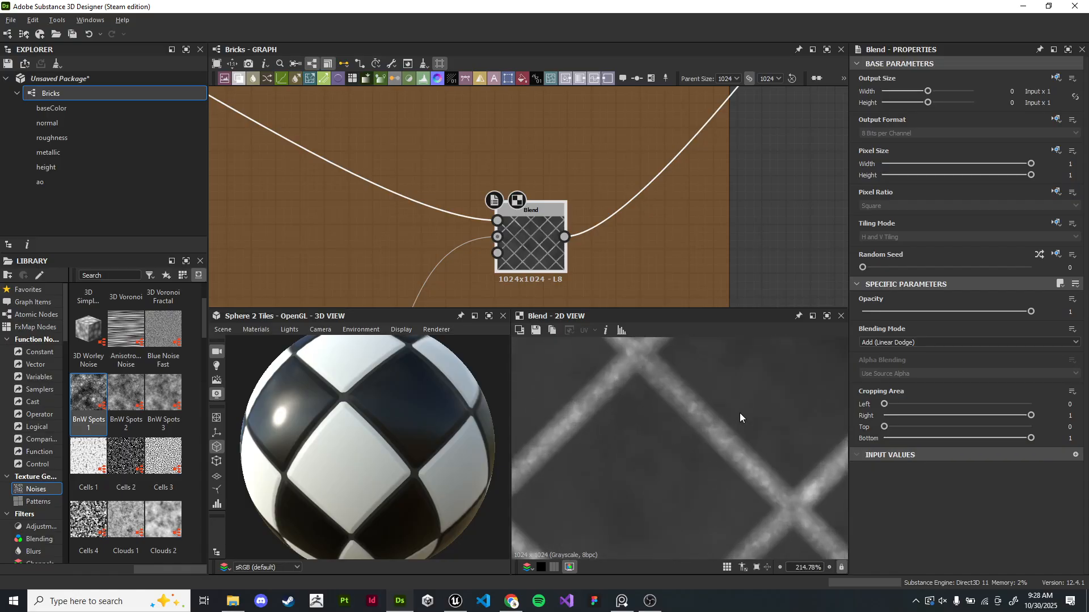
scroll(732, 419, down, 11)
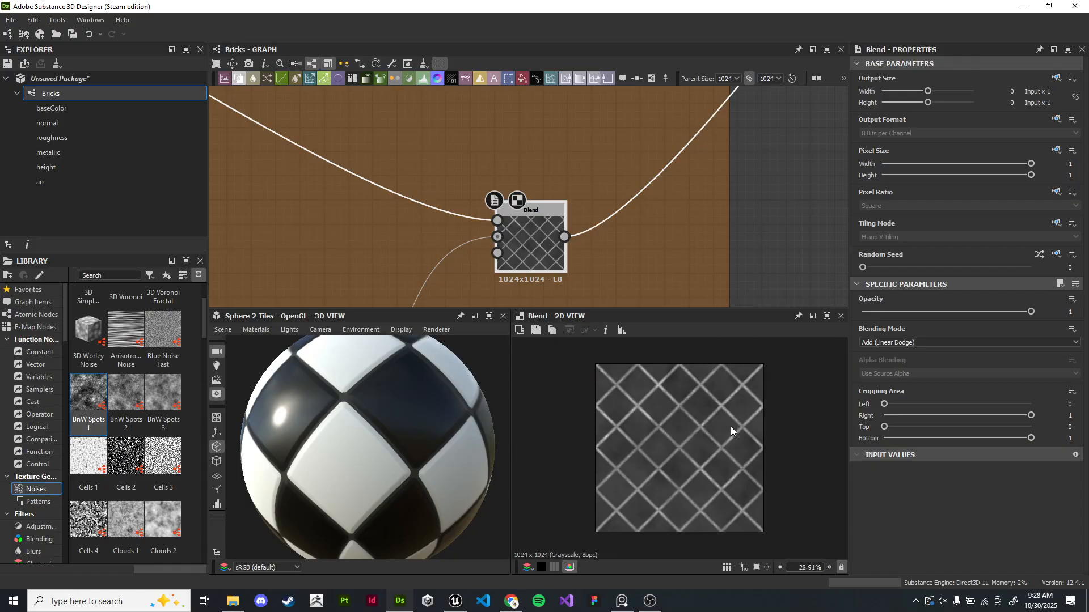
- Examine the Clouds 2 noise and its Max (Lighten) Blend node and their connections
middle_drag(244, 187, 559, 274)
scroll(481, 209, down, 3)
middle_drag(482, 210, 666, 260)
scroll(520, 168, up, 4)
middle_drag(519, 168, 570, 281)
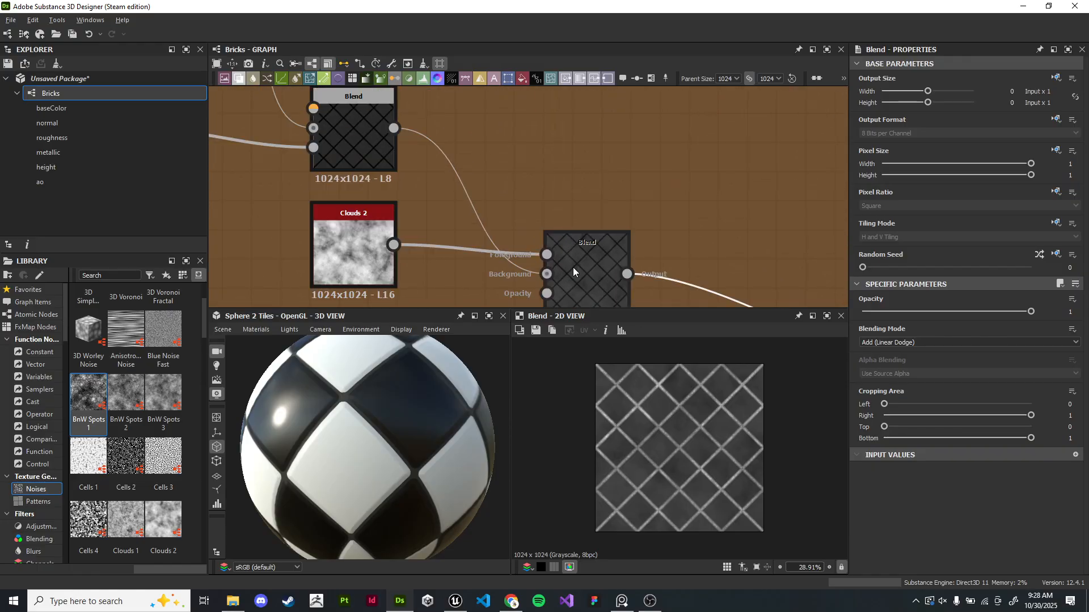
middle_drag(569, 228, 503, 100)
scroll(503, 100, down, 2)
middle_drag(610, 179, 624, 250)
double_click(533, 202)
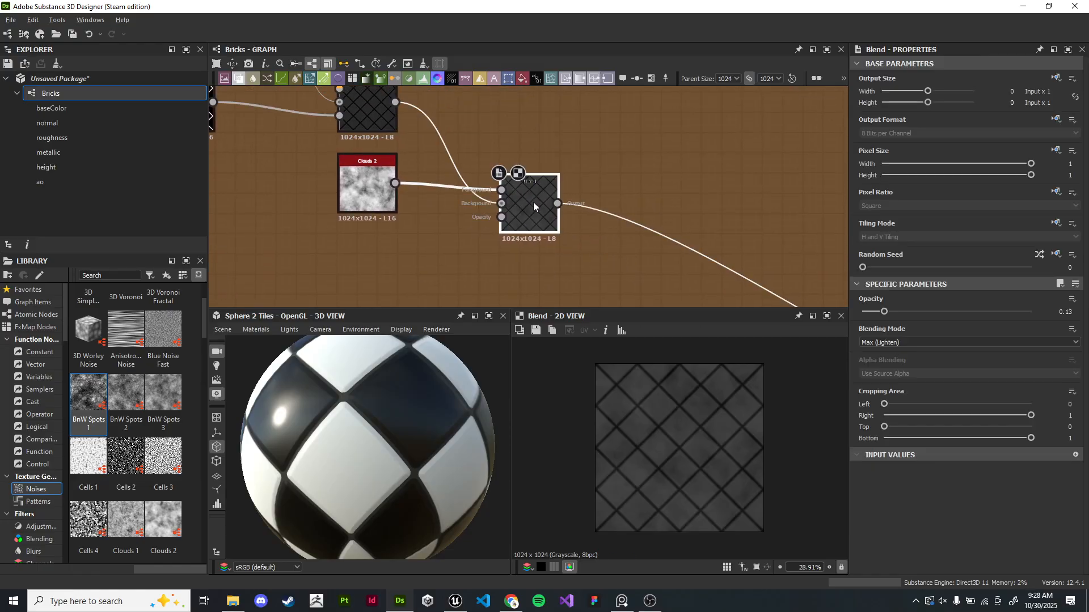
middle_drag(448, 186, 502, 213)
drag(415, 202, 435, 213)
click(586, 244)
mouse_move(656, 302)
middle_down()
mouse_move(651, 267)
mouse_move(649, 292)
middle_up()
- Move the Max (Lighten) cloud Blend node further right in the graph
scroll(615, 275, down, 1)
middle_drag(627, 184, 578, 136)
scroll(578, 136, up, 1)
middle_drag(567, 183, 615, 269)
scroll(615, 269, down, 1)
middle_drag(592, 234, 509, 183)
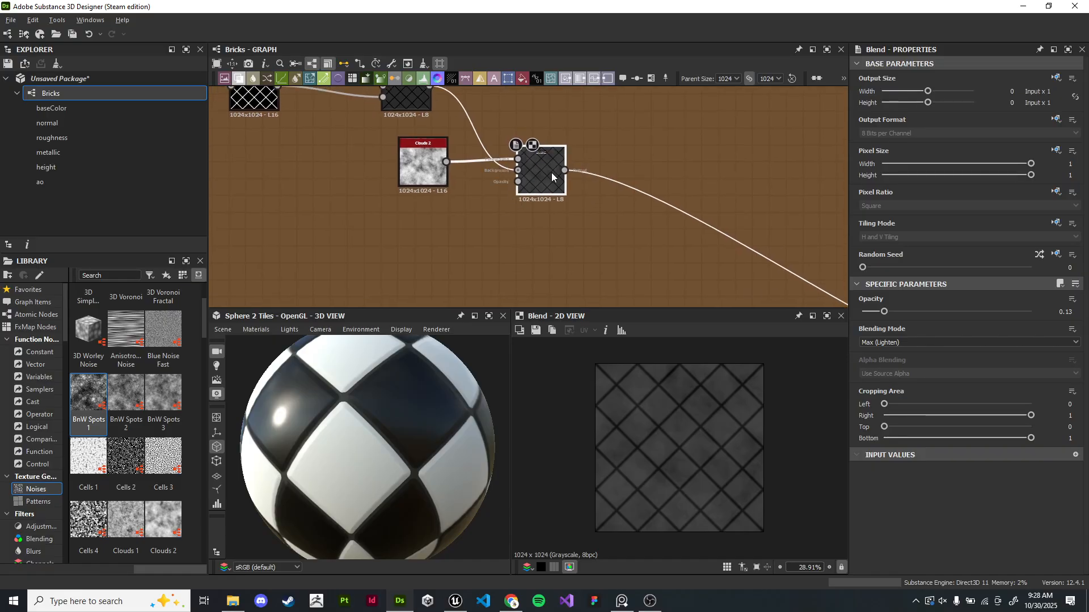
drag(539, 172, 606, 172)
drag(659, 267, 655, 266)
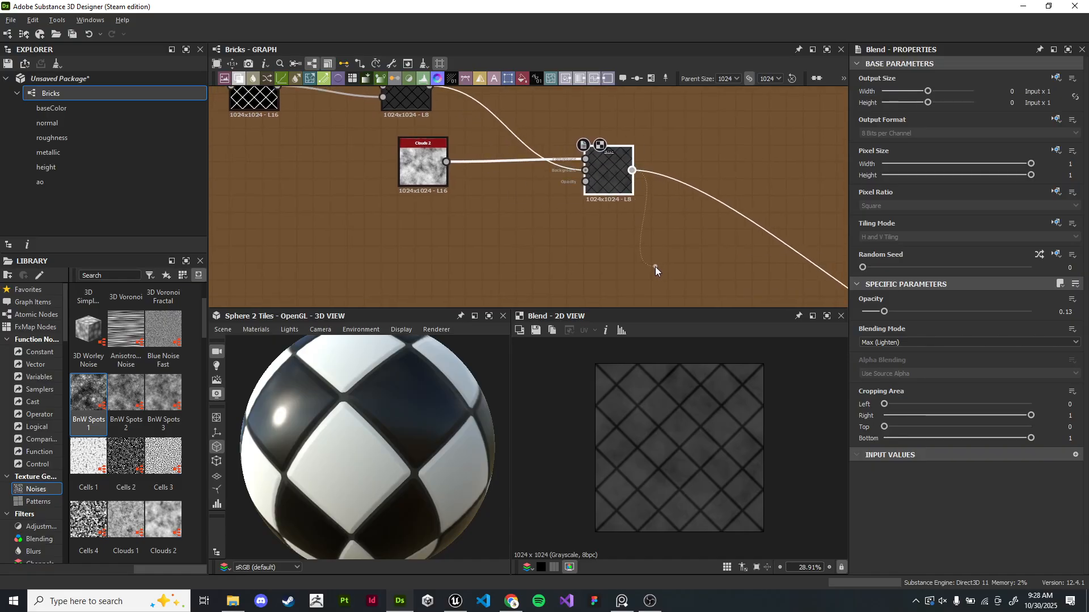
middle_drag(619, 181, 604, 202)
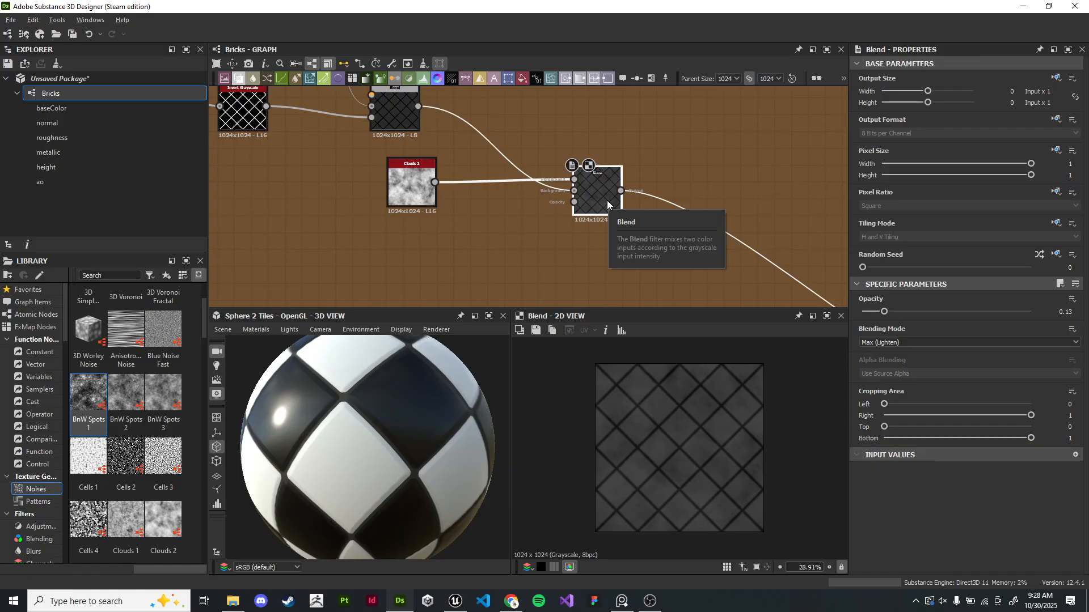
- Duplicate the Max (Lighten) cloud Blend node and place the copy below it
drag(518, 246, 603, 154)
middle_drag(680, 248, 651, 232)
drag(651, 232, 644, 162)
drag(595, 126, 553, 98)
middle_drag(636, 192, 595, 208)
click(615, 179)
key(ctrl+d)
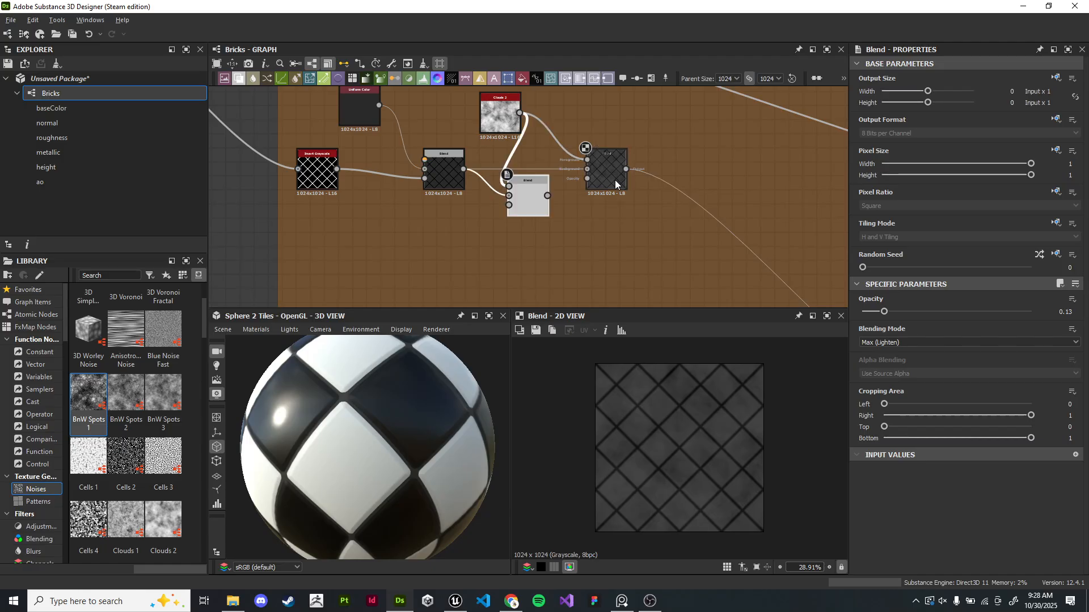
drag(532, 210, 688, 238)
scroll(629, 159, up, 2)
middle_drag(629, 159, 574, 117)
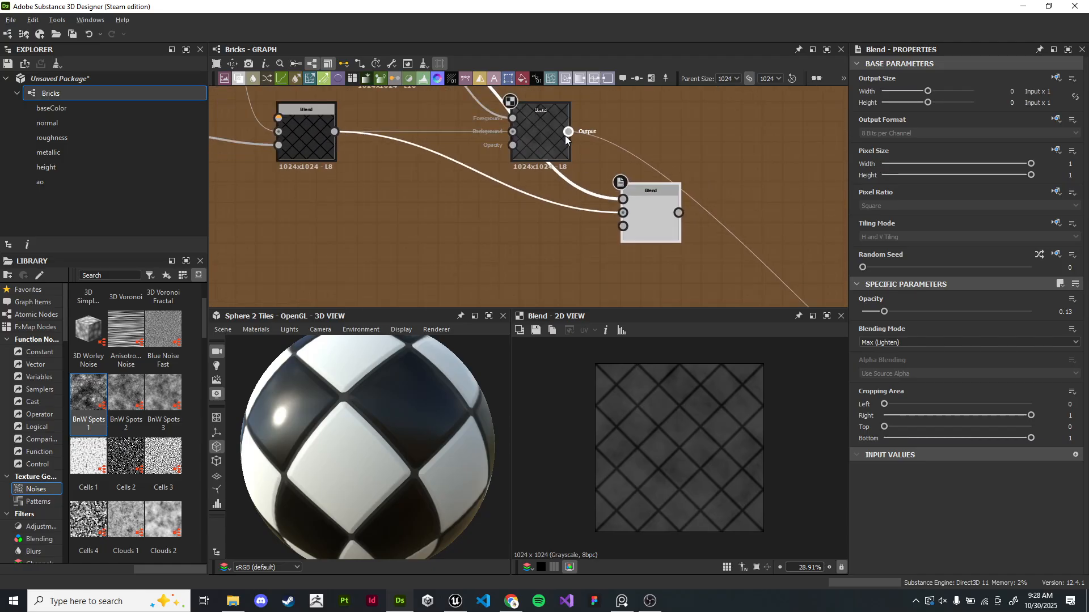
- Wire the cloud Blend's output into the duplicated Blend node's inputs
drag(567, 132, 623, 199)
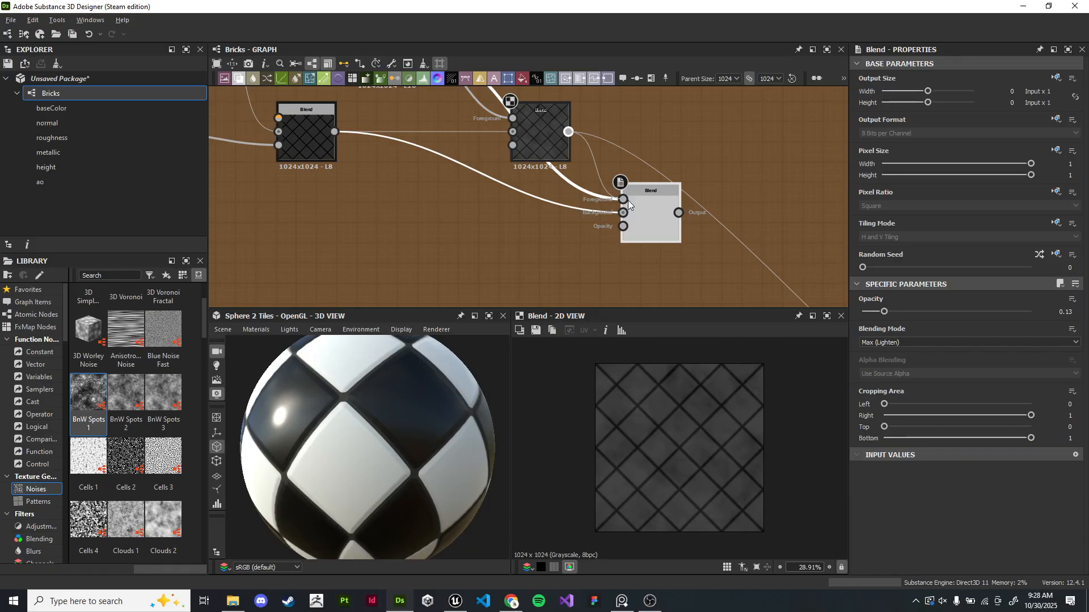
middle_drag(628, 199, 646, 247)
drag(592, 174, 647, 254)
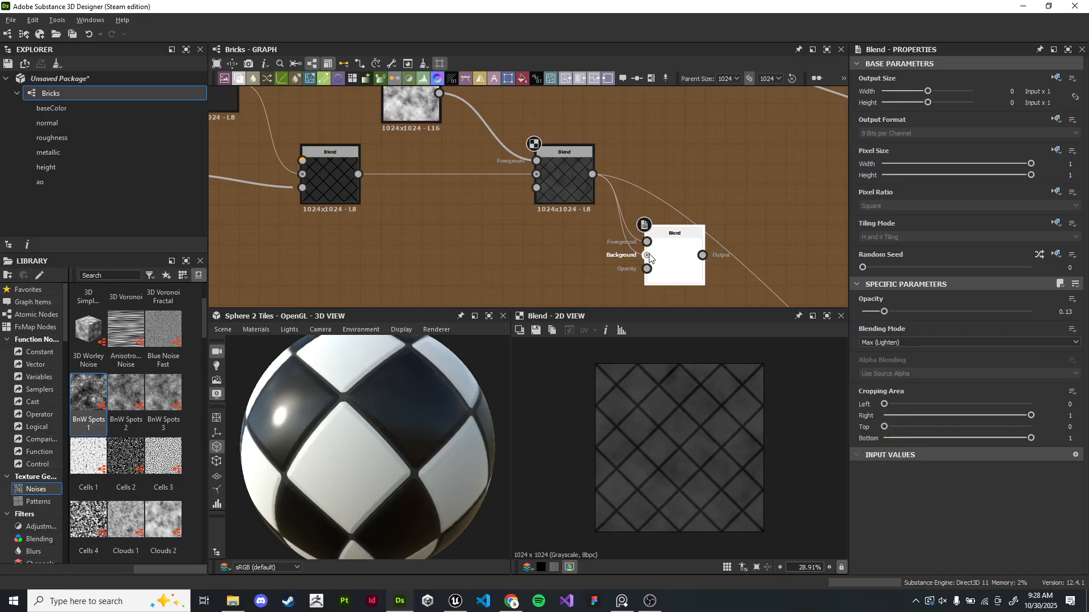
scroll(112, 440, down, 3)
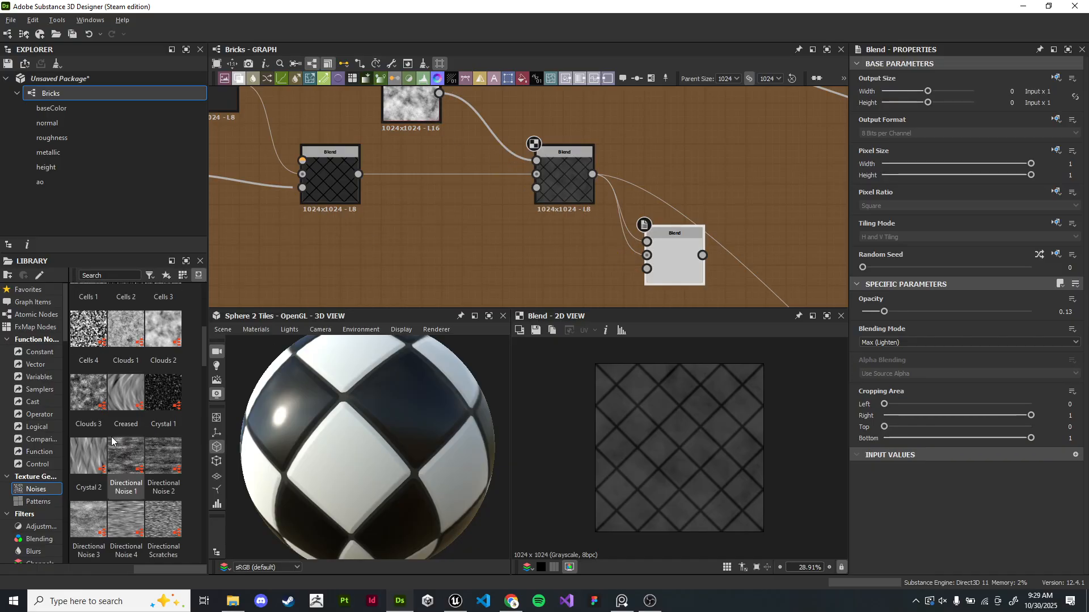
scroll(126, 465, down, 6)
scroll(126, 470, down, 5)
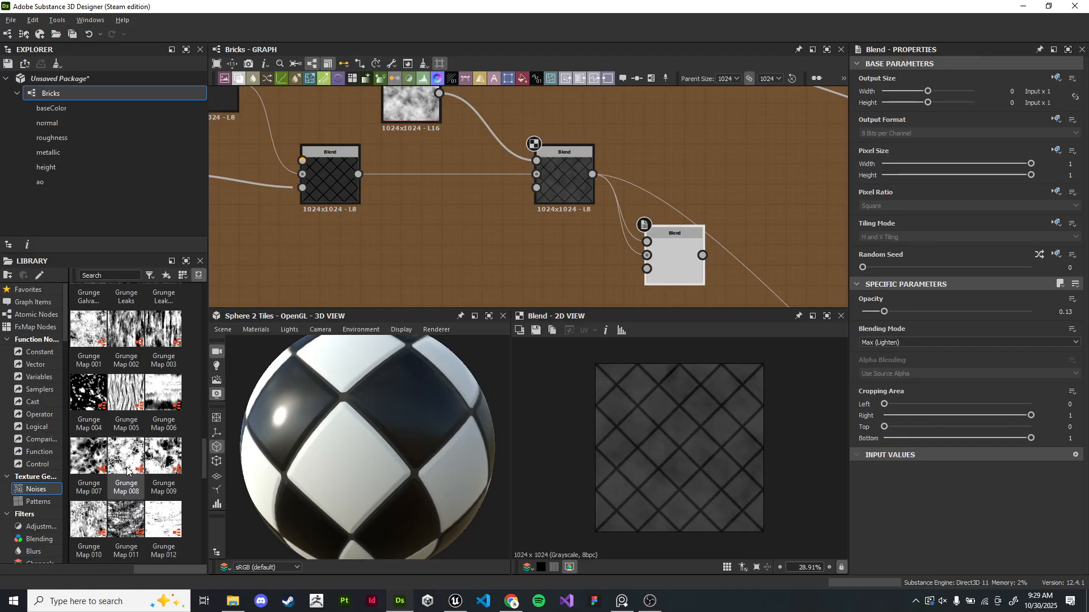
mouse_move(206, 461)
mouse_down()
mouse_move(196, 550)
mouse_move(203, 423)
mouse_move(221, 389)
mouse_move(218, 476)
mouse_up()
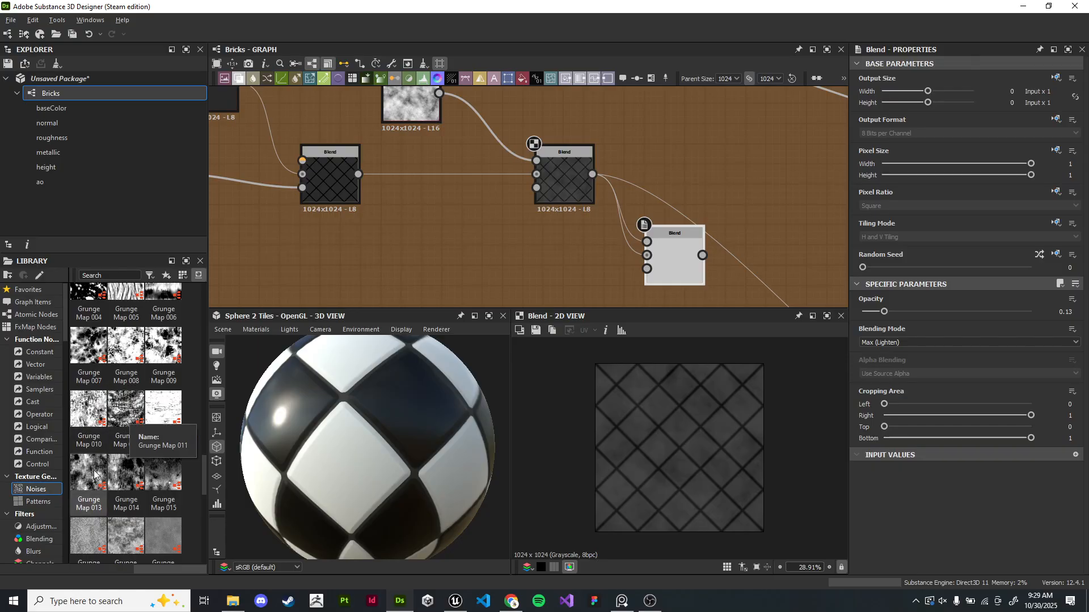
drag(171, 474, 480, 253)
key(f)
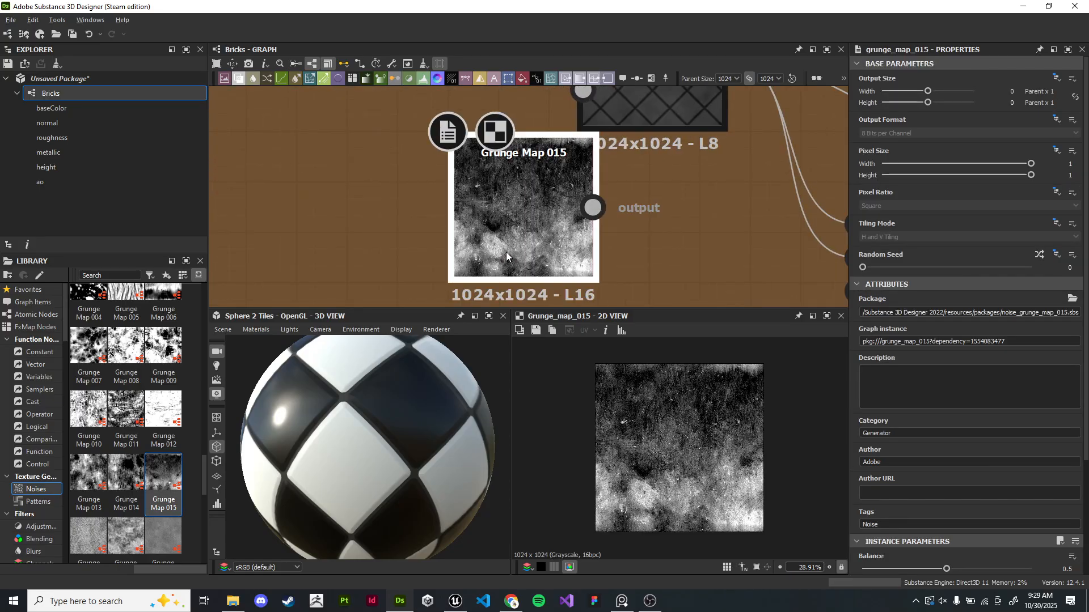
key(Delete)
- Add a Grunge Map 014 noise and connect it to the duplicated Blend node's foreground
drag(126, 472, 492, 223)
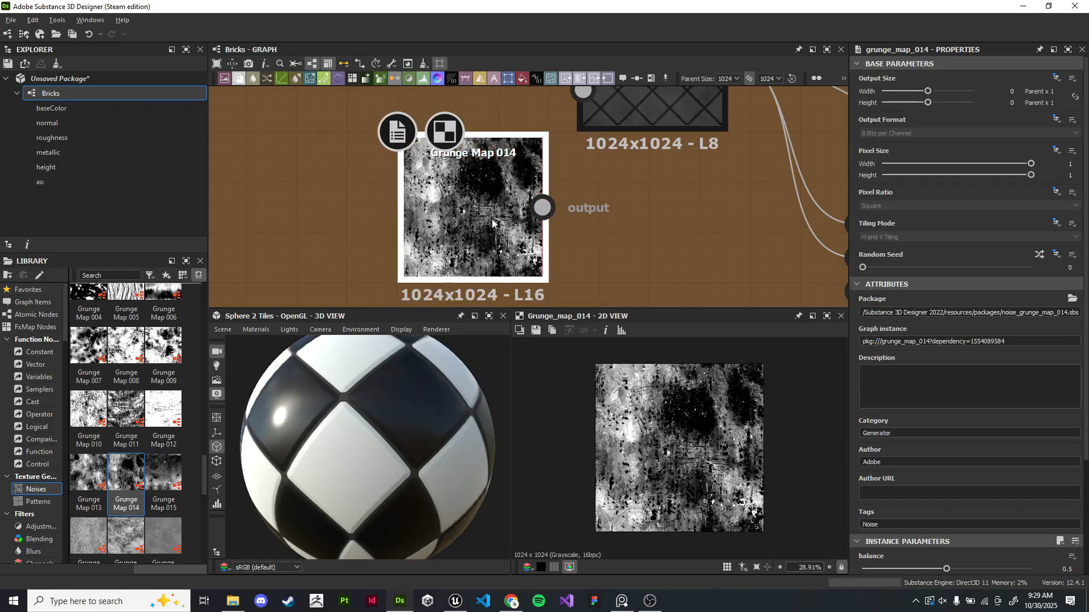
scroll(686, 417, up, 5)
scroll(687, 419, down, 4)
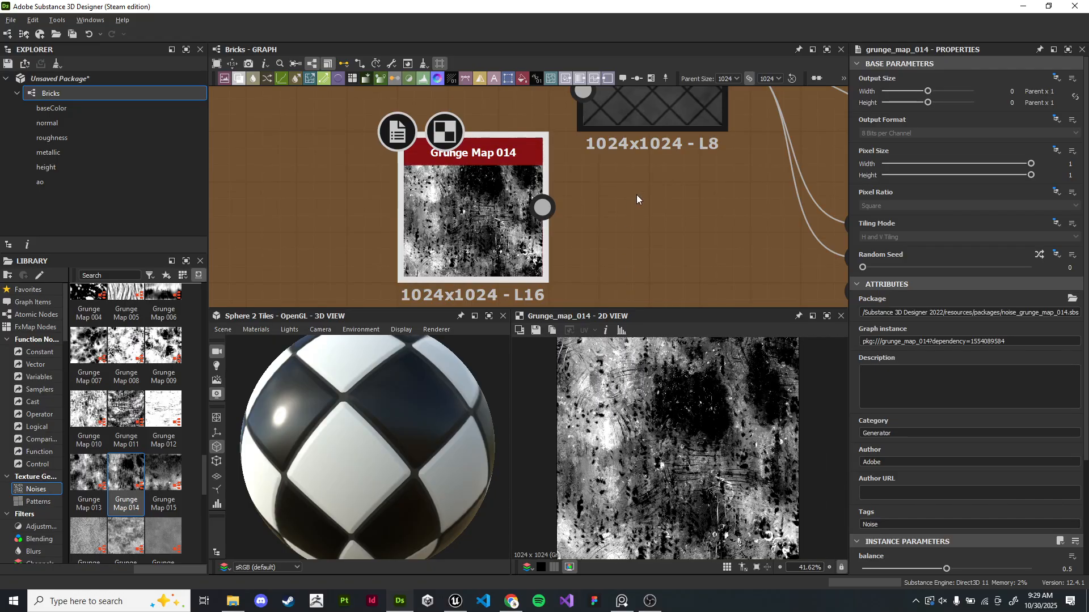
scroll(630, 199, down, 2)
drag(426, 187, 644, 197)
click(692, 227)
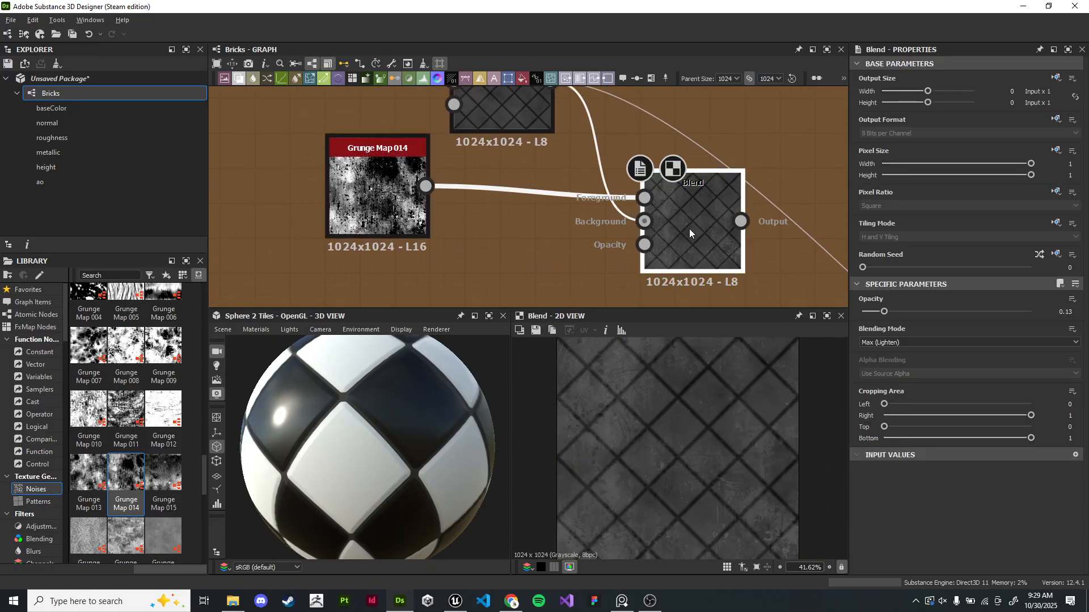
- Set the duplicated Max (Lighten) Blend node's opacity to 0.12
scroll(690, 453, up, 2)
scroll(689, 454, down, 5)
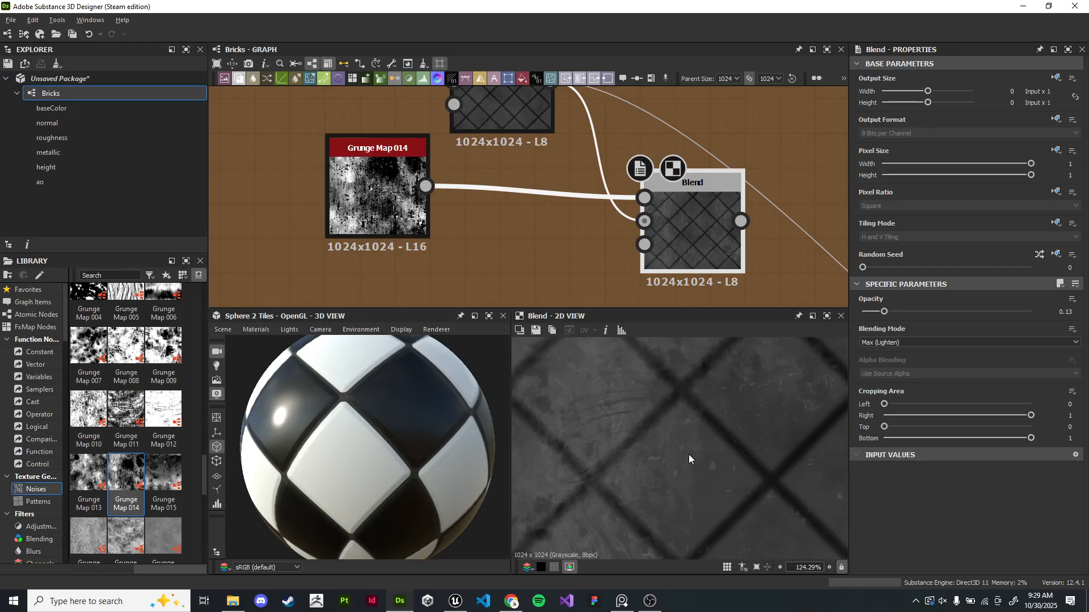
scroll(719, 448, up, 2)
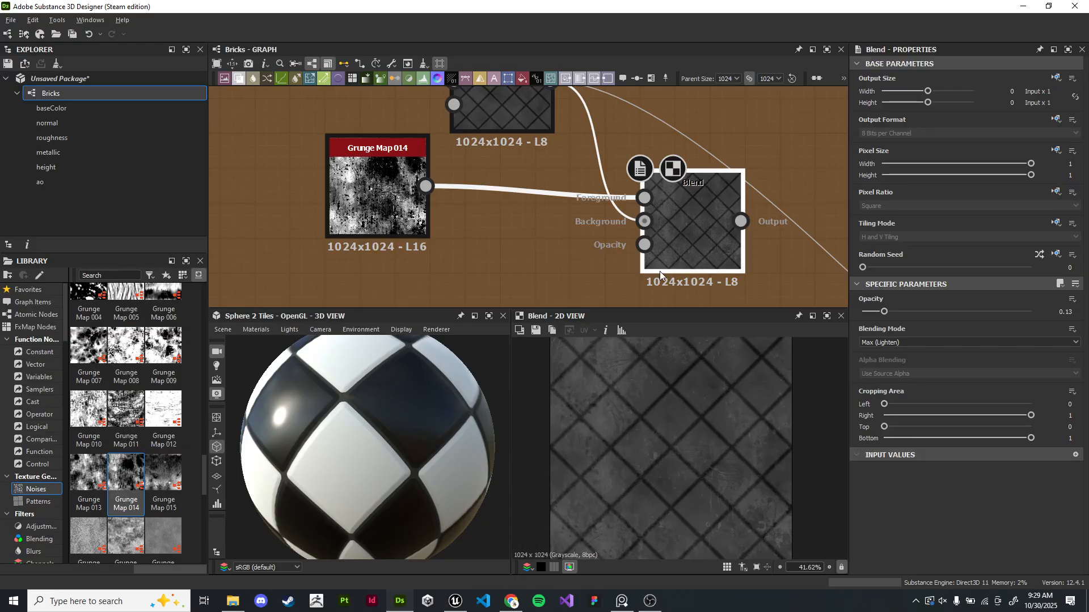
drag(884, 312, 885, 313)
- Examine the tile material on the 3D sphere preview
scroll(627, 226, down, 5)
middle_drag(627, 232, 361, 113)
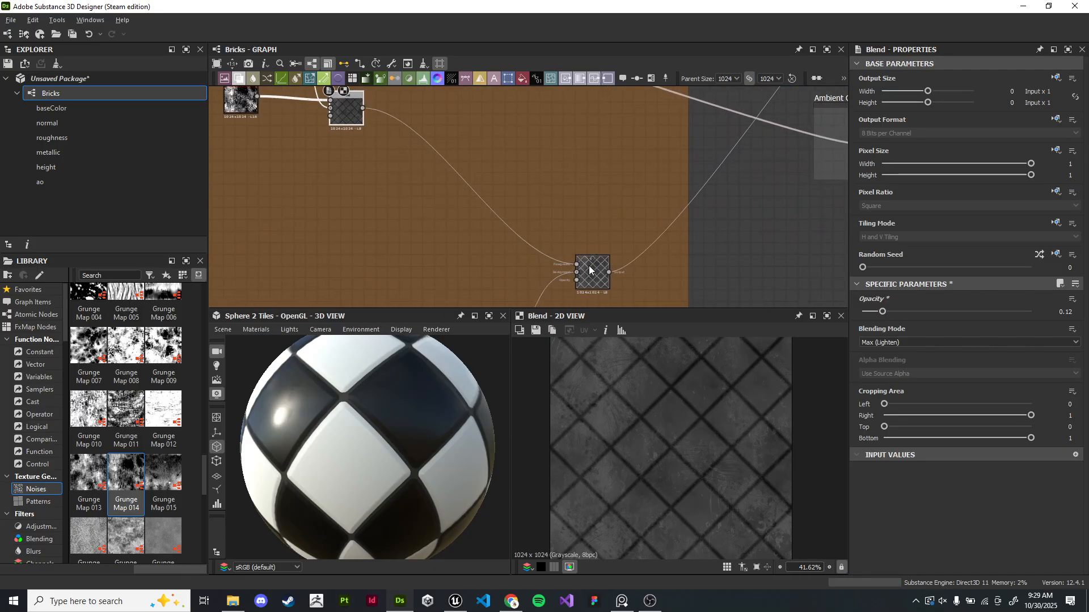
drag(354, 393, 342, 441)
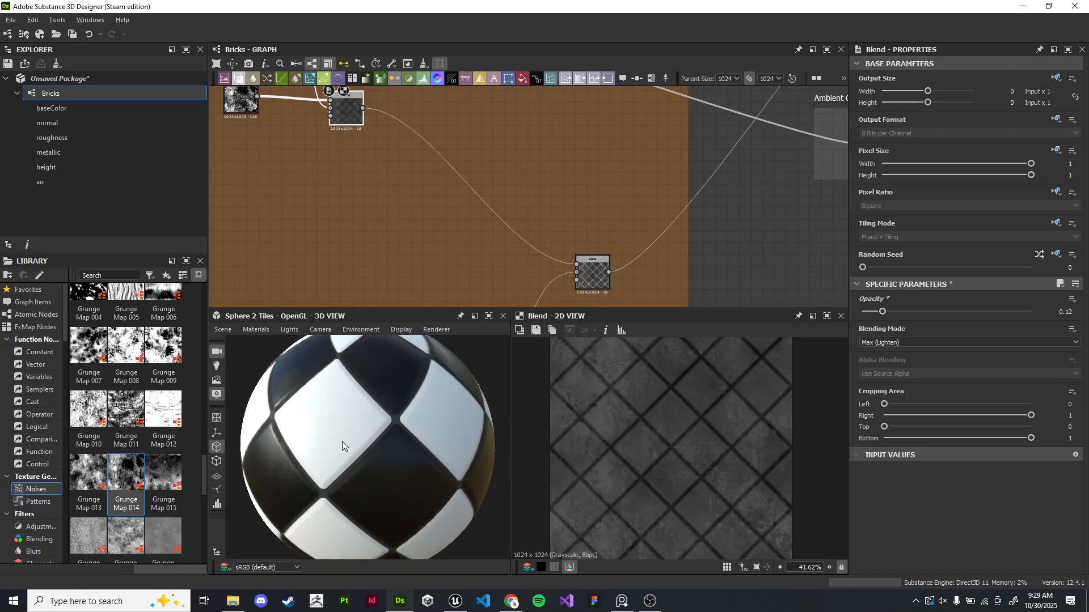
scroll(350, 421, down, 3)
click(436, 329)
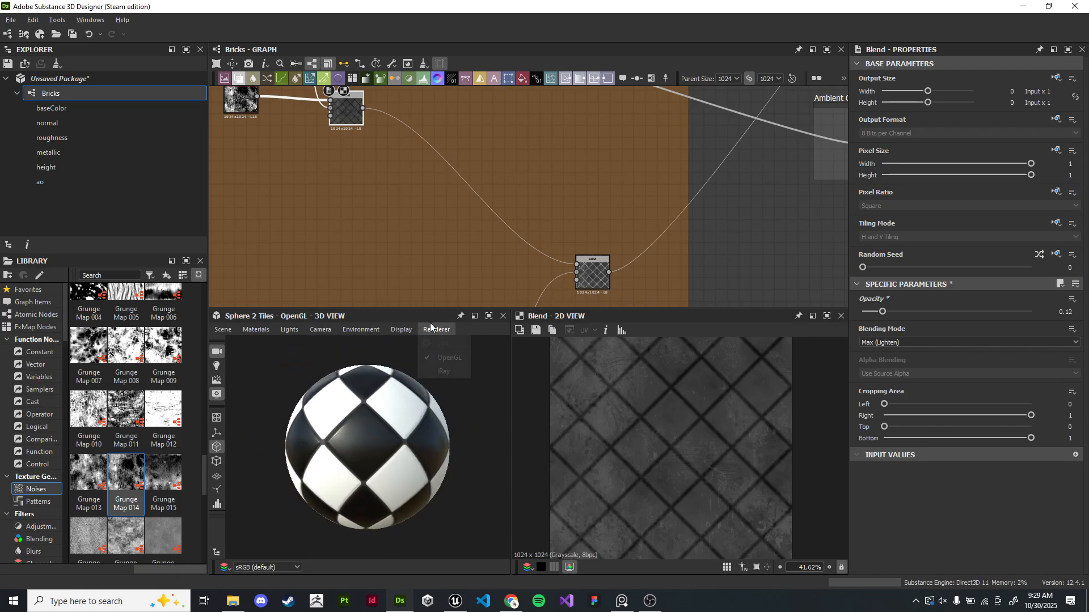
click(442, 330)
drag(403, 424, 449, 417)
scroll(411, 436, up, 2)
scroll(532, 170, down, 3)
scroll(567, 249, down, 2)
- Open the Gradient Map node's gradient and set its dark key to #3d3d3d
middle_drag(593, 294, 659, 308)
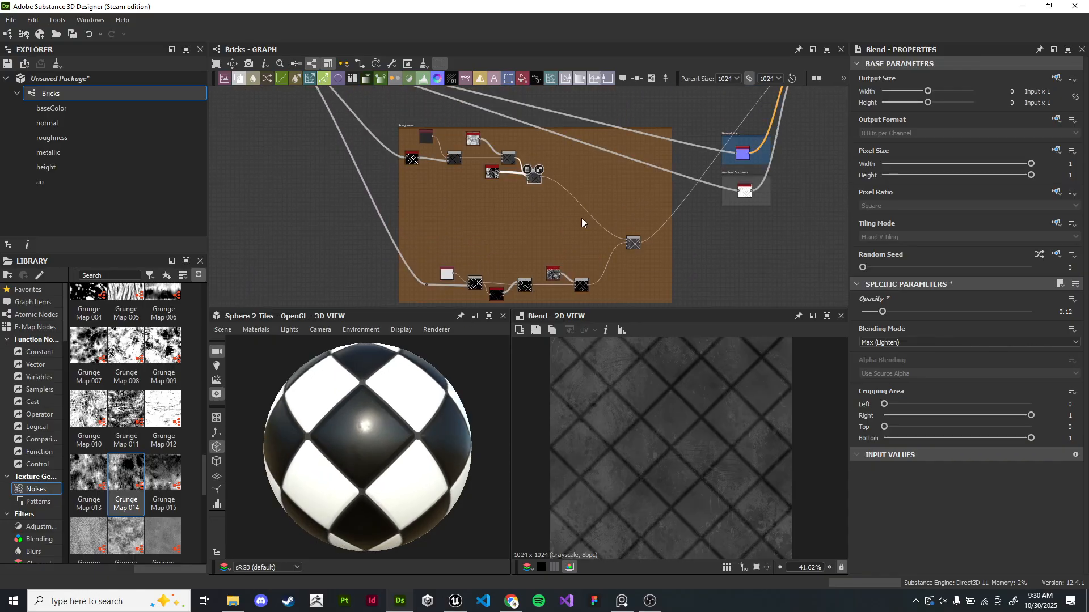
middle_drag(587, 184, 577, 228)
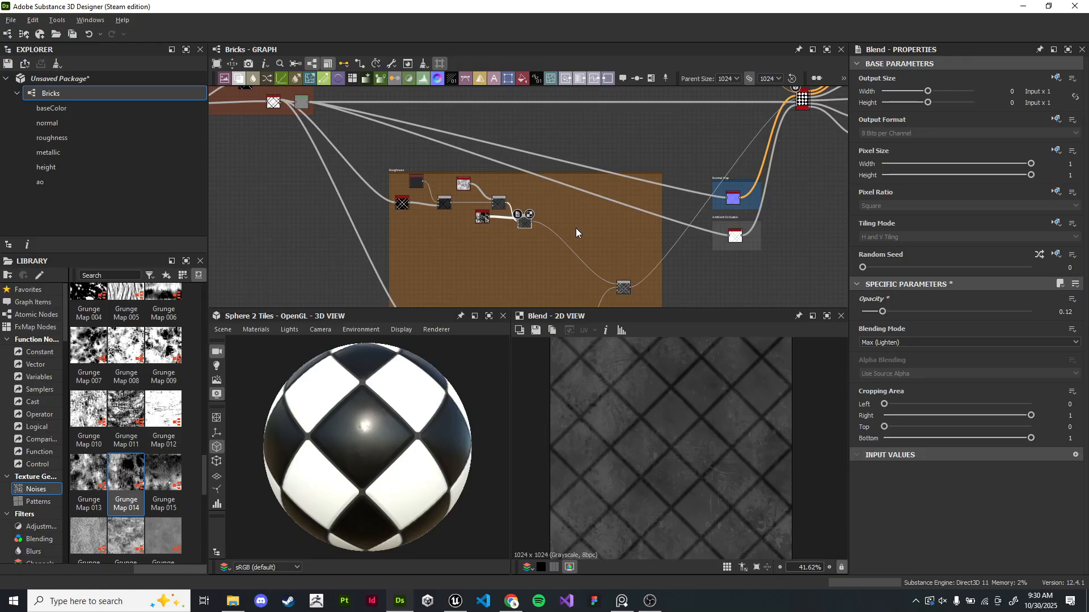
middle_drag(447, 160, 496, 298)
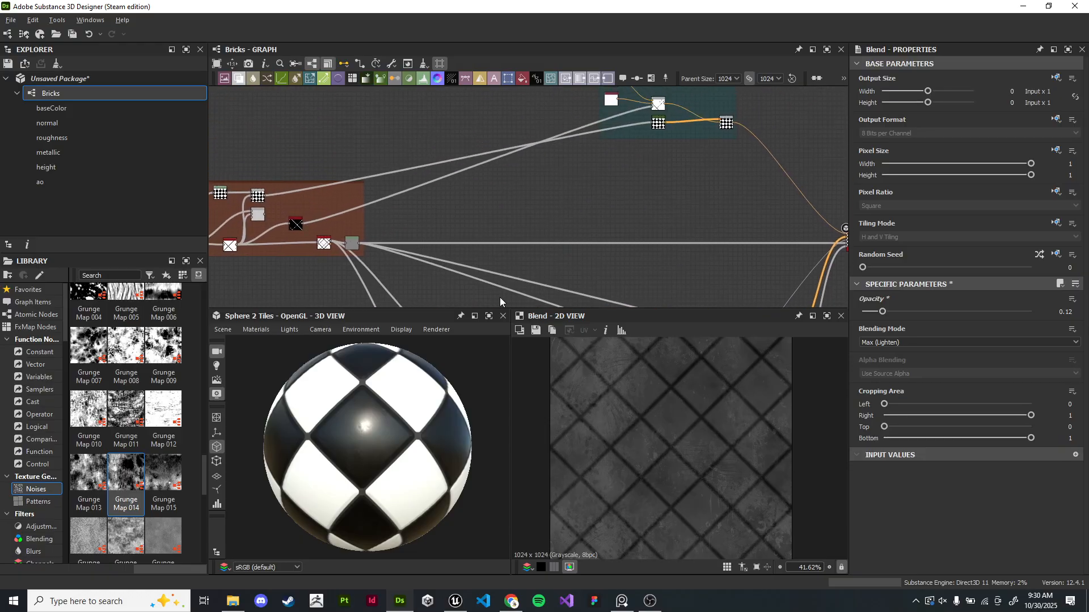
middle_drag(567, 205, 555, 221)
drag(383, 482, 384, 499)
middle_drag(629, 148, 611, 232)
scroll(397, 238, down, 1)
middle_drag(380, 237, 499, 206)
scroll(641, 241, up, 3)
scroll(709, 204, up, 1)
middle_drag(754, 199, 631, 218)
scroll(569, 215, up, 5)
scroll(591, 230, up, 1)
double_click(474, 190)
scroll(514, 203, up, 4)
scroll(593, 223, down, 4)
drag(575, 207, 486, 218)
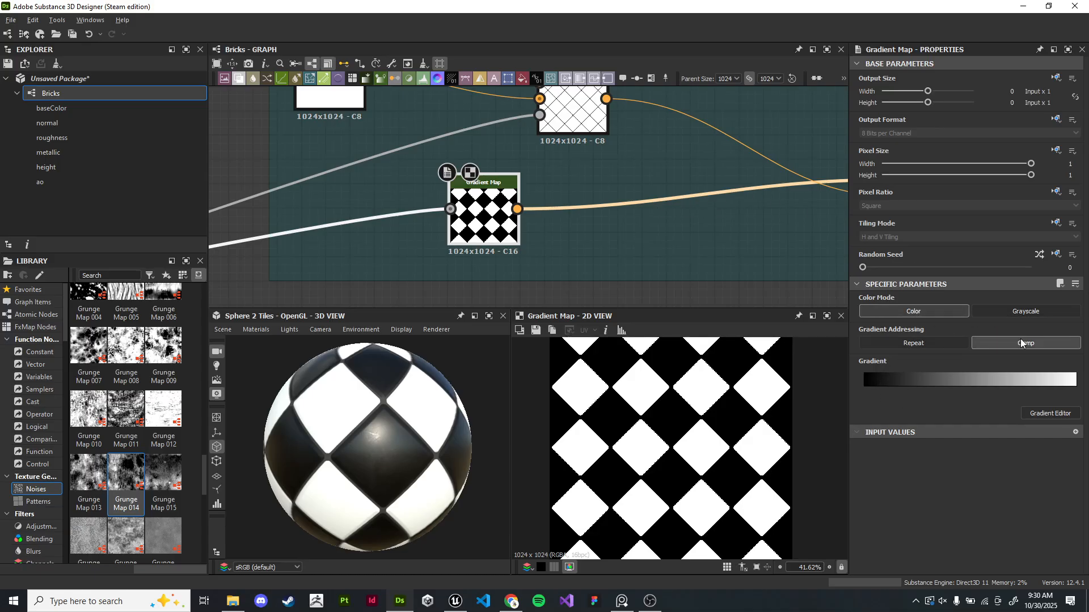
double_click(862, 383)
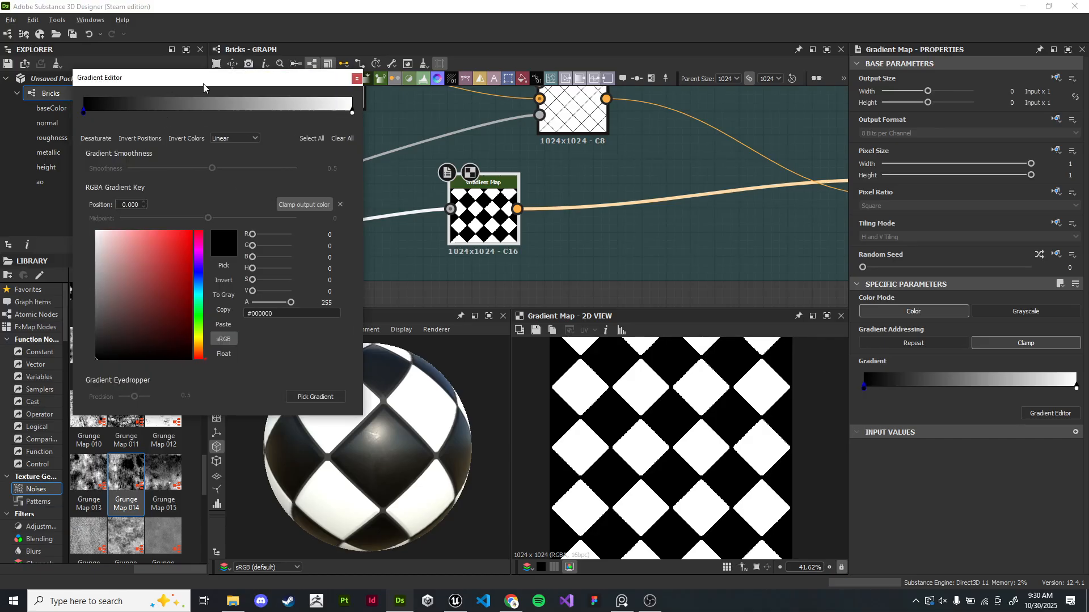
click(180, 357)
drag(181, 357, 178, 334)
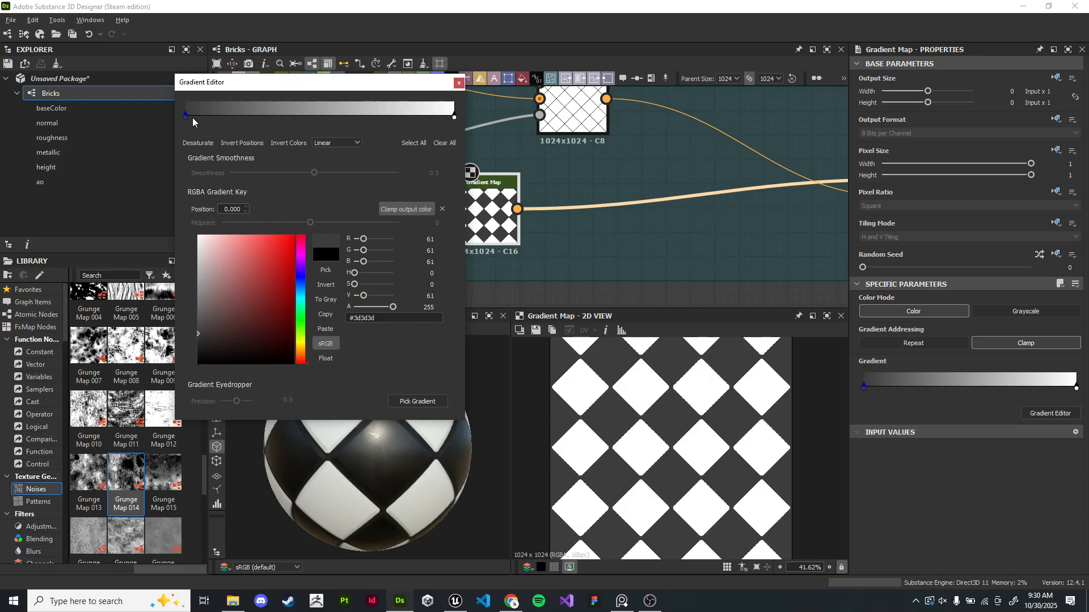
- Set the gradient's light key to #d7d7d7 and close the Gradient Editor
click(454, 116)
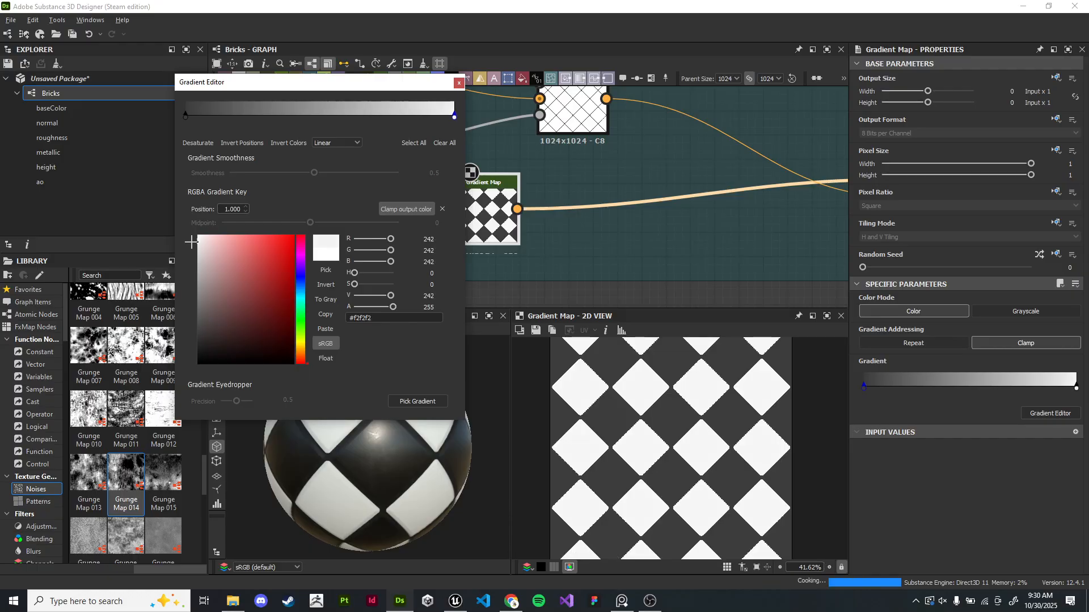
drag(193, 238, 188, 255)
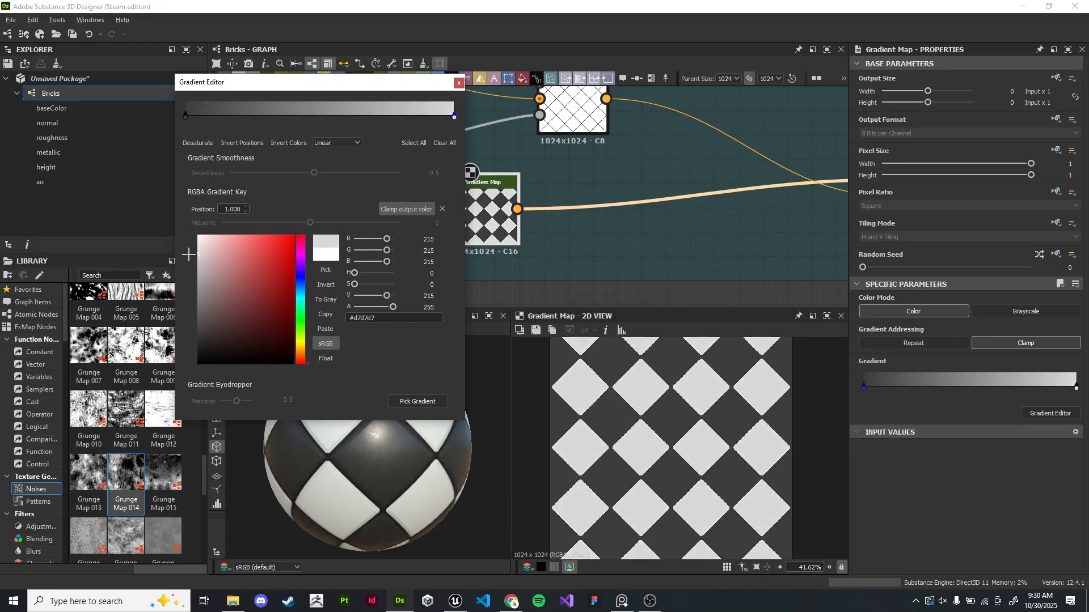
click(459, 82)
- Locate and preview the Multiply Blend node in the Heightmap frame
drag(434, 485, 387, 474)
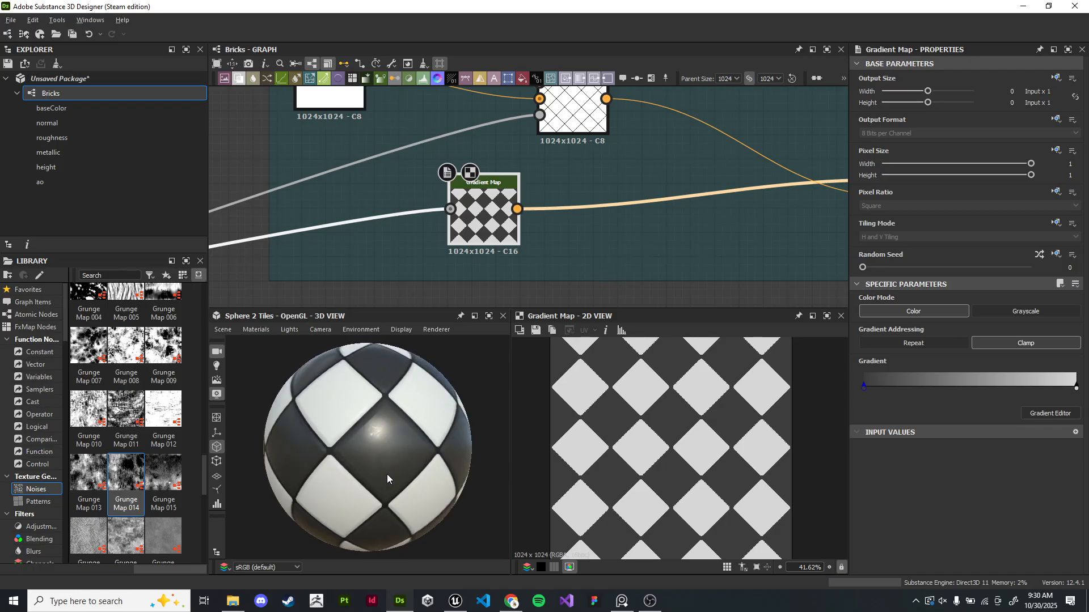
scroll(590, 272, down, 2)
middle_drag(651, 221, 569, 206)
scroll(437, 274, up, 1)
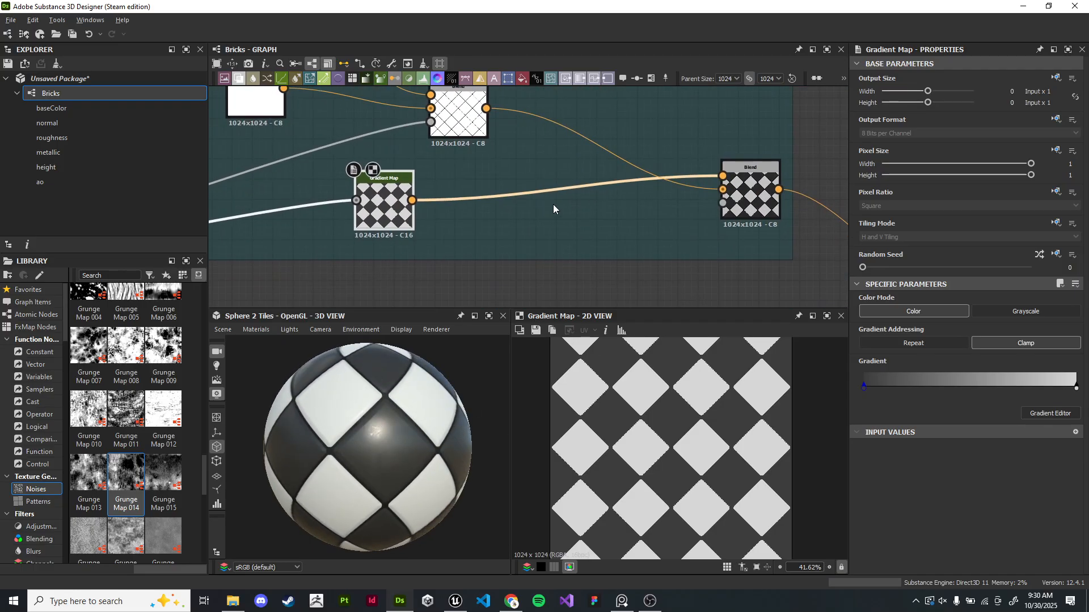
middle_drag(452, 129, 560, 255)
drag(560, 260, 578, 239)
scroll(586, 259, down, 3)
middle_drag(536, 294, 776, 131)
middle_drag(295, 261, 664, 154)
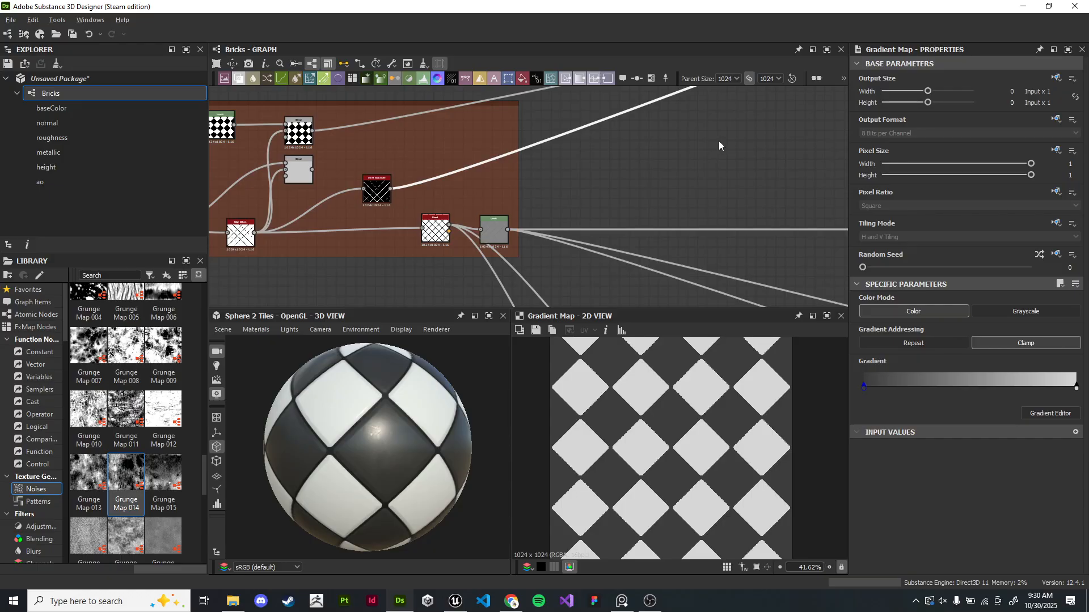
middle_drag(702, 131, 482, 176)
middle_drag(680, 119, 488, 176)
scroll(556, 153, up, 3)
mouse_move(567, 147)
middle_down()
mouse_move(503, 165)
mouse_move(396, 221)
middle_up()
mouse_move(698, 153)
middle_down()
mouse_move(543, 221)
mouse_move(629, 225)
middle_up()
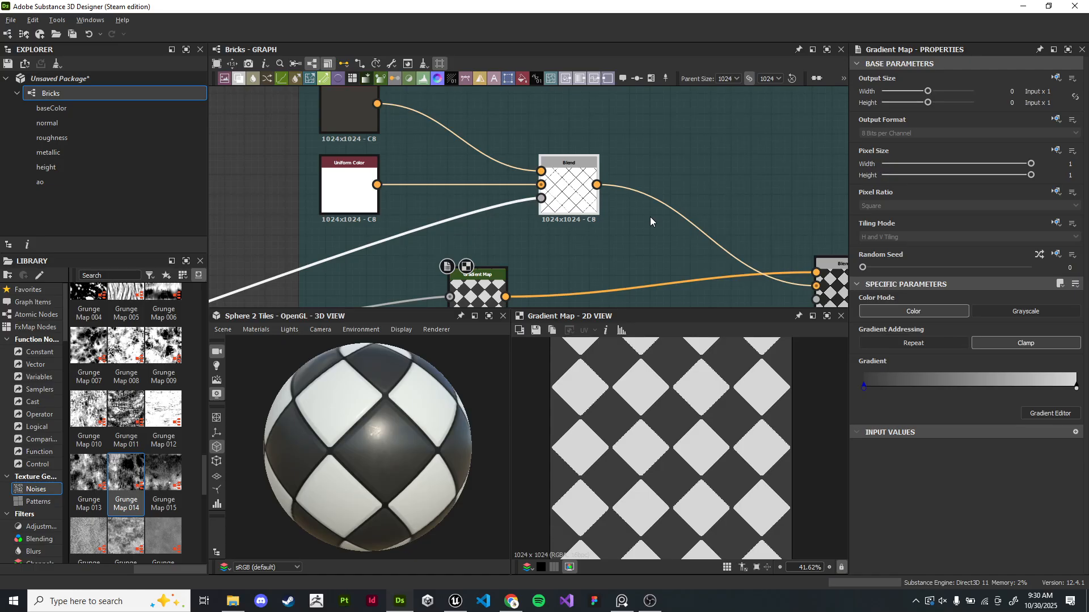
scroll(650, 217, down, 5)
middle_drag(596, 202, 811, 144)
middle_drag(477, 190, 794, 116)
middle_drag(550, 224, 824, 148)
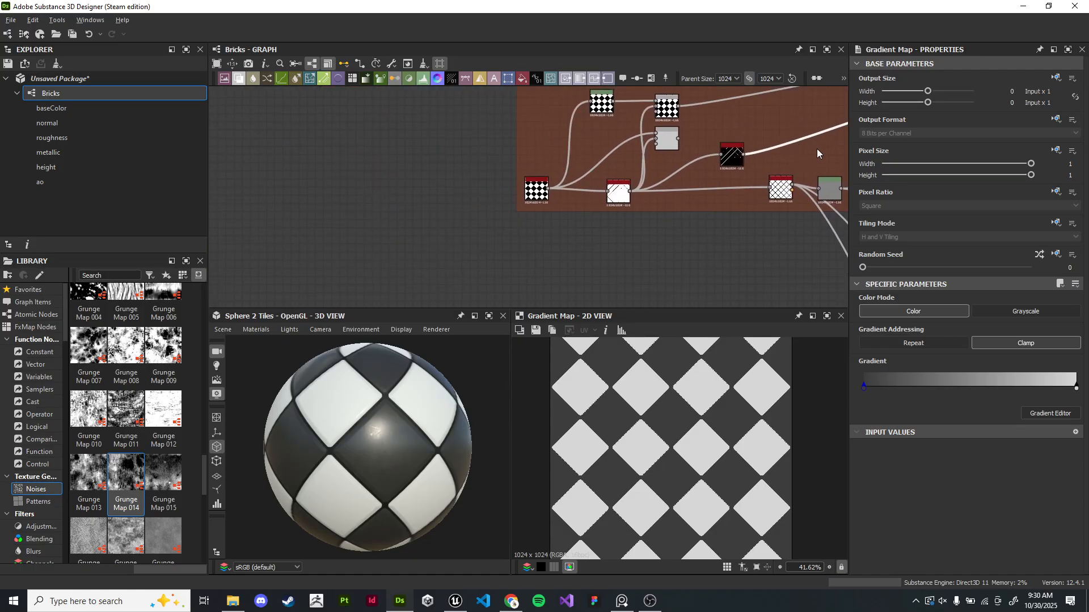
scroll(636, 219, up, 4)
click(564, 147)
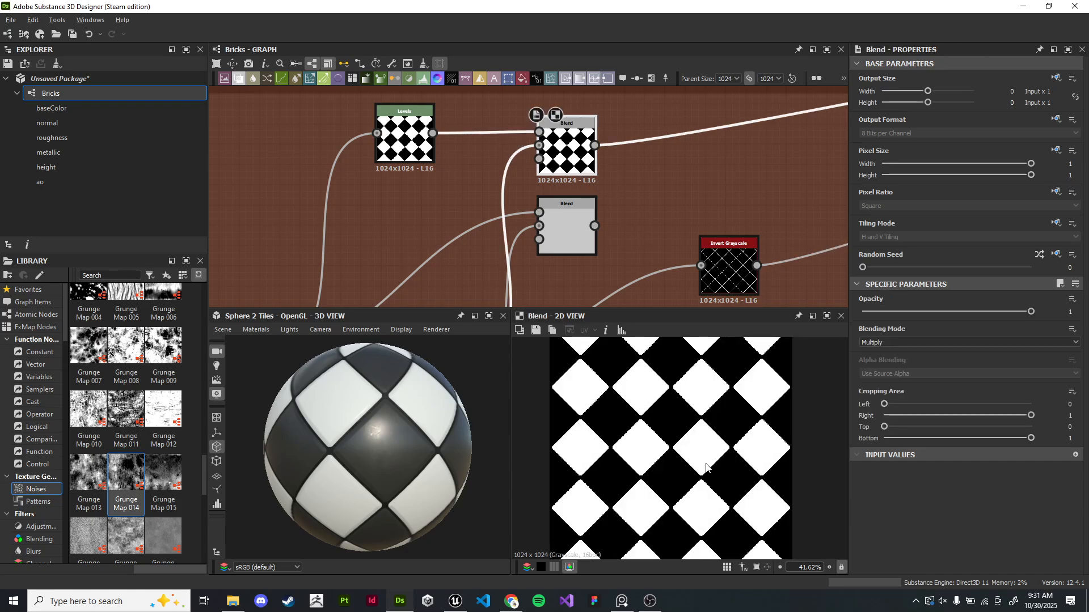
scroll(706, 468, down, 1)
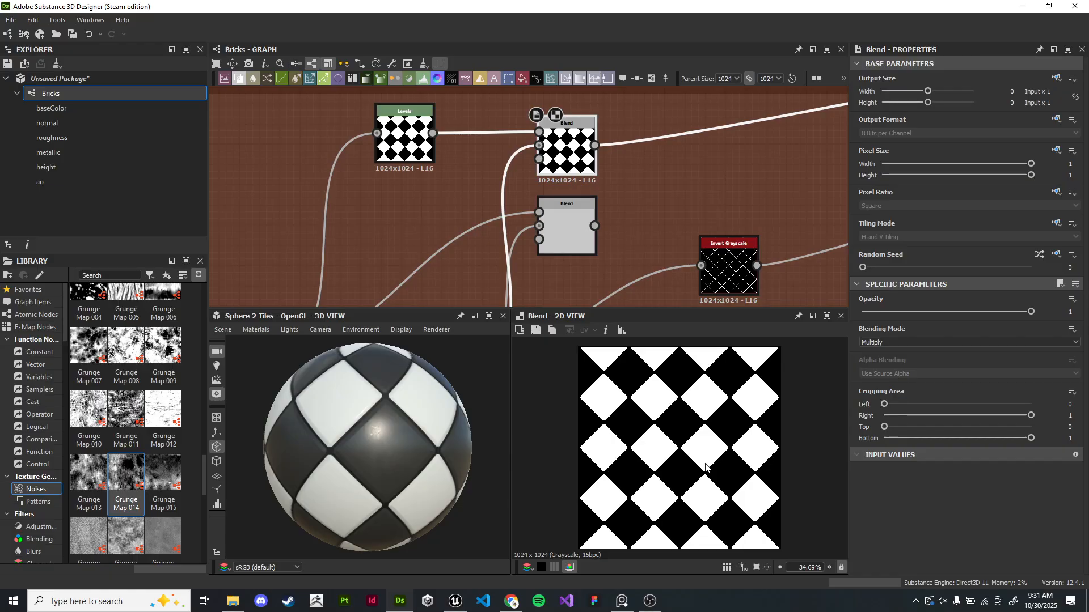
scroll(706, 466, up, 5)
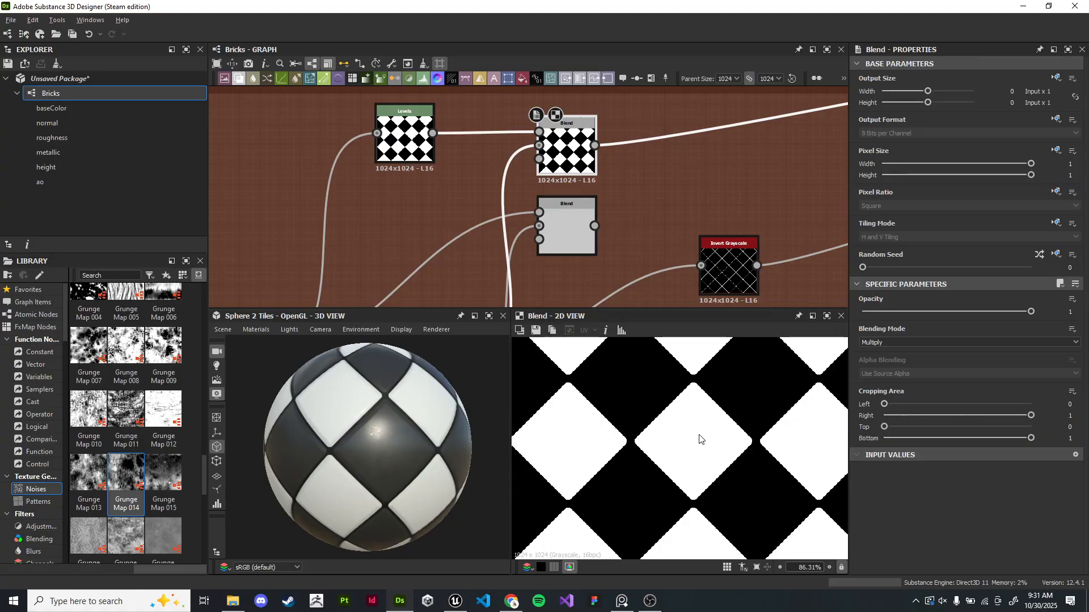
scroll(715, 148, down, 8)
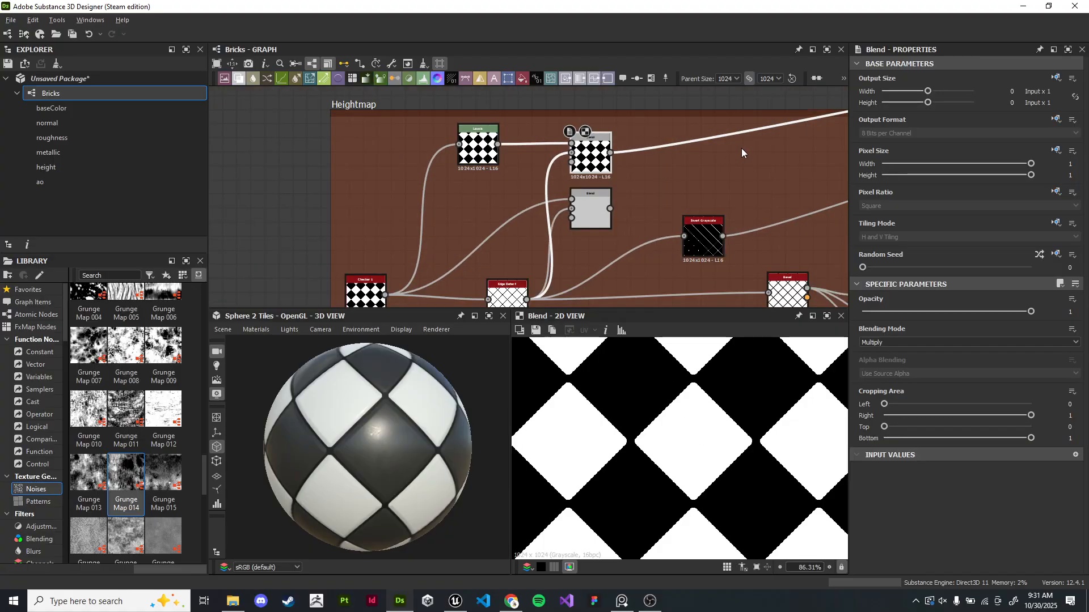
- Add a Flood Fill node fed by the checker Blend node's output
drag(233, 247, 609, 125)
text(flood fill)
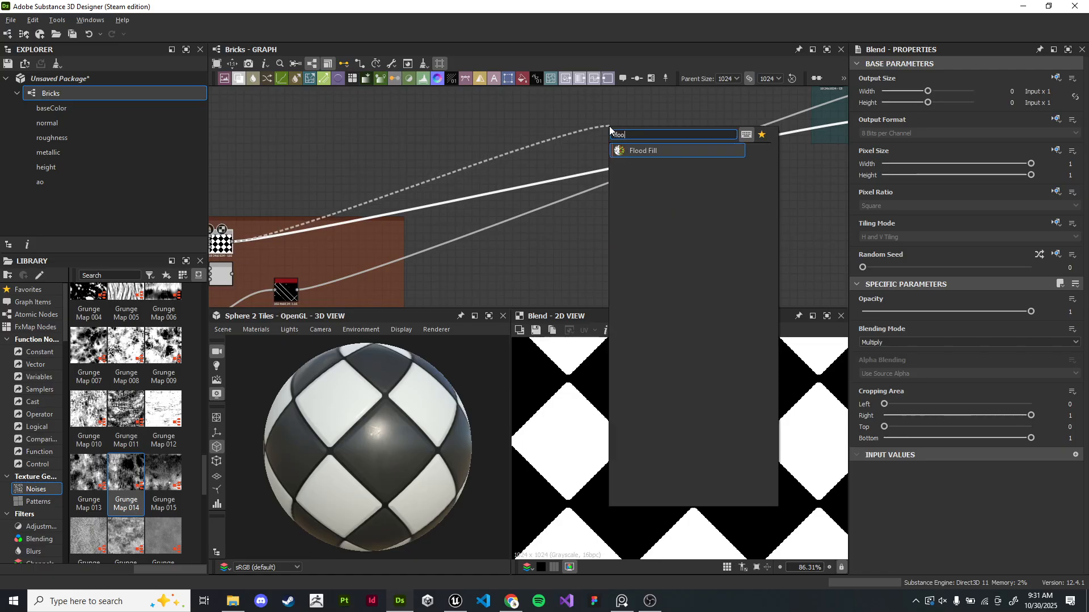
key(Return)
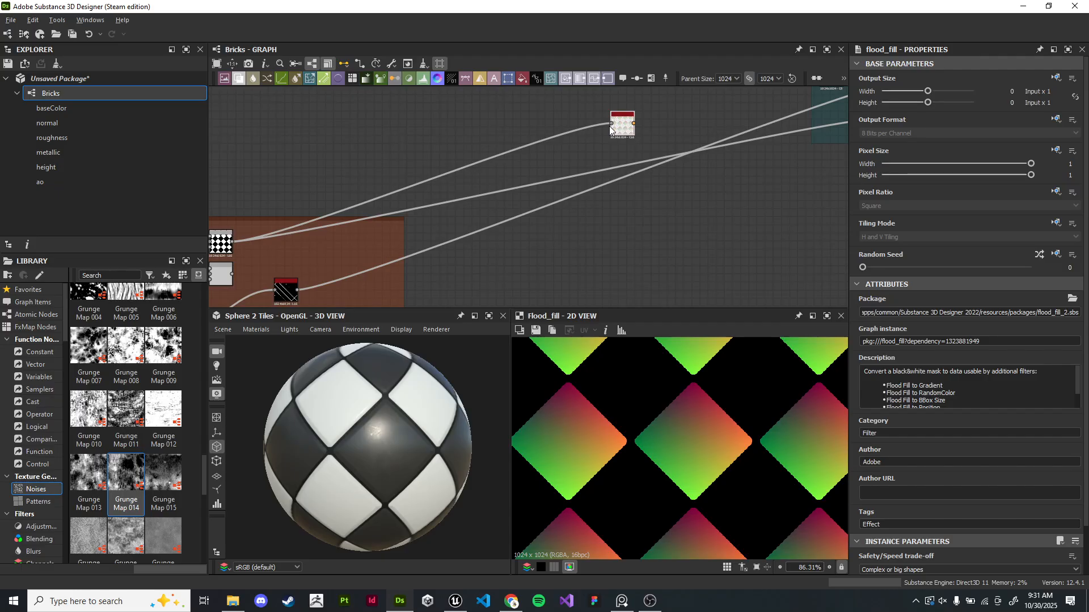
- Add a Flood Fill to Random Grayscale node connected to the Flood Fill output
scroll(676, 454, down, 5)
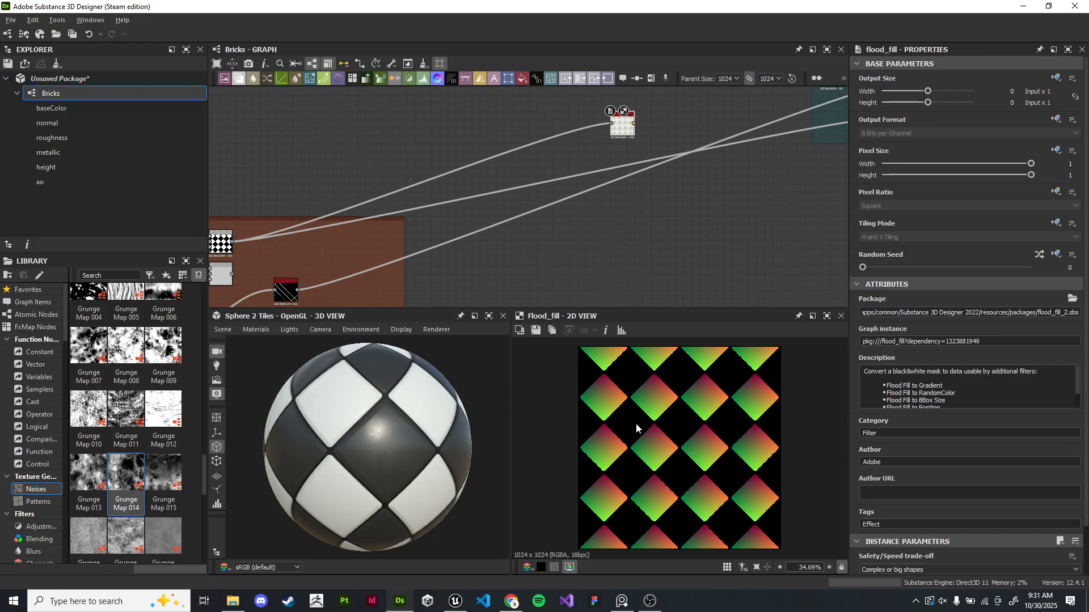
middle_drag(686, 187, 542, 245)
scroll(571, 267, up, 4)
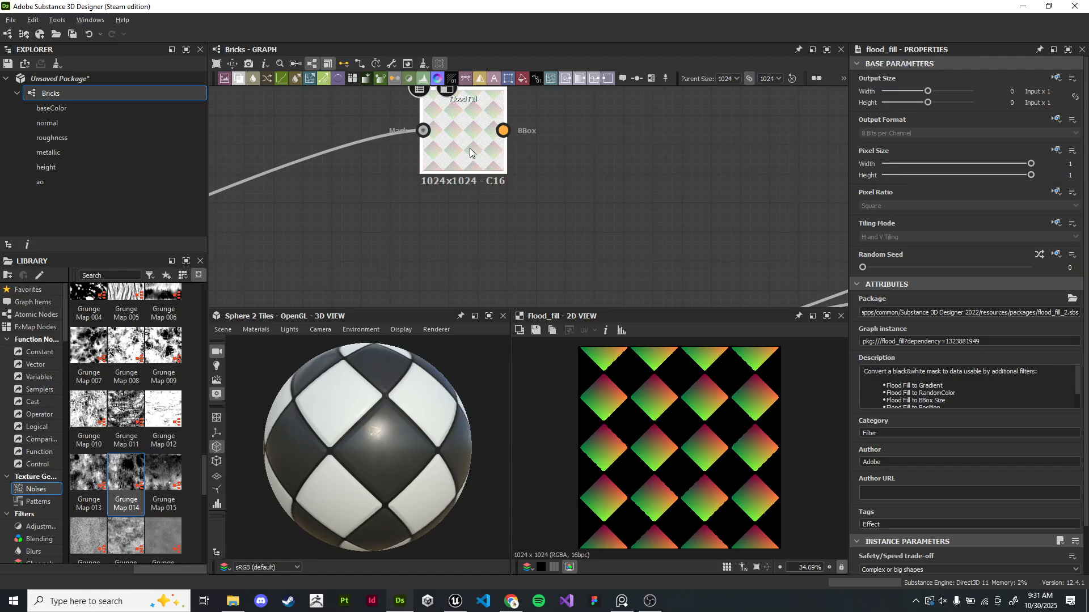
middle_drag(604, 141, 511, 230)
drag(409, 220, 601, 110)
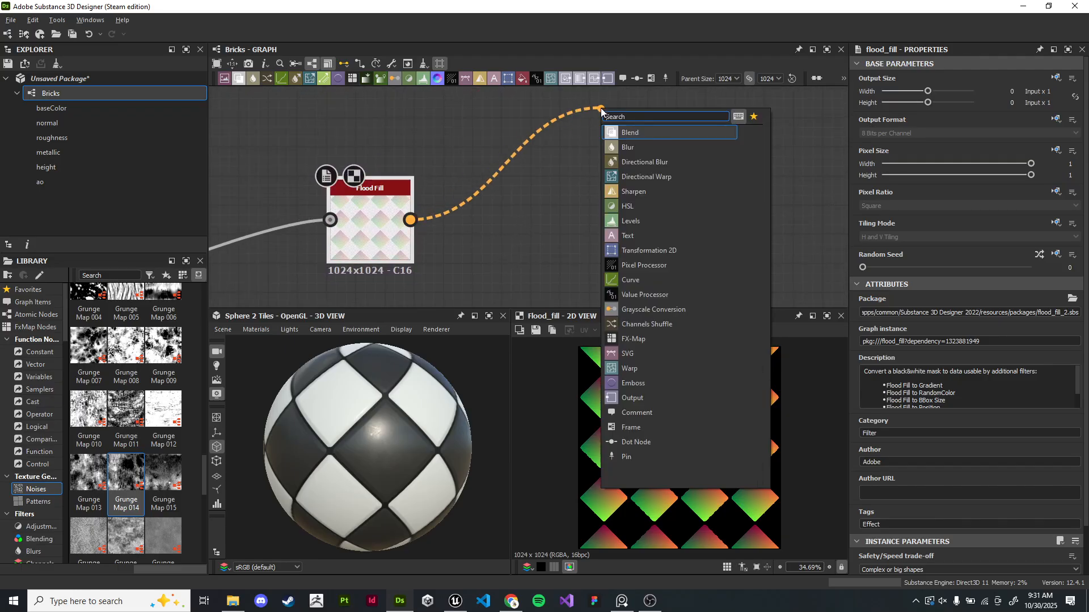
text(flo)
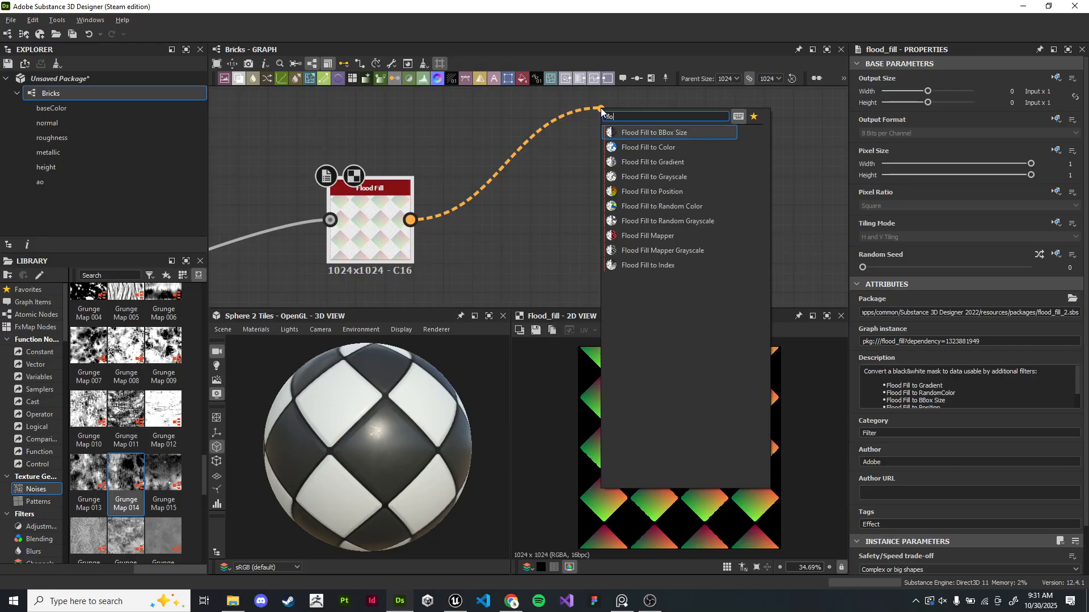
click(691, 222)
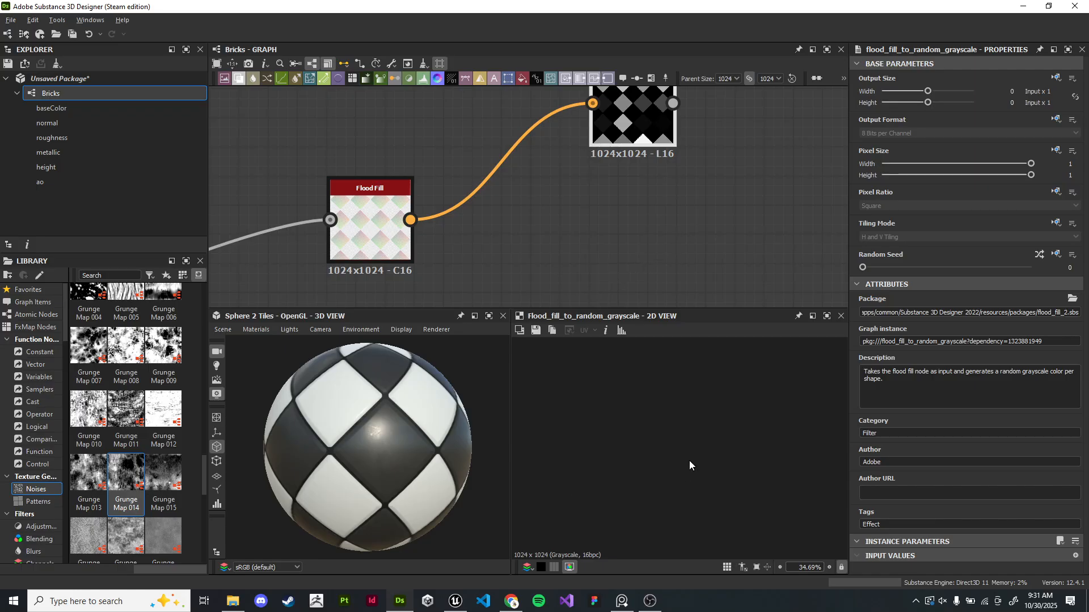
- Preview the Flood Fill and Flood Fill to Random Grayscale outputs and the sphere
middle_drag(673, 196, 578, 264)
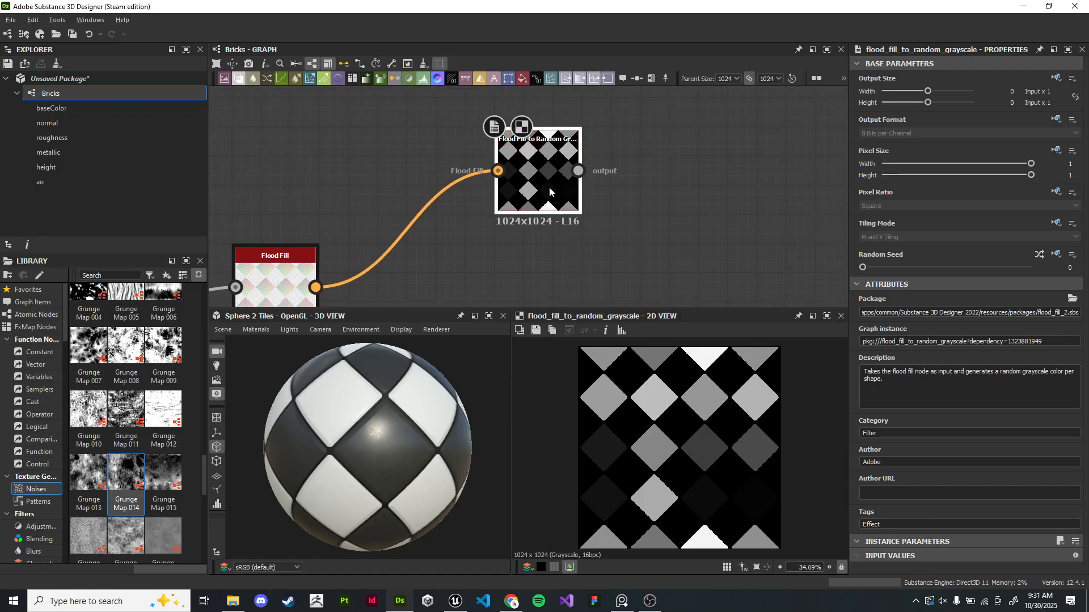
scroll(548, 177, up, 1)
click(250, 286)
double_click(249, 288)
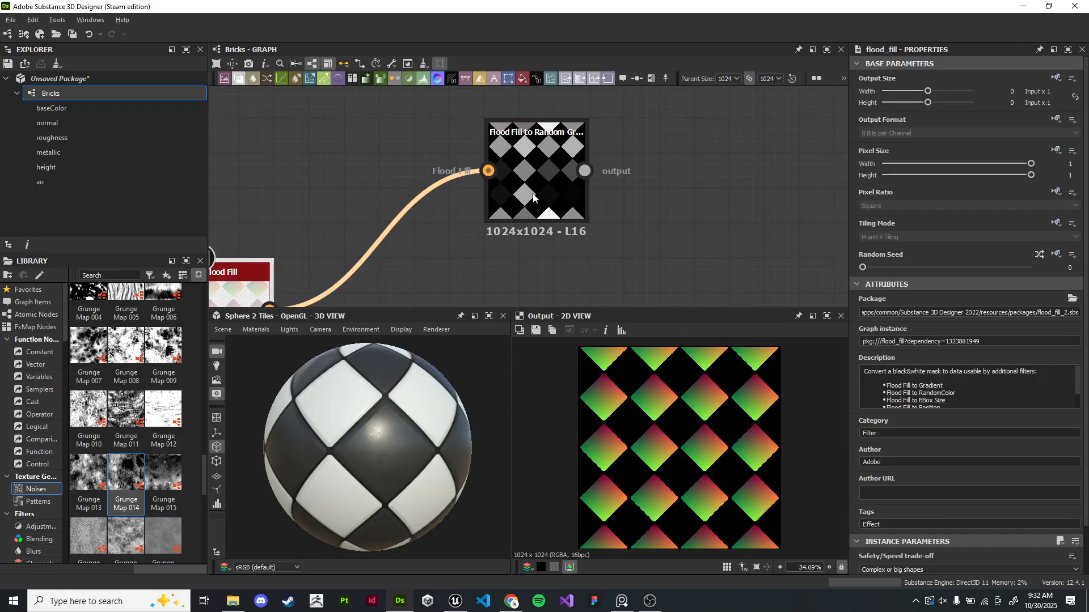
double_click(571, 184)
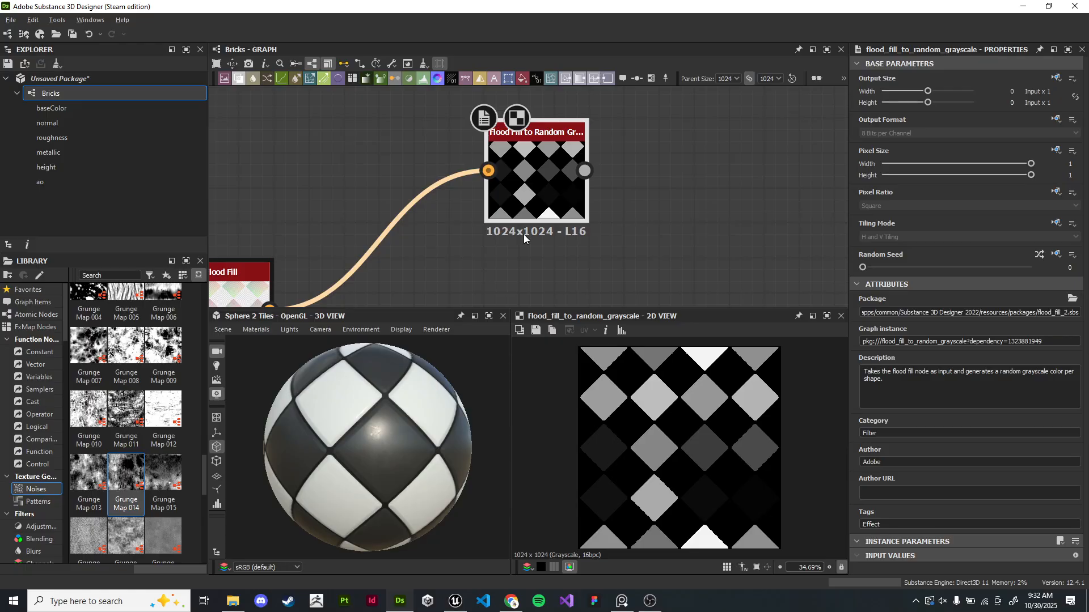
drag(301, 512, 321, 505)
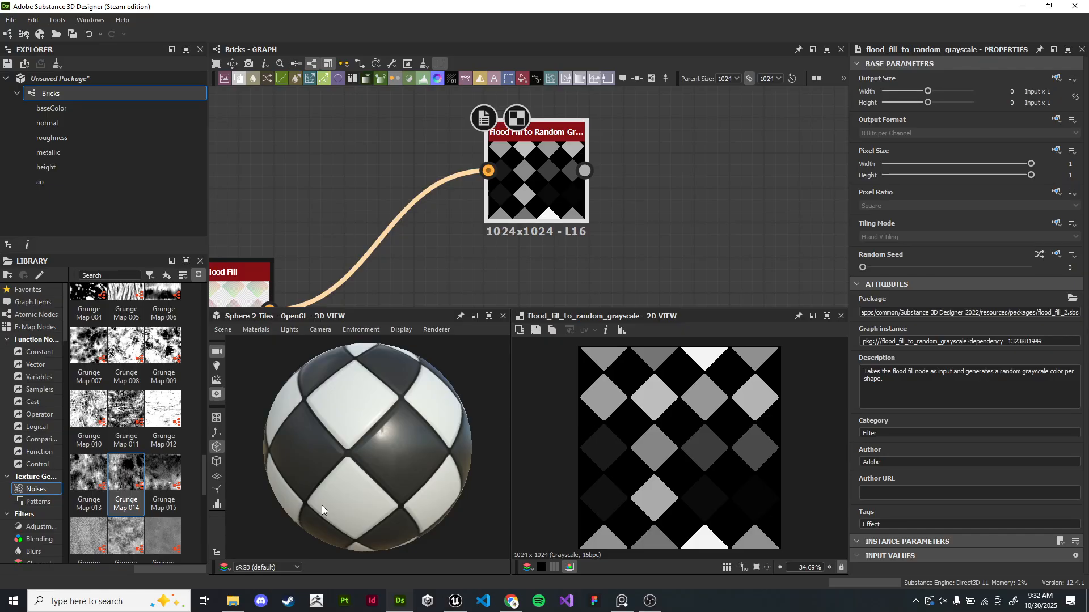
drag(373, 473, 400, 486)
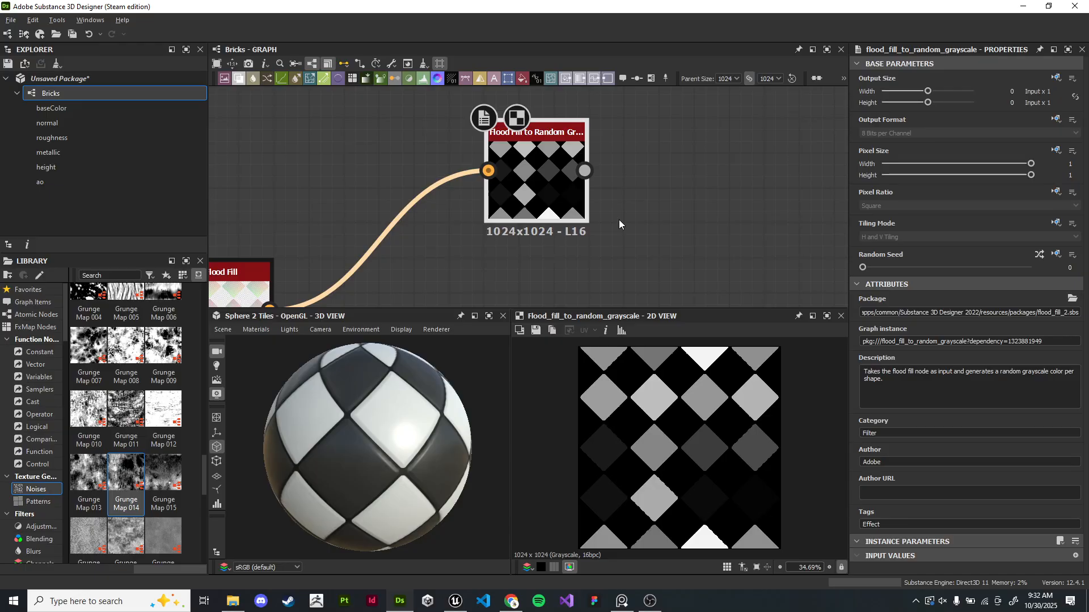
scroll(668, 211, down, 2)
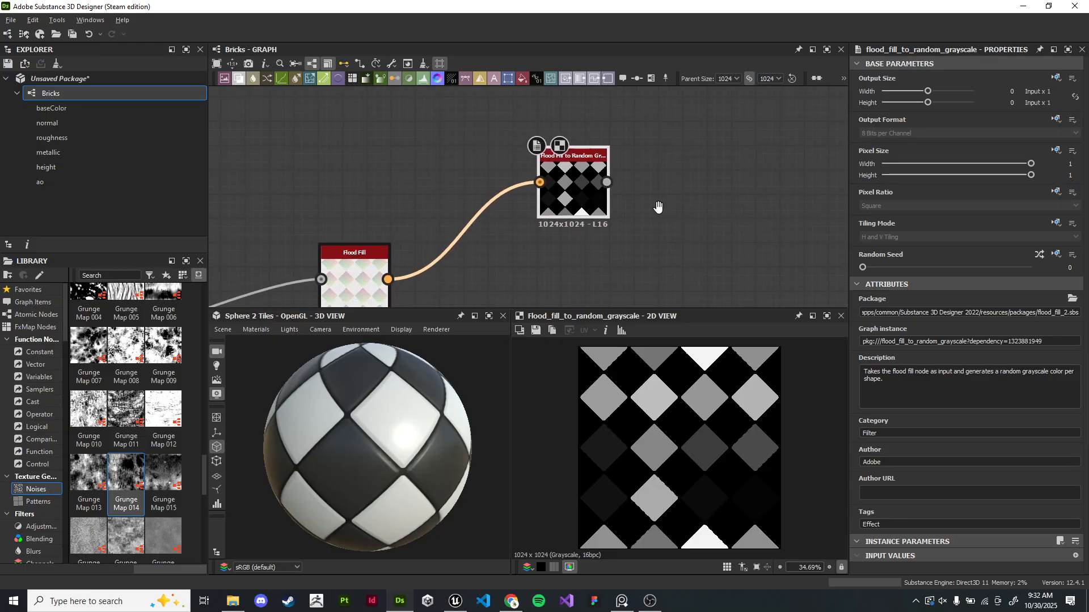
- Inspect the Flood Fill to Random Grayscale output by zooming in and out of the 2D view
middle_drag(669, 212, 598, 198)
scroll(598, 198, up, 1)
drag(476, 179, 389, 207)
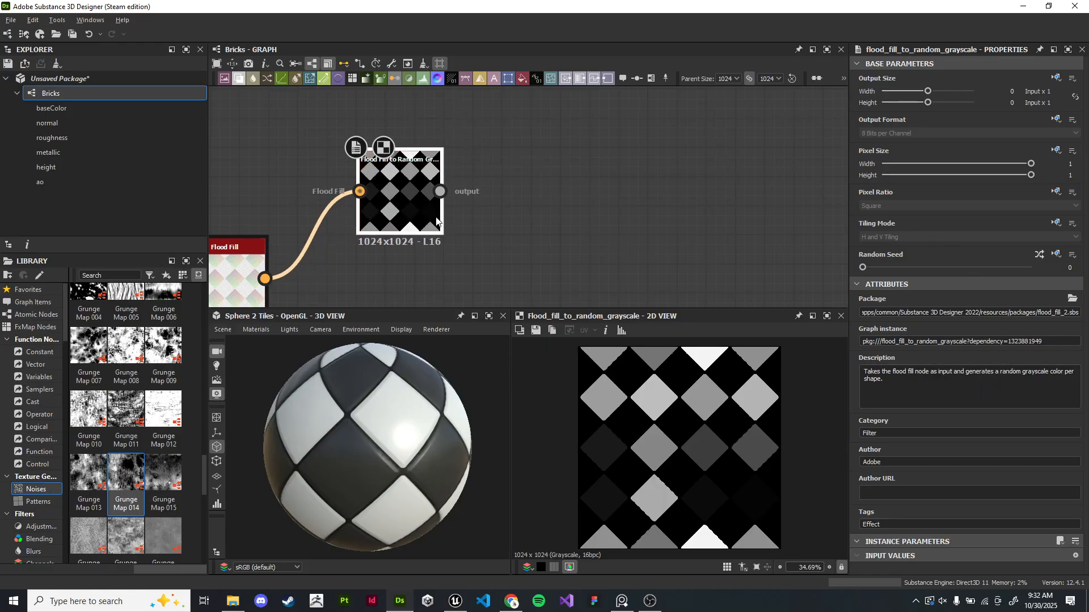
scroll(801, 460, down, 2)
middle_drag(438, 253, 599, 237)
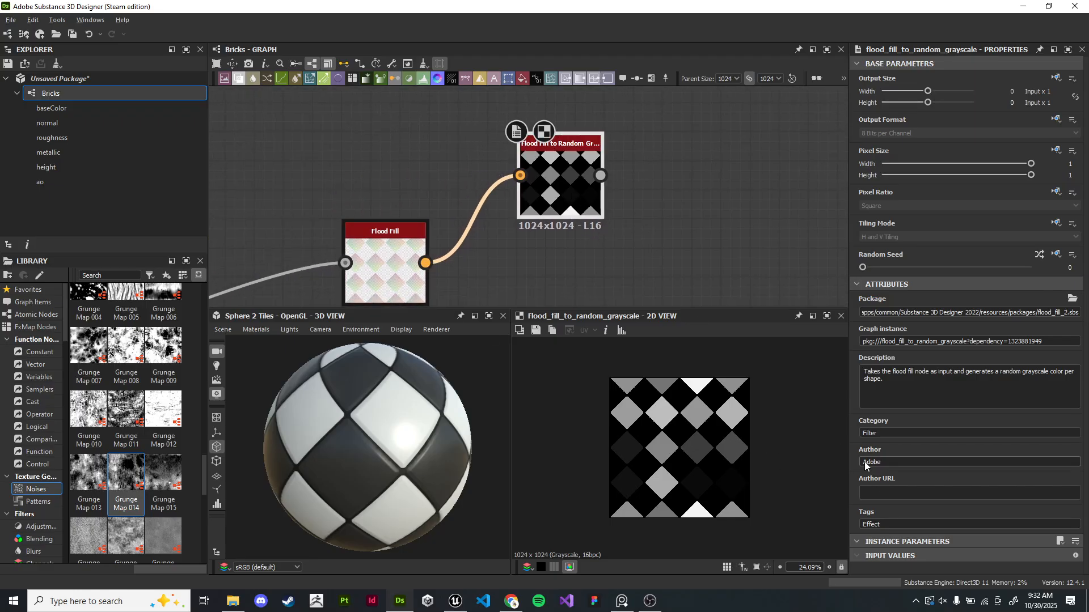
scroll(714, 460, up, 6)
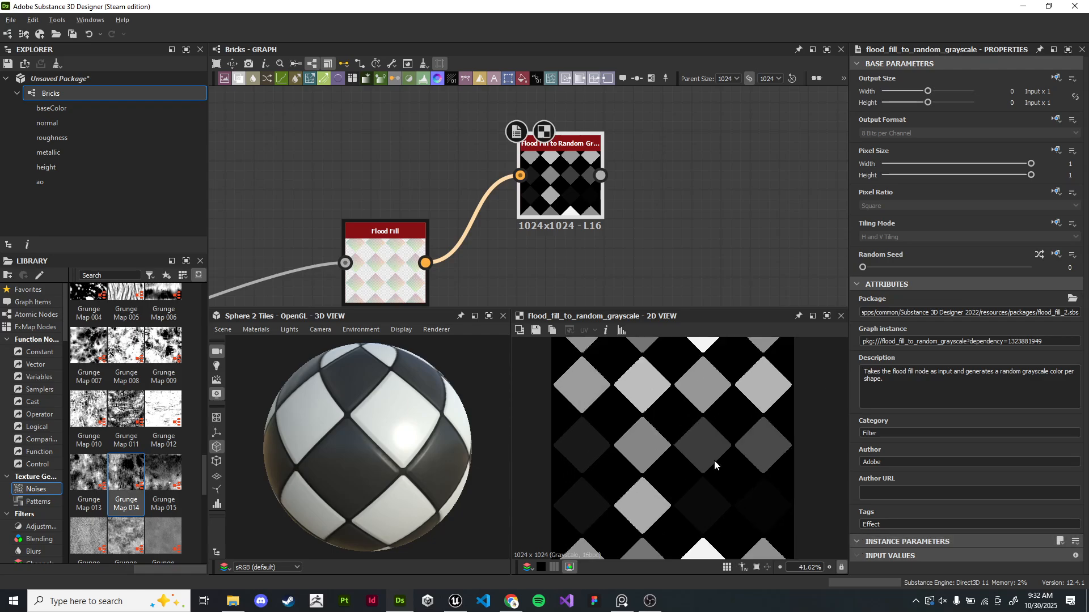
scroll(688, 454, down, 4)
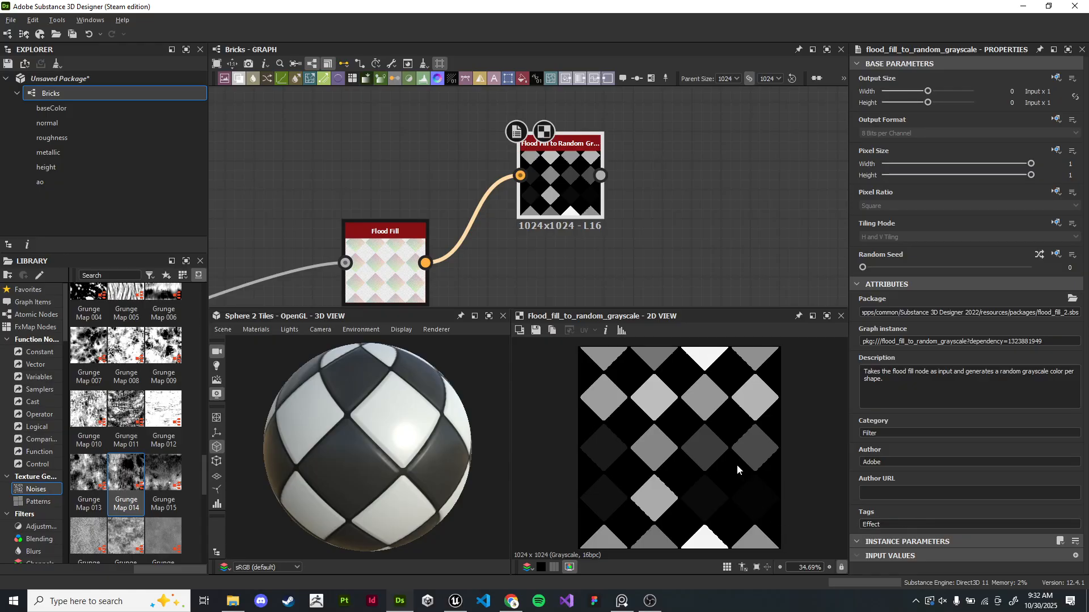
scroll(735, 465, up, 4)
scroll(678, 473, up, 2)
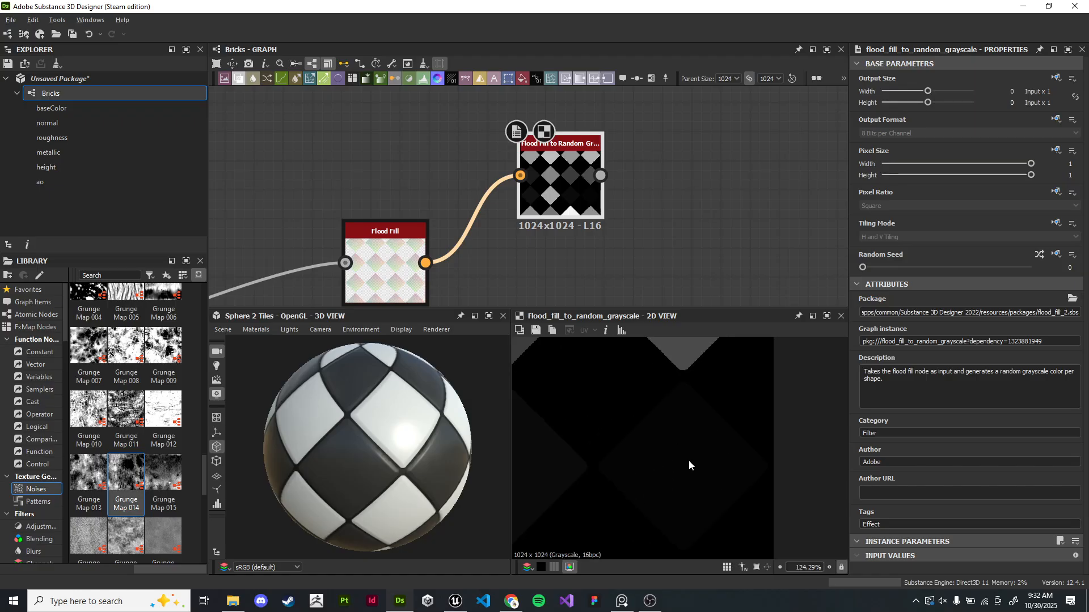
scroll(690, 462, down, 3)
scroll(678, 485, down, 2)
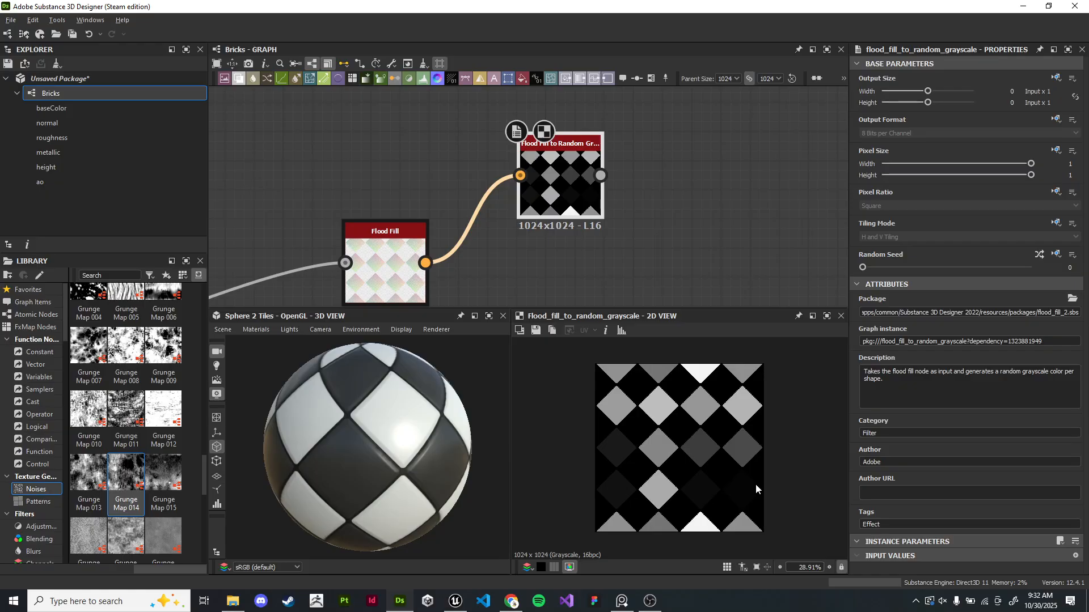
- Add a Blend node connected to the Flood Fill to Random Grayscale output
middle_drag(540, 239, 583, 218)
drag(599, 161, 628, 160)
middle_drag(720, 165, 510, 184)
drag(464, 175, 671, 248)
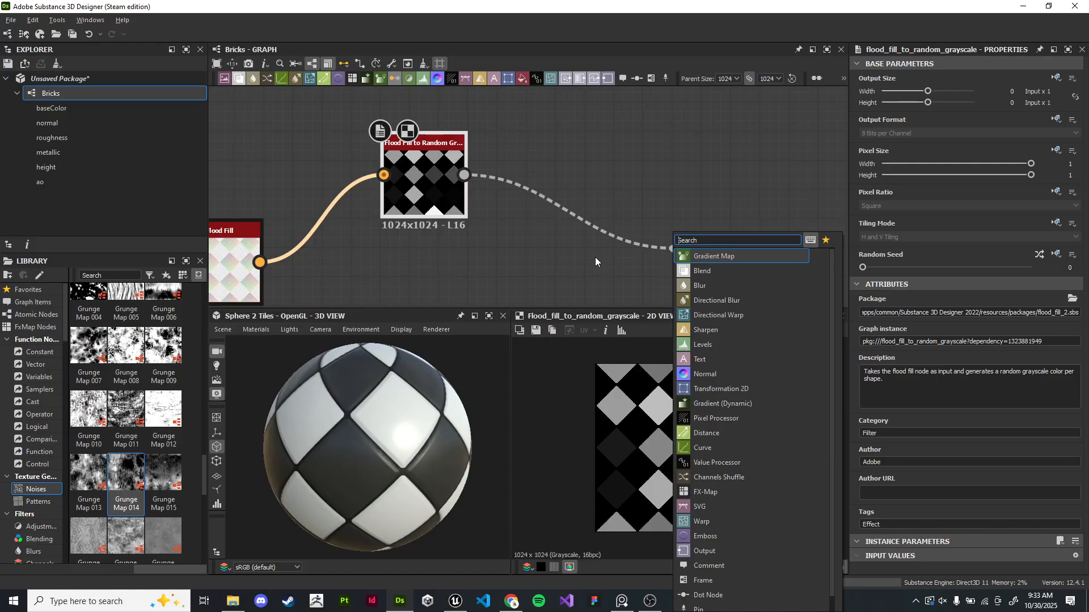
text(blend)
key(Return)
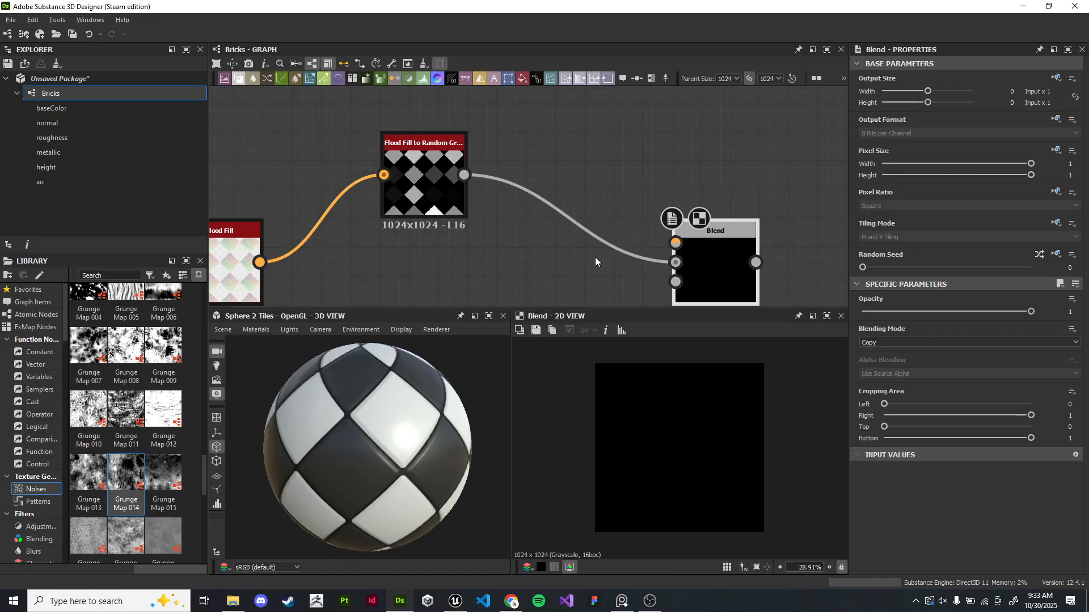
- Arrange the new Blend node and the Flood Fill chain beneath the Color frame
scroll(635, 252, down, 4)
middle_drag(624, 251, 545, 175)
scroll(583, 148, up, 1)
drag(578, 195, 646, 180)
middle_drag(471, 192, 496, 218)
scroll(496, 217, down, 3)
drag(412, 146, 564, 259)
drag(603, 199, 759, 280)
scroll(536, 213, up, 4)
middle_drag(536, 213, 368, 130)
scroll(368, 129, down, 2)
drag(421, 205, 507, 246)
drag(320, 236, 531, 243)
middle_drag(508, 252, 439, 253)
drag(465, 240, 493, 246)
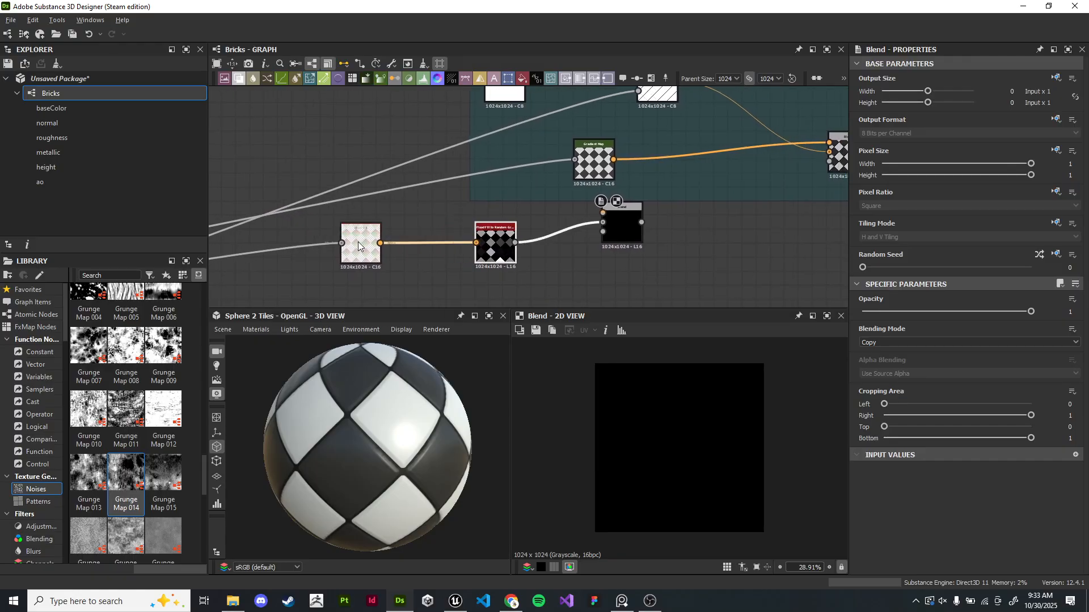
- Reposition the Flood Fill, Flood Fill to Random Grayscale and Blend nodes into one row
drag(357, 245, 404, 250)
drag(496, 244, 512, 242)
drag(612, 229, 644, 239)
scroll(640, 237, up, 2)
middle_drag(640, 217, 590, 231)
drag(615, 244, 708, 245)
scroll(484, 270, down, 2)
drag(291, 292, 530, 251)
scroll(618, 263, up, 3)
middle_drag(617, 261, 510, 242)
drag(536, 238, 652, 238)
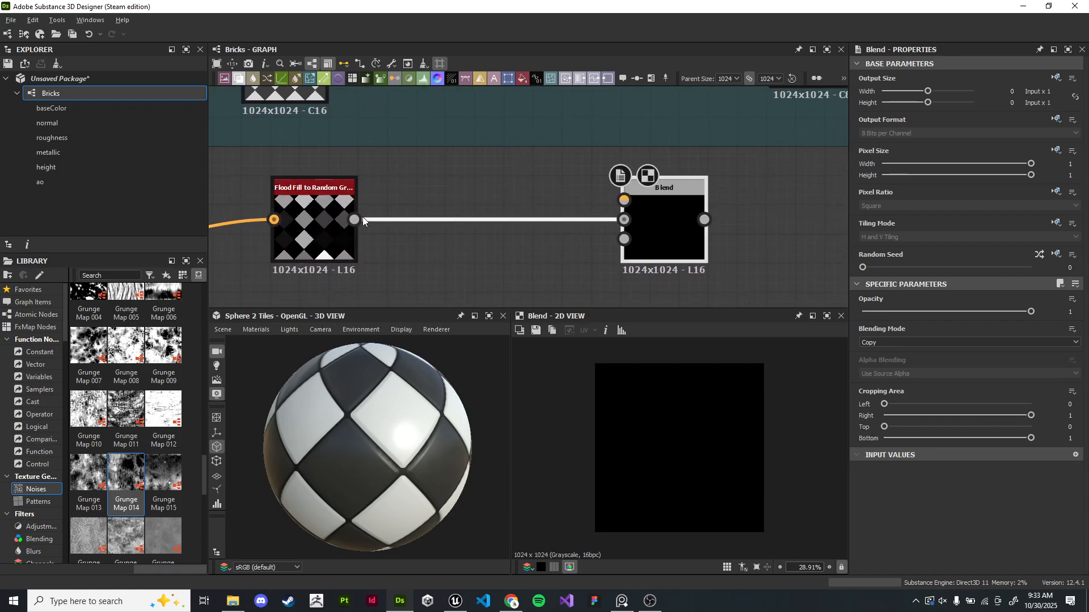
click(306, 215)
scroll(480, 190, down, 2)
middle_drag(635, 185, 639, 237)
drag(699, 286, 525, 285)
- Connect the Color frame's checker Gradient Map output to the new Blend node's input
drag(387, 200, 492, 279)
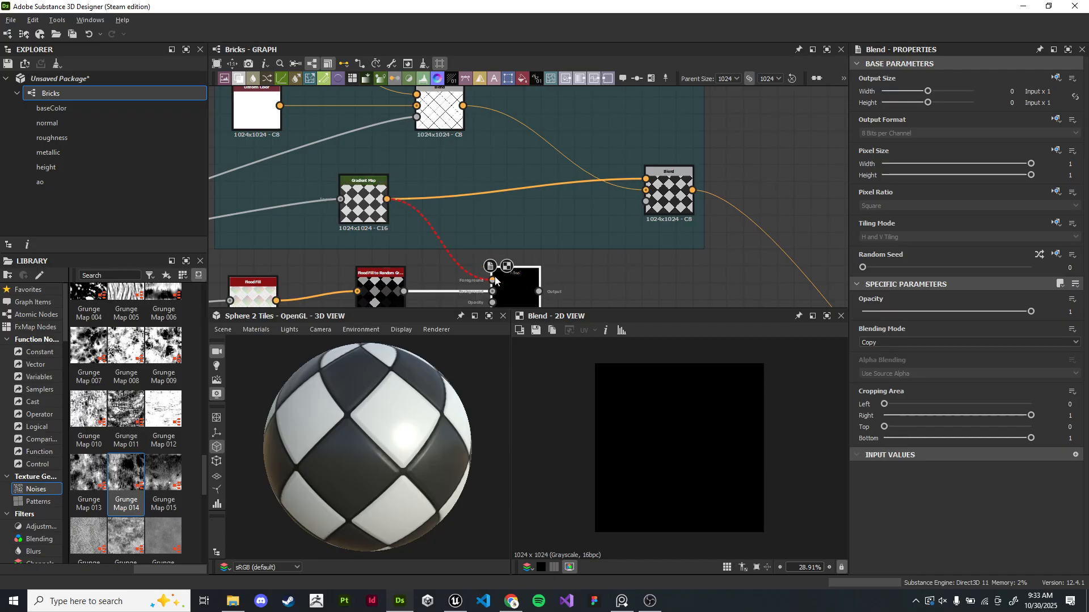
scroll(499, 228, up, 1)
middle_drag(499, 227, 503, 203)
scroll(511, 223, up, 3)
middle_drag(529, 242, 606, 172)
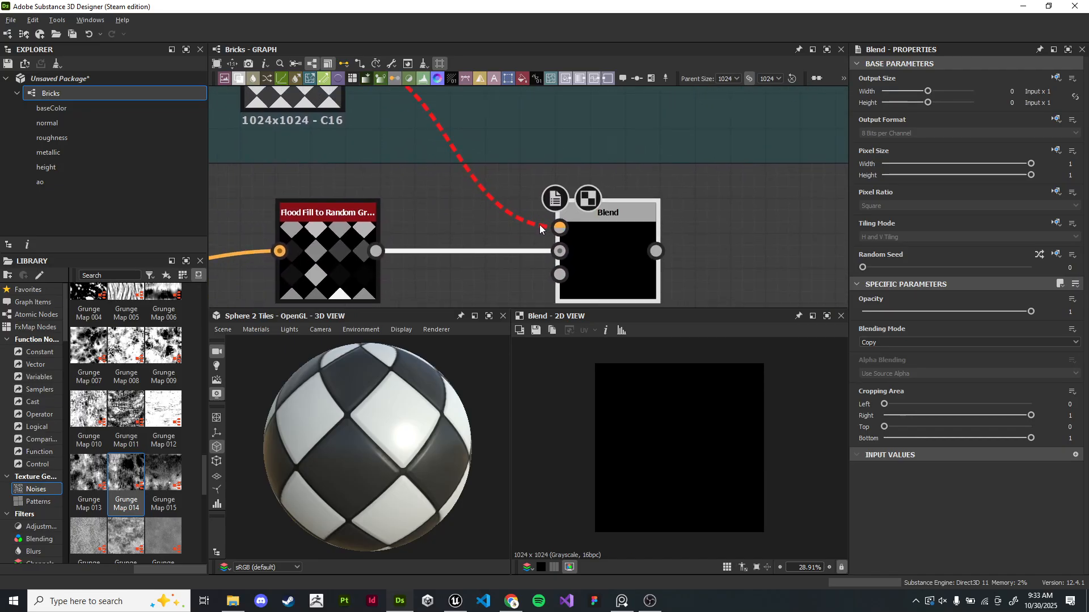
middle_drag(502, 139, 642, 160)
scroll(549, 207, down, 4)
drag(588, 271, 428, 224)
drag(559, 222, 458, 223)
click(497, 232)
drag(554, 243, 554, 245)
- Insert a Gradient Map node between Flood Fill to Random Grayscale and the new Blend node, and preview it
key(space)
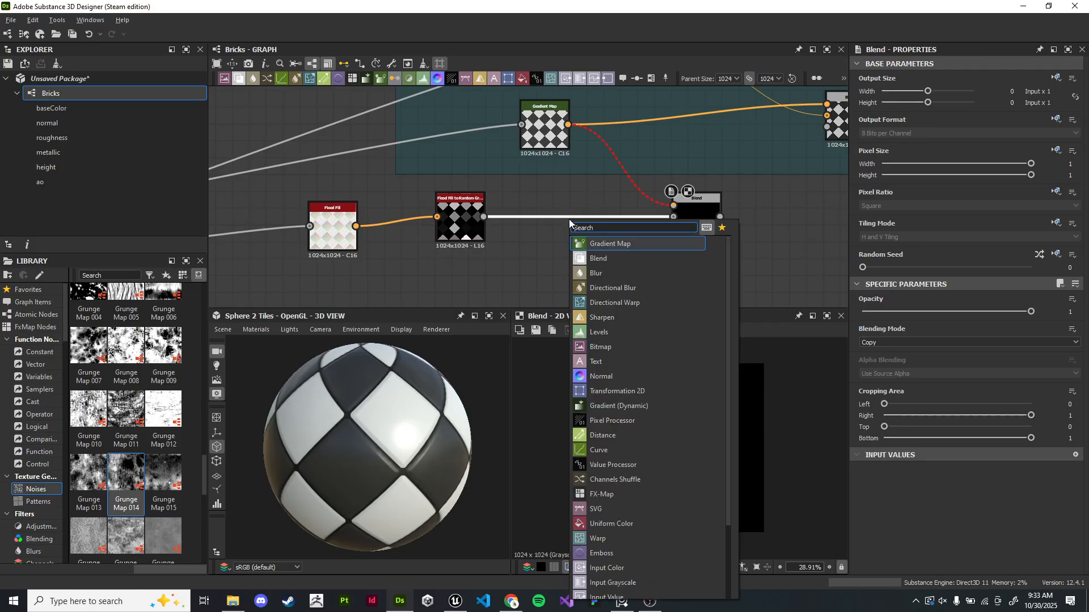
text(gr)
key(Return)
double_click(467, 228)
double_click(592, 236)
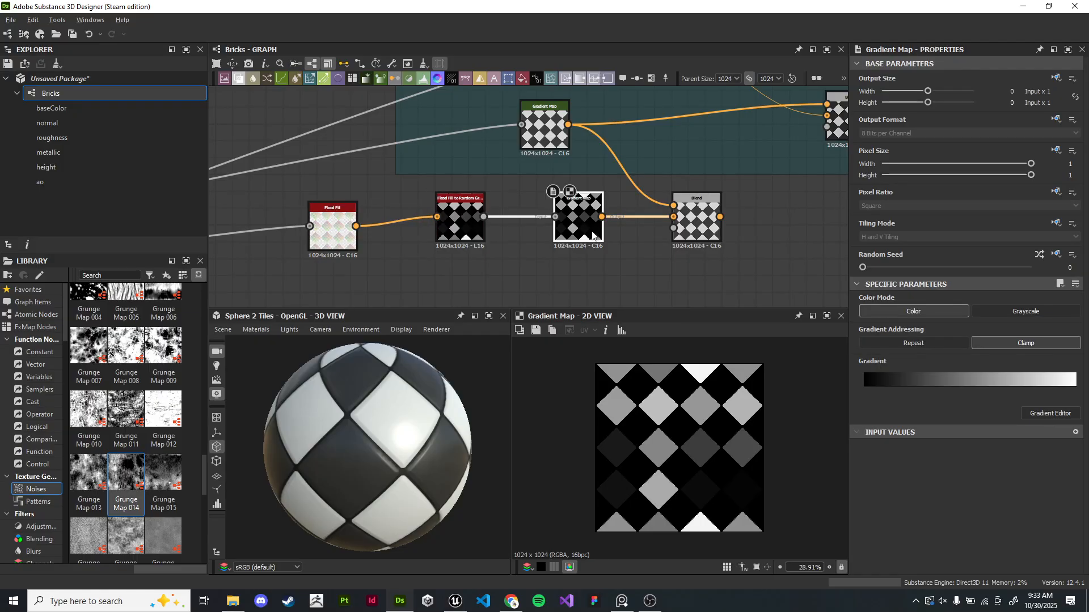
- Set the new Blend node's blending mode to Multiply
double_click(695, 227)
scroll(686, 405, up, 4)
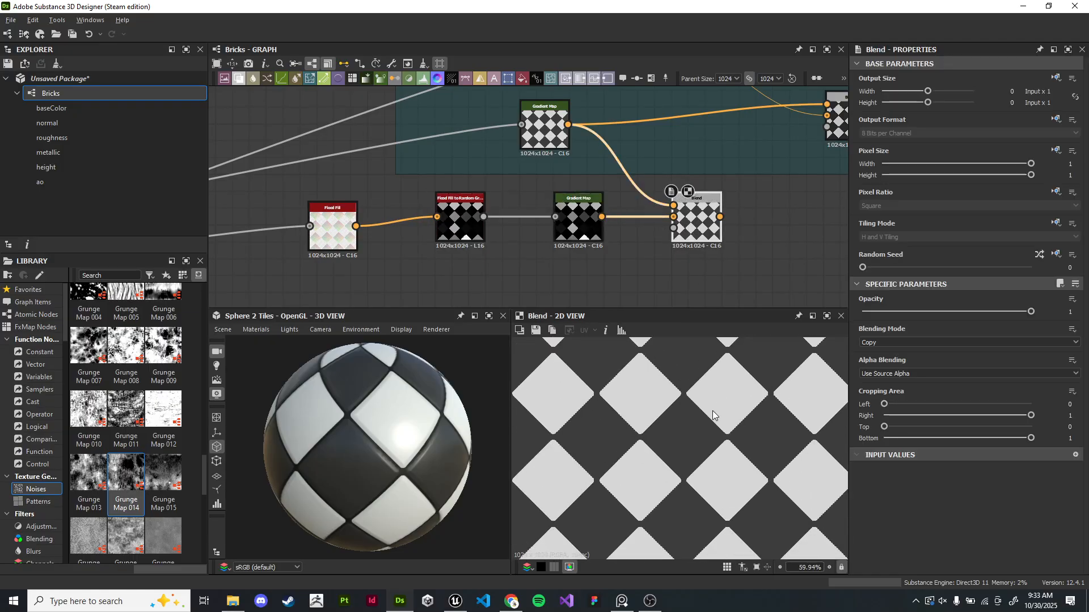
middle_drag(767, 210, 744, 229)
scroll(745, 231, up, 2)
click(909, 342)
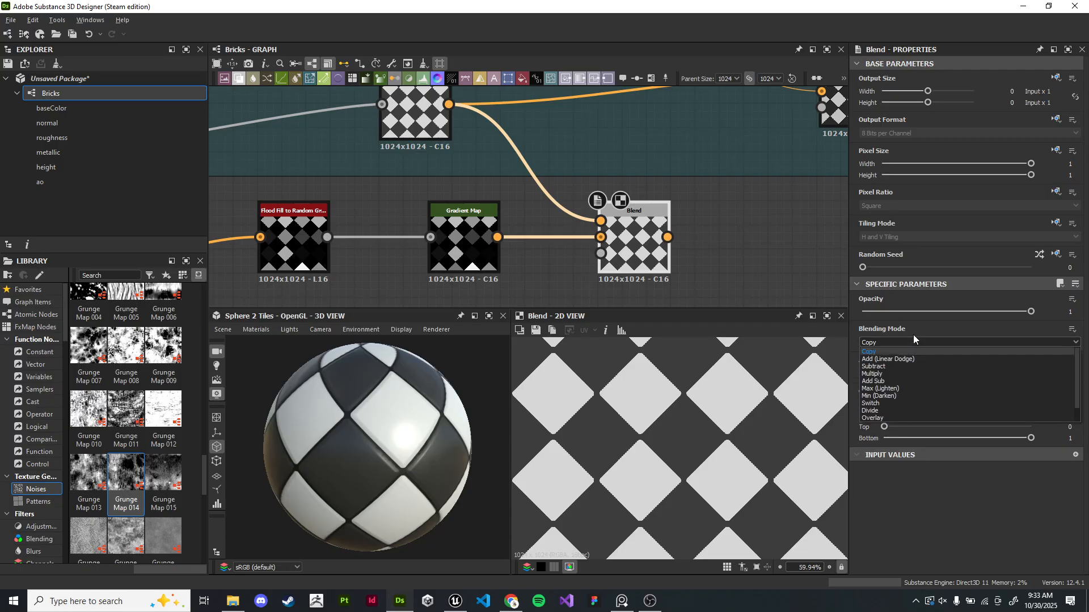
mouse_move(1031, 312)
mouse_down()
mouse_move(868, 315)
mouse_move(1033, 311)
mouse_up()
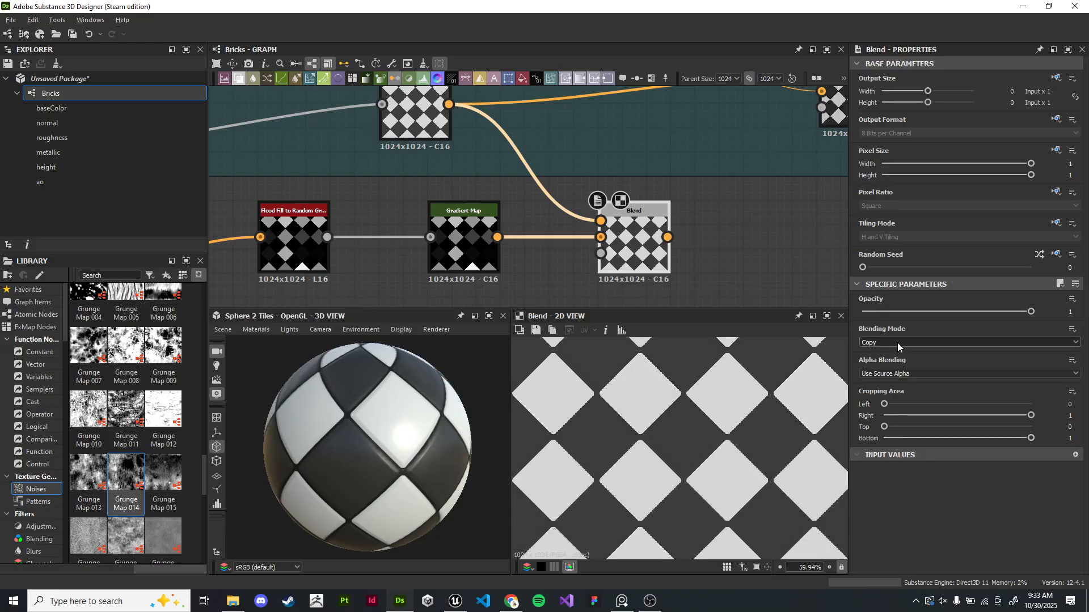
click(896, 343)
click(898, 369)
scroll(703, 444, down, 5)
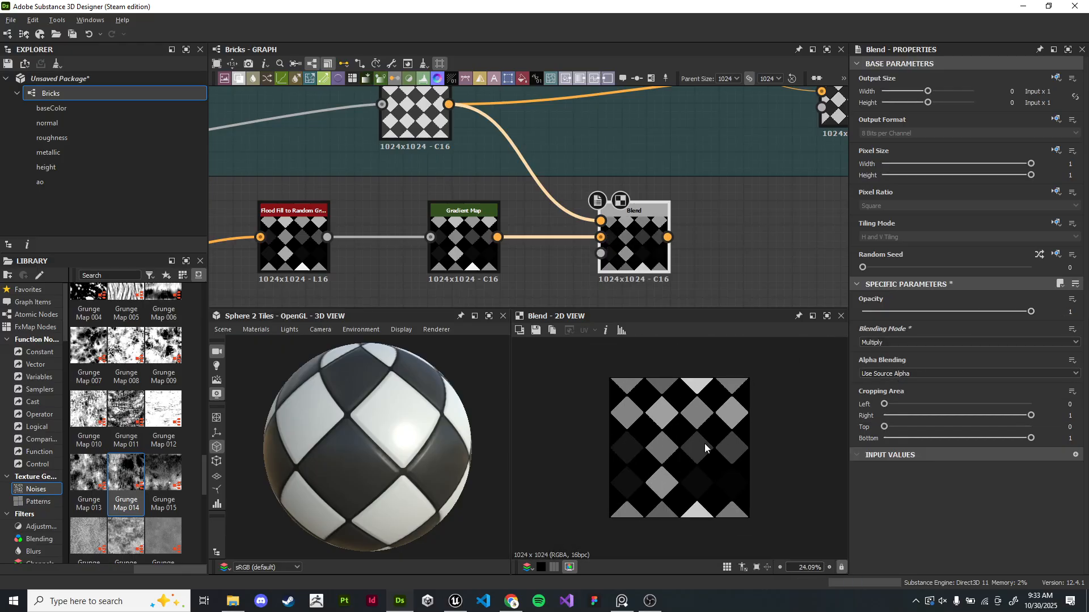
scroll(703, 444, up, 2)
middle_drag(700, 265, 656, 265)
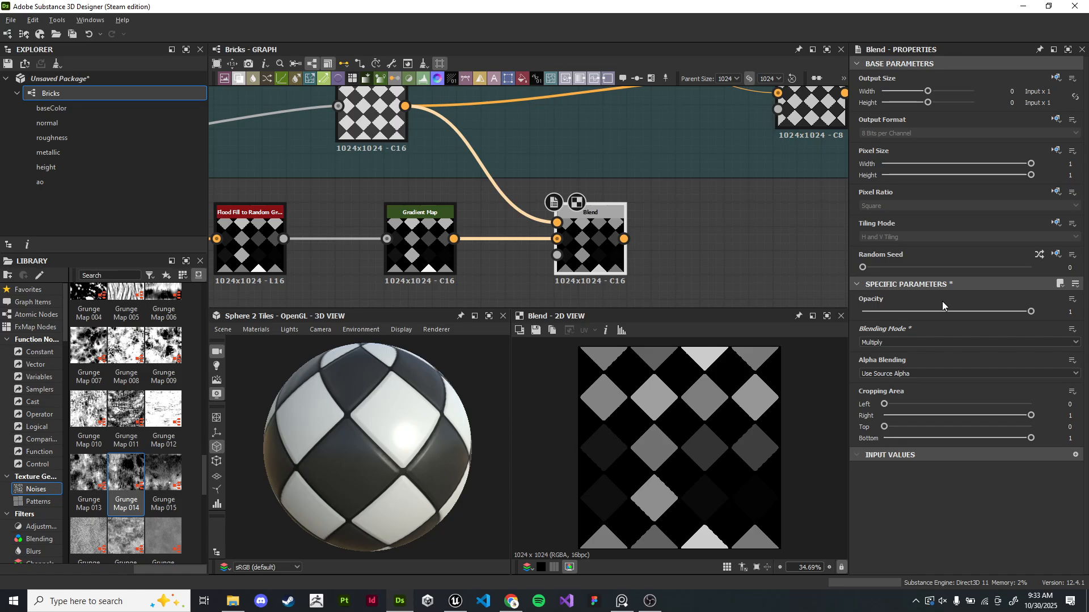
drag(1031, 312, 807, 316)
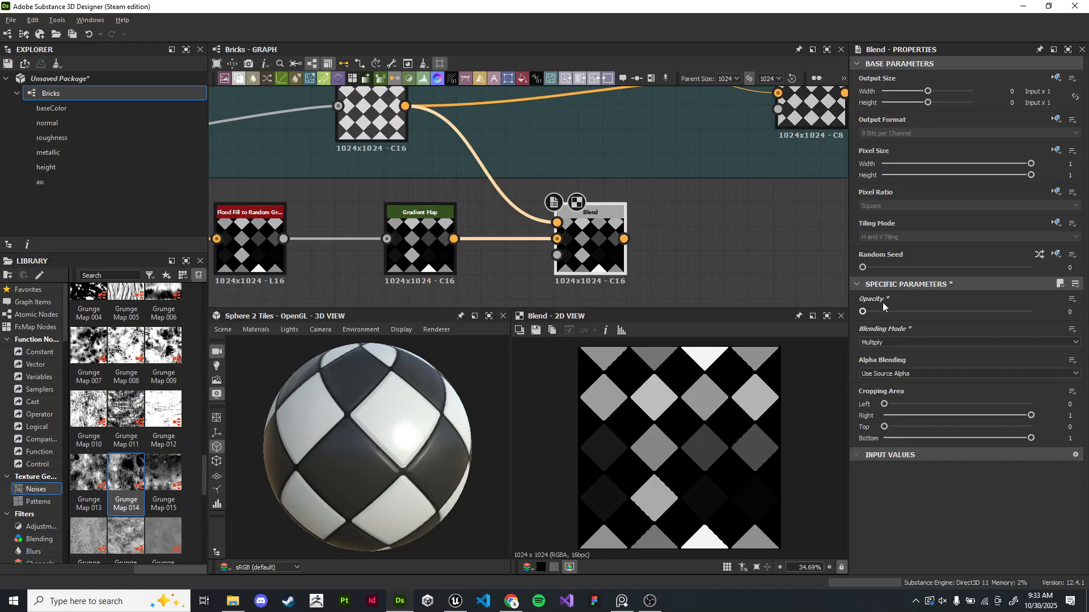
key(ctrl+z)
- Feed the random-grayscale Gradient Map into the Blend foreground and the checker Gradient Map into the background, then set opacity to 0.25
middle_drag(395, 120, 407, 144)
drag(420, 130, 571, 265)
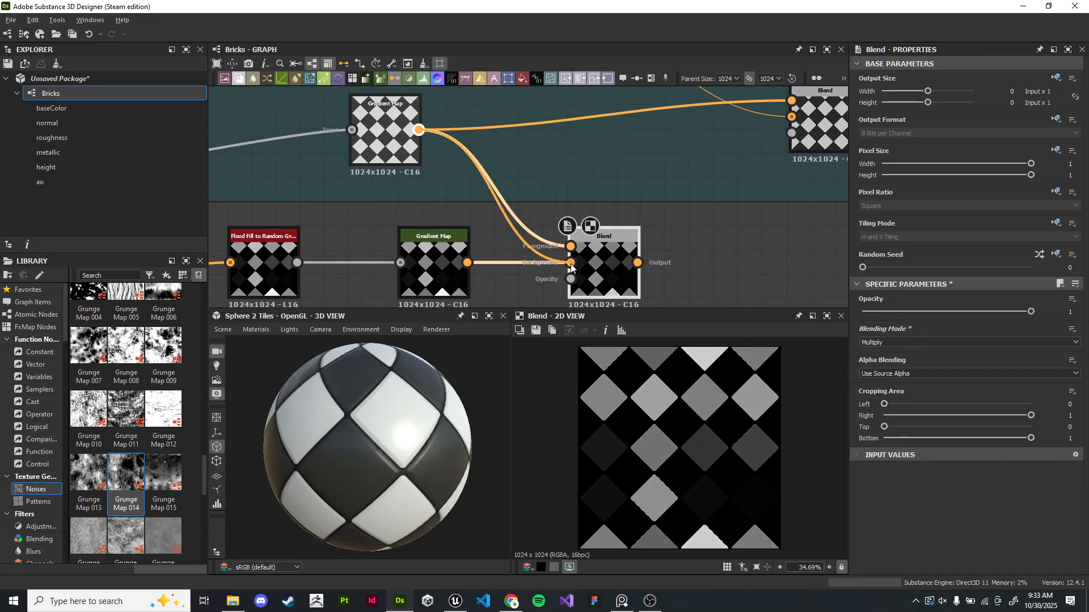
drag(467, 262, 571, 247)
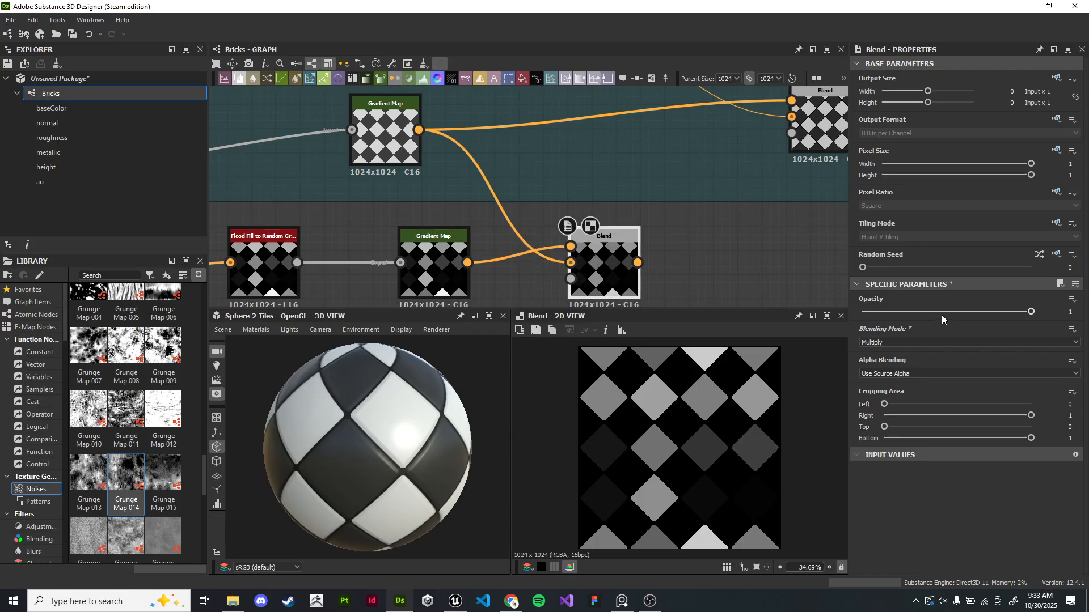
drag(1031, 311, 904, 315)
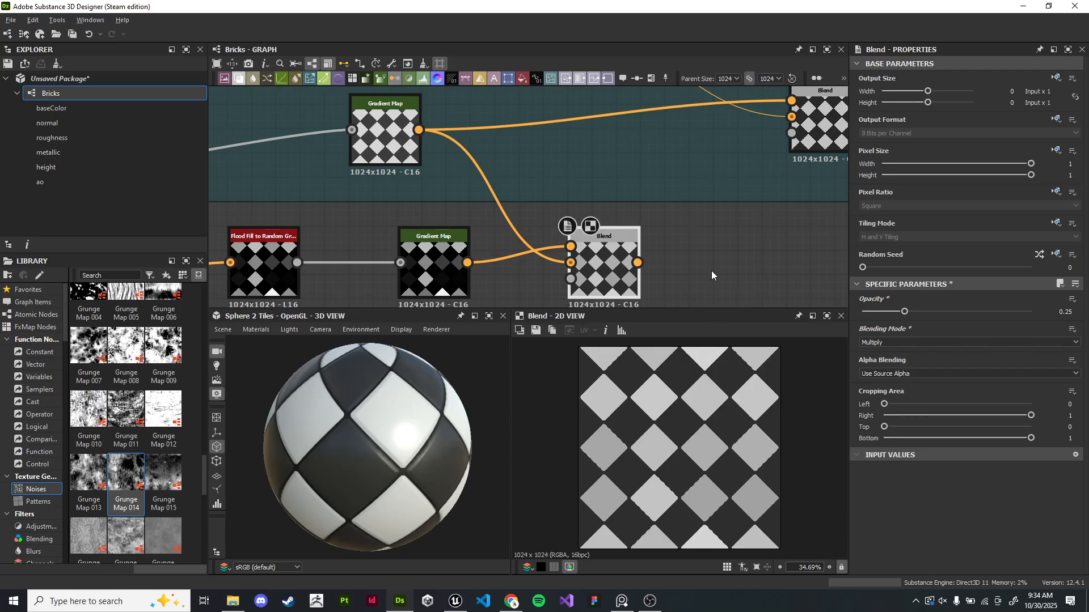
- Preview the Color frame's final Blend node output in the 2D view
scroll(705, 251, down, 1)
middle_drag(705, 251, 528, 226)
mouse_move(464, 266)
mouse_down()
mouse_move(464, 245)
mouse_move(465, 263)
mouse_up()
middle_drag(499, 194, 533, 216)
drag(523, 286, 652, 165)
click(683, 179)
double_click(682, 180)
drag(440, 424, 402, 431)
scroll(715, 453, up, 7)
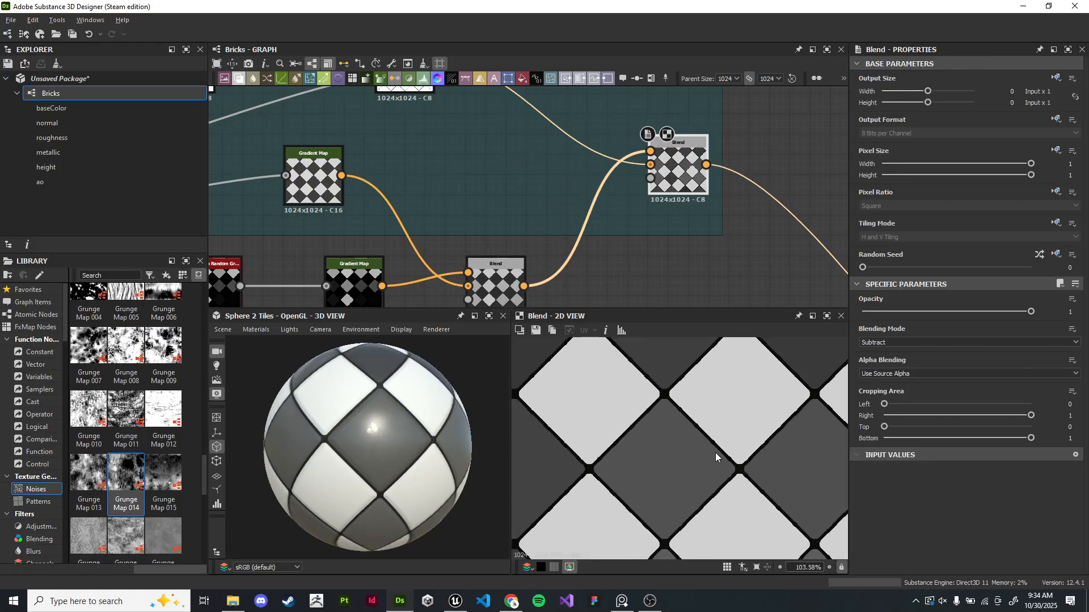
key(f)
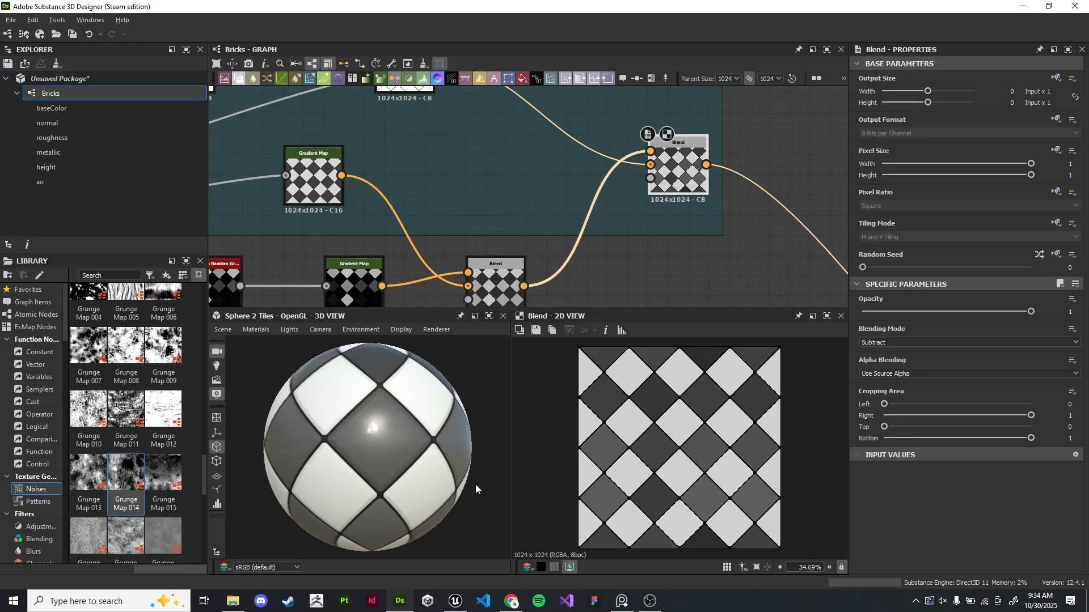
- Extend the Color frame so it encloses the new Flood Fill chain
scroll(441, 447, down, 5)
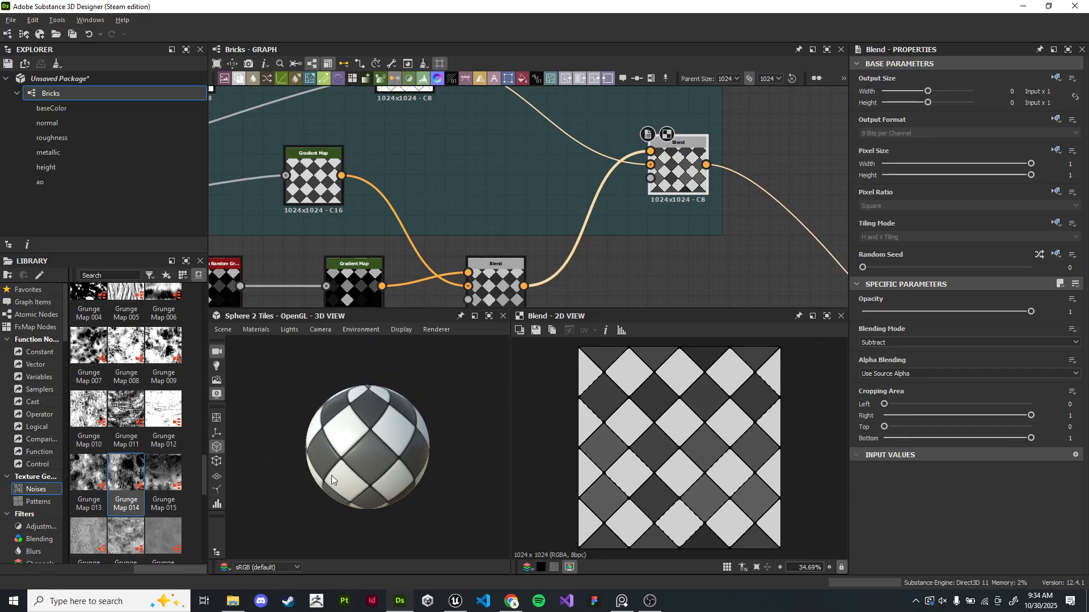
scroll(275, 250, down, 5)
middle_drag(275, 250, 703, 196)
middle_drag(352, 260, 513, 229)
scroll(514, 230, up, 4)
drag(513, 229, 519, 234)
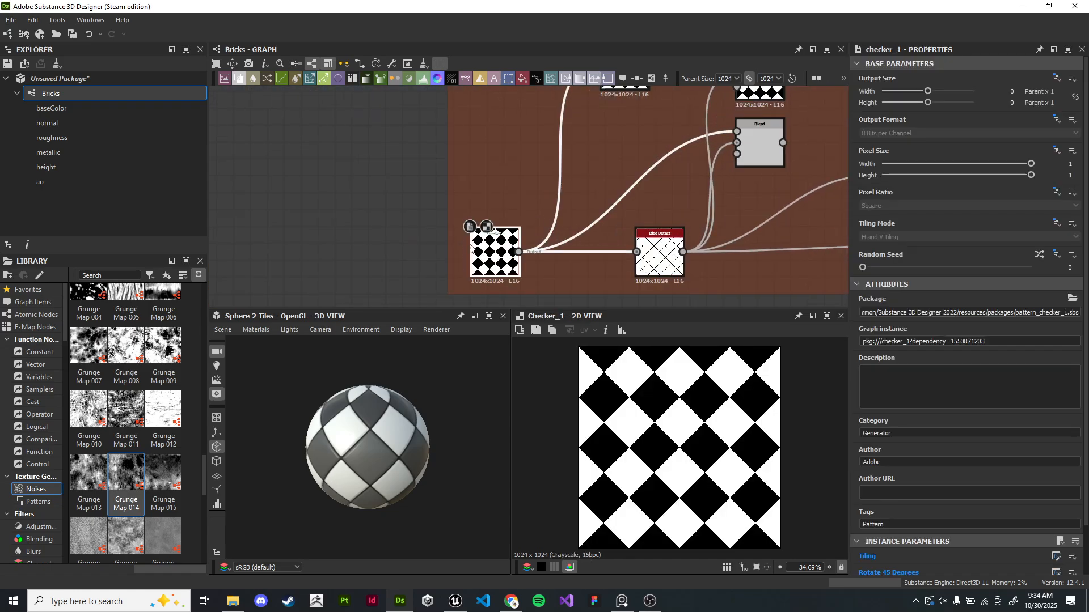
scroll(899, 506, down, 2)
scroll(526, 295, down, 4)
middle_drag(817, 238, 284, 244)
middle_drag(664, 164, 406, 280)
middle_drag(654, 114, 718, 169)
scroll(509, 168, up, 1)
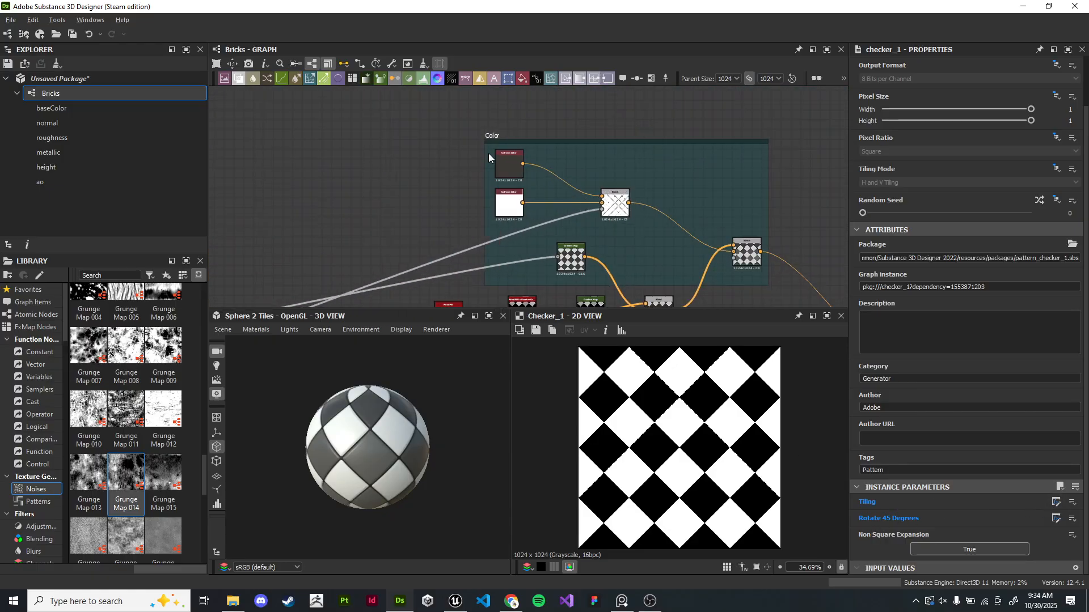
drag(491, 135, 413, 128)
middle_drag(627, 210, 587, 111)
drag(617, 227, 606, 207)
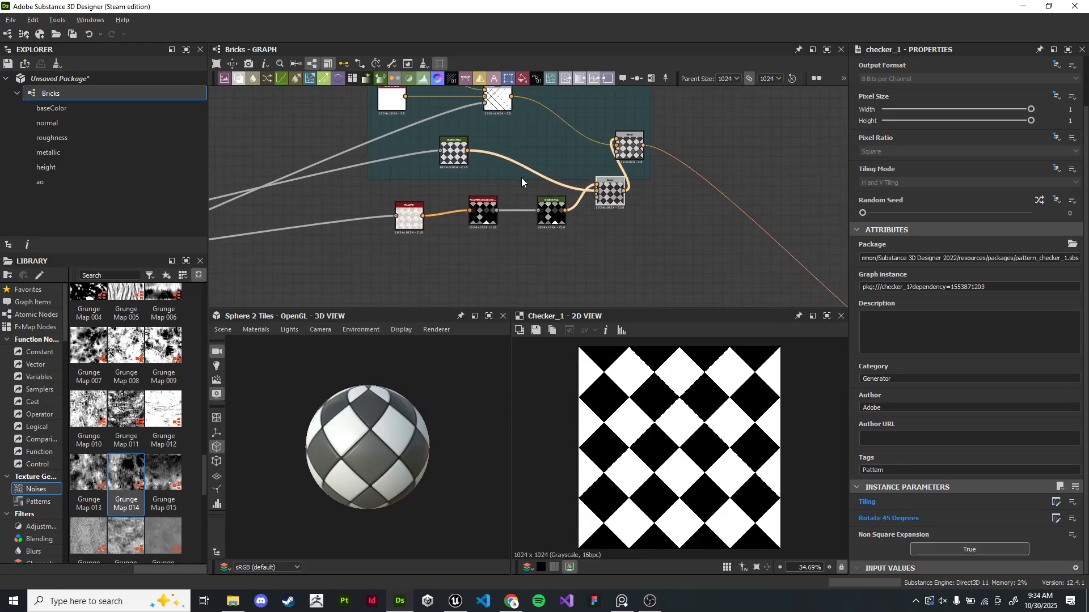
drag(520, 180, 516, 250)
middle_drag(688, 199, 601, 221)
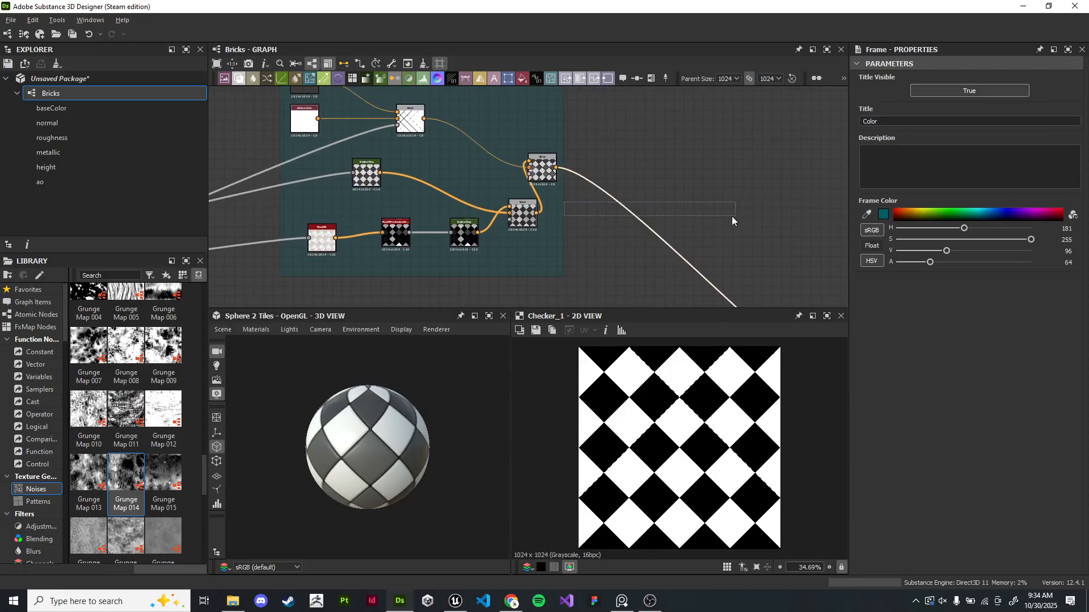
- Rearrange the nodes inside the Color frame into a tidy layout
middle_drag(582, 144, 574, 176)
drag(555, 159, 715, 165)
drag(535, 195, 661, 203)
drag(516, 239, 576, 157)
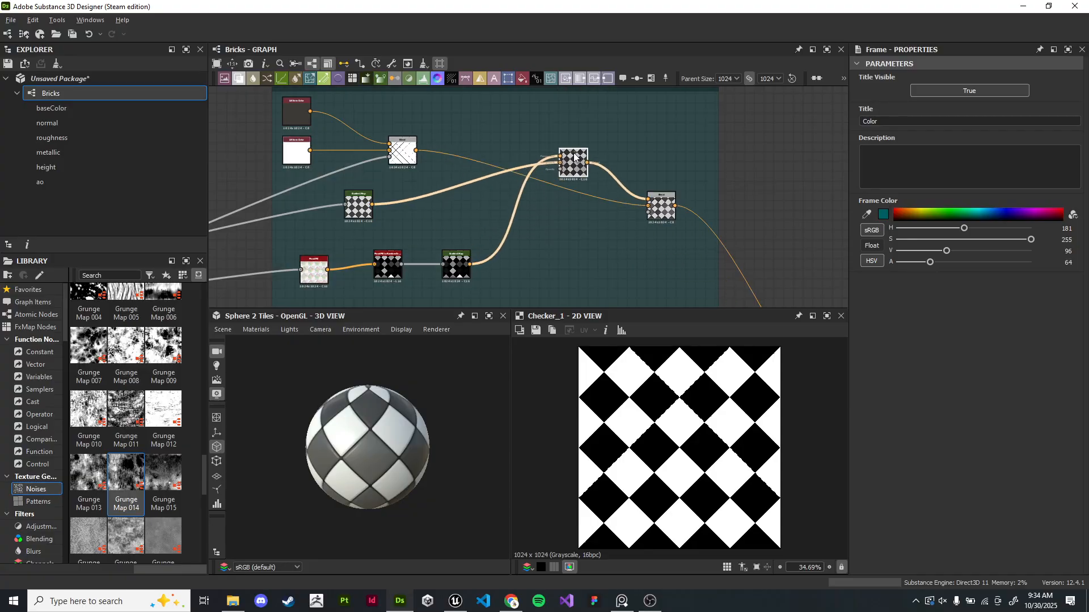
drag(359, 204, 397, 100)
middle_drag(399, 101, 516, 220)
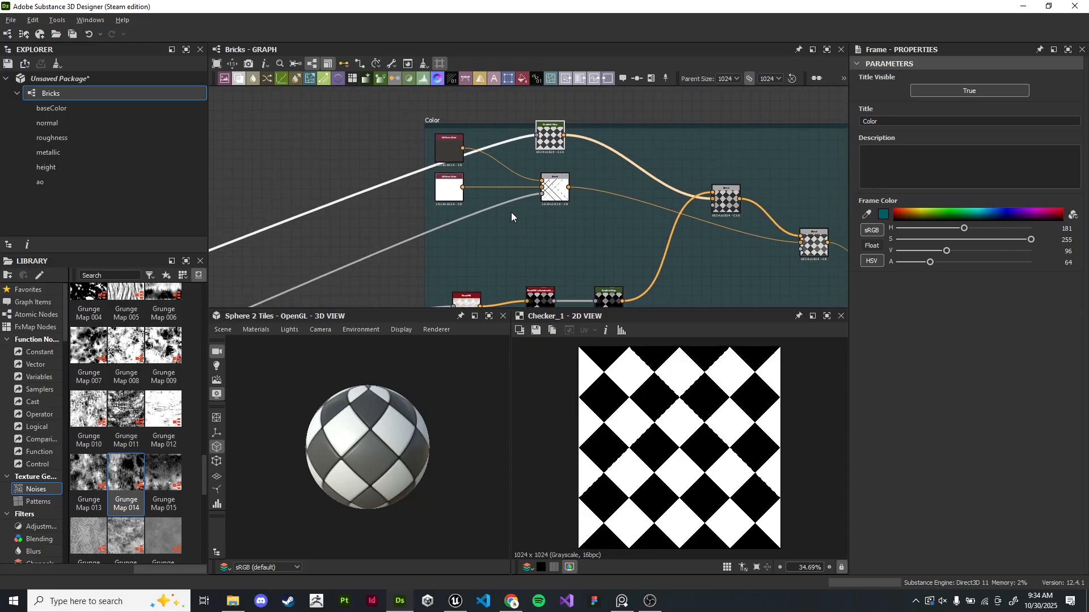
drag(547, 198, 542, 197)
click(452, 191)
drag(452, 149, 455, 146)
drag(550, 190, 565, 233)
drag(445, 194, 449, 230)
drag(451, 151, 463, 228)
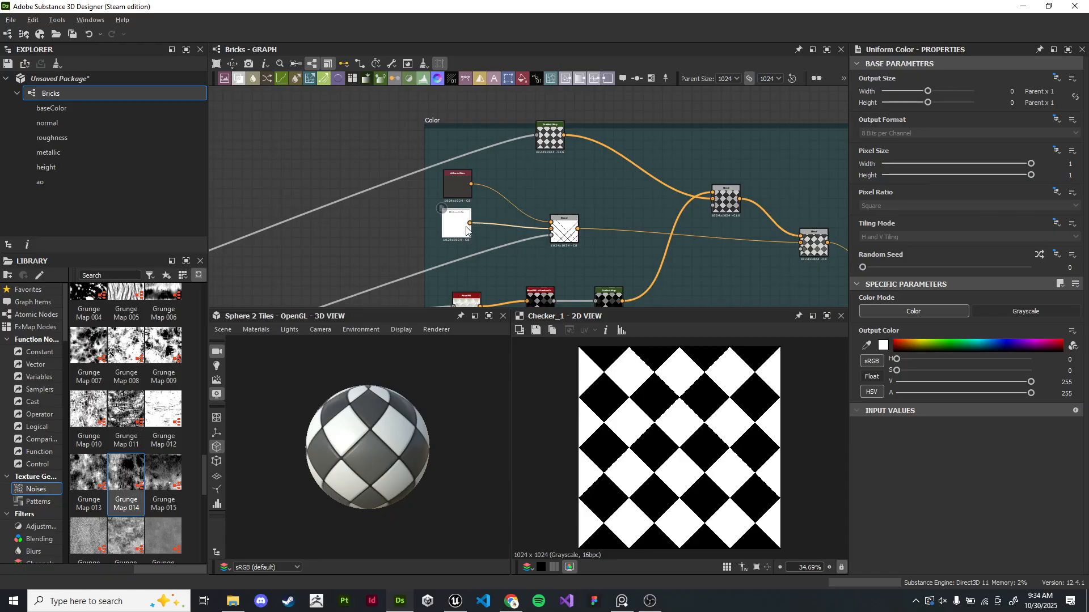
middle_drag(605, 252, 530, 211)
drag(533, 262, 573, 261)
drag(465, 262, 495, 262)
drag(392, 266, 426, 266)
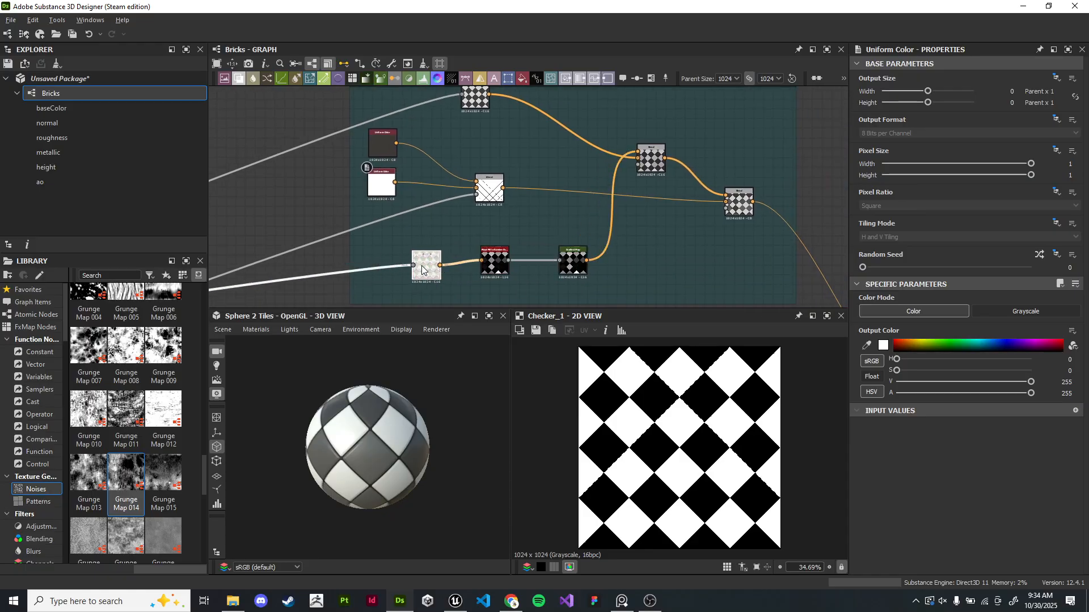
- Inspect the two Uniform Color nodes feeding the Blend inside the Color frame
scroll(420, 181, up, 4)
middle_drag(488, 178, 612, 206)
click(499, 184)
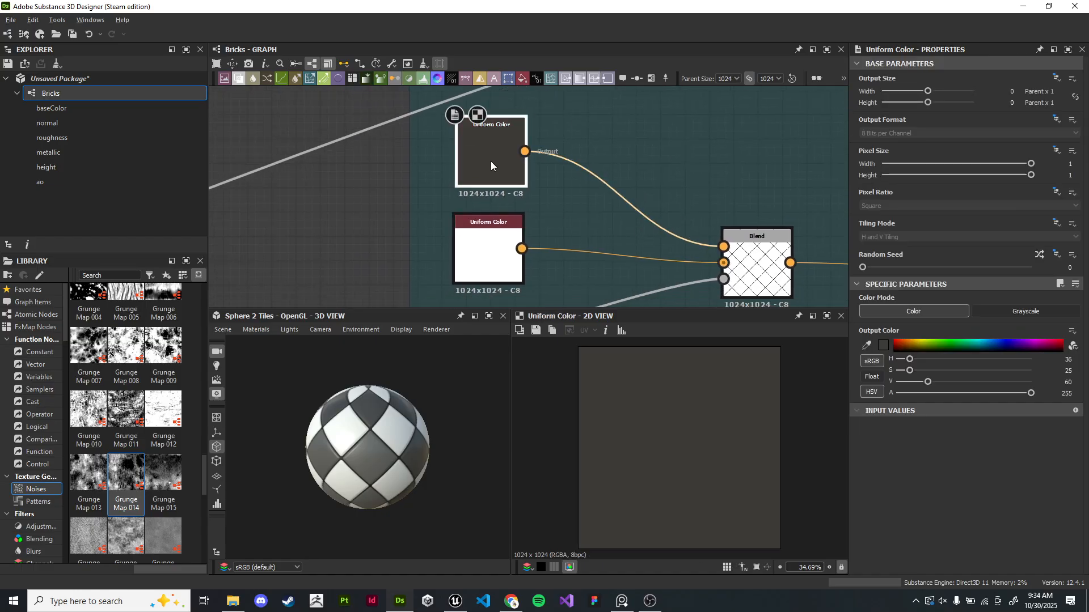
middle_drag(488, 164, 466, 165)
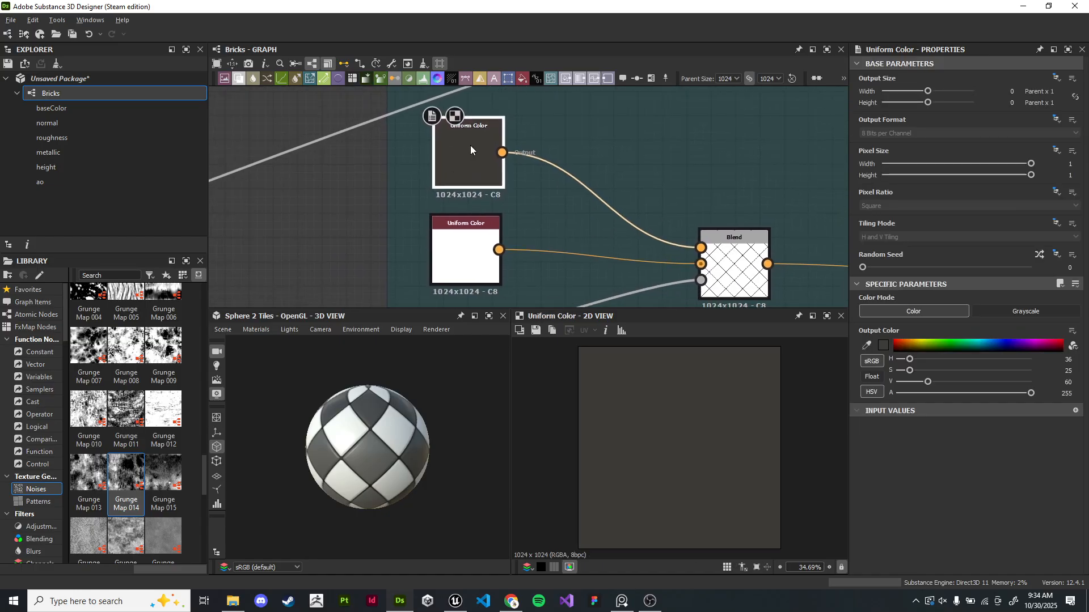
click(466, 267)
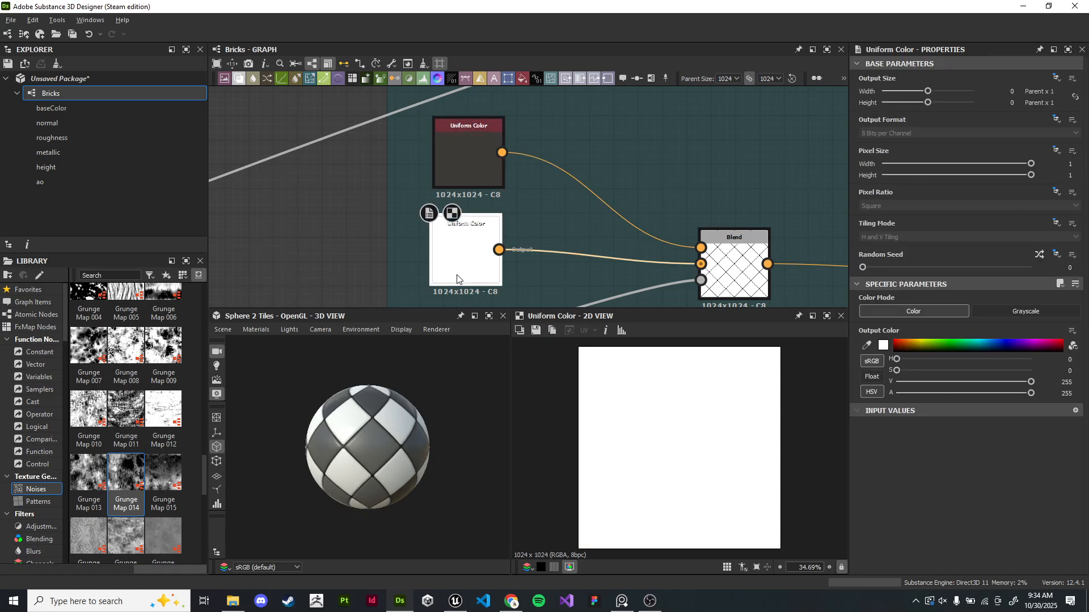
middle_drag(725, 250, 699, 262)
scroll(647, 240, up, 2)
click(633, 250)
click(381, 250)
drag(381, 433, 369, 432)
middle_drag(384, 275, 417, 267)
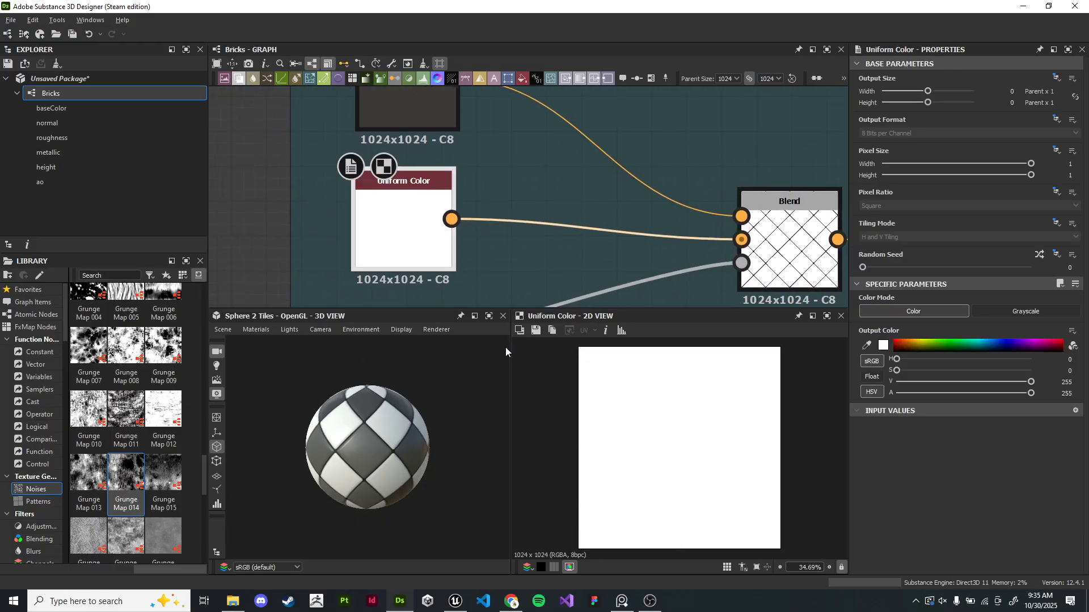
- Preview the Color frame's final Blend output and the PBR material's base color result
scroll(498, 219, down, 4)
middle_drag(601, 232, 737, 247)
scroll(617, 250, down, 4)
middle_drag(491, 271, 424, 264)
scroll(525, 221, up, 6)
middle_drag(617, 240, 645, 214)
scroll(601, 199, down, 2)
scroll(514, 211, up, 4)
middle_drag(481, 202, 560, 226)
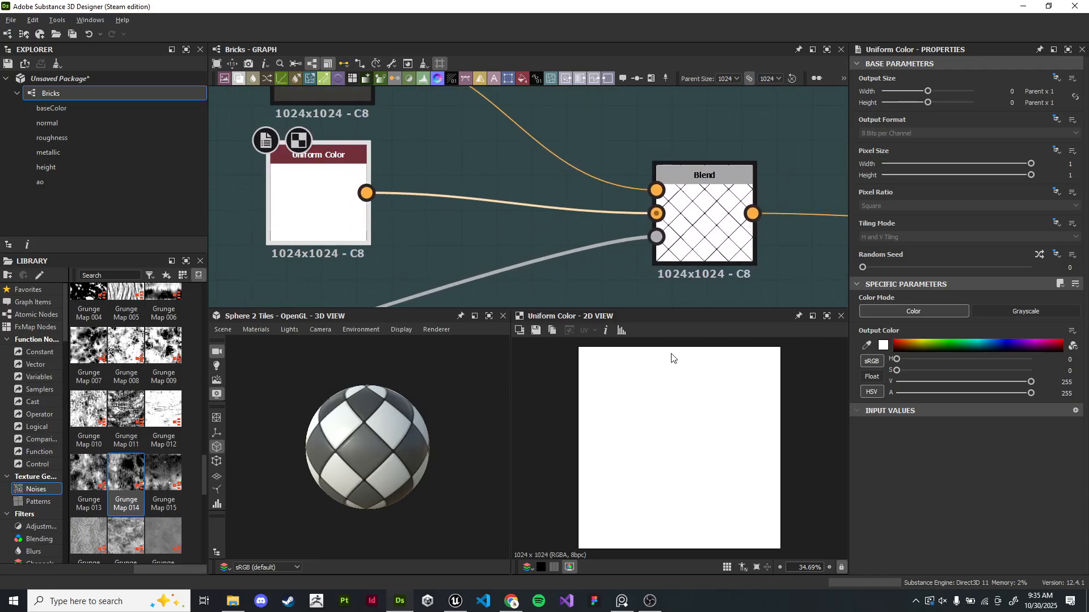
scroll(742, 406, down, 2)
middle_drag(794, 281, 238, 197)
scroll(485, 236, down, 3)
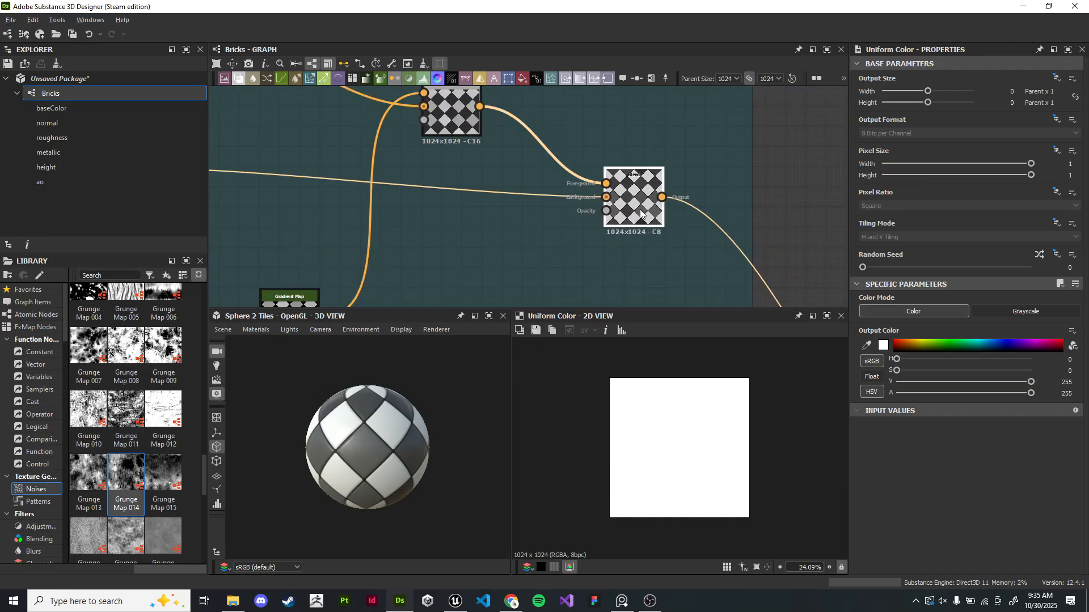
double_click(642, 214)
scroll(629, 204, down, 4)
middle_drag(777, 292, 509, 188)
scroll(509, 192, up, 5)
middle_drag(526, 266, 496, 101)
drag(452, 426, 402, 436)
scroll(376, 459, up, 2)
scroll(419, 190, down, 4)
scroll(552, 288, up, 1)
- Examine the Blend and Gradient Map nodes of the Heightmap frame in the 2D view
scroll(681, 436, up, 4)
scroll(685, 448, down, 4)
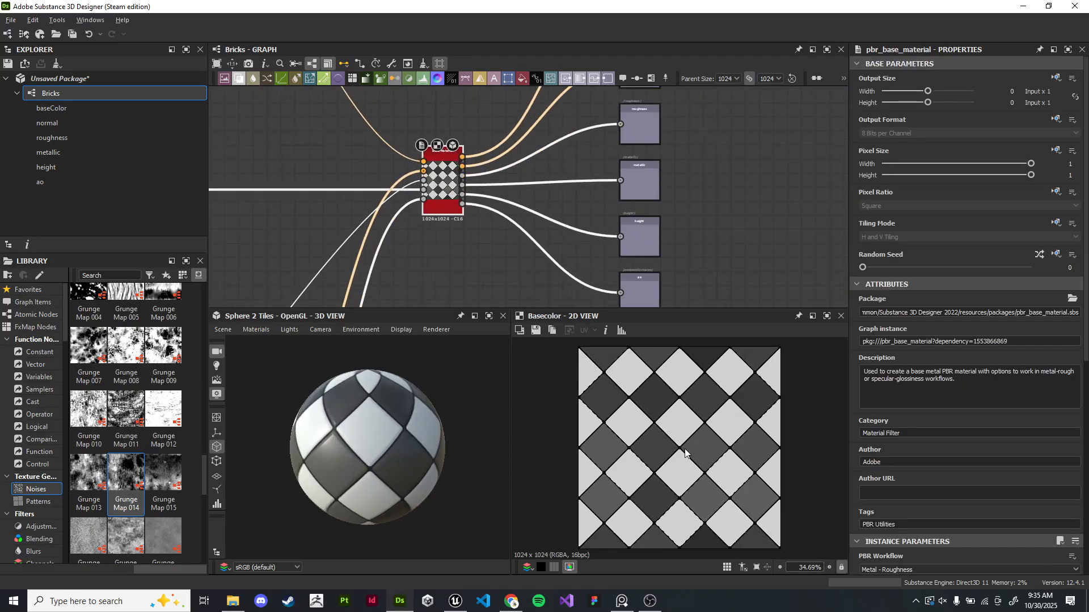
middle_click(193, 167)
scroll(411, 179, down, 1)
middle_drag(411, 178, 649, 241)
middle_drag(488, 295, 651, 246)
middle_drag(277, 197, 625, 244)
middle_drag(283, 250, 527, 212)
middle_drag(226, 274, 506, 194)
scroll(506, 192, up, 3)
double_click(476, 223)
double_click(478, 153)
double_click(477, 221)
drag(491, 162, 507, 177)
scroll(730, 446, up, 5)
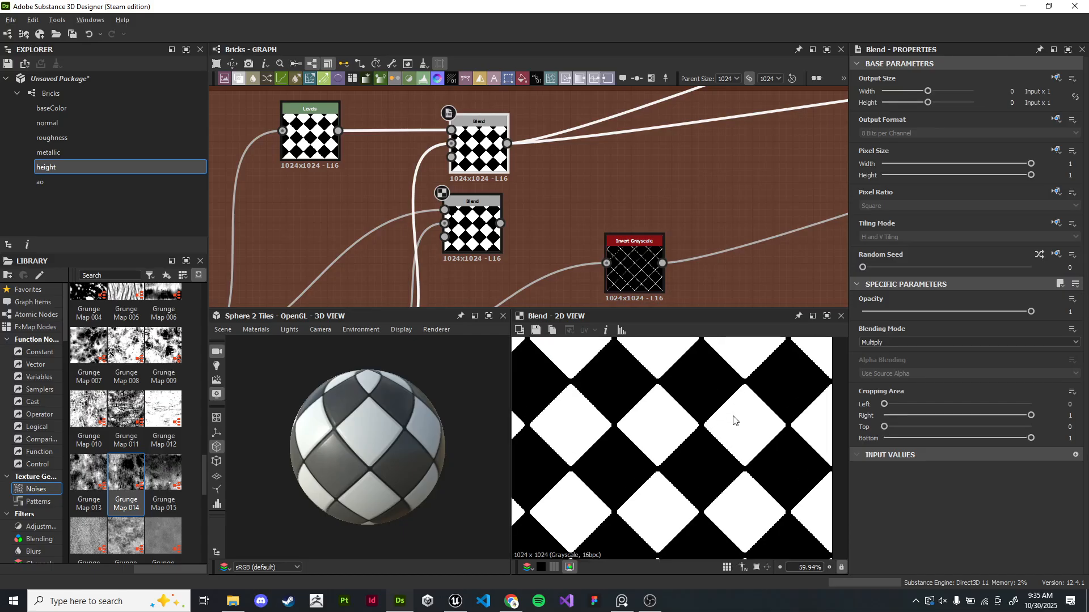
scroll(743, 428, up, 2)
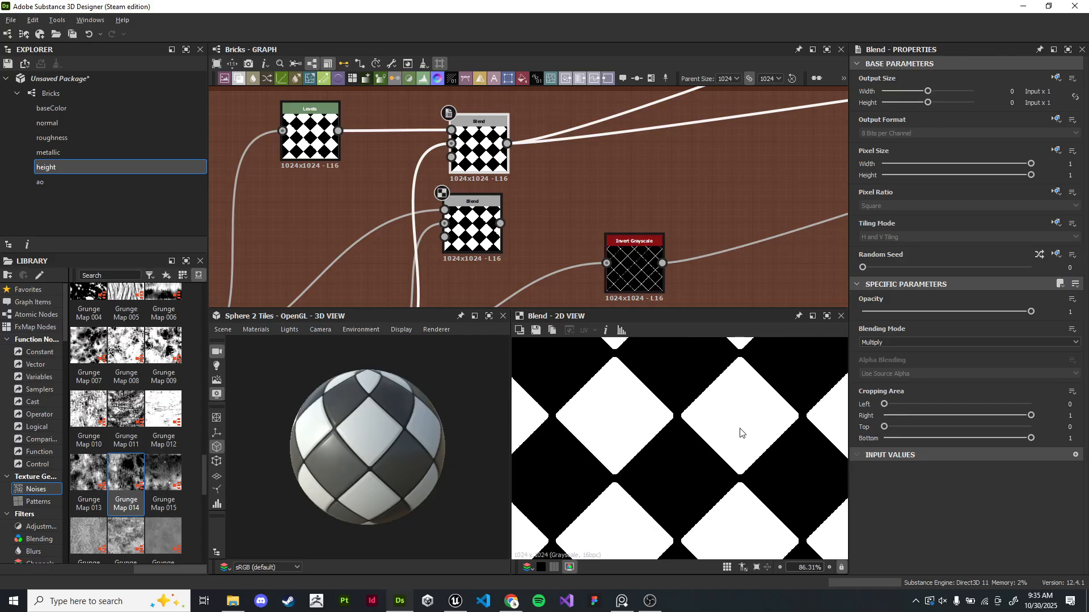
scroll(728, 365, down, 1)
scroll(743, 238, down, 2)
middle_drag(774, 176, 491, 234)
middle_drag(794, 130, 363, 255)
middle_drag(811, 150, 343, 281)
scroll(576, 193, down, 2)
double_click(511, 167)
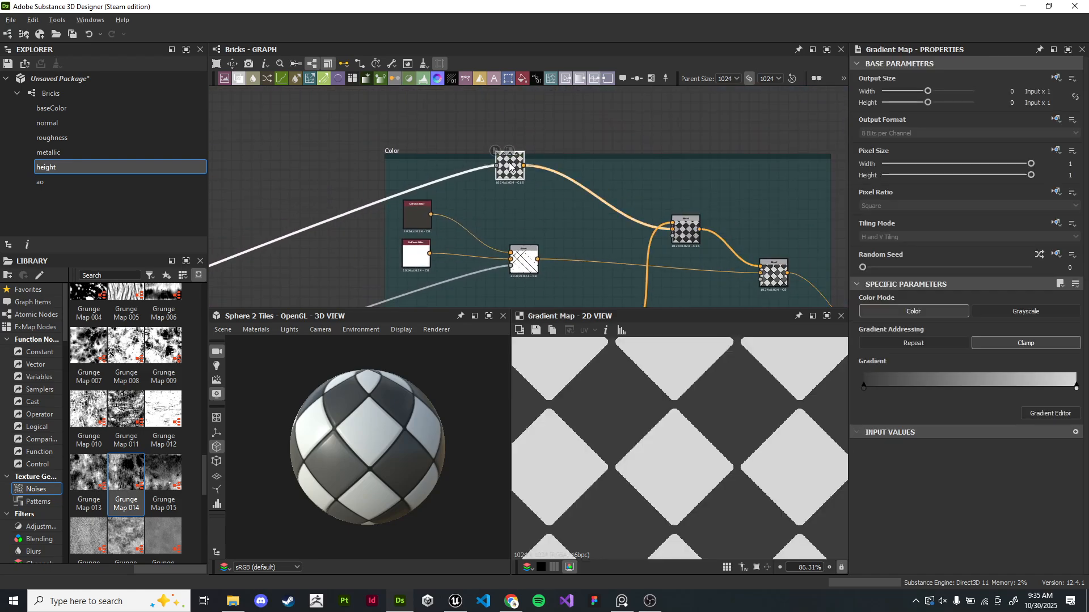
- Examine the existing Flood Fill output and the Heightmap frame's Blend nodes
middle_drag(613, 249, 551, 131)
middle_drag(528, 194, 662, 208)
double_click(533, 228)
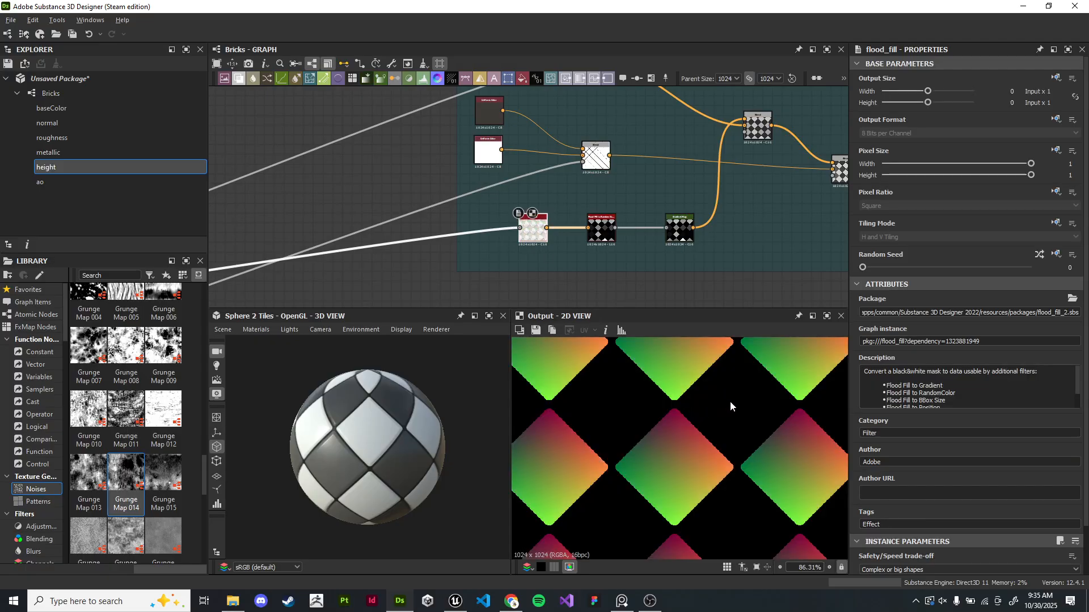
scroll(577, 269, down, 4)
middle_drag(462, 276, 559, 206)
scroll(560, 206, up, 1)
middle_drag(441, 200, 590, 225)
scroll(590, 225, up, 3)
double_click(551, 273)
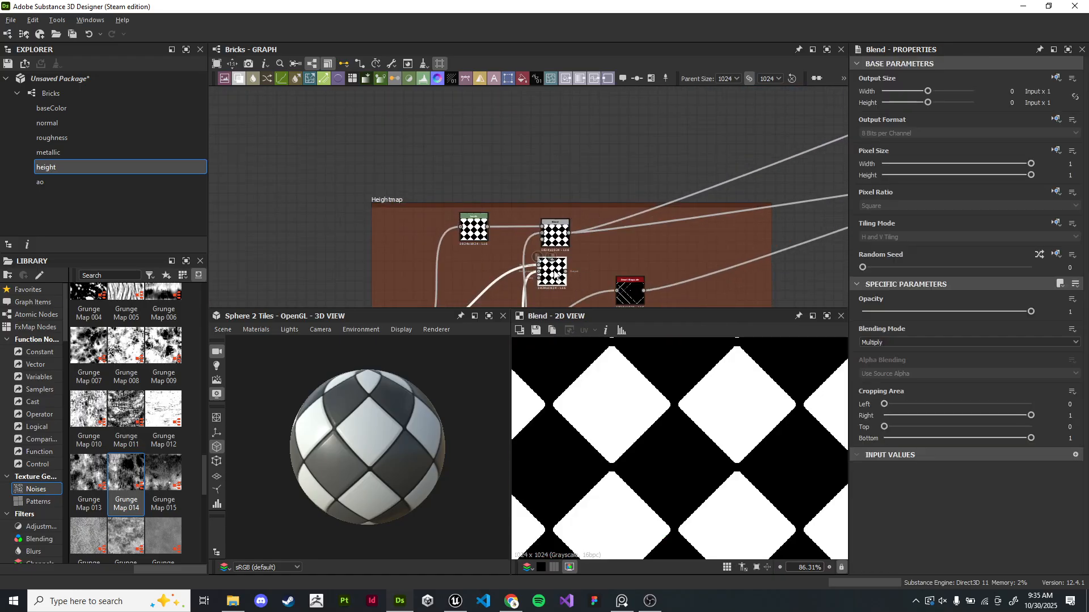
middle_drag(805, 269, 613, 194)
scroll(518, 209, up, 2)
middle_drag(315, 237, 449, 203)
double_click(351, 254)
drag(350, 254, 354, 253)
double_click(432, 164)
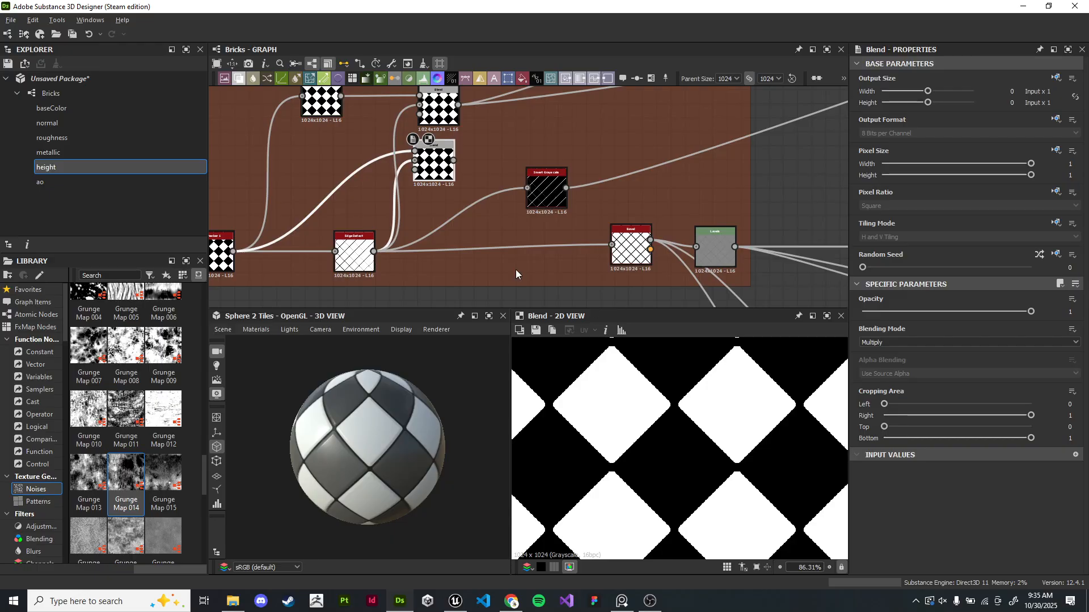
- Add a second Flood Fill node fed from the heightmap tile mask and place it in the Color frame
scroll(444, 197, down, 5)
drag(294, 225, 743, 155)
text(flo)
key(Return)
middle_drag(726, 158, 582, 221)
scroll(582, 222, down, 1)
drag(515, 236, 628, 212)
drag(713, 216, 708, 264)
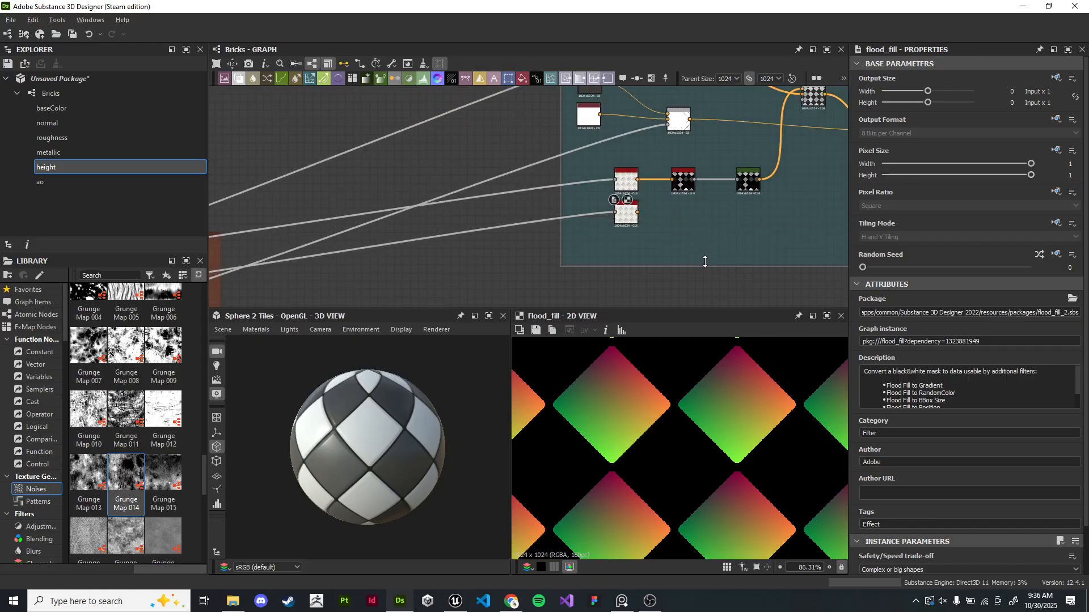
scroll(652, 226, up, 6)
middle_drag(690, 208, 606, 234)
middle_drag(617, 187, 566, 206)
scroll(566, 206, down, 1)
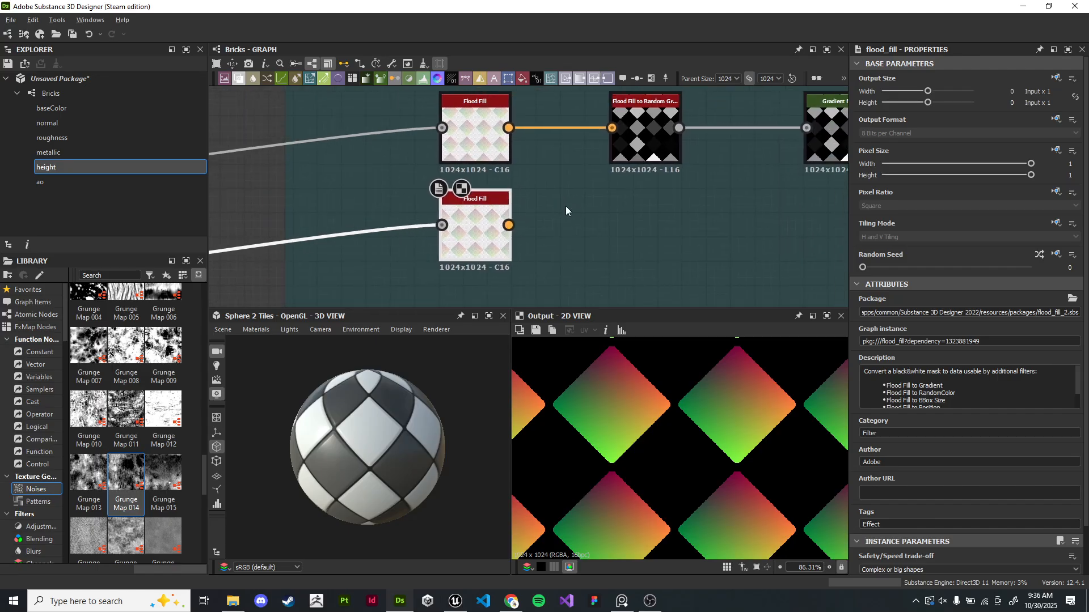
- Append a Flood Fill to Random Grayscale node after the new Flood Fill
double_click(465, 114)
click(465, 221)
drag(509, 225, 617, 218)
text(flo)
key(Down)
key(Down)
key(Down)
key(Down)
key(Down)
key(Down)
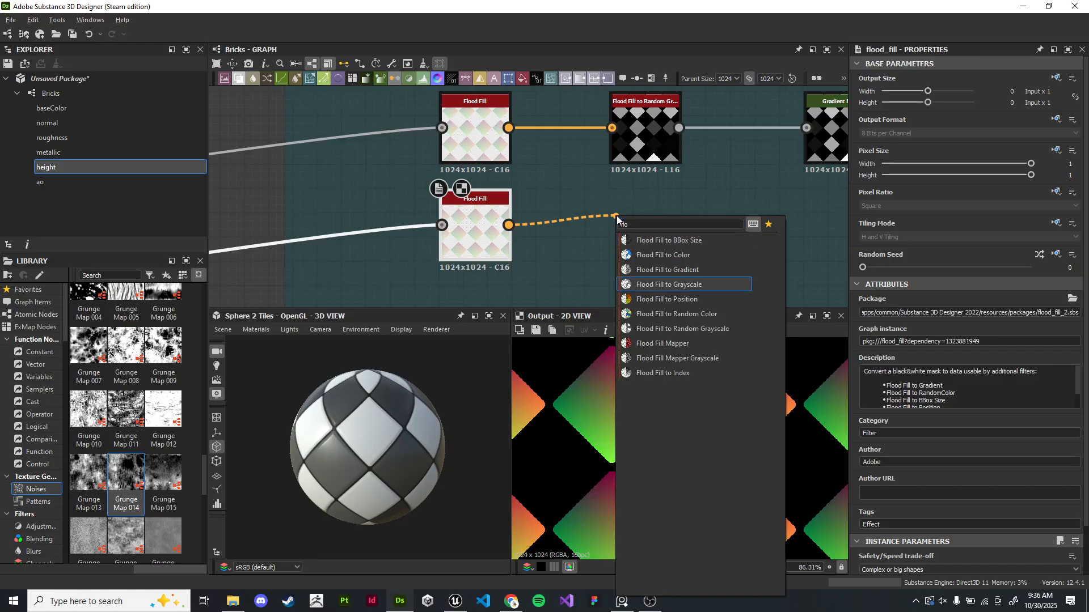
key(Return)
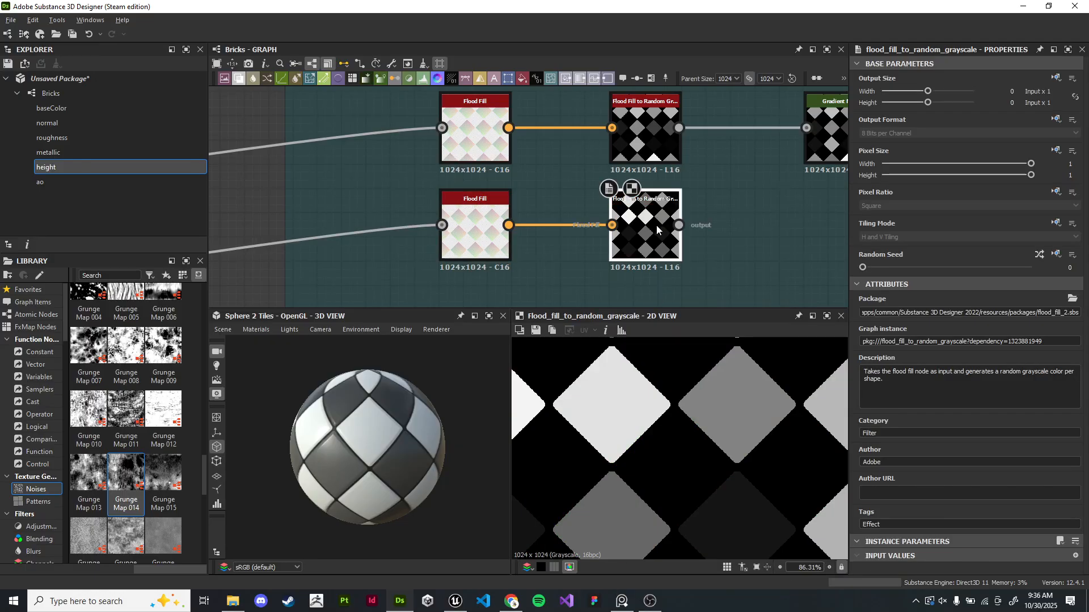
- Append a Gradient Map node after the new Flood Fill to Random Grayscale node
middle_drag(655, 224, 532, 223)
drag(435, 238, 556, 235)
text(gradi)
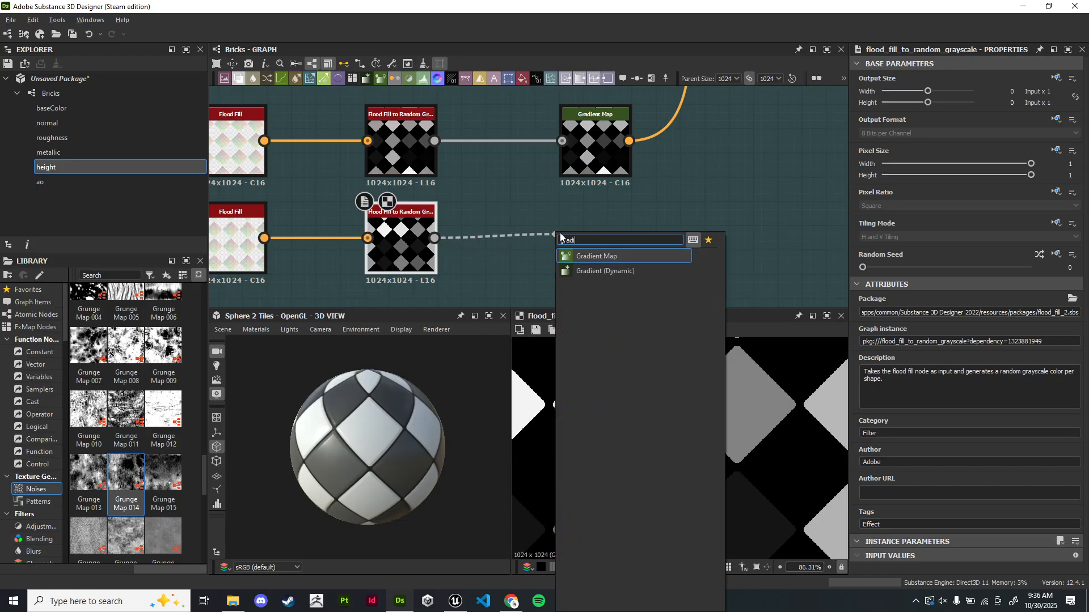
key(Return)
scroll(583, 262, down, 3)
scroll(657, 182, down, 1)
middle_drag(671, 152, 573, 230)
- Add a new Blend node downstream of the Color frame's existing final Blend
click(594, 157)
drag(693, 206, 716, 230)
double_click(597, 153)
drag(611, 149, 723, 180)
text(blend)
key(Return)
drag(730, 232, 653, 227)
- Wire the previous Blend and the new Gradient Map into the new Blend's inputs
scroll(709, 215, up, 2)
drag(726, 181, 742, 307)
middle_drag(660, 239, 634, 140)
drag(619, 122, 702, 202)
drag(409, 266, 700, 187)
scroll(701, 374, down, 6)
middle_drag(686, 230, 661, 271)
double_click(573, 165)
double_click(704, 247)
scroll(723, 267, up, 1)
double_click(540, 148)
double_click(693, 239)
- Set the new Blend to Subtract blending mode with opacity 0.19
click(895, 343)
click(899, 364)
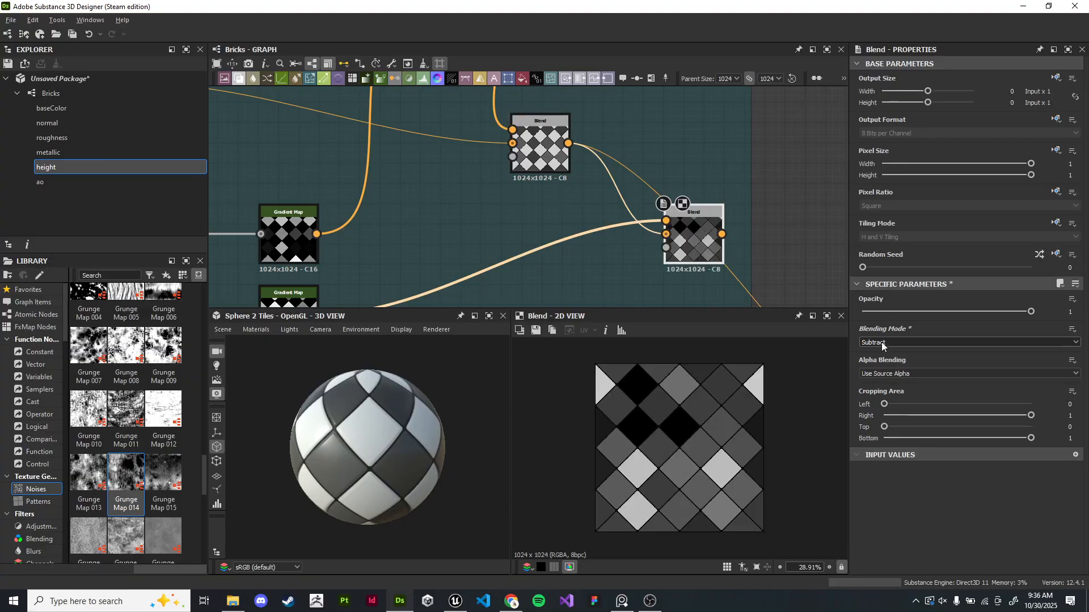
scroll(686, 294, up, 2)
drag(983, 310, 893, 308)
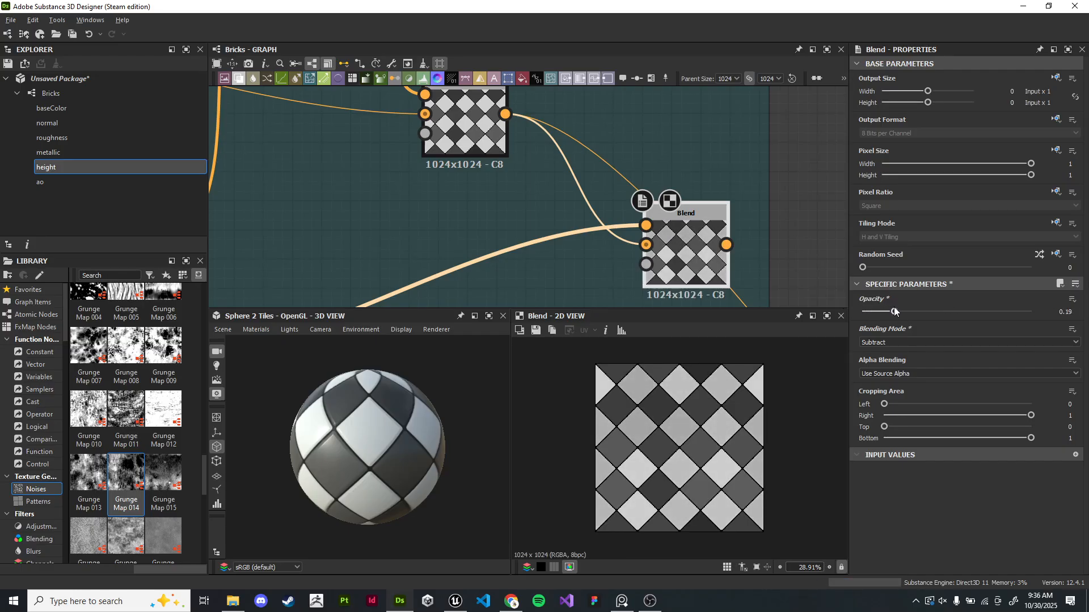
- Connect the new Blend's output to the PBR base material's base color input
scroll(703, 241, down, 3)
middle_drag(793, 271, 597, 187)
scroll(598, 189, down, 4)
middle_drag(660, 218, 590, 158)
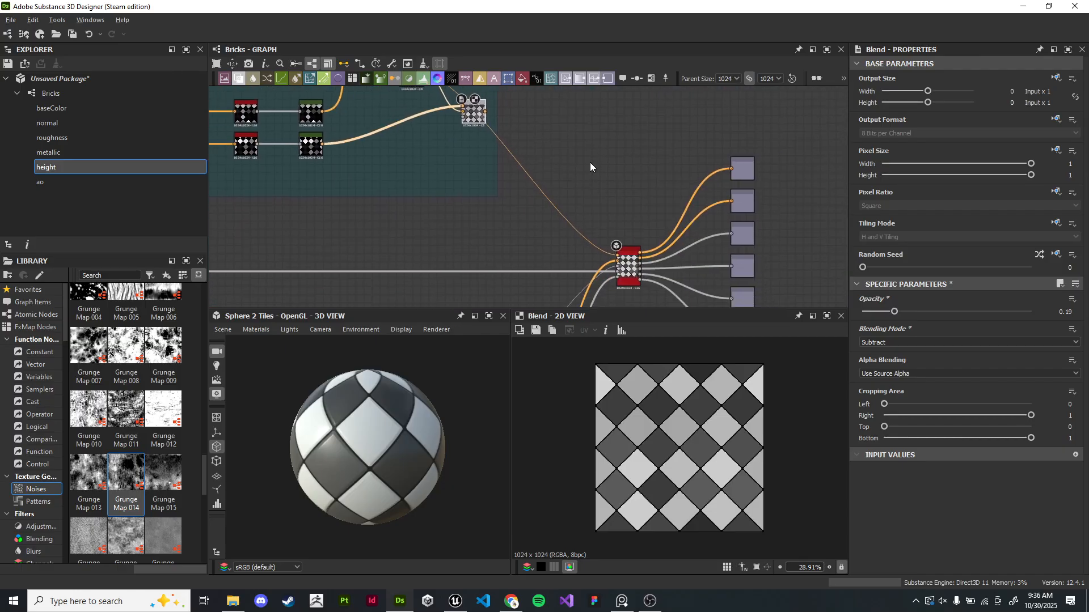
drag(484, 111, 620, 258)
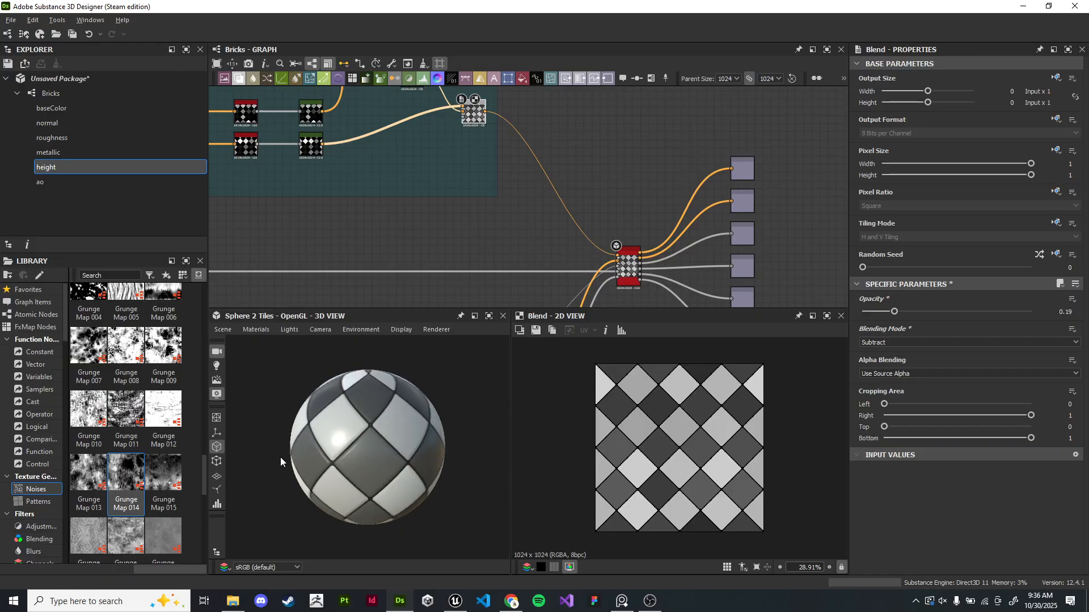
- Examine the Heightmap frame's grunge Blend nodes in the 2D and 3D views
scroll(390, 433, up, 5)
drag(401, 432, 384, 432)
scroll(513, 205, down, 4)
middle_drag(478, 214, 660, 154)
scroll(559, 210, up, 2)
middle_drag(559, 209, 665, 184)
middle_drag(602, 226, 547, 128)
scroll(794, 253, up, 4)
double_click(483, 268)
scroll(678, 446, up, 4)
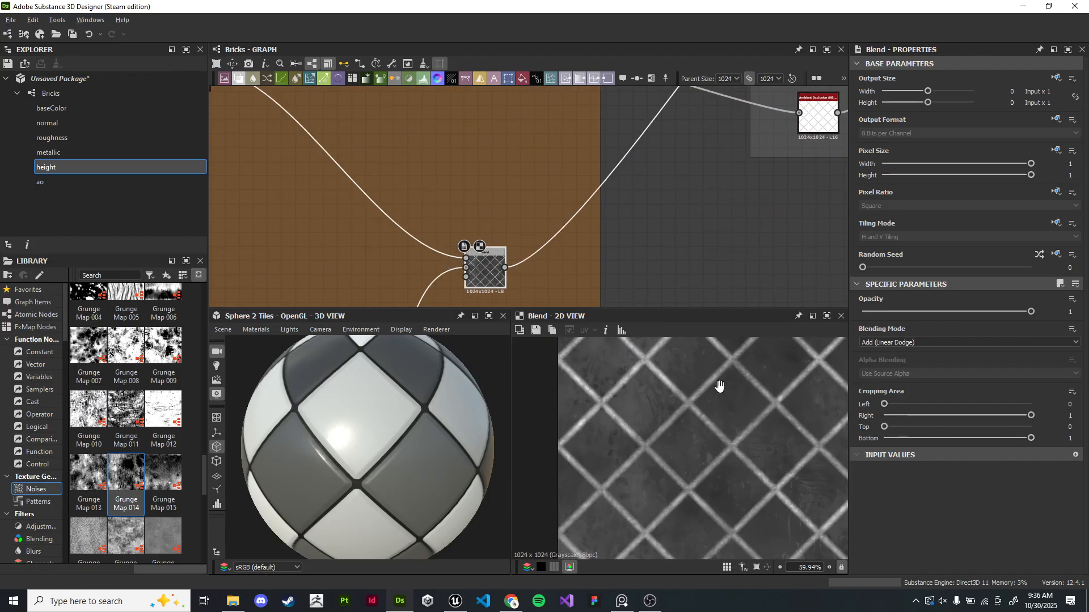
middle_drag(723, 372, 711, 343)
scroll(671, 227, down, 4)
middle_drag(561, 281, 745, 274)
drag(383, 459, 363, 414)
scroll(673, 172, up, 1)
middle_drag(673, 172, 532, 192)
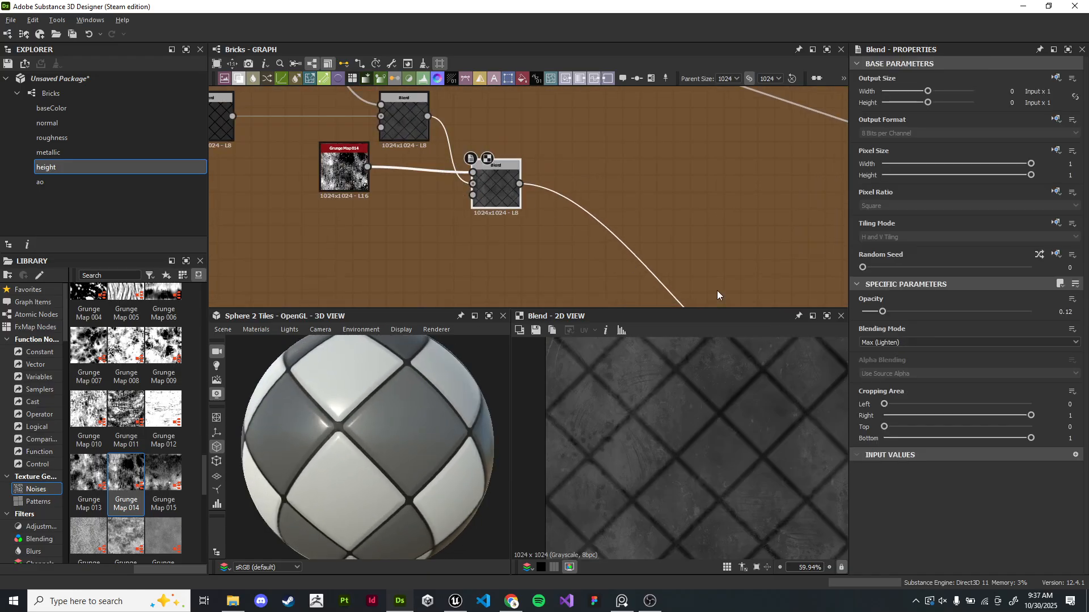
scroll(717, 291, down, 3)
scroll(524, 216, up, 4)
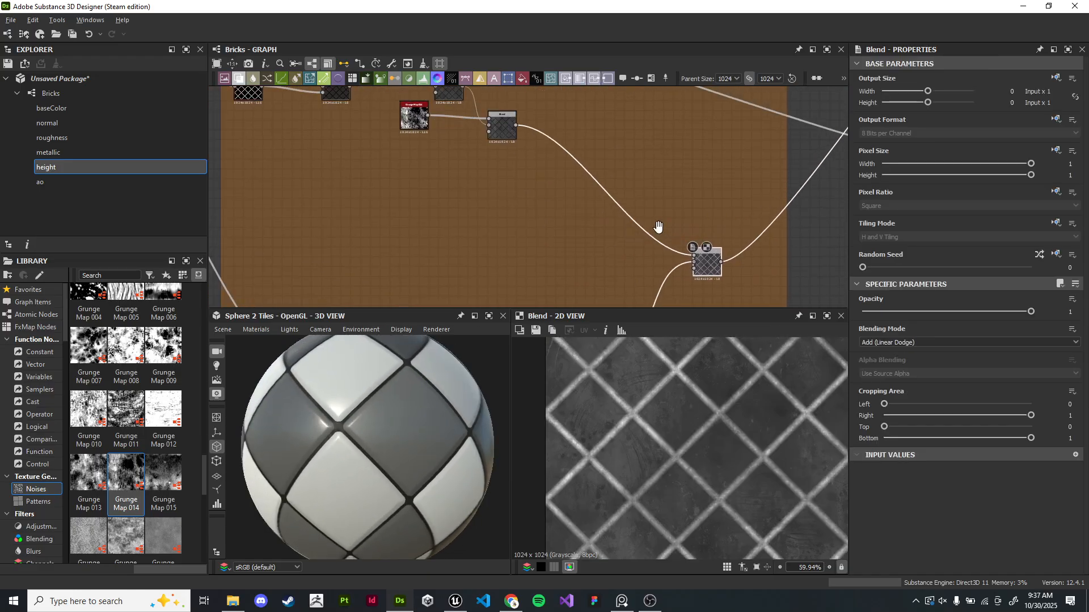
scroll(657, 227, down, 3)
scroll(663, 230, up, 3)
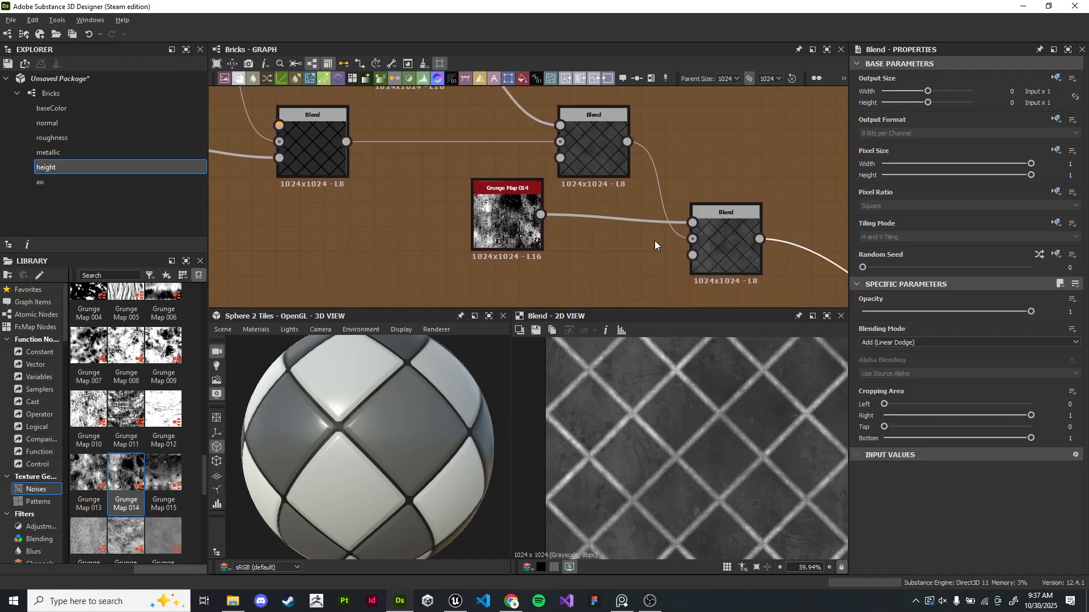
- Set the grunge Blend node's opacity to 0.24 and its blending mode to Switch
middle_drag(721, 237, 637, 220)
click(637, 220)
mouse_move(882, 317)
mouse_down()
mouse_move(913, 316)
mouse_move(903, 317)
mouse_up()
click(905, 344)
click(894, 387)
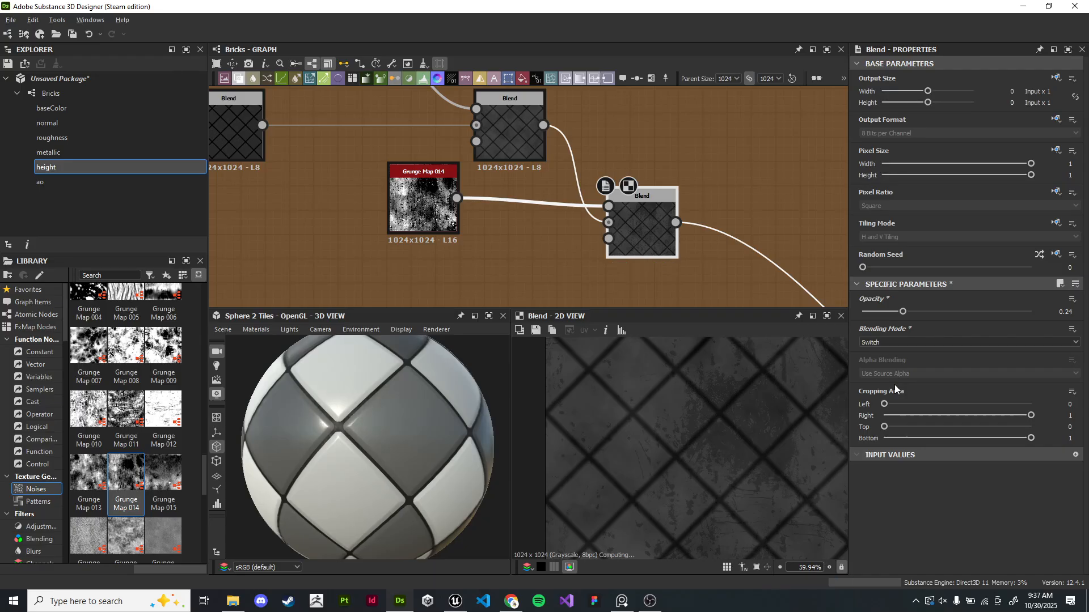
key(Down)
key(Up)
key(Down)
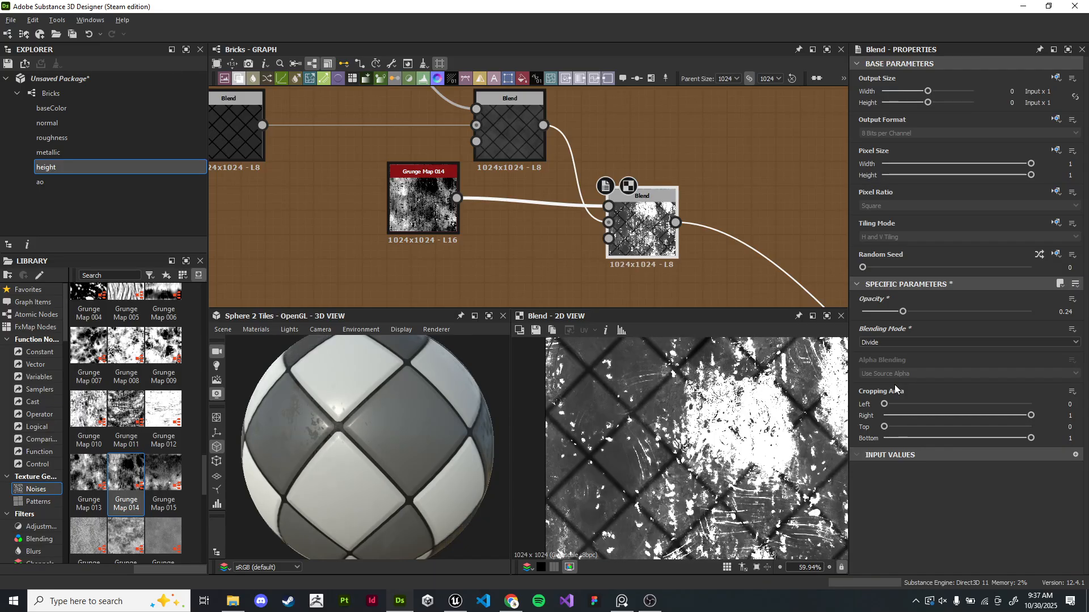
key(Down)
key(Down)
key(Down)
key(Up)
key(Up)
key(Up)
key(Up)
key(Up)
key(Up)
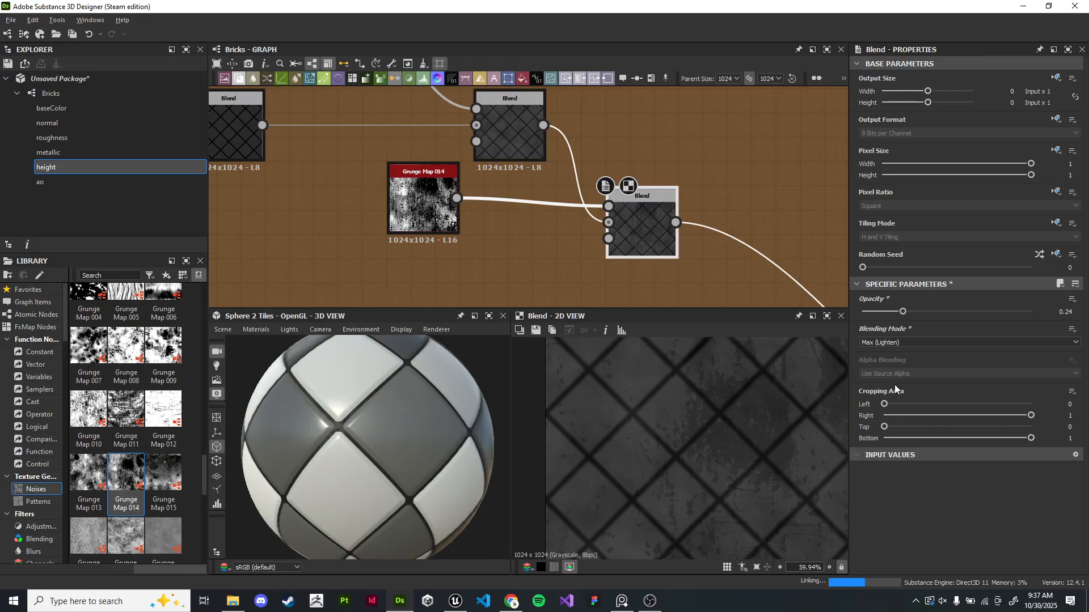
key(Down)
key(Down)
drag(498, 400, 457, 440)
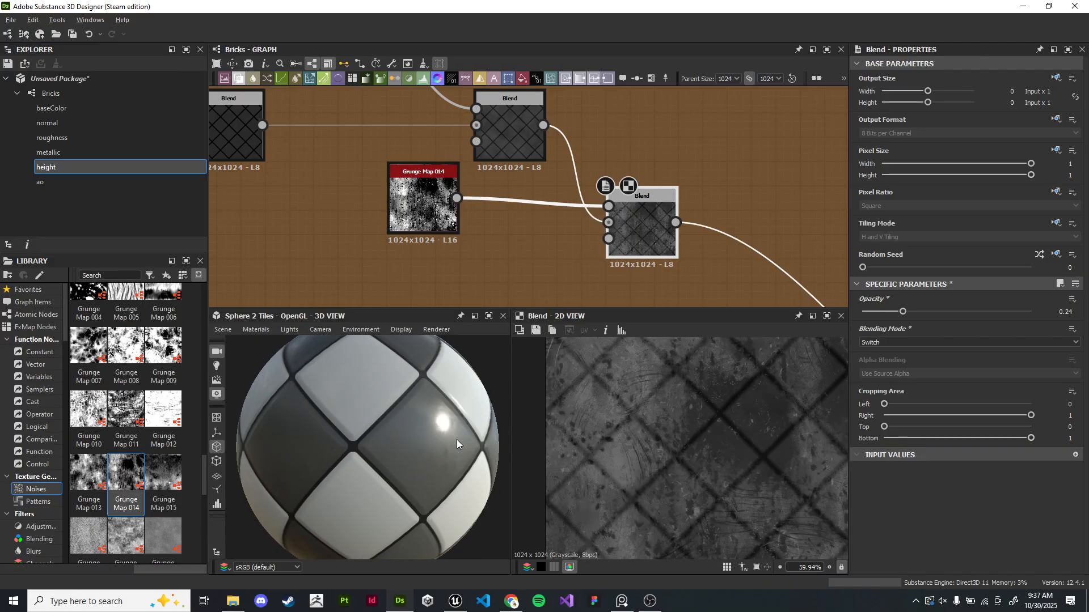
- Tidy the Roughness frame by moving its lower row of nodes up and shrinking the frame to fit
scroll(620, 181, down, 5)
scroll(617, 212, up, 2)
drag(413, 252, 572, 251)
drag(388, 283, 386, 250)
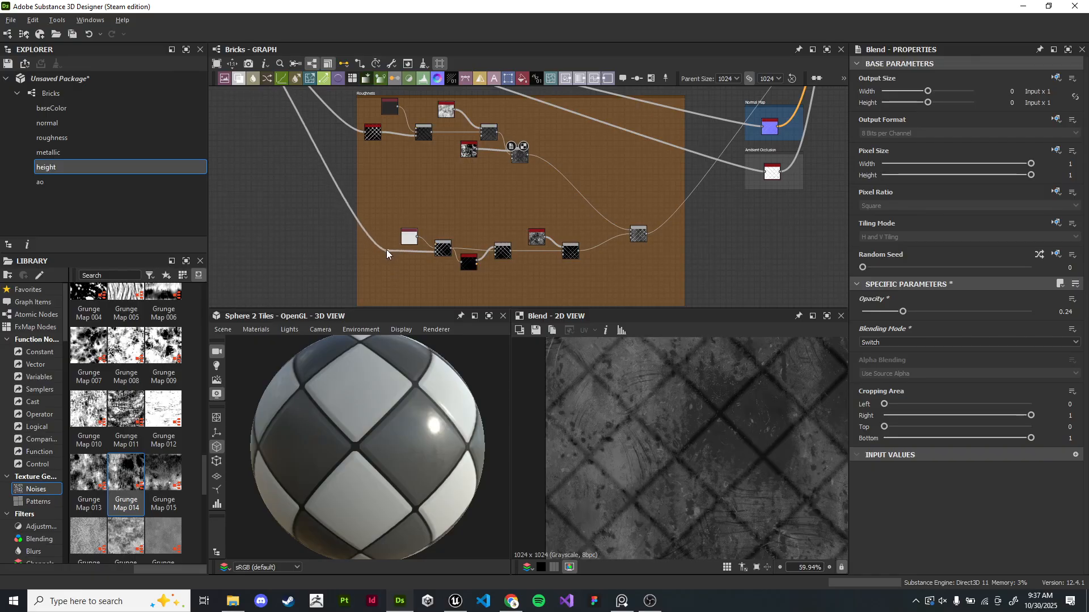
scroll(560, 274, down, 2)
drag(441, 207, 626, 248)
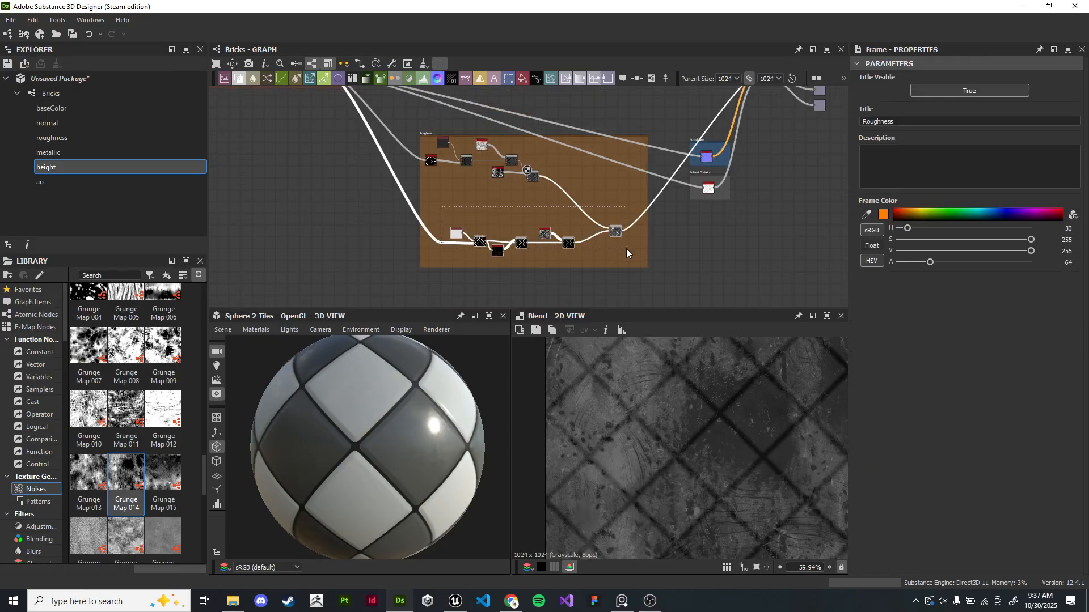
drag(478, 243, 476, 222)
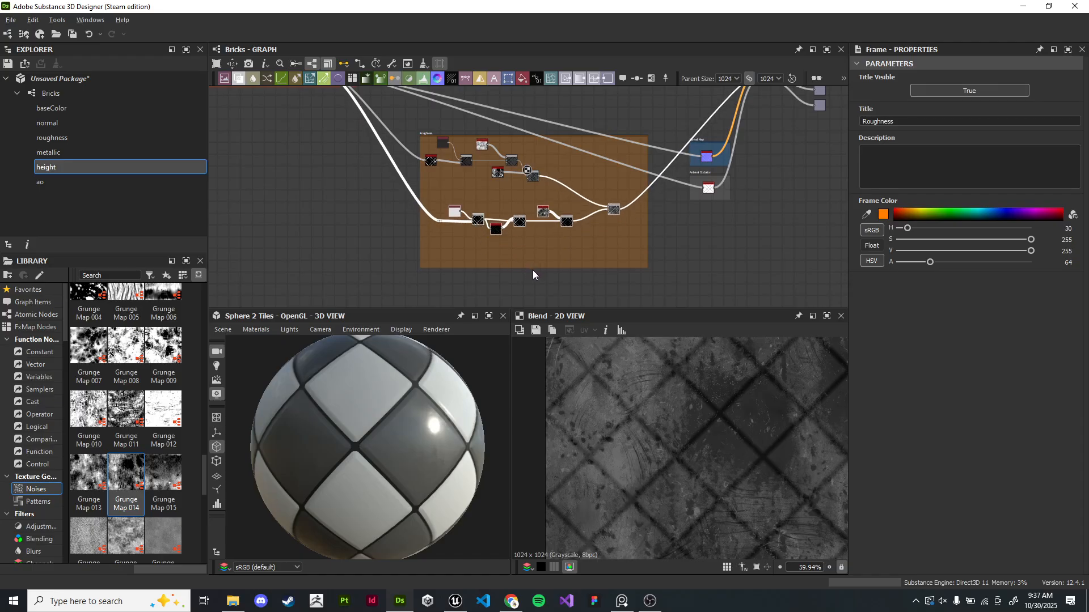
mouse_move(526, 267)
mouse_down()
mouse_move(526, 243)
mouse_move(527, 252)
mouse_up()
- Examine the node layout across the graph's frames, including the base color chain and output nodes
scroll(741, 156, down, 2)
middle_drag(741, 156, 631, 235)
scroll(631, 235, up, 2)
drag(642, 294, 550, 129)
click(493, 190)
scroll(486, 192, down, 1)
middle_drag(486, 193, 612, 290)
scroll(647, 192, up, 3)
middle_drag(645, 189, 617, 306)
scroll(672, 209, up, 3)
middle_drag(586, 216, 674, 107)
drag(489, 125, 511, 170)
middle_drag(434, 227, 532, 172)
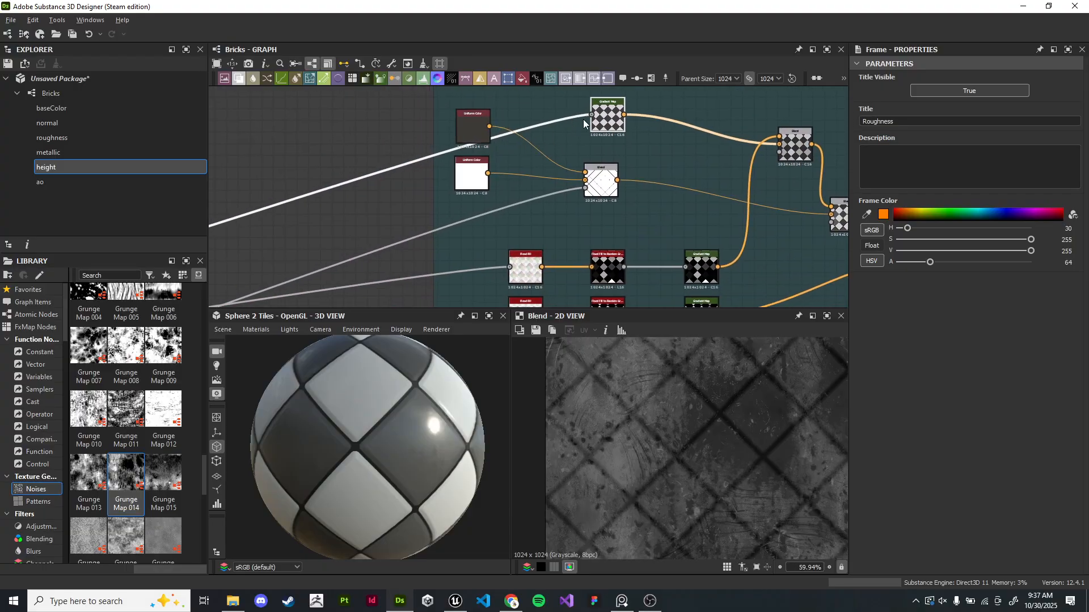
middle_drag(586, 106, 543, 194)
drag(581, 140, 577, 168)
scroll(501, 189, down, 1)
scroll(478, 191, down, 3)
middle_drag(479, 192, 471, 91)
scroll(732, 150, down, 1)
middle_drag(672, 197, 717, 160)
middle_drag(640, 151, 744, 163)
middle_drag(668, 212, 565, 162)
- Rotate and zoom the 3D preview sphere to inspect the tile material
mouse_move(401, 421)
mouse_down()
mouse_move(380, 437)
mouse_move(381, 419)
mouse_move(387, 425)
mouse_up()
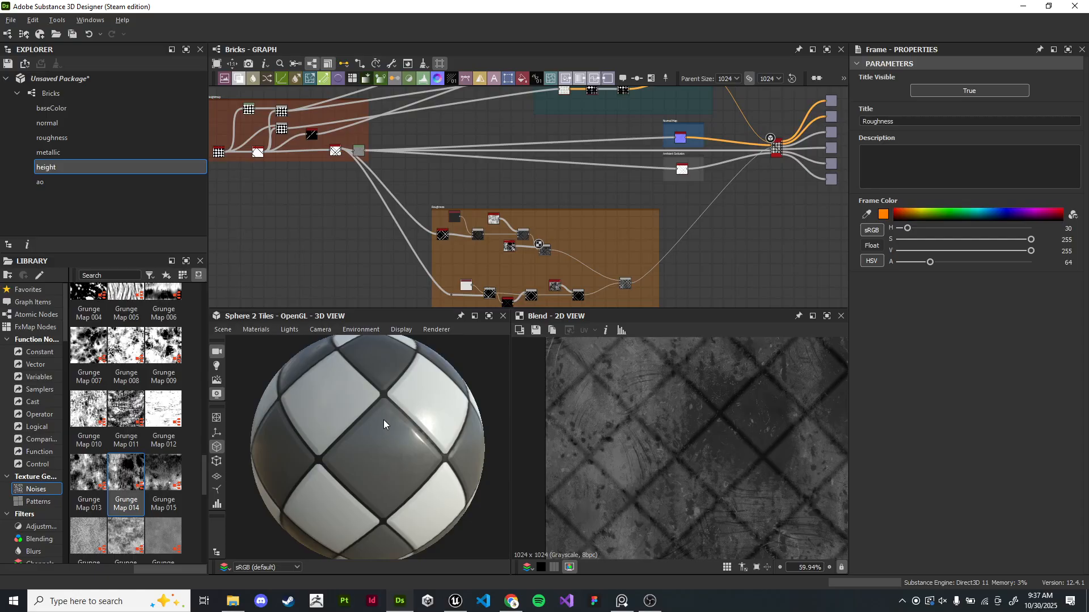
drag(384, 425, 474, 517)
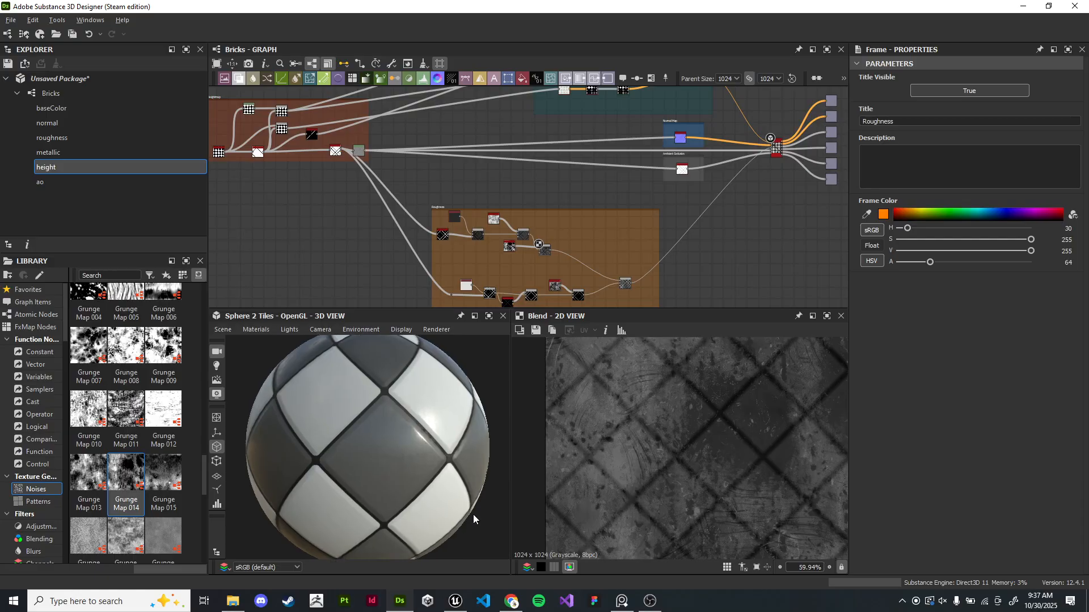
scroll(396, 469, down, 2)
drag(396, 469, 381, 440)
scroll(379, 445, up, 2)
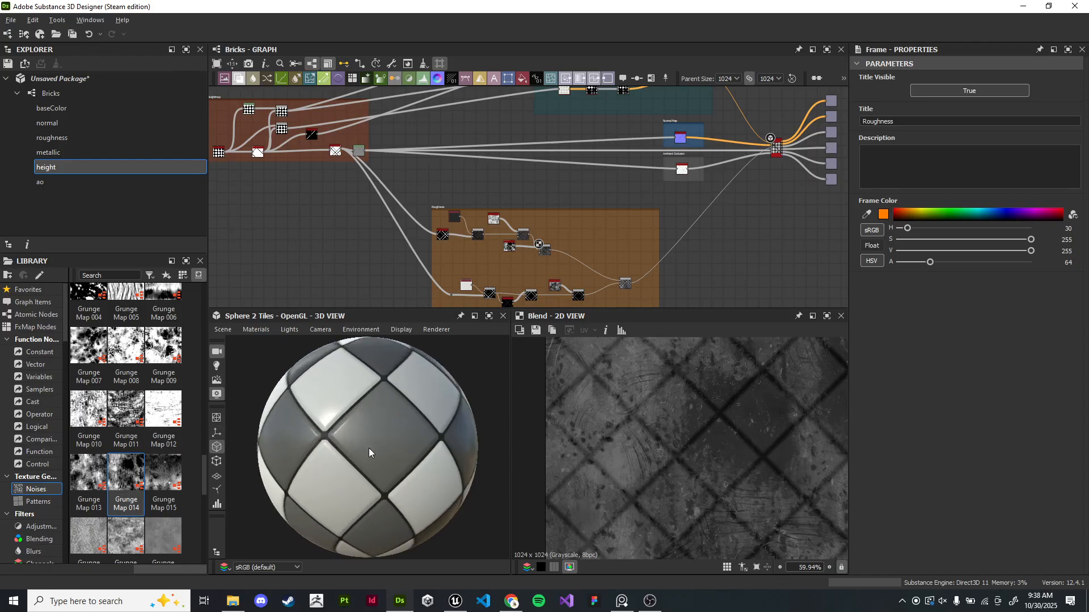
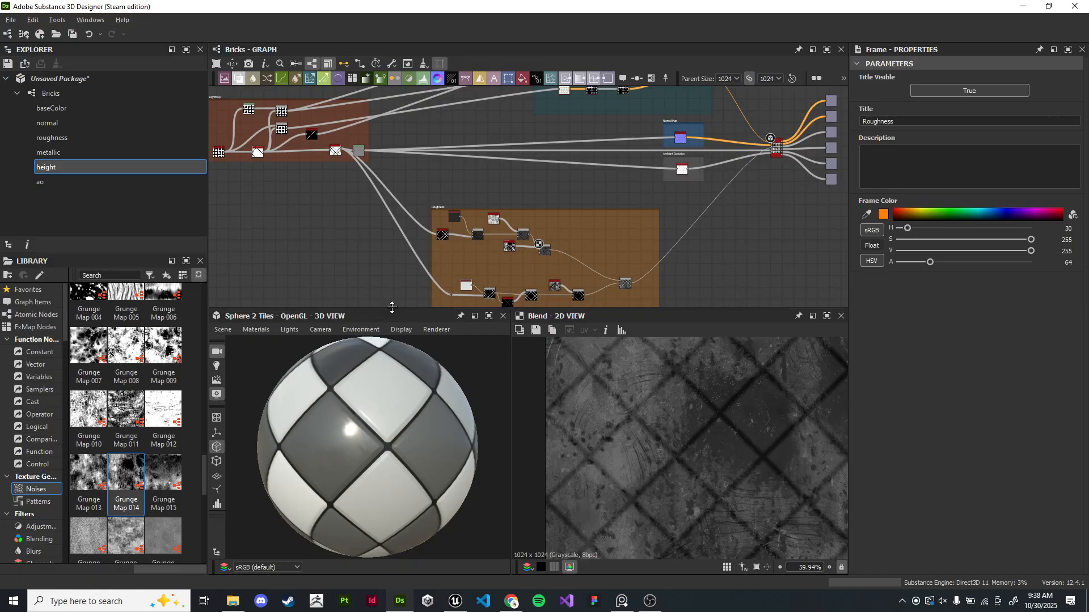
drag(396, 309, 394, 338)
scroll(403, 273, down, 2)
mouse_move(403, 274)
middle_down()
mouse_move(451, 252)
mouse_move(403, 257)
middle_up()
scroll(448, 219, up, 1)
scroll(404, 258, down, 1)
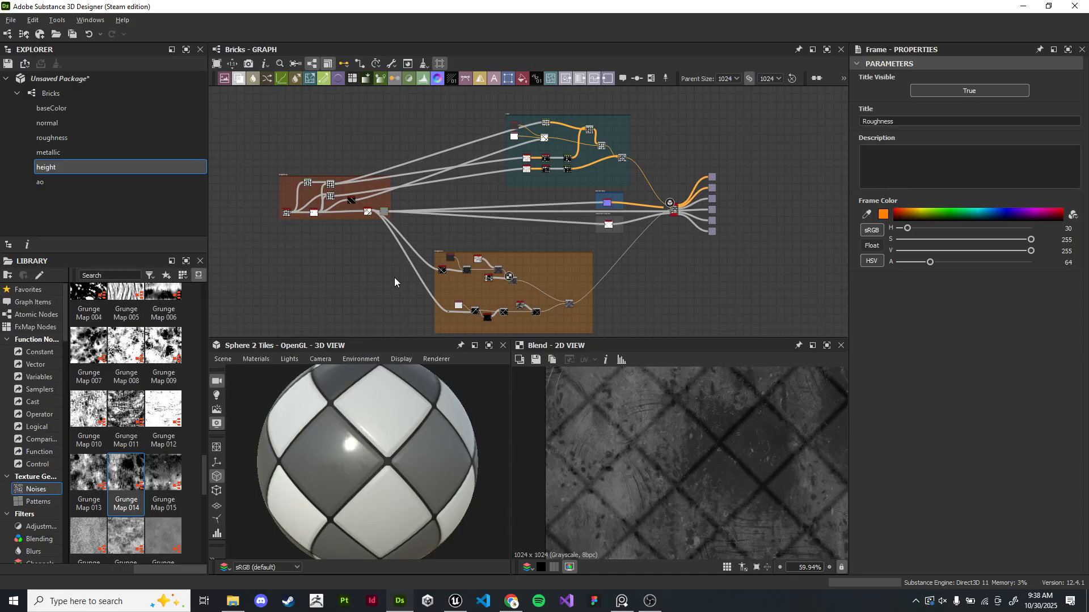
- Rename the Bricks graph's identifier to CheckeredTiles
click(17, 96)
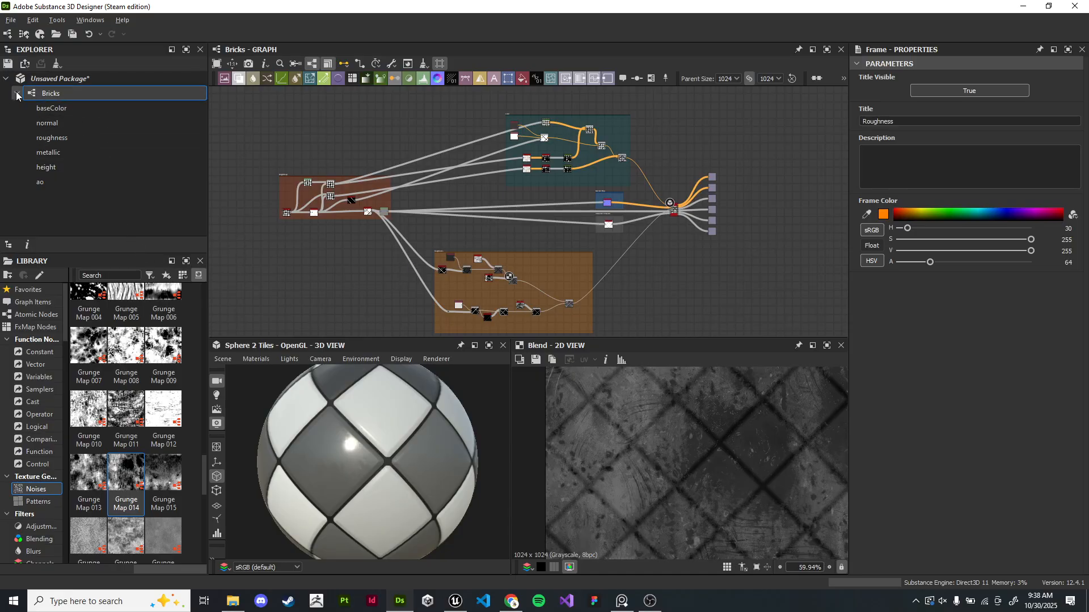
click(17, 94)
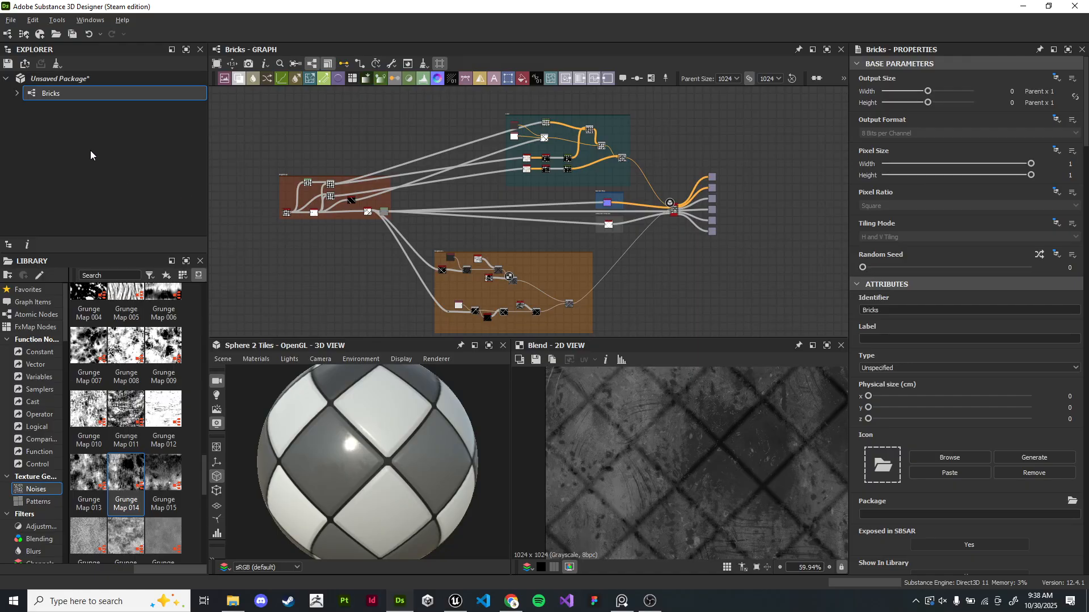
click(17, 93)
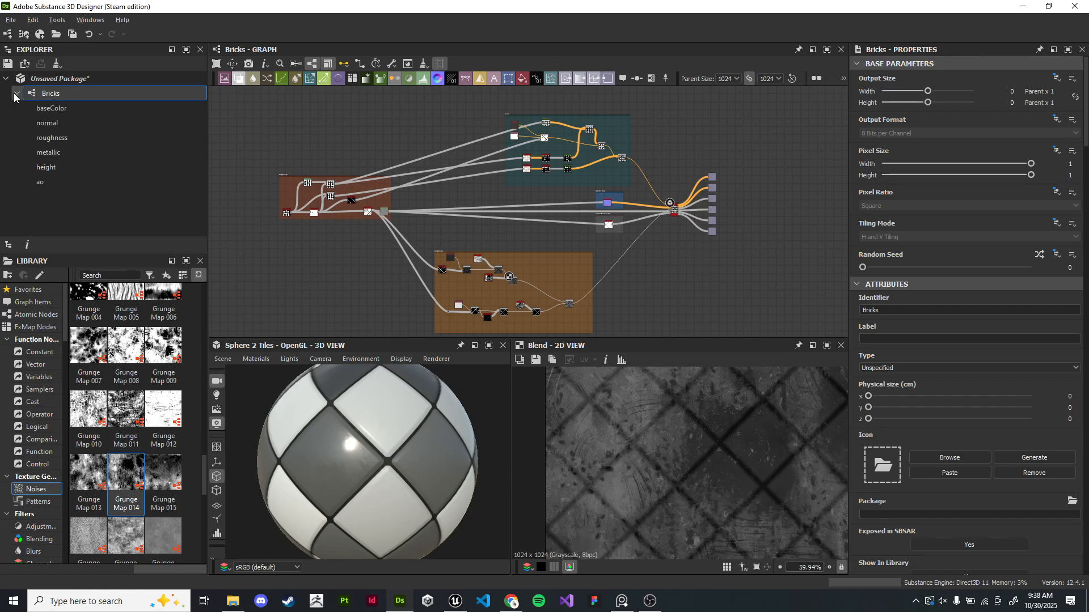
drag(930, 310, 817, 309)
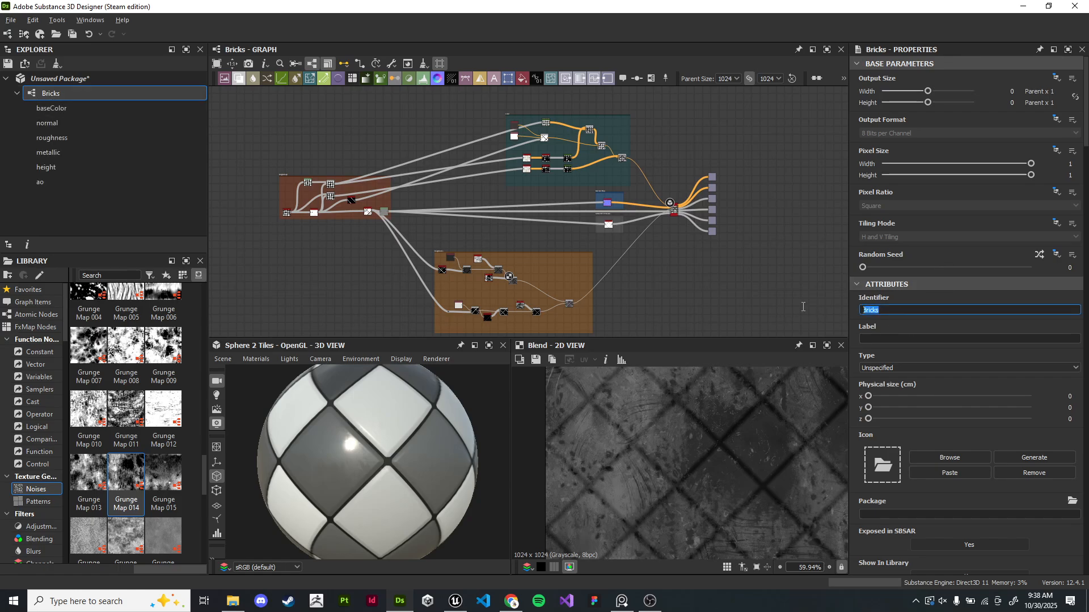
text(CheckeredTiles)
key(Return)
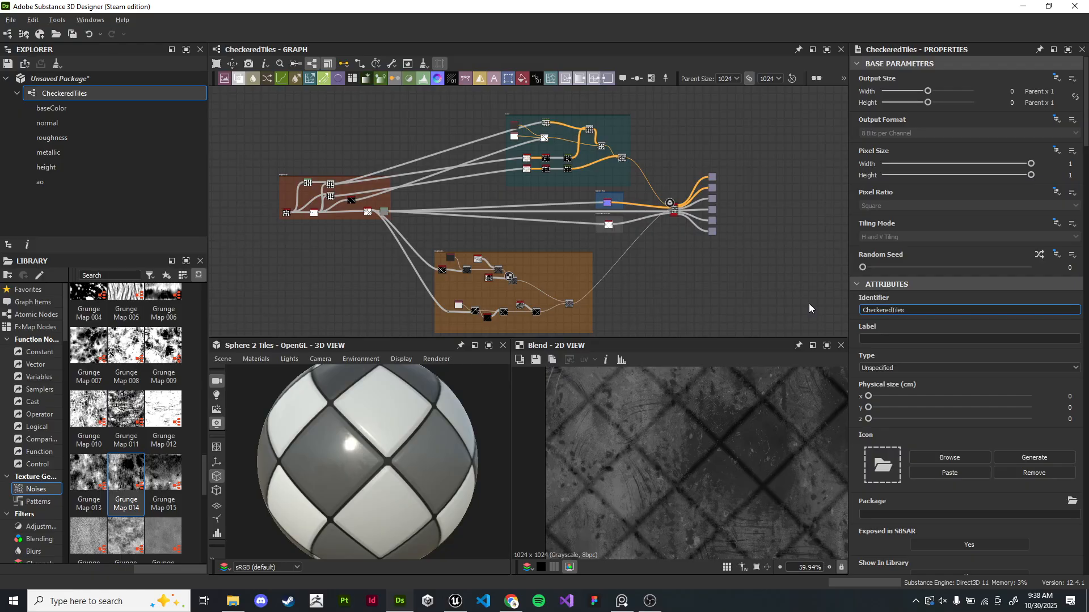
- Compute the outputs of the CheckeredTiles graph
double_click(66, 93)
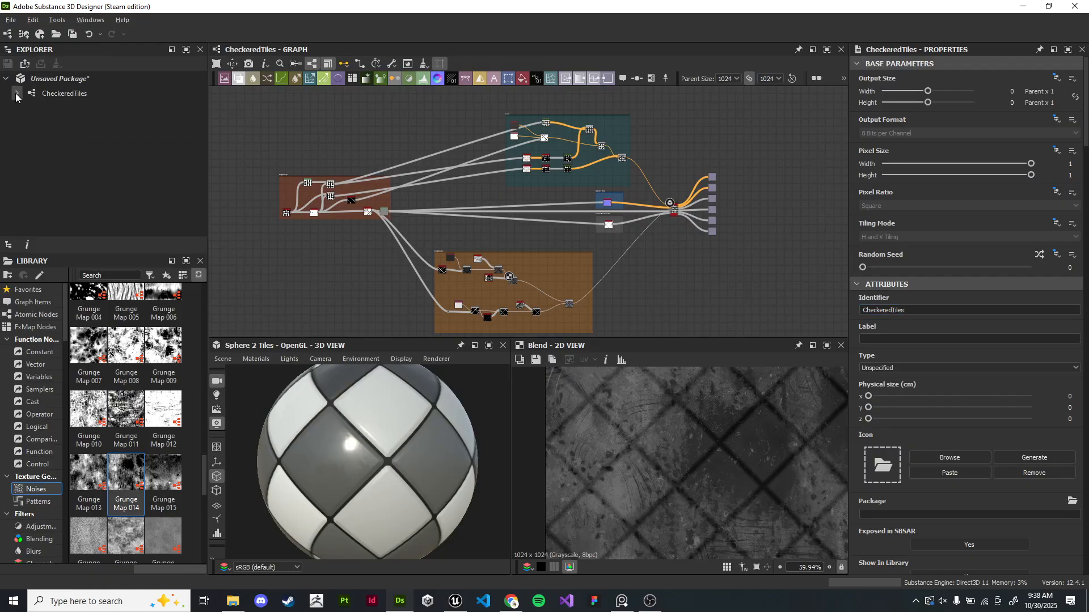
right_click(73, 100)
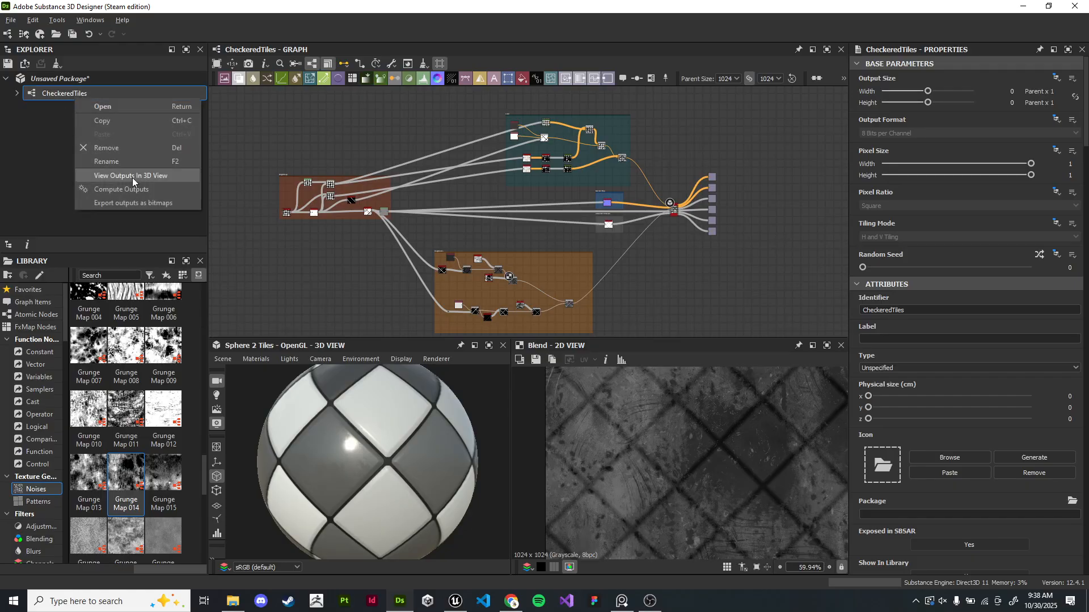
click(145, 188)
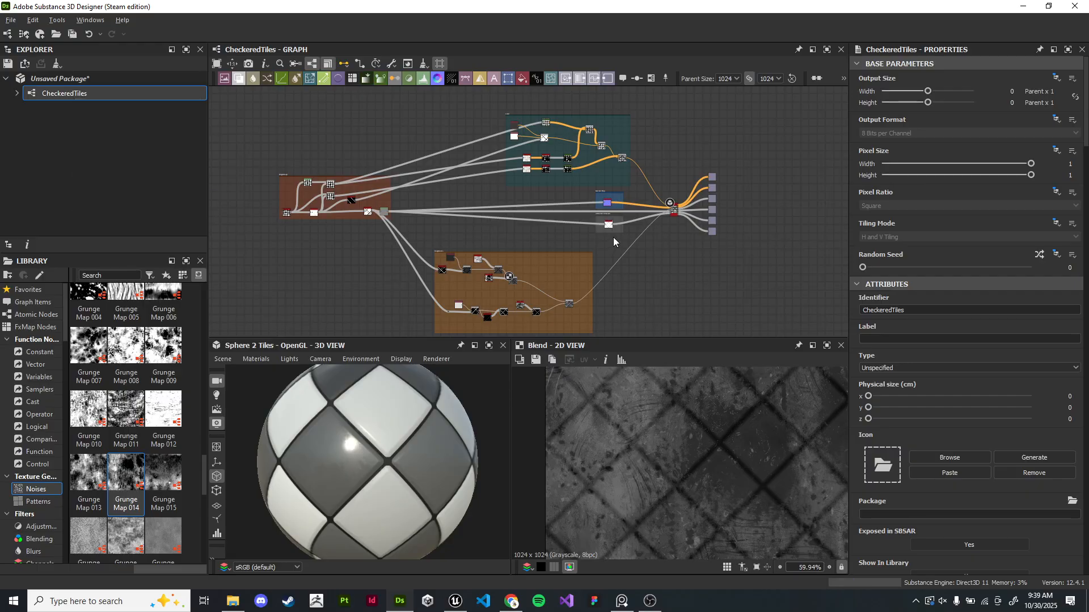
- Inspect each of the graph's output nodes in the 2D view
scroll(743, 204, up, 5)
click(632, 152)
click(634, 191)
click(634, 229)
click(634, 268)
click(638, 311)
middle_drag(728, 252, 641, 244)
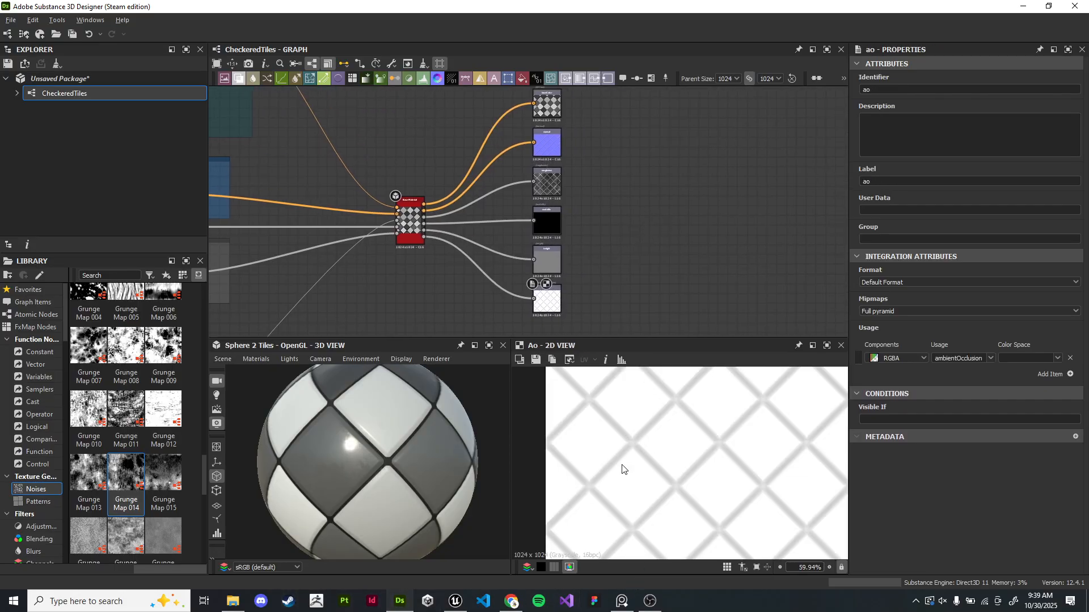
- Switch to Unreal Engine and create and open a folder named CheckeredTiles inside Content/Textures
click(455, 601)
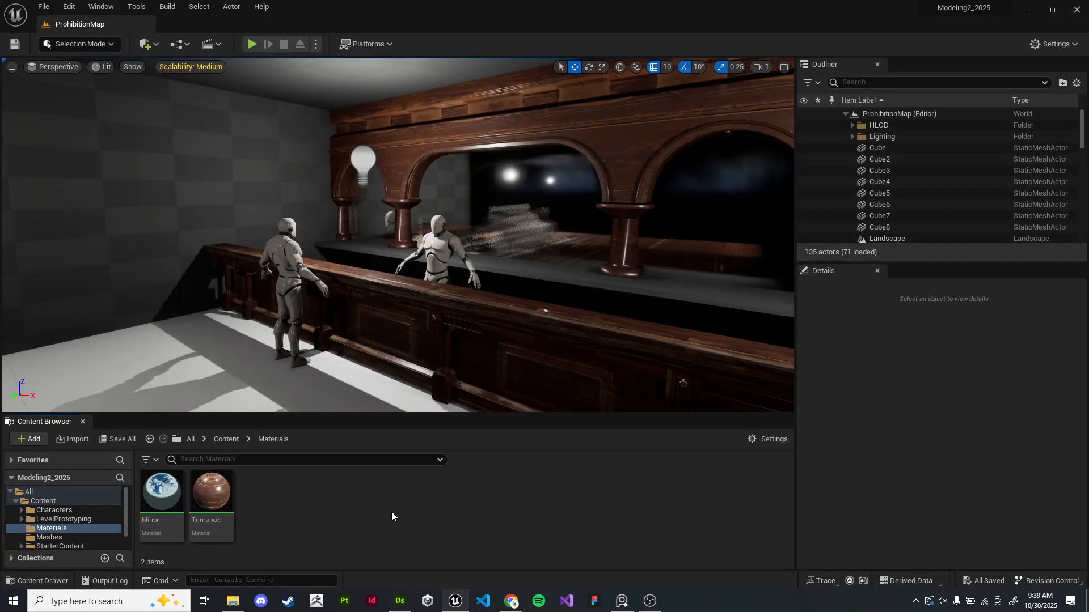
drag(368, 417, 341, 327)
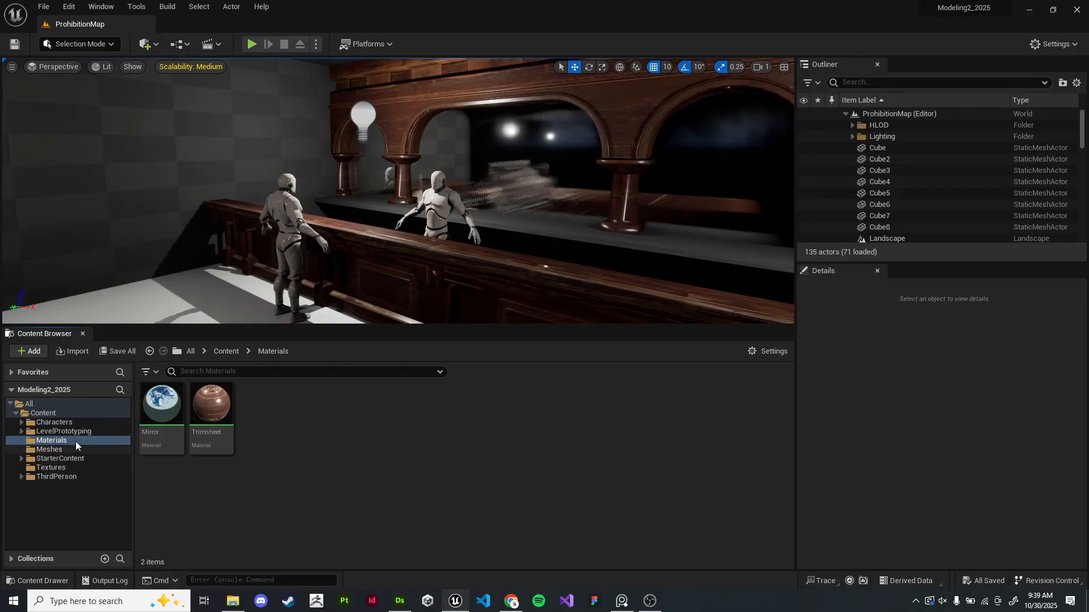
click(65, 468)
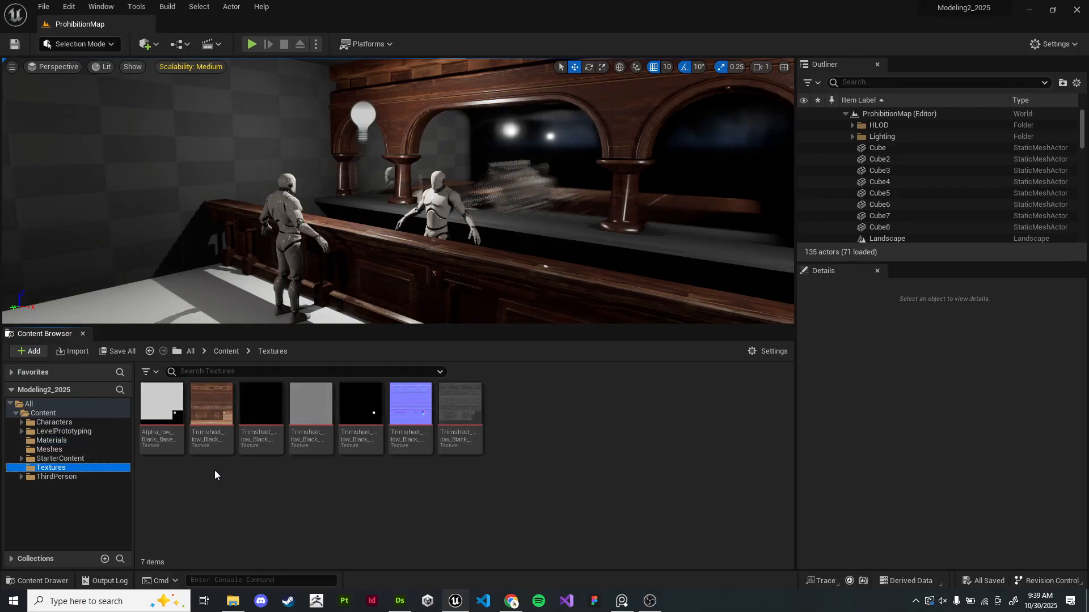
right_click(540, 430)
click(572, 231)
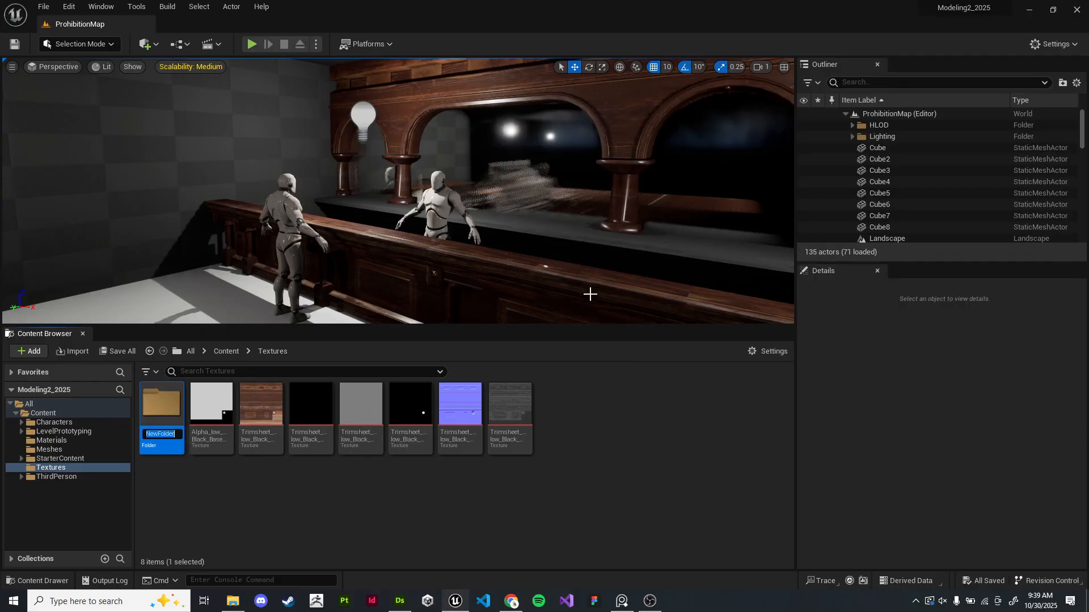
text(Checke)
text(redTiles)
key(Return)
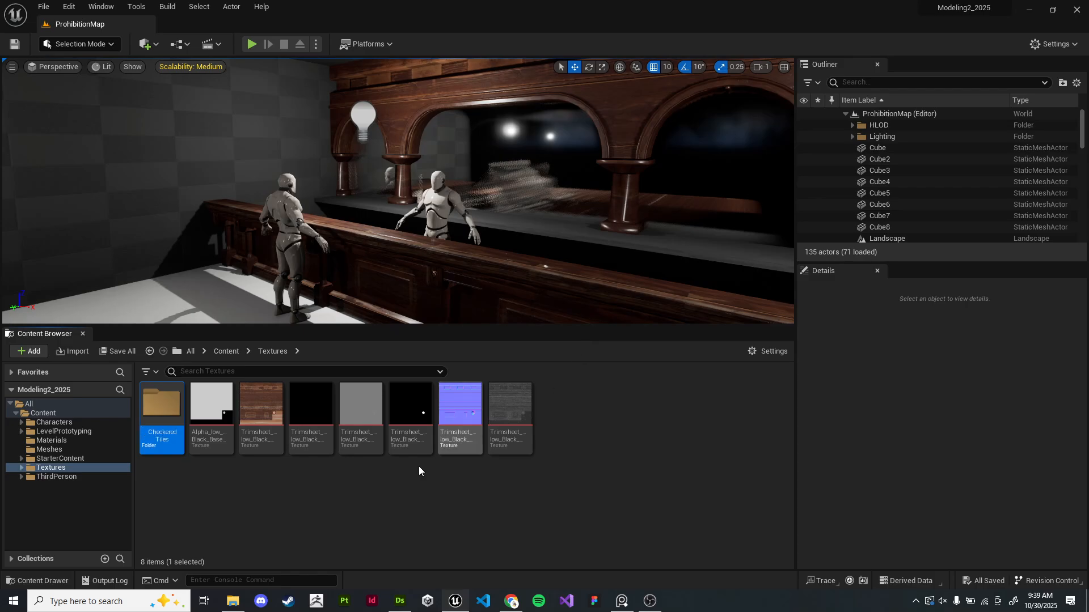
double_click(162, 404)
- Switch back to Substance Designer and open the export outputs as bitmaps dialog for the CheckeredTiles graph
key(alt+Tab)
scroll(591, 210, down, 1)
middle_drag(591, 209, 580, 224)
drag(600, 118, 523, 328)
click(615, 255)
scroll(615, 254, up, 3)
scroll(567, 214, up, 2)
scroll(570, 199, down, 4)
middle_drag(572, 191, 538, 169)
scroll(552, 191, down, 2)
drag(474, 121, 583, 332)
scroll(573, 245, up, 2)
click(578, 228)
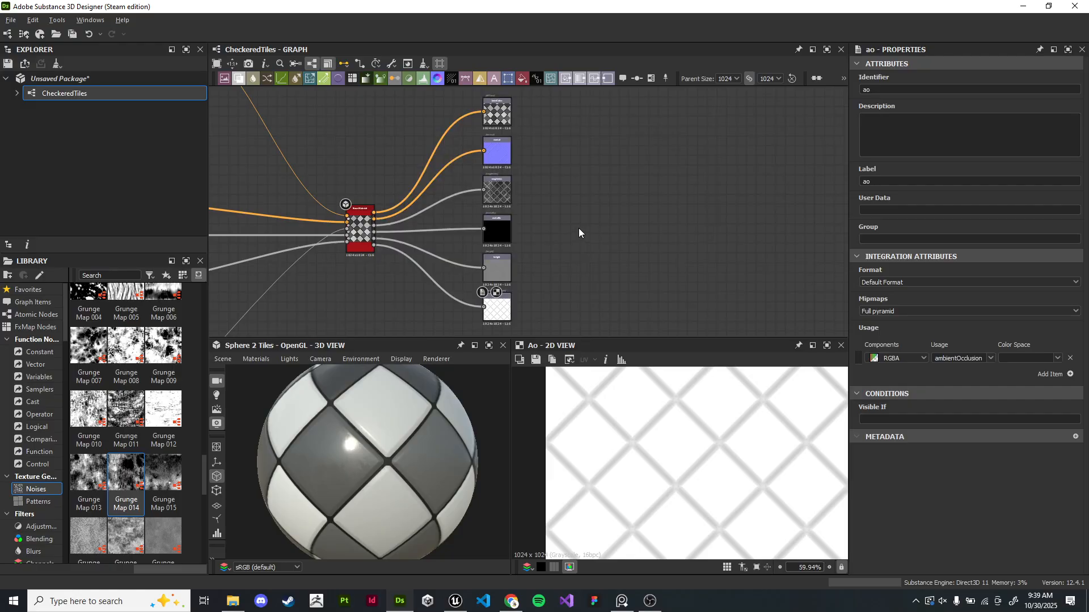
right_click(77, 95)
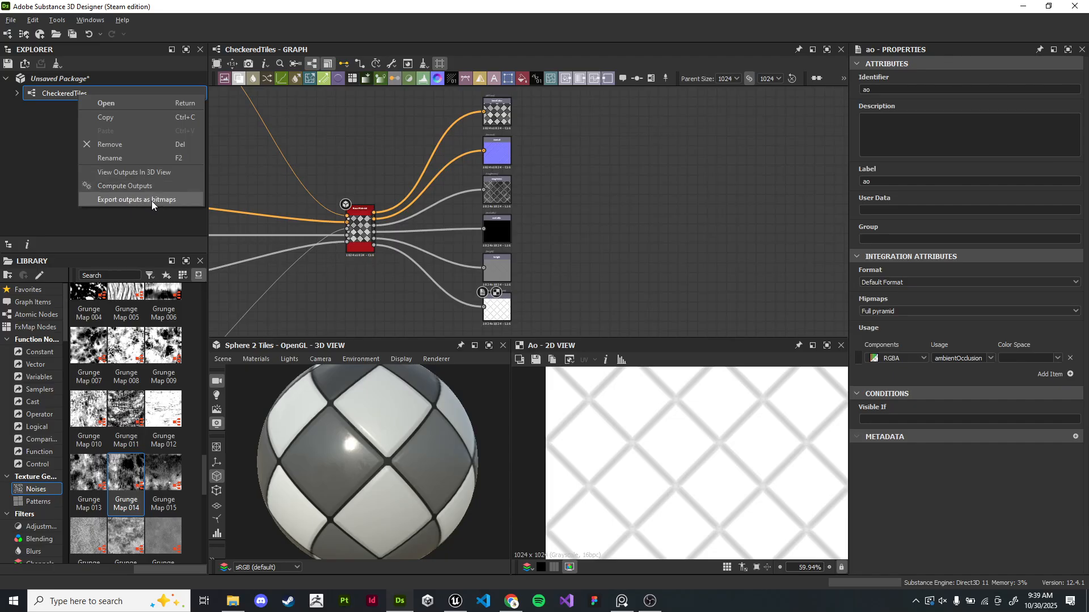
click(151, 200)
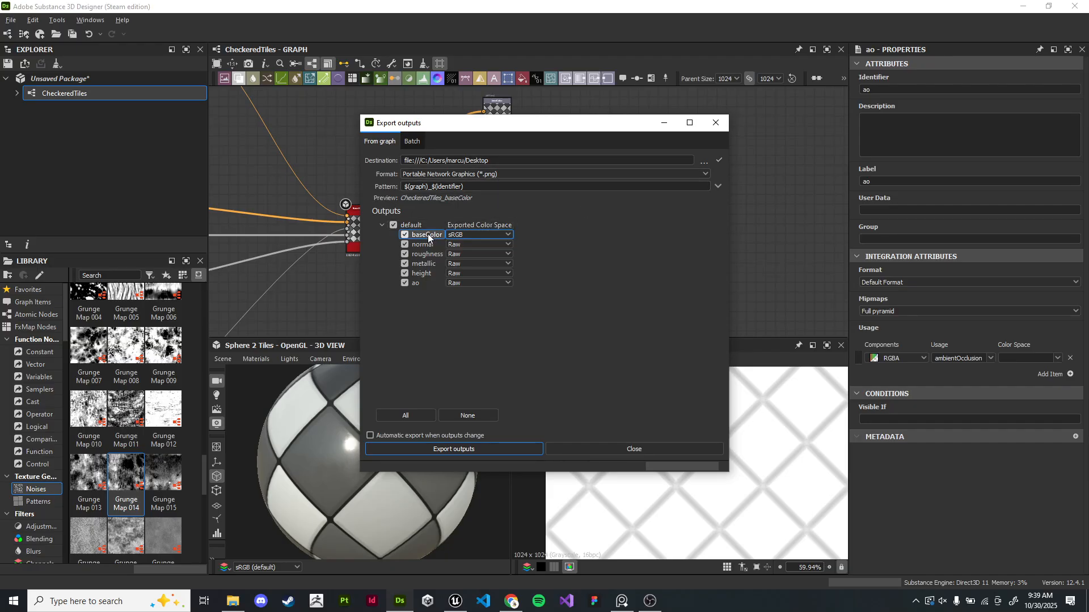
- Set the exported color space of roughness, metallic, height and ao to Linear
drag(489, 123, 393, 117)
click(346, 233)
click(339, 272)
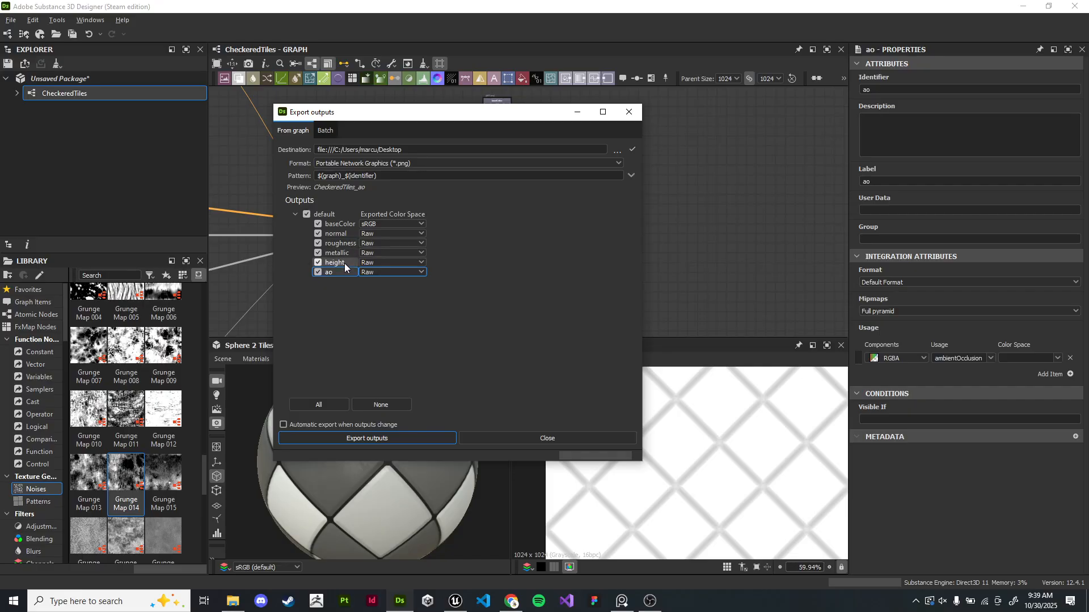
drag(336, 275, 400, 266)
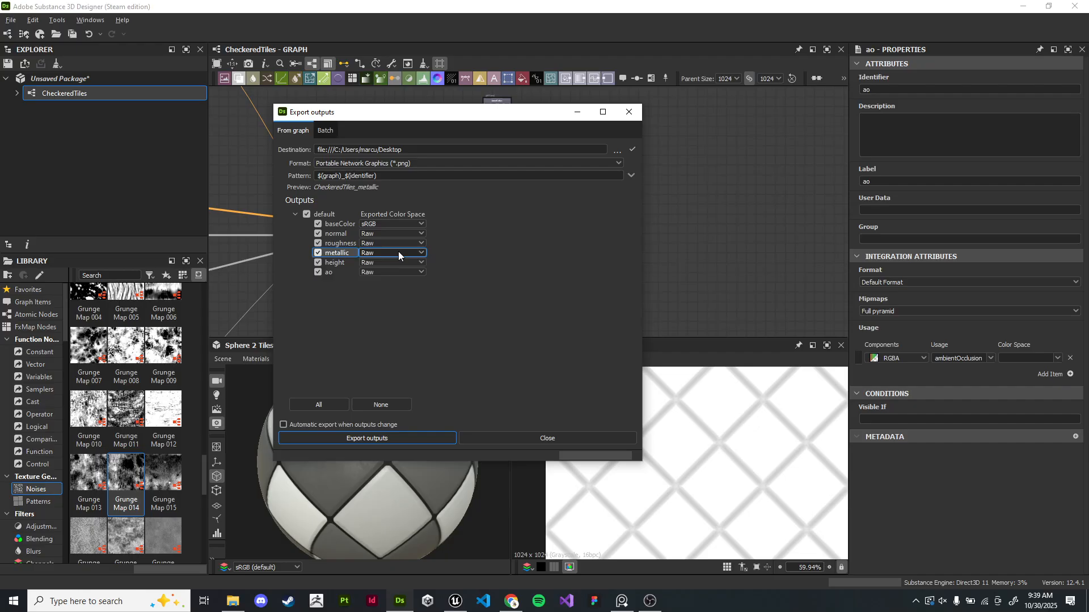
drag(311, 274, 387, 246)
click(391, 244)
click(381, 260)
click(383, 252)
click(389, 270)
click(383, 262)
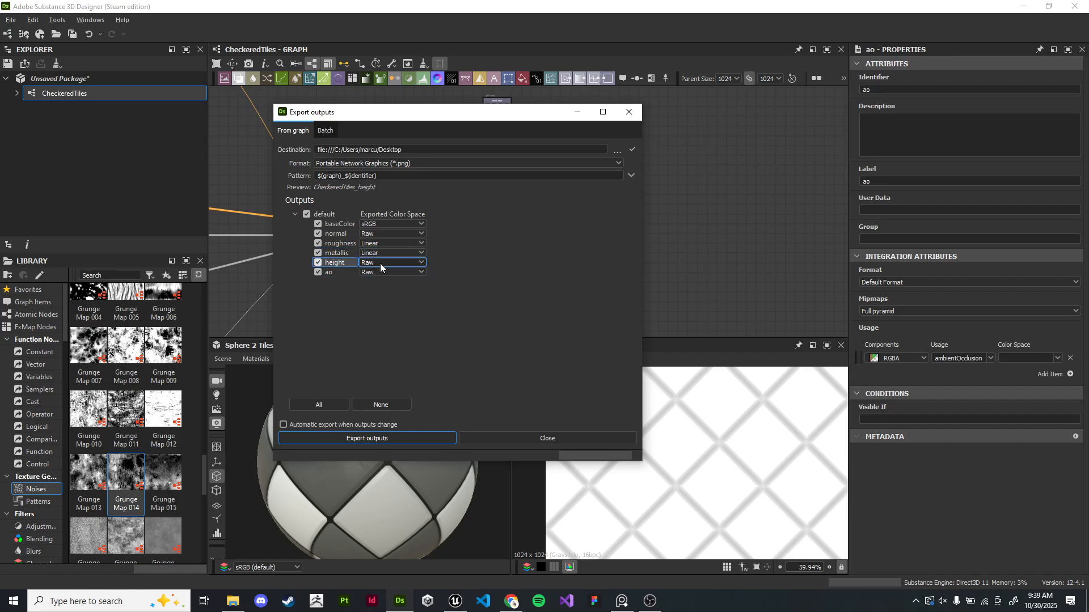
click(375, 278)
click(390, 272)
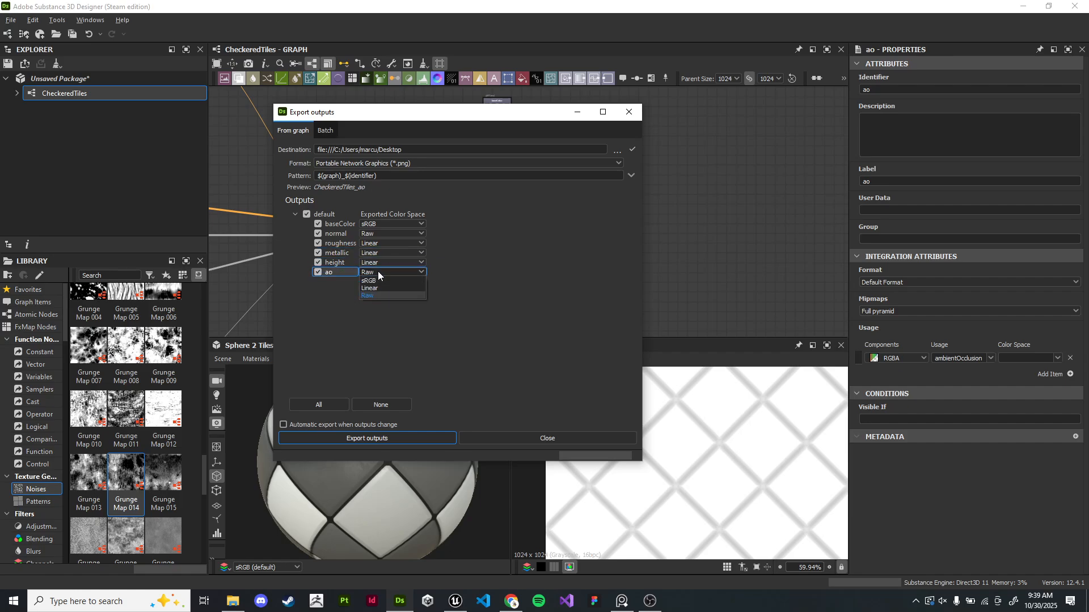
click(374, 288)
click(339, 224)
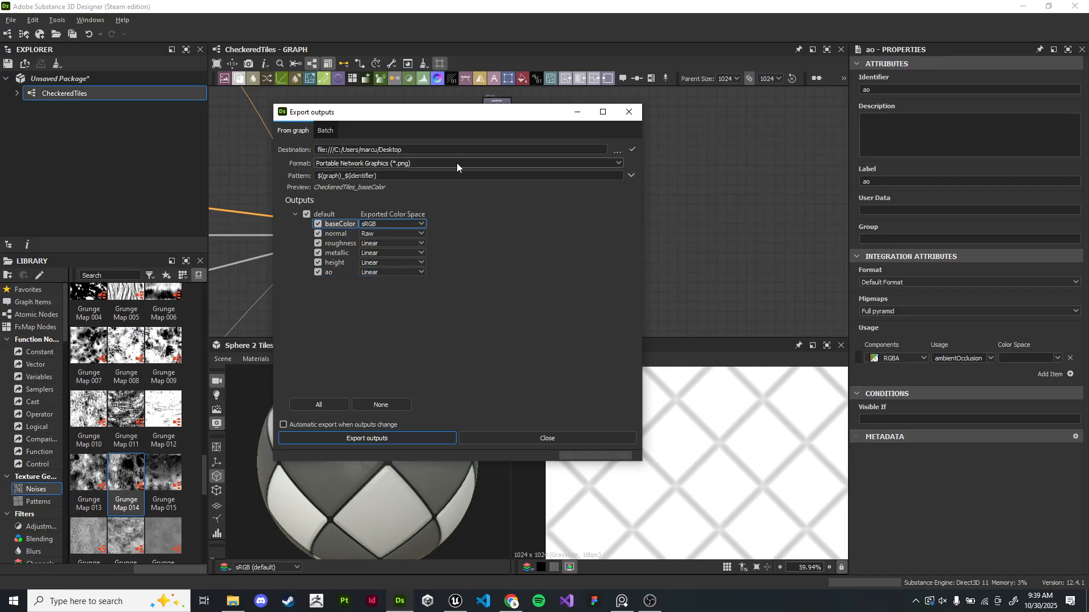
- Set the export destination to the project's Content/Textures/CheckeredTiles folder
click(617, 151)
scroll(287, 258, down, 1)
scroll(287, 258, down, 5)
scroll(287, 265, down, 1)
click(288, 257)
click(414, 217)
double_click(414, 217)
click(246, 140)
double_click(403, 228)
double_click(401, 218)
double_click(401, 216)
double_click(397, 193)
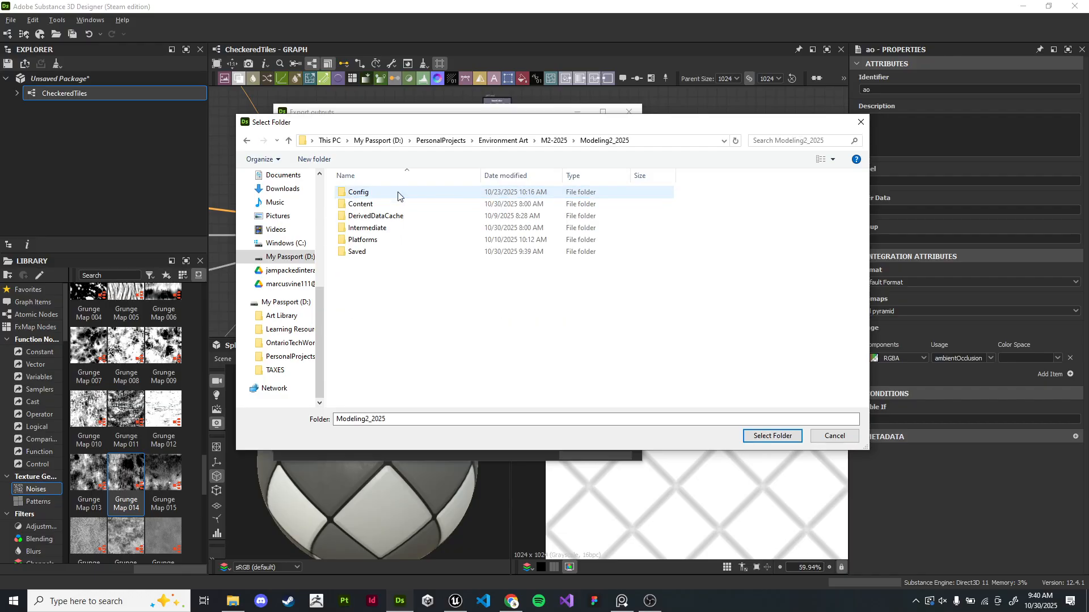
double_click(389, 204)
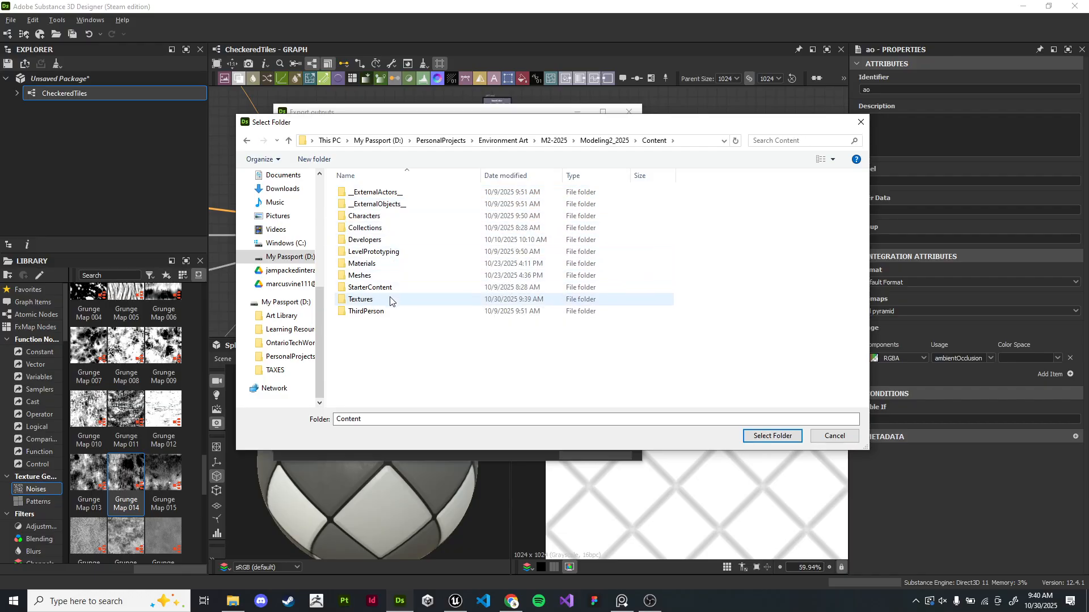
double_click(390, 300)
double_click(397, 200)
click(772, 436)
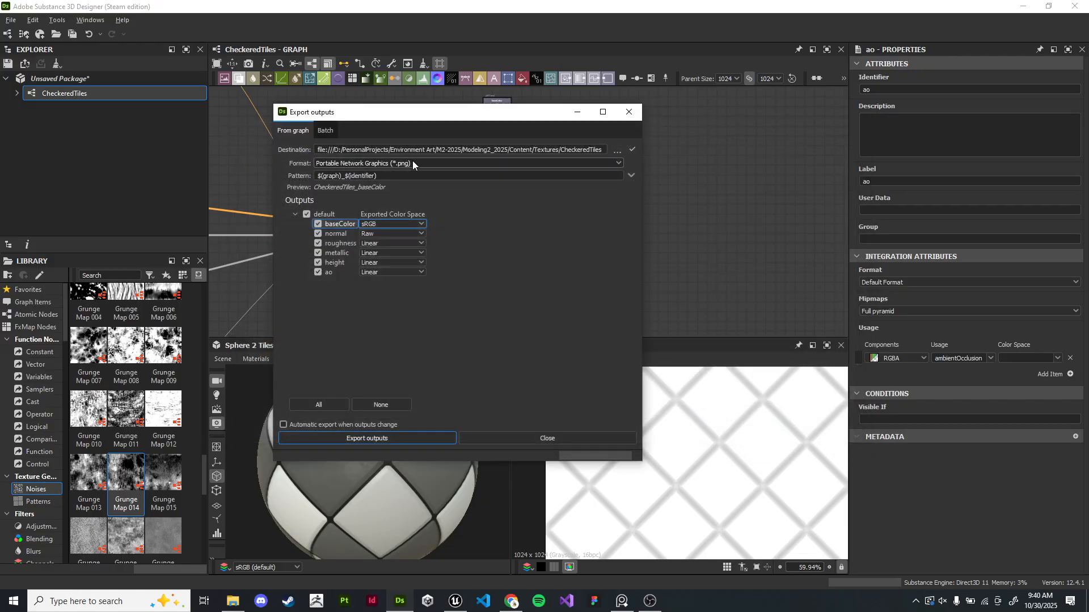
- Enable automatic export when outputs change, export the outputs and close the dialog
drag(397, 175, 276, 173)
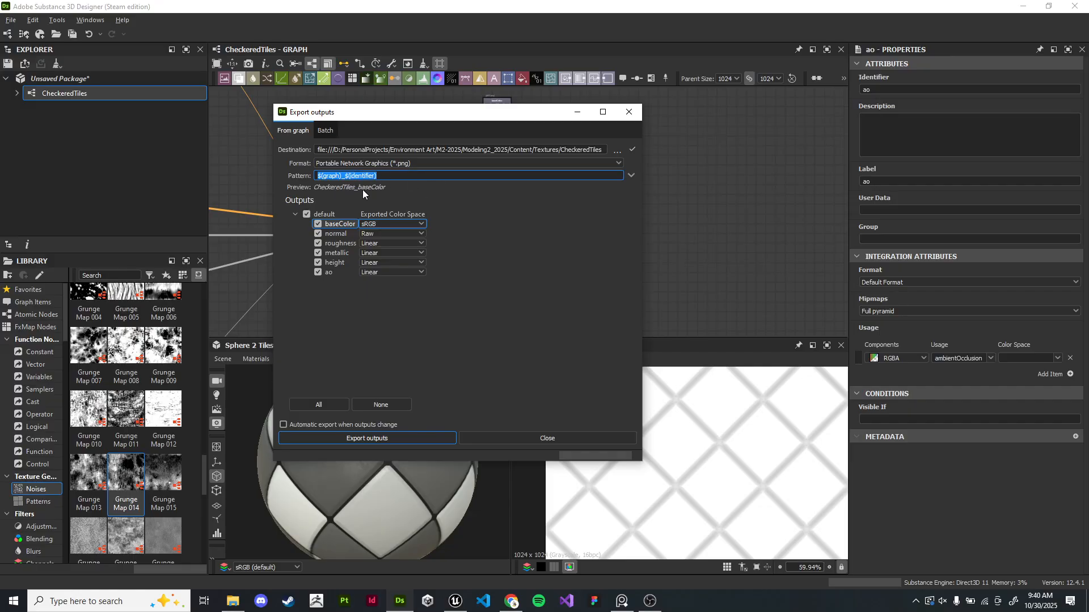
click(551, 278)
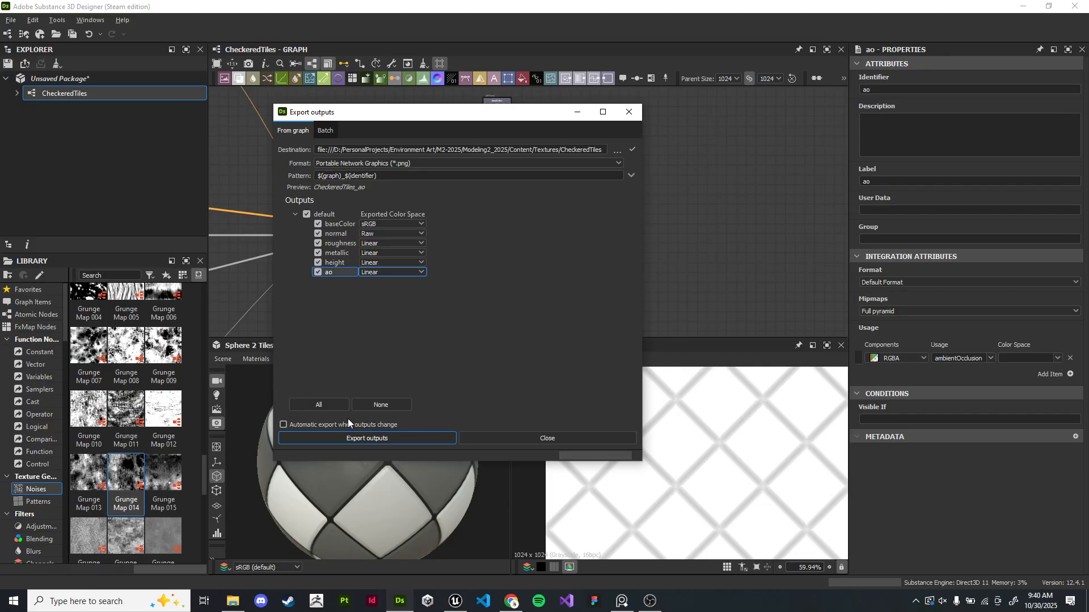
click(287, 423)
click(375, 439)
click(538, 439)
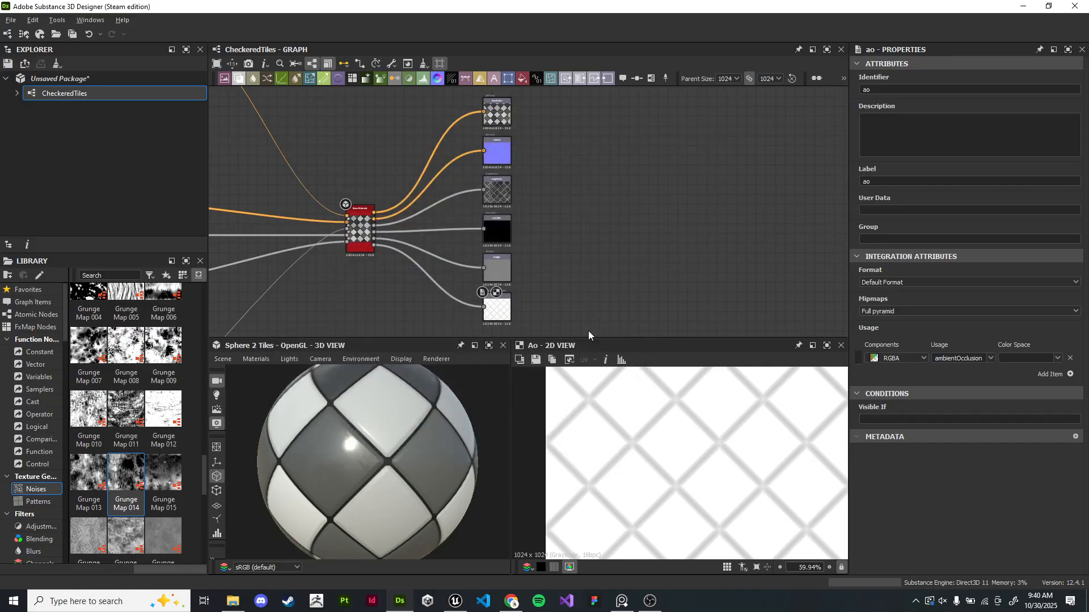
- Switch to Unreal Engine and open the project's Content/Materials folder in the content browser
click(468, 600)
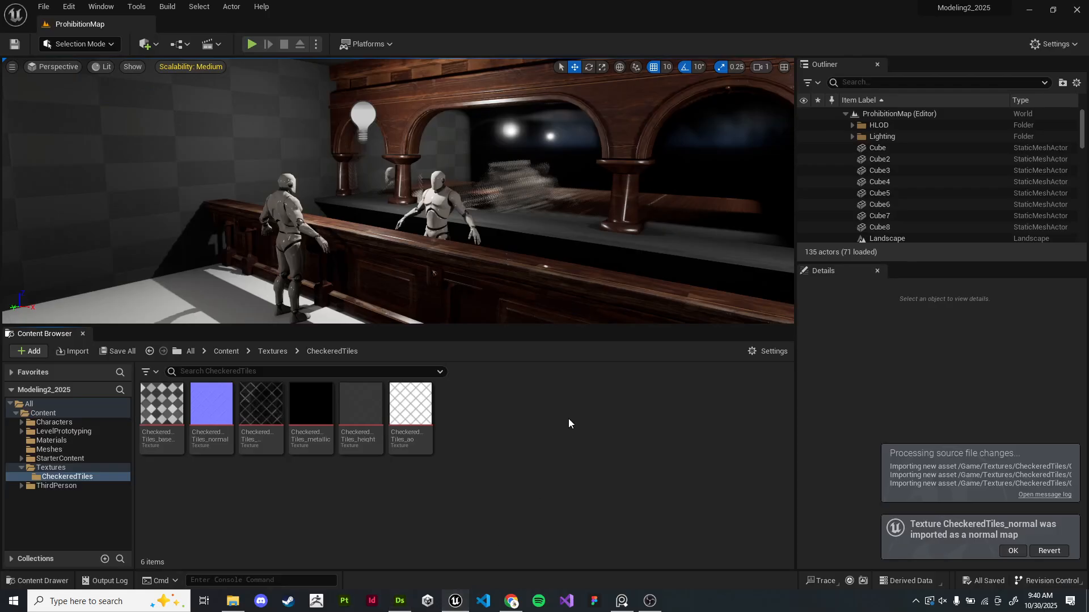
click(273, 351)
click(227, 350)
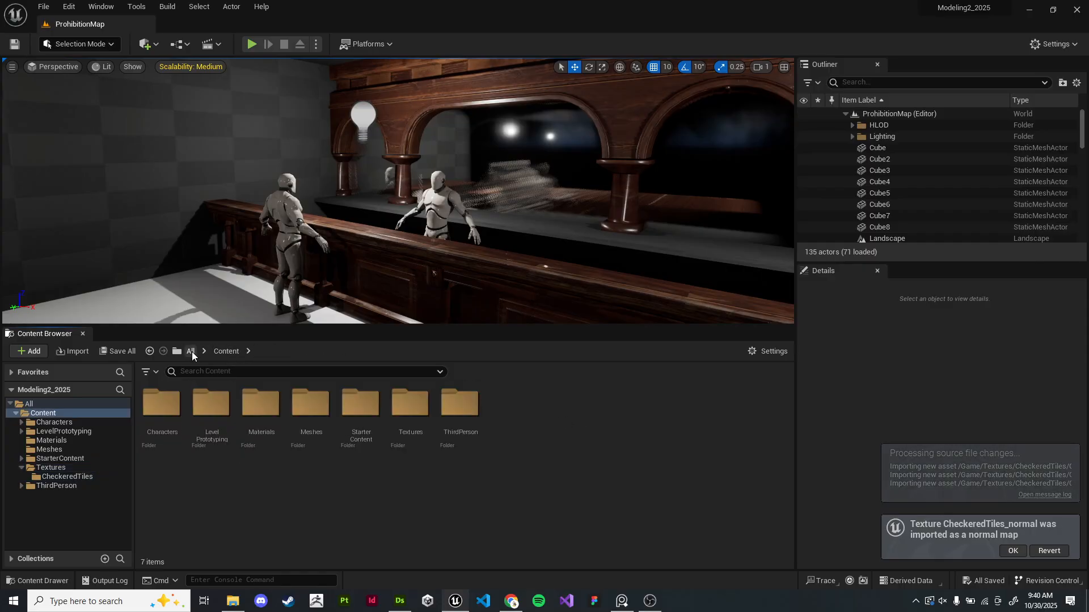
click(191, 351)
double_click(161, 403)
click(254, 419)
double_click(254, 420)
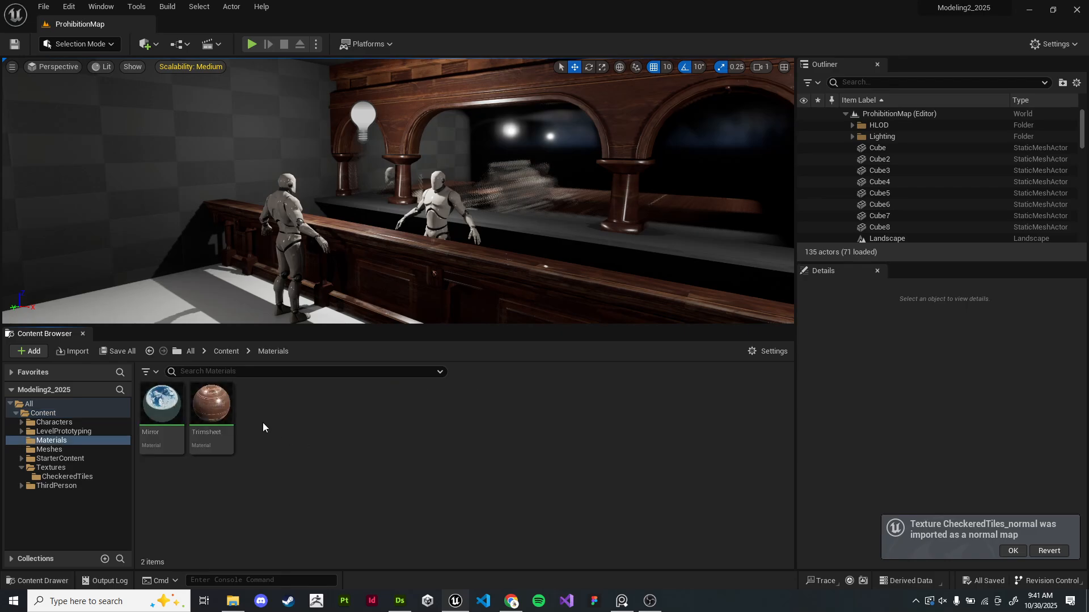
- Create a new material in the Materials folder and name it CheckerFloor
right_click(272, 419)
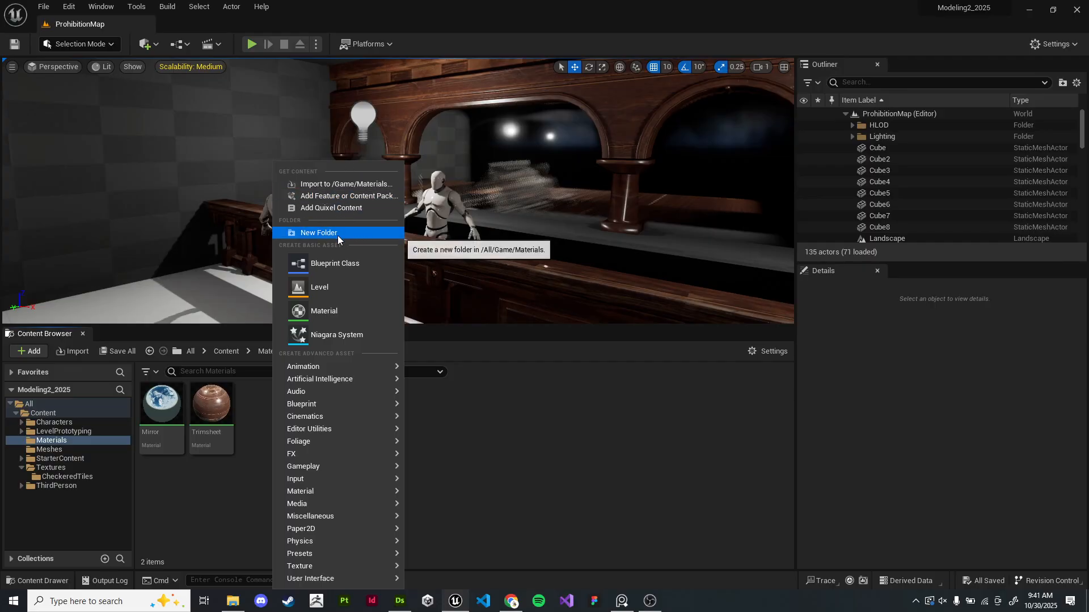
click(332, 310)
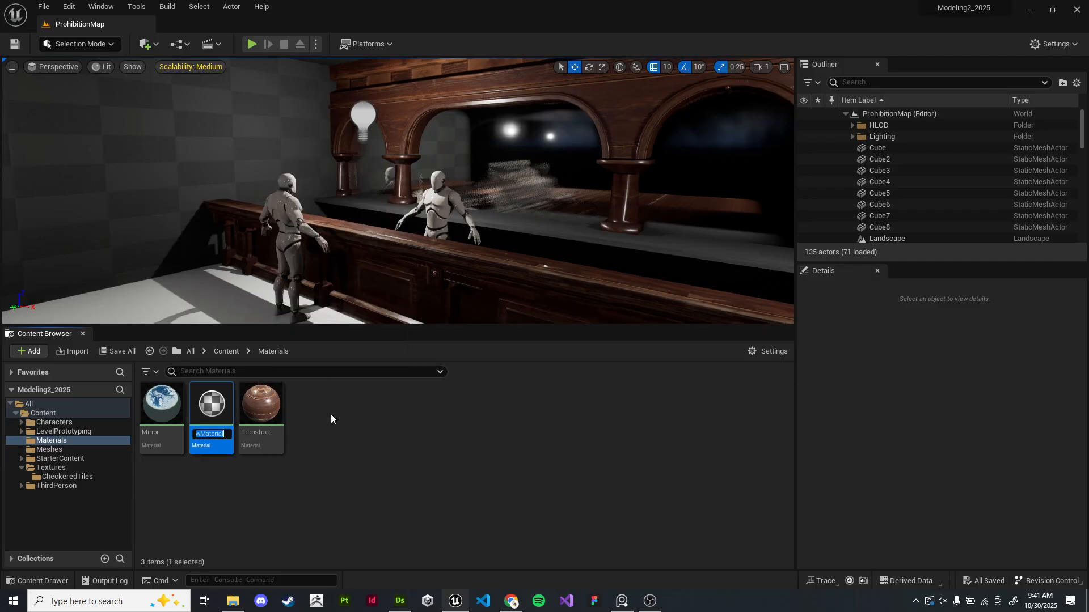
text(Checkerd)
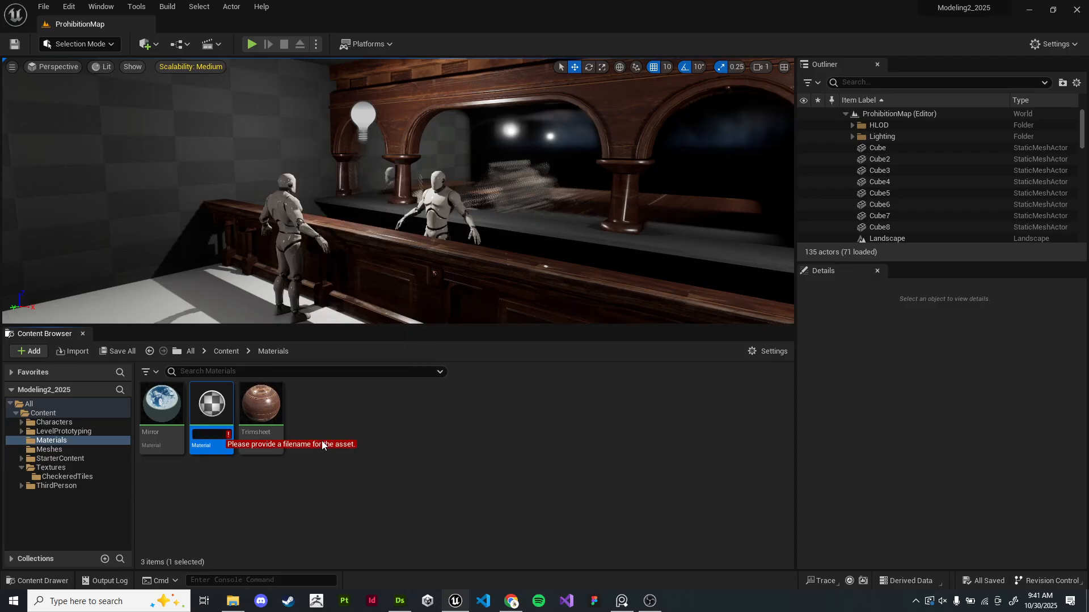
key(BackSpace)
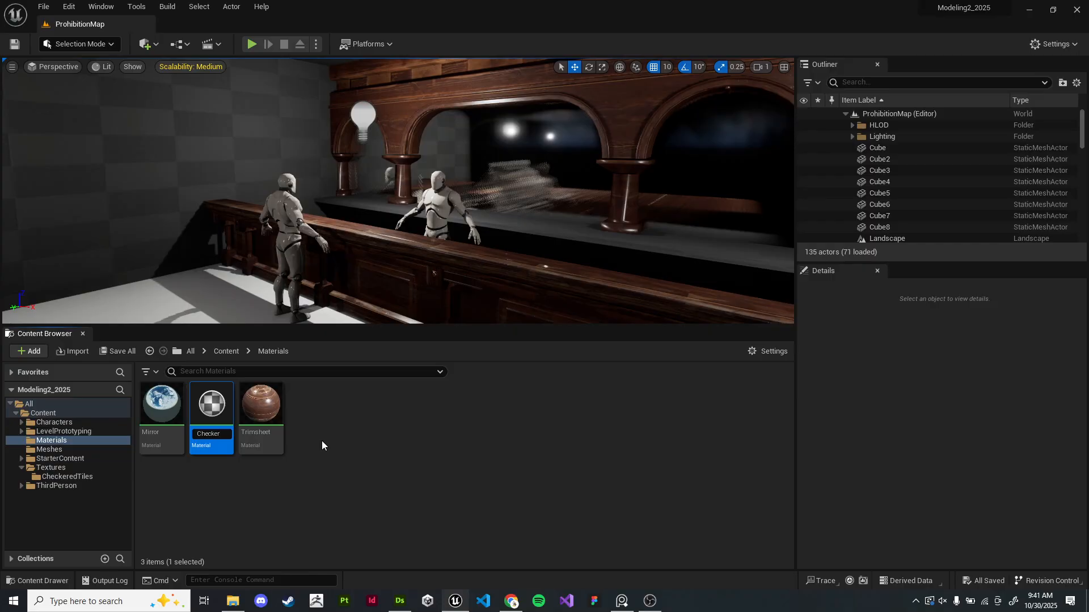
text(Floor)
key(BackSpace)
key(BackSpace)
key(BackSpace)
key(BackSpace)
key(BackSpace)
key(BackSpace)
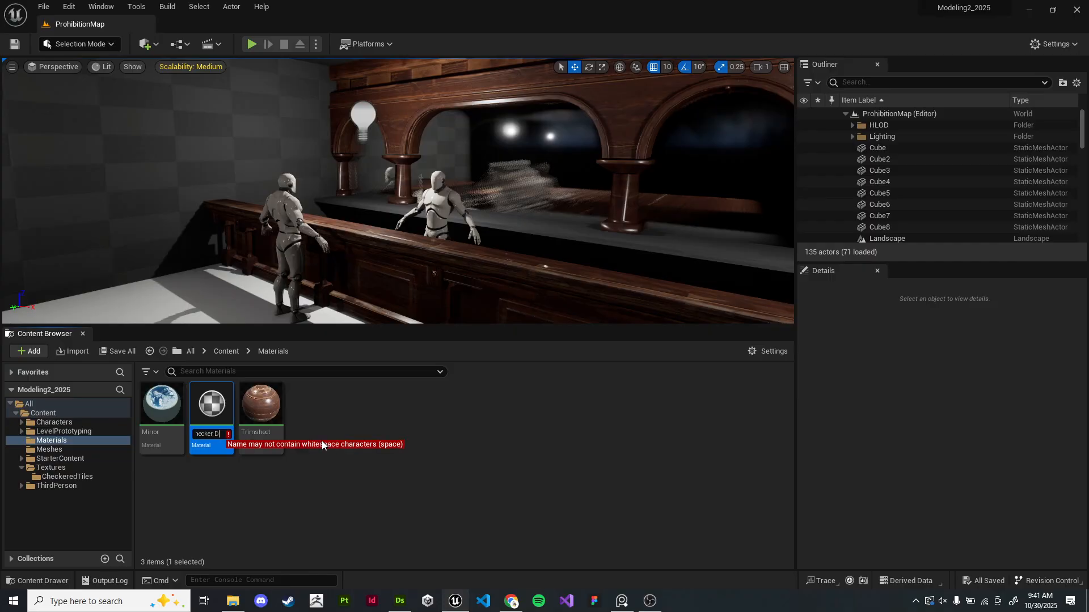
text(Floor)
key(Return)
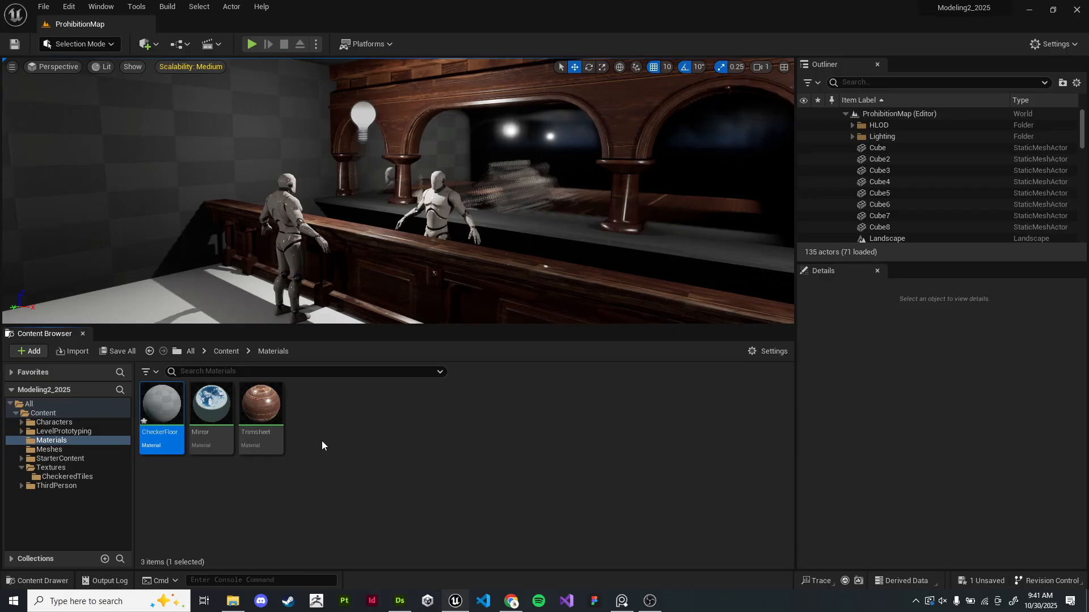
- Open the CheckerFloor material in the material editor and move its window aside
double_click(171, 420)
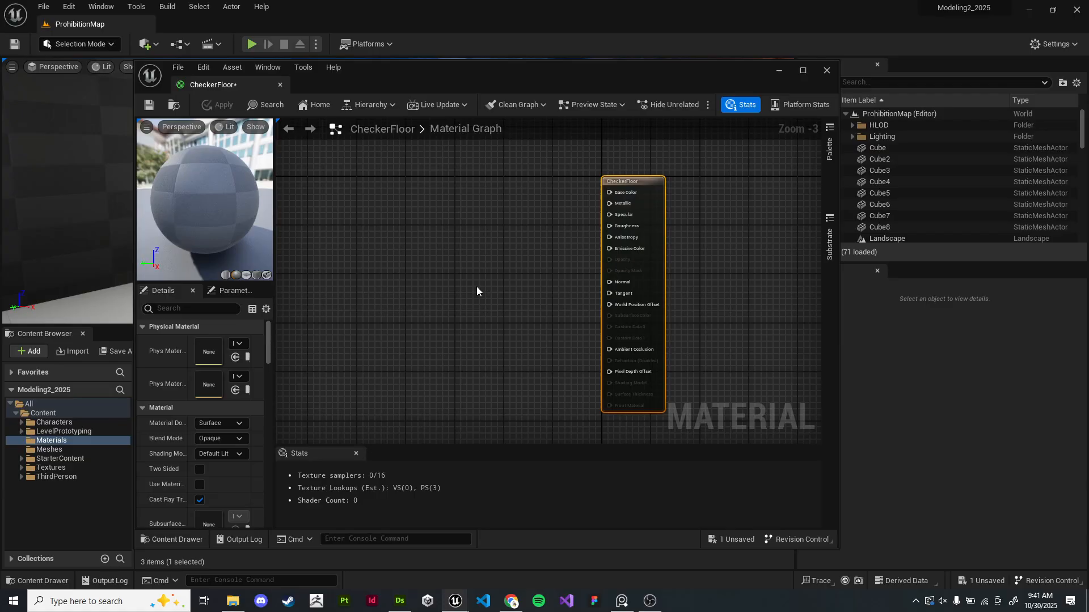
scroll(477, 288, up, 1)
right_drag(437, 266, 455, 271)
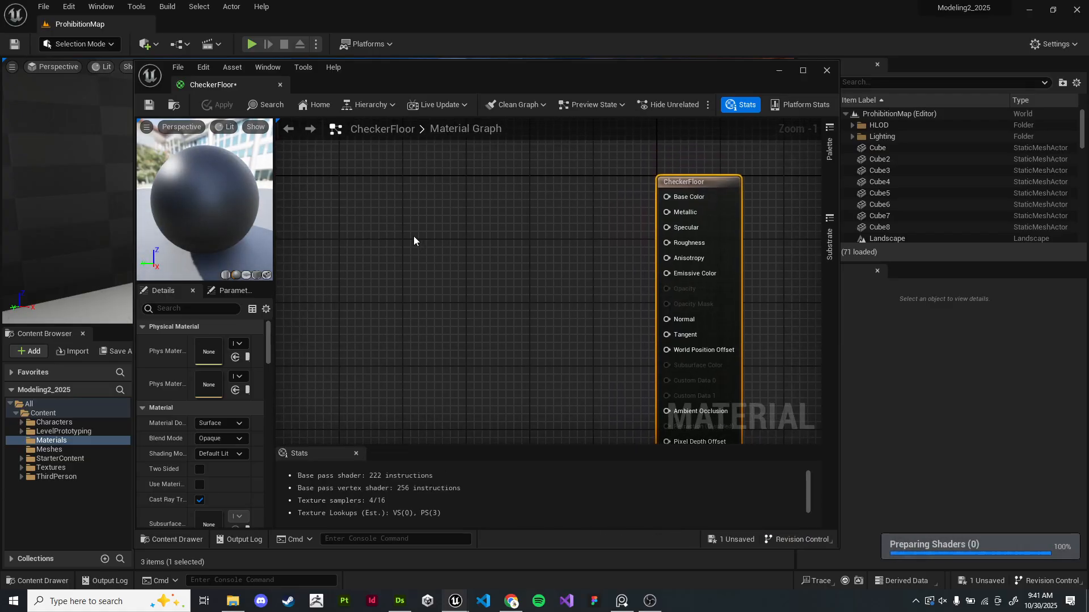
right_click(412, 205)
click(382, 200)
drag(413, 69, 659, 60)
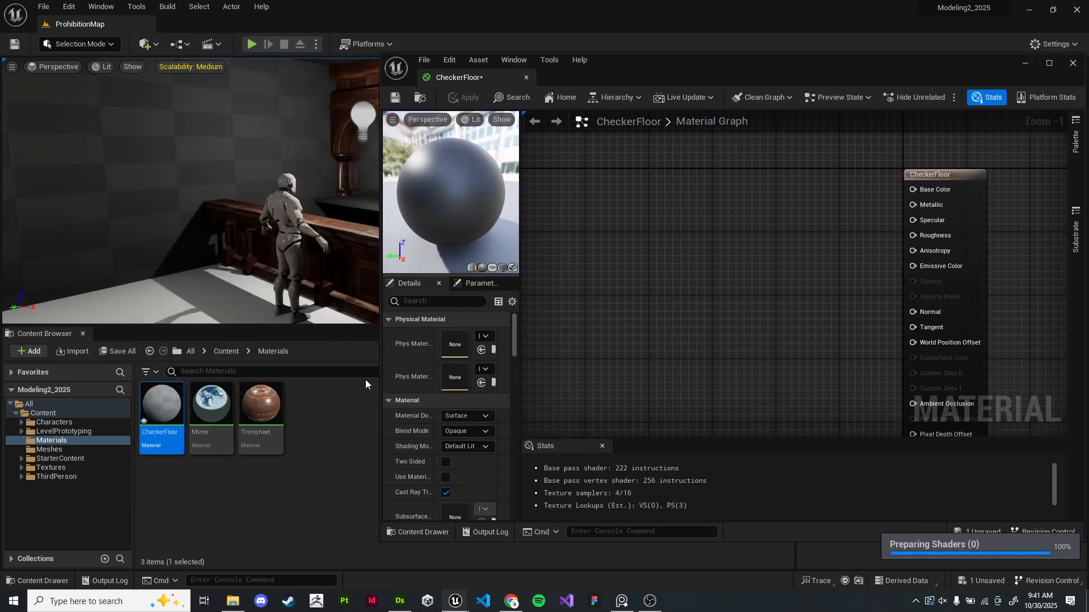
- Browse to Textures/CheckeredTiles and drag all six texture maps into the material graph as texture samples
click(233, 353)
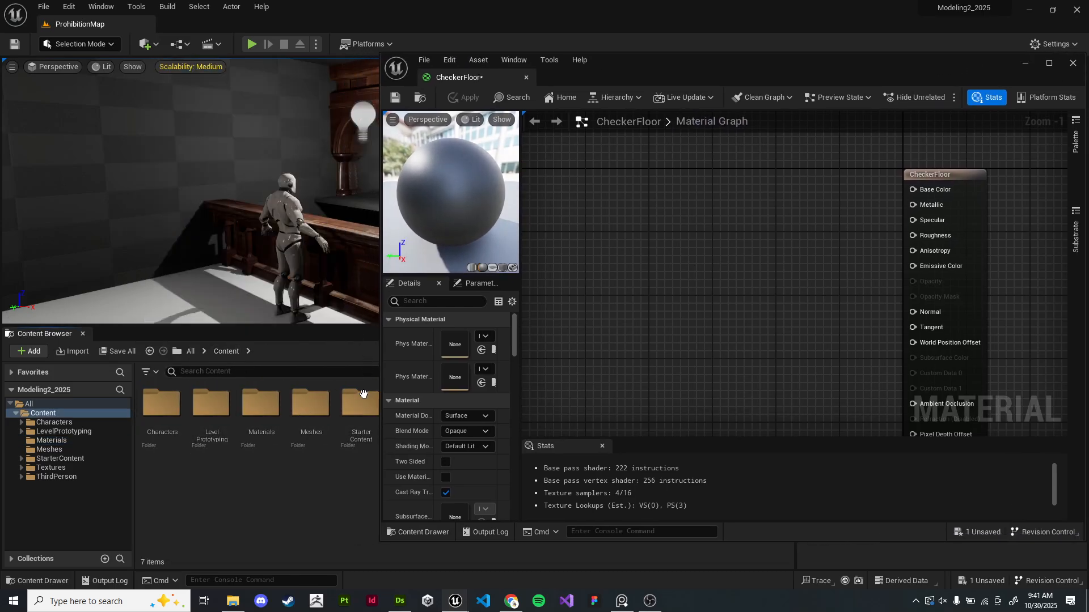
drag(598, 85, 709, 64)
double_click(410, 408)
click(161, 417)
double_click(161, 429)
click(162, 411)
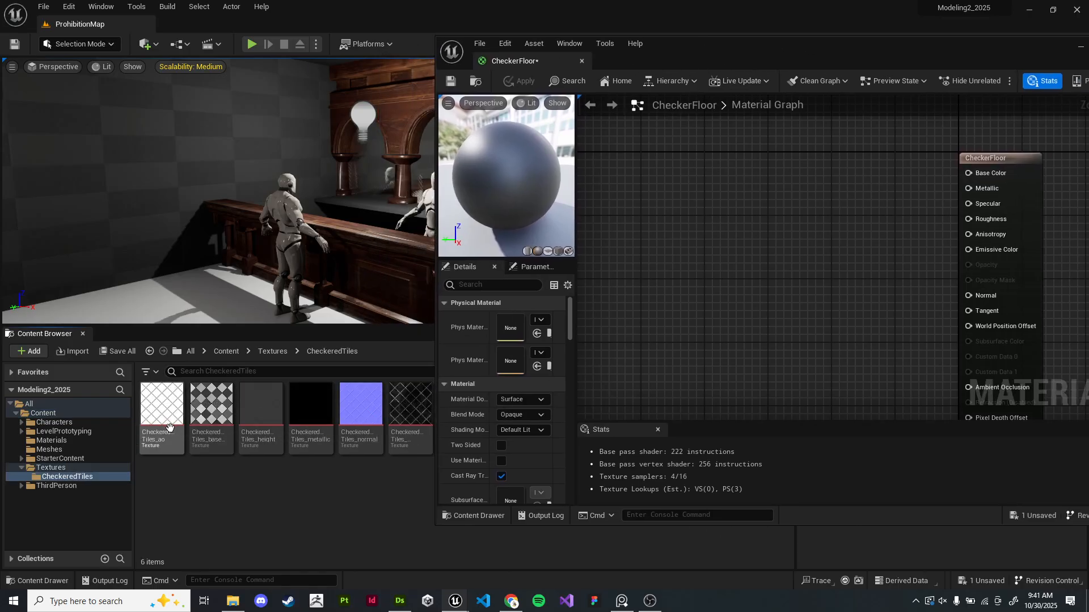
shift+click(411, 417)
drag(410, 417, 742, 278)
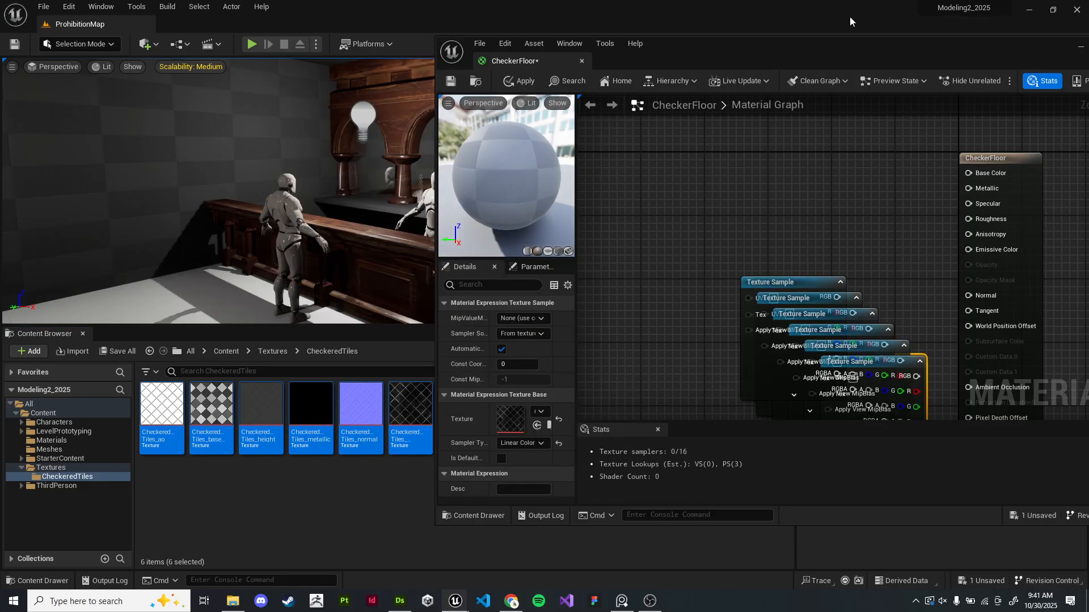
- Maximize the material editor and spread the stacked texture sample nodes apart in the graph
double_click(843, 50)
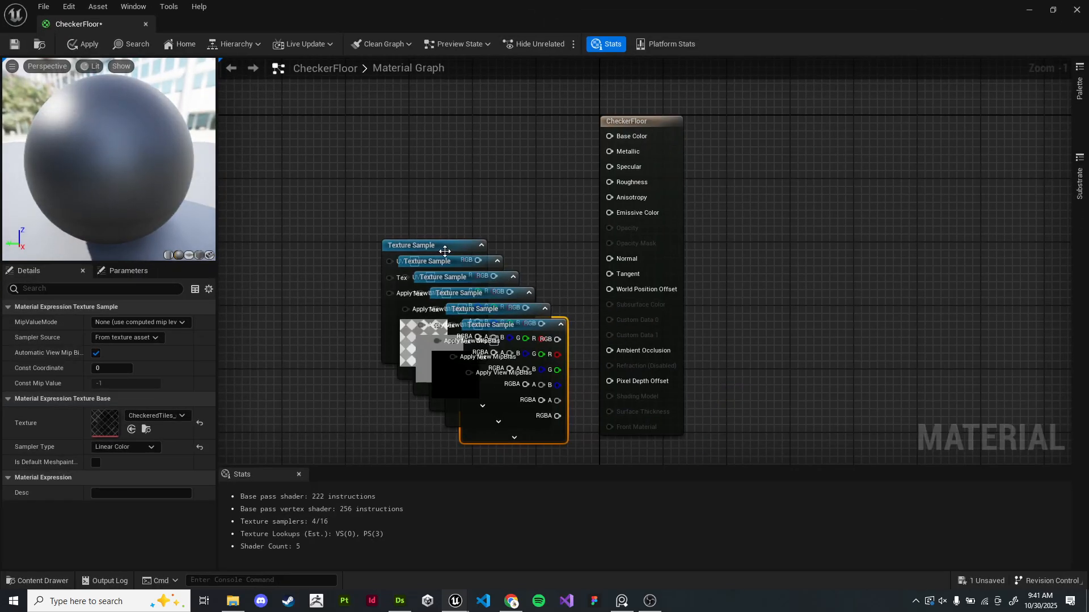
drag(437, 244, 406, 119)
click(490, 324)
drag(491, 324, 781, 299)
drag(484, 296, 267, 251)
drag(473, 347, 492, 454)
- Connect the baseColor texture sample's RGB to the material's Base Color input
drag(464, 275, 609, 136)
click(404, 125)
click(462, 252)
drag(385, 120, 400, 240)
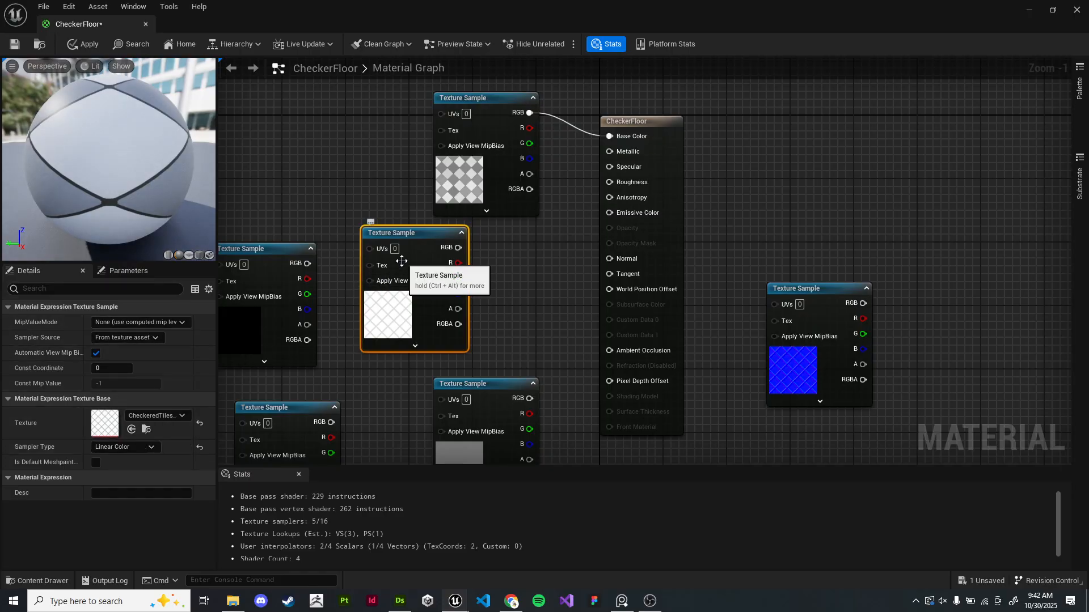
- Connect the ao texture sample's RGB to the material's Ambient Occlusion input
click(165, 418)
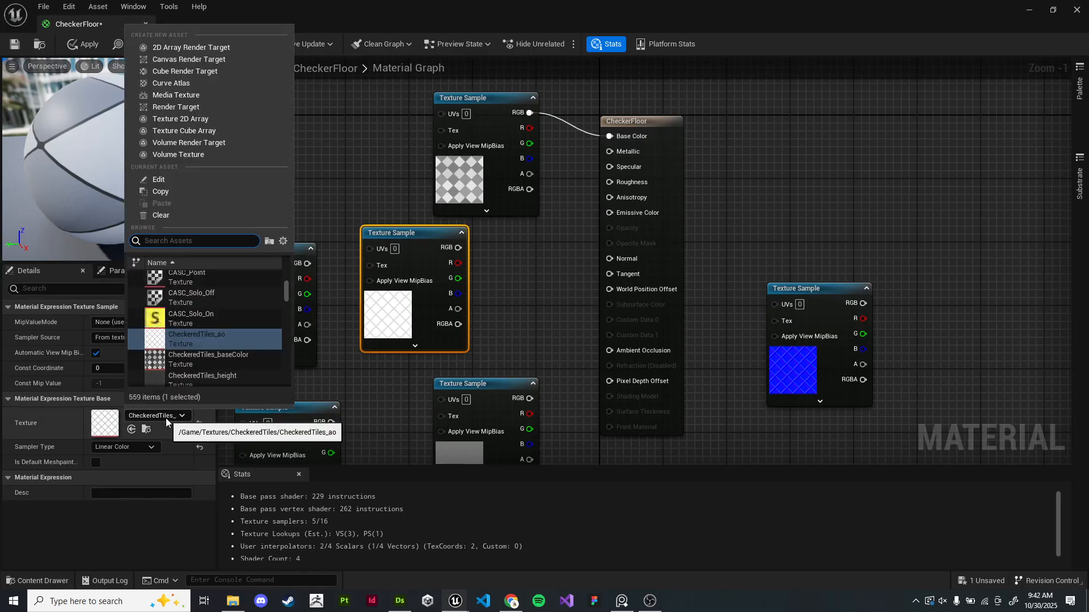
click(338, 321)
drag(458, 248, 609, 350)
drag(405, 197, 333, 127)
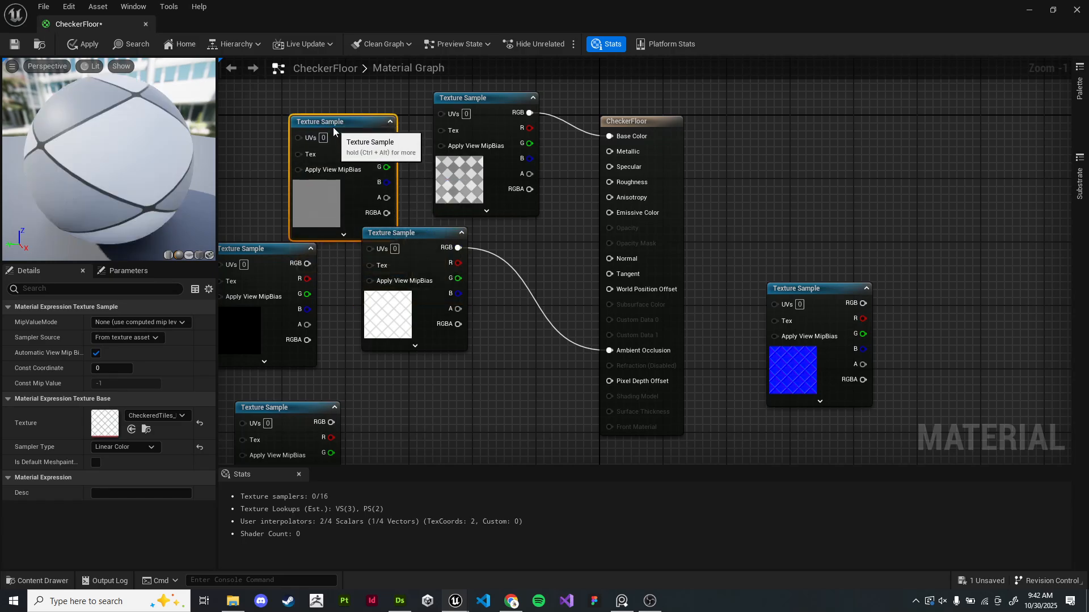
- Rearrange the remaining texture sample nodes around the material output node
click(176, 417)
click(407, 226)
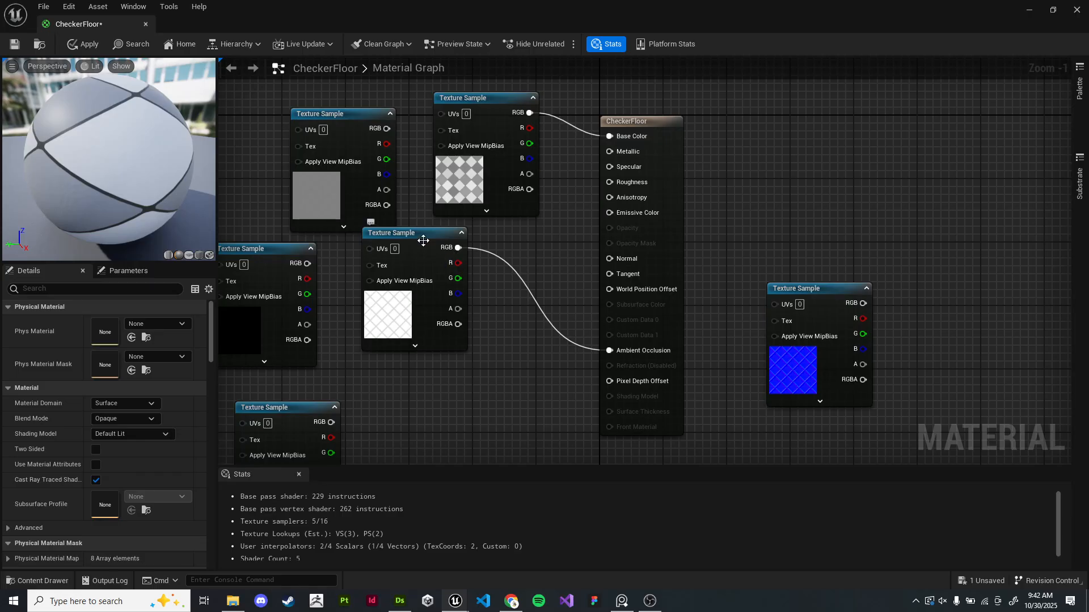
drag(424, 242, 487, 265)
click(347, 291)
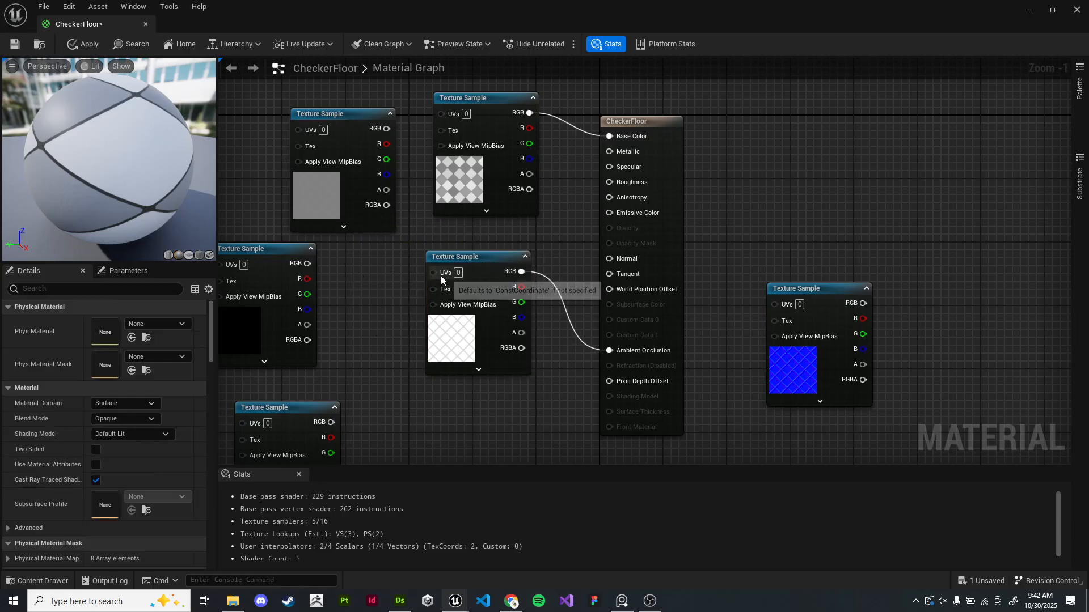
drag(337, 112, 226, 65)
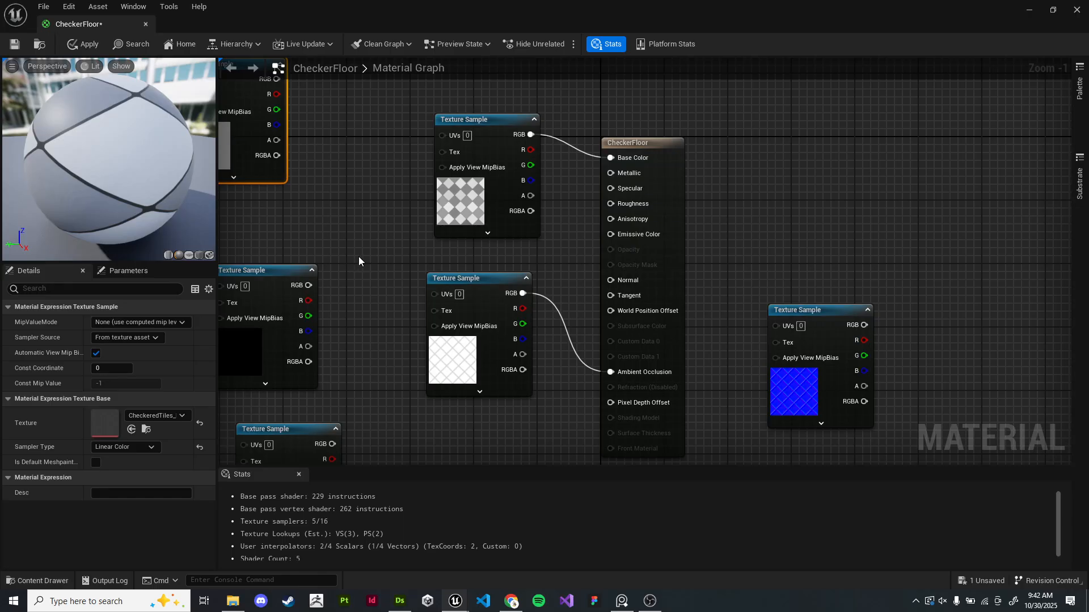
- Connect the metallic texture sample's RGB to the material's Metallic input
click(355, 260)
right_drag(355, 259, 393, 224)
click(323, 240)
click(156, 415)
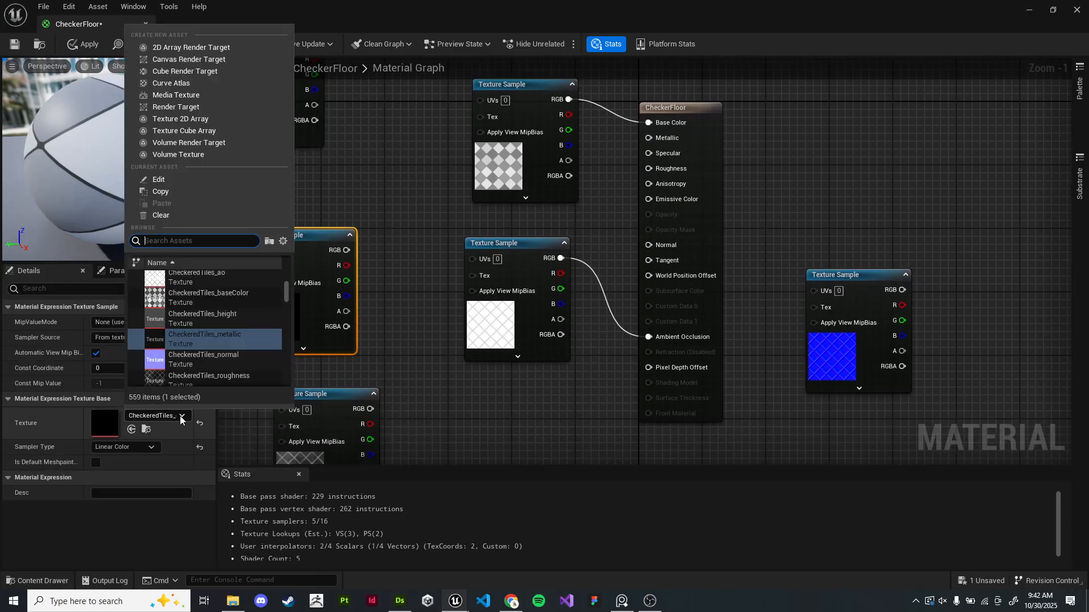
click(395, 300)
drag(345, 250, 647, 138)
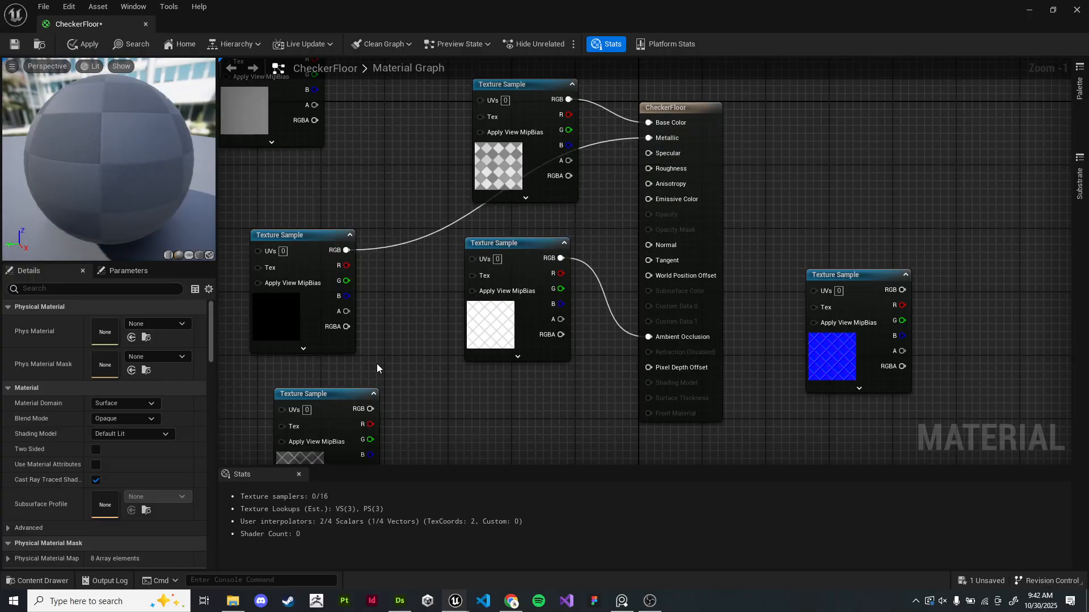
- Wire the roughness and normal texture samples to Roughness and Normal, then save and close the material
click(341, 393)
drag(341, 393, 648, 169)
drag(865, 286, 649, 245)
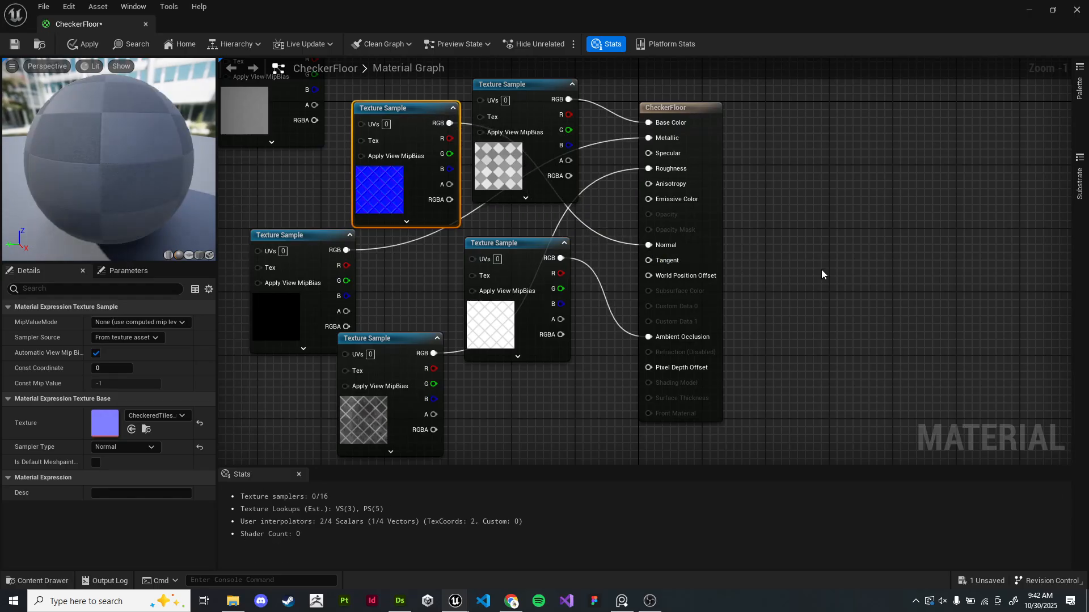
click(23, 46)
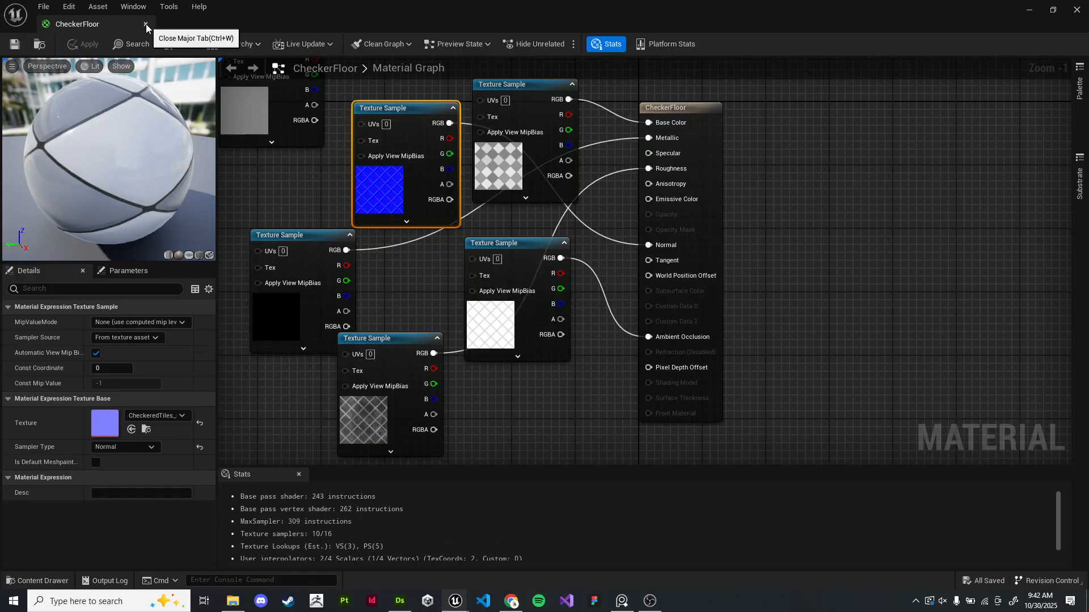
click(146, 24)
- Open the CheckeredTiles_normal texture to review its compression and texture group settings, then close it
click(271, 352)
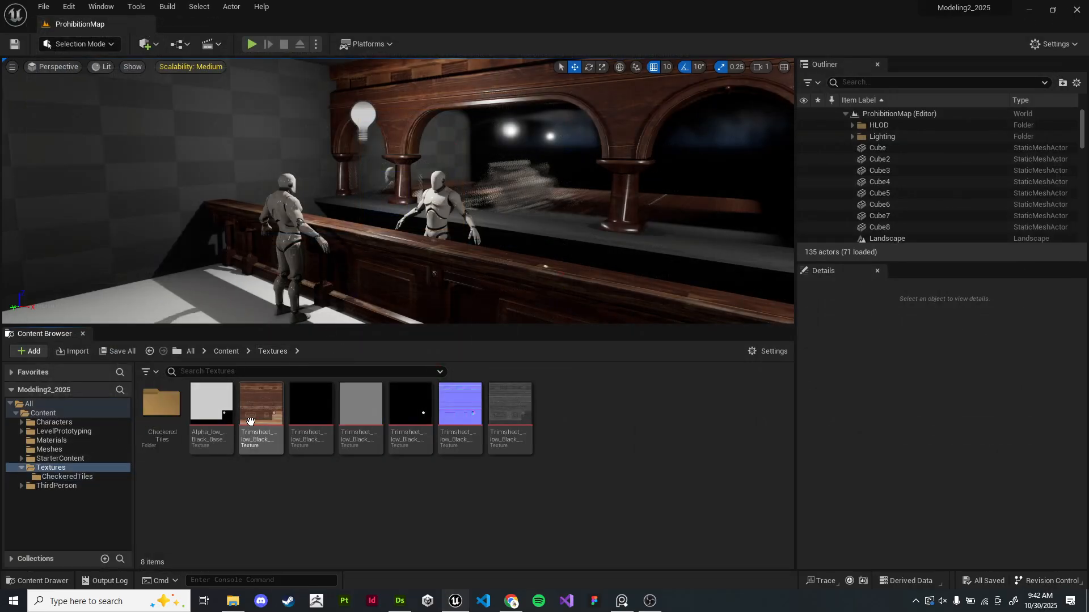
double_click(162, 403)
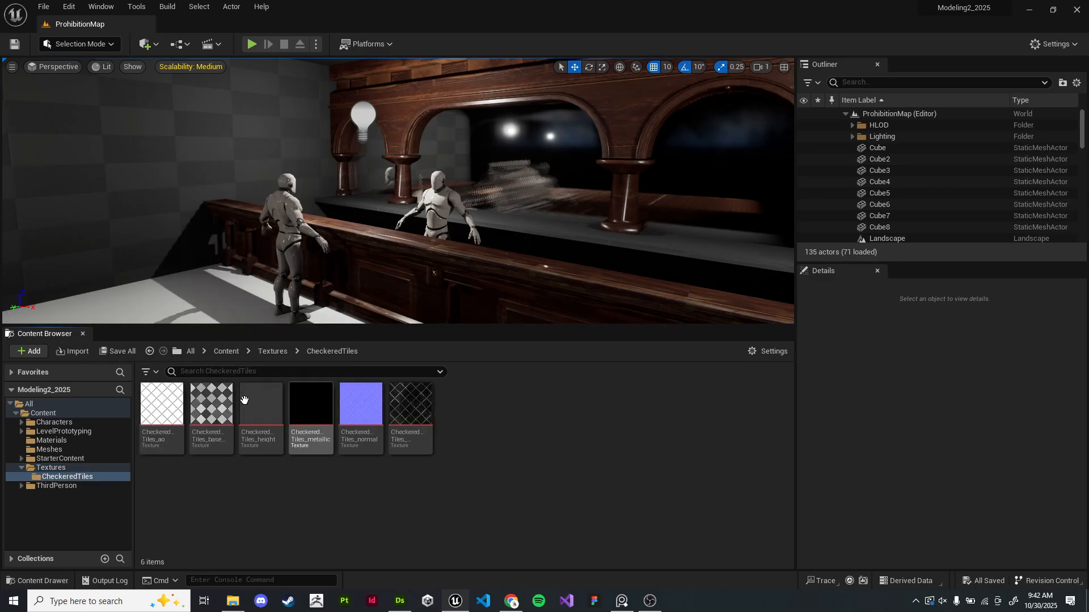
click(282, 353)
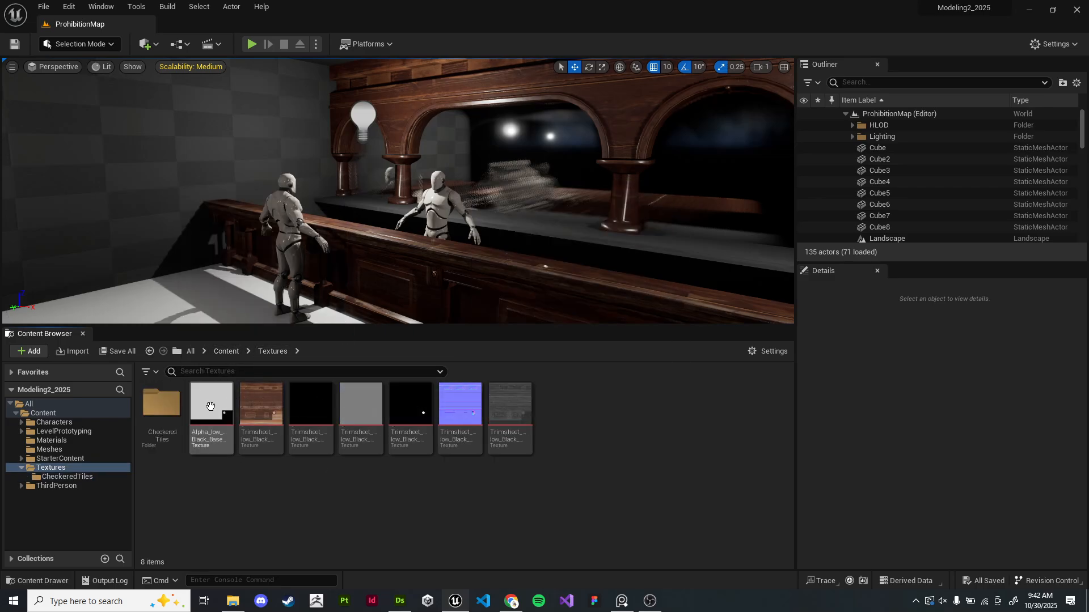
double_click(161, 404)
double_click(372, 405)
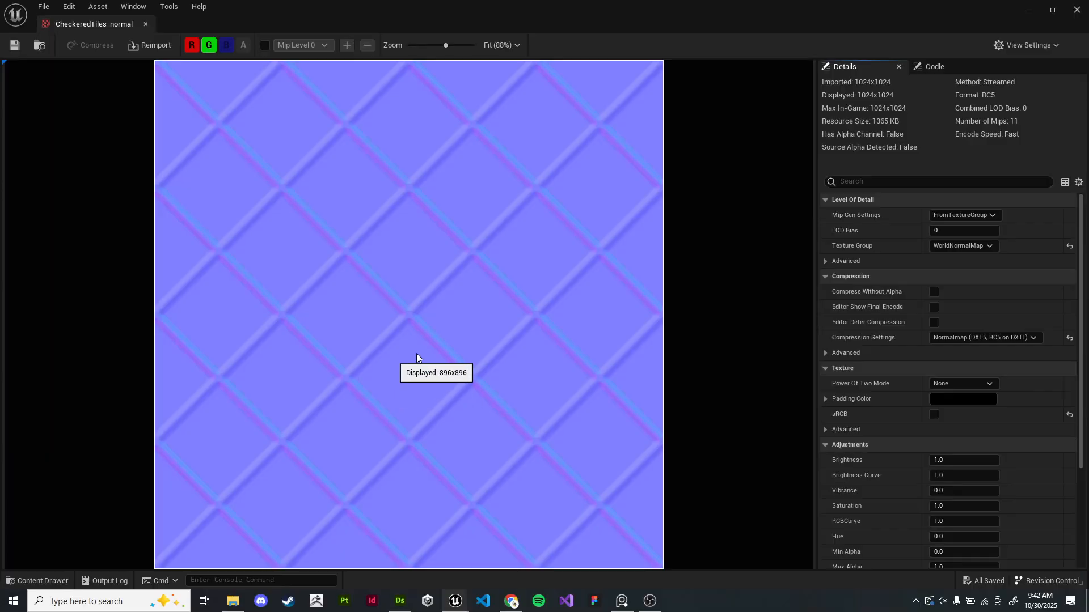
click(955, 247)
click(953, 250)
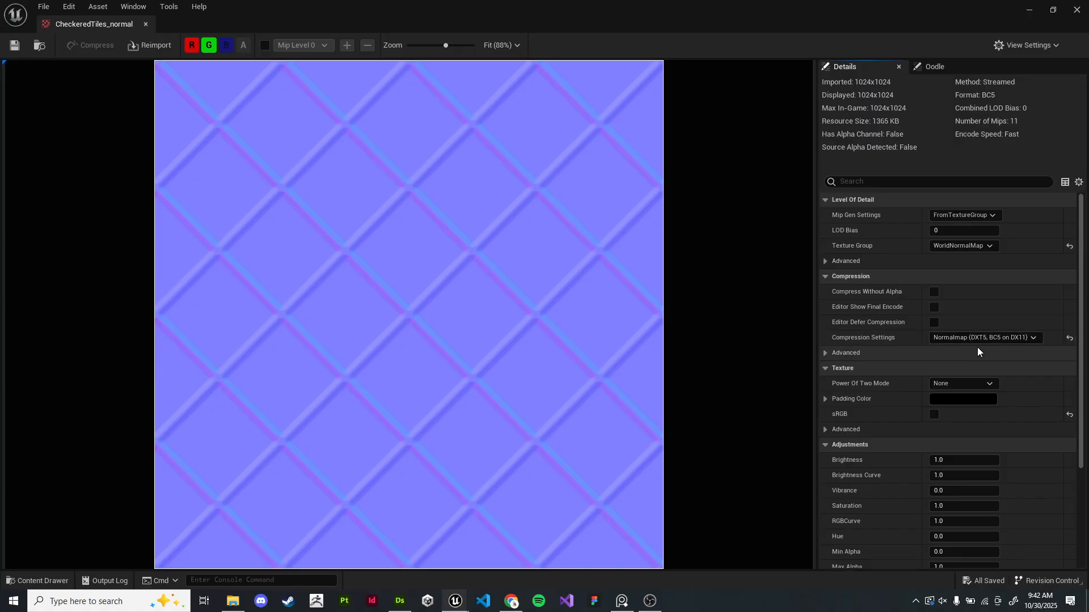
click(146, 25)
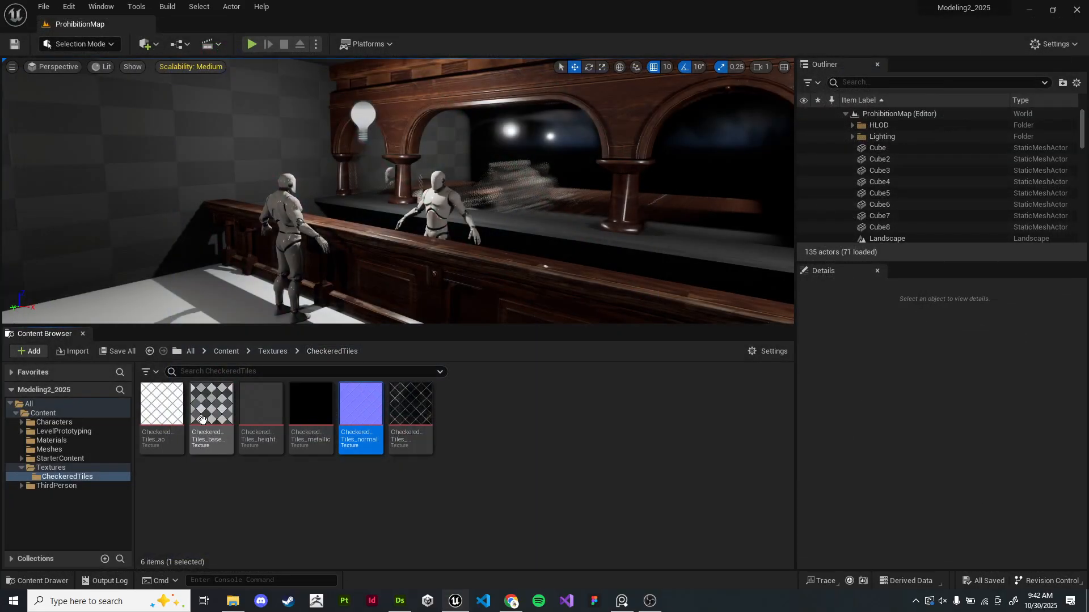
- Open the CheckeredTiles_baseColor texture, enable sRGB, save and close it
click(219, 418)
double_click(219, 419)
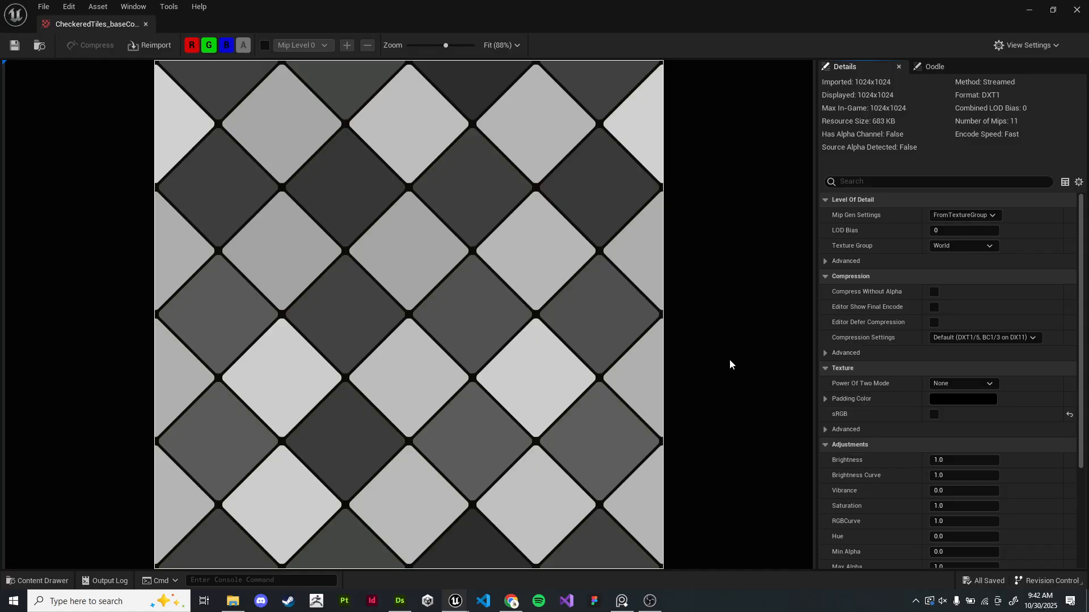
click(934, 414)
click(14, 45)
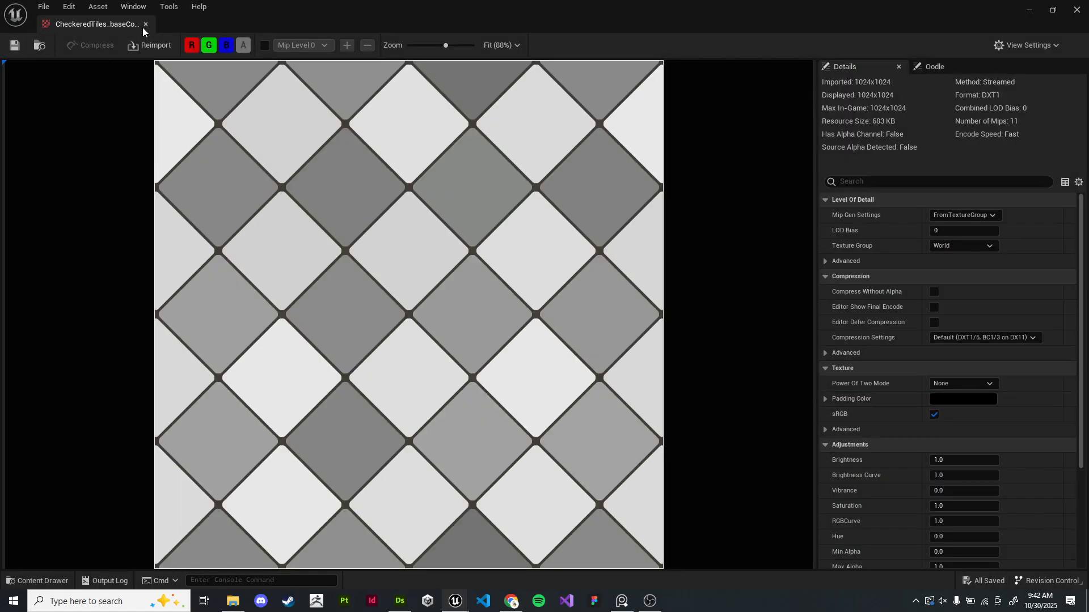
click(146, 24)
click(271, 351)
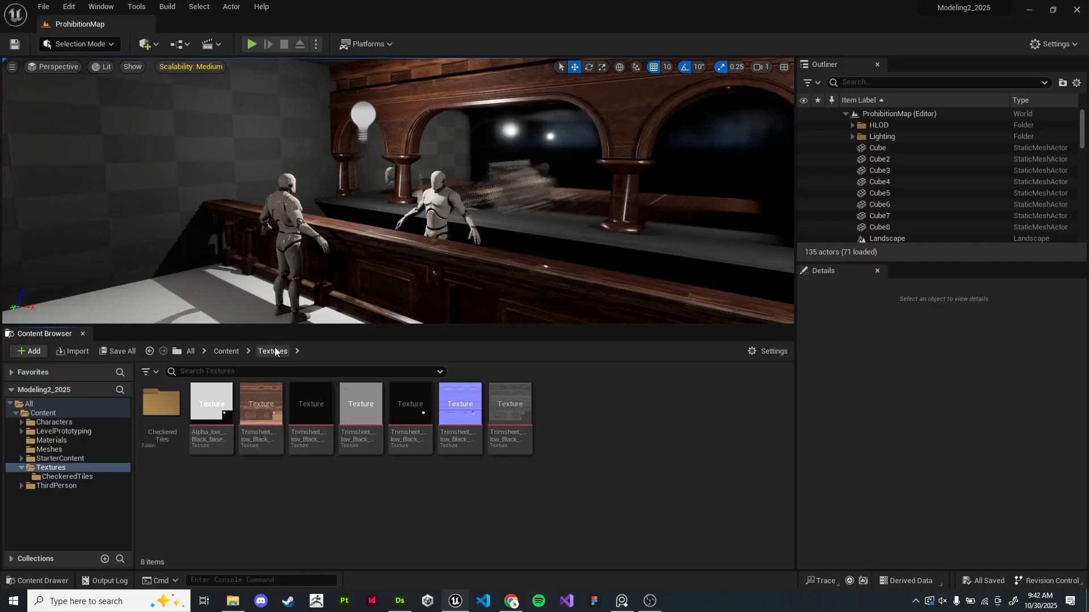
- Open the CheckerFloor material, set the base color texture sample's sampler type to Color, then save and close it
right_drag(441, 199, 216, 287)
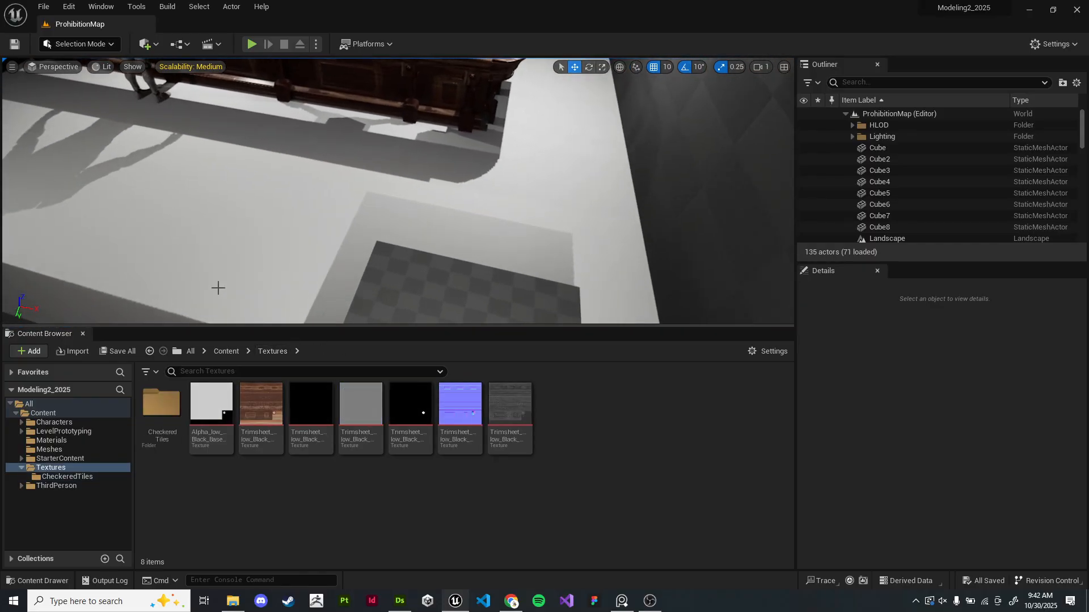
click(226, 351)
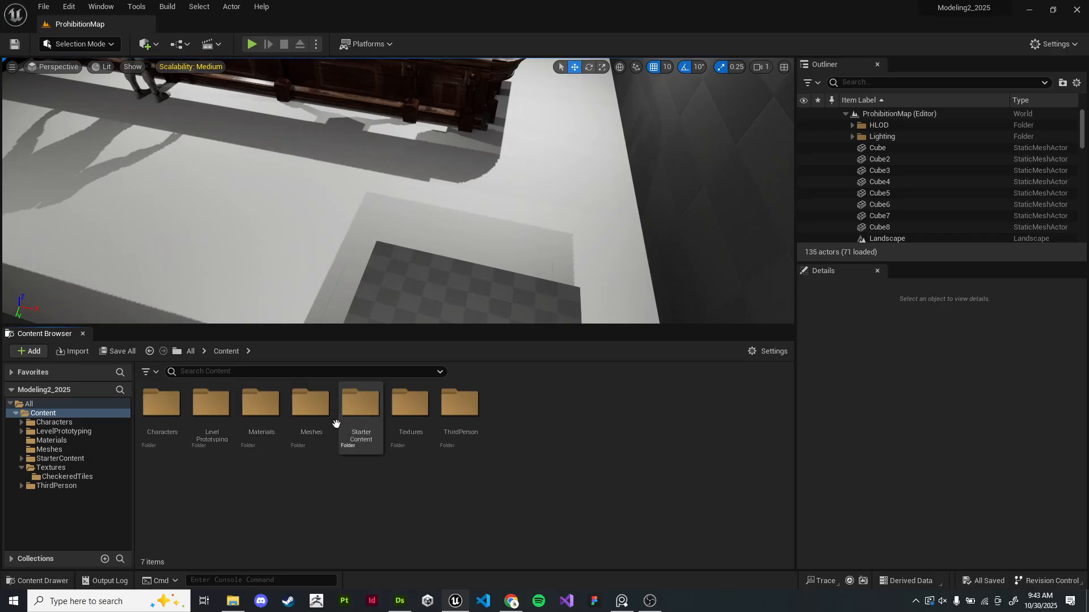
double_click(262, 414)
click(154, 420)
double_click(155, 420)
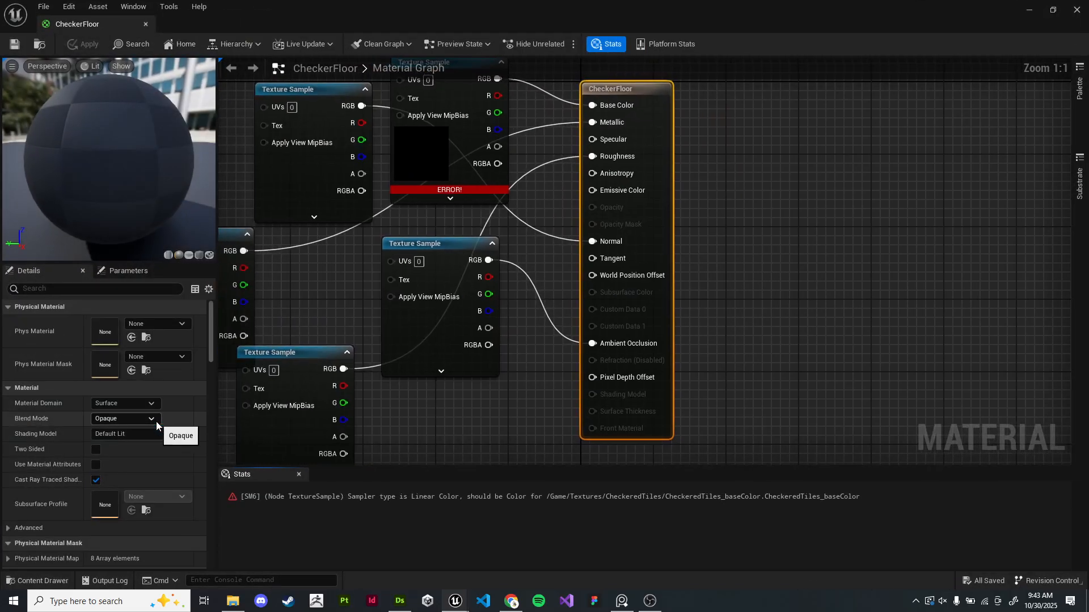
drag(477, 156, 486, 129)
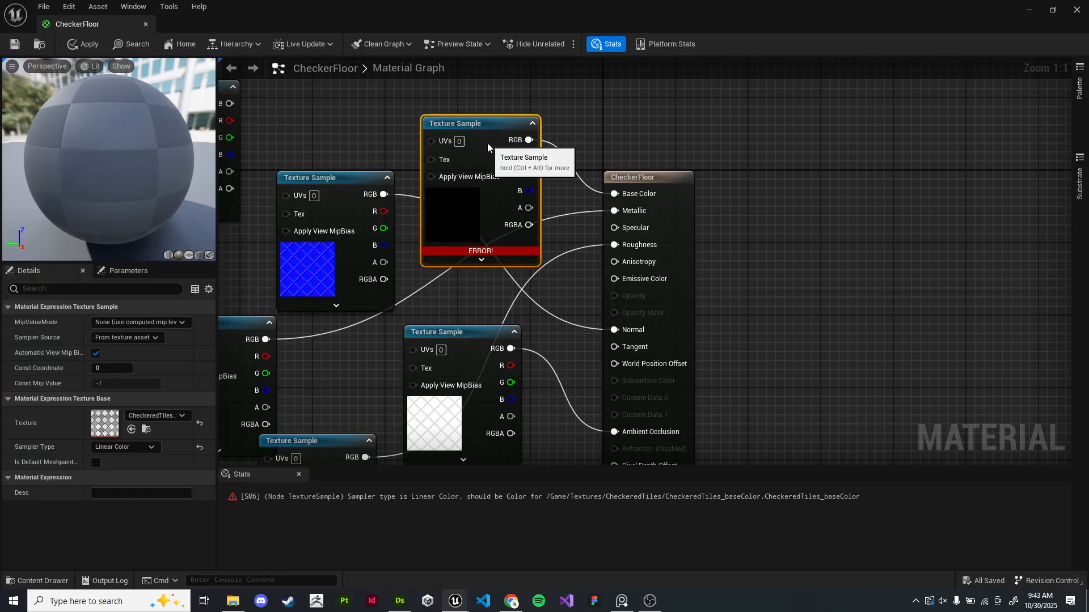
click(134, 447)
click(135, 459)
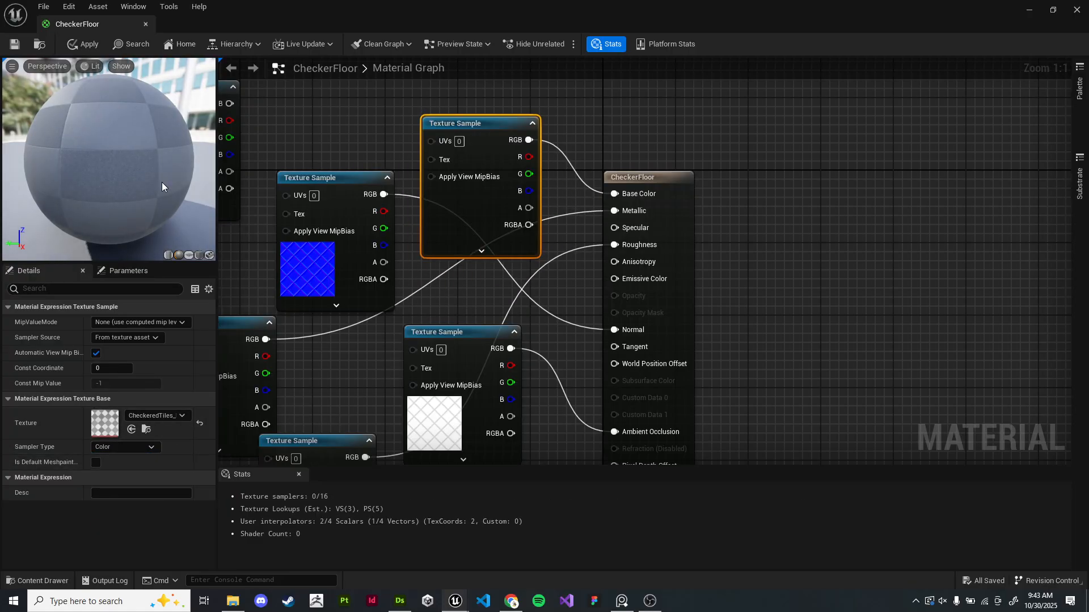
key(ctrl+s)
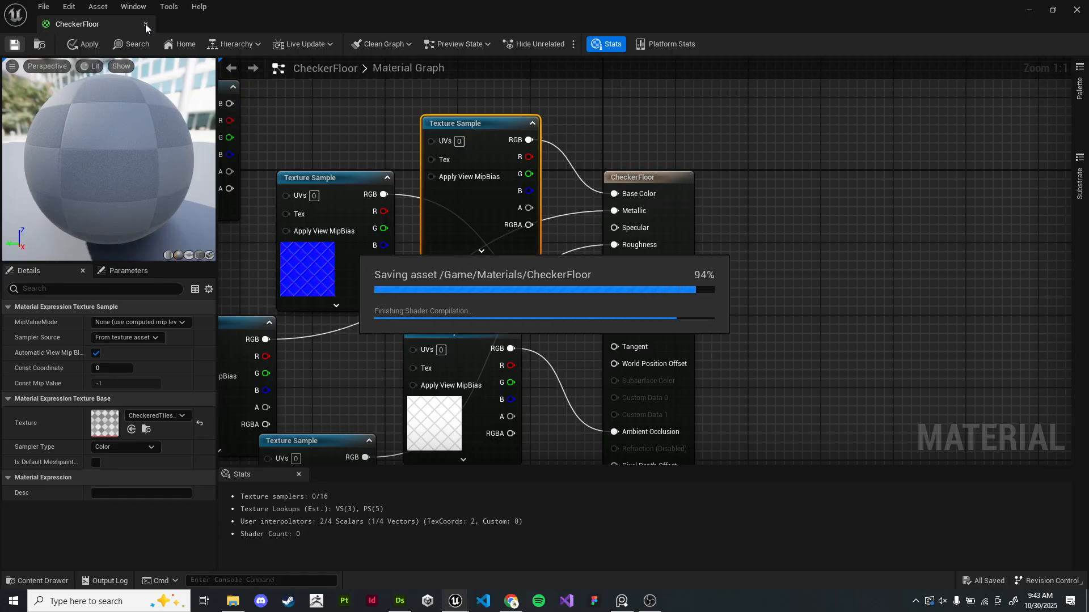
click(145, 24)
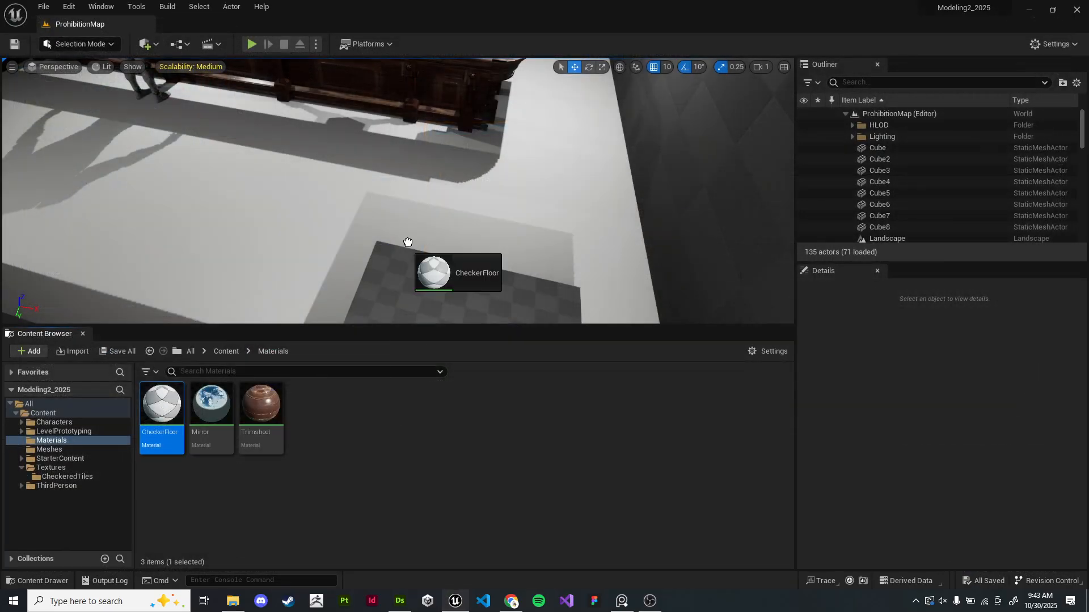
- Apply the CheckerFloor material to the floor plane and select the plane for scaling
drag(378, 262, 379, 262)
right_drag(379, 262, 352, 212)
click(527, 258)
mouse_move(526, 258)
right_down()
mouse_move(493, 252)
mouse_move(482, 318)
mouse_move(526, 258)
right_up()
key(r)
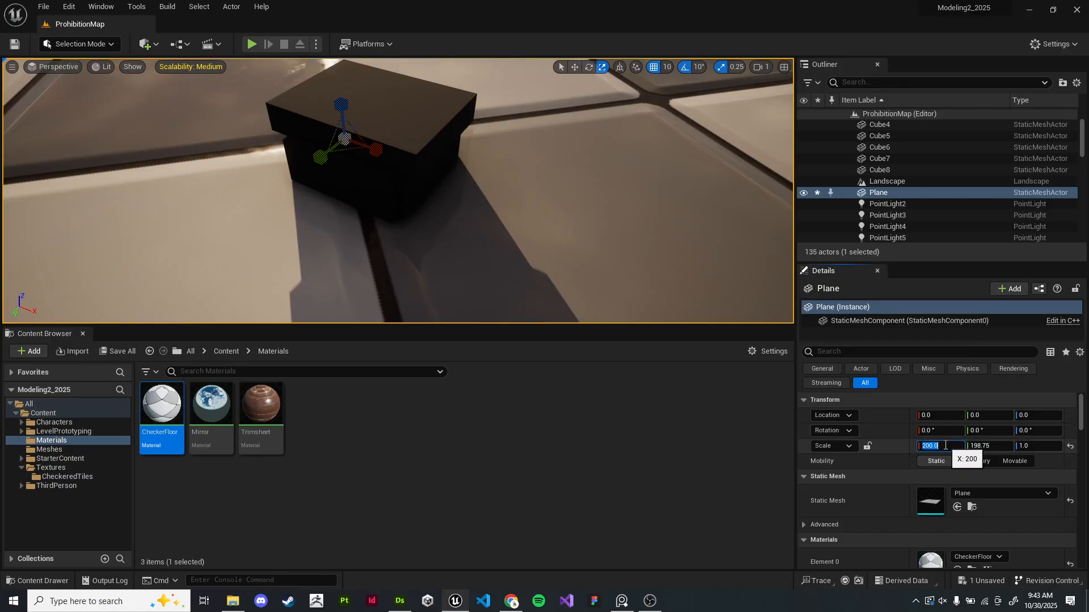
- Set the plane's X and Y scale to 20
click(945, 447)
text(20)
key(Return)
click(986, 446)
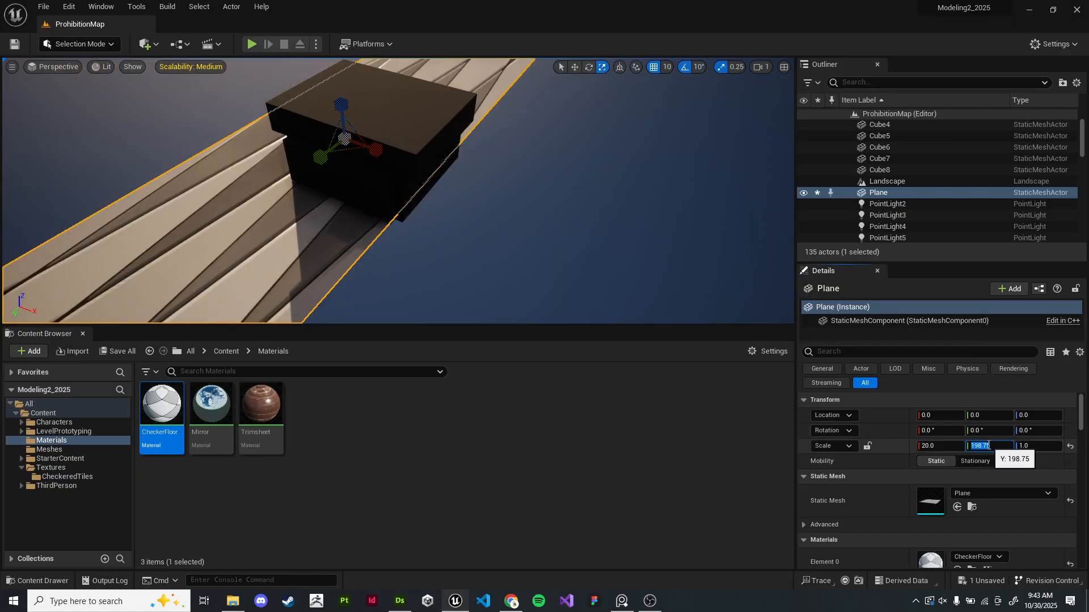
text(20)
key(Return)
- Try plane scale values of 10, 5 and 40 while checking the tile size in the viewport
key(w)
mouse_move(608, 238)
right_down()
mouse_move(590, 228)
mouse_move(603, 212)
mouse_move(605, 222)
right_up()
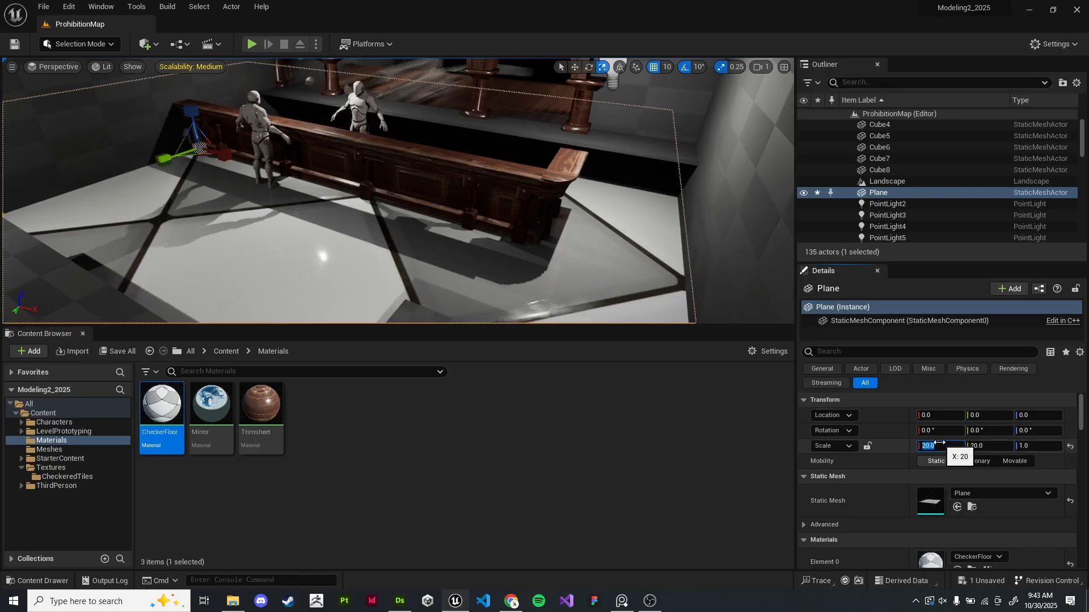
text(10)
key(Return)
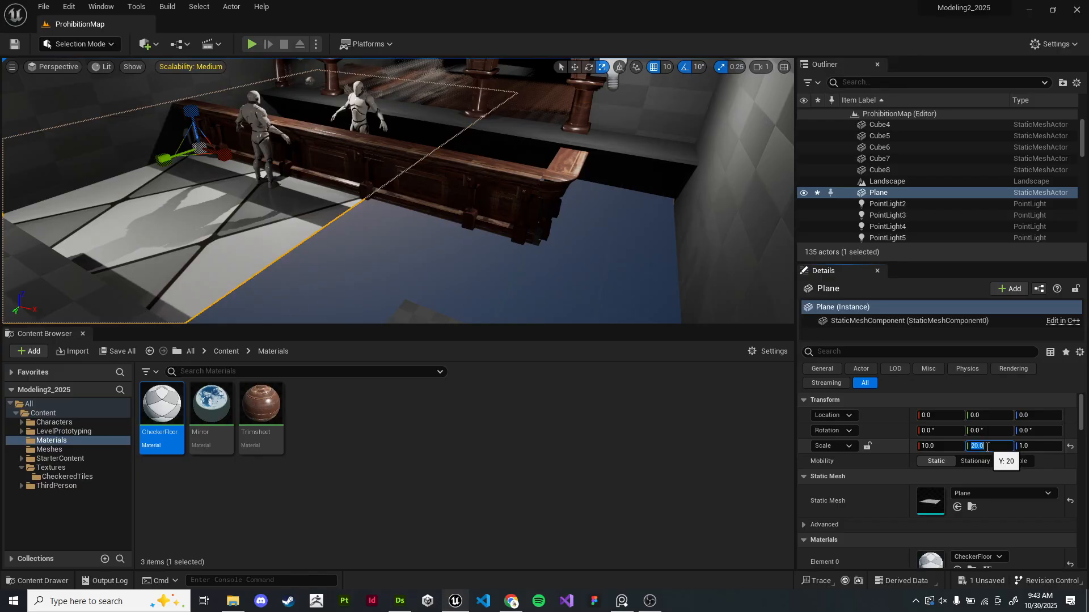
key(Return)
right_drag(690, 235, 621, 236)
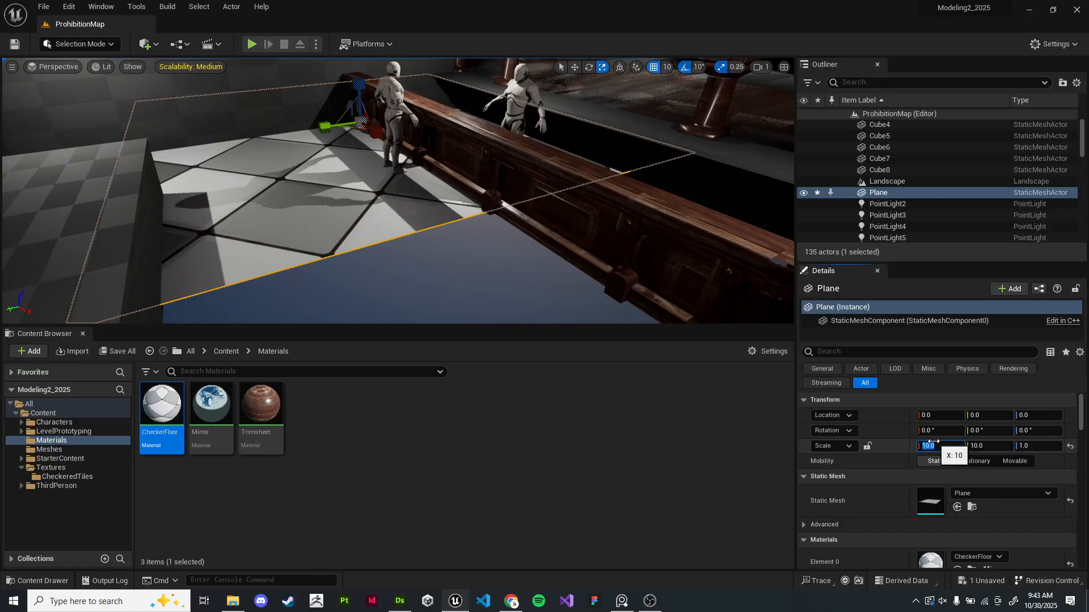
text(5)
key(Return)
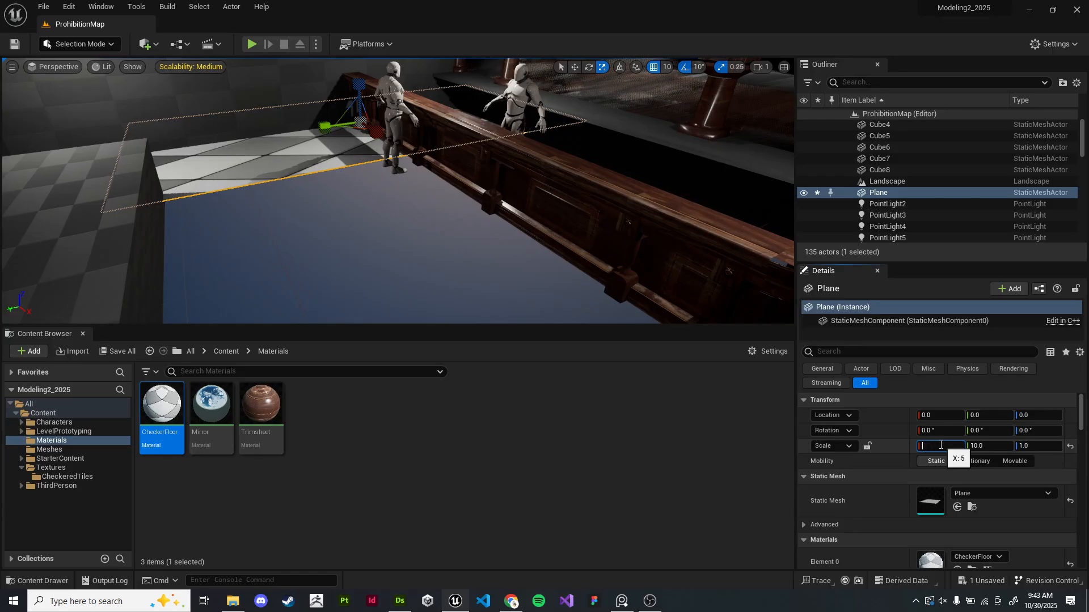
key(Return)
click(986, 446)
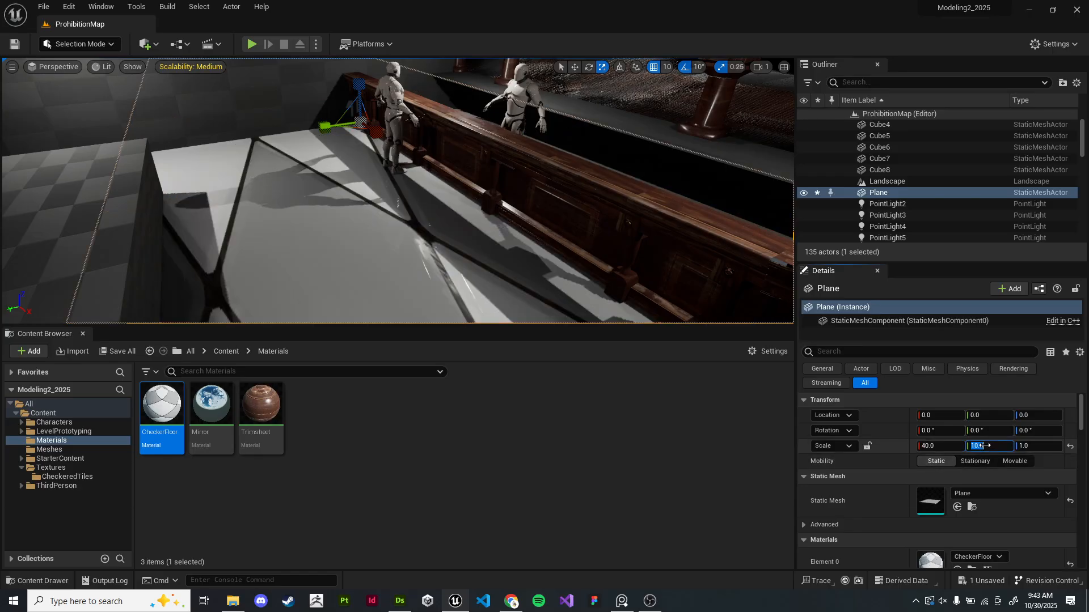
text(40)
key(Return)
- Move the plane along X to about 430 and focus the view on it
right_drag(510, 187, 575, 233)
key(w)
drag(361, 134, 473, 193)
right_drag(474, 193, 521, 137)
key(f)
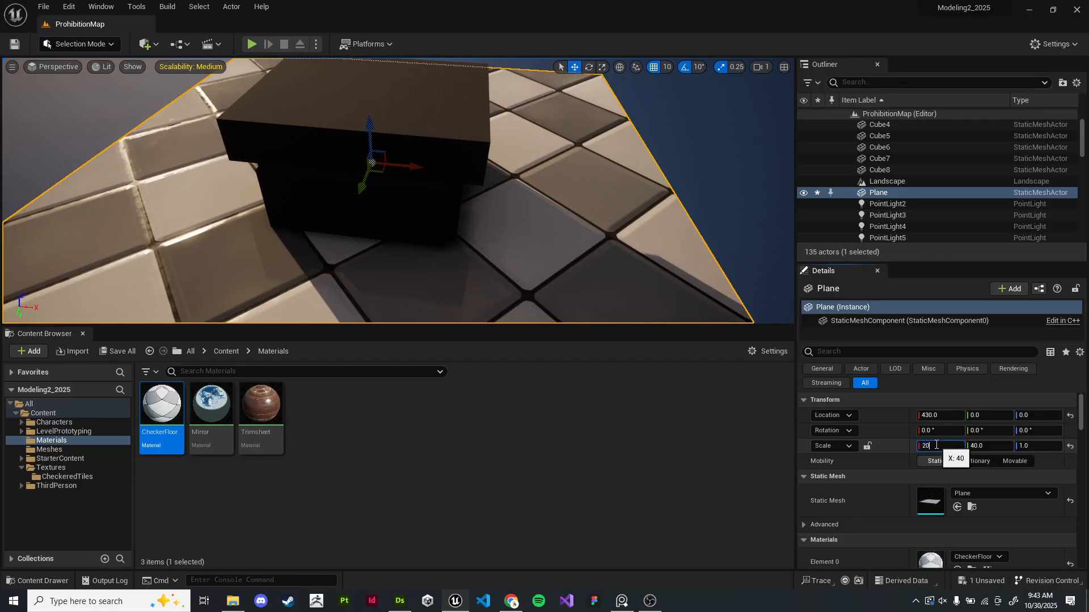
- Set the plane's X and Y scale to 20 again
click(936, 446)
text(20)
key(Return)
text(20)
key(Return)
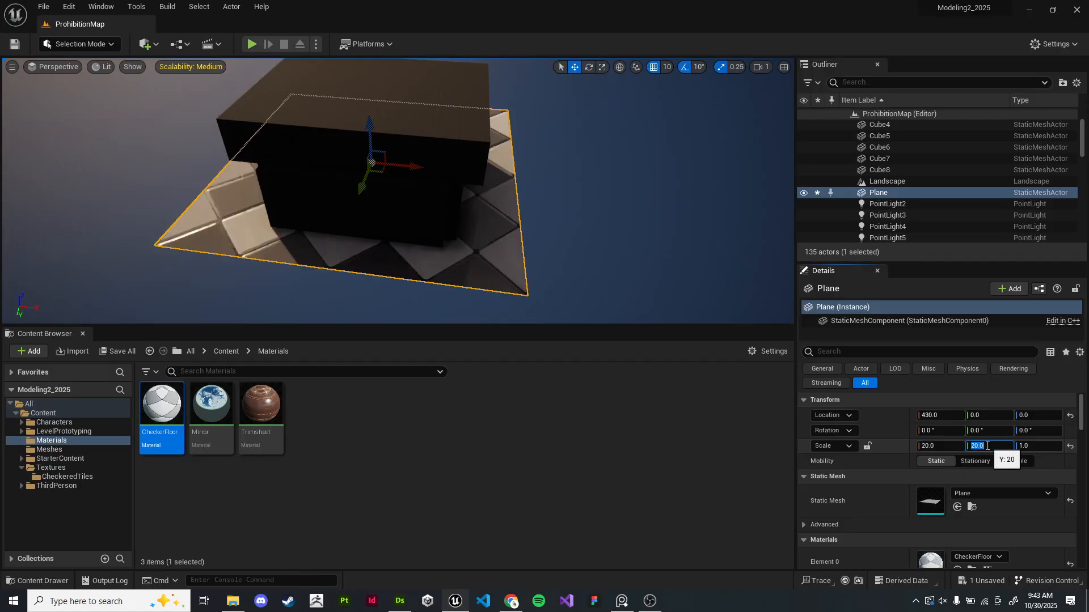
right_drag(445, 220, 445, 220)
key(w)
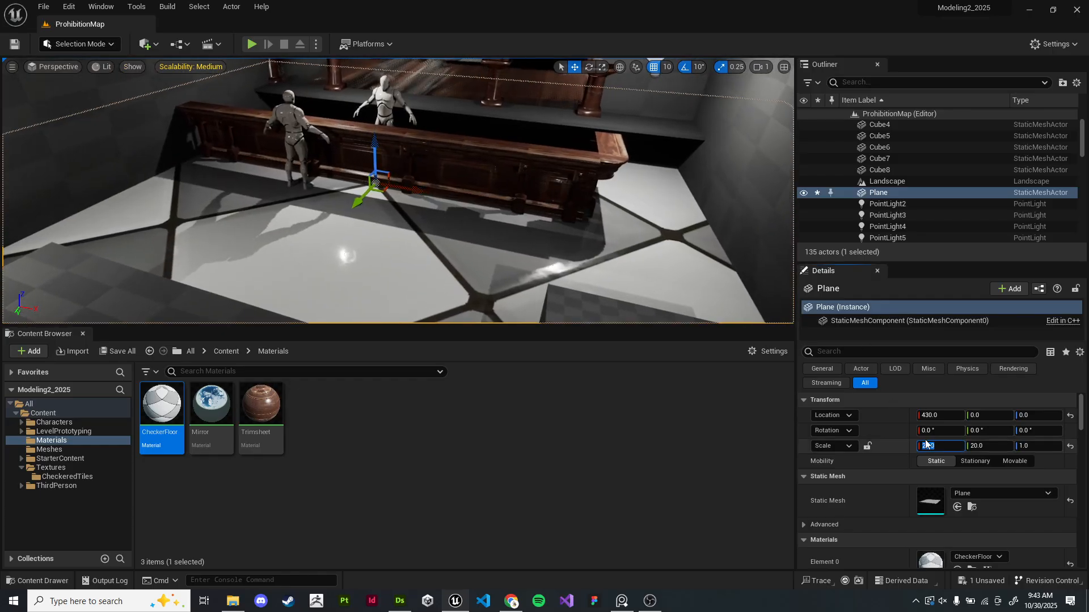
- Set the plane's X and Y scale to 15 and deselect it
click(937, 449)
text(1)
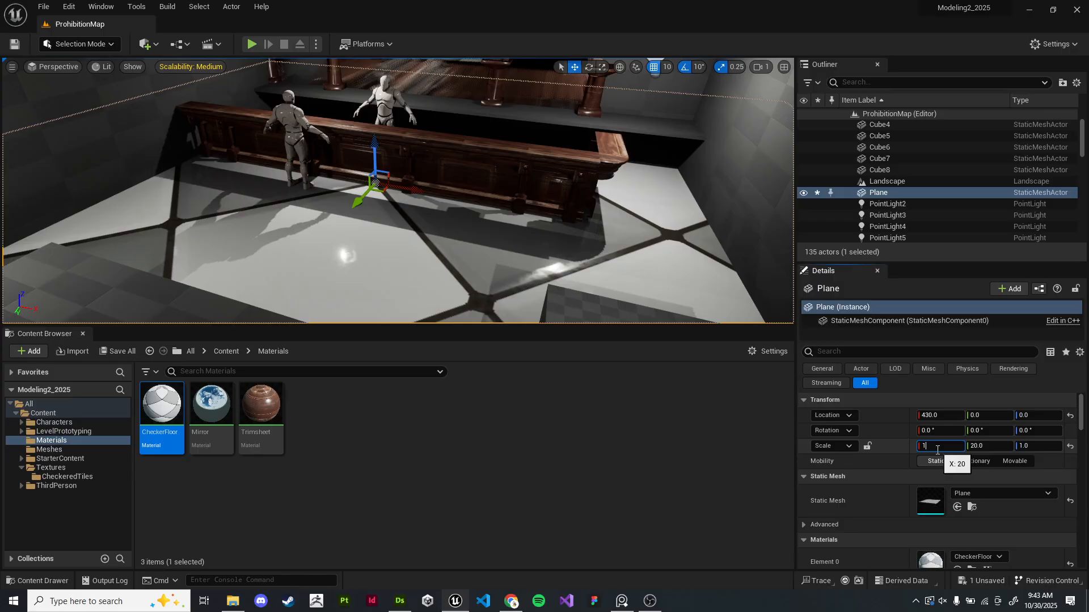
text(5)
key(Return)
click(981, 445)
text(1)
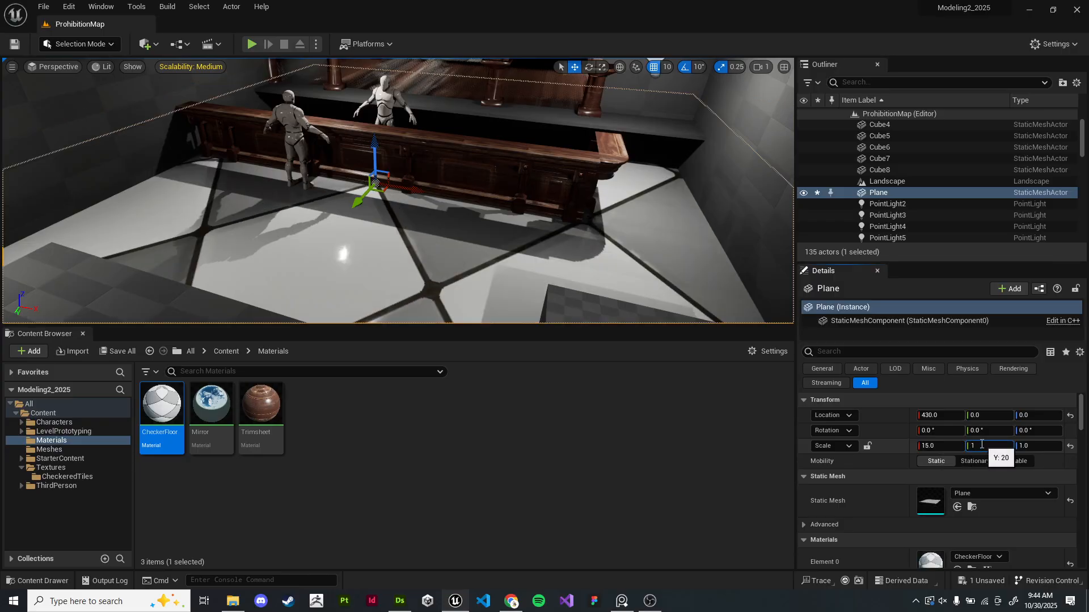
text(5)
key(Return)
key(s)
right_drag(445, 220, 445, 220)
key(w)
key(Escape)
right_drag(352, 259, 352, 260)
right_drag(453, 230, 454, 230)
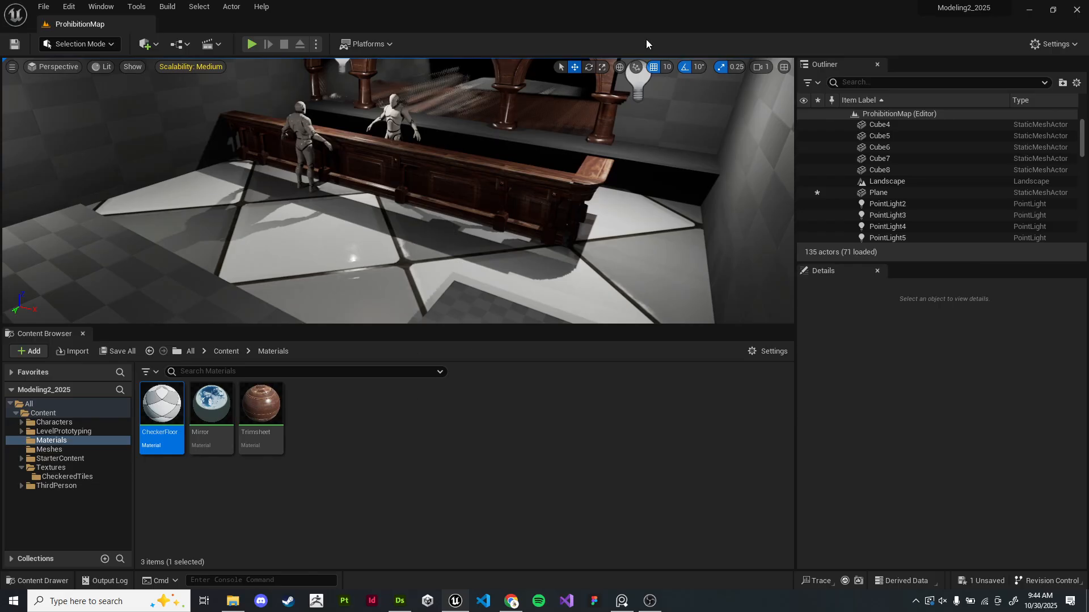
- Switch to Substance Designer and set the dark Uniform Color node's output color to red
click(399, 601)
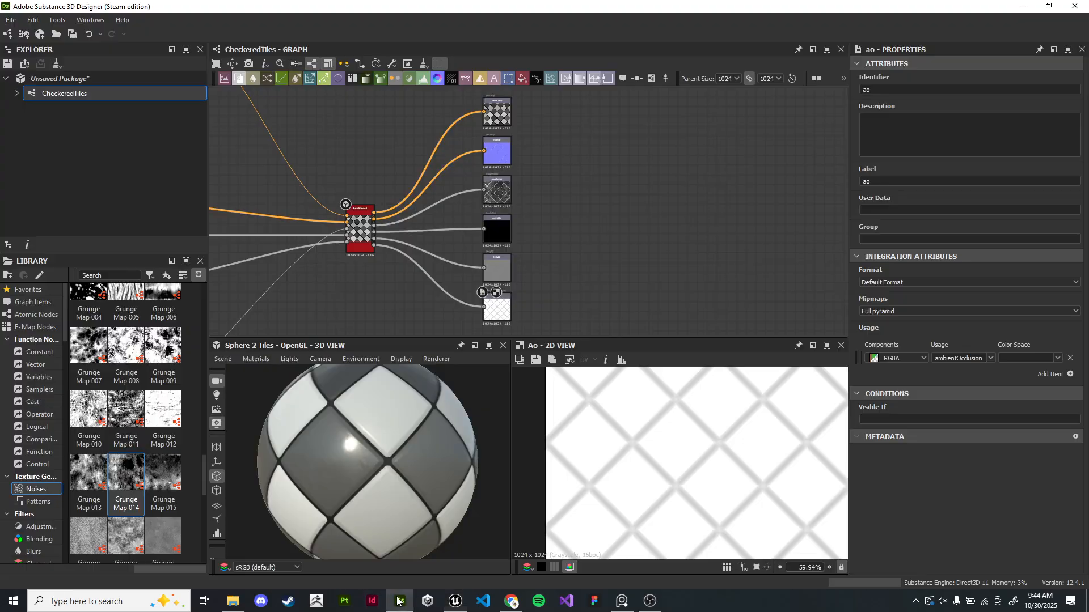
right_drag(366, 176, 705, 256)
click(388, 122)
middle_drag(367, 128, 829, 323)
scroll(339, 184, up, 2)
middle_drag(339, 184, 569, 236)
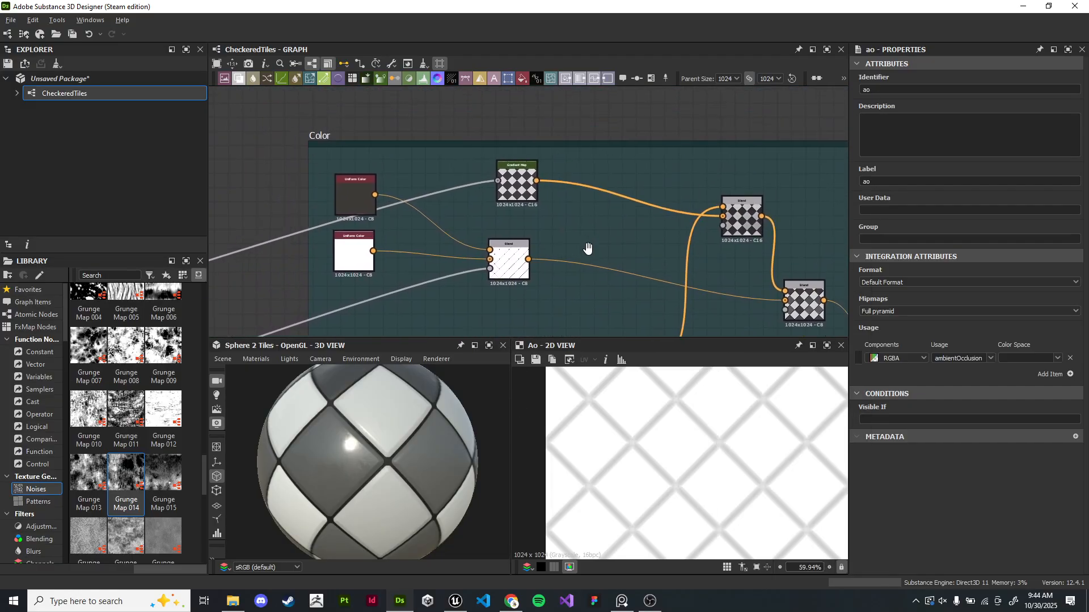
scroll(337, 197, up, 3)
double_click(338, 197)
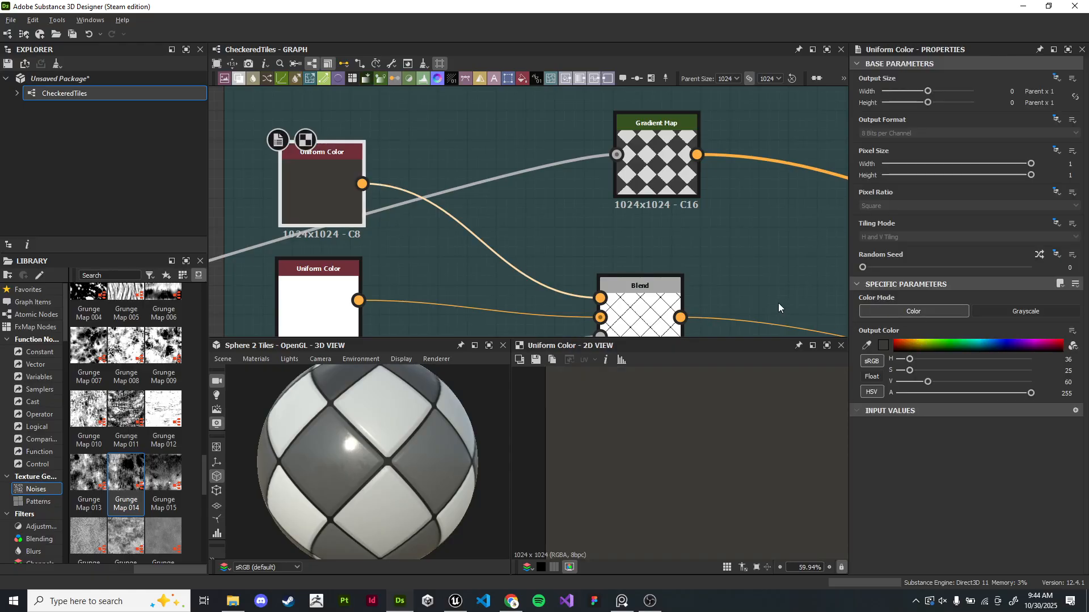
click(894, 341)
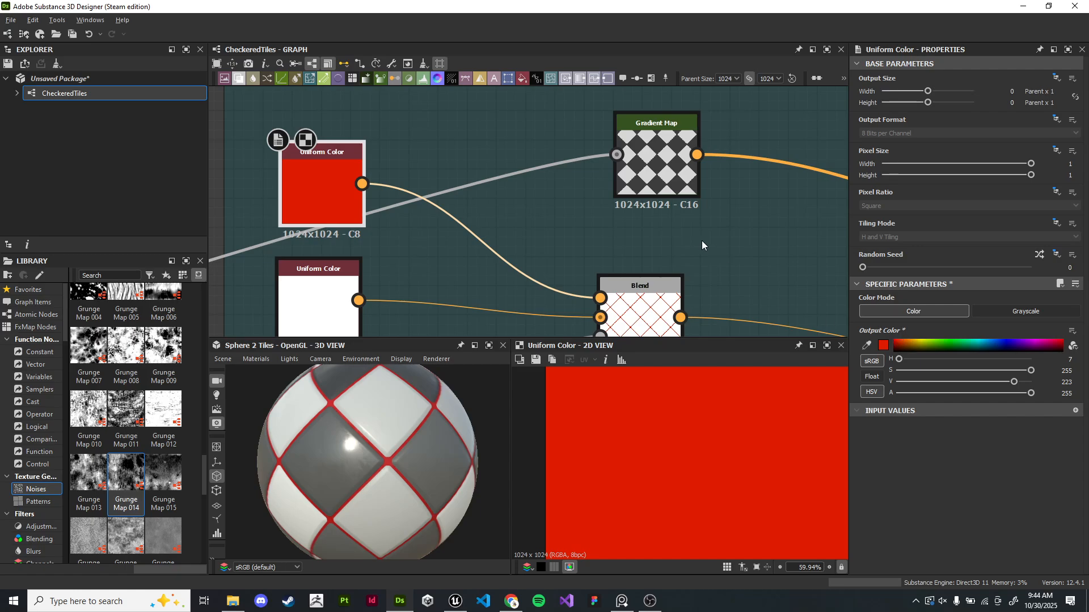
- Switch back to Unreal and save the level immediately
key(alt+Tab)
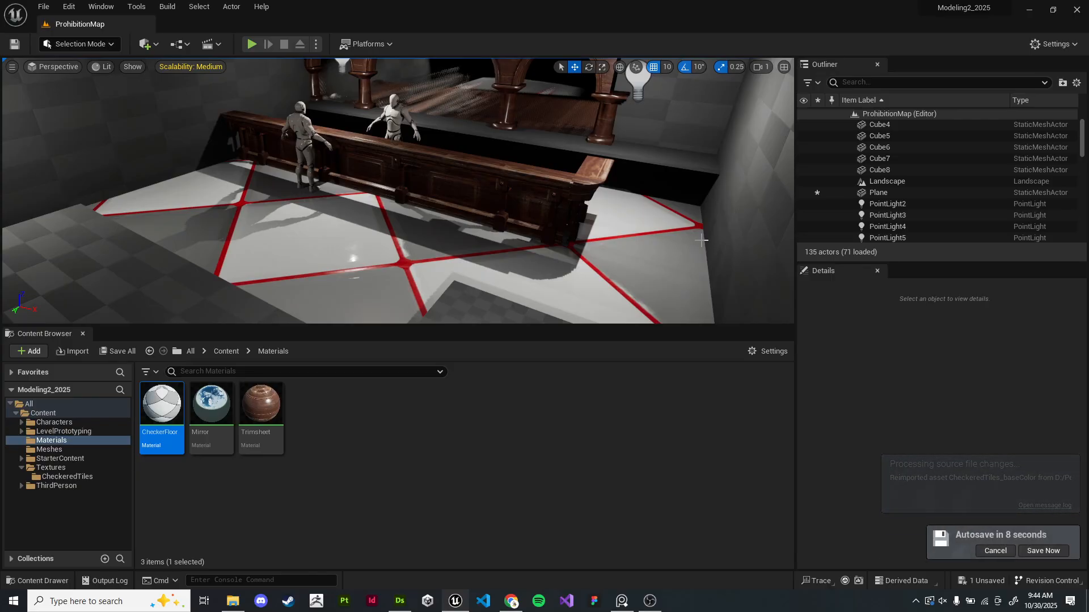
click(1055, 550)
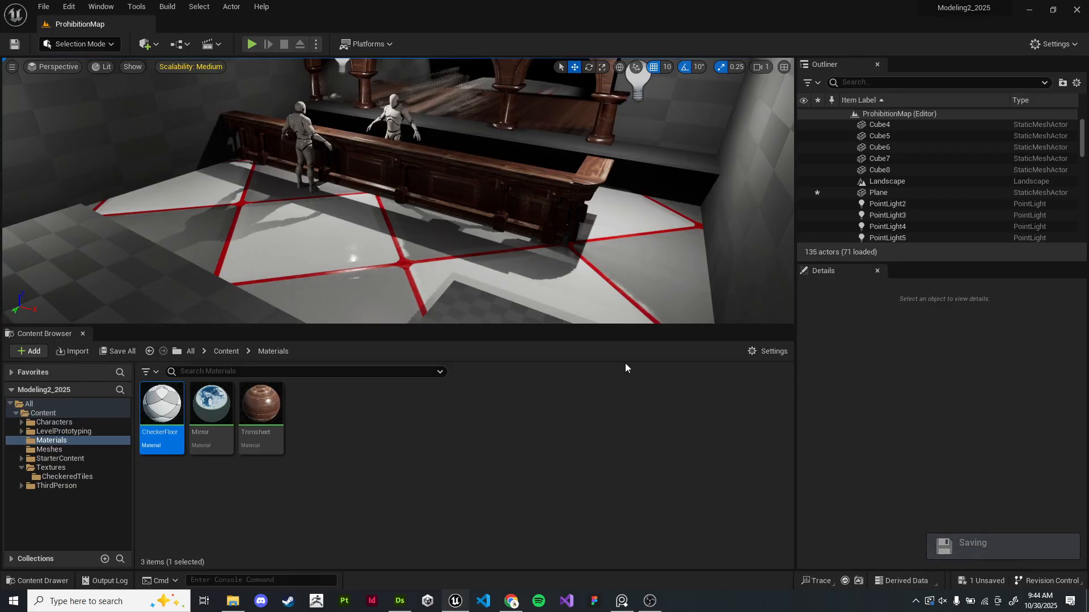
- Arrange Substance Designer and Unreal side by side on screen
key(alt+Tab)
double_click(496, 10)
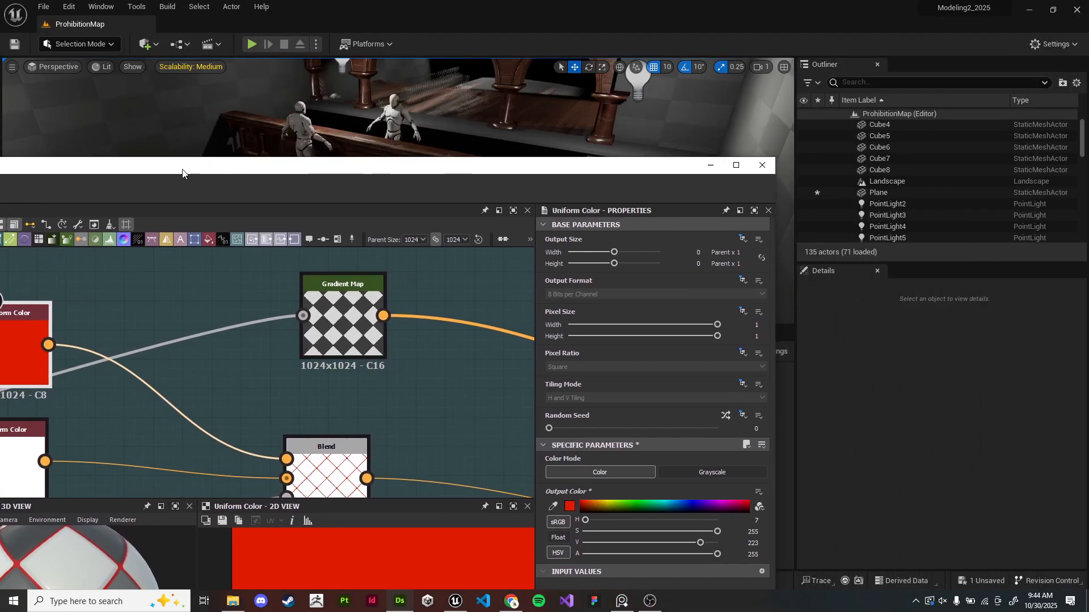
drag(498, 10, 990, 80)
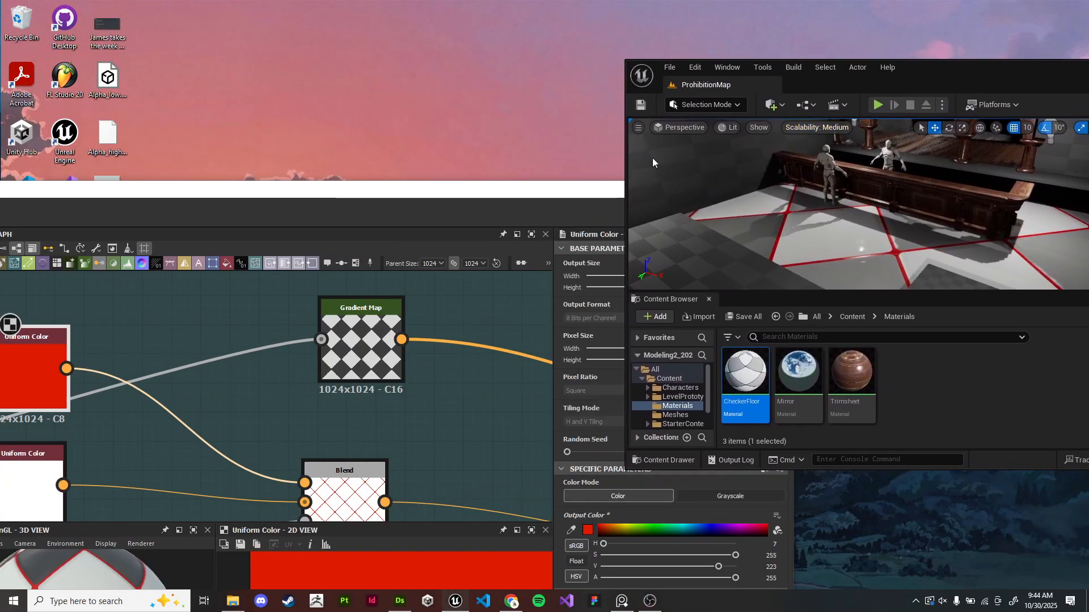
drag(462, 193, 486, 50)
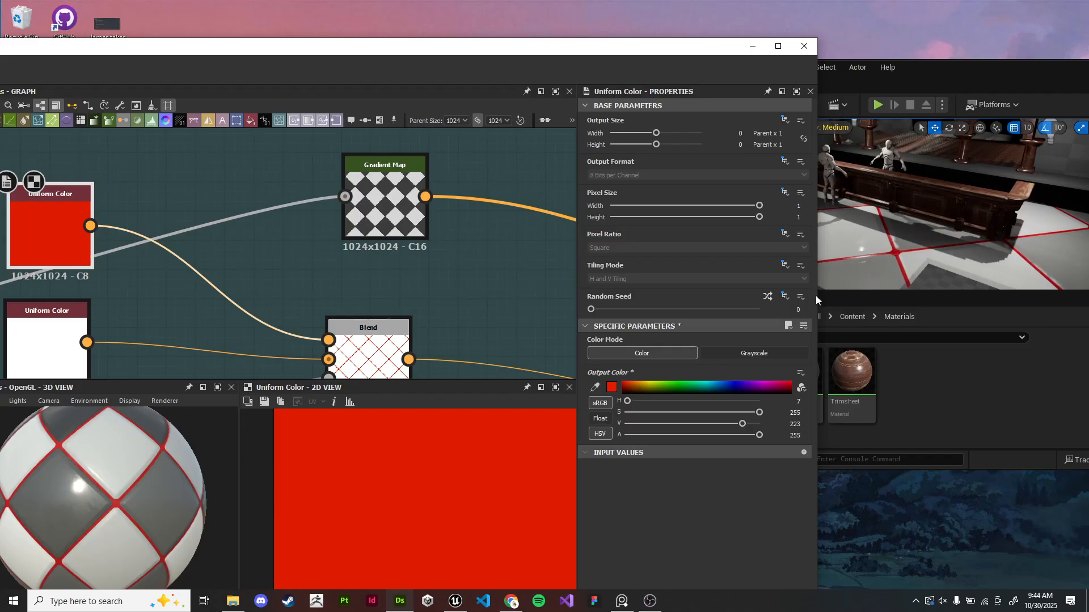
drag(816, 296, 593, 296)
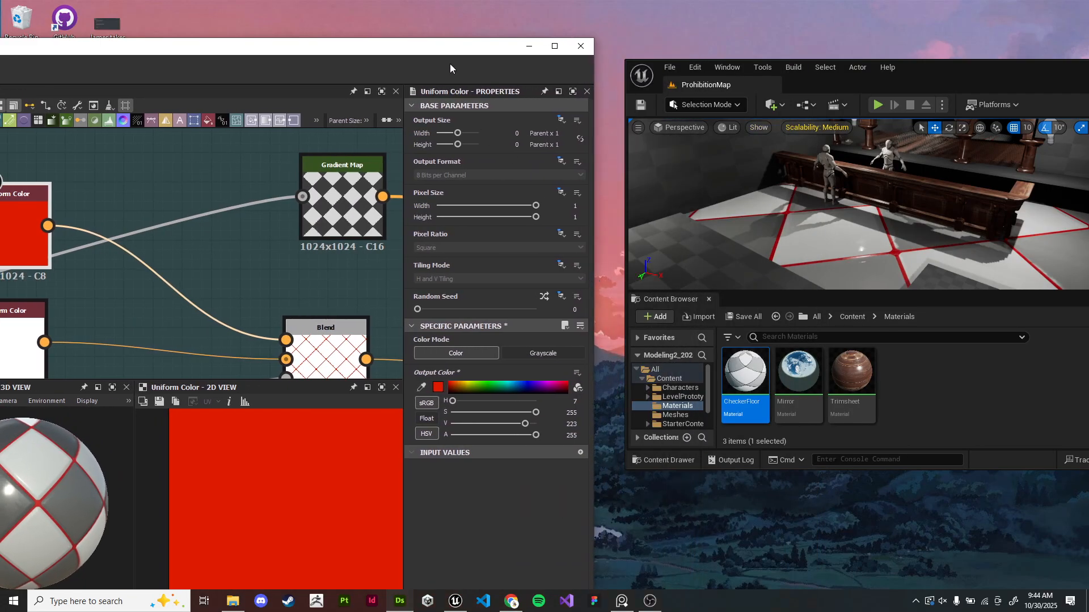
key(super+Left)
click(764, 159)
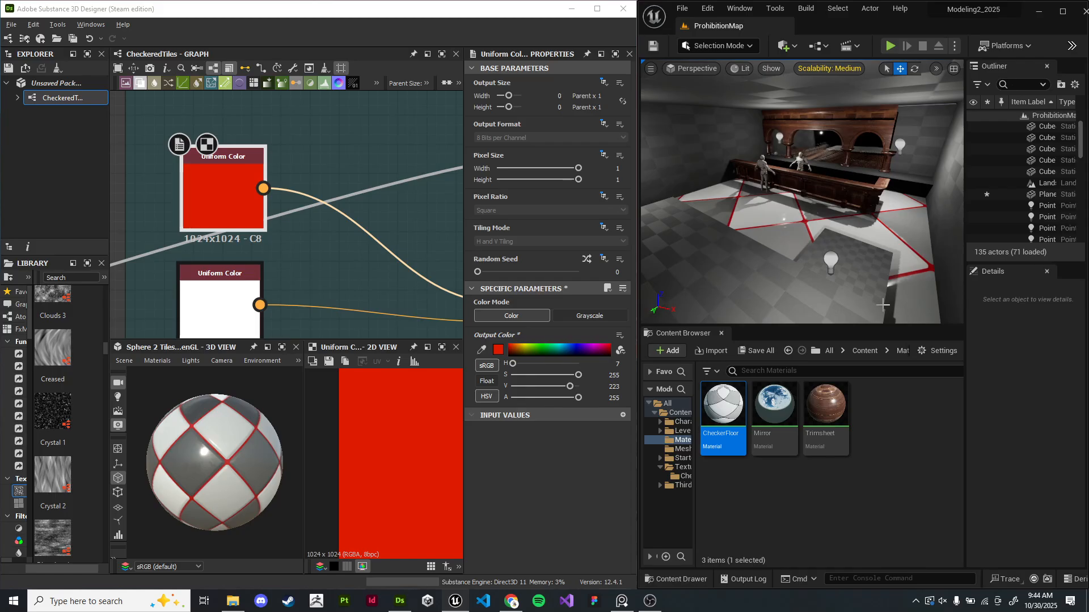
- Undo the red color change on the Uniform Color node
scroll(399, 297, down, 2)
scroll(366, 200, down, 3)
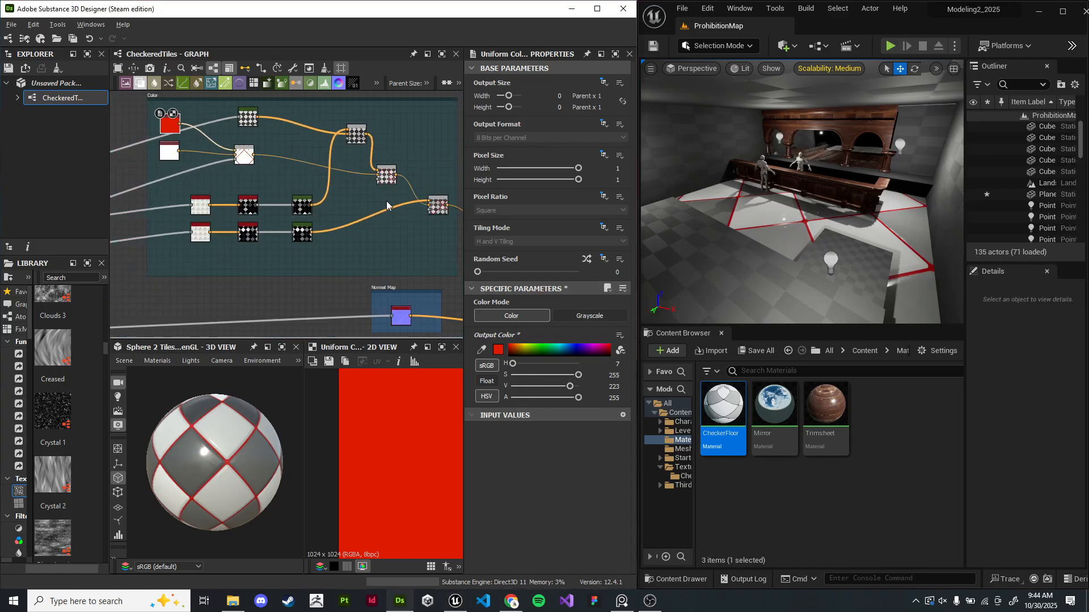
scroll(184, 159, up, 4)
middle_drag(185, 159, 311, 253)
scroll(311, 253, up, 1)
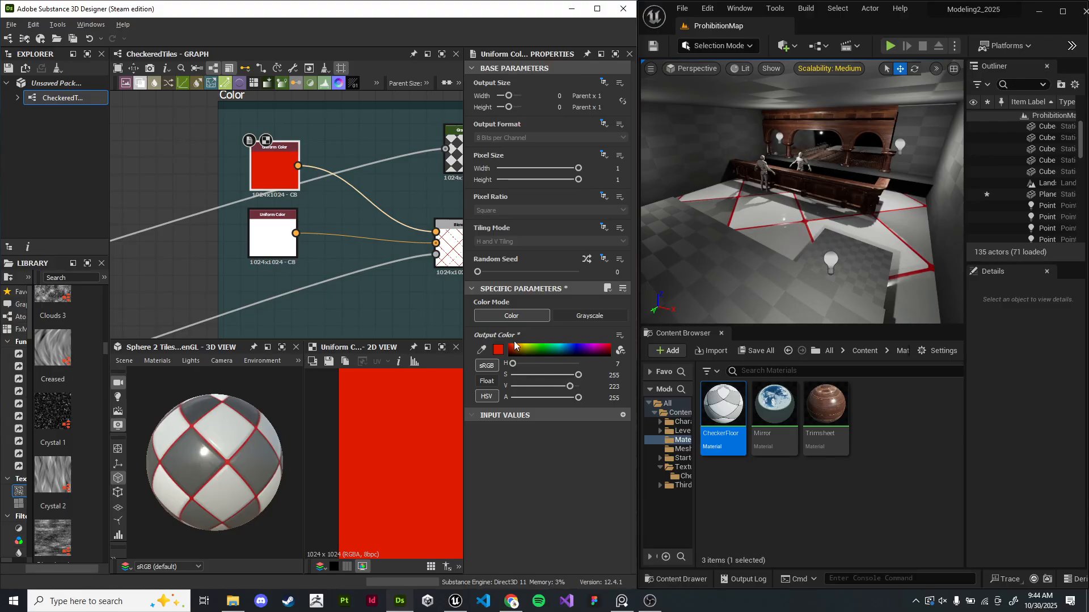
key(ctrl+z)
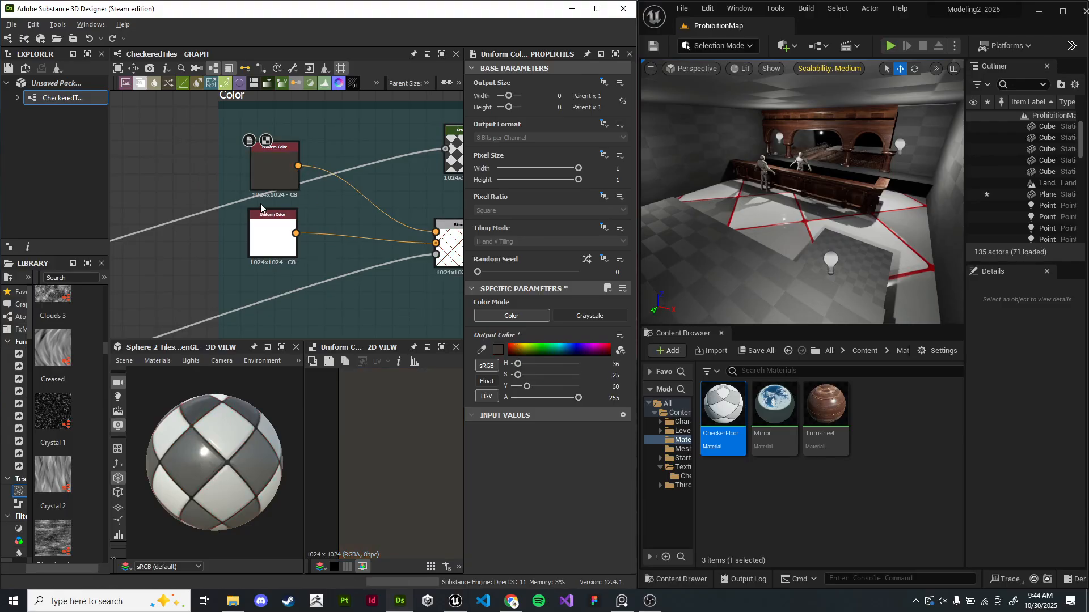
scroll(386, 262, down, 3)
middle_drag(389, 261, 212, 196)
scroll(212, 196, down, 1)
middle_drag(379, 229, 302, 110)
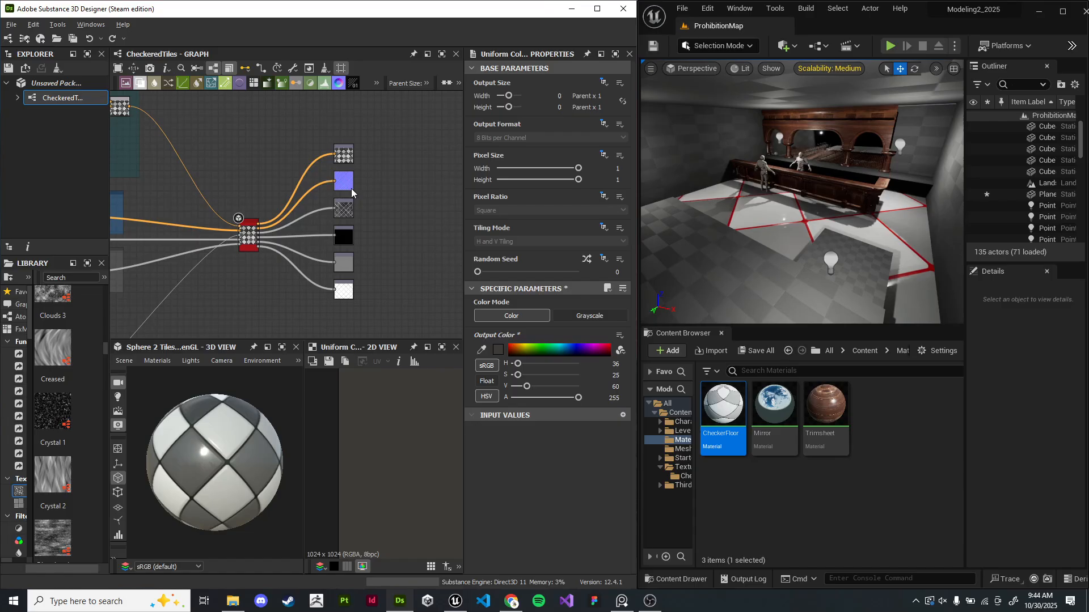
- Set the Checker Tiling input parameter's default value to 16
double_click(347, 183)
double_click(340, 210)
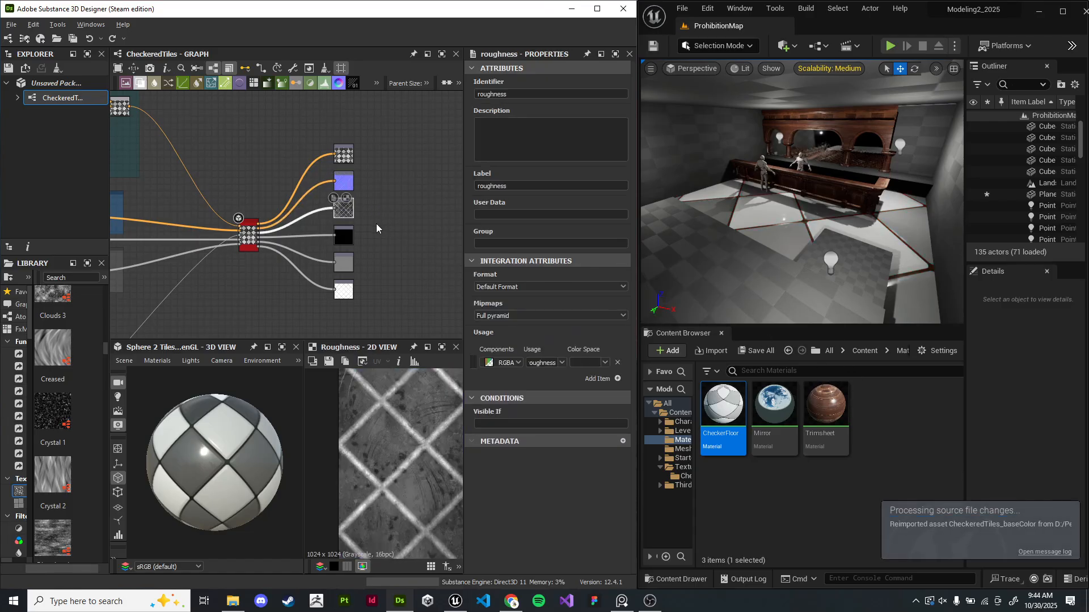
middle_drag(175, 224, 422, 209)
scroll(285, 218, up, 5)
click(248, 279)
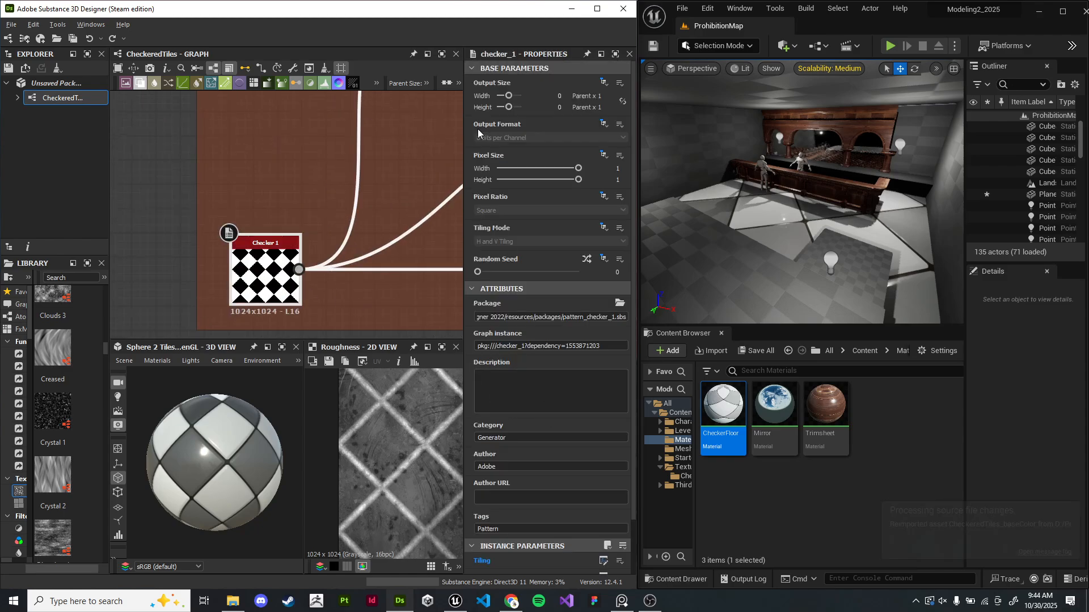
scroll(563, 365, down, 8)
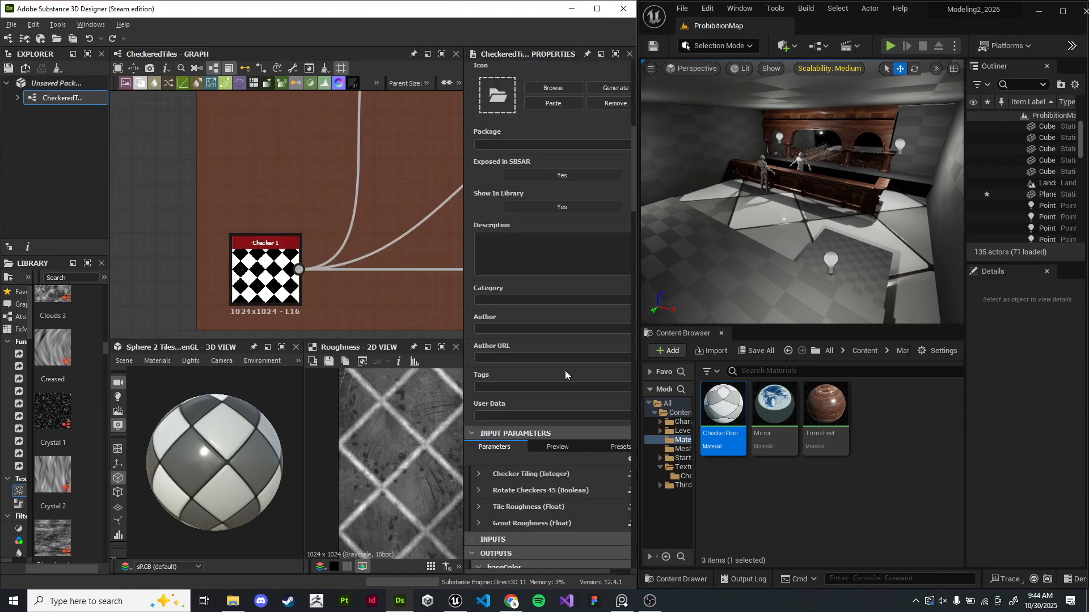
click(478, 305)
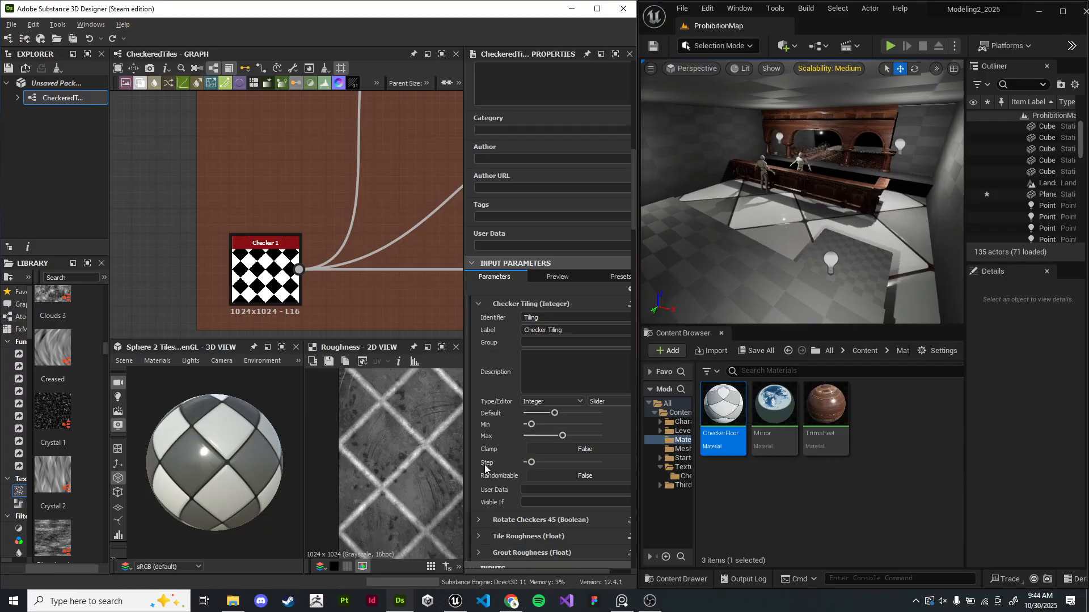
scroll(498, 466, down, 1)
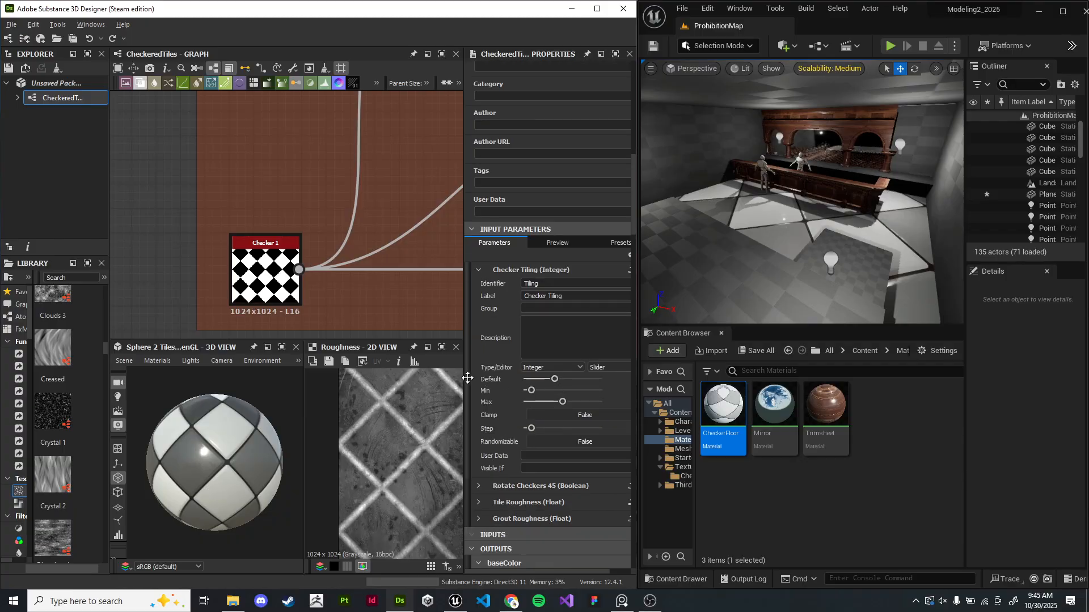
drag(463, 378, 394, 374)
text(16)
key(Return)
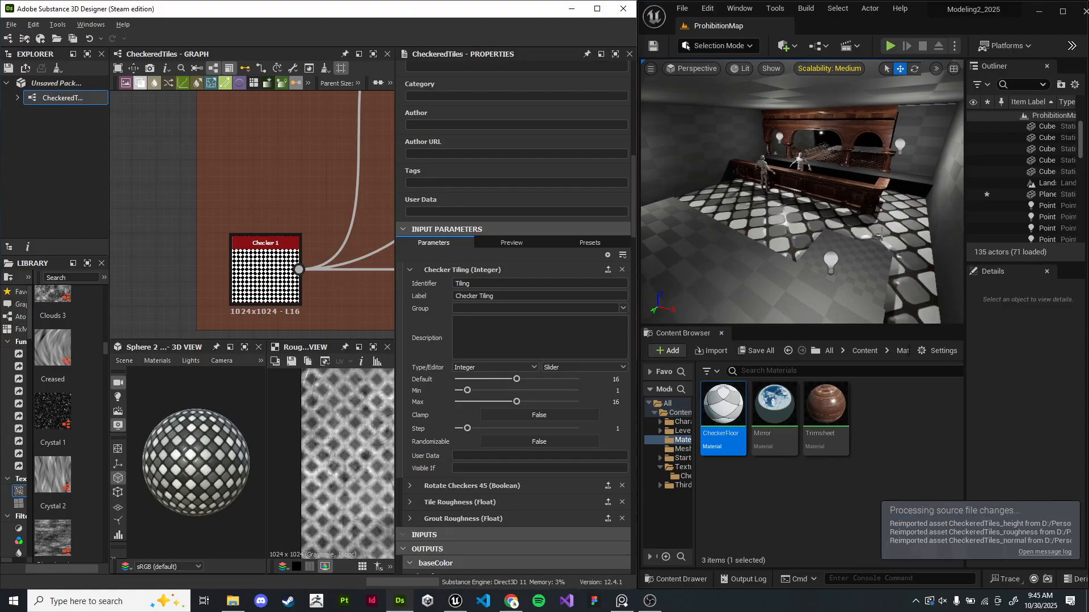
- Inspect the retiled floor in the Unreal viewport and rotate the 3D preview sphere
right_drag(877, 248, 891, 270)
key(w)
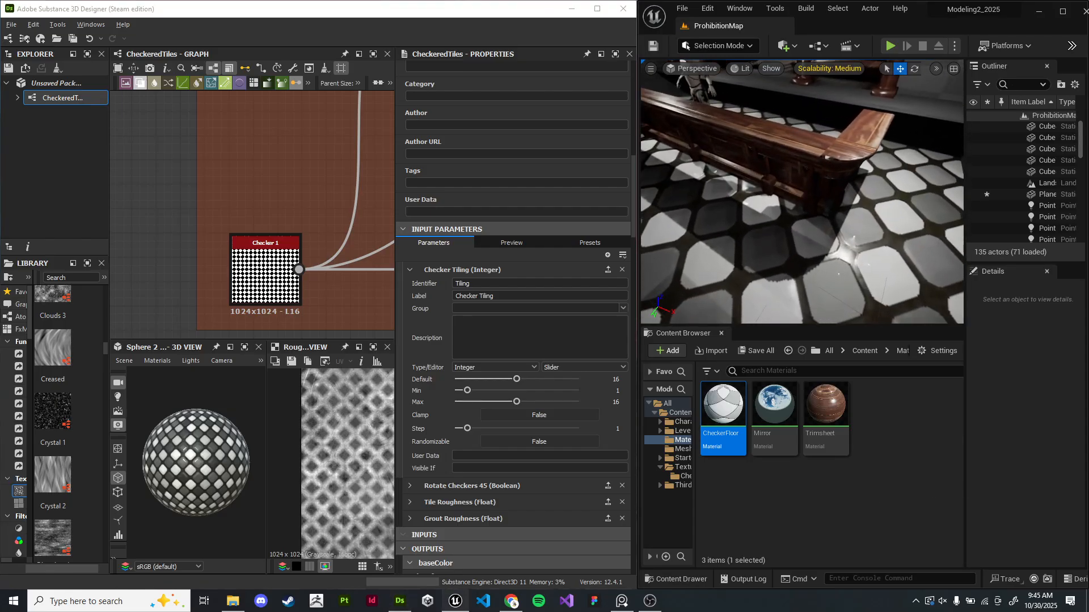
click(220, 458)
scroll(220, 458, up, 7)
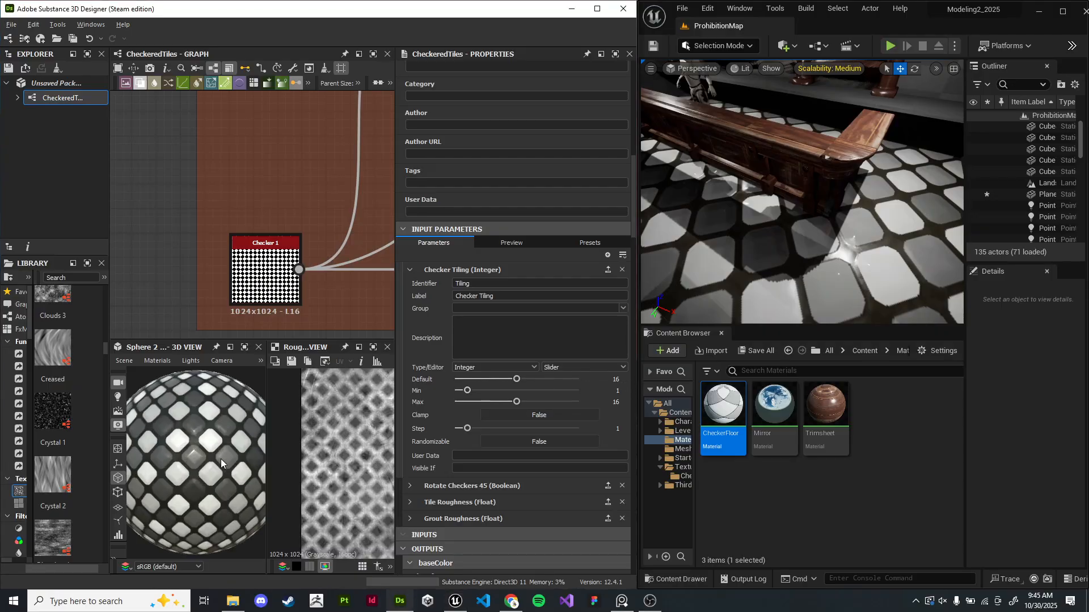
drag(220, 459, 237, 459)
- Set the Edge Detect node's Edge Width to 1
scroll(335, 277, down, 3)
middle_drag(346, 272, 238, 261)
scroll(287, 247, up, 1)
scroll(336, 266, up, 4)
click(335, 267)
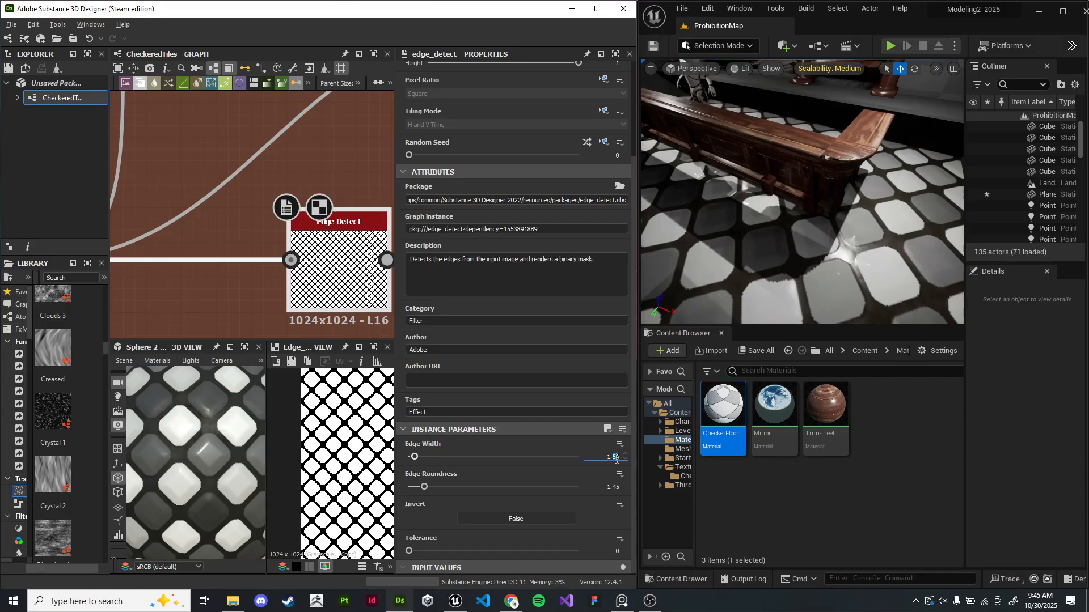
text(1)
key(Return)
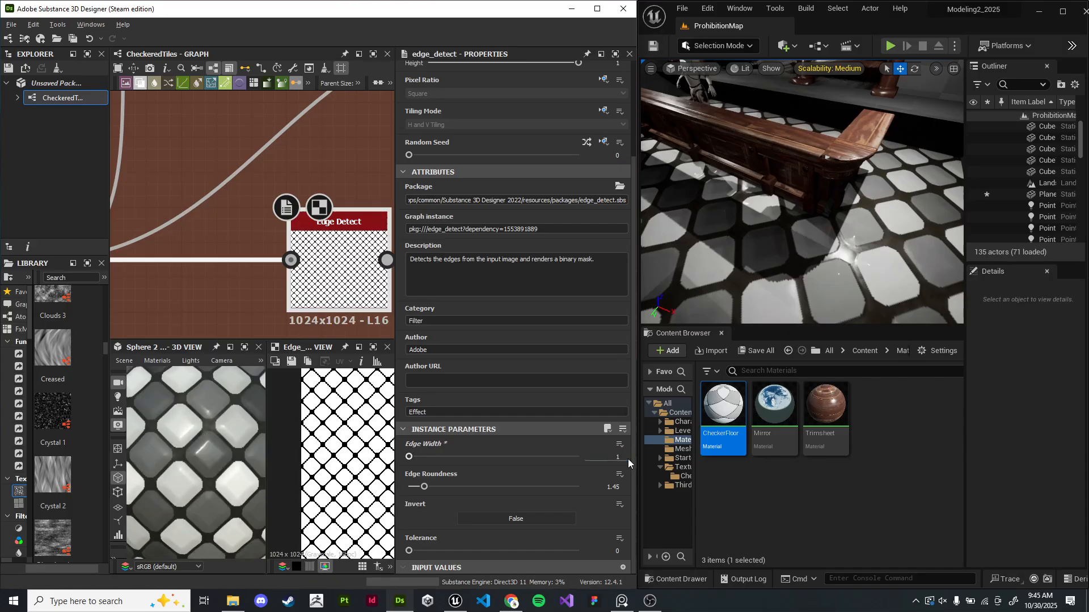
- Set the Bevel node's Distance to about -0.01
scroll(316, 247, down, 5)
middle_drag(385, 247, 233, 224)
scroll(248, 235, up, 2)
scroll(229, 233, down, 2)
click(233, 225)
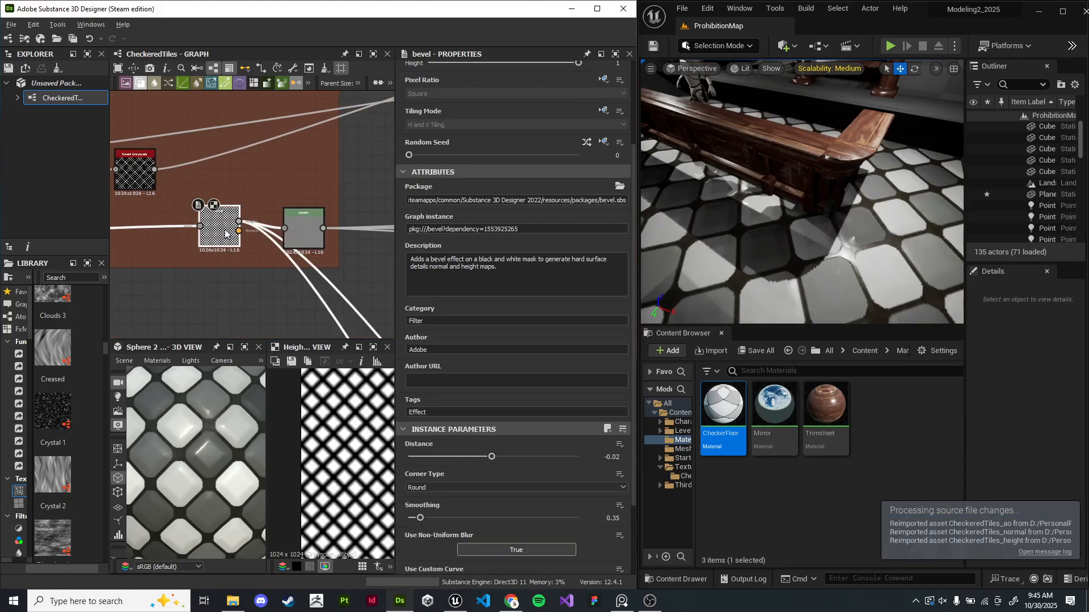
mouse_move(491, 456)
mouse_down()
mouse_move(470, 455)
mouse_move(494, 458)
mouse_up()
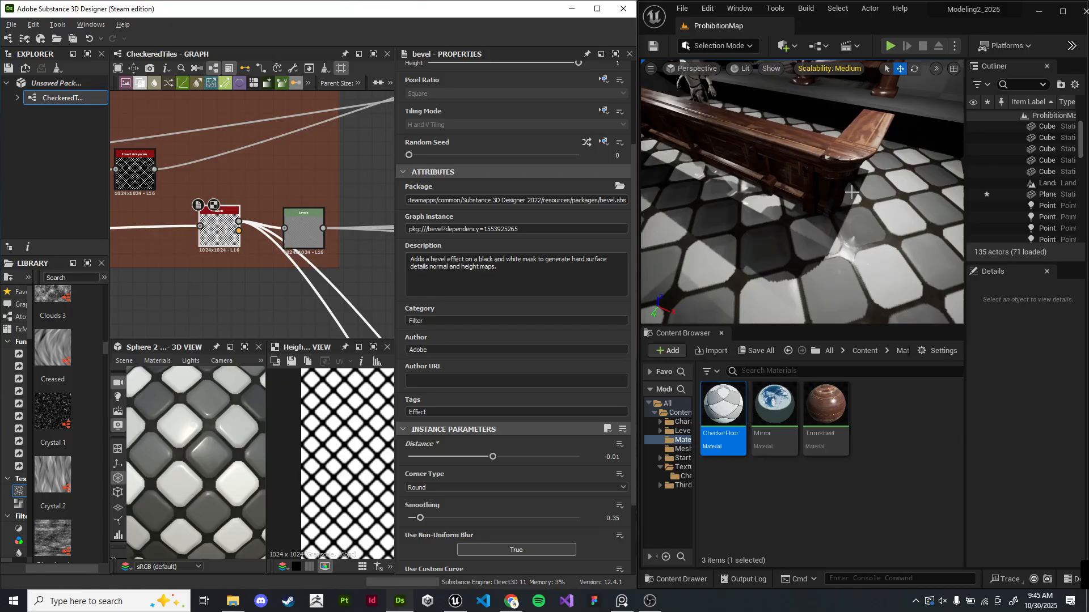
- Undo the bevel distance, edge width and checker tiling changes in the graph
right_drag(851, 192, 868, 176)
key(s)
click(258, 302)
middle_drag(247, 302, 306, 280)
scroll(307, 281, down, 3)
key(ctrl+z)
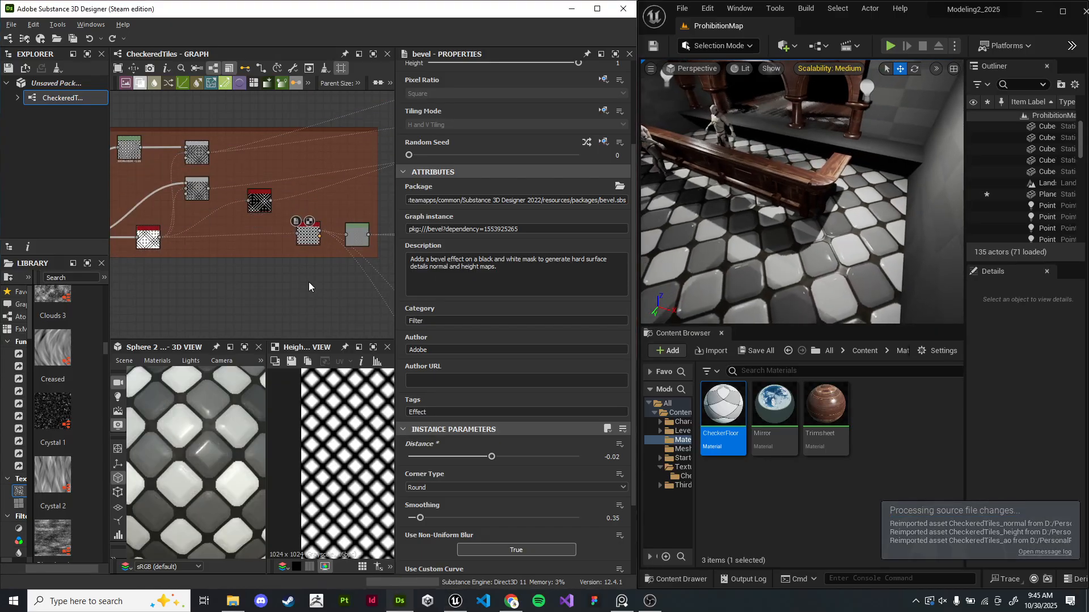
key(ctrl+z)
scroll(193, 475, down, 8)
drag(193, 476, 213, 472)
scroll(213, 471, up, 2)
key(ctrl+z)
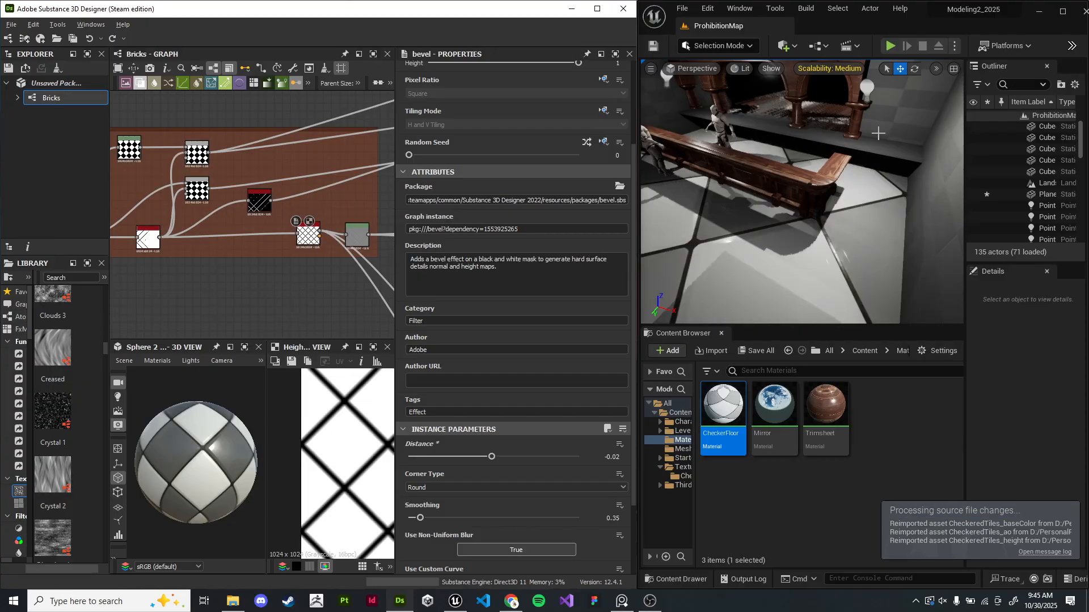
- Examine the Checker 1 node and its pattern in the graph and 2D view
right_click(54, 100)
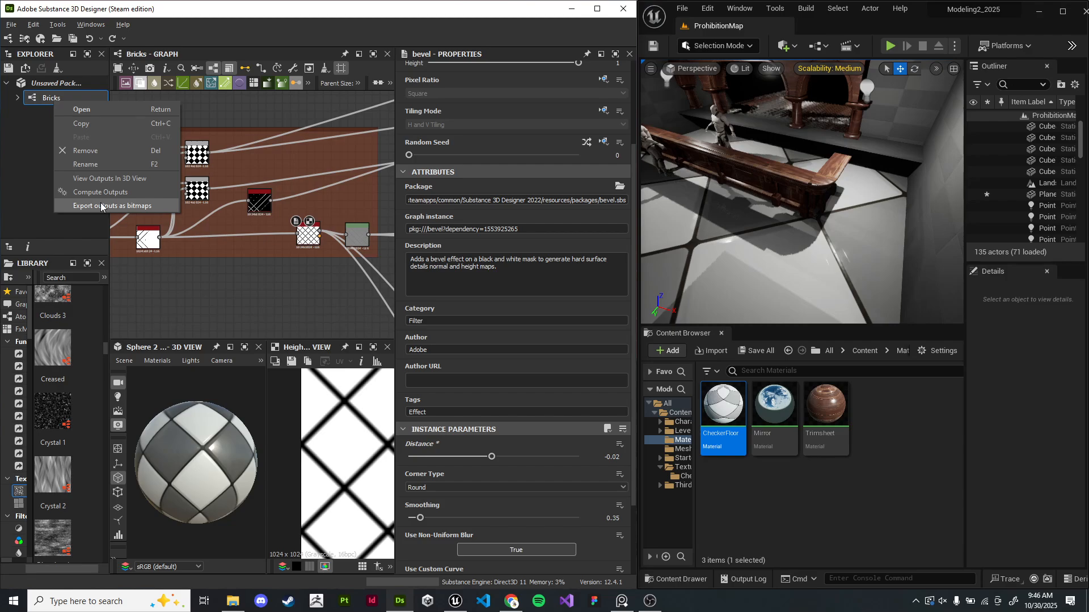
click(253, 277)
middle_drag(174, 225, 318, 236)
scroll(238, 226, up, 6)
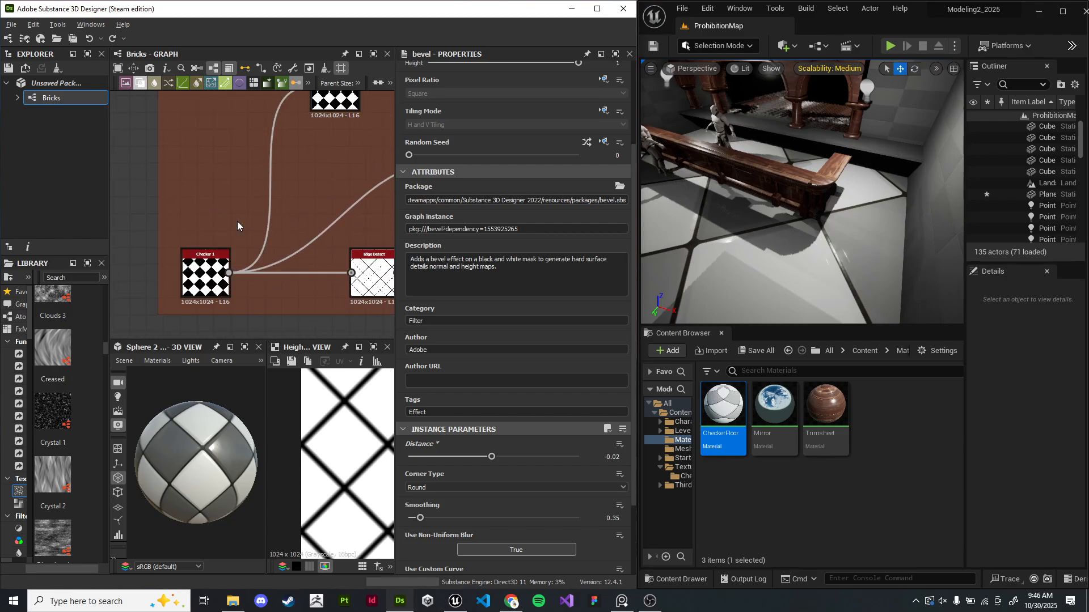
middle_drag(223, 242, 241, 177)
double_click(214, 256)
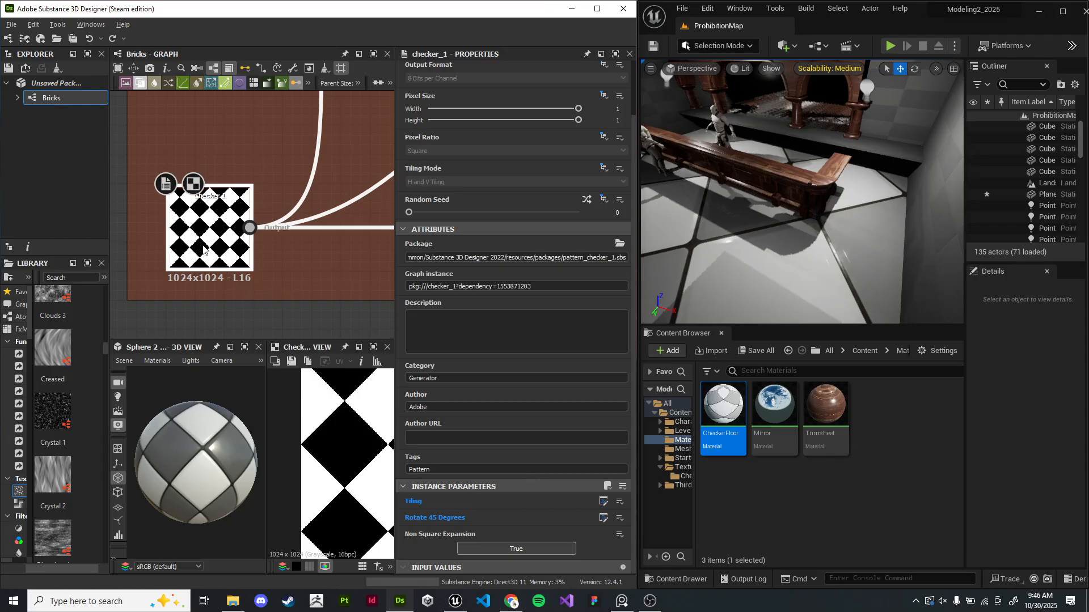
drag(220, 462, 250, 331)
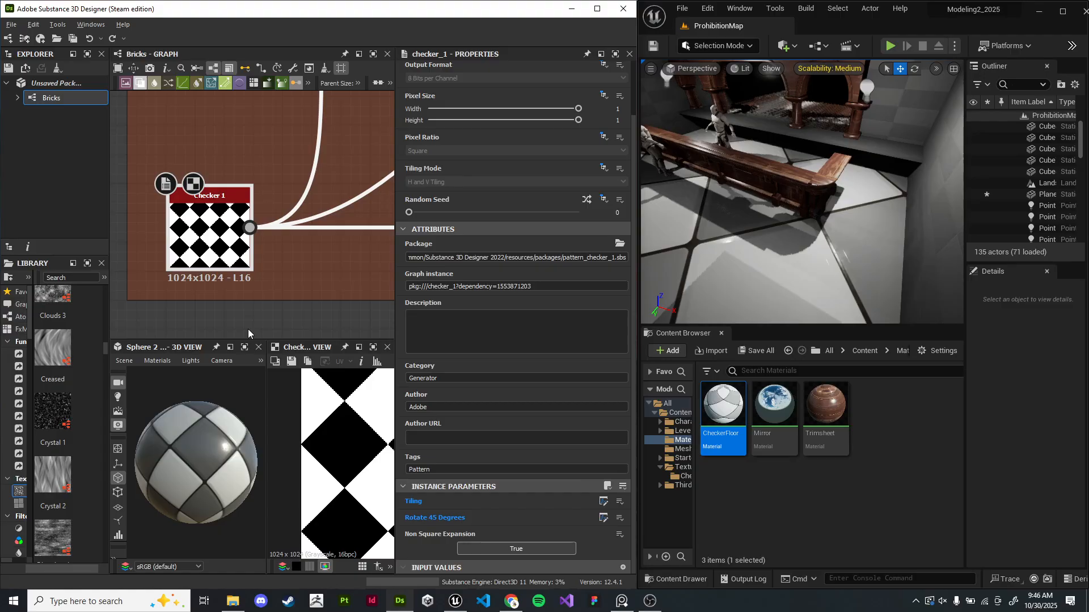
- Select the floor plane in the Unreal viewport and look around it
mouse_move(782, 195)
right_down()
mouse_move(774, 221)
mouse_move(781, 179)
mouse_move(800, 189)
right_up()
click(783, 195)
key(s)
key(w)
key(s)
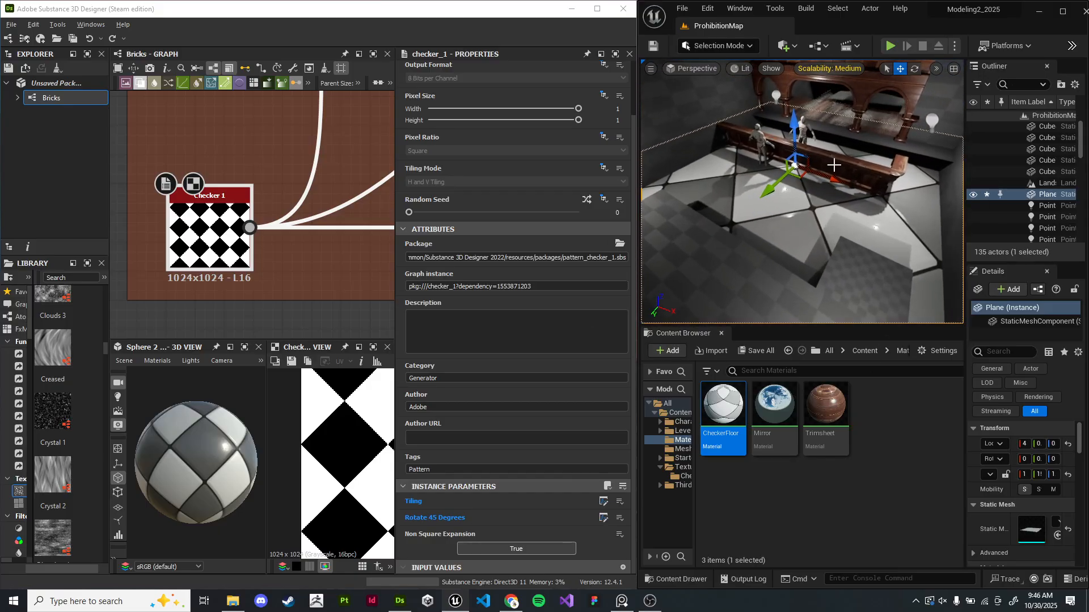
key(w)
mouse_move(854, 221)
right_down()
mouse_move(866, 219)
mouse_move(854, 221)
right_up()
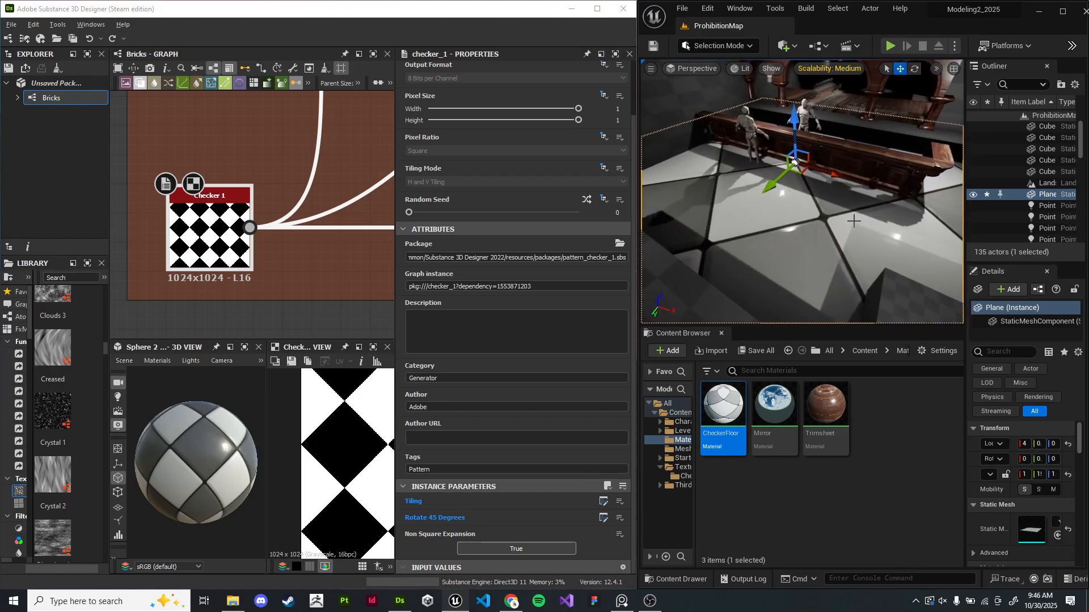
- Minimize Substance Designer and maximize the Unreal editor window
click(229, 234)
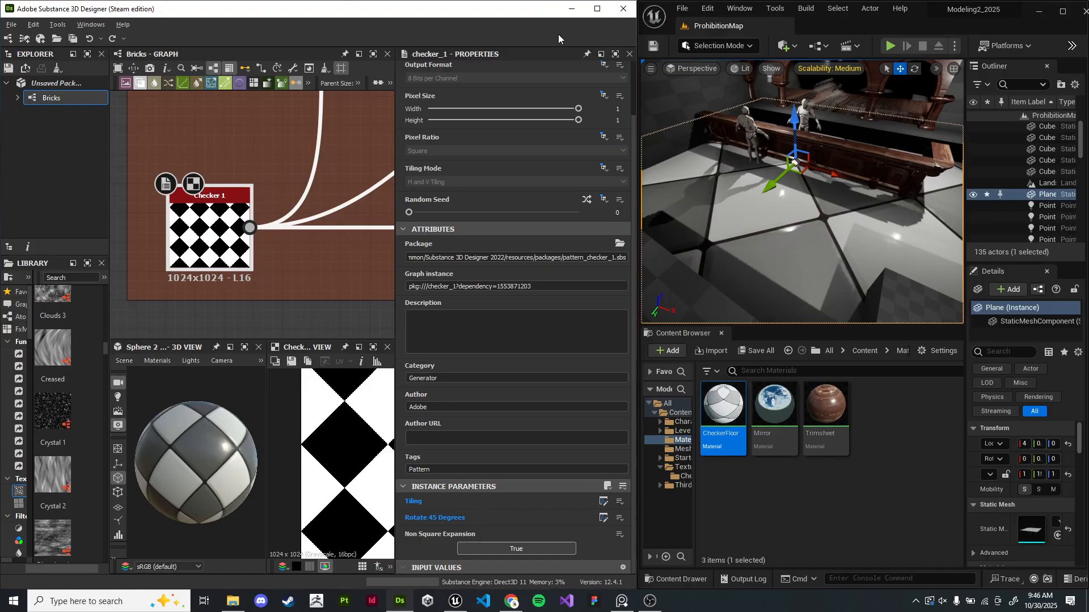
click(572, 9)
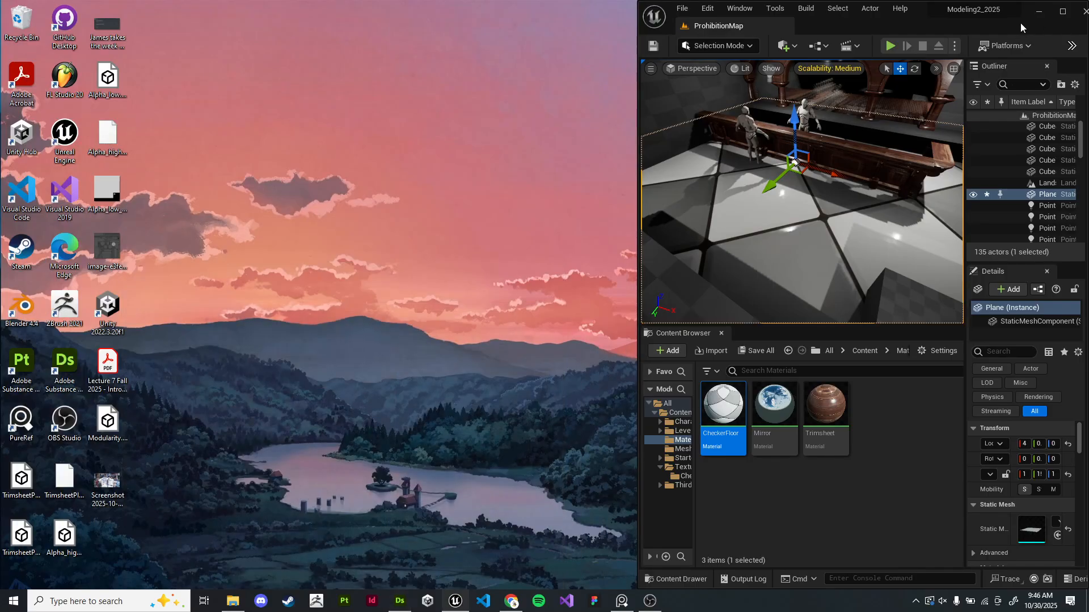
click(1062, 11)
- Try dropping the CheckerFloor material onto surfaces in the viewport, undoing each placement
right_drag(512, 209, 482, 190)
key(Escape)
drag(159, 433, 429, 255)
right_drag(428, 255, 527, 295)
key(ctrl+z)
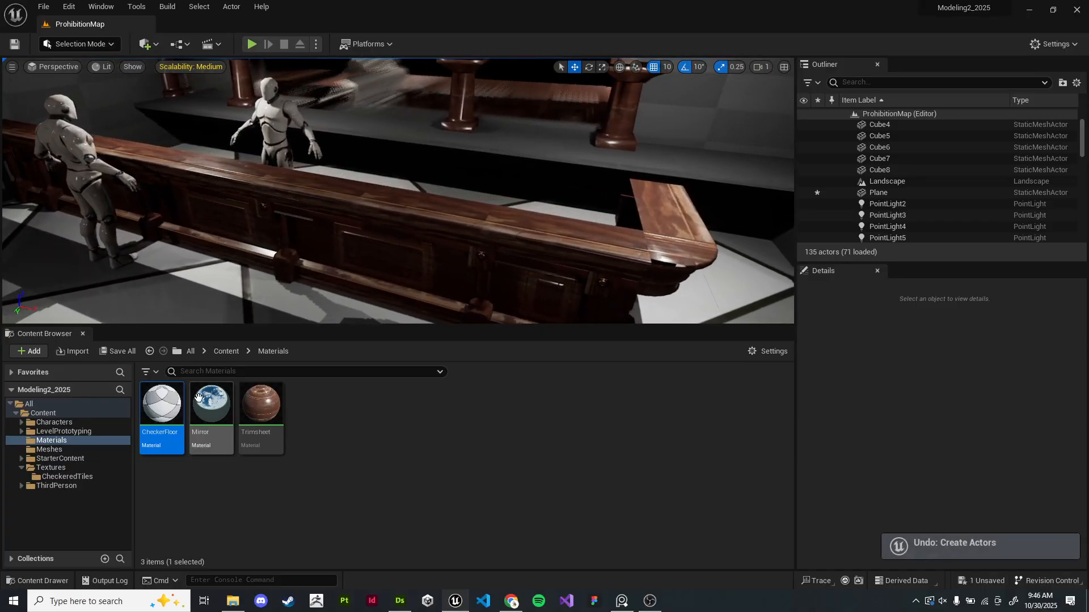
drag(161, 430, 364, 216)
right_drag(409, 214, 406, 179)
drag(162, 413, 461, 283)
key(ctrl+z)
drag(173, 425, 398, 216)
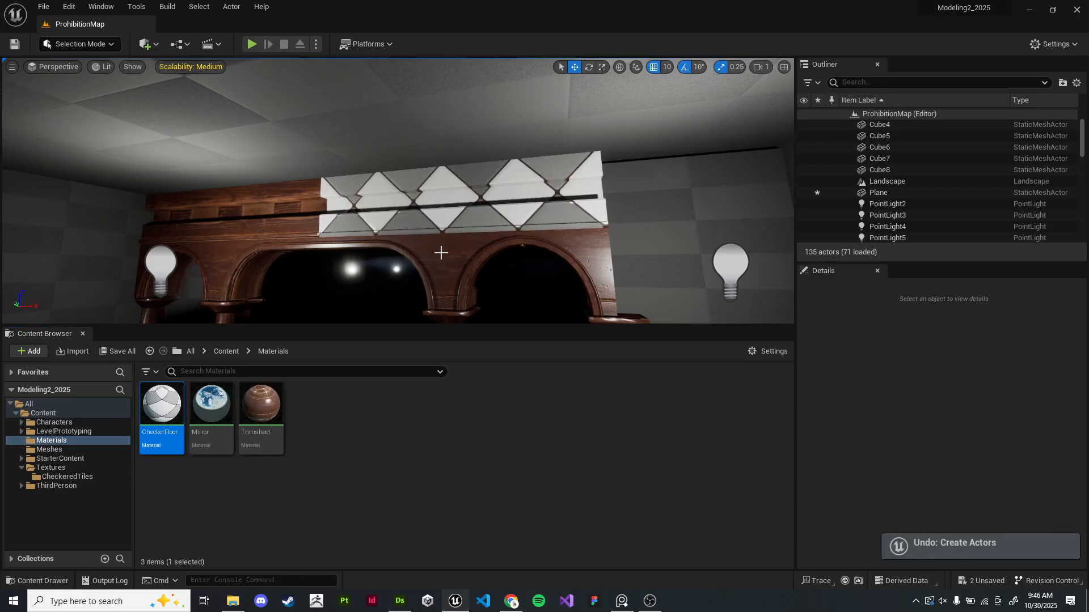
key(ctrl+z)
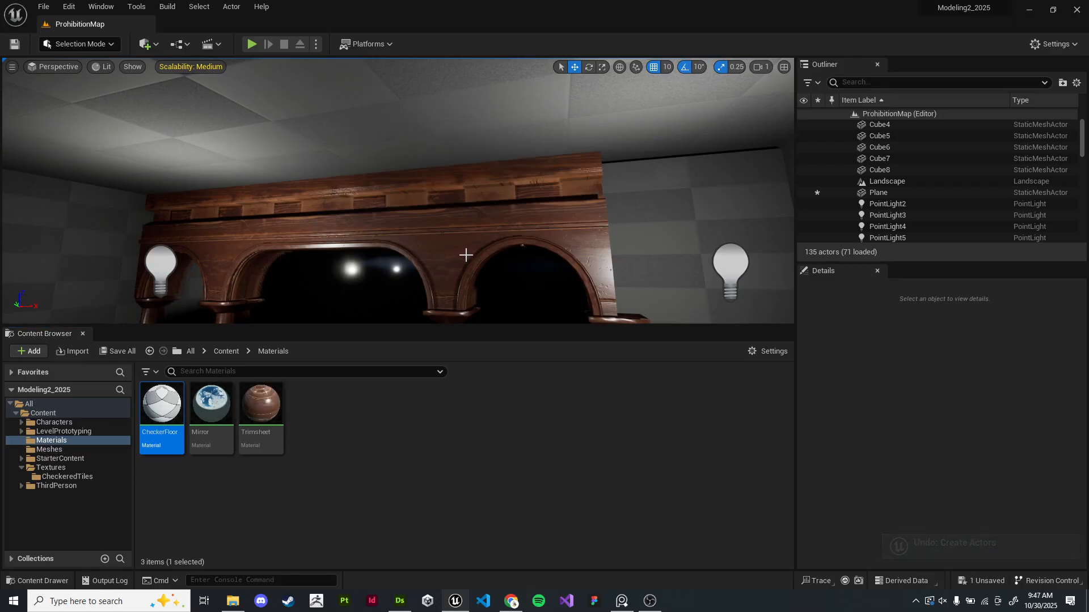
- Navigate around the bar area and select the floor plane
right_drag(441, 252, 437, 317)
key(s)
mouse_move(455, 159)
right_down()
mouse_move(499, 164)
mouse_move(468, 136)
mouse_move(455, 158)
right_up()
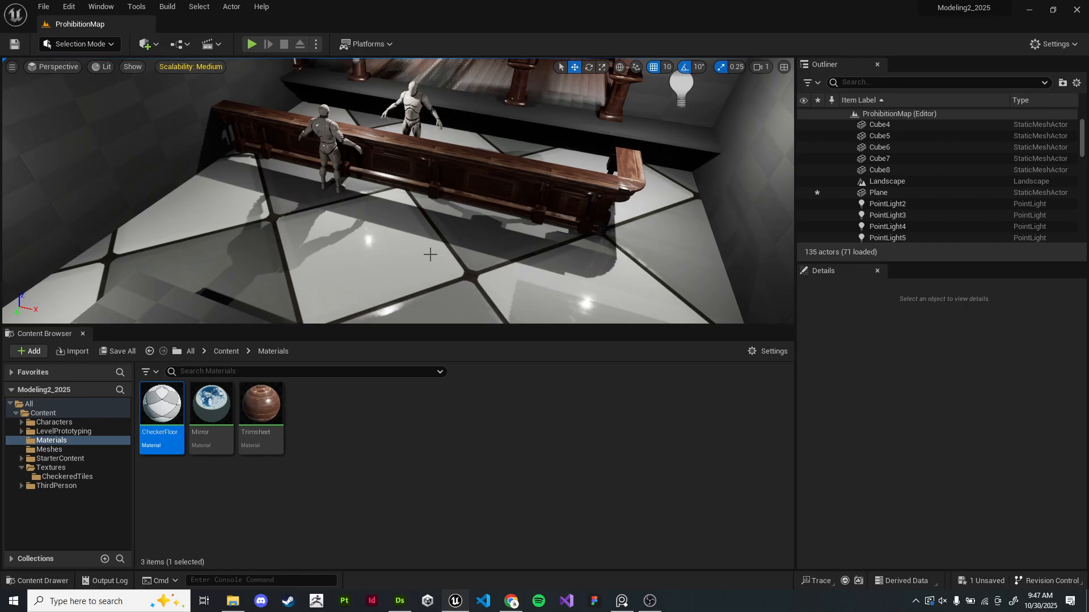
key(w)
mouse_move(430, 254)
right_down()
mouse_move(468, 262)
mouse_move(425, 261)
mouse_move(442, 236)
mouse_move(441, 279)
mouse_move(436, 246)
right_up()
key(w)
key(s)
key(w)
click(351, 296)
key(s)
right_drag(351, 296, 391, 321)
key(w)
key(s)
drag(367, 175, 649, 247)
right_drag(650, 247, 590, 252)
key(ctrl+z)
key(w)
key(a)
key(d)
mouse_move(423, 172)
right_down()
mouse_move(402, 170)
mouse_move(423, 173)
right_up()
key(s)
- Switch to Substance Designer, maximize its window, and select the Edge Detect node
key(alt+Tab)
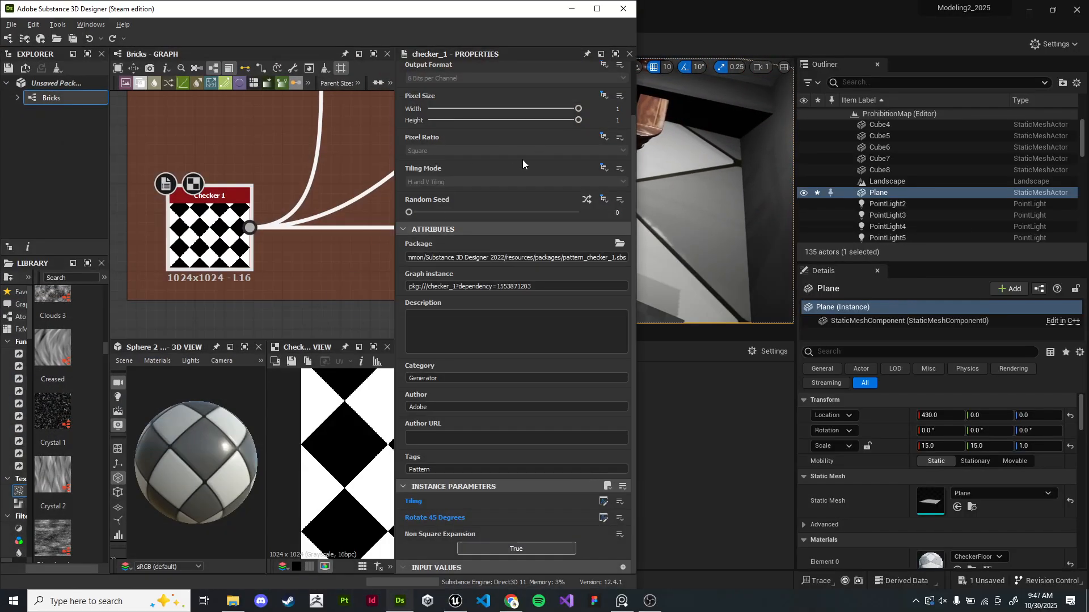
click(597, 8)
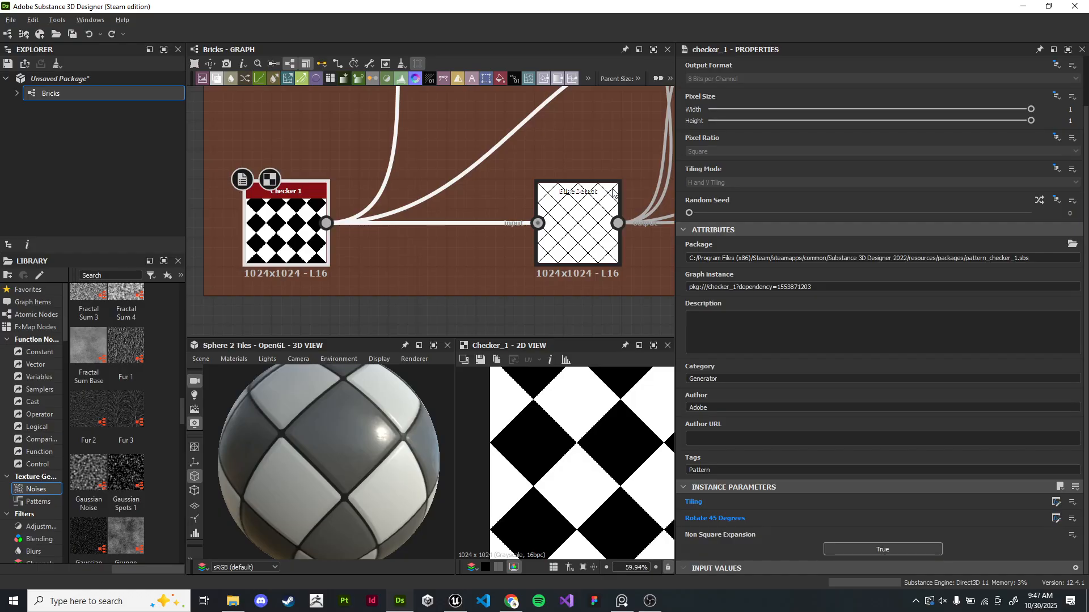
click(612, 193)
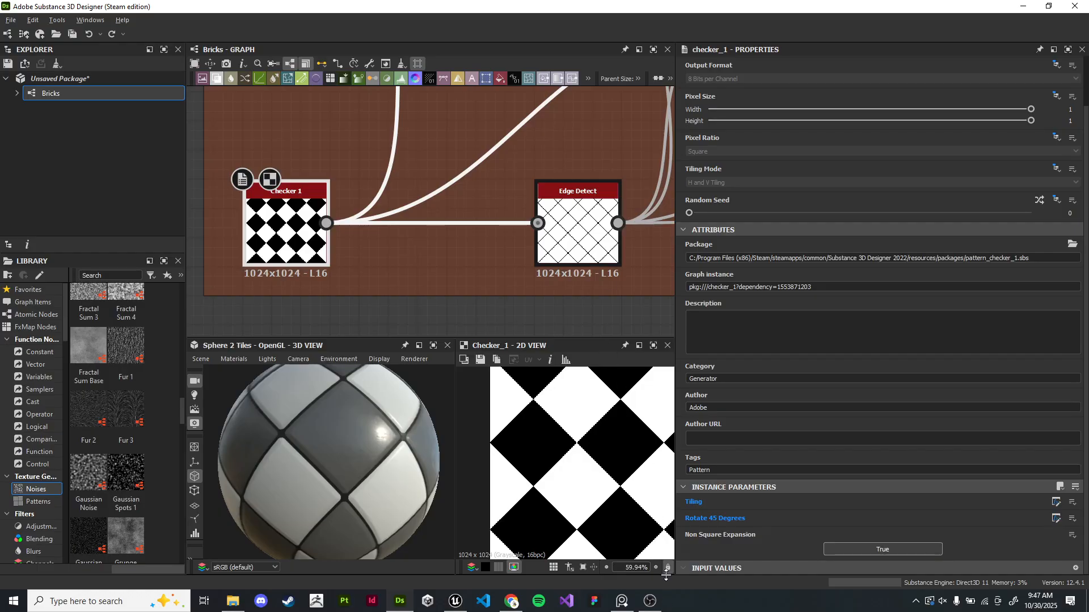
click(651, 601)
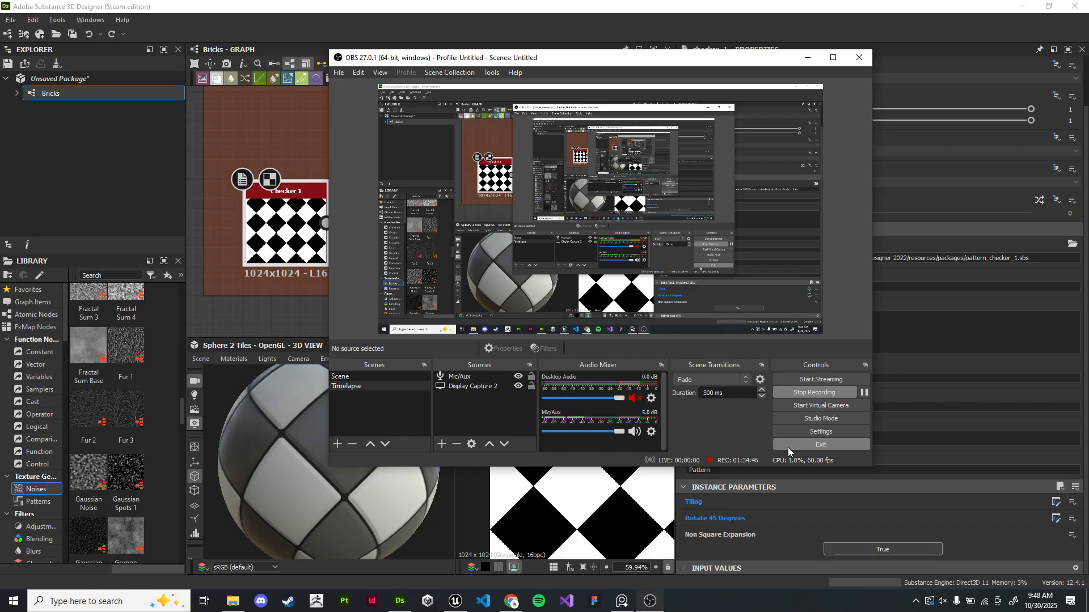
click(864, 392)
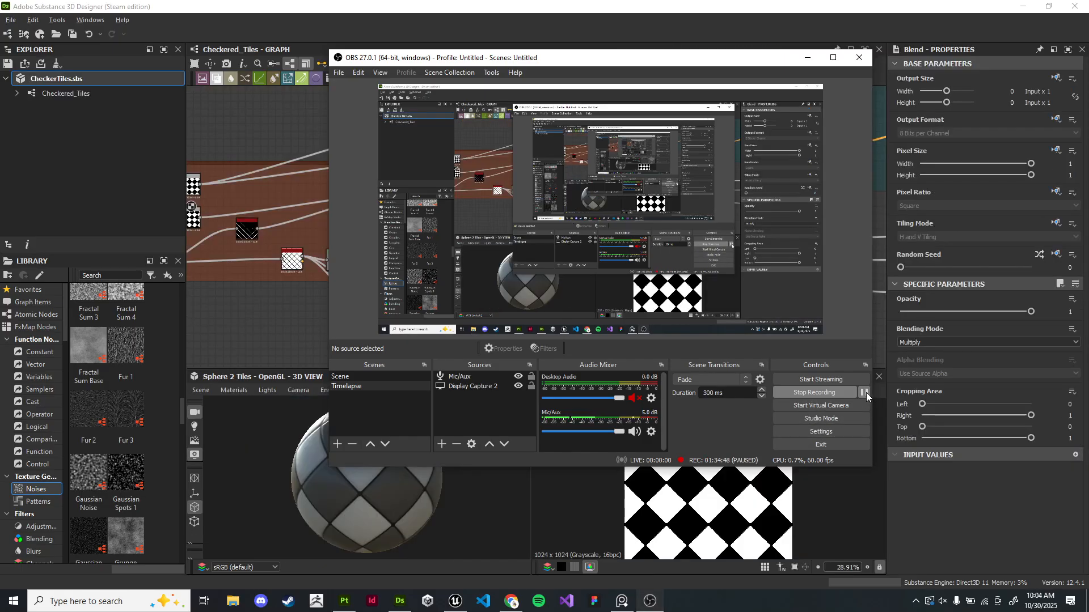
click(864, 393)
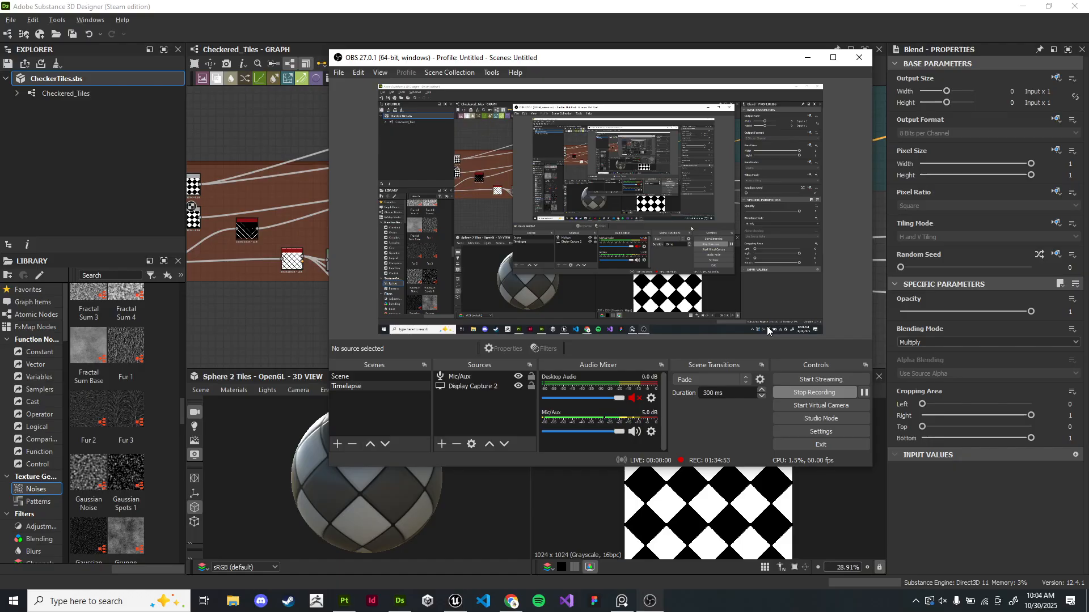
click(808, 58)
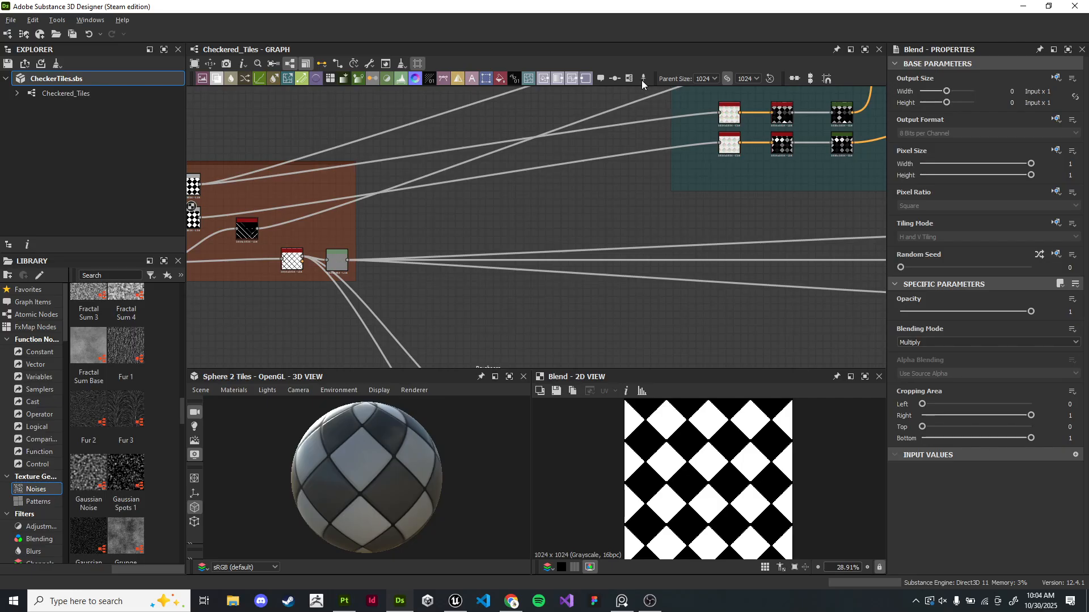
- Review the node frames across the Checkered_Tiles graph and save the package
drag(363, 434, 417, 456)
scroll(410, 434, up, 4)
scroll(474, 349, down, 4)
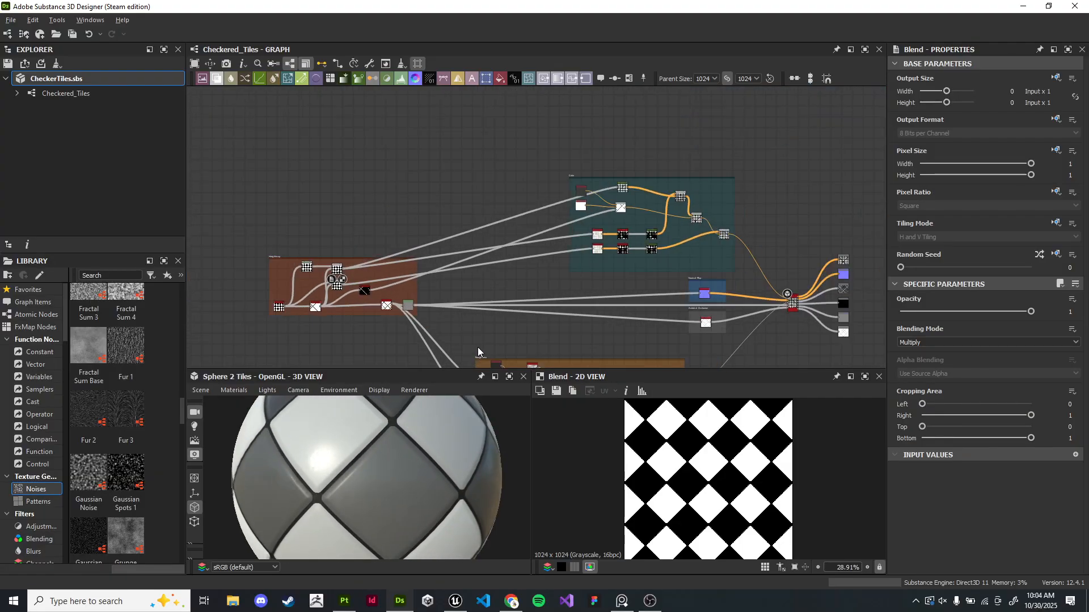
scroll(474, 349, down, 3)
middle_drag(521, 321, 592, 215)
right_click(593, 211)
click(505, 245)
scroll(434, 211, up, 7)
drag(413, 160, 298, 128)
scroll(385, 177, down, 4)
middle_drag(662, 193, 531, 237)
click(522, 228)
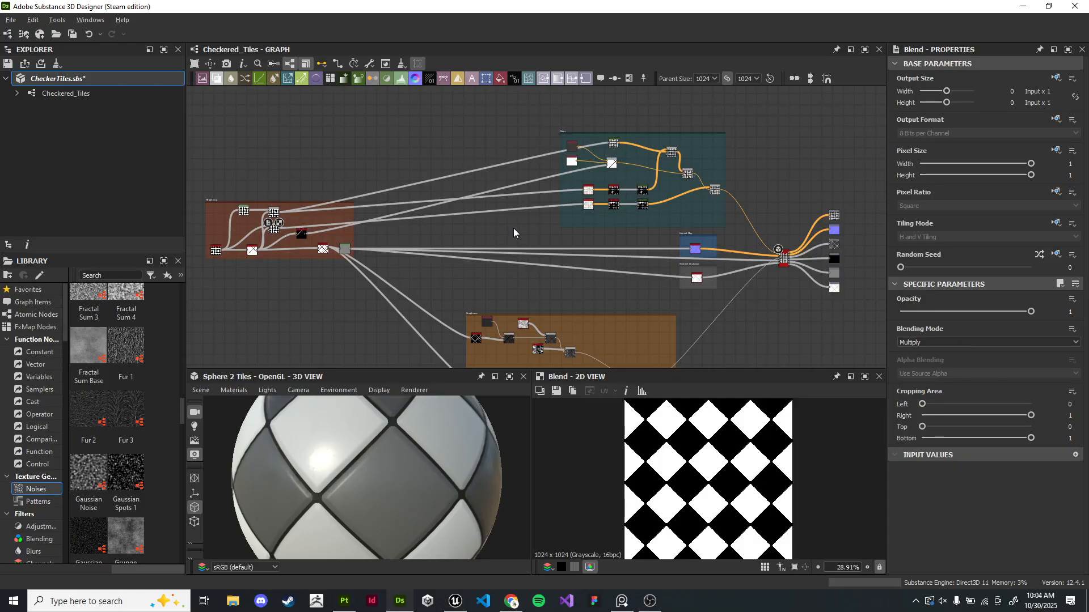
middle_drag(537, 165, 388, 231)
scroll(389, 231, up, 4)
middle_drag(442, 163, 358, 109)
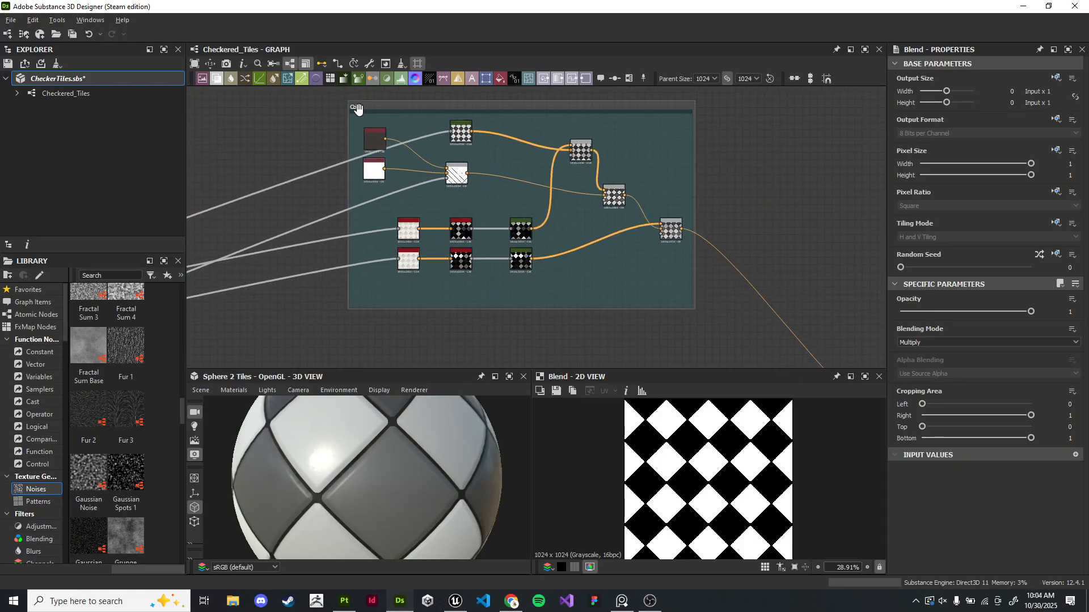
scroll(661, 247, down, 6)
middle_drag(673, 224, 650, 181)
middle_drag(416, 284, 476, 259)
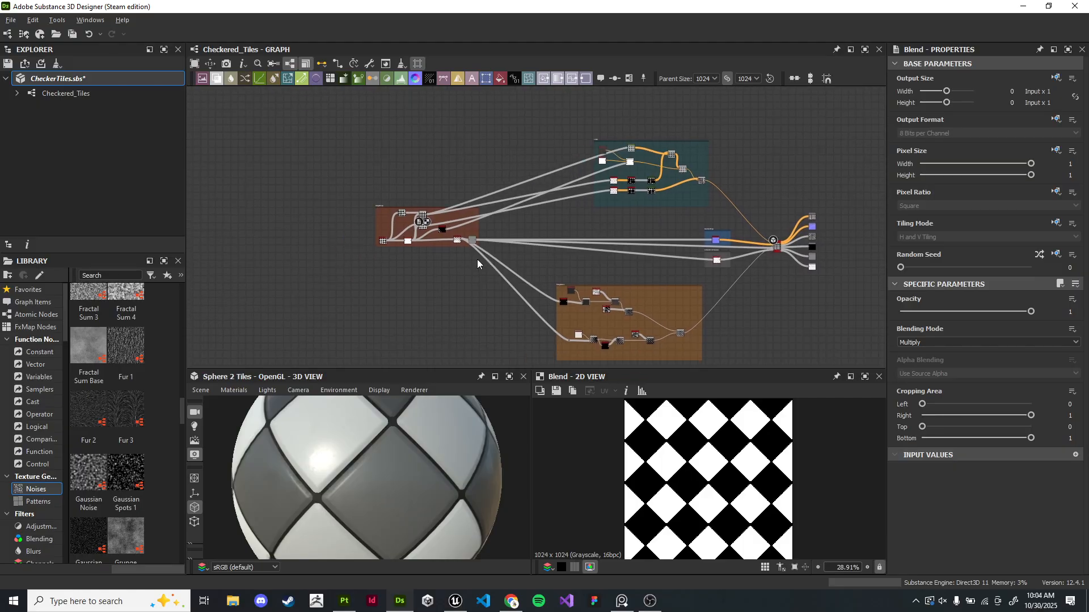
scroll(475, 259, up, 3)
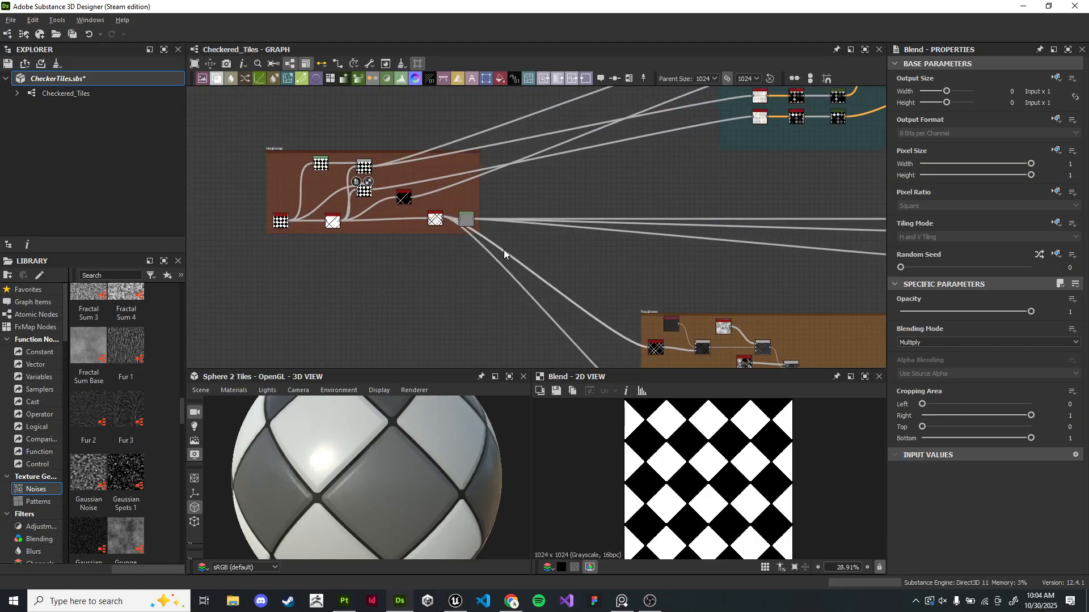
drag(407, 408, 395, 462)
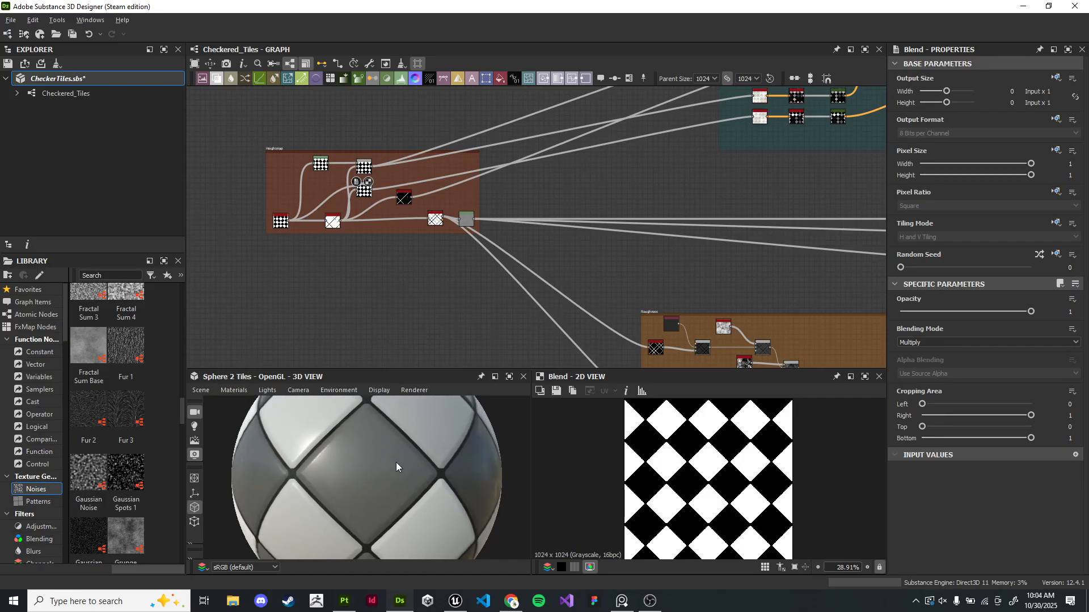
scroll(470, 309, down, 1)
scroll(389, 260, up, 3)
scroll(772, 254, up, 1)
middle_drag(772, 254, 519, 237)
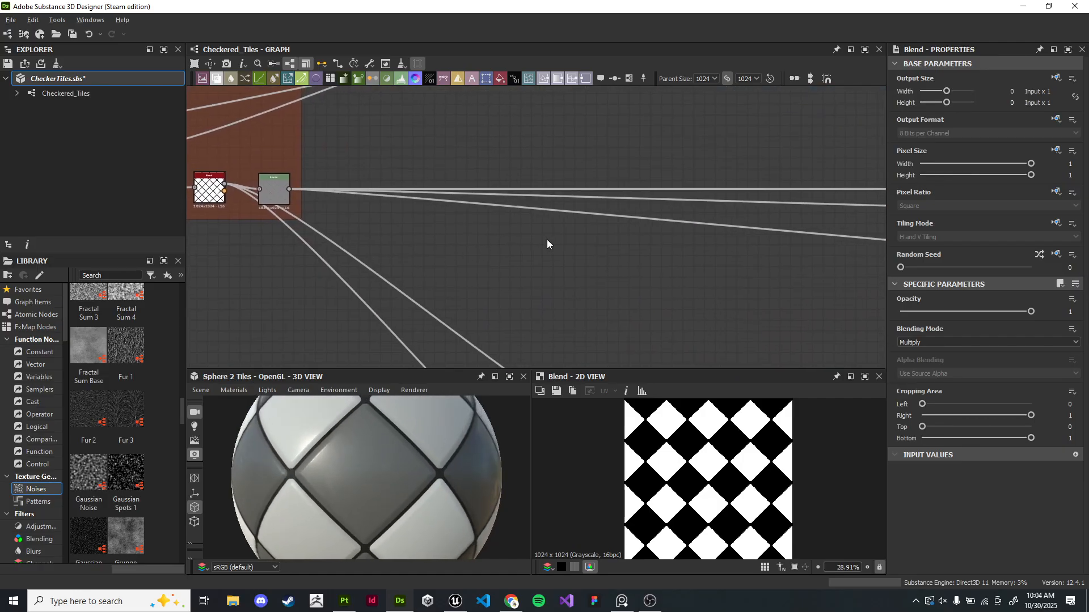
key(ctrl+s)
- Add a Cells 1 noise node from the Noises library to an empty area of the graph
scroll(467, 195, down, 3)
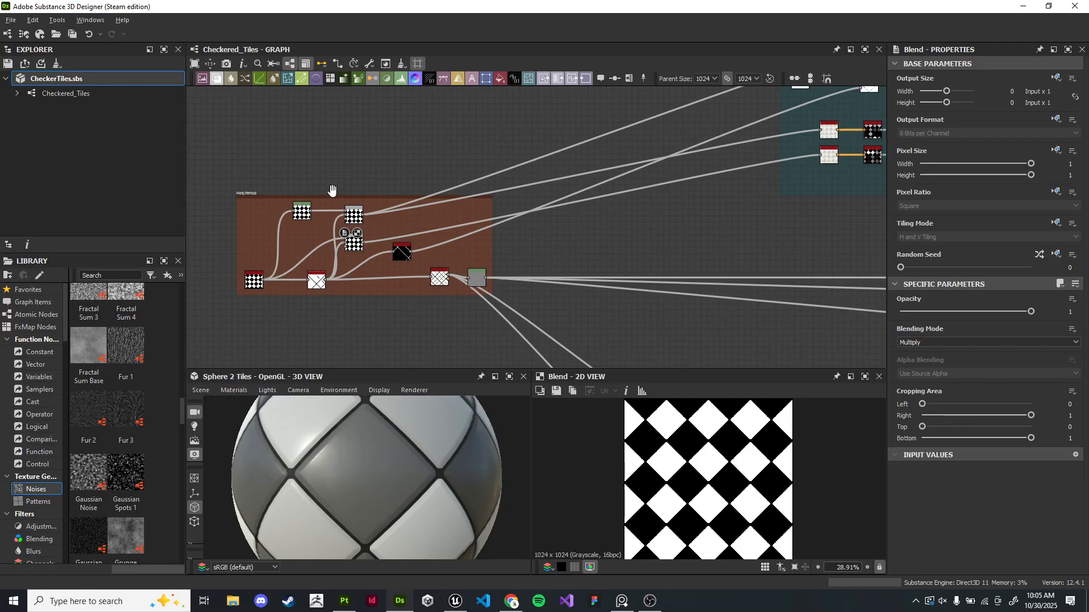
middle_drag(644, 237, 530, 320)
middle_drag(692, 143, 510, 189)
scroll(544, 223, up, 5)
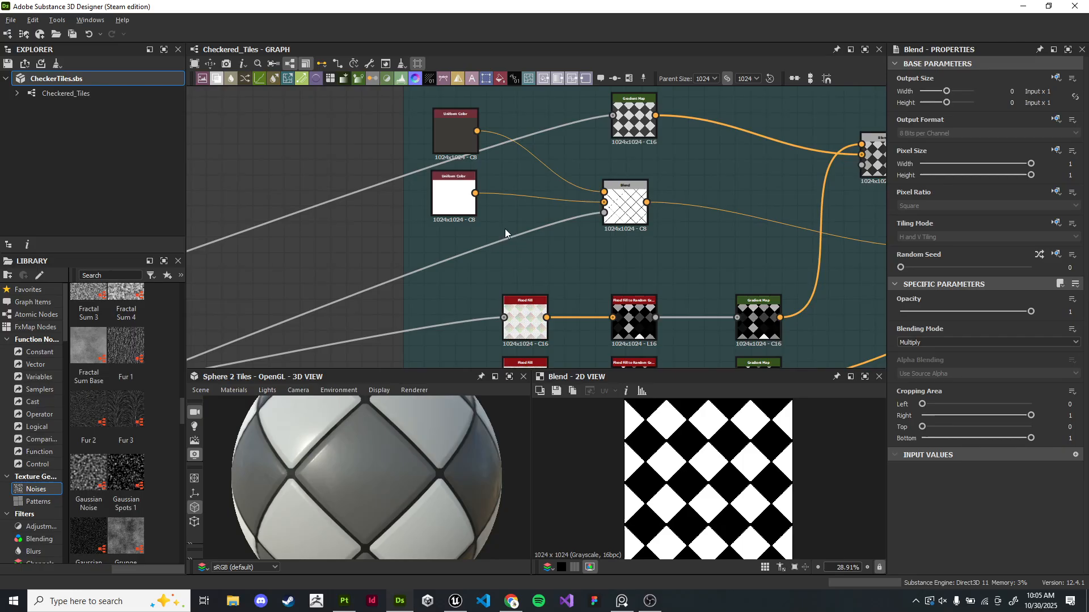
scroll(505, 229, down, 7)
middle_drag(339, 239, 587, 244)
scroll(421, 328, up, 4)
scroll(516, 231, up, 1)
middle_drag(516, 231, 620, 238)
scroll(580, 210, down, 1)
scroll(508, 215, up, 2)
scroll(508, 218, up, 2)
key(space)
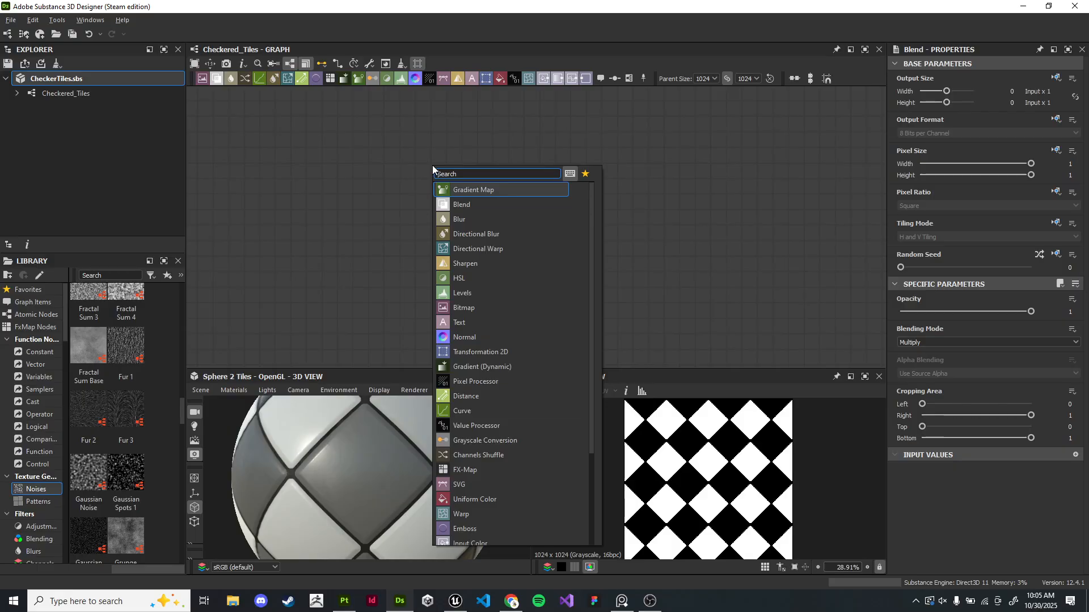
key(Escape)
scroll(145, 462, down, 10)
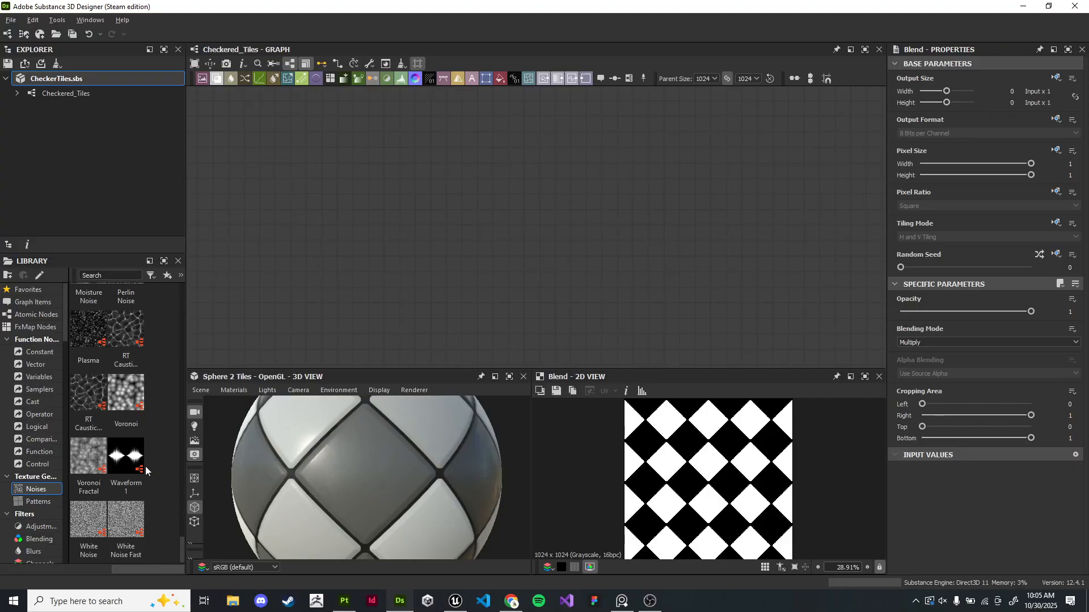
scroll(146, 469, up, 15)
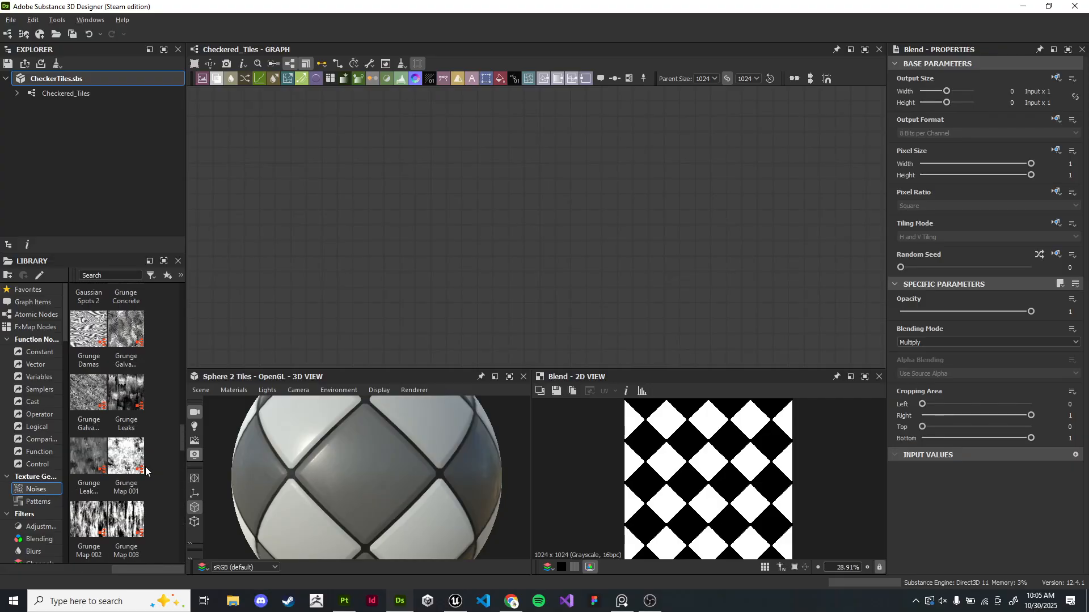
scroll(145, 469, up, 3)
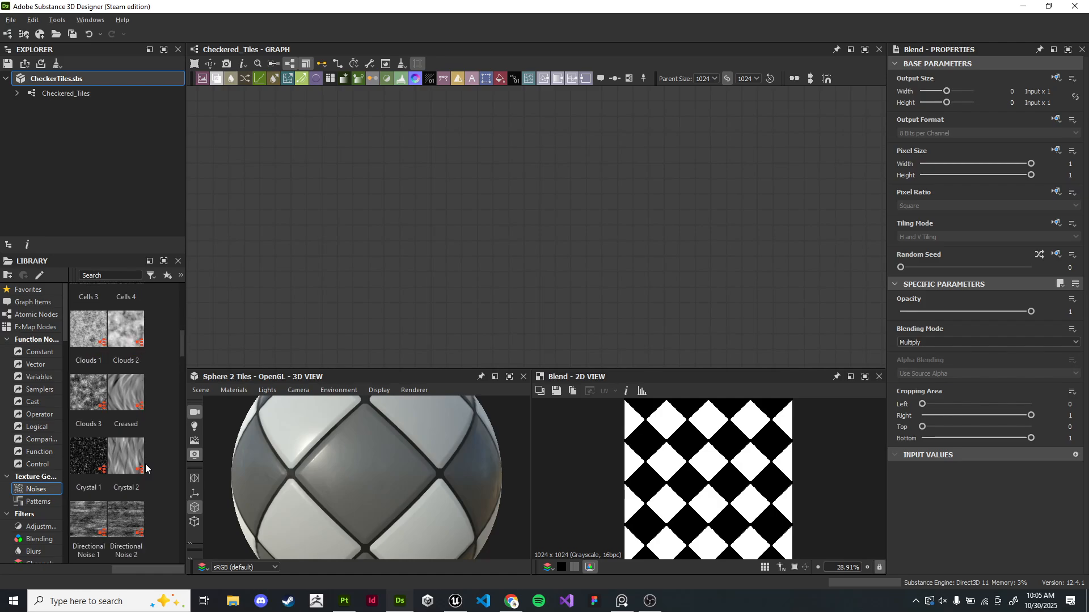
scroll(146, 466, up, 5)
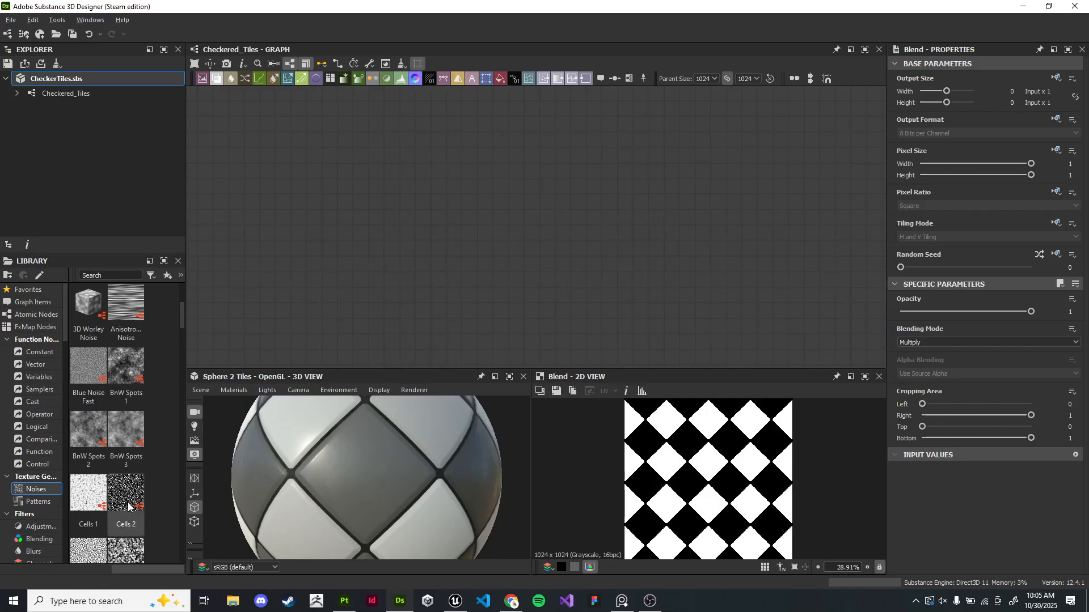
drag(88, 492, 471, 187)
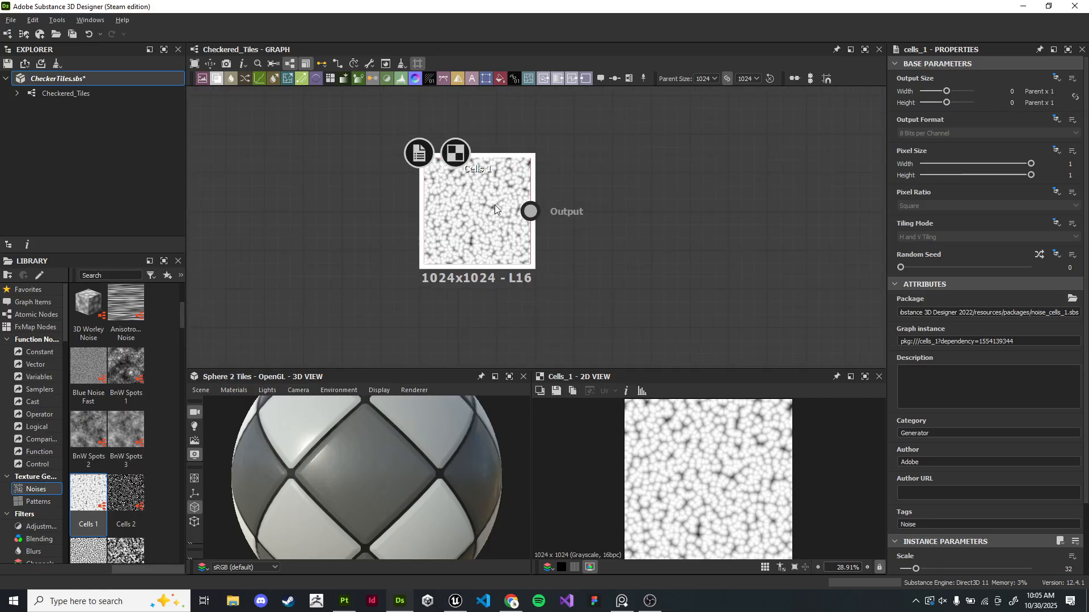
- Try a Cells 2 noise node beside it, preview it, and delete it
drag(126, 492, 627, 195)
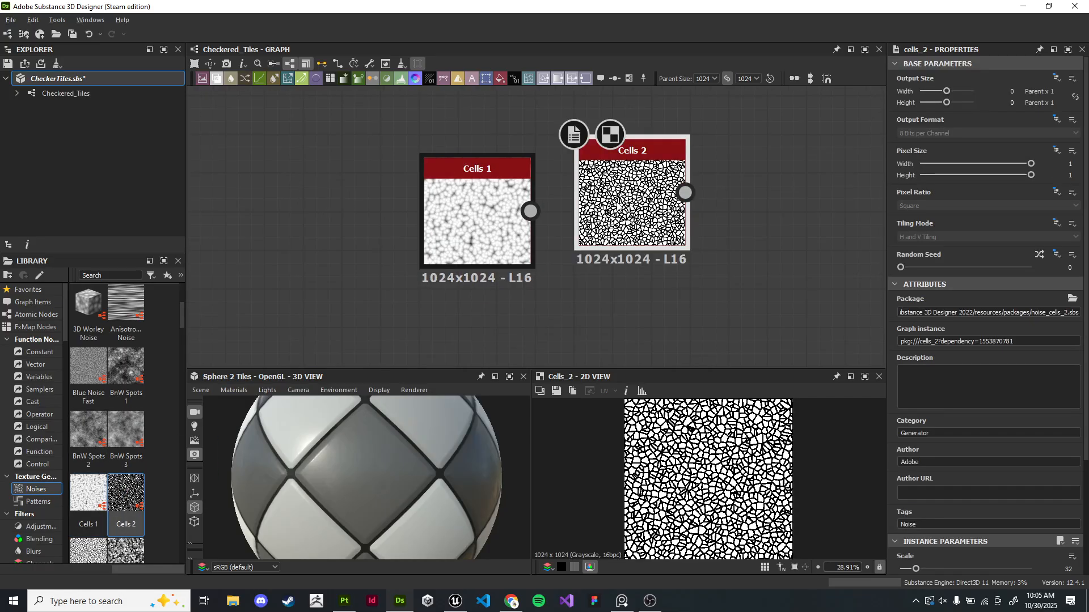
scroll(724, 502, up, 5)
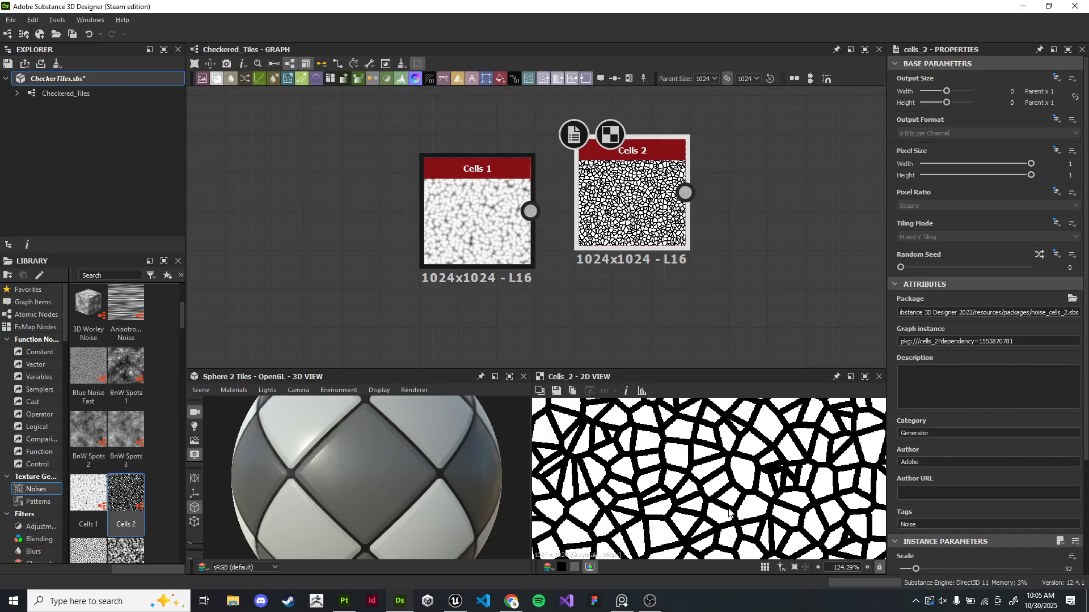
scroll(671, 469, down, 4)
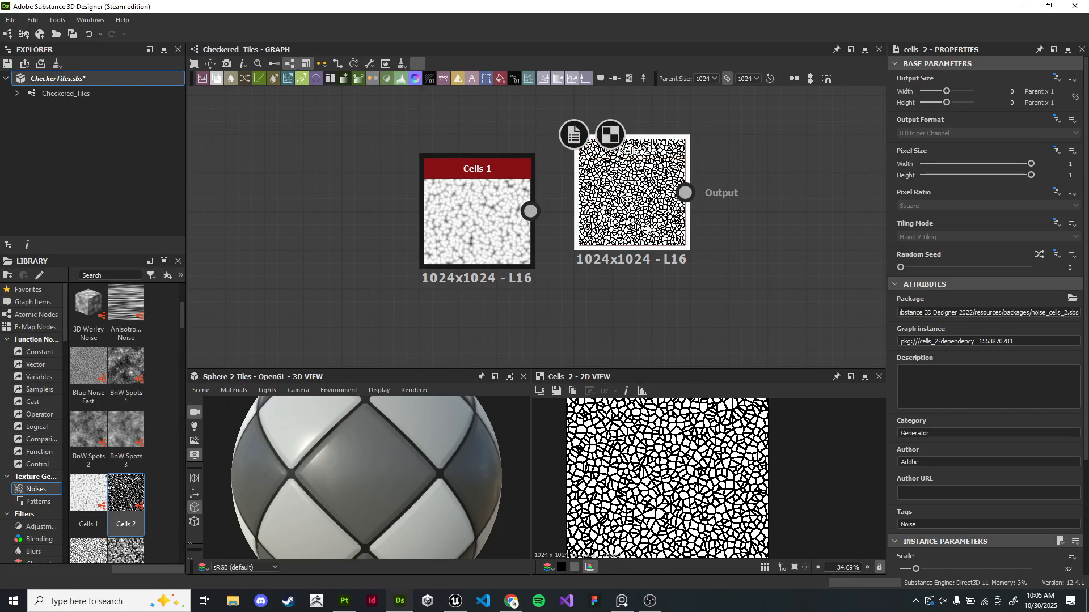
key(Delete)
- Preview the Cells 1 noise in the 2D view, enlarging the viewing panels
double_click(495, 250)
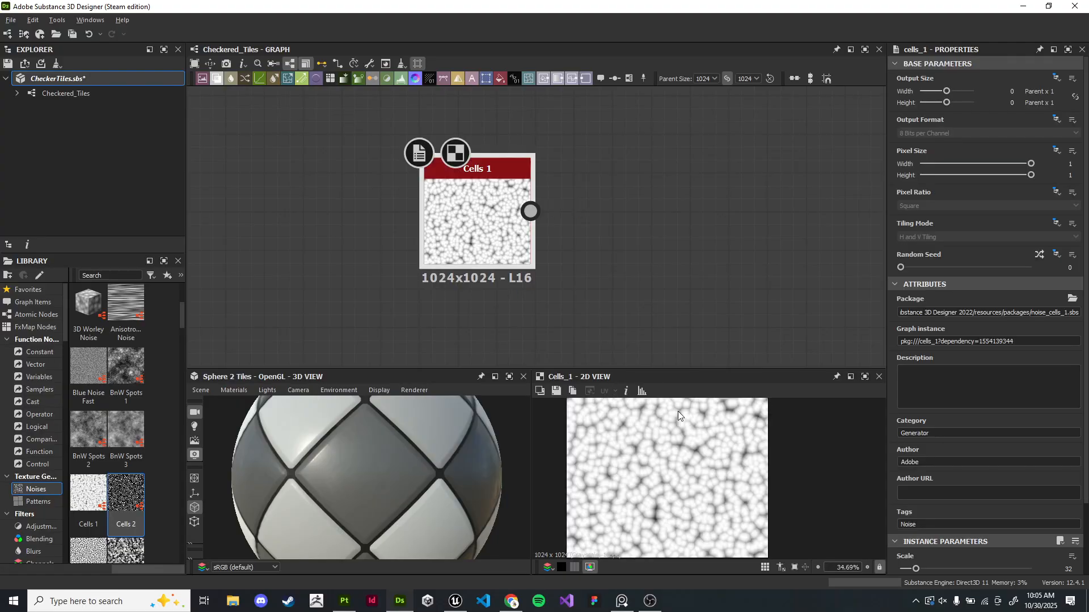
scroll(704, 525, up, 4)
scroll(704, 525, down, 1)
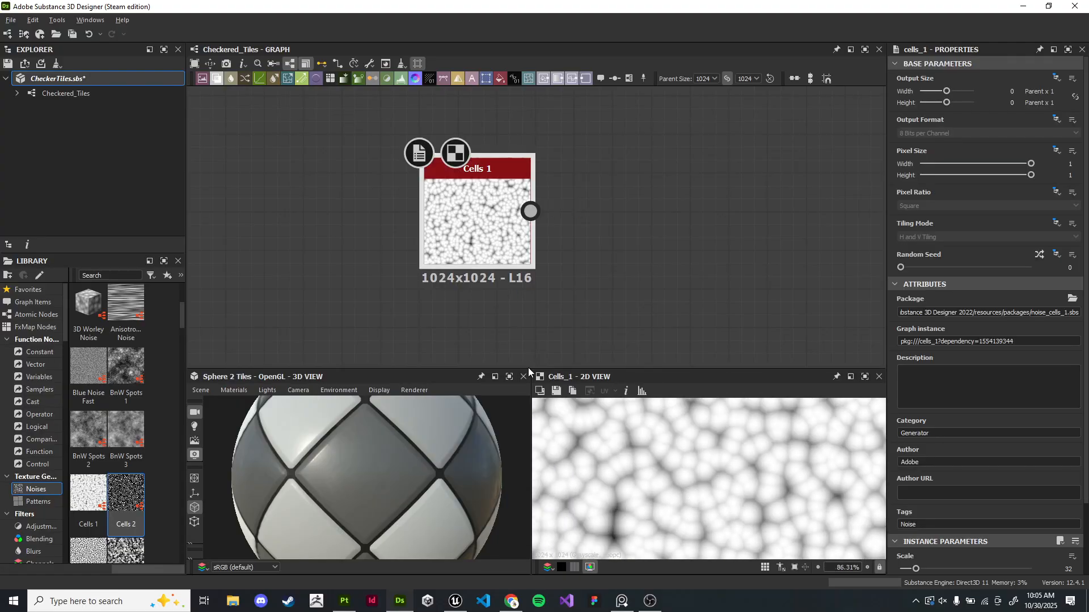
drag(533, 366, 534, 319)
scroll(698, 429, down, 4)
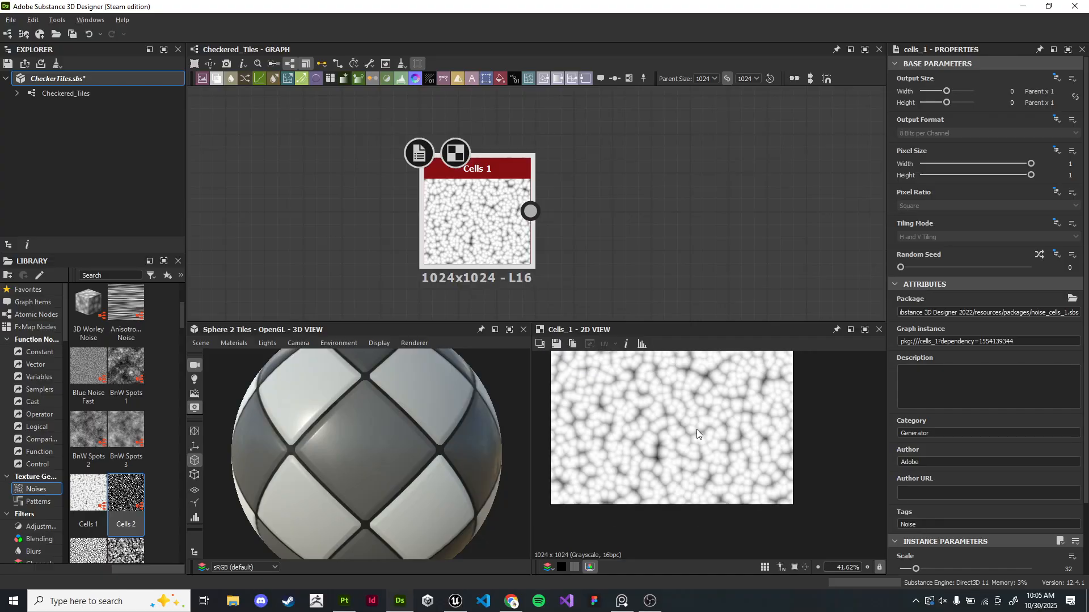
middle_drag(685, 388, 741, 500)
scroll(711, 462, down, 2)
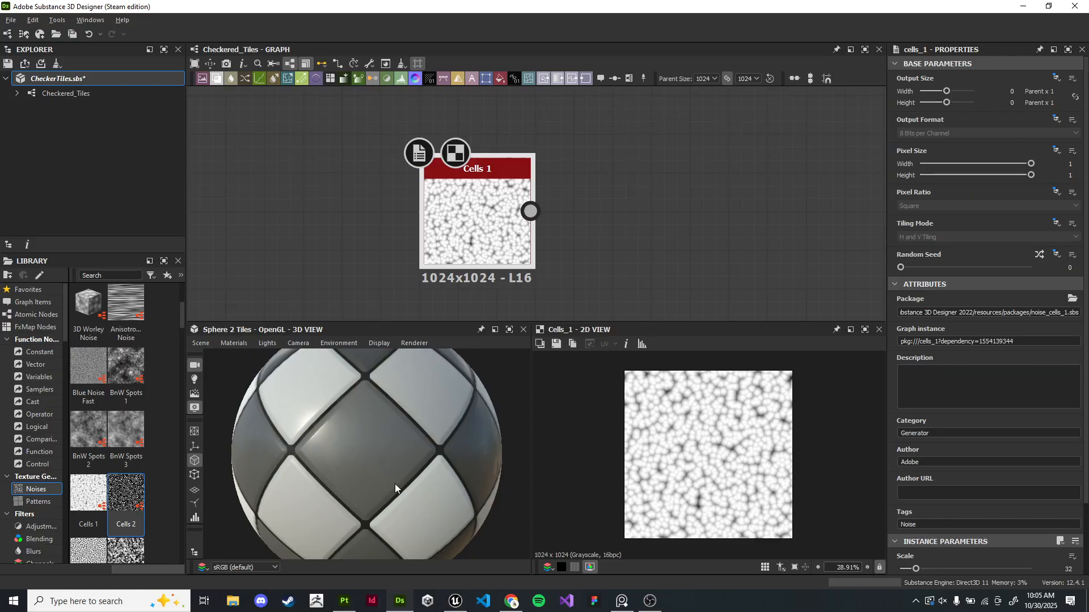
scroll(410, 478, down, 2)
scroll(411, 478, down, 1)
drag(412, 477, 418, 468)
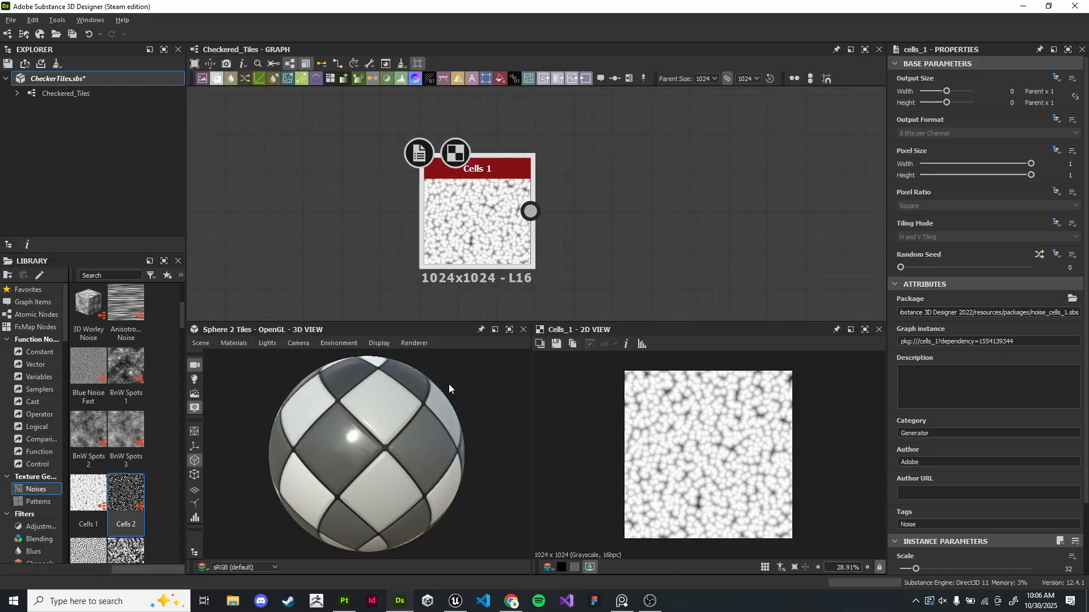
scroll(104, 450, up, 3)
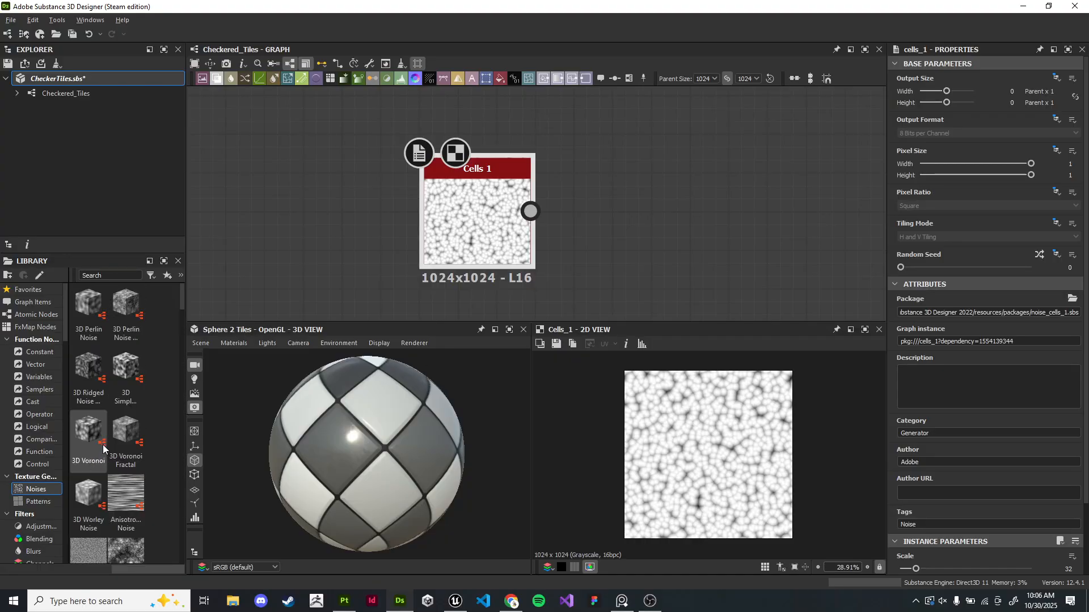
scroll(76, 435, down, 10)
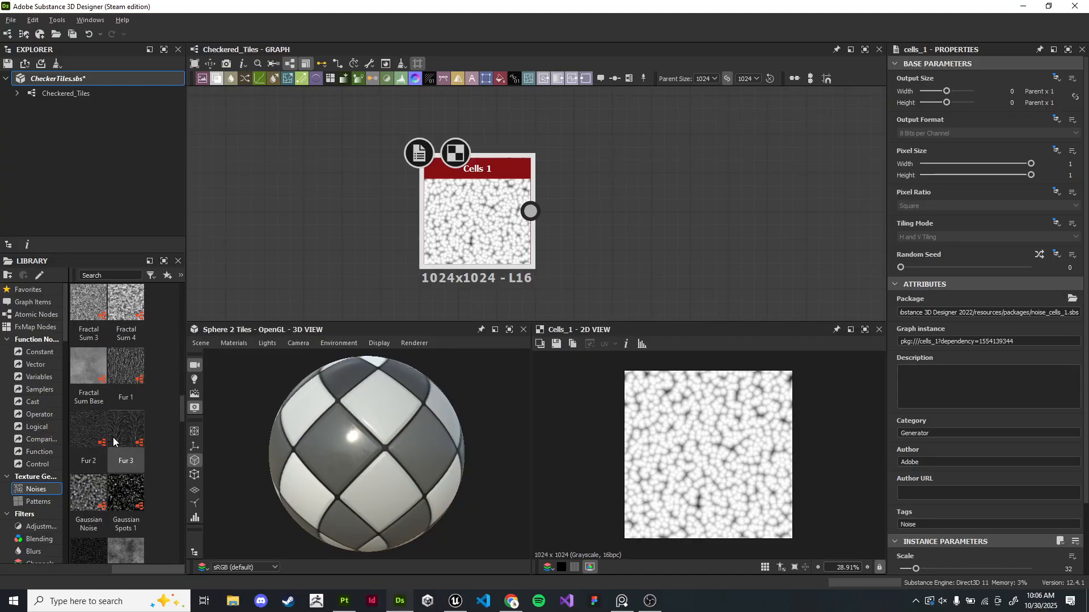
scroll(726, 453, up, 1)
scroll(726, 453, down, 1)
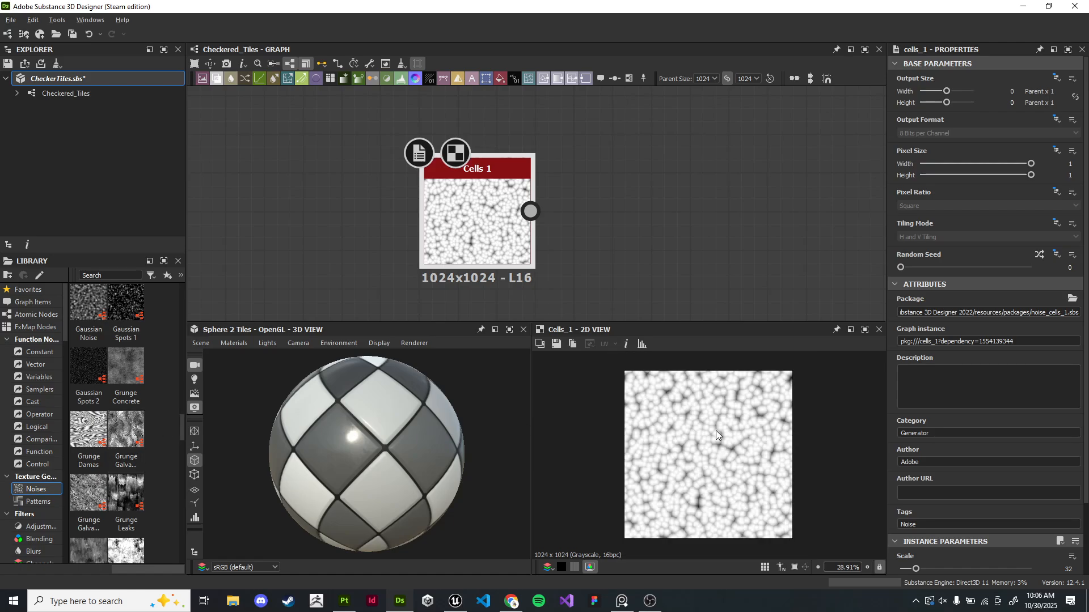
middle_drag(622, 245, 578, 226)
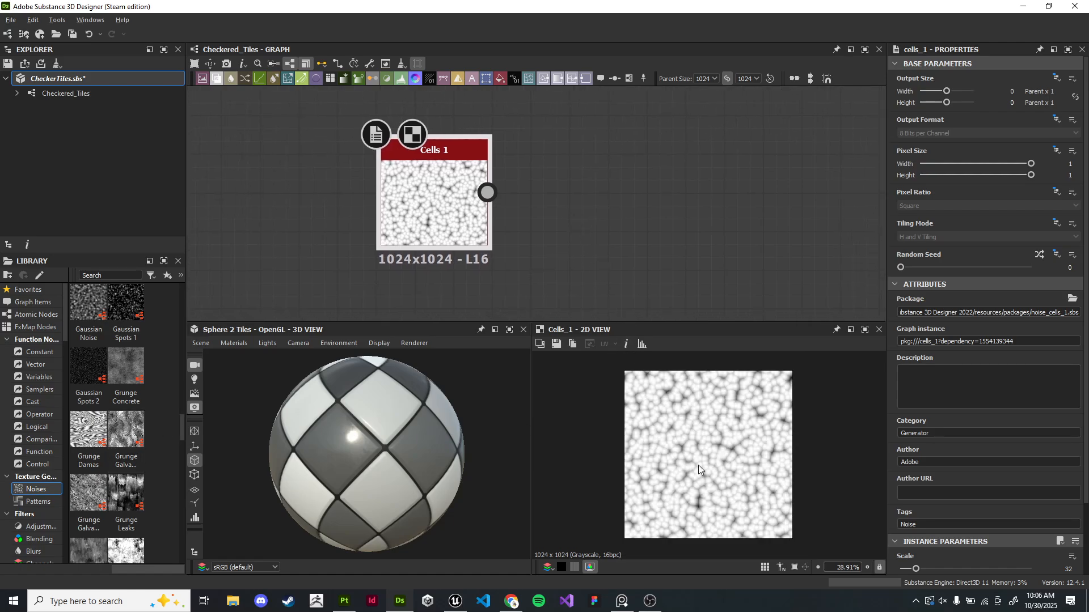
scroll(648, 439, up, 3)
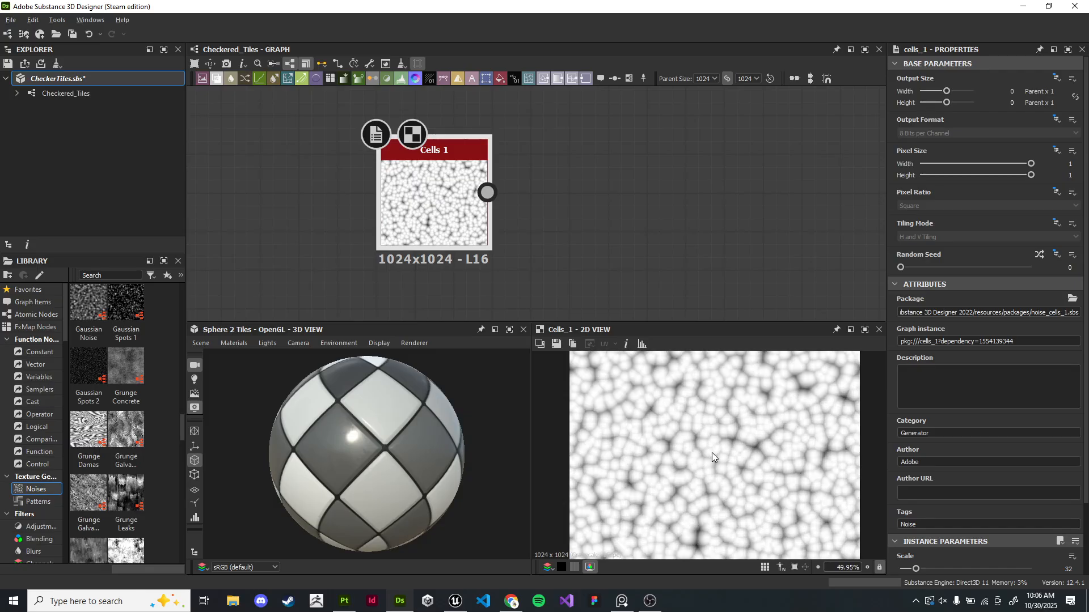
scroll(750, 456, down, 3)
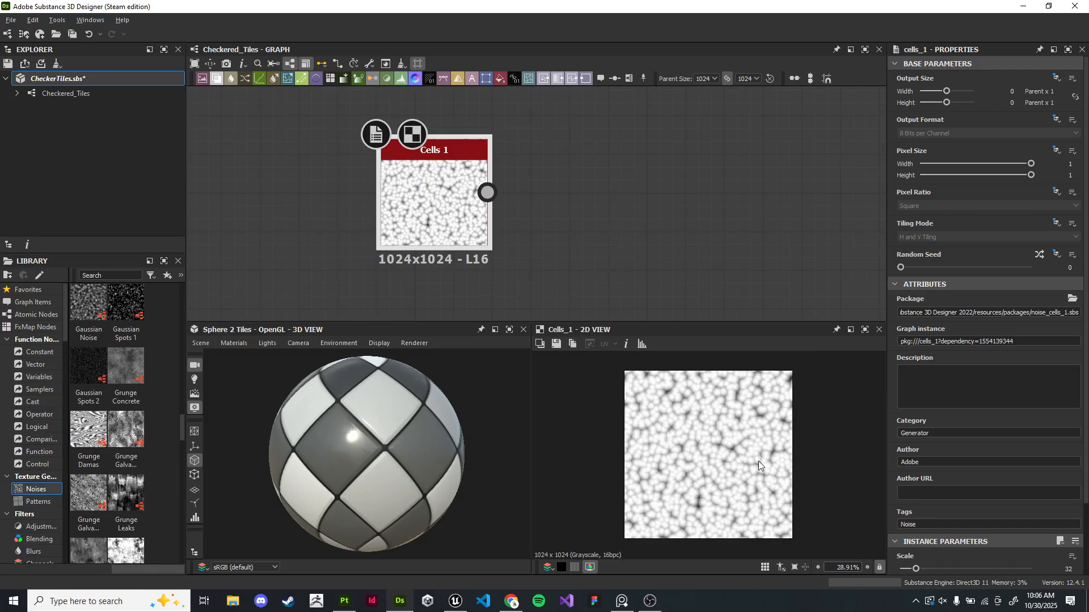
- Connect the Cells 1 output to a new Edge Detect node
middle_drag(610, 215, 606, 215)
drag(407, 214, 345, 216)
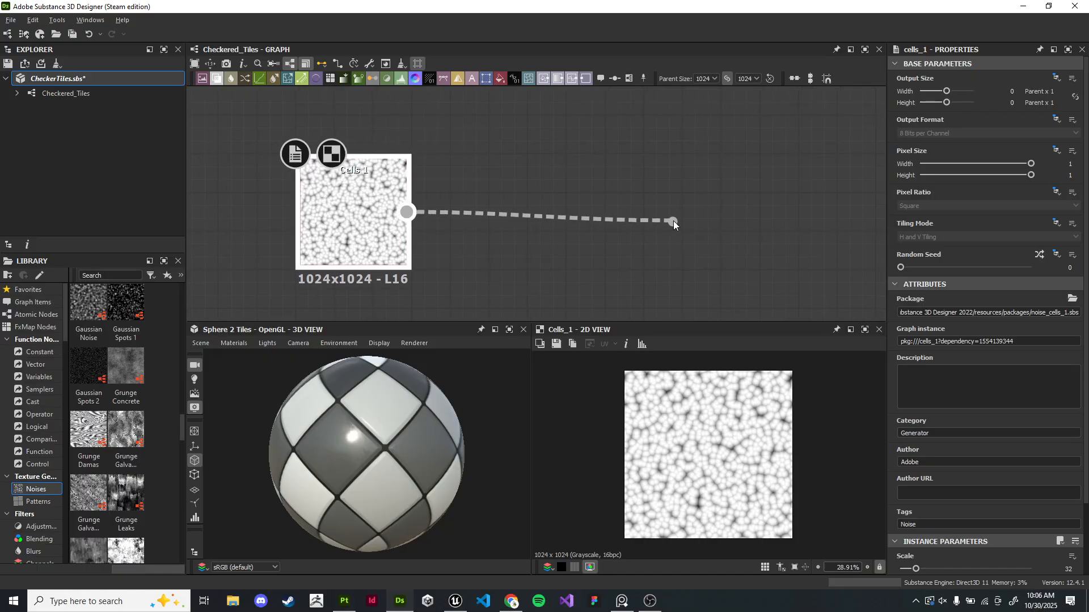
drag(673, 223, 682, 196)
drag(566, 214, 604, 212)
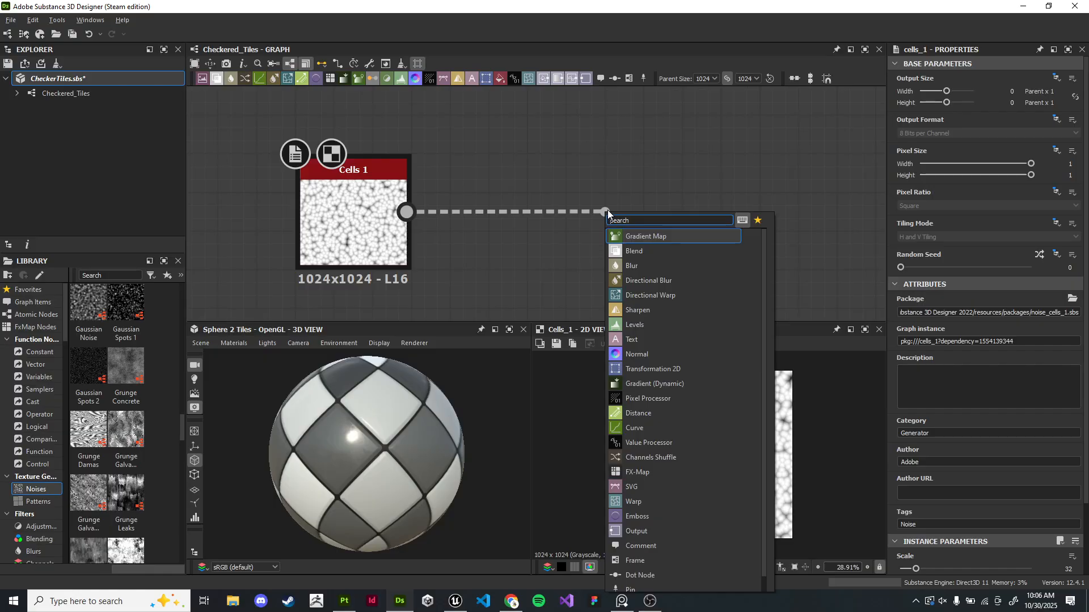
text(edge)
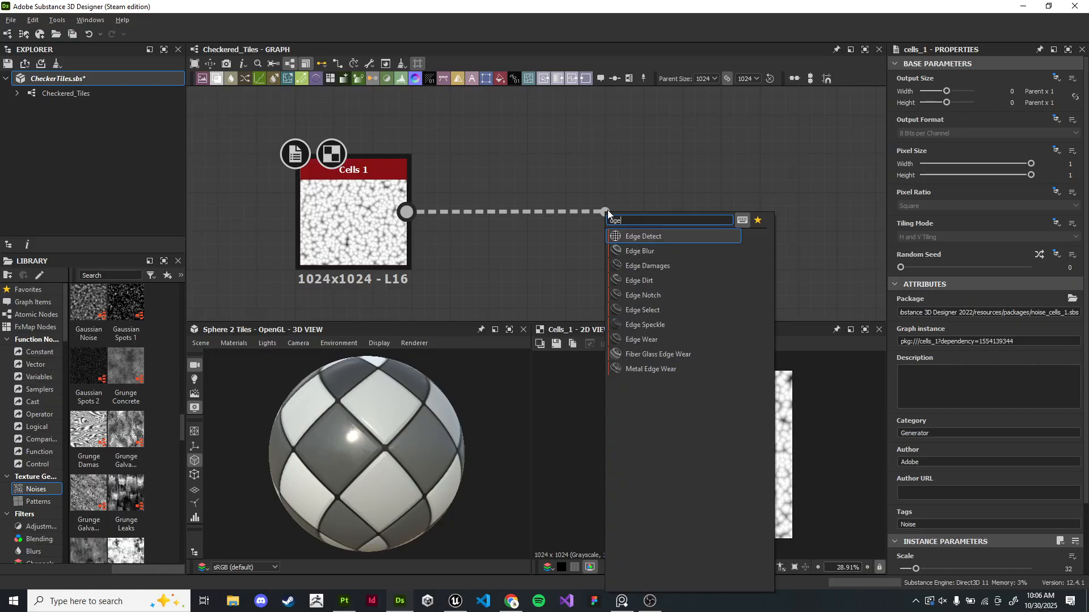
key(Return)
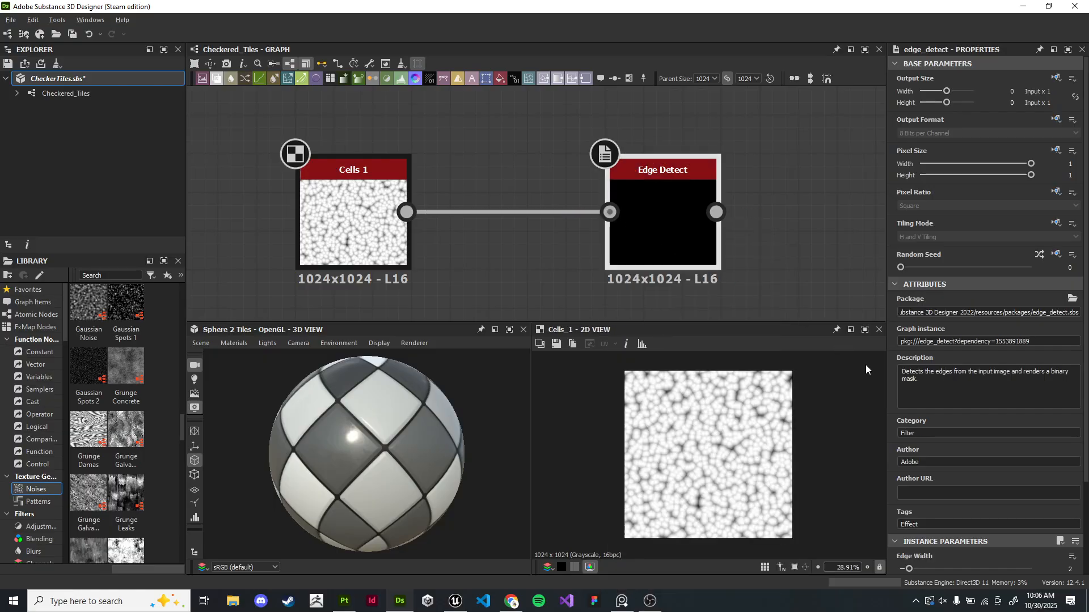
- Set the Edge Detect's Edge Width about 7.62, Edge Roundness about 10.53, Tolerance 1, and Invert to True
double_click(711, 253)
scroll(983, 509, down, 2)
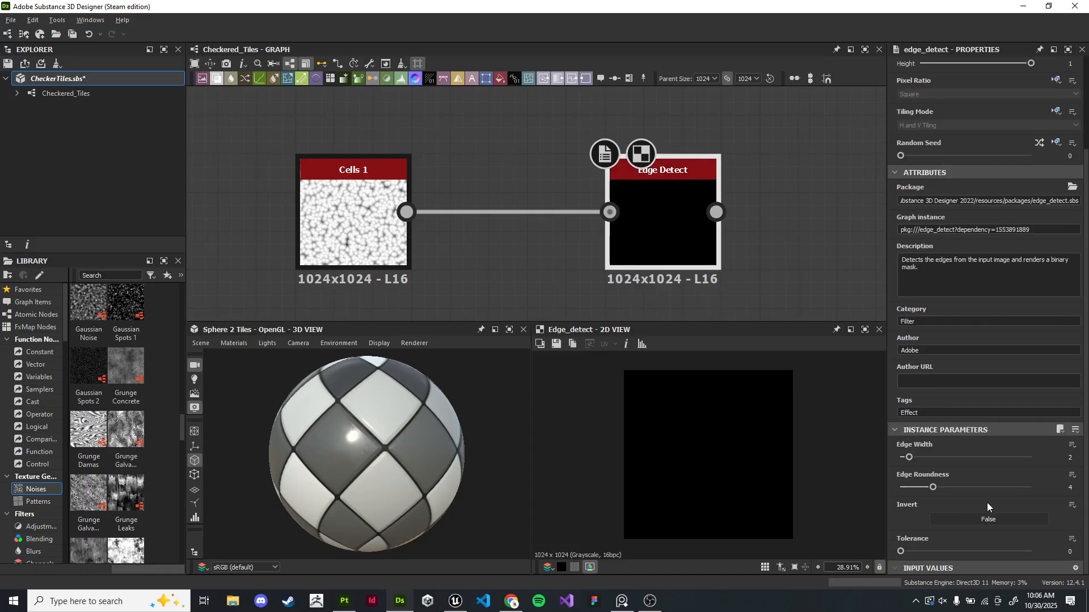
drag(934, 489, 943, 458)
scroll(764, 445, up, 3)
drag(901, 551, 996, 544)
drag(917, 488, 968, 487)
drag(996, 551, 1046, 547)
scroll(721, 462, up, 4)
click(987, 519)
mouse_move(967, 486)
mouse_down()
mouse_move(914, 487)
mouse_move(986, 486)
mouse_up()
drag(1029, 457, 948, 457)
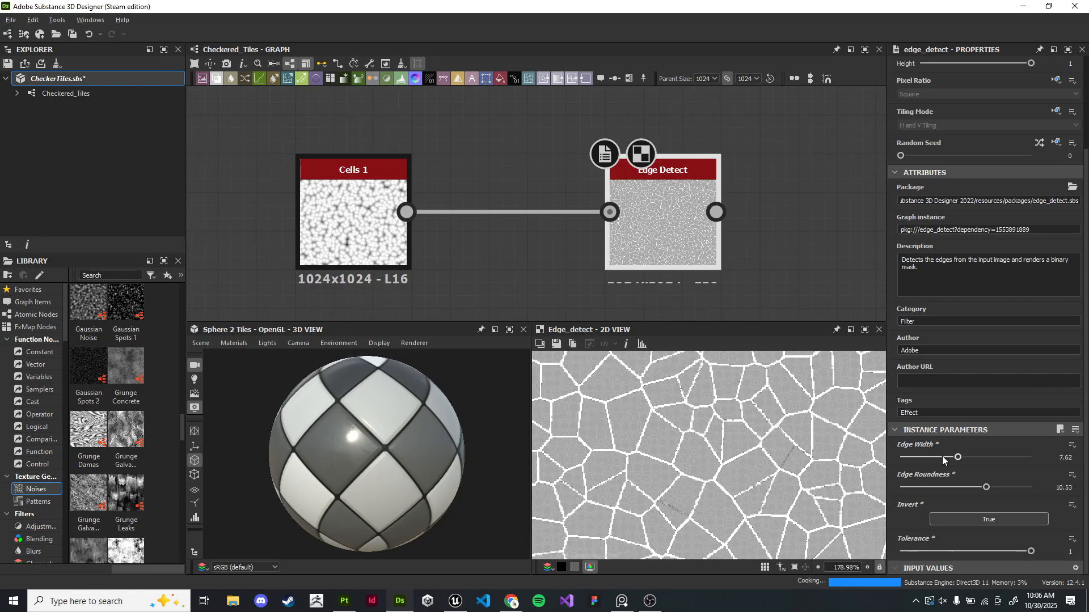
- Delete the Cells 1 noise node feeding the Edge Detect
scroll(785, 454, up, 3)
scroll(806, 458, down, 4)
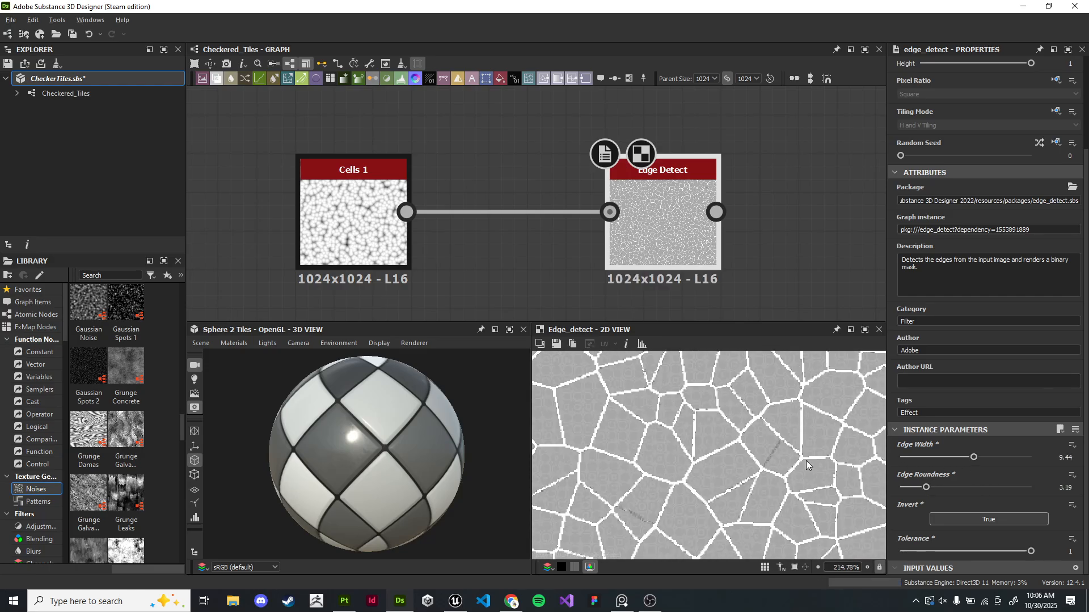
scroll(598, 288, down, 5)
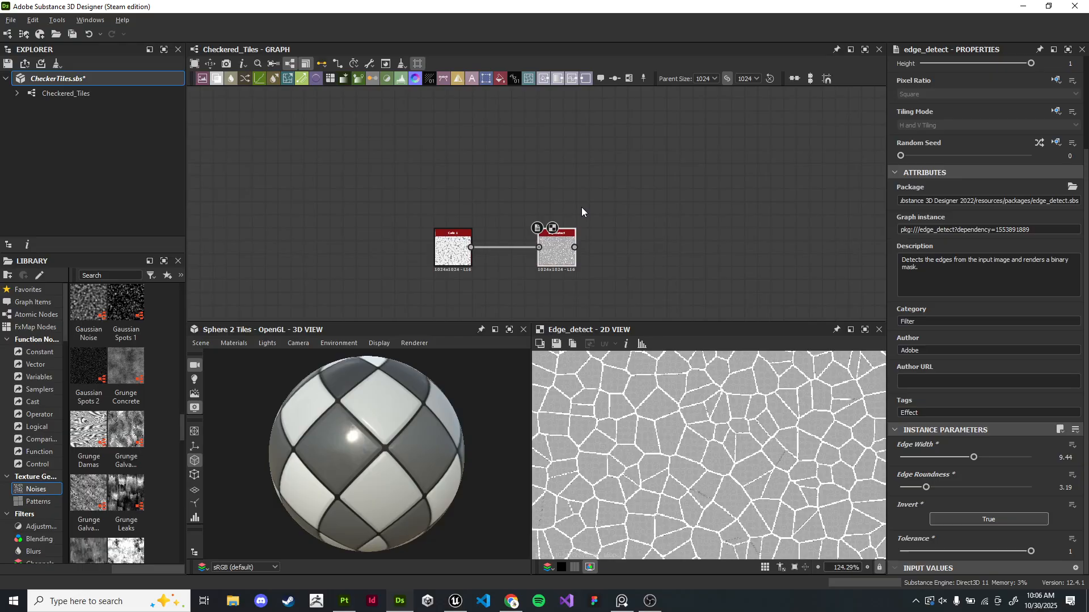
scroll(448, 249, up, 4)
click(456, 244)
key(Delete)
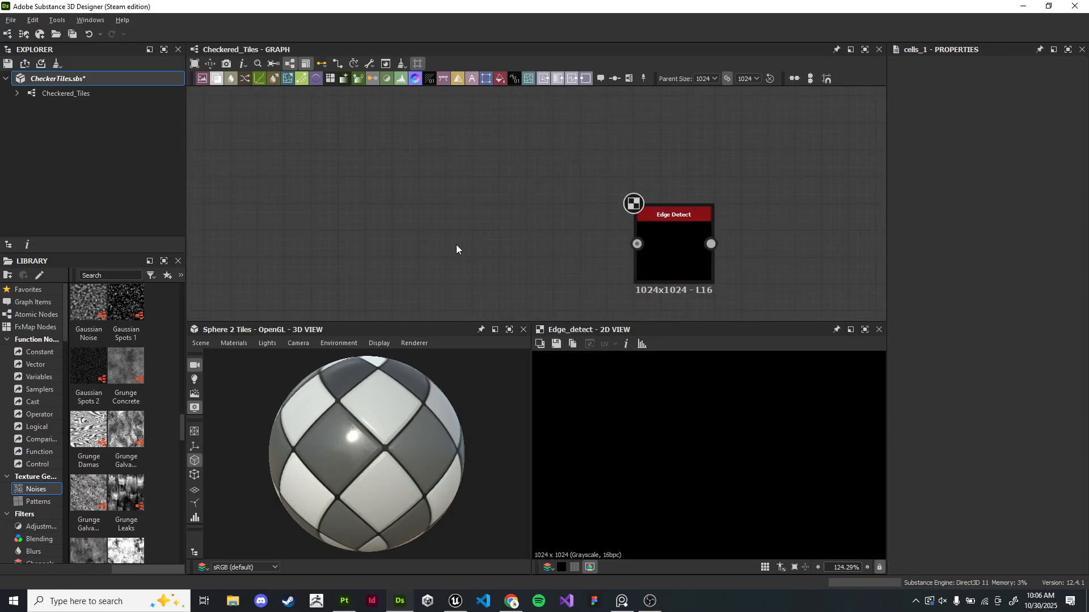
- Add a Grunge Map 008 noise, connect it to the Edge Detect input, and preview the Edge Detect
scroll(140, 424, down, 5)
drag(88, 428, 422, 227)
scroll(448, 249, up, 4)
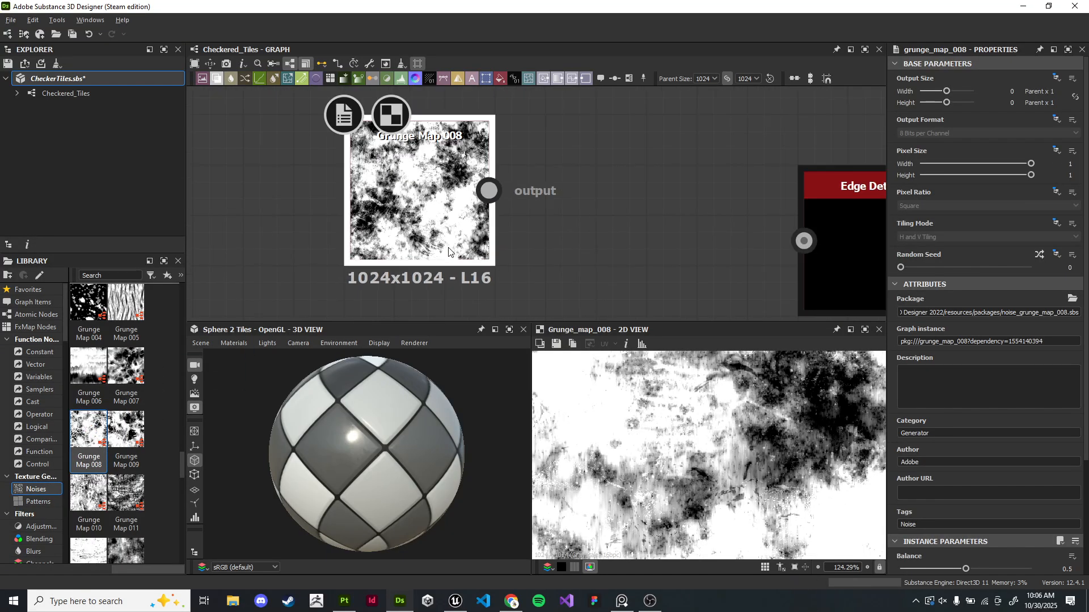
scroll(448, 250, down, 2)
drag(480, 200, 745, 242)
double_click(780, 250)
scroll(782, 408, down, 2)
scroll(792, 403, up, 2)
drag(436, 235, 605, 91)
middle_drag(786, 253, 629, 190)
scroll(747, 448, down, 5)
scroll(749, 449, up, 5)
scroll(737, 428, up, 3)
middle_drag(781, 400, 706, 494)
middle_drag(678, 400, 851, 448)
scroll(835, 454, down, 3)
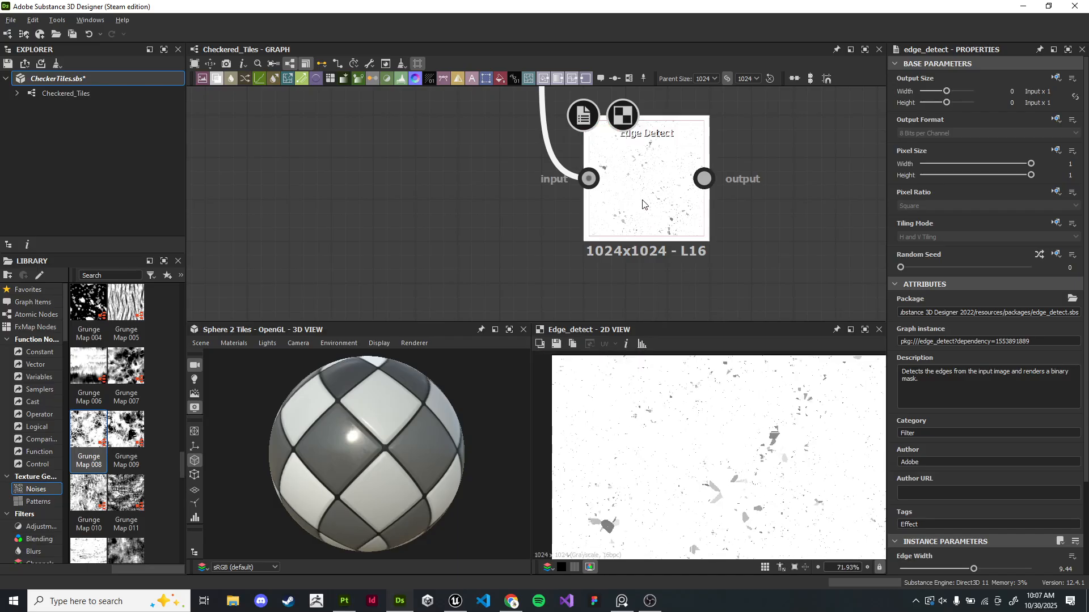
- Set the Edge Detect's Edge Width about 8.53, Edge Roundness about 6.16, Tolerance about 0.46, and Invert to False
scroll(989, 516, down, 2)
mouse_move(974, 458)
mouse_down()
mouse_move(895, 457)
mouse_move(965, 457)
mouse_up()
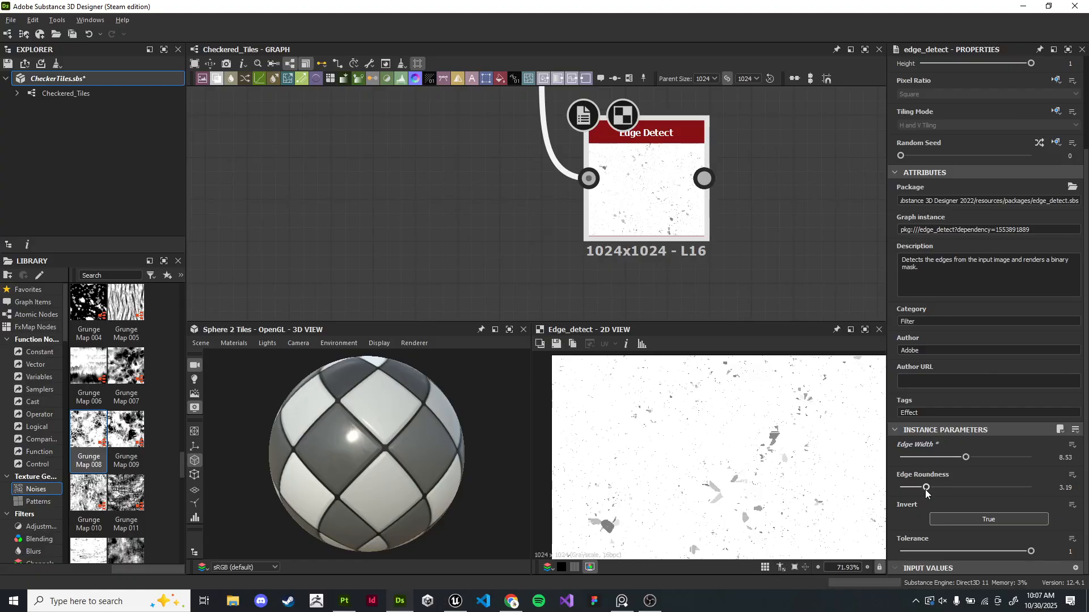
drag(900, 488, 950, 488)
click(972, 521)
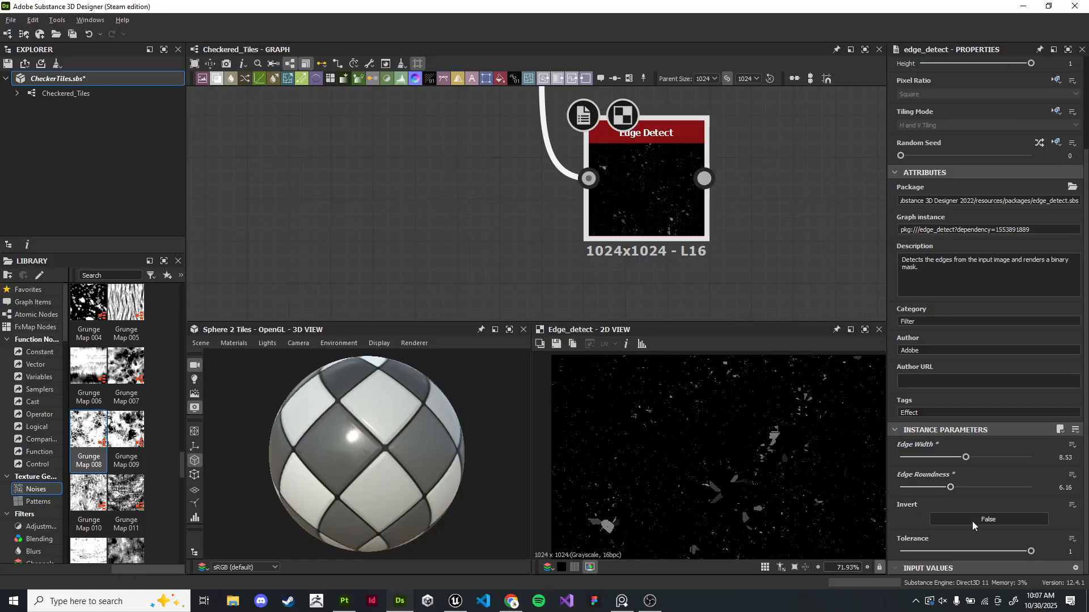
click(972, 520)
drag(1031, 551, 960, 550)
click(980, 520)
click(980, 519)
click(978, 519)
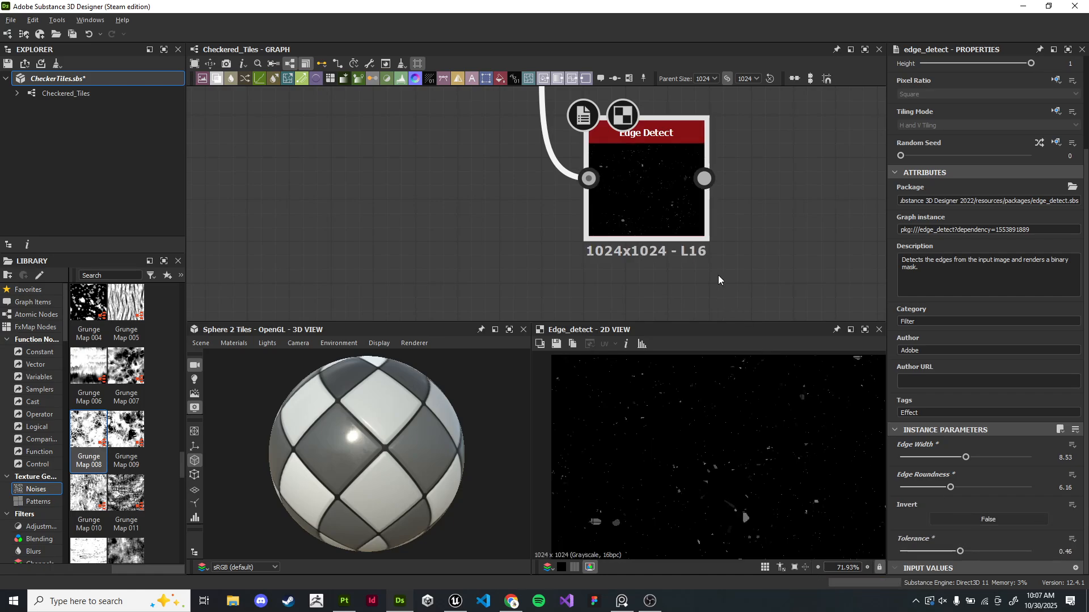
scroll(703, 238, down, 4)
middle_drag(673, 158, 537, 162)
drag(499, 149, 393, 133)
drag(579, 152, 521, 154)
middle_drag(475, 177, 505, 162)
scroll(482, 218, up, 3)
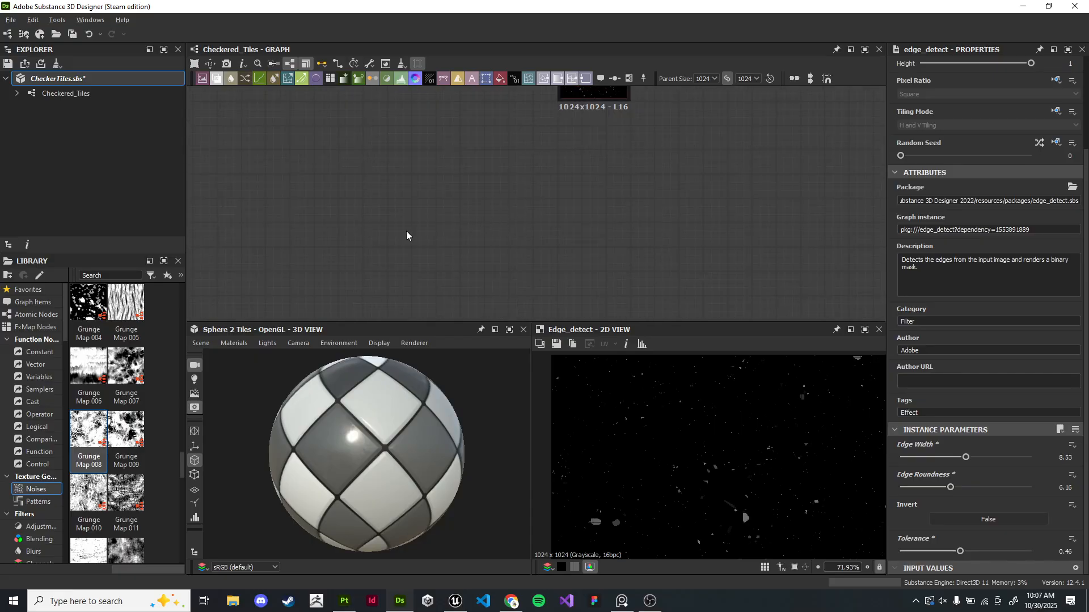
- Search the library for cell, add a Cells 1 noise, and connect a Histogram Range node to its output
scroll(146, 416, down, 6)
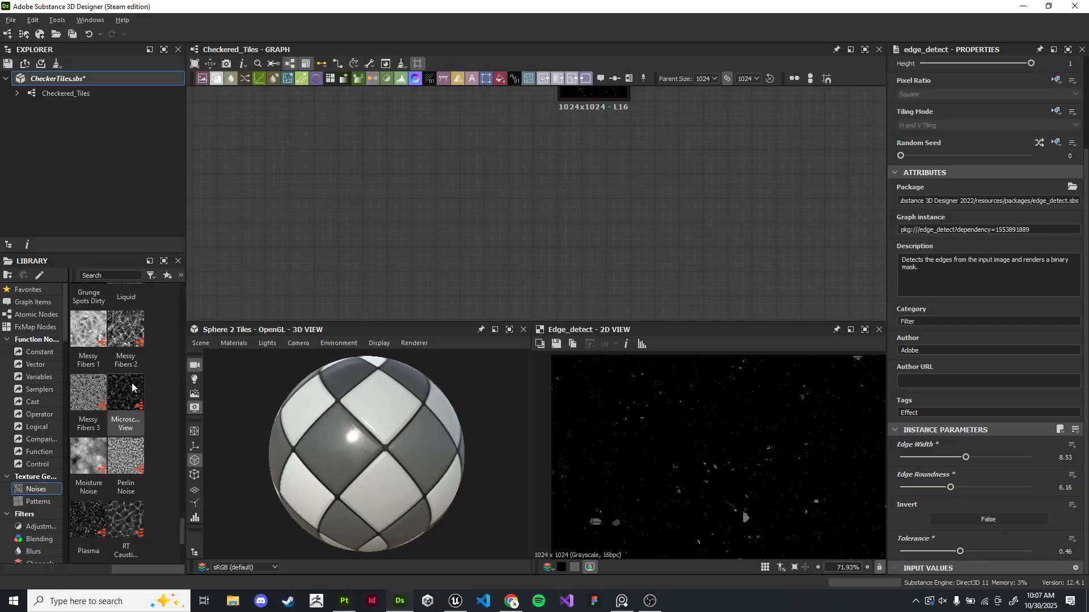
scroll(133, 389, down, 3)
scroll(133, 389, up, 6)
scroll(137, 387, up, 9)
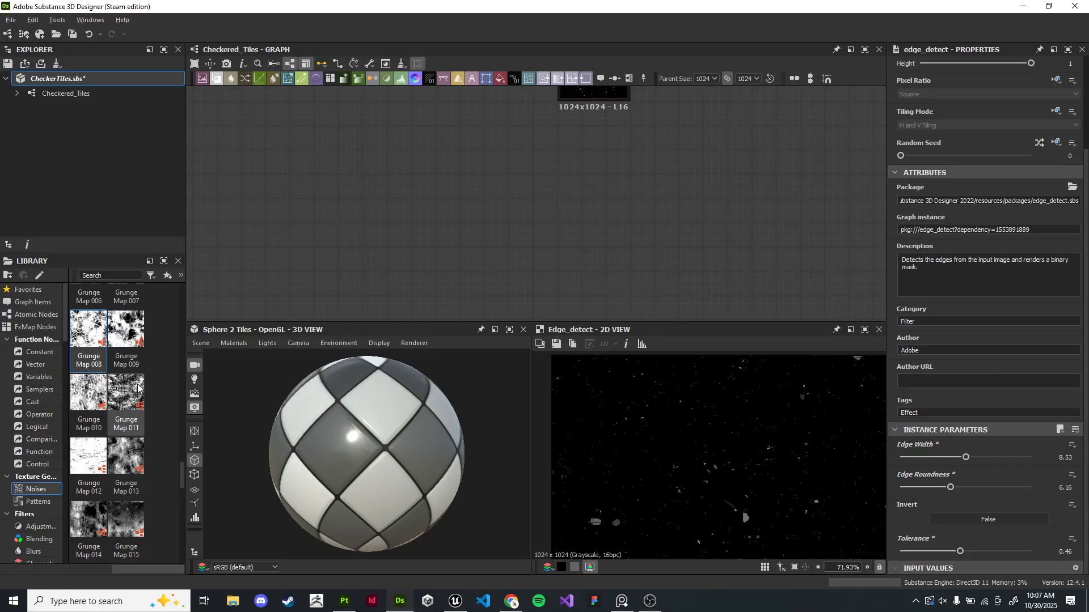
scroll(138, 387, down, 6)
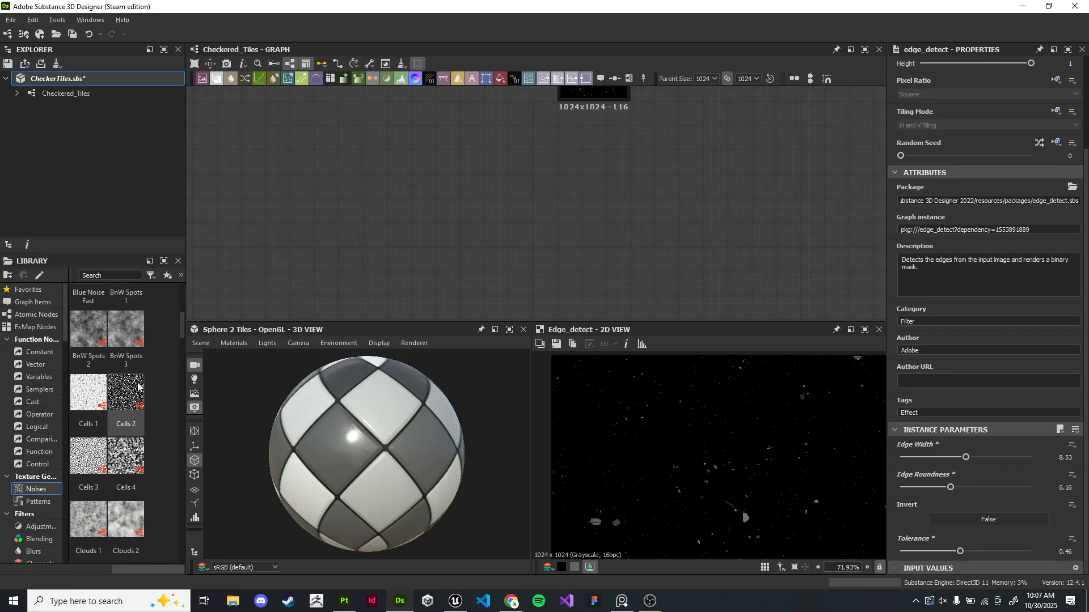
scroll(138, 386, down, 3)
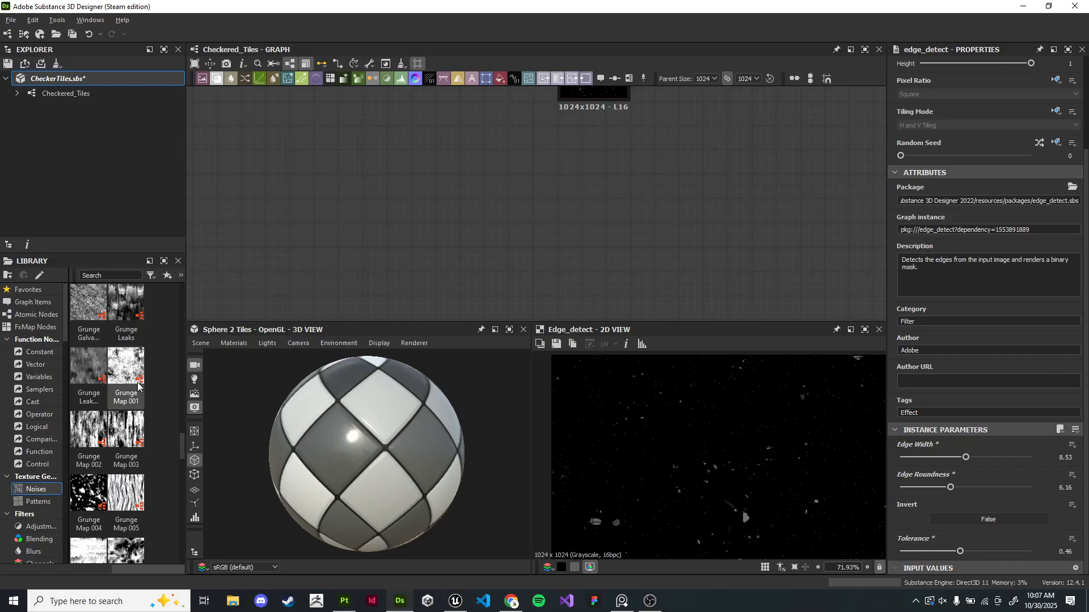
click(105, 273)
text(cell)
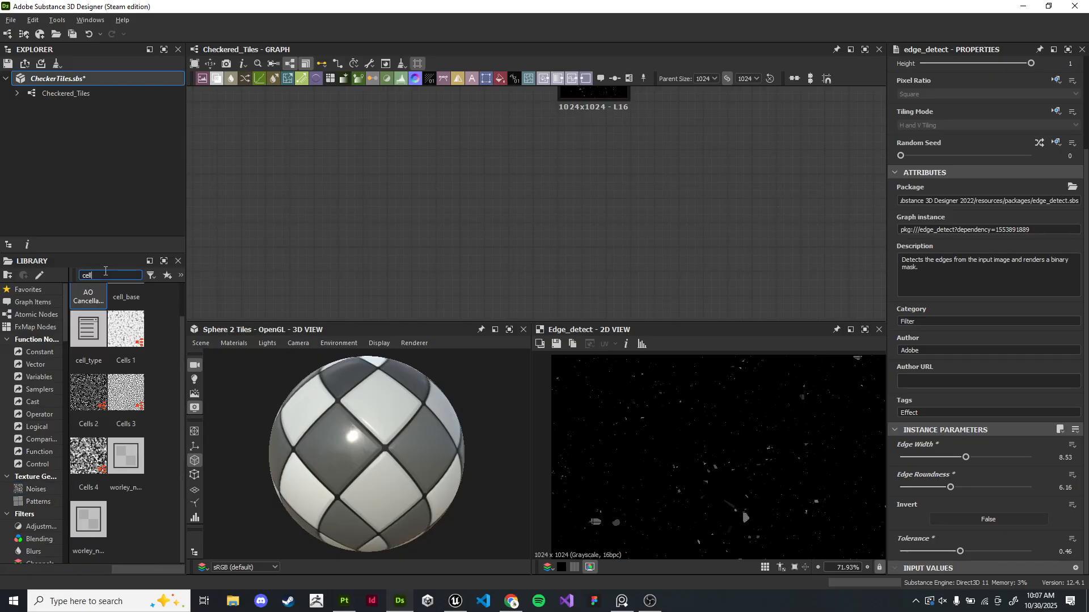
drag(125, 329, 581, 227)
scroll(462, 262, up, 3)
text(histo)
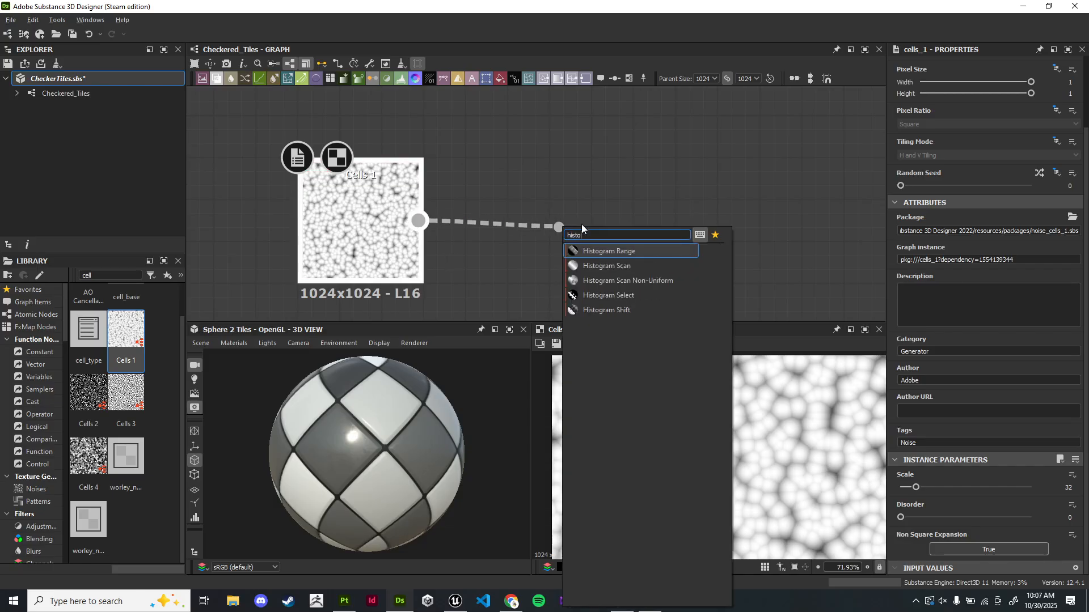
key(Return)
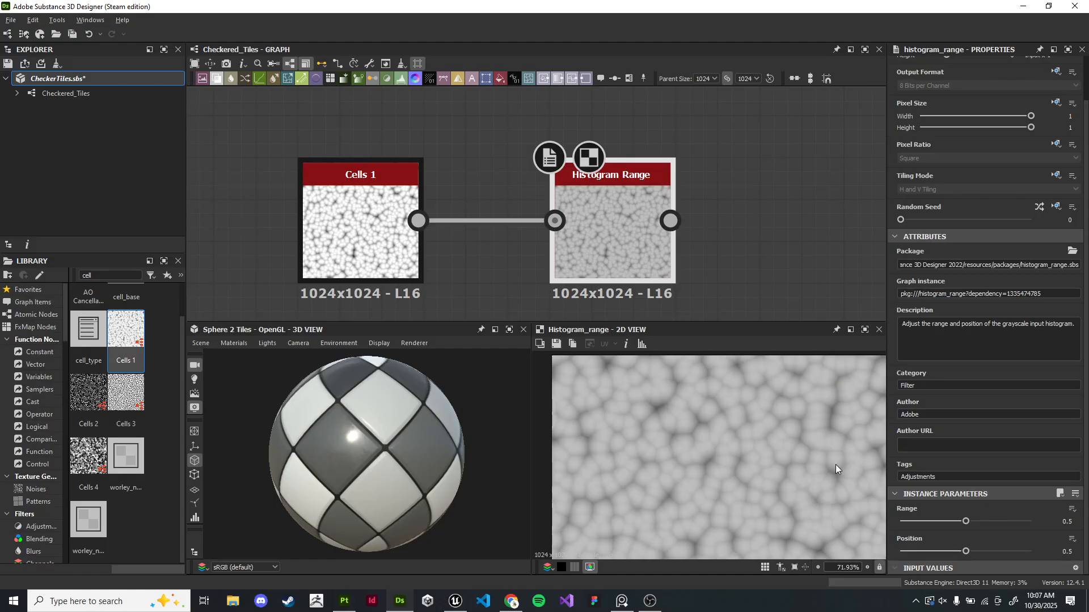
- Set the Histogram Range's Range to 1 and Position about 0.54
scroll(829, 445, up, 1)
drag(945, 522, 1058, 522)
mouse_move(958, 553)
mouse_down()
mouse_move(930, 553)
mouse_move(992, 550)
mouse_move(971, 552)
mouse_up()
scroll(404, 202, down, 3)
- Add a Levels node after the Histogram Range and adjust its input levels to darken the result
drag(551, 234, 580, 217)
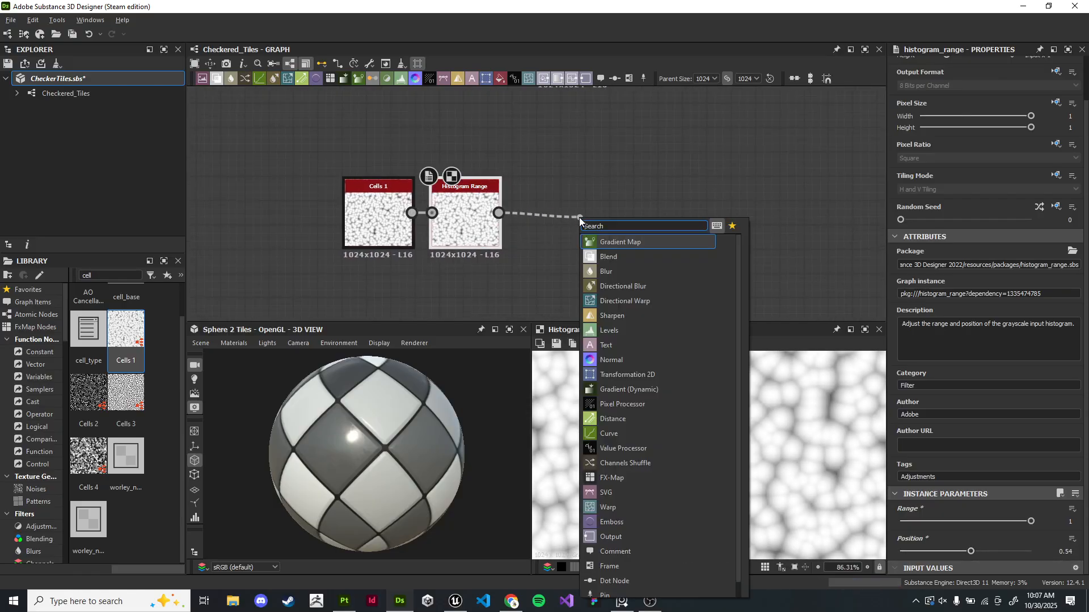
text(tile)
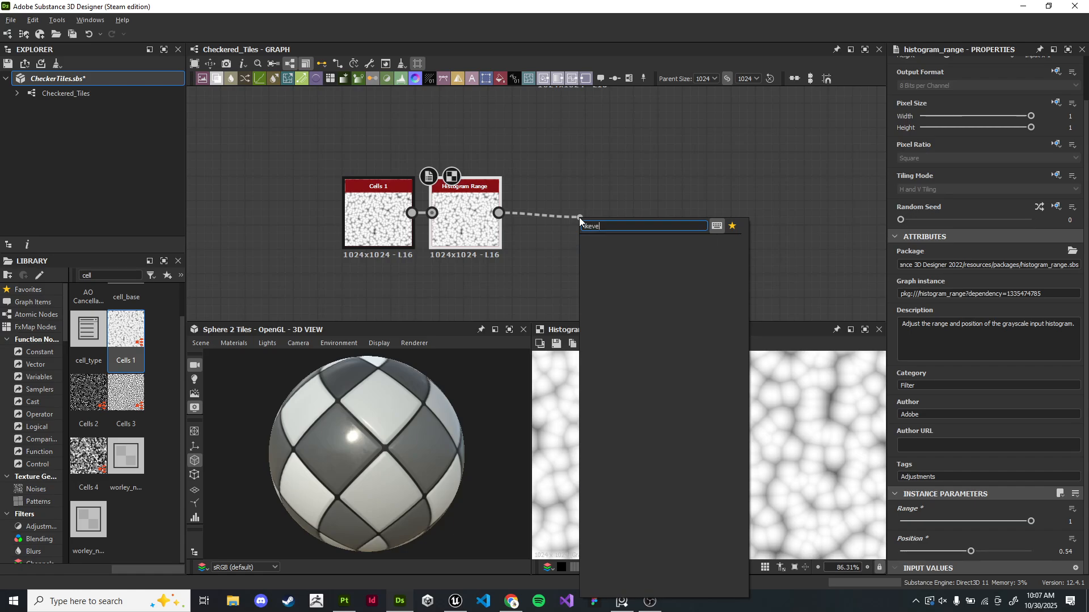
key(BackSpace)
key(BackSpace)
key(BackSpace)
key(BackSpace)
key(BackSpace)
text(e)
key(BackSpace)
text(level)
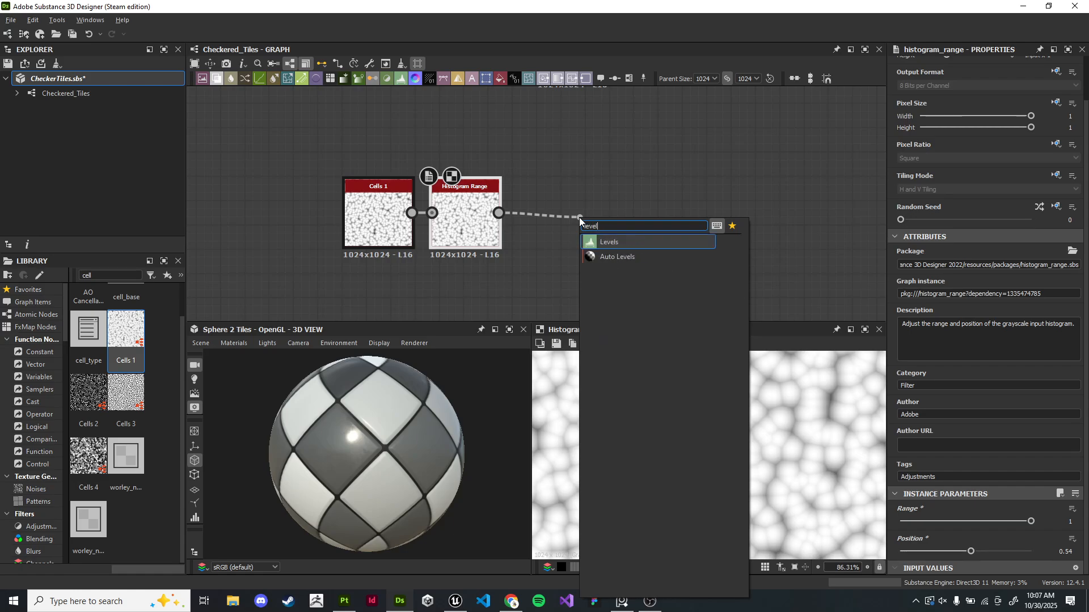
key(Return)
drag(1071, 432, 880, 437)
- Add a Blend node connected to the Levels output
drag(655, 213, 737, 313)
text(blend)
key(Return)
scroll(743, 313, down, 1)
middle_drag(743, 313, 741, 205)
drag(761, 200, 773, 220)
click(495, 206)
right_click(477, 232)
key(Escape)
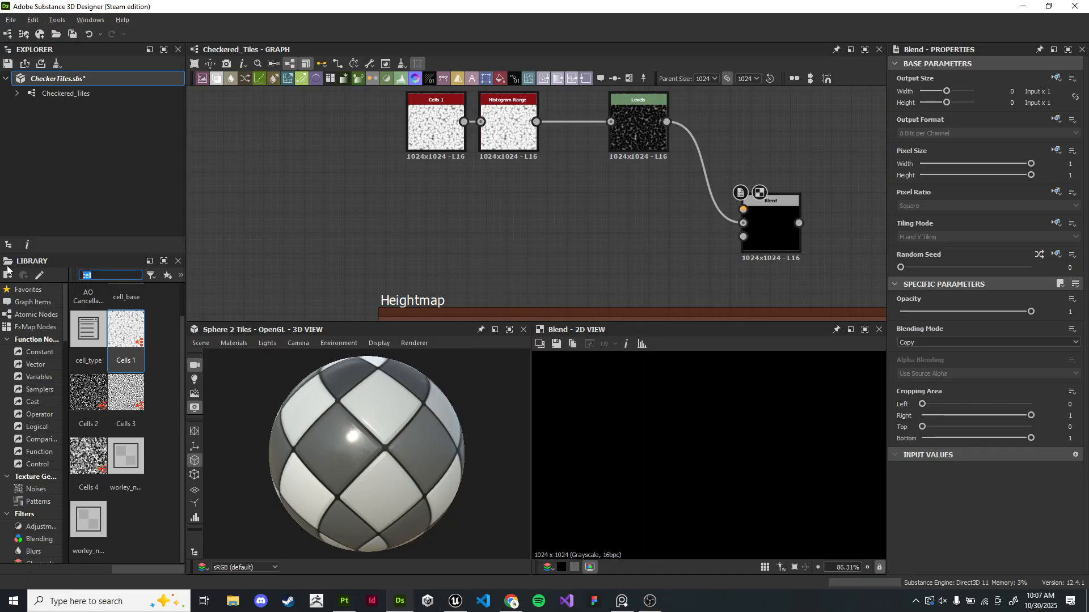
- Add a Grunge Map 001 noise and connect it to the Blend's foreground input
key(BackSpace)
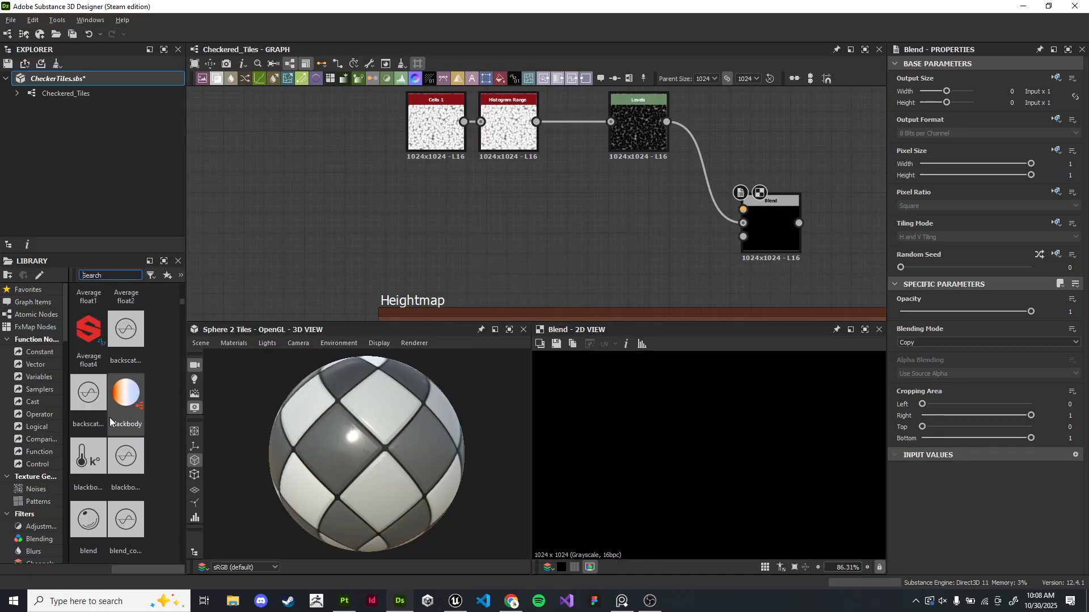
click(31, 490)
scroll(103, 417, down, 5)
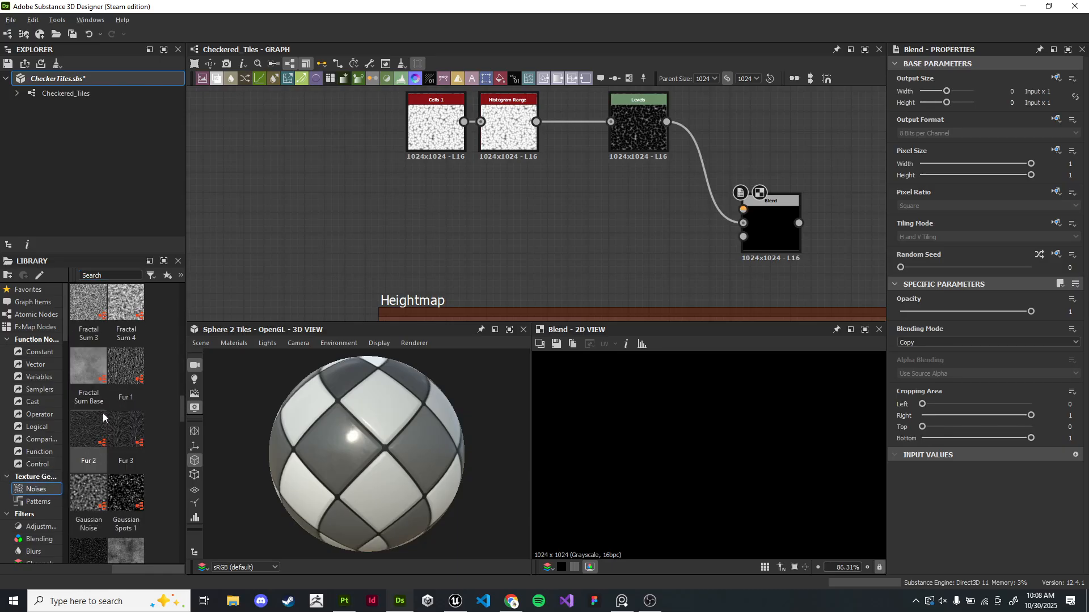
scroll(104, 417, down, 5)
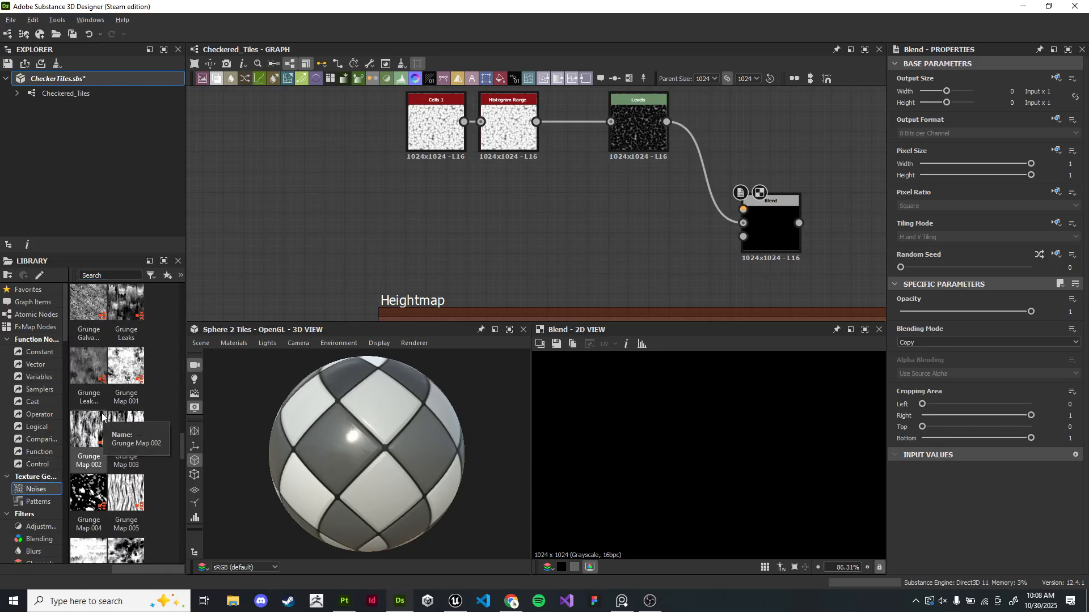
drag(126, 367, 649, 225)
scroll(549, 243, up, 1)
scroll(689, 240, up, 3)
middle_drag(689, 239, 533, 229)
drag(495, 190, 696, 162)
click(754, 170)
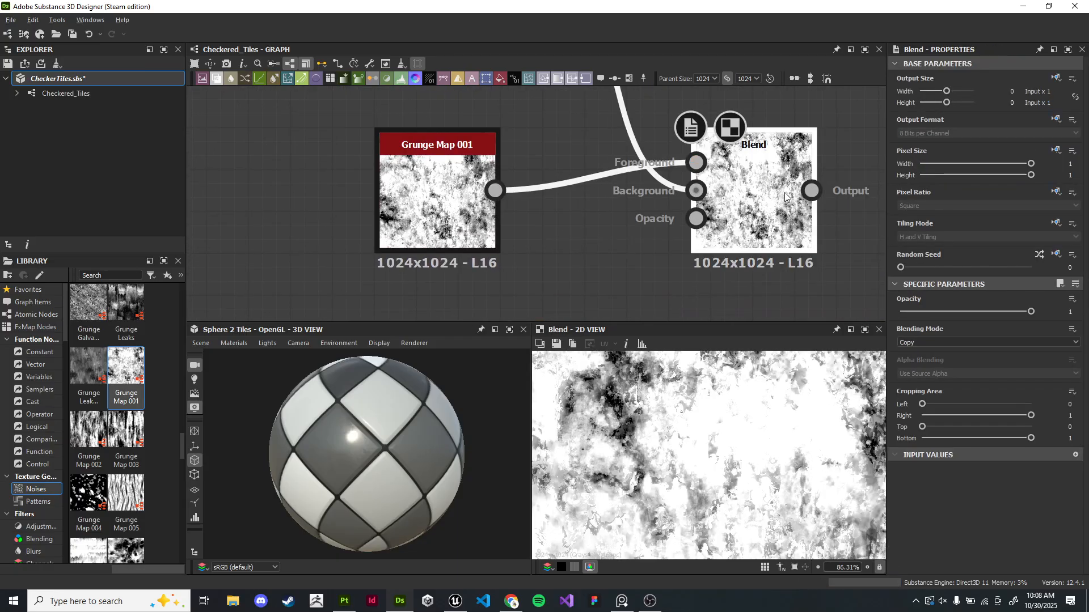
- Set the Blend's Blending Mode to Multiply
click(951, 341)
click(945, 374)
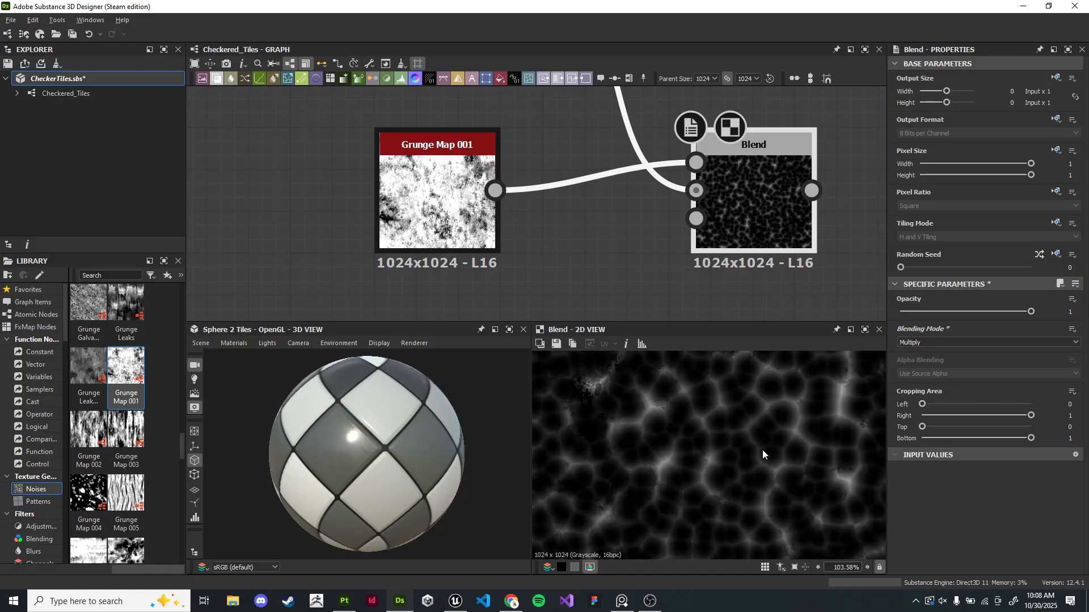
scroll(596, 199, down, 3)
click(597, 198)
click(471, 184)
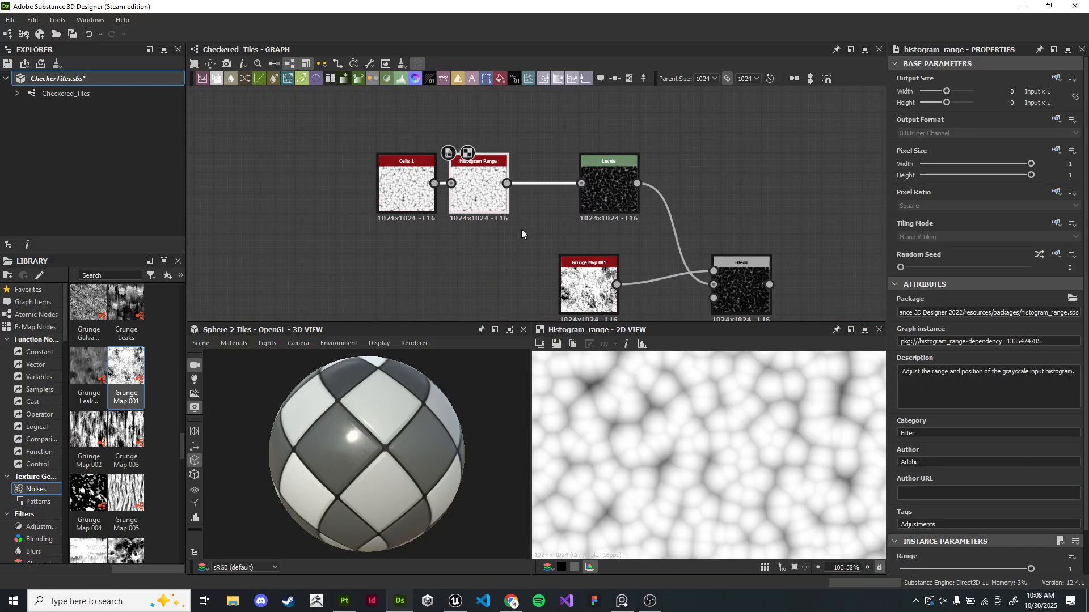
- Set the Cells 1 noise's Scale to 5
scroll(522, 229, up, 1)
click(379, 172)
key(f)
scroll(964, 510, down, 1)
drag(915, 535, 903, 538)
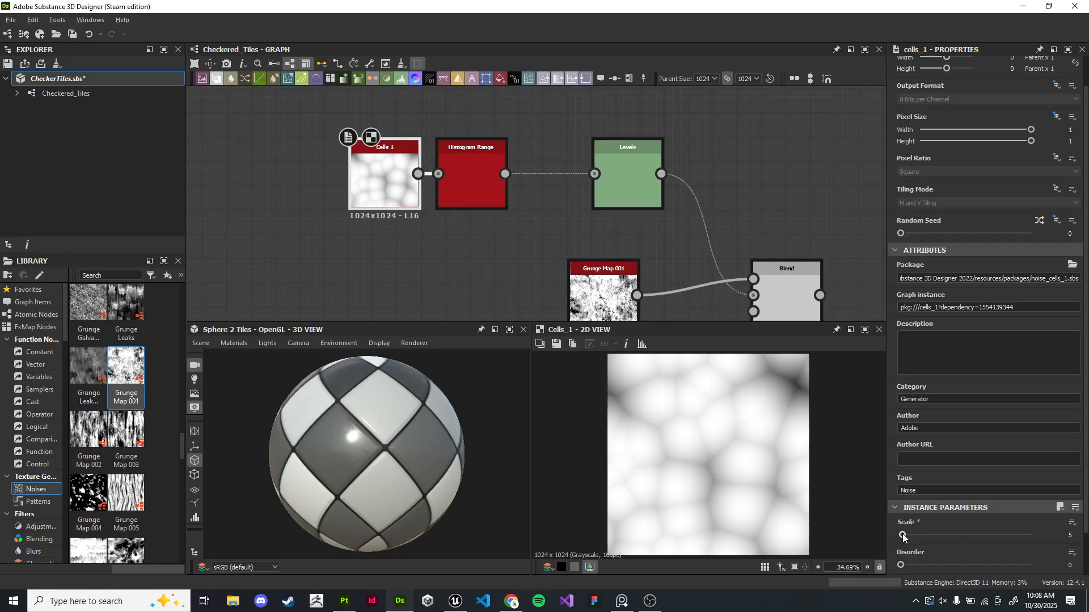
- Rearrange the Cells 1, Histogram Range, Levels and Blend nodes and preview them in the 2D view
double_click(449, 179)
drag(389, 192, 366, 190)
drag(483, 184, 495, 183)
double_click(617, 179)
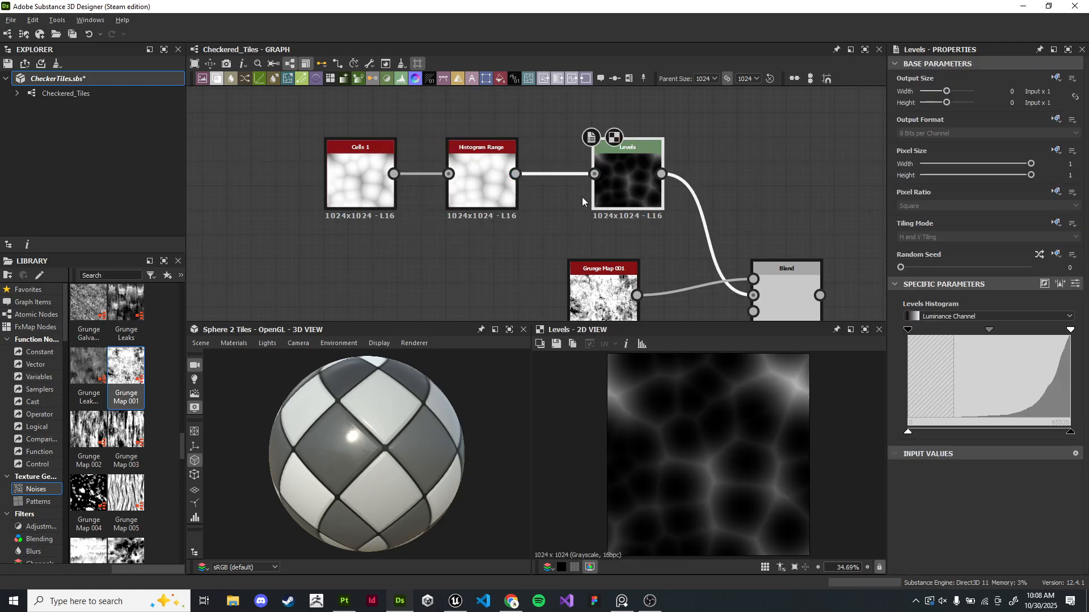
middle_drag(577, 195, 459, 162)
double_click(486, 267)
double_click(668, 277)
middle_drag(669, 277, 539, 223)
scroll(587, 240, down, 4)
scroll(522, 194, down, 3)
drag(358, 163, 418, 192)
scroll(555, 229, up, 6)
middle_drag(362, 222, 440, 172)
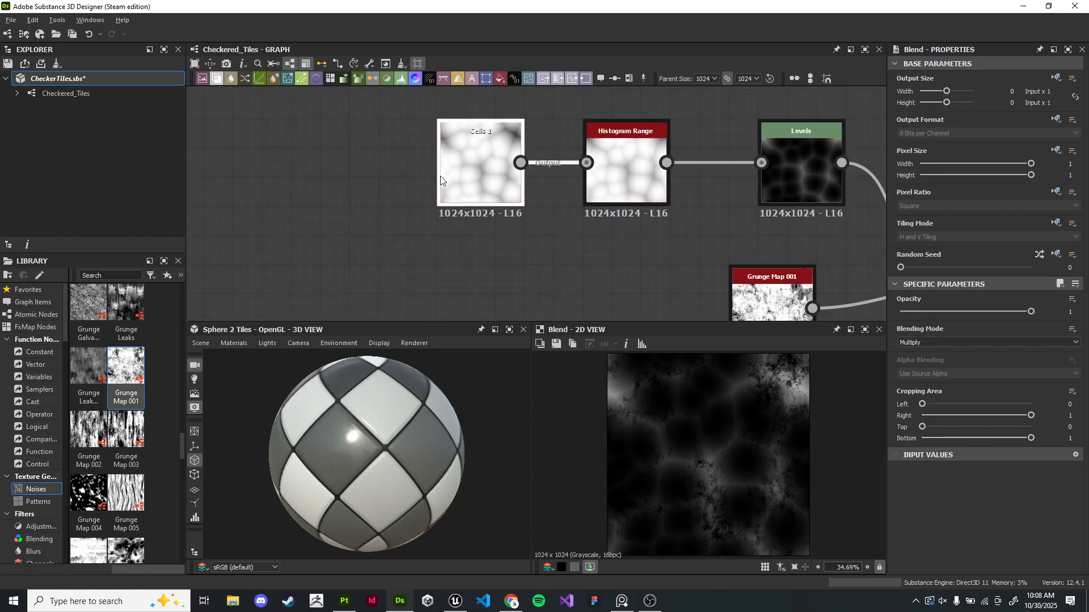
- Replace the Cells 1 noise with a Cells 2 noise feeding the Histogram Range
click(441, 173)
text(cells)
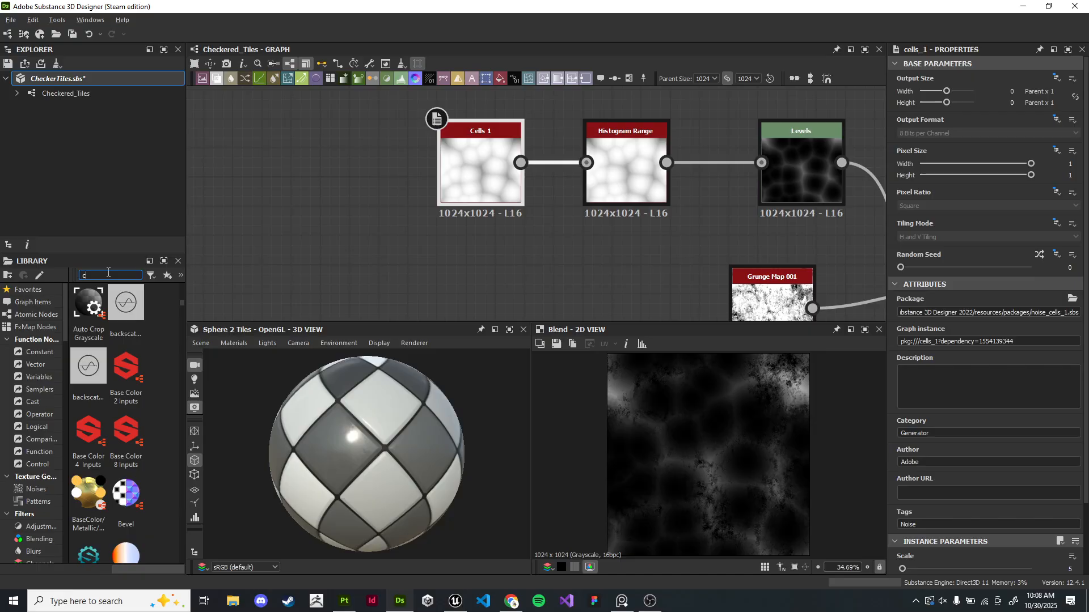
drag(126, 302, 586, 163)
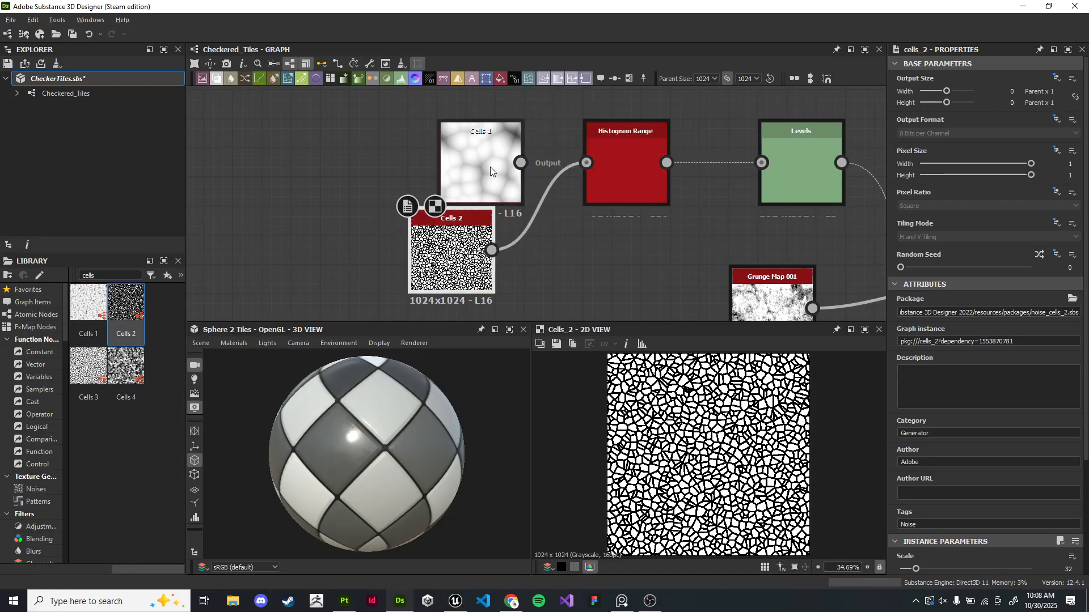
drag(480, 149, 418, 149)
key(Delete)
drag(450, 249, 480, 163)
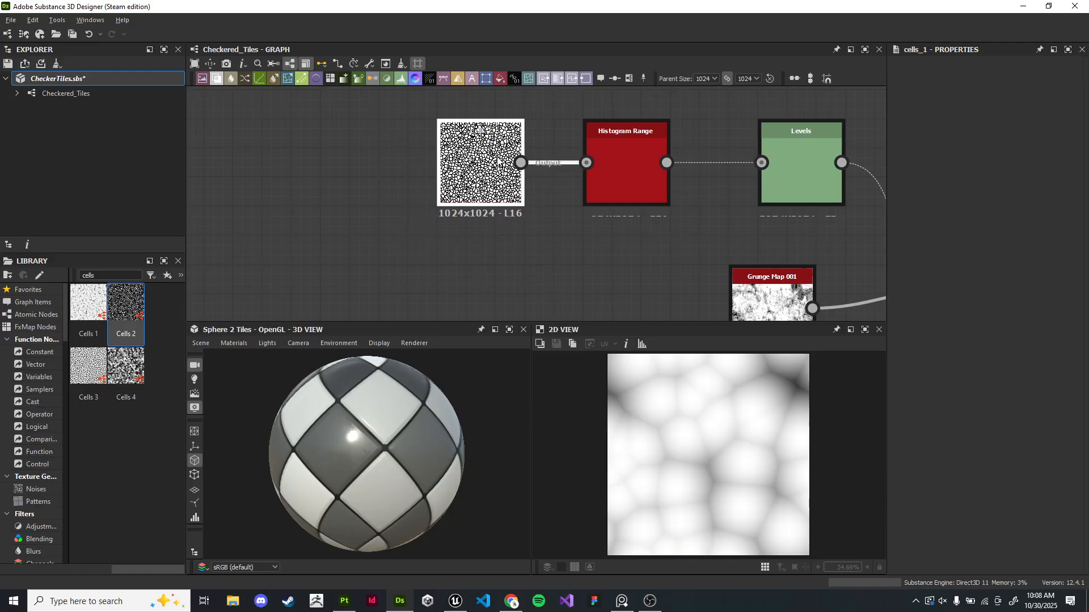
- Preview the Histogram Range, Levels, Grunge Map 001 and Cells 2 nodes in the 2D view
click(626, 170)
click(800, 181)
middle_drag(758, 222, 615, 155)
scroll(615, 154, up, 1)
scroll(627, 211, up, 3)
double_click(629, 241)
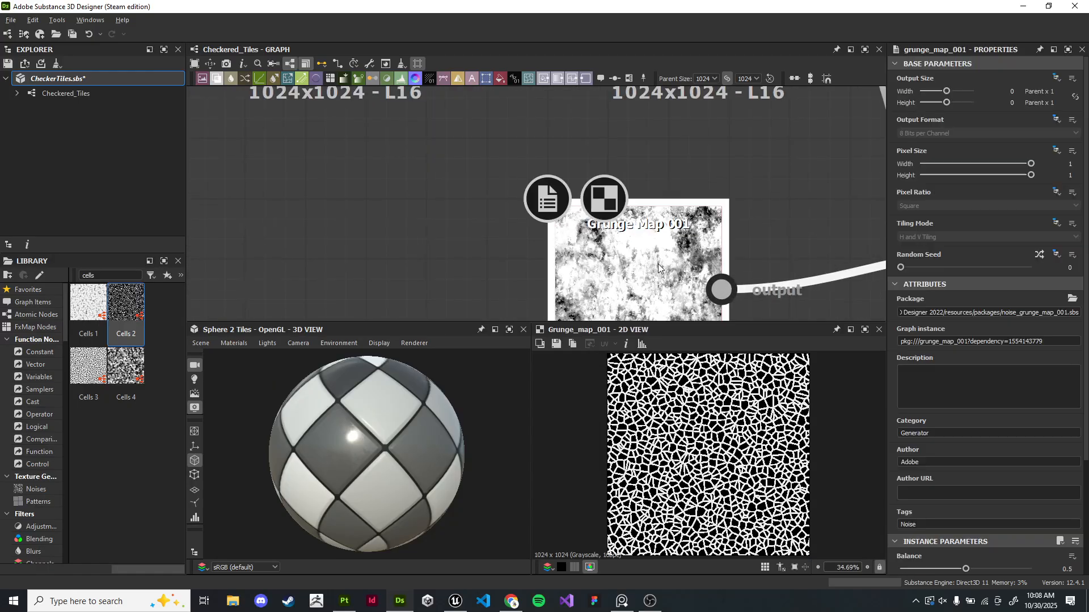
scroll(641, 244, down, 1)
middle_drag(709, 255, 502, 206)
double_click(779, 243)
scroll(643, 216, down, 2)
middle_drag(343, 155, 553, 220)
double_click(361, 128)
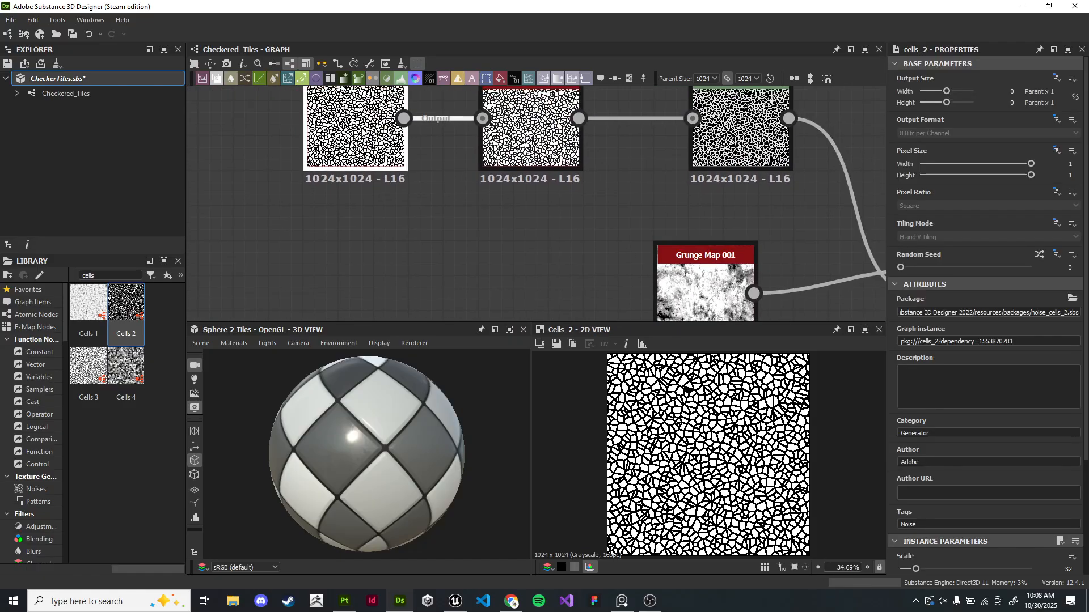
scroll(843, 468, down, 2)
scroll(989, 465, down, 3)
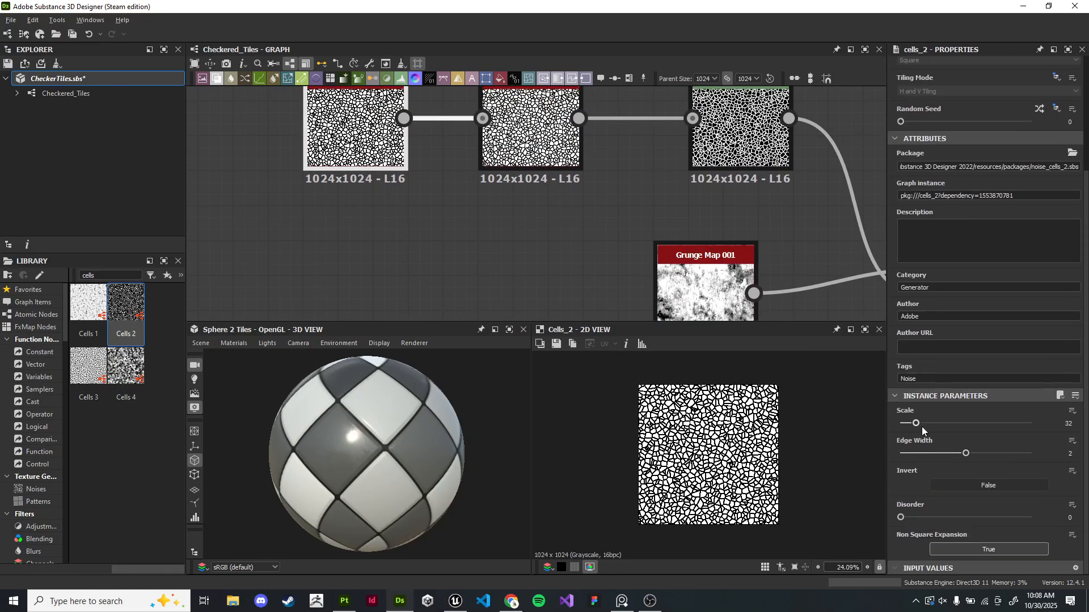
- Set the Cells 2 noise's Scale to 5 and its Edge Width to 0.35
drag(920, 423, 903, 424)
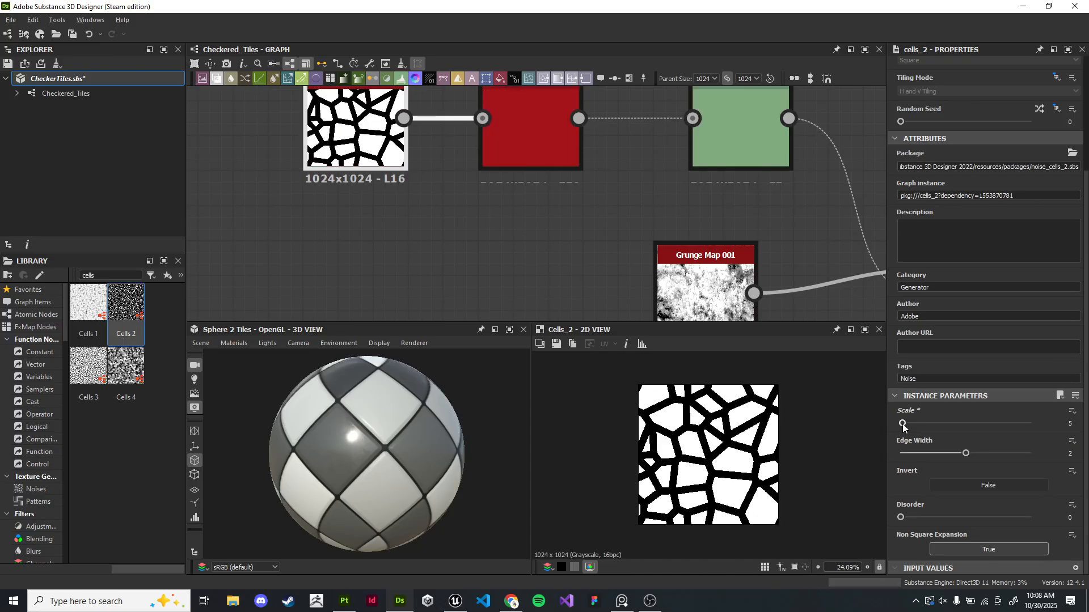
drag(943, 451, 911, 453)
scroll(741, 455, up, 4)
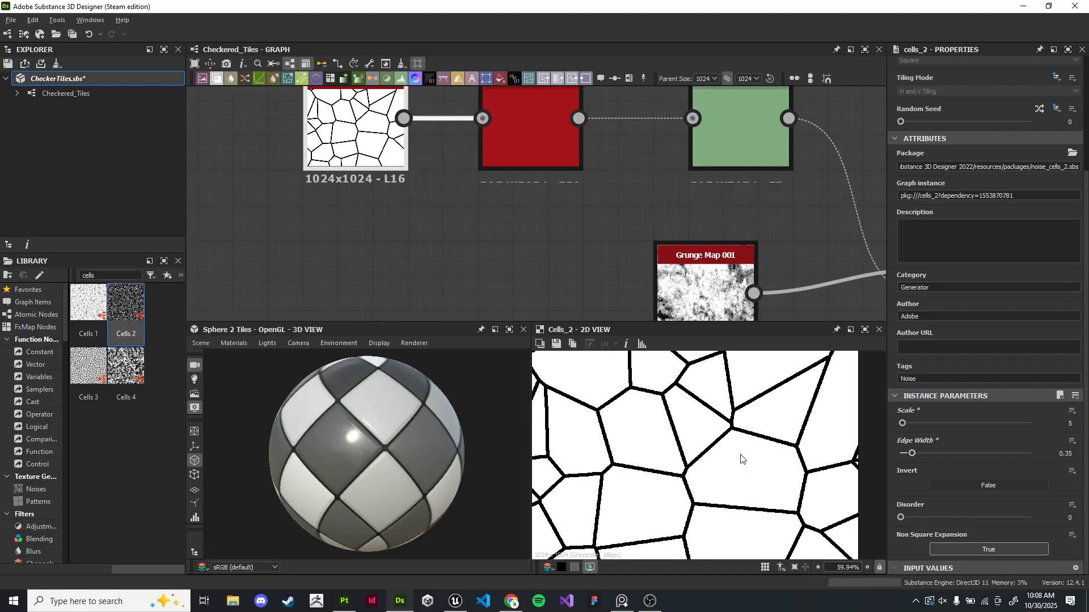
- Preview the Levels, Grunge Map 001 and Blend nodes of the cells branch in the 2D view
click(522, 125)
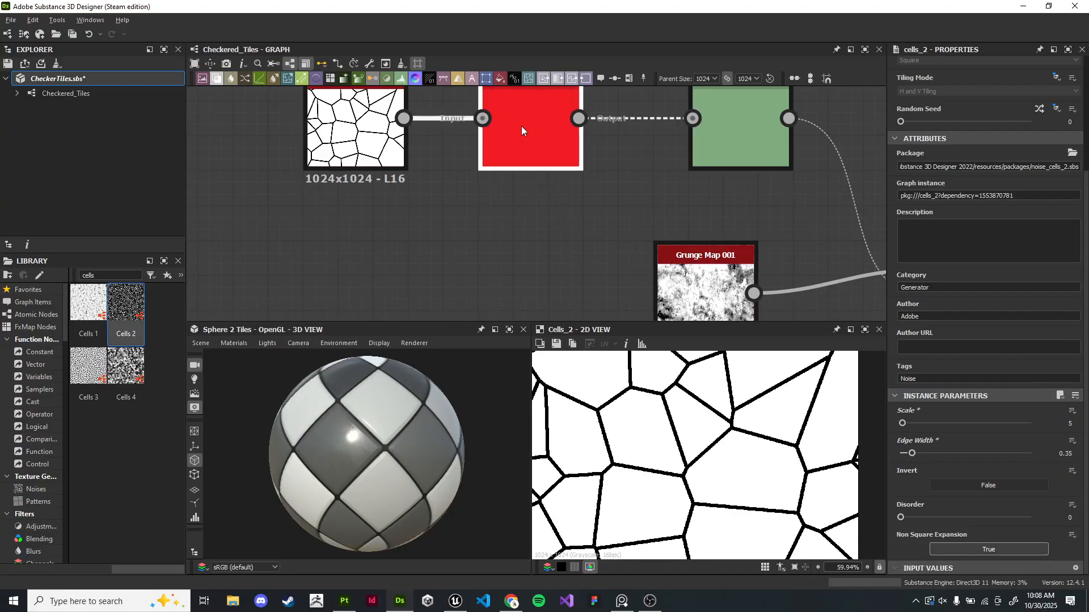
double_click(716, 151)
scroll(756, 250, down, 2)
middle_drag(756, 236, 590, 185)
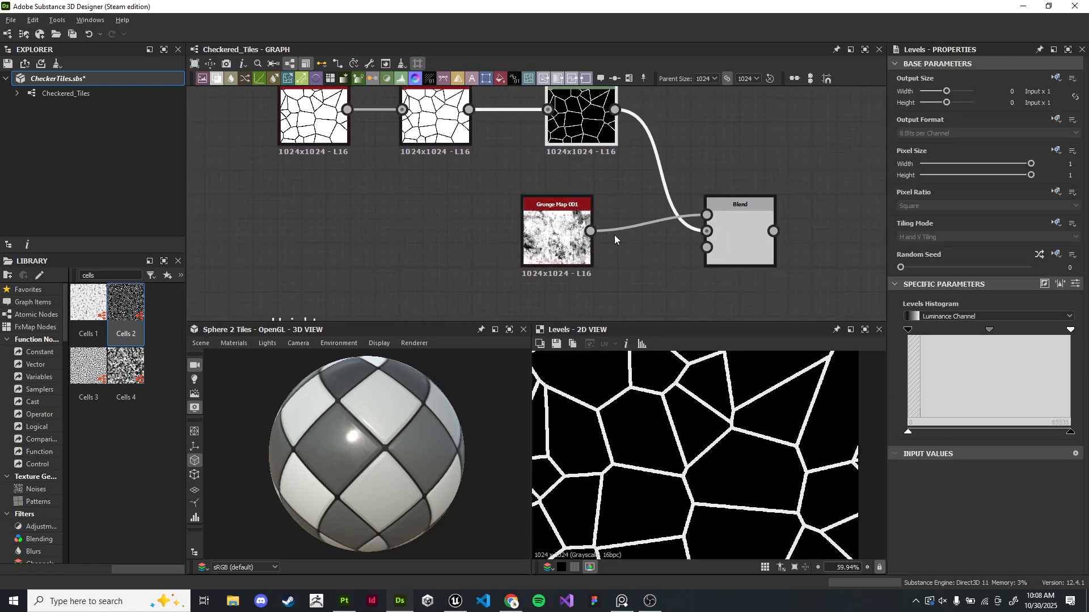
double_click(573, 236)
double_click(741, 234)
scroll(773, 441, down, 2)
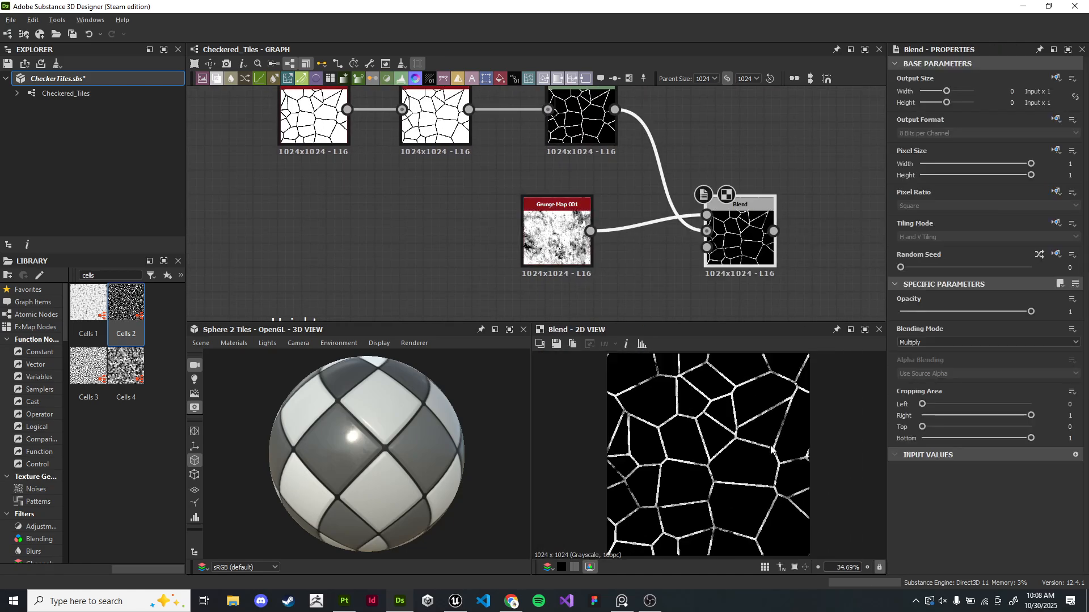
- Delete the Grunge Map 001, Blend and Levels nodes from the cells branch
click(559, 258)
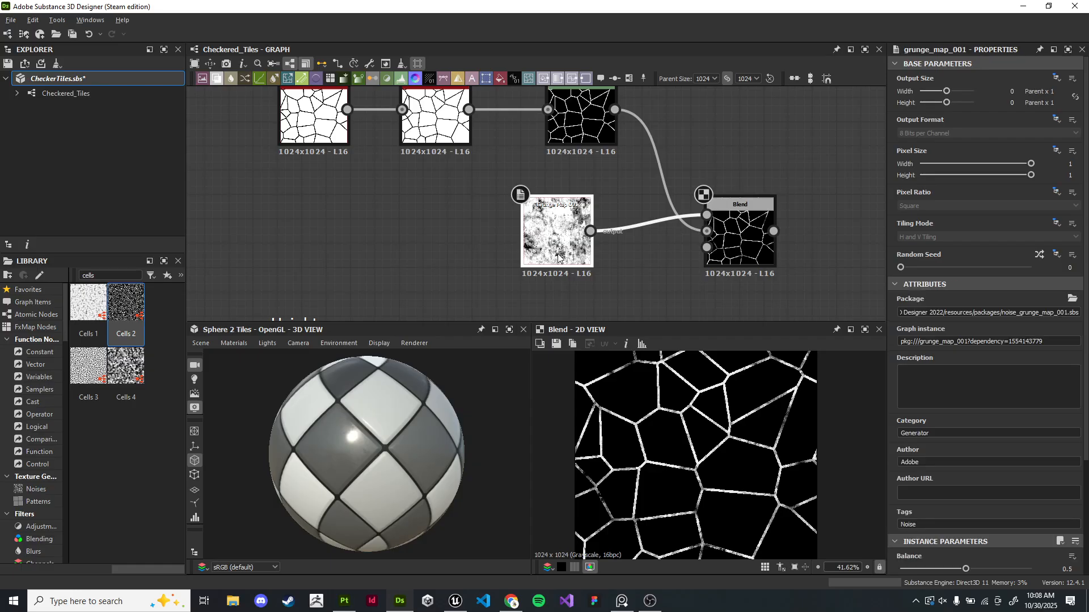
key(Delete)
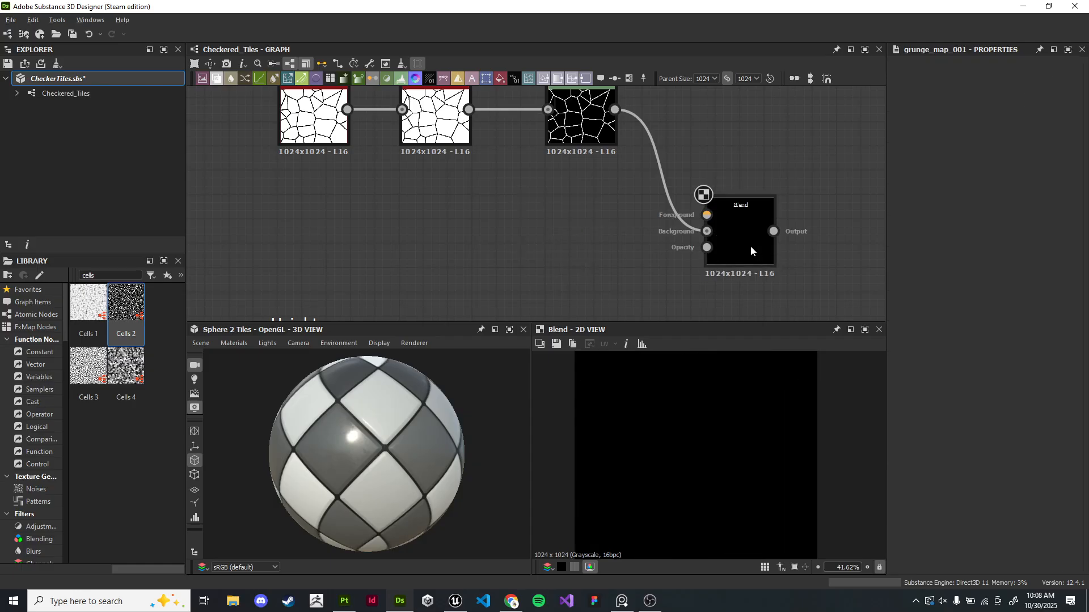
scroll(519, 167, down, 3)
middle_drag(566, 161, 519, 205)
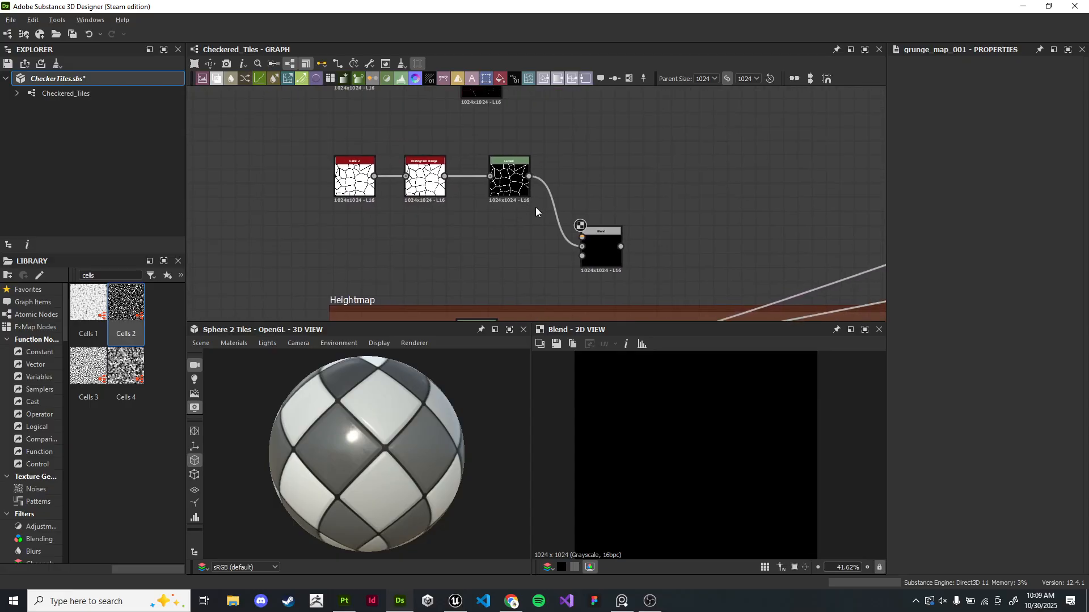
click(600, 241)
key(Delete)
click(511, 193)
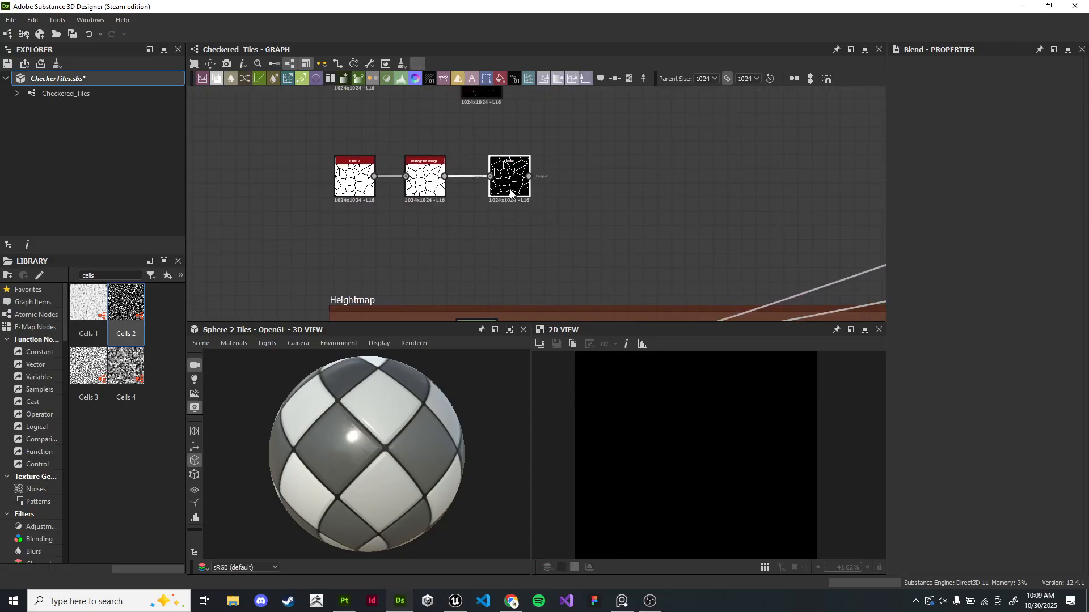
key(Delete)
- Add a Flood Fill node fed by the Histogram Range output
scroll(363, 187, up, 3)
double_click(440, 182)
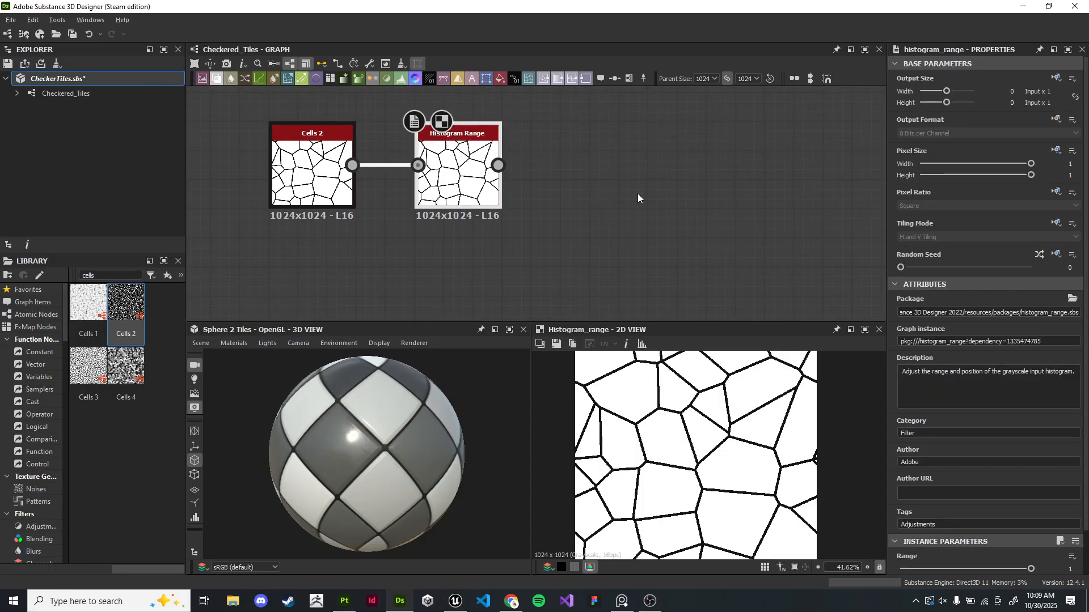
scroll(752, 444, down, 2)
drag(480, 175, 744, 159)
text(flood)
key(Return)
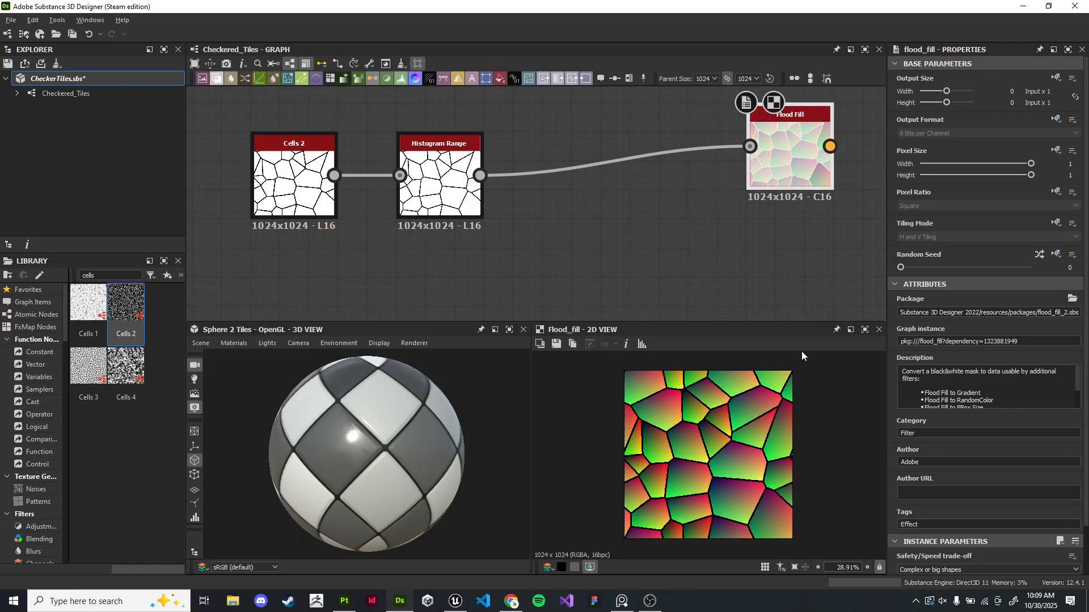
- Add a Flood Fill to Gradient node connected to the Flood Fill output
middle_drag(825, 182, 695, 244)
drag(696, 244, 645, 152)
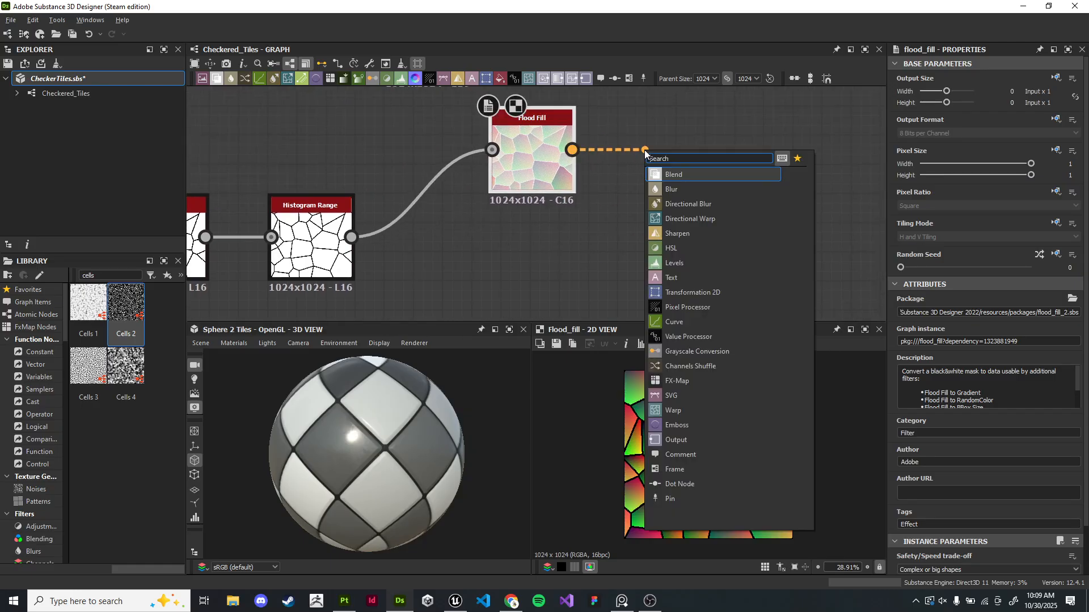
text(flo)
key(Down)
key(Down)
key(Down)
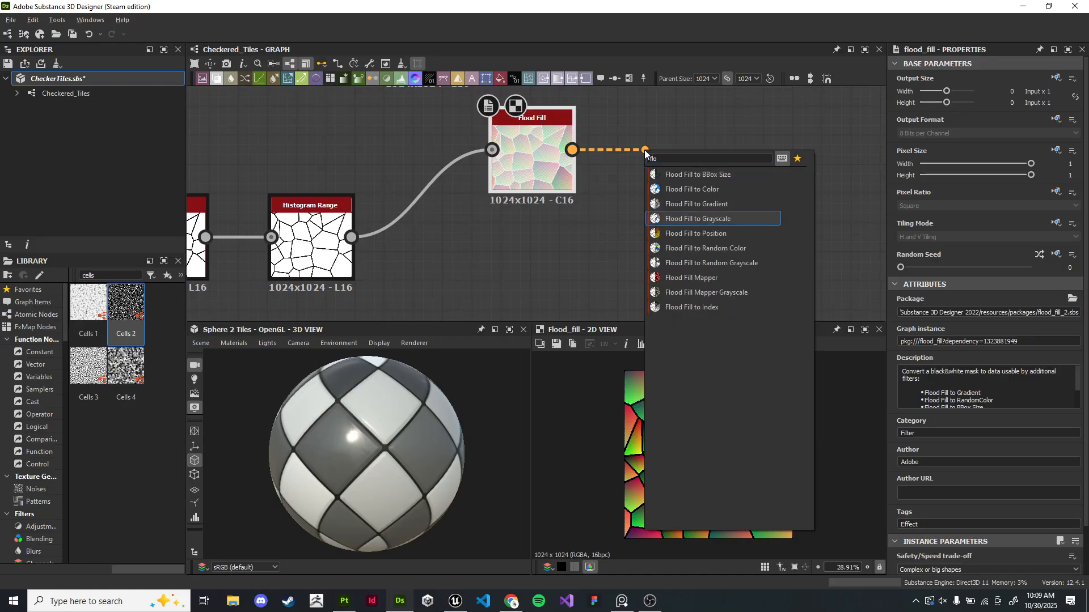
key(Up)
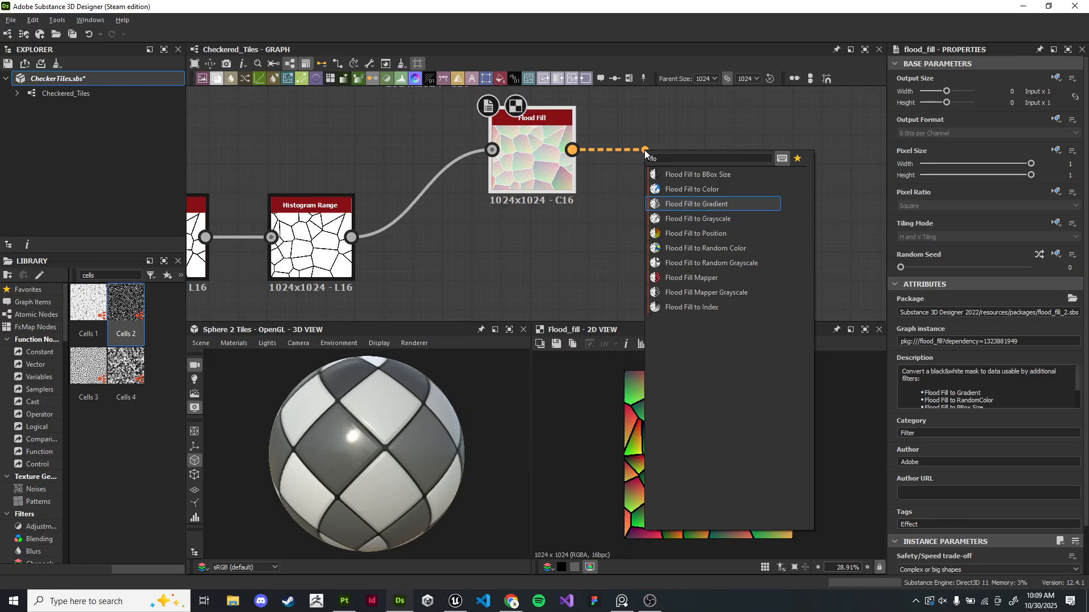
key(Return)
scroll(742, 406, up, 2)
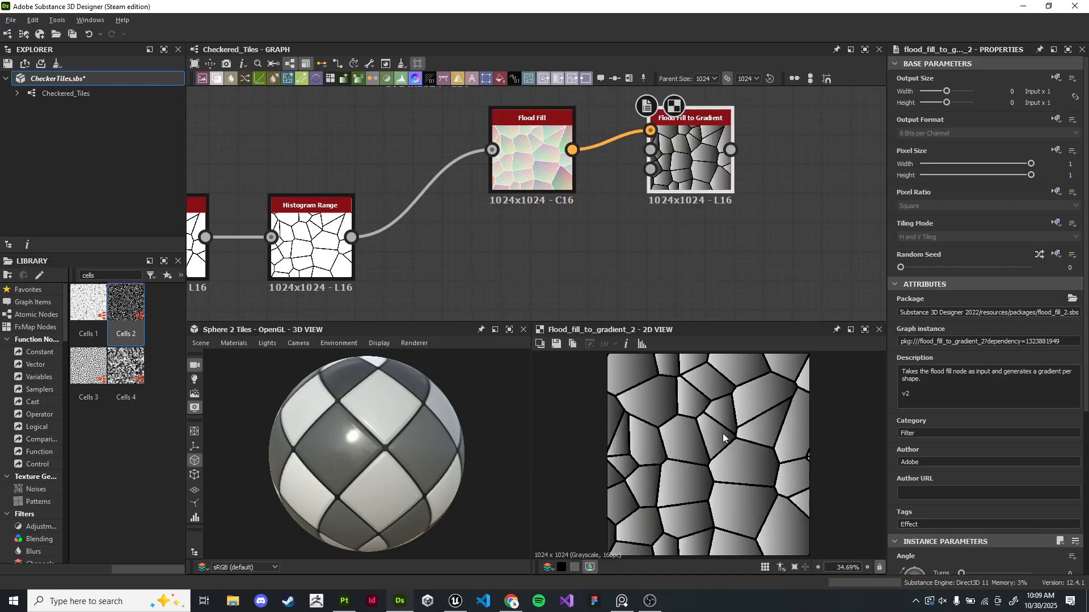
- Set the Flood Fill to Gradient's Angle Variation to 0.73
scroll(754, 182, up, 2)
scroll(771, 448, down, 1)
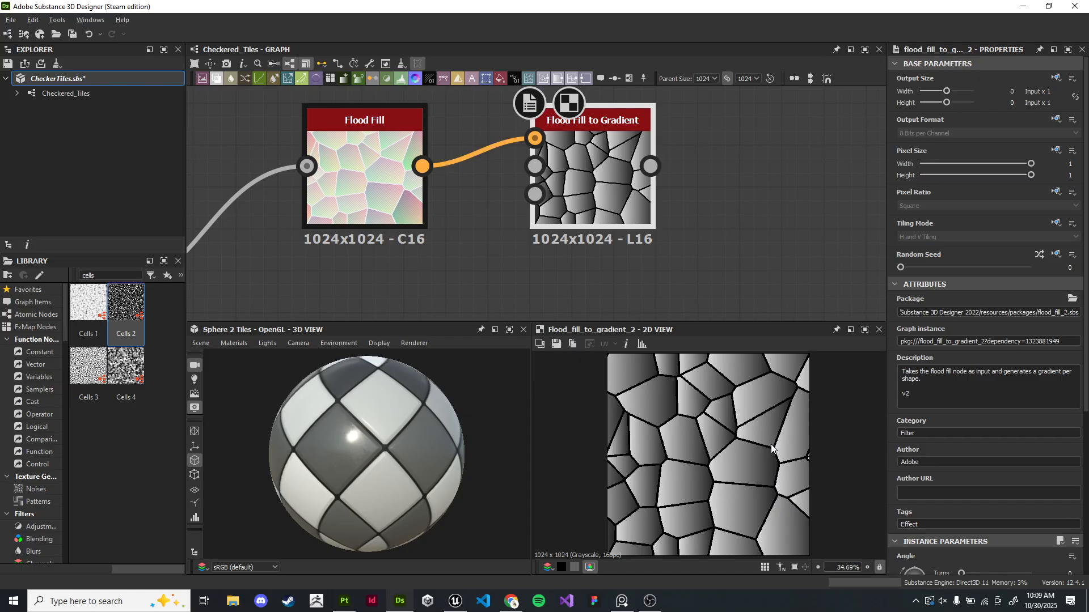
scroll(917, 473, down, 5)
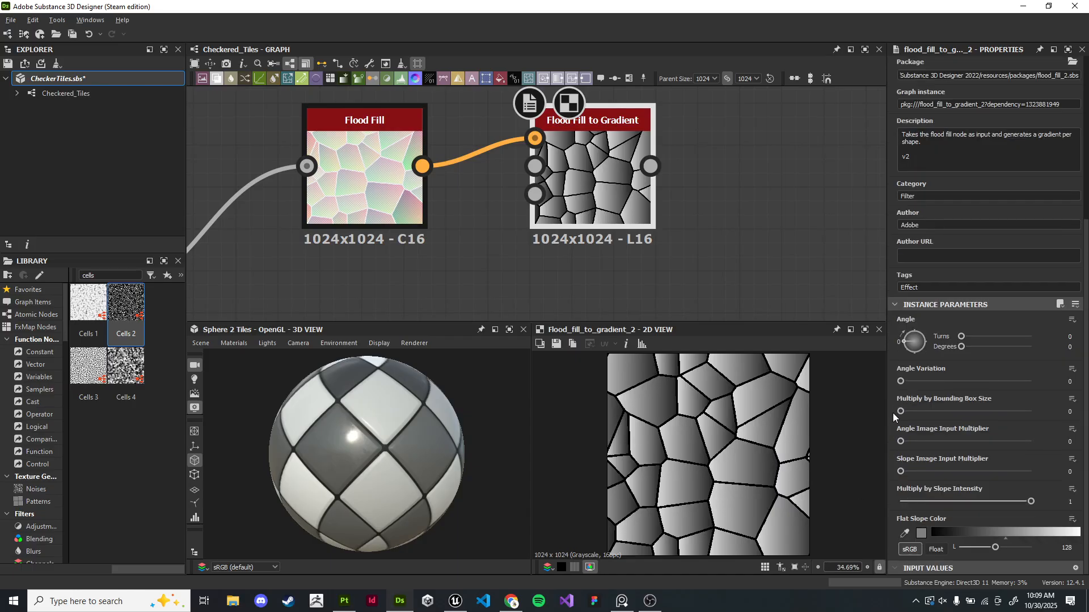
drag(905, 380, 994, 395)
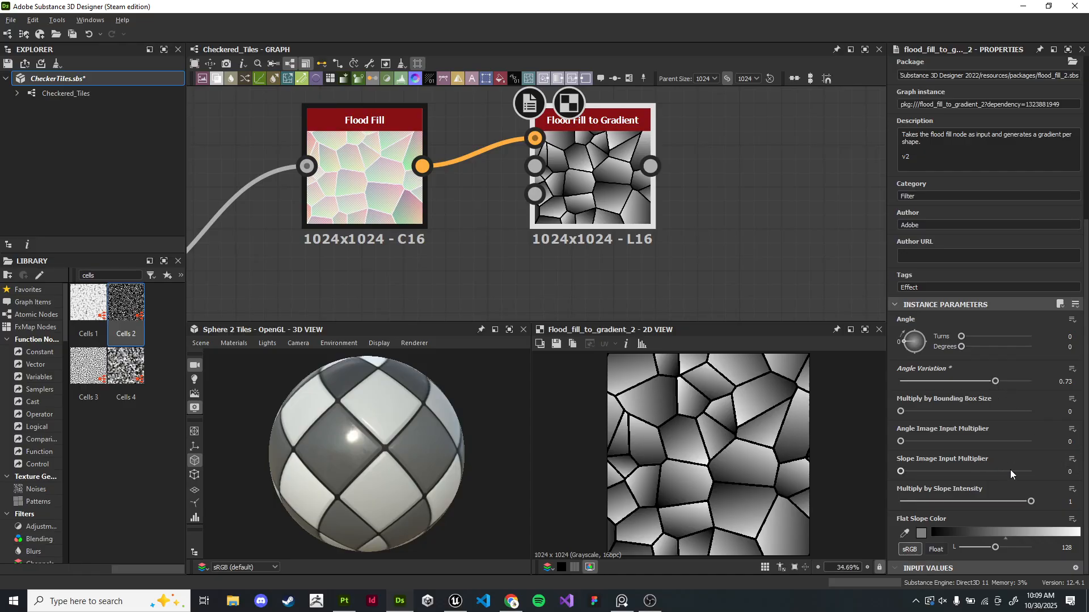
- Set the Flood Fill to Gradient's Flat Slope Color to 135, Slope Image Input Multiplier to 0.19 and Slope Intensity to 1
scroll(713, 401, up, 4)
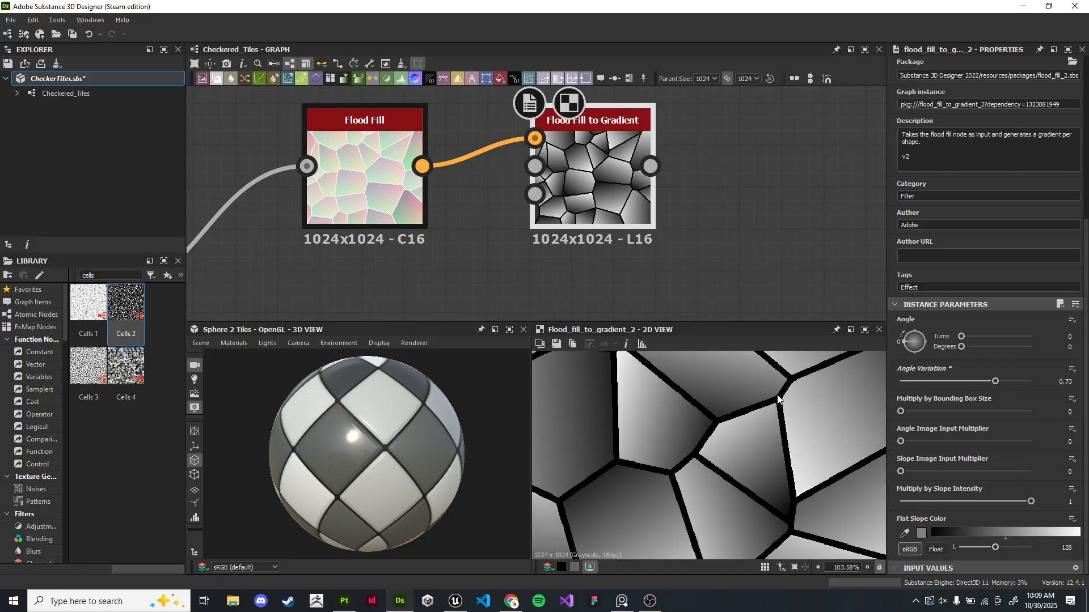
scroll(712, 243, down, 4)
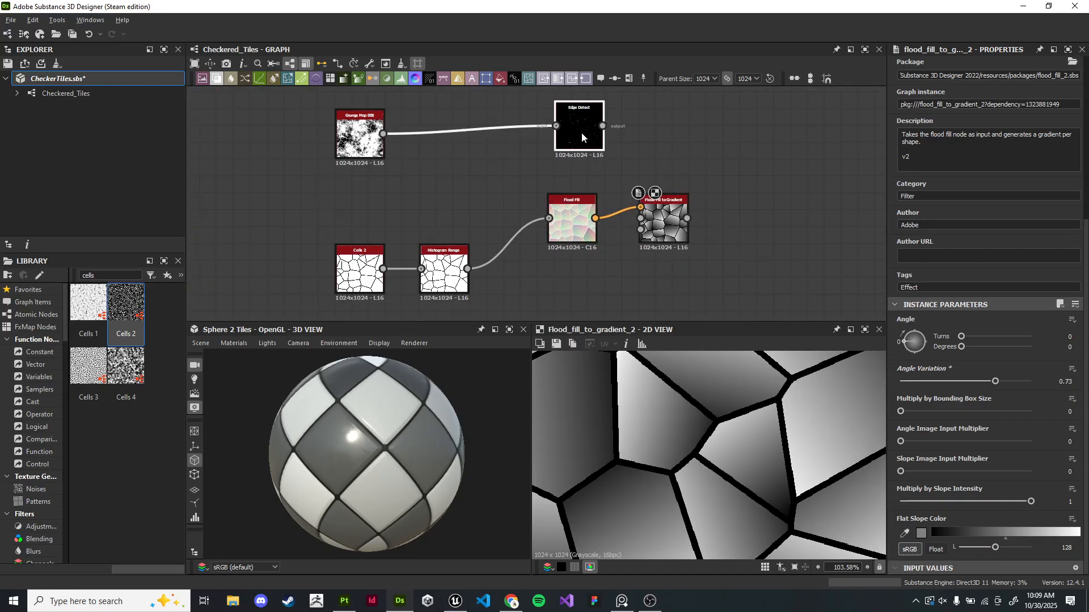
drag(572, 232, 536, 282)
drag(670, 229, 476, 262)
scroll(498, 252, down, 1)
scroll(464, 273, up, 5)
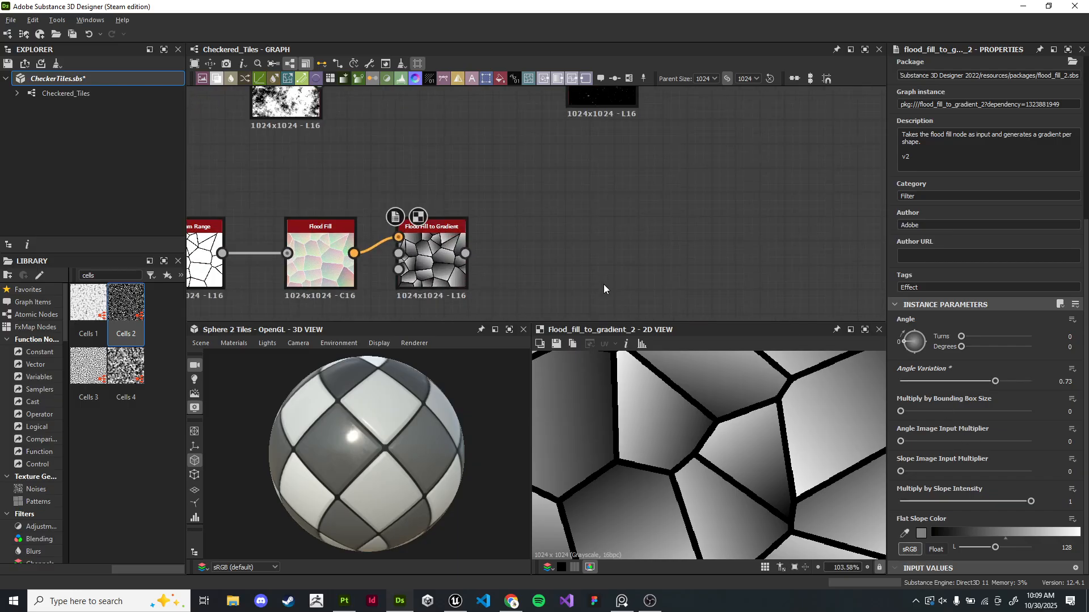
scroll(587, 221, up, 2)
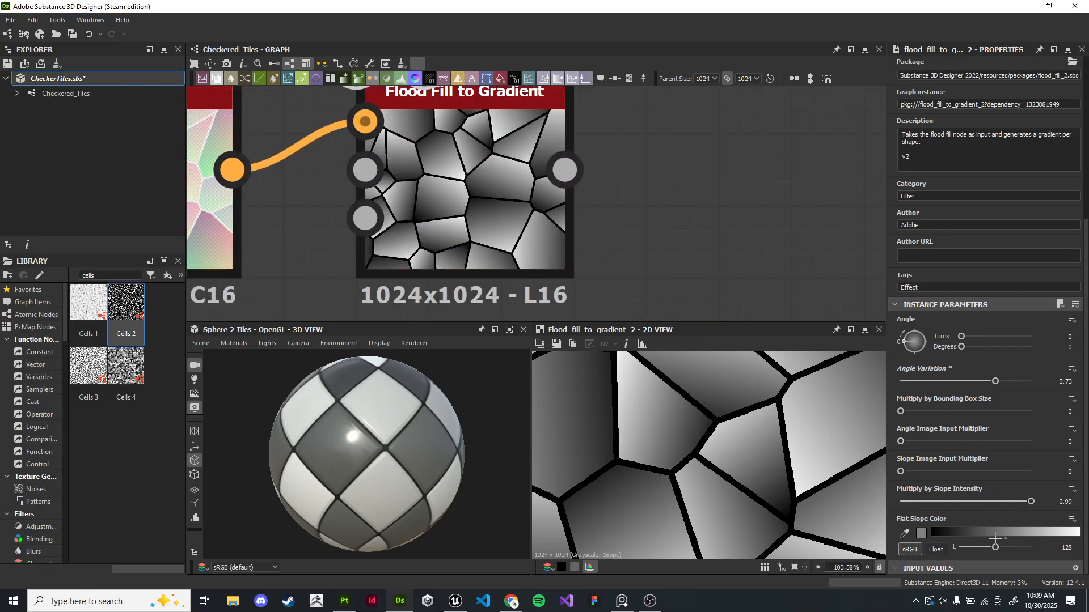
mouse_move(990, 548)
mouse_down()
mouse_move(978, 548)
mouse_move(997, 548)
mouse_up()
drag(1030, 502, 1058, 503)
drag(901, 479, 925, 478)
- Examine the graph around the checker tile chain and the new Cells branch
scroll(652, 233, down, 10)
drag(367, 200, 665, 267)
drag(615, 226, 678, 233)
middle_drag(751, 236, 541, 130)
scroll(567, 164, up, 2)
middle_drag(538, 213, 583, 133)
scroll(597, 150, down, 3)
scroll(703, 173, up, 1)
middle_drag(794, 147, 517, 169)
mouse_move(733, 122)
middle_down()
mouse_move(479, 241)
mouse_move(723, 113)
middle_up()
scroll(656, 195, down, 4)
middle_drag(238, 269, 631, 244)
drag(458, 131, 611, 314)
middle_drag(611, 314, 611, 163)
drag(611, 164, 642, 250)
scroll(726, 223, up, 6)
click(726, 224)
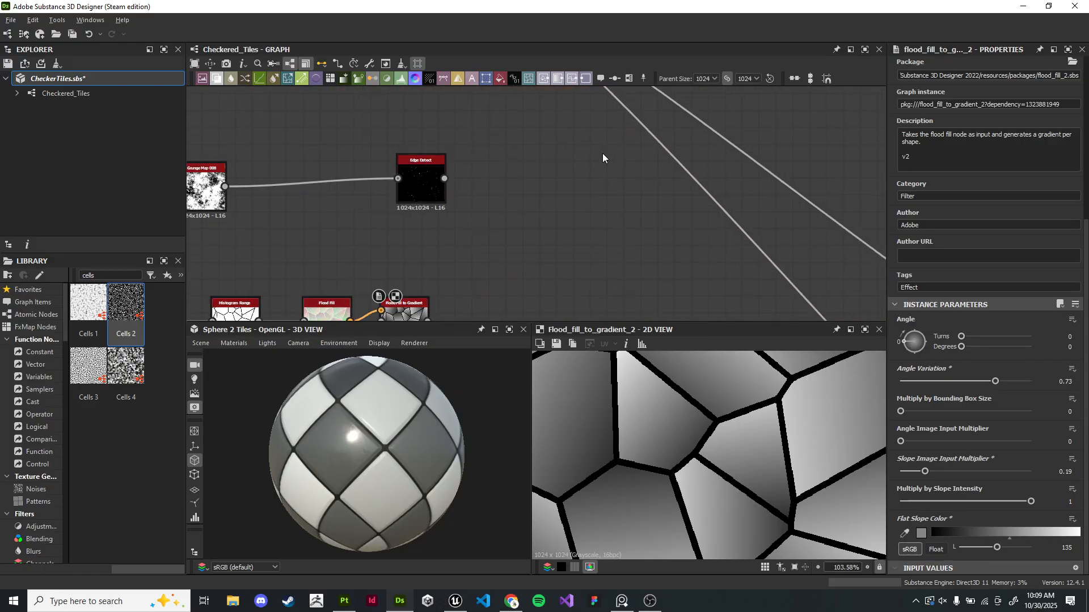
middle_drag(603, 99, 644, 291)
scroll(601, 253, up, 6)
click(640, 186)
scroll(655, 172, down, 1)
mouse_move(639, 185)
middle_down()
mouse_move(655, 171)
mouse_move(637, 191)
middle_up()
scroll(654, 172, down, 2)
mouse_move(648, 188)
mouse_down()
mouse_move(627, 199)
mouse_move(647, 188)
mouse_up()
scroll(613, 212, down, 3)
middle_drag(543, 206, 607, 190)
drag(607, 191, 569, 190)
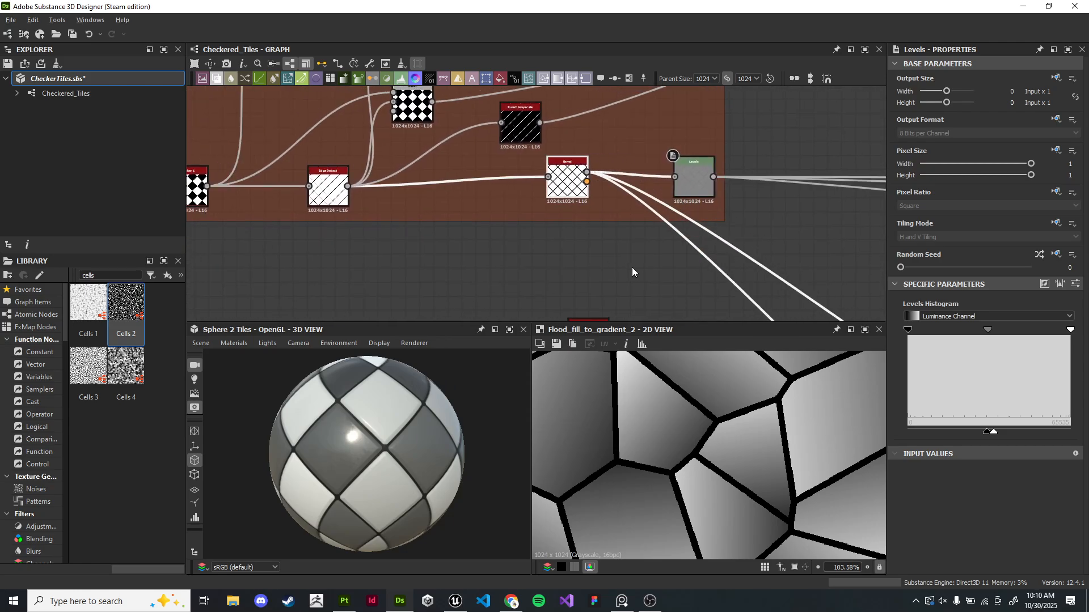
middle_drag(579, 244, 601, 173)
drag(591, 114, 611, 114)
scroll(585, 211, down, 2)
click(448, 214)
drag(448, 213, 644, 318)
middle_drag(647, 250, 658, 219)
drag(614, 216, 531, 182)
click(631, 135)
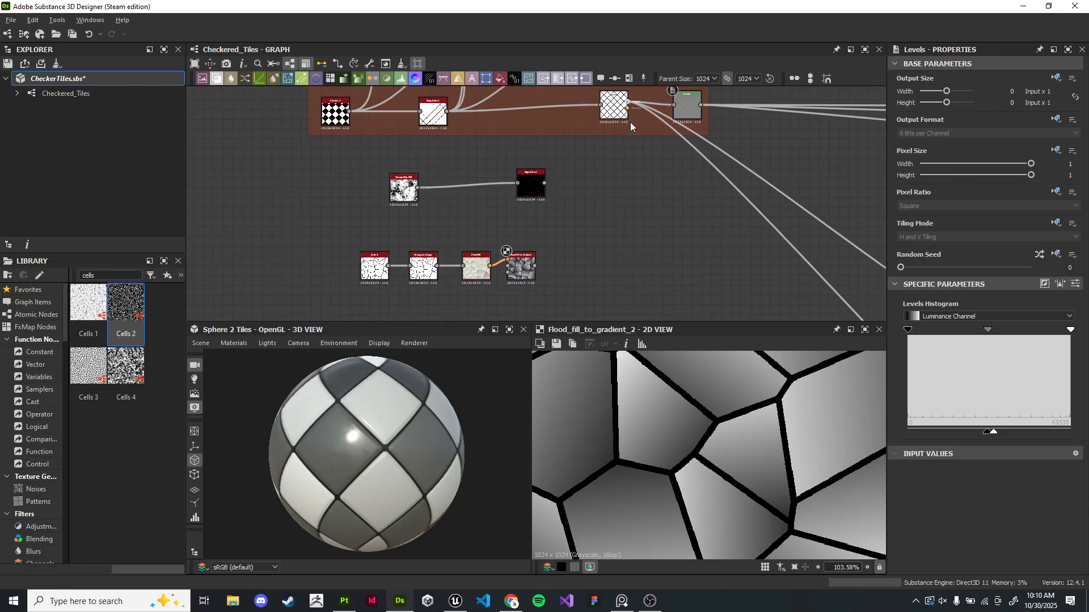
- Add a Blend node after the checker pattern blend and connect the Flood Fill to Gradient output into it
drag(628, 112, 631, 199)
text(blend)
key(Return)
scroll(607, 213, up, 4)
middle_drag(457, 315, 423, 261)
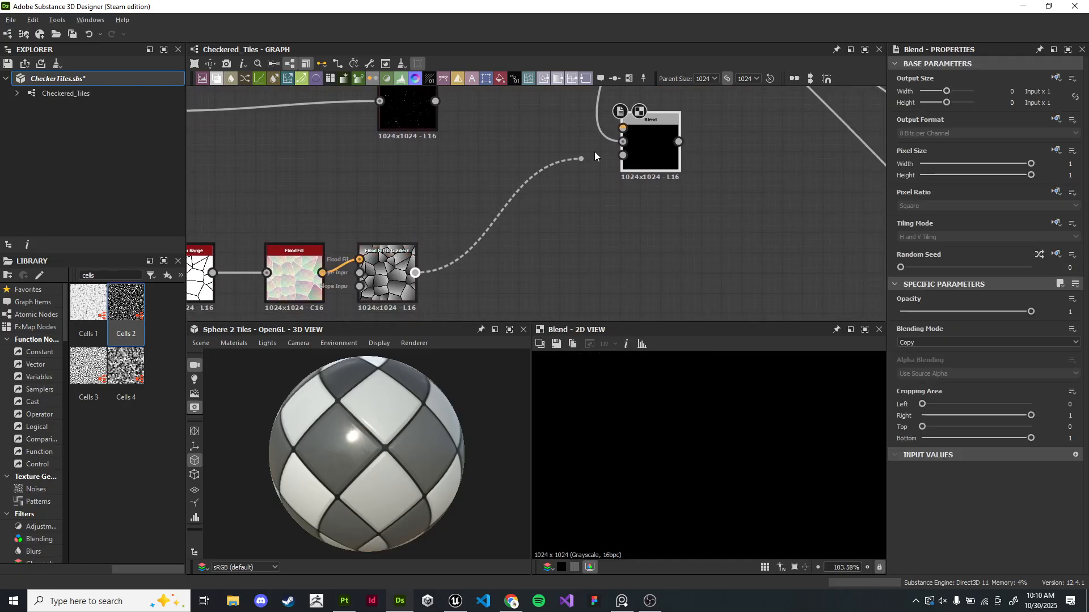
drag(632, 134, 634, 136)
- Set the new Blend node's Blending Mode to Multiply
click(964, 343)
click(928, 368)
scroll(792, 438, down, 3)
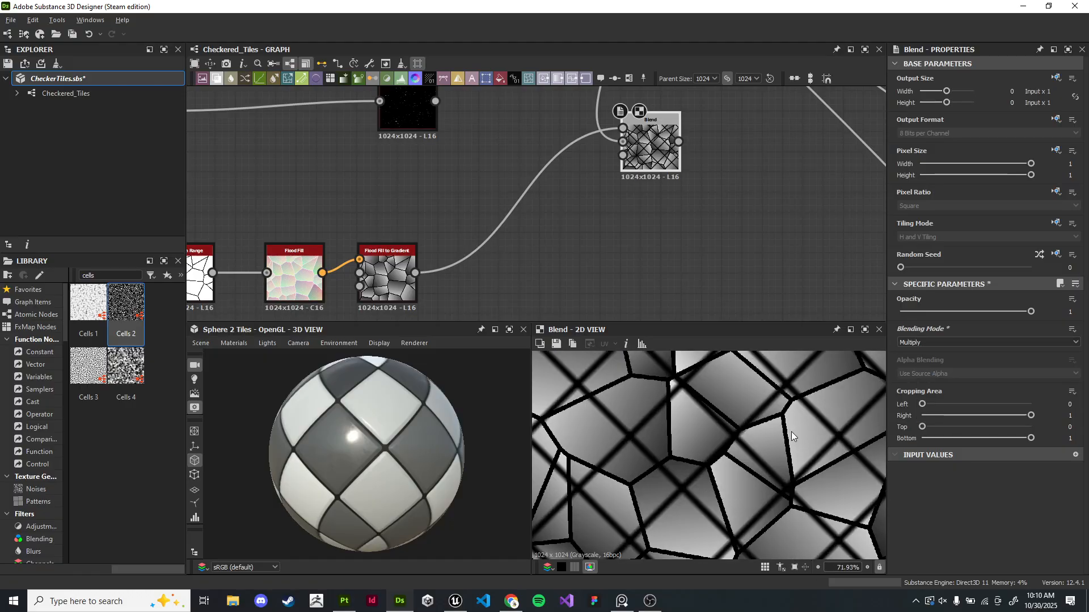
- Set the new Blend node's Opacity to 0.28
scroll(783, 448, up, 3)
drag(1015, 312, 929, 315)
scroll(780, 525, down, 5)
middle_drag(763, 547, 764, 423)
scroll(729, 481, up, 1)
scroll(753, 442, up, 3)
scroll(756, 440, up, 1)
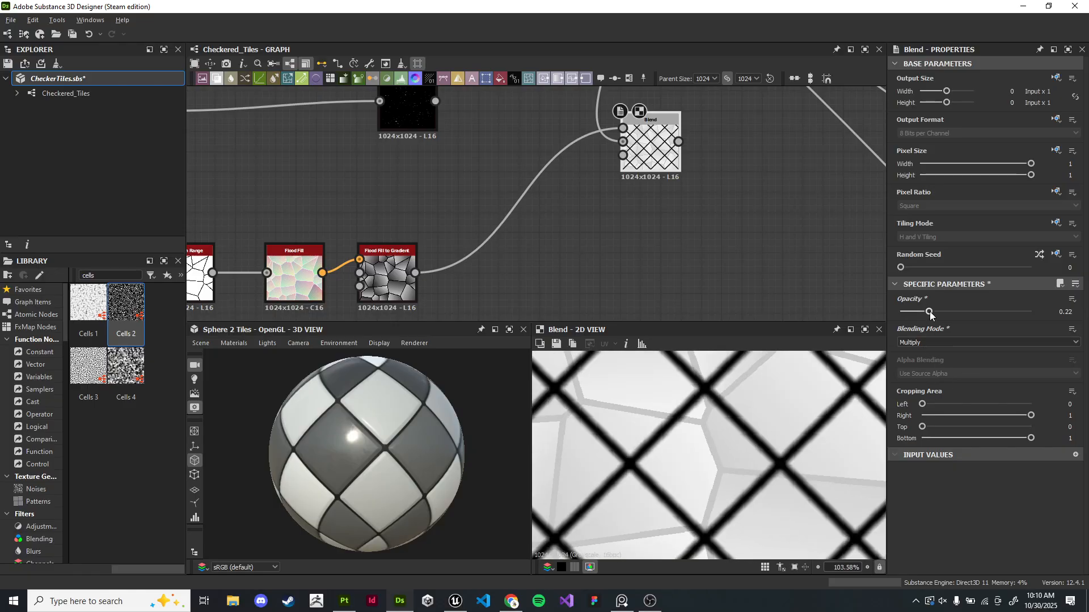
drag(929, 311, 937, 311)
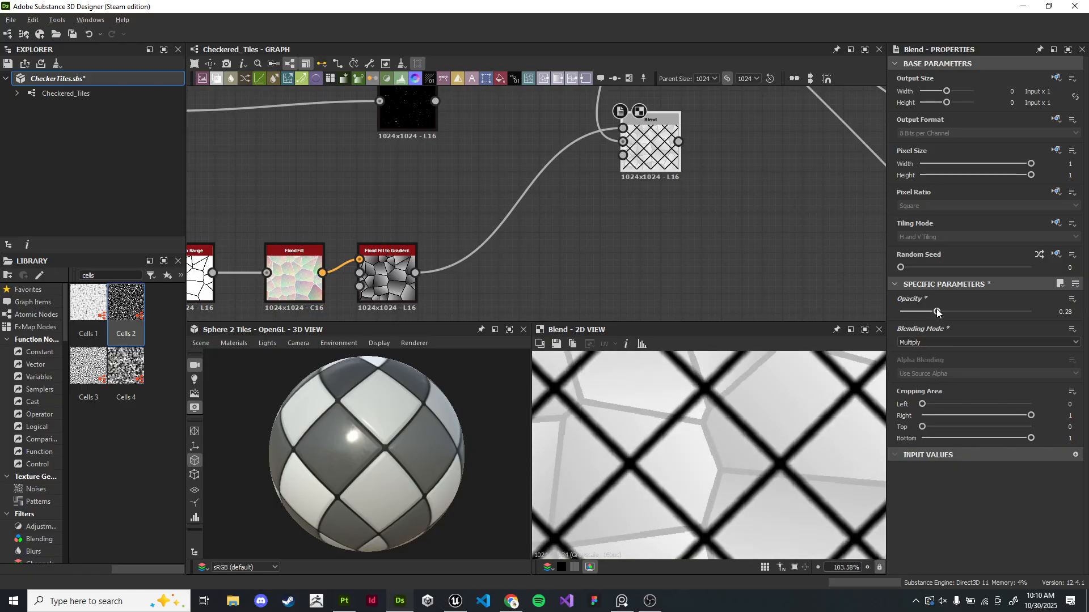
- Inspect the new Blend node and the Cells branch in the graph
scroll(664, 229, down, 3)
scroll(659, 223, down, 2)
middle_drag(644, 122, 669, 292)
scroll(663, 238, up, 5)
middle_drag(663, 238, 551, 152)
scroll(664, 243, up, 3)
double_click(692, 225)
scroll(510, 238, down, 2)
middle_drag(410, 246, 556, 307)
scroll(667, 185, down, 2)
middle_drag(672, 159, 643, 102)
scroll(665, 244, down, 3)
middle_drag(658, 258, 668, 122)
right_click(668, 121)
click(611, 221)
scroll(478, 235, up, 4)
- Set the Cells 2 noise's Edge Width to 1
double_click(356, 196)
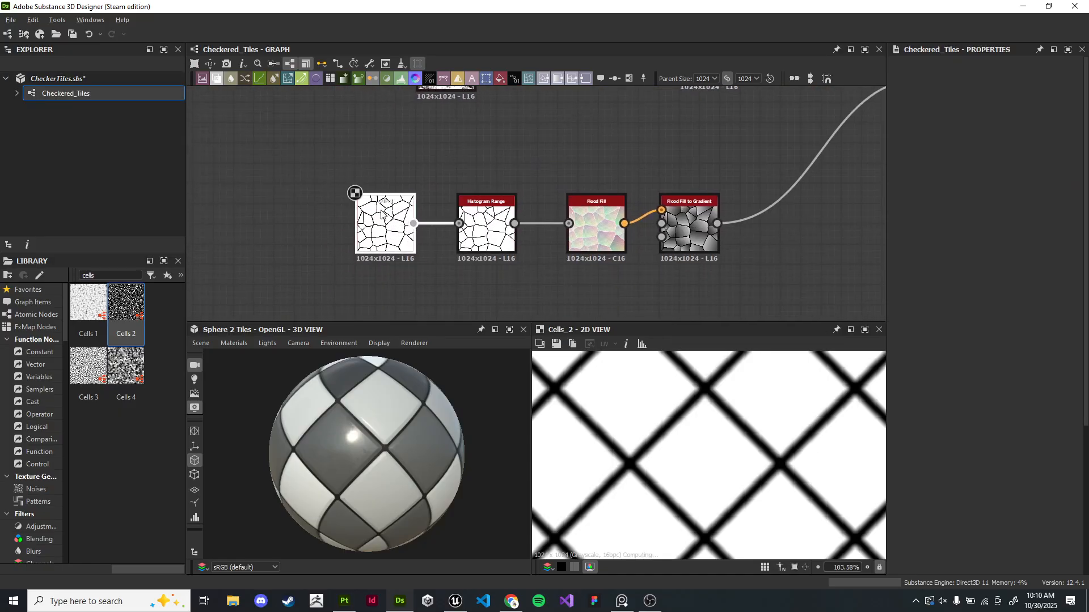
scroll(941, 495, down, 3)
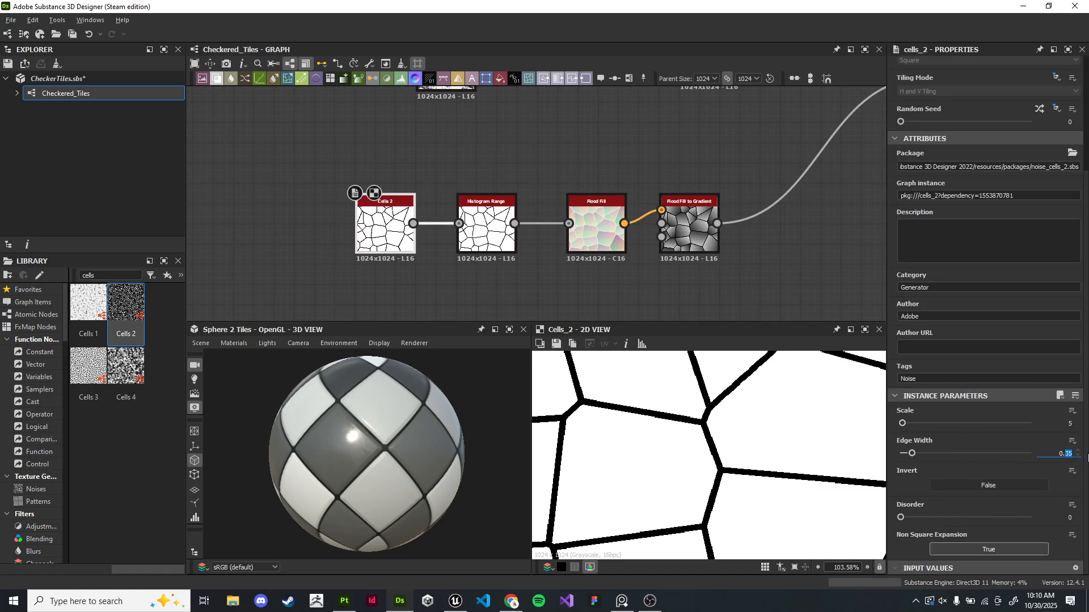
text(1)
key(Return)
- Preview the Cells branch nodes and the new Blend node in the 2D view
scroll(610, 124, down, 5)
scroll(552, 186, up, 6)
double_click(570, 145)
middle_drag(701, 146, 572, 187)
double_click(574, 187)
double_click(692, 185)
middle_drag(853, 187, 595, 248)
middle_drag(758, 139, 627, 227)
scroll(627, 227, up, 2)
double_click(617, 144)
scroll(744, 396, down, 5)
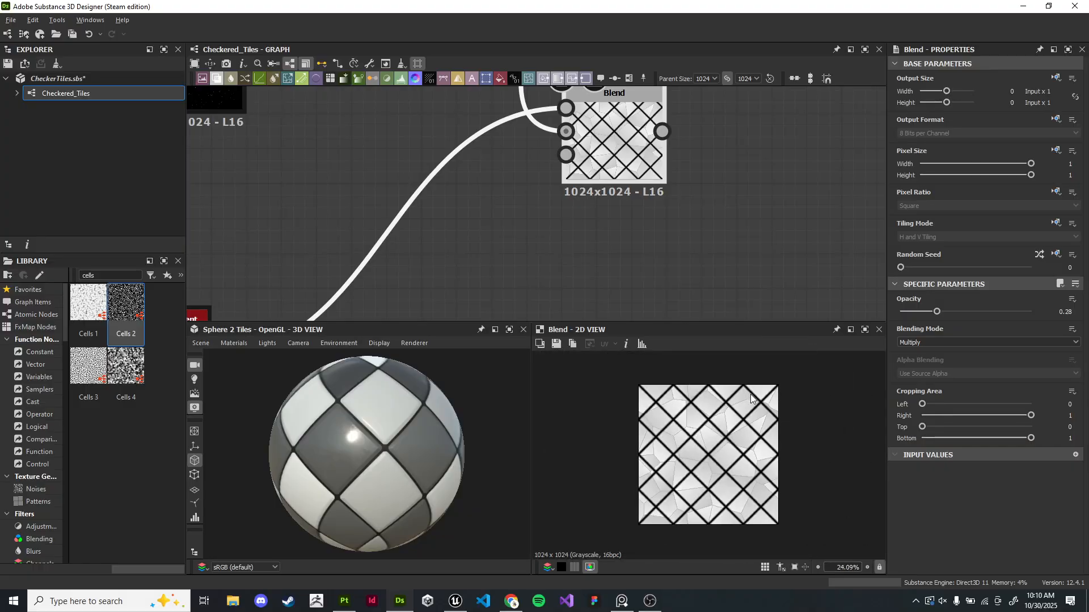
scroll(750, 394, up, 4)
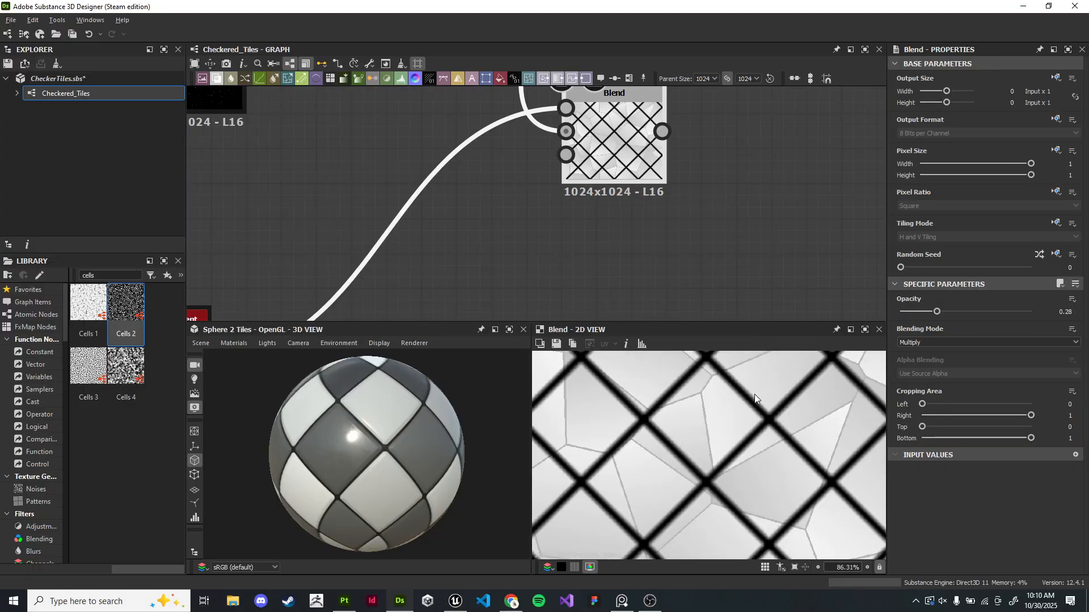
scroll(754, 393, down, 5)
- Raise the new Blend node's Opacity to about 0.44
drag(940, 314, 955, 312)
scroll(700, 443, up, 4)
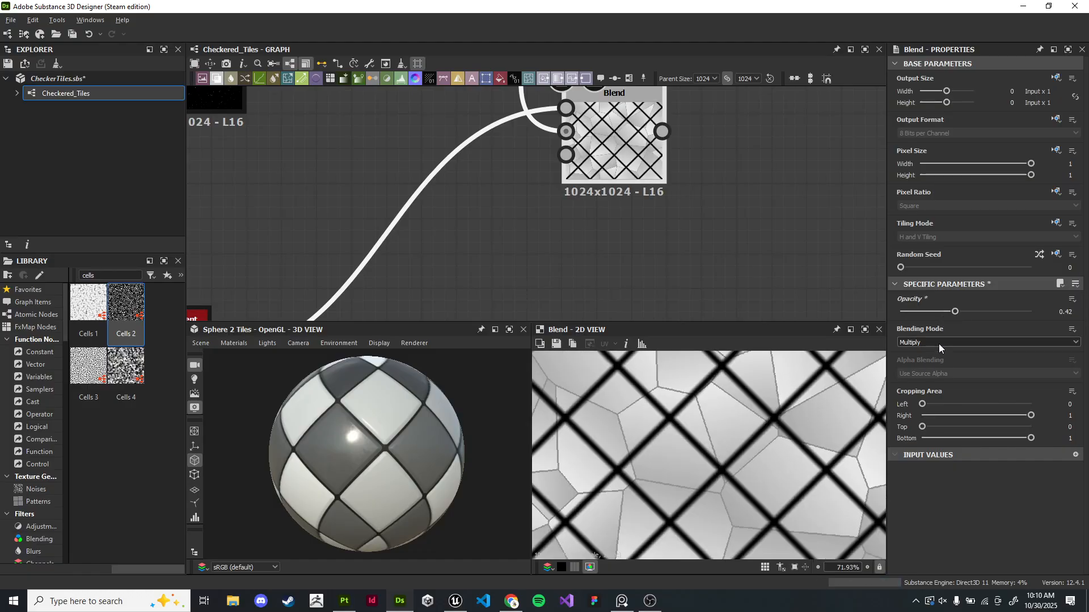
scroll(695, 223, down, 5)
middle_drag(668, 219, 723, 146)
middle_drag(672, 186, 652, 267)
scroll(712, 209, down, 2)
drag(700, 205, 758, 248)
scroll(689, 183, up, 2)
middle_drag(689, 183, 653, 232)
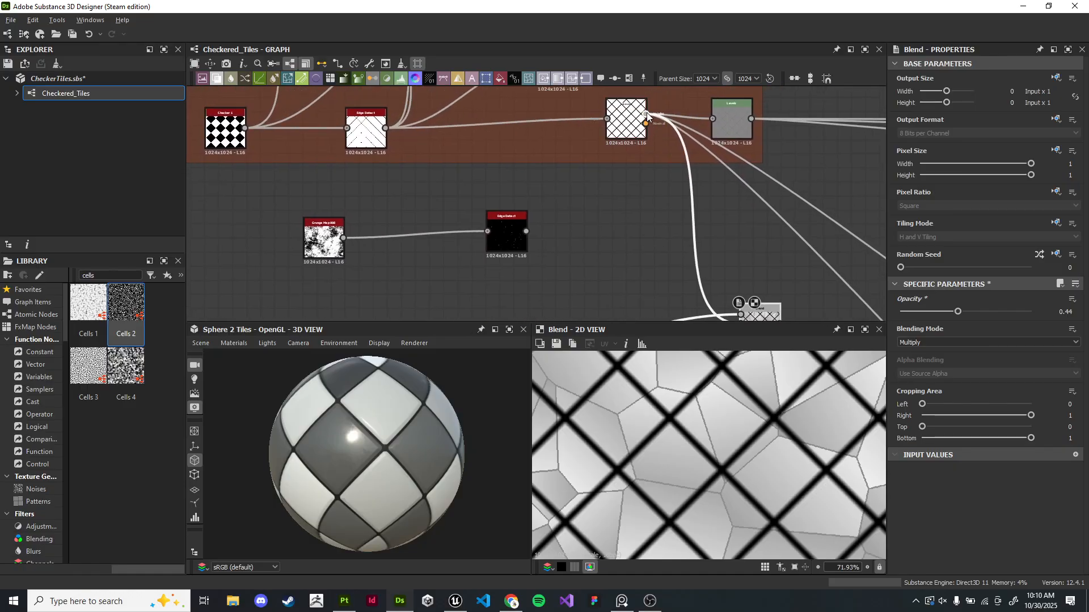
- Add a Flood Fill node fed by the tiles Blend output and preview it
drag(645, 114, 612, 254)
text(floo)
key(Return)
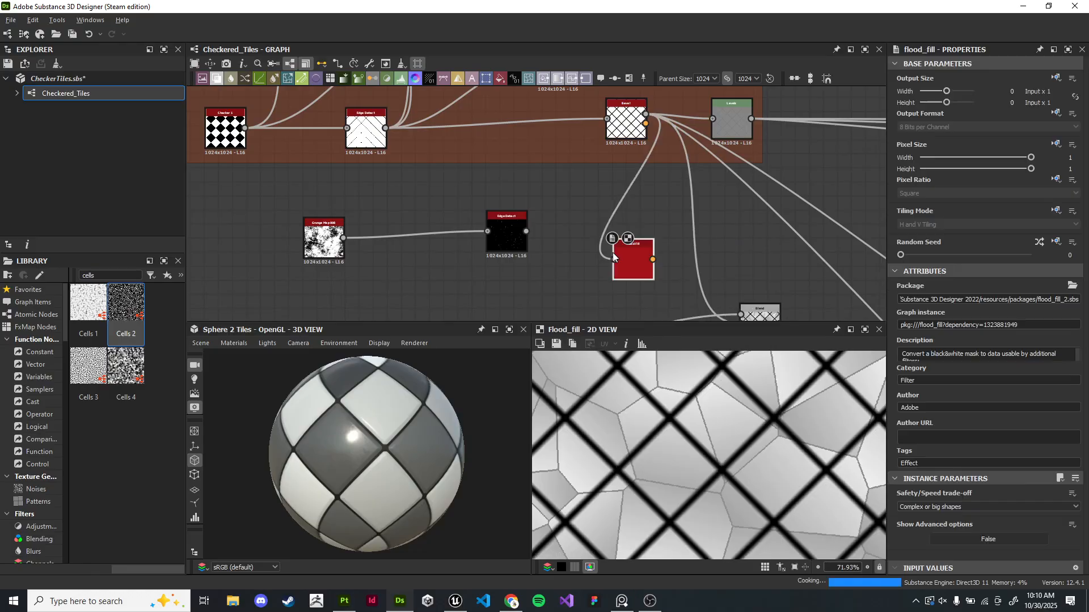
scroll(616, 257, up, 2)
scroll(594, 291, down, 1)
middle_drag(594, 291, 573, 170)
middle_drag(467, 173, 364, 183)
double_click(456, 270)
double_click(621, 163)
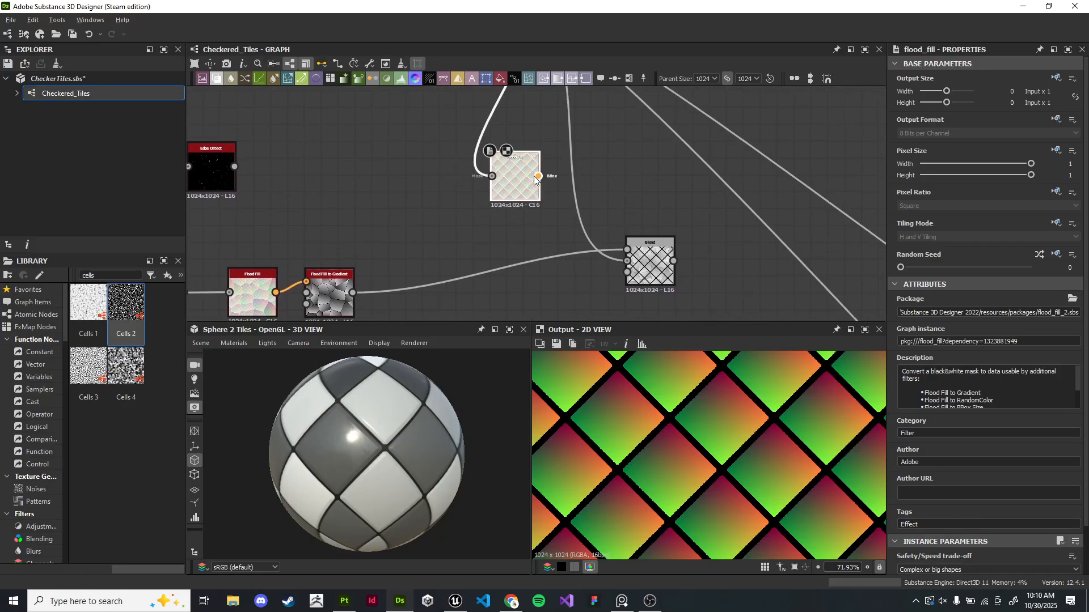
- Connect a Flood Fill to Gradient node to the new Flood Fill output
drag(539, 176, 584, 180)
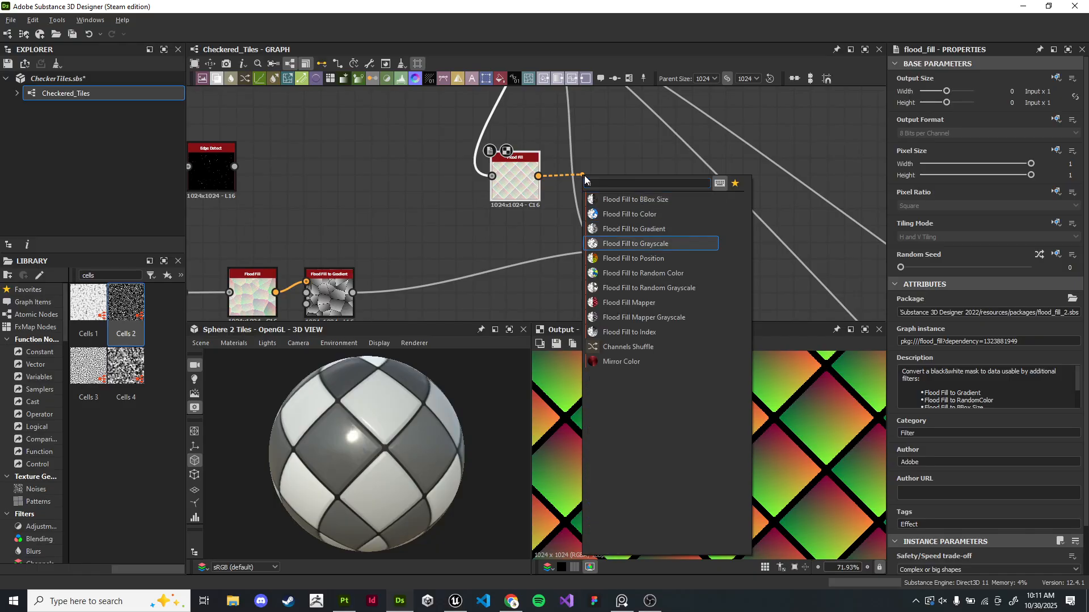
click(634, 228)
scroll(600, 170, up, 3)
drag(600, 170, 600, 199)
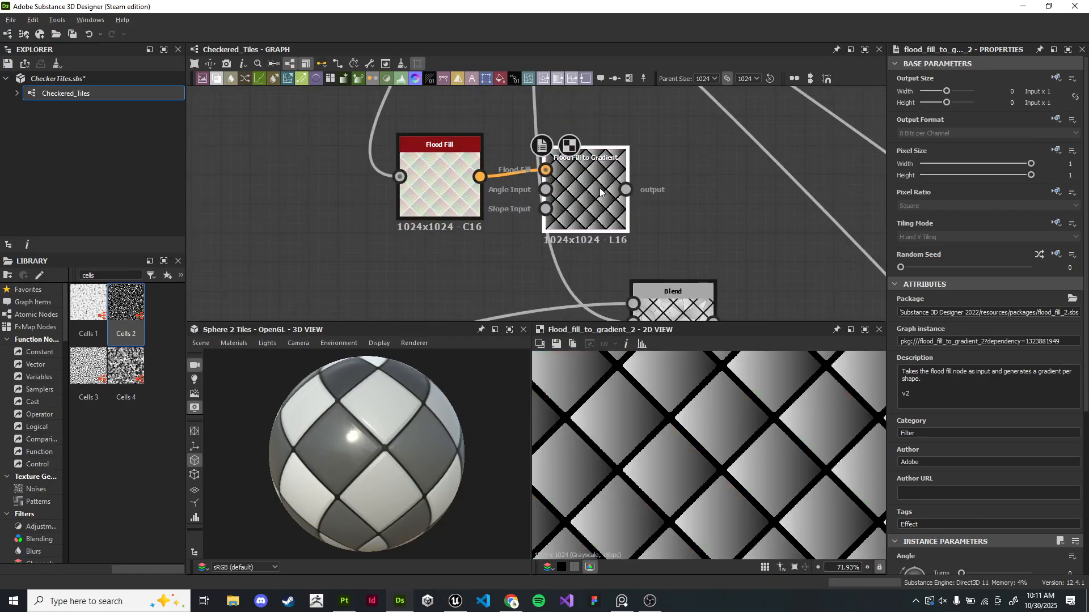
- Set the Flood Fill to Gradient's Angle Variation to 0.61 and its Angle to 0.27 turns
scroll(943, 428, down, 6)
drag(901, 382, 1046, 395)
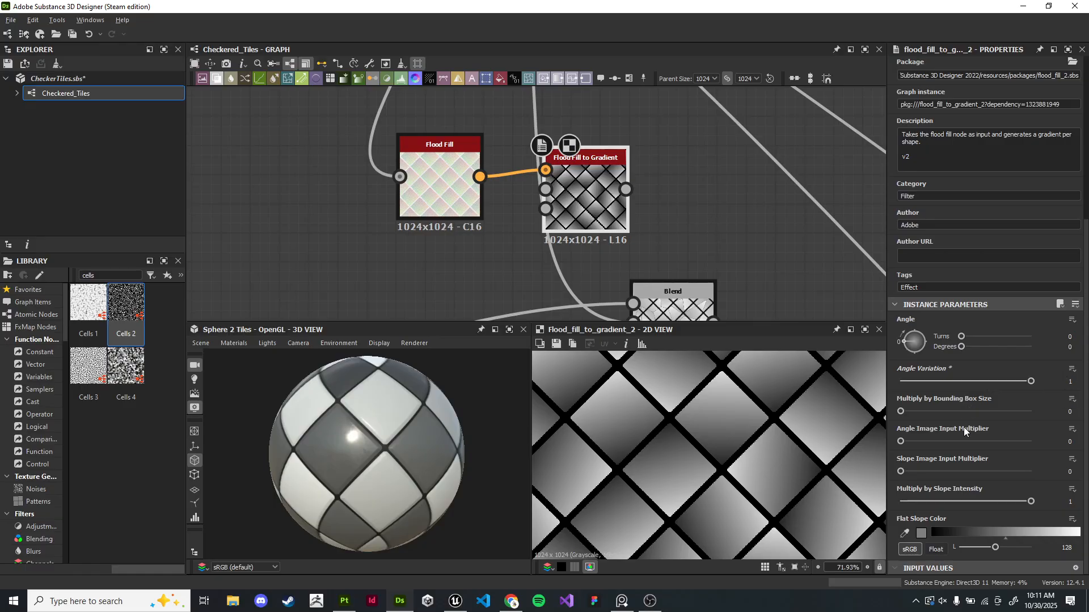
drag(998, 379, 980, 381)
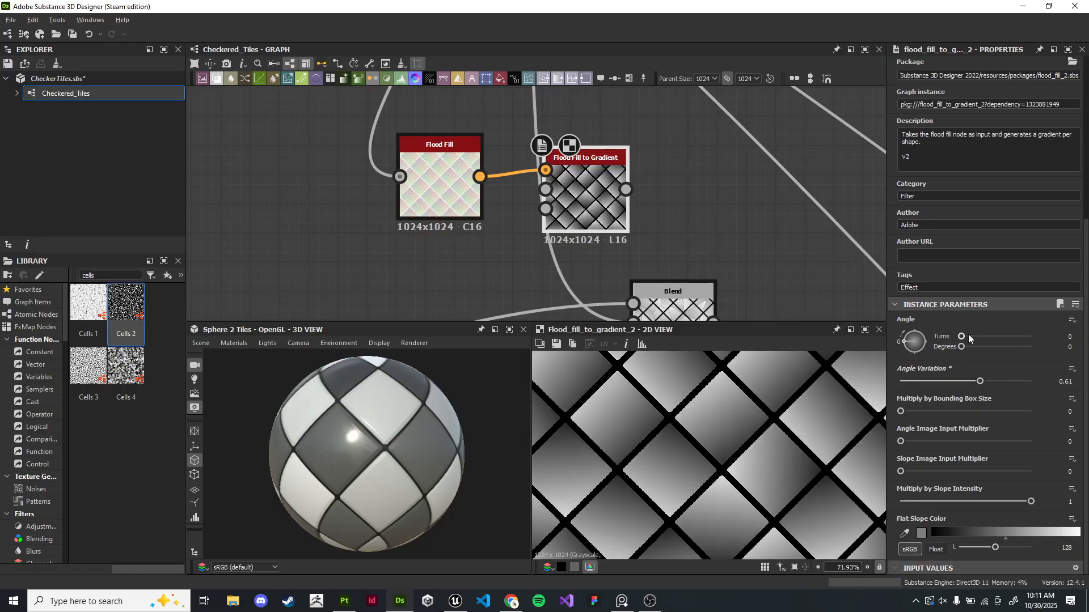
drag(967, 337, 986, 337)
- Add another Blend node and connect the Flood Fill to Gradient output into it
scroll(614, 227, down, 3)
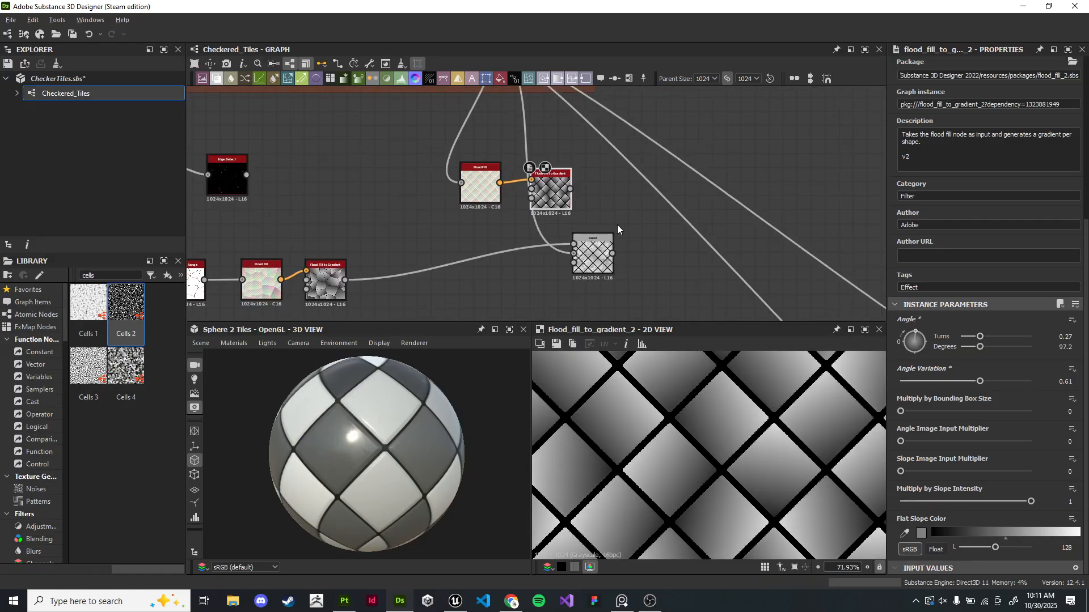
scroll(613, 227, up, 2)
drag(612, 250, 543, 272)
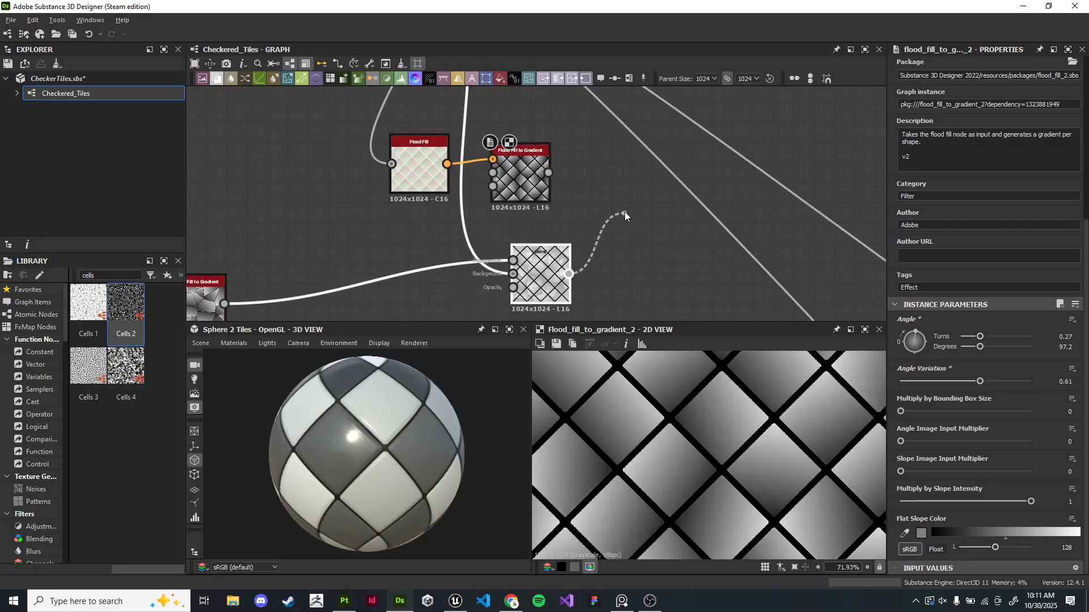
drag(624, 212, 624, 209)
text(blend)
key(Return)
scroll(624, 209, up, 2)
drag(484, 148, 633, 195)
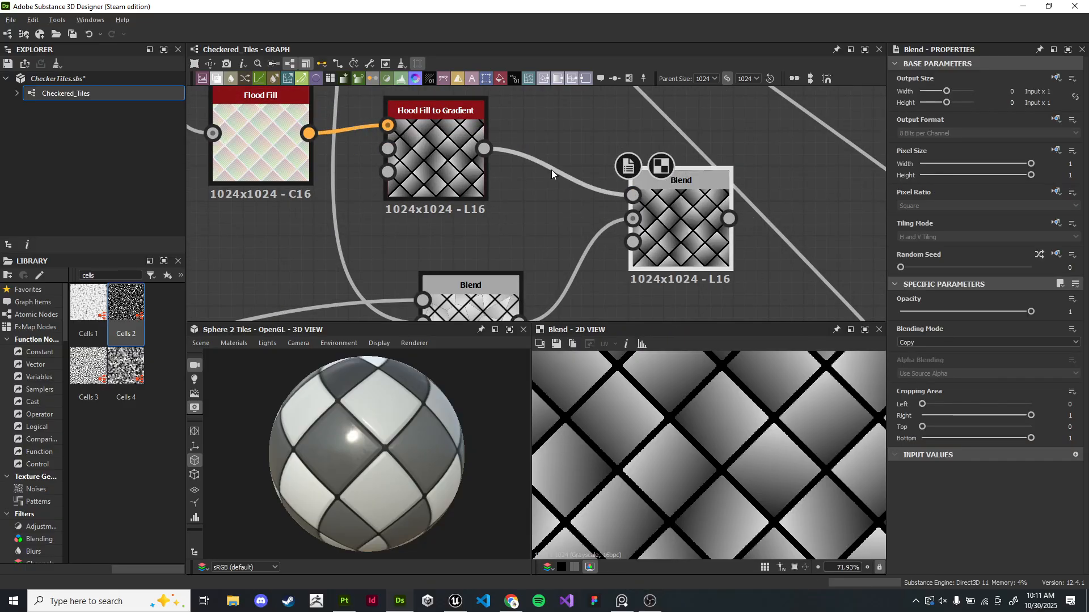
drag(484, 149, 632, 219)
- Delete the newly added Blend node
scroll(554, 283, down, 2)
scroll(564, 244, down, 3)
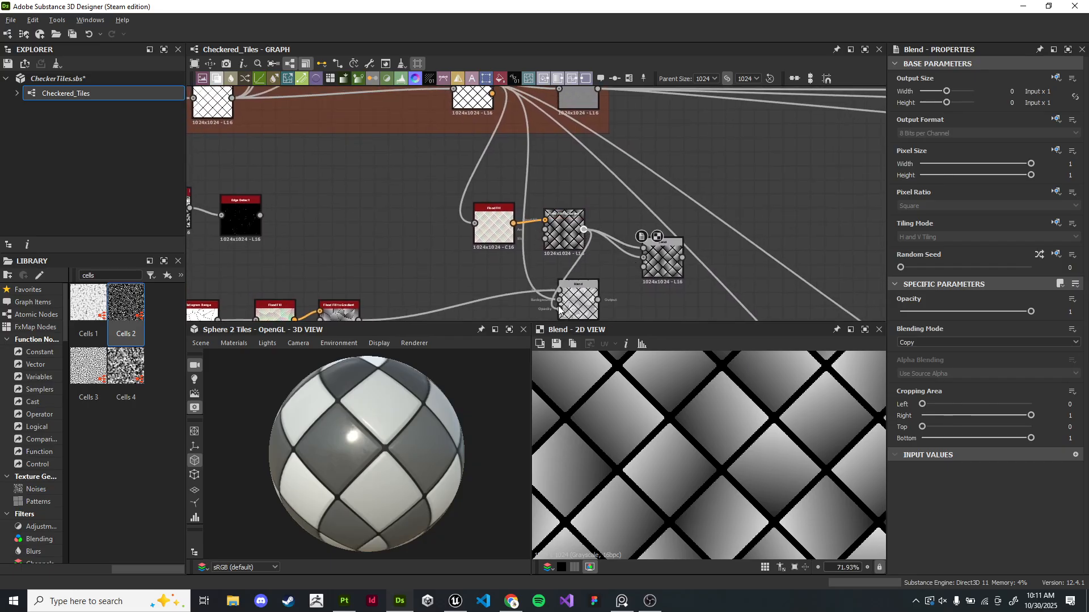
drag(559, 306, 560, 302)
key(Delete)
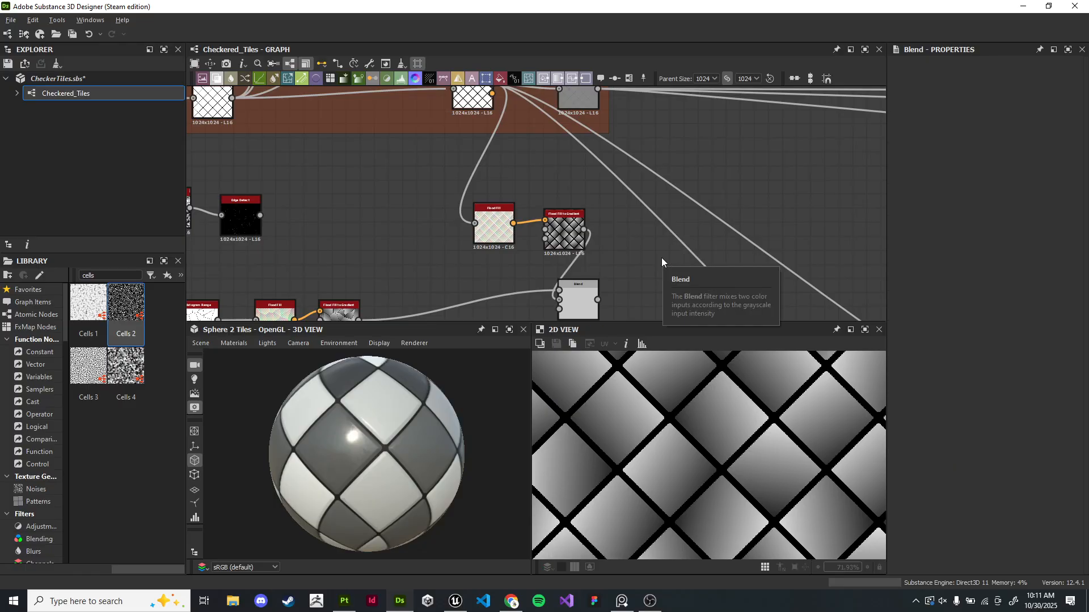
- Connect the new Flood Fill to Gradient output into the Cells Blend node and preview it on the sphere
double_click(575, 296)
drag(579, 298, 635, 285)
middle_drag(619, 202, 576, 277)
scroll(593, 241, down, 1)
middle_drag(570, 315, 557, 263)
scroll(557, 267, down, 1)
drag(557, 280, 502, 145)
drag(439, 417, 412, 470)
scroll(417, 418, up, 2)
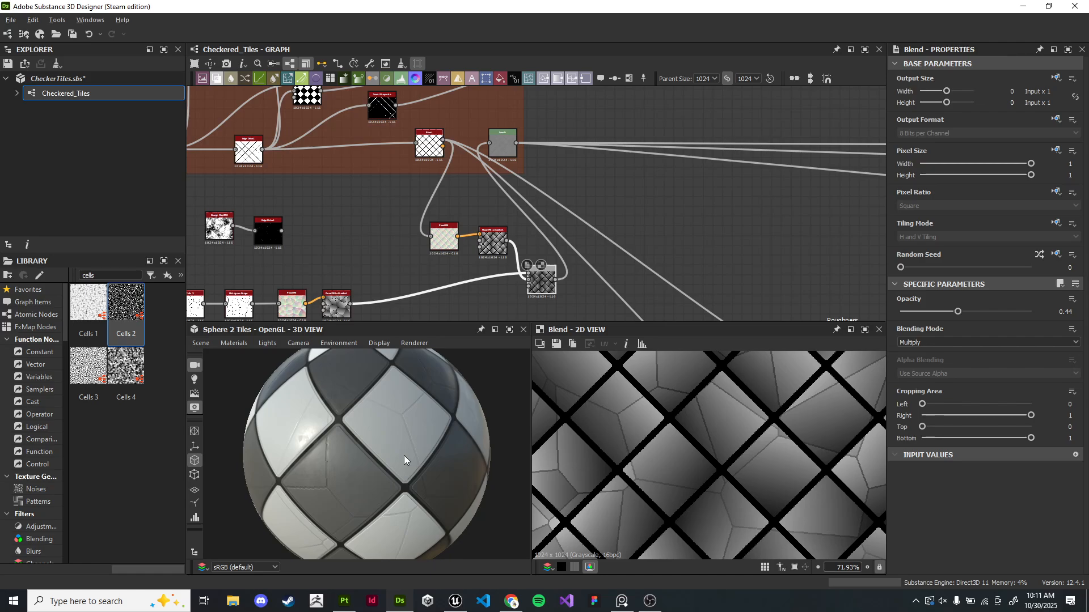
drag(368, 463, 448, 483)
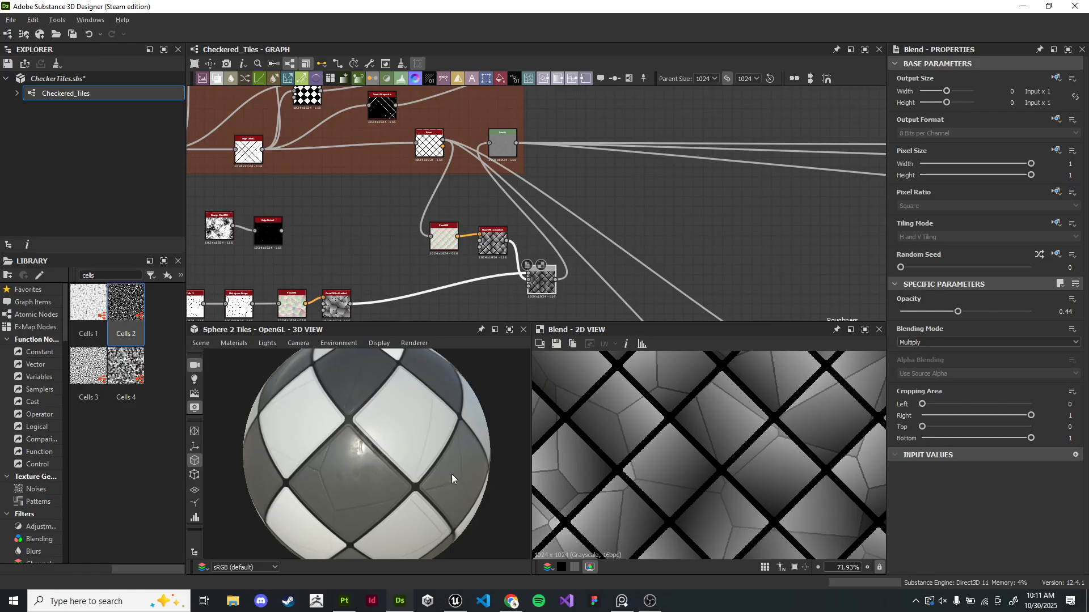
- Rewire the gradient nodes' outputs into the Cells Blend node's inputs
scroll(504, 286, up, 4)
middle_drag(599, 288, 608, 171)
drag(608, 170, 589, 210)
drag(451, 448, 421, 442)
middle_drag(463, 227, 628, 244)
click(315, 235)
double_click(316, 235)
middle_drag(588, 212, 542, 250)
scroll(533, 198, down, 1)
middle_drag(533, 198, 460, 272)
middle_drag(564, 295, 522, 147)
double_click(583, 294)
scroll(581, 235, up, 3)
- Raise the Cells Blend node's Opacity to 1
drag(957, 312, 1059, 308)
drag(493, 448, 444, 455)
scroll(443, 455, up, 1)
scroll(556, 258, down, 2)
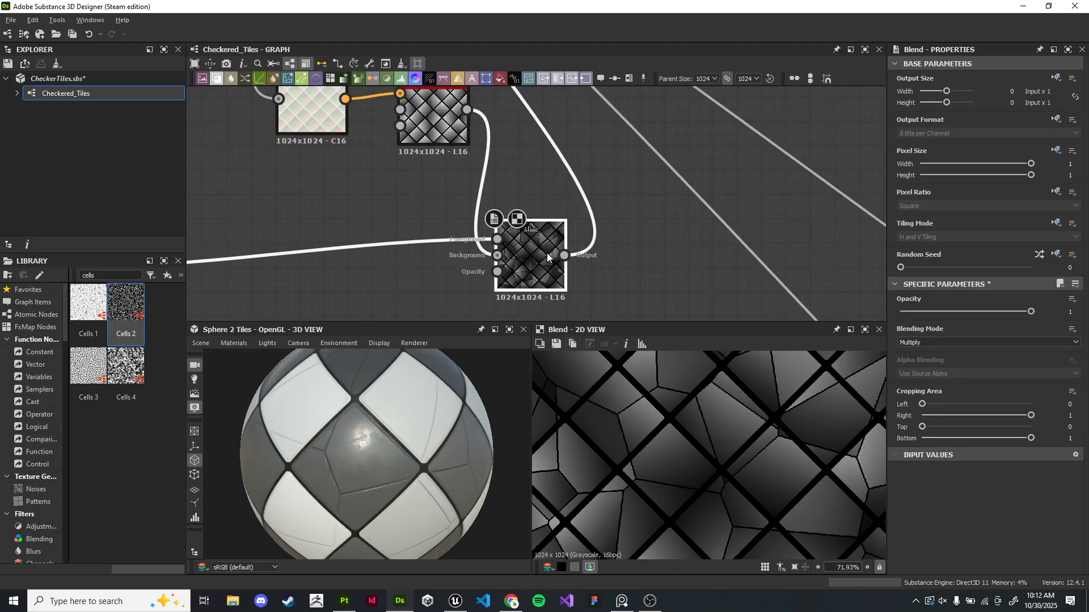
- Rearrange and reconnect the Blend node's foreground and background inputs
middle_drag(547, 227, 579, 306)
double_click(490, 220)
scroll(504, 272, up, 3)
middle_drag(578, 221, 491, 119)
double_click(567, 272)
middle_drag(370, 311, 474, 233)
scroll(475, 233, down, 3)
middle_drag(327, 281, 431, 218)
middle_drag(683, 117, 463, 221)
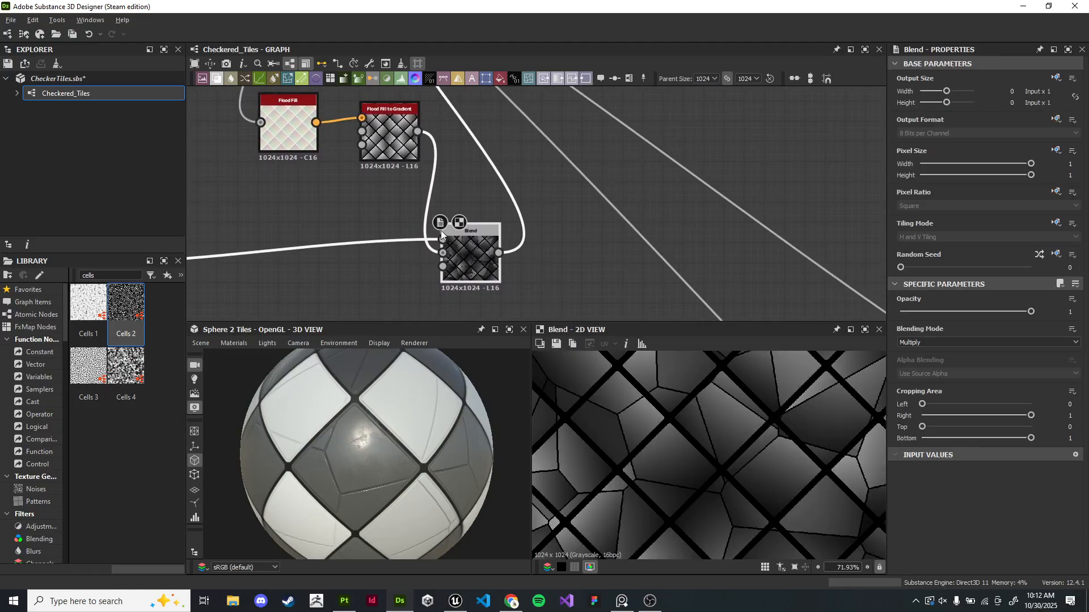
- Set the Blend's Opacity to 0.9 and try different Blending Modes
scroll(464, 222, up, 4)
mouse_move(1012, 311)
mouse_down()
mouse_move(846, 311)
mouse_move(1017, 313)
mouse_up()
click(978, 341)
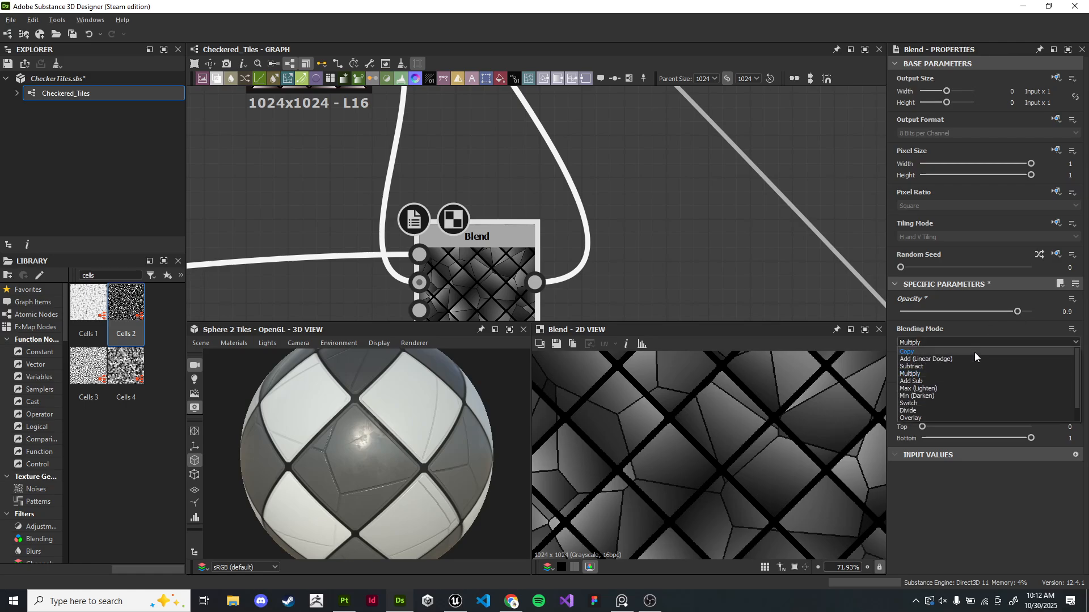
click(972, 353)
scroll(995, 347, down, 3)
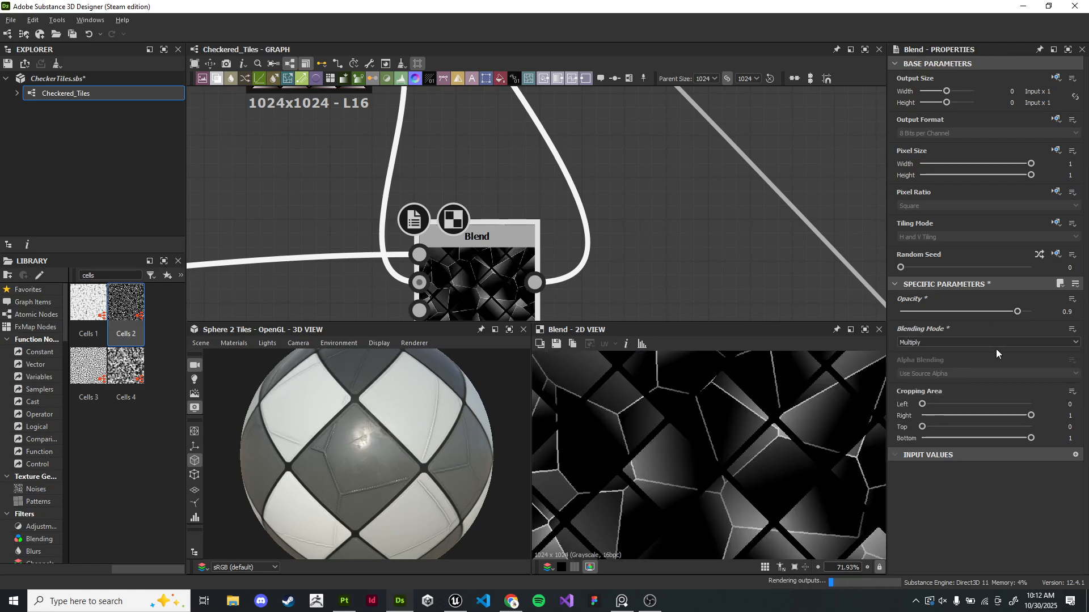
scroll(996, 348, down, 1)
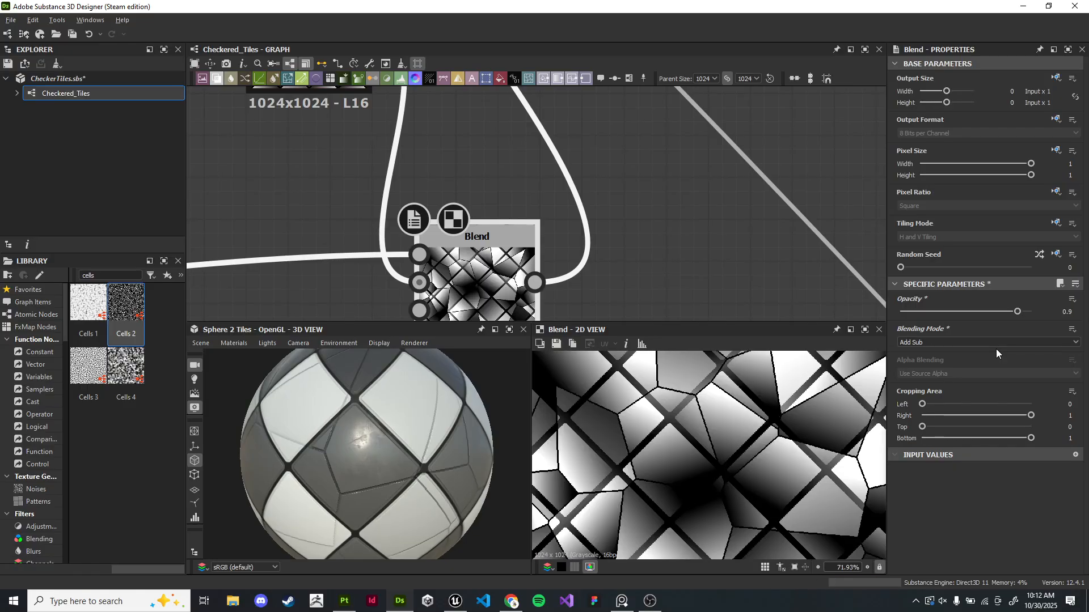
scroll(995, 349, up, 1)
scroll(995, 348, down, 1)
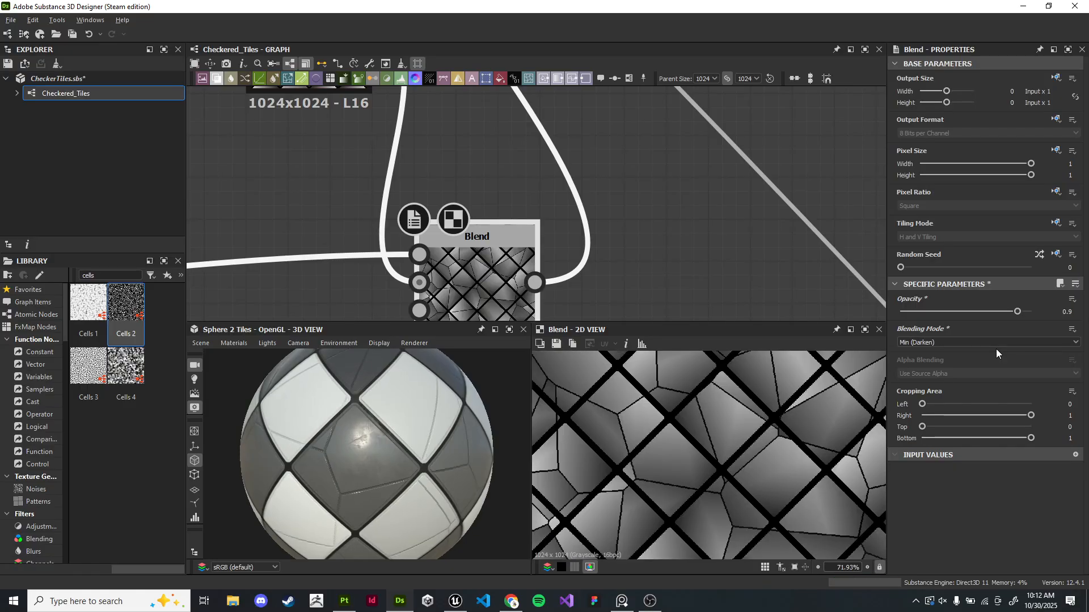
scroll(995, 349, up, 2)
scroll(995, 349, down, 2)
scroll(995, 349, down, 2)
scroll(996, 348, up, 2)
scroll(669, 264, down, 1)
- Lower the Blend's Opacity and connect its output into the Levels node of the Heightmap frame
middle_drag(667, 263, 670, 221)
drag(1017, 312, 972, 316)
middle_drag(635, 122, 584, 295)
middle_drag(420, 102, 634, 275)
double_click(594, 137)
scroll(735, 200, down, 8)
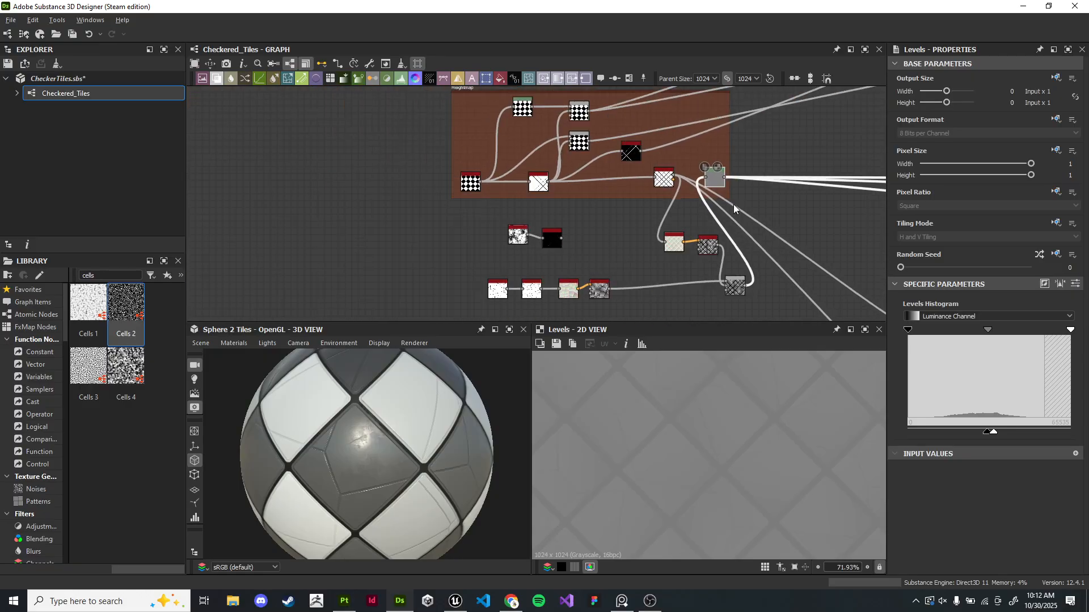
- Enlarge the Heightmap frame and move the Grunge Map and Edge Detect nodes into it
middle_drag(737, 198, 639, 209)
drag(630, 148, 849, 160)
middle_drag(703, 253, 687, 193)
drag(602, 132, 796, 126)
middle_drag(638, 177, 645, 191)
drag(640, 163, 644, 298)
drag(372, 215, 691, 147)
scroll(680, 157, up, 1)
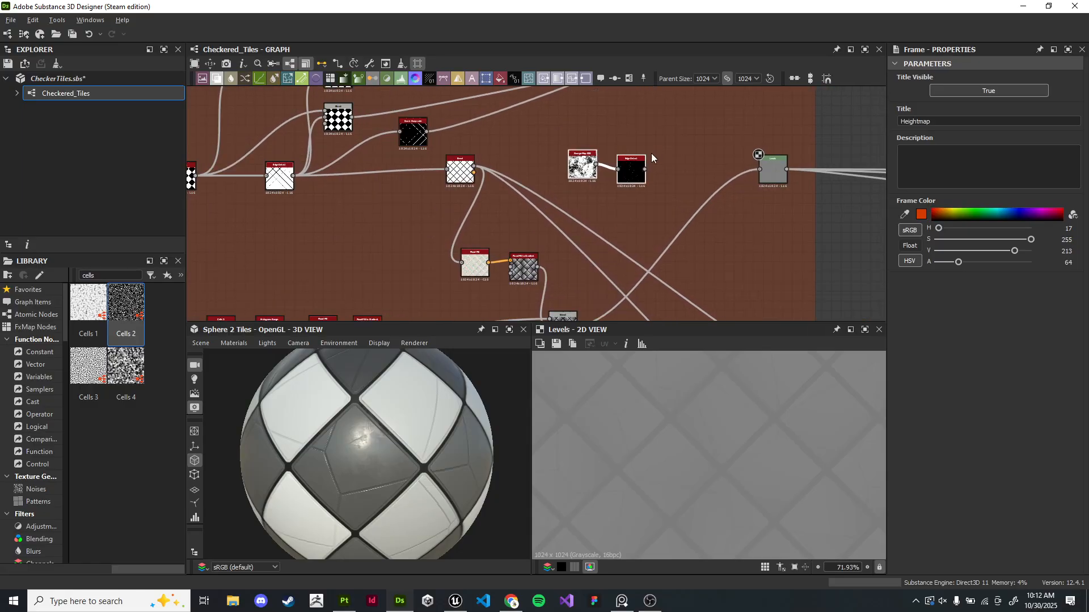
- Delete the Edge Detect node after the Grunge Map 008 node
click(631, 169)
scroll(703, 442, down, 2)
scroll(675, 161, up, 4)
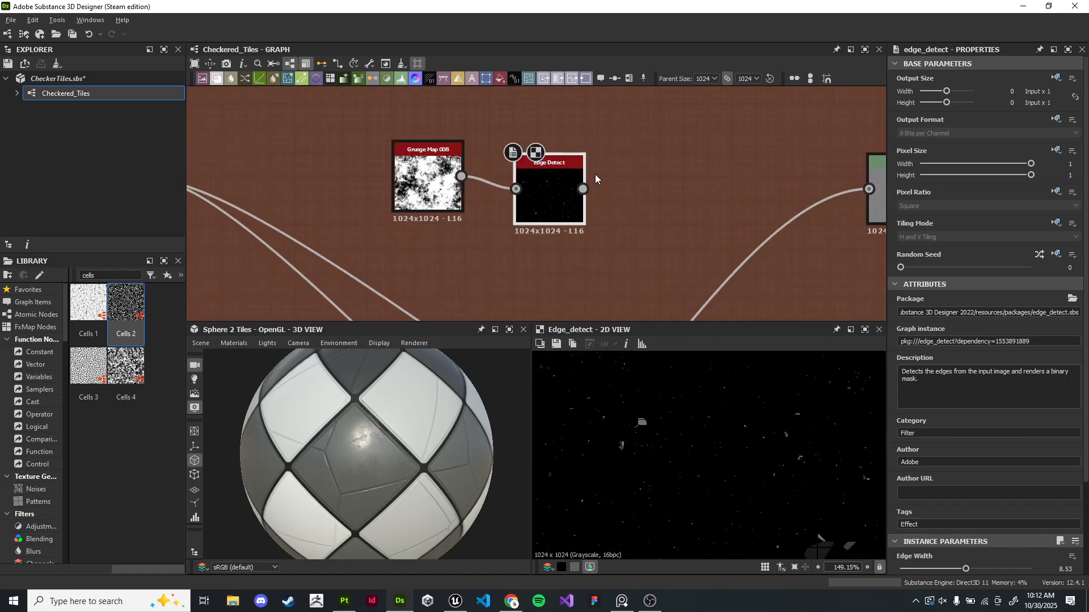
drag(570, 183, 586, 170)
key(Delete)
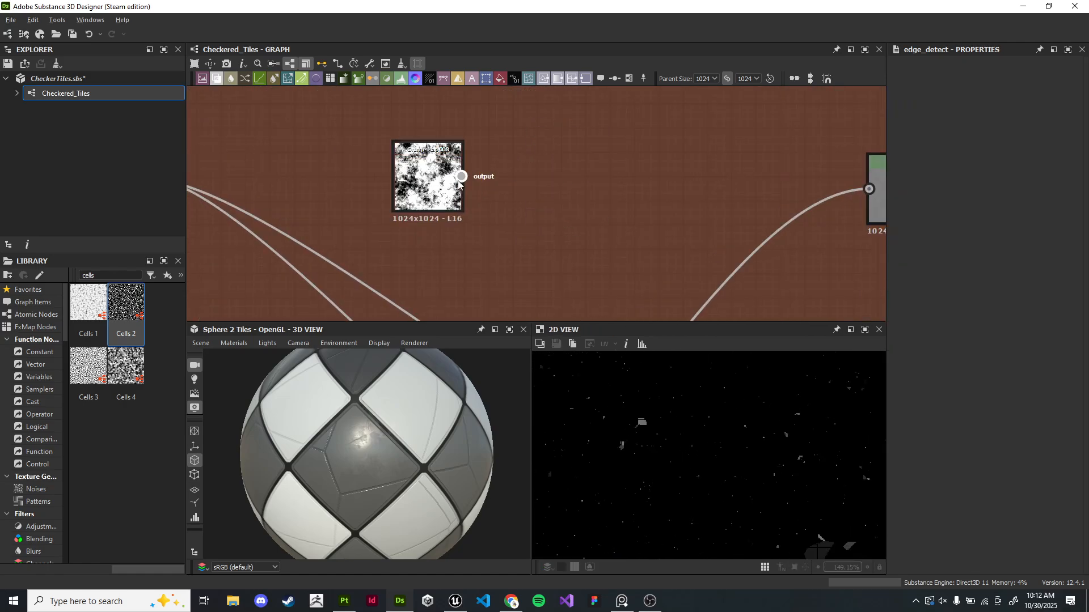
- Add a Levels node after Grunge Map 008 and adjust its input and output level handles
drag(461, 176, 560, 184)
text(levels)
key(Return)
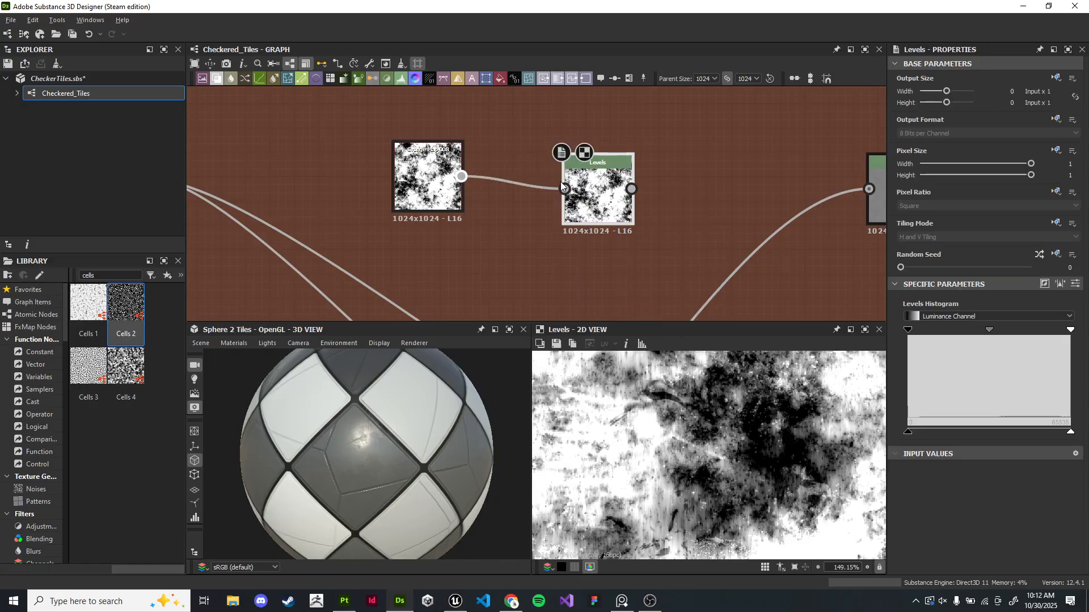
scroll(875, 397, up, 1)
drag(989, 330, 1037, 331)
drag(908, 432, 897, 427)
drag(1071, 432, 1040, 430)
drag(908, 432, 984, 431)
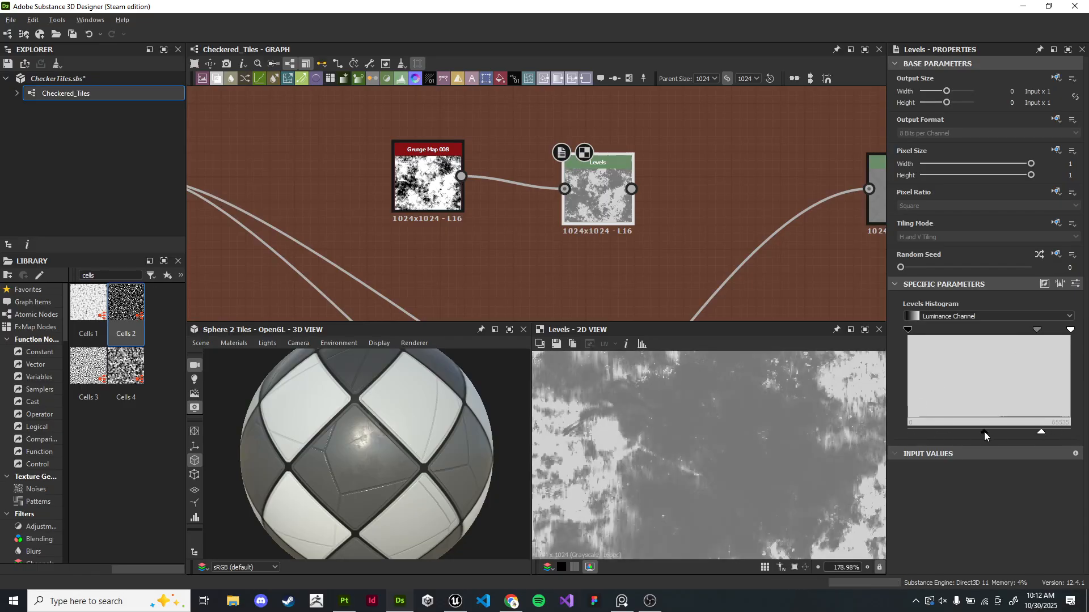
- Push the Levels handles to turn the grunge into a high-contrast black-and-white mask
drag(1028, 330, 1056, 339)
drag(1039, 432, 1071, 429)
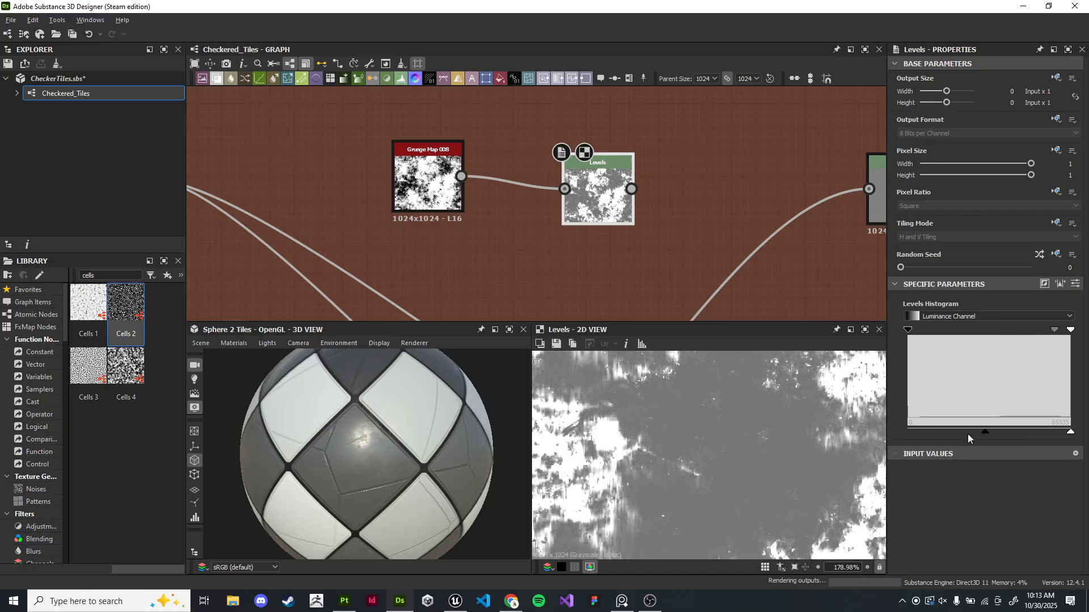
drag(983, 433, 906, 434)
drag(910, 330, 1030, 331)
scroll(764, 438, down, 3)
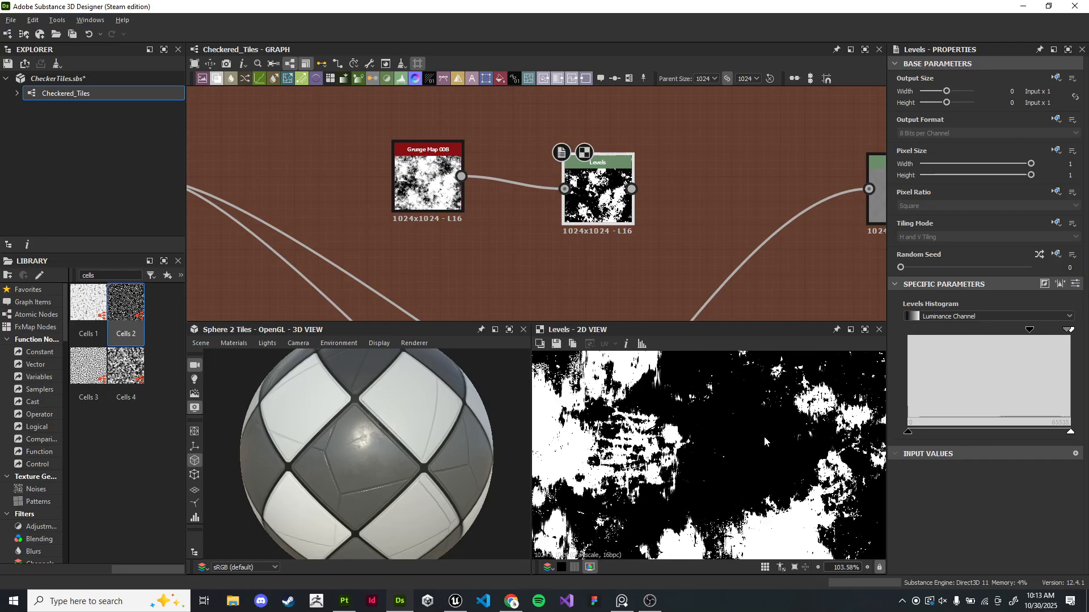
scroll(764, 437, up, 5)
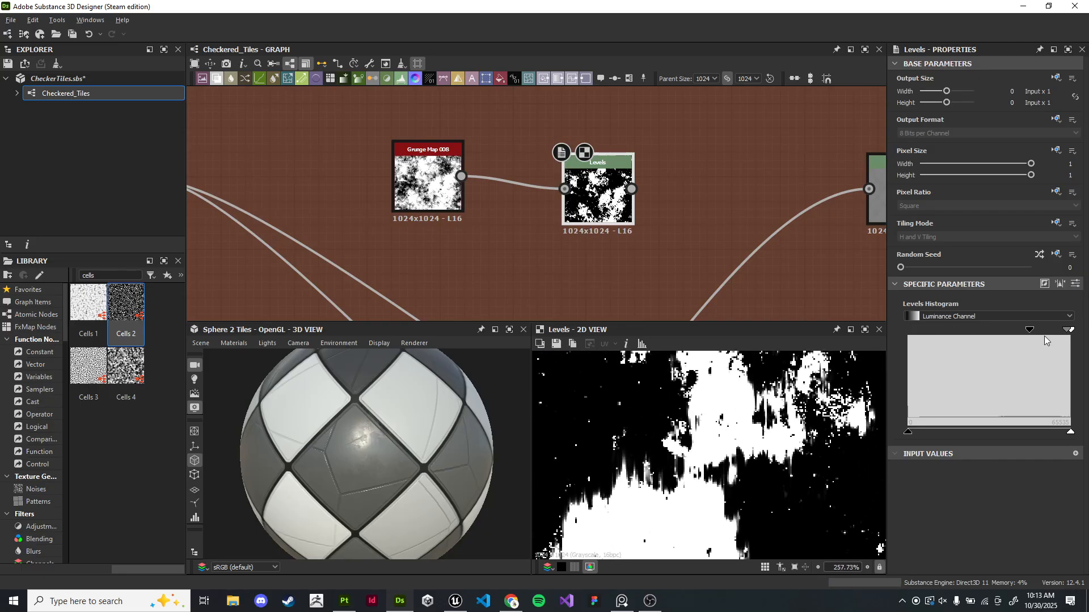
mouse_move(1069, 331)
mouse_down()
mouse_move(1041, 331)
mouse_move(1056, 338)
mouse_up()
scroll(778, 461, down, 10)
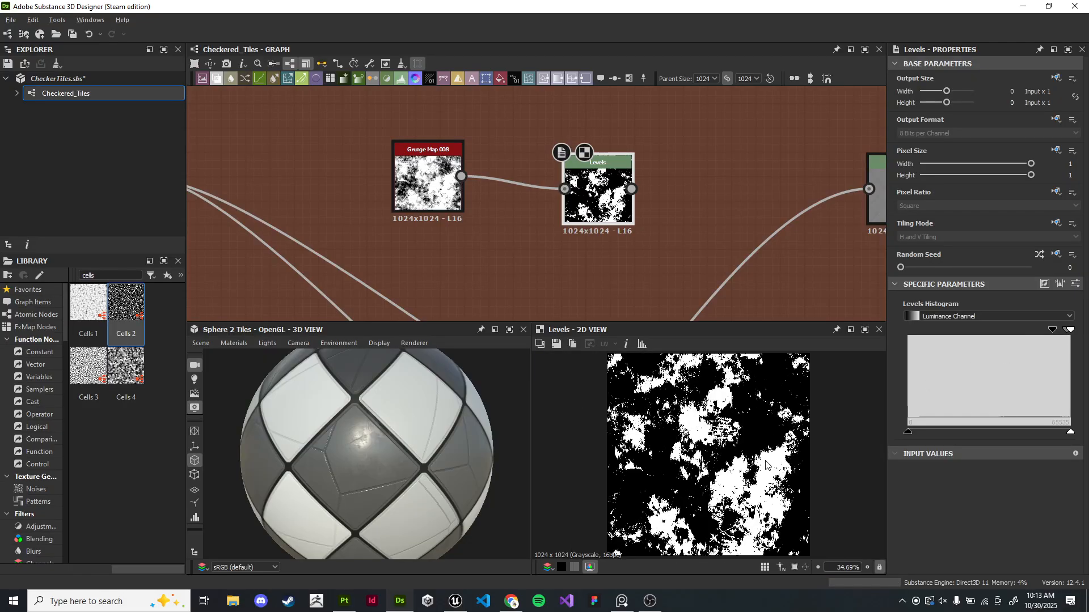
- Browse the Noises library for an alternative grunge texture
scroll(448, 211, up, 3)
click(447, 184)
middle_drag(472, 215, 521, 278)
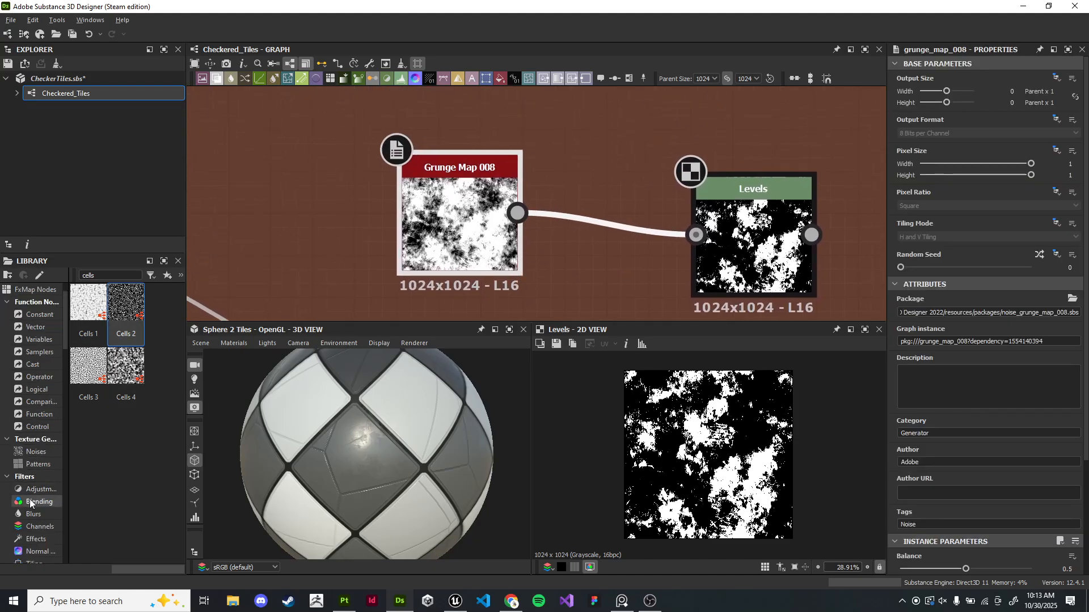
click(36, 489)
scroll(129, 432, down, 5)
scroll(129, 432, down, 4)
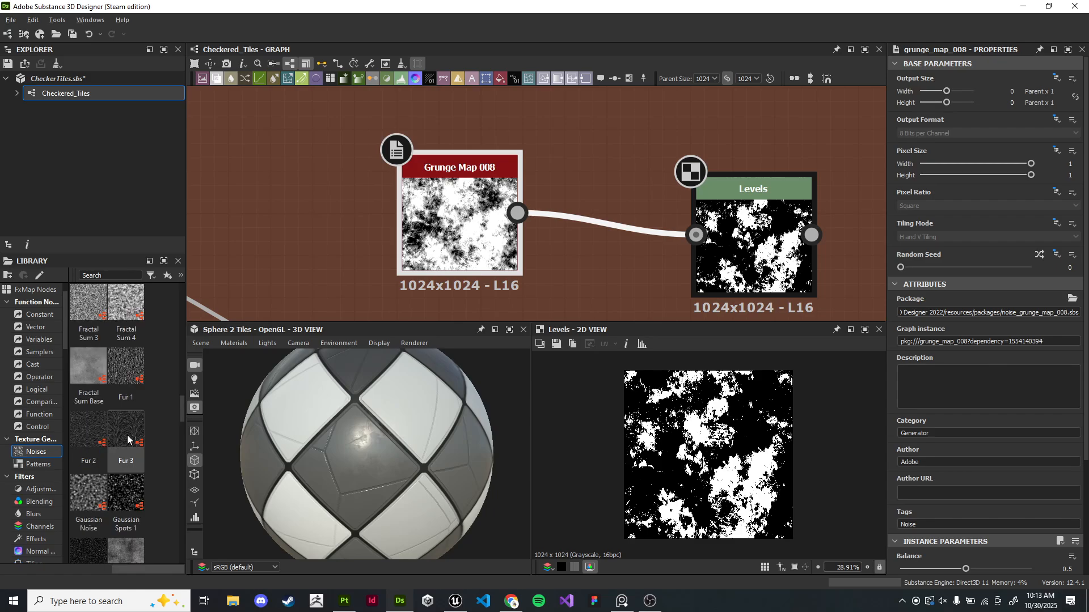
middle_drag(465, 235, 532, 223)
drag(532, 222, 405, 202)
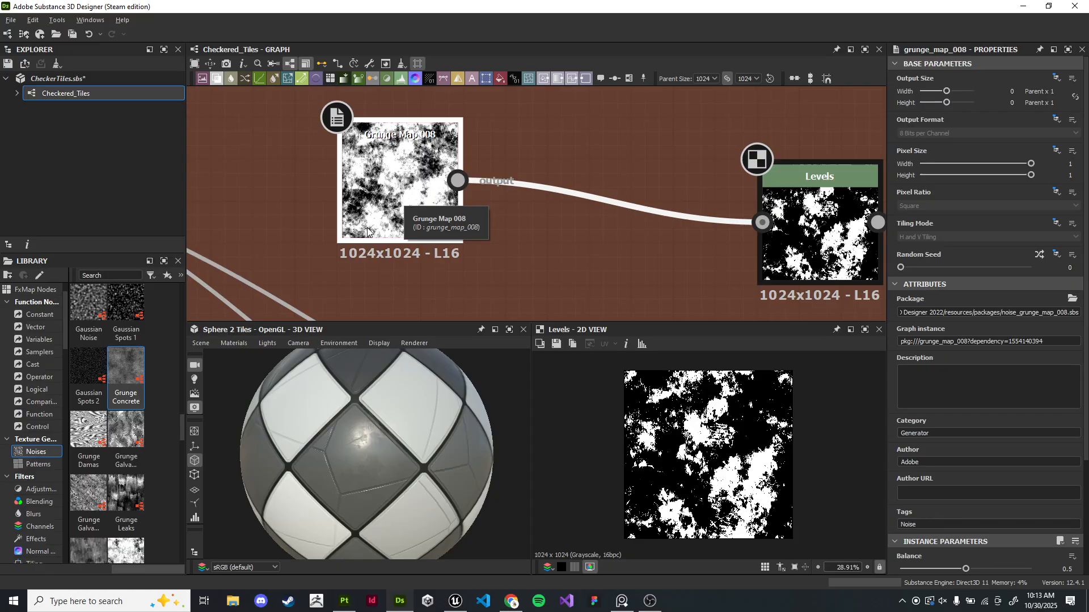
scroll(117, 402, down, 2)
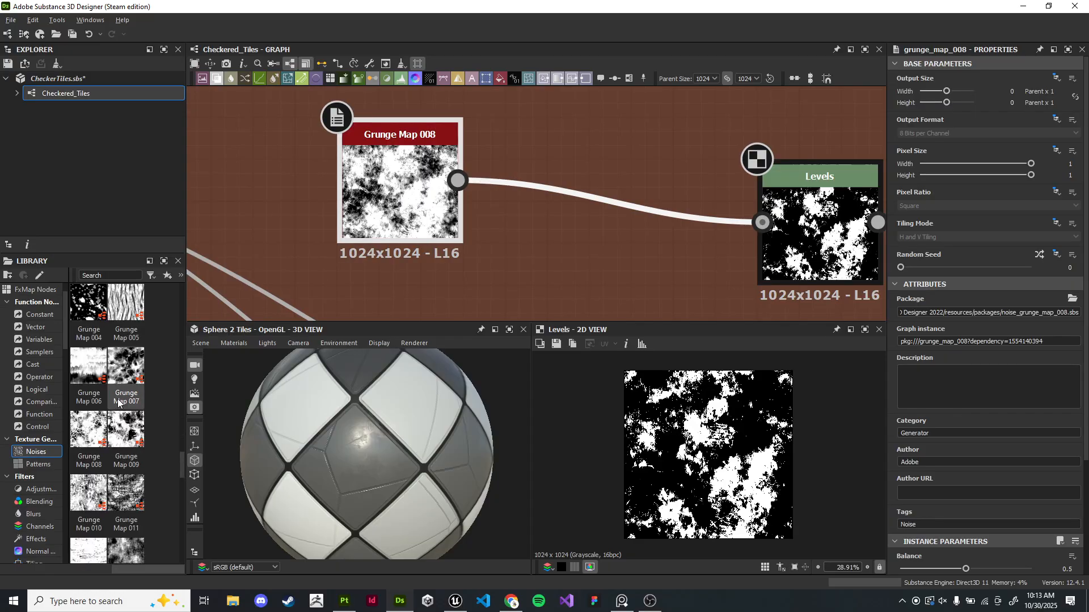
scroll(117, 402, down, 3)
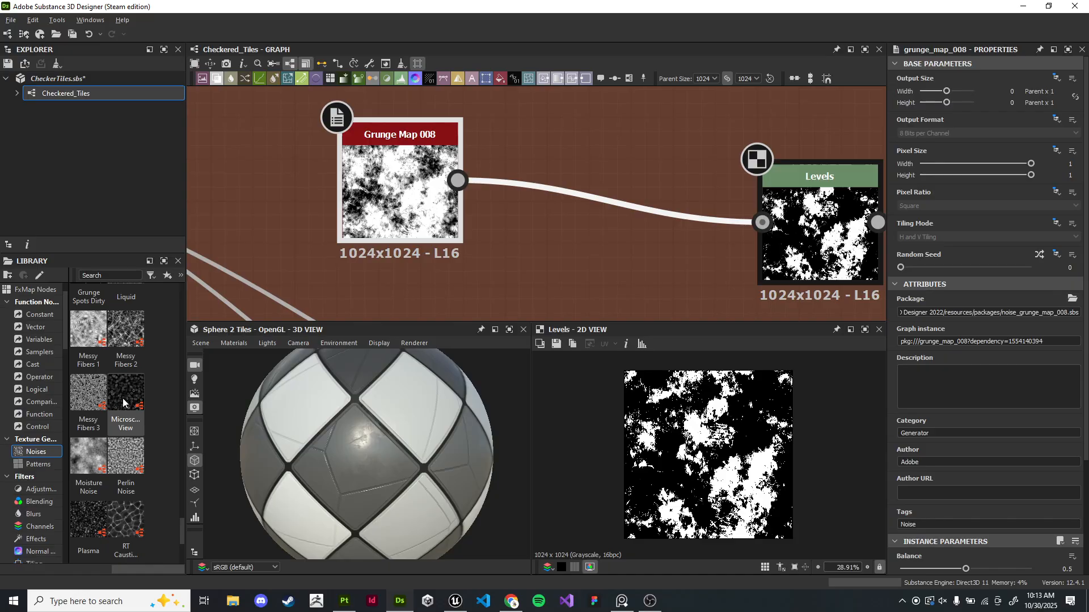
scroll(122, 401, down, 3)
scroll(120, 416, up, 5)
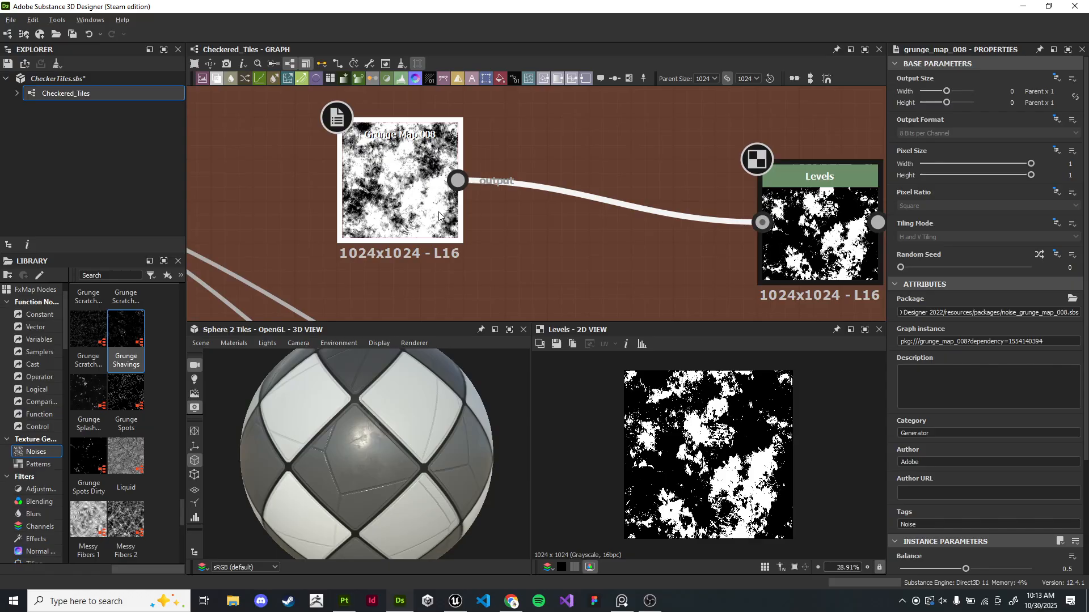
- Replace Grunge Map 008 with a Grunge Shavings noise connected to the Levels node
middle_drag(464, 216, 358, 189)
drag(126, 340, 655, 196)
click(311, 188)
key(Delete)
drag(486, 256, 527, 213)
click(728, 213)
middle_drag(711, 216, 624, 227)
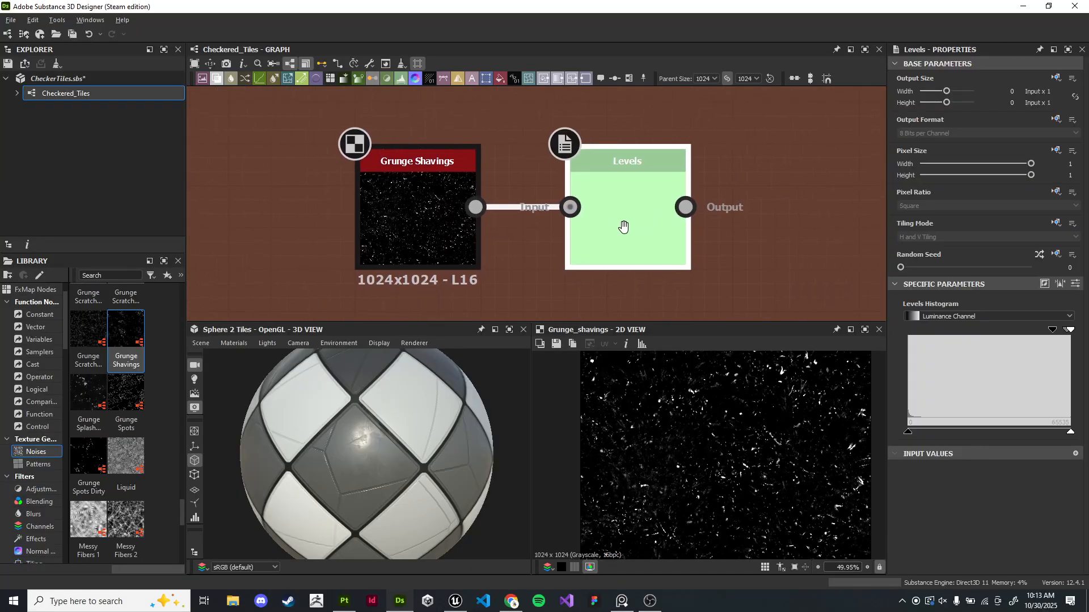
- Preview the Levels output of the Grunge Shavings in the 2D view
scroll(658, 216, up, 2)
double_click(652, 232)
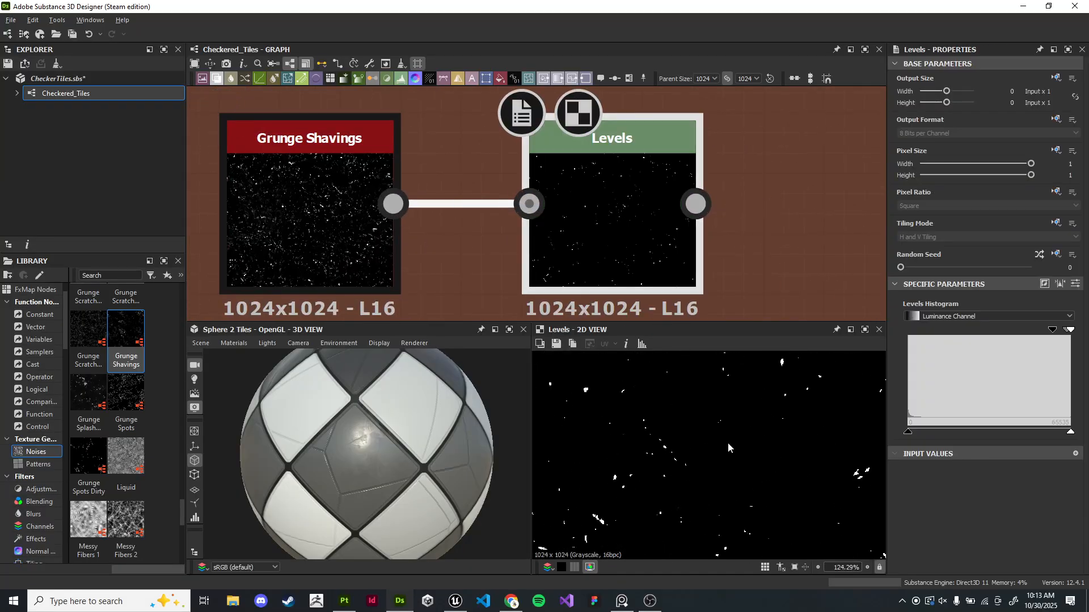
middle_drag(720, 484, 713, 481)
scroll(713, 480, down, 1)
scroll(679, 252, down, 8)
middle_drag(683, 206, 646, 159)
ctrl+drag(637, 201, 594, 188)
scroll(661, 297, up, 3)
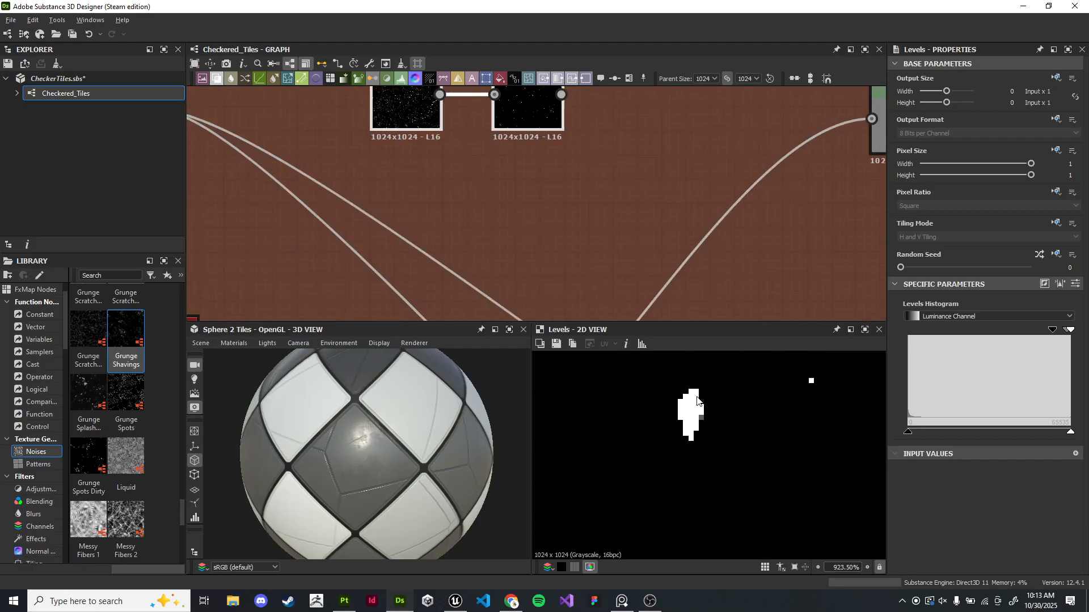
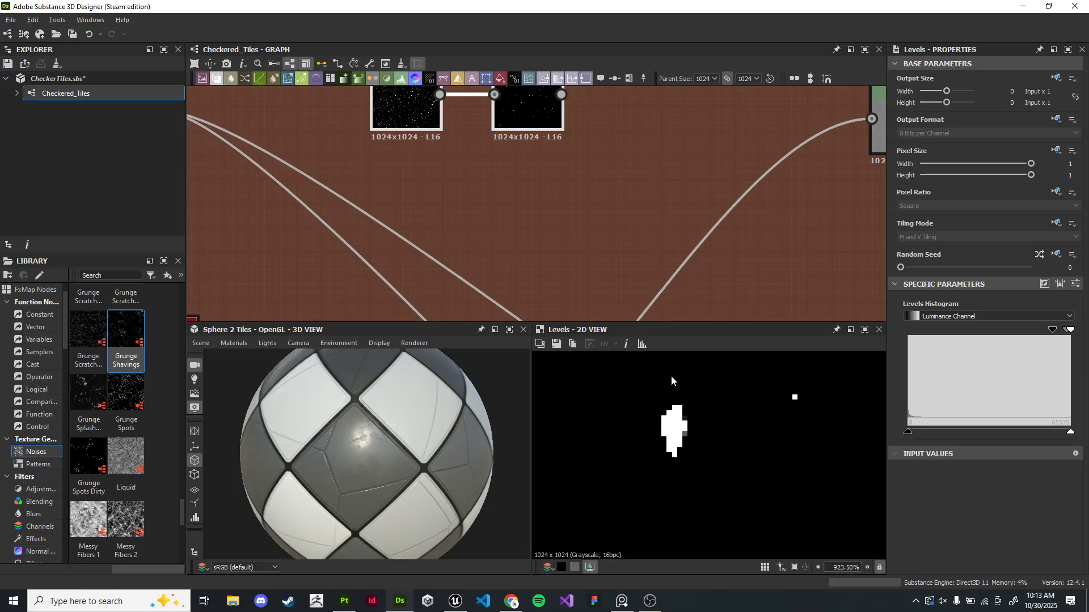
- Add a Blur HQ Grayscale node after the grunge's Levels node
scroll(615, 250, down, 2)
scroll(632, 264, up, 2)
middle_drag(614, 172, 491, 168)
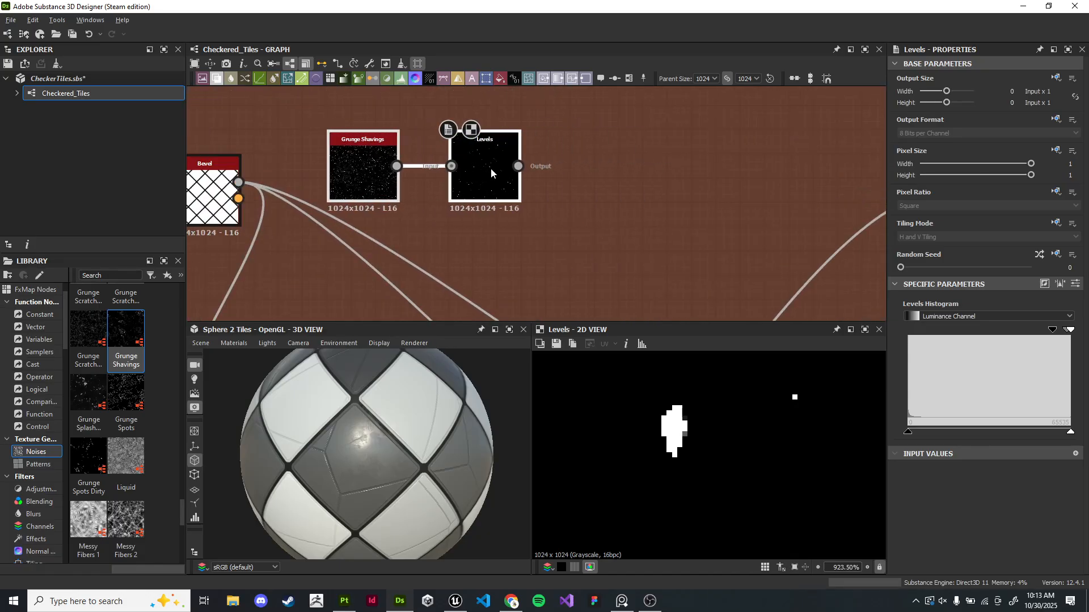
drag(517, 166, 586, 168)
text(bl)
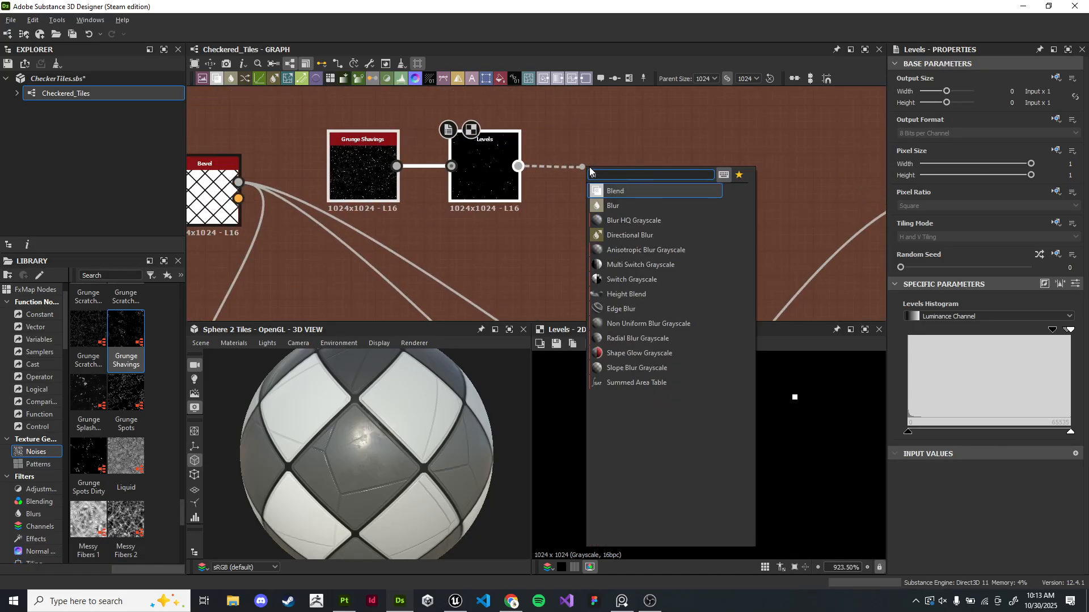
key(BackSpace)
key(BackSpace)
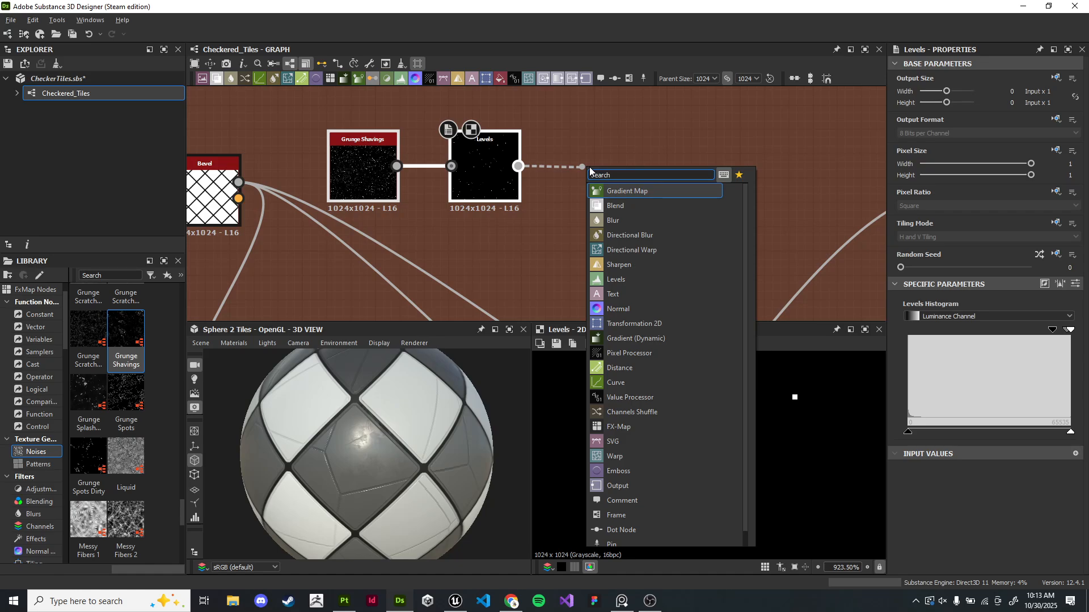
text(high)
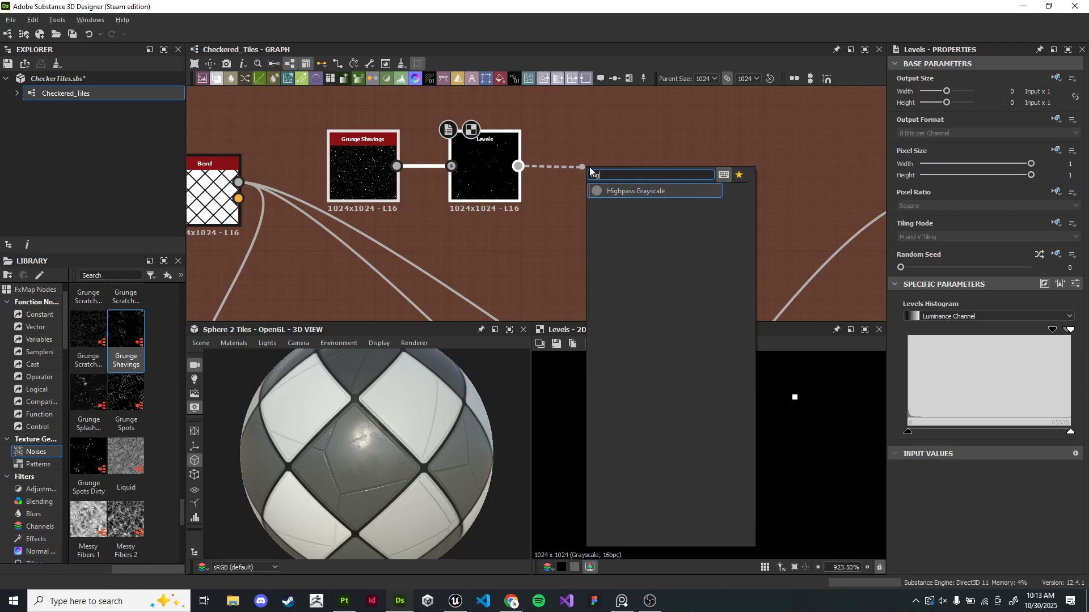
key(BackSpace)
key(BackSpace)
key(BackSpace)
text(blur)
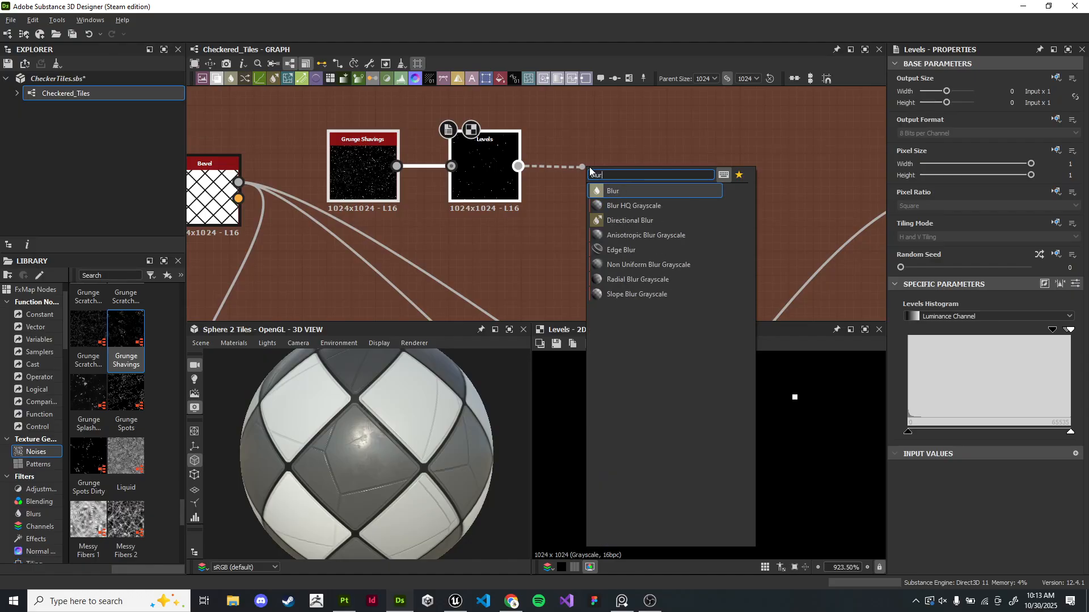
key(Down)
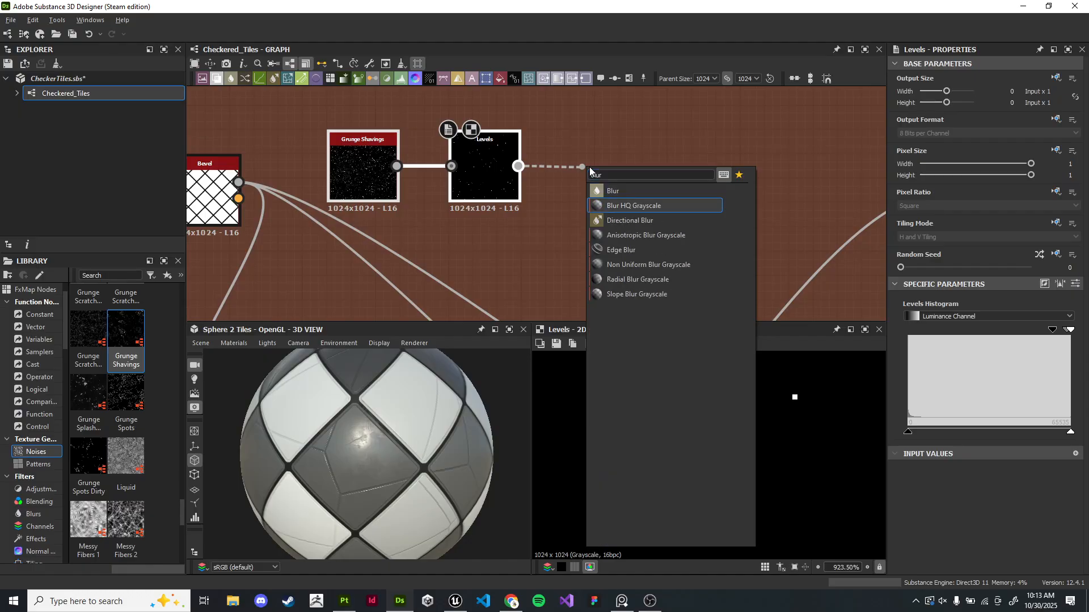
key(Return)
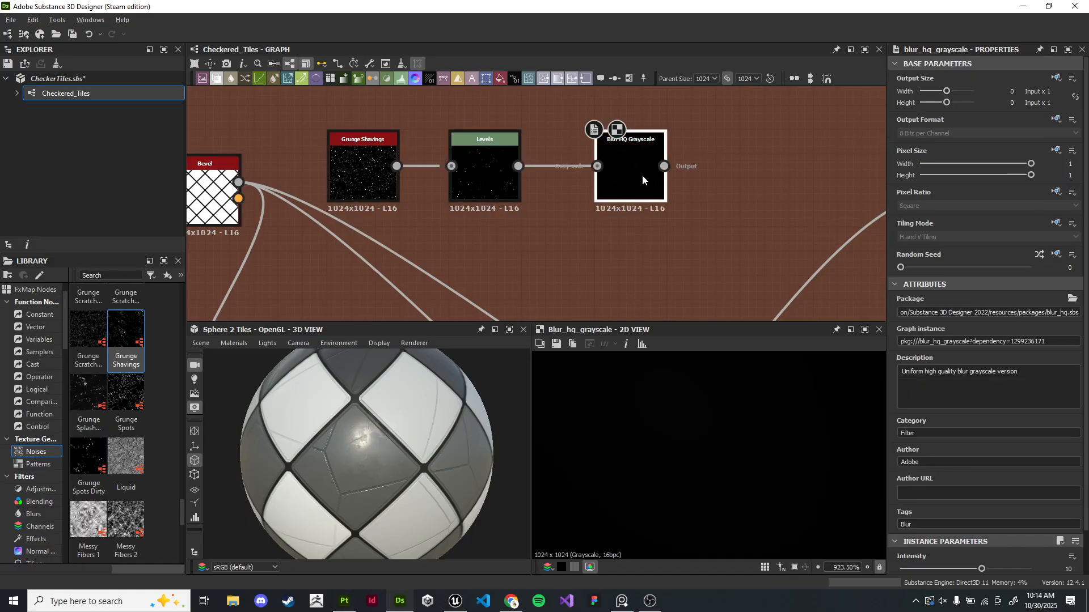
- Set the Blur HQ Grayscale intensity to about 0.28
scroll(969, 523, down, 2)
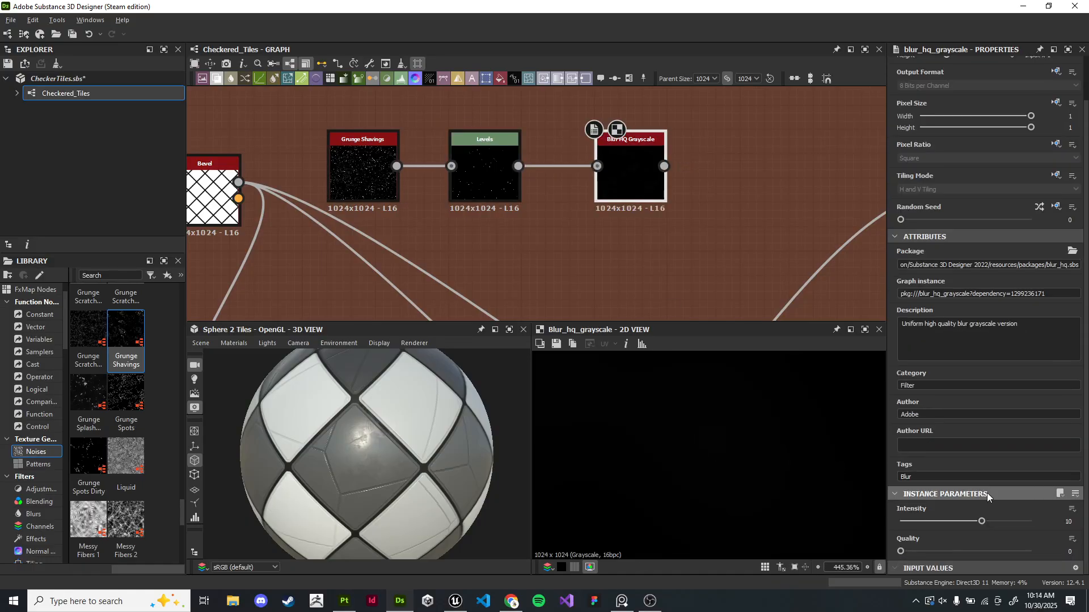
drag(925, 522, 903, 522)
scroll(748, 459, down, 6)
middle_drag(652, 363, 674, 472)
scroll(673, 472, up, 7)
middle_drag(689, 518, 695, 427)
scroll(487, 184, down, 3)
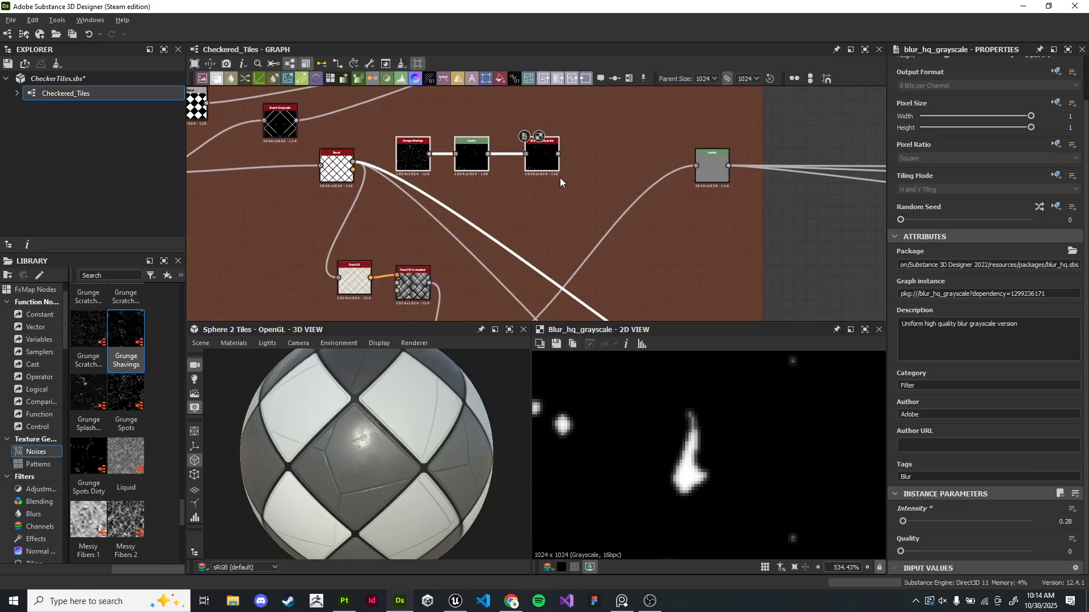
- Insert a Blend node that takes the blurred grunge as foreground and feeds the downstream Levels node
drag(545, 150, 580, 161)
middle_drag(666, 209, 603, 150)
drag(652, 110, 658, 134)
drag(699, 175, 746, 172)
middle_drag(539, 128, 620, 127)
drag(493, 293, 659, 151)
text(blend)
key(Return)
scroll(626, 182, up, 3)
middle_drag(654, 122, 610, 221)
mouse_move(550, 135)
mouse_down()
mouse_move(589, 235)
mouse_move(529, 135)
mouse_up()
click(631, 257)
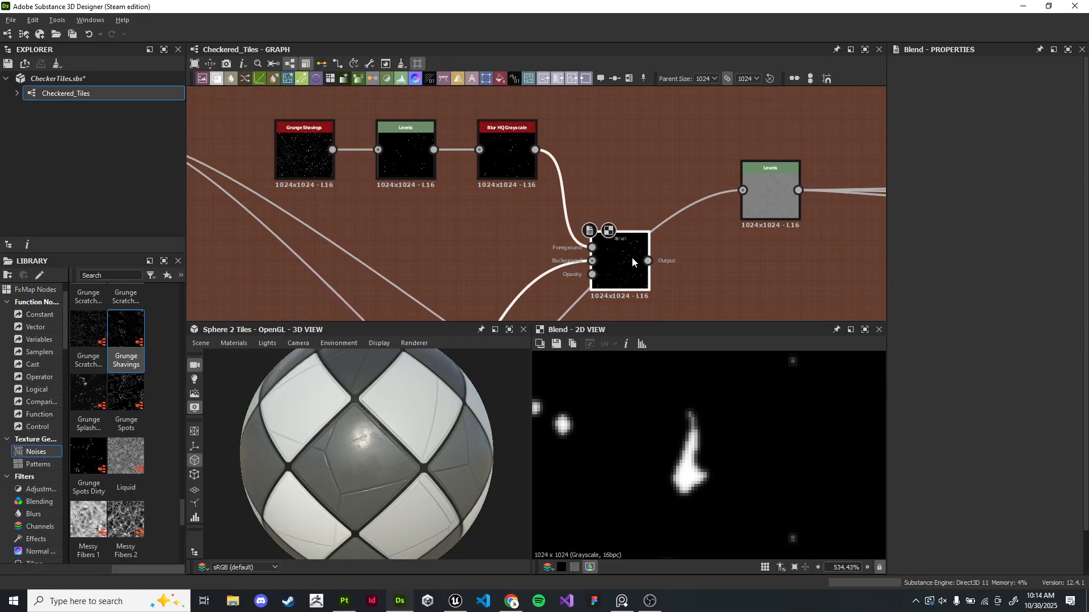
- Set the Blend node's blending mode to Add (Linear Dodge)
scroll(634, 247, up, 5)
click(916, 343)
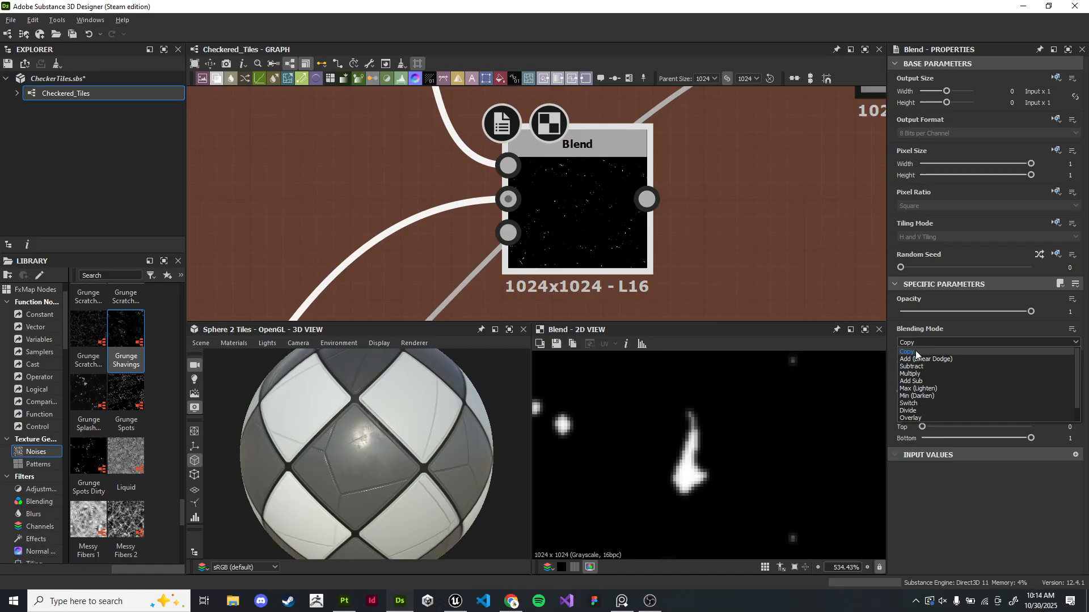
click(923, 360)
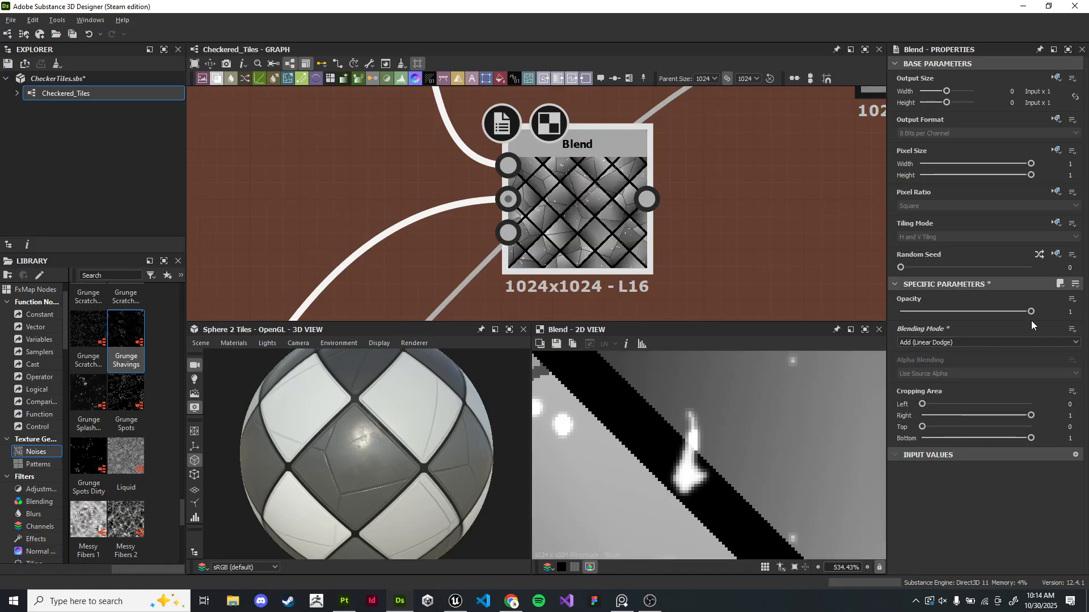
- Set the Blend node's blending mode to Subtract, trying Min (Darken) along the way
scroll(584, 213, down, 4)
middle_drag(533, 187, 712, 292)
scroll(628, 205, up, 5)
scroll(636, 196, down, 5)
drag(333, 139, 623, 198)
drag(621, 190, 594, 156)
click(595, 158)
middle_drag(713, 250, 578, 176)
click(630, 232)
scroll(631, 234, up, 6)
click(937, 342)
click(936, 366)
scroll(809, 391, down, 5)
scroll(761, 438, up, 4)
click(941, 343)
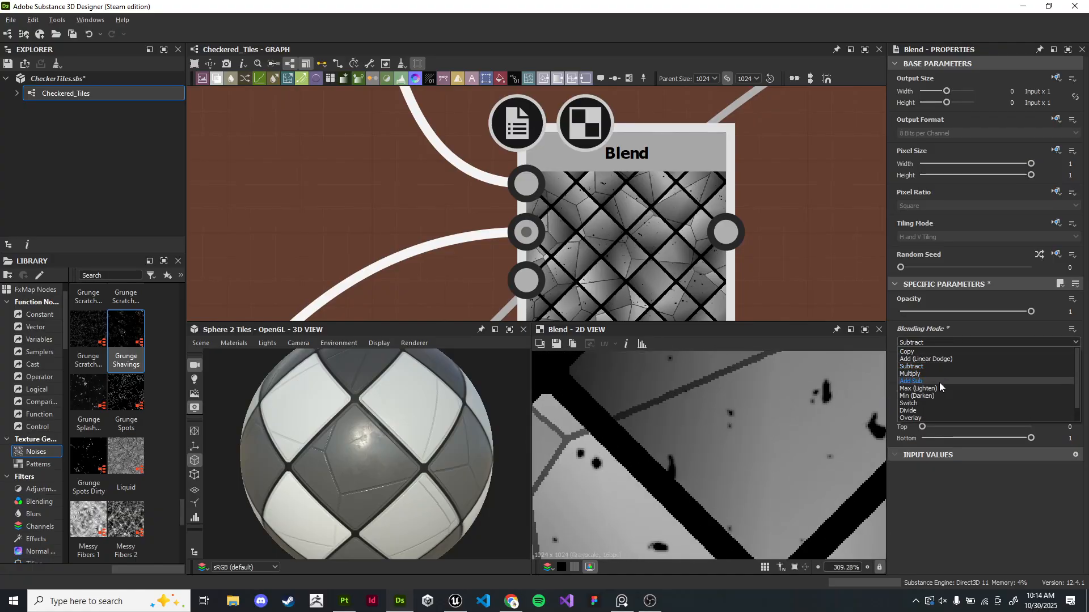
click(939, 395)
click(938, 346)
click(937, 366)
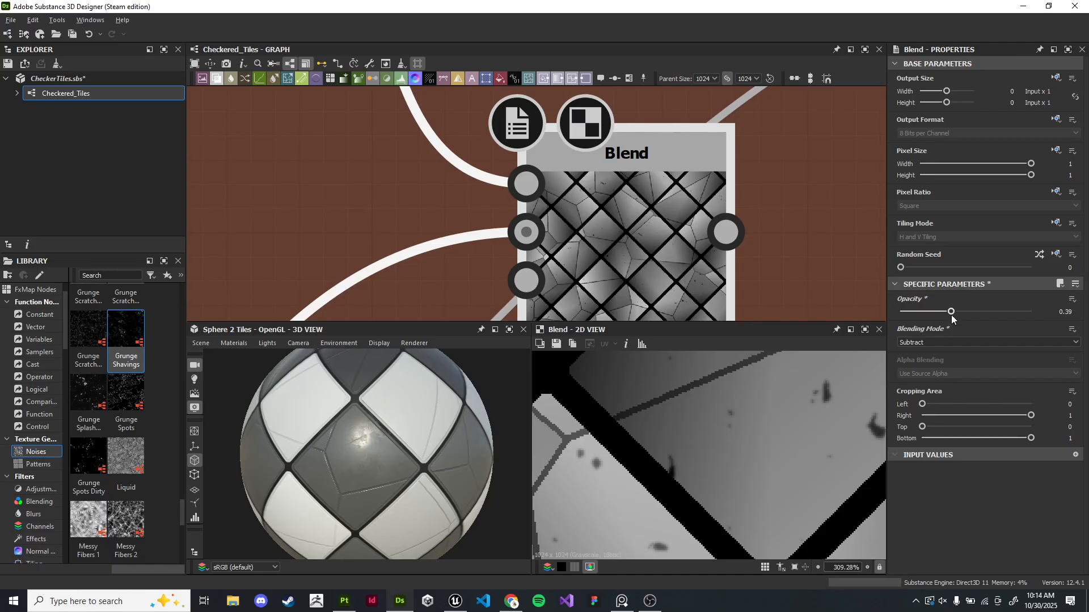
- Set the Blend node's opacity to about 0.45
drag(956, 317, 960, 318)
scroll(738, 233, down, 5)
middle_drag(802, 228, 529, 239)
drag(455, 245, 577, 145)
mouse_move(427, 426)
mouse_down()
mouse_move(345, 442)
mouse_move(409, 402)
mouse_move(423, 430)
mouse_up()
- Navigate the graph back to the Flood Fill chain and inspect the Flood Fill to Gradient node
scroll(409, 402, down, 3)
scroll(411, 430, up, 3)
scroll(482, 285, down, 5)
middle_drag(481, 284, 623, 143)
scroll(467, 217, up, 4)
middle_drag(467, 216, 719, 231)
middle_drag(585, 179, 773, 168)
middle_drag(665, 203, 790, 140)
double_click(517, 209)
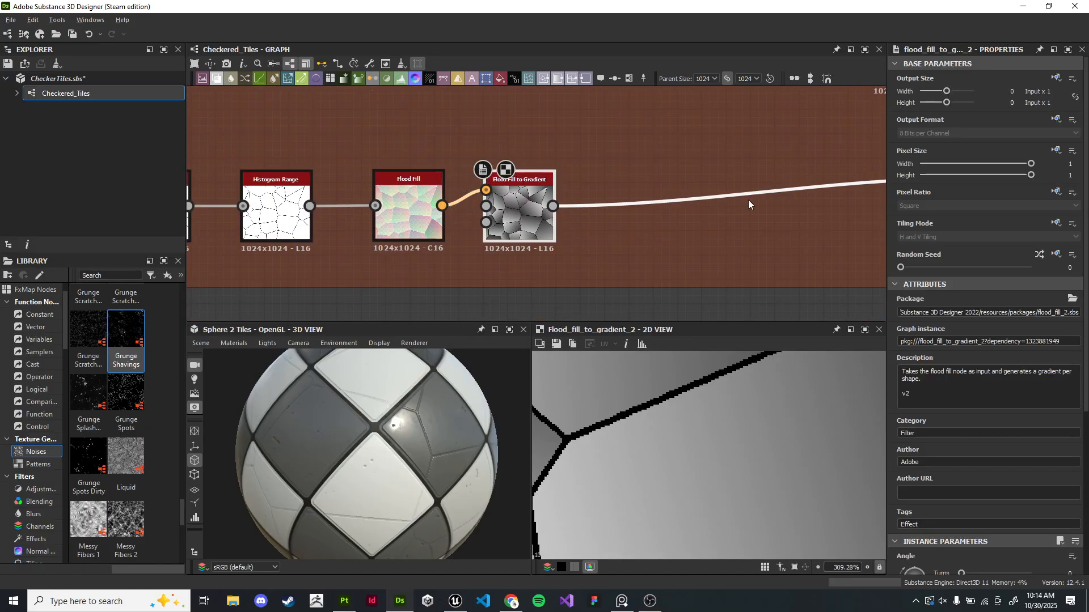
middle_drag(867, 186, 452, 184)
scroll(452, 184, down, 2)
middle_drag(230, 223, 607, 209)
scroll(528, 216, up, 3)
middle_drag(527, 215, 735, 222)
- Set the Cells 2 noise scale to 8
double_click(400, 181)
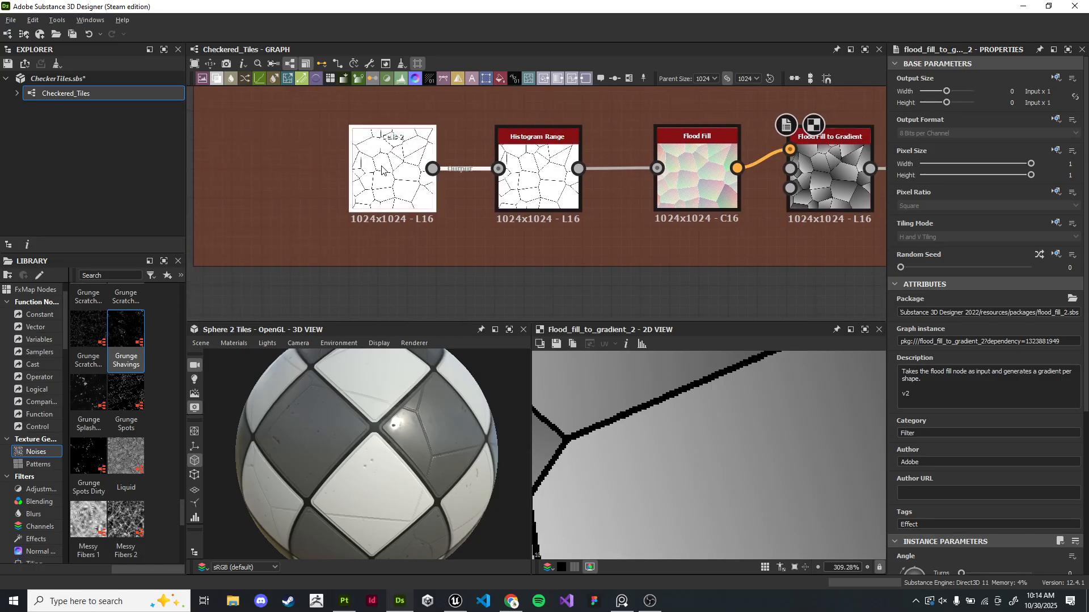
scroll(941, 385, down, 3)
drag(902, 425, 905, 424)
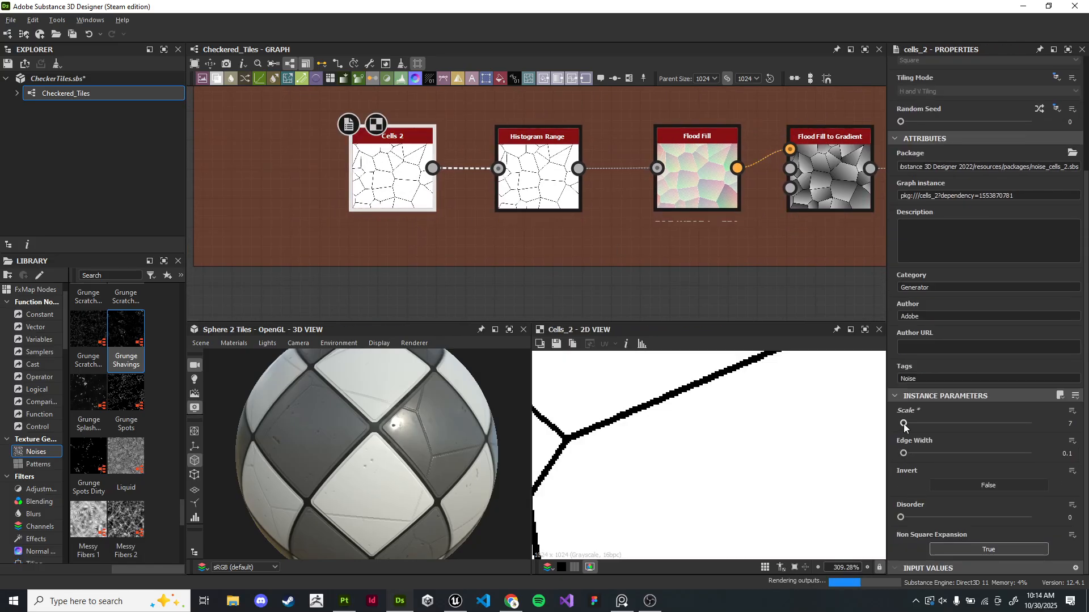
scroll(347, 438, down, 5)
drag(385, 488, 433, 517)
scroll(427, 471, up, 3)
drag(427, 471, 406, 444)
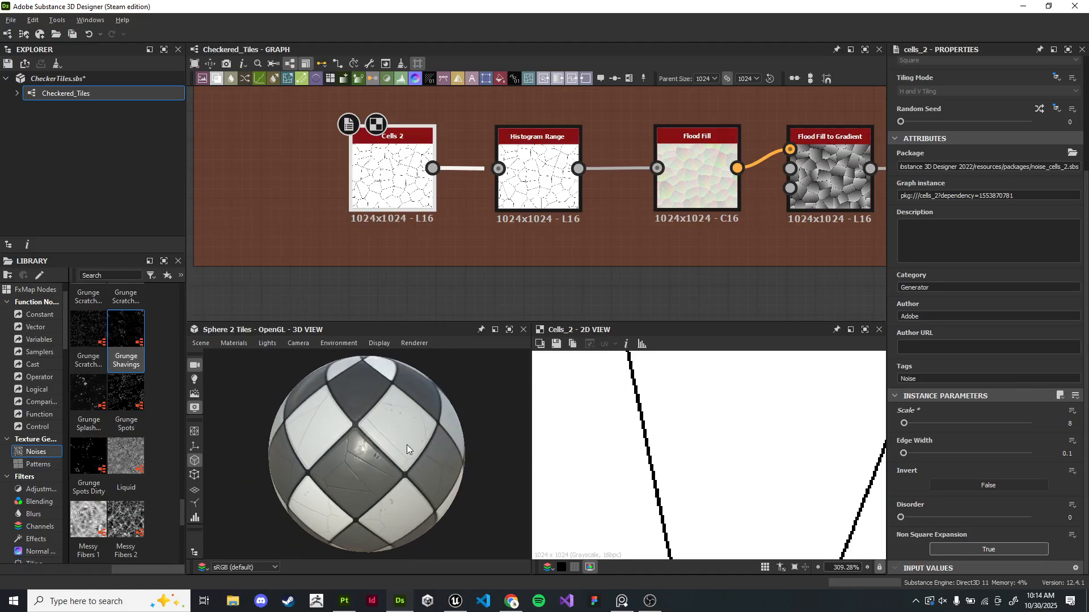
- Move the downstream Levels node's histogram handles to stretch the heightmap's contrast
scroll(394, 476, up, 4)
scroll(726, 220, down, 3)
middle_drag(730, 218, 474, 216)
scroll(486, 216, down, 1)
scroll(833, 174, up, 1)
middle_drag(834, 173, 437, 227)
middle_drag(675, 108, 383, 321)
scroll(464, 240, up, 3)
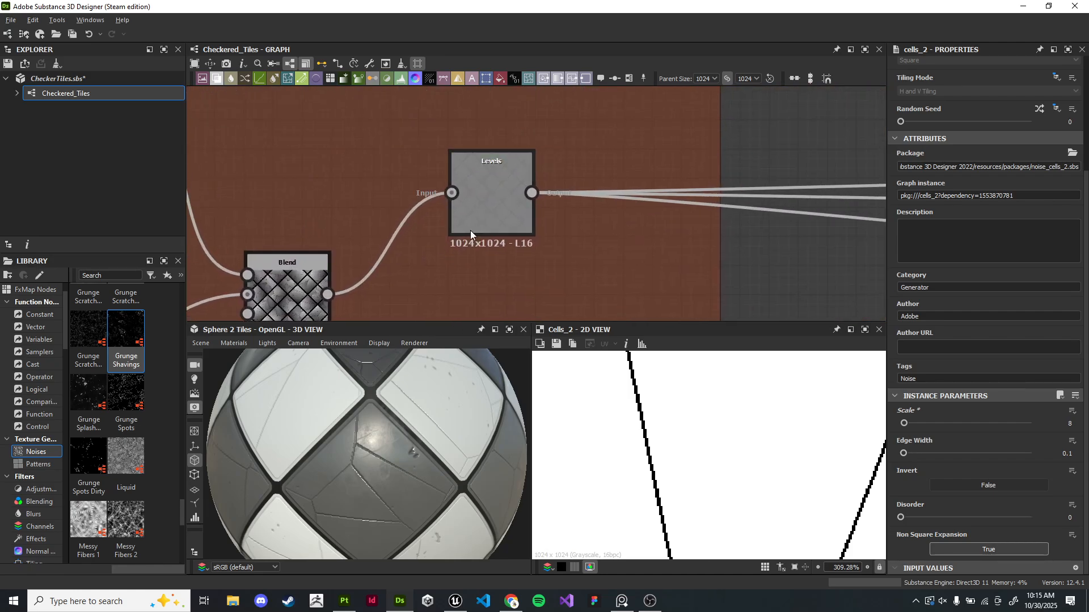
double_click(480, 211)
scroll(732, 457, down, 5)
scroll(737, 460, up, 9)
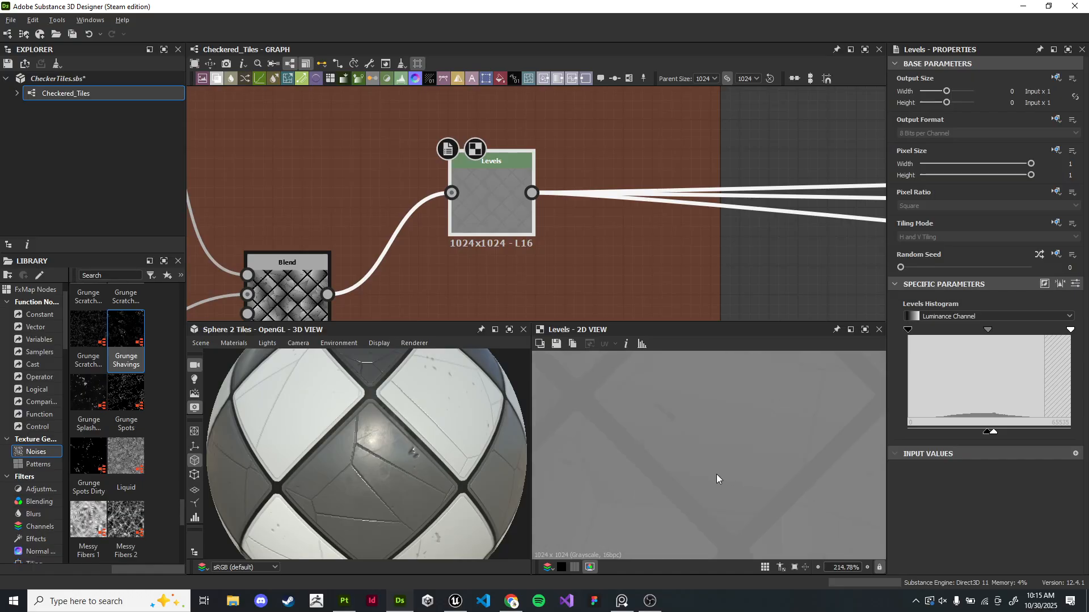
scroll(743, 436, down, 10)
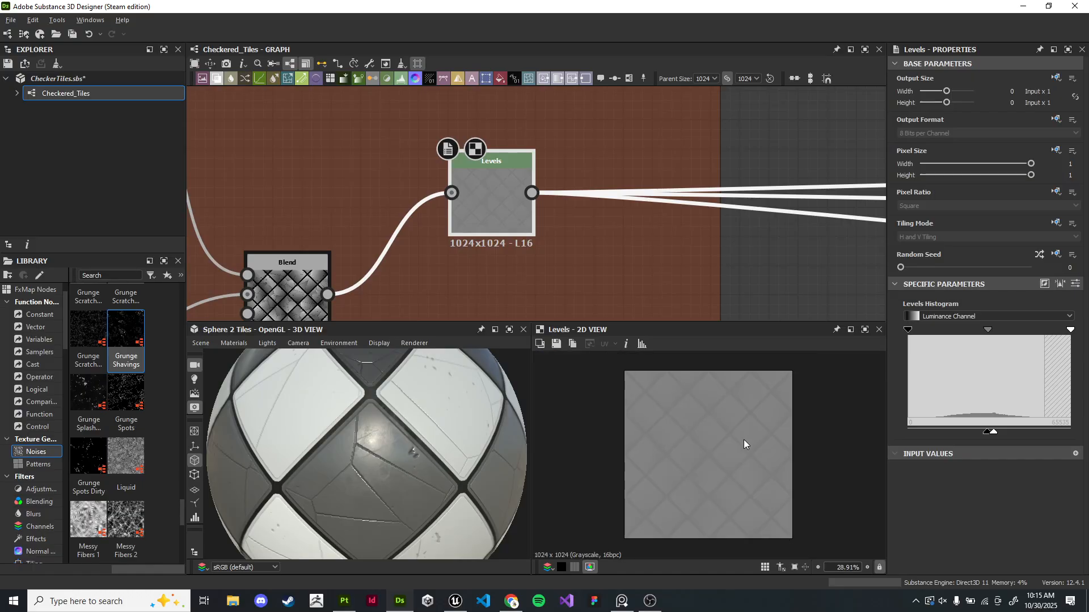
middle_drag(501, 185, 624, 225)
scroll(627, 219, up, 5)
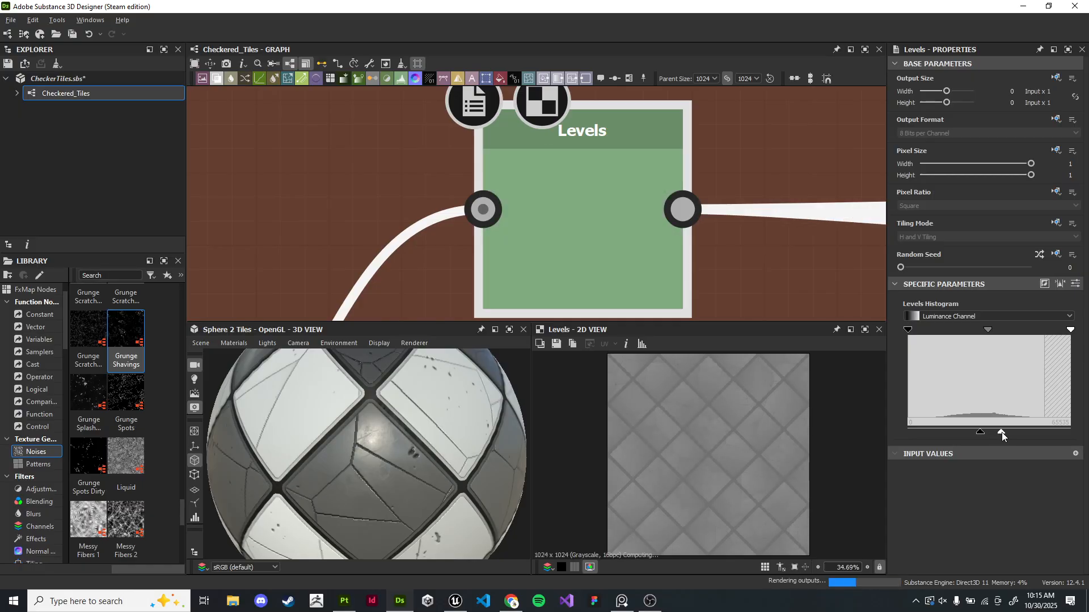
drag(978, 433, 952, 433)
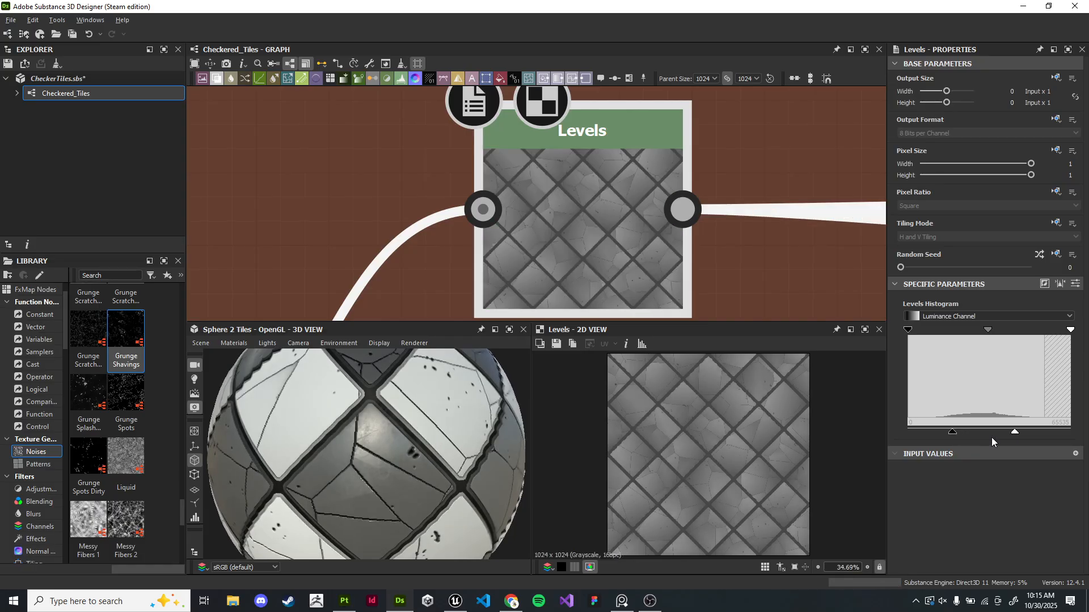
- Orbit and zoom the 3D preview to inspect the tile surface details
scroll(432, 472, down, 5)
drag(433, 472, 440, 403)
scroll(411, 431, up, 10)
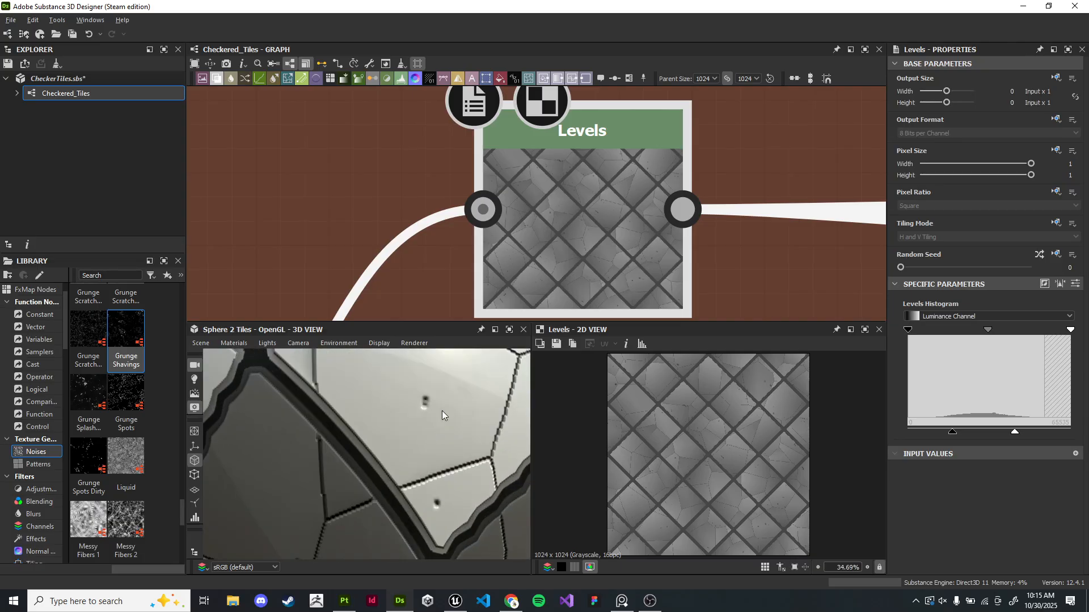
drag(504, 393, 471, 389)
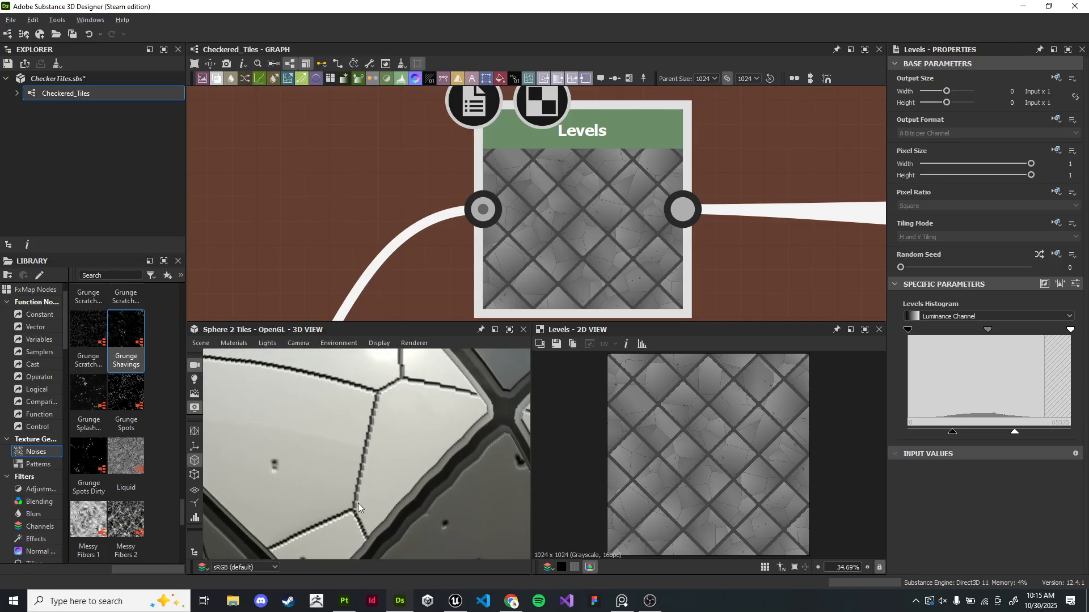
drag(378, 451, 363, 497)
scroll(438, 478, down, 8)
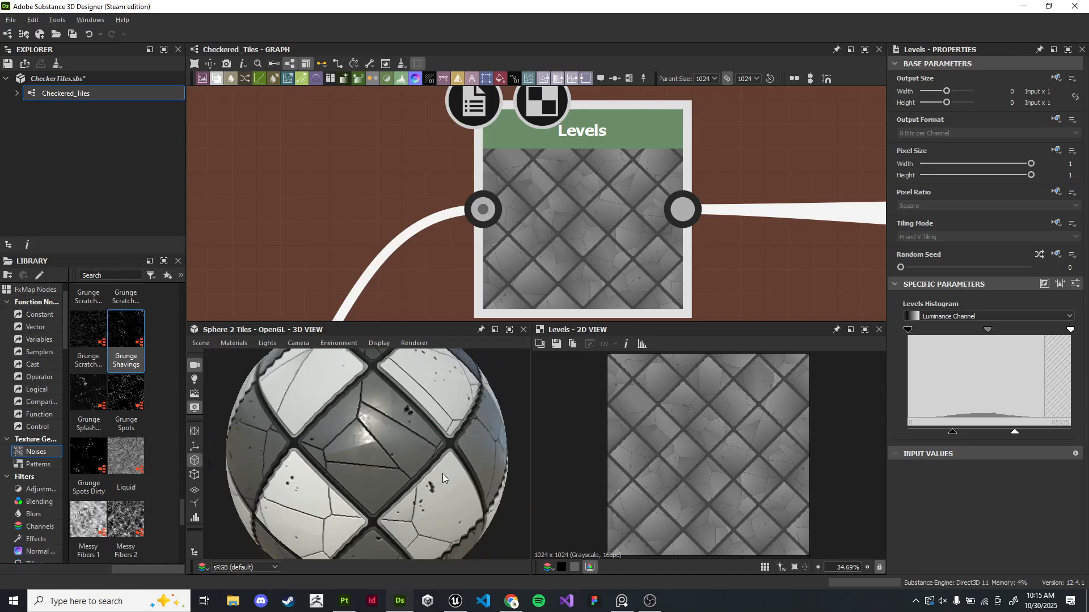
drag(370, 451, 415, 451)
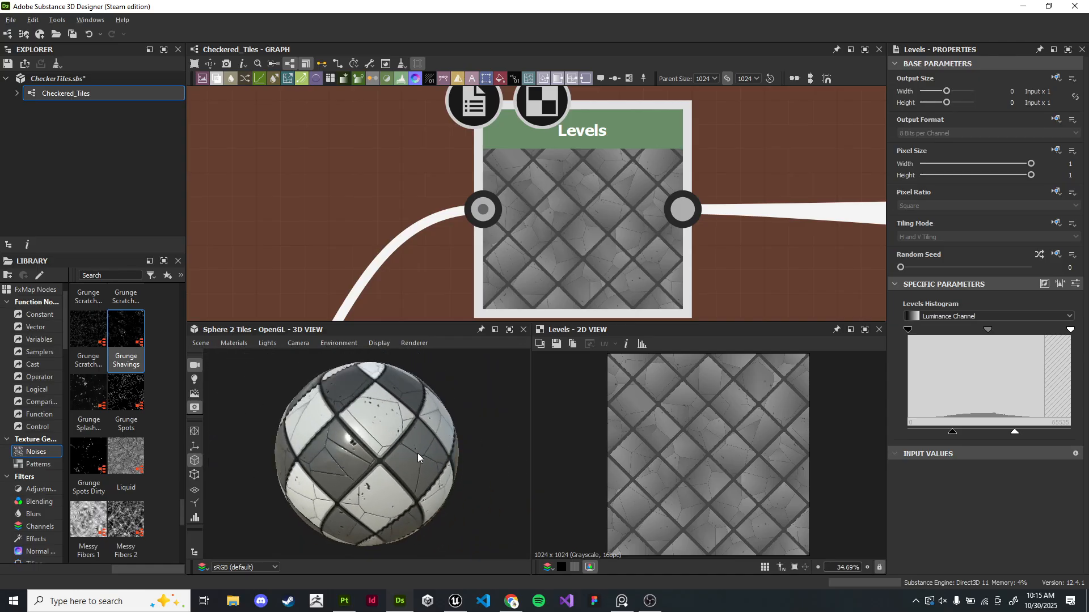
scroll(404, 397, up, 10)
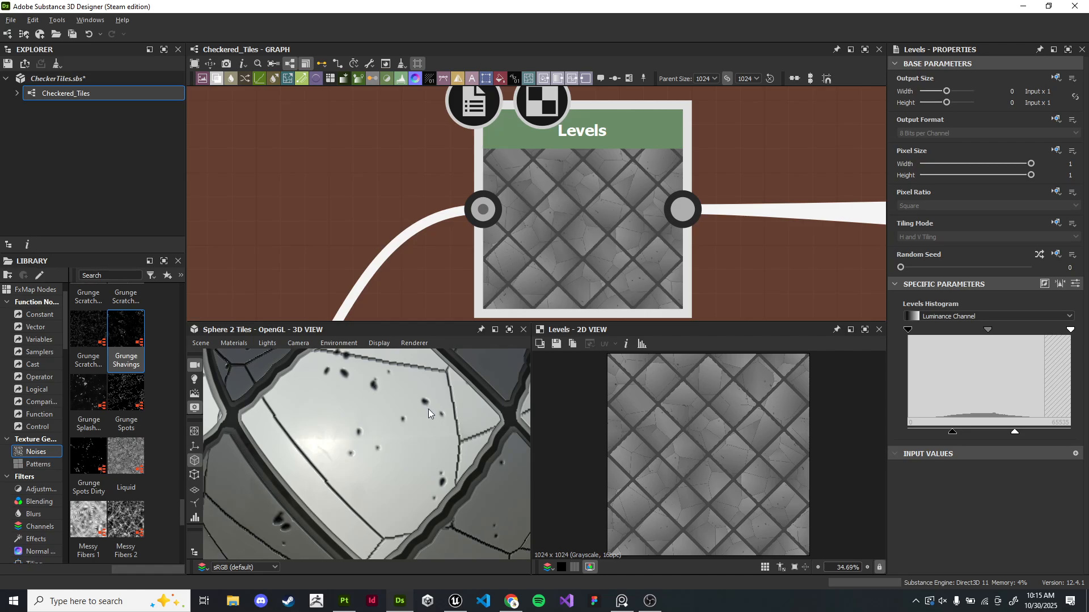
drag(427, 410, 424, 418)
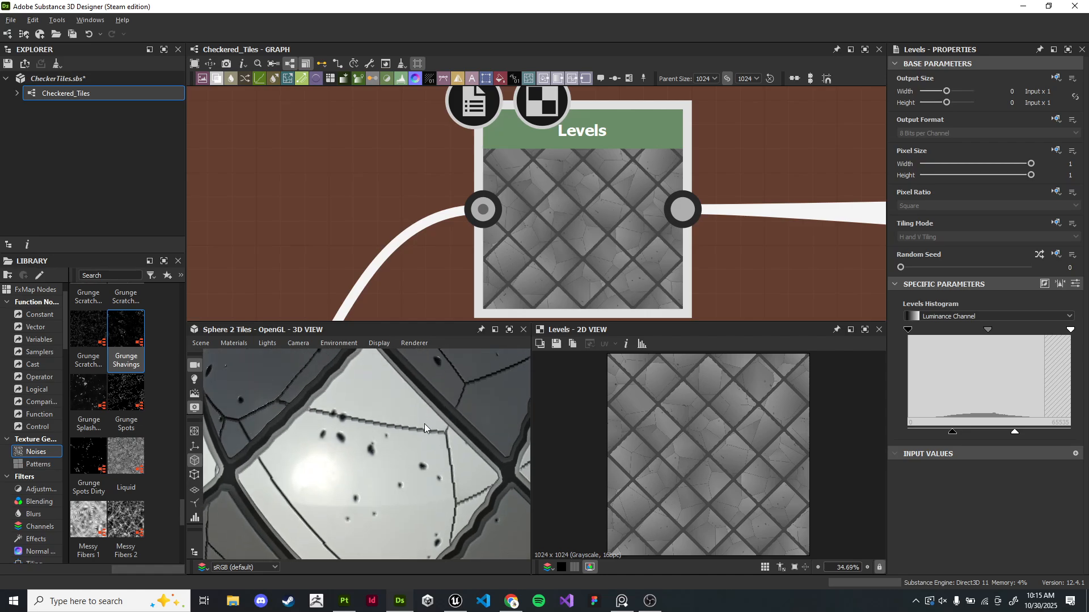
- Lower the Blend node's opacity to 0.1
scroll(681, 190, down, 7)
middle_drag(432, 189, 683, 248)
scroll(590, 176, up, 5)
middle_drag(754, 295, 374, 90)
scroll(545, 210, down, 1)
double_click(549, 219)
scroll(733, 449, up, 10)
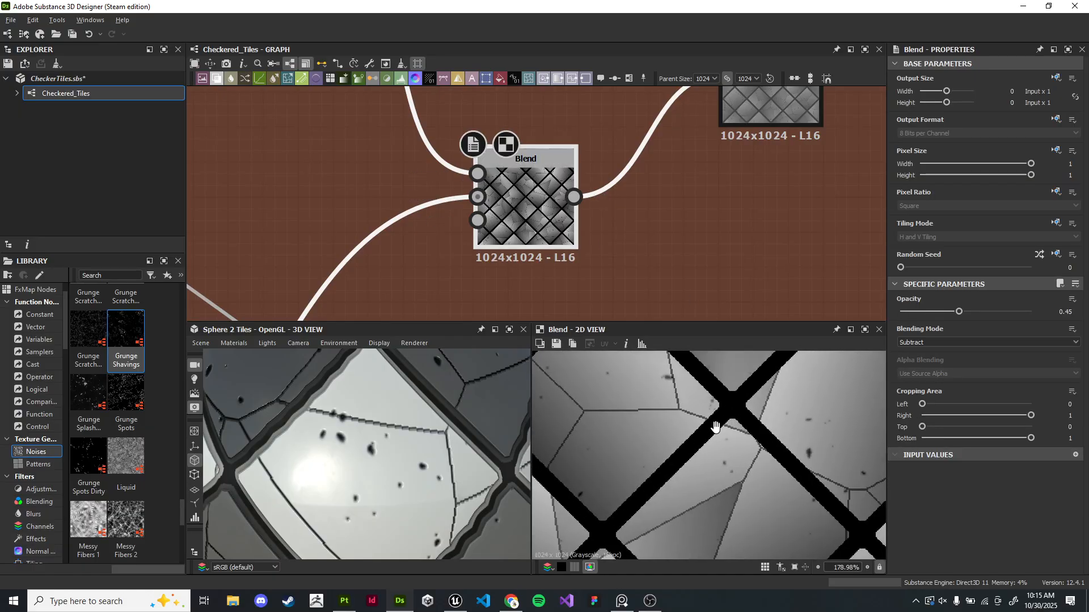
drag(951, 312, 913, 311)
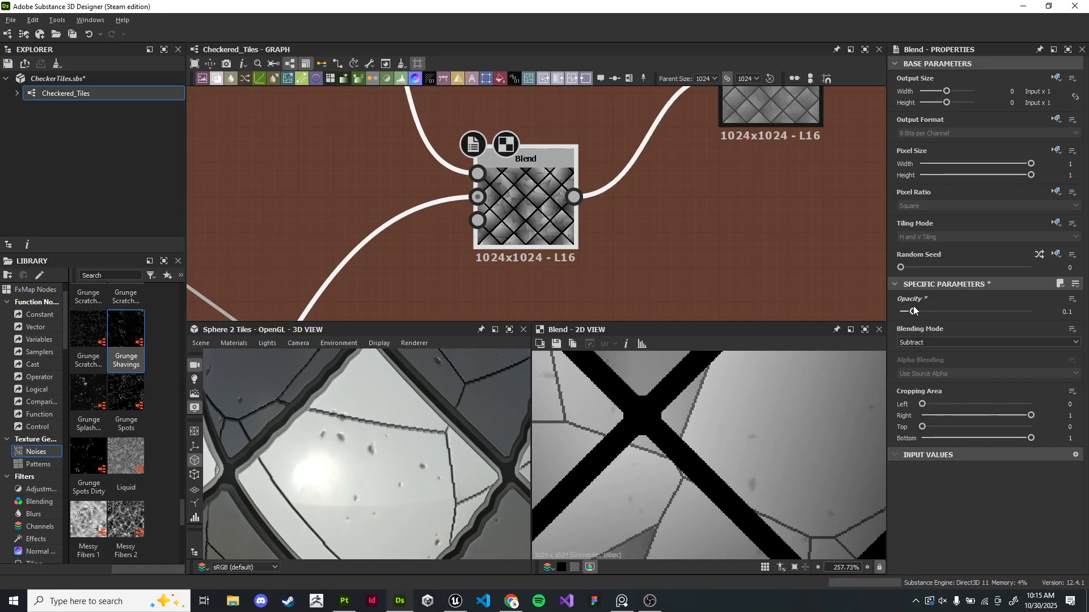
- Inspect the blended heightmap in the 2D and 3D views and around the Flood Fill nodes
scroll(539, 474, down, 8)
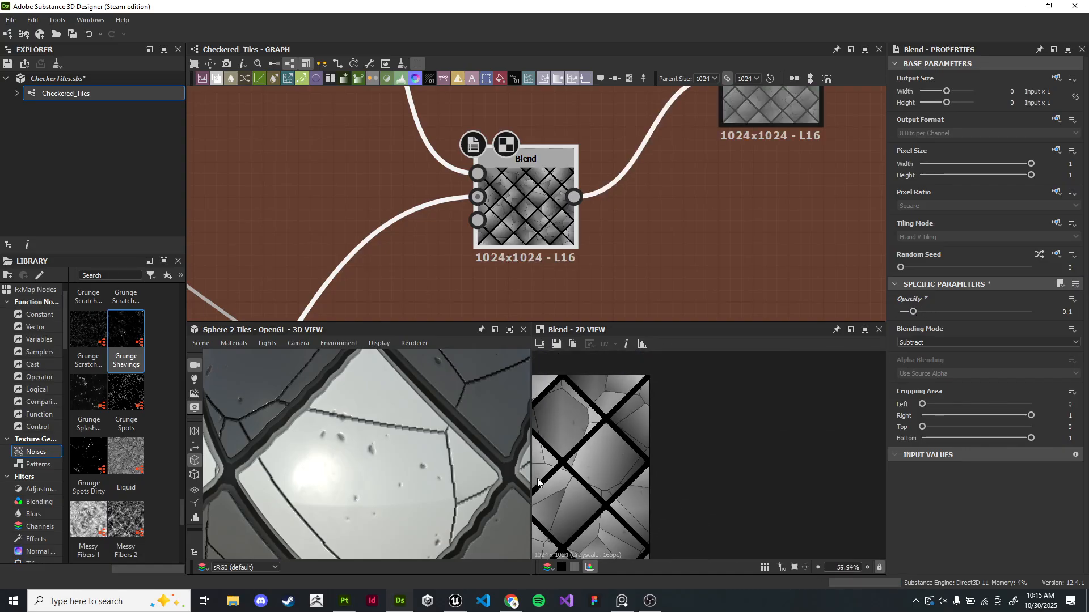
scroll(411, 461, down, 8)
drag(412, 461, 407, 403)
scroll(402, 433, up, 3)
scroll(802, 429, down, 3)
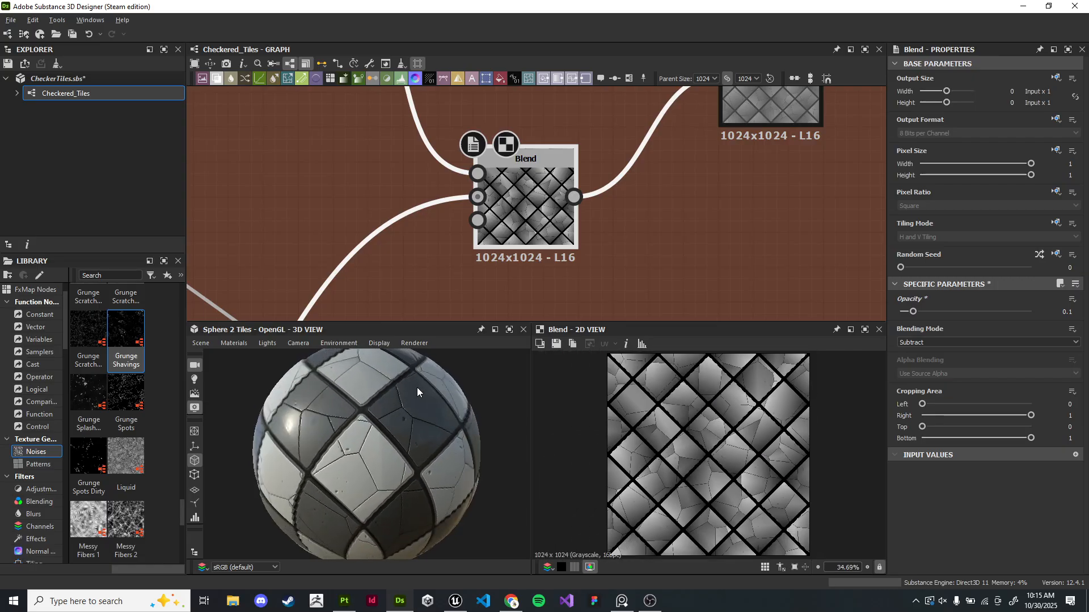
scroll(489, 209, down, 5)
scroll(488, 208, up, 4)
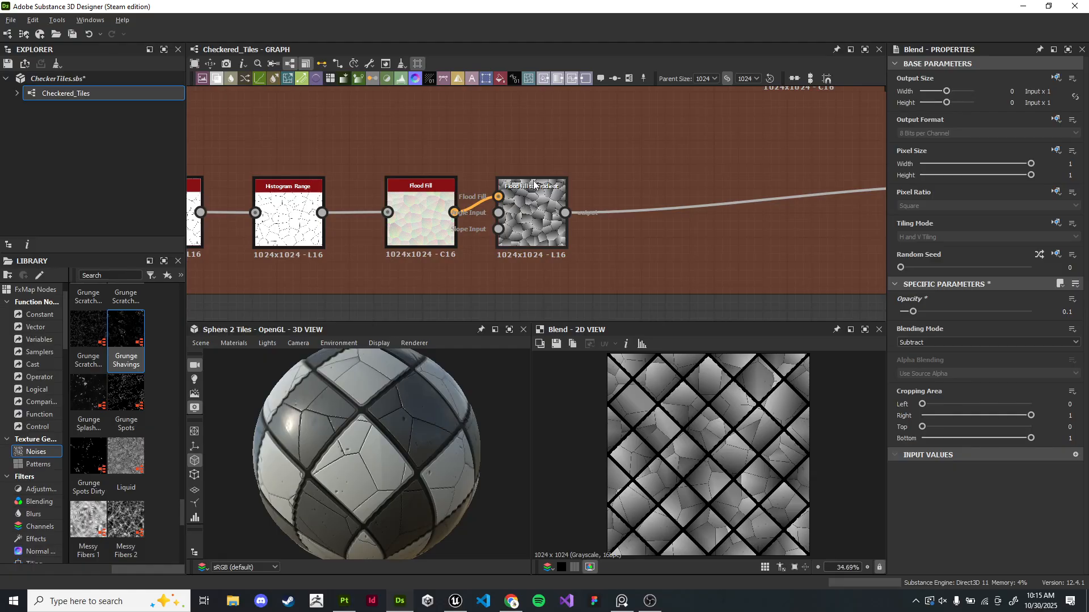
scroll(539, 210, up, 3)
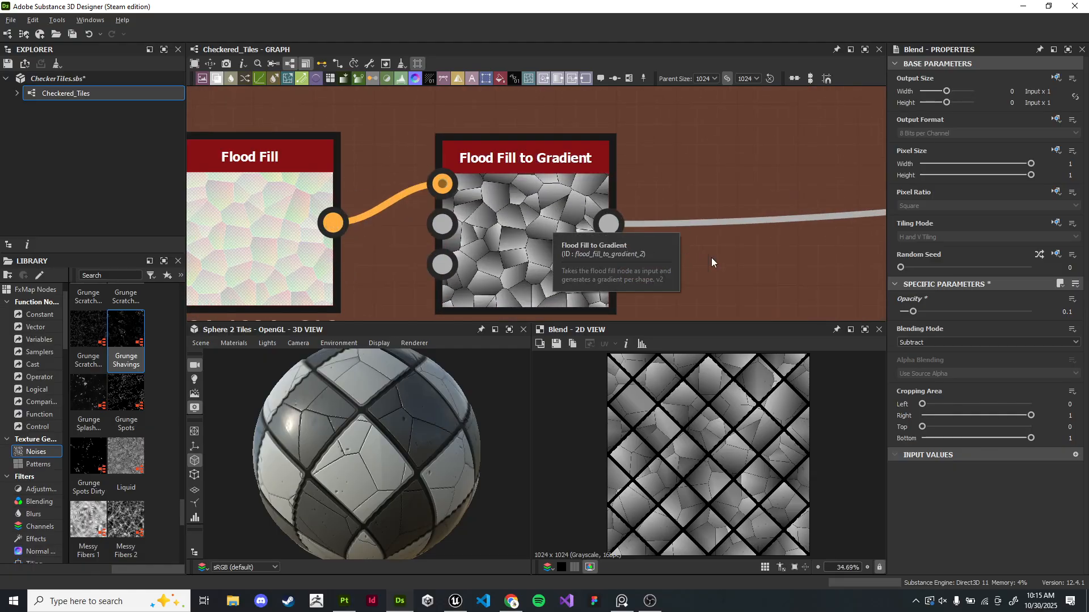
drag(423, 399, 368, 438)
scroll(520, 248, down, 4)
middle_drag(520, 248, 485, 192)
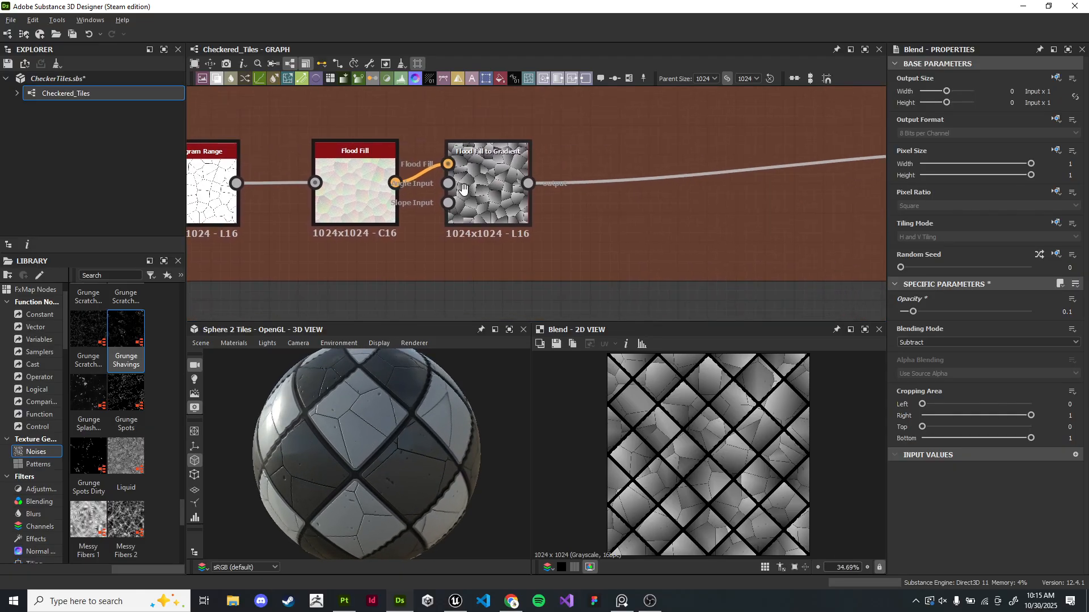
- Inspect the Flood Fill output and the nodes feeding it in the 2D and 3D views
scroll(485, 191, up, 2)
double_click(486, 192)
scroll(663, 397, up, 5)
double_click(329, 203)
middle_drag(460, 210, 781, 214)
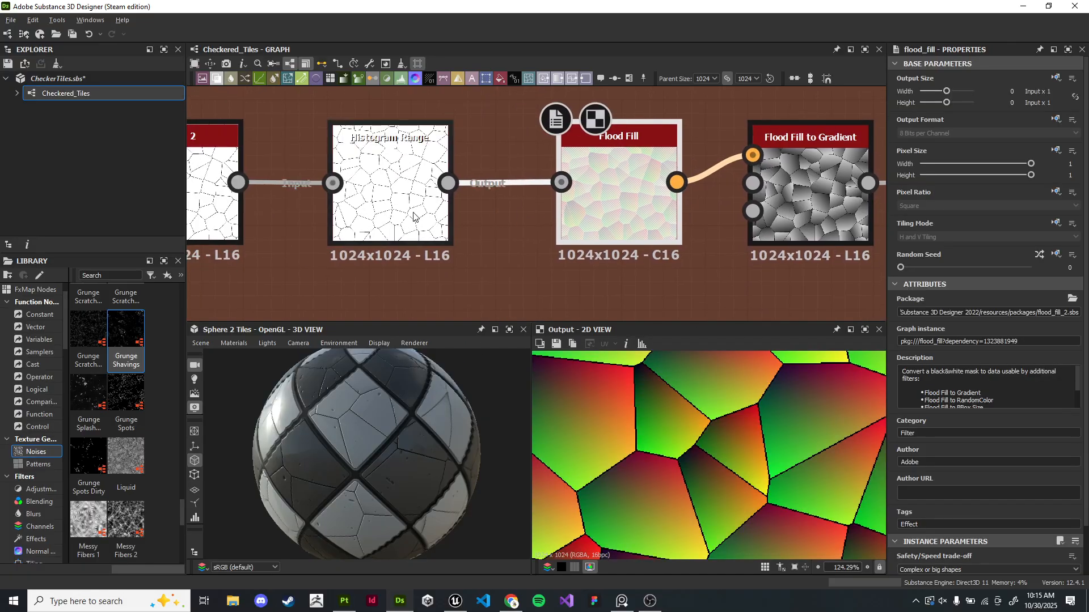
click(424, 218)
scroll(420, 420, up, 5)
drag(420, 420, 362, 375)
middle_drag(309, 240, 489, 229)
scroll(489, 229, down, 2)
drag(400, 208, 270, 205)
- Rearrange the Histogram Range node to open space before the Flood Fill node
click(550, 191)
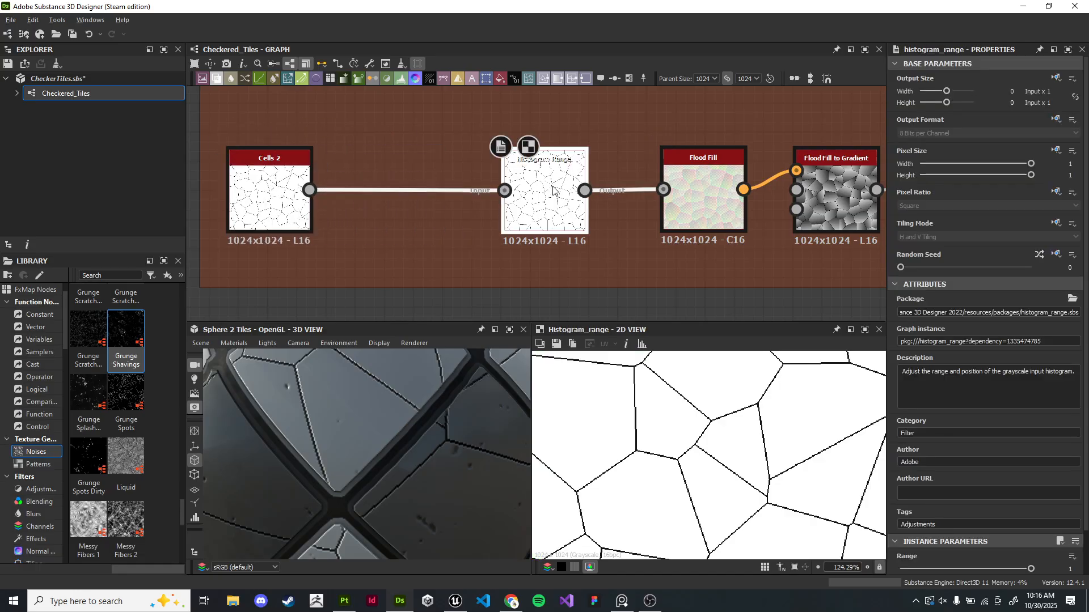
middle_drag(550, 192, 608, 182)
drag(615, 201, 472, 205)
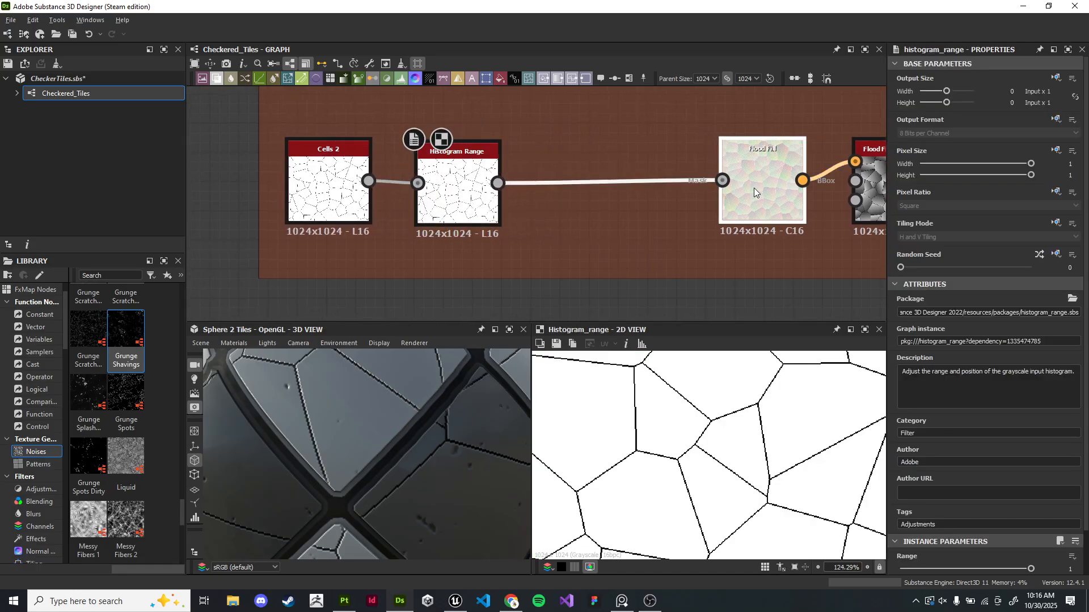
click(754, 188)
scroll(710, 499, up, 5)
click(457, 187)
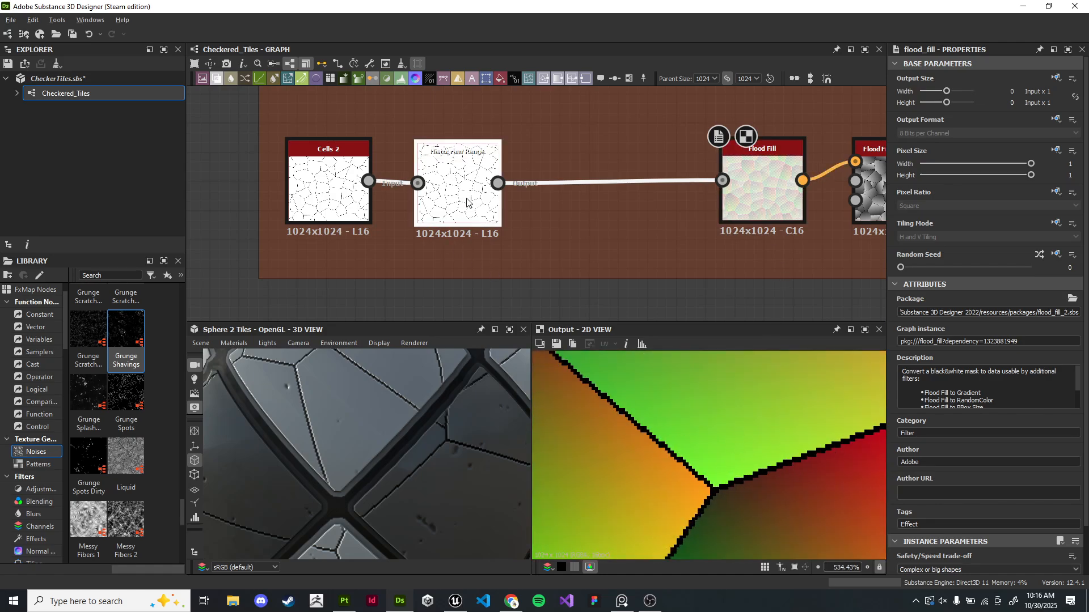
- Insert a Blur HQ Grayscale node on the link between Histogram Range and Flood Fill
right_click(583, 196)
key(Escape)
key(space)
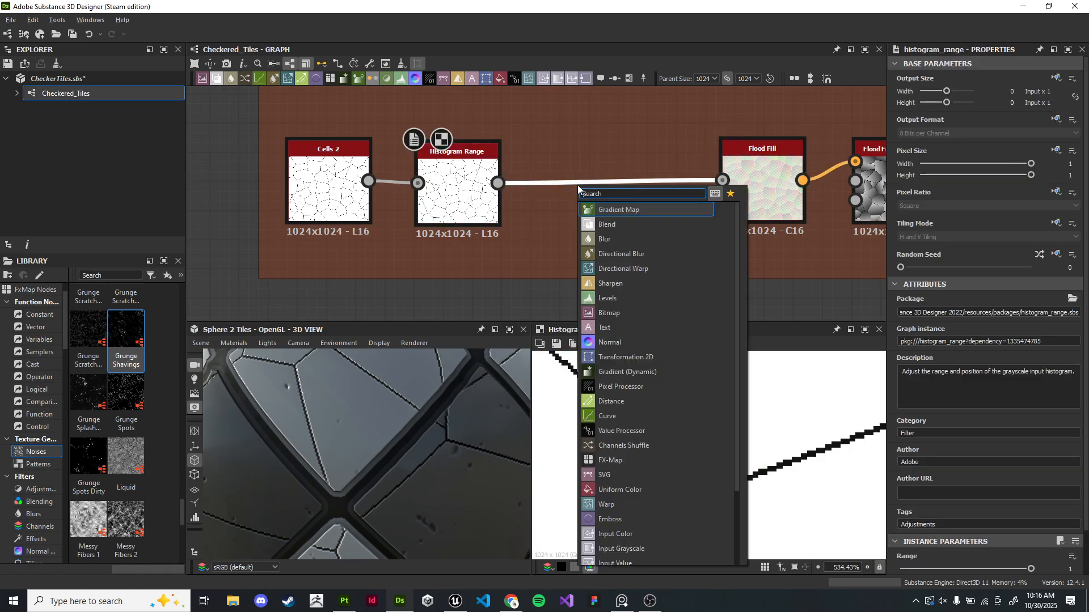
text(blur)
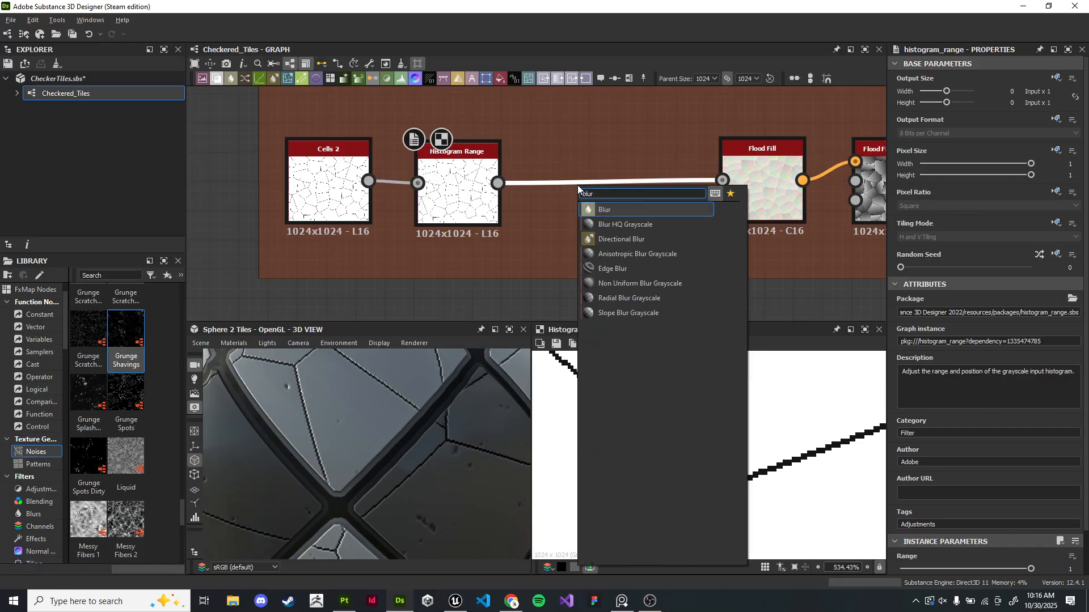
key(Down)
key(Return)
scroll(623, 187, up, 5)
scroll(374, 447, down, 5)
middle_drag(698, 177, 422, 186)
- Set the Blur HQ Grayscale node's intensity to 0.3
double_click(671, 184)
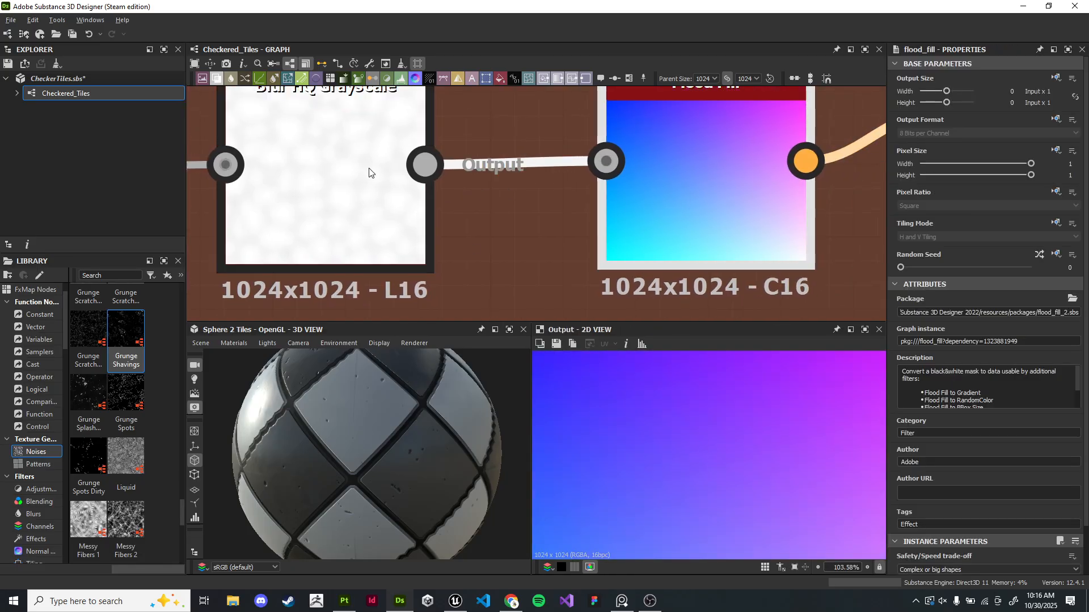
double_click(413, 226)
middle_drag(414, 226, 593, 227)
scroll(978, 532, down, 2)
drag(923, 523, 1071, 545)
drag(904, 524, 899, 525)
scroll(430, 440, up, 5)
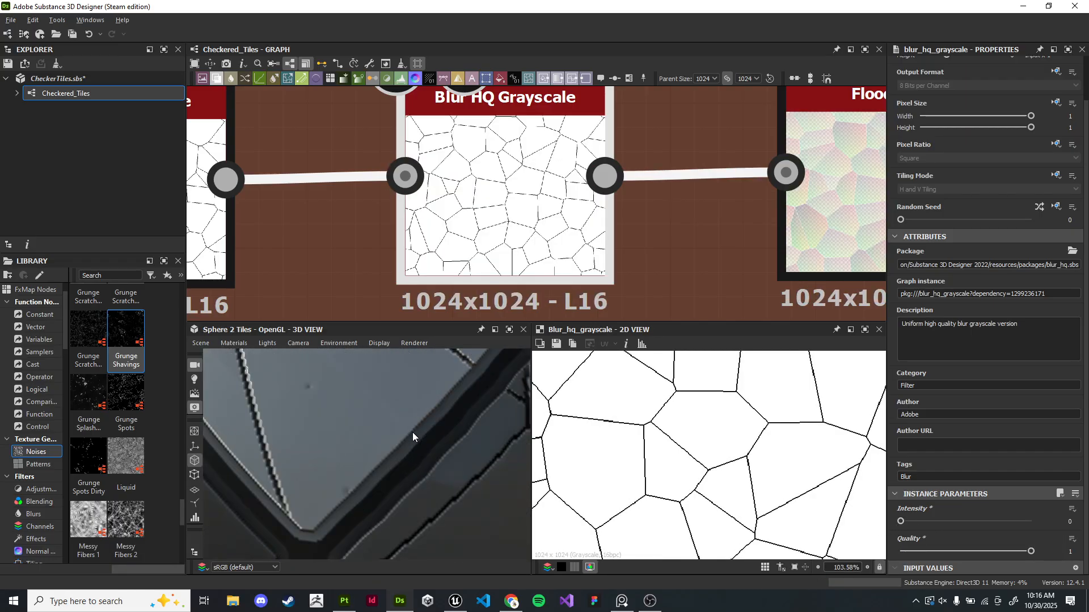
middle_drag(413, 429, 390, 486)
key(Return)
double_click(1066, 521)
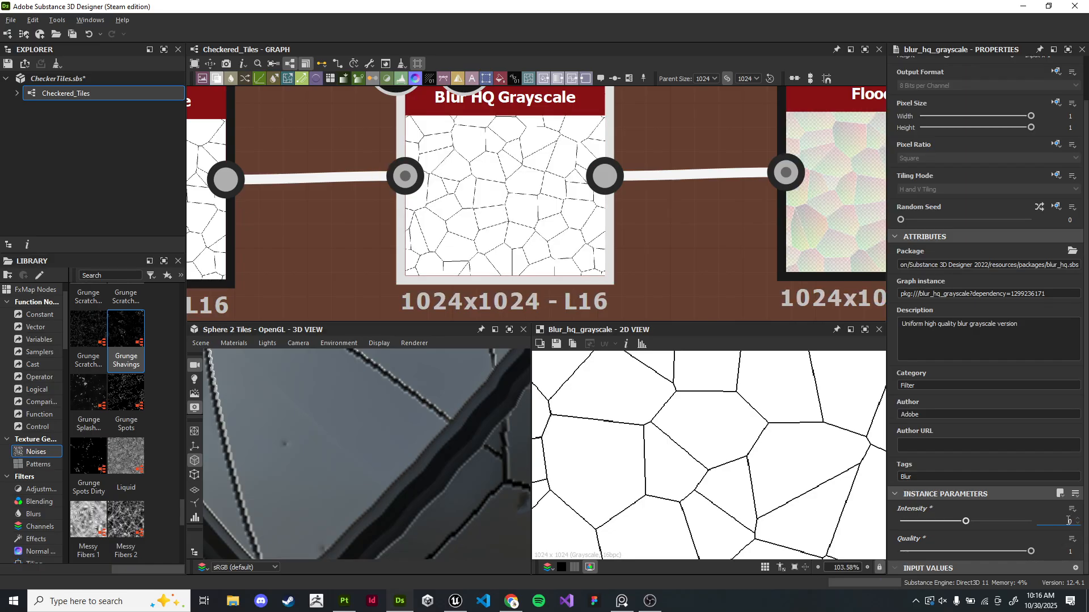
text(0.05)
key(Return)
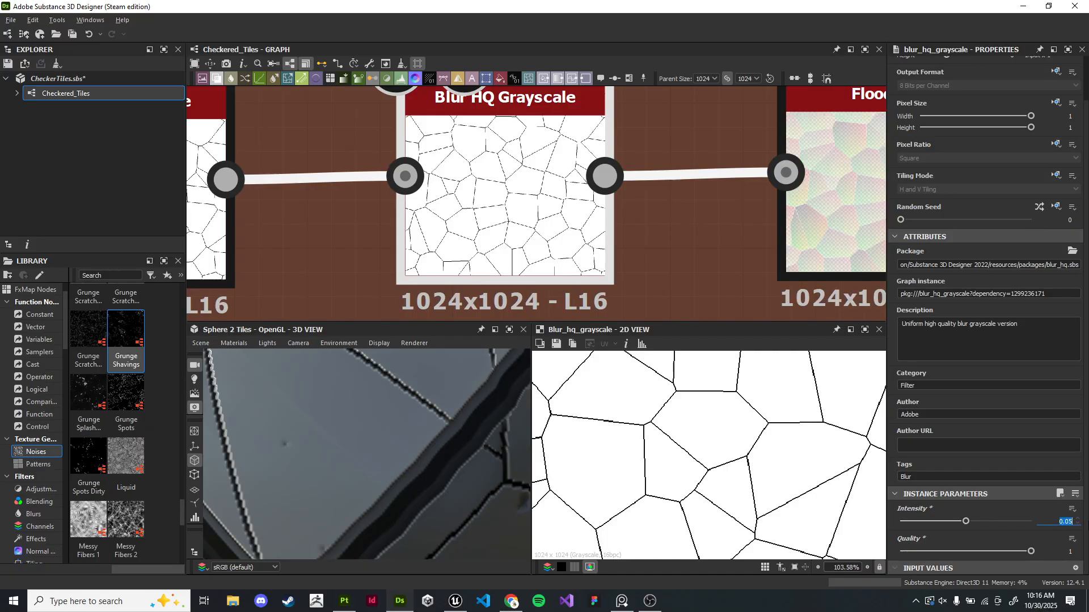
text(1)
key(Return)
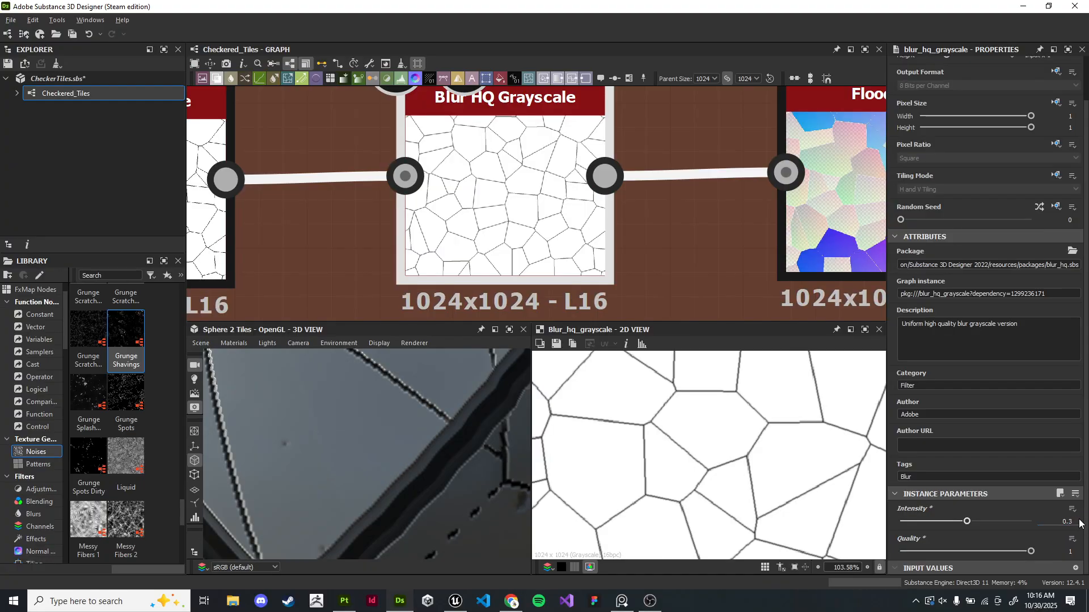
- Set the Cells 2 node's edge width to 0.15
middle_drag(729, 247, 576, 245)
middle_drag(398, 237, 532, 240)
scroll(458, 230, down, 3)
middle_drag(427, 221, 687, 209)
scroll(496, 216, up, 3)
middle_drag(332, 198, 420, 213)
double_click(325, 223)
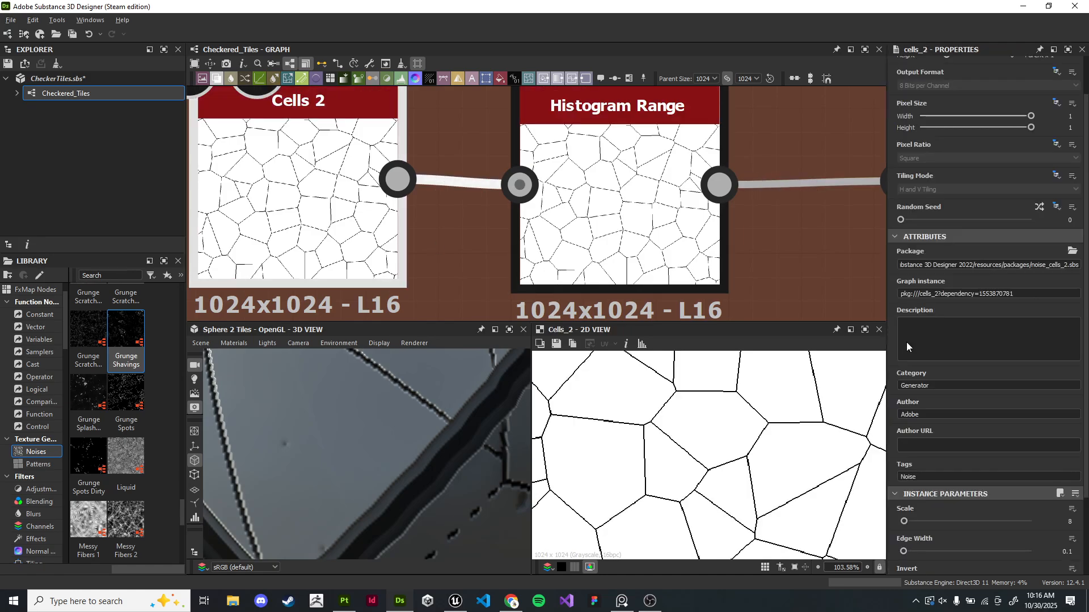
scroll(961, 422, down, 3)
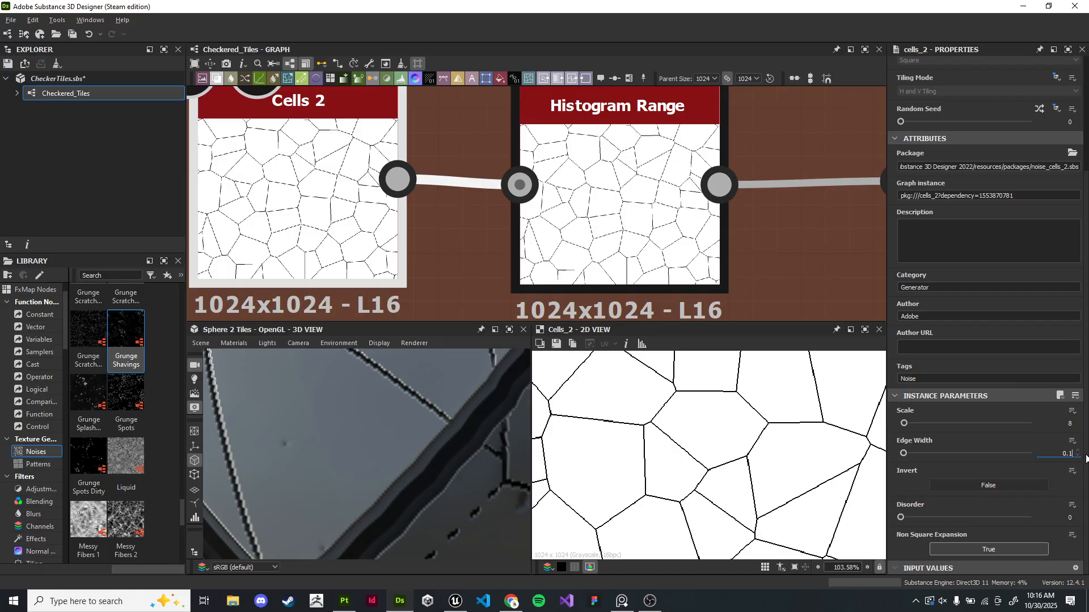
text(5)
key(Return)
- Inspect the updated tiles in the 3D view and the Flood Fill and Flood Fill to Gradient outputs
scroll(436, 449, down, 7)
drag(431, 447, 382, 445)
scroll(448, 453, down, 3)
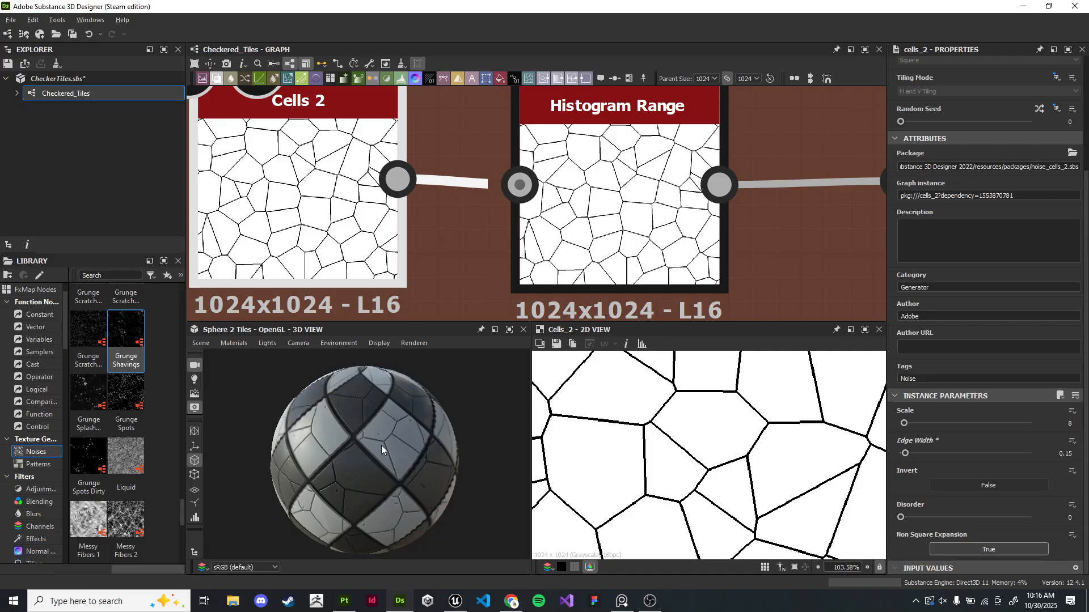
scroll(709, 245, down, 2)
middle_drag(794, 239, 460, 238)
middle_drag(768, 226, 613, 218)
double_click(613, 220)
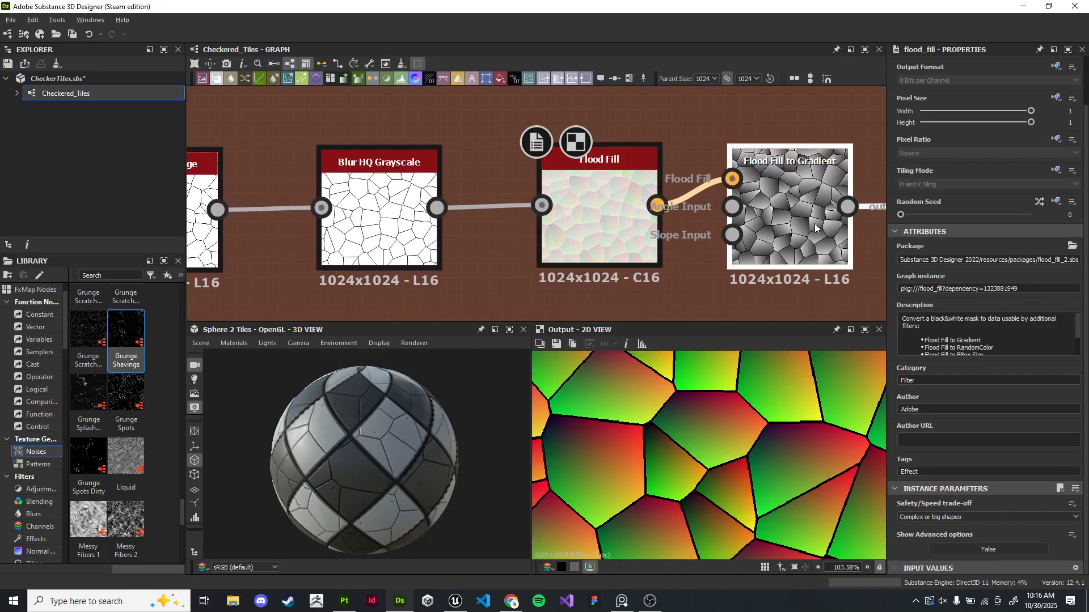
double_click(787, 222)
scroll(737, 448, down, 8)
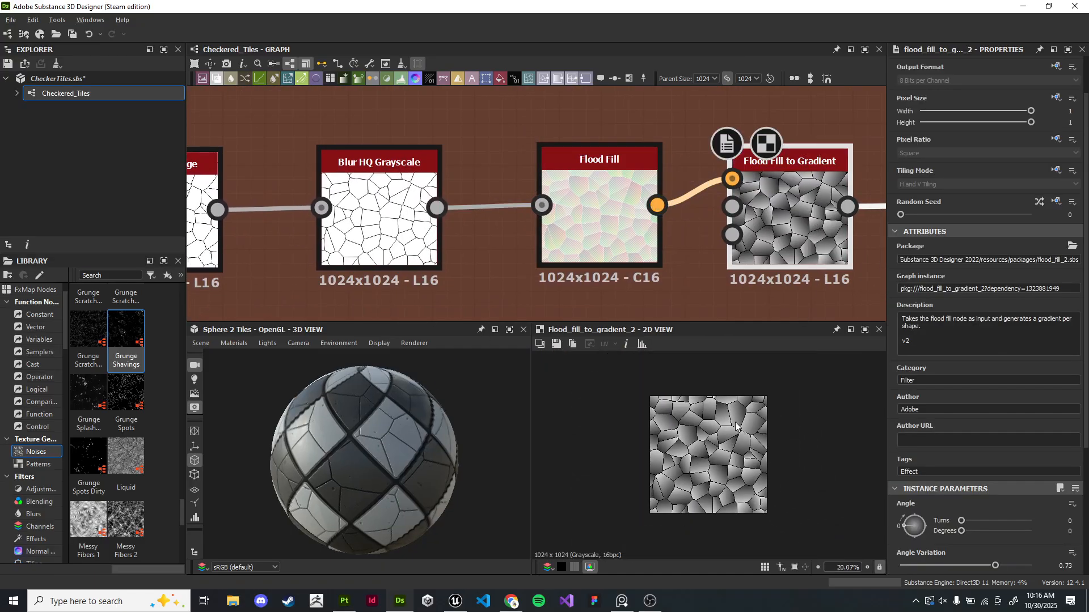
scroll(509, 255, down, 1)
scroll(508, 255, down, 4)
middle_drag(418, 212, 617, 181)
scroll(610, 150, up, 3)
scroll(617, 182, down, 6)
- Set the graph's parent size to 2048
middle_drag(688, 106, 641, 187)
scroll(783, 171, down, 1)
middle_drag(793, 170, 576, 202)
scroll(576, 202, up, 2)
click(713, 78)
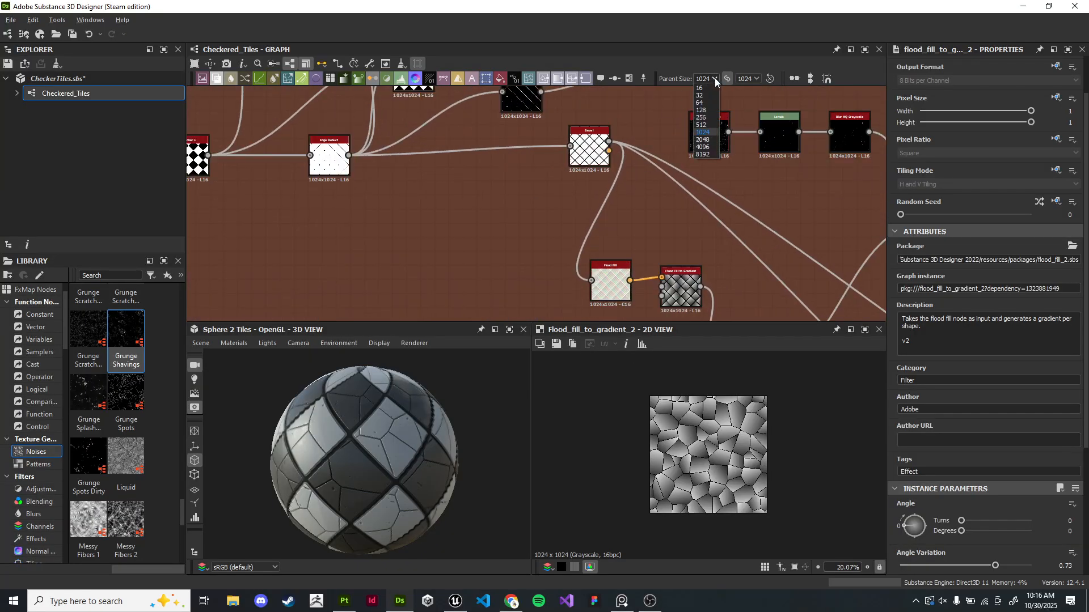
click(704, 140)
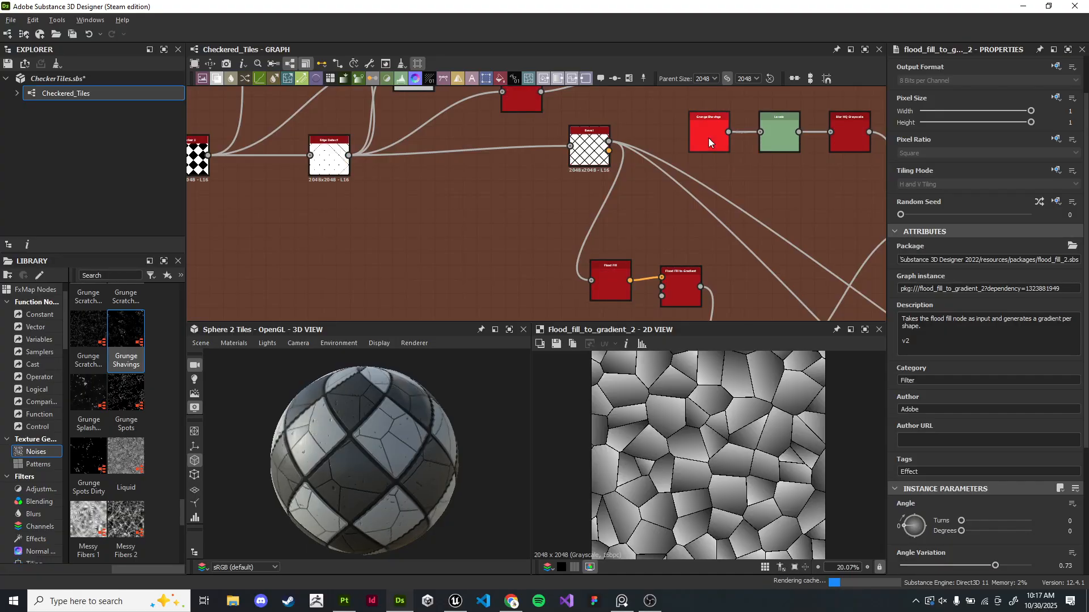
- Inspect the graph, 3D preview and Flood Fill to Gradient output at the new resolution
scroll(389, 486, up, 5)
drag(390, 486, 436, 453)
scroll(423, 474, down, 4)
scroll(423, 474, down, 3)
scroll(456, 425, up, 1)
scroll(465, 200, down, 4)
scroll(465, 200, up, 6)
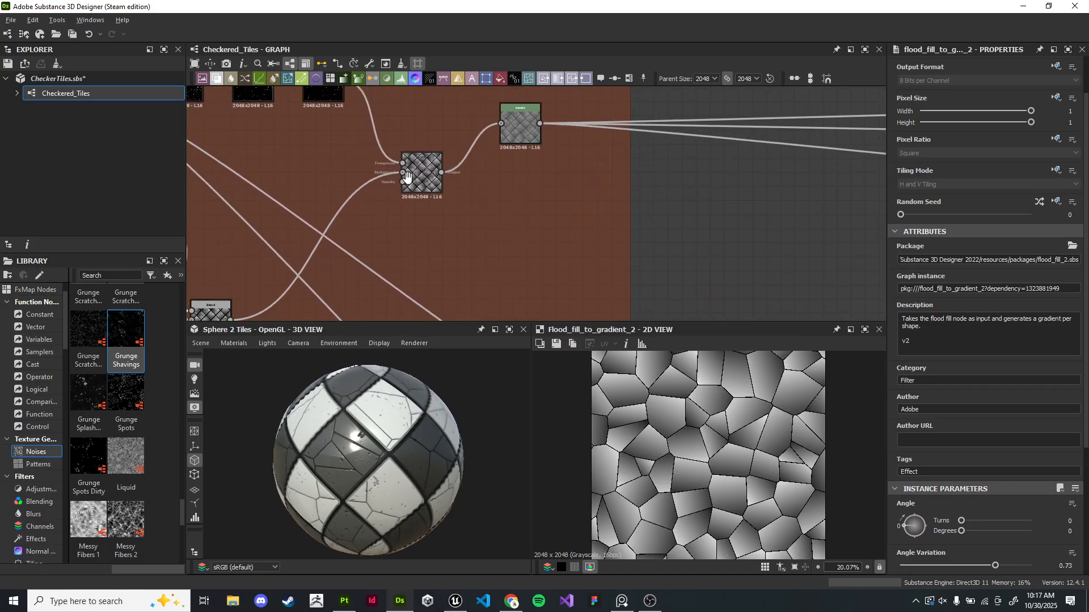
double_click(525, 230)
middle_drag(416, 108, 525, 262)
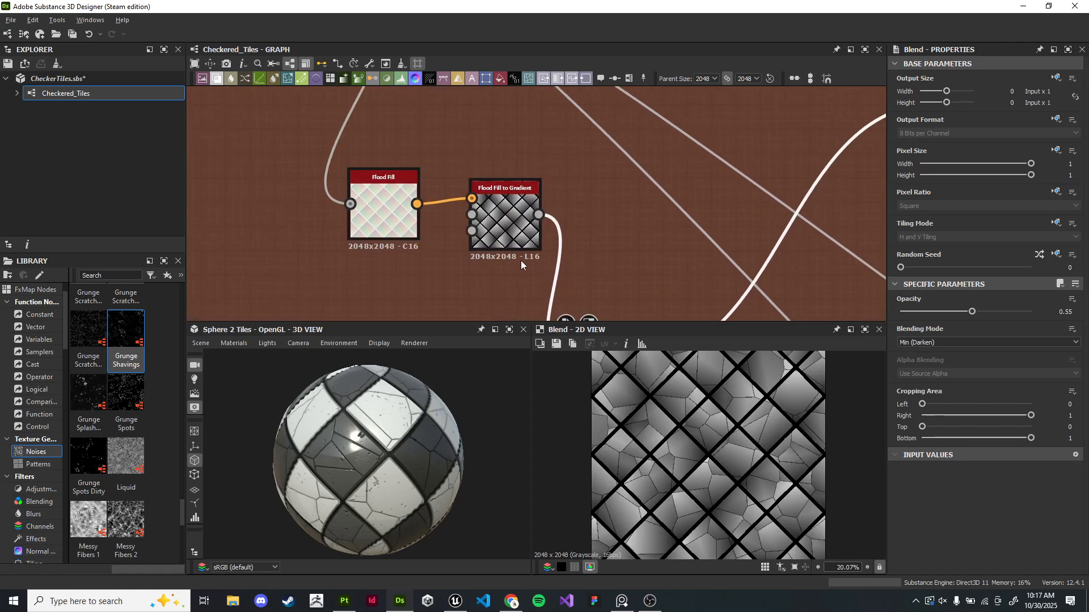
double_click(512, 228)
scroll(512, 227, down, 3)
middle_drag(386, 318, 560, 194)
double_click(464, 190)
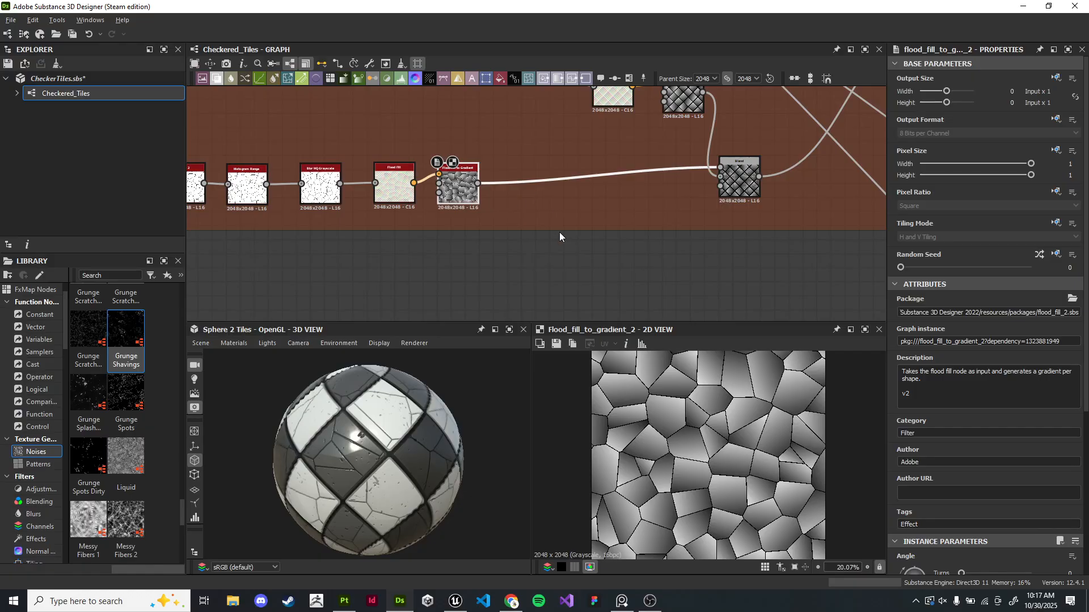
scroll(559, 232, down, 5)
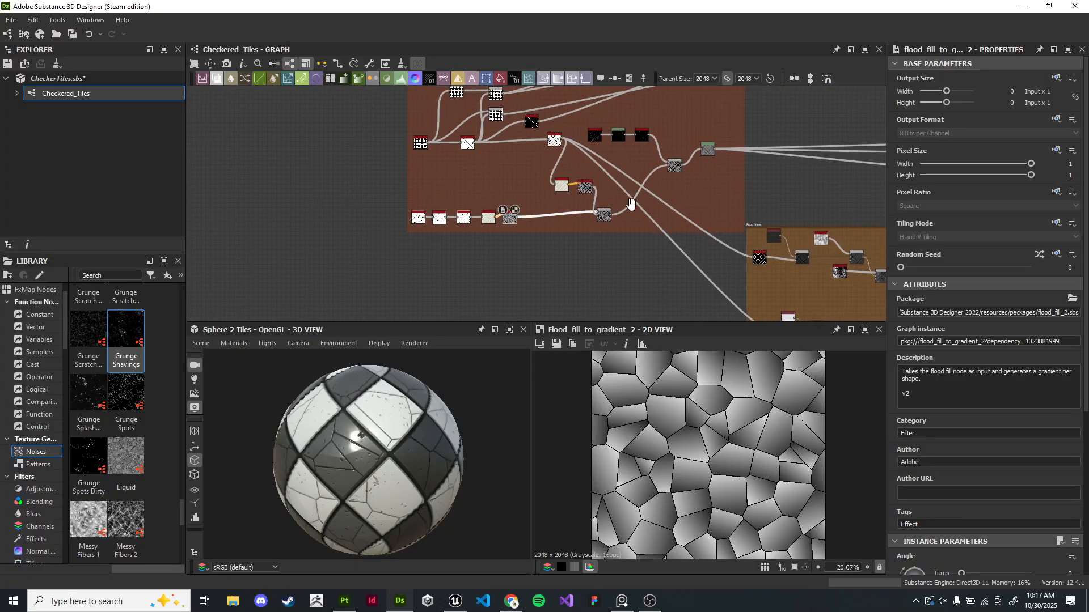
middle_drag(638, 203, 474, 223)
scroll(476, 223, up, 1)
middle_drag(564, 175, 452, 301)
scroll(488, 257, down, 1)
mouse_move(506, 254)
middle_down()
mouse_move(478, 211)
mouse_move(519, 226)
mouse_move(506, 252)
middle_up()
scroll(478, 211, down, 2)
drag(489, 120, 446, 97)
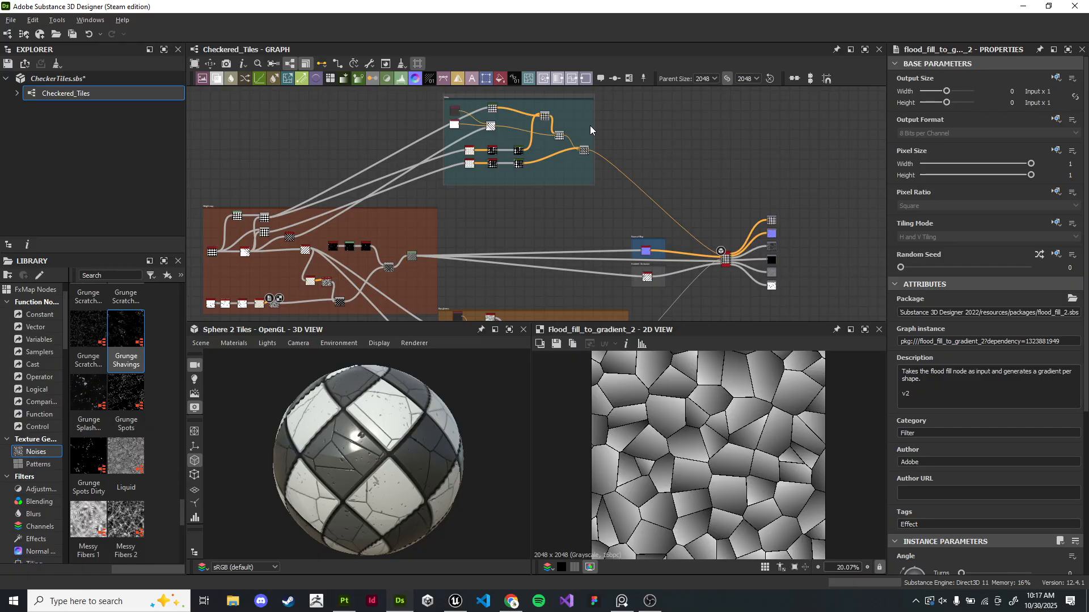
- Widen the teal Color frame to make room for new nodes
drag(599, 126, 720, 127)
scroll(323, 295, up, 4)
middle_drag(324, 295, 419, 228)
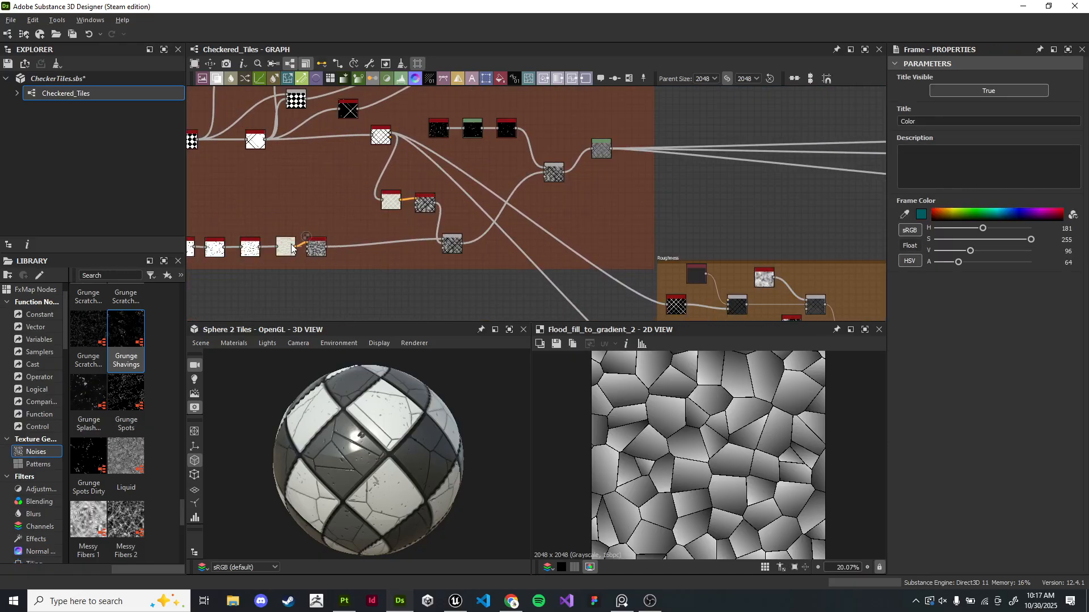
middle_drag(399, 264, 576, 187)
scroll(459, 237, up, 5)
- Drag a link from the Flood Fill to Gradient output and create a Blend node from it
scroll(709, 238, down, 3)
middle_drag(729, 248, 491, 247)
scroll(544, 147, down, 3)
middle_drag(547, 144, 364, 254)
scroll(414, 219, down, 1)
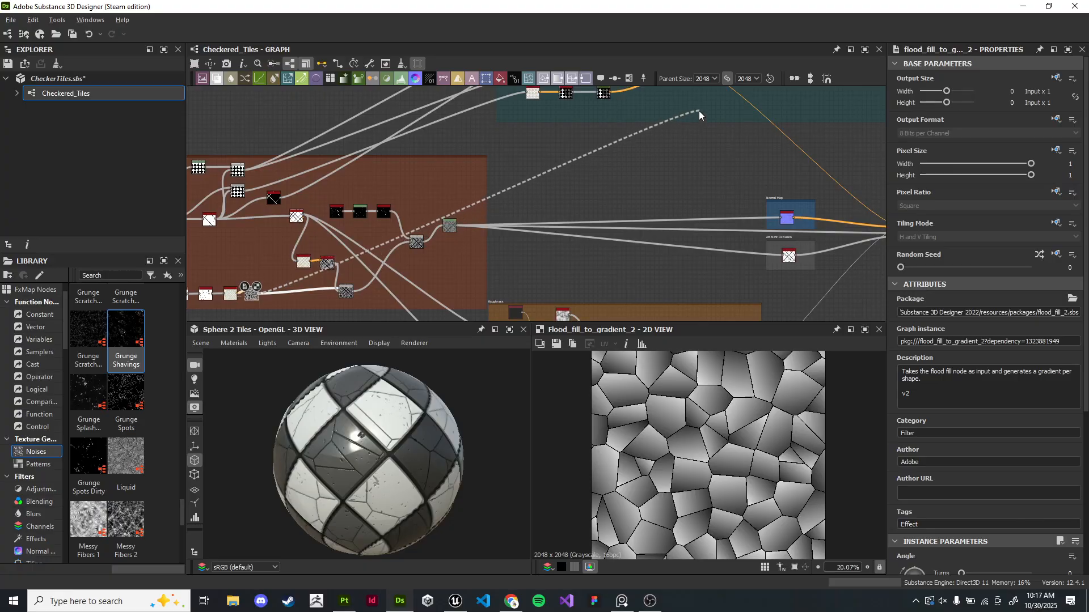
drag(699, 111, 700, 110)
text(blend)
key(Return)
- Move the new Blend node and connect the color Blend output into its foreground input
scroll(798, 141, up, 4)
scroll(798, 141, down, 2)
middle_drag(798, 141, 666, 222)
scroll(475, 225, up, 3)
middle_drag(476, 225, 542, 233)
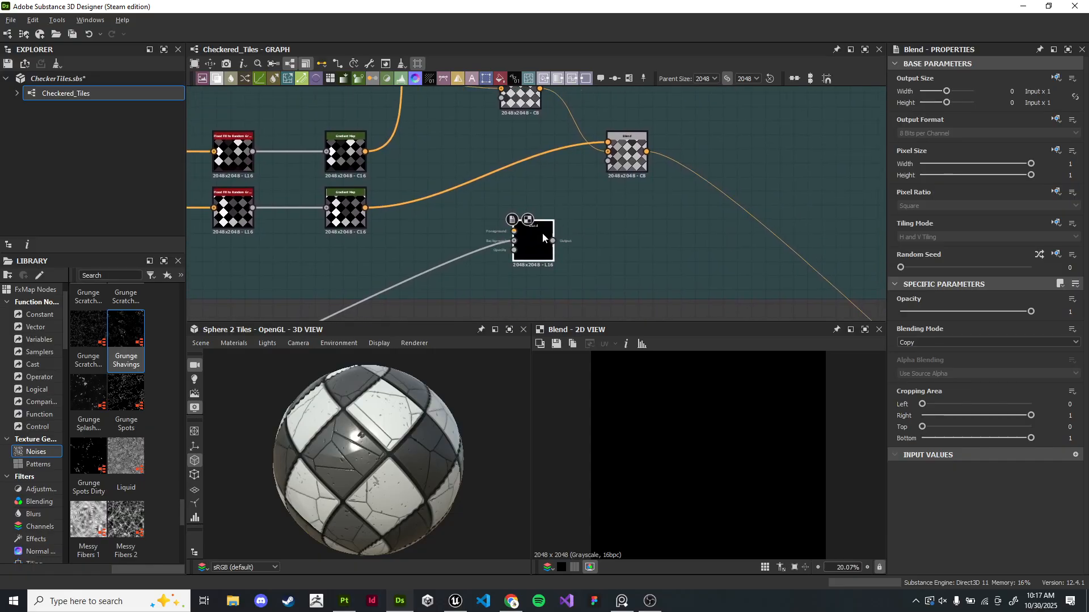
double_click(632, 145)
scroll(672, 241, up, 4)
drag(646, 218, 706, 228)
scroll(706, 228, down, 1)
middle_drag(706, 228, 618, 269)
click(529, 129)
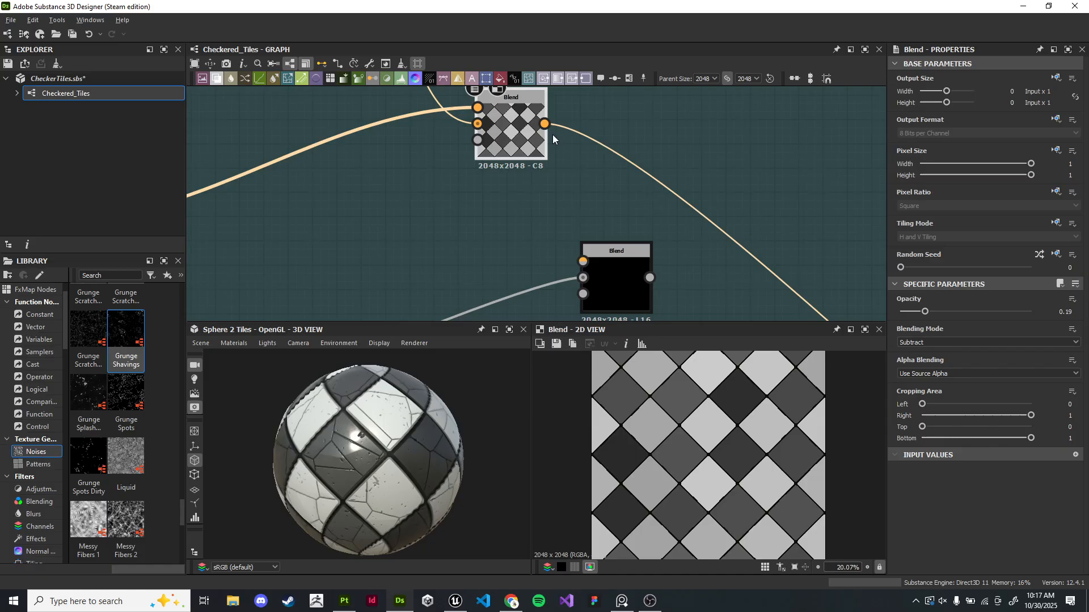
drag(584, 252, 584, 259)
- Insert a Gradient Map node on the link from Flood Fill to Gradient into the new Blend node
double_click(598, 279)
scroll(590, 280, down, 4)
middle_drag(470, 309, 559, 186)
scroll(559, 186, down, 1)
middle_drag(487, 144, 505, 199)
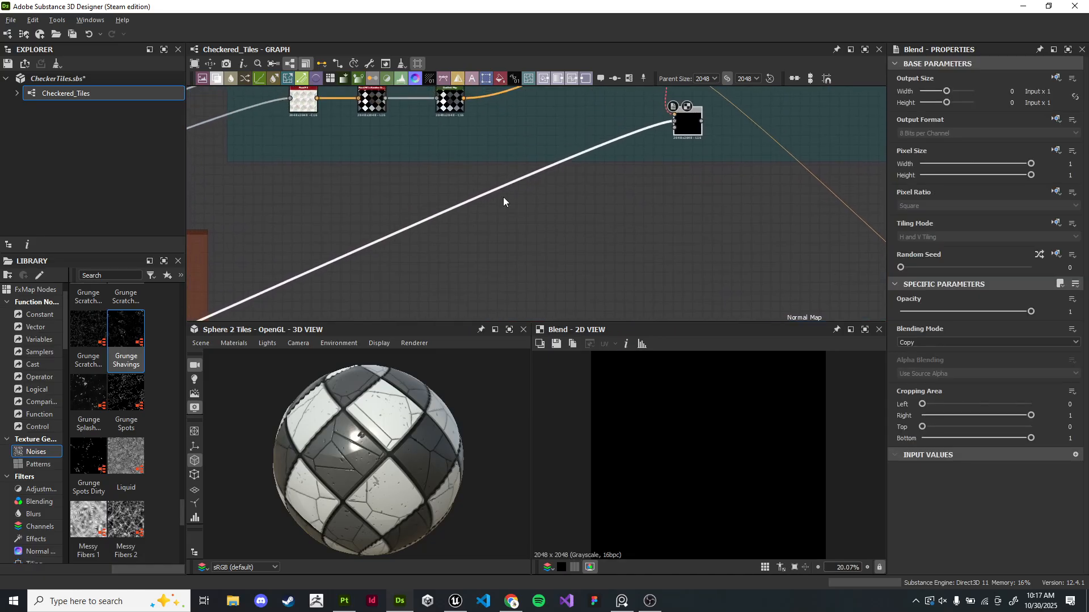
key(space)
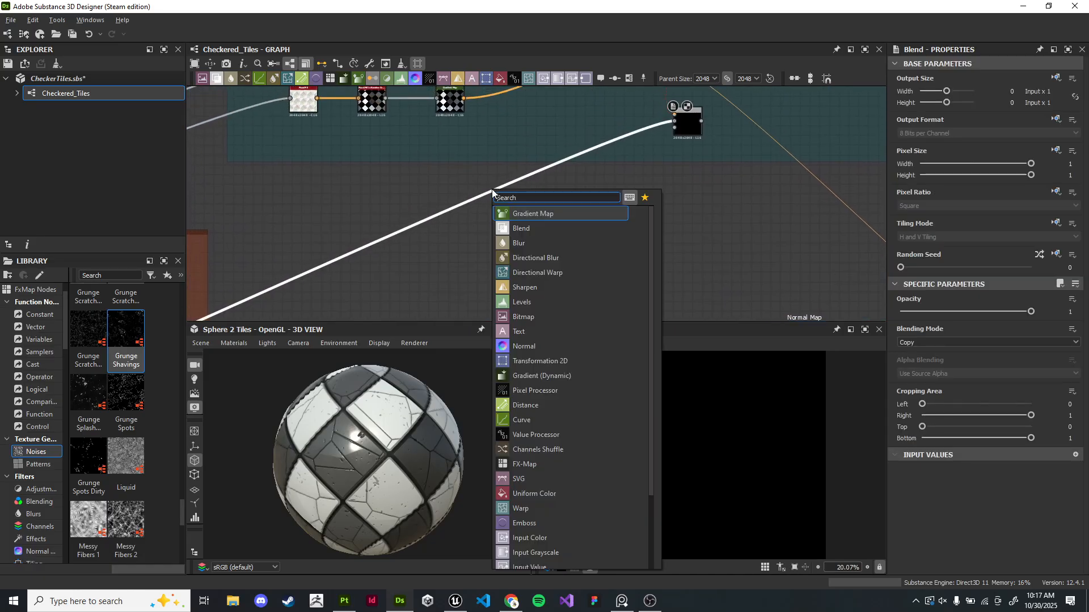
key(Return)
middle_drag(312, 259, 417, 228)
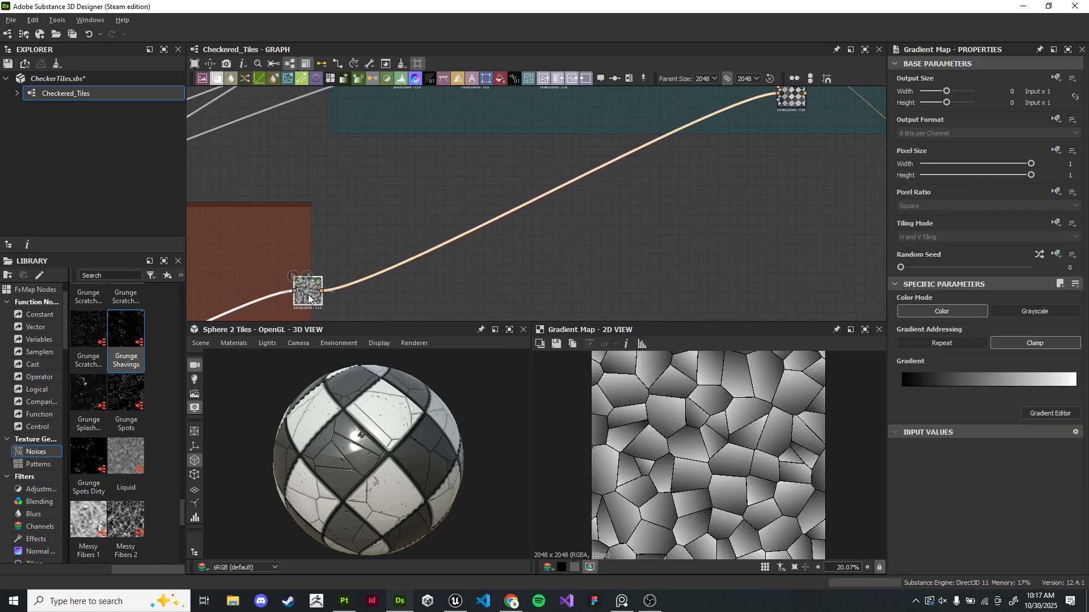
- Set the new Blend node's blending mode to Multiply and its opacity to 0.2
scroll(658, 162, up, 6)
double_click(571, 167)
scroll(474, 237, up, 3)
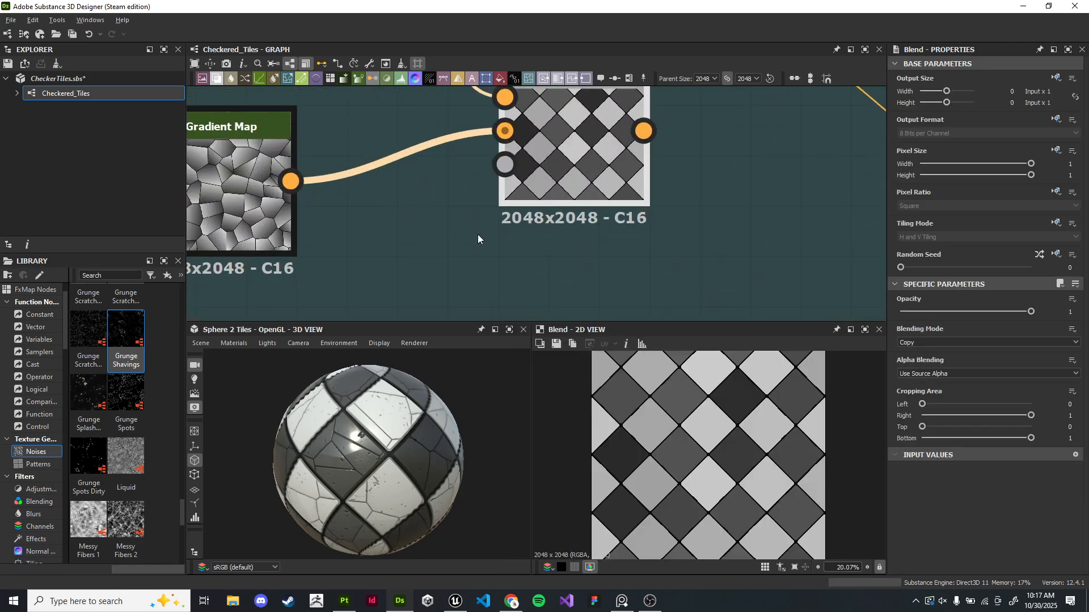
click(944, 342)
click(937, 370)
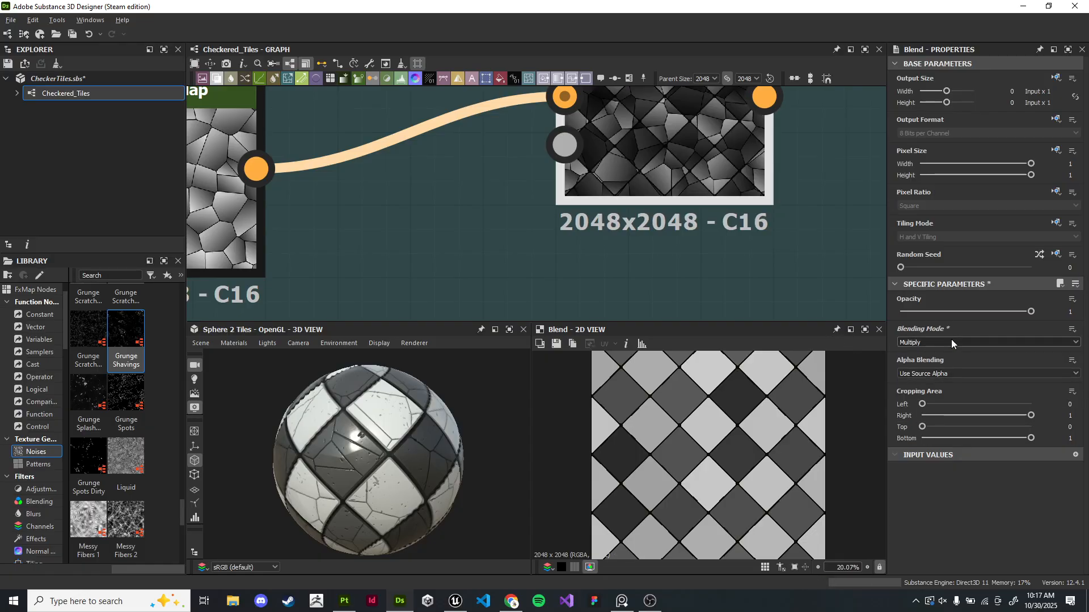
scroll(776, 413, up, 5)
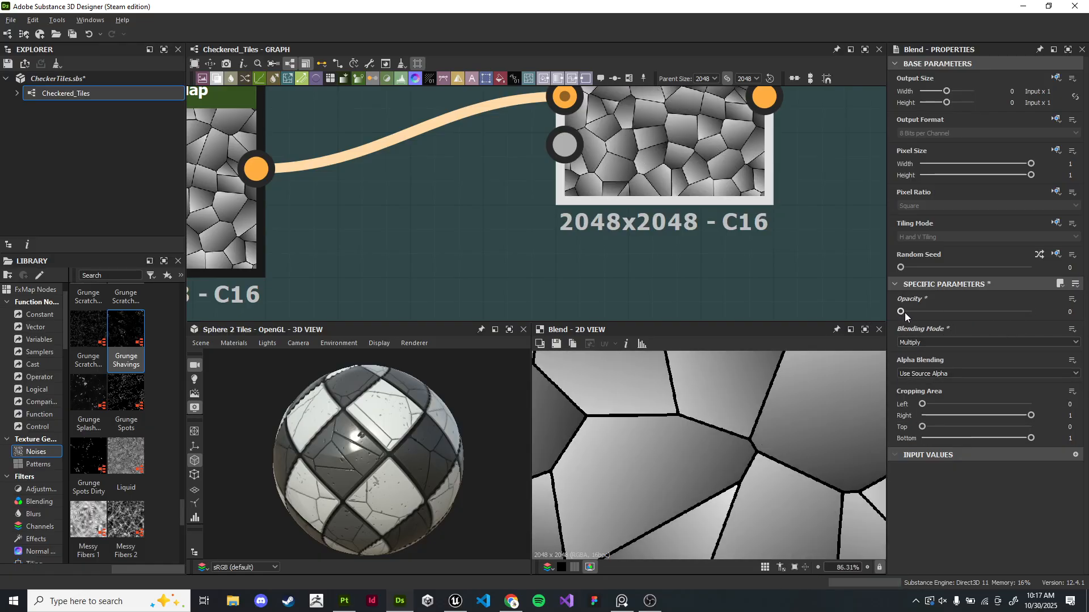
drag(932, 312, 926, 312)
scroll(721, 247, down, 3)
middle_drag(723, 248, 750, 264)
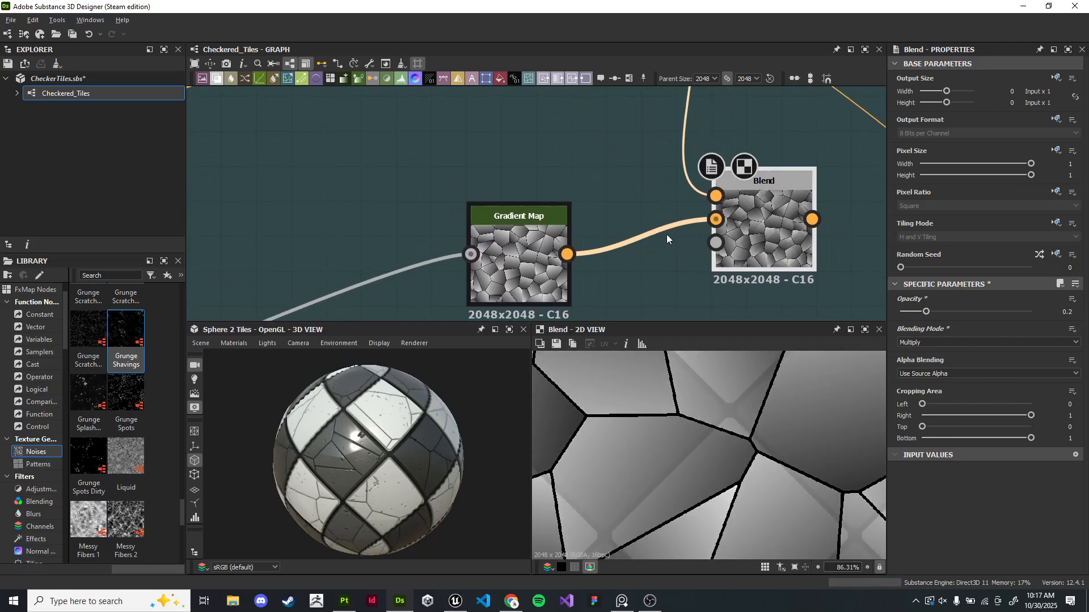
scroll(711, 198, down, 2)
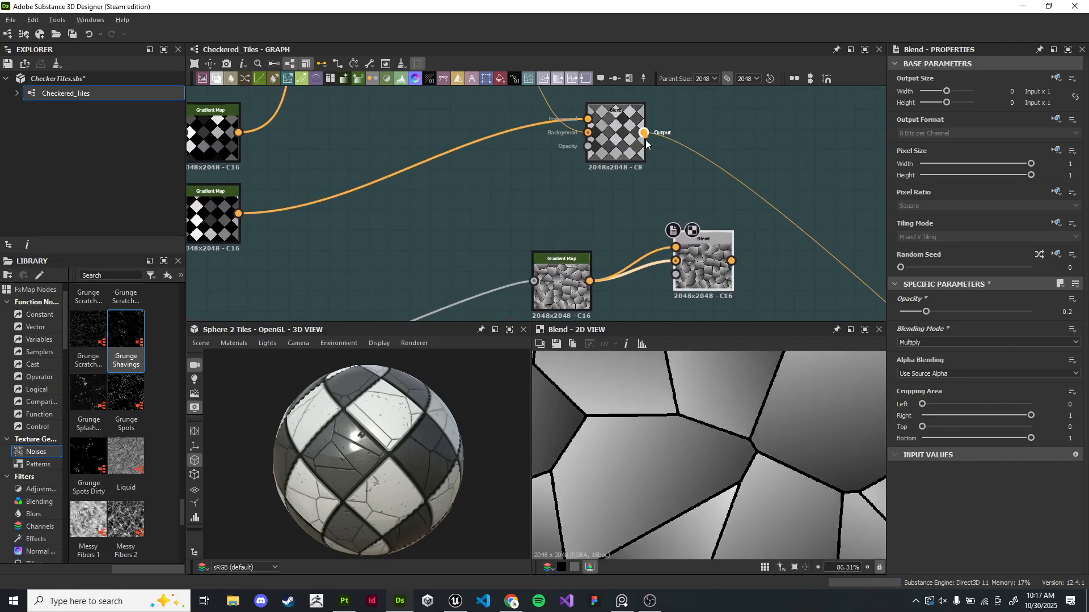
- Set the multiply Blend node's opacity to about 0.26
drag(672, 266, 674, 262)
scroll(819, 431, up, 2)
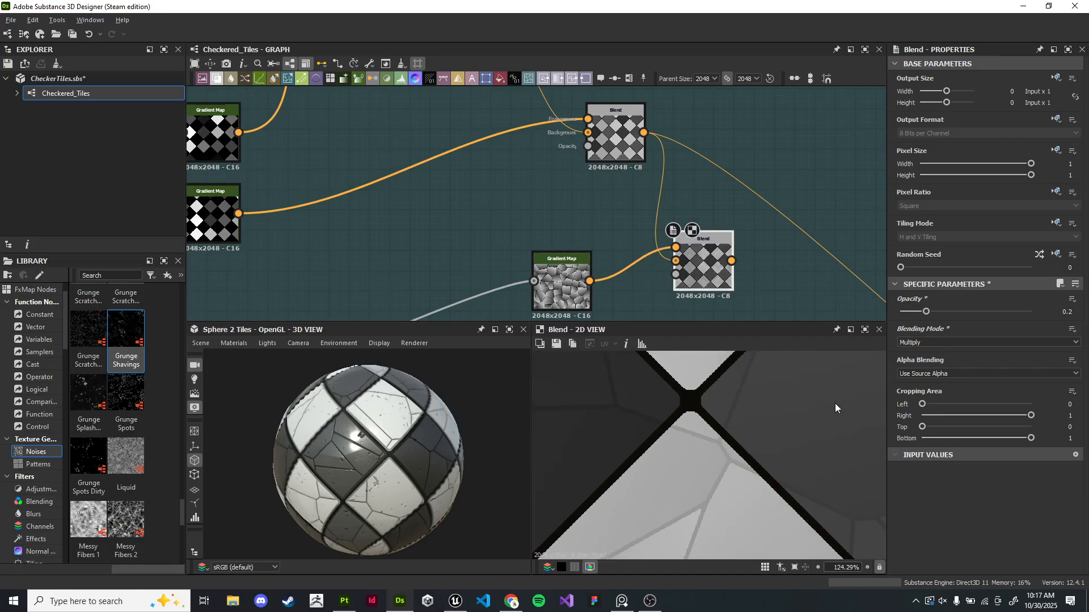
drag(915, 316, 917, 316)
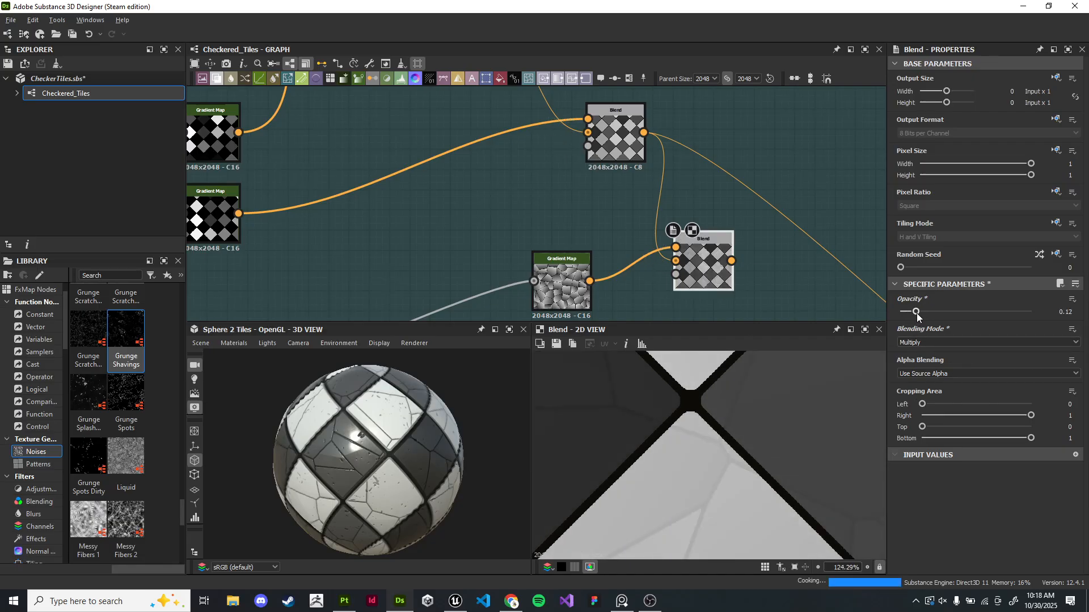
scroll(733, 464, down, 15)
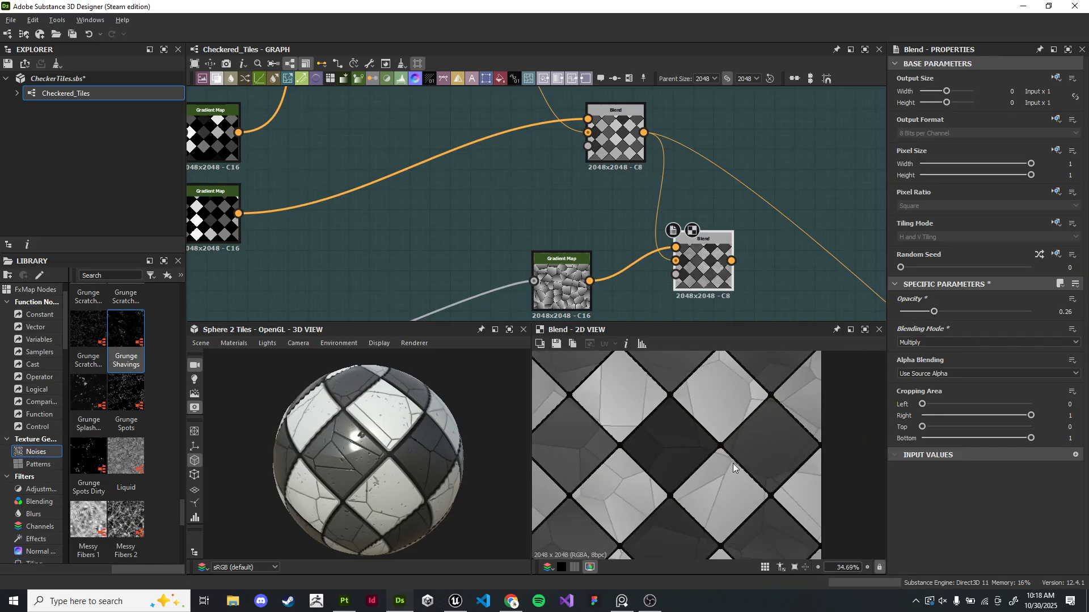
- Navigate to the heightmap chain and open the Blur HQ Grayscale node for inspection
scroll(716, 241, down, 6)
middle_drag(801, 306, 676, 198)
middle_drag(682, 238, 589, 168)
middle_drag(659, 158, 546, 174)
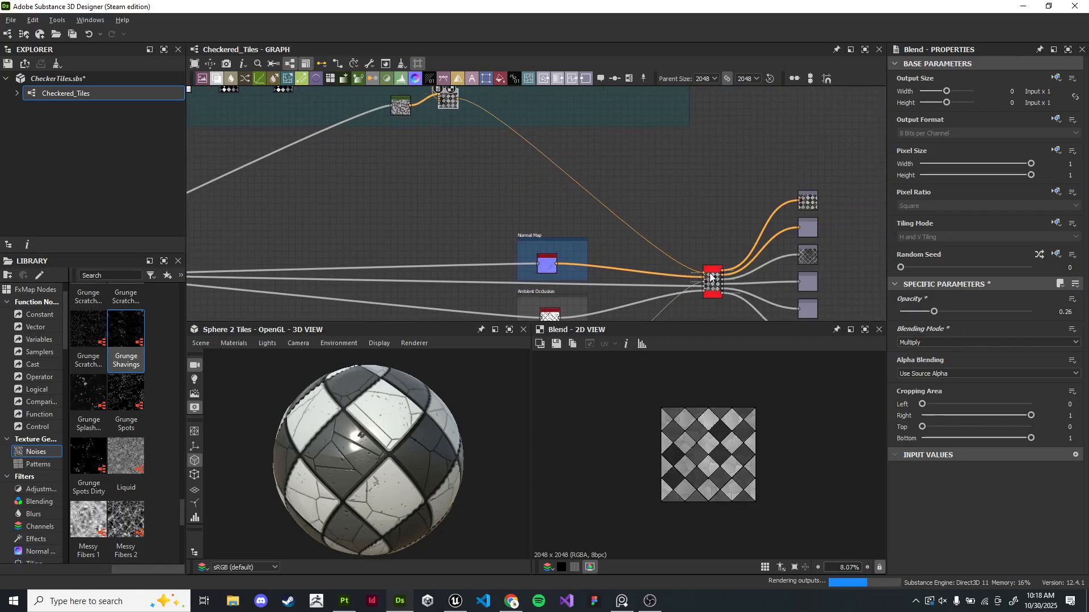
scroll(371, 466, up, 5)
drag(373, 470, 439, 427)
scroll(426, 189, down, 6)
middle_drag(425, 189, 726, 148)
scroll(494, 230, up, 6)
middle_drag(493, 229, 737, 258)
scroll(556, 230, up, 9)
middle_drag(555, 230, 511, 196)
double_click(601, 185)
double_click(652, 188)
scroll(406, 394, down, 6)
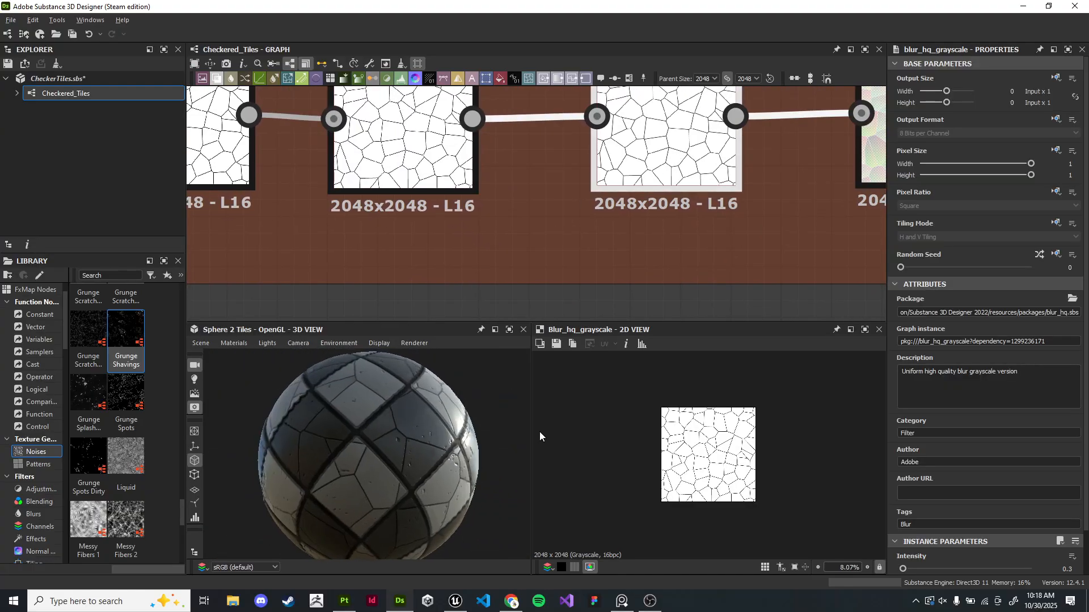
- Examine the blurred cell mask in the 2D view and the tiles on the preview sphere
drag(510, 440, 461, 447)
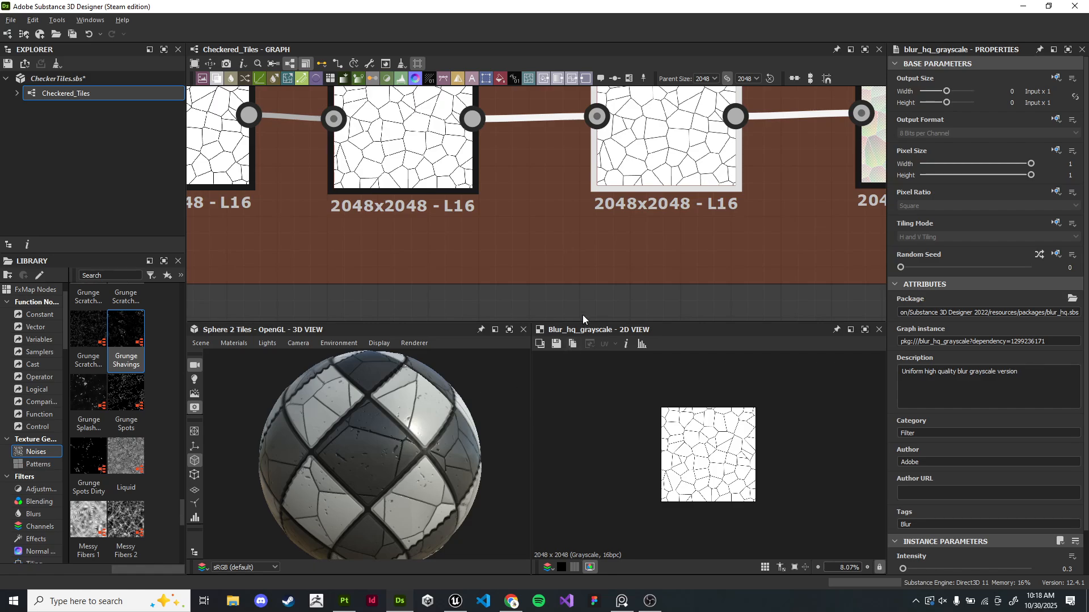
middle_drag(690, 223, 533, 275)
scroll(722, 444, up, 11)
middle_drag(722, 445, 543, 455)
scroll(656, 465, up, 2)
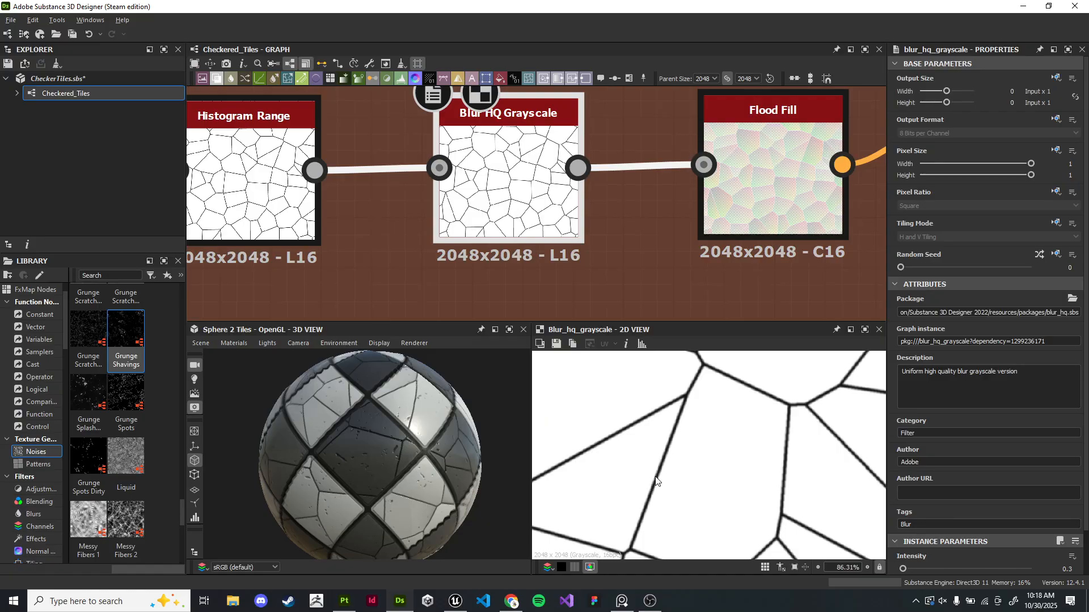
scroll(653, 481, down, 5)
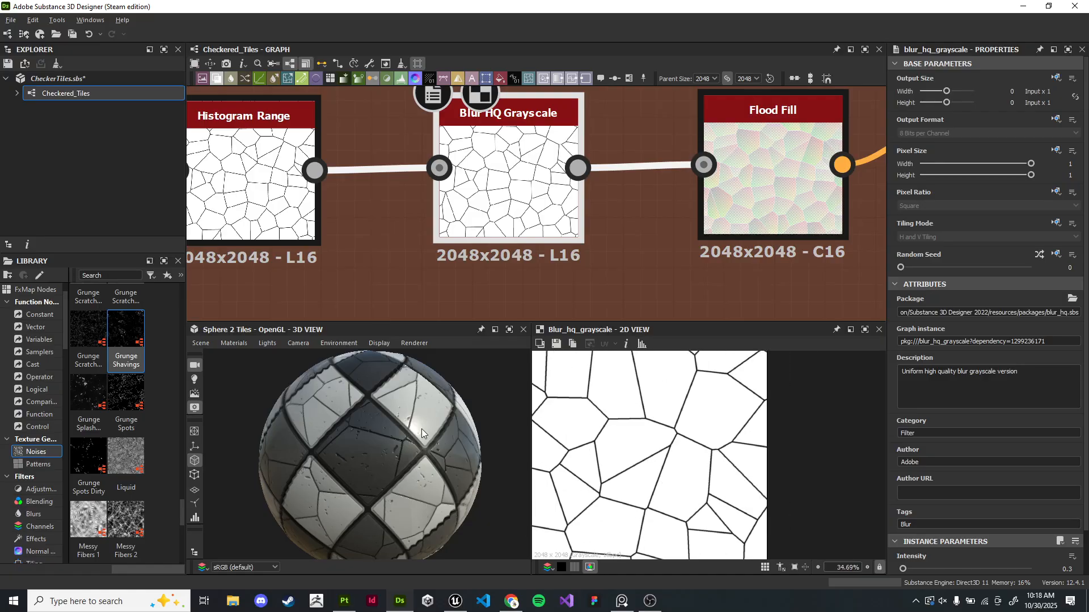
scroll(690, 458, up, 5)
middle_drag(593, 460, 654, 452)
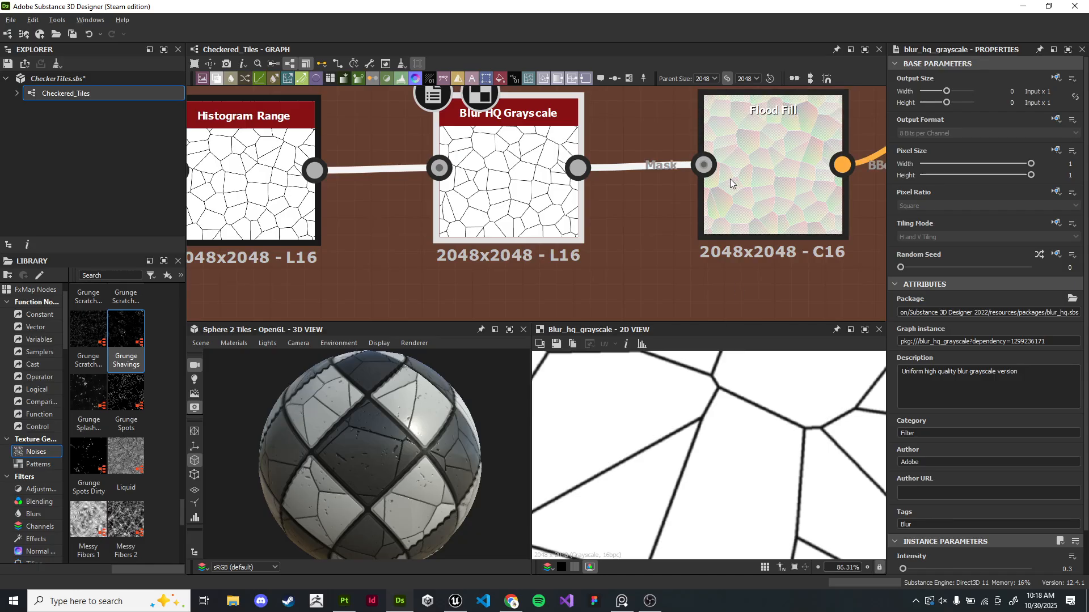
scroll(812, 286, down, 1)
middle_drag(811, 286, 616, 233)
scroll(559, 238, down, 4)
drag(565, 252, 558, 326)
- Widen the Heightmap frame leftward so it encloses the whole cell-mask chain
middle_drag(349, 193, 603, 202)
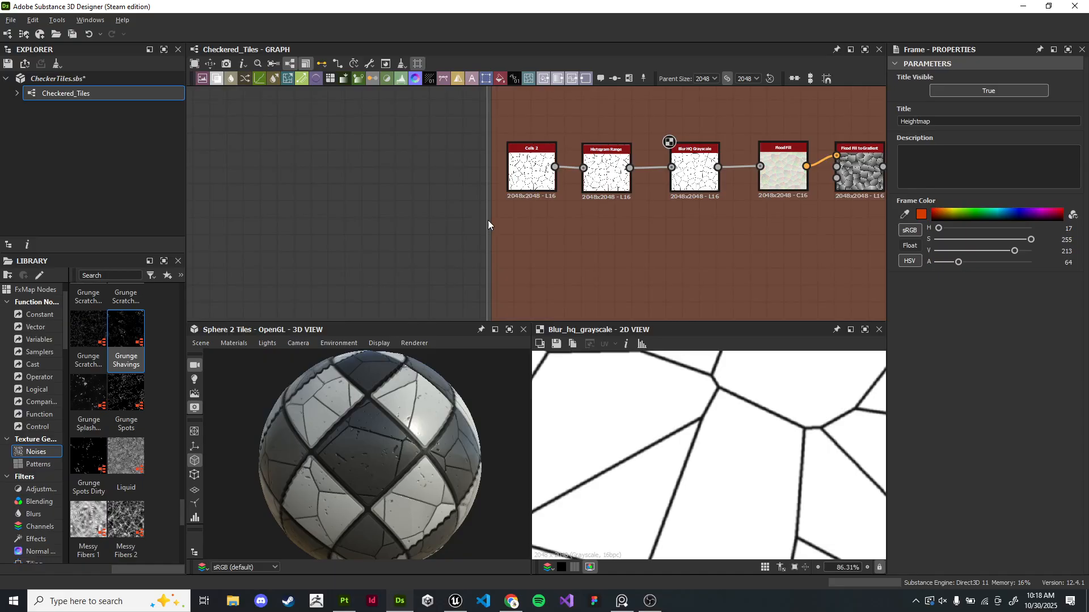
drag(488, 221, 352, 221)
scroll(713, 179, up, 1)
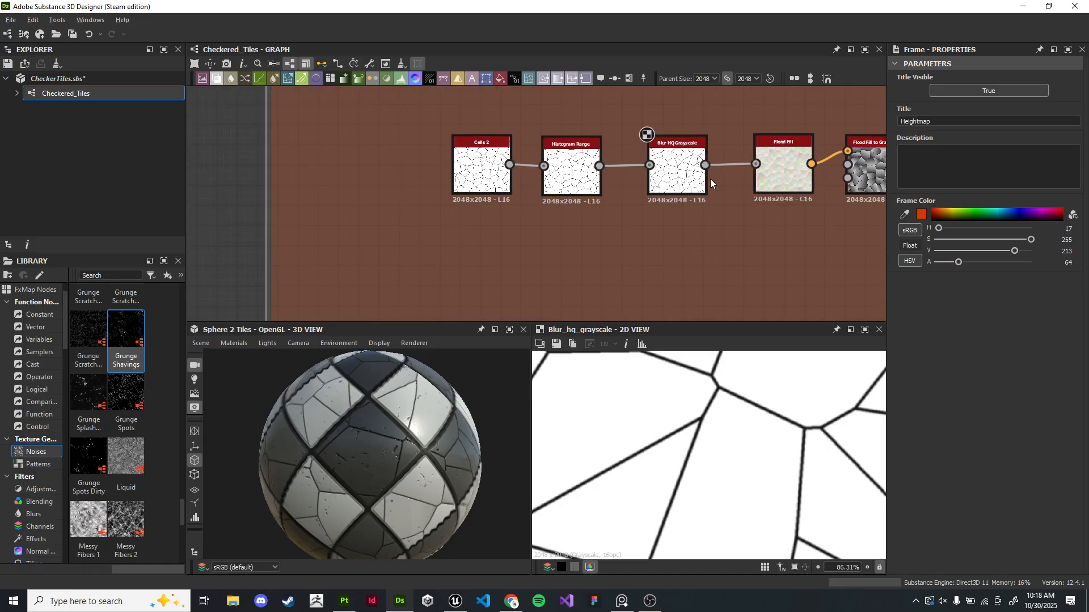
scroll(712, 178, up, 3)
- Create a new Blend node fed from the Flood Fill to Gradient output
click(379, 256)
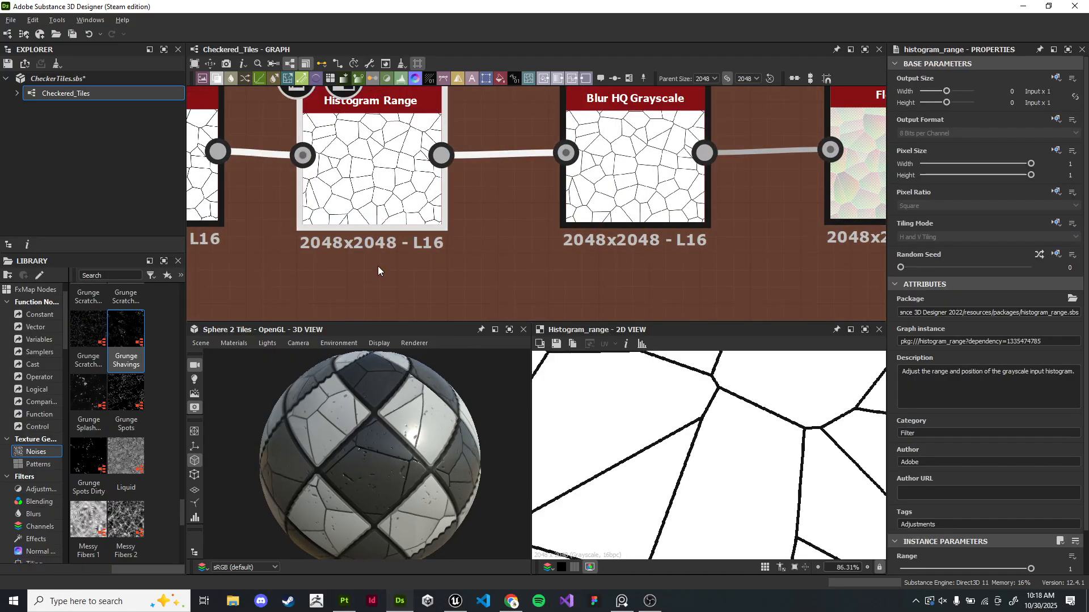
middle_drag(784, 239, 396, 223)
scroll(396, 223, down, 2)
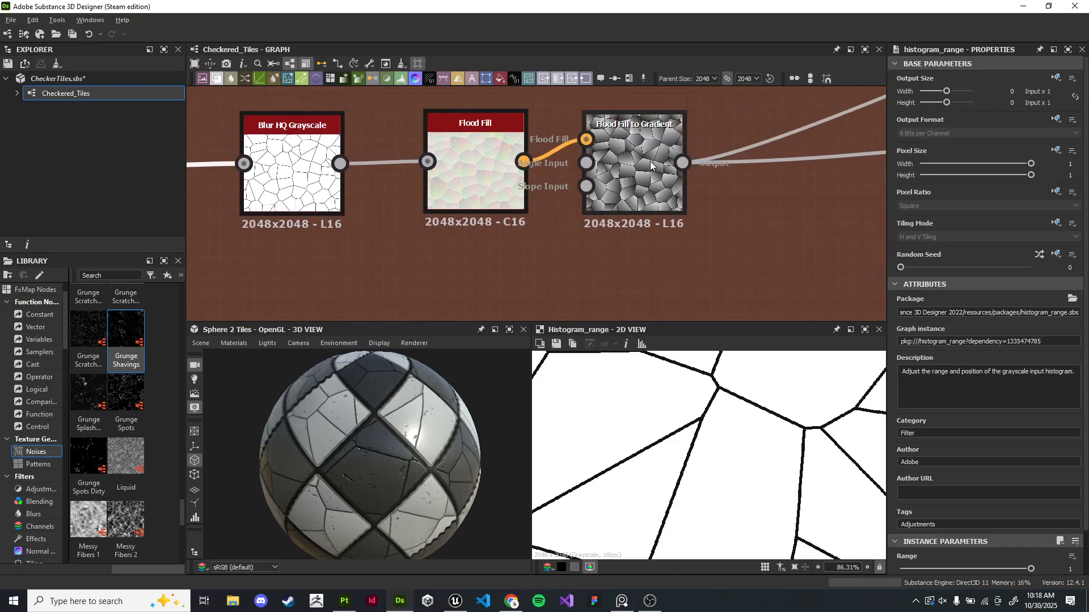
double_click(636, 180)
middle_drag(752, 245, 525, 208)
scroll(525, 209, down, 2)
scroll(729, 409, down, 5)
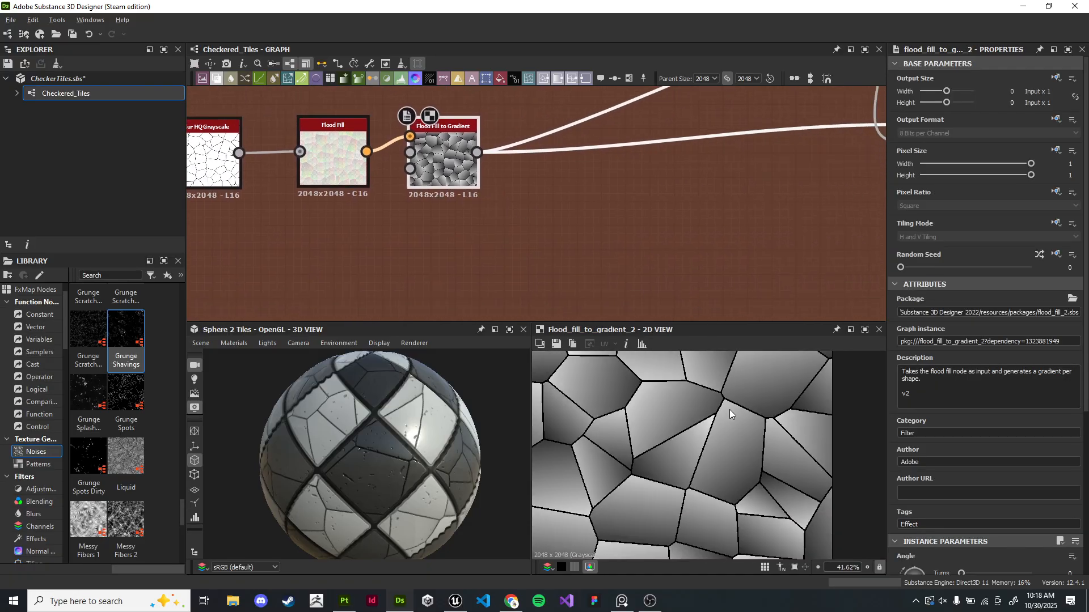
drag(477, 152, 682, 281)
text(blend)
key(Return)
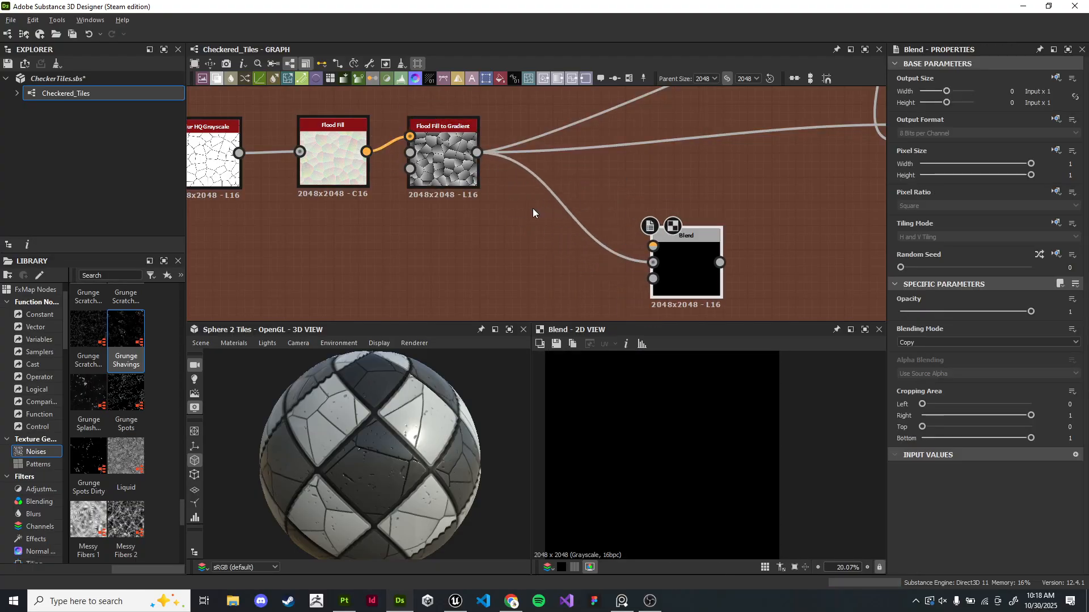
- Pan and zoom around the graph to trace the new Blend node's surroundings
scroll(120, 429, down, 5)
scroll(123, 435, up, 3)
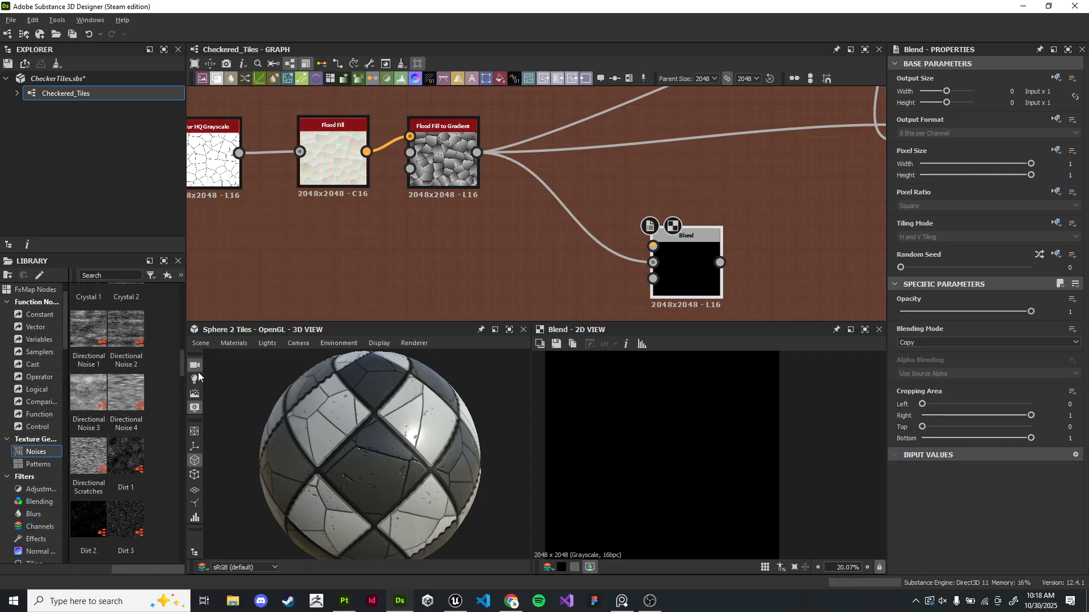
scroll(590, 176, down, 5)
scroll(509, 221, up, 3)
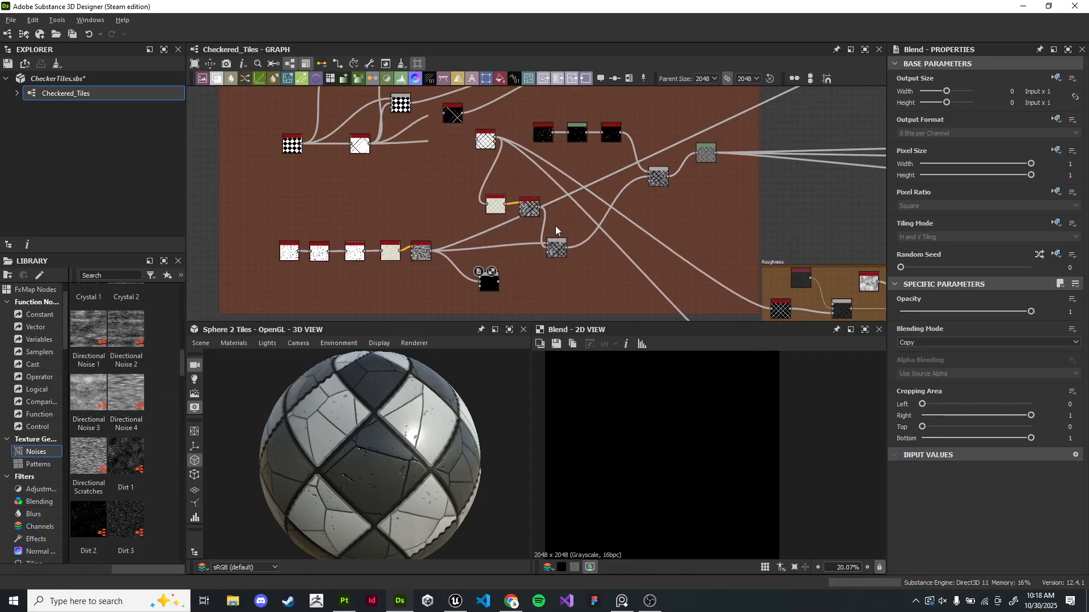
scroll(581, 171, down, 5)
middle_drag(505, 204, 513, 212)
scroll(475, 158, up, 10)
middle_drag(610, 171, 417, 124)
scroll(629, 198, down, 4)
middle_drag(477, 217, 420, 128)
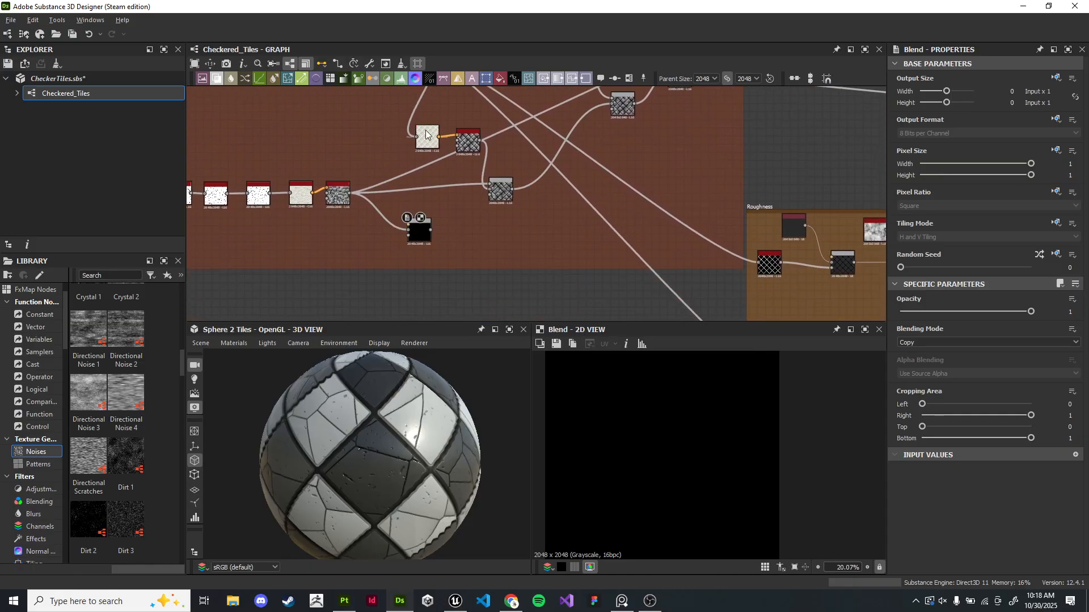
scroll(491, 228, up, 3)
drag(373, 248, 401, 245)
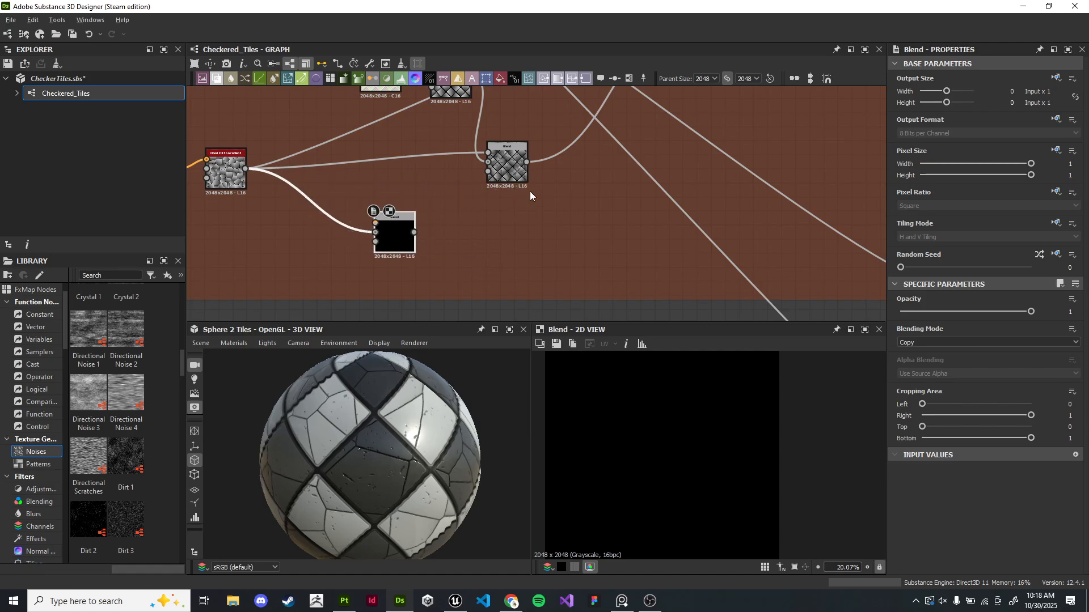
scroll(561, 230, down, 4)
middle_drag(580, 235, 544, 214)
scroll(478, 222, up, 6)
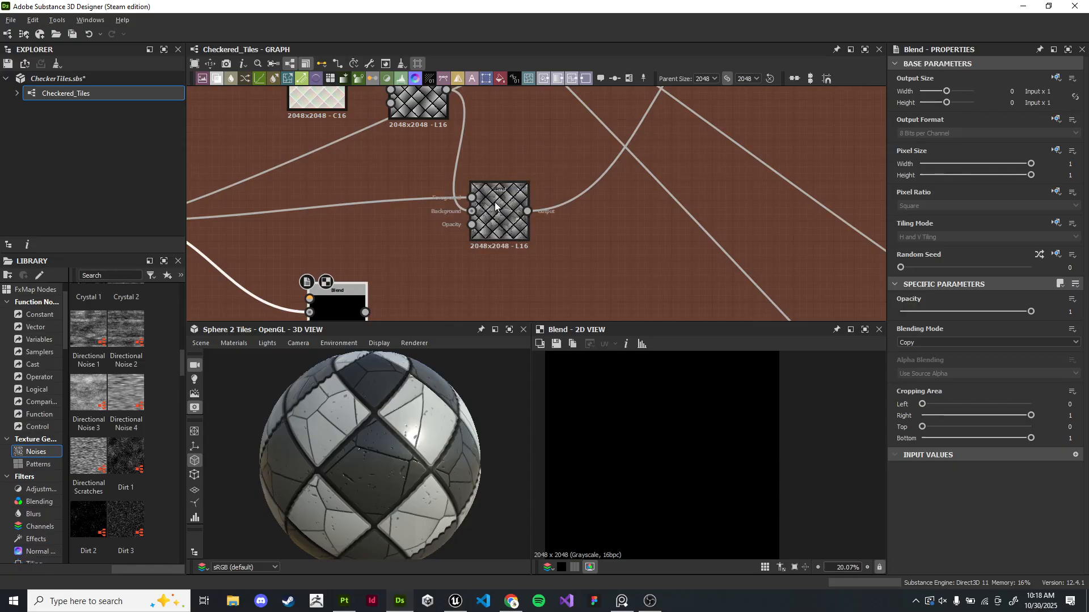
scroll(408, 175, down, 2)
middle_drag(392, 165, 731, 156)
- Open the Checker 1 and Cells 2 generator nodes to review their parameters
double_click(257, 211)
scroll(630, 204, down, 3)
drag(623, 216, 658, 380)
scroll(478, 282, up, 6)
double_click(440, 218)
scroll(471, 203, down, 4)
middle_drag(521, 186, 549, 175)
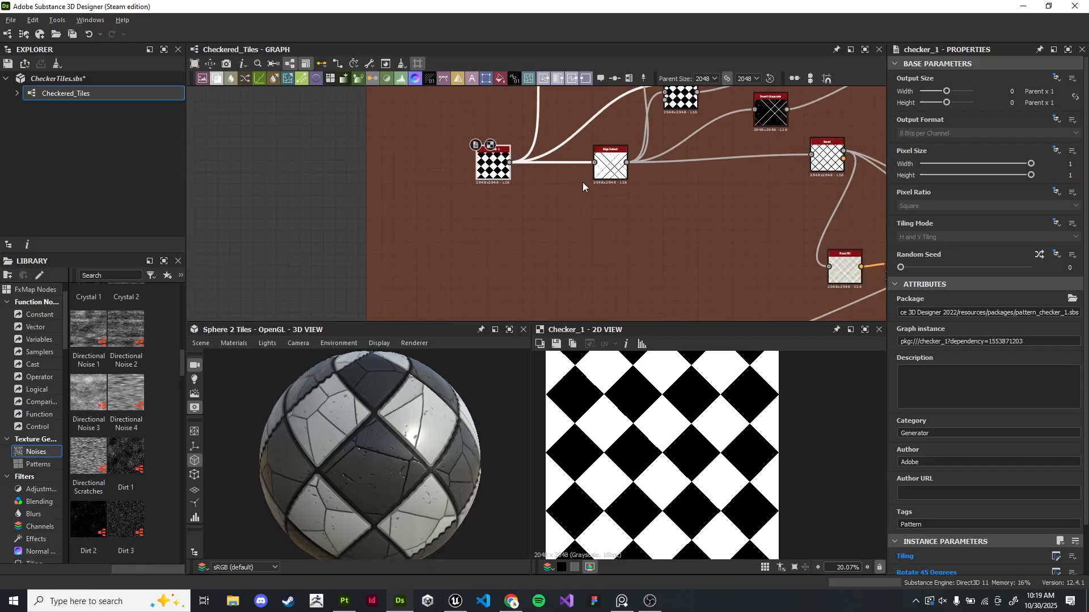
middle_drag(525, 260, 481, 195)
scroll(482, 195, up, 1)
middle_drag(481, 195, 488, 135)
double_click(433, 246)
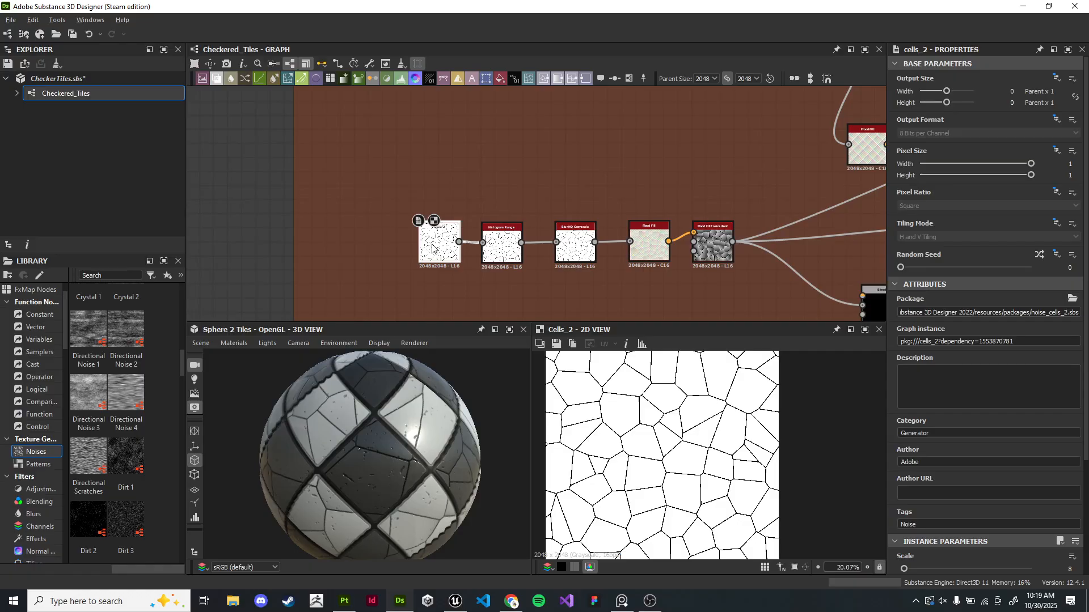
middle_drag(430, 245, 420, 387)
double_click(434, 162)
scroll(1005, 483, down, 2)
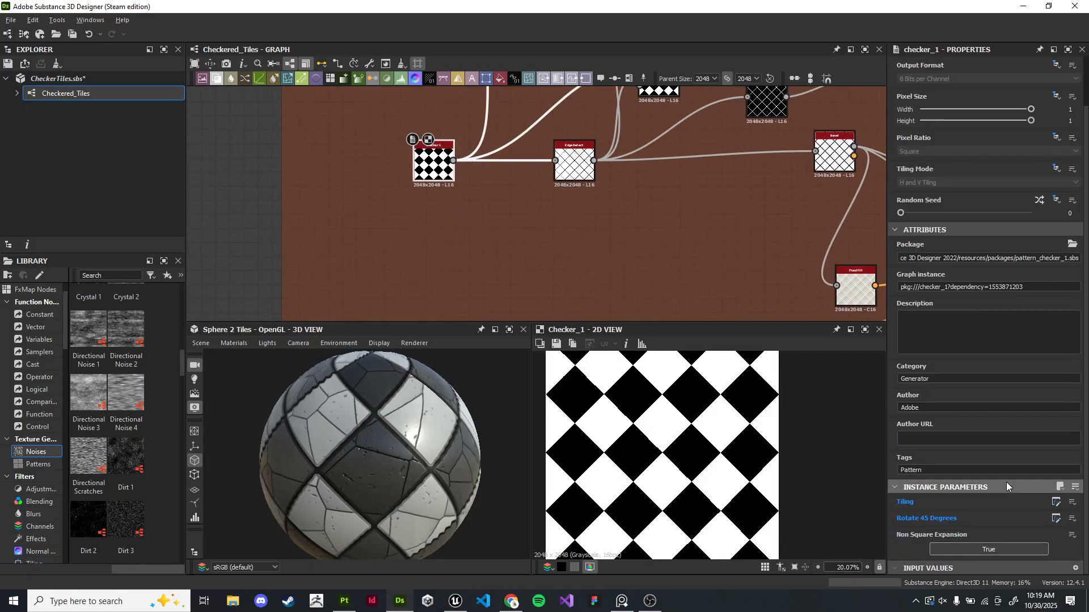
- Expand the graph's Checker Tiling input parameter and try its default at 5, then 4
click(240, 210)
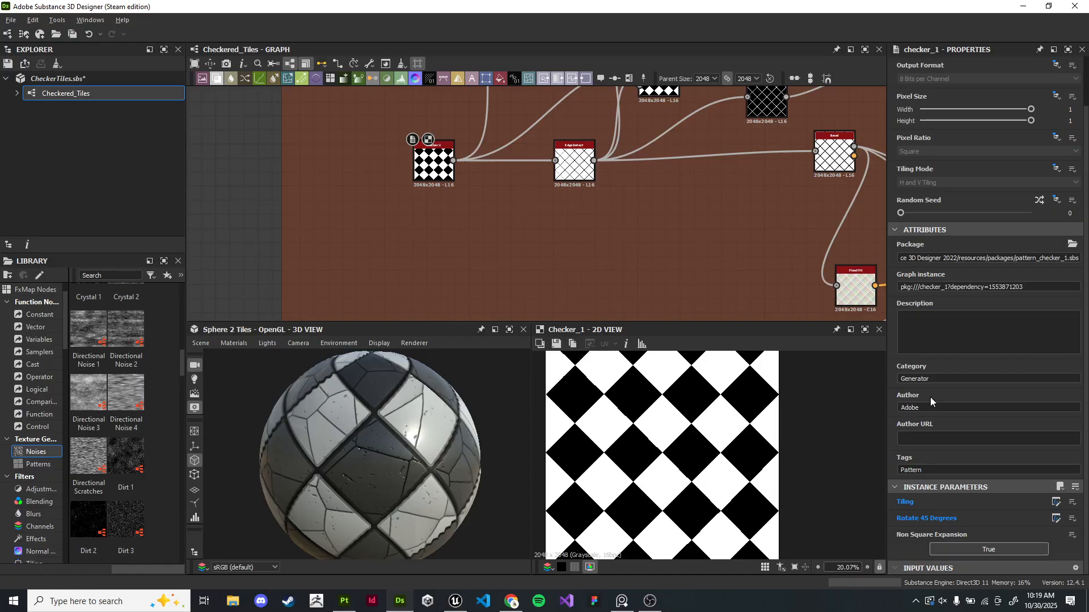
scroll(907, 346, down, 6)
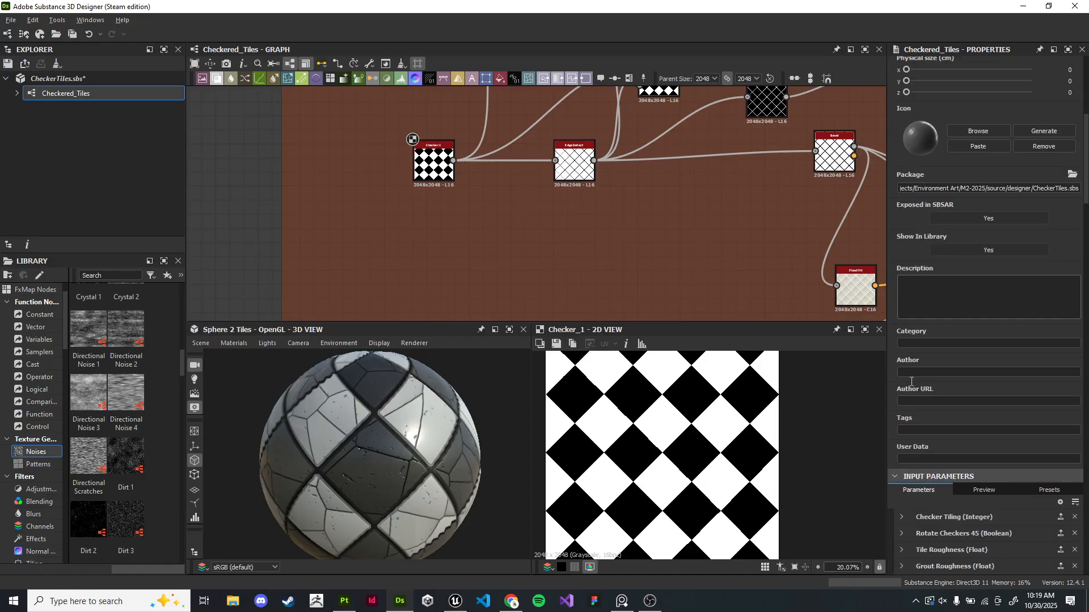
click(901, 347)
drag(981, 457, 989, 457)
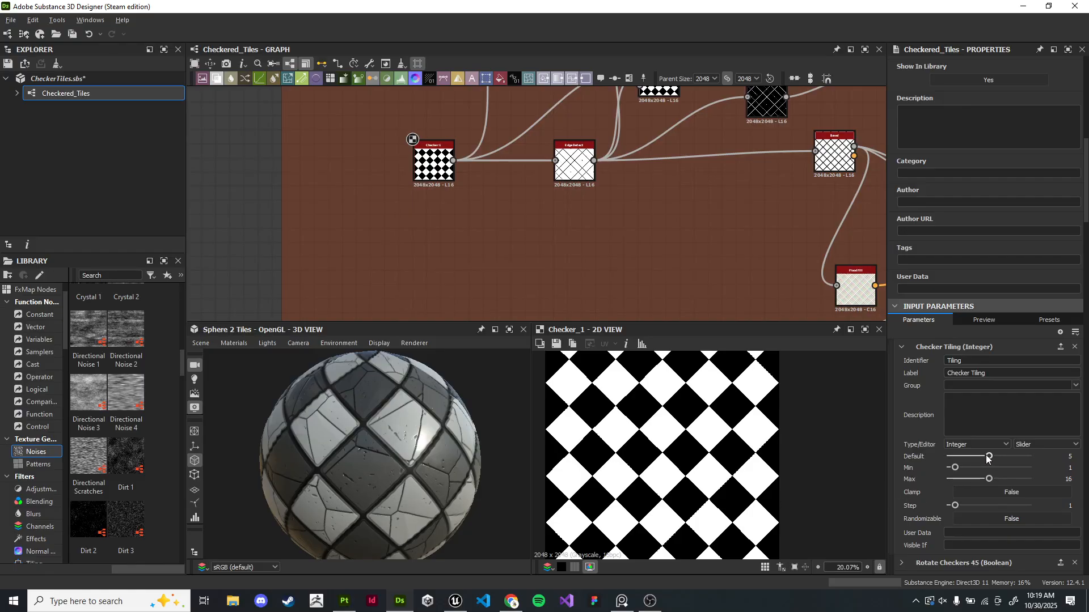
drag(986, 457, 982, 457)
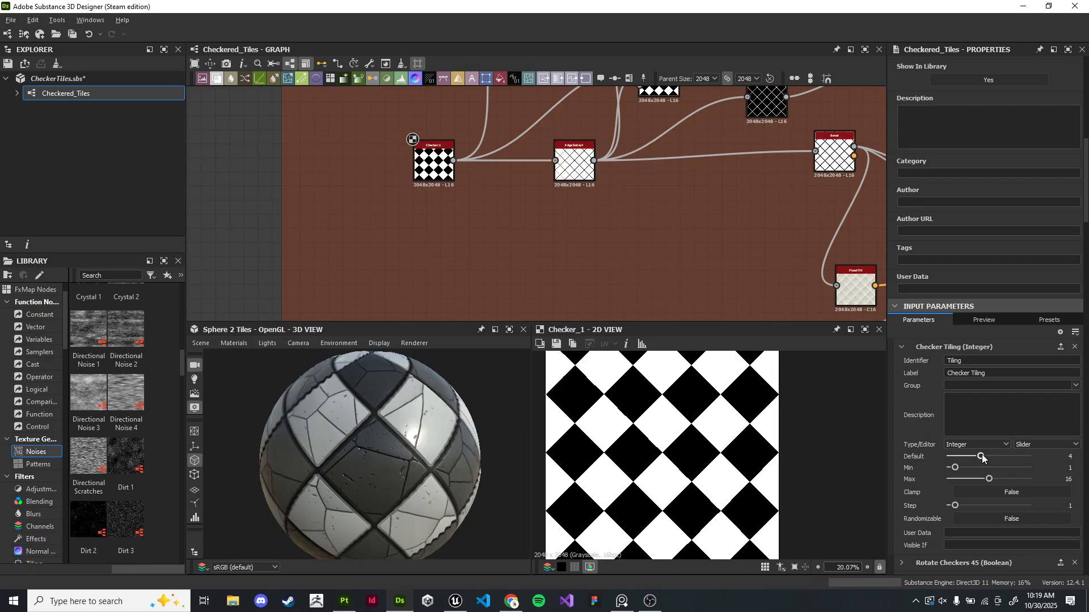
- Open the Cells 2 node and review its Random Seed inheritance options
scroll(948, 469, down, 2)
scroll(925, 482, up, 1)
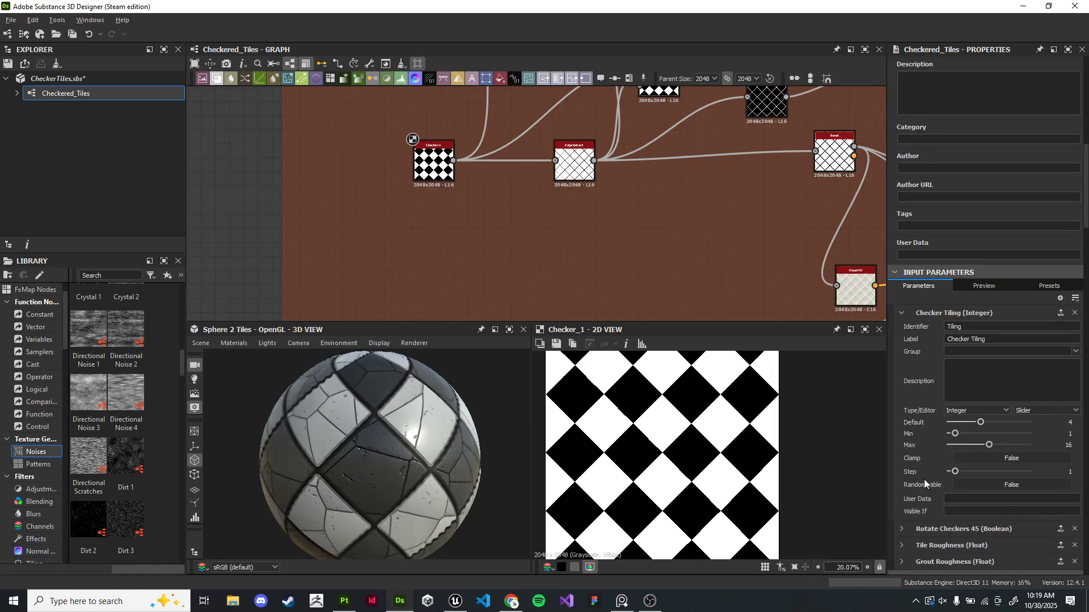
scroll(469, 242, down, 2)
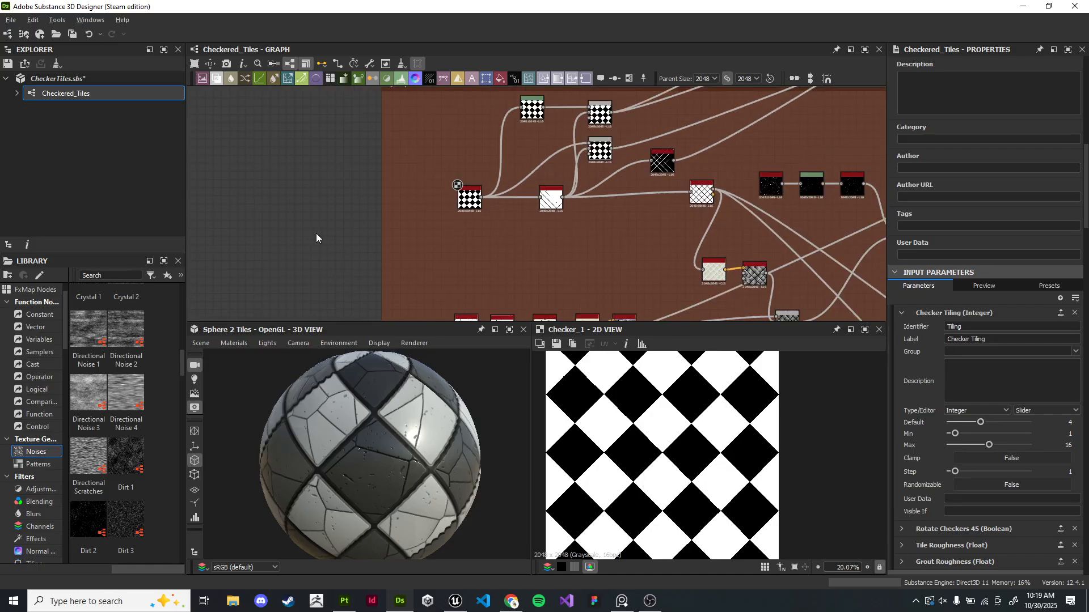
middle_drag(464, 287, 471, 193)
scroll(473, 193, up, 3)
double_click(473, 274)
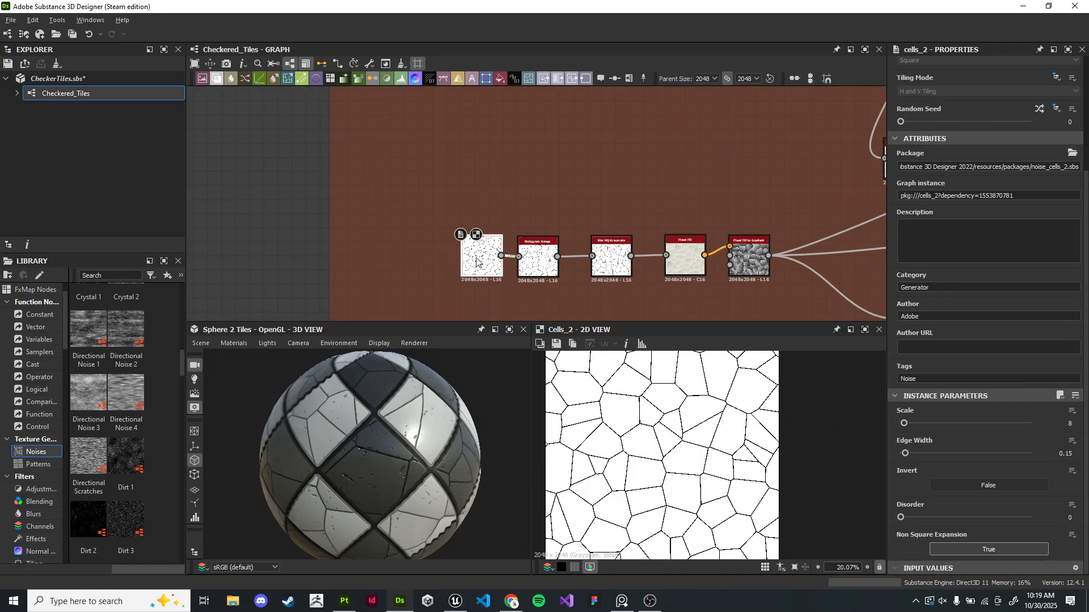
drag(478, 259, 464, 254)
middle_drag(480, 94, 428, 92)
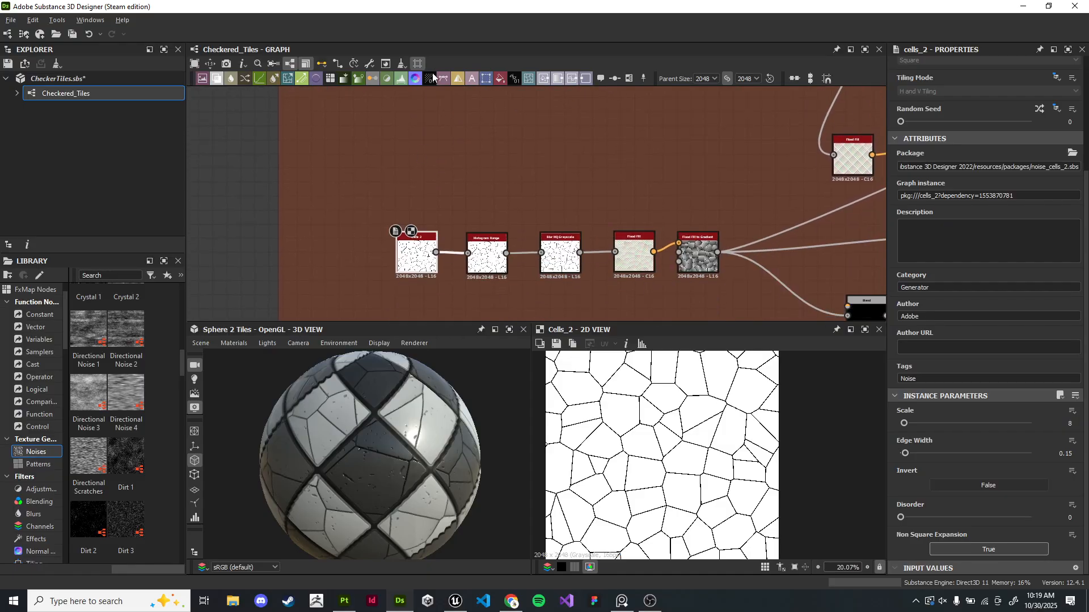
middle_drag(872, 305, 817, 252)
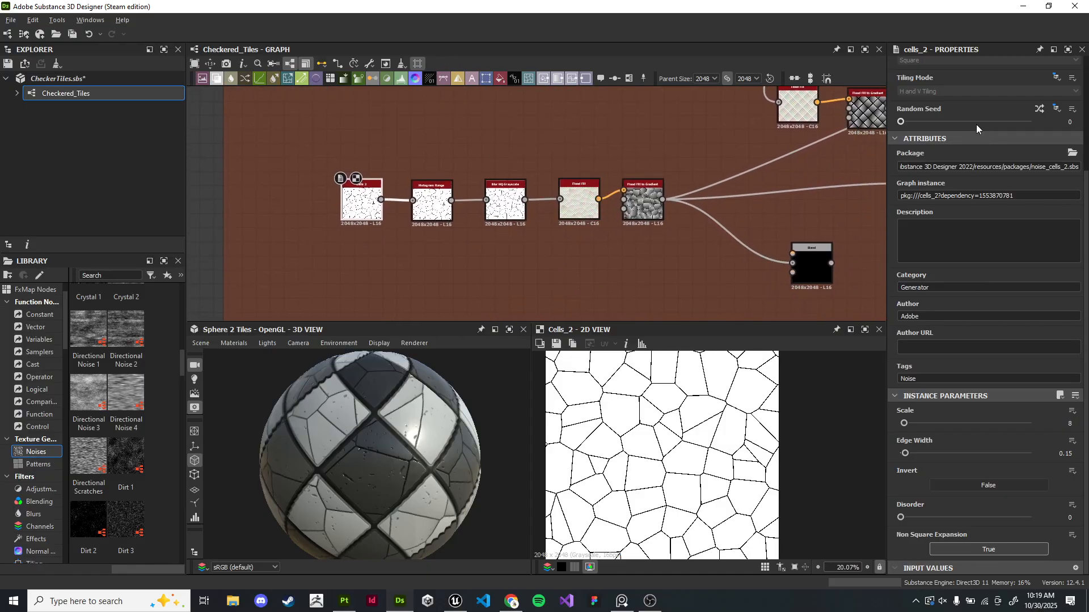
click(1056, 111)
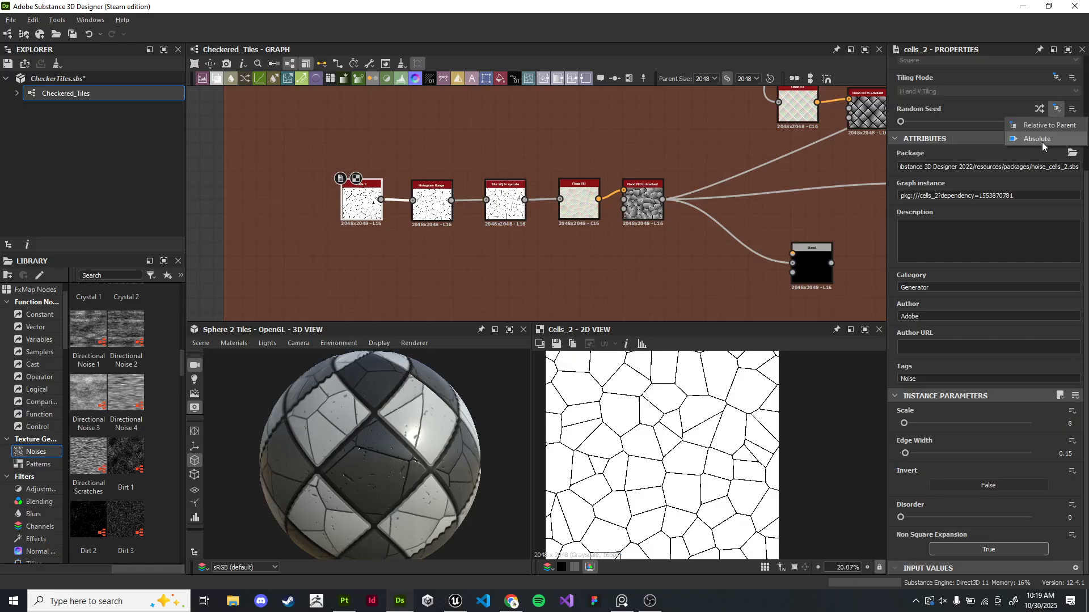
click(226, 199)
- Link the Cells 2 node's Scale parameter to the existing Tiling graph input
middle_drag(439, 156, 456, 305)
middle_drag(548, 290, 587, 130)
scroll(606, 220, up, 2)
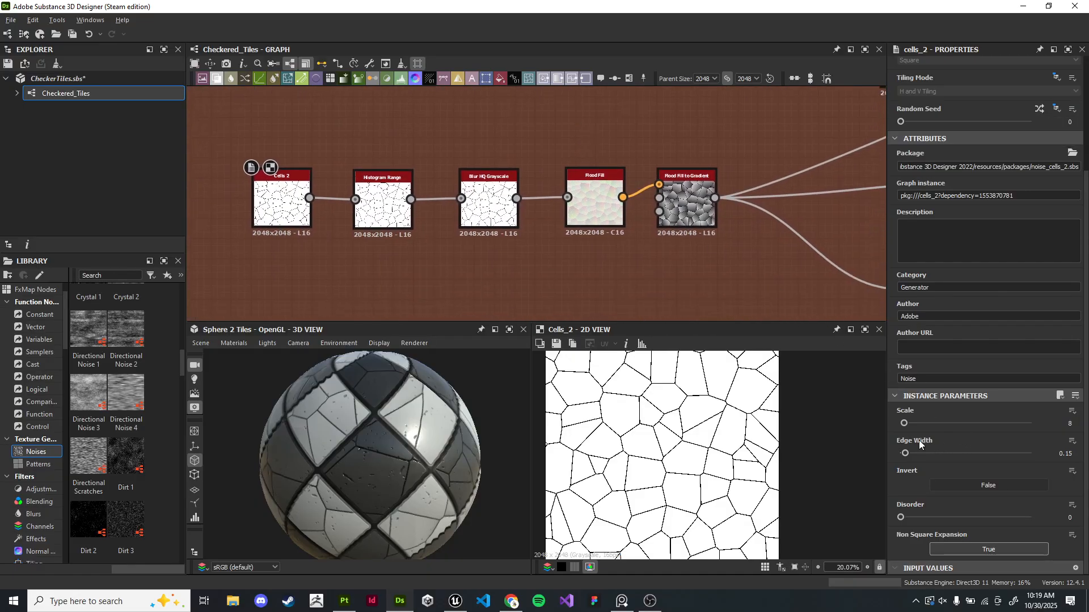
click(1071, 412)
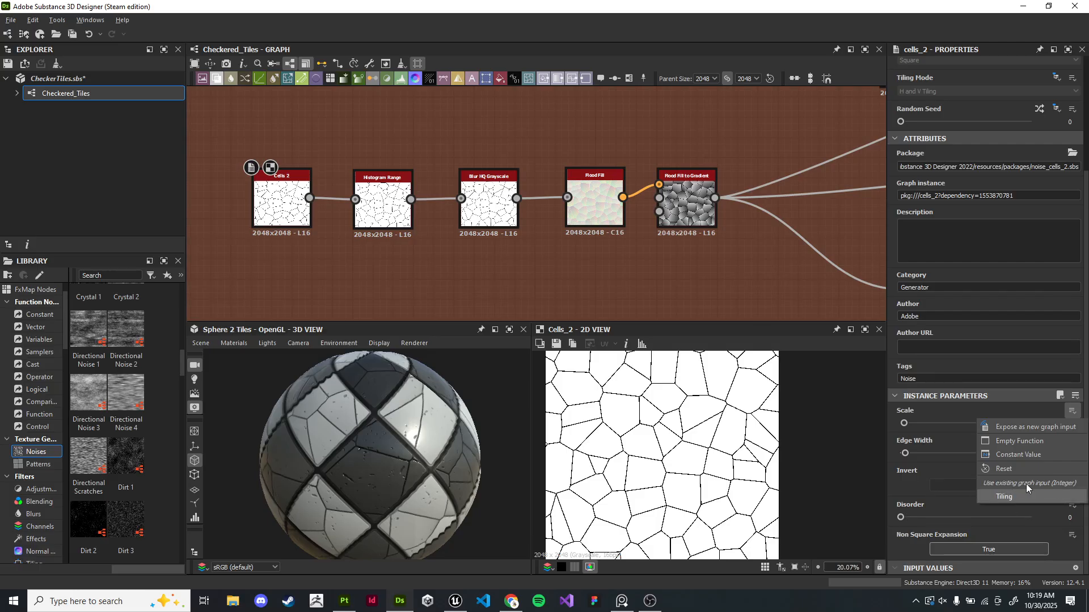
click(1003, 498)
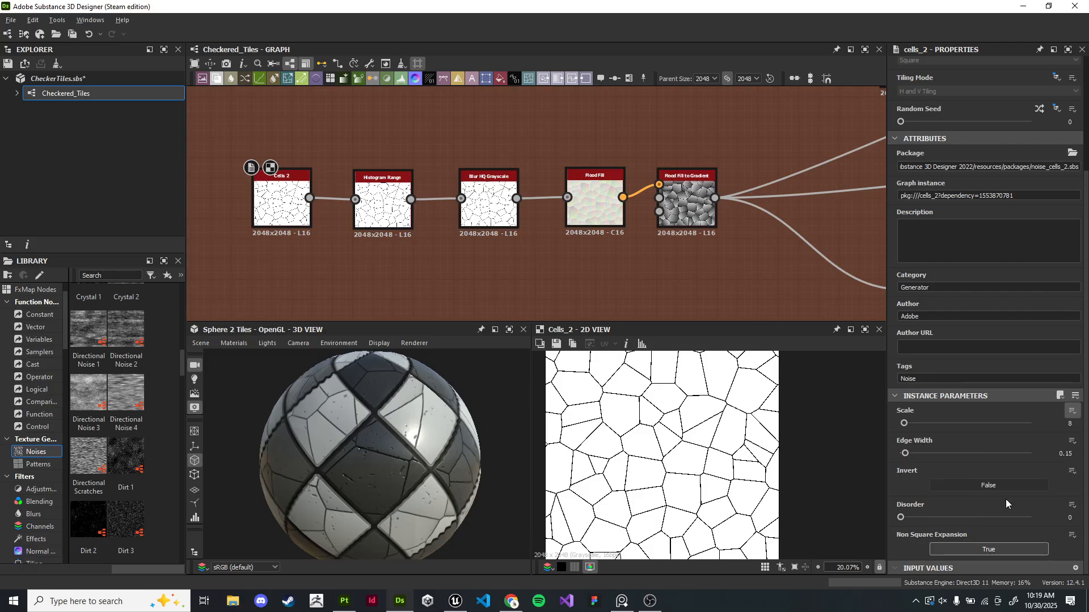
- Select the graph itself and review the default value of its Checker Tiling input parameter
scroll(452, 238, down, 5)
middle_drag(403, 114, 437, 277)
scroll(436, 277, up, 7)
click(434, 271)
scroll(295, 227, down, 4)
middle_drag(303, 278, 411, 244)
click(259, 212)
scroll(945, 442, down, 10)
scroll(945, 447, up, 10)
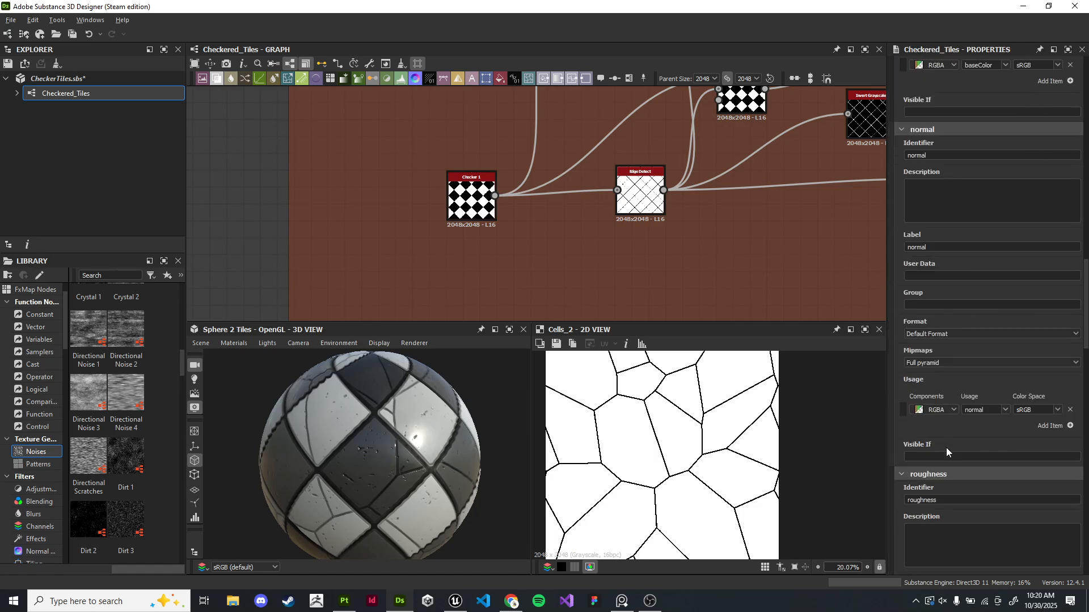
click(907, 312)
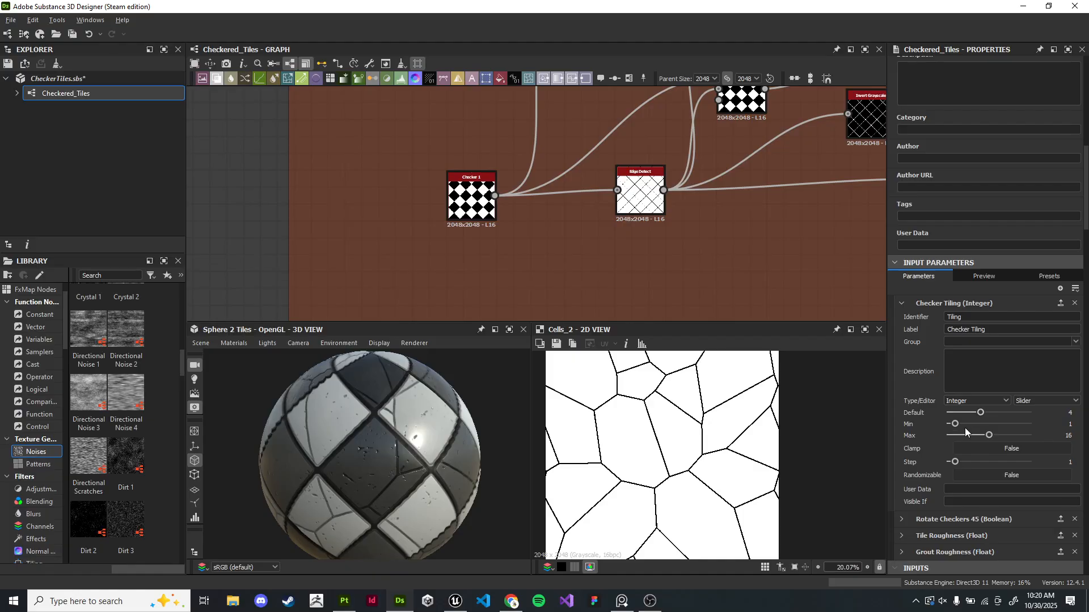
drag(981, 418, 983, 417)
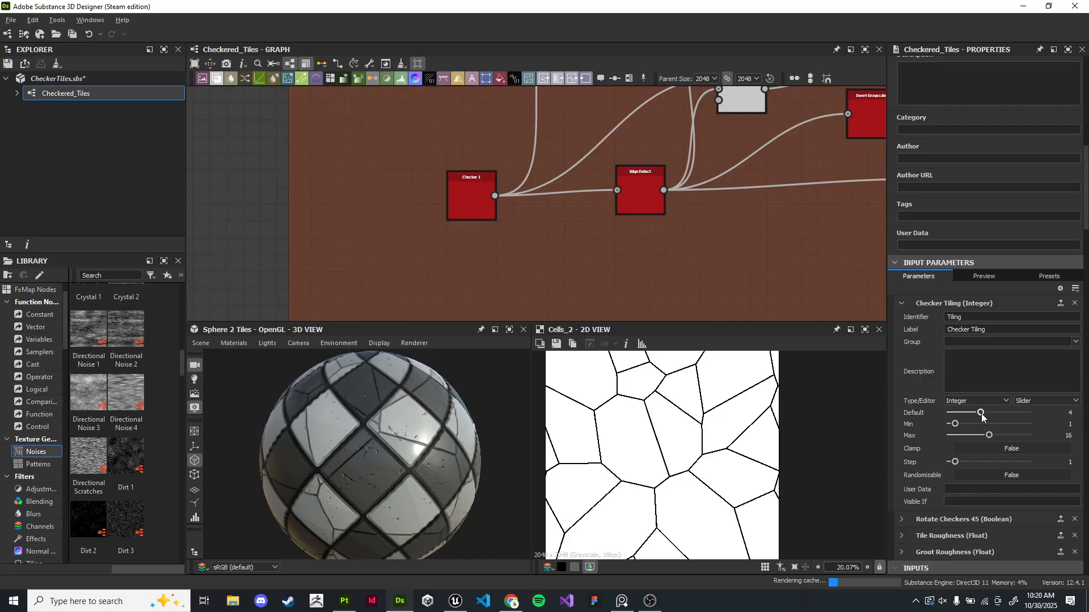
drag(979, 413, 980, 413)
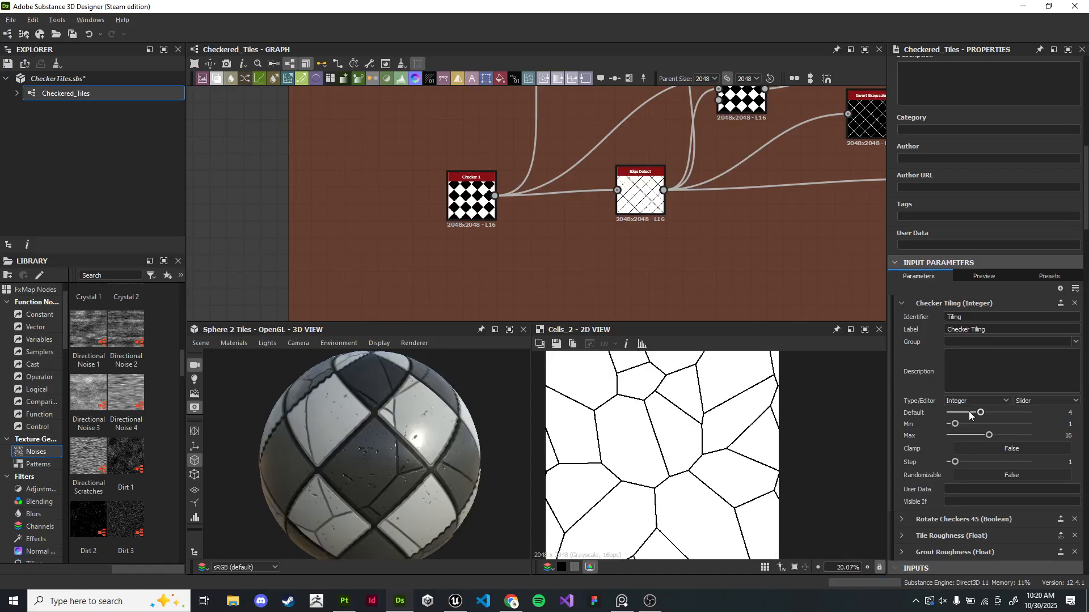
- Open the Cells 2 Scale function and add a Multiplication node fed by the Tiling Get Integer node
scroll(613, 240, down, 1)
scroll(614, 240, down, 3)
middle_drag(638, 173, 636, 104)
scroll(561, 176, up, 6)
middle_drag(558, 314, 555, 143)
click(487, 196)
scroll(618, 272, up, 3)
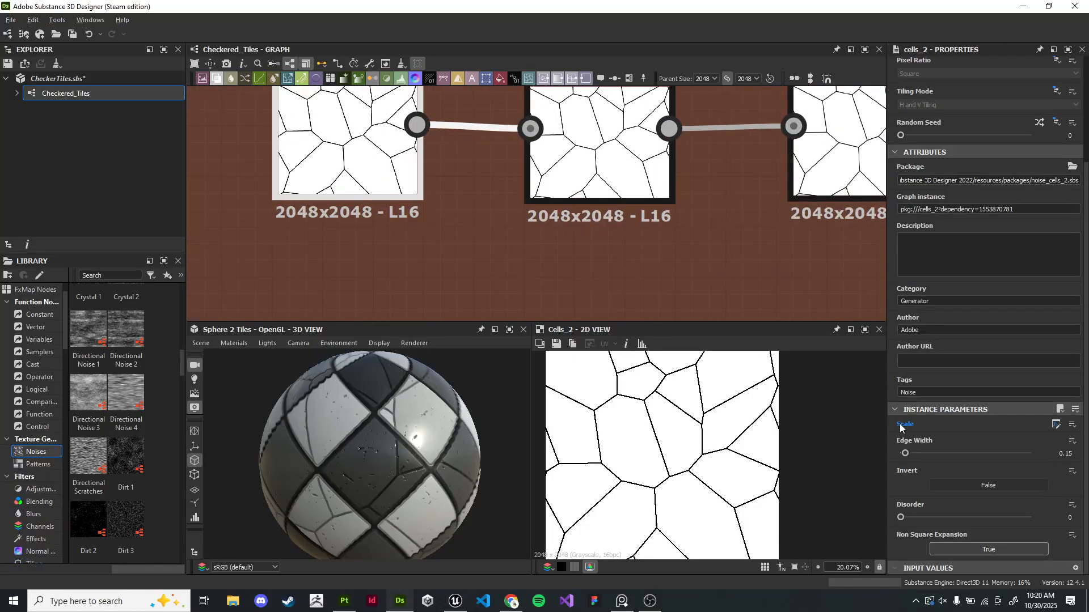
click(1058, 425)
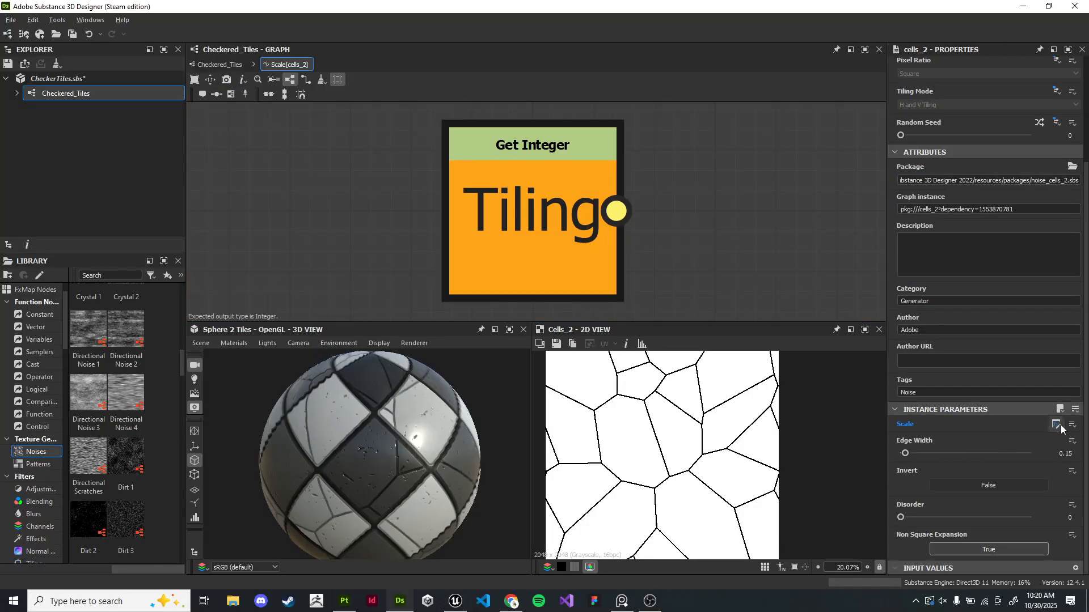
scroll(675, 215, down, 3)
middle_drag(633, 257, 460, 229)
drag(550, 212, 550, 212)
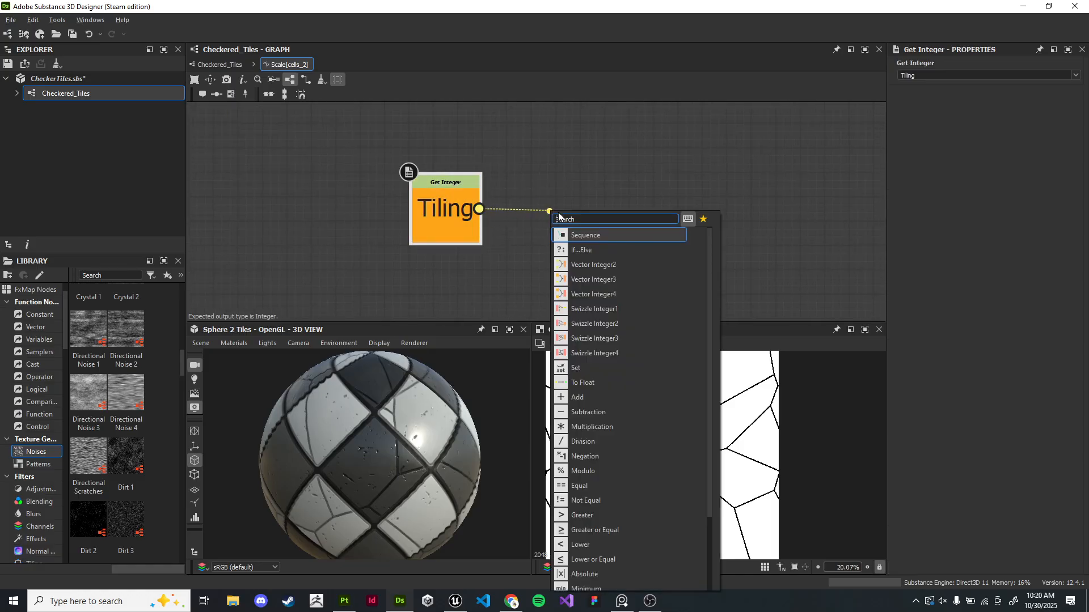
text(mul)
key(Return)
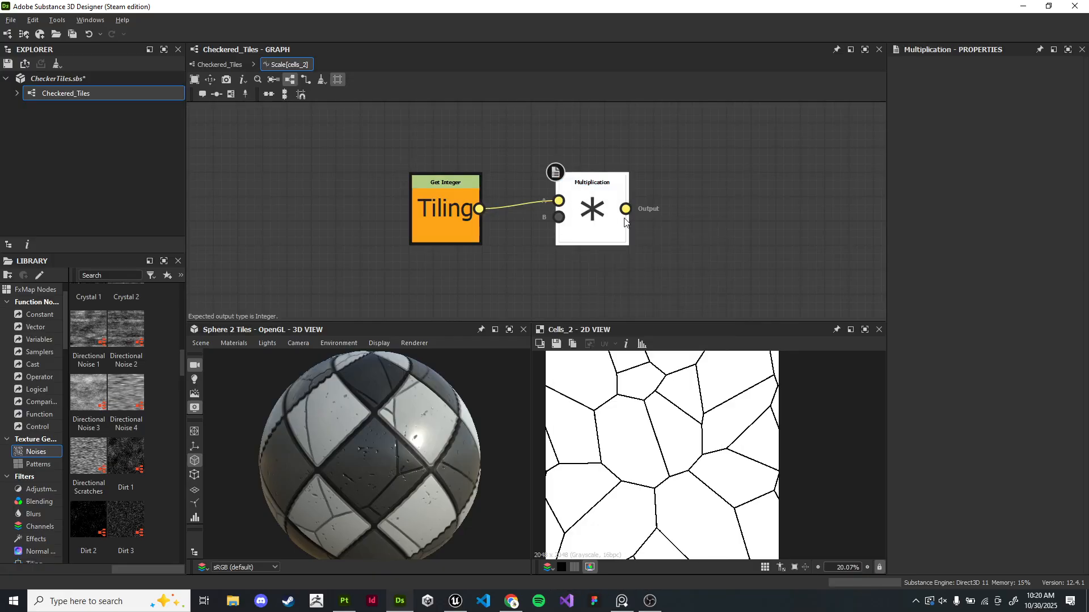
- Add an Integer constant set to 2 and connect it to the Multiplication node's second input
drag(565, 223, 455, 236)
click(466, 227)
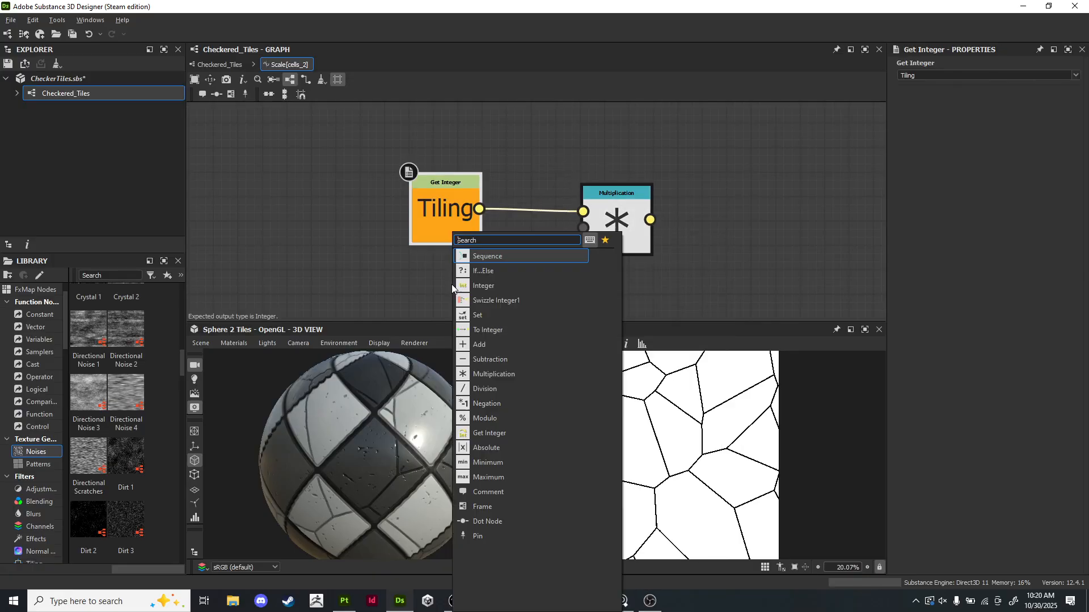
click(768, 213)
middle_drag(618, 252, 674, 201)
drag(675, 201, 500, 248)
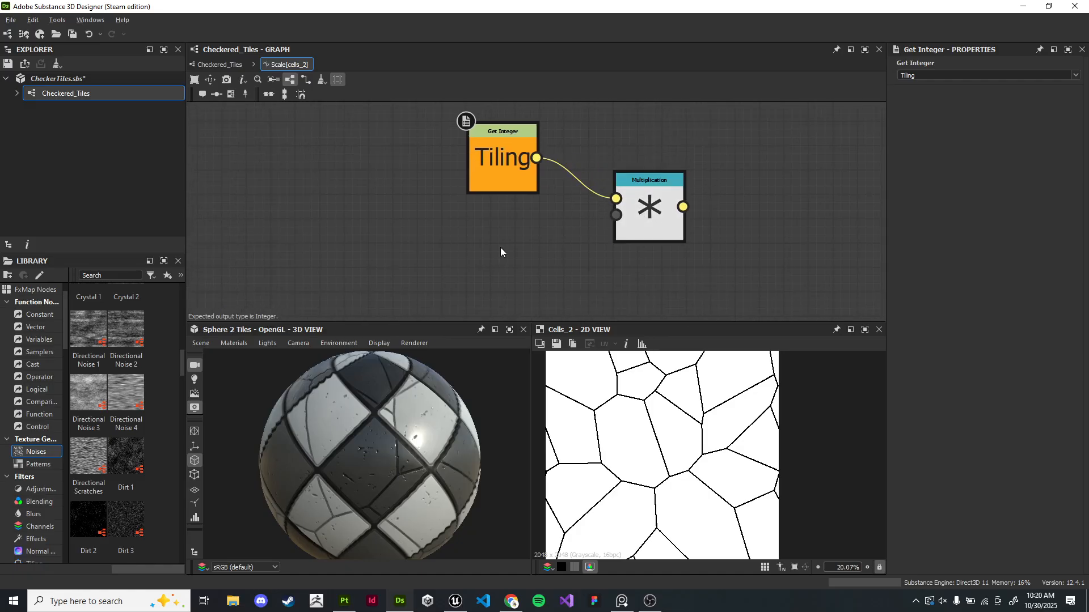
key(space)
text(cons)
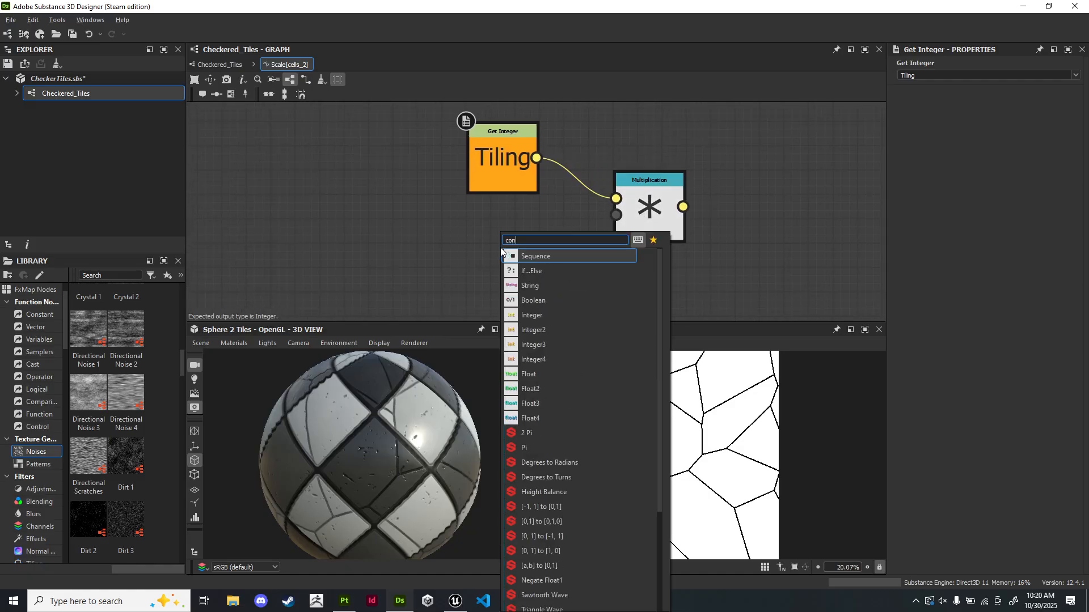
key(Down)
key(Down)
key(Down)
key(Up)
key(Return)
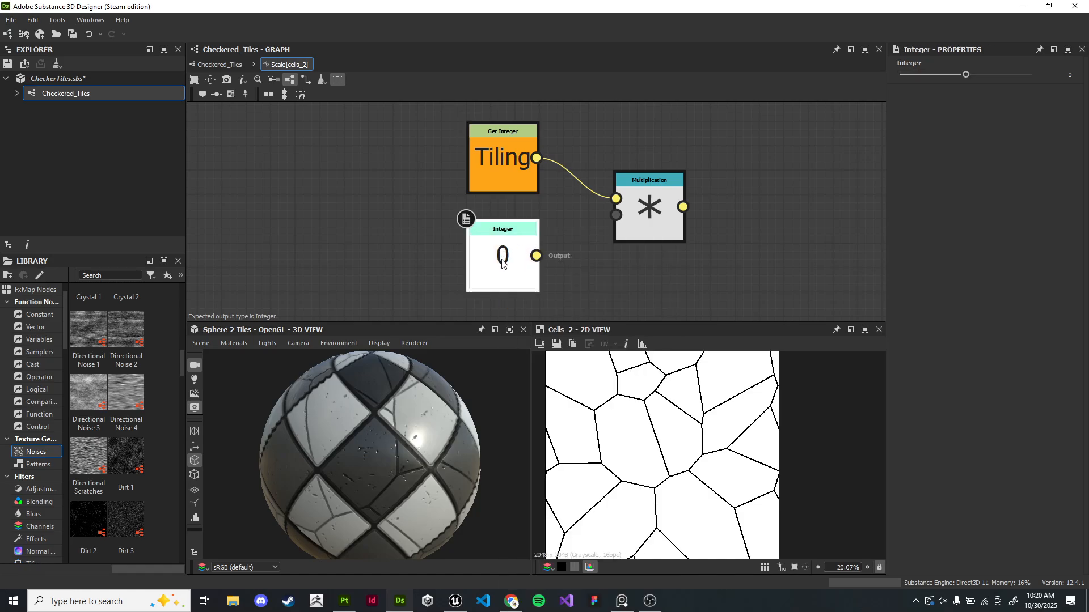
drag(960, 76, 991, 74)
drag(536, 255, 616, 216)
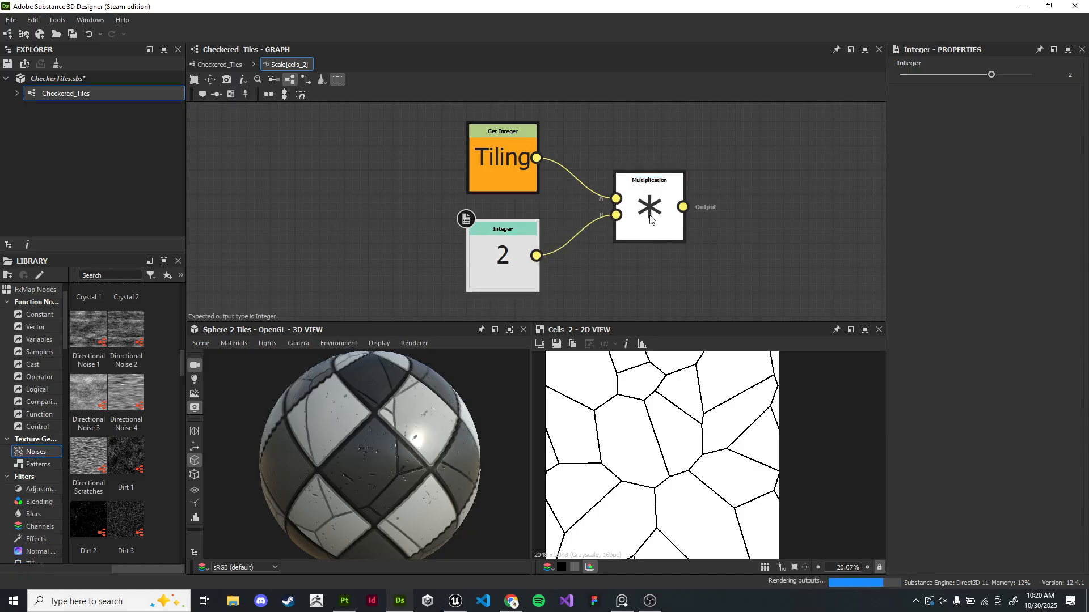
- Arrange the Scale function's nodes and return to the Checkered_Tiles graph
click(635, 224)
middle_drag(774, 200, 658, 208)
drag(568, 216, 706, 215)
click(702, 167)
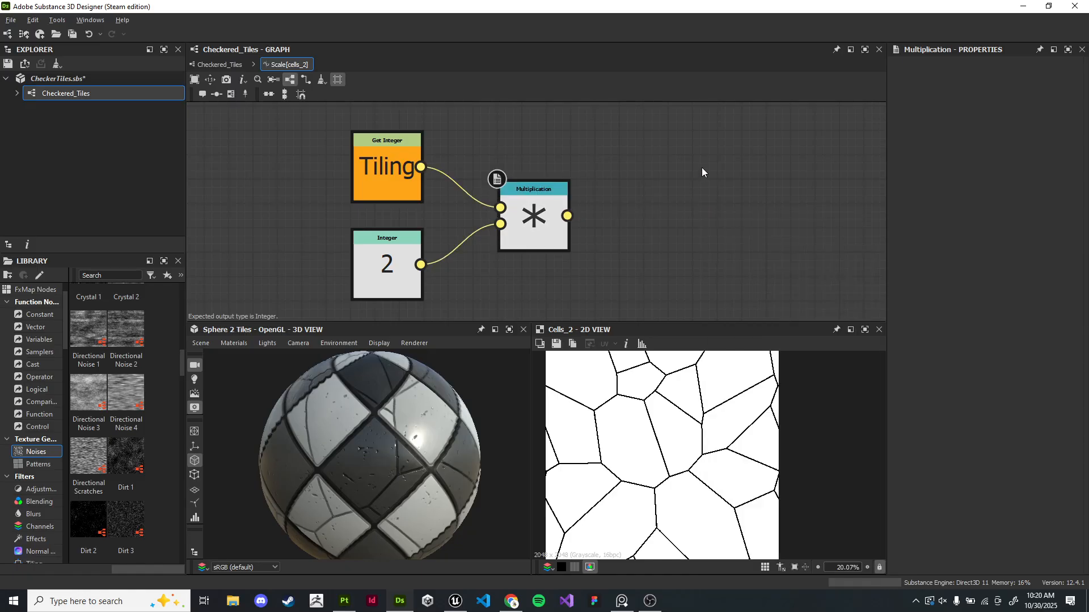
scroll(638, 196, down, 6)
scroll(648, 196, up, 5)
click(216, 64)
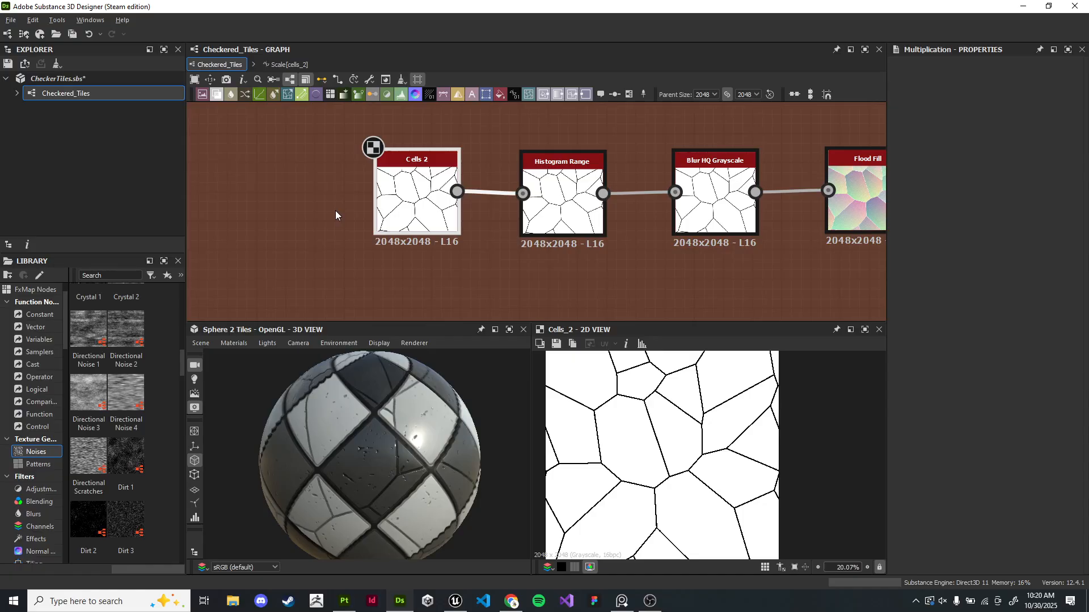
- Replace the Cells 2 Scale function with a constant value and enter 0
scroll(343, 227, down, 6)
scroll(437, 275, up, 4)
middle_drag(440, 264, 544, 221)
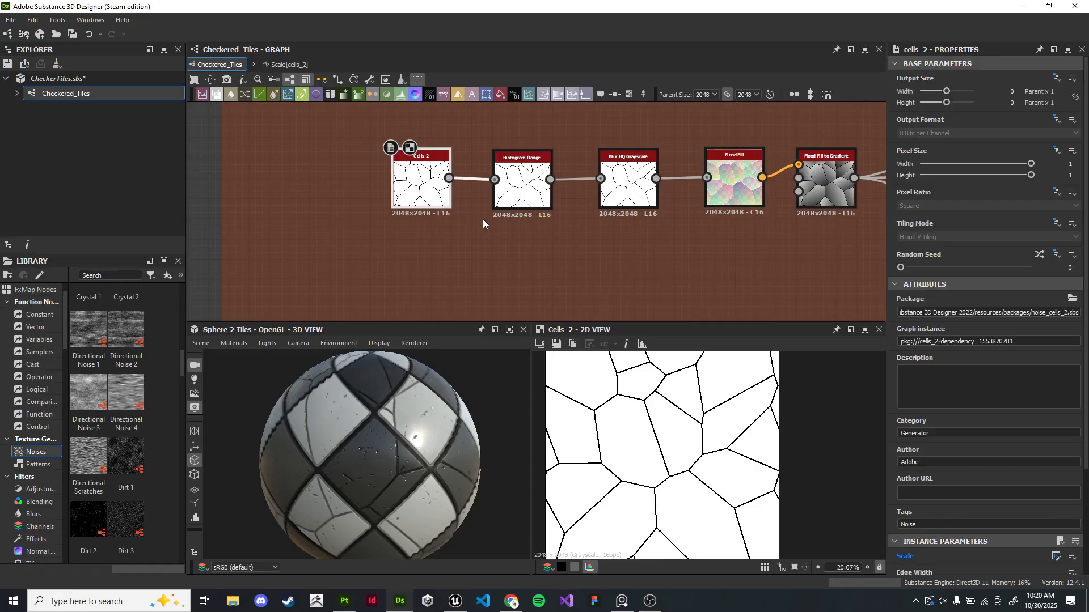
scroll(661, 459, down, 2)
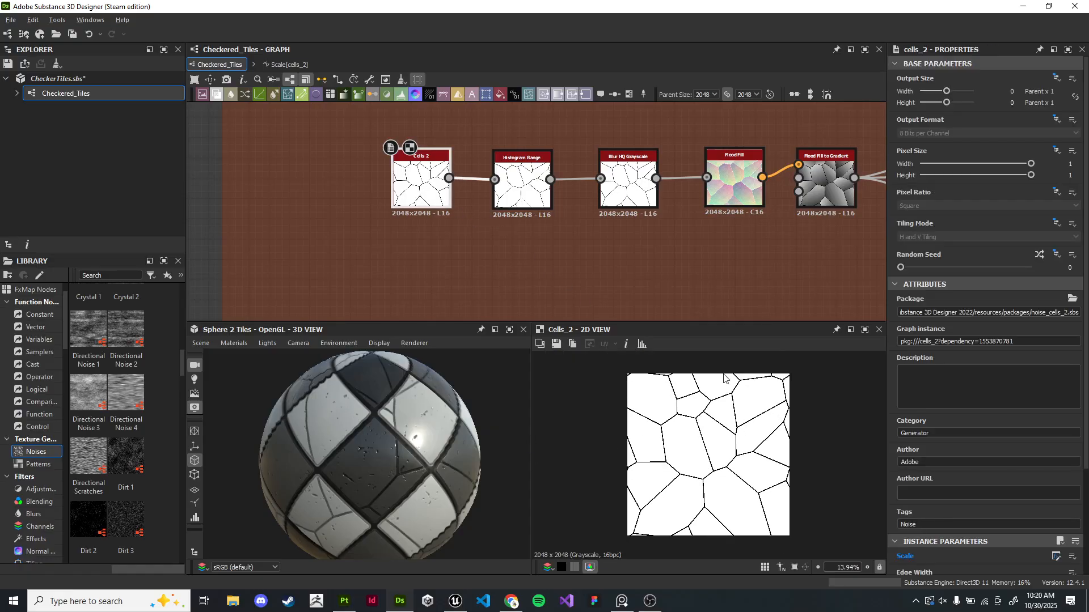
scroll(977, 413, down, 2)
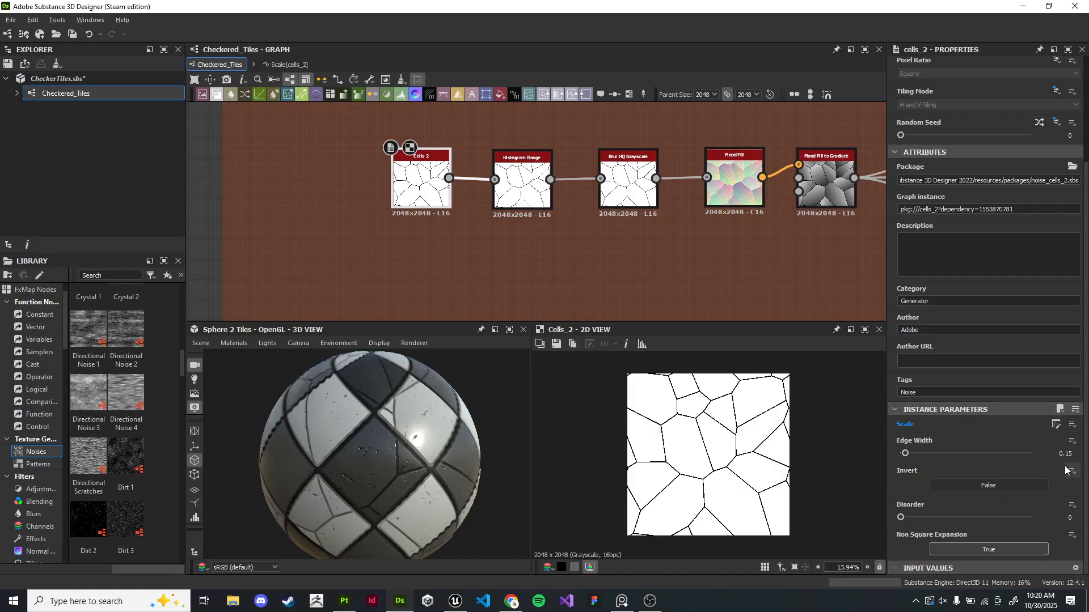
click(1072, 425)
click(1008, 467)
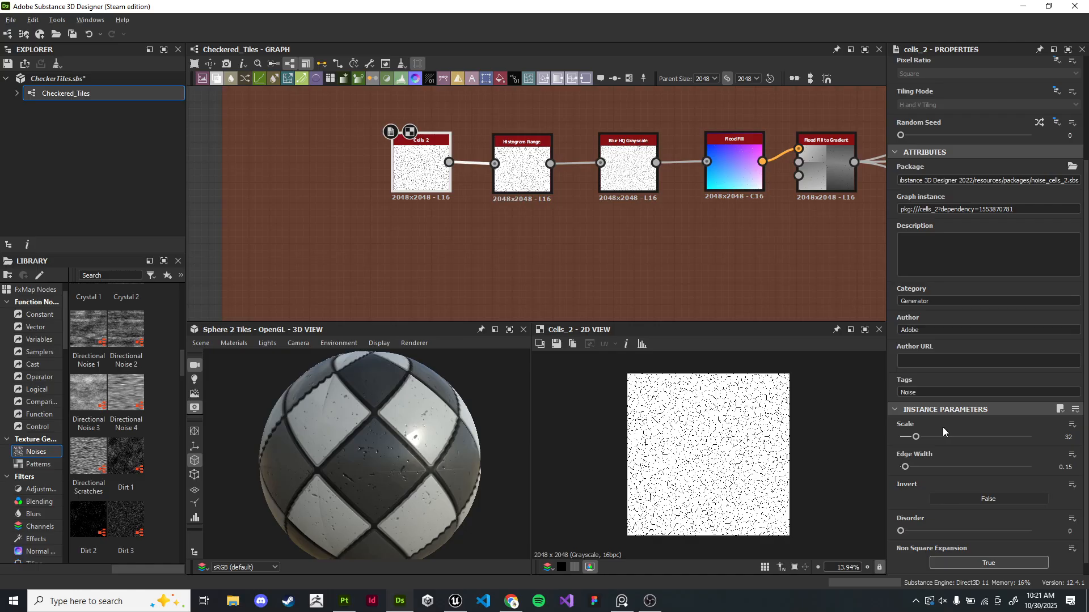
drag(915, 437, 906, 439)
drag(1081, 443, 1088, 442)
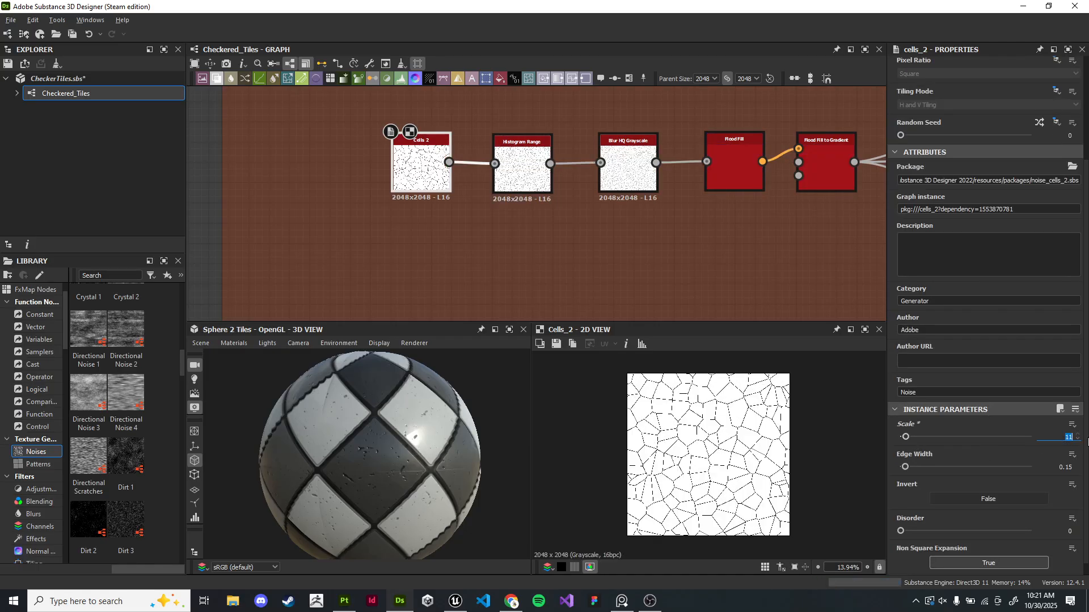
text(0)
key(Return)
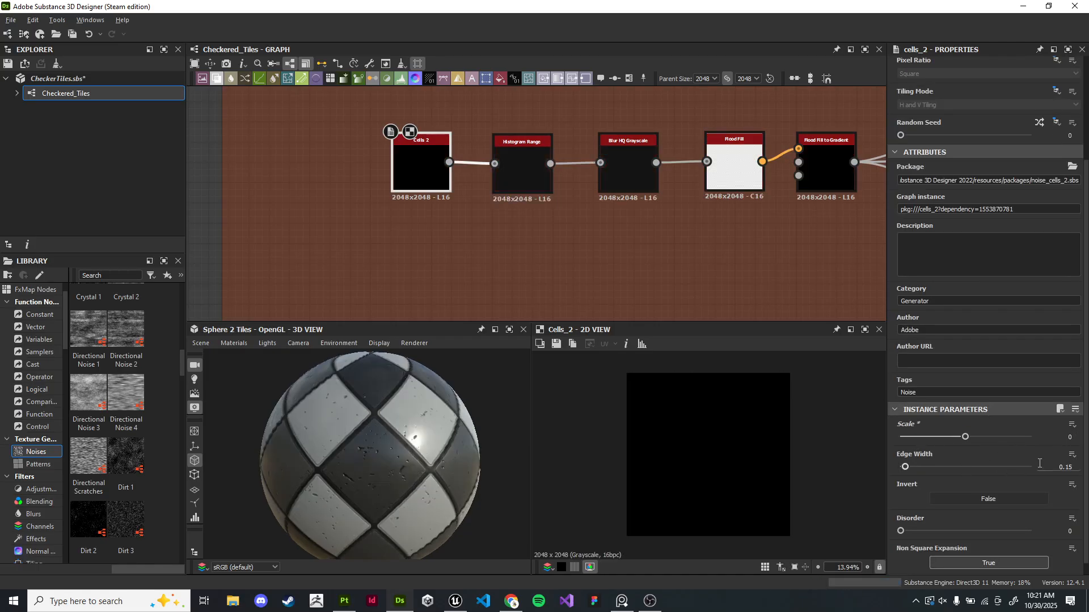
- Try different Cells 2 Scale values with the slider, then enter 2
key(Return)
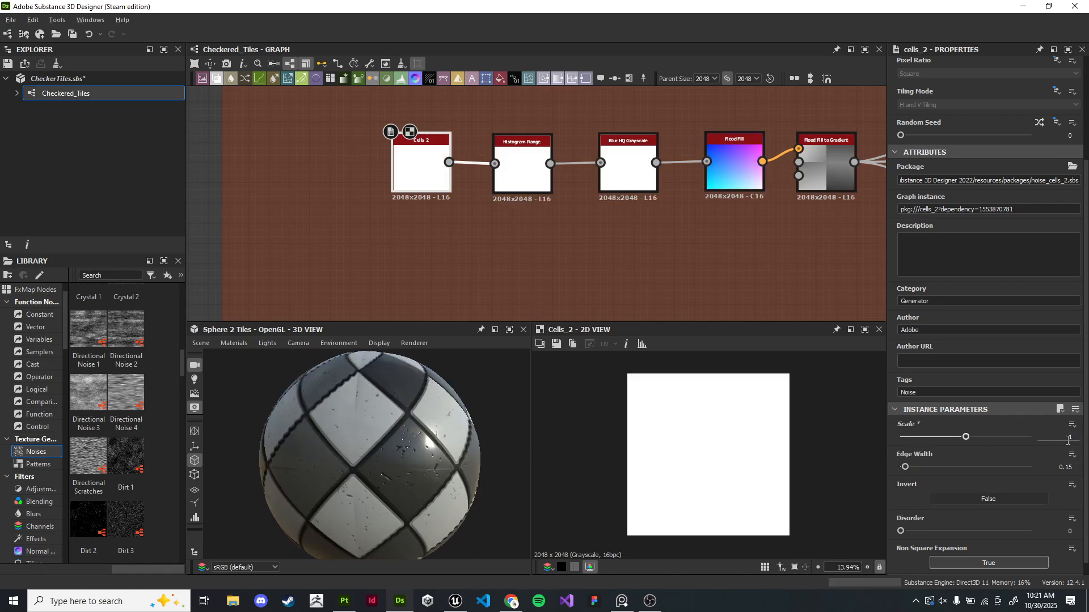
drag(969, 437, 932, 438)
scroll(434, 187, up, 4)
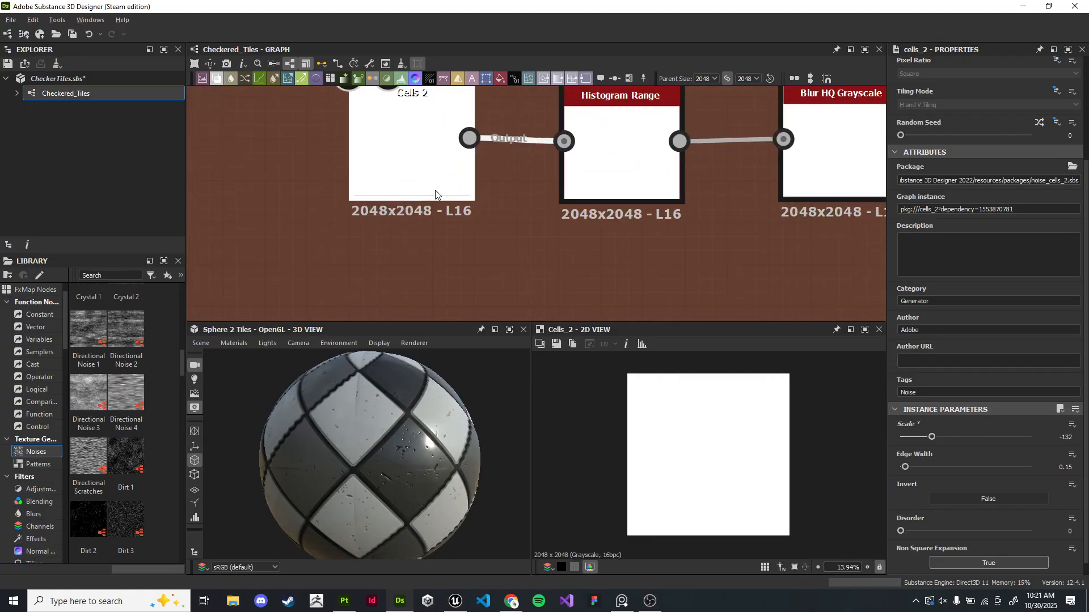
middle_drag(433, 187, 434, 257)
scroll(434, 261, up, 2)
drag(932, 437, 981, 438)
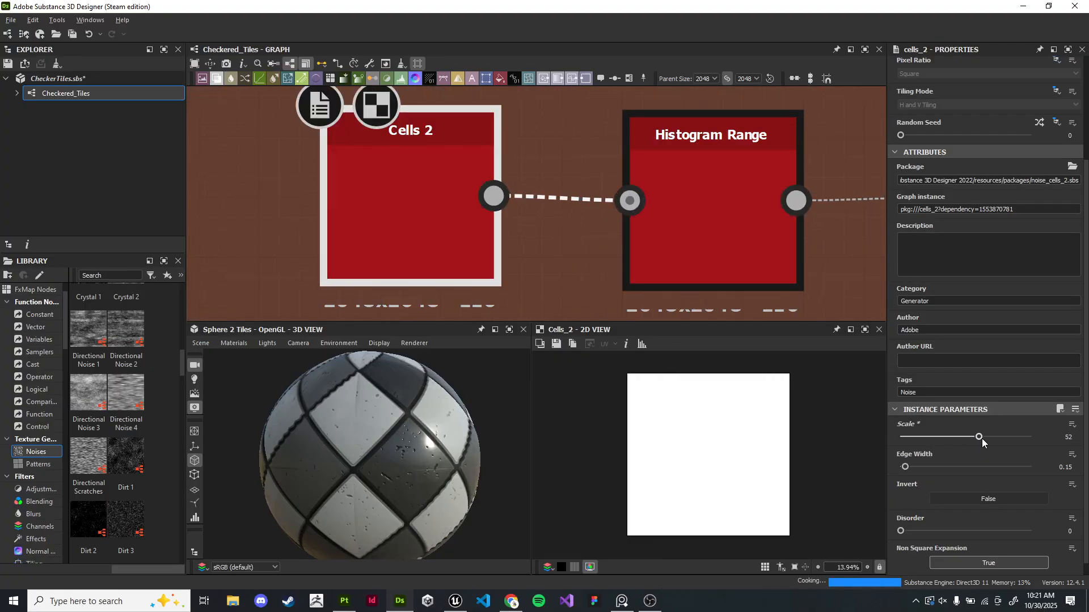
drag(1064, 440, 1078, 441)
text(1)
key(Return)
text(2)
key(Return)
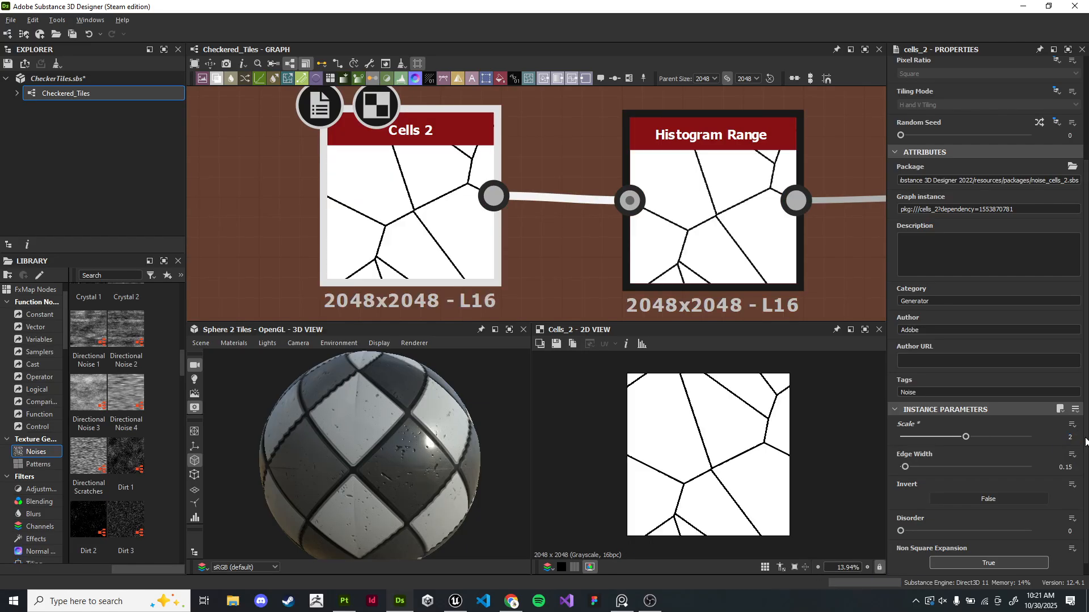
- Set the Cells 2 Scale to 10
double_click(1079, 440)
text(5)
key(Return)
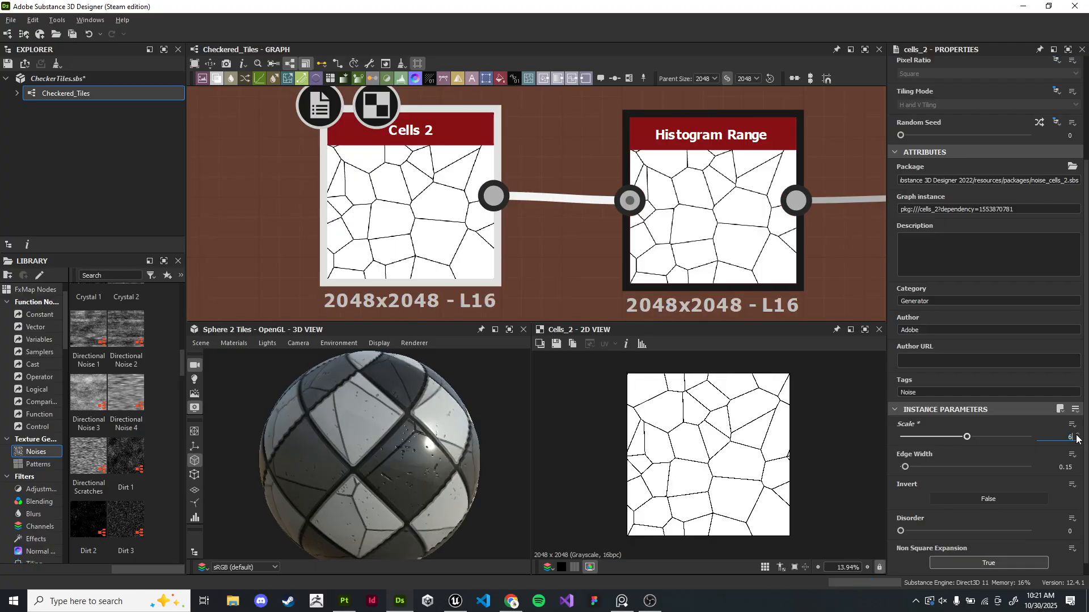
key(Return)
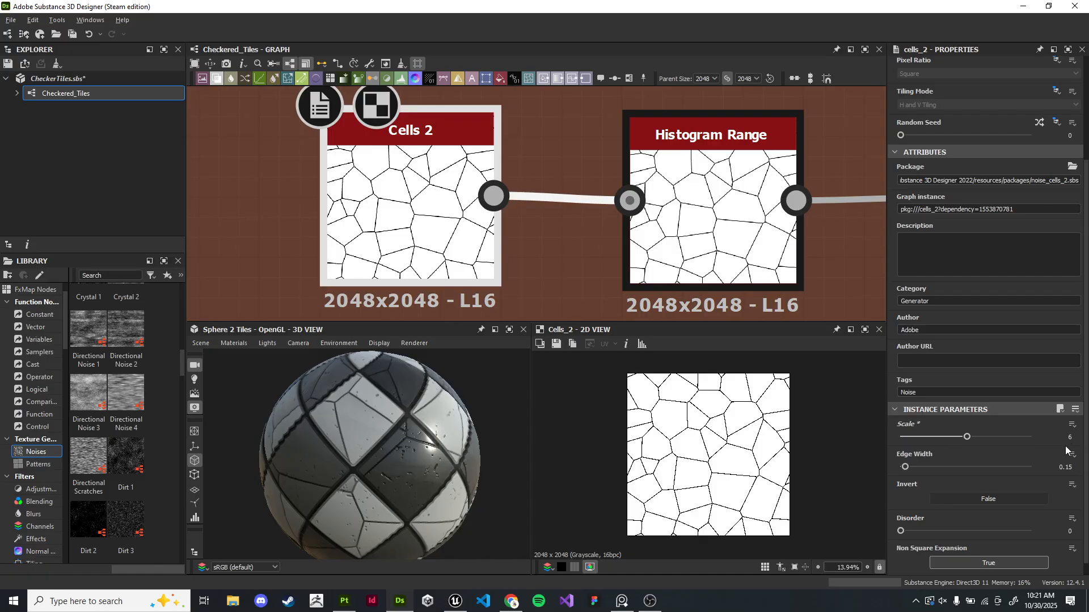
key(Return)
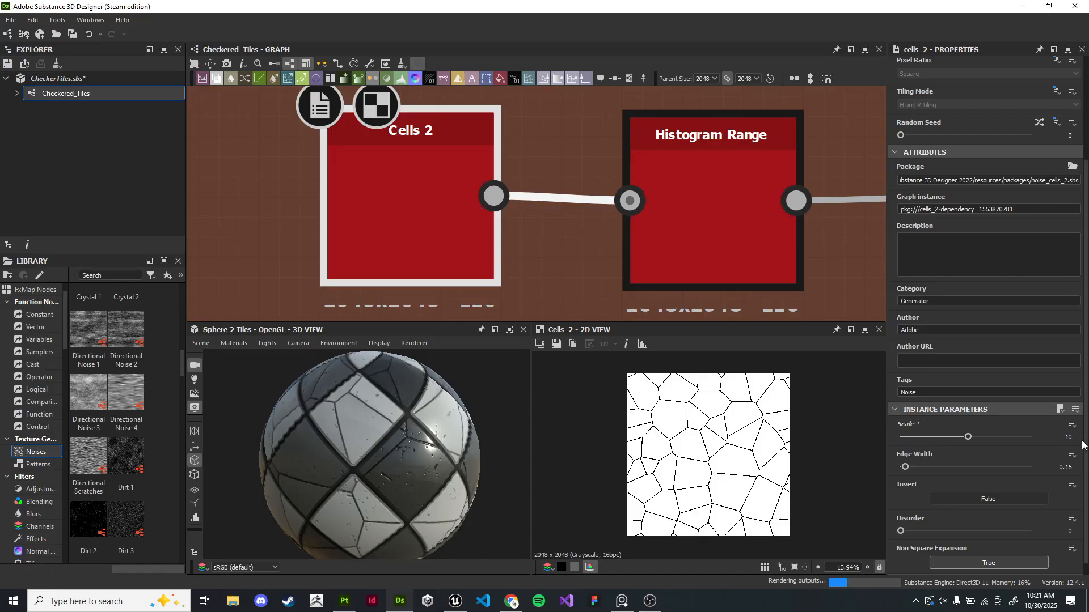
- Inspect the tiles on the 3D sphere preview and zoom out over the whole graph
drag(465, 496, 399, 482)
scroll(416, 454, down, 4)
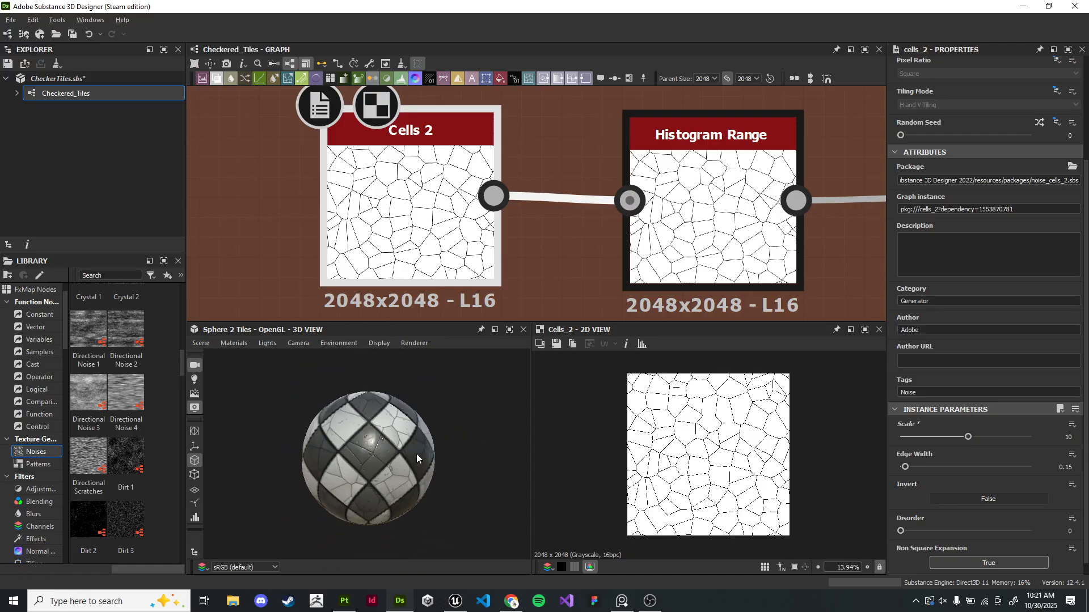
scroll(410, 450, up, 3)
scroll(408, 238, down, 3)
scroll(493, 377, up, 4)
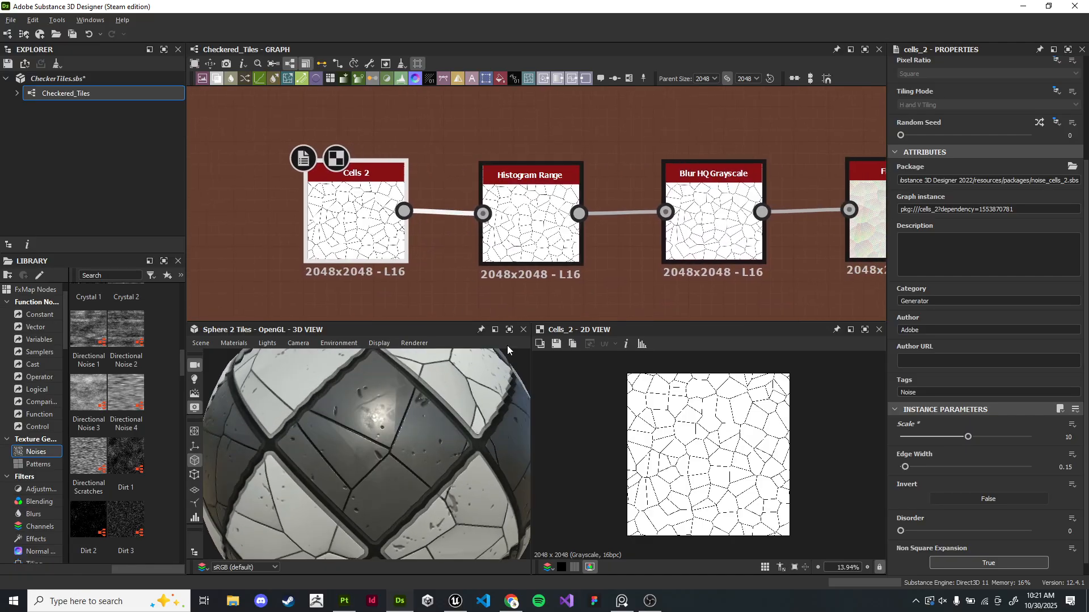
drag(480, 437, 408, 455)
scroll(409, 454, down, 4)
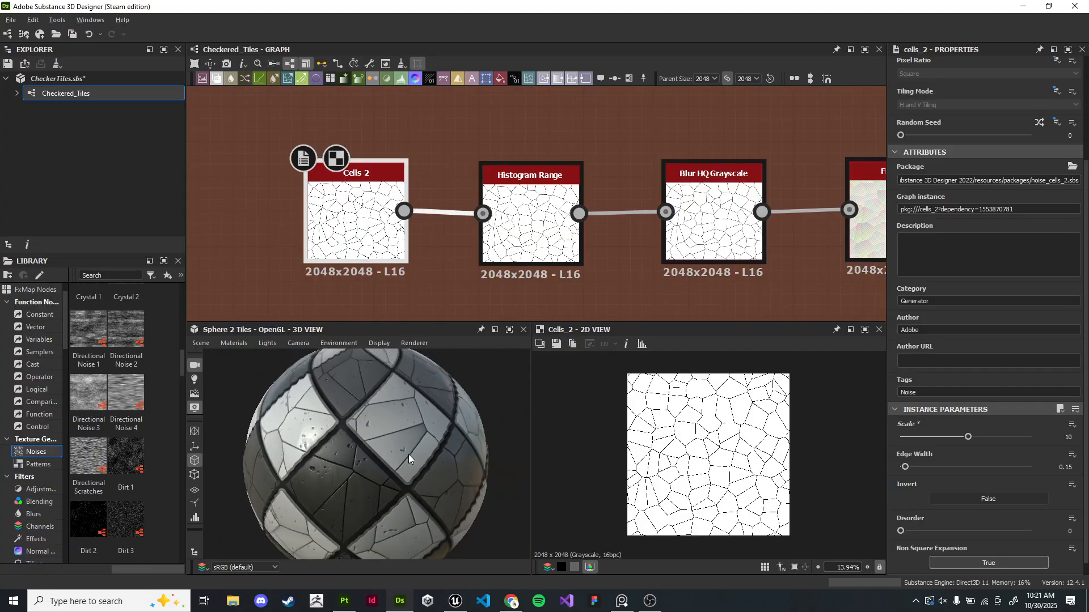
middle_drag(835, 288, 492, 243)
scroll(510, 255, down, 3)
drag(429, 434, 480, 420)
mouse_move(390, 435)
mouse_down()
mouse_move(410, 440)
mouse_move(394, 439)
mouse_up()
scroll(411, 436, down, 4)
scroll(596, 227, down, 5)
middle_drag(692, 213, 452, 226)
scroll(520, 218, down, 4)
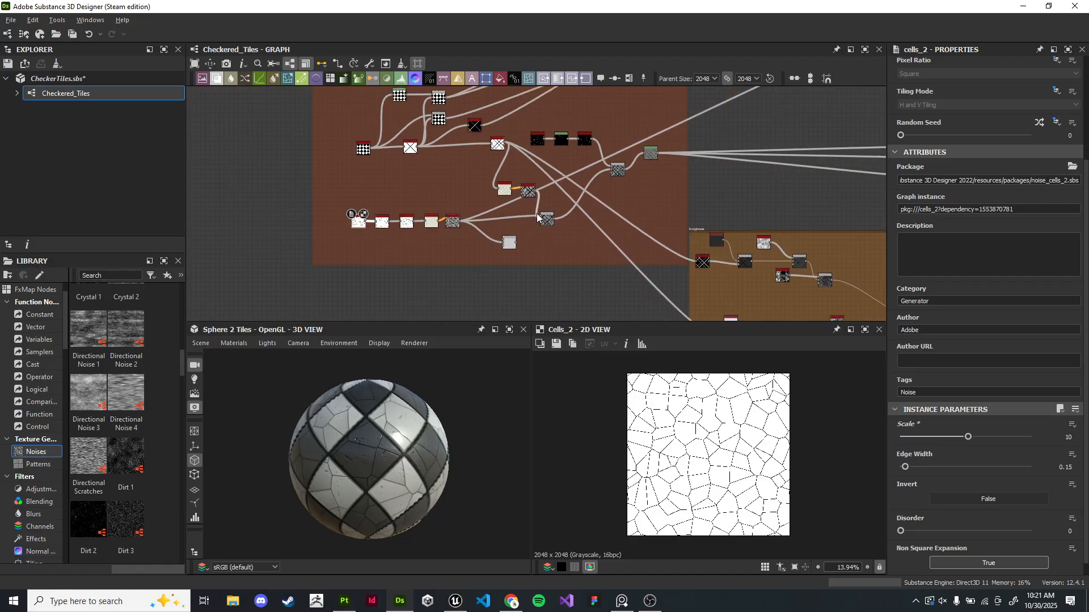
- Select and delete an unused node in the graph
middle_drag(545, 225, 468, 245)
scroll(440, 261, up, 9)
double_click(417, 273)
scroll(468, 190, down, 2)
middle_drag(334, 215, 437, 156)
drag(473, 197, 471, 215)
key(Delete)
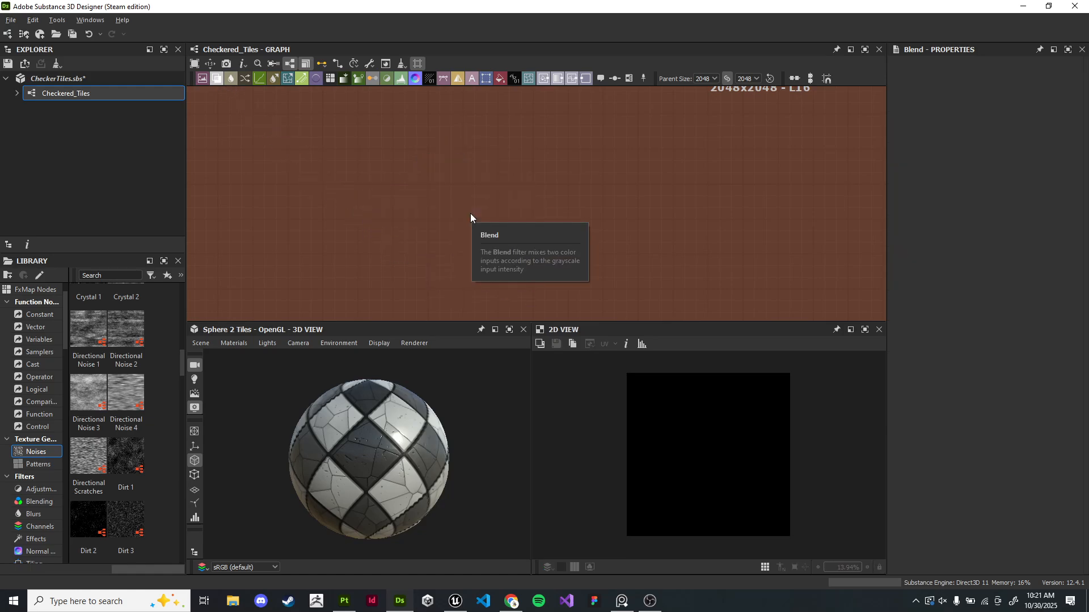
- Navigate the graph to the Ambient Occlusion node and open its output in the 2D view
scroll(396, 448, up, 3)
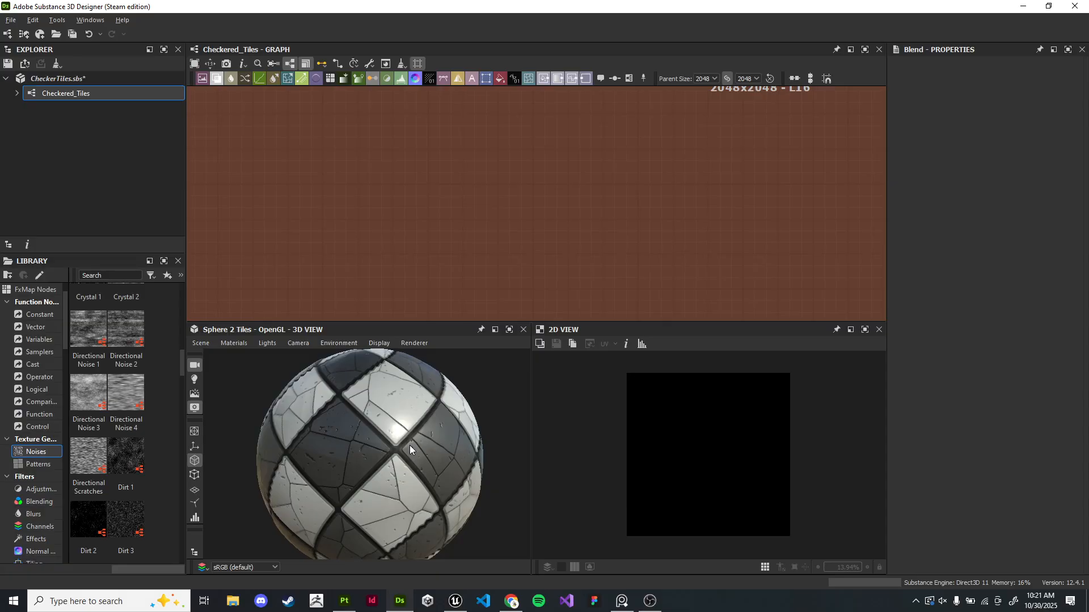
drag(325, 411, 404, 485)
scroll(404, 227, down, 5)
middle_drag(441, 201, 502, 215)
scroll(569, 229, down, 3)
middle_drag(612, 238, 397, 188)
middle_drag(707, 224, 514, 158)
middle_drag(340, 107, 382, 116)
scroll(382, 117, down, 5)
middle_drag(453, 97, 464, 226)
scroll(479, 227, up, 4)
middle_drag(573, 227, 400, 204)
scroll(492, 210, down, 1)
middle_drag(503, 186, 525, 214)
scroll(436, 309, up, 3)
middle_drag(440, 315, 549, 319)
scroll(474, 280, up, 1)
middle_drag(475, 280, 551, 267)
scroll(553, 145, up, 8)
middle_drag(552, 146, 540, 307)
double_click(477, 187)
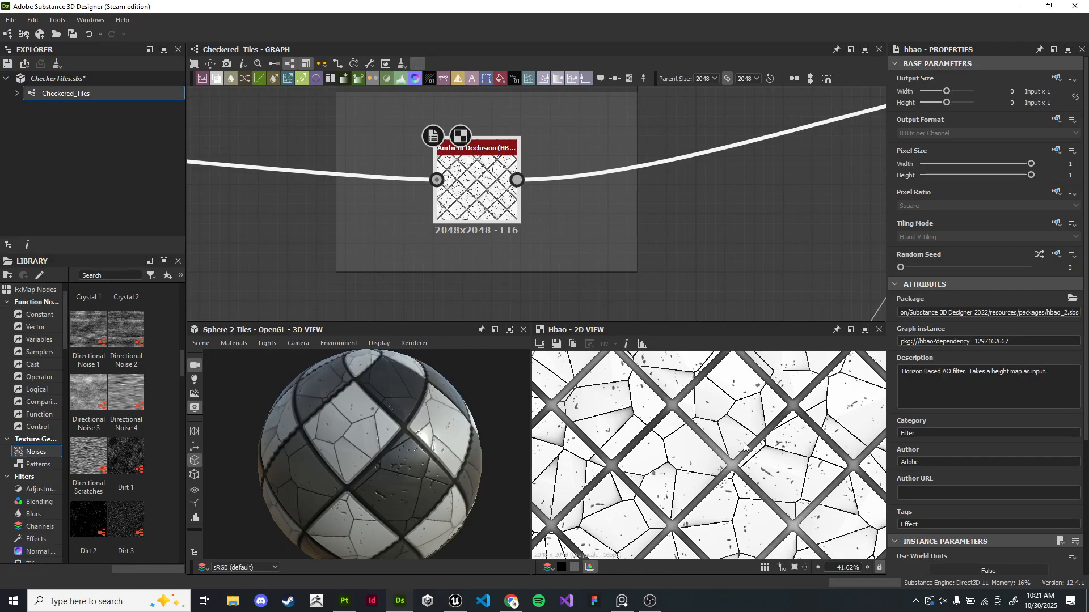
- Examine the Ambient Occlusion output closely in the 2D view
scroll(743, 448, up, 5)
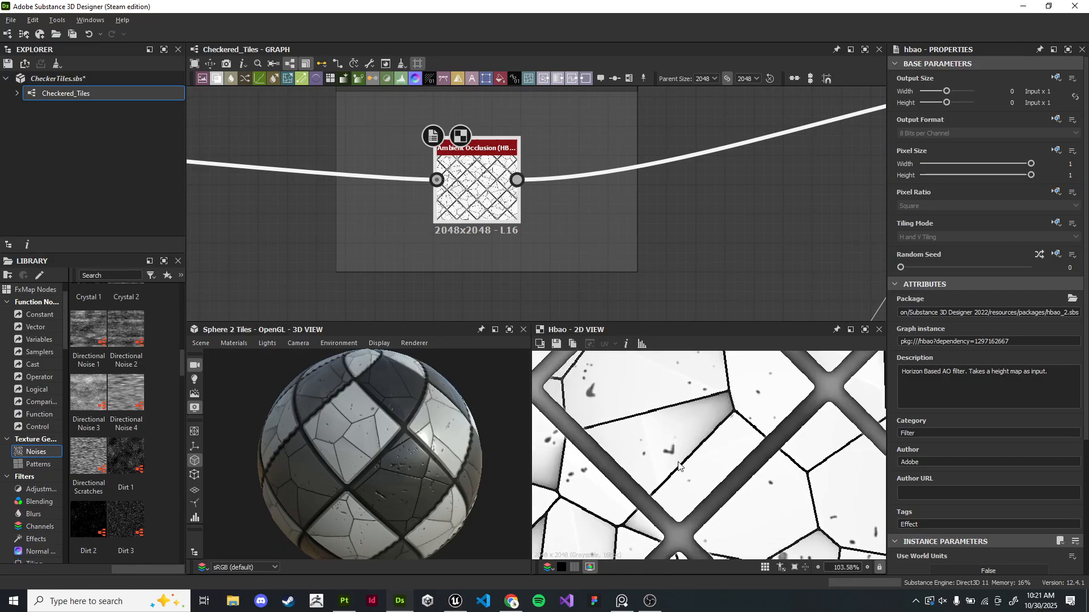
scroll(721, 389, up, 2)
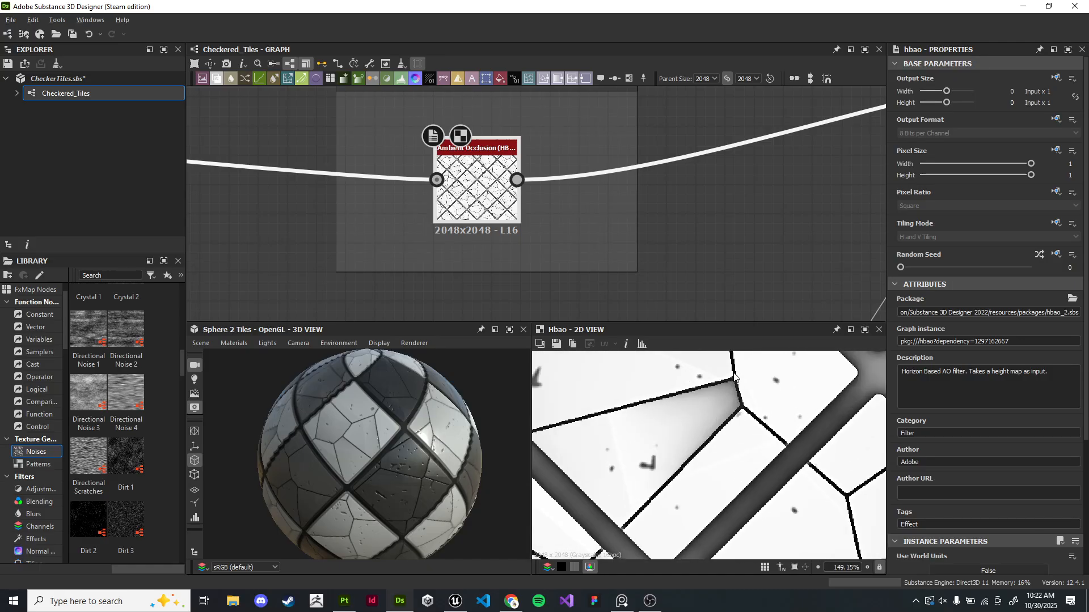
scroll(741, 412, down, 10)
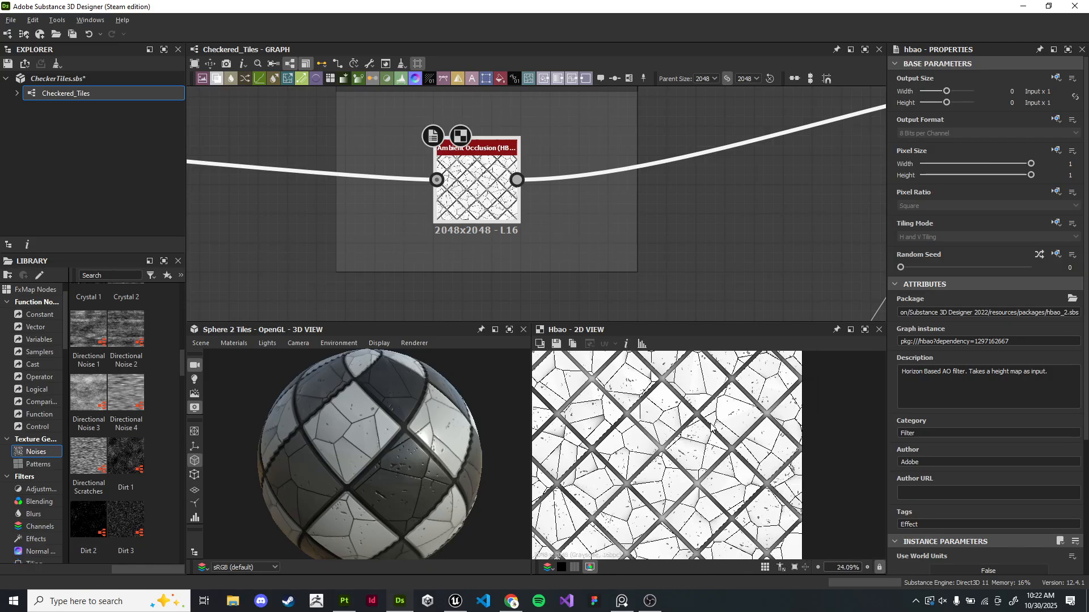
scroll(738, 443, up, 1)
middle_drag(738, 445, 748, 420)
scroll(748, 422, down, 2)
scroll(745, 448, up, 3)
middle_drag(745, 461, 782, 473)
scroll(780, 472, up, 6)
scroll(624, 270, down, 8)
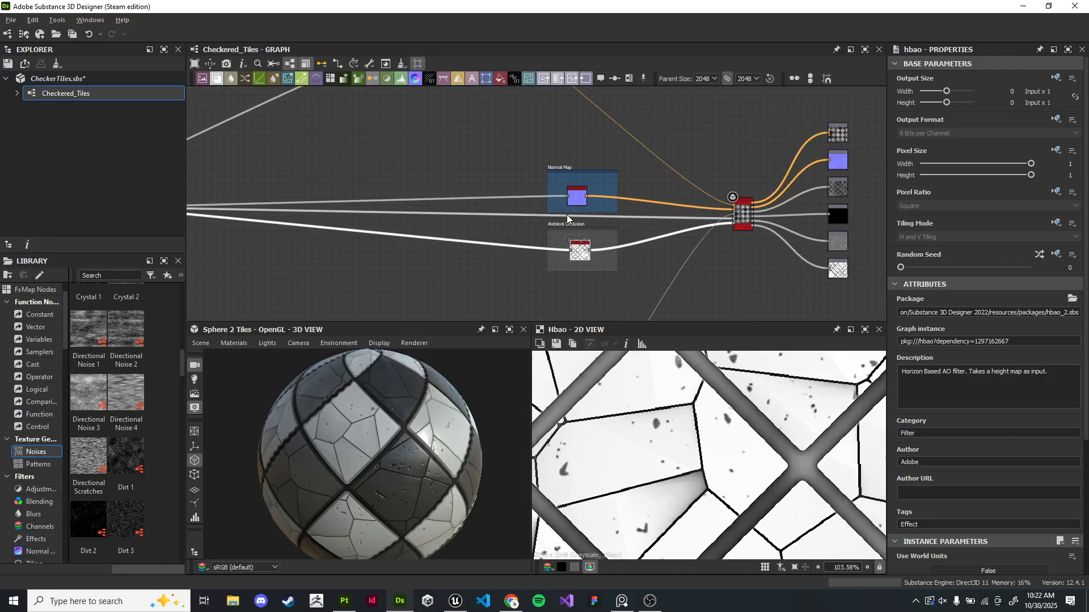
- Move the Ambient Occlusion frame down and to the left to free space above it
drag(566, 226, 281, 227)
middle_drag(281, 226, 553, 195)
drag(553, 195, 476, 209)
scroll(556, 237, up, 4)
middle_drag(555, 237, 440, 197)
scroll(579, 157, down, 2)
middle_drag(579, 157, 507, 235)
drag(505, 115, 515, 135)
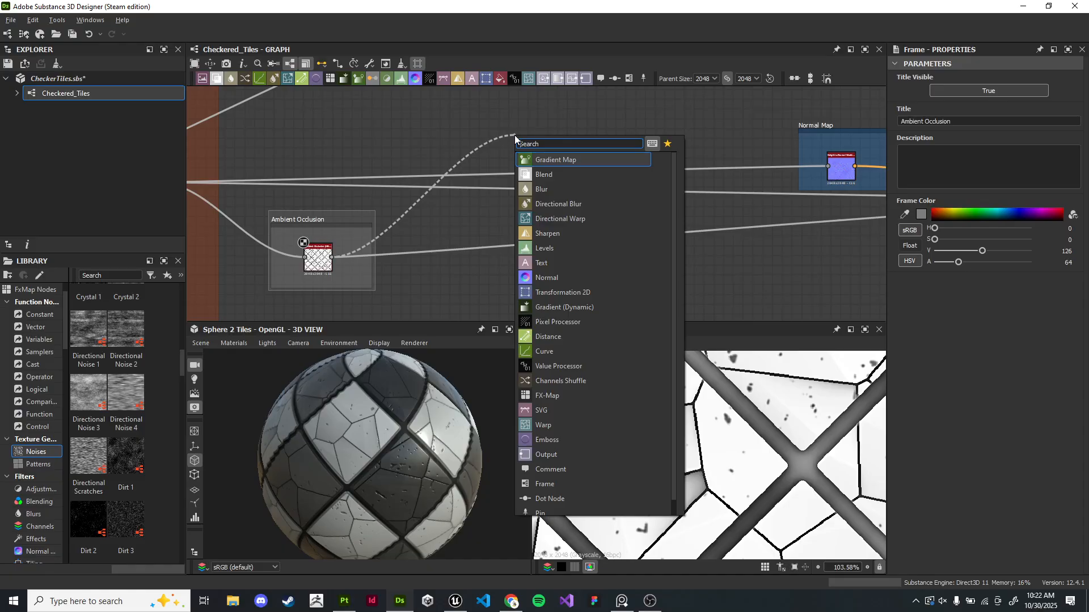
key(Escape)
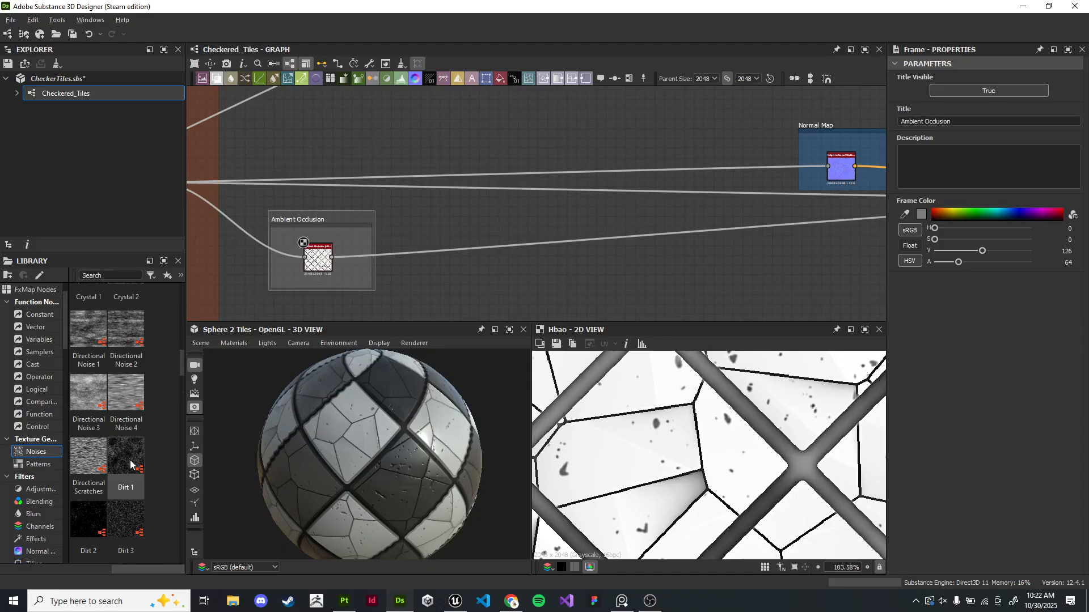
- Add a Dirt 1 noise node and connect its output to a new Blend node
drag(131, 464, 462, 195)
click(554, 116)
drag(518, 129, 373, 139)
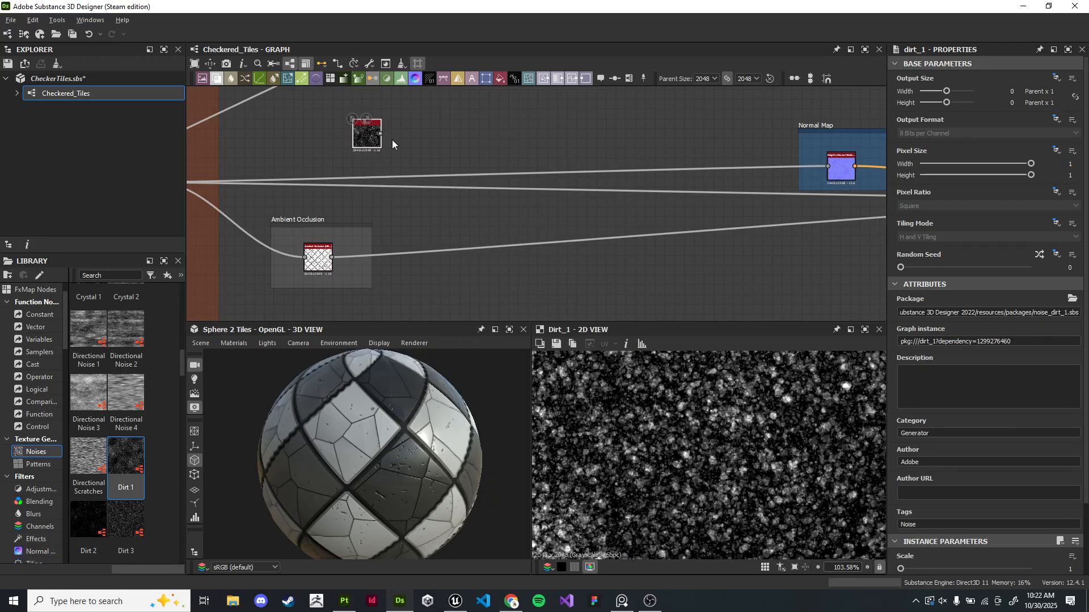
drag(473, 140, 491, 140)
text(blend)
key(Return)
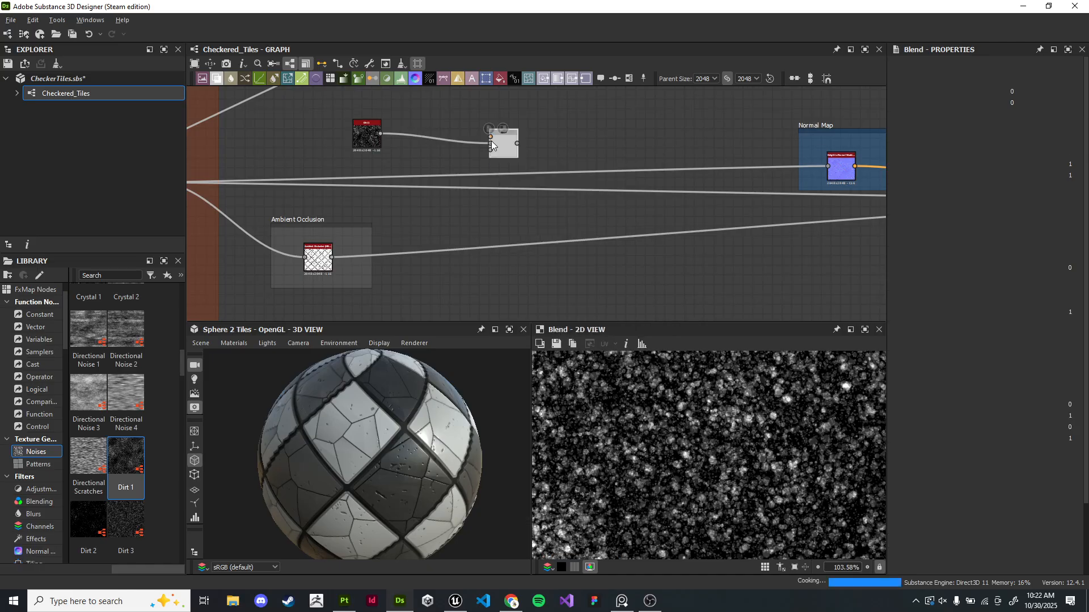
- Connect the Ambient Occlusion output to a new Invert Grayscale node
scroll(333, 258, up, 3)
drag(333, 258, 532, 187)
text(invert gr)
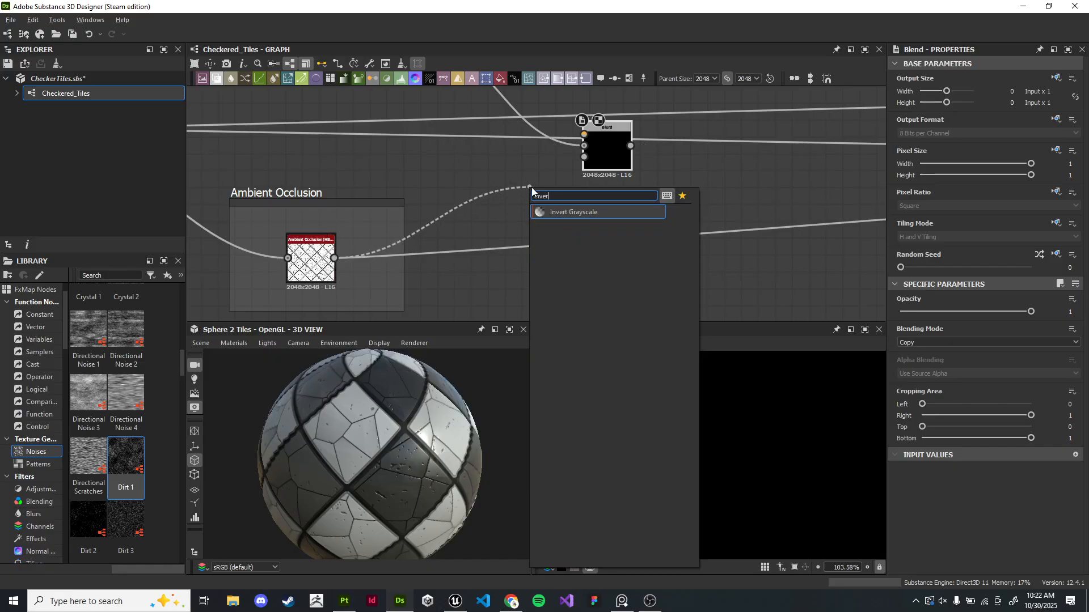
key(Return)
- Connect the Invert Grayscale output into the Blend node's second input and position it below Dirt 1
double_click(311, 264)
scroll(825, 488, up, 4)
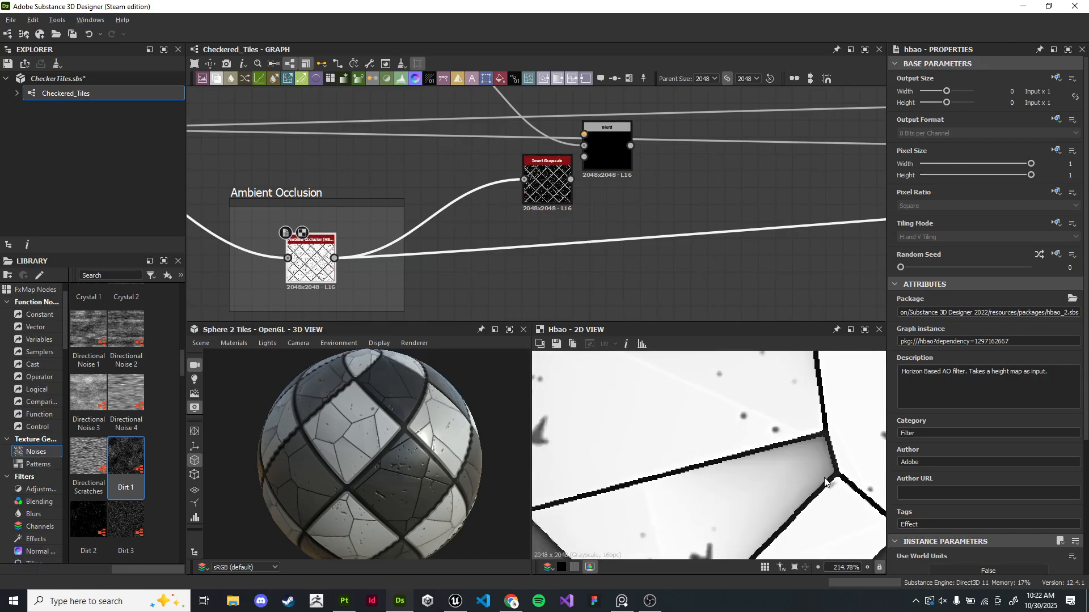
double_click(548, 182)
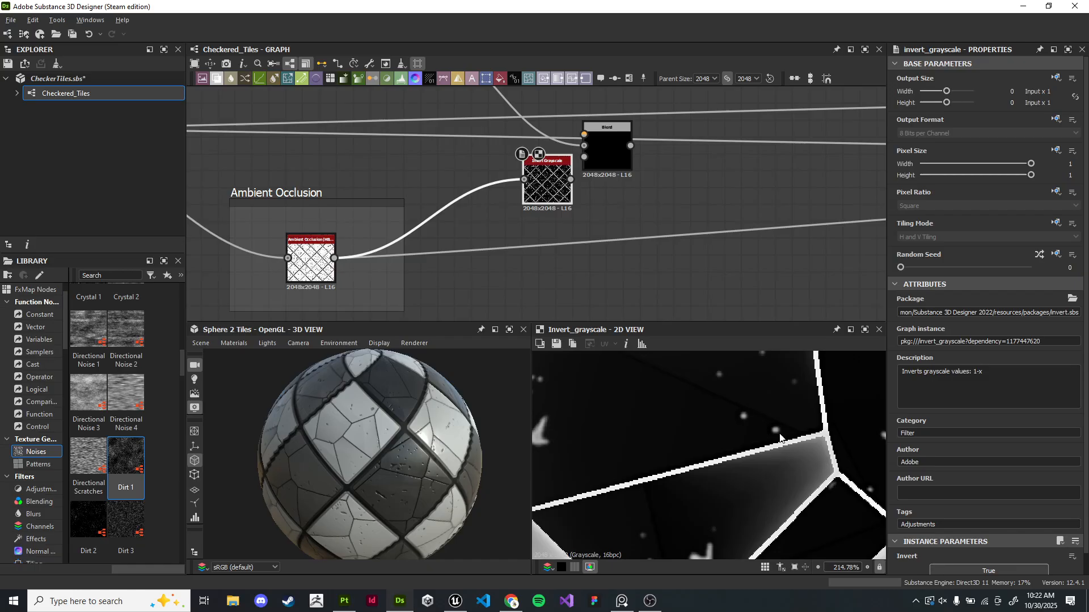
middle_drag(590, 211, 478, 277)
drag(435, 248, 410, 256)
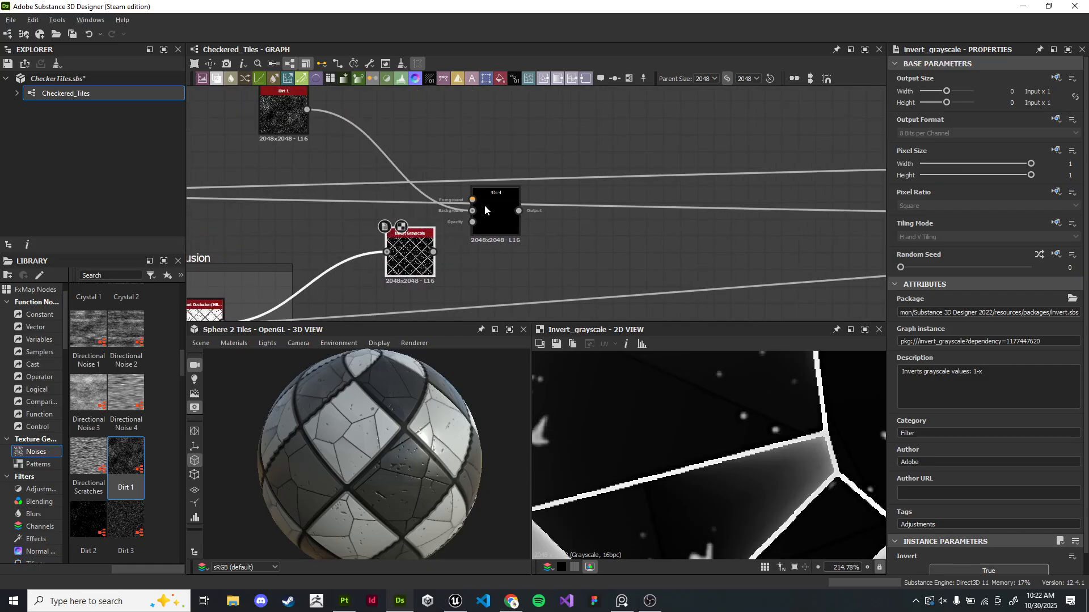
drag(488, 209, 504, 208)
drag(415, 261, 390, 178)
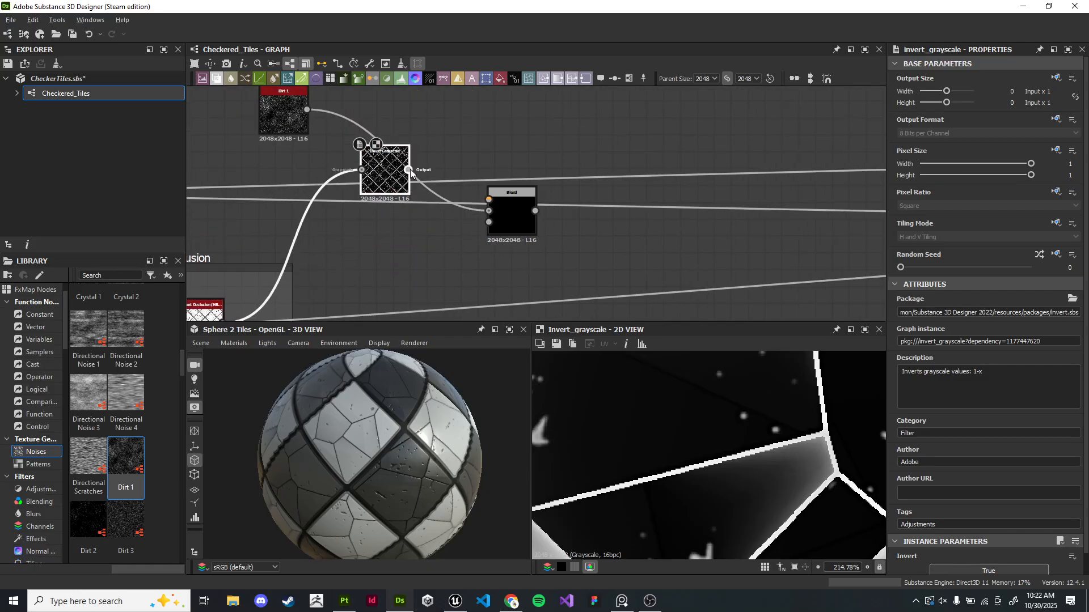
- Set the Blend node's blending mode to Multiply
double_click(496, 205)
scroll(513, 211, up, 5)
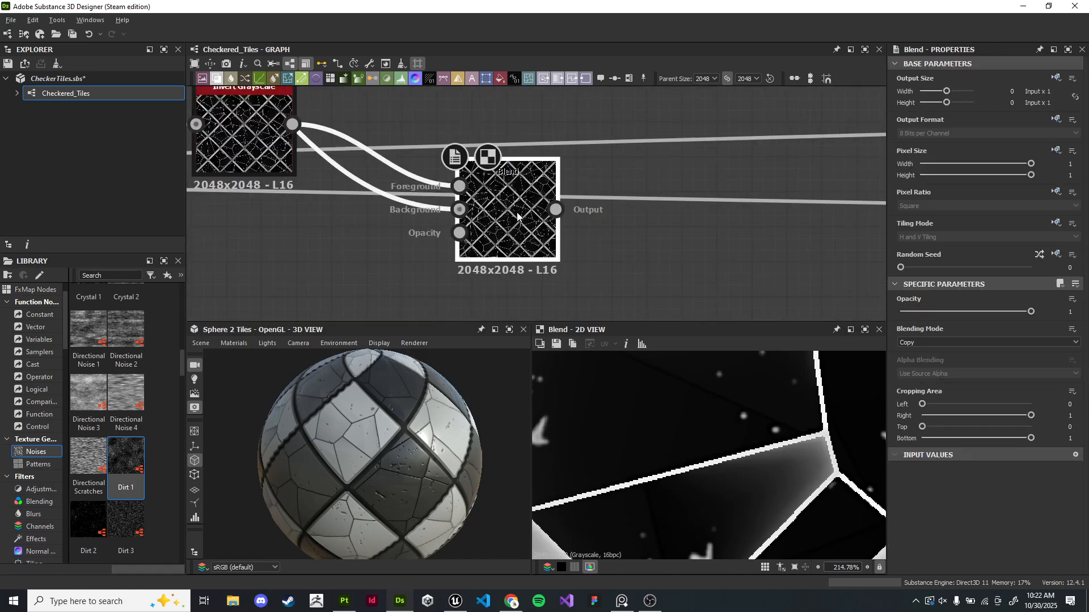
click(933, 342)
click(928, 374)
scroll(770, 460, down, 5)
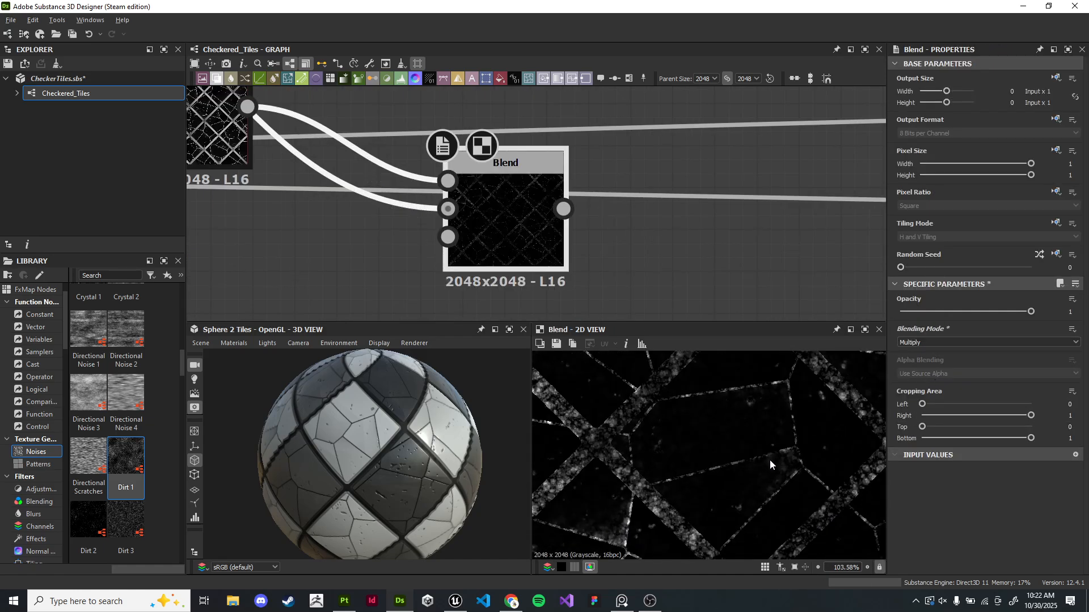
middle_drag(757, 422, 730, 473)
- Add a second Blend node next to the first Blend node
scroll(737, 422, down, 7)
scroll(757, 423, up, 12)
scroll(702, 427, down, 4)
scroll(560, 278, down, 5)
drag(532, 250, 496, 152)
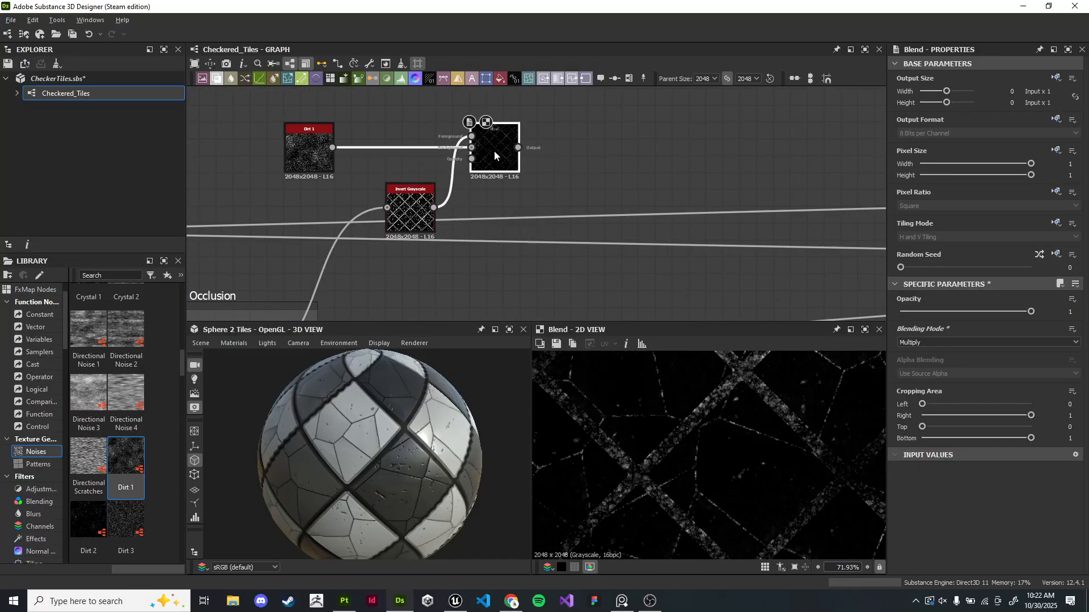
middle_drag(533, 114, 487, 247)
key(space)
click(468, 182)
key(space)
text(m)
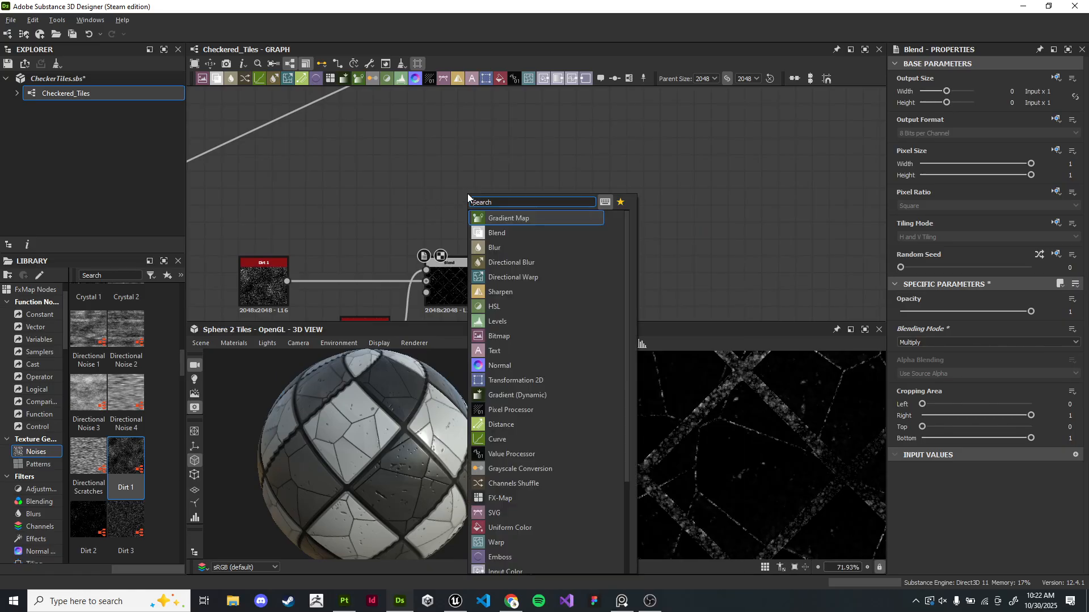
key(BackSpace)
text(blend)
key(Return)
drag(467, 193, 540, 250)
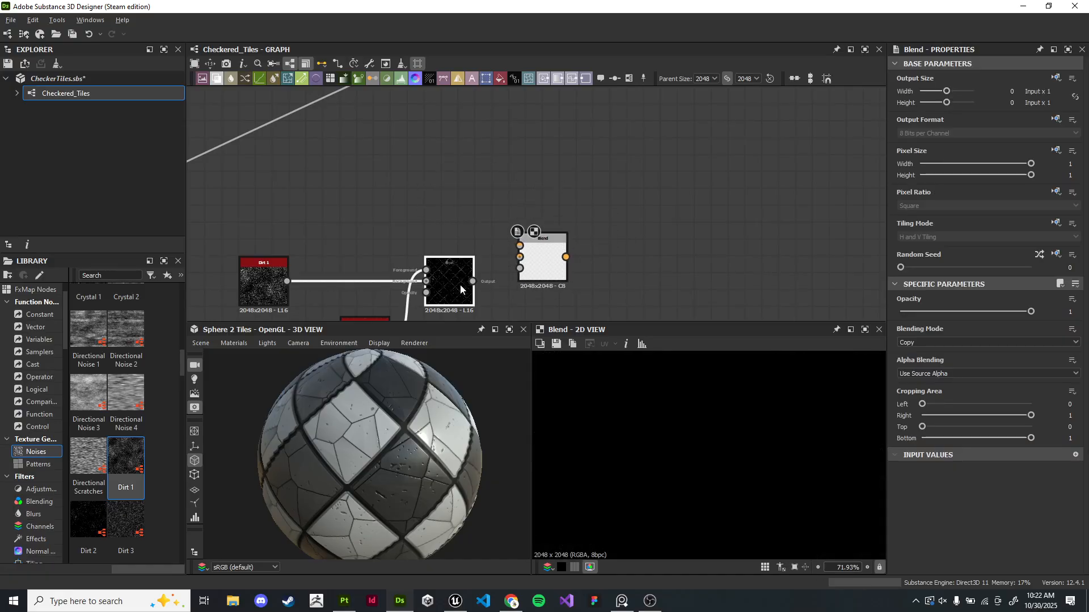
scroll(736, 424, down, 6)
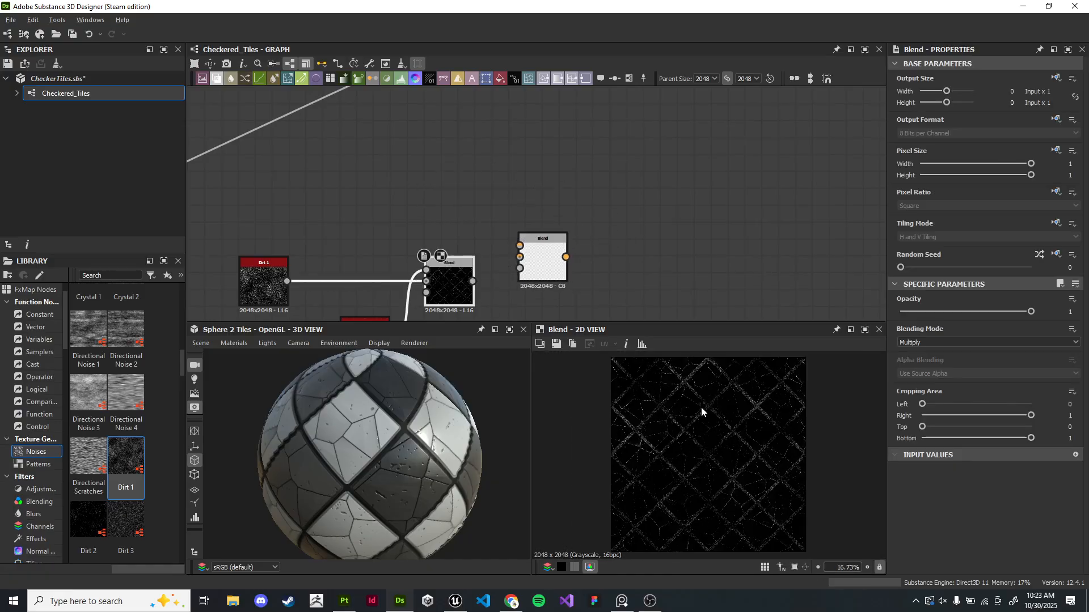
- Move the second Blend node to the right and the Dirt 1 node upward
middle_drag(572, 225, 603, 155)
scroll(598, 180, up, 3)
drag(562, 198, 552, 237)
middle_drag(525, 237, 668, 229)
drag(668, 230, 744, 229)
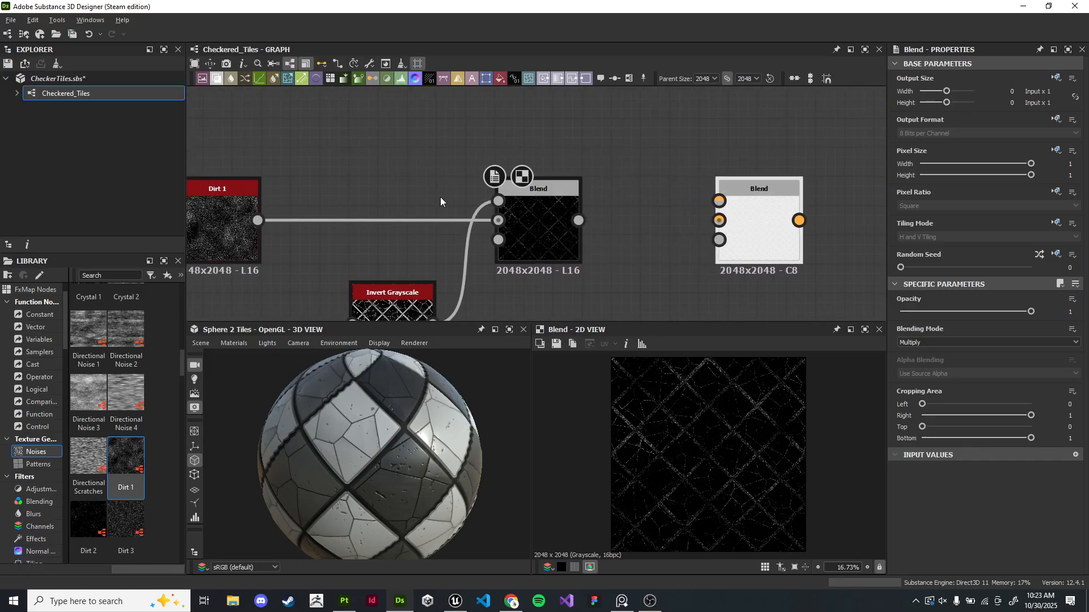
scroll(533, 192, down, 2)
drag(352, 215, 366, 131)
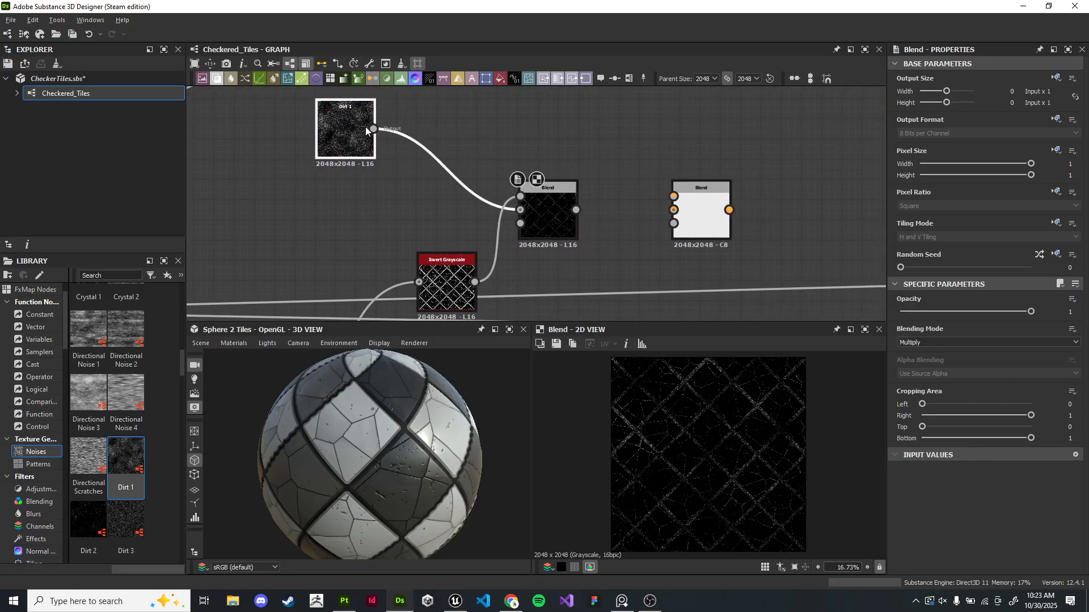
- Set the Dirt 1 noise Scale to 2
double_click(366, 131)
scroll(373, 132, down, 2)
scroll(428, 234, up, 6)
scroll(692, 408, down, 2)
scroll(959, 475, down, 3)
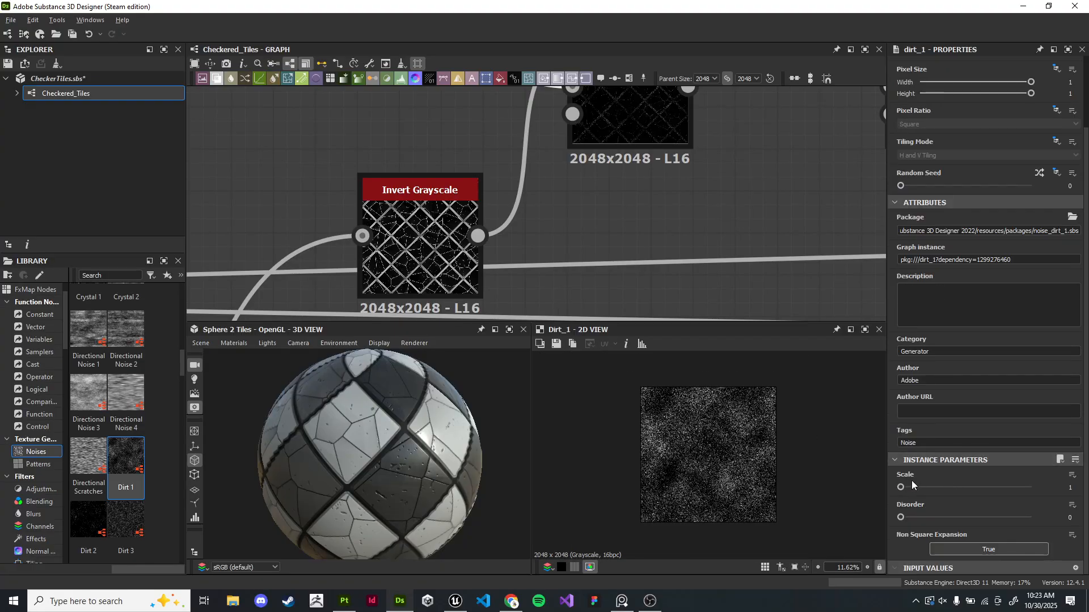
scroll(808, 476, up, 4)
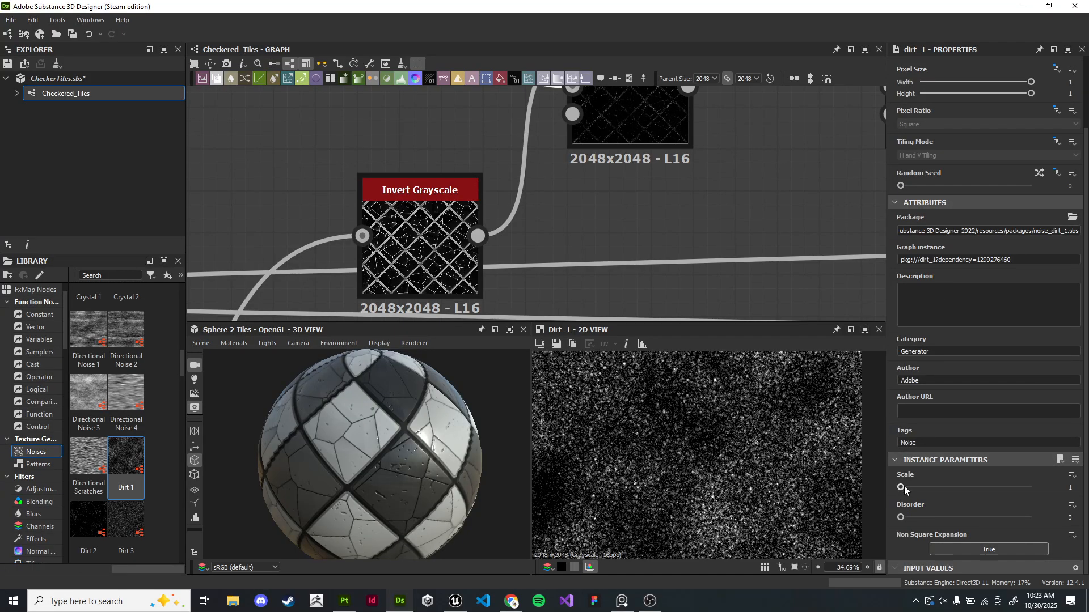
mouse_move(901, 487)
mouse_down()
mouse_move(938, 489)
mouse_move(902, 490)
mouse_up()
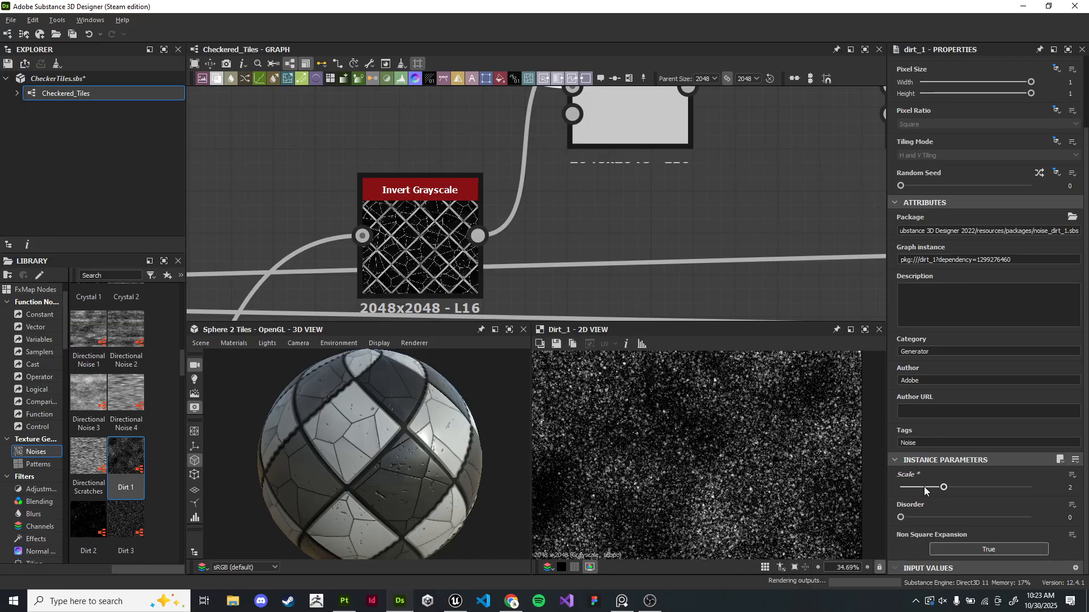
- Add a Perlin Noise node from the noise library above the Blend nodes
scroll(719, 251, down, 5)
click(617, 232)
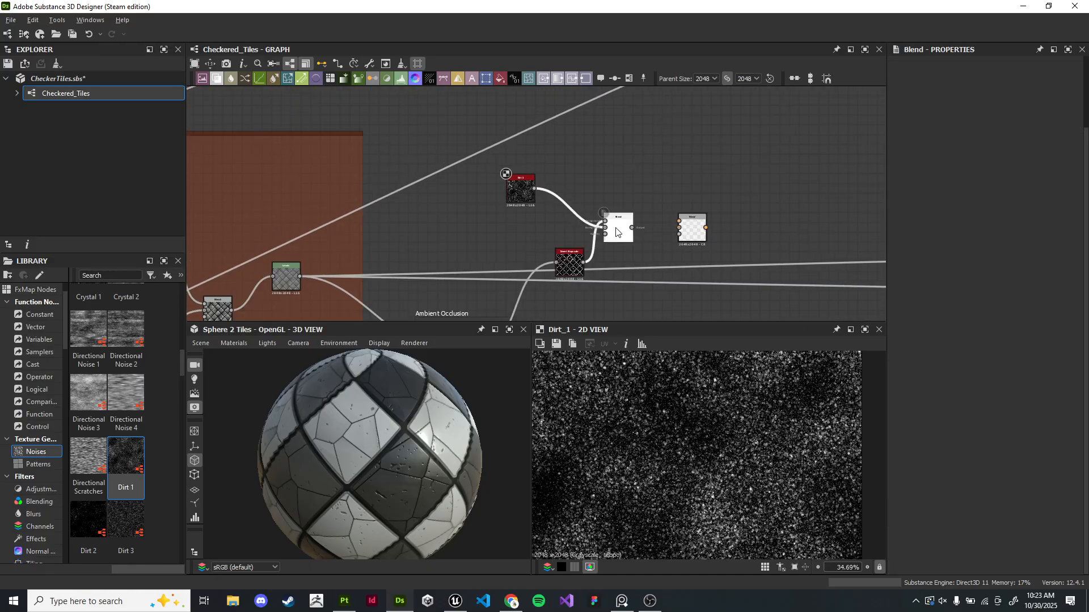
scroll(703, 255, up, 5)
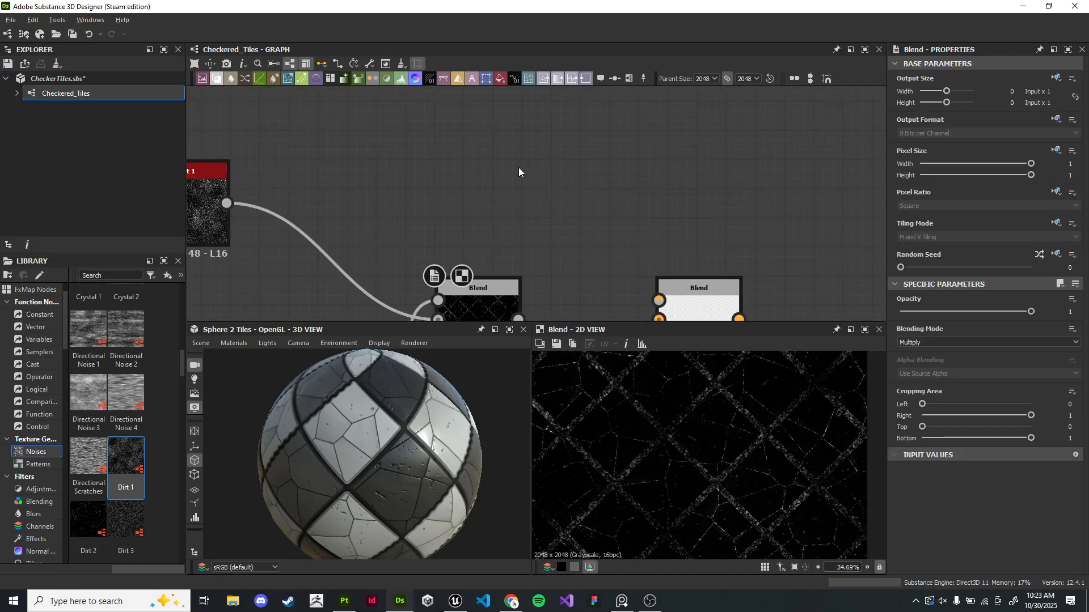
scroll(163, 425, down, 8)
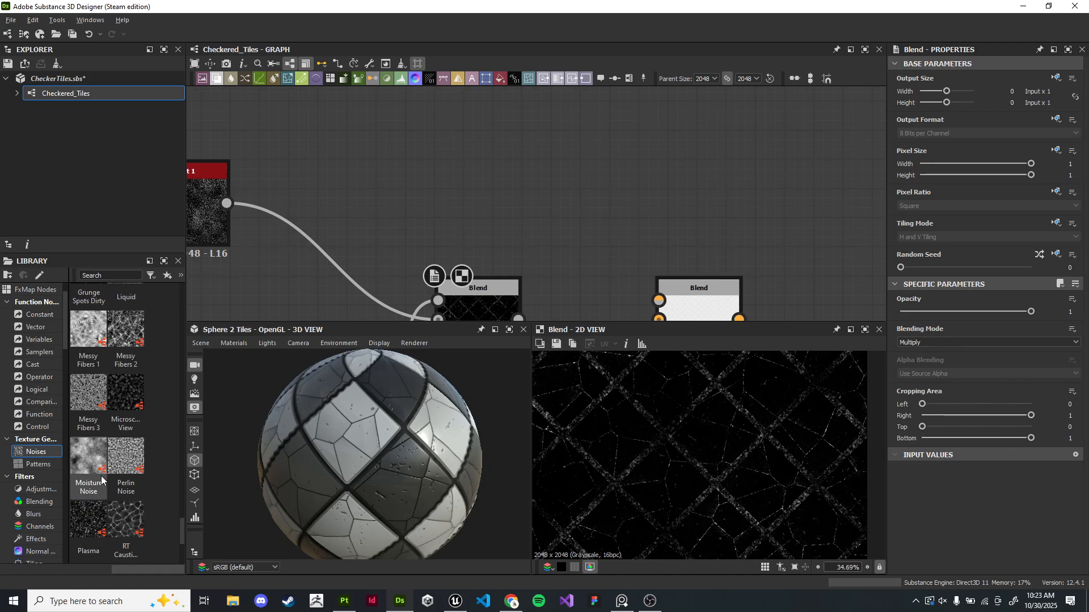
scroll(116, 485, up, 10)
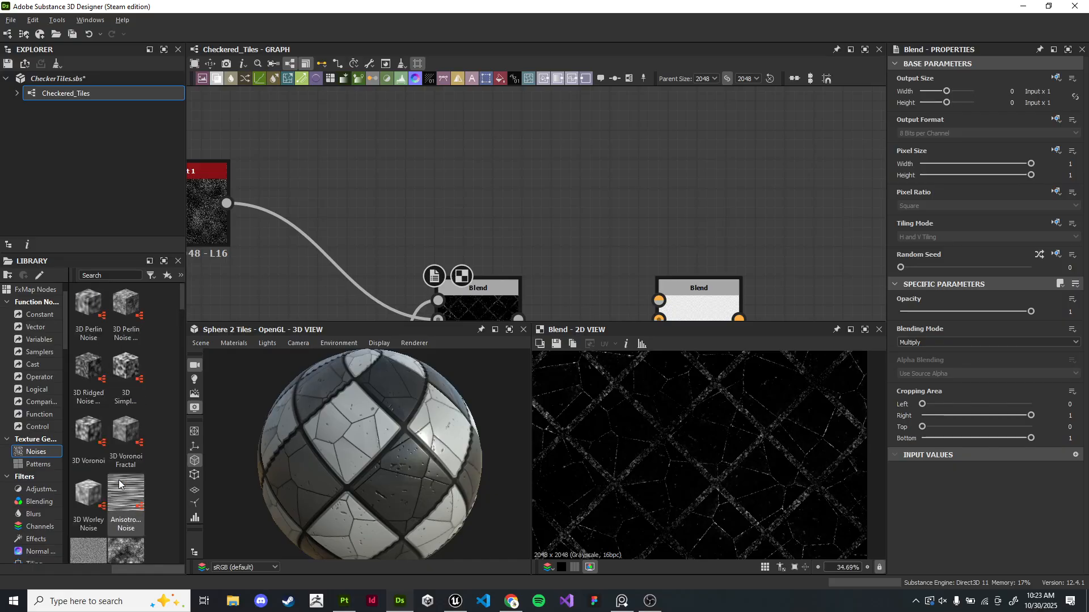
scroll(119, 483, down, 5)
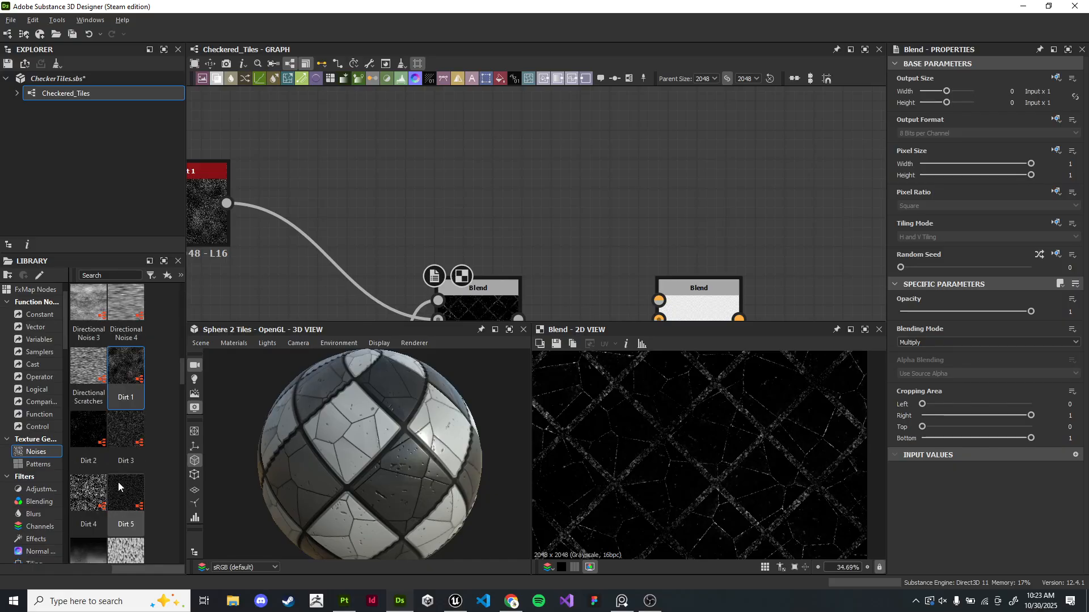
scroll(118, 482, down, 3)
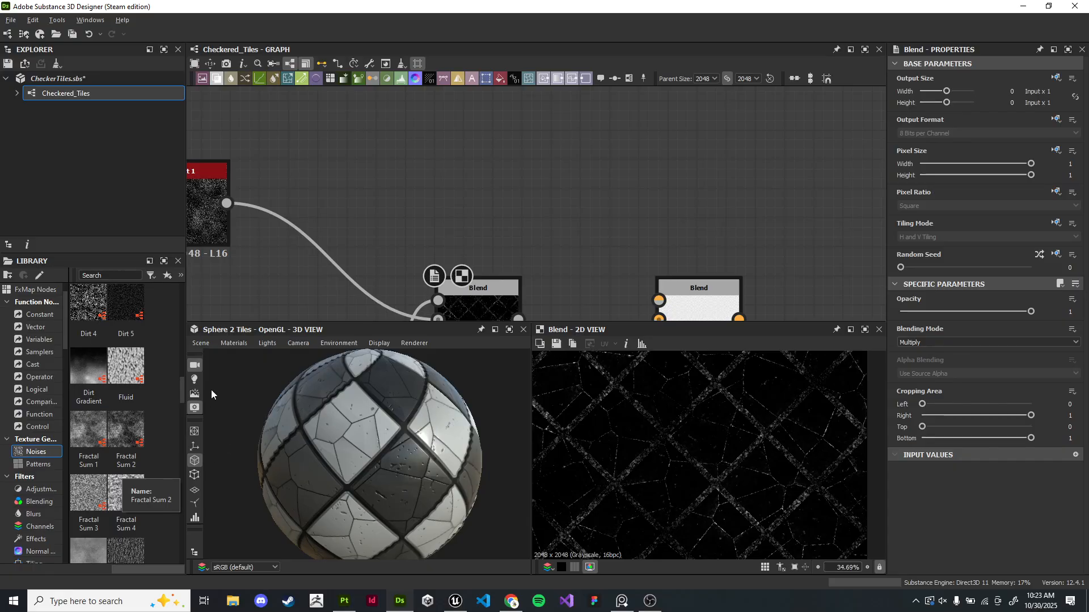
drag(182, 393, 161, 545)
drag(126, 484, 555, 202)
middle_drag(664, 215, 571, 182)
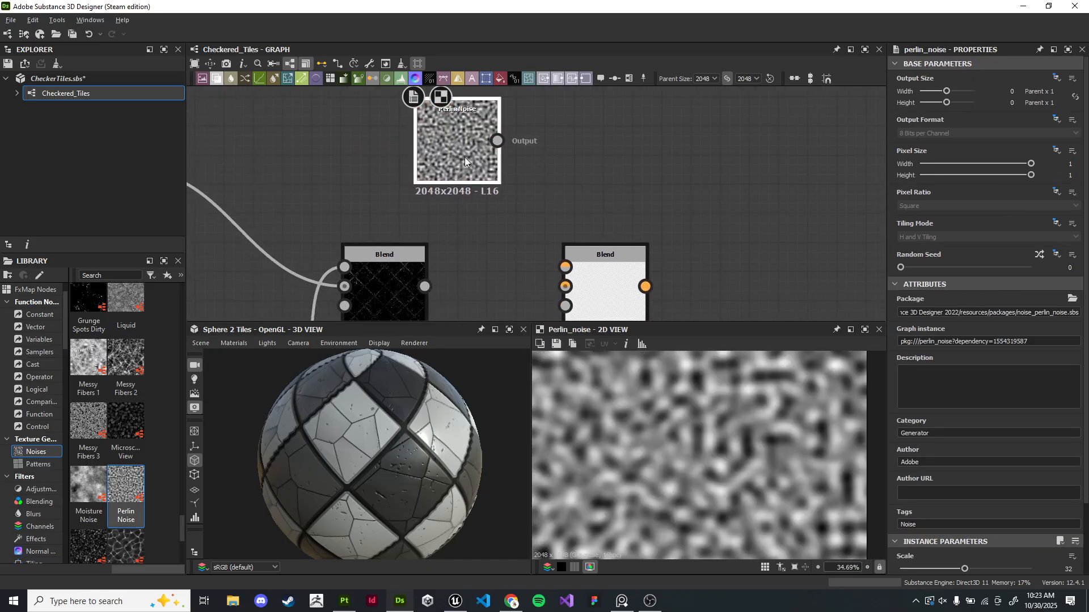
- Set the Perlin Noise node's Scale to 5
scroll(970, 433, down, 3)
drag(964, 487, 917, 488)
click(1069, 488)
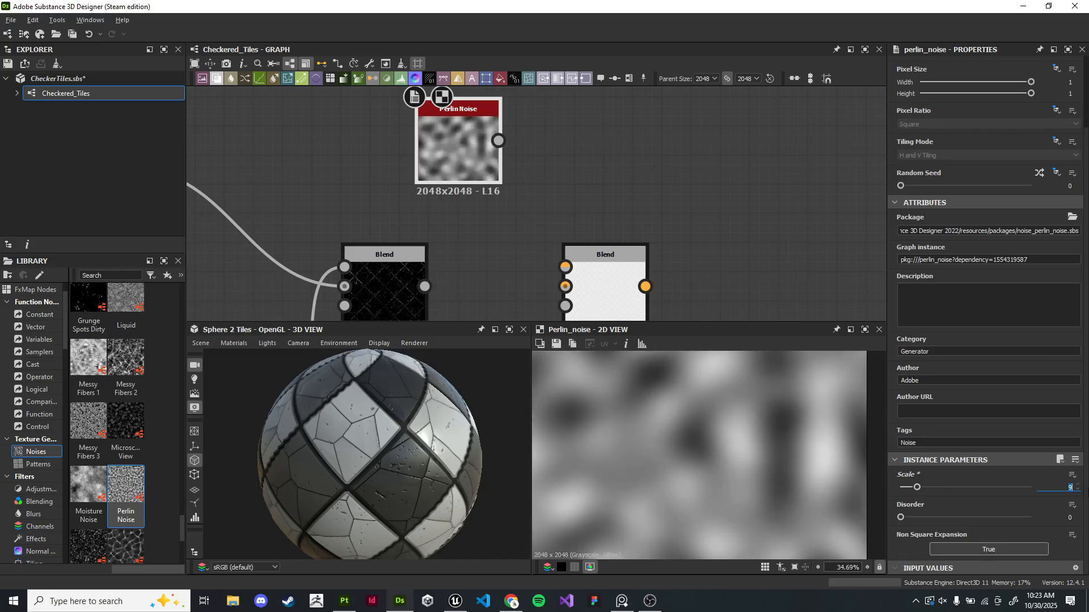
text(5)
key(Return)
- Connect the Perlin Noise and the first Blend node into the second Blend node's inputs
drag(458, 155, 565, 267)
drag(424, 287, 565, 286)
click(611, 291)
- Set the second Blend node's blending mode to Multiply
click(924, 342)
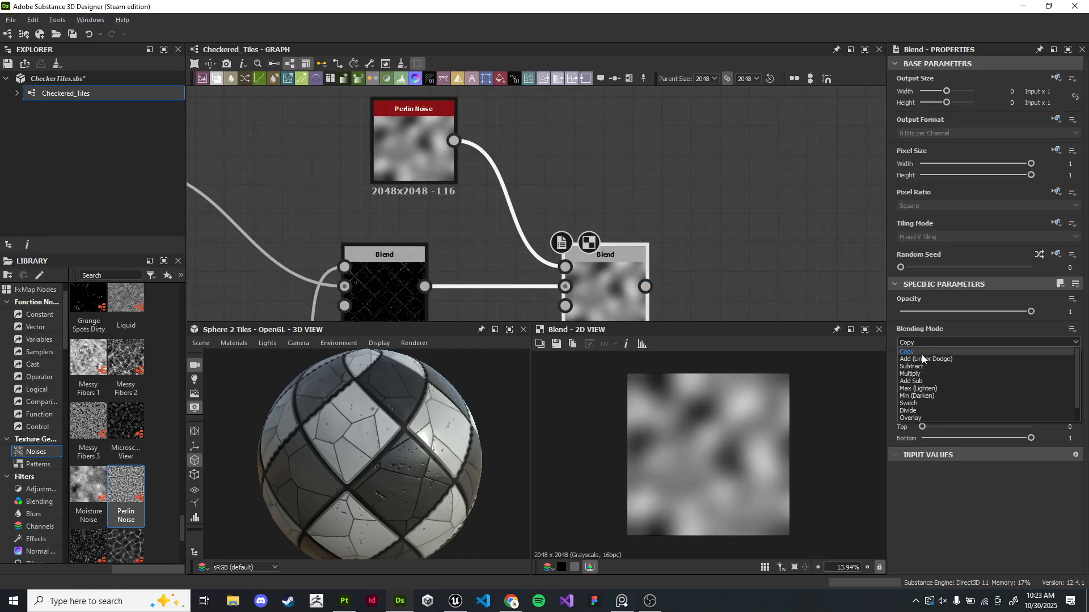
click(920, 367)
scroll(689, 261, up, 3)
click(941, 342)
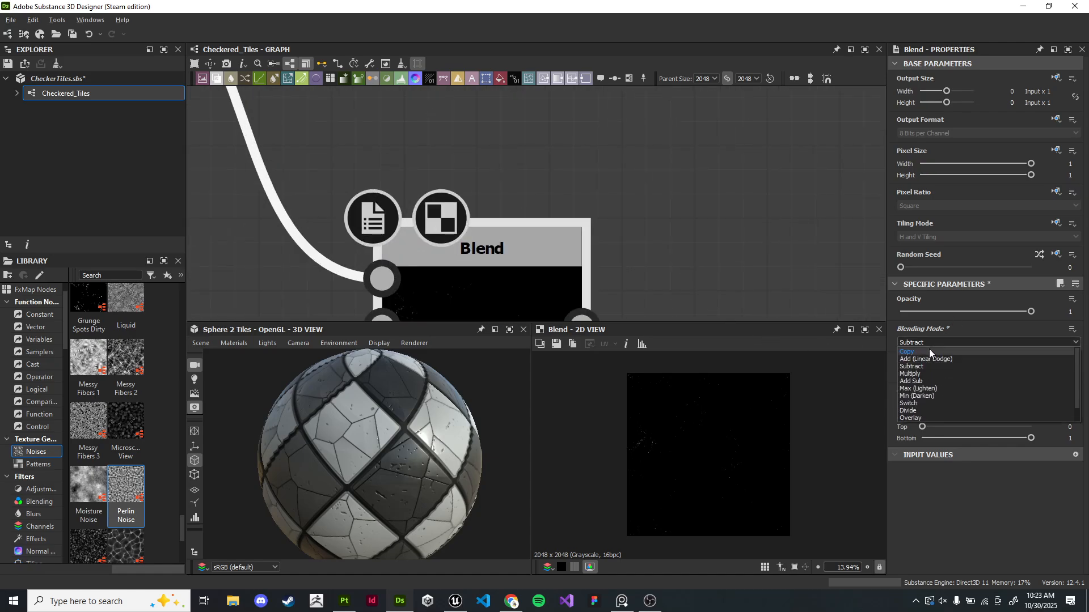
click(924, 352)
scroll(661, 154, up, 2)
middle_drag(661, 154, 715, 133)
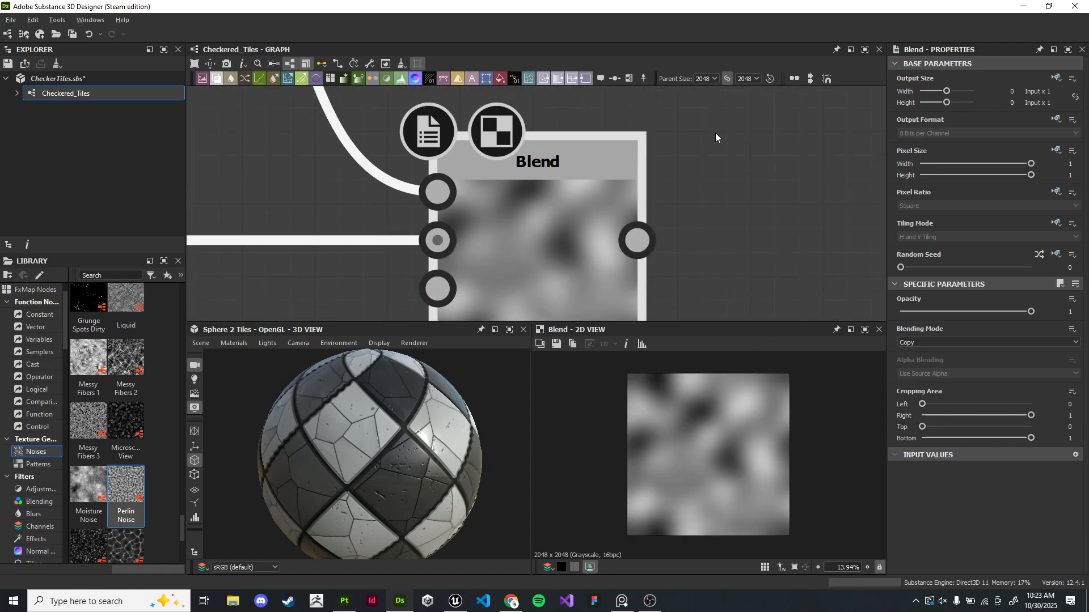
click(942, 342)
click(925, 367)
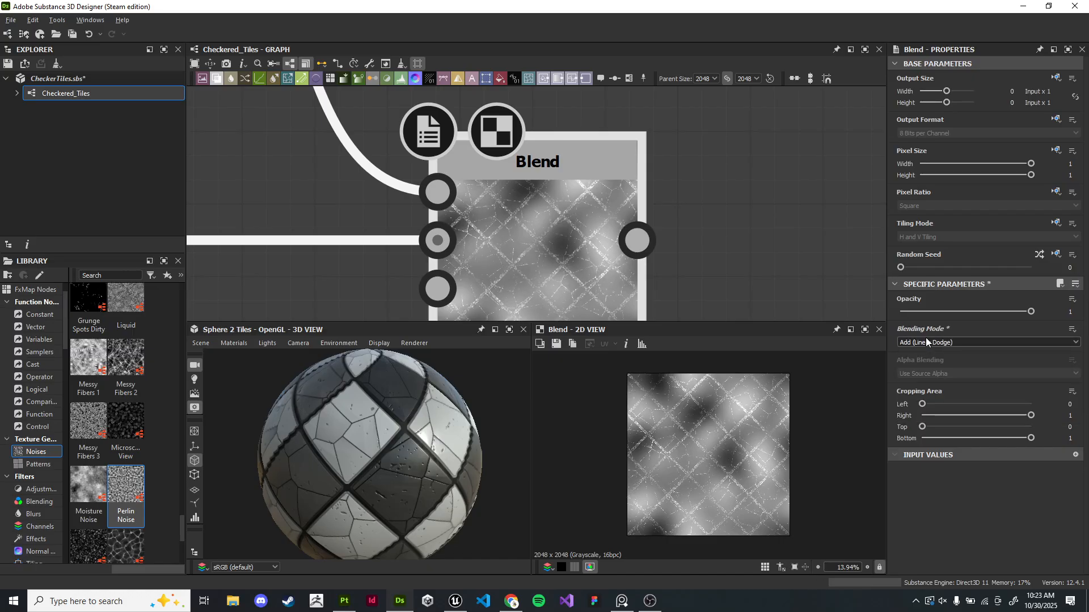
scroll(925, 338, down, 1)
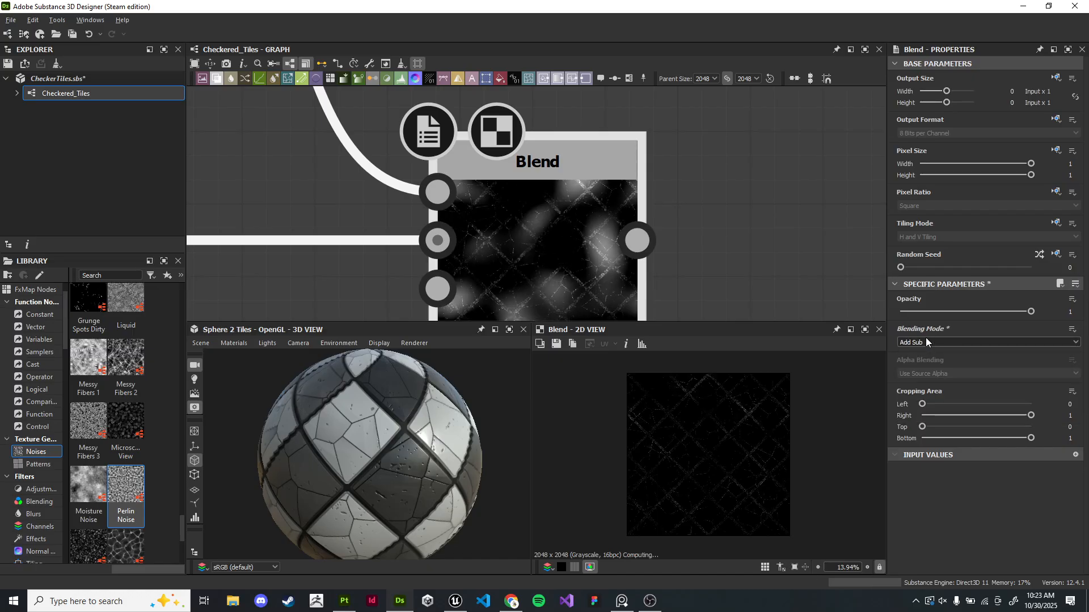
scroll(633, 196, down, 5)
- Preview the first and second Blend nodes' outputs
middle_drag(482, 252, 562, 234)
double_click(462, 205)
scroll(754, 448, up, 1)
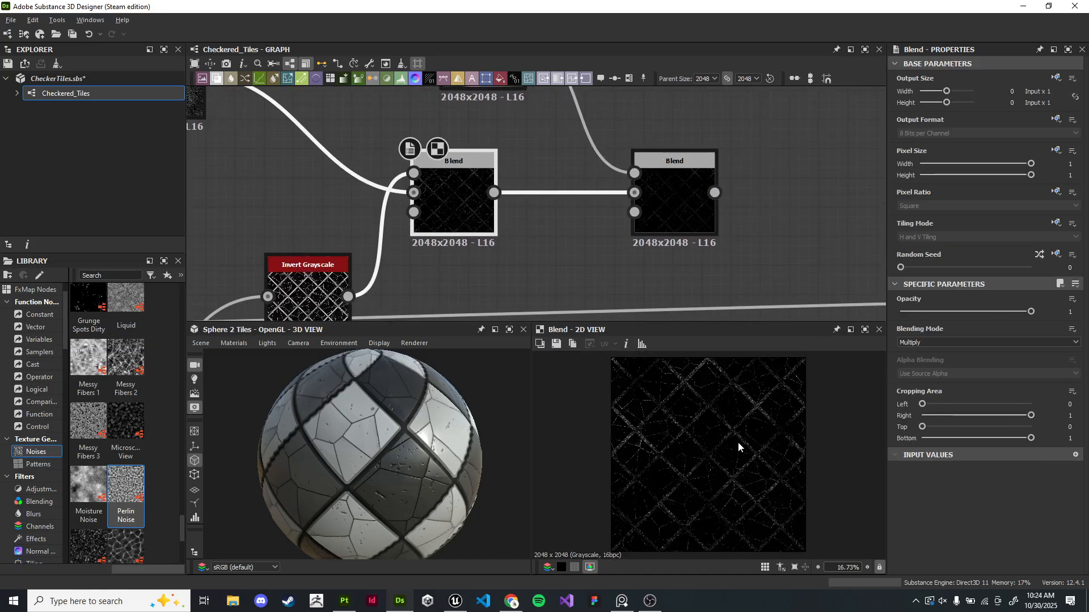
double_click(669, 195)
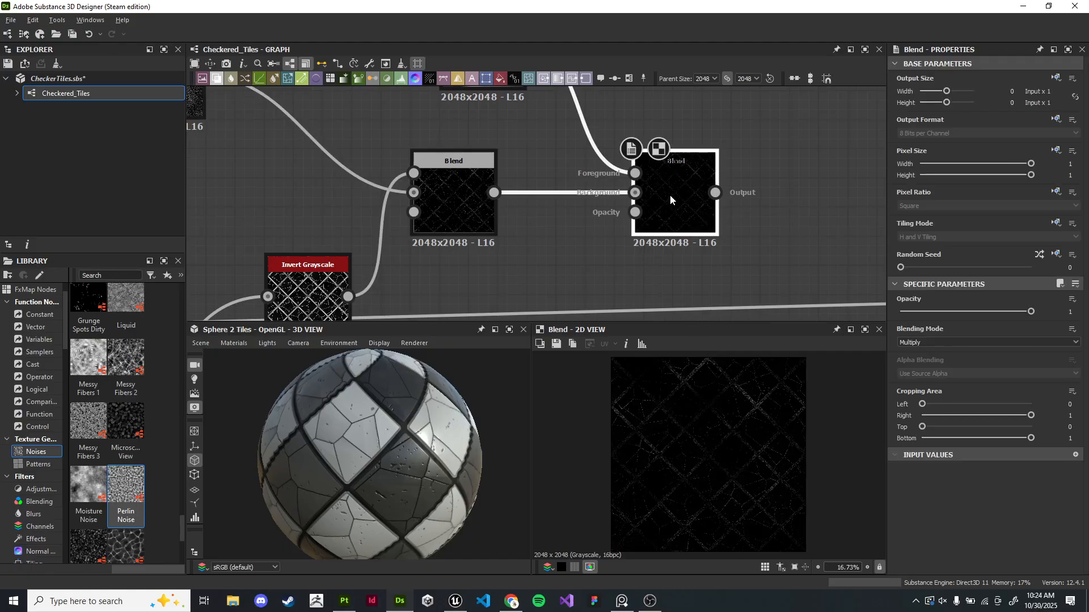
middle_drag(768, 212, 607, 178)
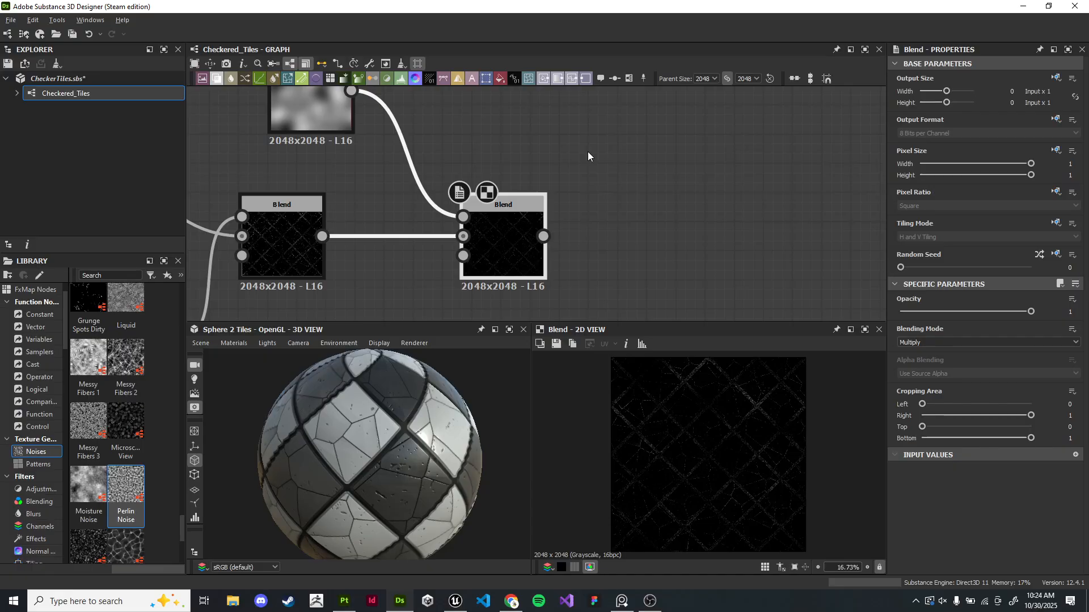
key(alt+Tab)
click(312, 379)
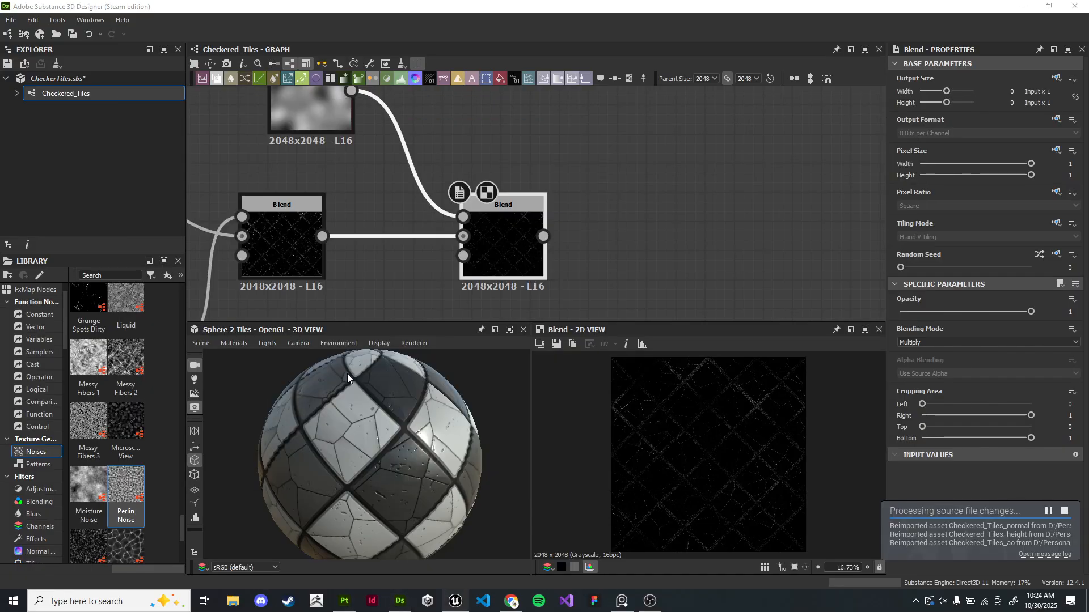
key(w)
mouse_move(568, 237)
right_down()
mouse_move(561, 227)
mouse_move(568, 236)
right_up()
key(alt+Tab)
- Survey the graph around the new Blend nodes and the material output area
middle_drag(593, 226, 704, 168)
scroll(505, 194, down, 6)
drag(482, 119, 680, 206)
middle_drag(674, 171, 629, 198)
drag(605, 189, 648, 170)
click(711, 164)
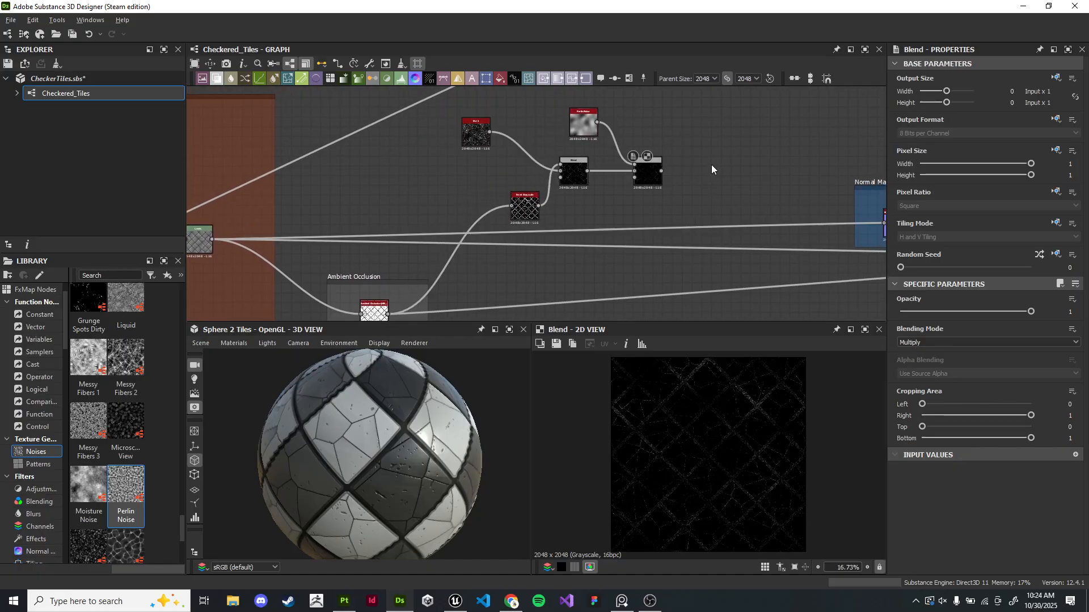
middle_drag(711, 164, 564, 185)
scroll(563, 185, up, 1)
scroll(759, 421, up, 5)
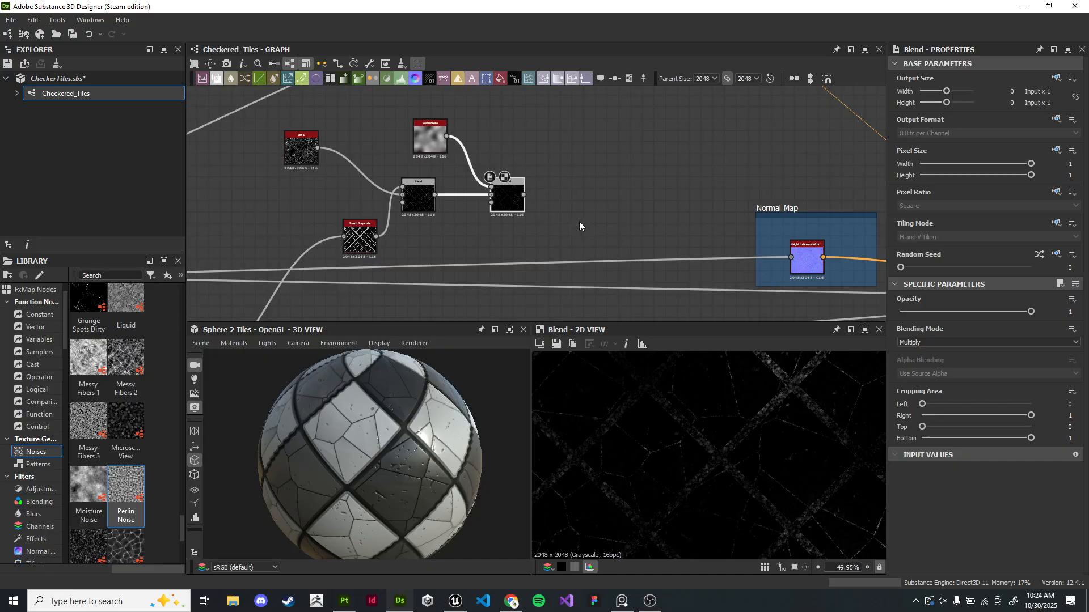
- Add a Gradient Map node fed by the second Blend node's output
scroll(585, 175, down, 3)
middle_drag(596, 187, 539, 194)
scroll(512, 175, down, 1)
scroll(537, 201, up, 3)
scroll(592, 170, down, 1)
middle_drag(598, 168, 539, 158)
drag(525, 175, 538, 176)
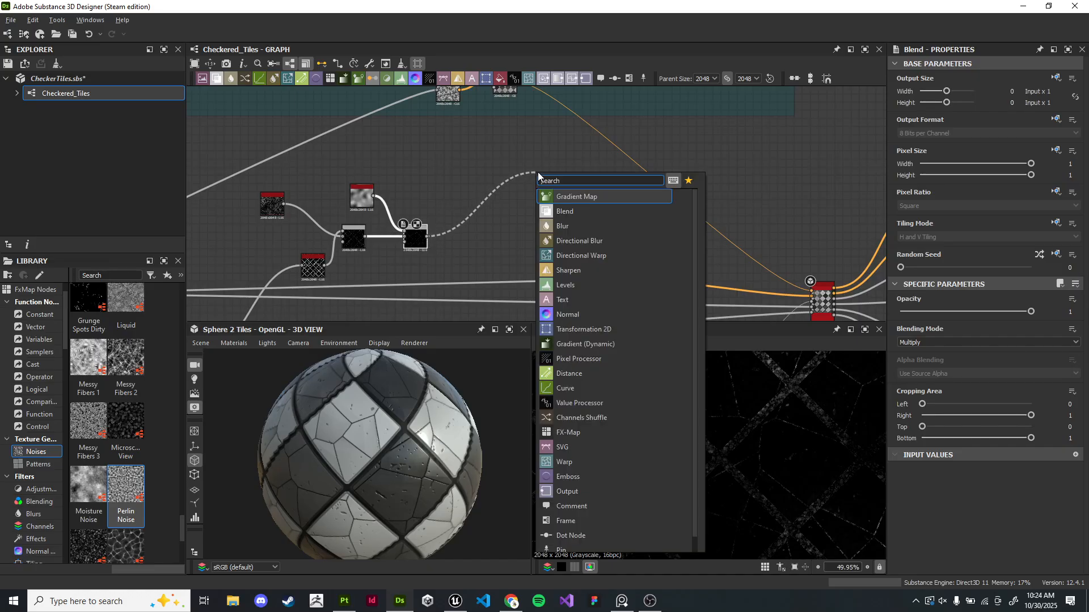
text(gra)
key(Return)
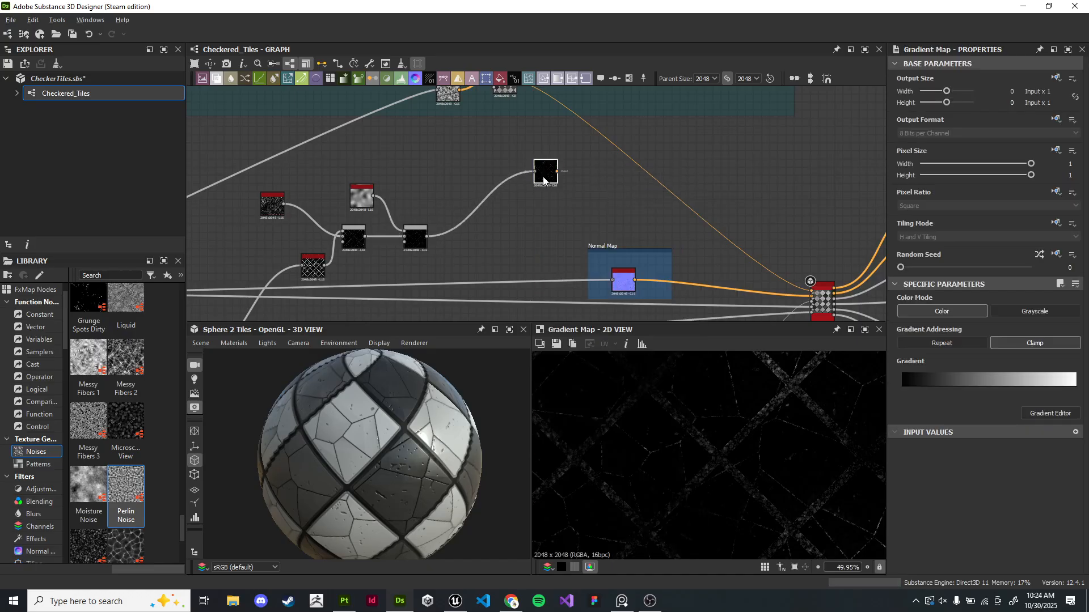
- Reposition the Gradient Map node below the texture frame
scroll(572, 156, up, 3)
drag(533, 198, 450, 199)
middle_drag(544, 143, 535, 169)
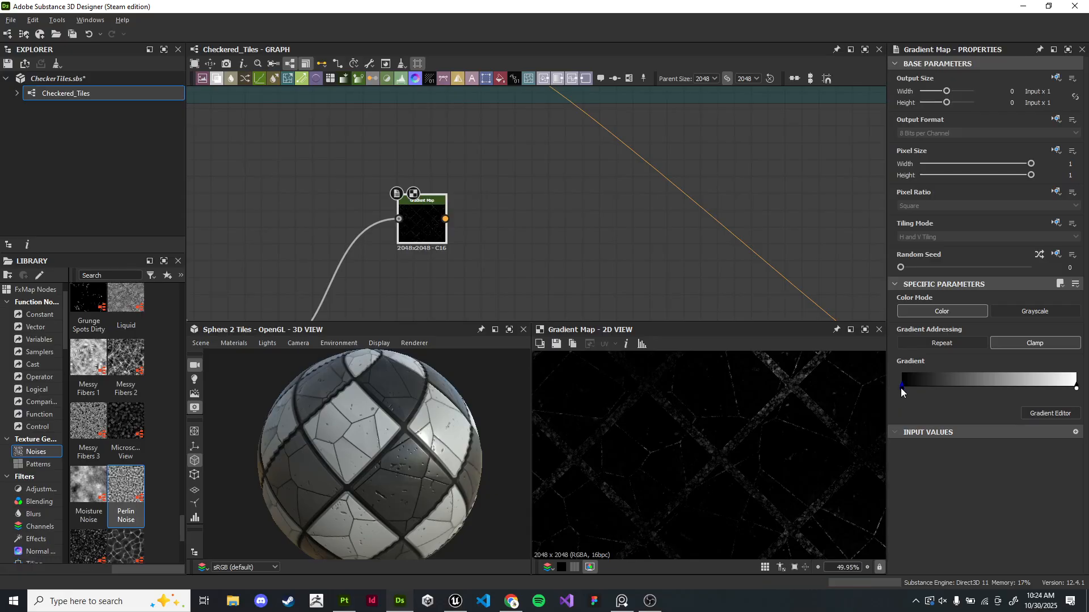
- Open the Gradient Map's gradient editor and set the starting key to white (#ffffff)
double_click(902, 389)
drag(329, 85, 410, 87)
click(352, 292)
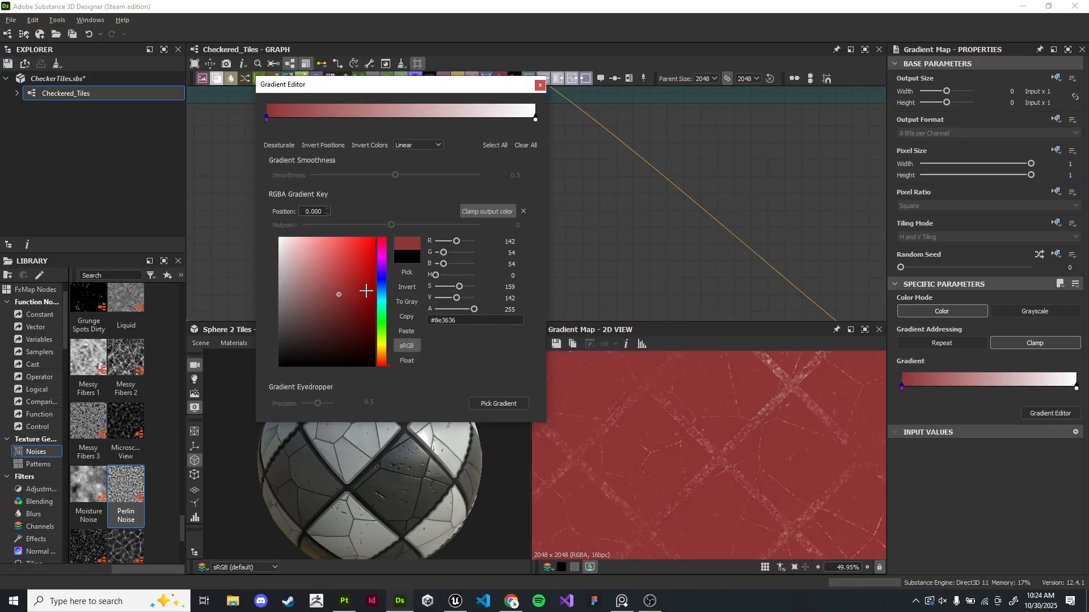
click(535, 119)
click(329, 291)
drag(379, 364, 381, 357)
mouse_move(341, 255)
mouse_down()
mouse_move(357, 261)
mouse_move(335, 252)
mouse_move(340, 260)
mouse_up()
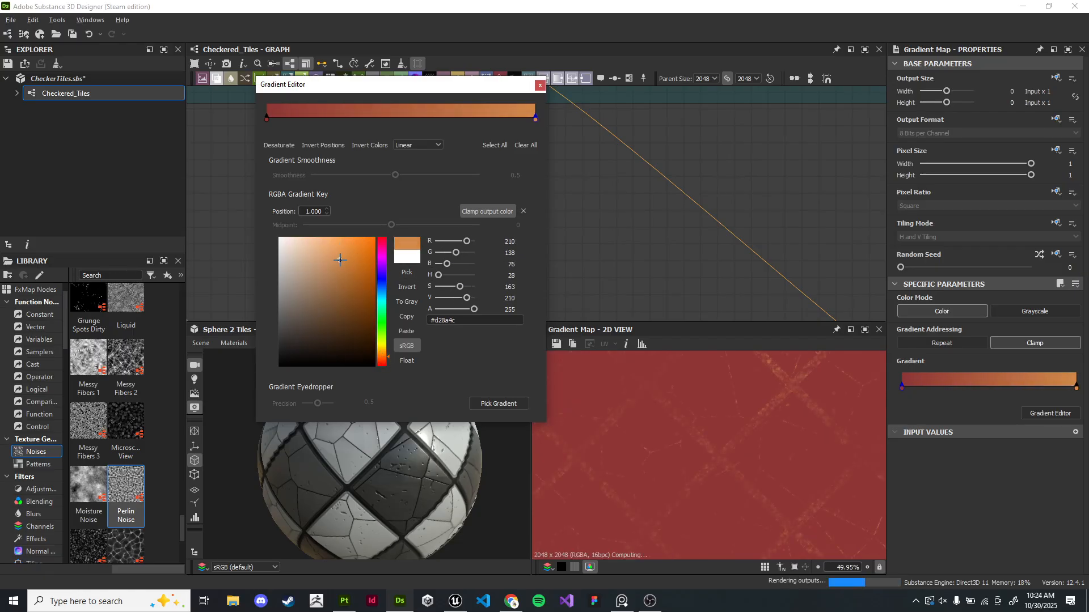
click(266, 120)
drag(327, 330, 234, 210)
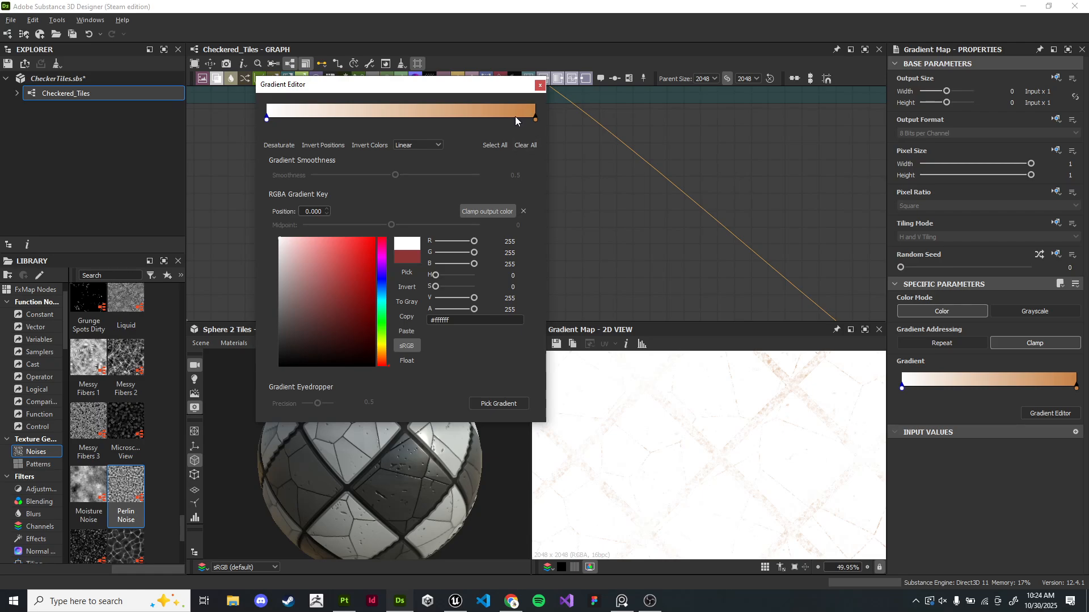
- Set the end key to brown #7e420d, move it to position 0.449, and close the gradient editor
click(535, 119)
drag(353, 273, 364, 301)
drag(535, 120, 390, 118)
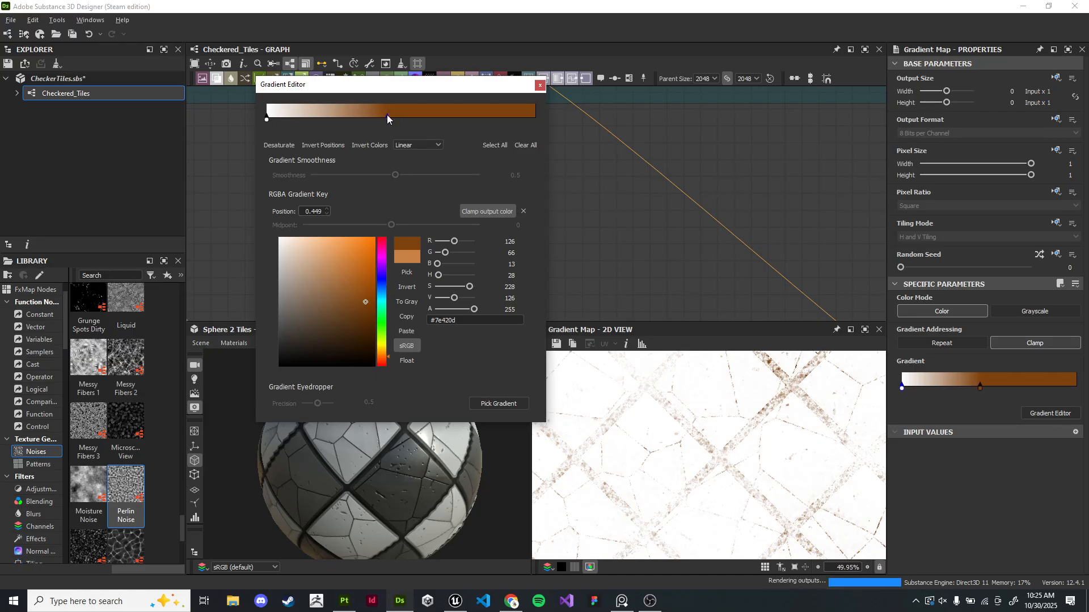
click(539, 86)
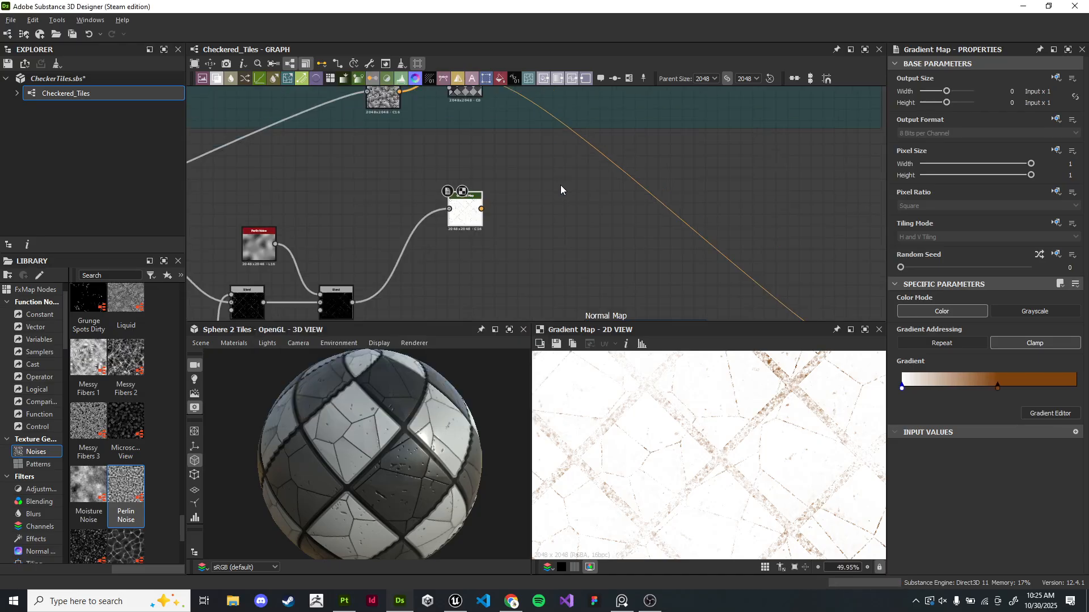
- Insert a Blend node taking the Gradient Map output into the base color chain
drag(482, 244, 545, 198)
text(blend)
key(Return)
scroll(513, 180, up, 1)
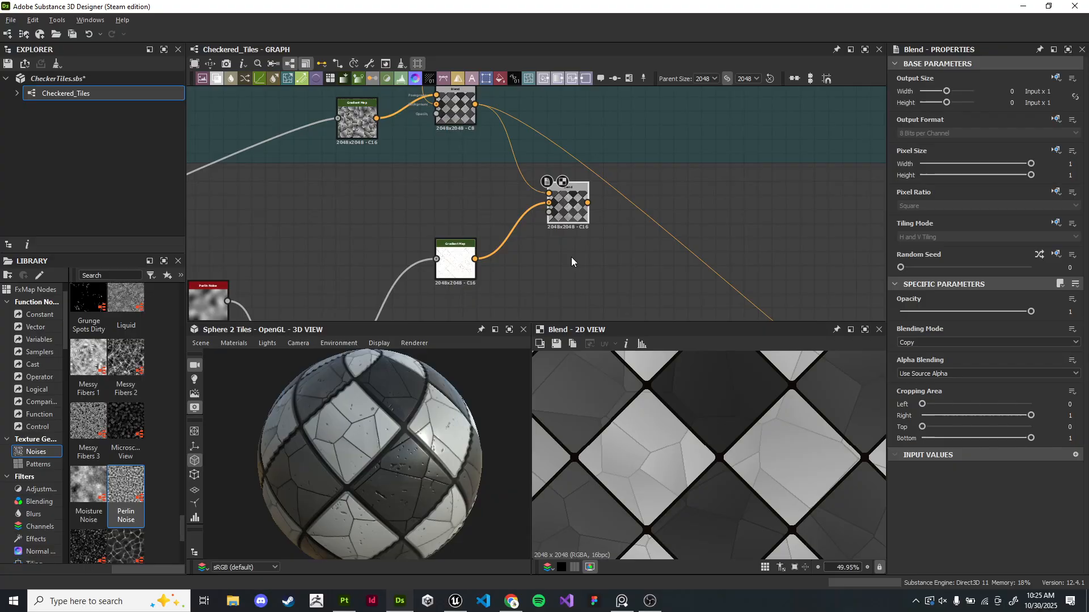
- Connect the dirt mask Blend output to the new Blend node's Opacity input
middle_drag(571, 262, 569, 189)
middle_drag(336, 265, 290, 297)
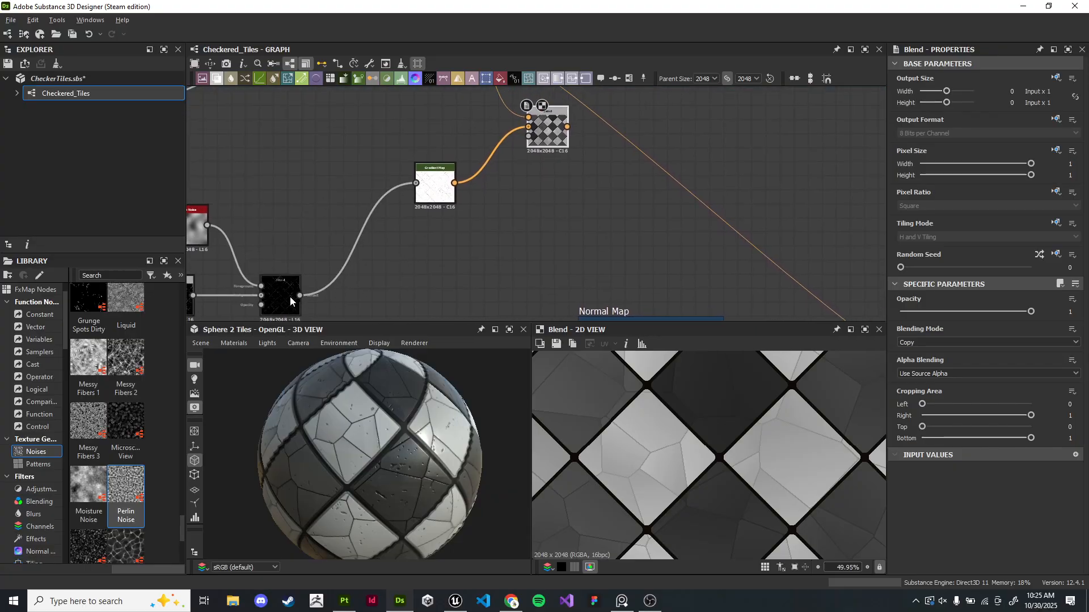
drag(299, 295, 528, 144)
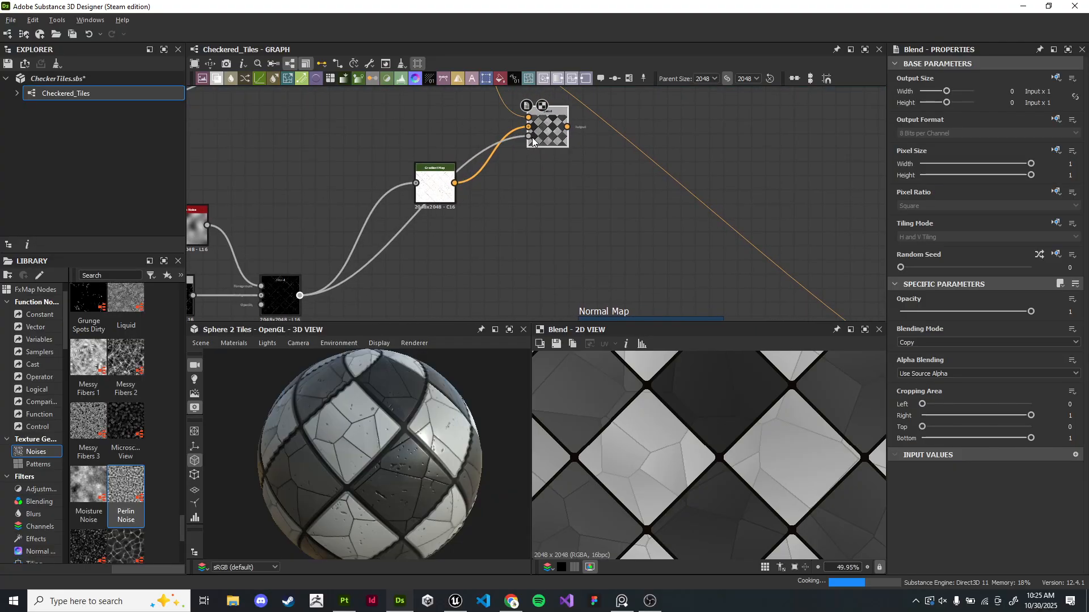
- Move the new Blend node below the texture frame
scroll(544, 142, up, 5)
middle_drag(559, 140, 578, 189)
scroll(562, 185, down, 4)
scroll(568, 238, up, 3)
middle_drag(570, 241, 540, 265)
scroll(559, 175, down, 5)
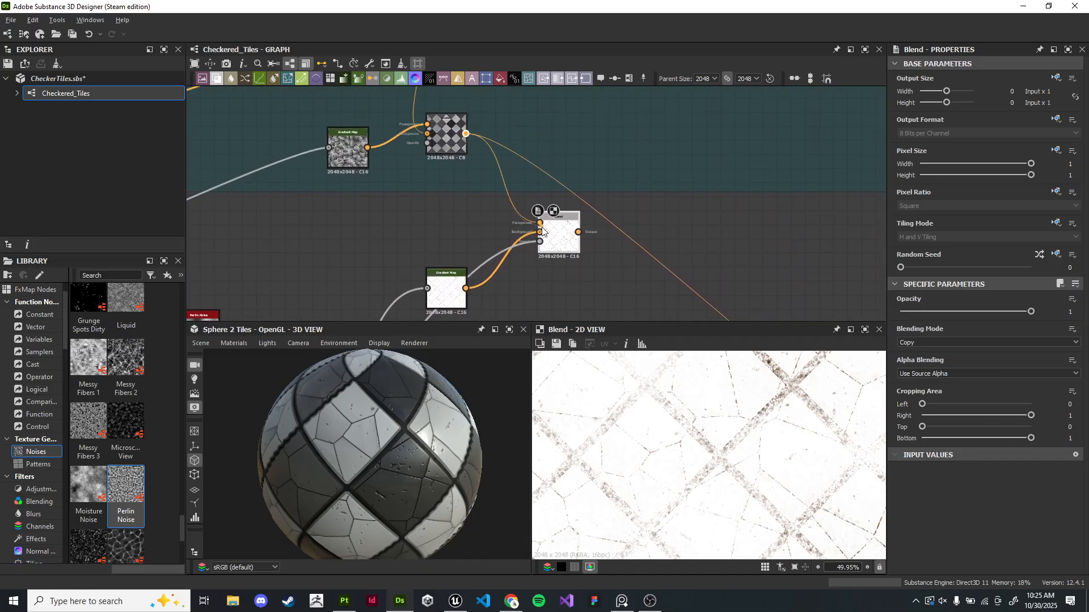
drag(542, 229, 539, 231)
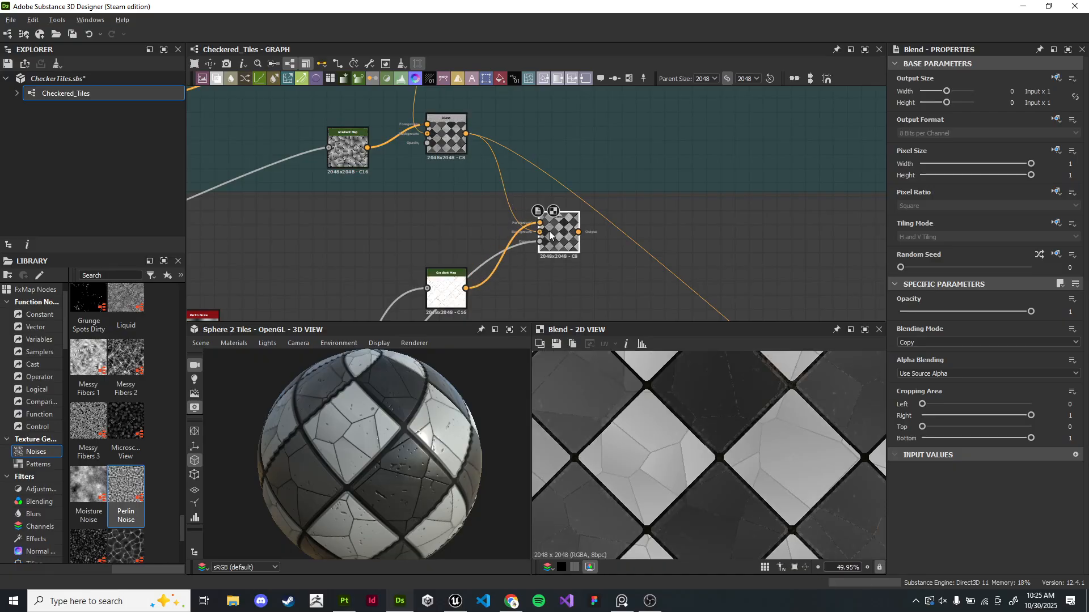
- Try changing the new Blend node's blending mode and opacity
scroll(727, 409, up, 5)
click(918, 342)
click(923, 352)
drag(1031, 311, 1000, 312)
- Inspect the blended dirt result in the 2D and 3D views
scroll(778, 495, down, 8)
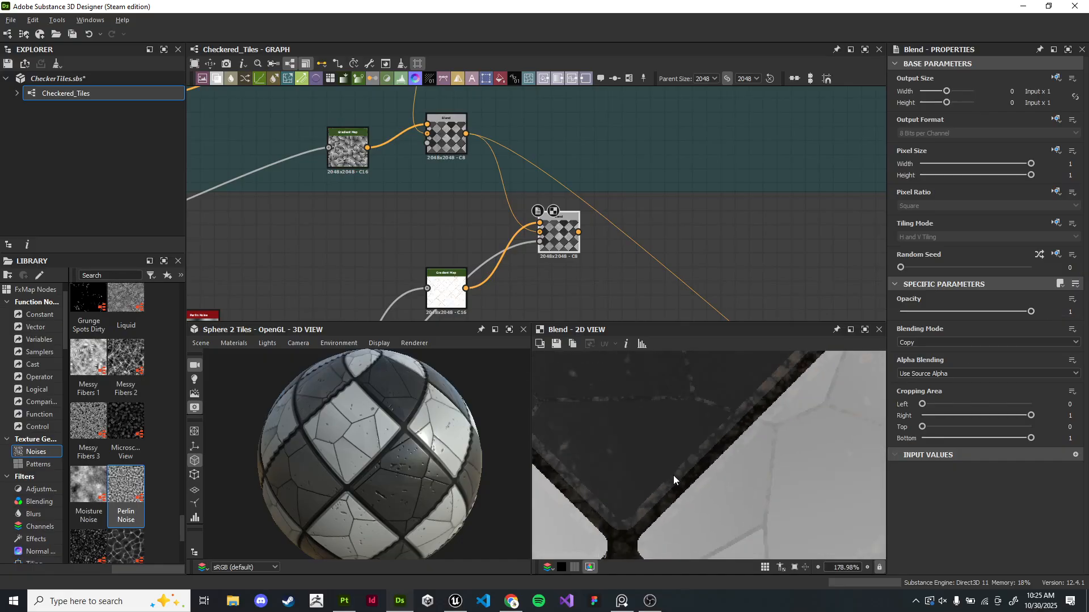
scroll(788, 403, down, 5)
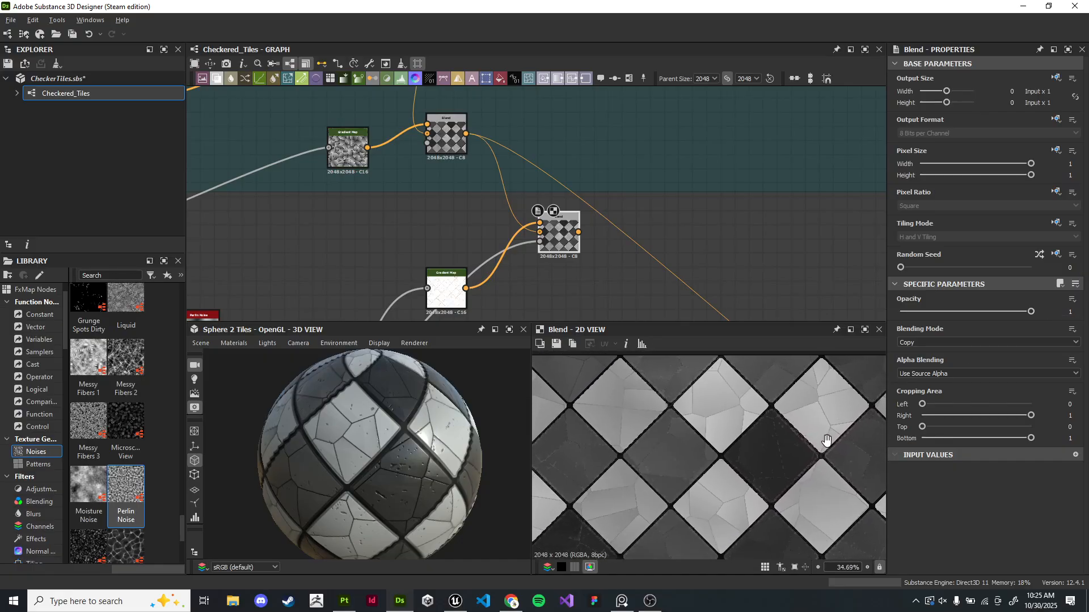
scroll(680, 262, down, 5)
middle_drag(668, 236, 549, 137)
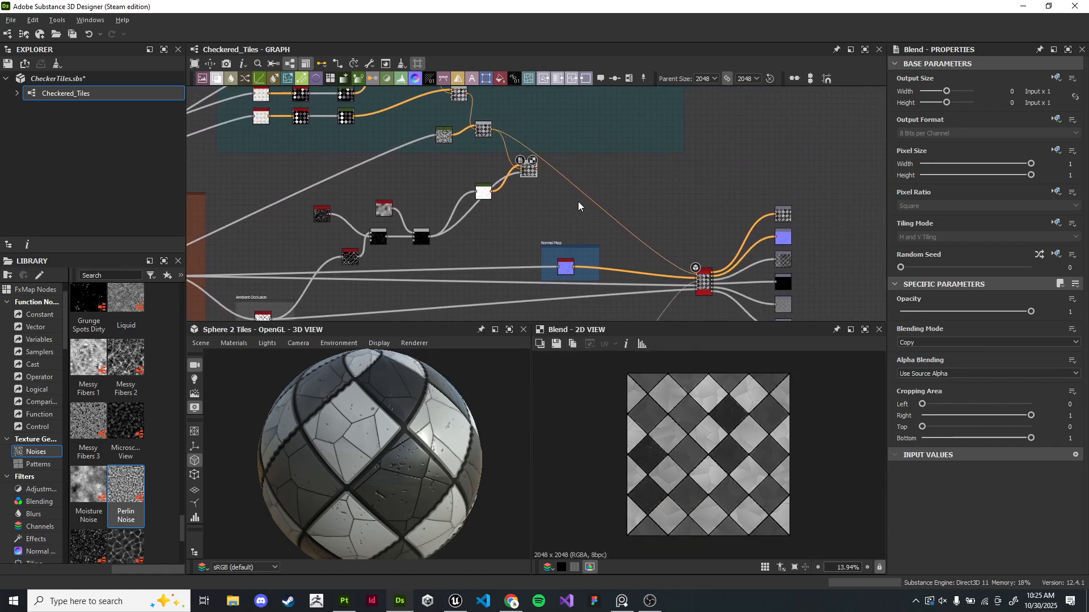
scroll(537, 173, up, 2)
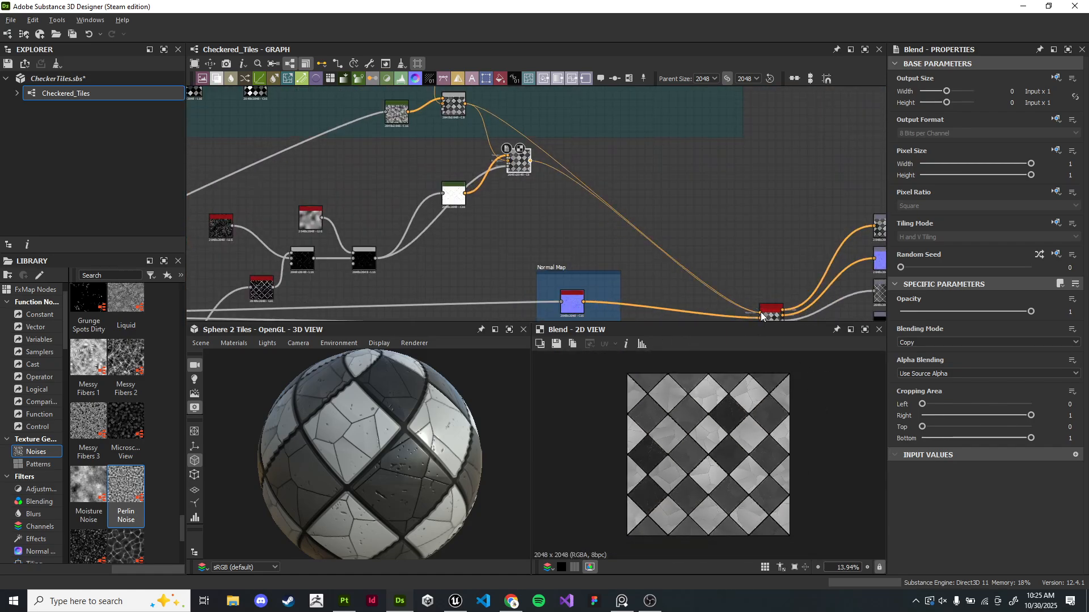
drag(457, 393, 399, 415)
scroll(417, 406, up, 5)
middle_drag(732, 309, 595, 250)
scroll(597, 269, up, 1)
scroll(597, 268, up, 3)
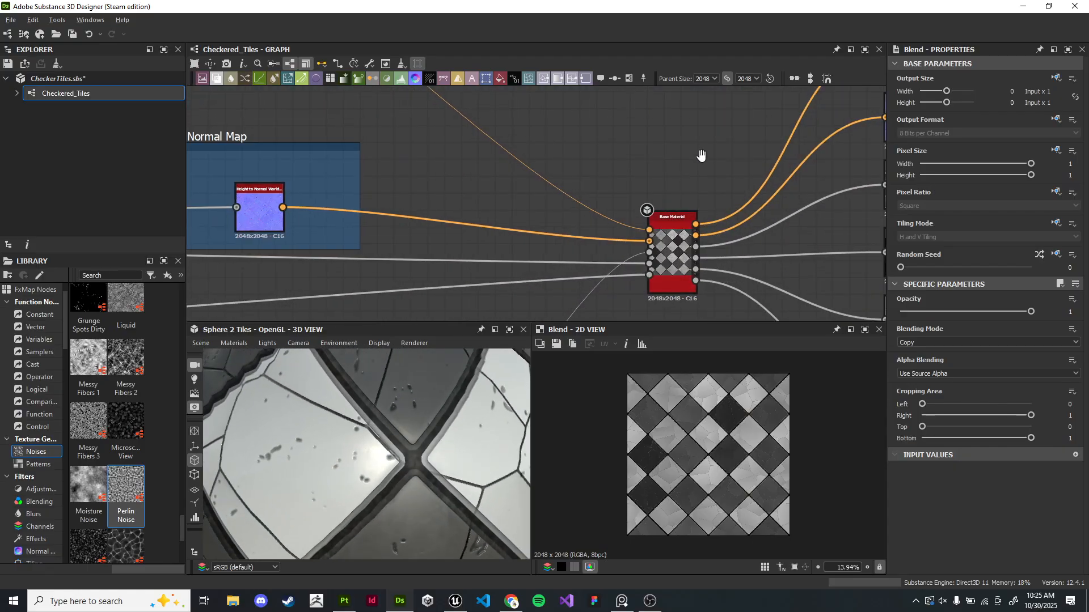
- Open the baseColor output node and inspect it in the 2D view
middle_drag(704, 156, 337, 290)
double_click(548, 203)
scroll(726, 403, up, 6)
scroll(733, 403, up, 4)
middle_drag(742, 394, 726, 445)
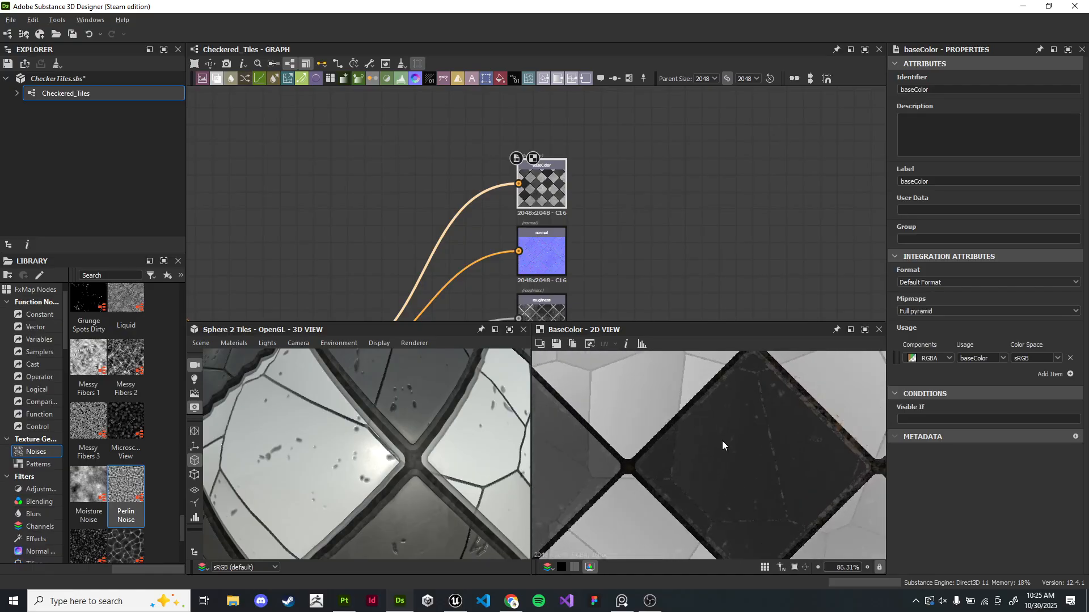
scroll(605, 219, down, 6)
middle_drag(605, 219, 703, 255)
scroll(638, 244, up, 6)
middle_drag(621, 300, 568, 147)
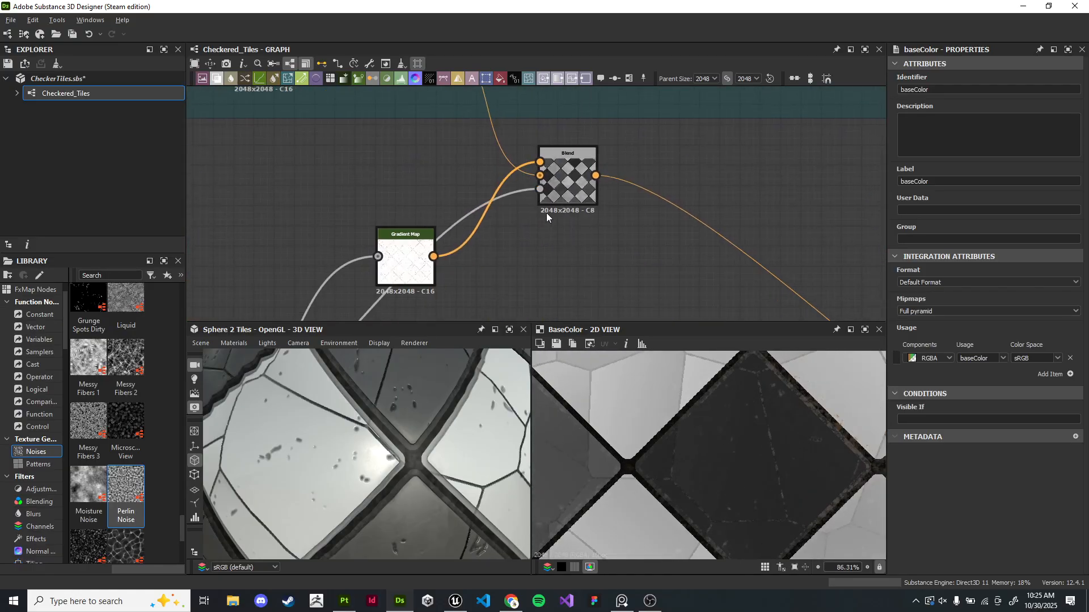
- Set the new Blend node's opacity to 1 and reconnect the dirt mask to its opacity input
double_click(569, 179)
mouse_move(1029, 312)
mouse_down()
mouse_move(999, 312)
mouse_move(1044, 308)
mouse_up()
scroll(569, 121, down, 3)
middle_drag(568, 122, 699, 174)
scroll(694, 243, up, 4)
middle_drag(773, 186, 675, 148)
middle_drag(564, 307, 704, 159)
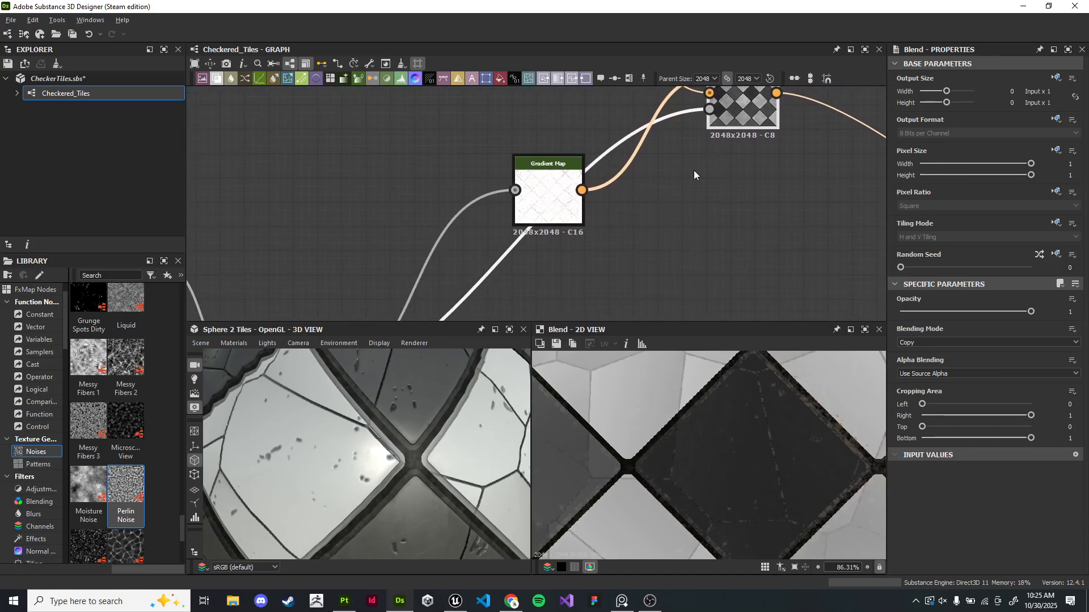
- Move the Gradient Map's brown key slightly toward the white end
double_click(551, 210)
drag(987, 390, 953, 393)
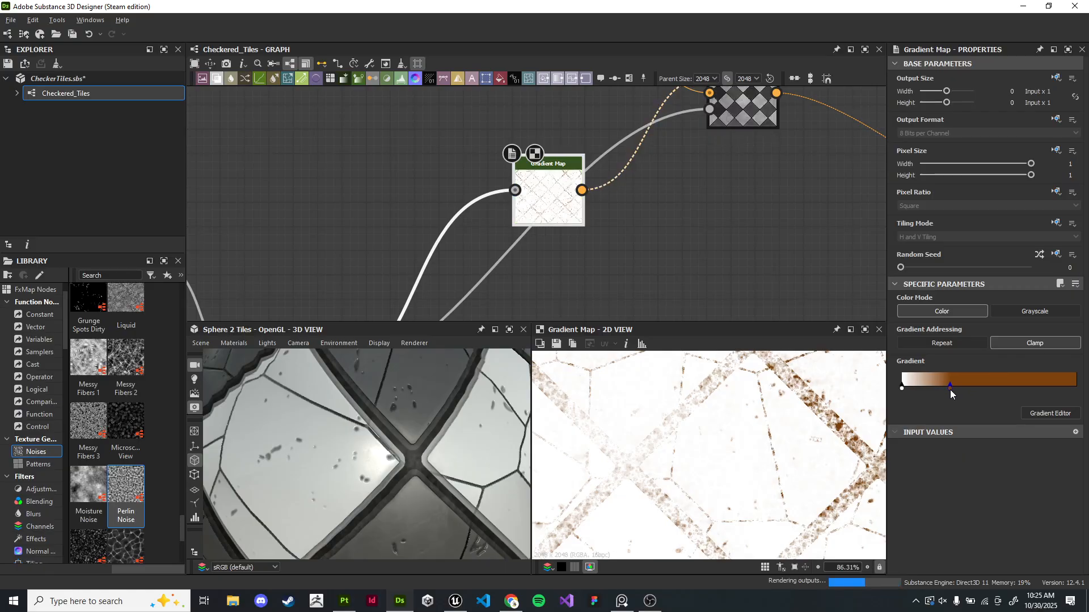
drag(441, 492, 417, 420)
scroll(674, 247, down, 6)
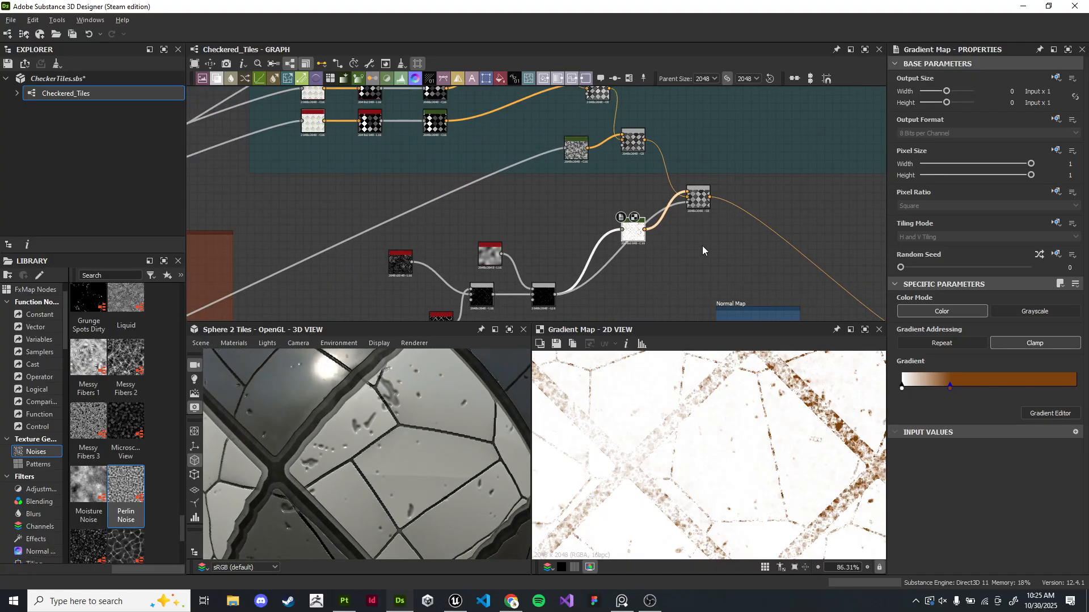
- Inspect the final Blend node's result in the 2D view and on the 3D preview
middle_drag(626, 289, 625, 197)
scroll(625, 198, up, 5)
double_click(436, 210)
middle_drag(701, 252, 631, 265)
scroll(719, 377, down, 2)
middle_drag(685, 175, 736, 218)
middle_drag(583, 261, 734, 229)
mouse_move(1028, 313)
mouse_down()
mouse_move(1002, 316)
mouse_move(1015, 315)
mouse_up()
scroll(780, 238, down, 3)
middle_drag(845, 252, 458, 314)
double_click(483, 157)
middle_drag(785, 305, 537, 163)
scroll(771, 419, up, 5)
middle_drag(771, 419, 728, 471)
middle_drag(790, 525, 735, 434)
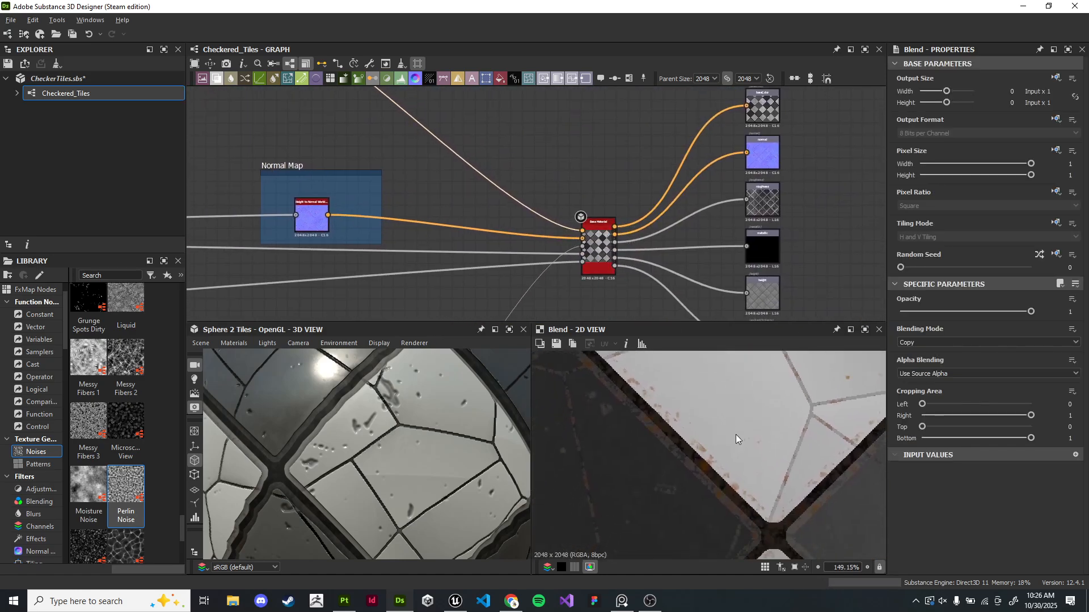
middle_drag(477, 169, 499, 172)
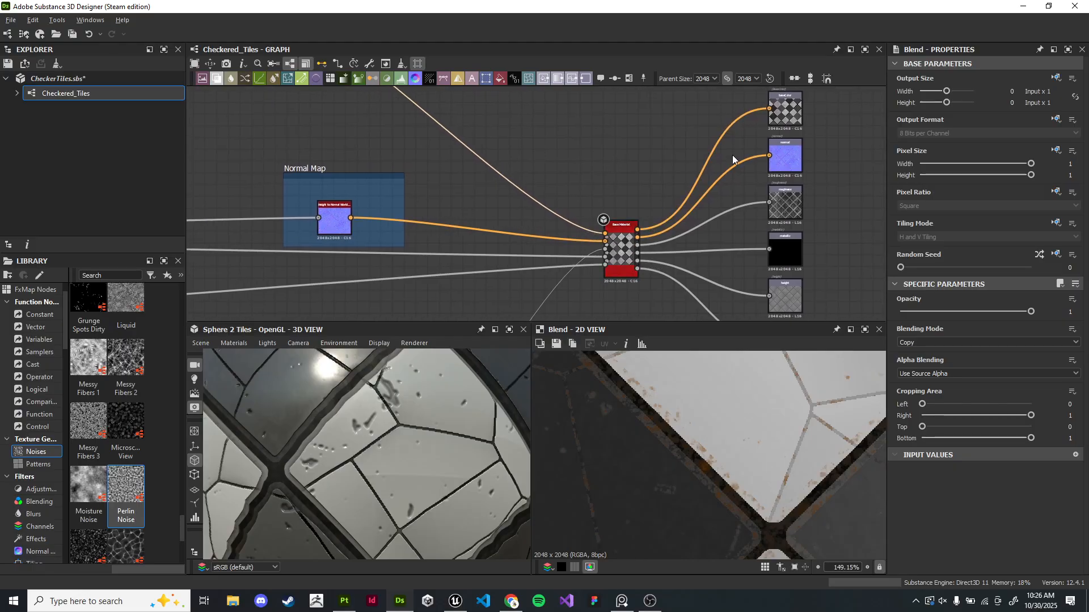
- Open the baseColor output on the 3D sphere preview and compare it with the floor in Unreal Engine
double_click(791, 112)
scroll(395, 421, down, 5)
drag(395, 421, 404, 467)
scroll(428, 426, up, 5)
scroll(409, 471, up, 3)
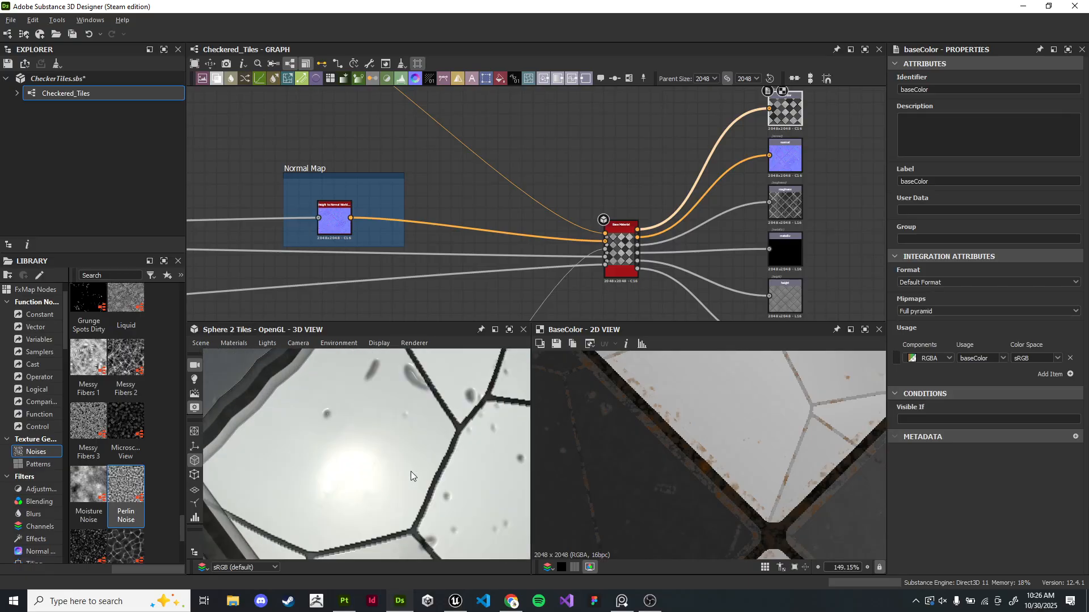
drag(621, 249, 403, 430)
scroll(413, 439, down, 4)
scroll(413, 438, up, 4)
scroll(410, 424, down, 4)
key(alt+Tab)
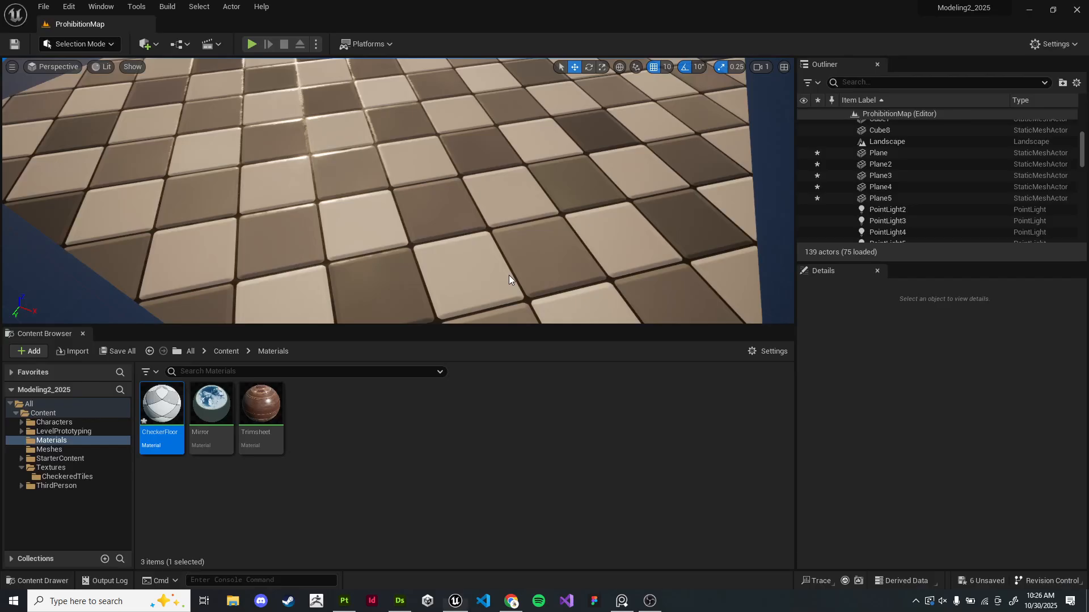
key(alt+Tab)
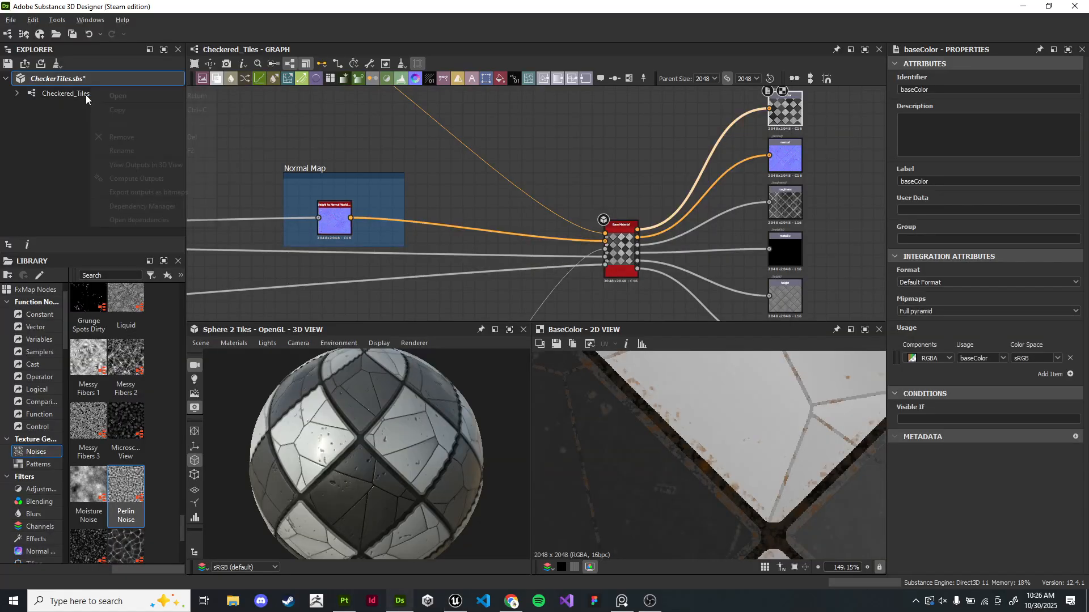
- Open Export outputs for the Checkered_Tiles graph and set the destination to the project's Content/Textures/CheckeredTiles folder
right_click(82, 95)
click(140, 201)
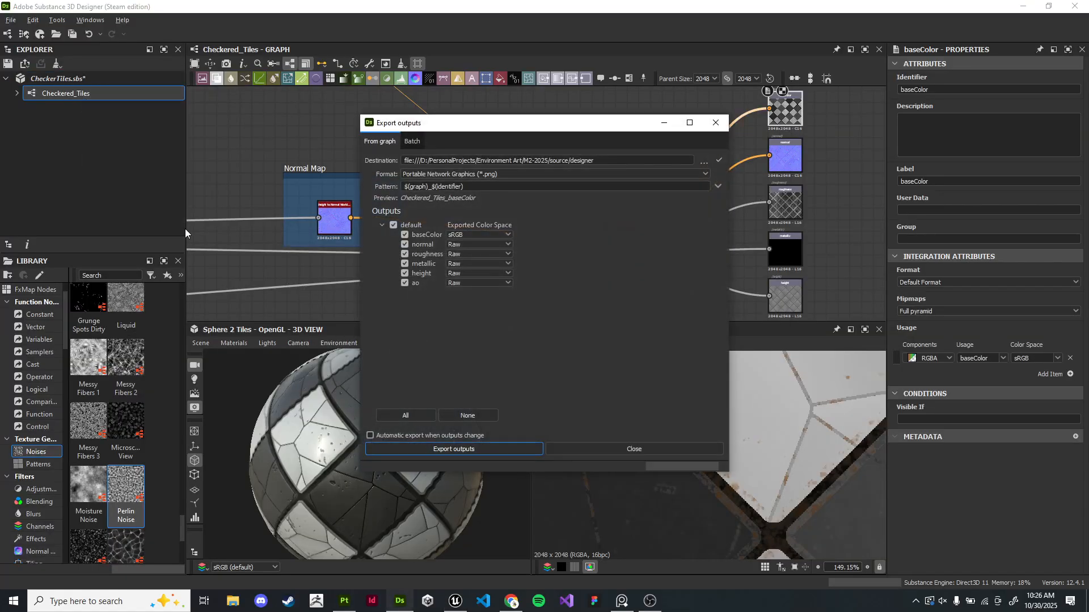
click(472, 448)
click(704, 162)
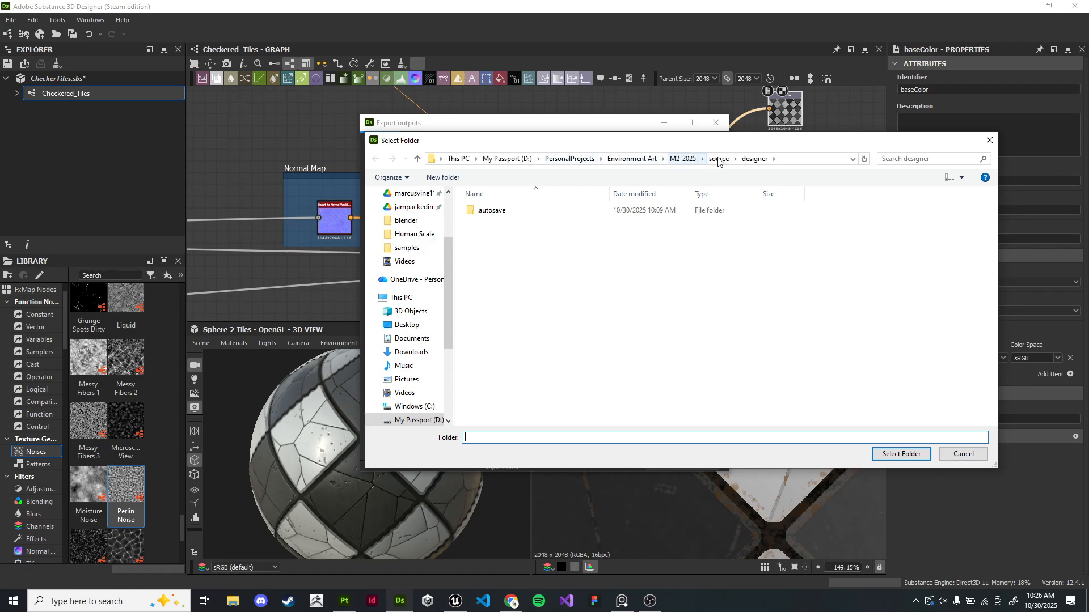
click(674, 161)
double_click(538, 211)
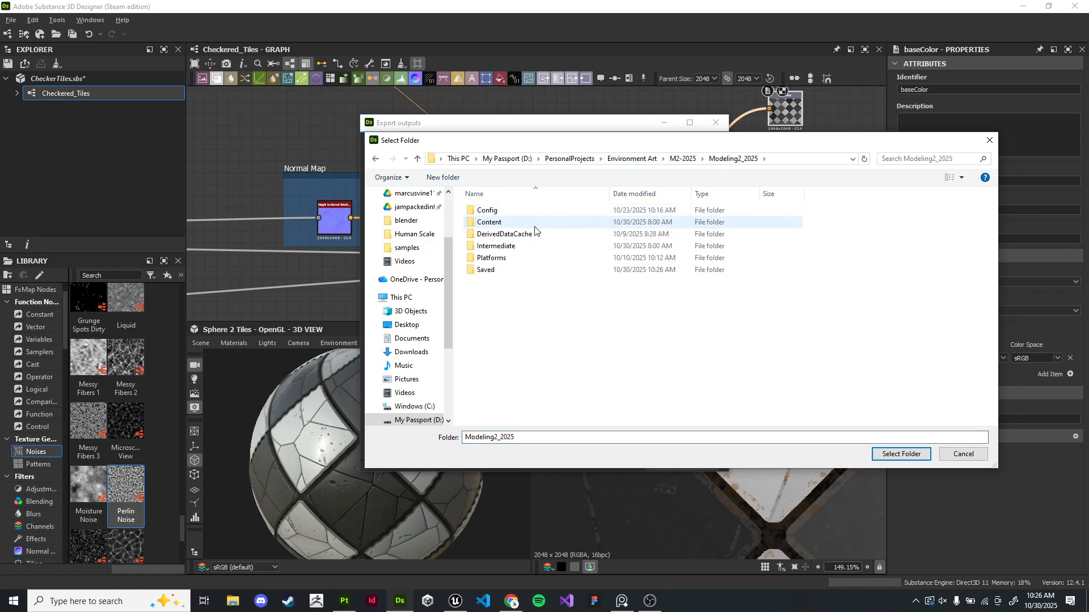
double_click(536, 222)
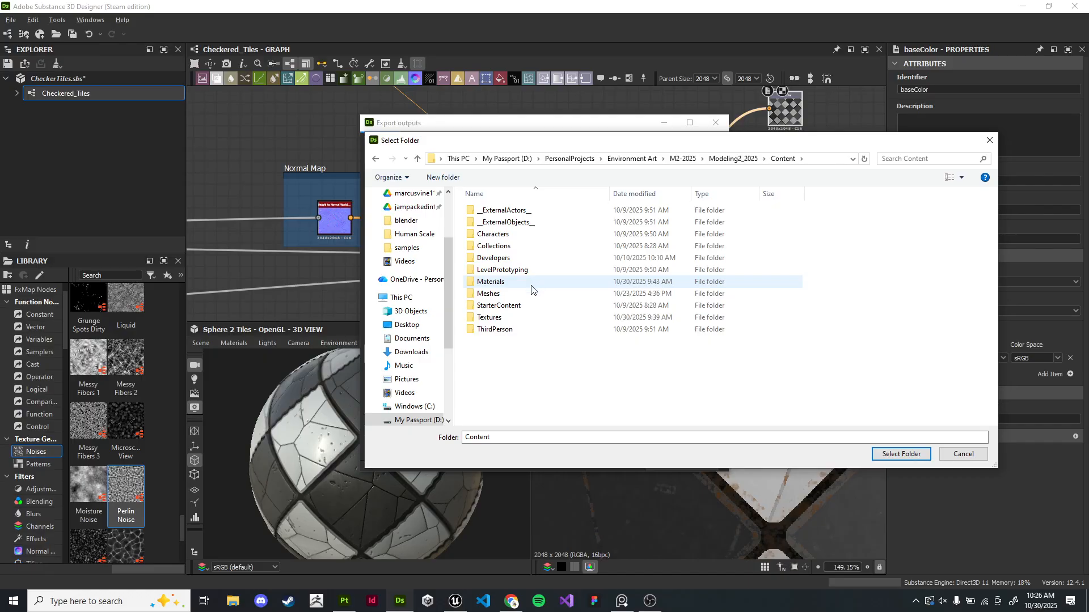
double_click(531, 283)
click(376, 160)
double_click(516, 322)
double_click(534, 216)
click(900, 454)
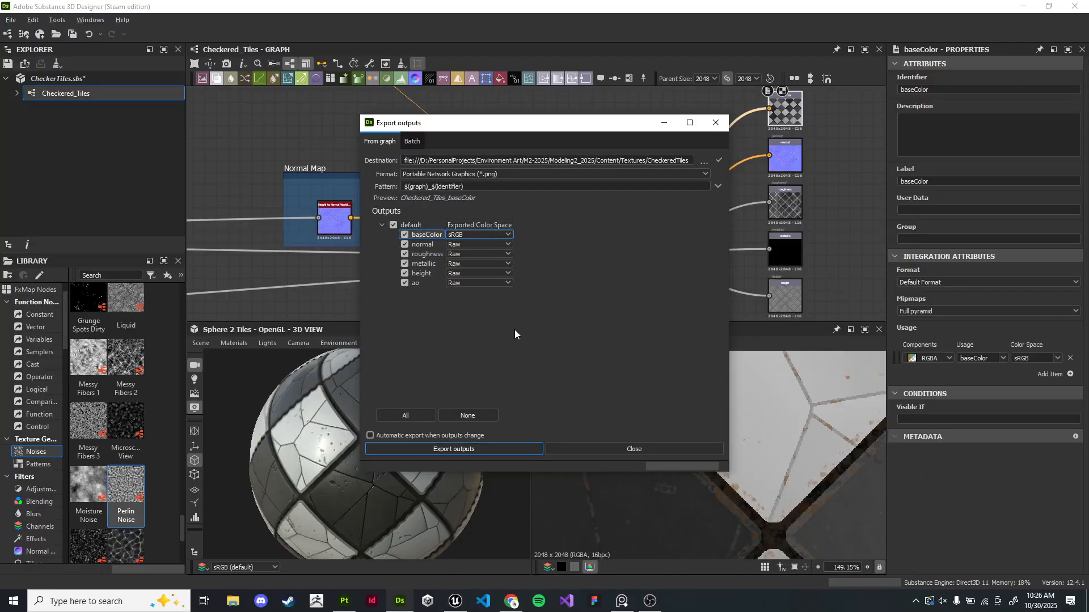
- Set roughness, metallic and the other data maps to Linear color space, then export the outputs and close the dialog
click(490, 245)
click(481, 261)
click(478, 247)
click(457, 268)
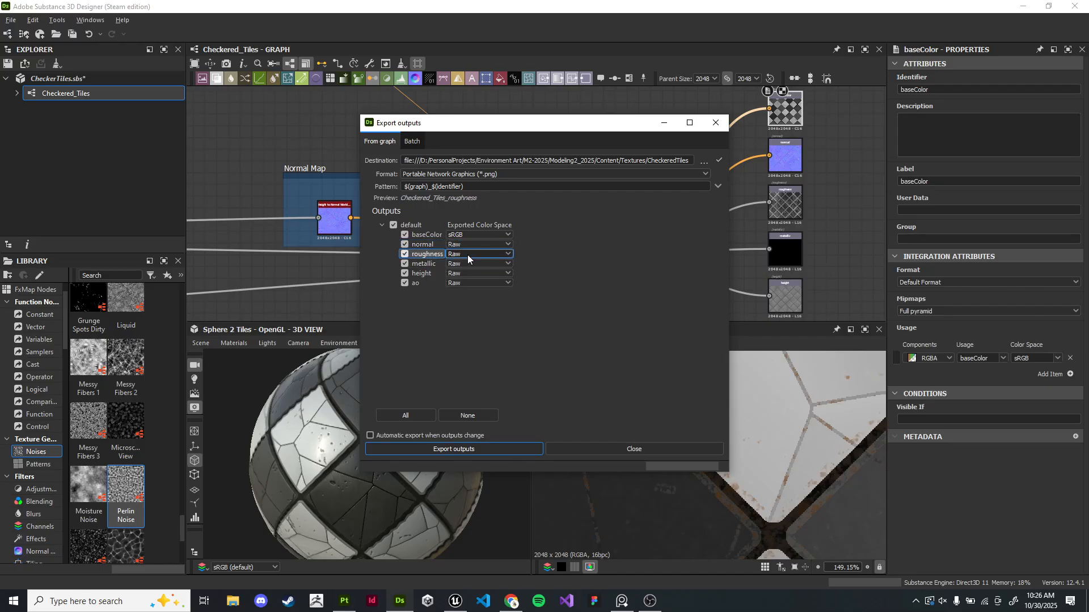
click(467, 262)
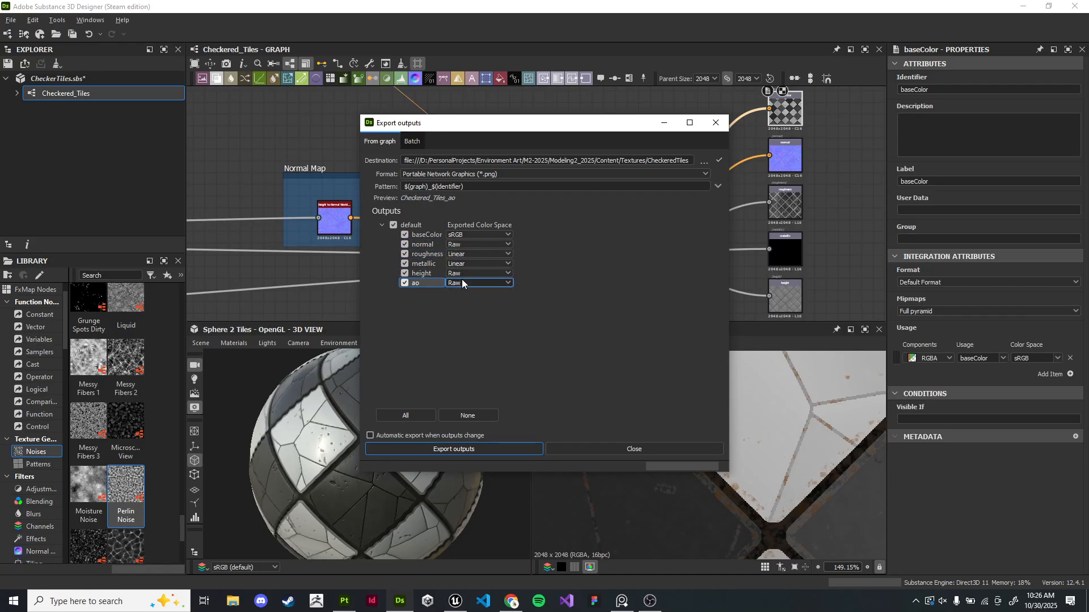
click(465, 289)
click(467, 283)
click(466, 298)
click(454, 453)
click(636, 448)
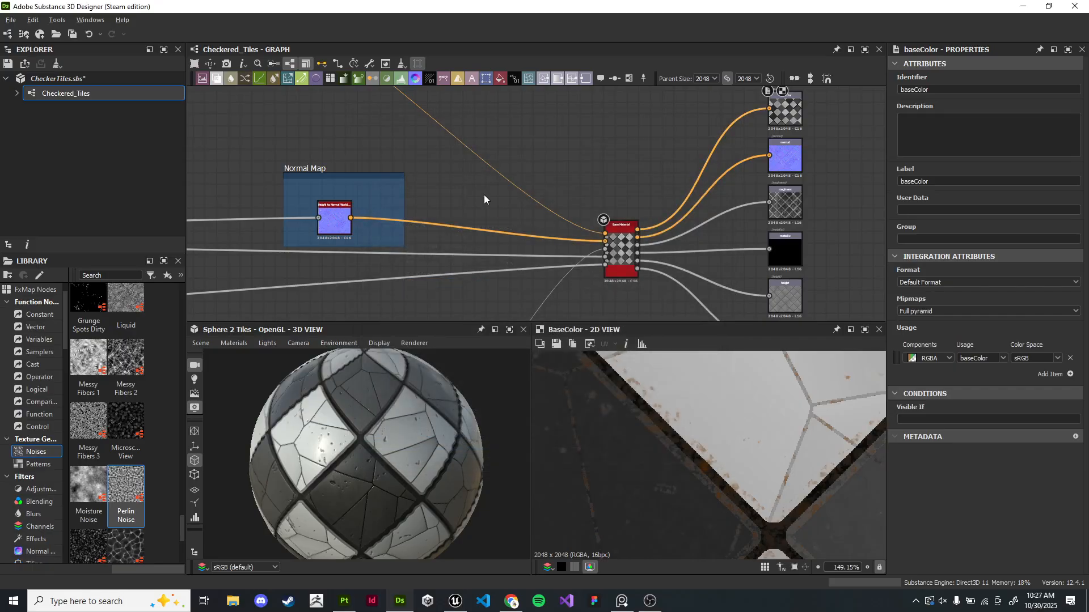
- Switch to Unreal Engine and delete all texture sample nodes from the CheckerFloor material graph
key(alt+Tab)
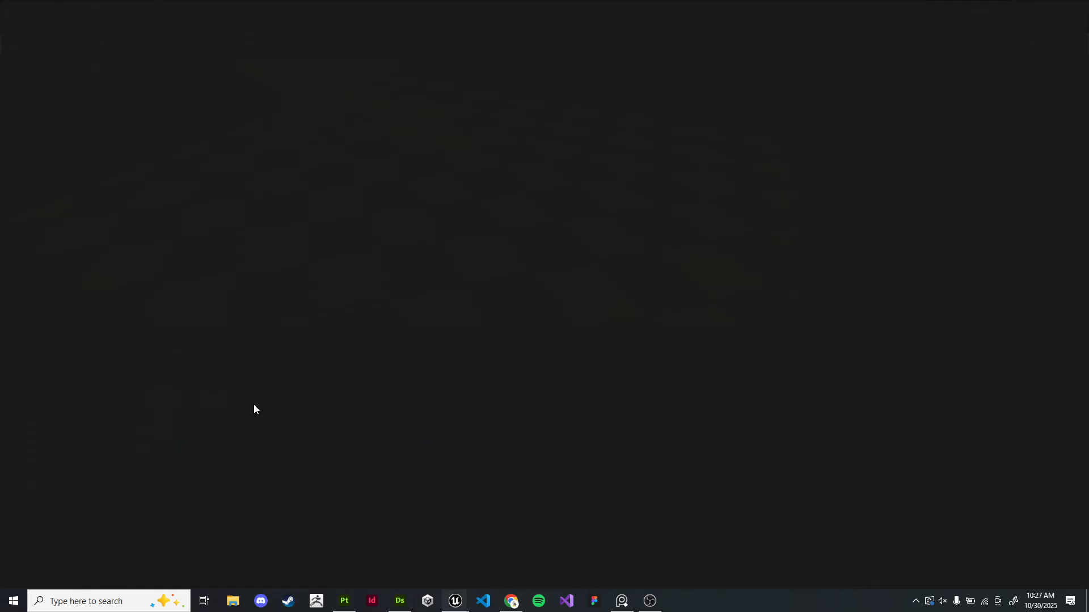
right_drag(443, 287, 532, 235)
scroll(536, 238, down, 5)
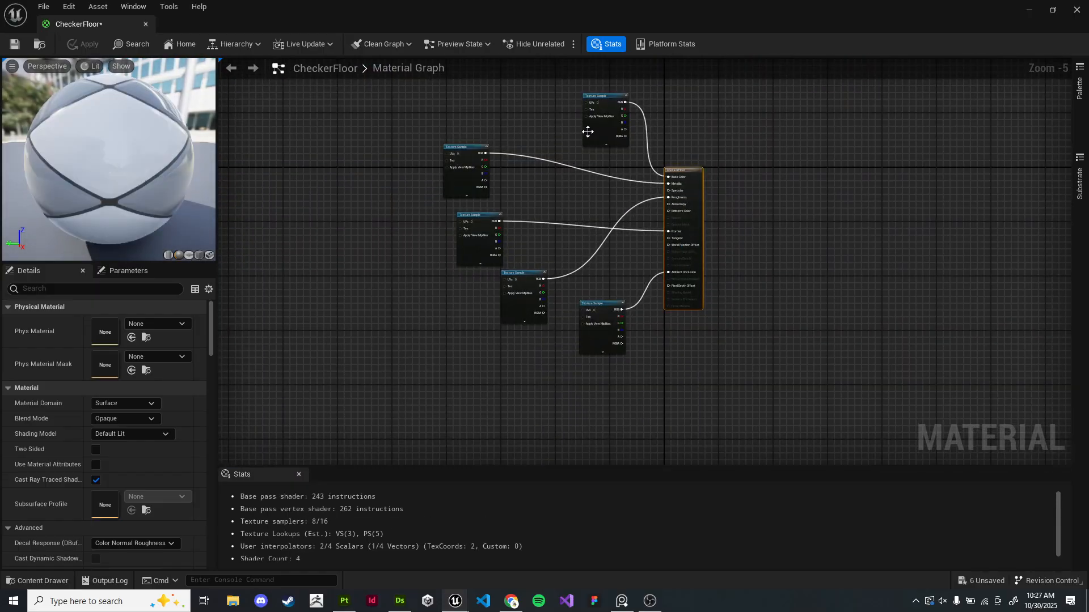
scroll(510, 173, down, 1)
drag(434, 107, 563, 322)
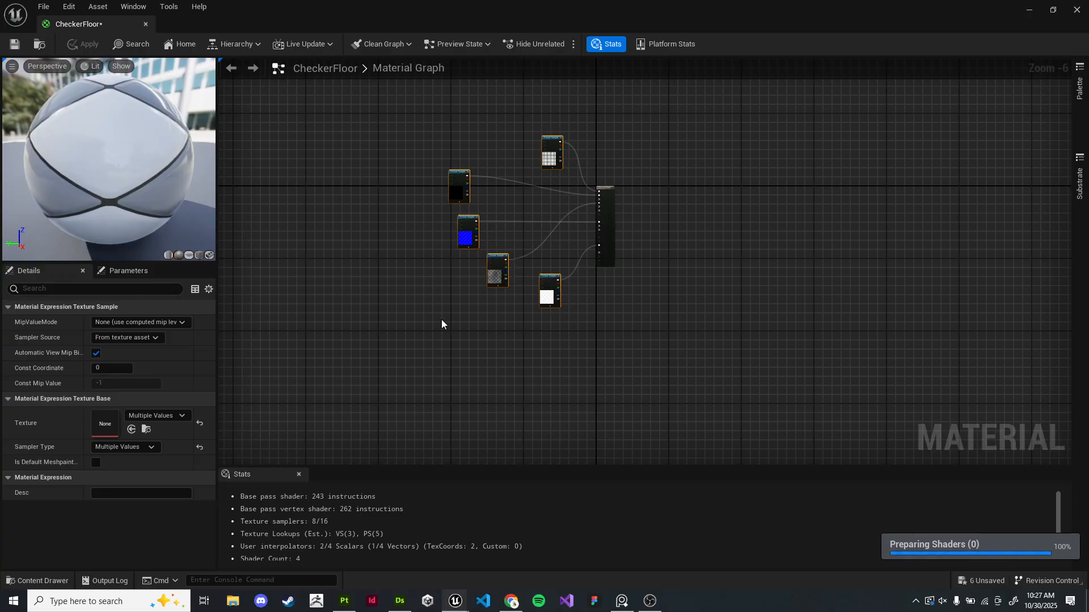
key(Delete)
key(super+Down)
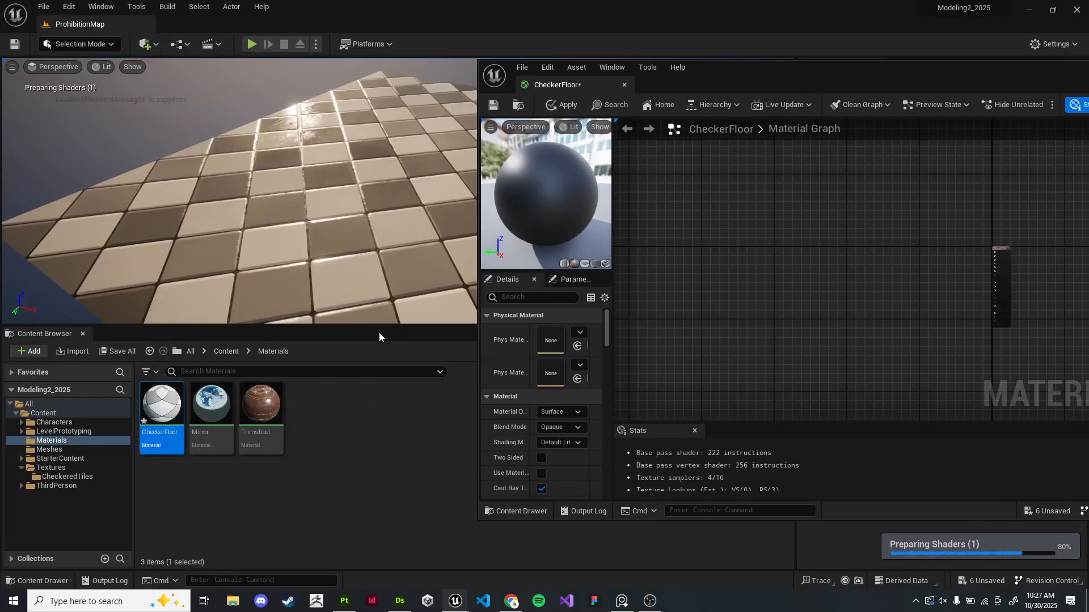
- Delete the old Clean_ textures from the Content/Textures/CheckeredTiles folder
click(226, 351)
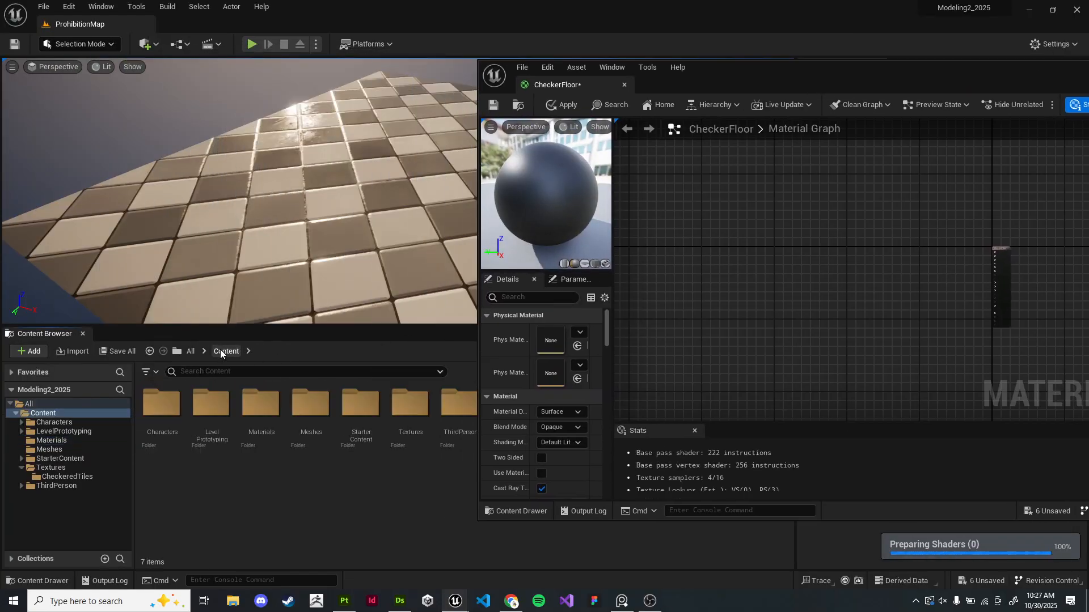
double_click(409, 404)
double_click(161, 403)
drag(715, 67, 824, 512)
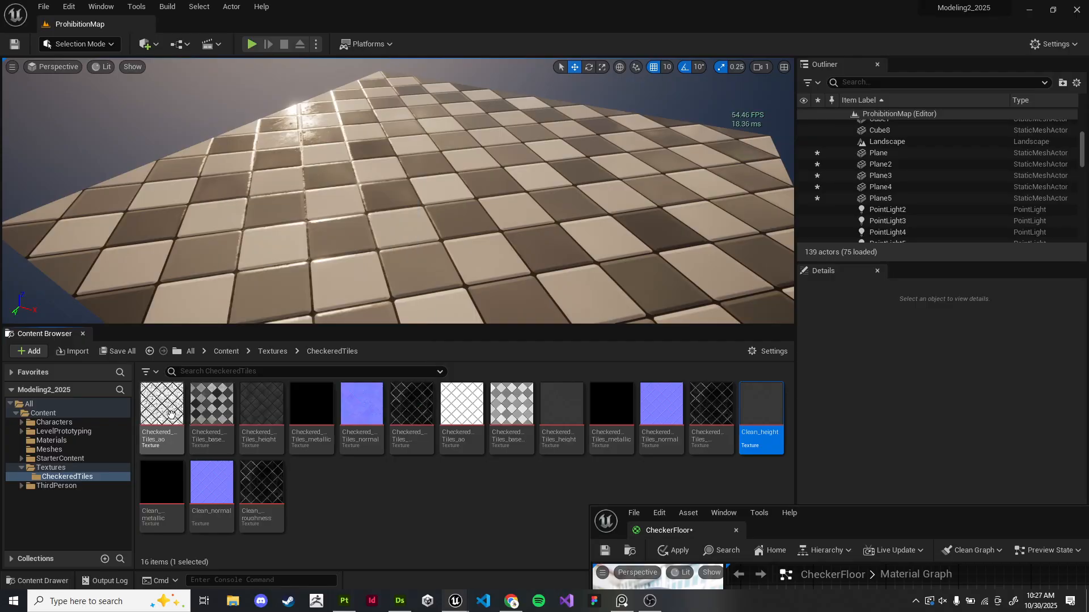
click(264, 505)
ctrl+click(162, 497)
ctrl+click(760, 419)
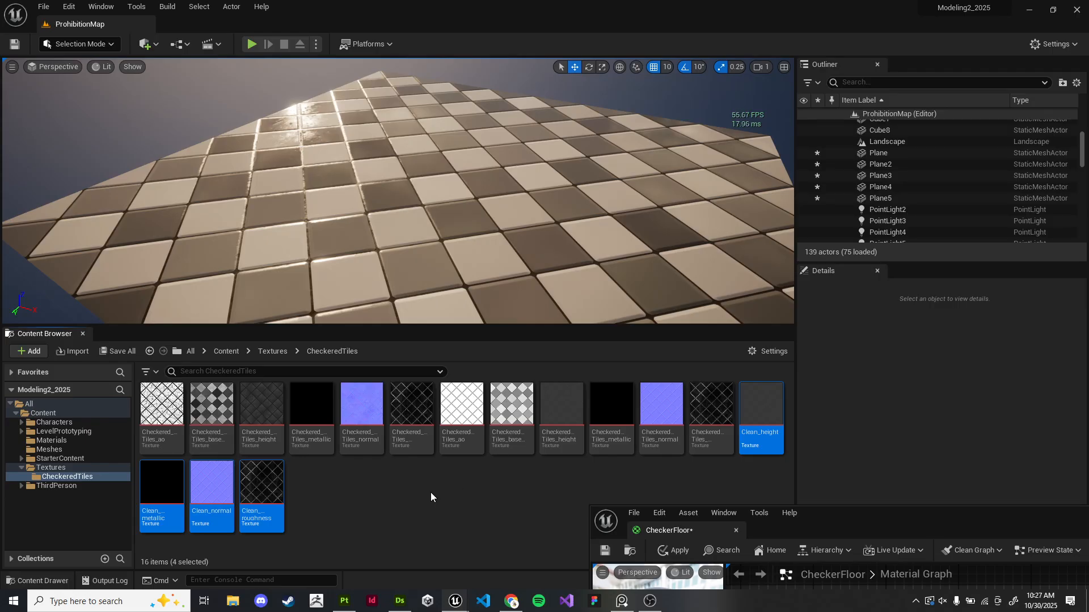
key(Delete)
click(472, 486)
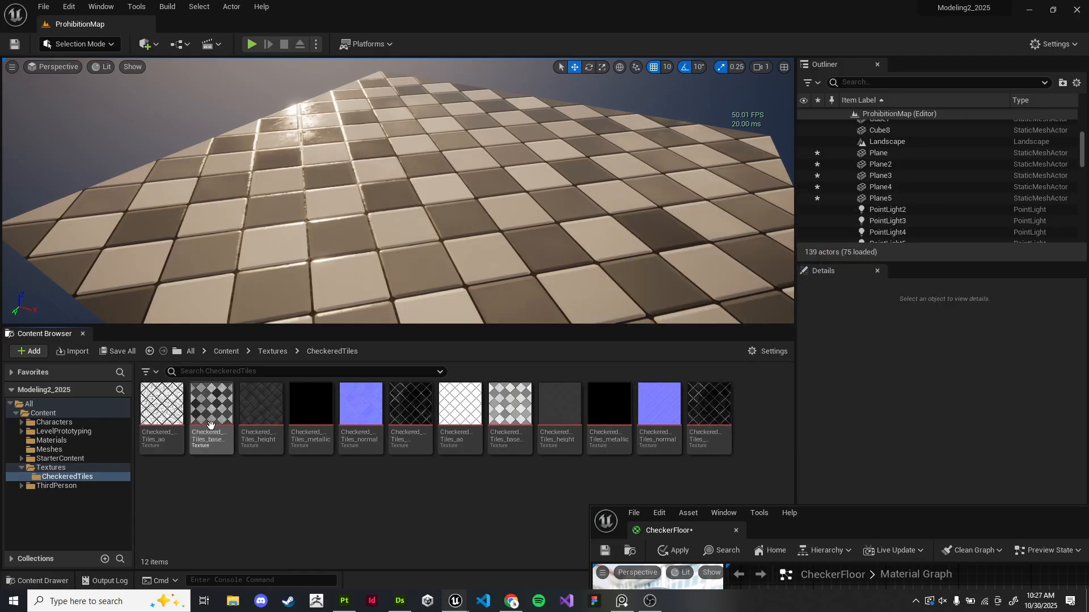
- Bring the six exported Checkered_Tiles textures into the CheckerFloor material graph and spread the samples out
drag(805, 514, 791, 88)
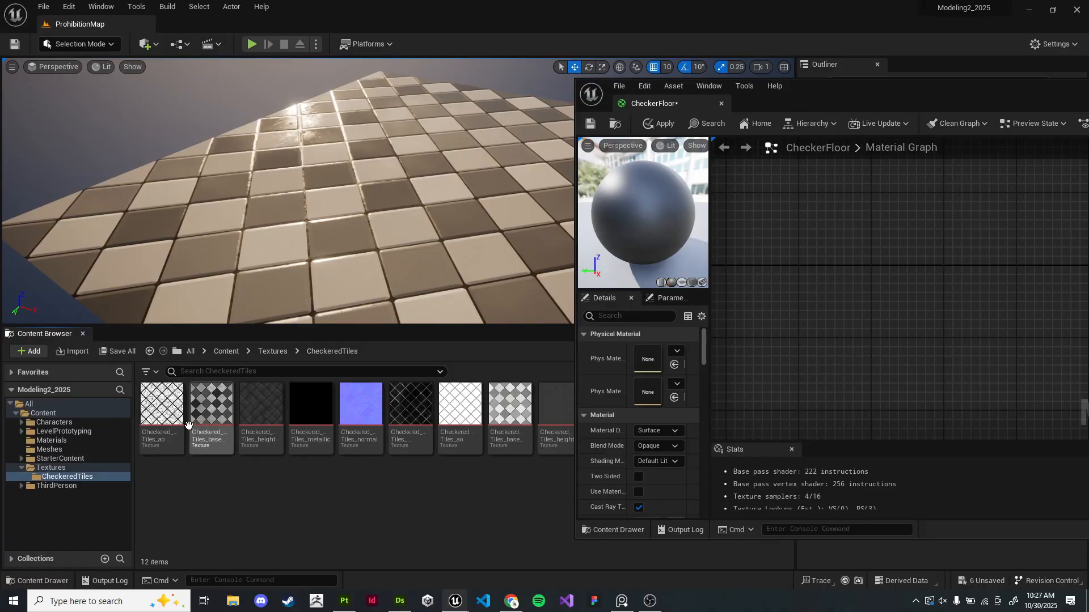
click(162, 404)
mouse_move(421, 413)
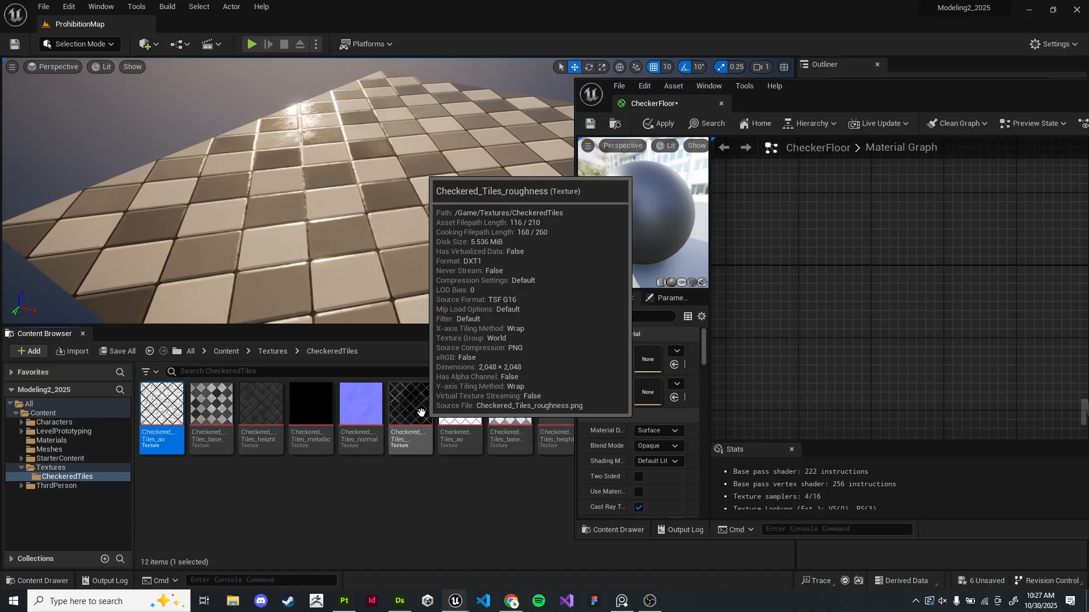
shift+click(421, 412)
drag(421, 412, 828, 304)
double_click(876, 95)
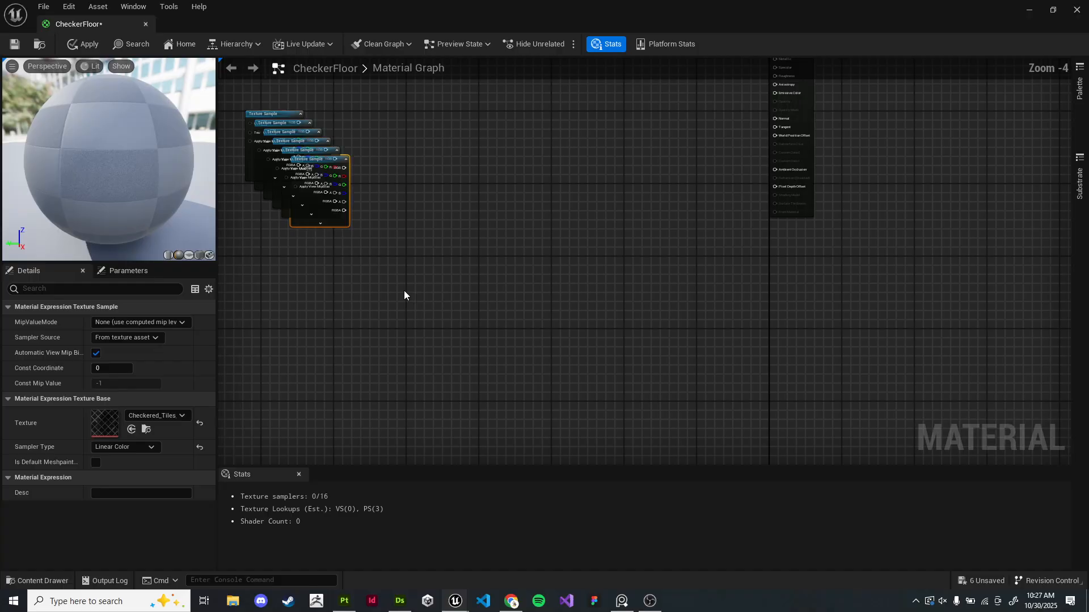
right_drag(470, 267, 486, 298)
drag(319, 307, 333, 322)
drag(274, 214, 569, 427)
click(719, 171)
scroll(701, 227, up, 4)
drag(575, 139, 321, 300)
right_drag(621, 131, 596, 231)
drag(560, 215, 279, 169)
drag(501, 159, 537, 259)
drag(561, 211, 692, 370)
click(603, 206)
drag(512, 197, 657, 360)
drag(510, 176, 582, 76)
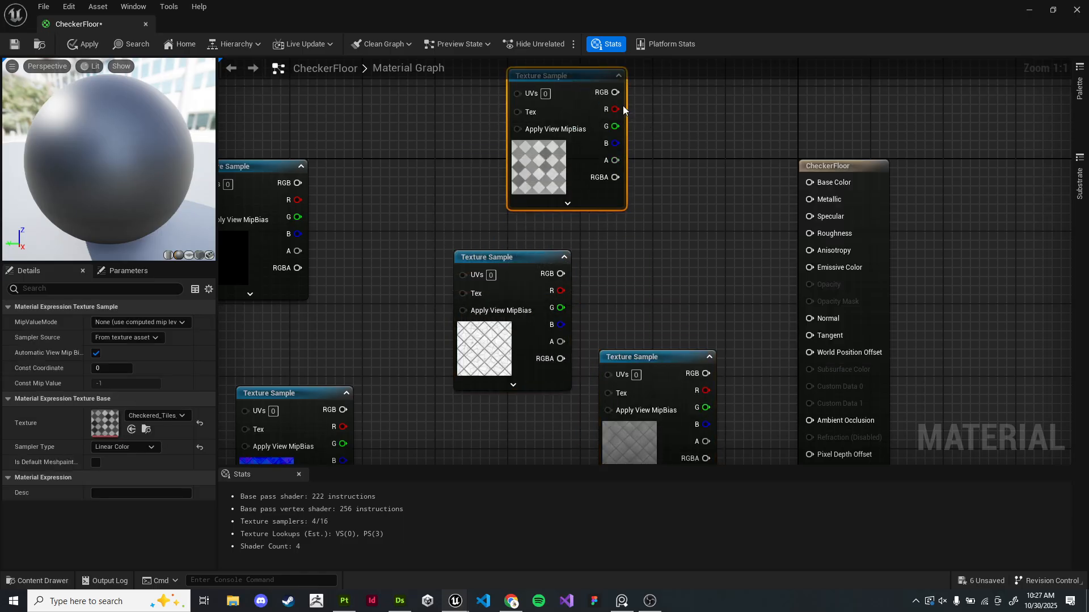
- Wire the texture samples into Base Color, Metallic, Roughness, Normal and Ambient Occlusion of the material
drag(788, 185, 809, 183)
right_drag(387, 226, 489, 164)
drag(445, 349, 911, 261)
drag(768, 313, 770, 259)
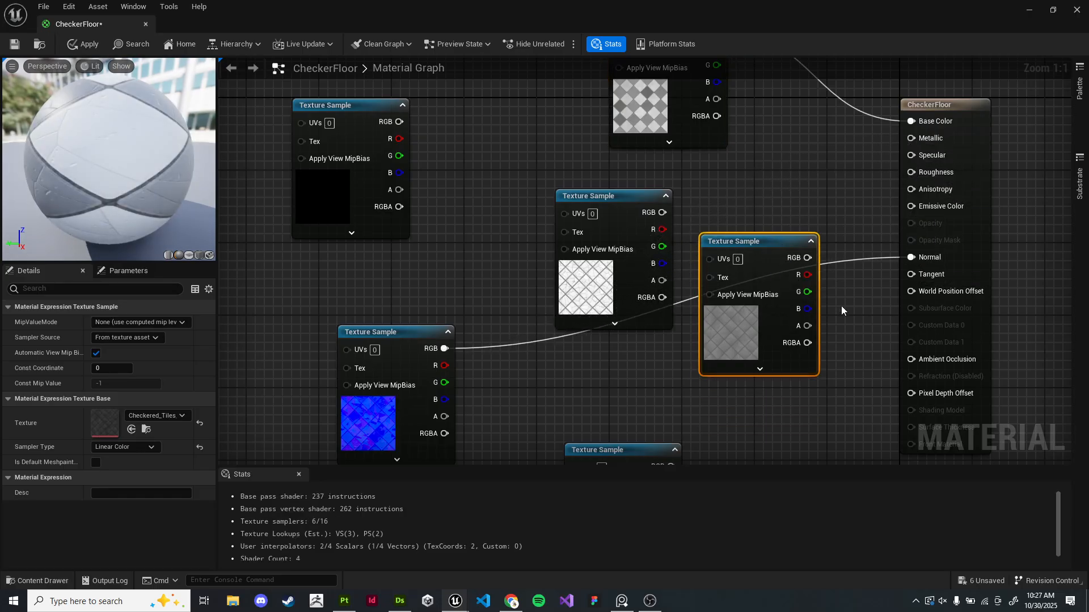
right_drag(832, 306, 775, 262)
drag(569, 169, 818, 315)
drag(510, 406, 418, 134)
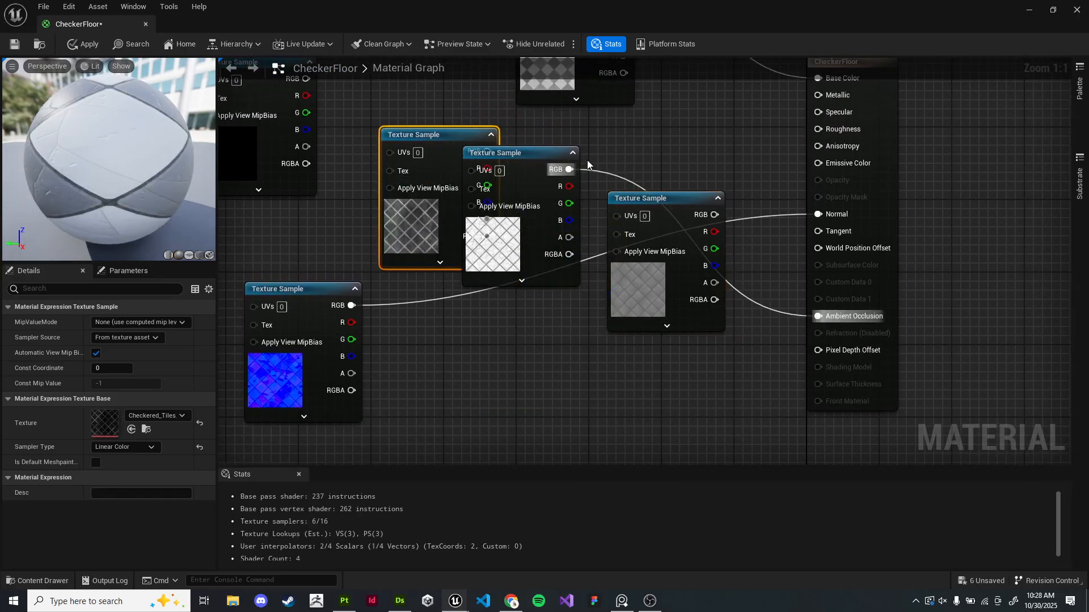
right_drag(587, 165, 566, 251)
drag(420, 219, 796, 217)
drag(658, 289, 638, 460)
right_drag(419, 286, 523, 267)
drag(349, 122, 898, 139)
- Save the CheckerFloor material and close its editor
drag(112, 187, 8, 105)
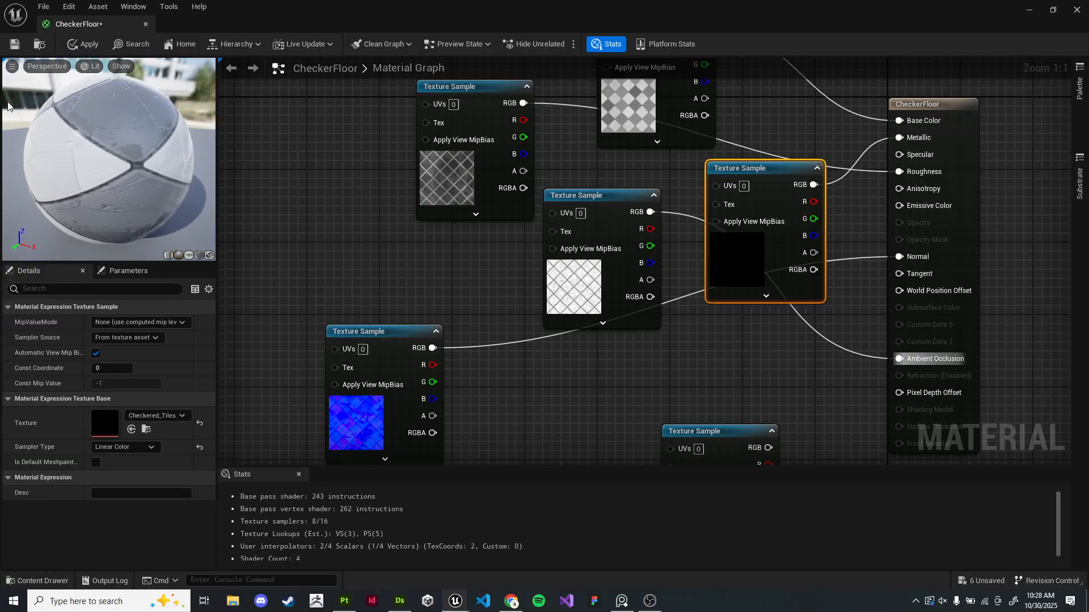
click(14, 44)
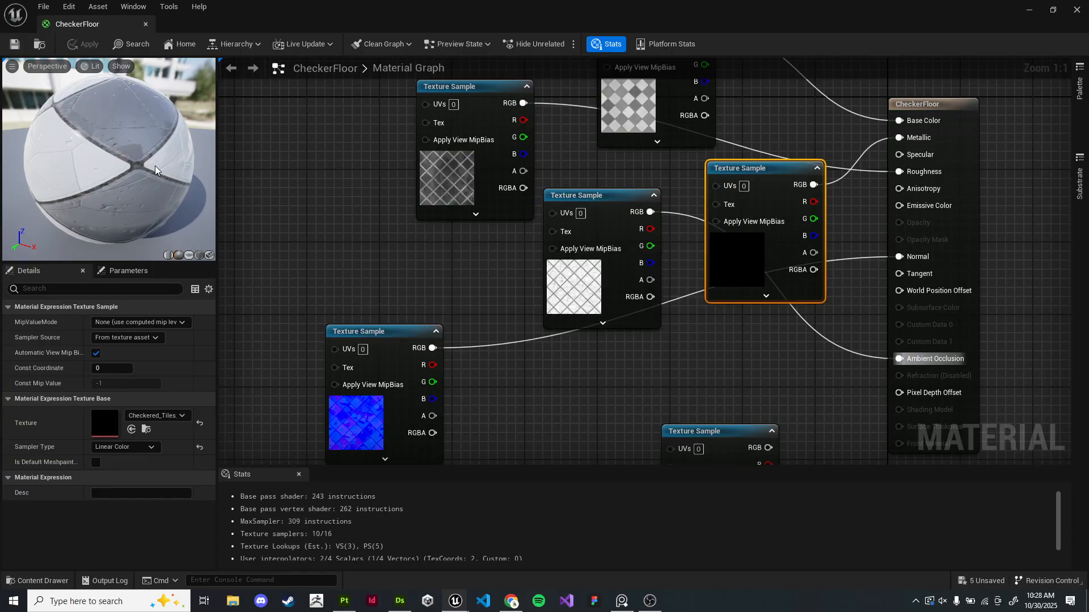
click(1079, 11)
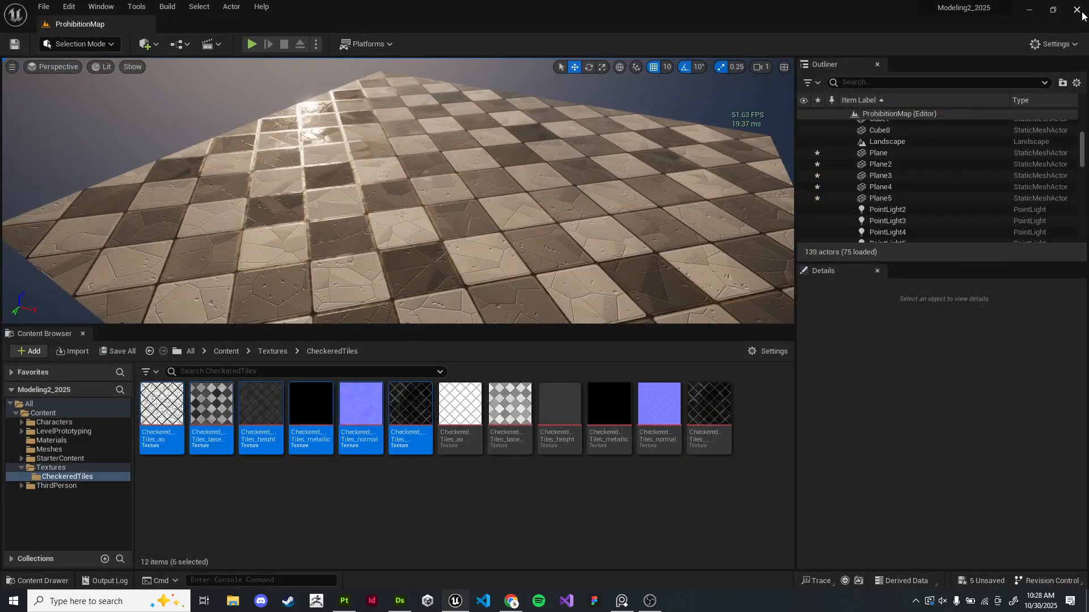
- Fly around the level viewport to examine the retextured checker floor
right_drag(399, 191, 396, 269)
key(w)
key(s)
key(w)
key(s)
key(w)
right_drag(488, 209, 153, 107)
key(s)
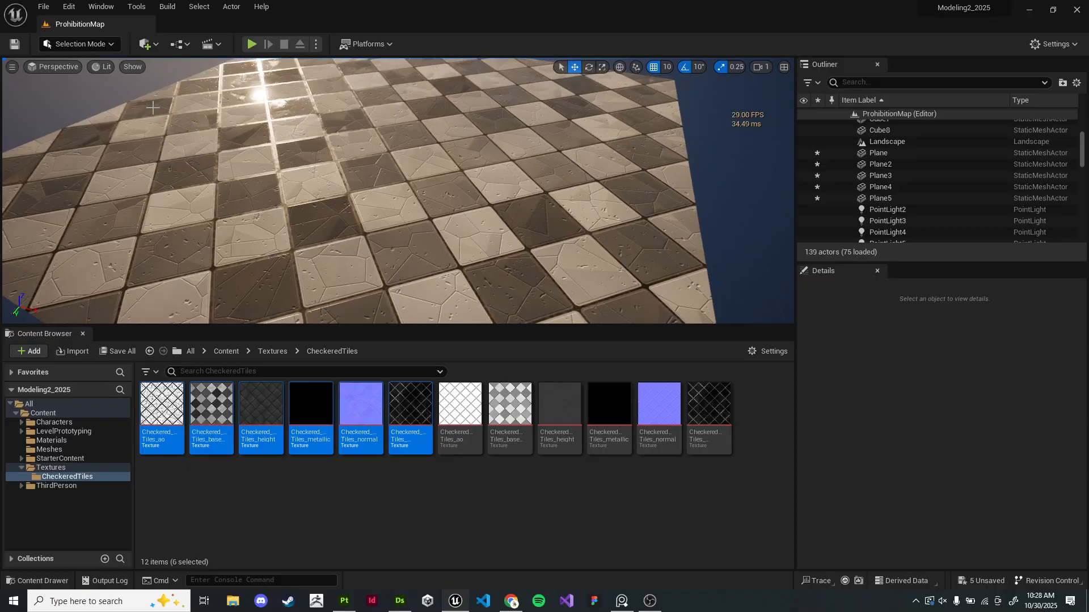
right_drag(468, 152, 489, 172)
key(w)
key(s)
key(w)
key(alt+Tab)
- Back in the Substance graph, add a Blend node fed by the Flood Fill to Gradient output
scroll(526, 276, down, 3)
middle_drag(526, 276, 611, 178)
drag(418, 449, 419, 424)
middle_drag(491, 143, 581, 233)
drag(417, 425, 392, 460)
scroll(421, 447, down, 3)
scroll(393, 460, up, 3)
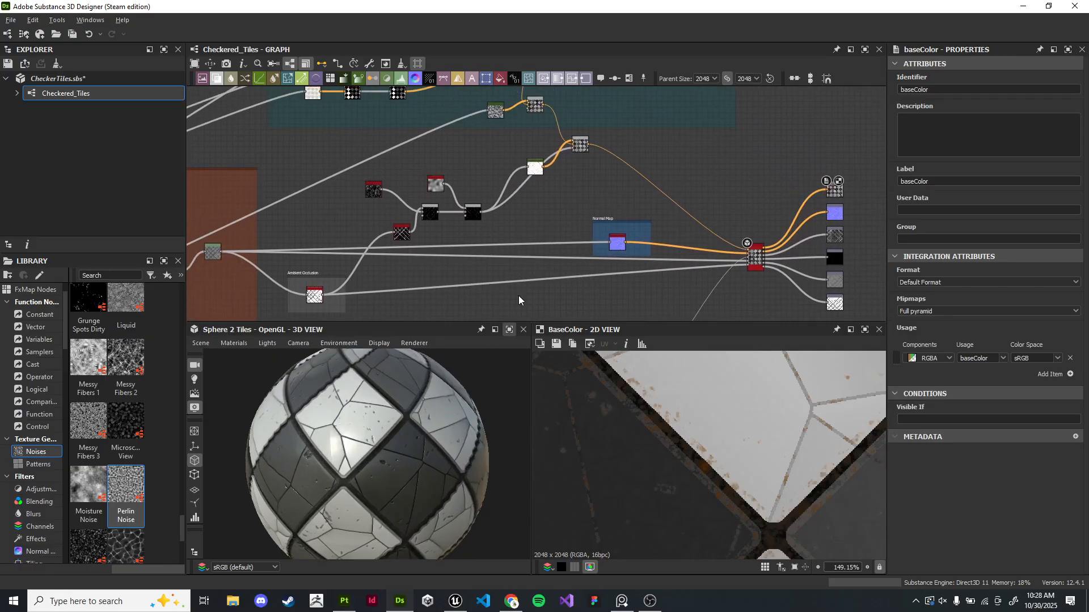
scroll(580, 202, down, 4)
middle_drag(580, 202, 753, 121)
scroll(503, 205, up, 7)
middle_drag(502, 205, 675, 168)
scroll(448, 142, up, 3)
middle_drag(448, 142, 478, 231)
scroll(400, 443, down, 4)
scroll(429, 440, up, 3)
scroll(511, 227, down, 3)
scroll(480, 231, down, 2)
middle_drag(662, 211, 641, 190)
scroll(432, 211, up, 5)
middle_drag(433, 211, 503, 204)
drag(291, 180, 576, 278)
text(blend)
key(Return)
middle_drag(464, 246, 512, 220)
scroll(391, 179, up, 2)
scroll(130, 462, down, 5)
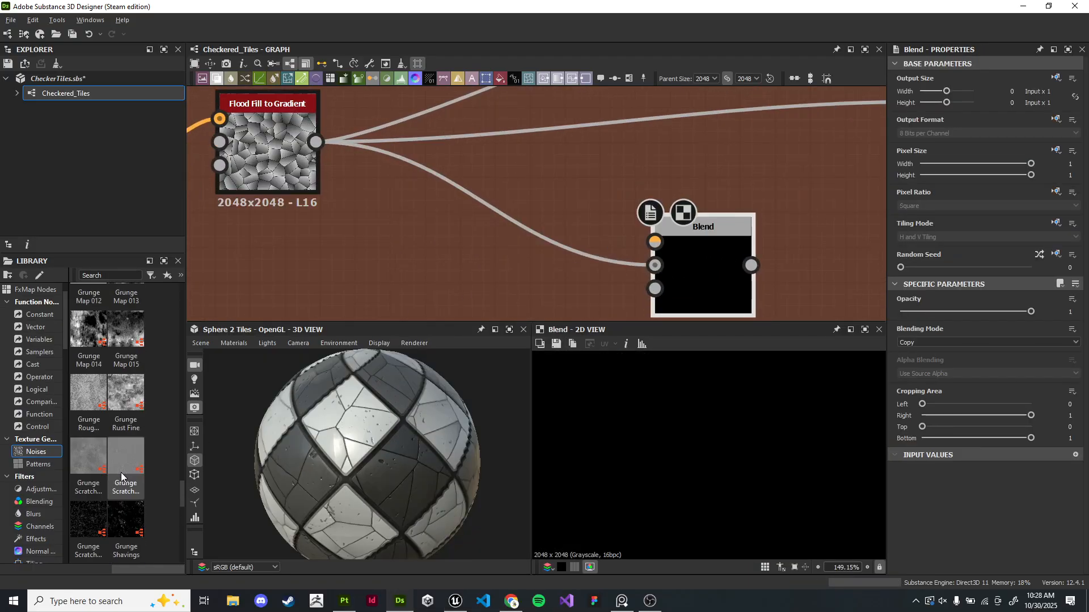
- Add a Grunge Rust Fine noise followed by a Blur node with intensity 10
scroll(117, 471, down, 3)
drag(125, 397, 382, 254)
middle_drag(418, 237, 485, 200)
drag(401, 229, 421, 274)
text(bl)
click(447, 271)
drag(968, 311, 930, 312)
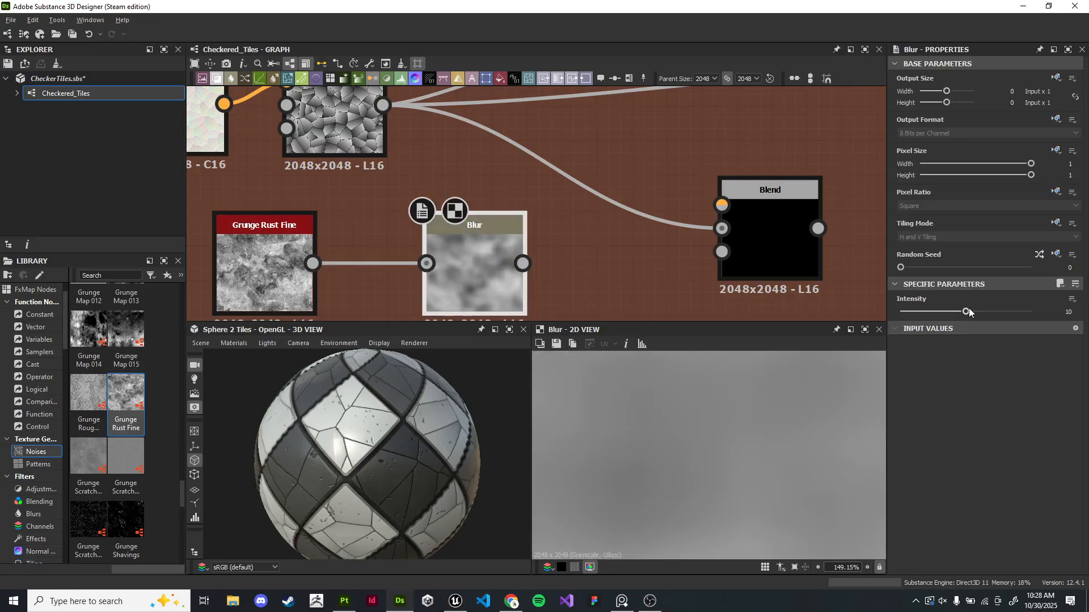
- Connect the blurred grunge to the Blend node's foreground and preview the Blend
drag(522, 263, 726, 210)
double_click(775, 240)
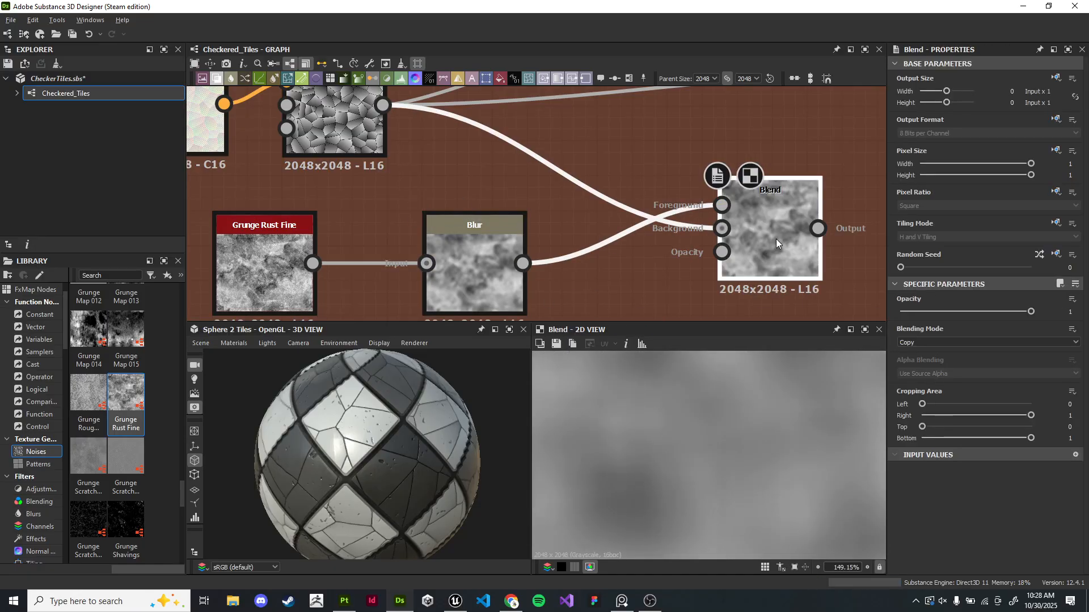
- Try several blending modes on the grunge Blend node and settle on Soft Light
middle_drag(775, 239, 694, 235)
scroll(770, 403, down, 2)
click(956, 342)
click(958, 350)
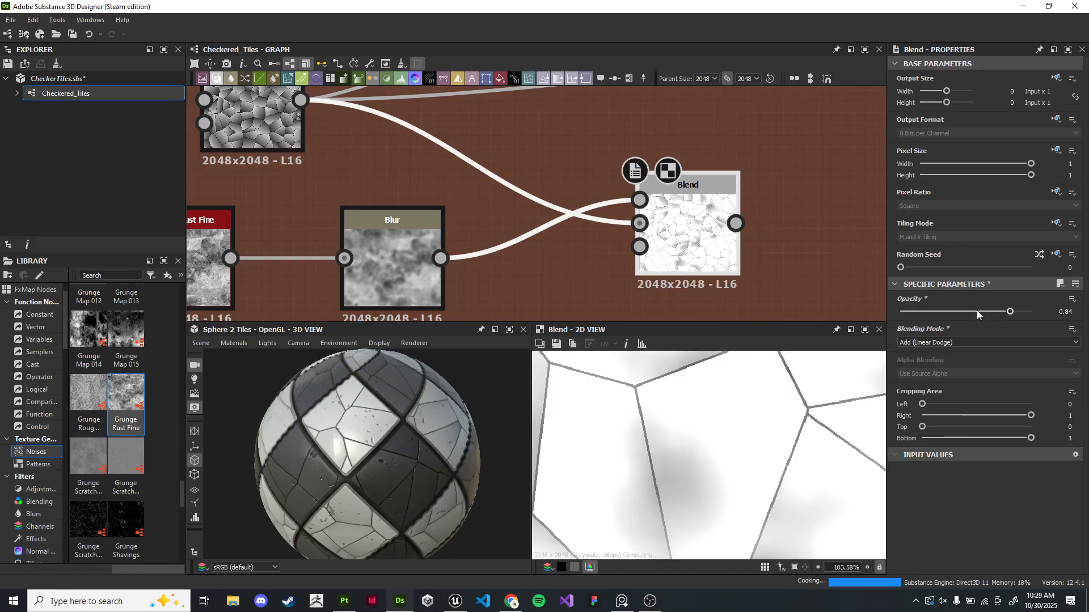
scroll(738, 438, down, 2)
scroll(717, 437, up, 5)
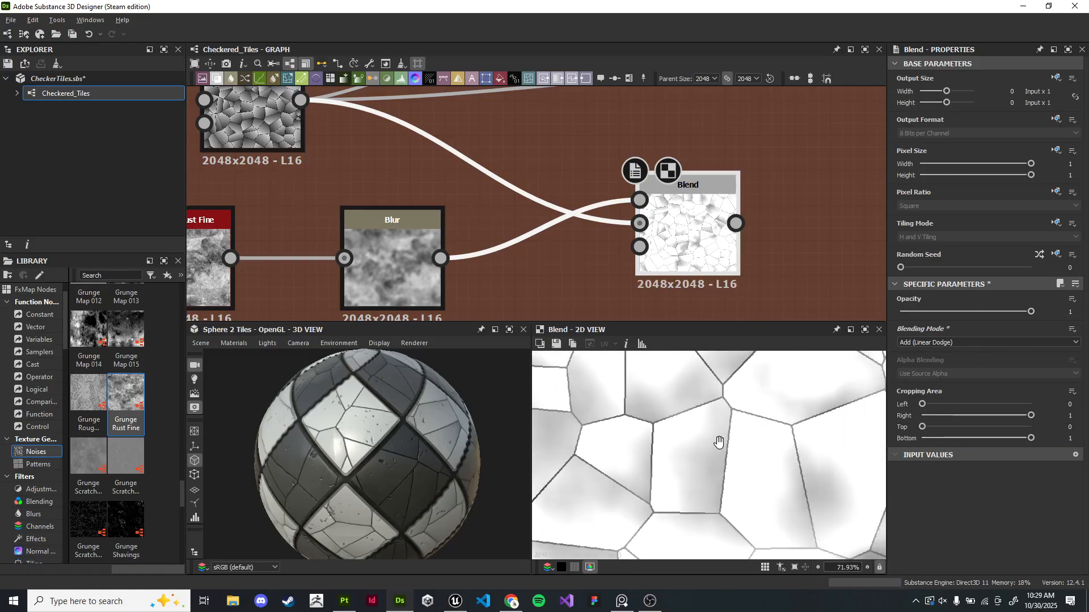
click(981, 343)
click(942, 375)
click(943, 341)
click(925, 351)
scroll(924, 346, down, 3)
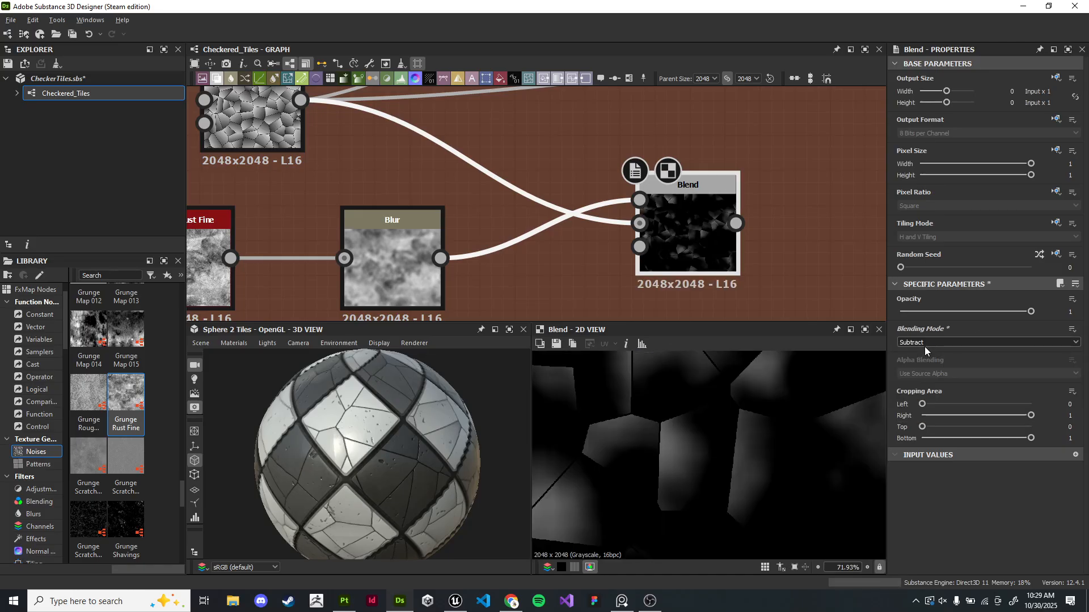
scroll(924, 346, up, 1)
scroll(924, 346, down, 5)
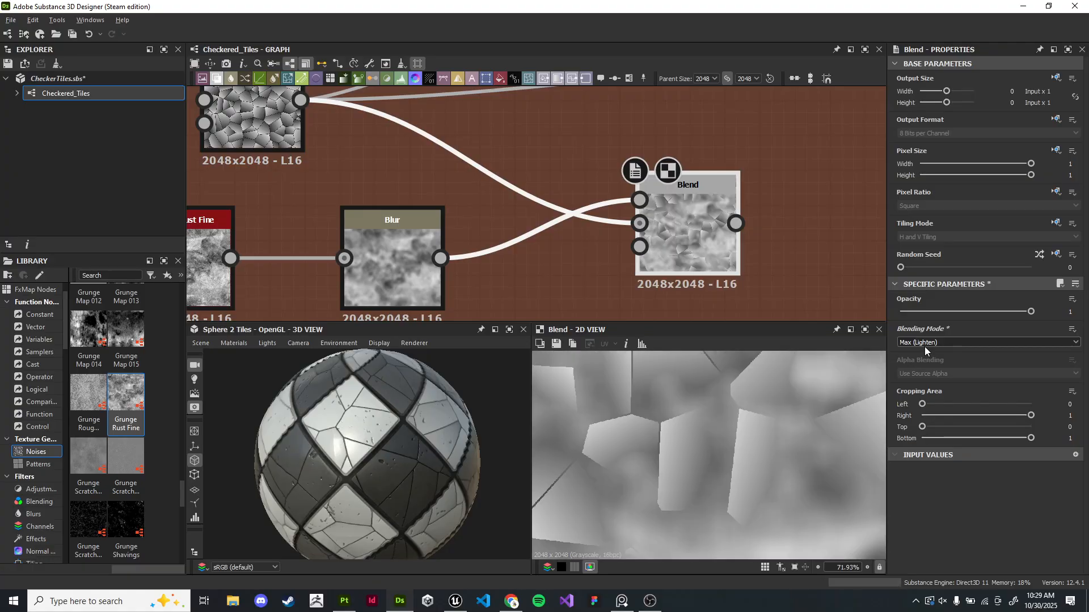
scroll(925, 345, down, 3)
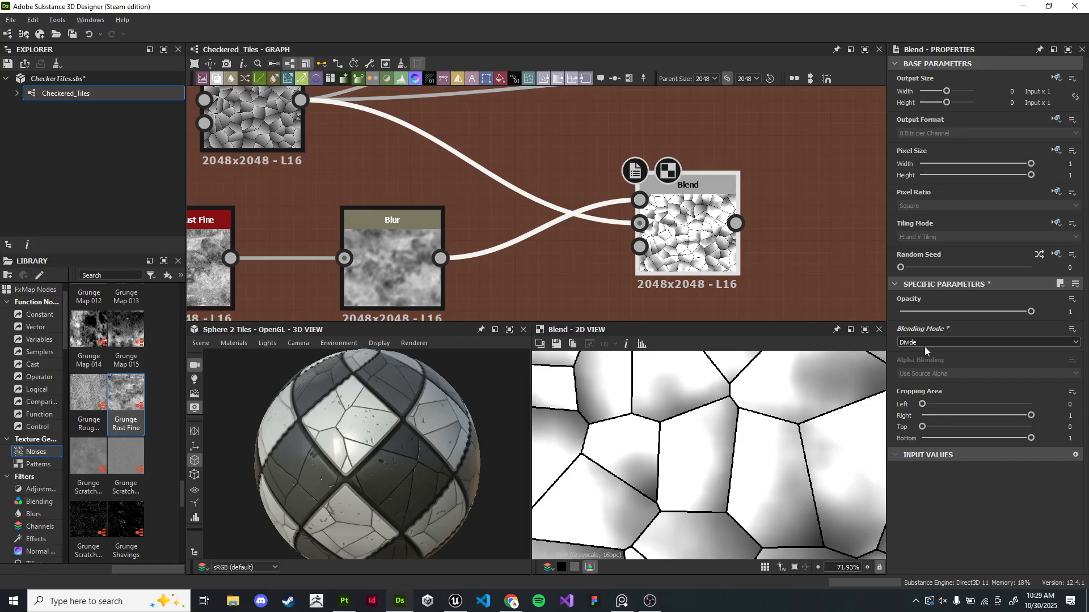
scroll(924, 346, down, 1)
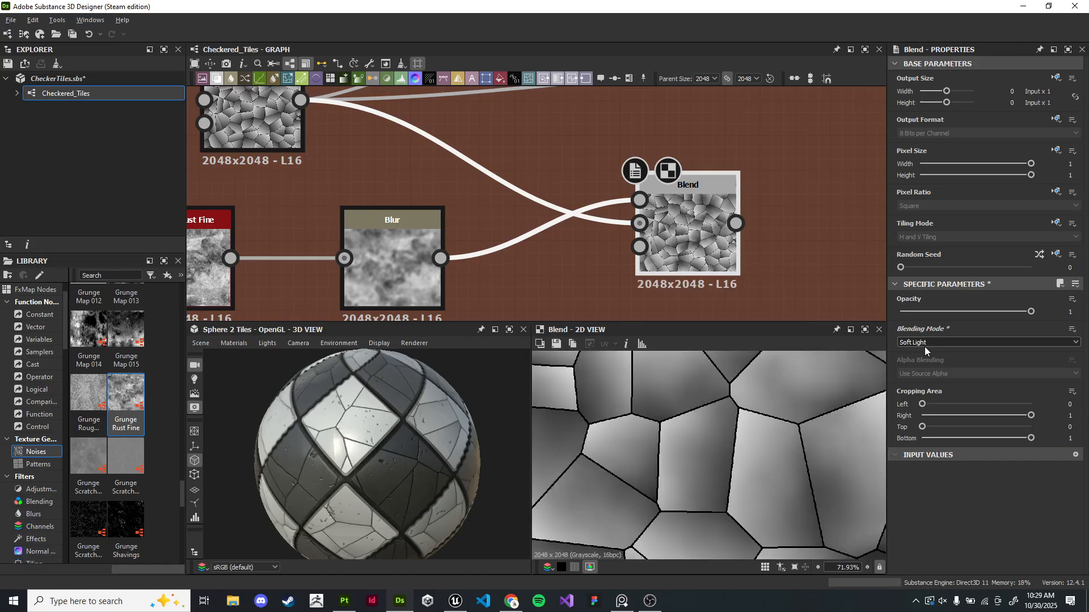
scroll(357, 177, down, 1)
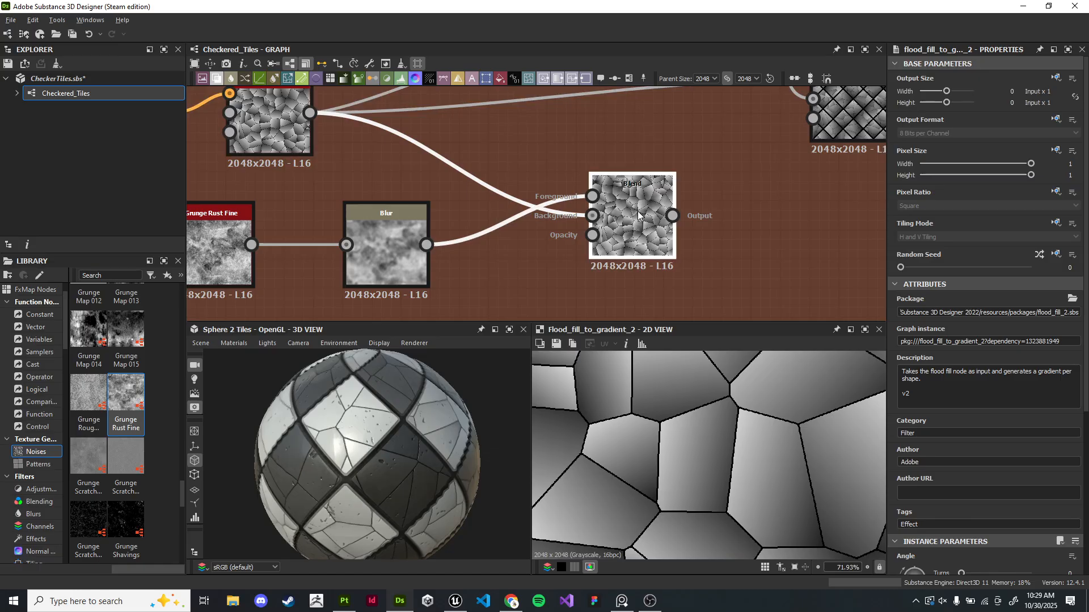
scroll(760, 430, down, 4)
scroll(760, 429, down, 7)
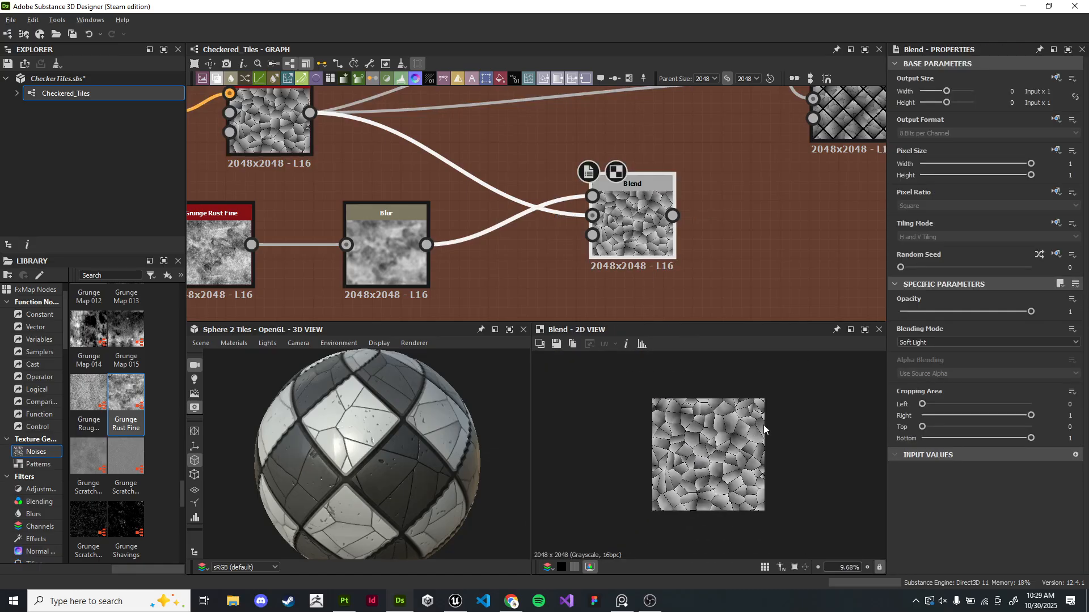
- Navigate the graph to find and preview the existing Blend chain feeding the Gradient Map
scroll(539, 228, down, 2)
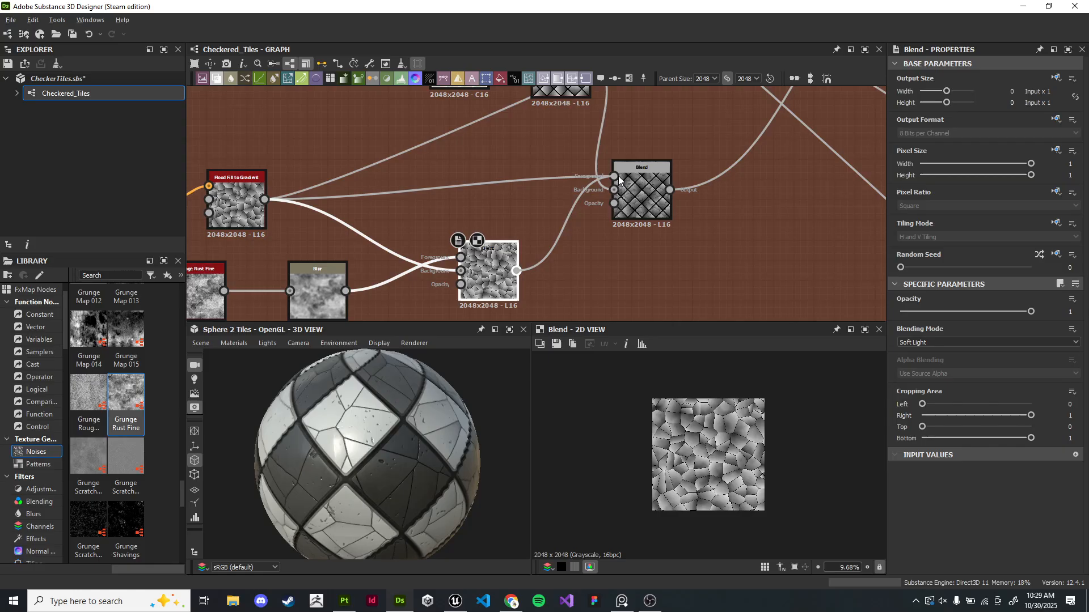
drag(618, 176, 615, 176)
drag(436, 408, 430, 437)
scroll(403, 475, down, 3)
scroll(416, 448, up, 3)
scroll(652, 170, down, 5)
middle_drag(706, 111, 533, 240)
scroll(650, 205, up, 4)
middle_drag(651, 204, 456, 194)
scroll(456, 194, down, 4)
middle_drag(648, 183, 392, 278)
scroll(481, 231, up, 4)
middle_drag(460, 234, 527, 206)
middle_drag(618, 168, 467, 214)
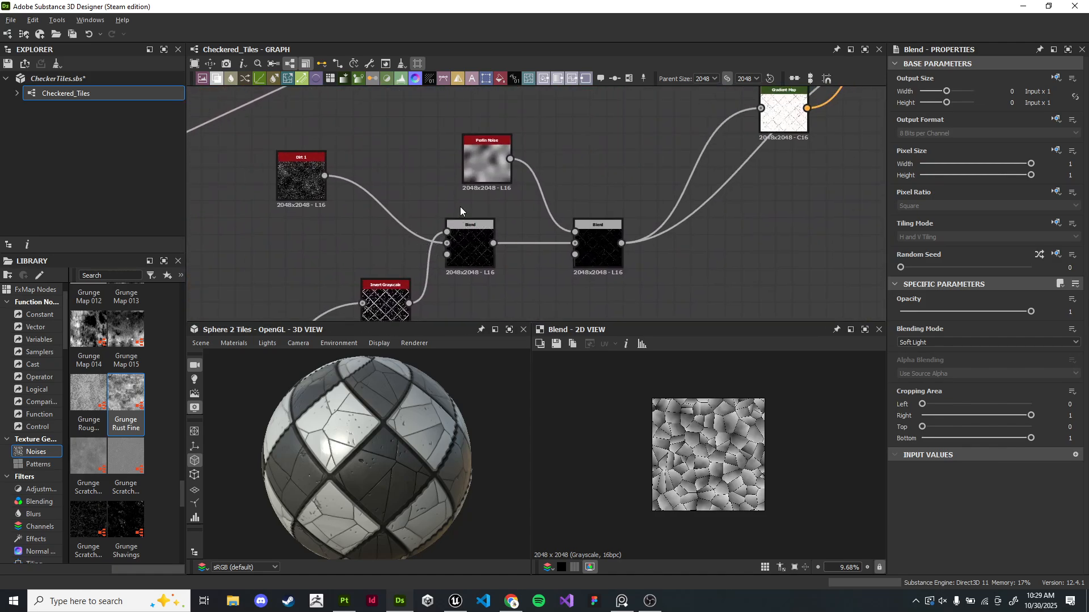
double_click(614, 264)
- Add a new Blend node fed from the output of the last Blend in that chain
scroll(710, 370, up, 4)
middle_drag(567, 309, 567, 173)
right_click(559, 182)
middle_drag(706, 128, 482, 319)
scroll(525, 300, up, 2)
middle_drag(573, 196, 650, 135)
drag(452, 242, 544, 268)
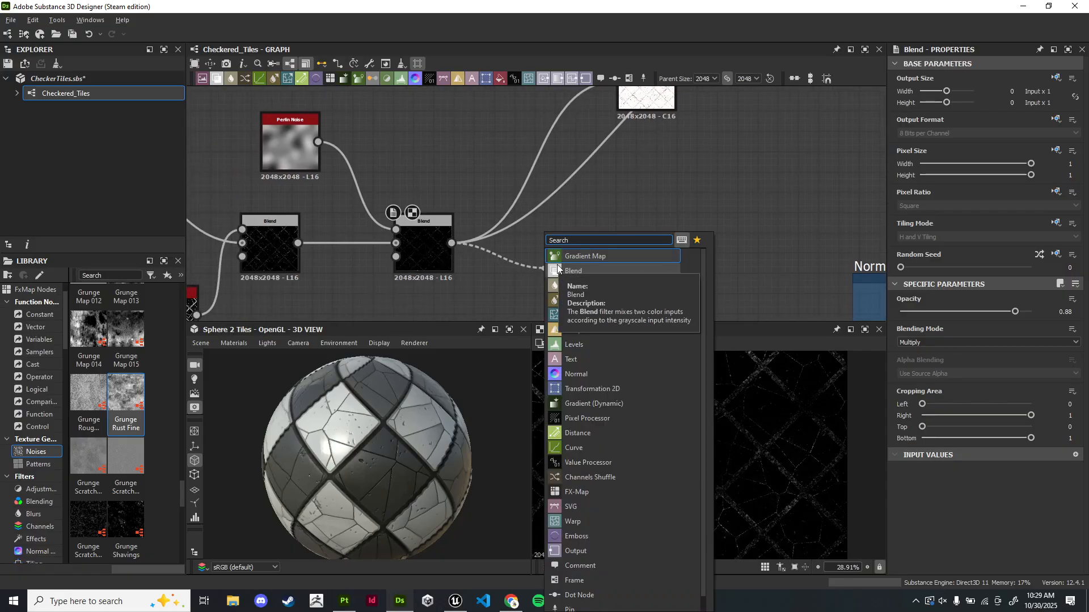
click(557, 269)
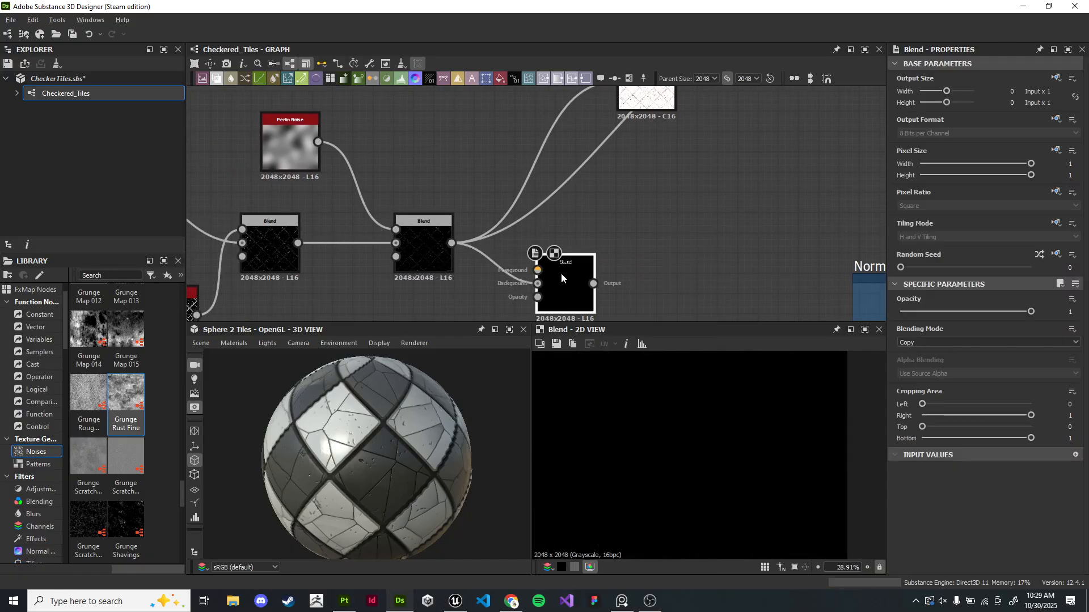
- Position the new Blend and add a Grunge Scratches Dirty noise node beside it
middle_drag(564, 273, 613, 192)
middle_drag(470, 234, 488, 205)
scroll(131, 432, up, 8)
scroll(172, 447, down, 10)
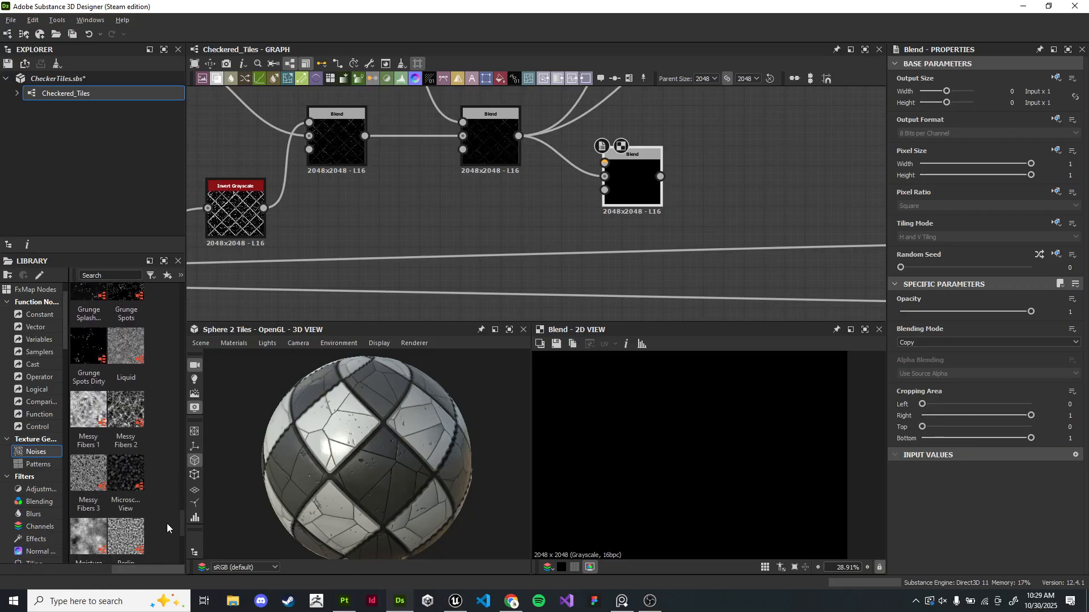
scroll(130, 471, up, 8)
scroll(132, 469, up, 10)
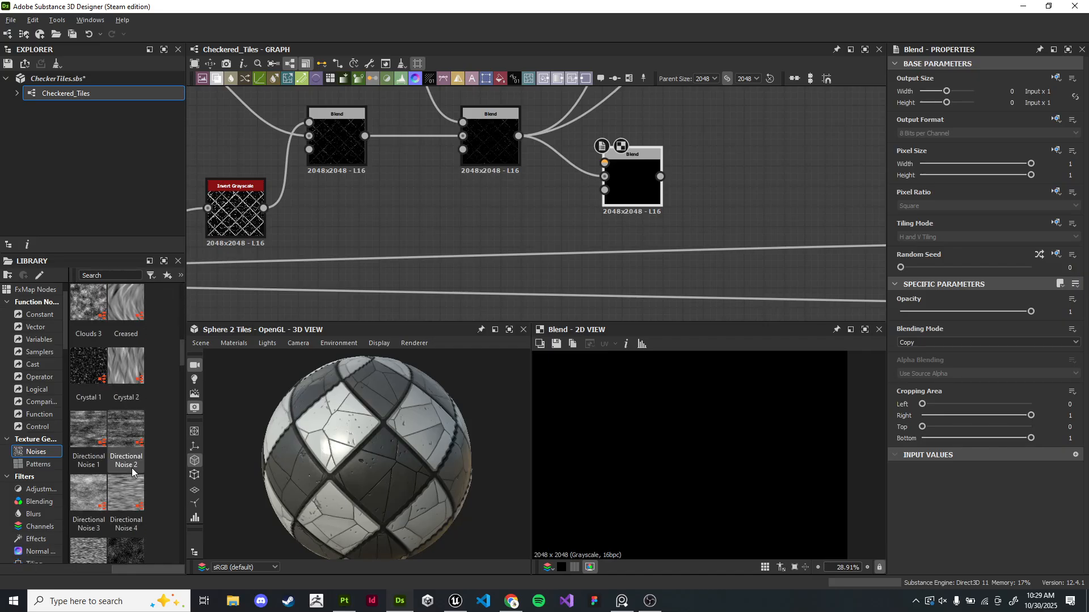
scroll(131, 468, down, 3)
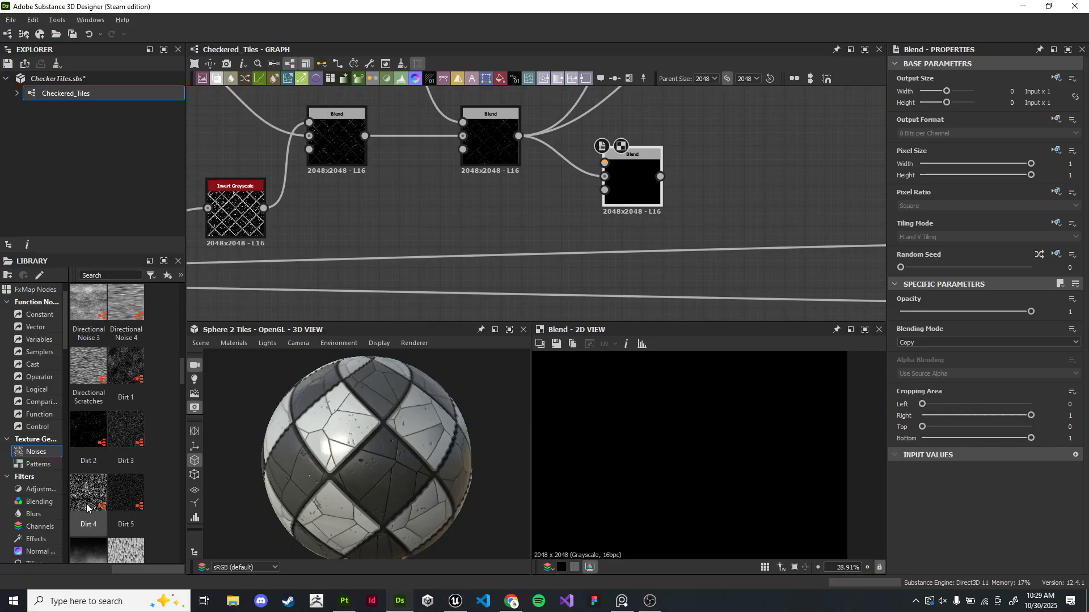
scroll(87, 506, down, 10)
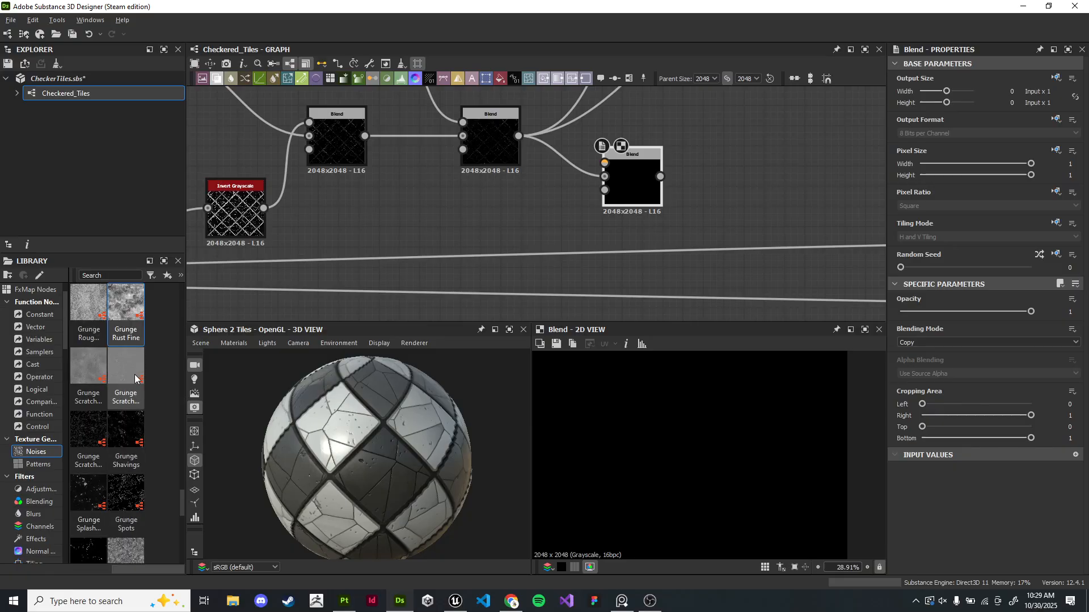
drag(80, 372, 413, 208)
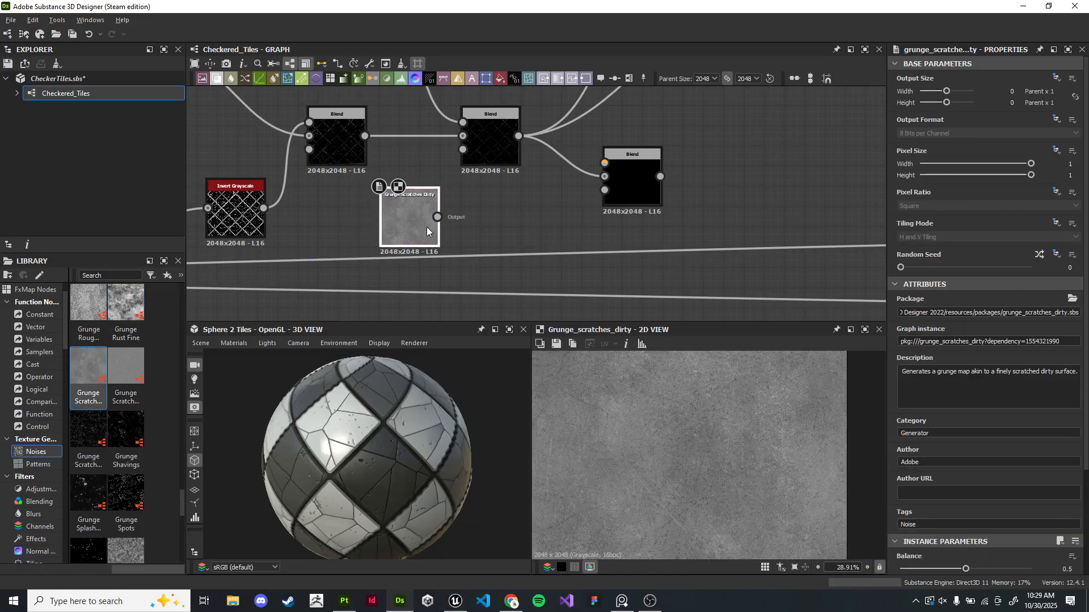
- Connect the previous Blend to the new Blend's foreground and Grunge Scratches Dirty to its background
scroll(578, 295, up, 1)
middle_drag(443, 217, 390, 236)
drag(381, 220, 557, 154)
click(591, 196)
middle_drag(590, 195, 583, 253)
scroll(581, 250, down, 2)
scroll(539, 217, up, 4)
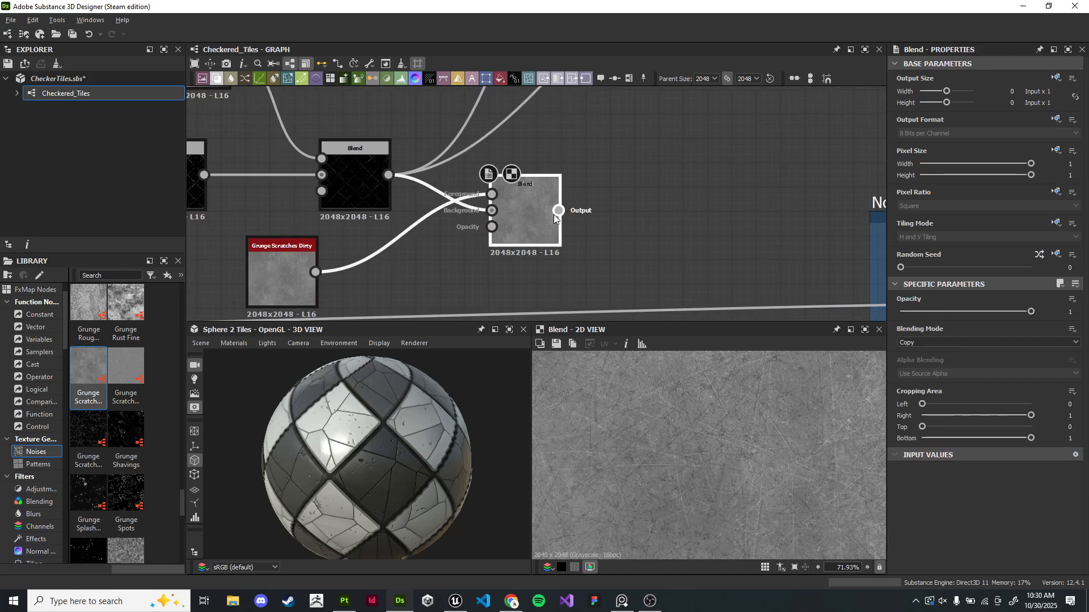
click(935, 343)
drag(316, 158, 464, 186)
drag(210, 297, 464, 208)
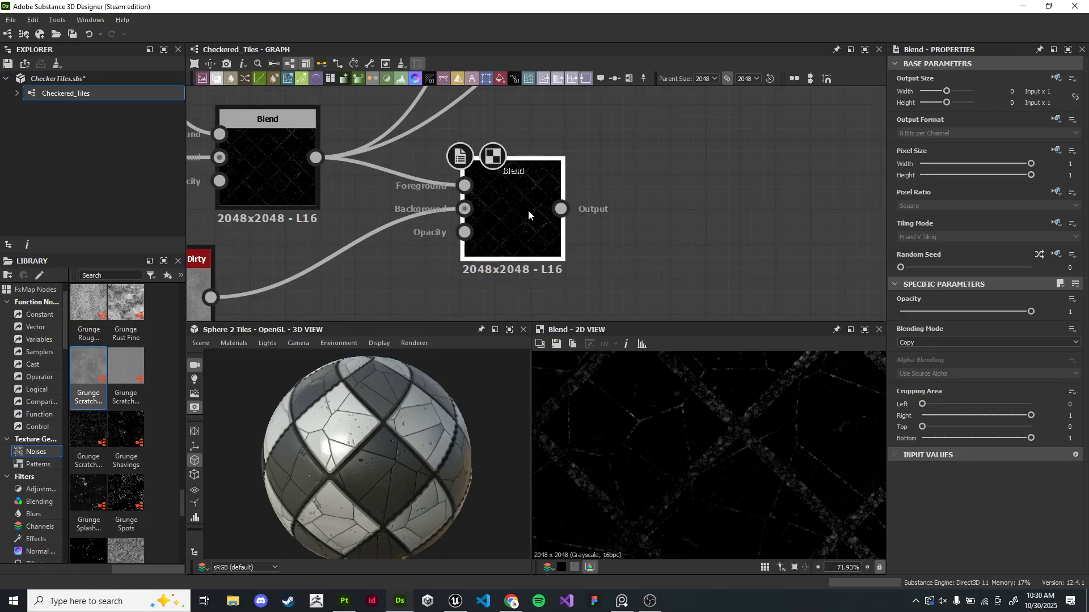
- Set the new Blend's blending mode to Add (Linear Dodge) with full opacity
click(928, 341)
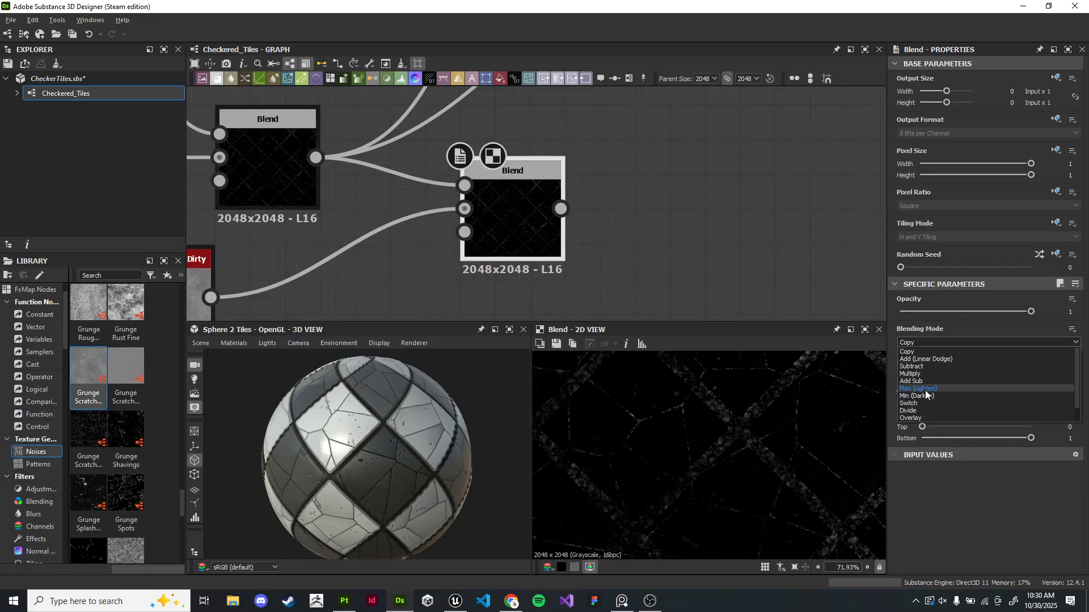
click(926, 390)
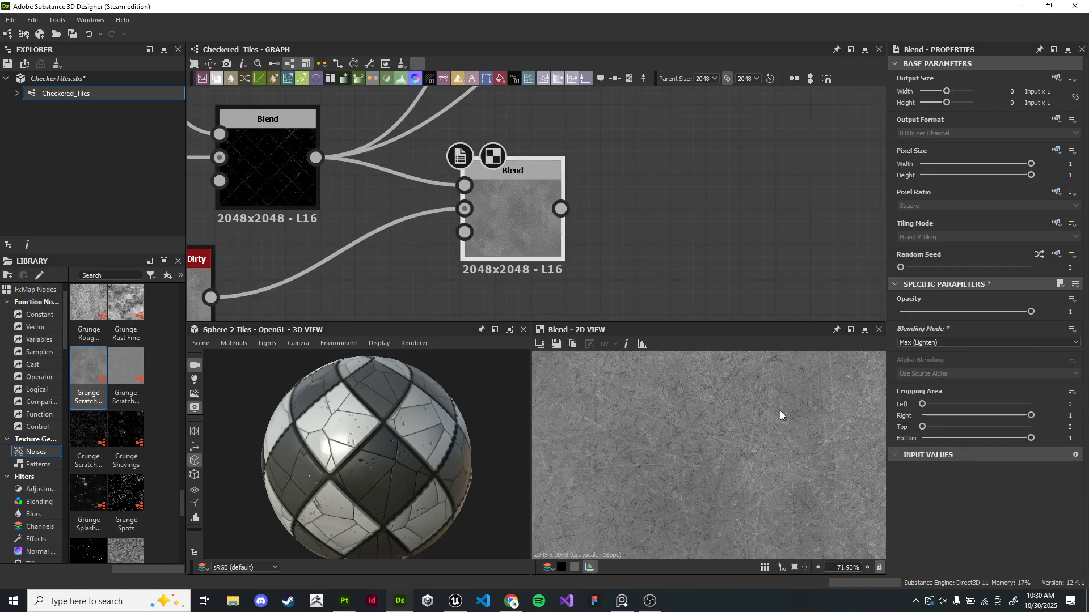
click(952, 342)
click(928, 353)
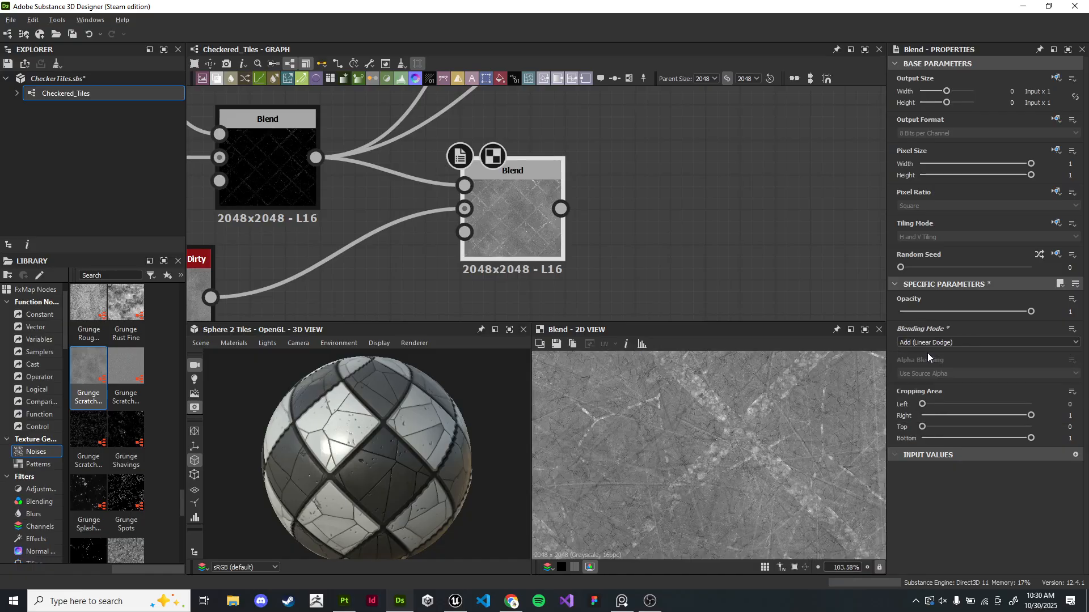
drag(1028, 309, 1054, 301)
scroll(697, 302, down, 2)
- Connect the new Blend's output to the Gradient Map input and move a gradient key to the far right
scroll(723, 444, down, 5)
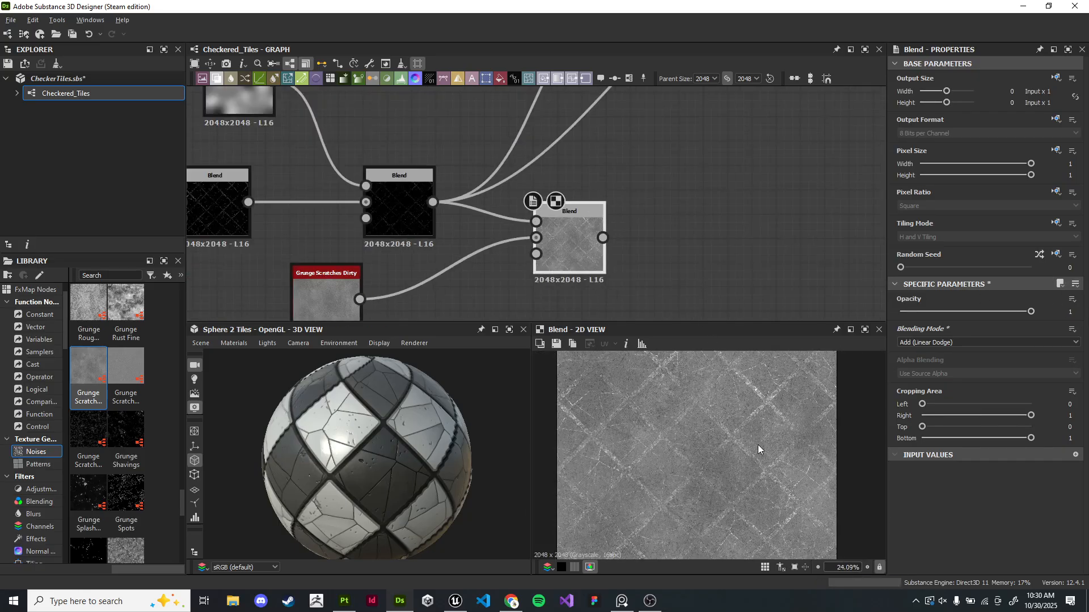
scroll(757, 445, up, 3)
scroll(658, 266, up, 1)
scroll(609, 186, down, 1)
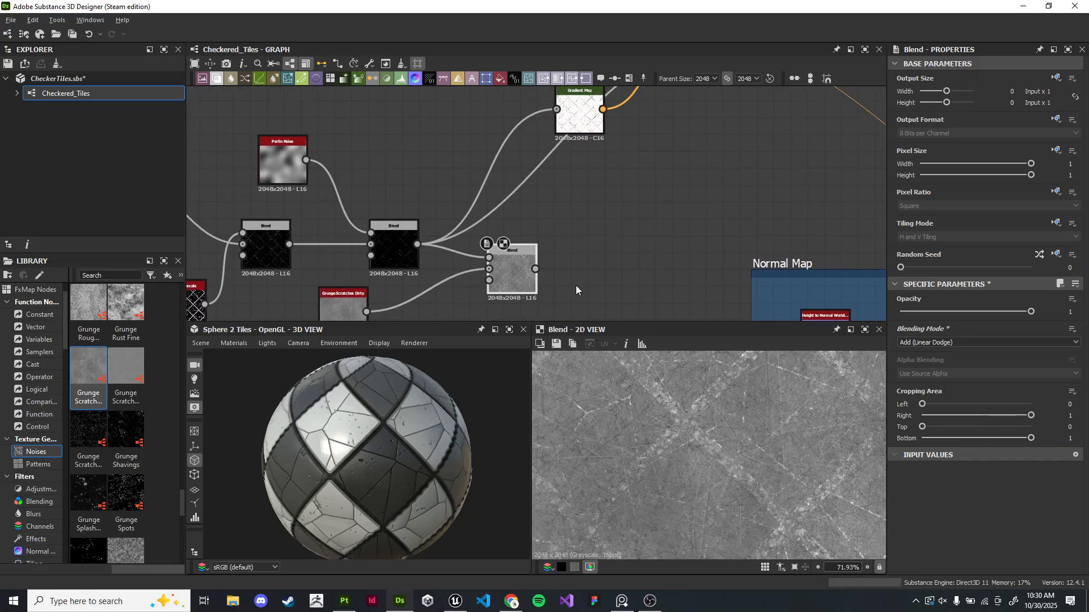
drag(390, 253, 368, 250)
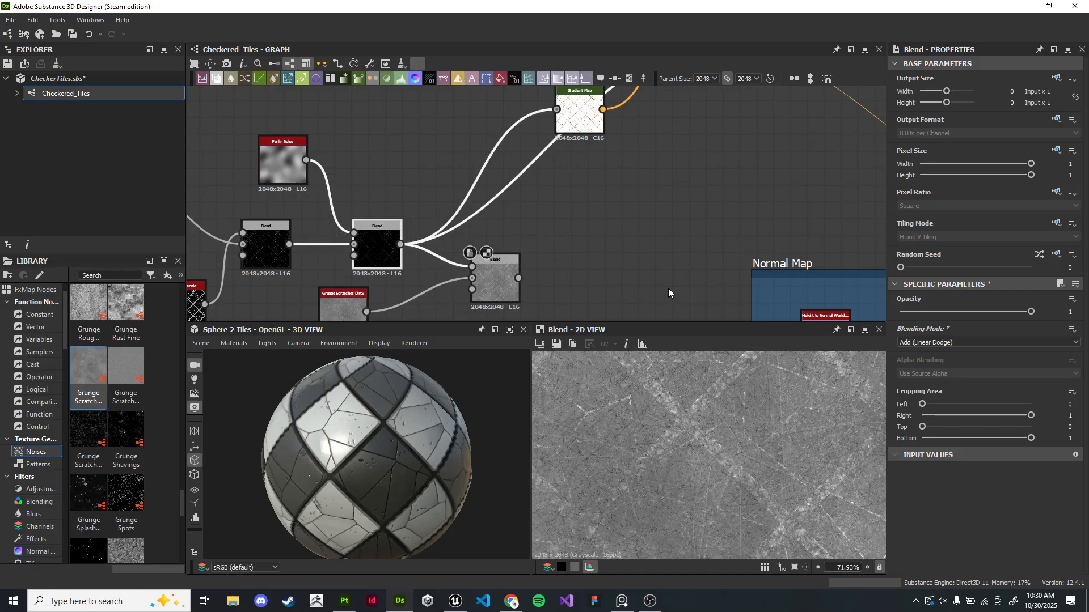
scroll(746, 432, down, 3)
mouse_move(652, 259)
middle_down()
mouse_move(658, 281)
mouse_move(665, 263)
middle_up()
drag(531, 282, 534, 228)
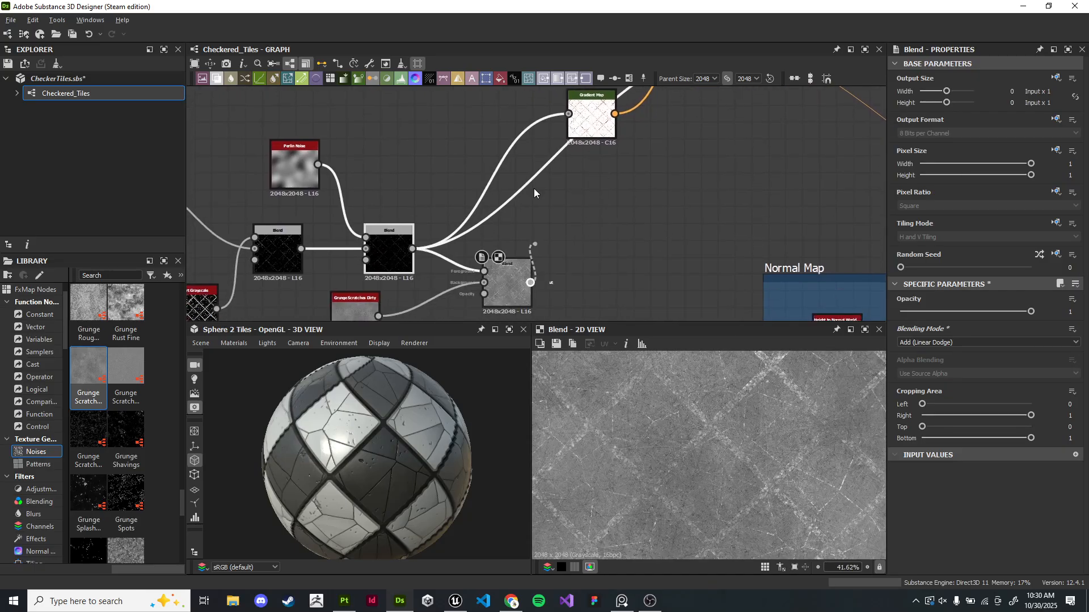
drag(586, 125, 587, 120)
double_click(586, 120)
drag(950, 388, 1077, 392)
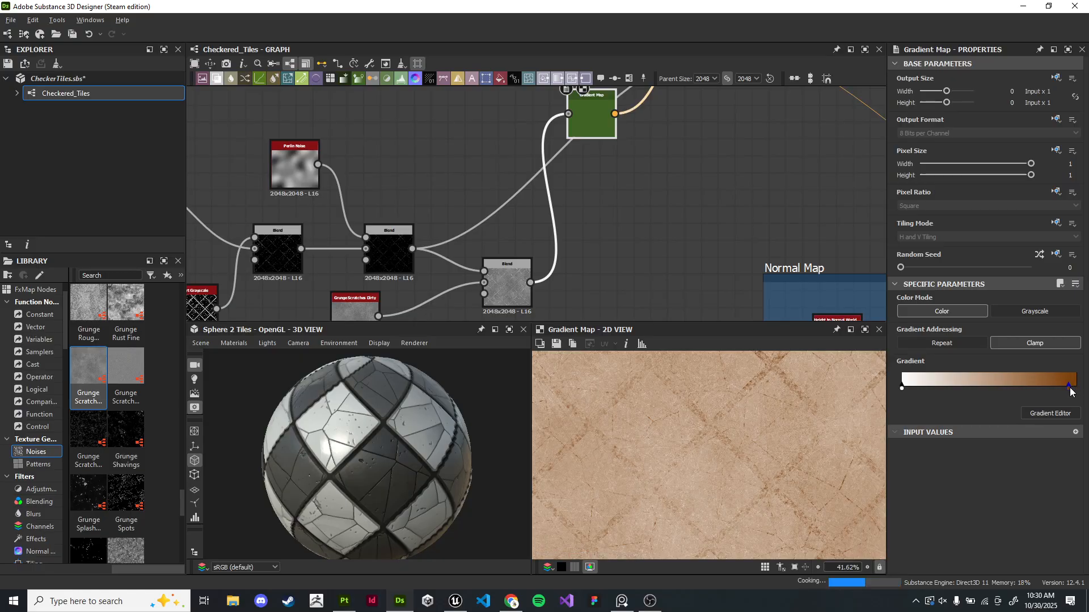
- Reconnect the Gradient Map into the checker Blend's foreground and delete the old link
scroll(744, 211, down, 1)
middle_drag(743, 210, 662, 306)
scroll(646, 267, up, 2)
double_click(650, 170)
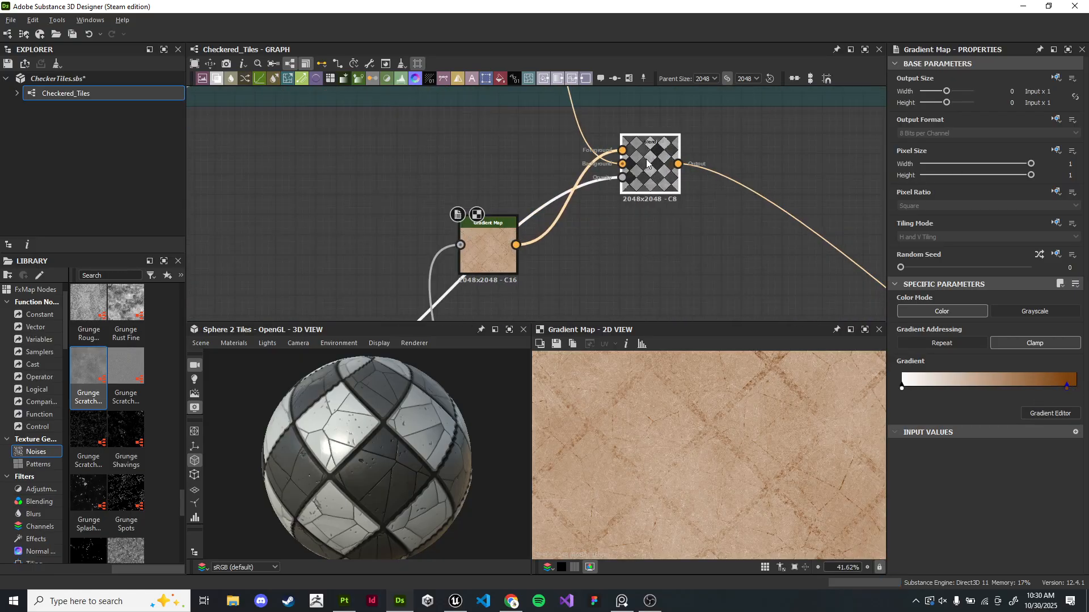
drag(488, 252, 509, 212)
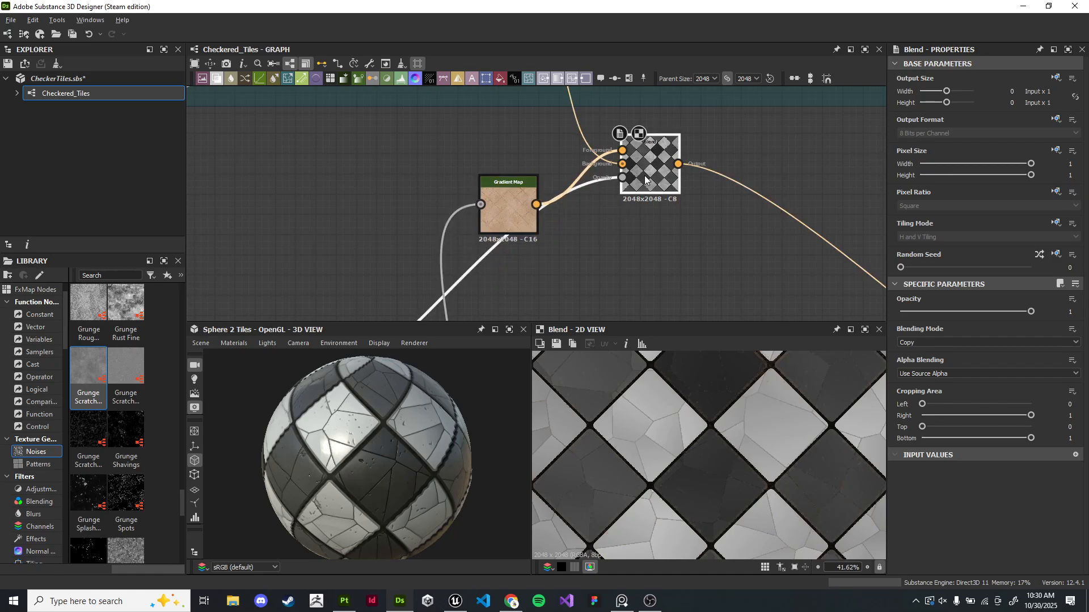
click(998, 343)
click(703, 264)
middle_drag(591, 250, 626, 186)
scroll(624, 187, down, 2)
click(634, 138)
key(Delete)
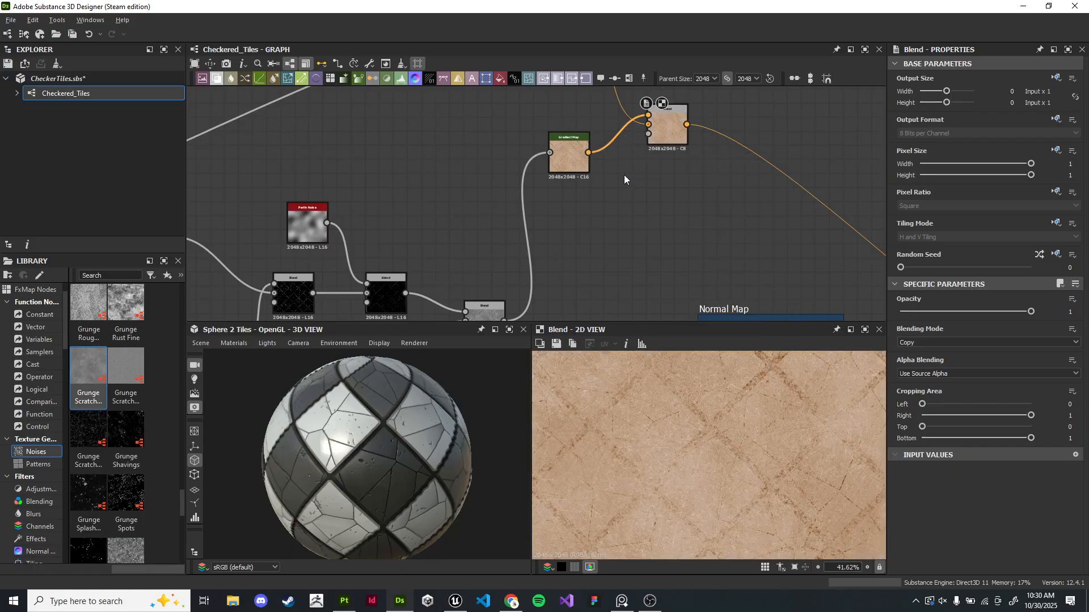
- Set the checker Blend's blending mode to Add Sub with a low opacity
middle_drag(665, 175, 634, 278)
scroll(634, 278, up, 1)
scroll(634, 278, up, 2)
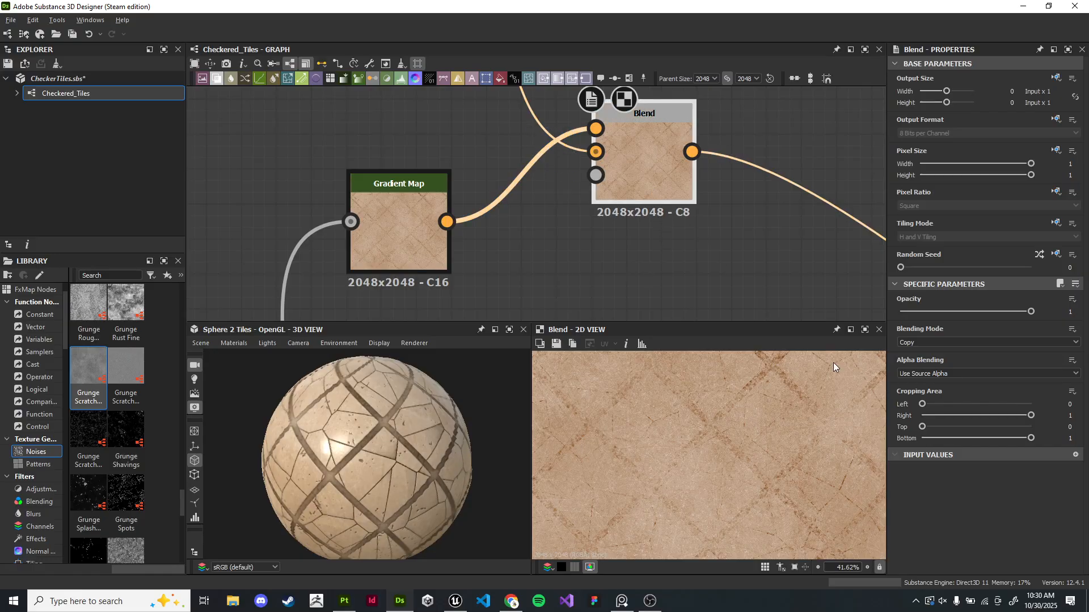
drag(1010, 311, 913, 313)
click(931, 342)
click(923, 352)
drag(901, 311, 913, 314)
click(927, 342)
click(930, 358)
key(Down)
key(Down)
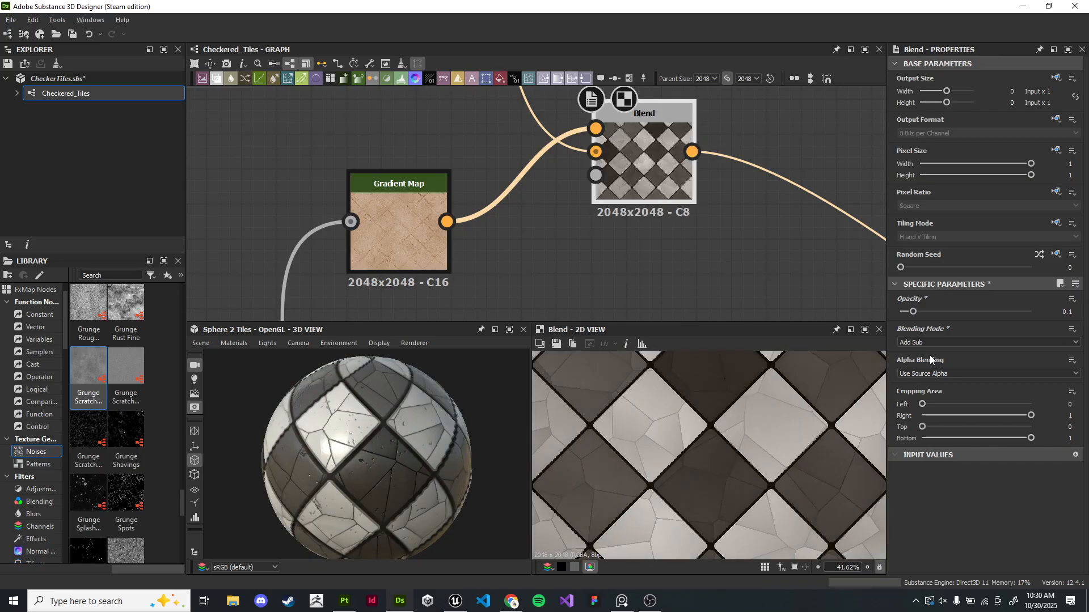
key(Down)
key(Down)
key(Down)
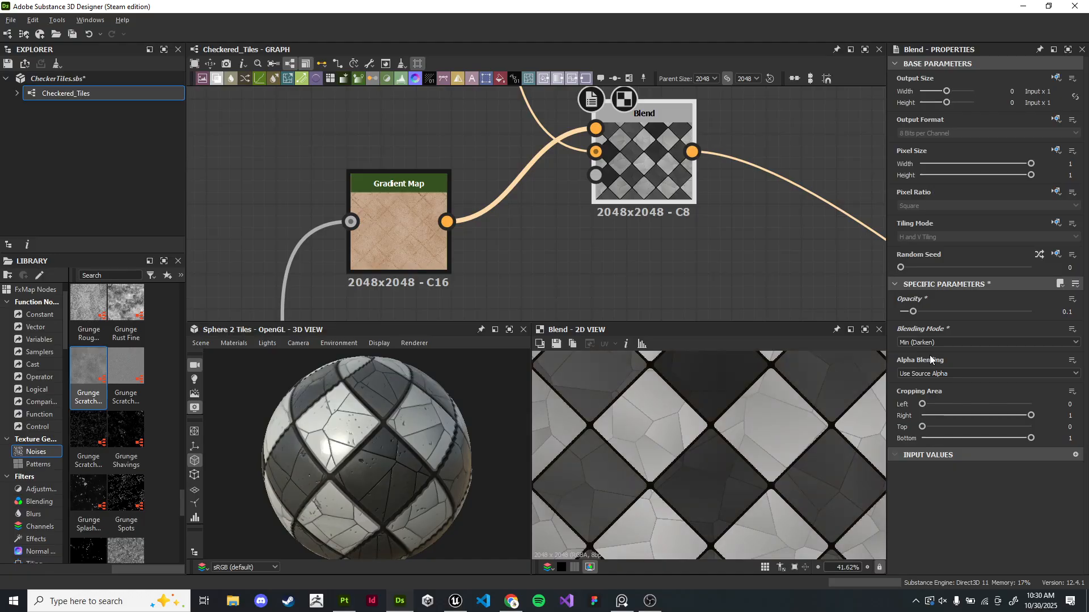
key(Down)
key(Down)
key(Down)
key(Up)
key(Up)
key(Up)
key(Up)
key(Up)
key(Up)
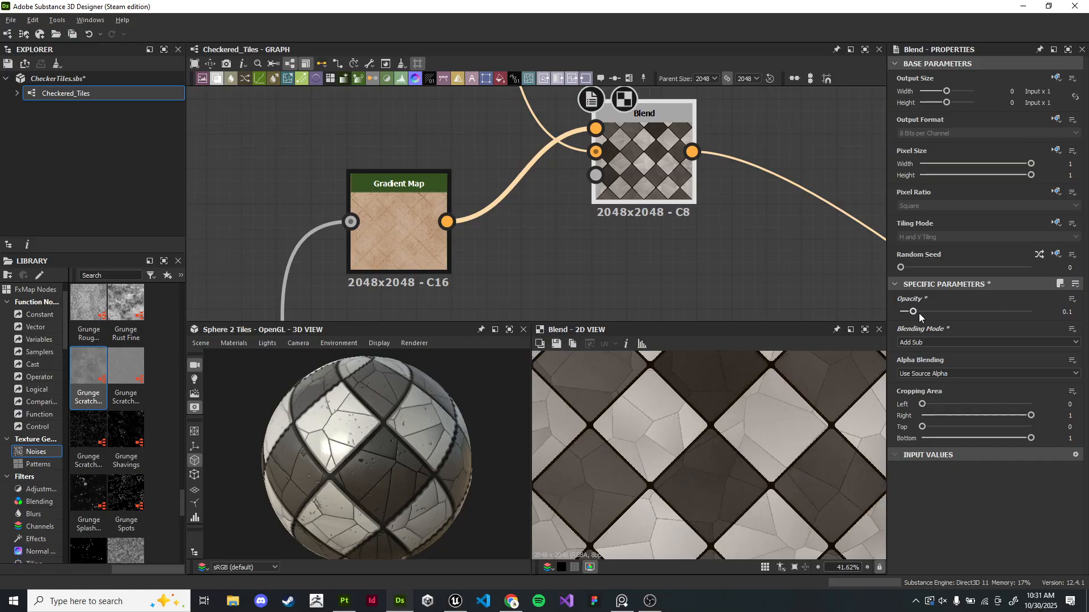
- Set the checker Blend's opacity to 0.21
drag(930, 317, 928, 317)
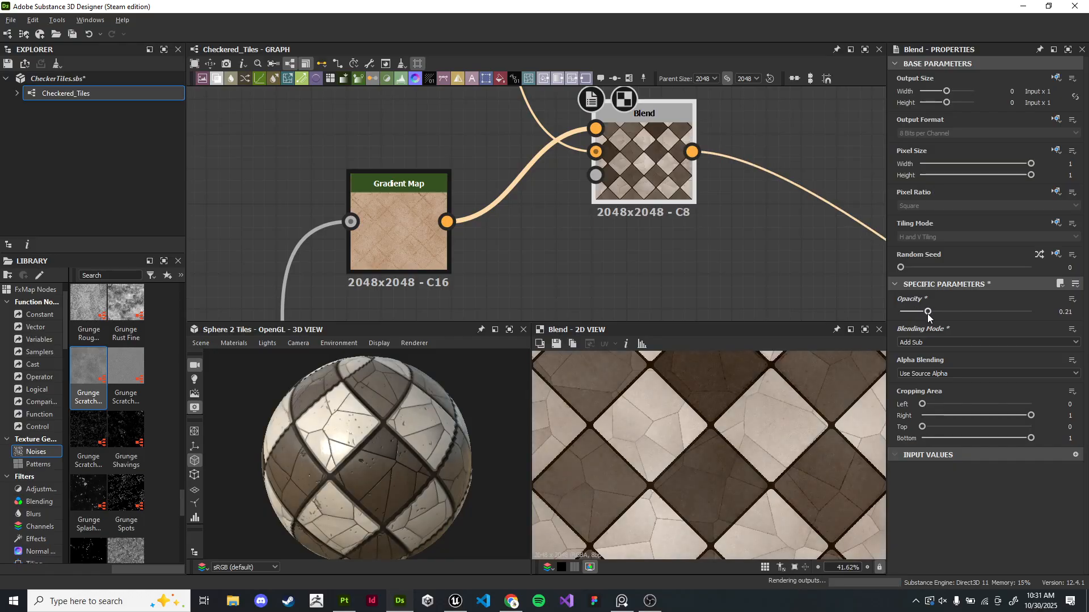
scroll(555, 242, down, 5)
scroll(569, 176, up, 10)
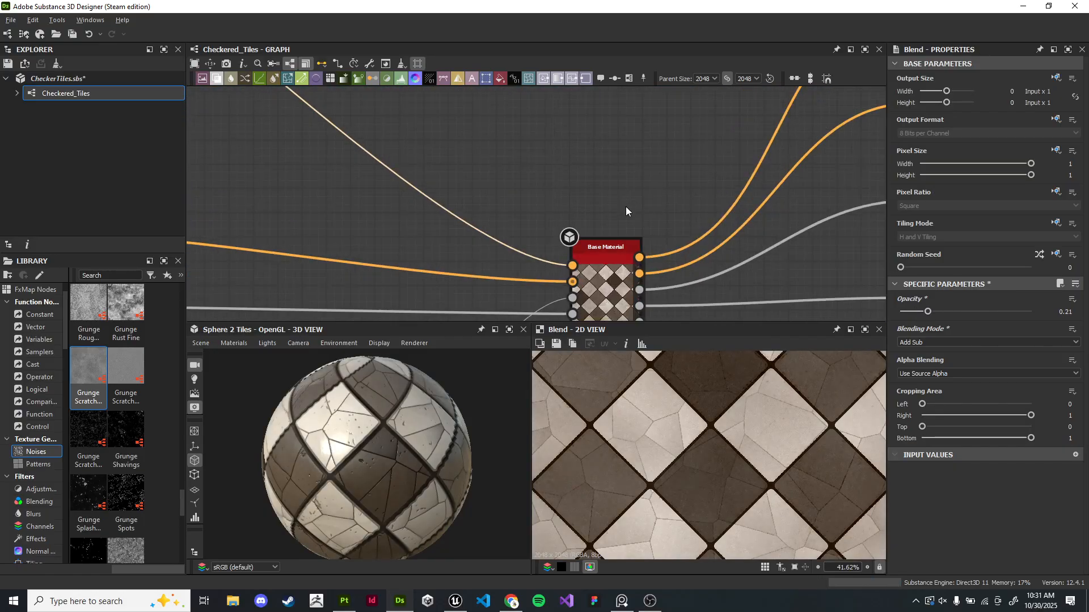
- Preview the Base Material's basecolor output, zoom out over the graph and save the package
scroll(595, 210, up, 2)
double_click(587, 216)
scroll(788, 478, down, 4)
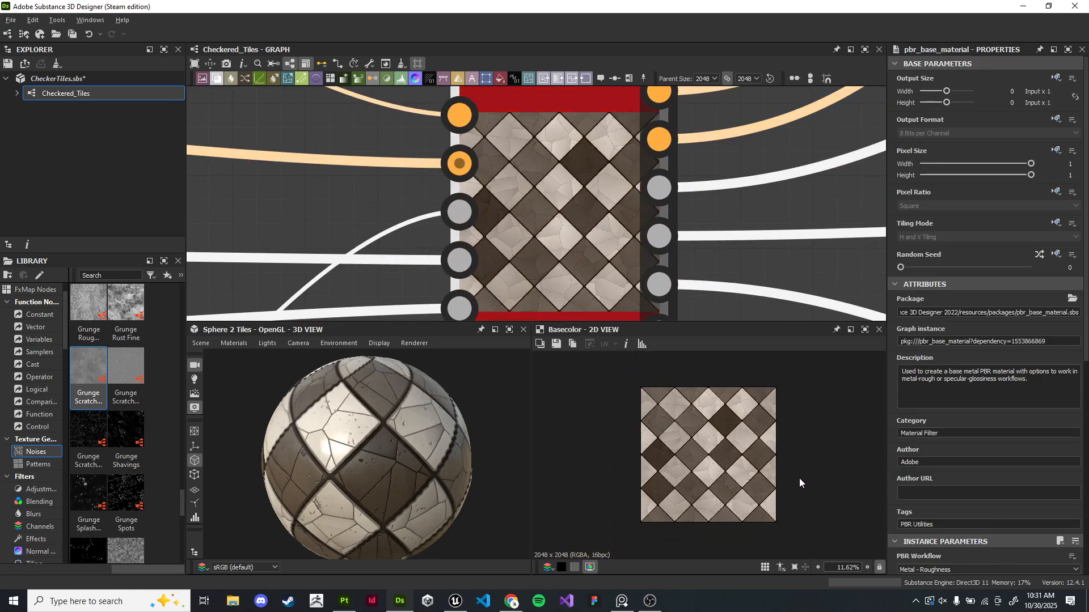
scroll(390, 208, down, 5)
middle_drag(390, 208, 648, 191)
scroll(433, 198, down, 5)
middle_drag(430, 215, 560, 208)
drag(480, 457, 417, 462)
scroll(416, 461, down, 3)
scroll(492, 264, down, 5)
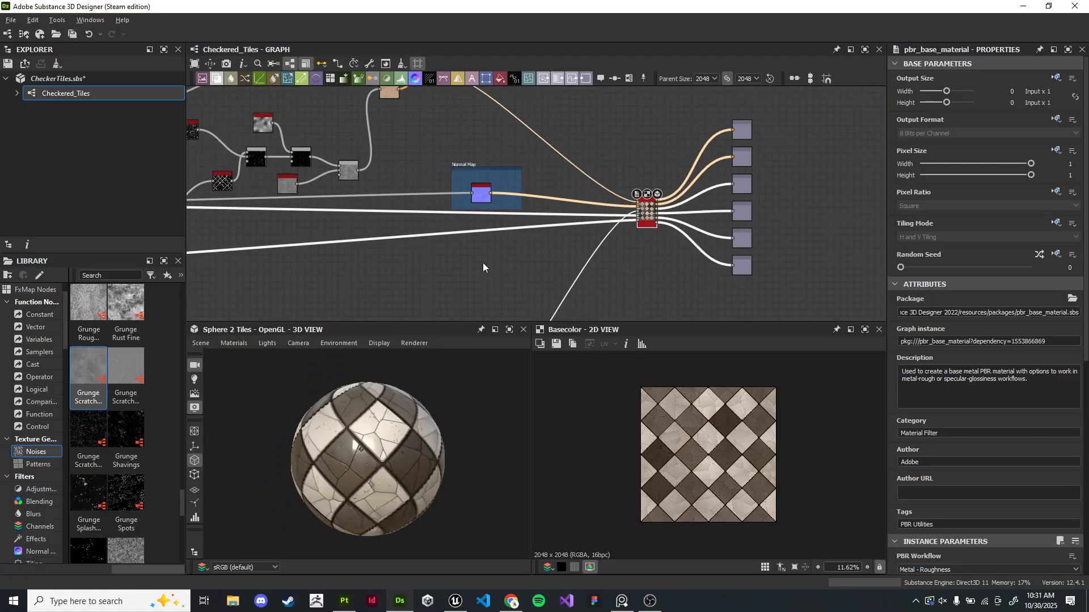
middle_drag(505, 254, 620, 253)
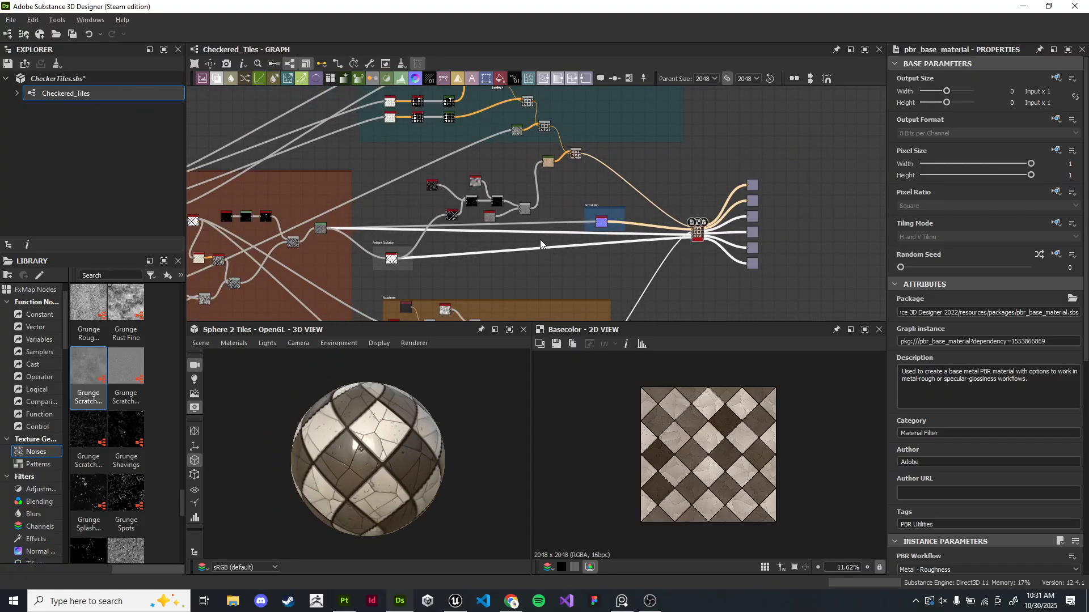
key(ctrl+s)
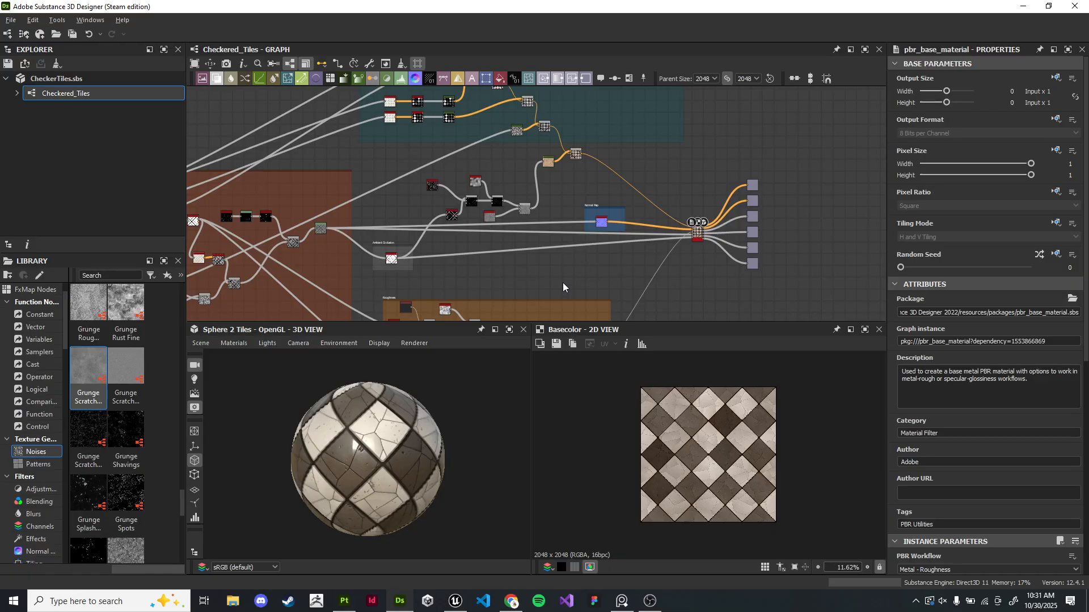
- Preview the scratches Blend node and set its opacity to 1
scroll(563, 288, up, 2)
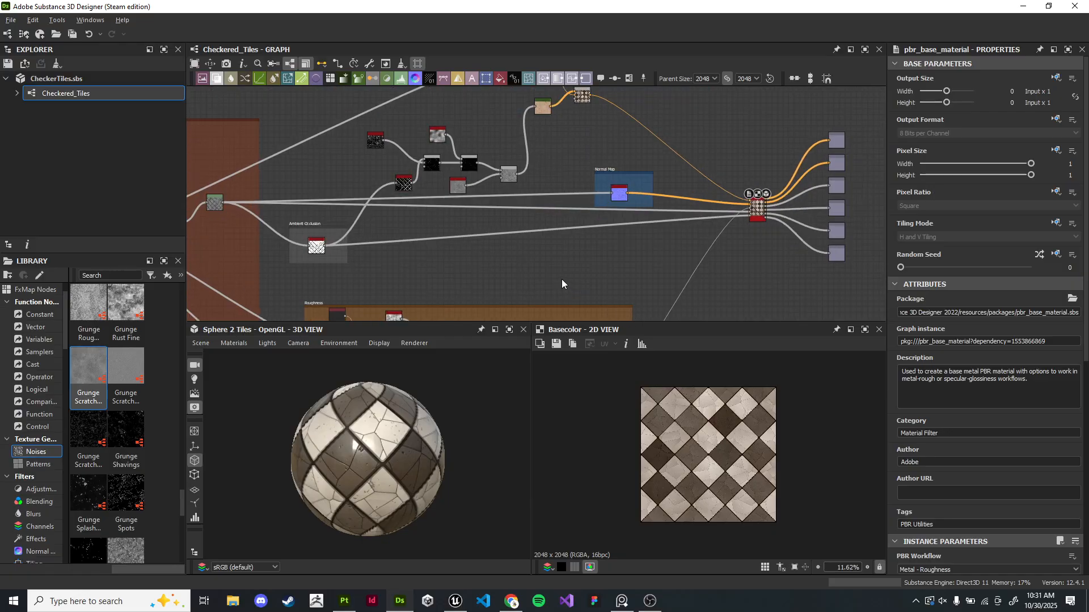
middle_drag(557, 275, 614, 245)
scroll(623, 253, up, 5)
middle_drag(611, 150, 655, 278)
scroll(645, 232, up, 2)
middle_drag(660, 156, 596, 254)
middle_drag(532, 181, 553, 278)
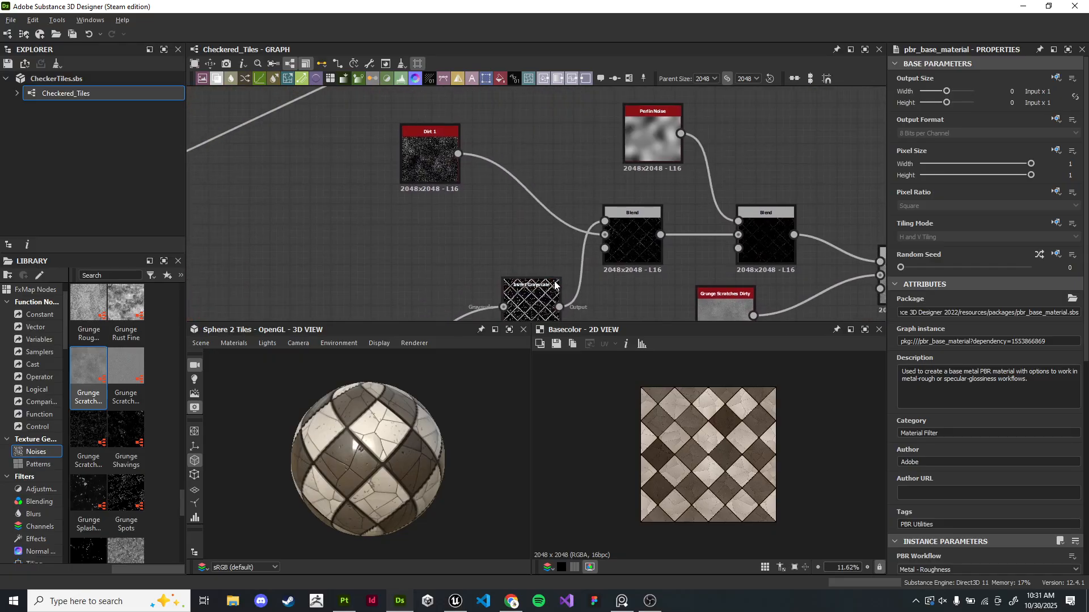
double_click(641, 255)
scroll(633, 283, up, 3)
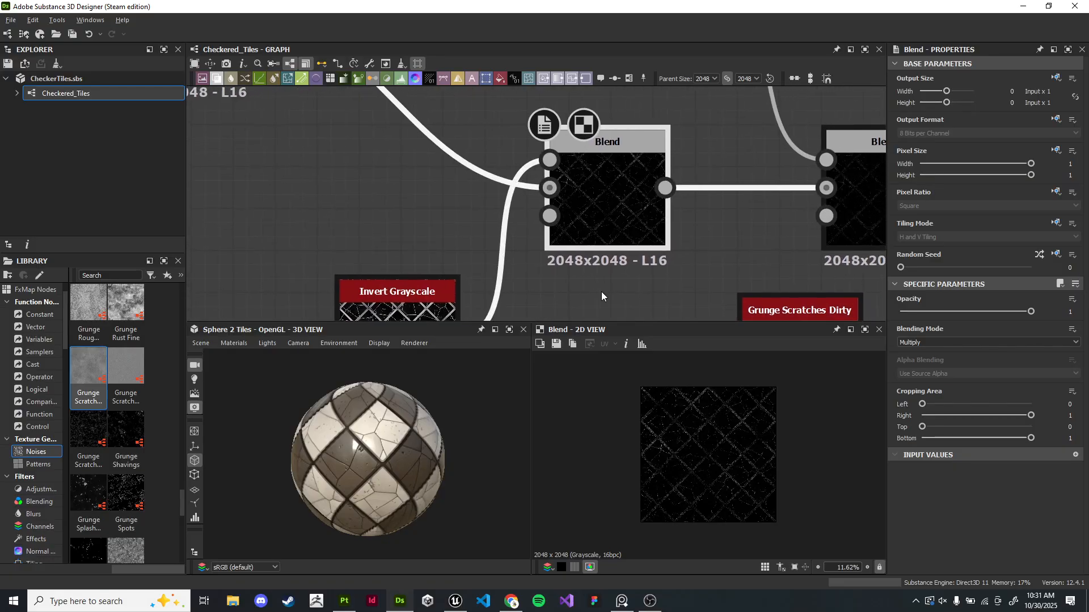
mouse_move(1019, 312)
mouse_down()
mouse_move(873, 314)
mouse_move(1042, 312)
mouse_up()
- Examine the ambient occlusion and roughness sections of the graph
scroll(727, 236, down, 4)
middle_drag(724, 237, 617, 272)
middle_drag(477, 236, 526, 124)
scroll(502, 224, down, 6)
middle_drag(411, 313, 494, 196)
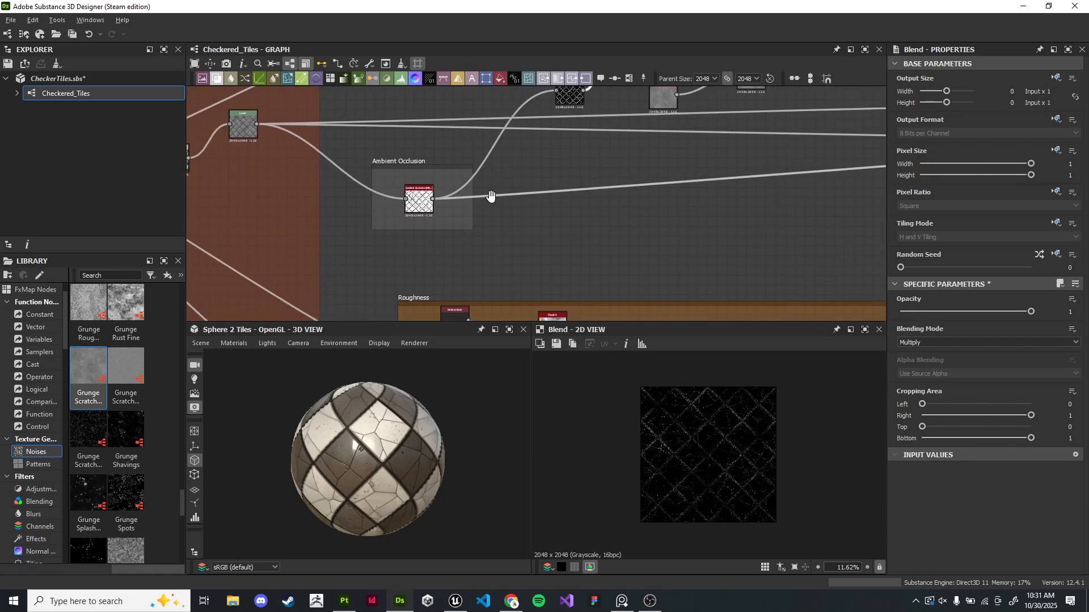
scroll(431, 213, up, 6)
scroll(590, 199, down, 2)
middle_drag(657, 162, 453, 267)
scroll(624, 170, up, 1)
middle_drag(737, 108, 716, 144)
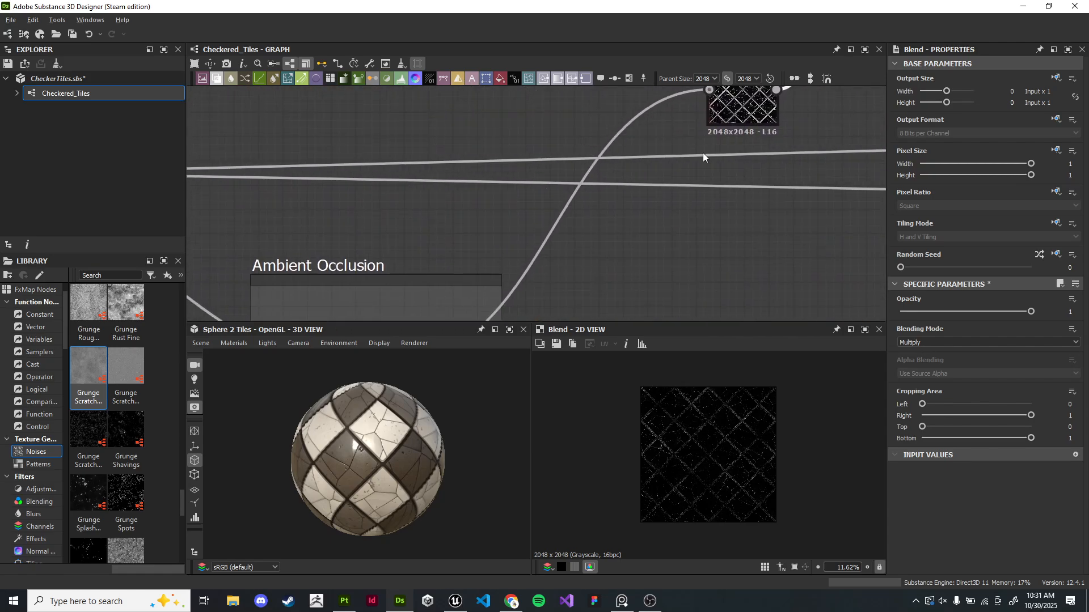
click(565, 209)
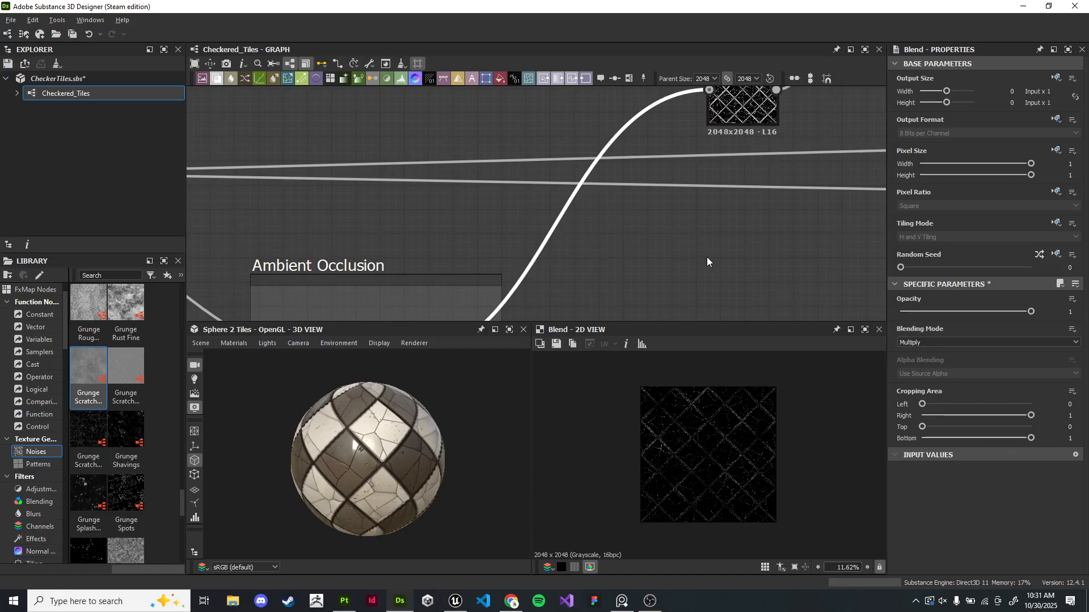
scroll(666, 250, down, 4)
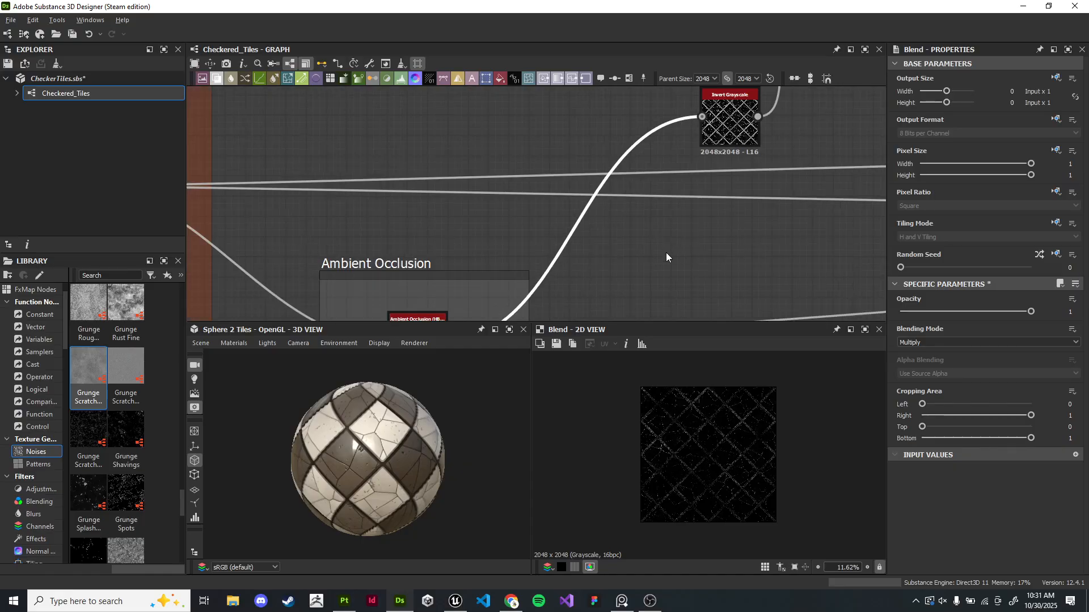
middle_drag(758, 194, 577, 209)
scroll(577, 208, down, 2)
middle_drag(697, 177, 640, 221)
drag(457, 429, 499, 432)
scroll(673, 244, down, 3)
middle_drag(713, 301, 644, 220)
scroll(644, 219, down, 1)
middle_drag(789, 308, 662, 209)
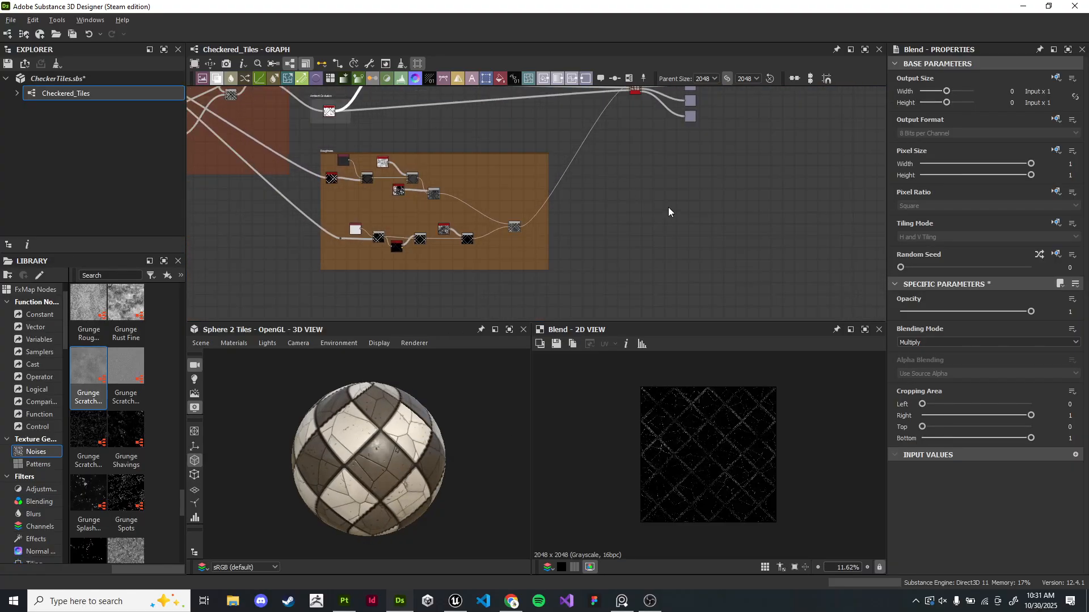
scroll(747, 158, up, 1)
middle_drag(747, 158, 695, 229)
middle_drag(696, 118, 683, 206)
drag(586, 147, 698, 279)
click(698, 279)
scroll(422, 261, down, 2)
middle_drag(422, 261, 662, 178)
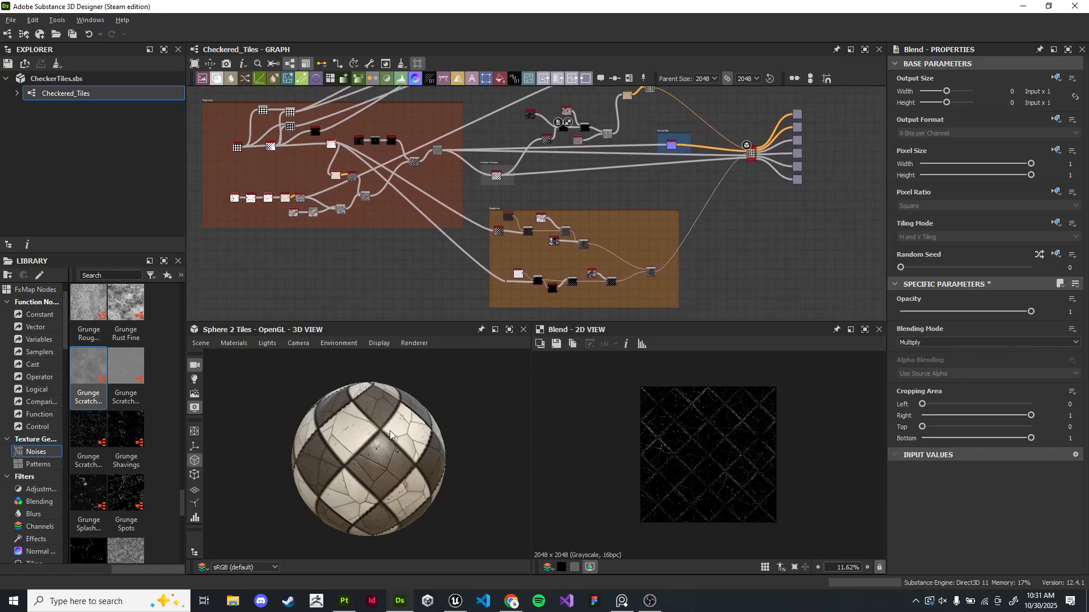
- Switch to Unreal Editor to look around the level viewport at the checker floor, then return to Substance Designer
key(alt+Tab)
key(s)
right_drag(398, 190, 337, 195)
key(a)
right_drag(541, 217, 559, 272)
key(a)
key(w)
right_drag(413, 168, 397, 136)
key(w)
key(s)
key(w)
key(s)
key(alt+Tab)
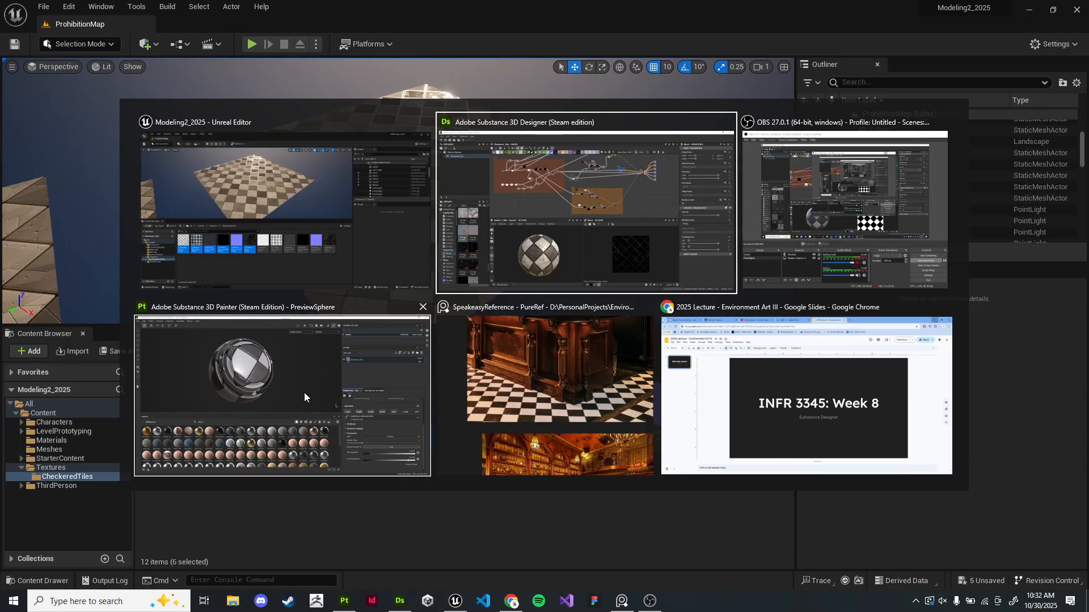
click(522, 275)
click(121, 160)
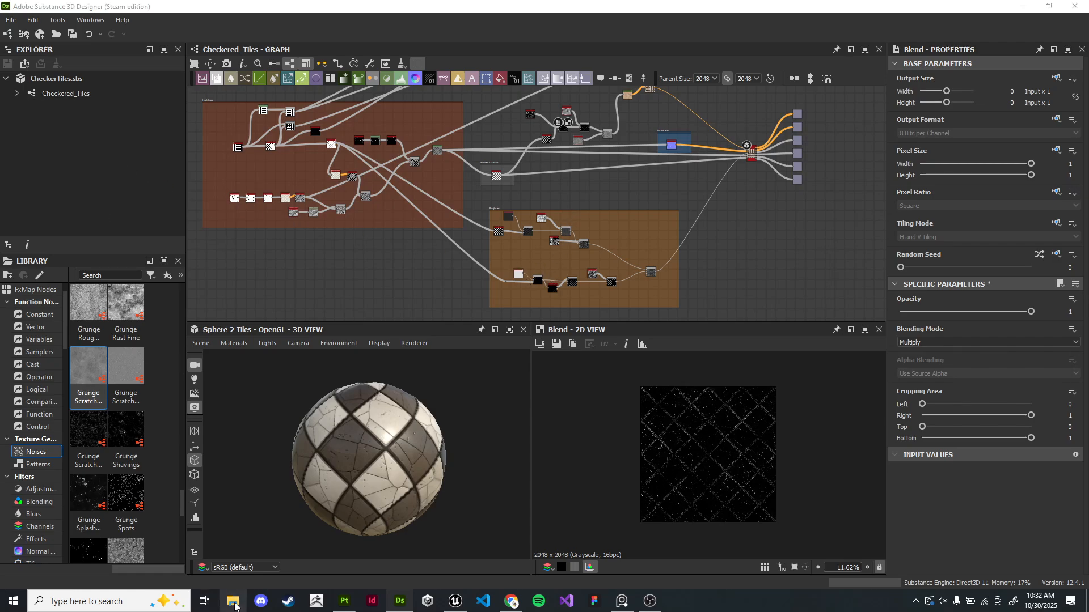
- In File Explorer, go to Documents > Adobe > Adobe Substance 3D Painter > assets > materials and delete CheckerTiles.sbsar
key(super+e)
drag(660, 80, 445, 95)
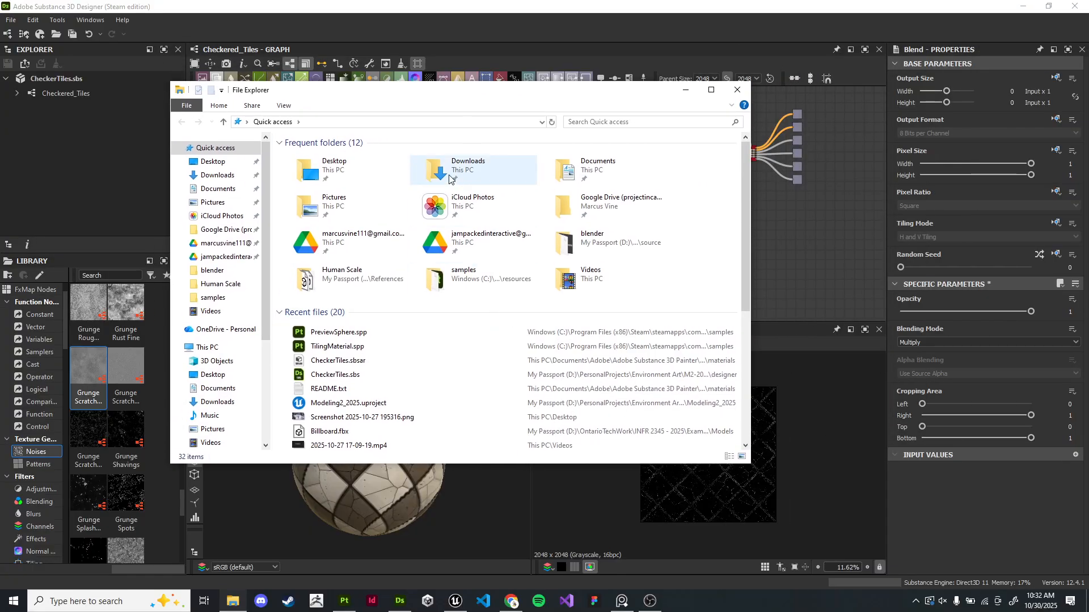
click(362, 336)
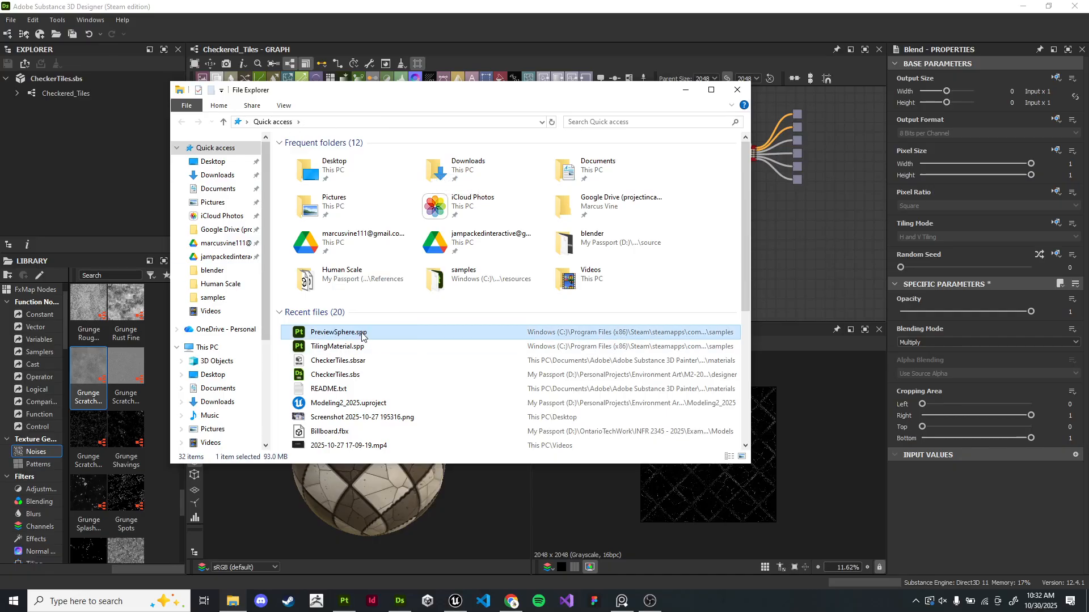
click(224, 189)
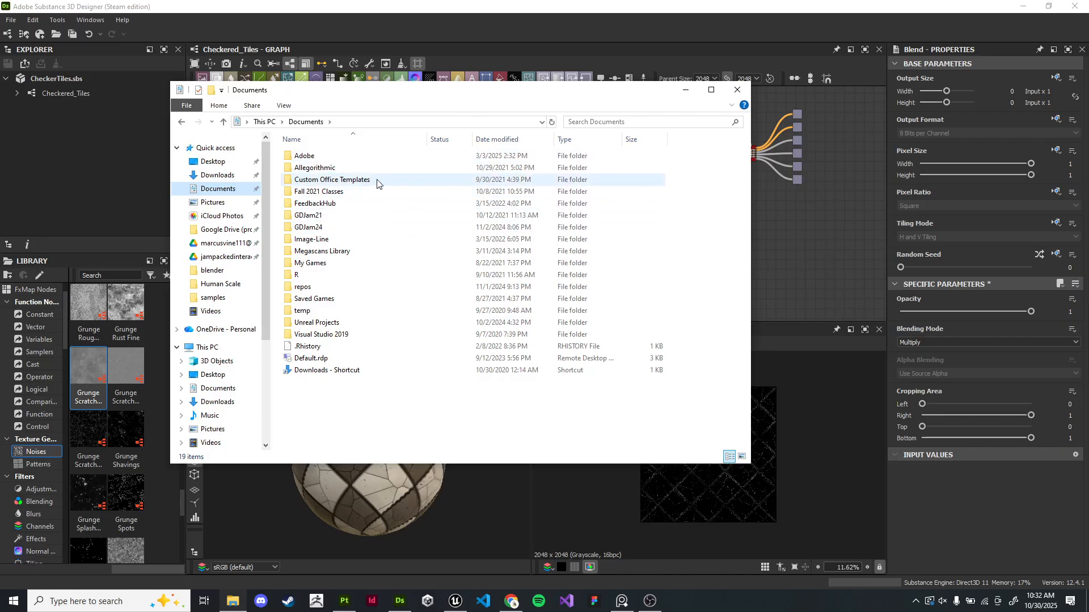
double_click(340, 159)
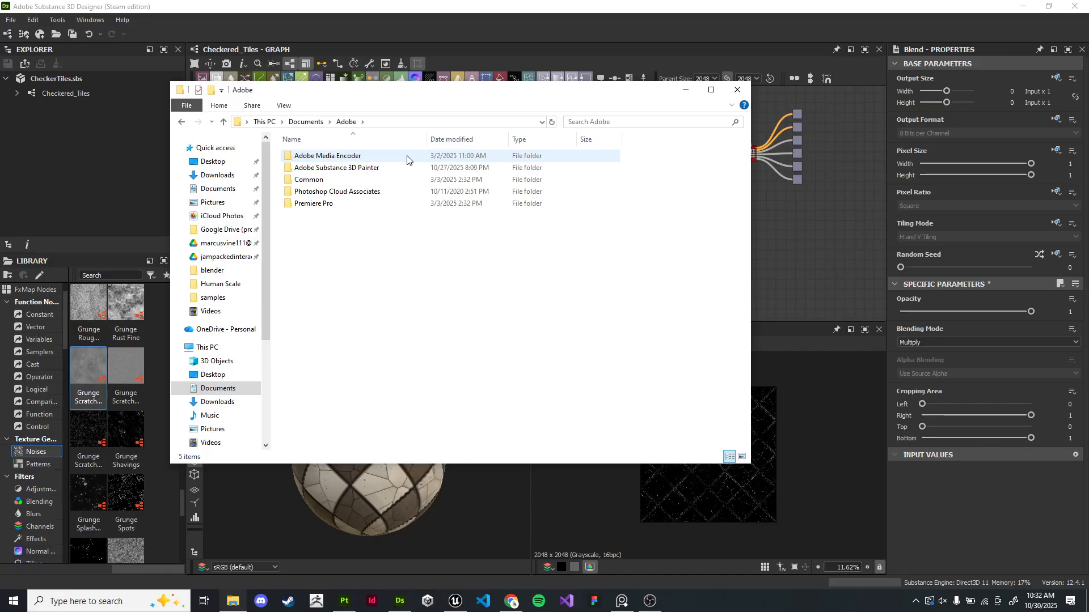
double_click(340, 169)
key(ctrl+a)
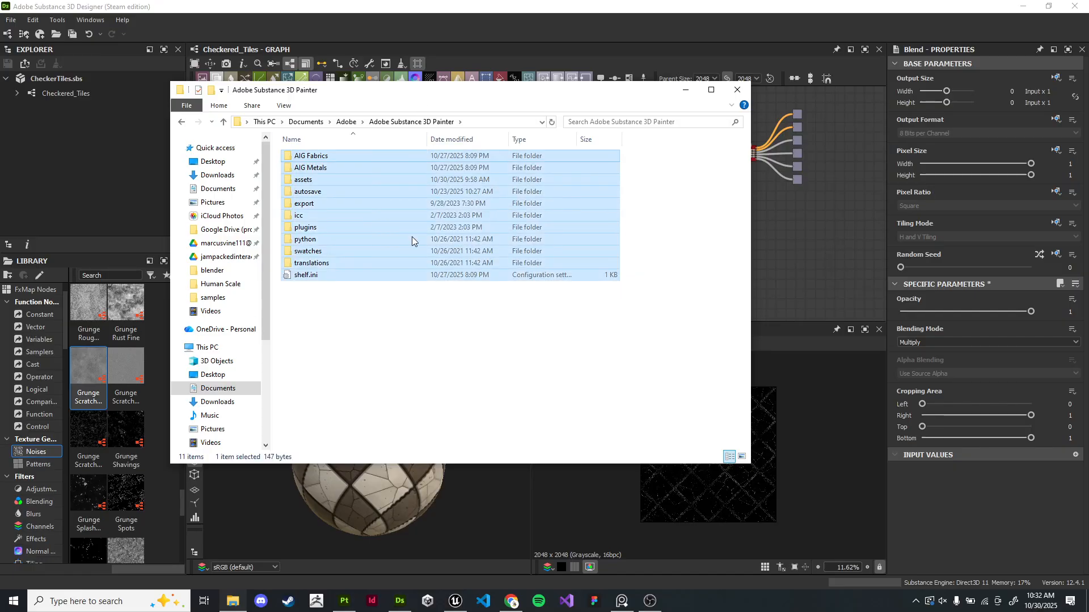
click(412, 379)
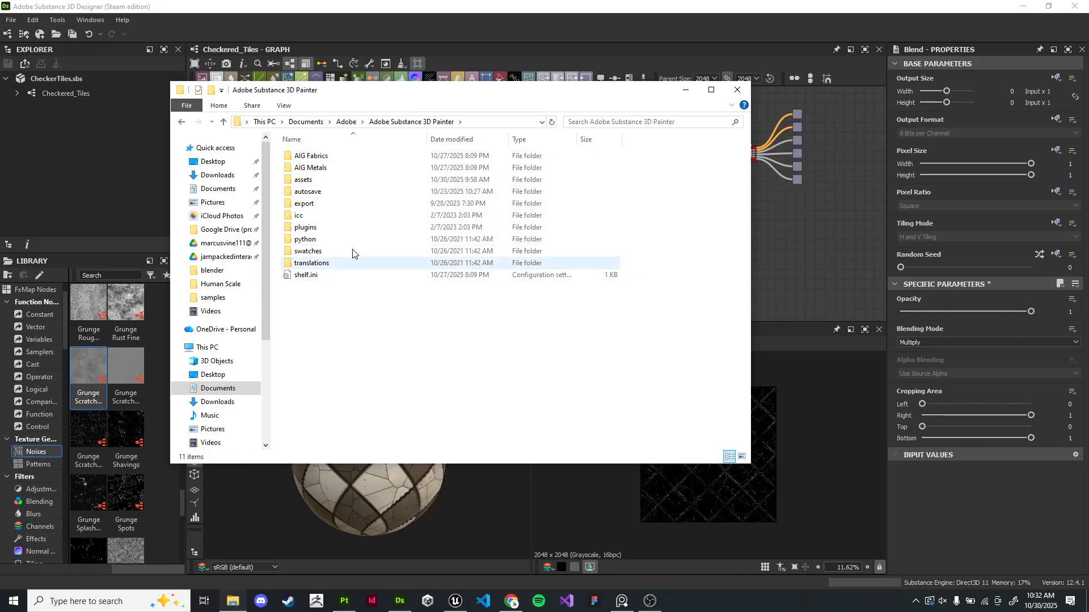
double_click(335, 181)
click(181, 122)
double_click(339, 180)
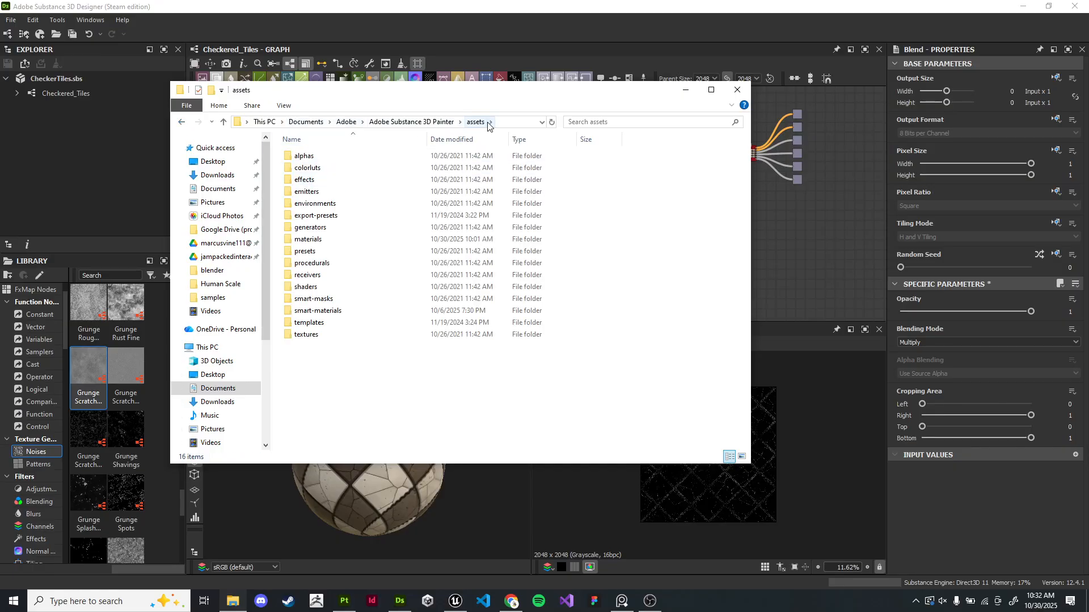
double_click(343, 245)
click(346, 169)
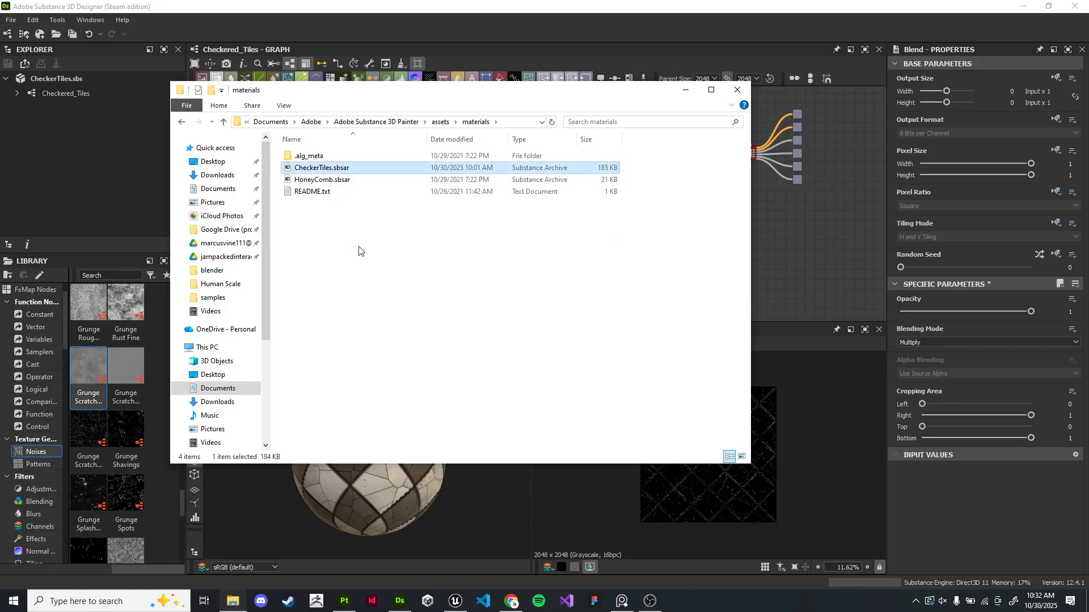
key(Delete)
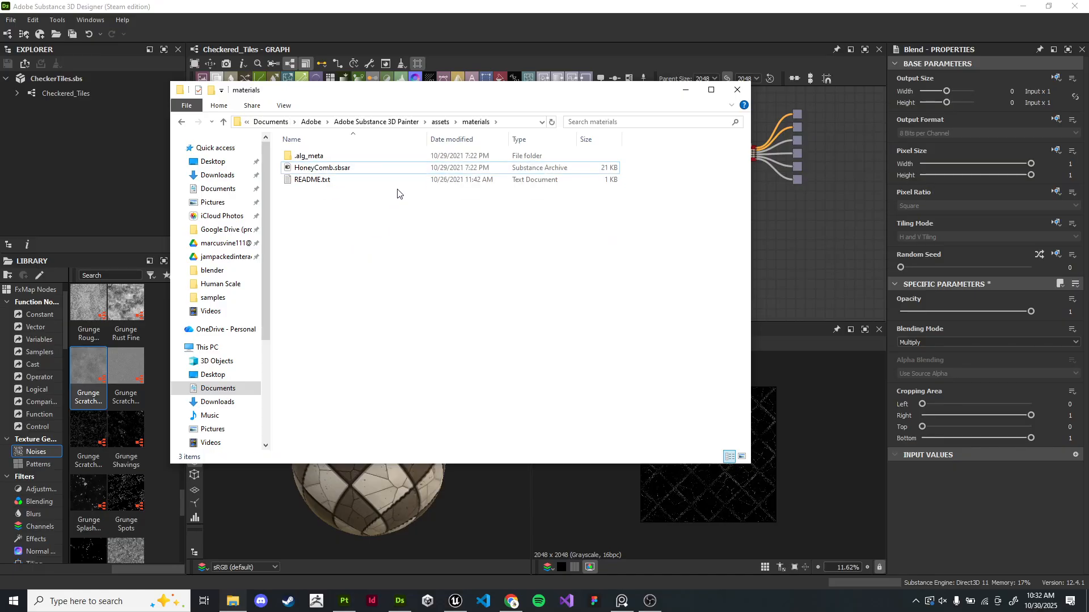
- Read the materials folder's README.txt, close it and minimize File Explorer
double_click(340, 181)
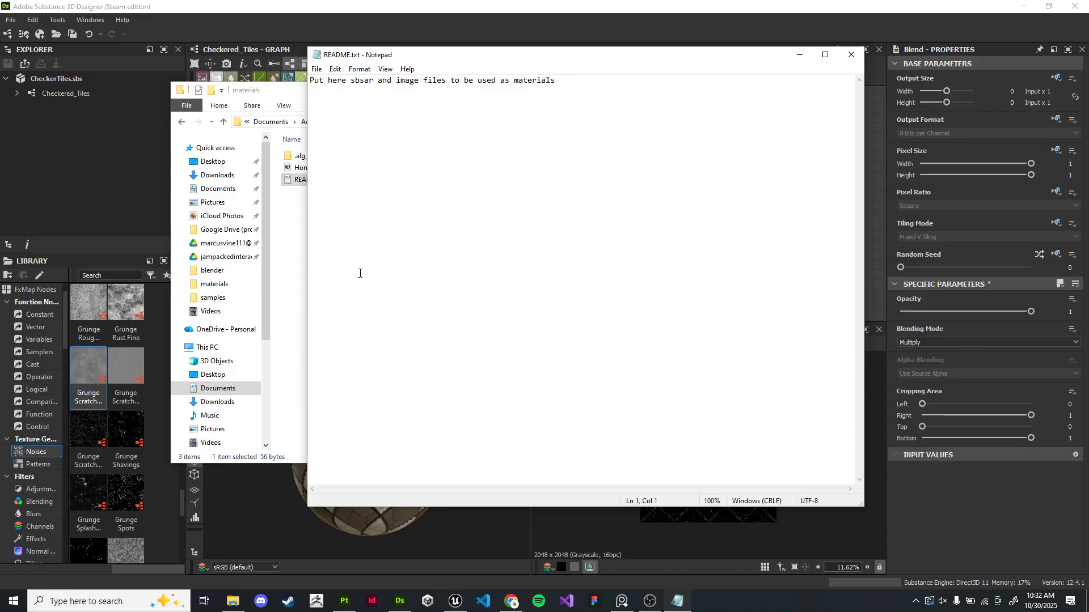
click(851, 54)
drag(372, 94, 484, 96)
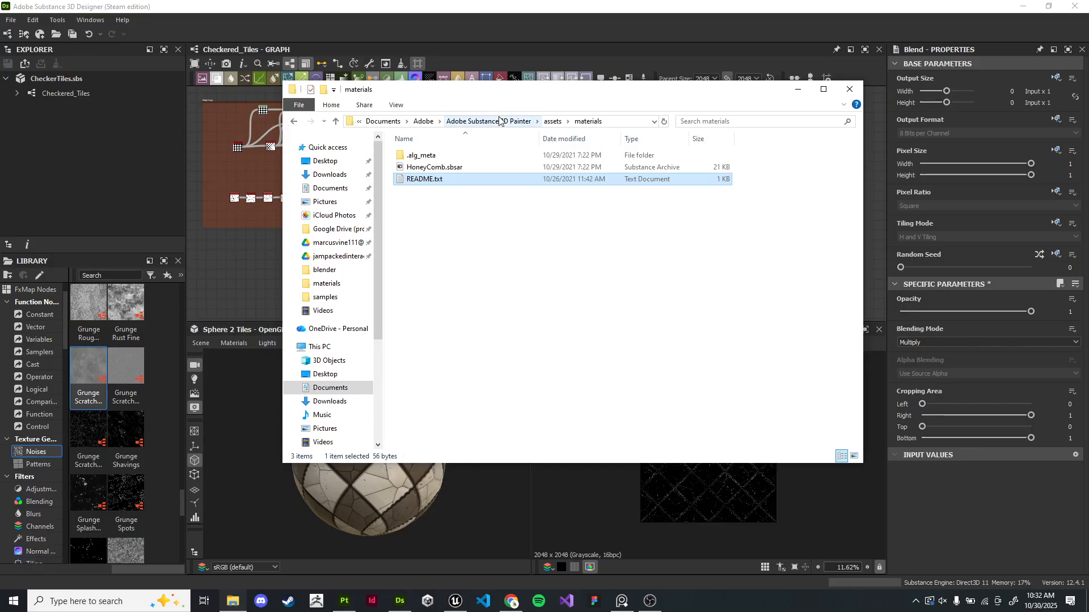
click(627, 291)
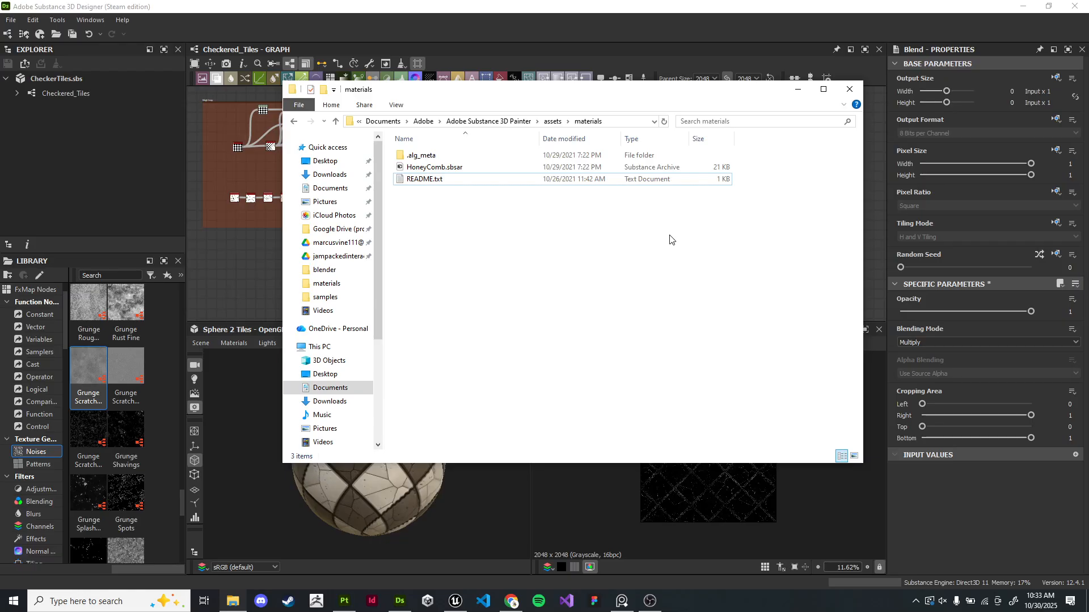
drag(447, 83, 407, 133)
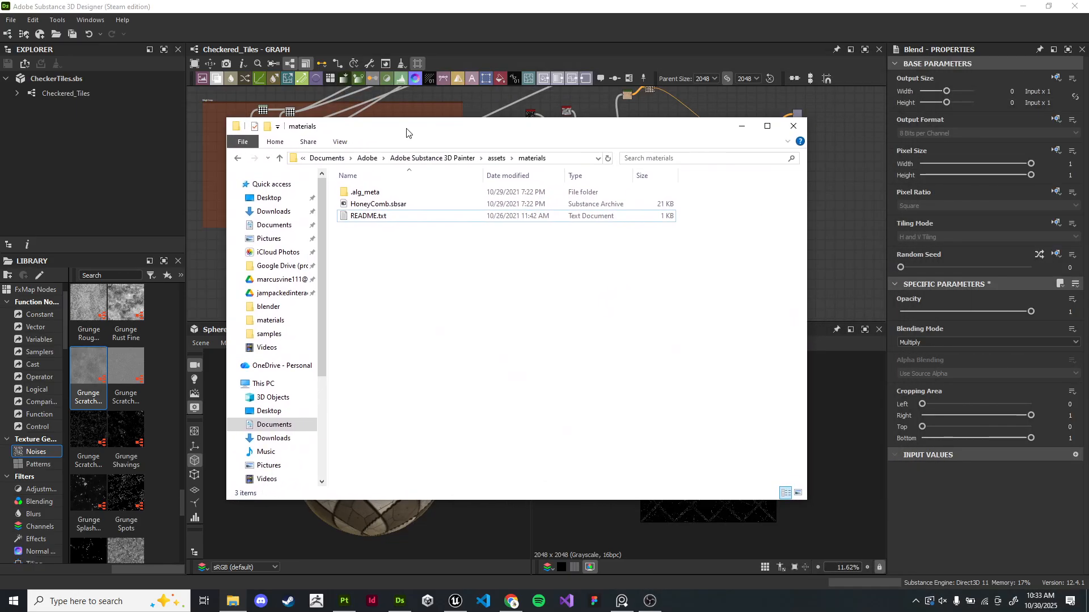
click(742, 127)
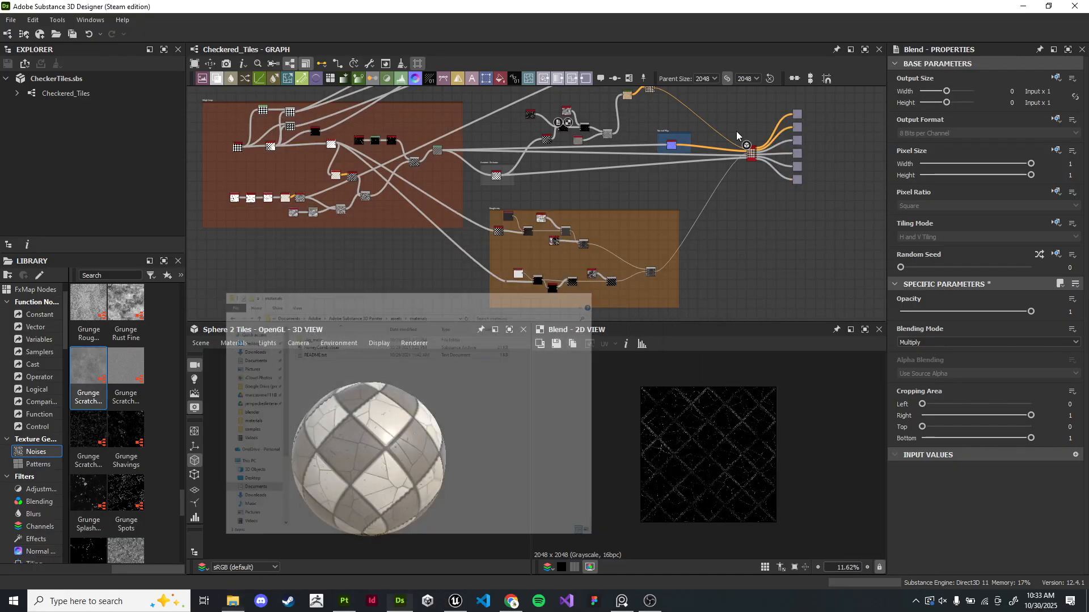
- Open the publish options for the CheckerTiles.sbs package and enlarge the dialog
right_click(68, 83)
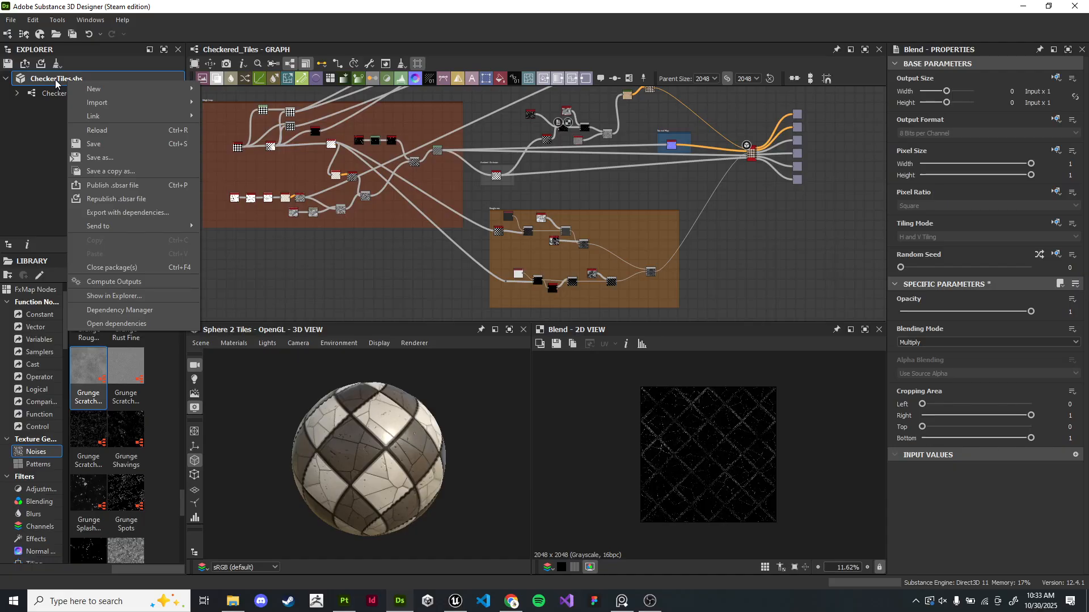
click(145, 187)
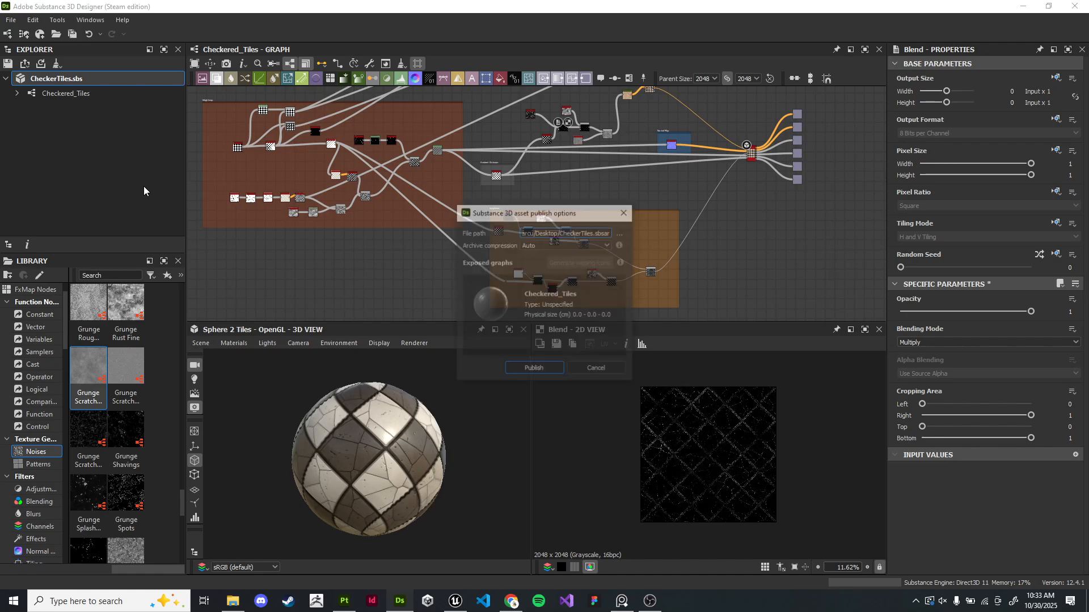
drag(537, 213, 424, 145)
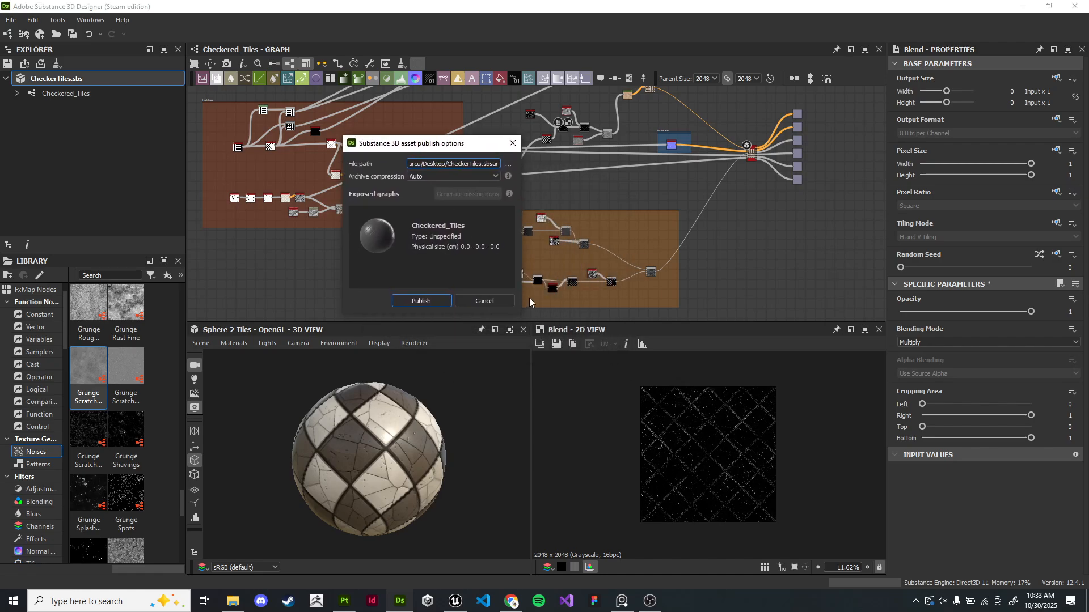
drag(521, 314, 650, 404)
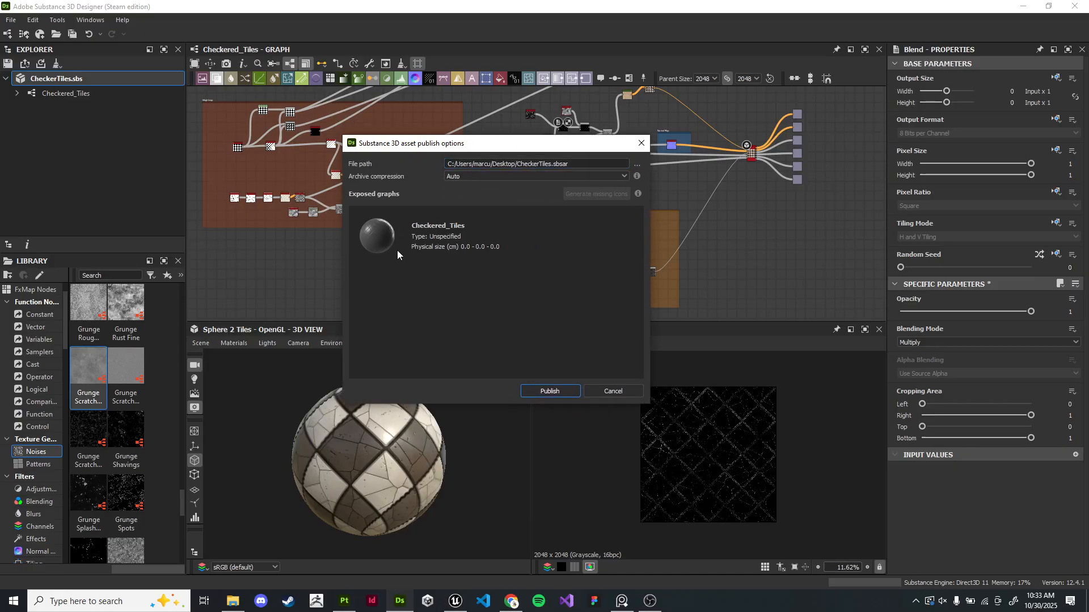
- Publish CheckerTiles.sbsar into Documents > Adobe > Adobe Substance 3D Painter > assets > materials
click(637, 164)
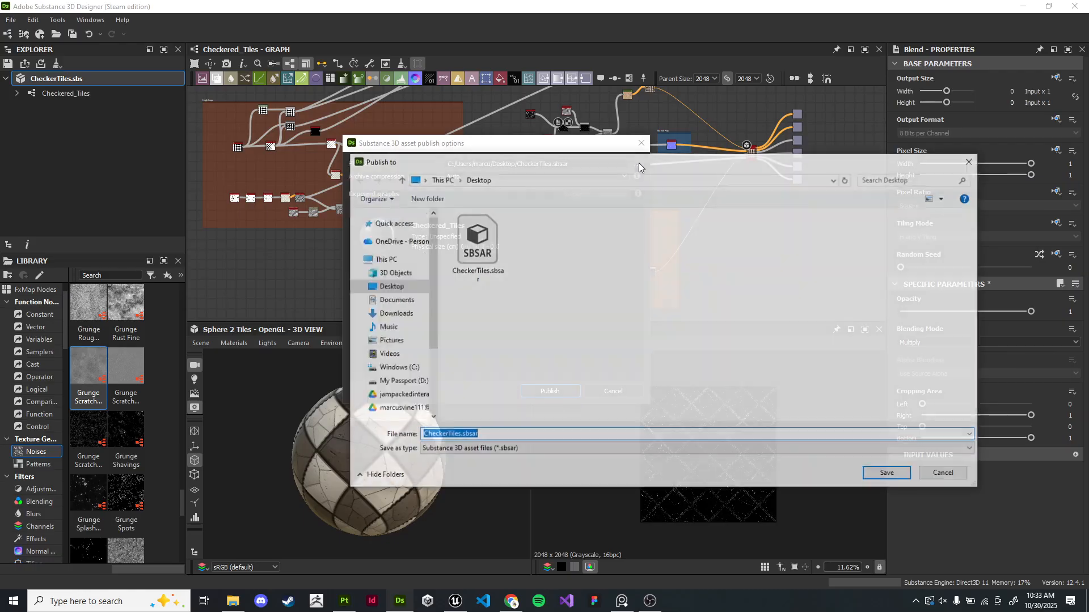
drag(620, 159, 581, 150)
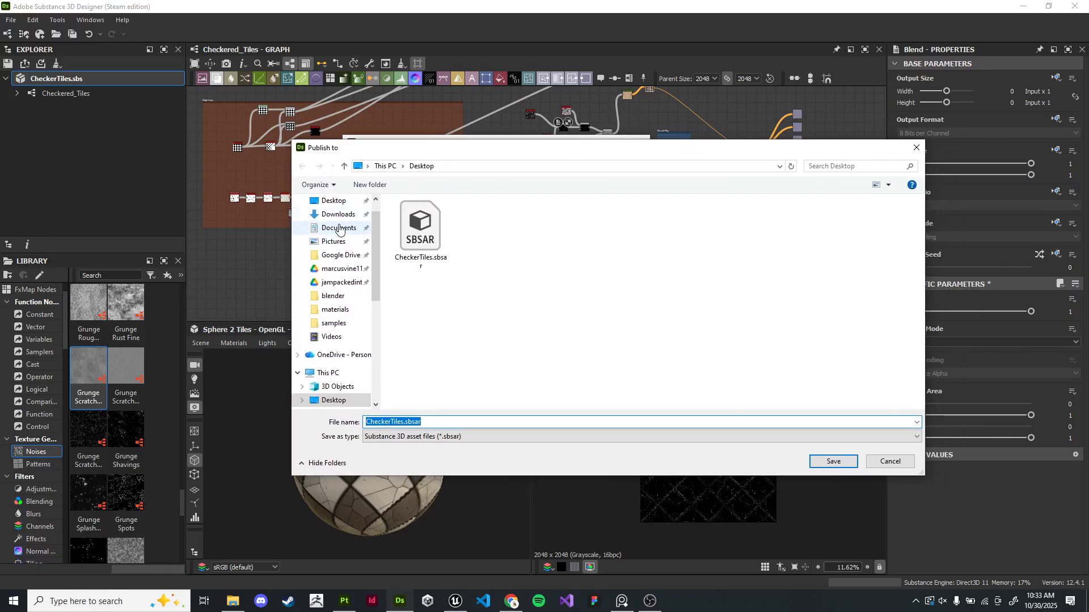
click(338, 230)
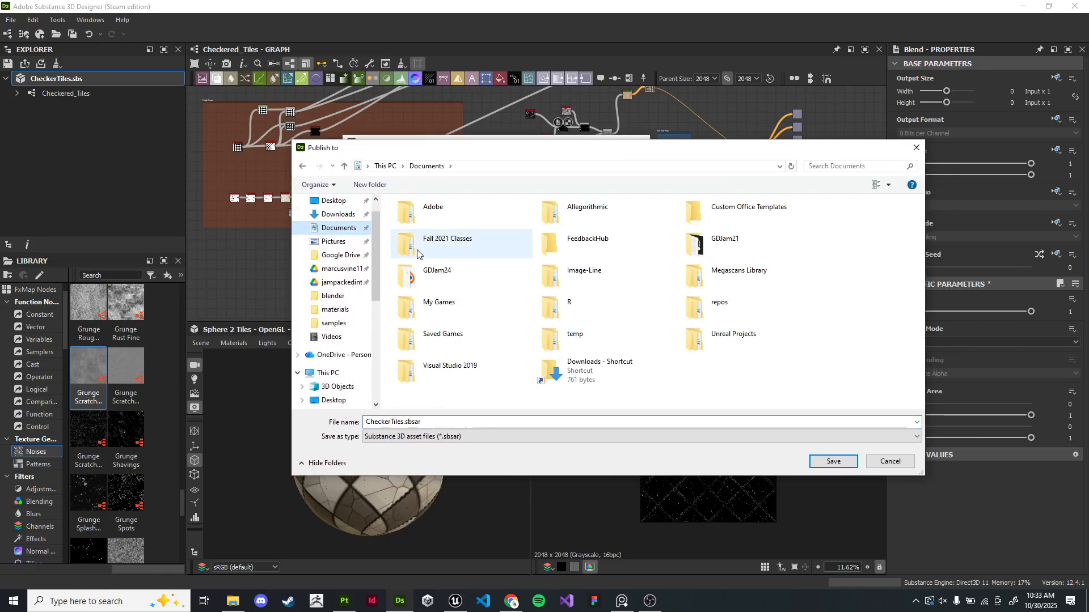
double_click(467, 217)
double_click(468, 228)
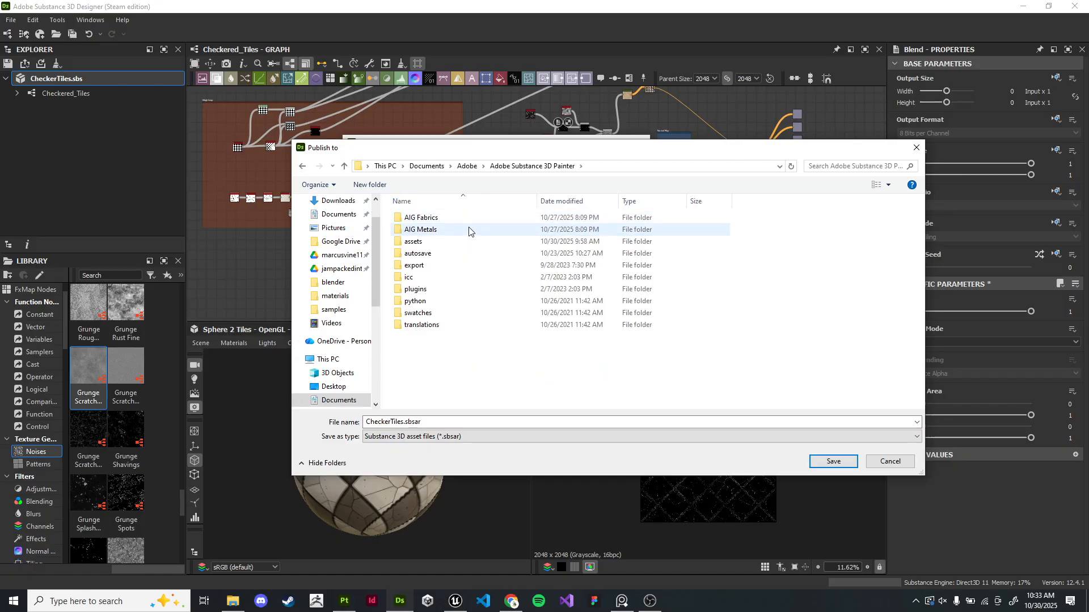
double_click(469, 242)
double_click(463, 301)
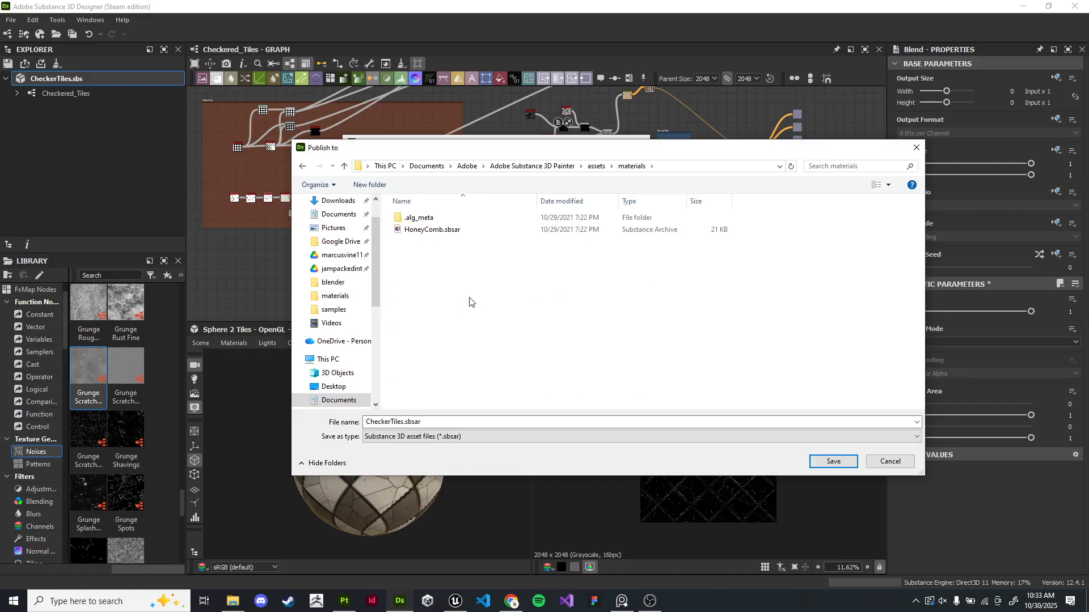
drag(423, 423, 287, 422)
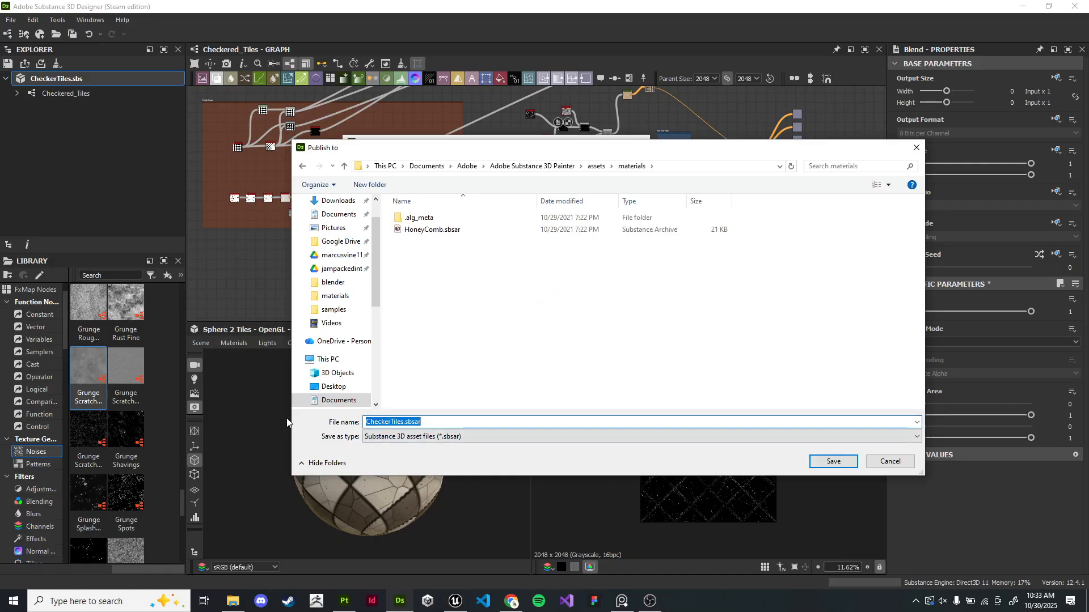
click(428, 423)
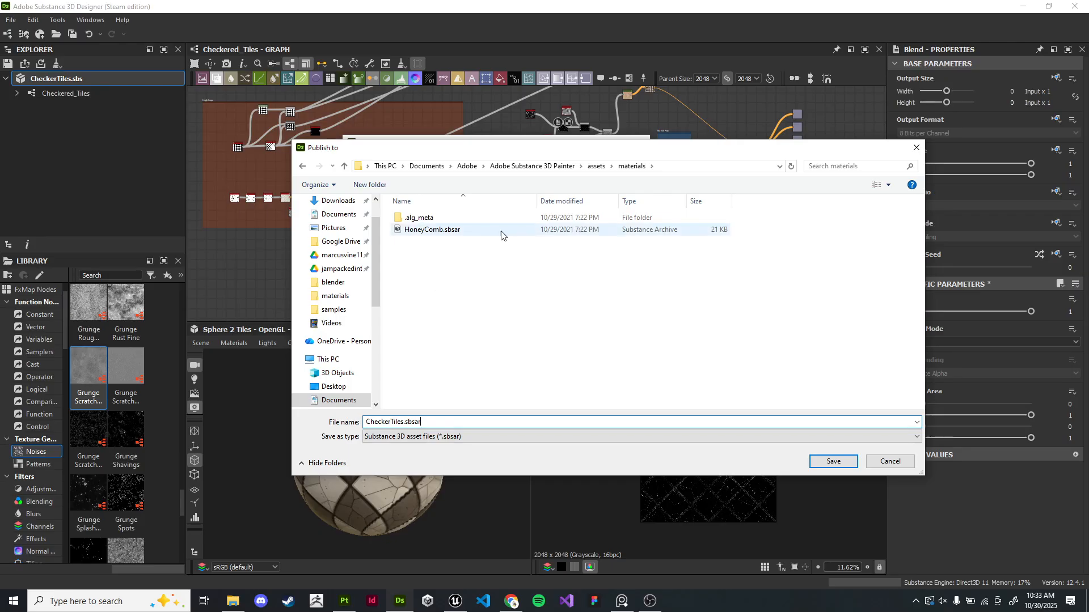
click(829, 462)
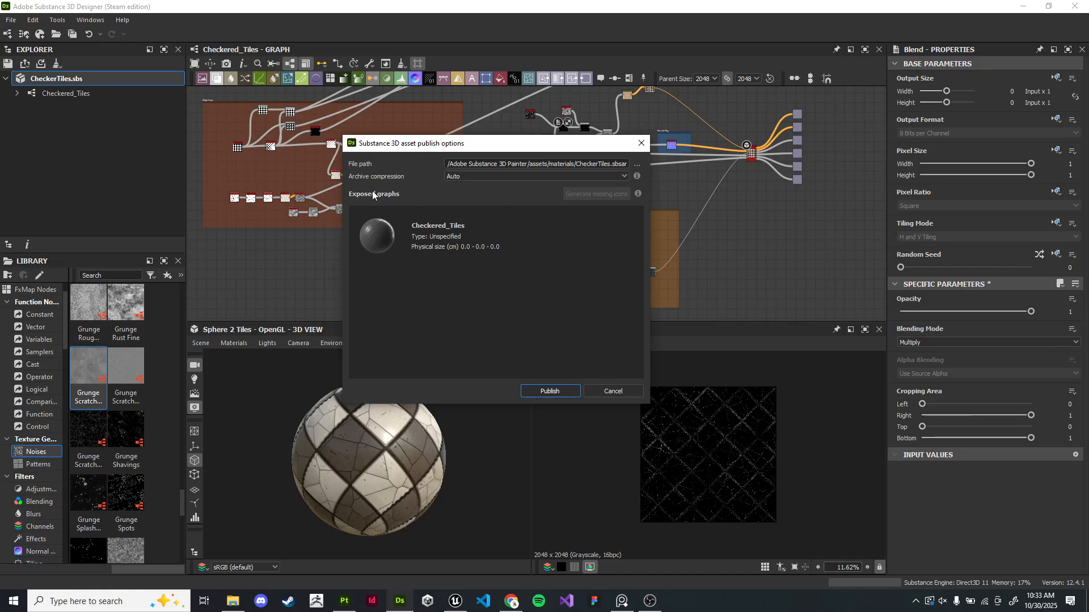
click(563, 391)
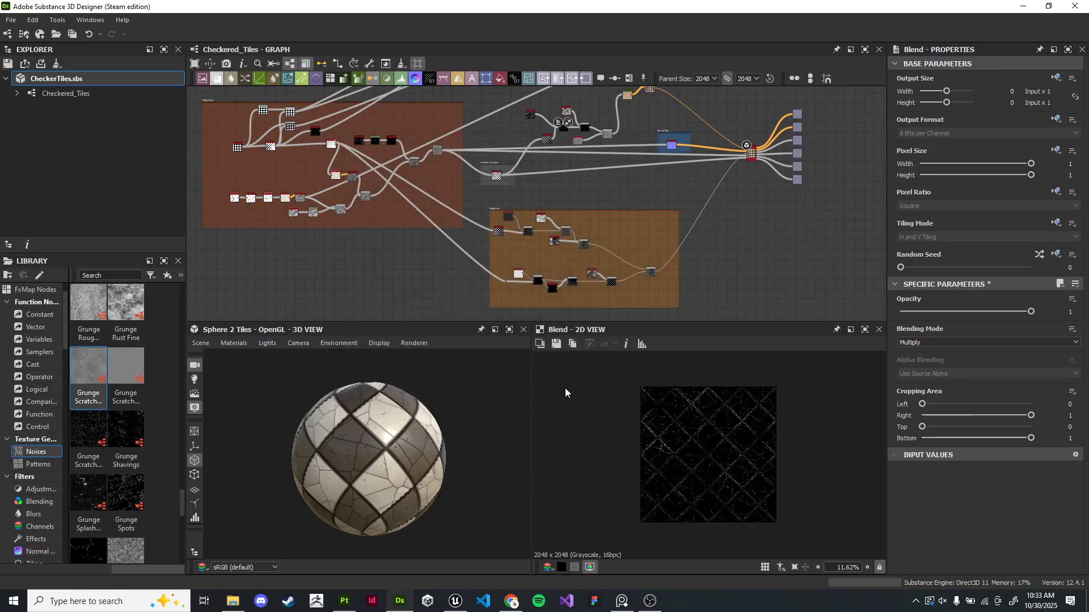
- Switch to Substance Painter and delete the Checkered_Tiles fill layer from the sphere
click(1023, 7)
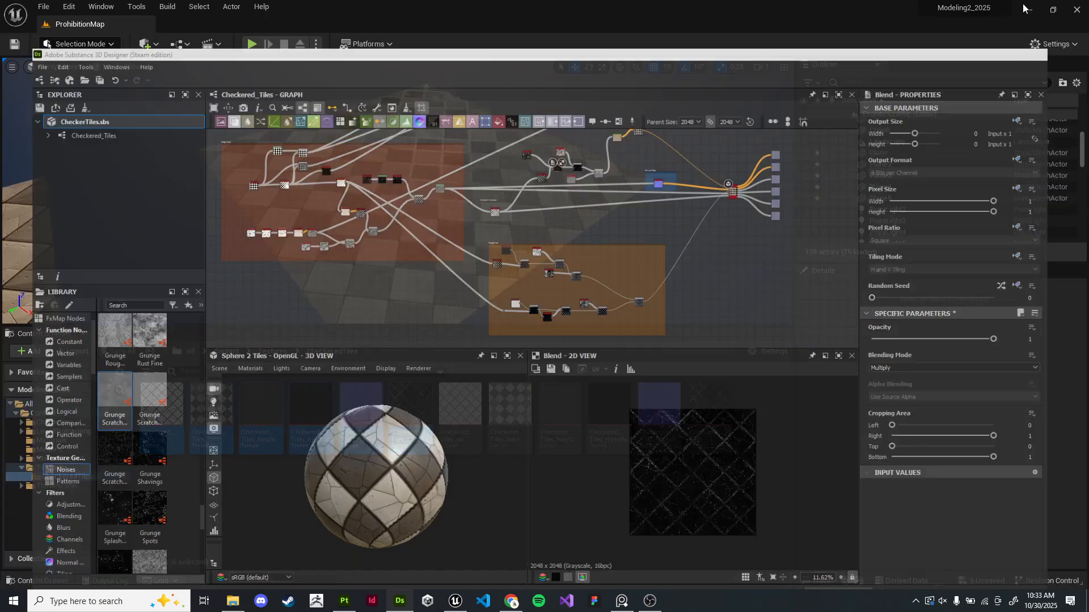
click(339, 604)
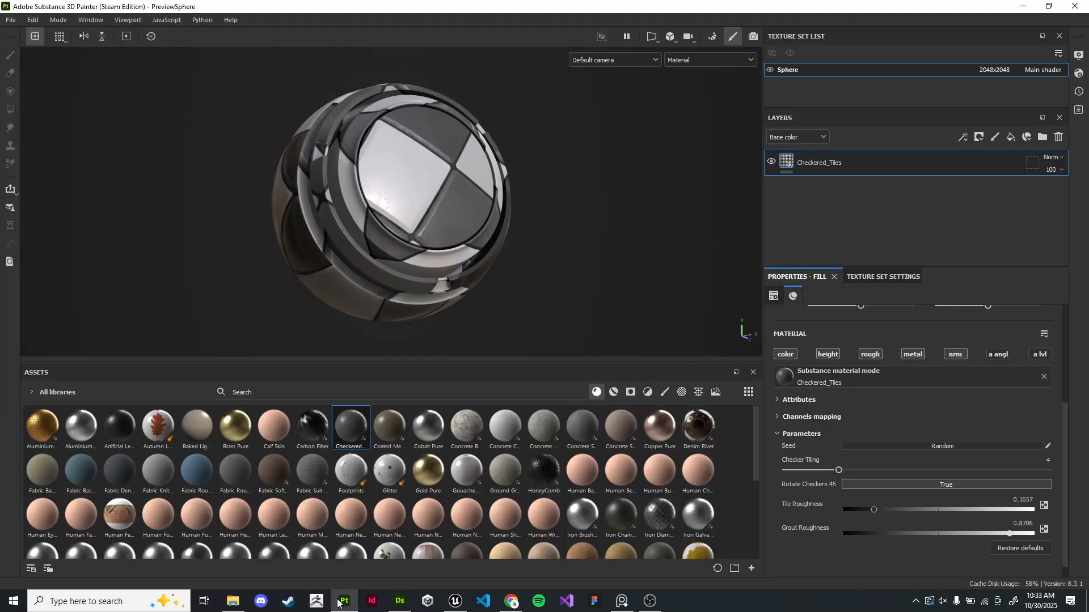
key(Delete)
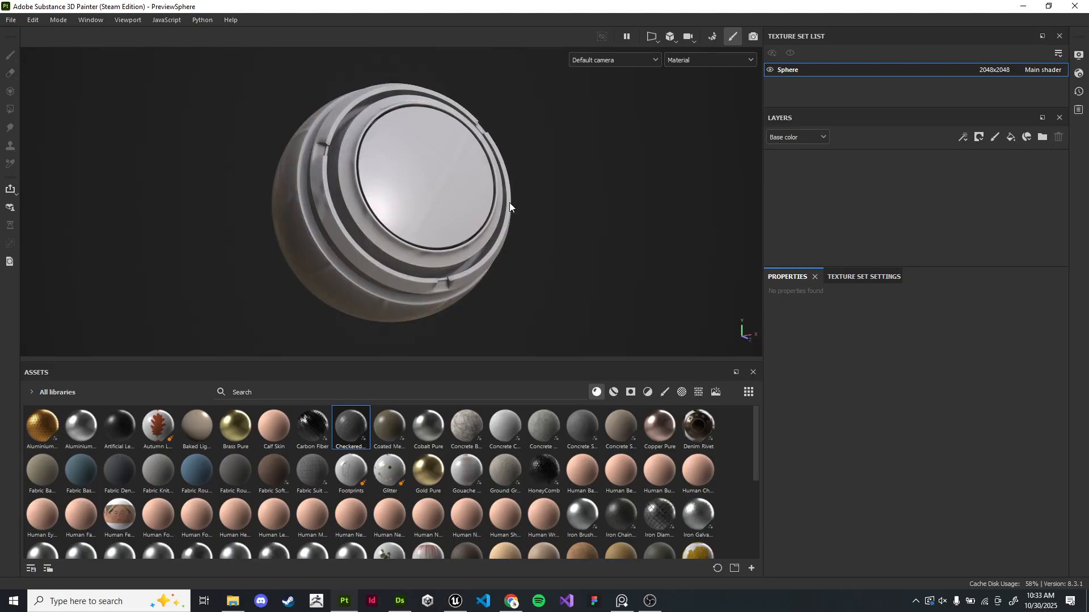
- Apply the updated Checkered_Tiles material from the assets onto the preview sphere
alt+drag(539, 192, 555, 193)
click(721, 492)
click(598, 393)
click(599, 393)
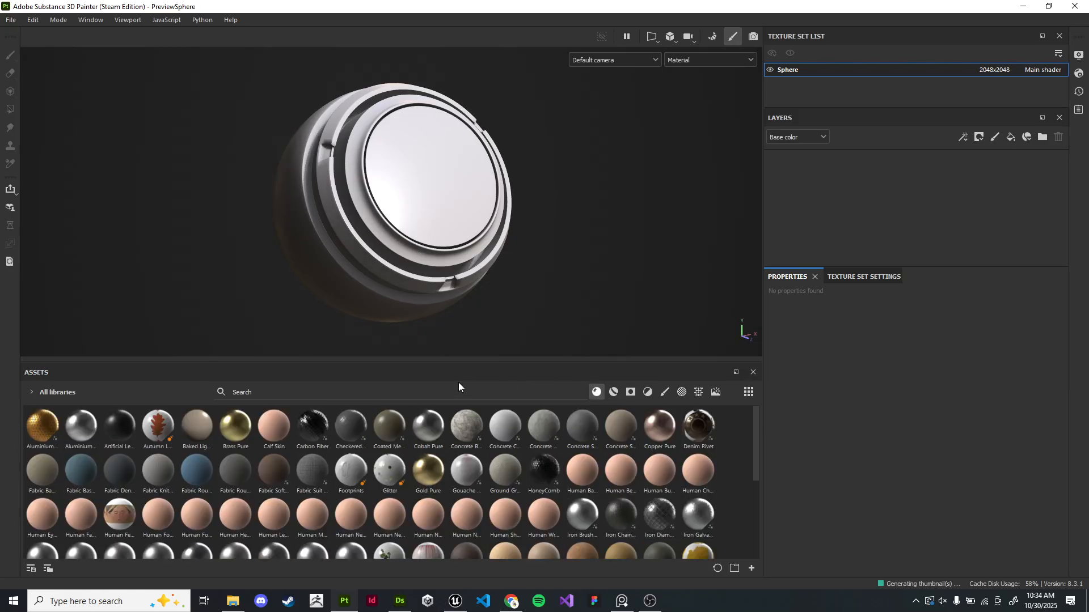
mouse_move(359, 437)
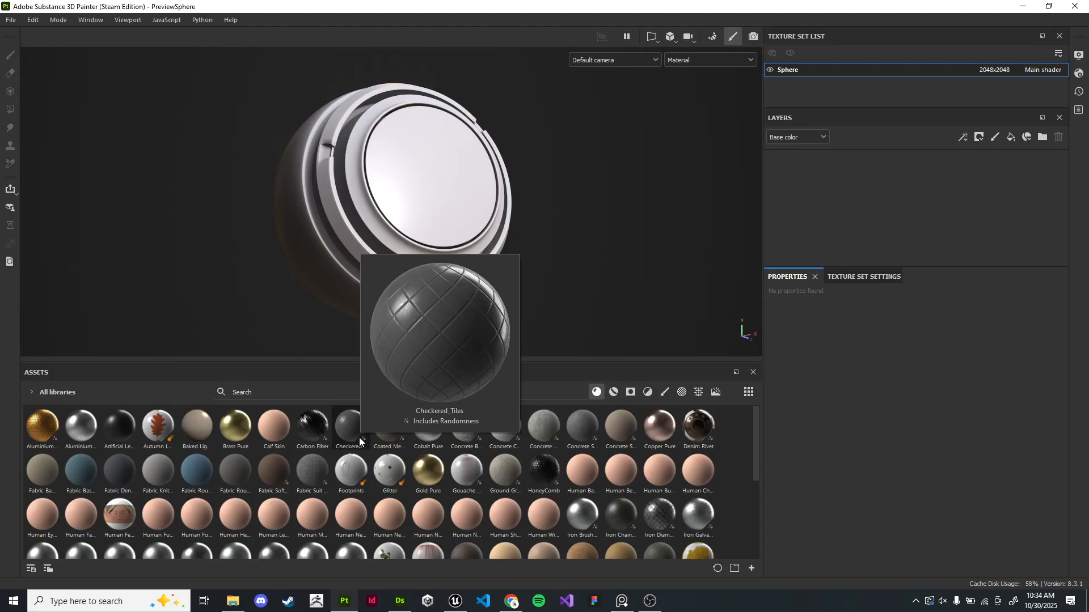
mouse_move(301, 468)
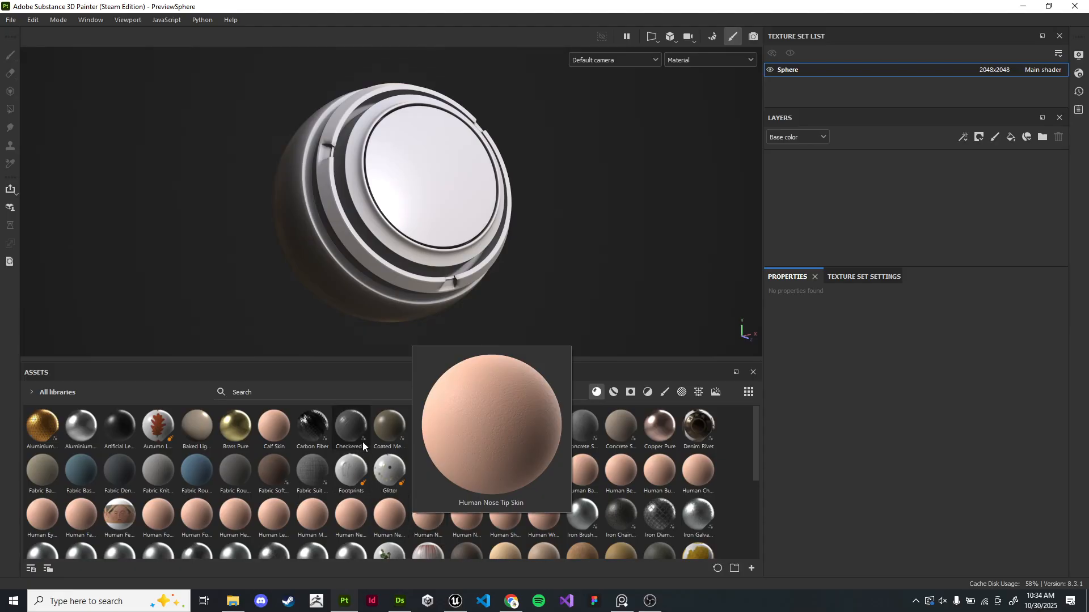
click(362, 436)
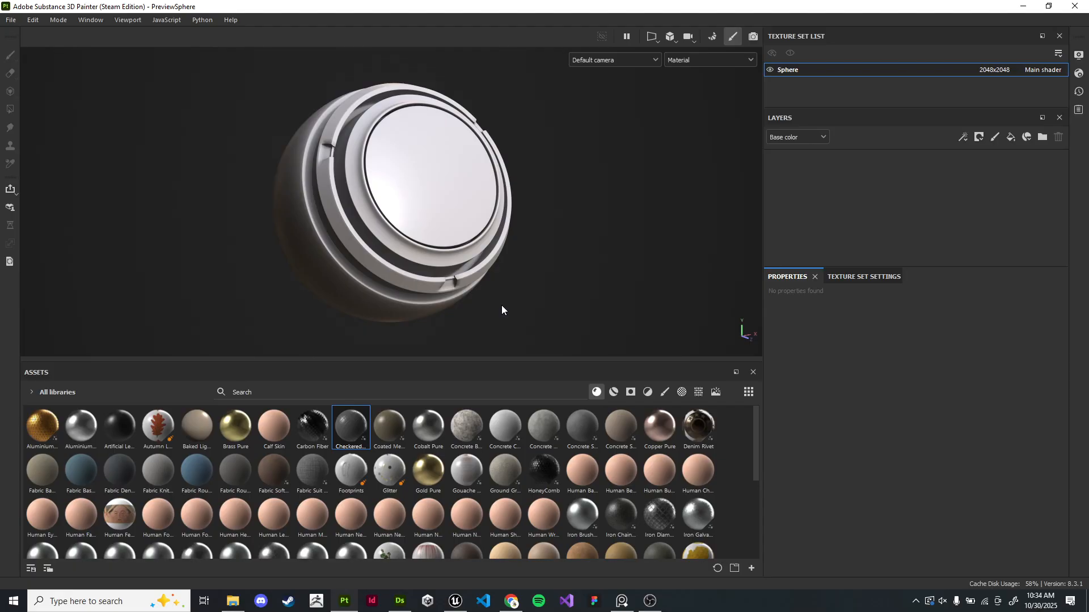
scroll(379, 499, down, 5)
scroll(380, 499, up, 5)
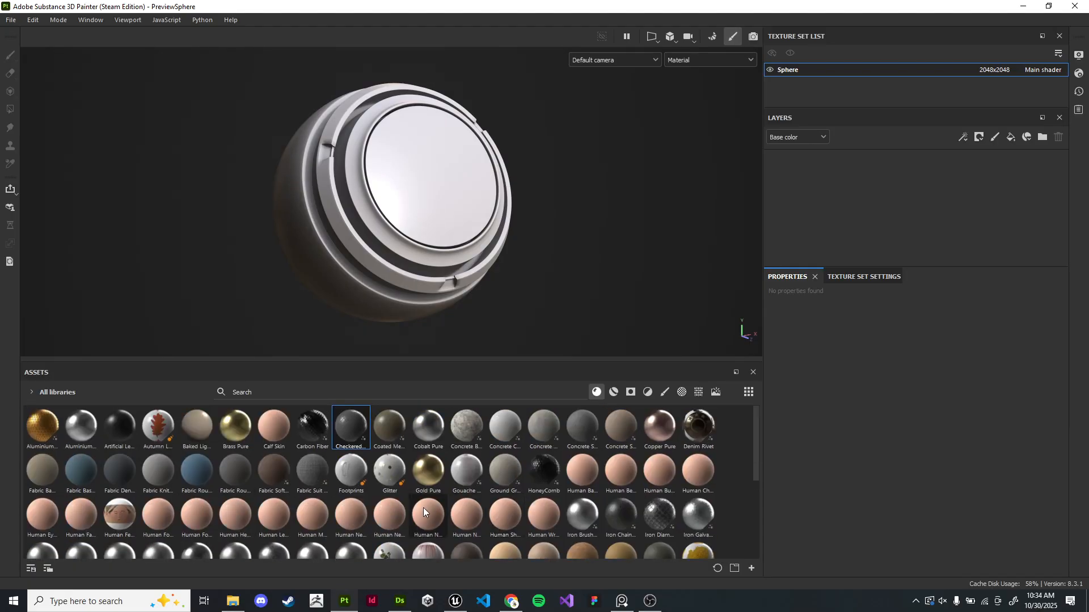
scroll(380, 499, down, 5)
scroll(380, 499, up, 5)
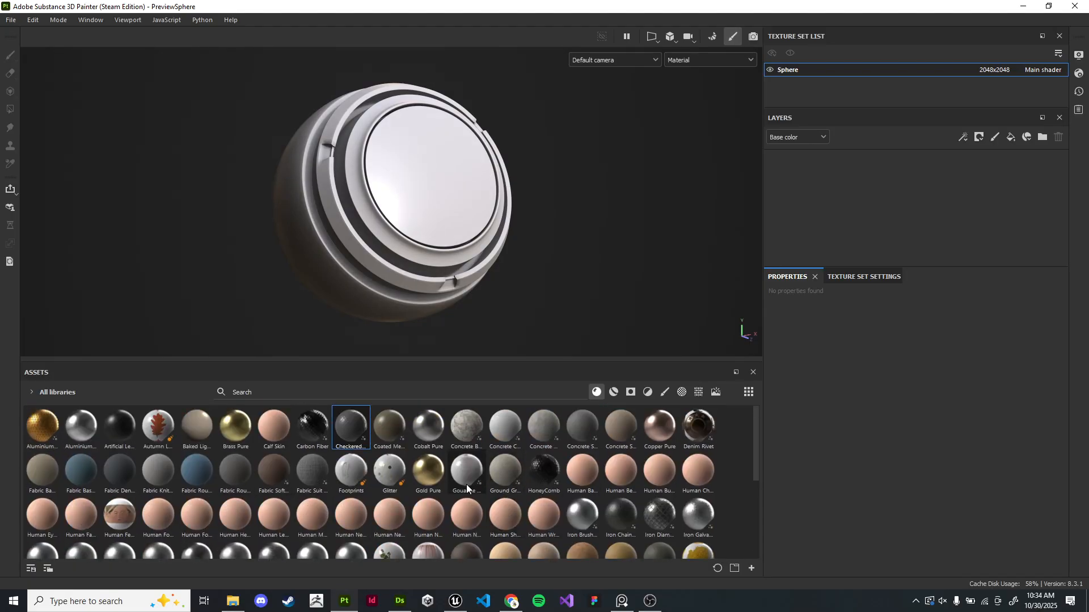
drag(361, 420, 406, 216)
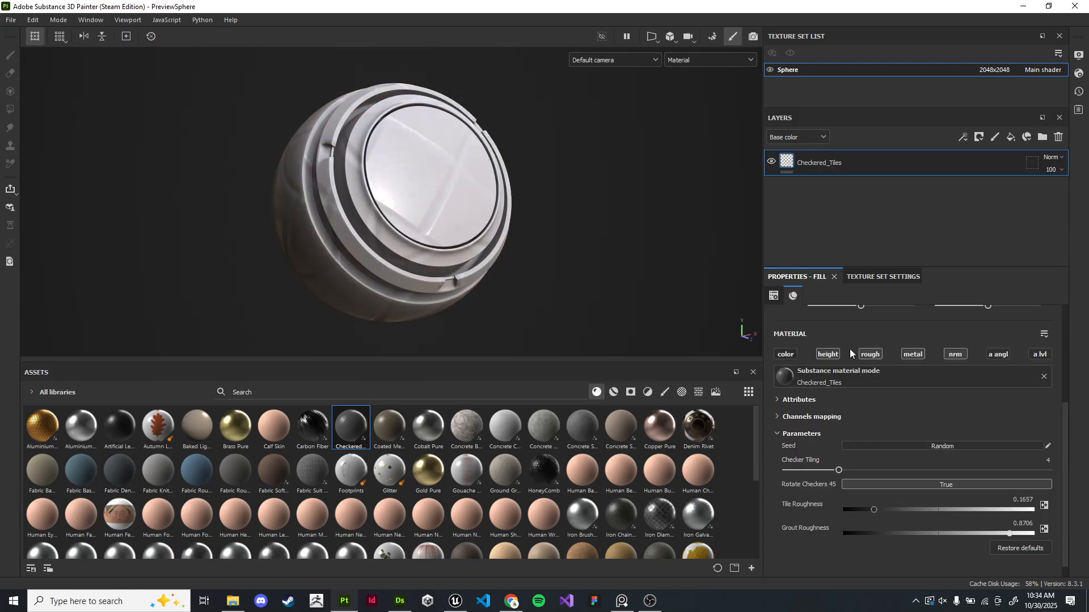
- Set Checker Tiling to 9, Tile Roughness to about 0.0385 and Grout Roughness to about 0.9024
click(785, 355)
mouse_move(568, 271)
alt+mouse_down()
mouse_move(524, 271)
mouse_move(536, 256)
mouse_move(617, 262)
mouse_move(578, 274)
alt+mouse_up()
scroll(843, 550, down, 1)
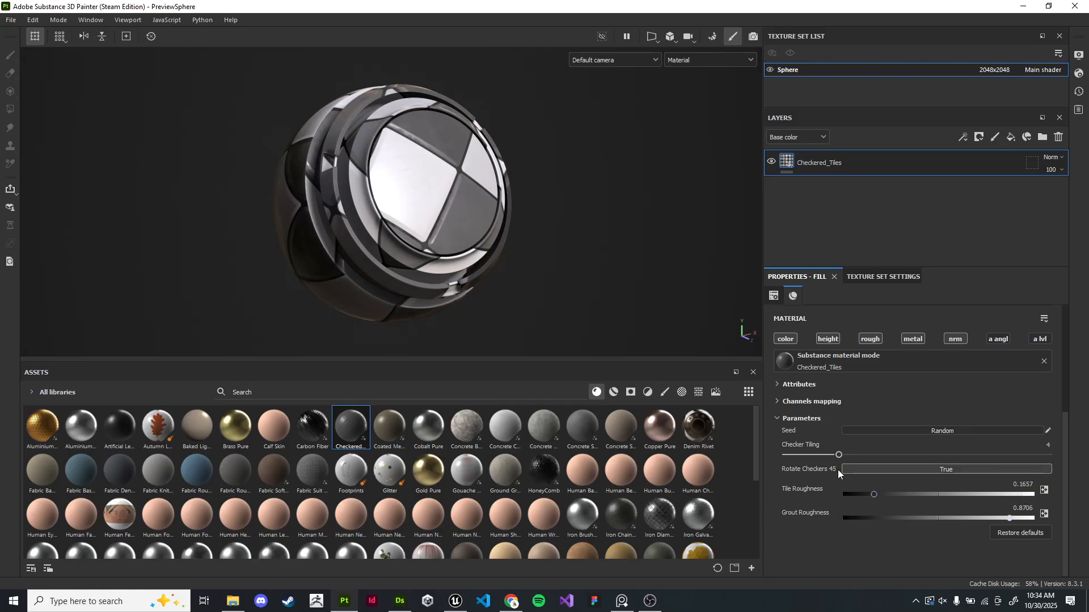
drag(838, 454, 917, 458)
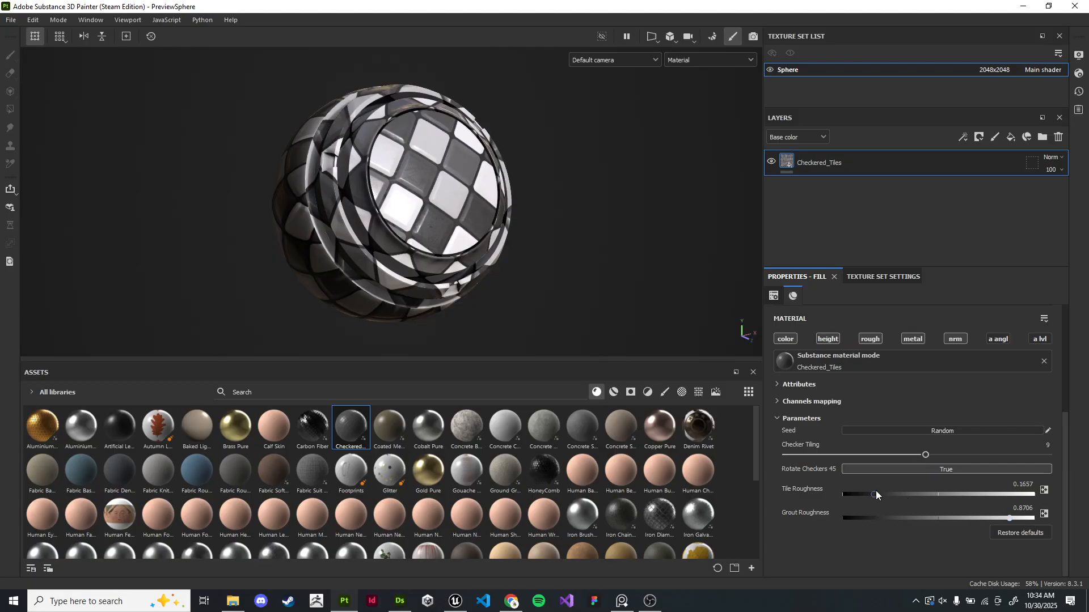
drag(883, 492, 841, 509)
drag(894, 512, 1014, 516)
- Toggle Rotate Checkers 45 off and back on, then view the fill's projection settings
click(960, 470)
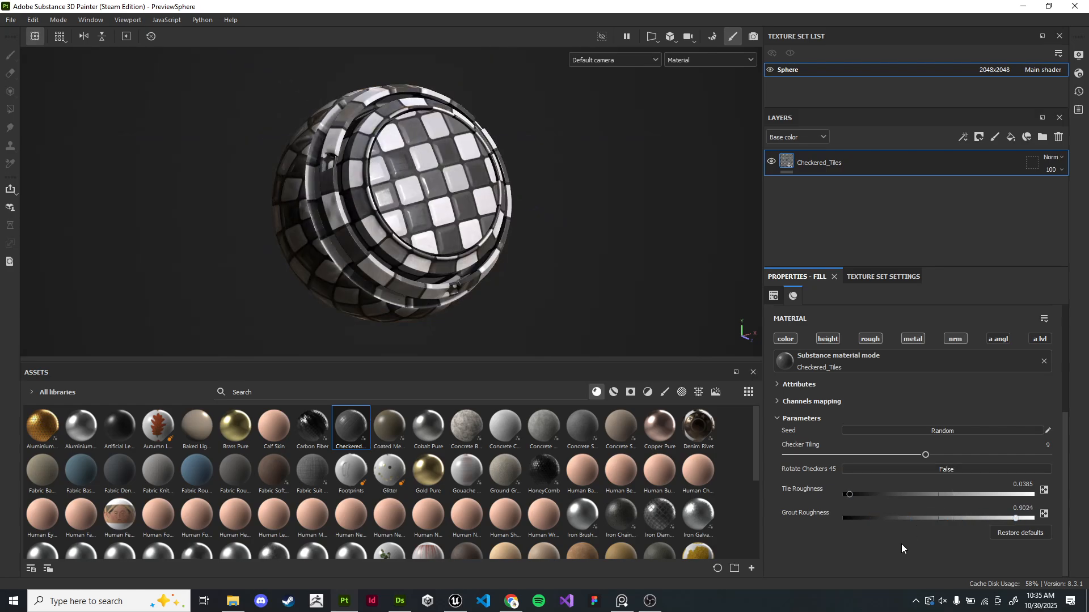
click(923, 468)
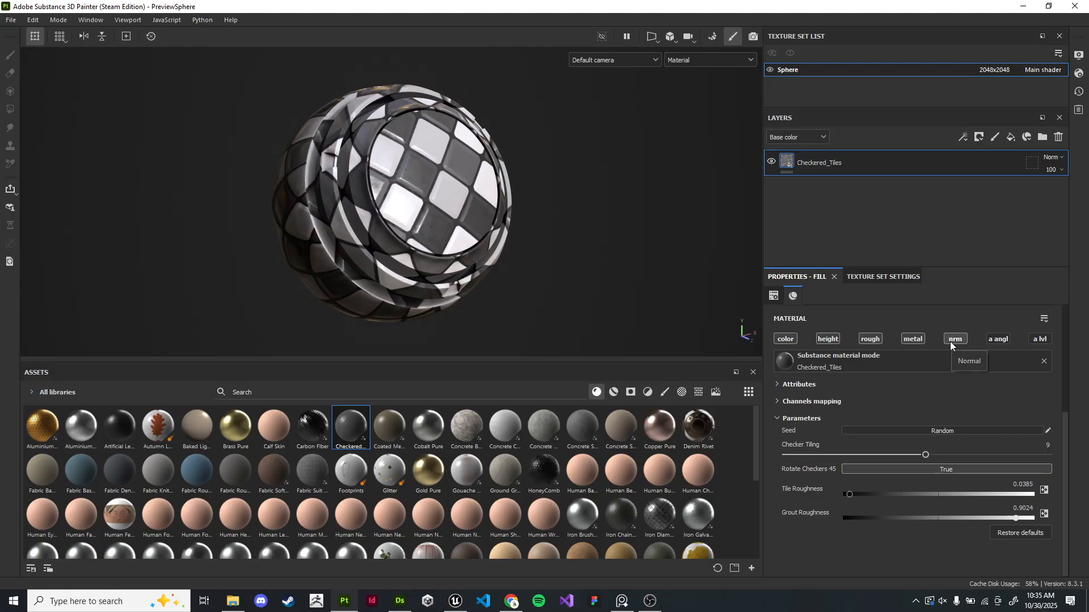
click(773, 295)
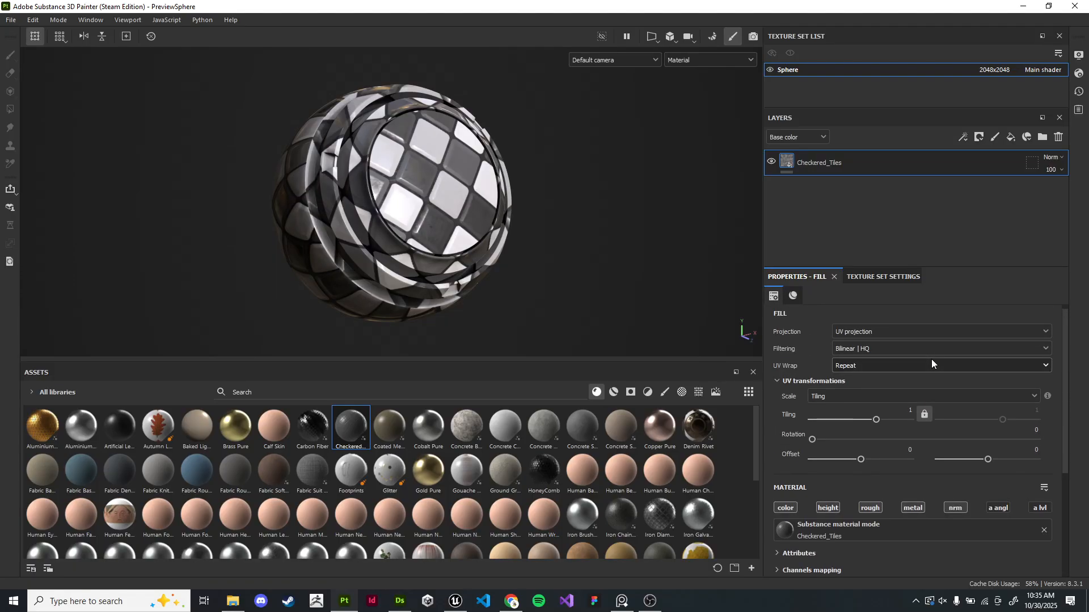
- Switch to Unreal Editor and navigate the level viewport to examine the bar area
key(alt+Tab)
key(Tab)
key(Tab)
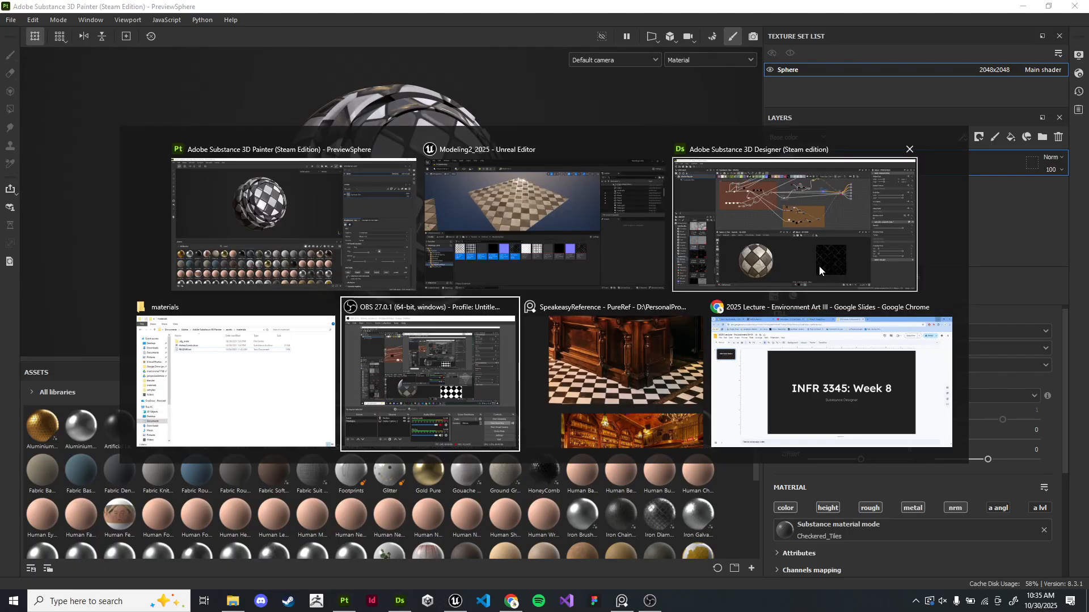
click(512, 281)
click(197, 179)
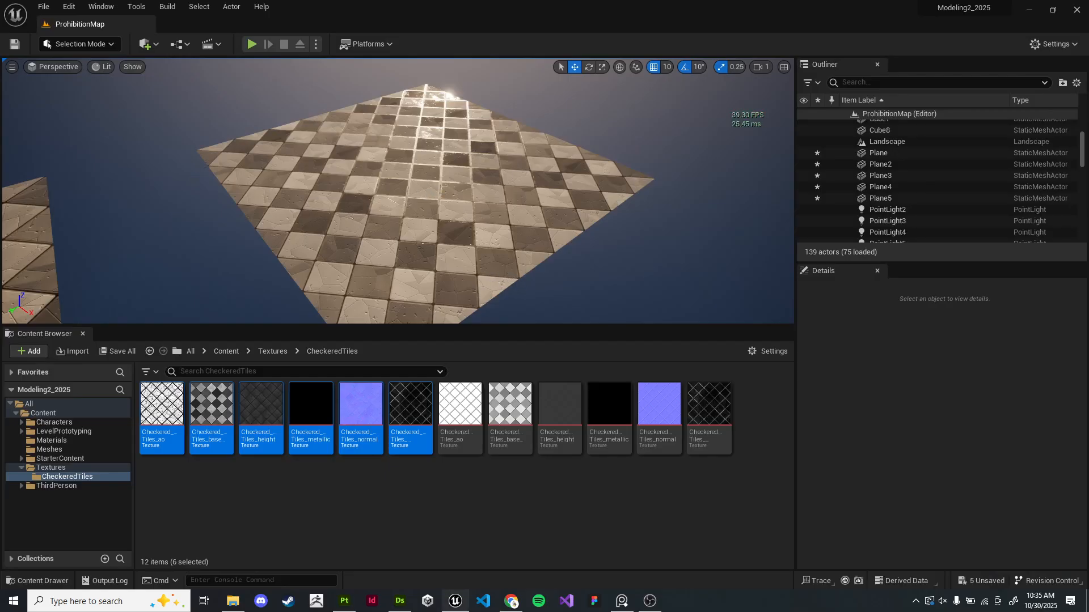
right_drag(197, 180, 153, 207)
key(w)
key(s)
right_drag(271, 249, 276, 188)
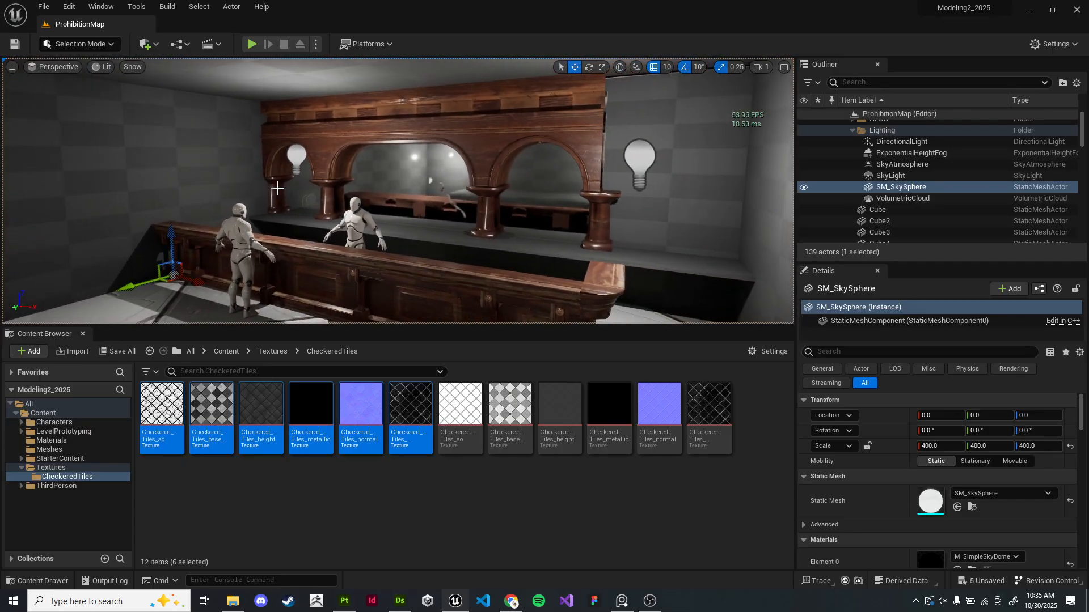
click(466, 132)
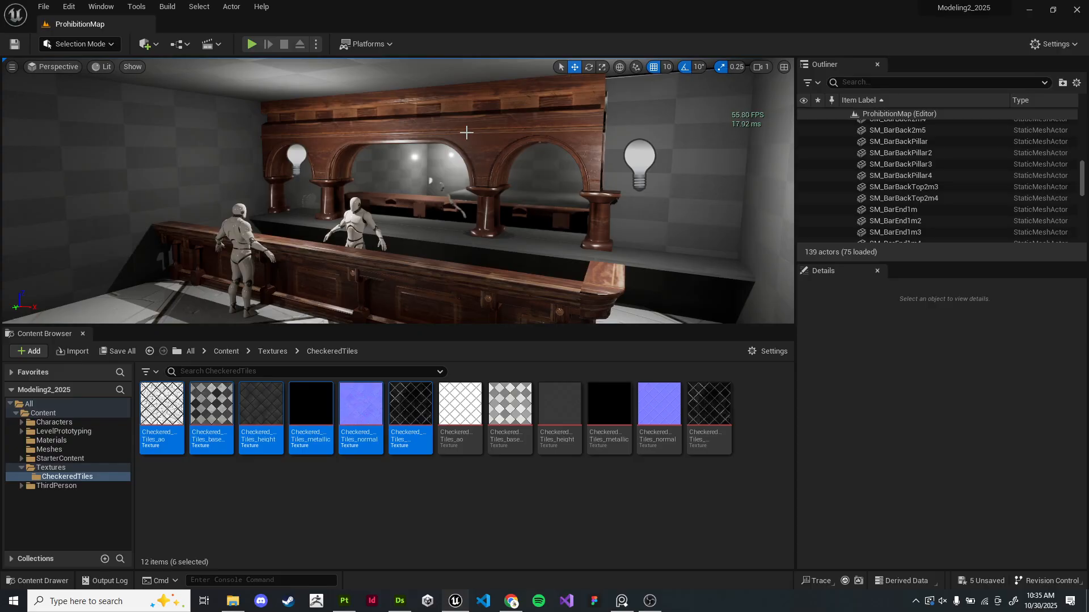
right_drag(487, 137, 434, 179)
key(w)
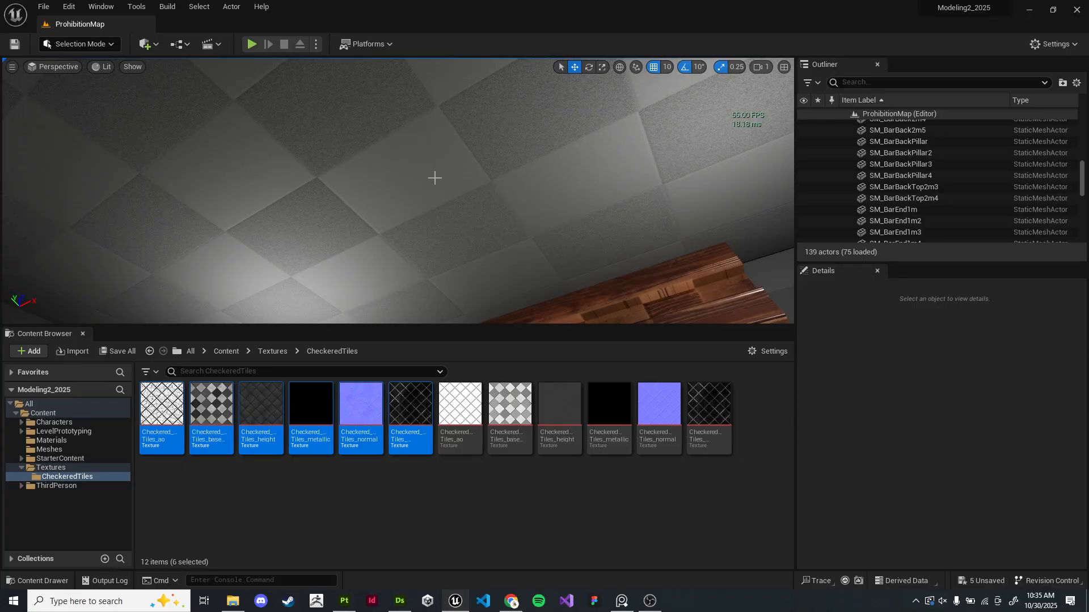
right_drag(435, 196, 434, 219)
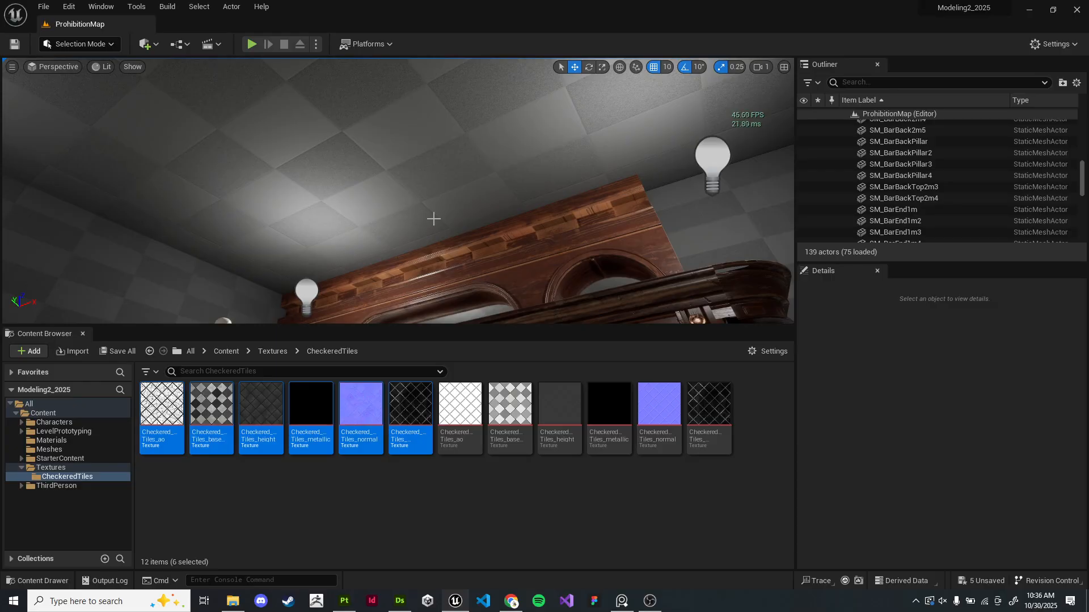
mouse_move(476, 211)
right_down()
mouse_move(476, 267)
mouse_move(477, 210)
right_up()
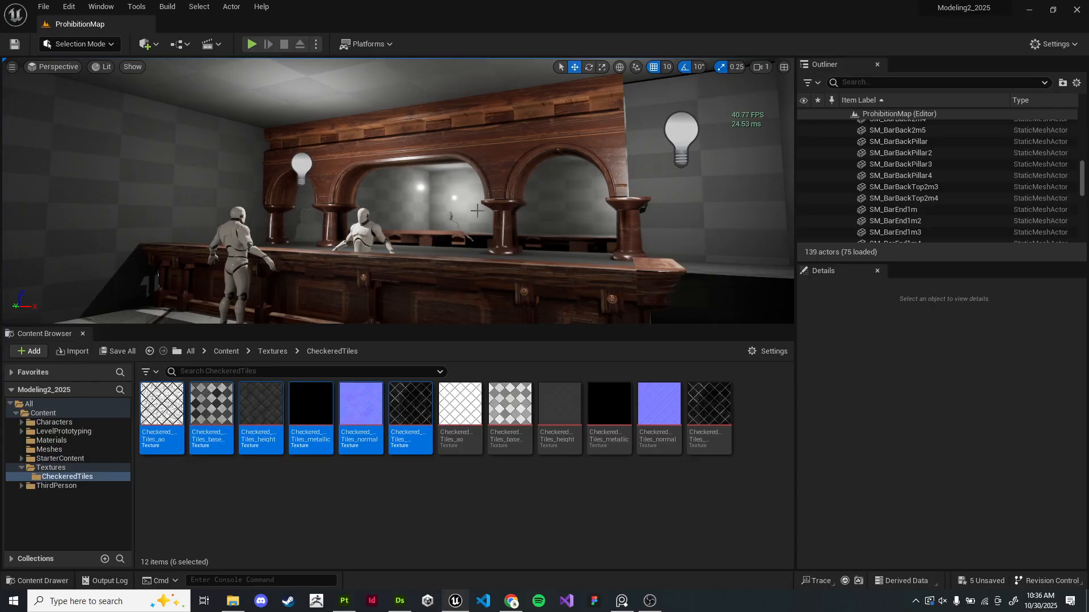
right_drag(493, 221, 493, 221)
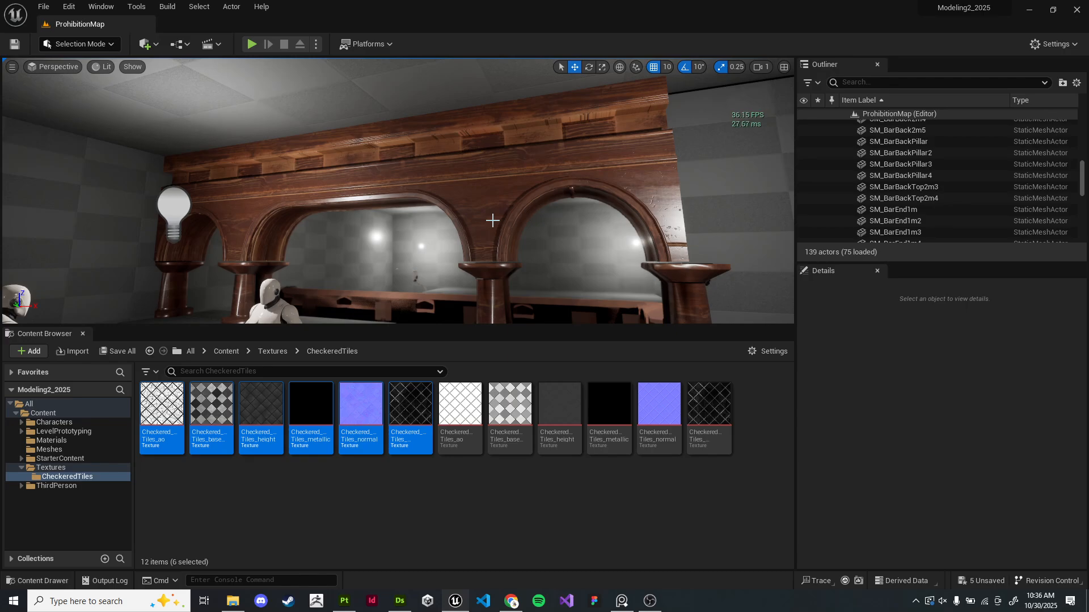
- Switch to Painter and delete the Checkered_Tiles material from the assets library
key(alt+Tab)
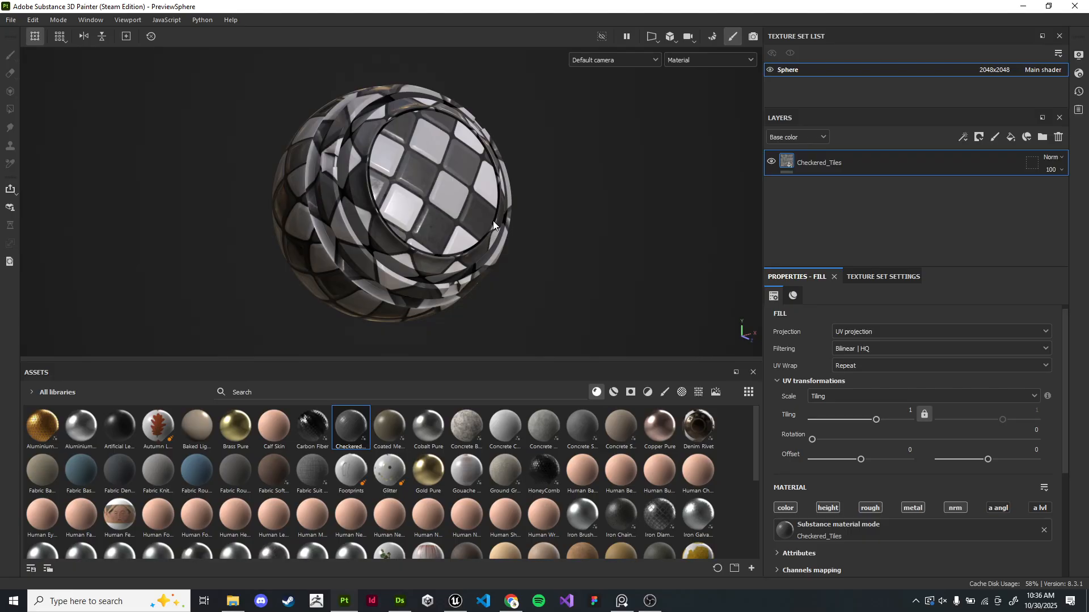
alt+drag(558, 215, 556, 239)
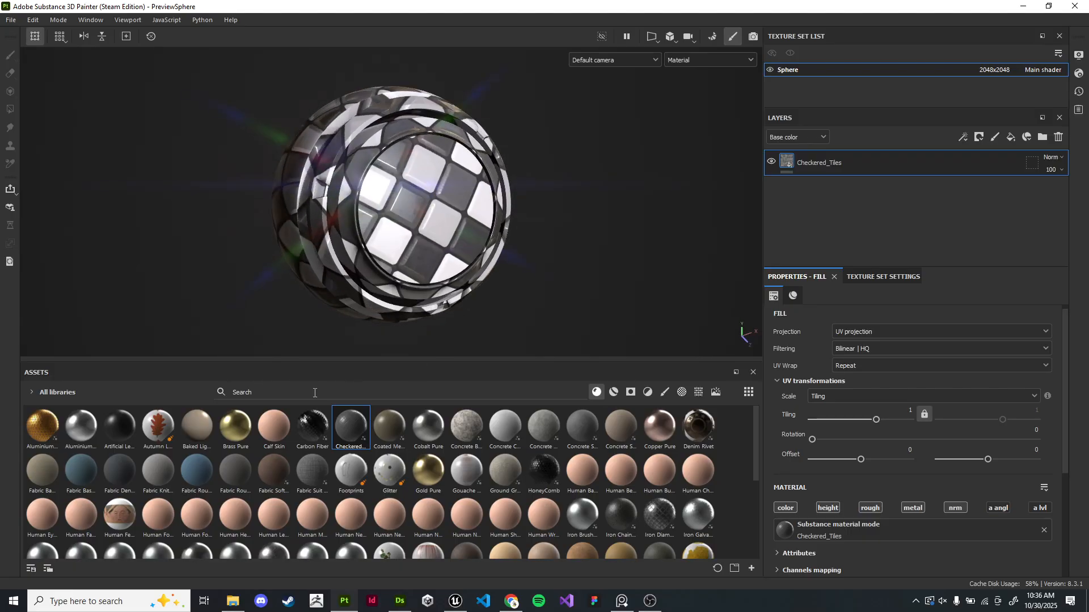
click(352, 427)
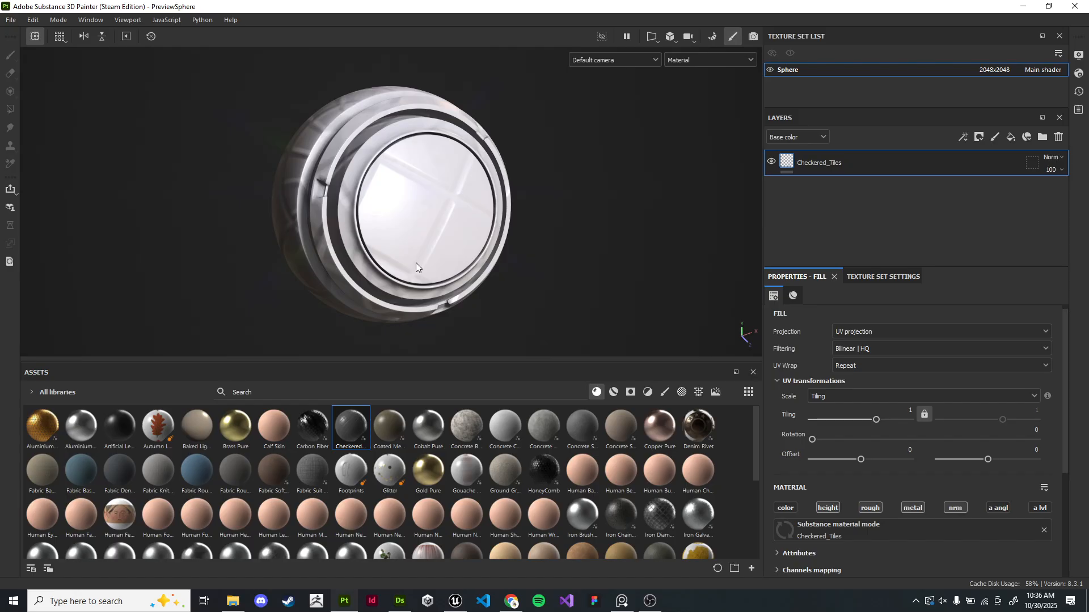
click(352, 436)
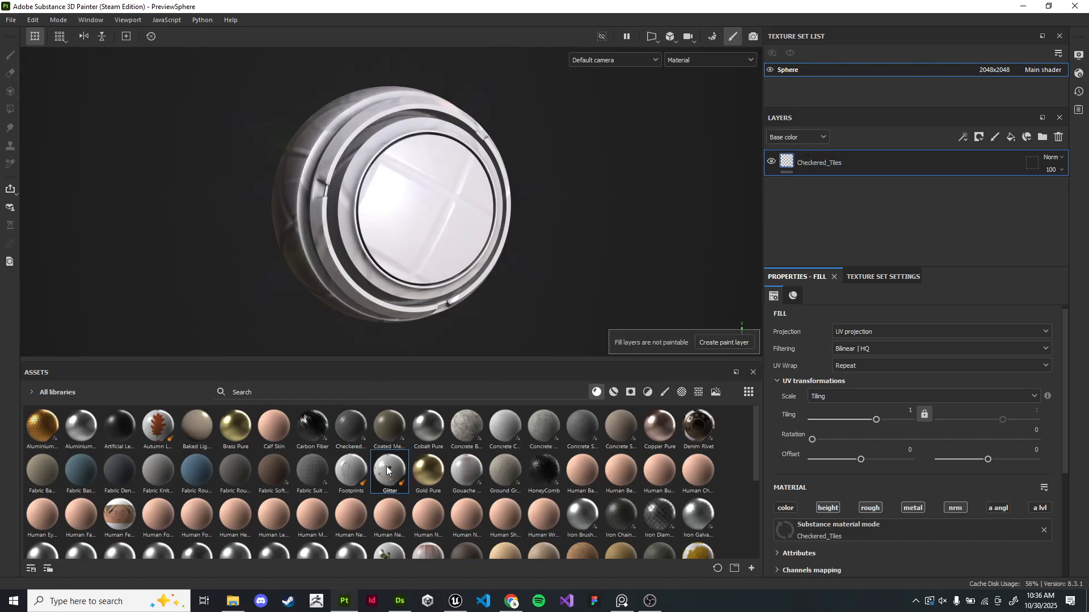
right_click(355, 432)
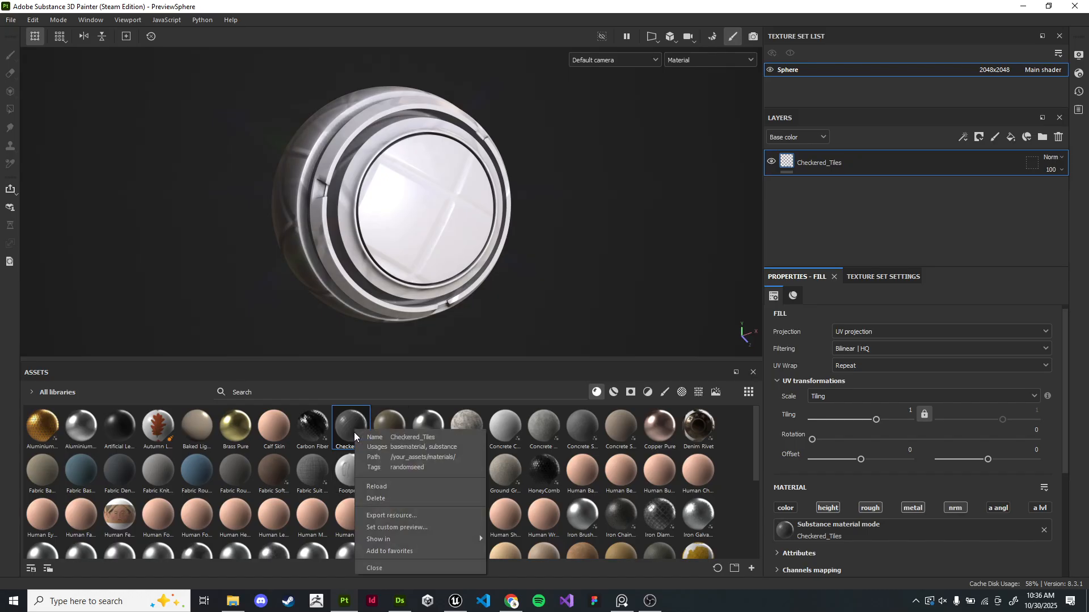
click(392, 499)
- Open the AdvTools.spp project, discarding the unsaved changes to the current project
click(11, 21)
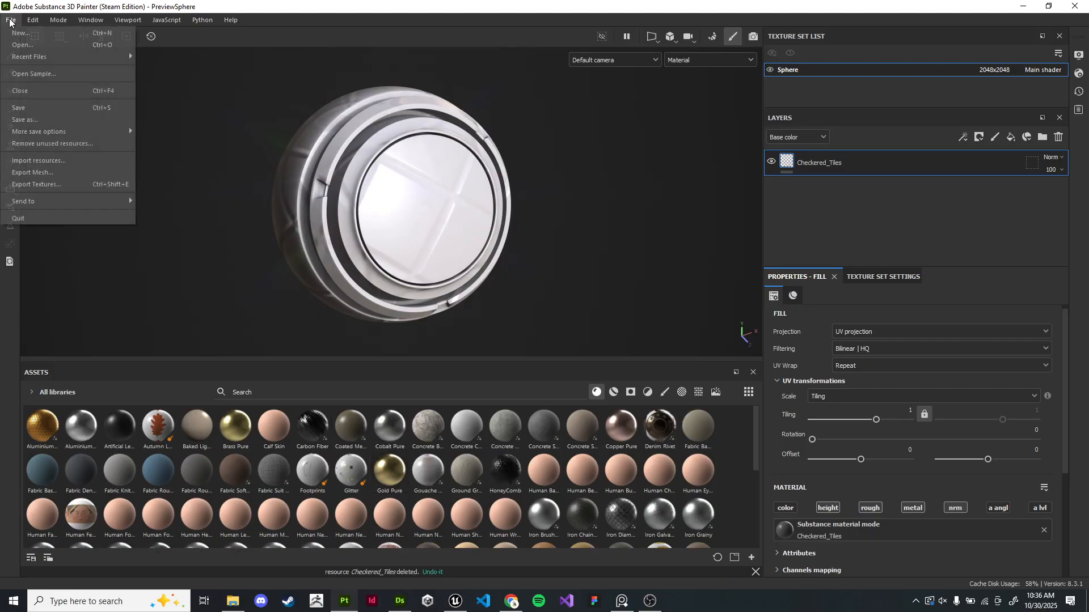
click(22, 45)
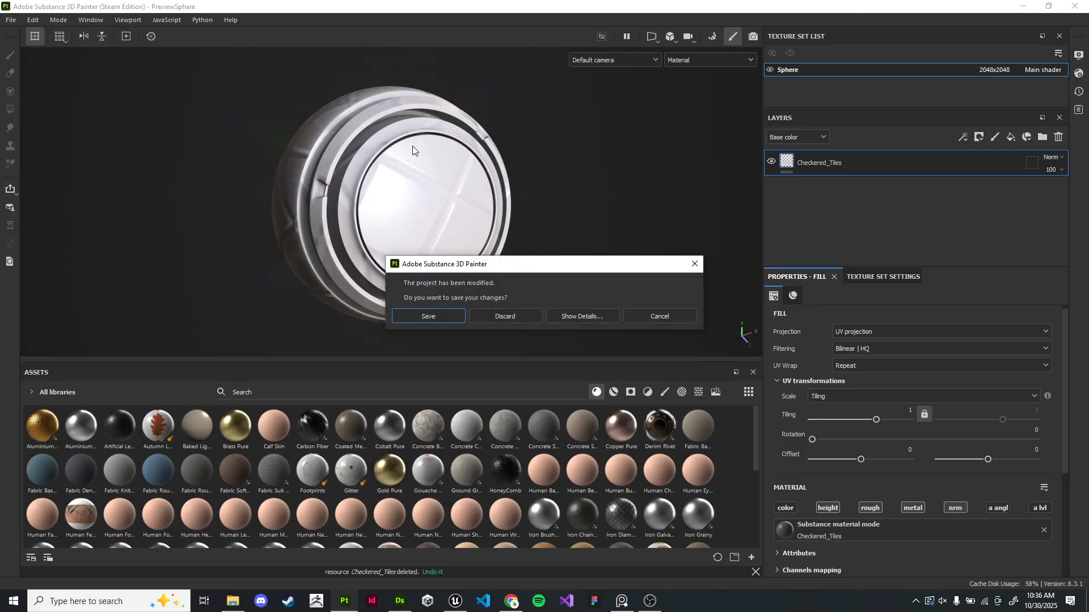
click(506, 317)
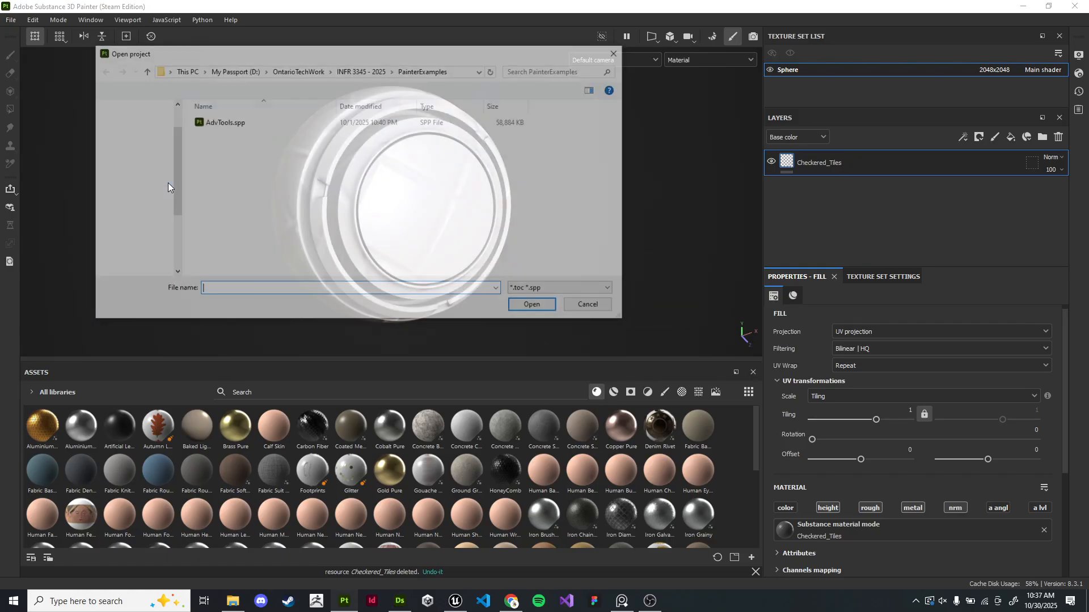
click(306, 122)
click(543, 310)
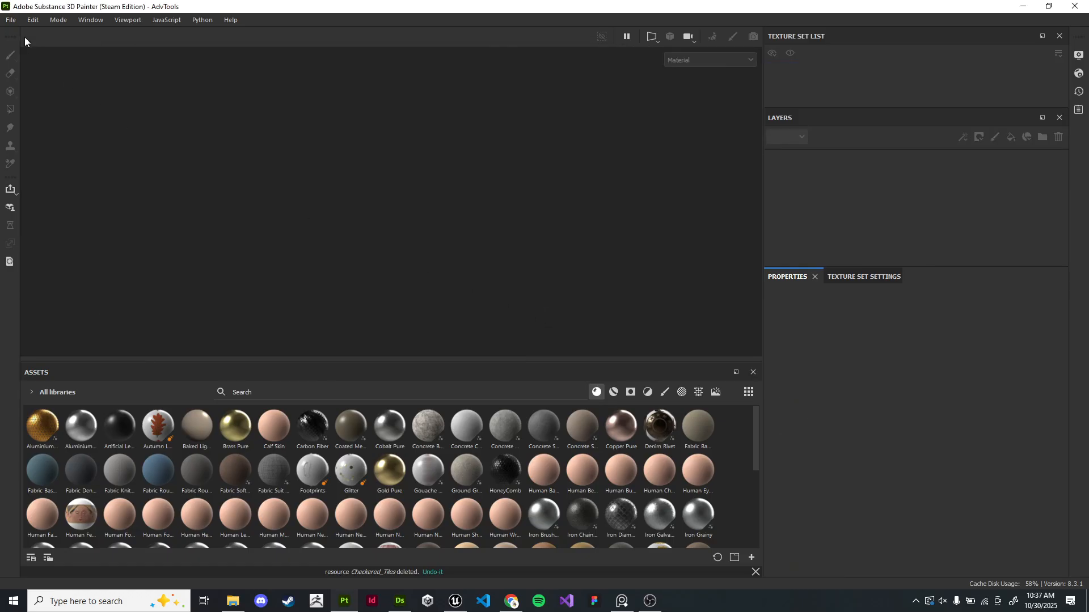
click(12, 22)
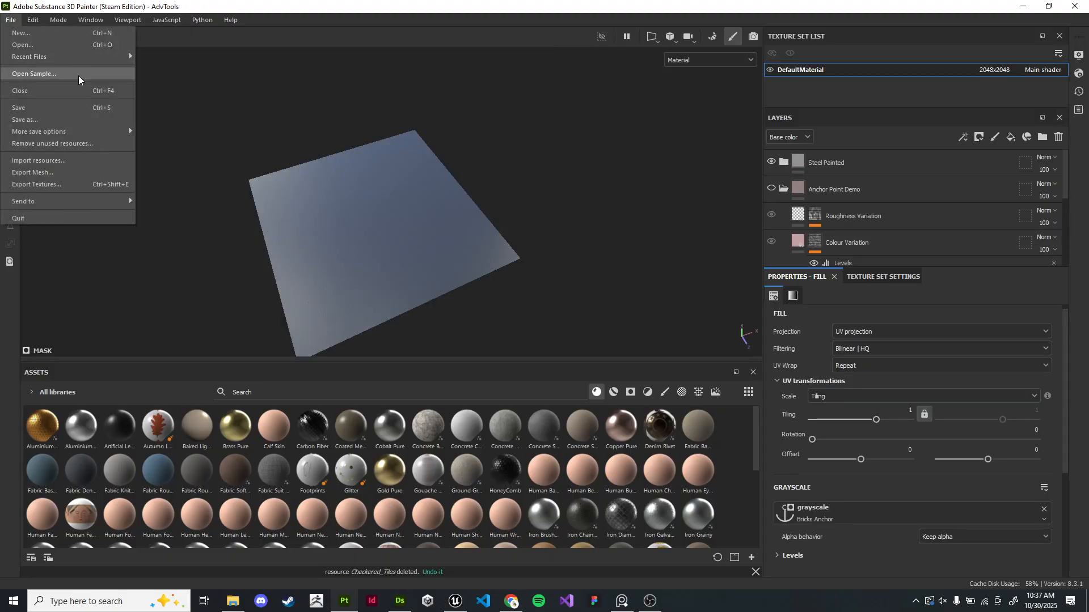
key(Escape)
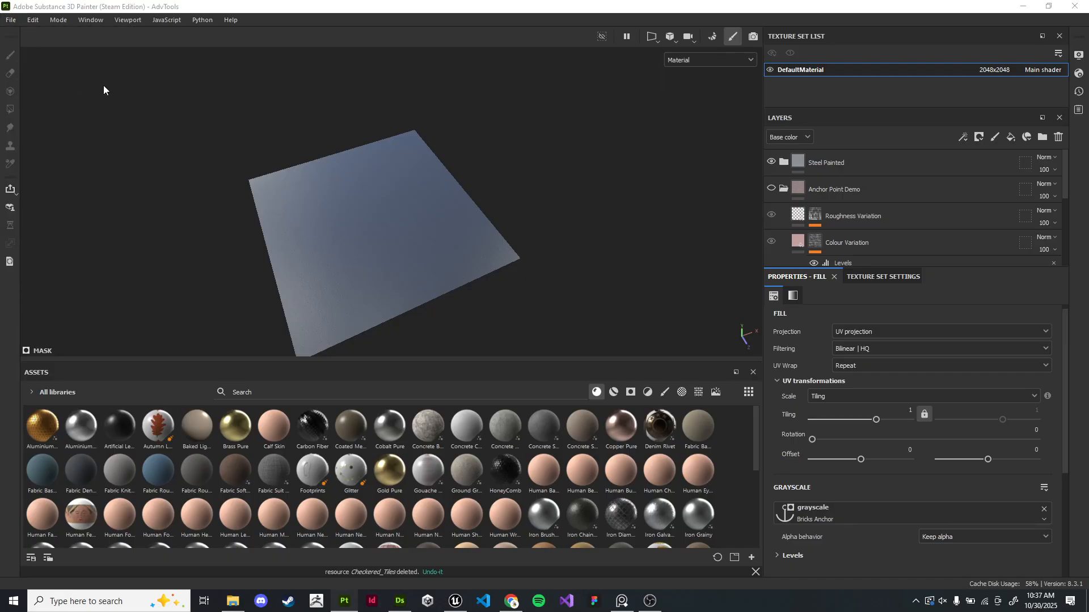
key(alt+Tab)
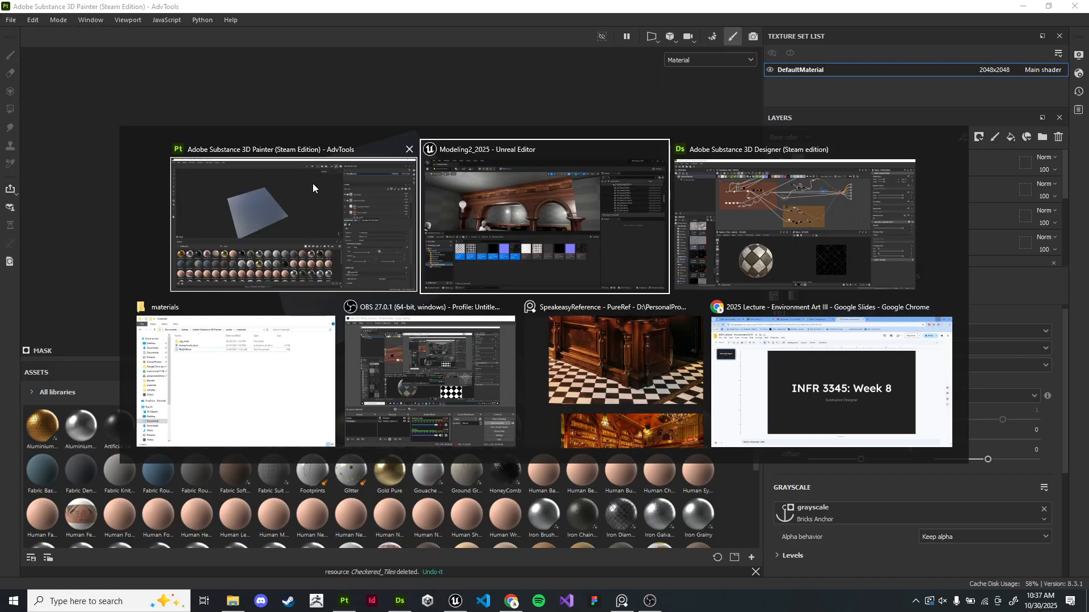
click(318, 380)
click(741, 125)
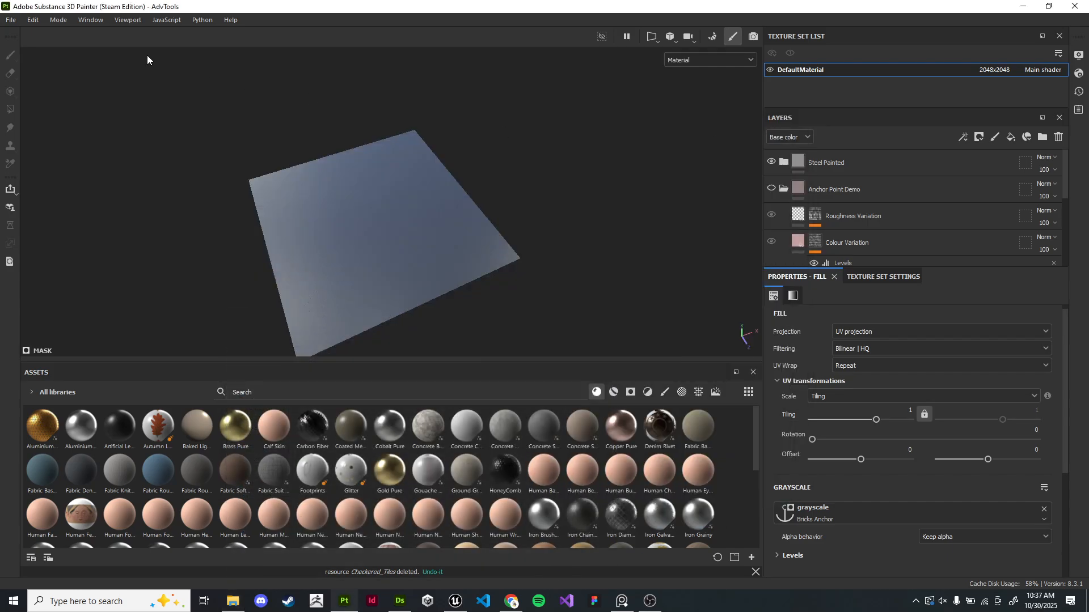
key(alt+Tab)
key(alt+Tab)
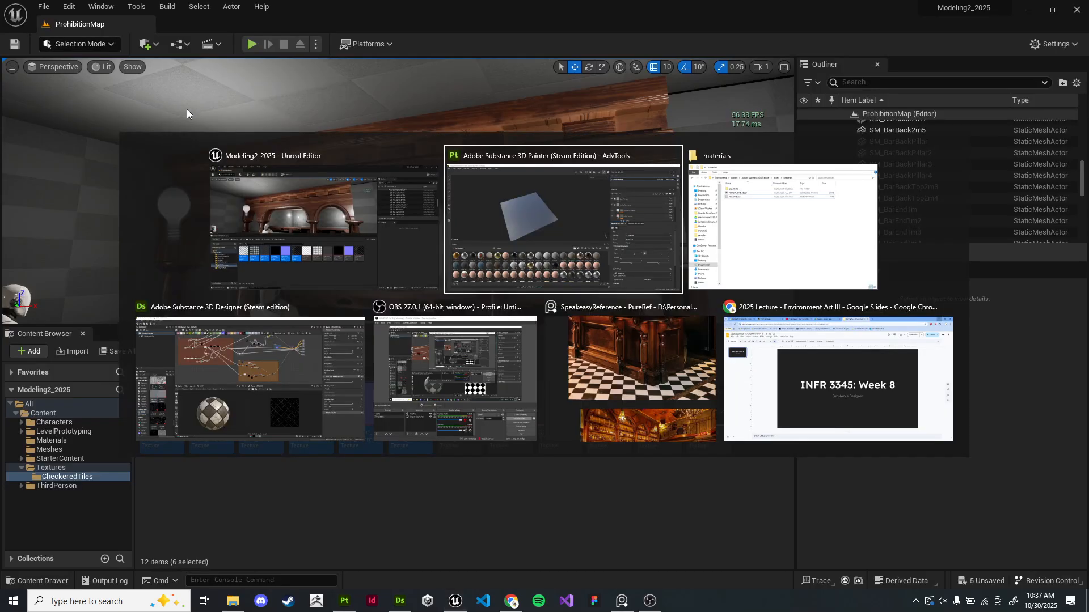
- Switch to Designer and republish the CheckerTiles package as an .sbsar file
click(268, 369)
right_click(56, 79)
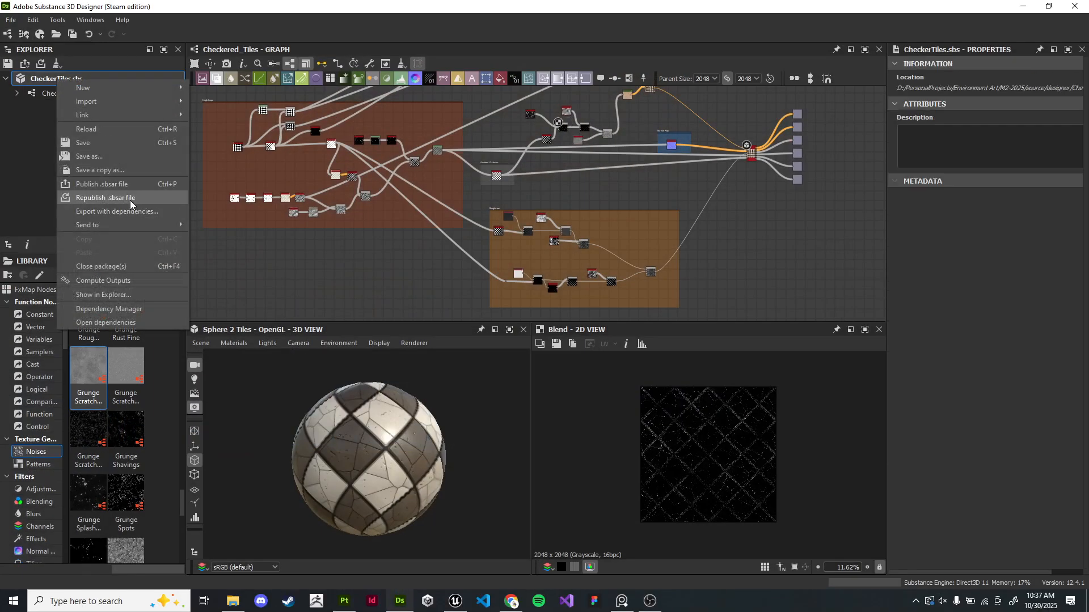
click(121, 187)
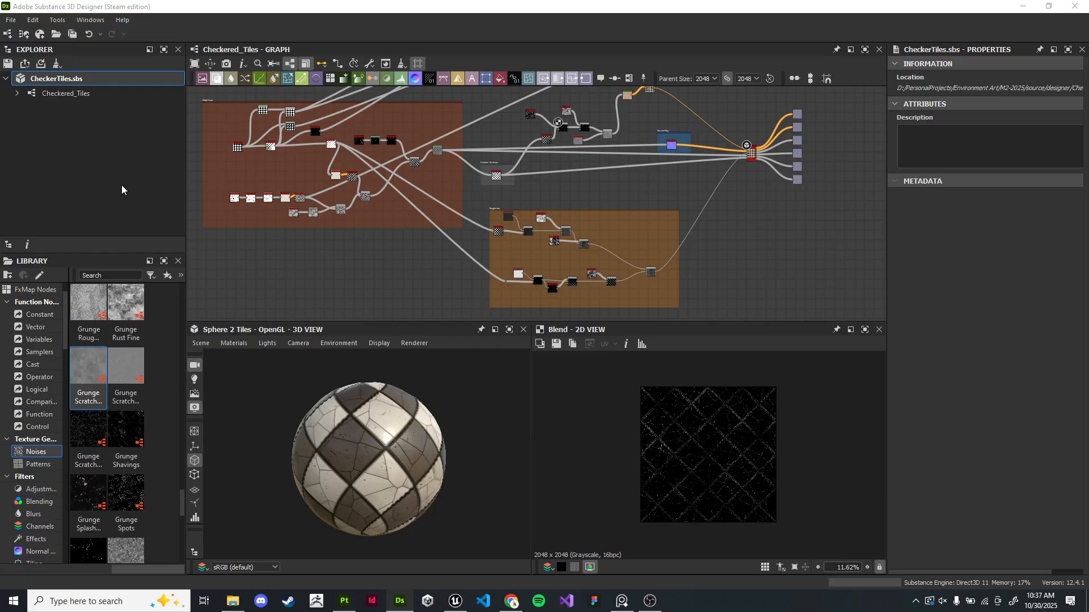
drag(545, 220, 514, 209)
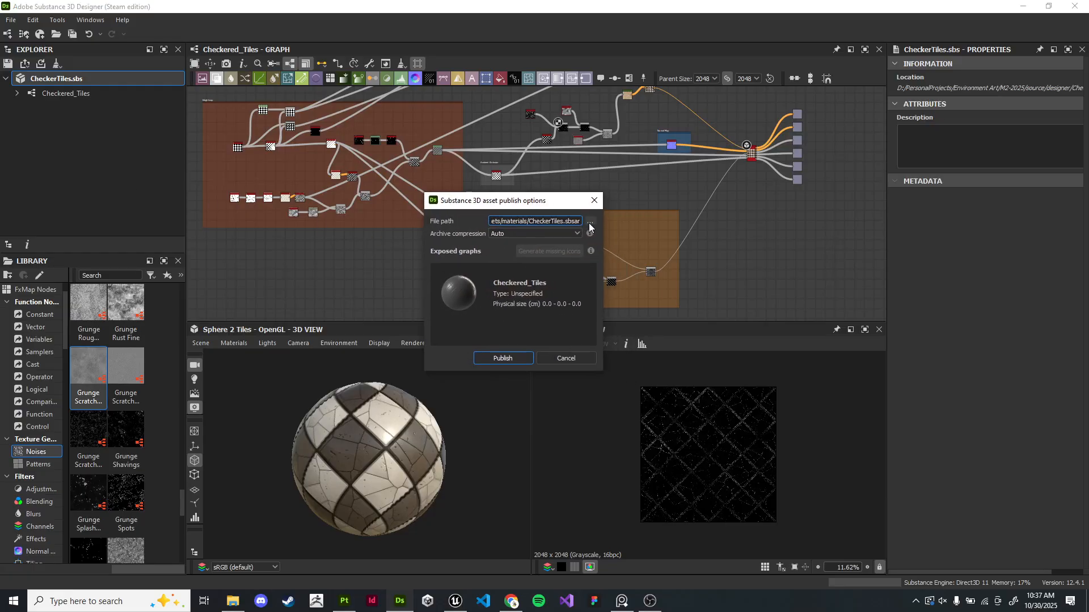
click(518, 359)
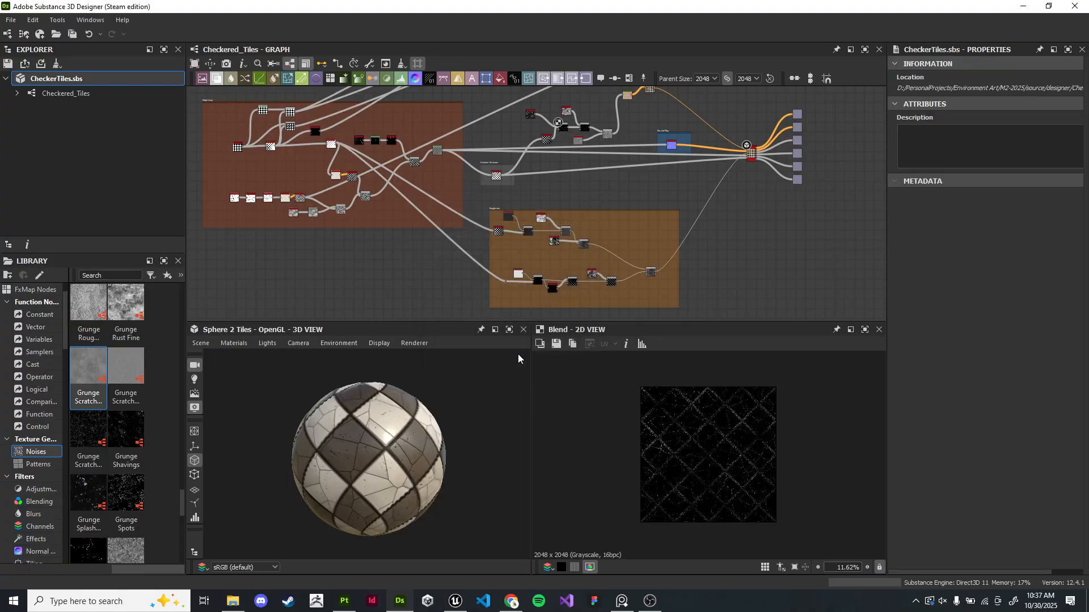
- Switch to Painter and open the PreviewSphere sample project
key(alt+Tab)
key(alt+Tab)
key(Tab)
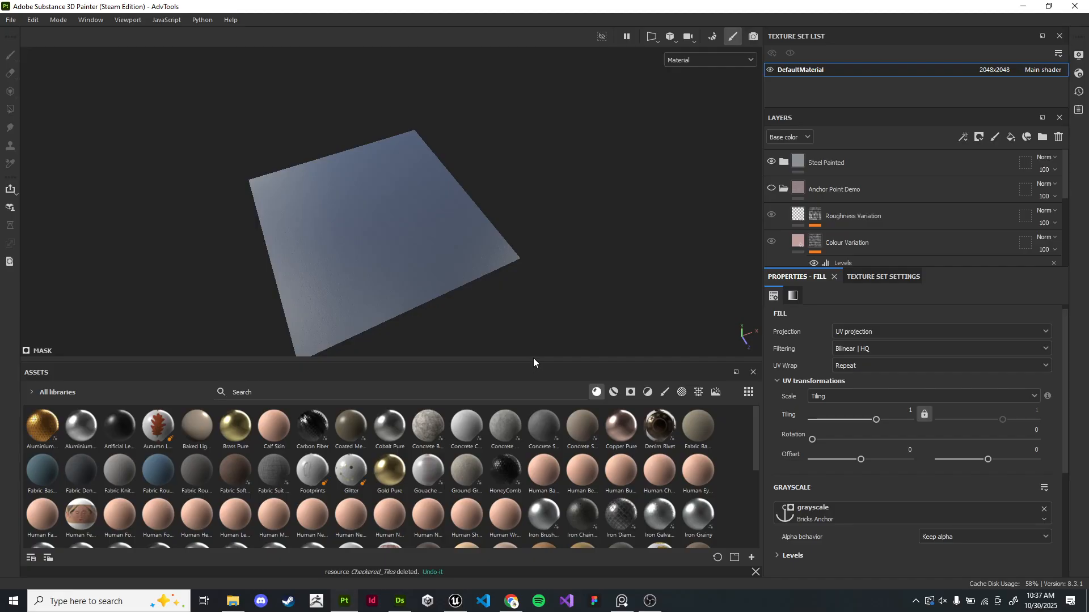
click(11, 20)
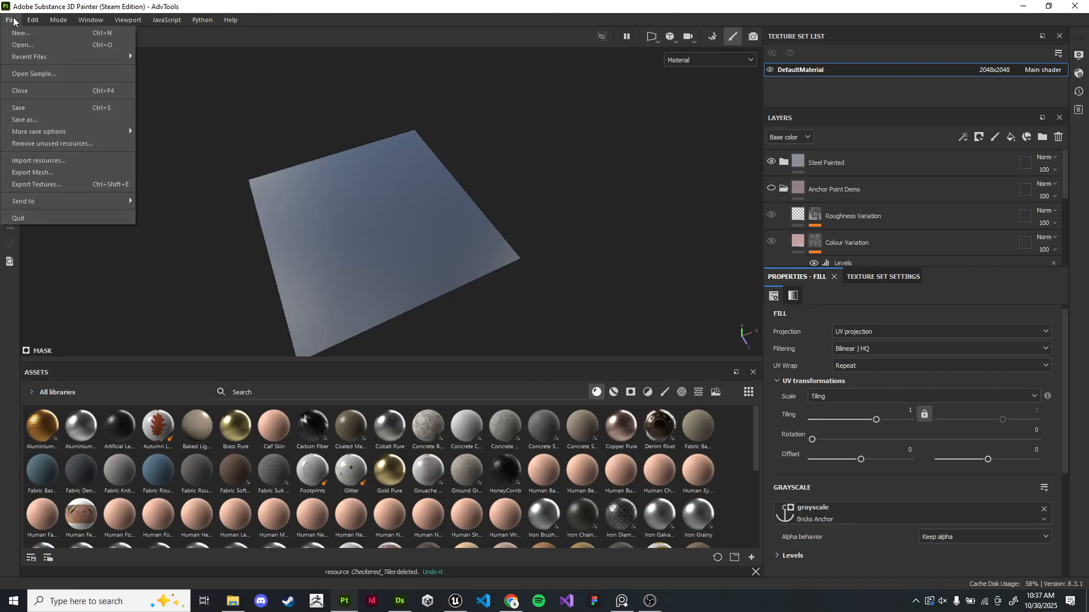
click(35, 71)
click(266, 169)
click(534, 307)
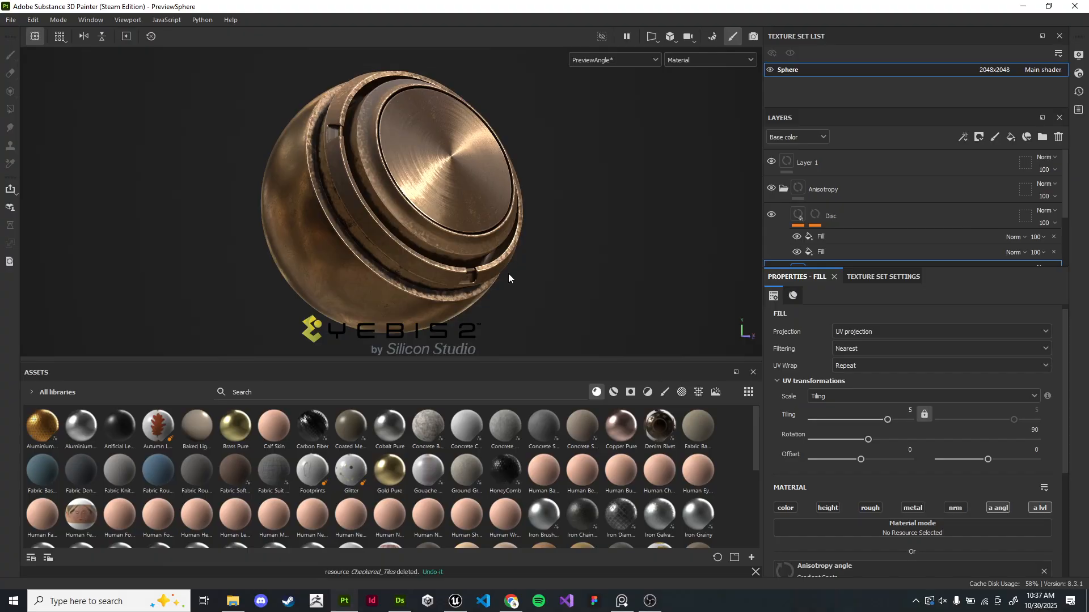
alt+drag(509, 270, 506, 275)
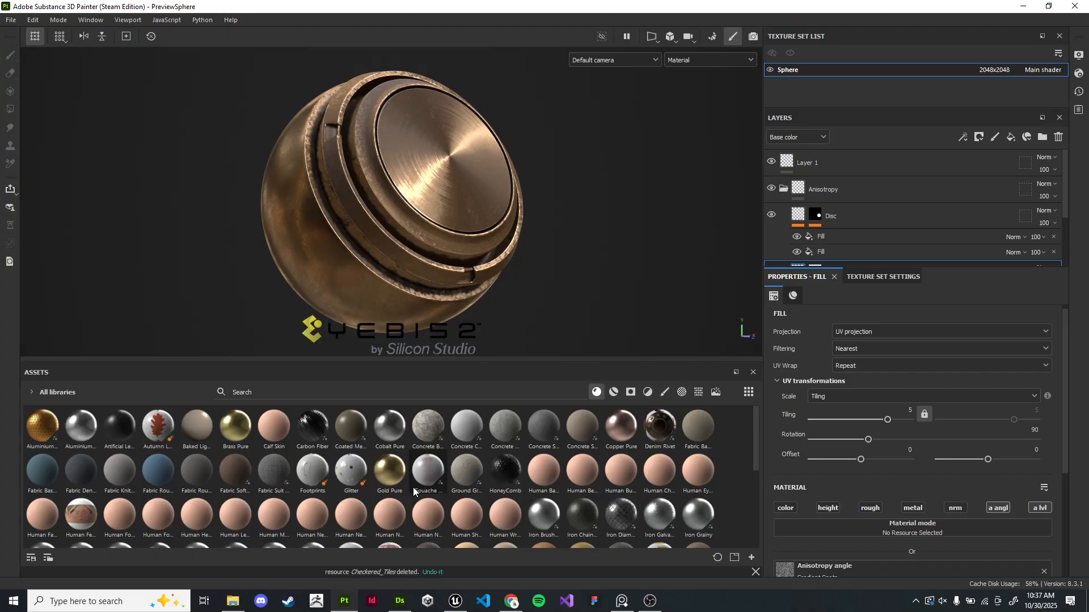
- In Designer, publish CheckerTiles.sbsar to Painter's assets materials folder, replacing the existing file
key(alt+Tab)
key(alt+Tab)
key(Tab)
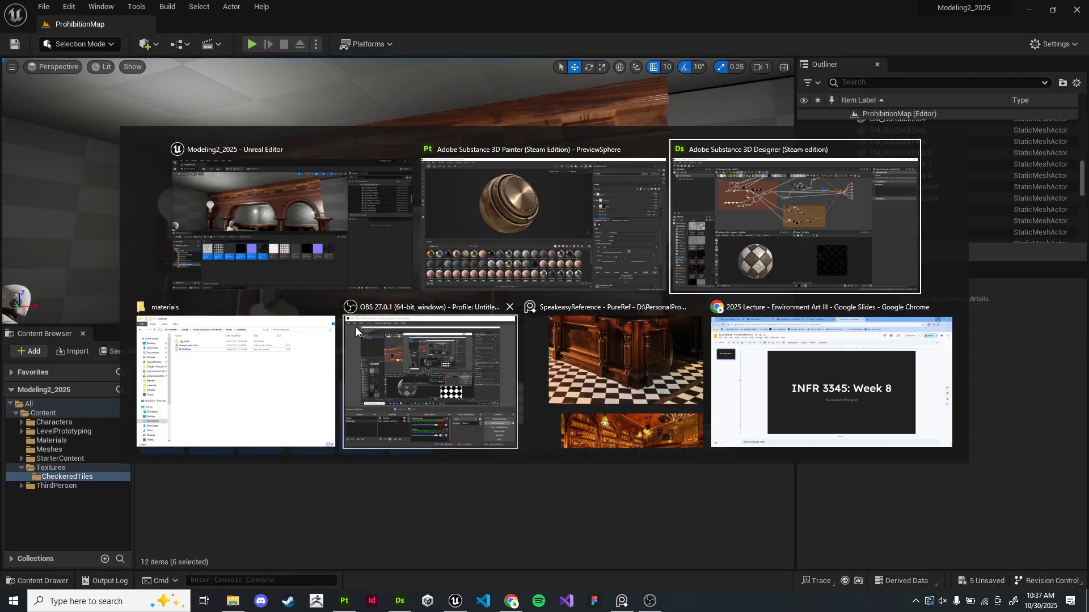
right_click(69, 79)
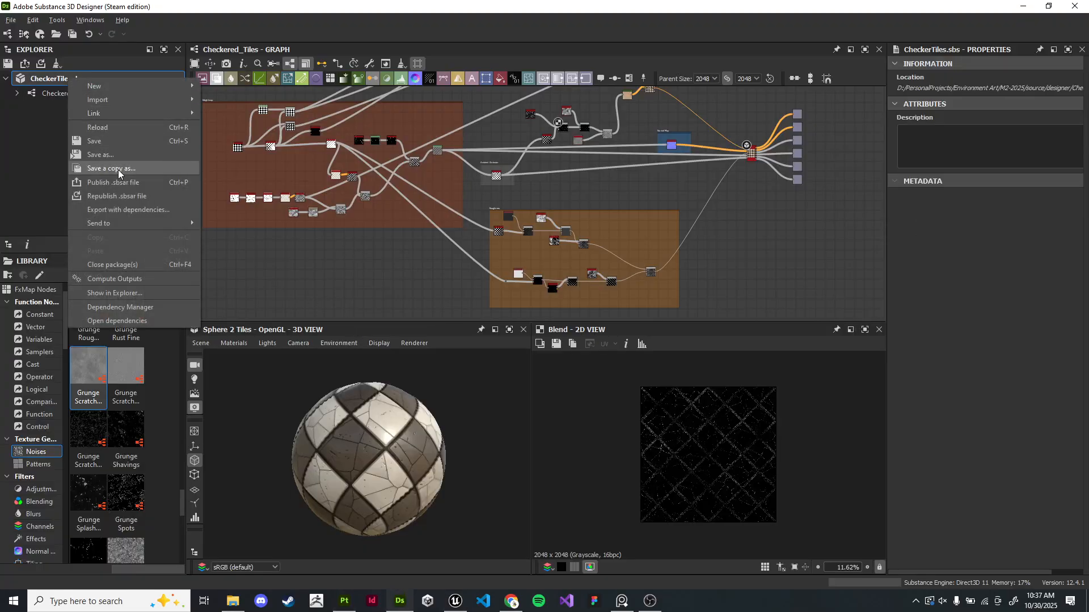
click(122, 183)
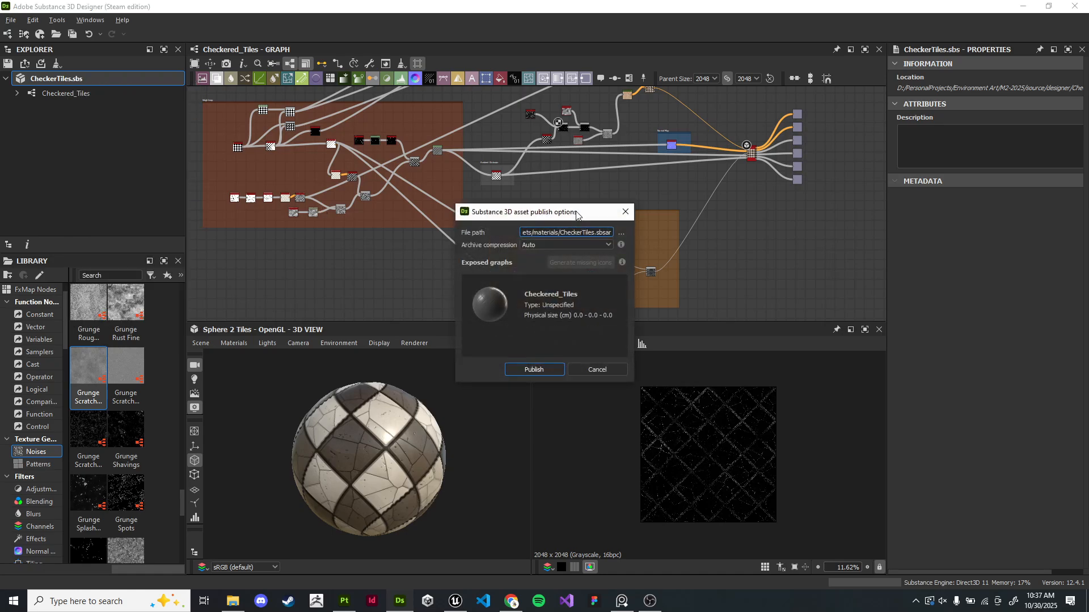
click(621, 233)
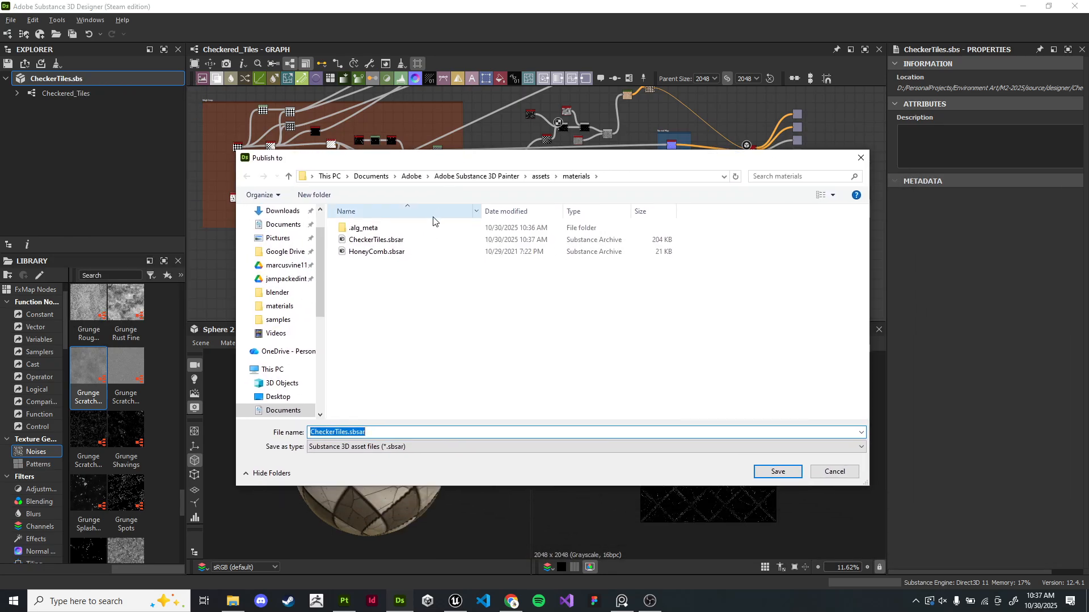
click(430, 240)
click(775, 471)
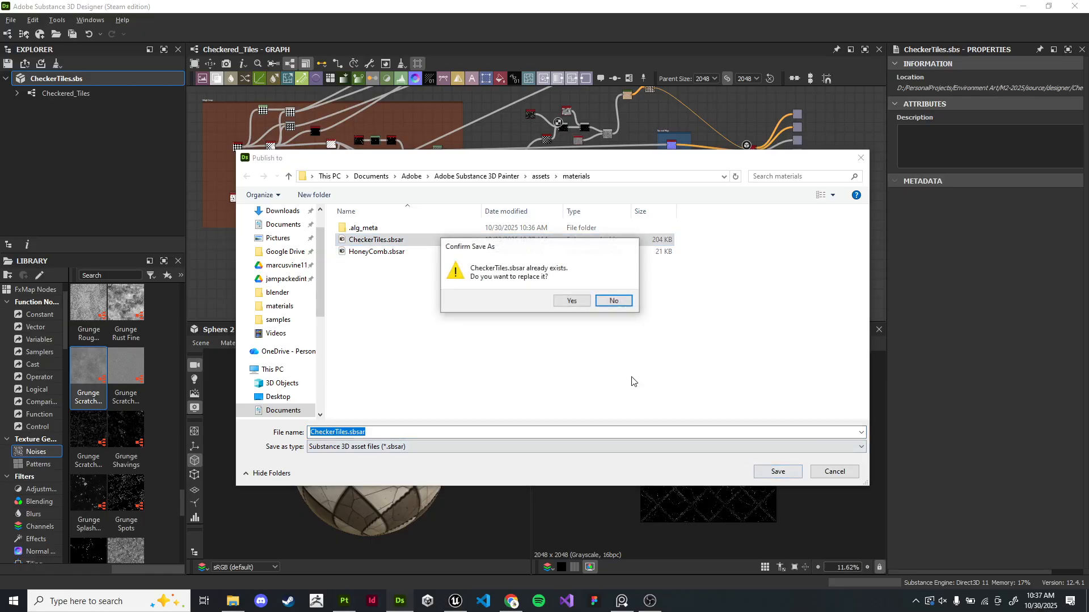
click(570, 302)
- In Painter, open the Import resources dialog and start adding resources
key(alt+Tab)
key(alt+Tab)
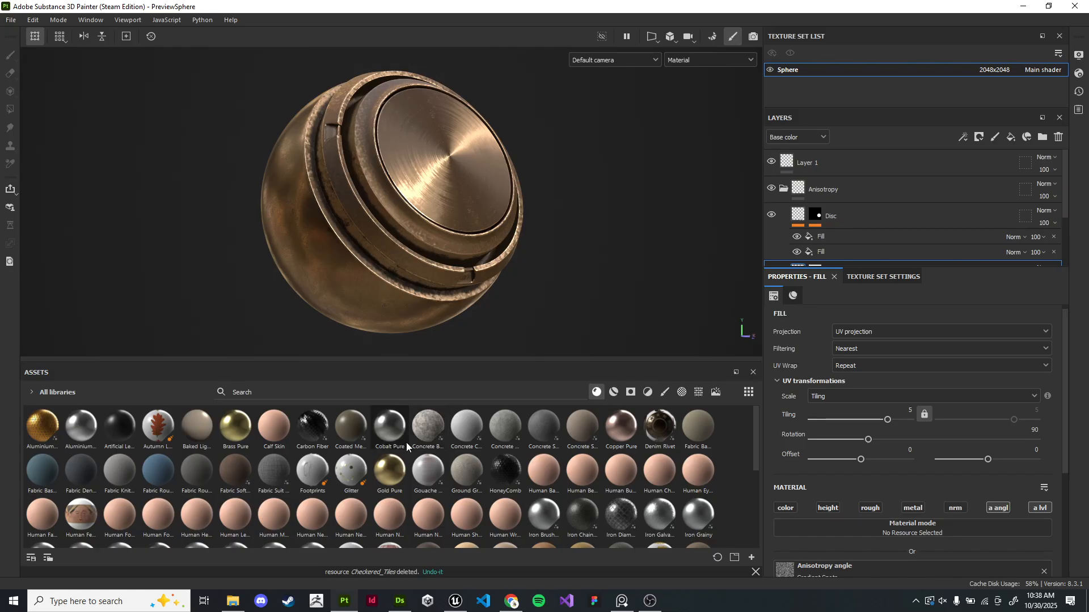
click(12, 20)
mouse_move(34, 22)
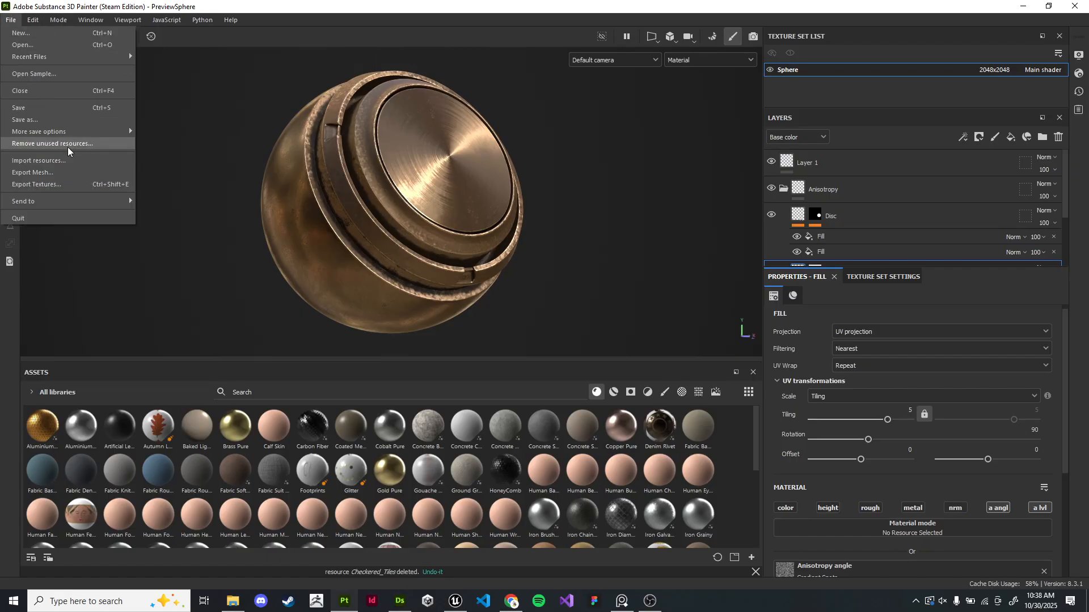
click(74, 163)
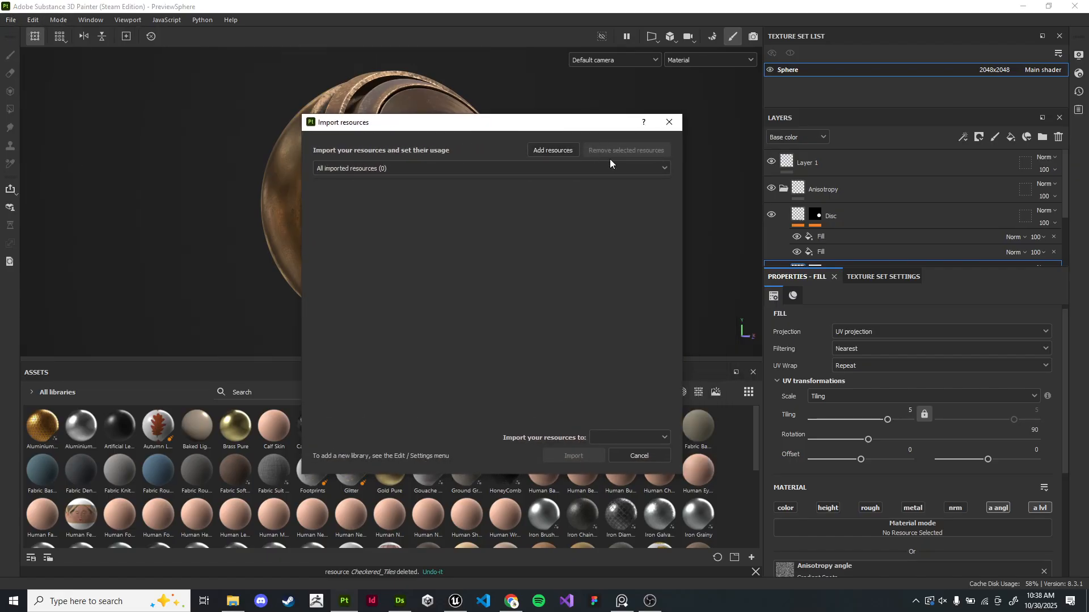
click(570, 151)
- Add CheckerTiles.sbsar from Documents > Adobe Substance 3D Painter > assets > materials to the import list
scroll(307, 233, up, 2)
scroll(306, 230, down, 4)
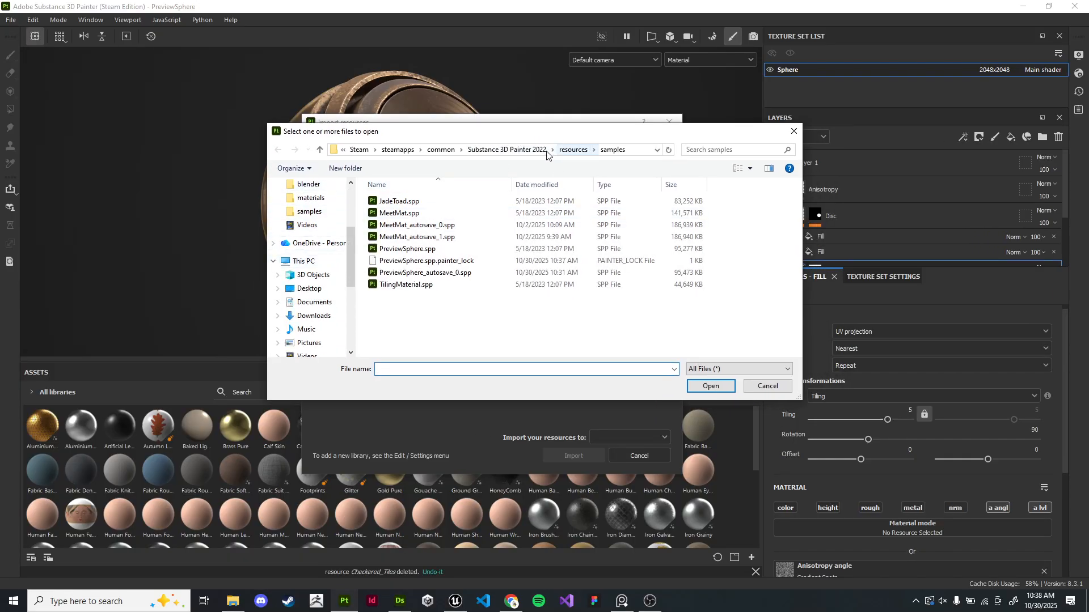
scroll(316, 227, up, 3)
click(309, 207)
click(314, 220)
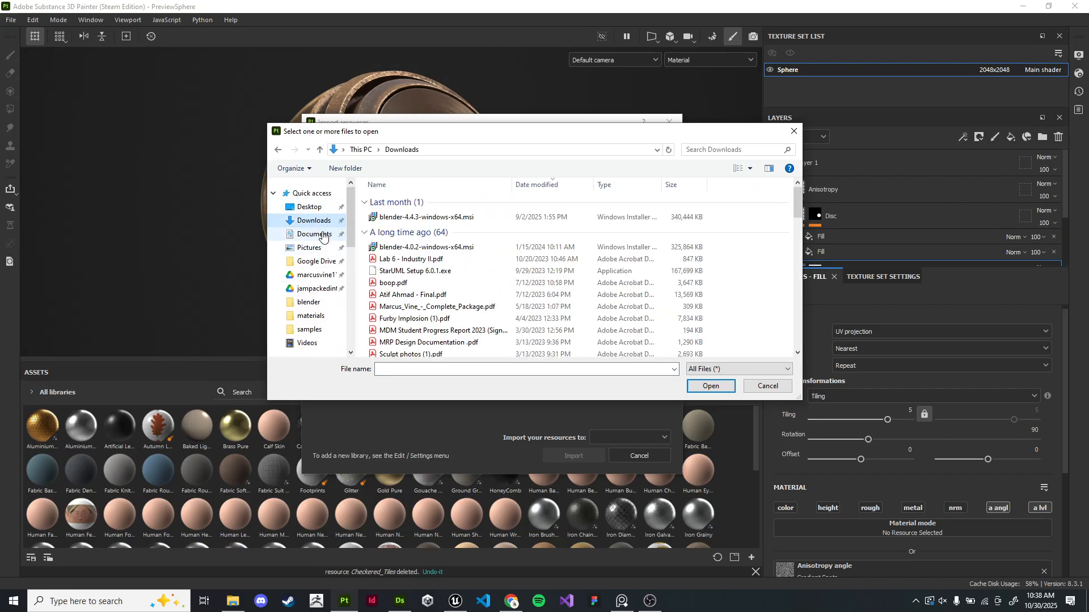
click(322, 236)
double_click(438, 216)
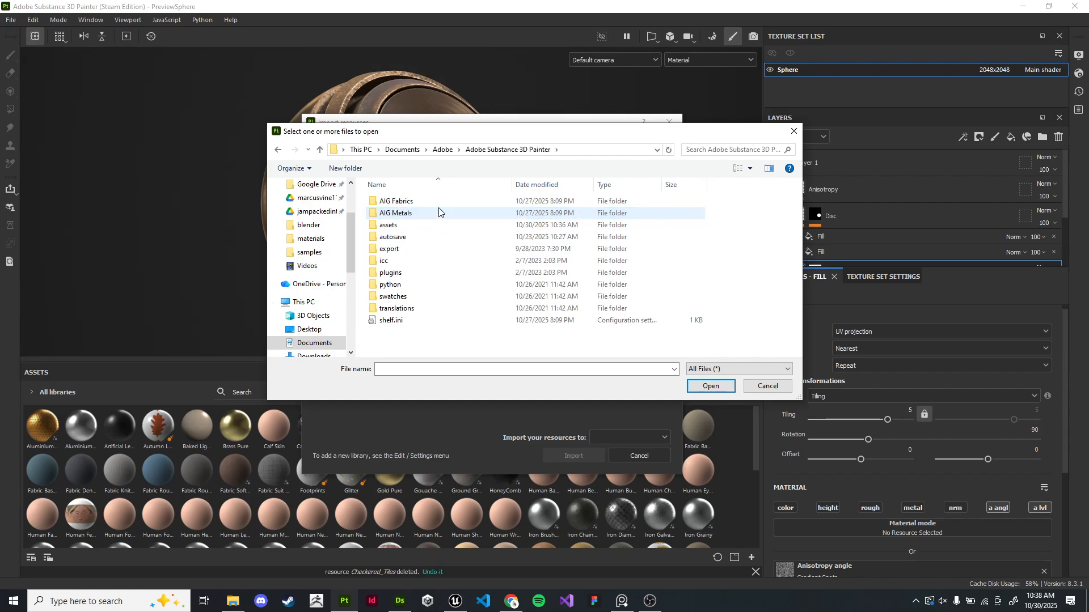
double_click(435, 233)
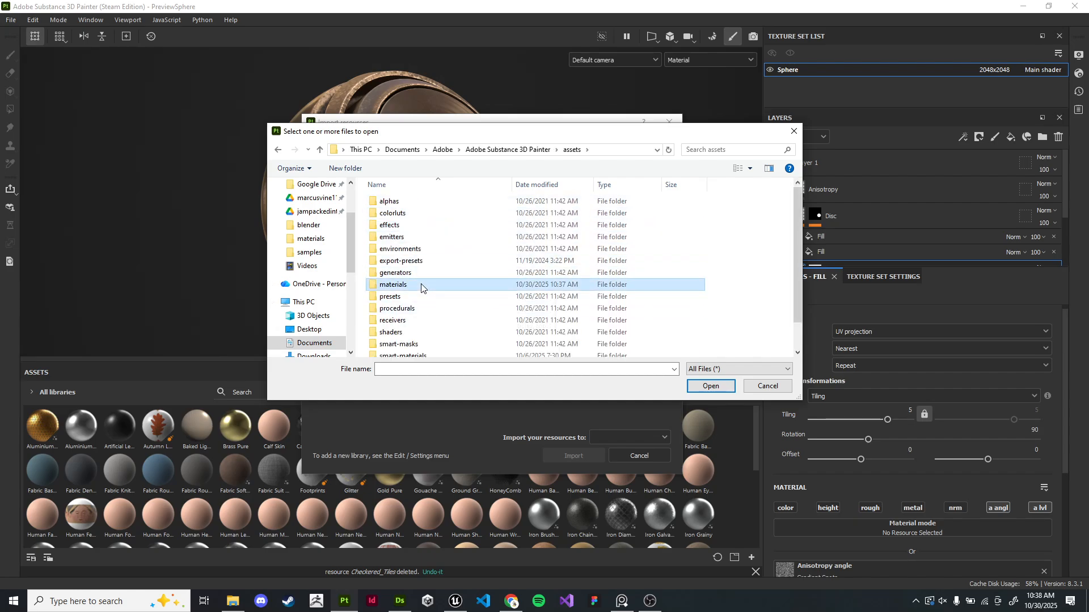
double_click(393, 284)
click(399, 213)
click(710, 386)
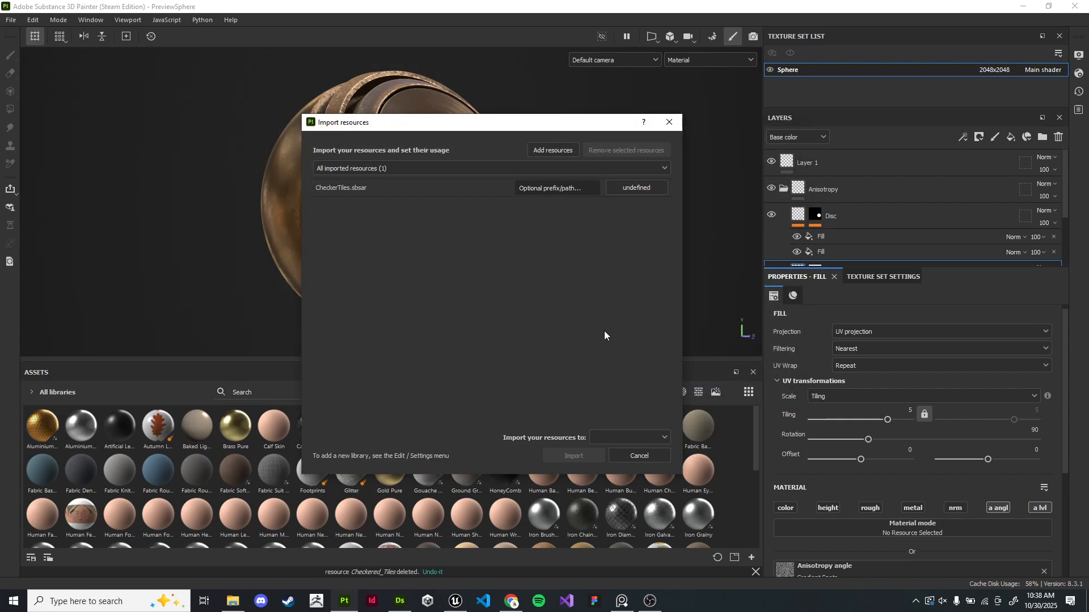
- Set CheckerTiles.sbsar's usage to basematerial, choose the import destination, and import it
click(634, 188)
click(652, 206)
click(601, 437)
click(612, 451)
click(587, 454)
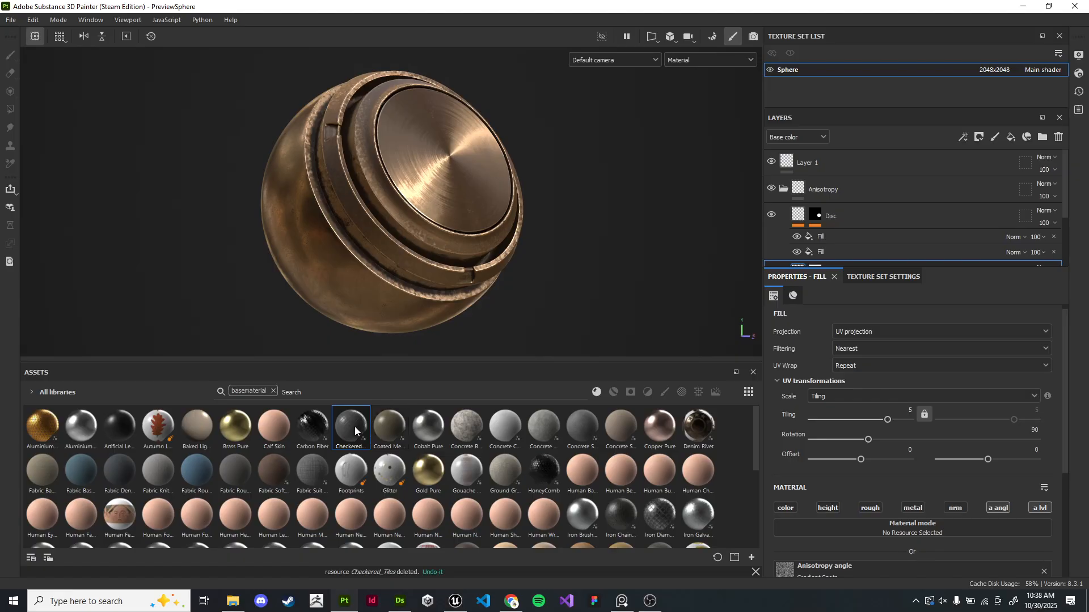
- Apply the Checkered_Tiles material to the sphere and delete Layer 1, Anisotropy and the Bronze Armor folder beneath it
drag(355, 430, 401, 229)
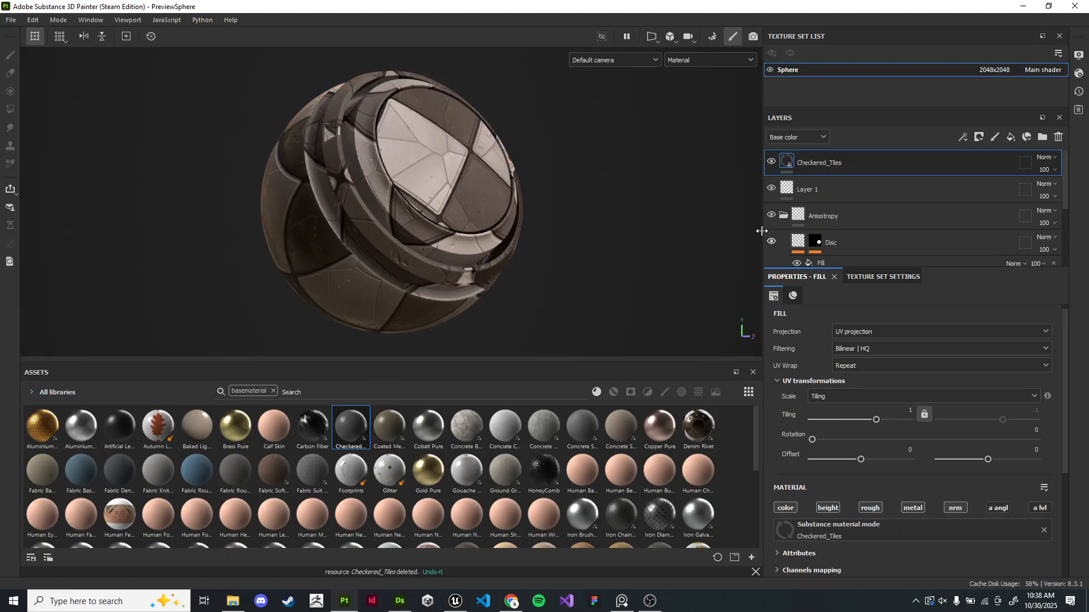
click(907, 187)
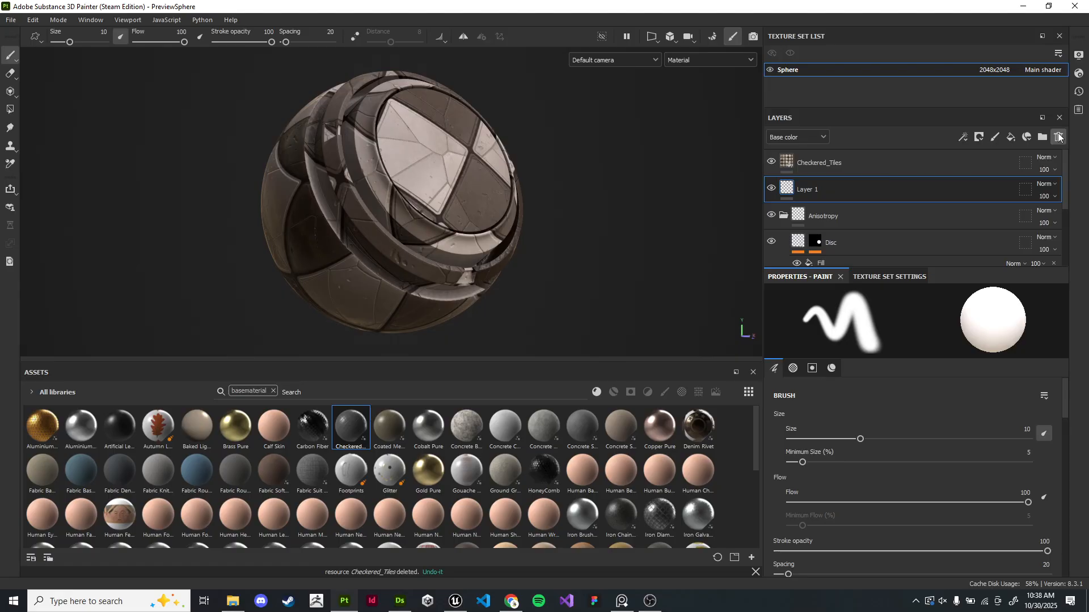
click(1058, 137)
click(923, 187)
click(1058, 138)
click(903, 189)
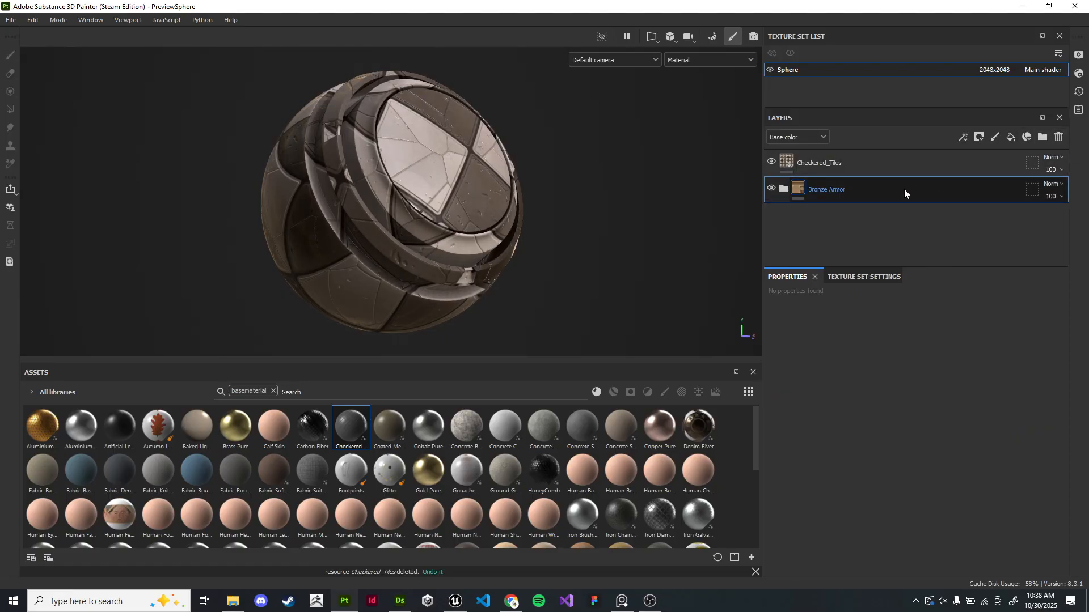
click(1058, 137)
- Orbit around the sphere to inspect the Checkered_Tiles material
alt+drag(632, 212, 556, 227)
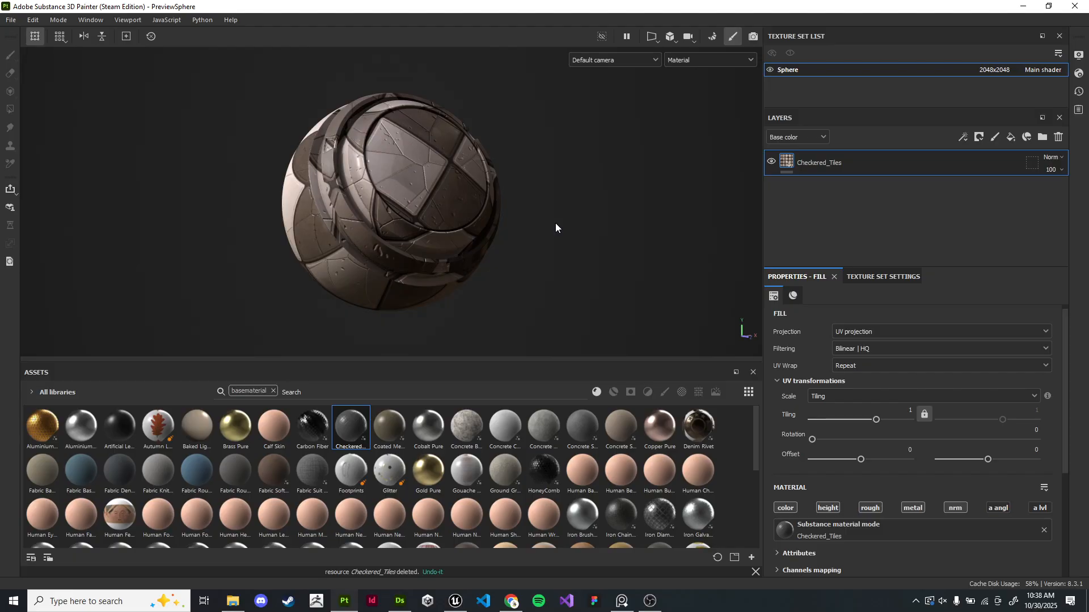
shift+right_drag(556, 223, 586, 264)
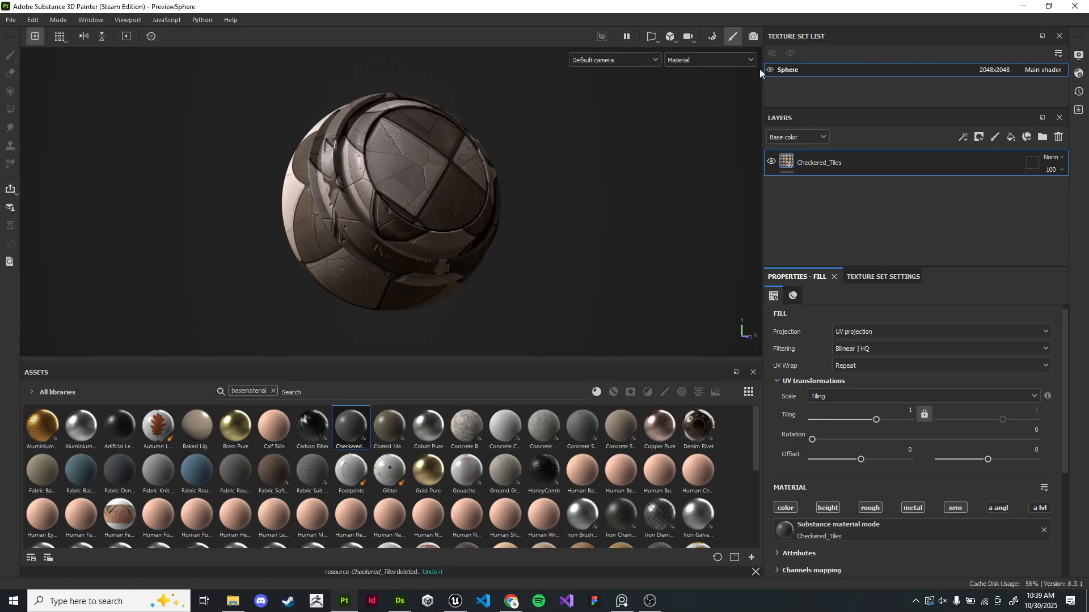
- Switch to Designer, close the publish options dialog, and return to Painter
key(alt+Tab)
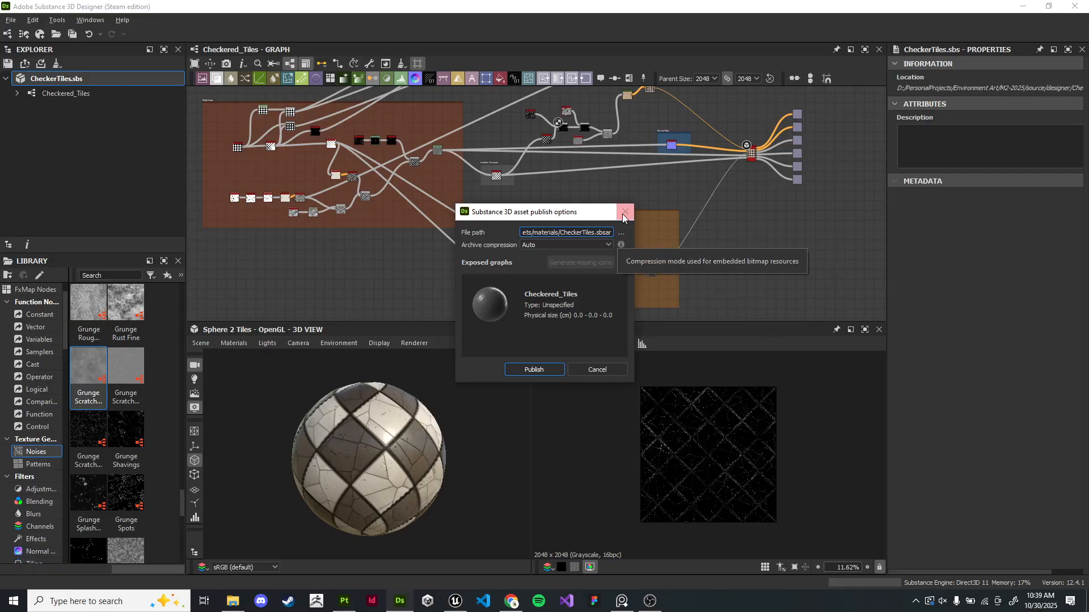
click(627, 213)
click(413, 345)
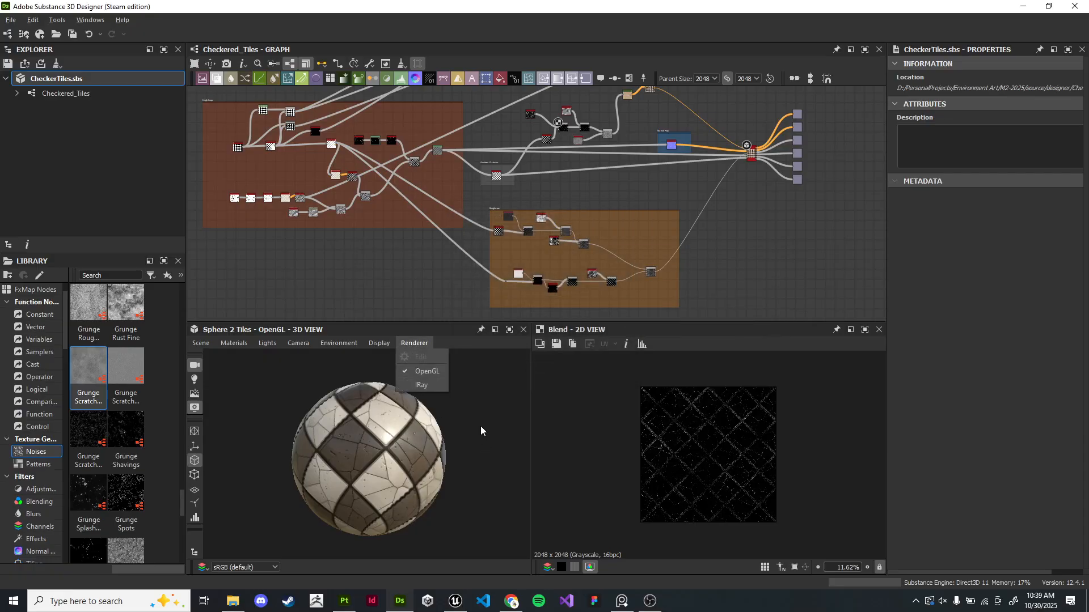
click(471, 445)
key(alt+Tab)
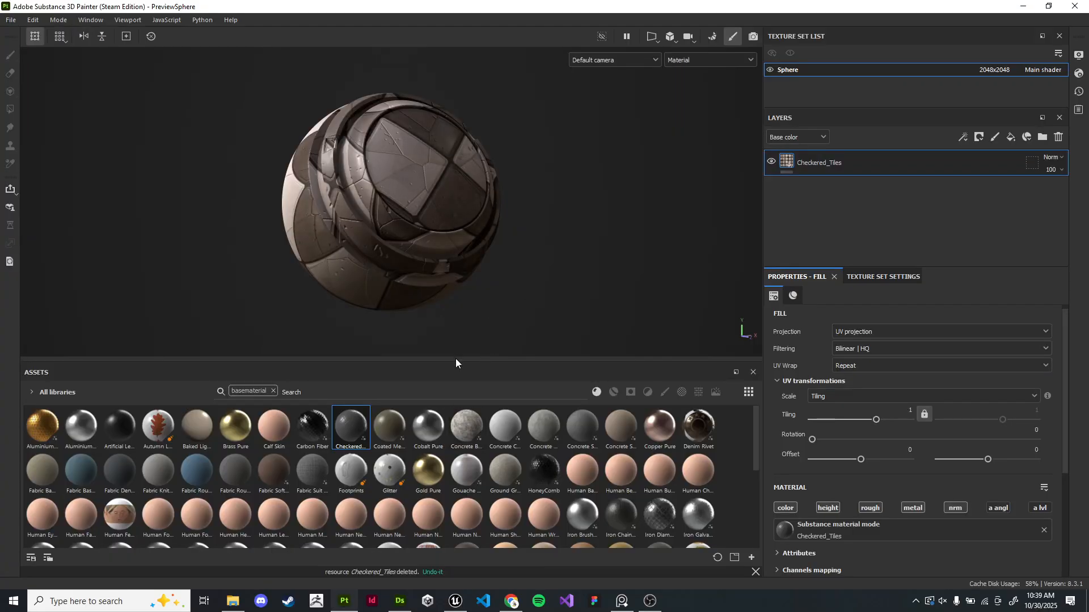
- Preview the sphere in the full render view mode, then return to paint mode
click(753, 36)
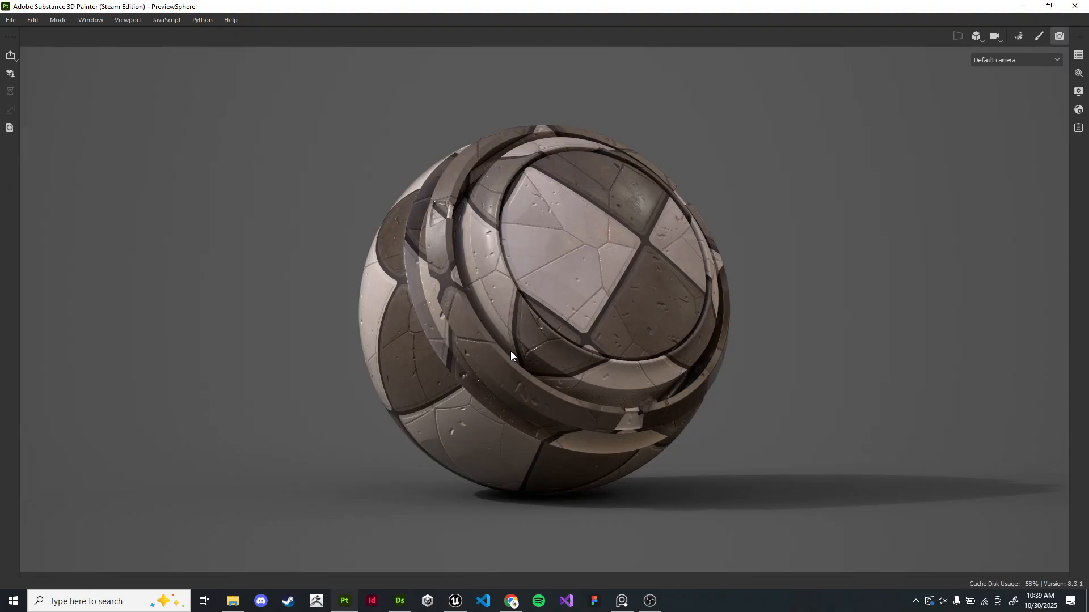
click(1037, 35)
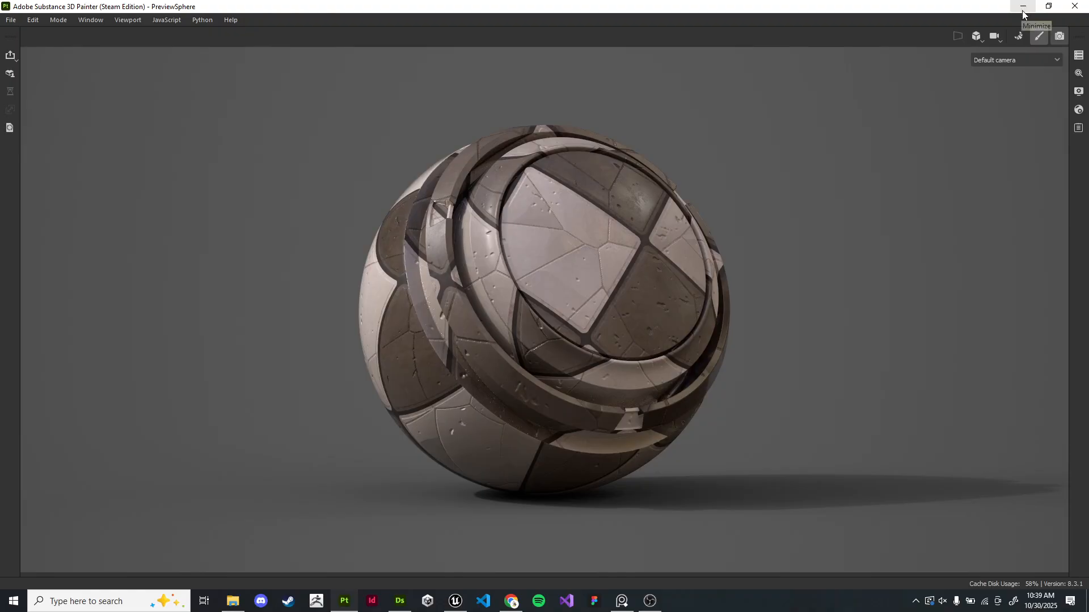
click(1023, 7)
click(646, 603)
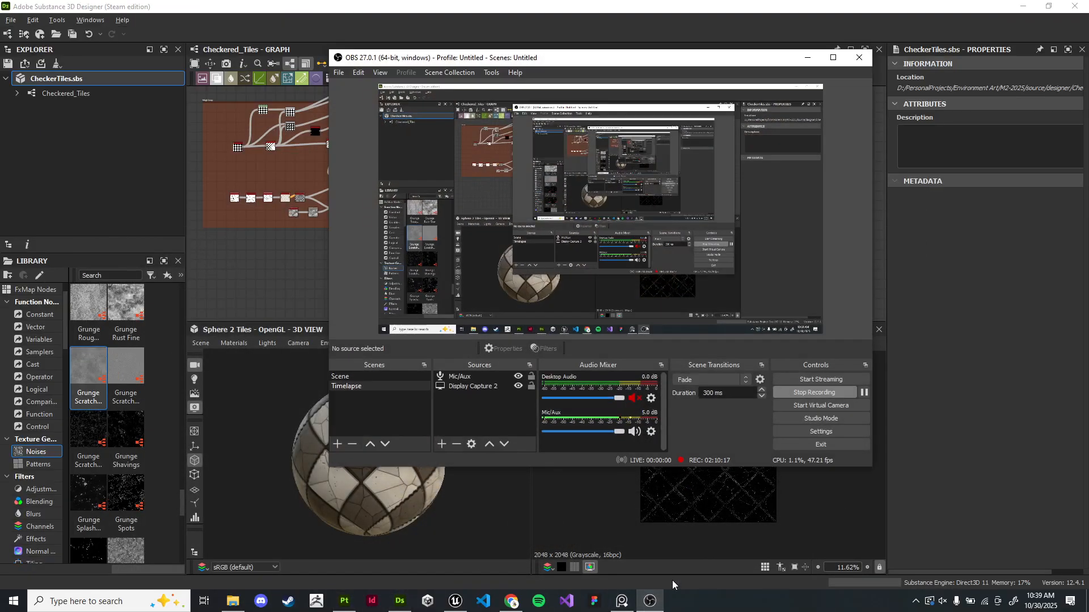